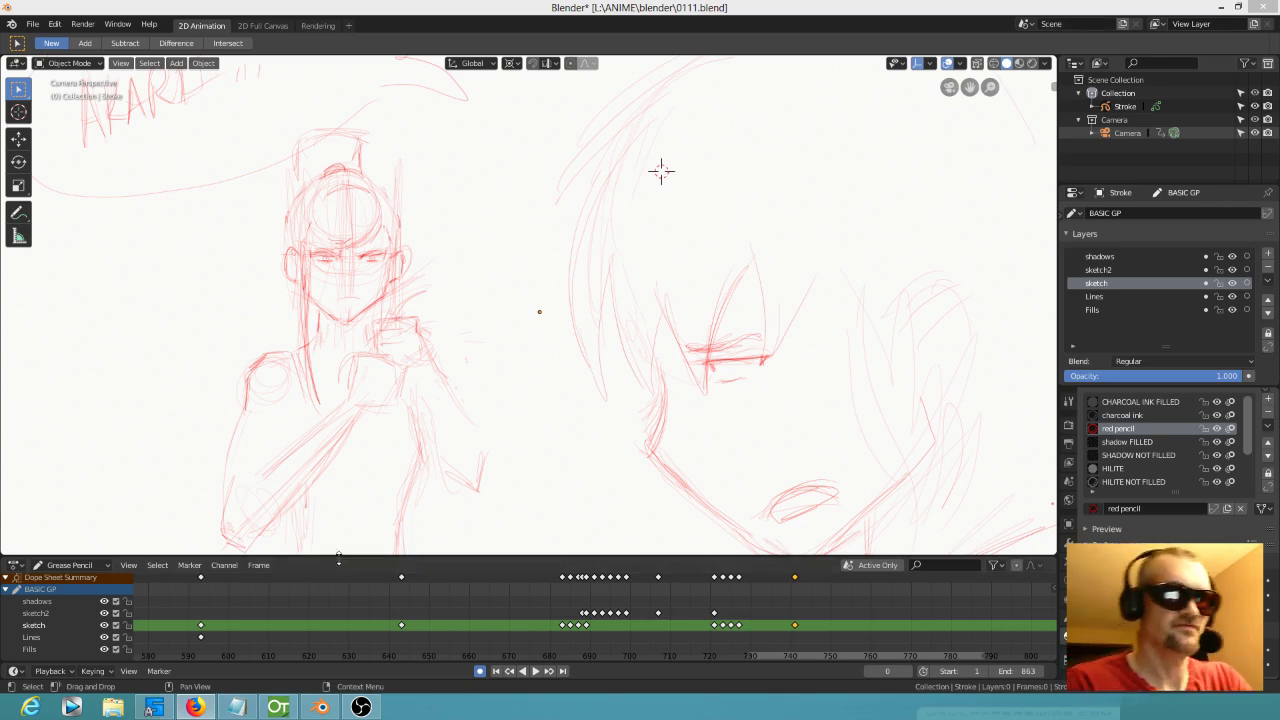
Step: Review the storyboard sketches by scrubbing and playing through the grease pencil timeline
{"action": "left_click_drag", "start_coordinate": [364, 613], "coordinate": [110, 636]}
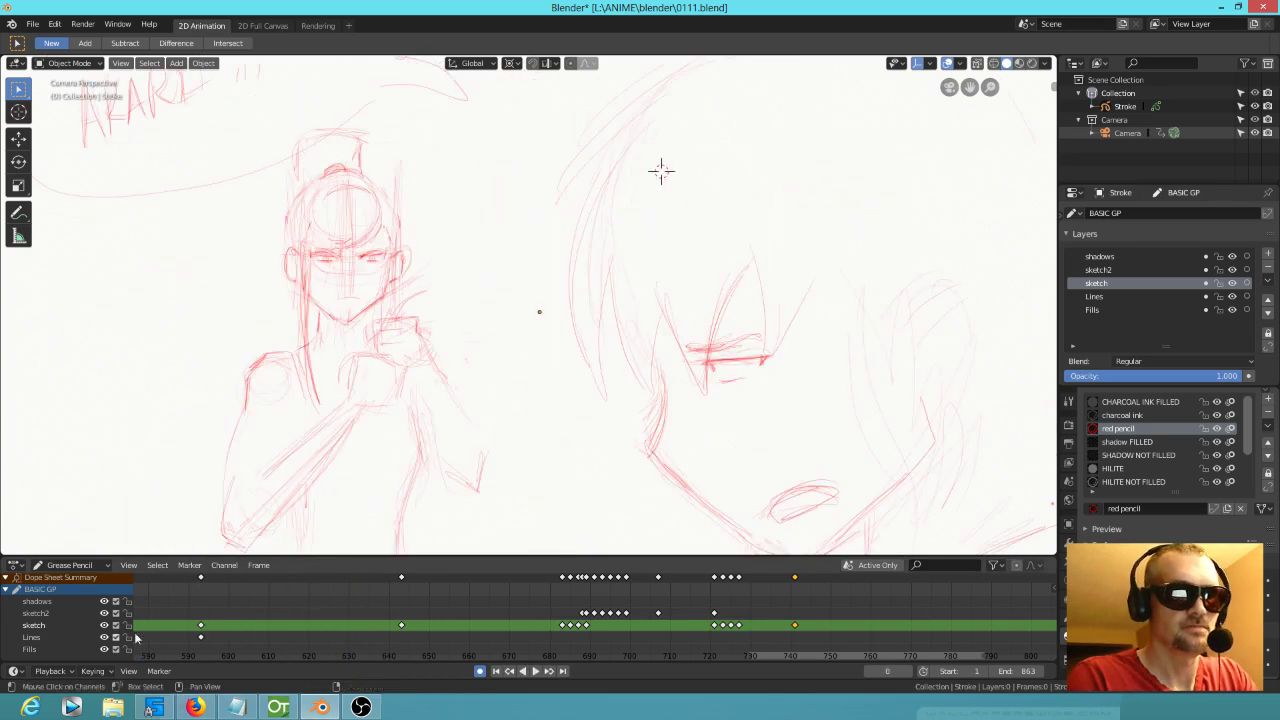
{"action": "mouse_move", "coordinate": [513, 476]}
{"action": "middle_mouse_down", "text": "shift"}
{"action": "mouse_move", "coordinate": [600, 386]}
{"action": "mouse_move", "coordinate": [509, 386]}
{"action": "middle_mouse_up", "text": "shift"}
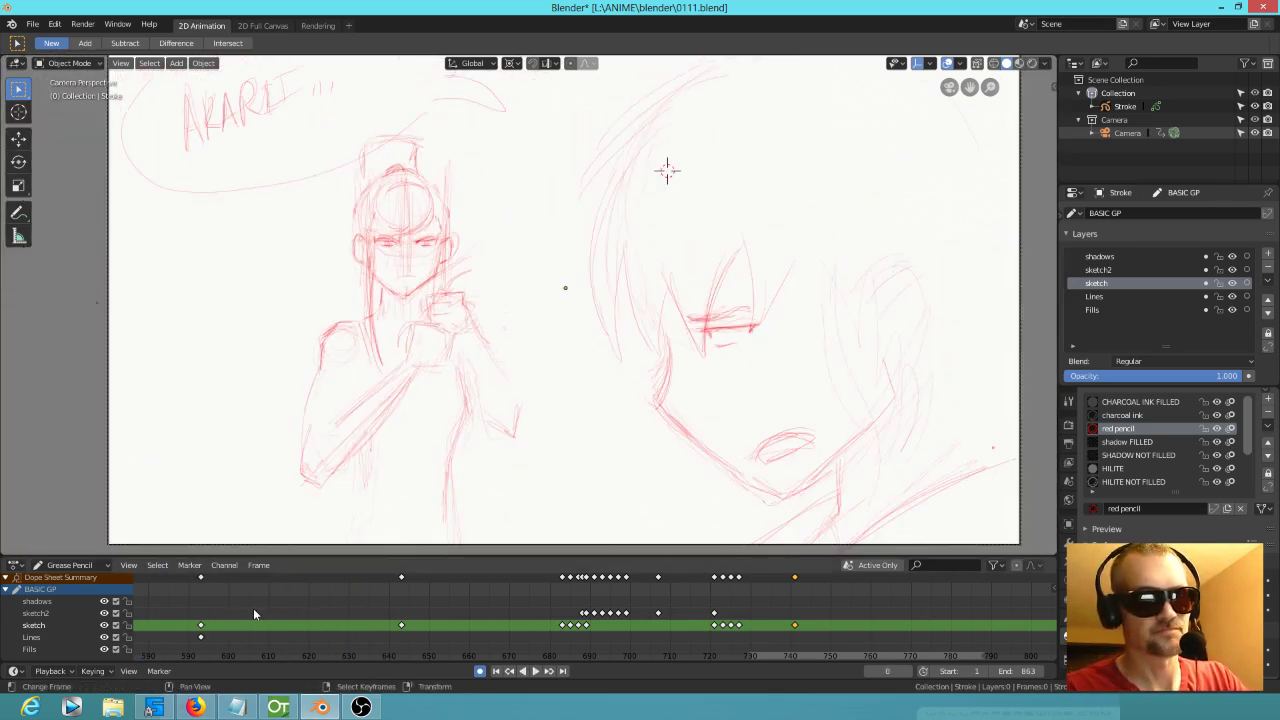
{"action": "middle_click_drag", "start_coordinate": [256, 610], "coordinate": [485, 607]}
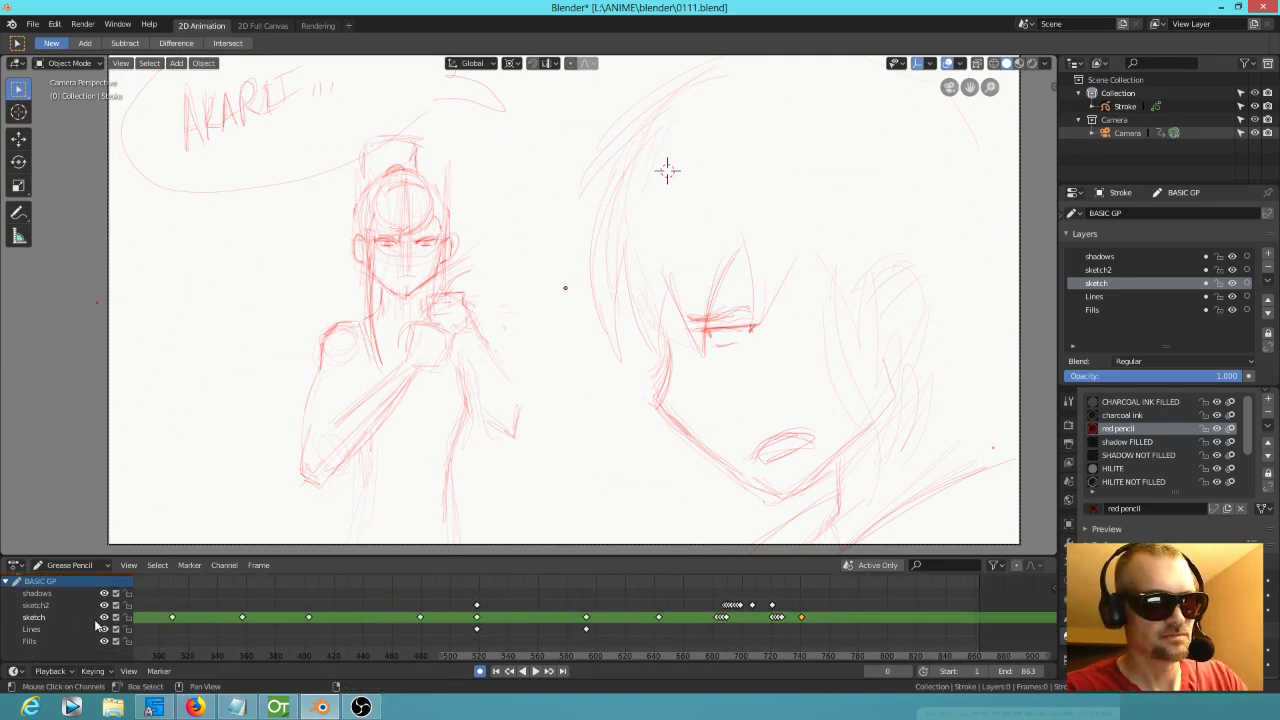
{"action": "left_click_drag", "start_coordinate": [192, 625], "coordinate": [90, 630]}
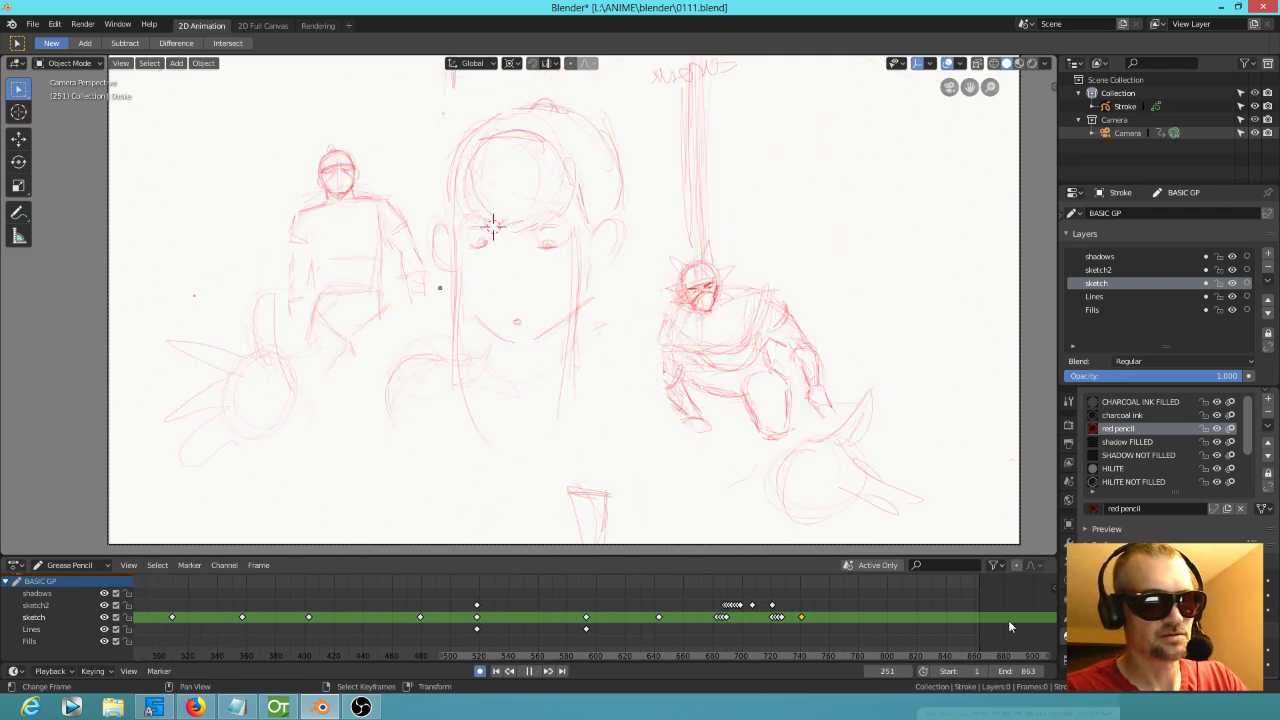
{"action": "scroll", "coordinate": [686, 423], "scroll_direction": "down", "scroll_amount": 3}
{"action": "scroll", "coordinate": [660, 420], "scroll_direction": "up", "scroll_amount": 4}
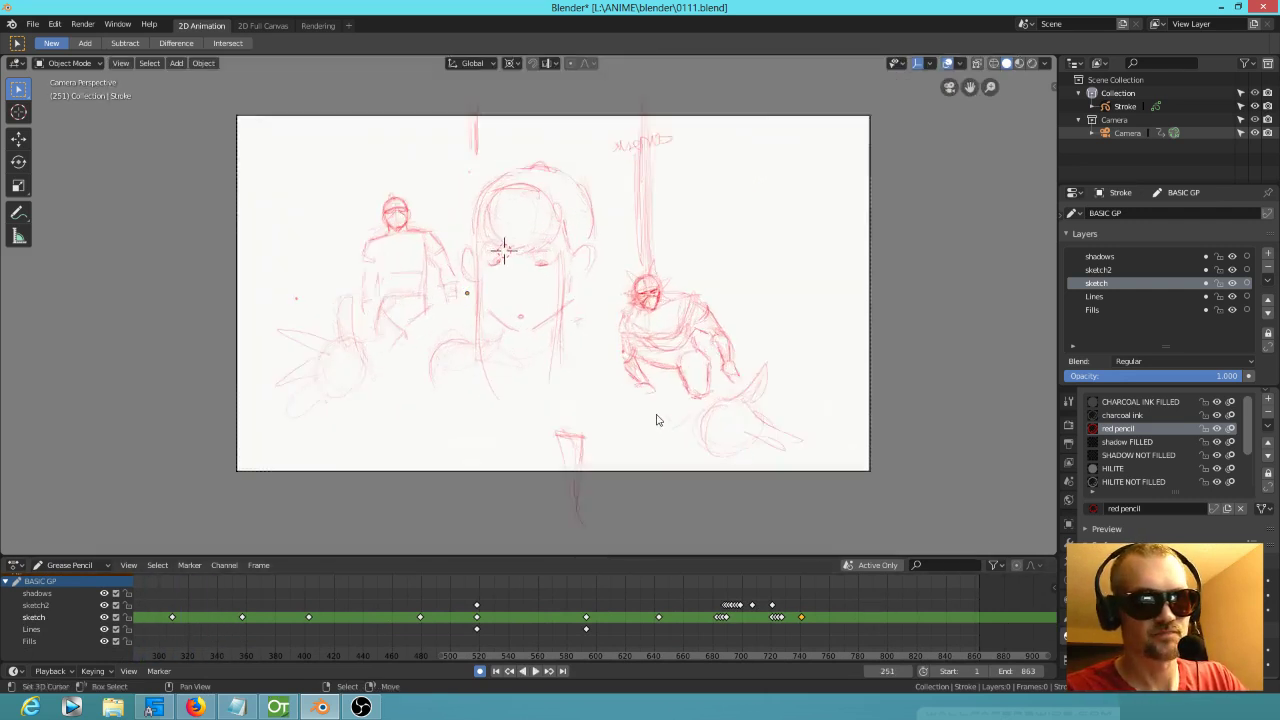
{"action": "key", "text": "space"}
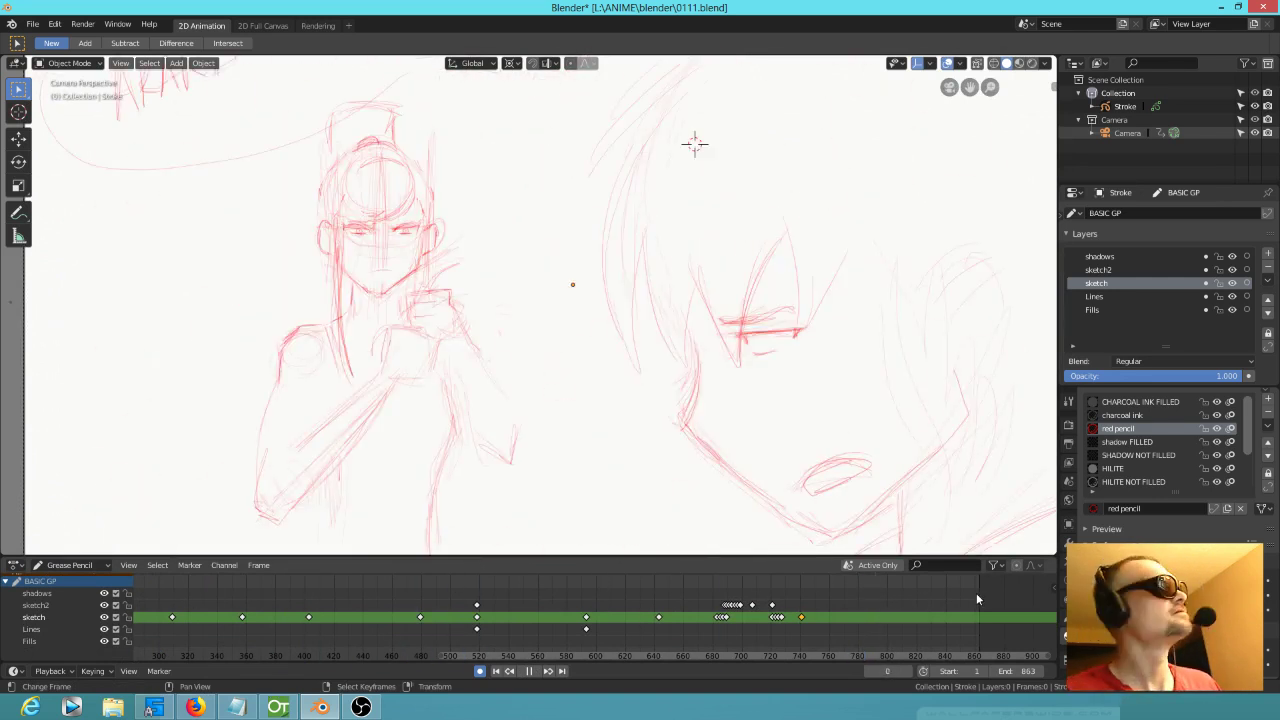
{"action": "key", "text": "space"}
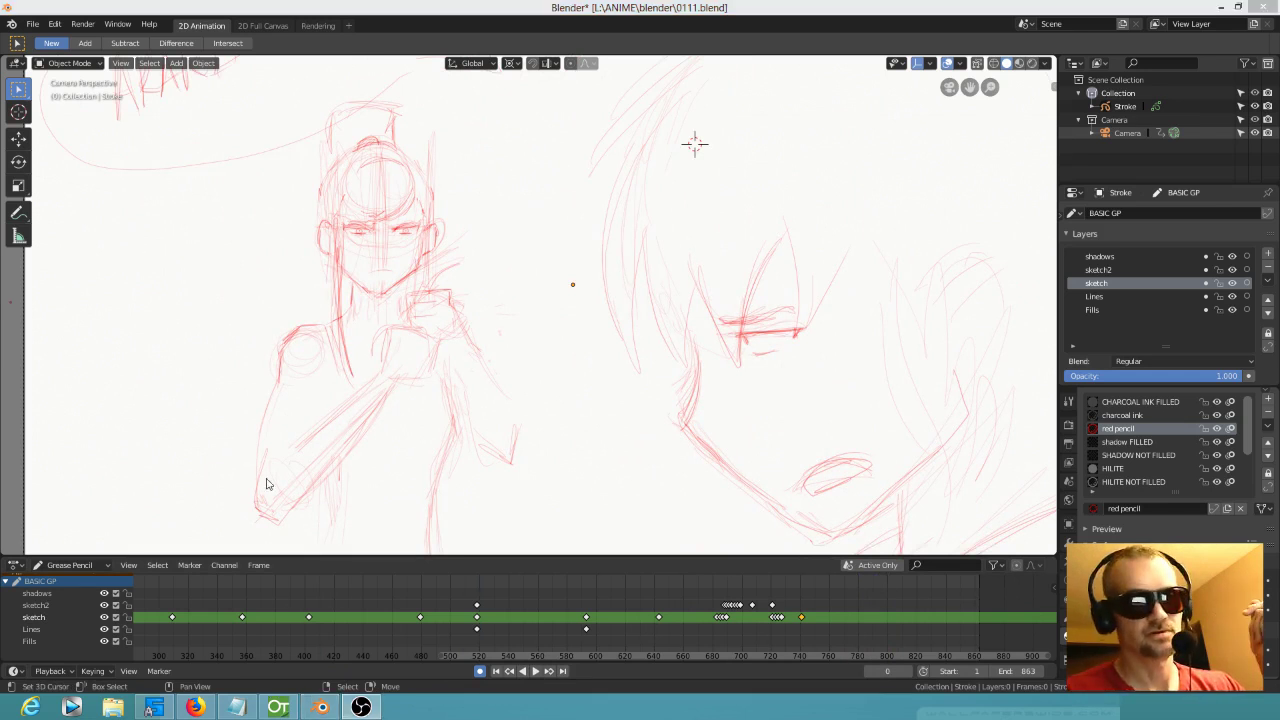
{"action": "middle_click_drag", "start_coordinate": [169, 634], "coordinate": [319, 636]}
{"action": "scroll", "coordinate": [310, 632], "scroll_direction": "down", "scroll_amount": 2}
{"action": "key", "text": "space"}
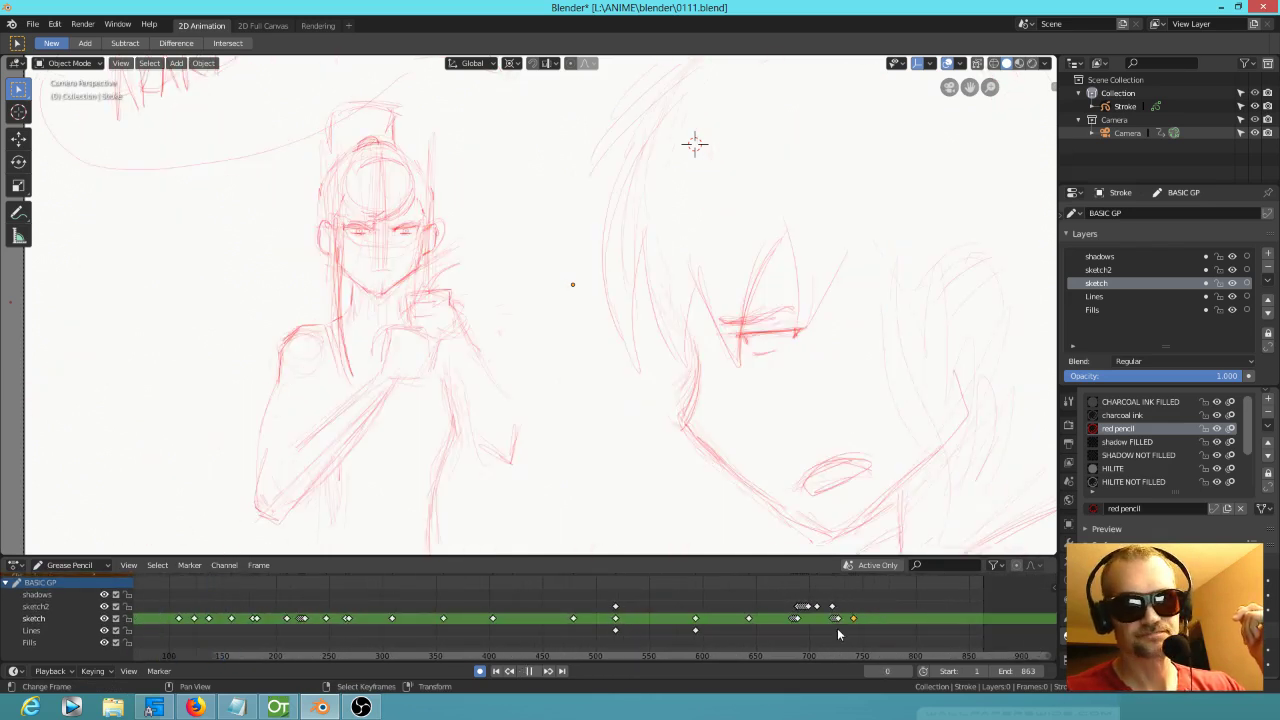
Step: Switch to OpenToonz, scrub through the battle scene's frames to frame 860, and return to Blender
{"action": "left_click", "coordinate": [278, 707]}
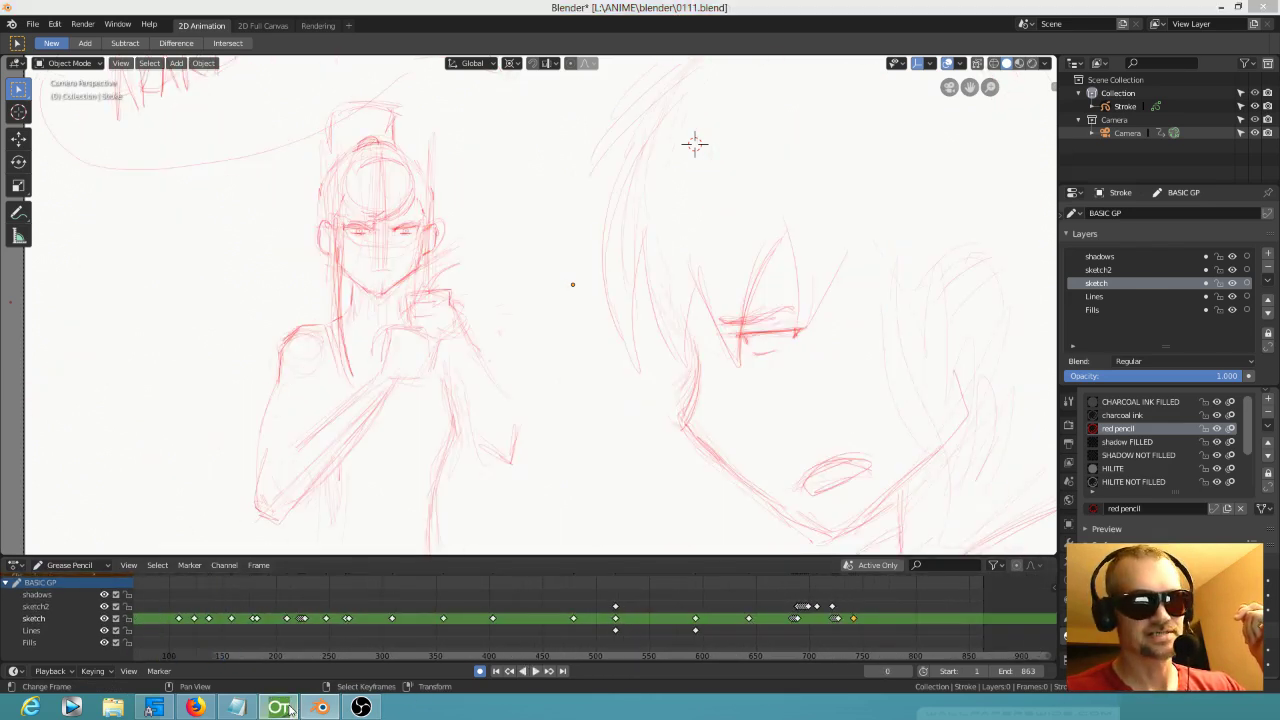
{"action": "left_click_drag", "start_coordinate": [65, 290], "coordinate": [60, 532]}
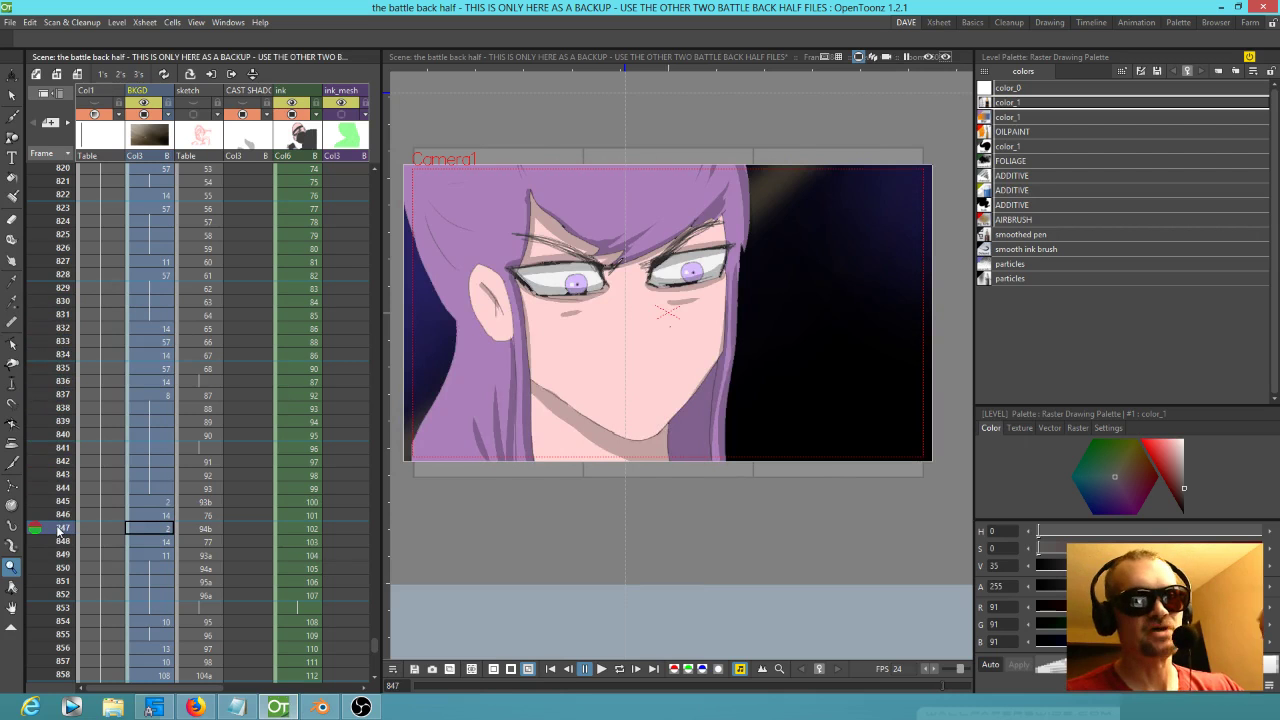
{"action": "scroll", "coordinate": [149, 425], "scroll_direction": "down", "scroll_amount": 4}
{"action": "mouse_move", "coordinate": [66, 270]}
{"action": "left_mouse_down"}
{"action": "mouse_move", "coordinate": [55, 449]}
{"action": "mouse_move", "coordinate": [46, 366]}
{"action": "mouse_move", "coordinate": [50, 380]}
{"action": "left_mouse_up"}
{"action": "left_click", "coordinate": [318, 707]}
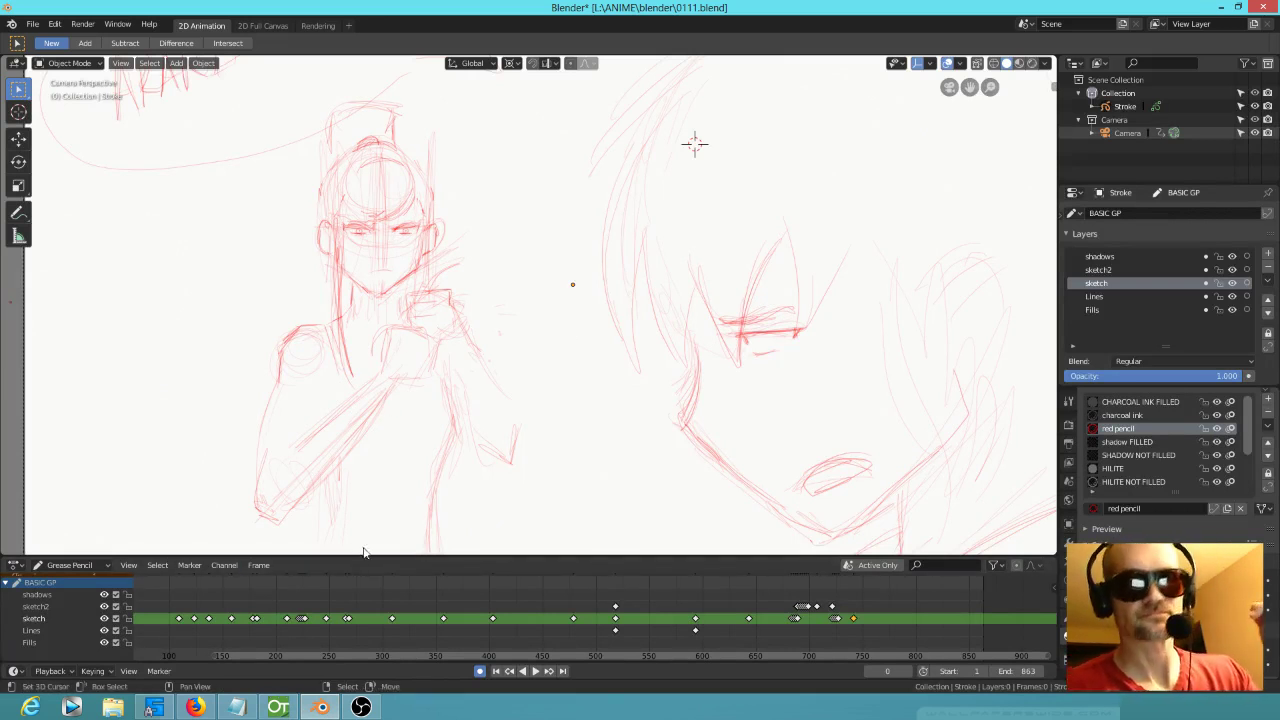
Step: Scrub the storyboard to frame 40 and back to frame 0 to compare the sketches
{"action": "left_click_drag", "start_coordinate": [189, 634], "coordinate": [1046, 642]}
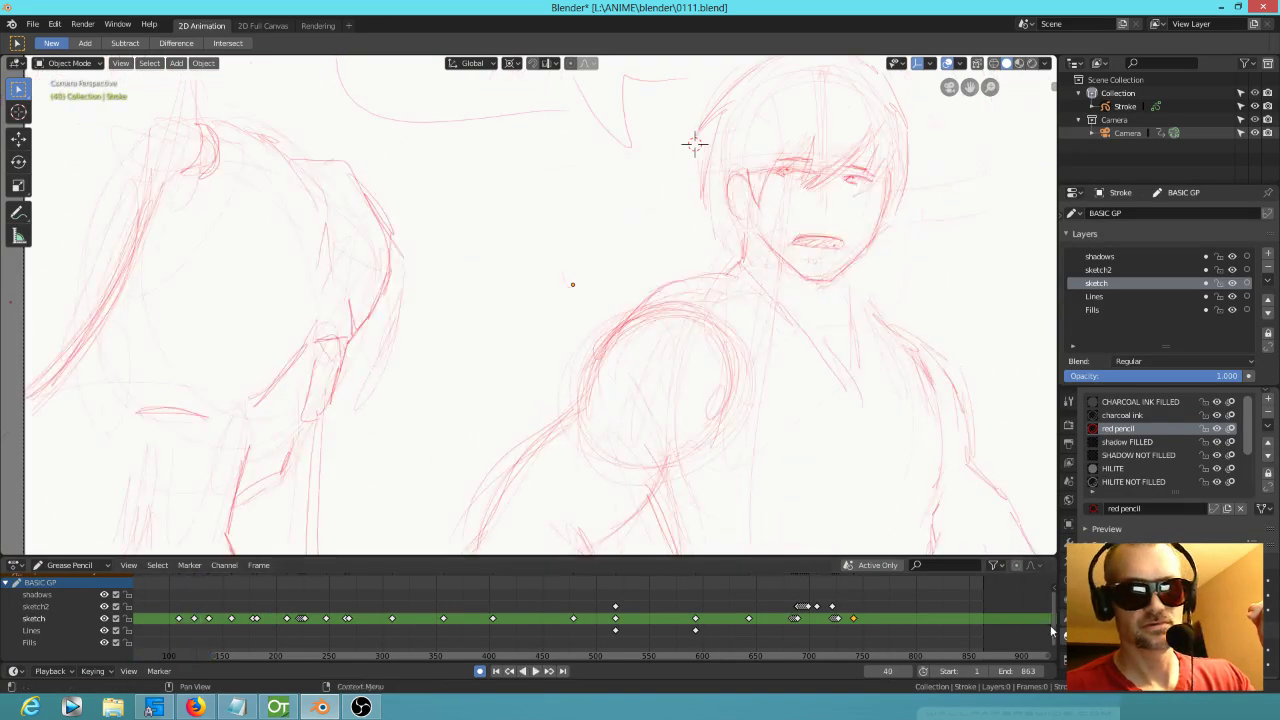
{"action": "middle_click_drag", "start_coordinate": [752, 608], "coordinate": [970, 599]}
{"action": "middle_click_drag", "start_coordinate": [557, 614], "coordinate": [590, 615]}
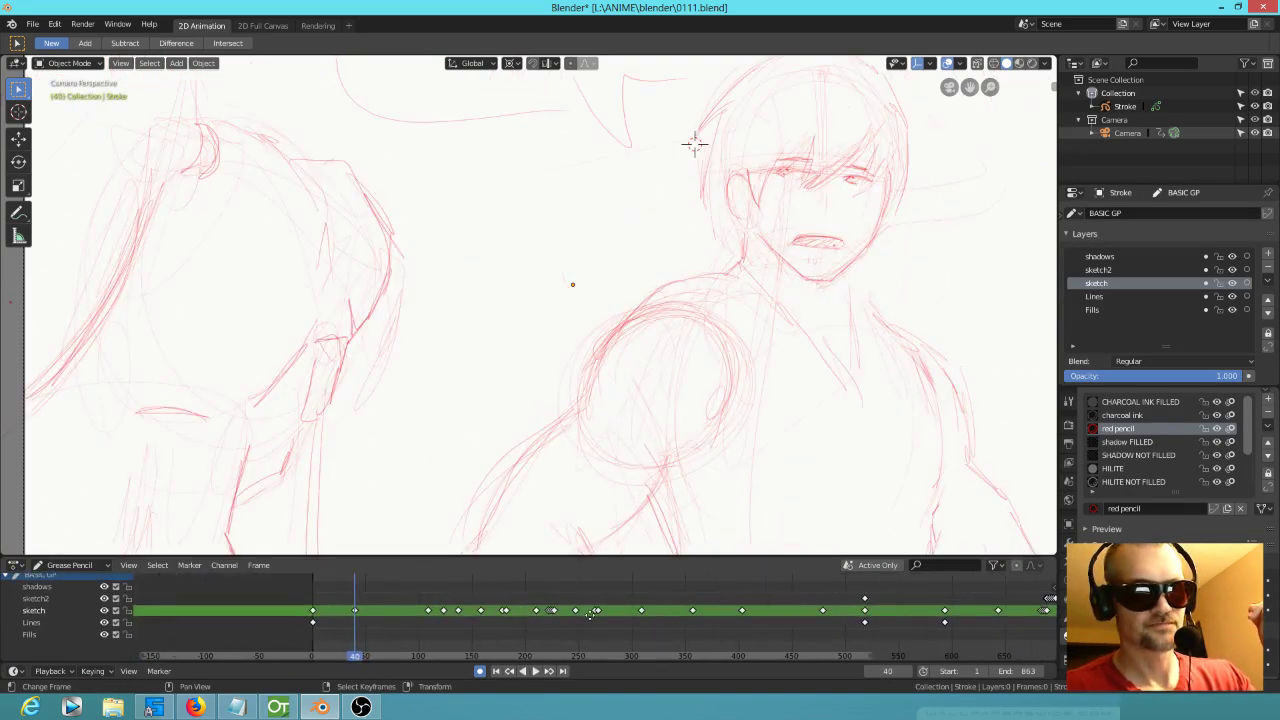
{"action": "left_click_drag", "start_coordinate": [357, 643], "coordinate": [312, 645]}
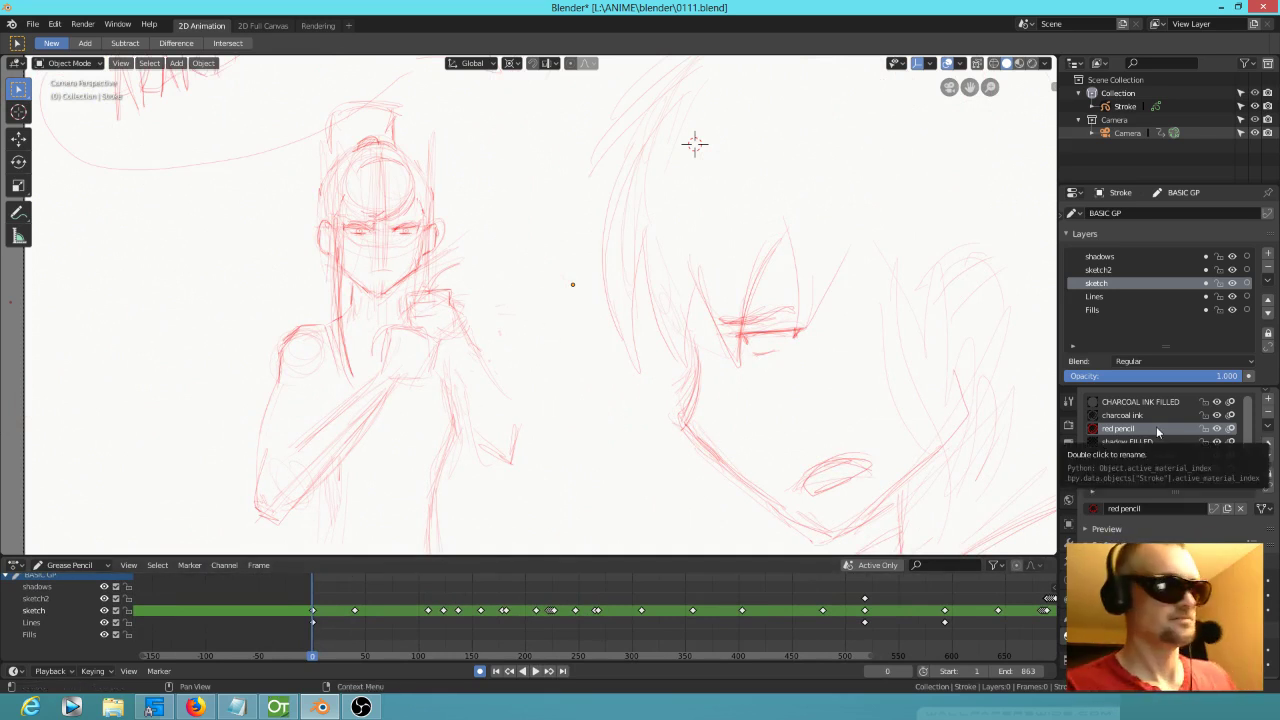
Step: Select the grease pencil Stroke object at the ponytailed figure's face and enter Draw Mode
{"action": "scroll", "coordinate": [486, 246], "scroll_direction": "up", "scroll_amount": 5}
{"action": "middle_click_drag", "start_coordinate": [320, 288], "coordinate": [561, 367], "text": "shift"}
{"action": "middle_click_drag", "start_coordinate": [457, 318], "coordinate": [514, 289], "text": "ctrl"}
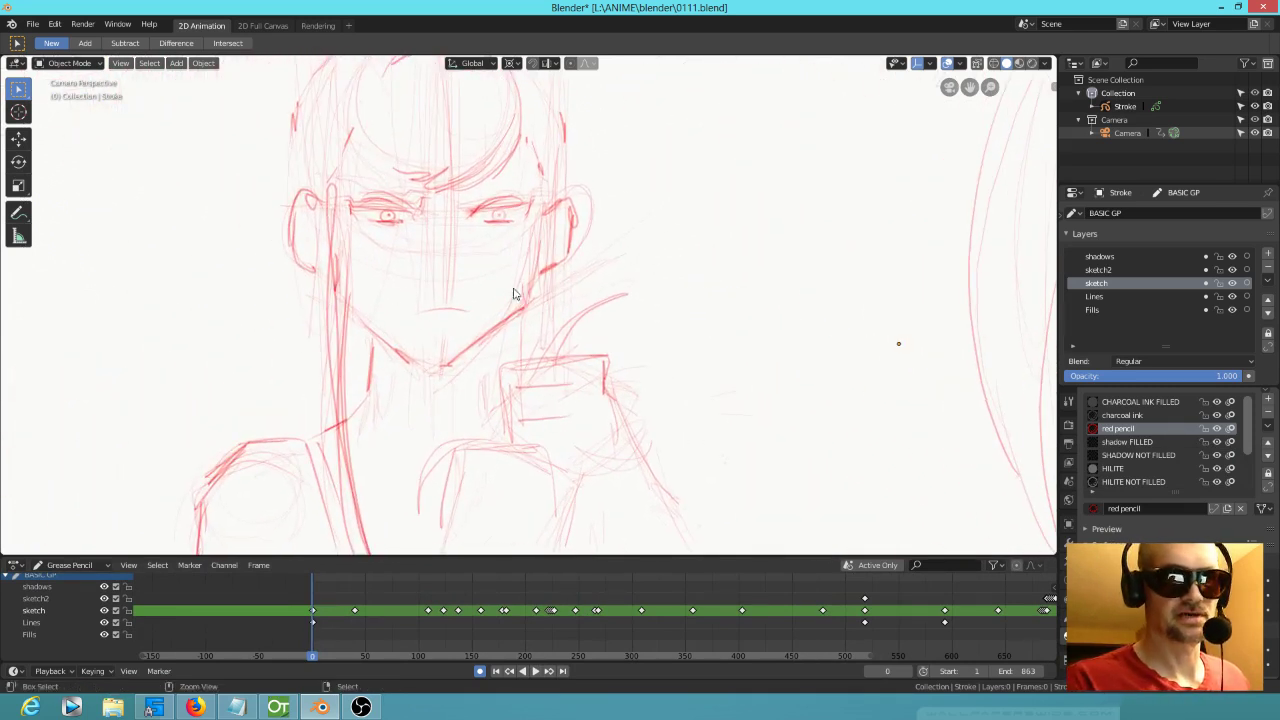
{"action": "right_click", "coordinate": [347, 290]}
{"action": "left_click", "coordinate": [349, 306]}
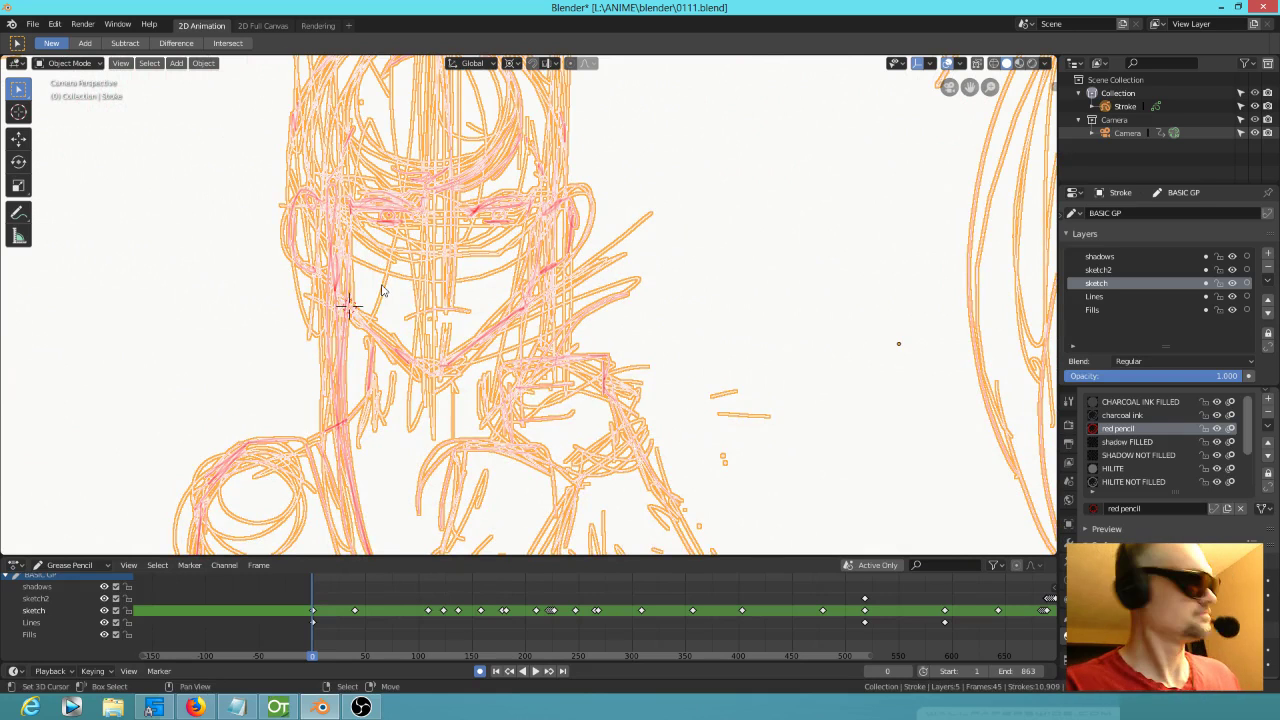
{"action": "key", "text": "ctrl+Tab"}
{"action": "left_click", "coordinate": [513, 196]}
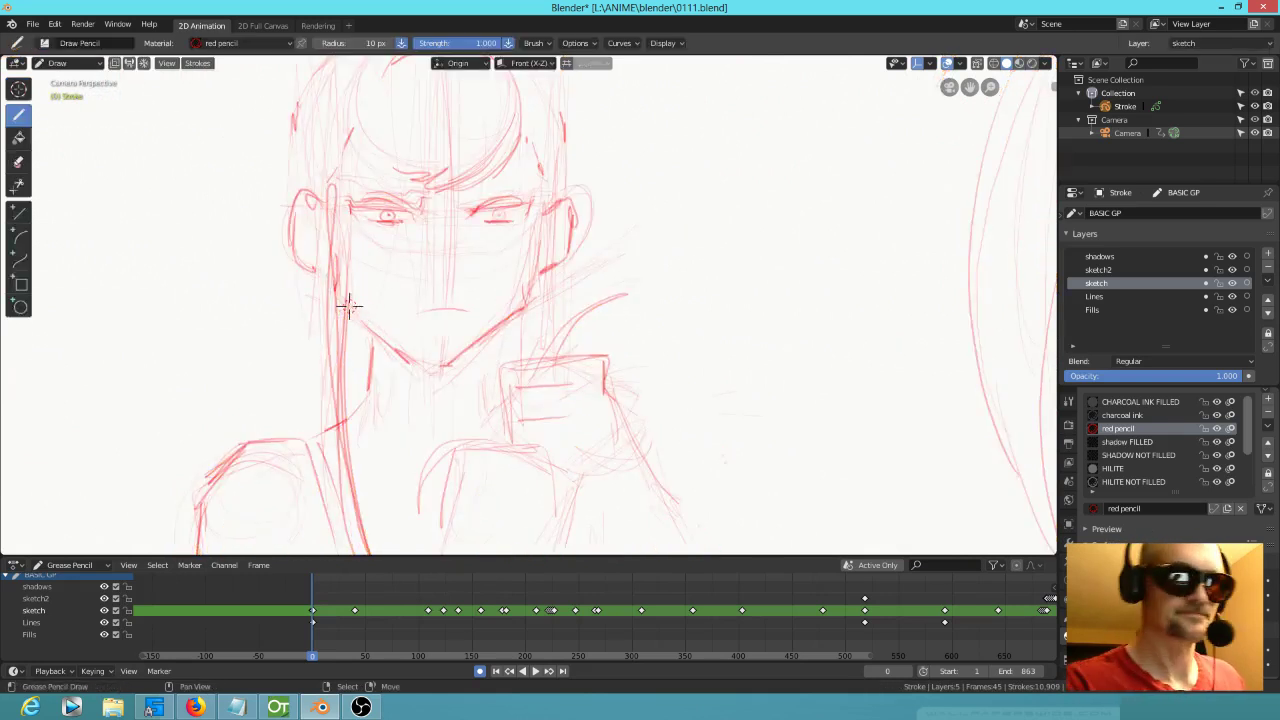
{"action": "left_click_drag", "start_coordinate": [352, 306], "coordinate": [412, 363]}
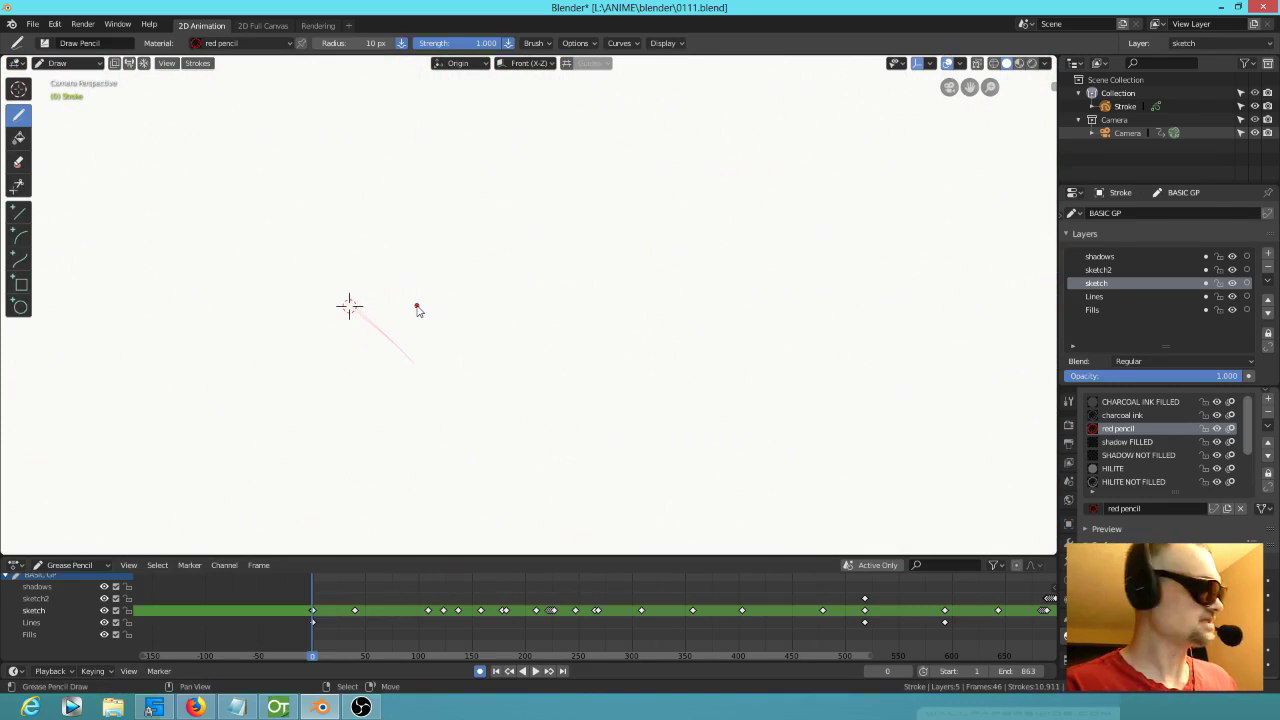
{"action": "key", "text": "ctrl+z"}
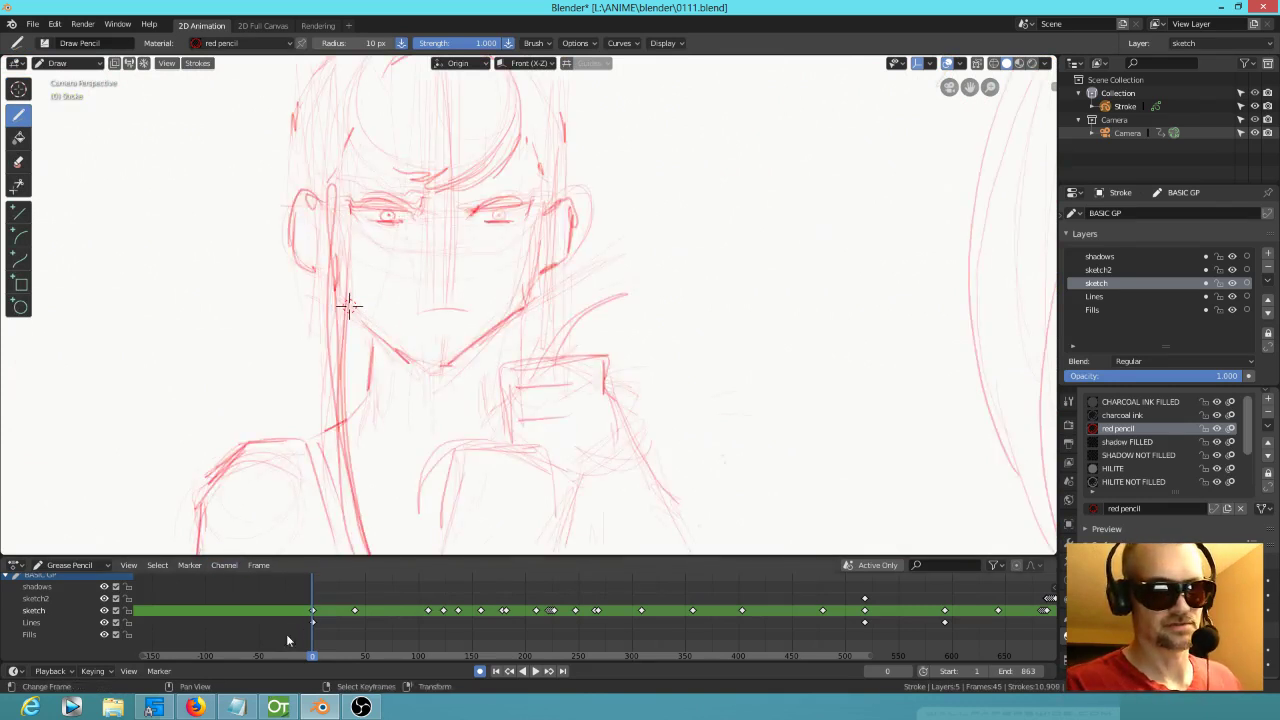
{"action": "scroll", "coordinate": [307, 632], "scroll_direction": "up", "scroll_amount": 4}
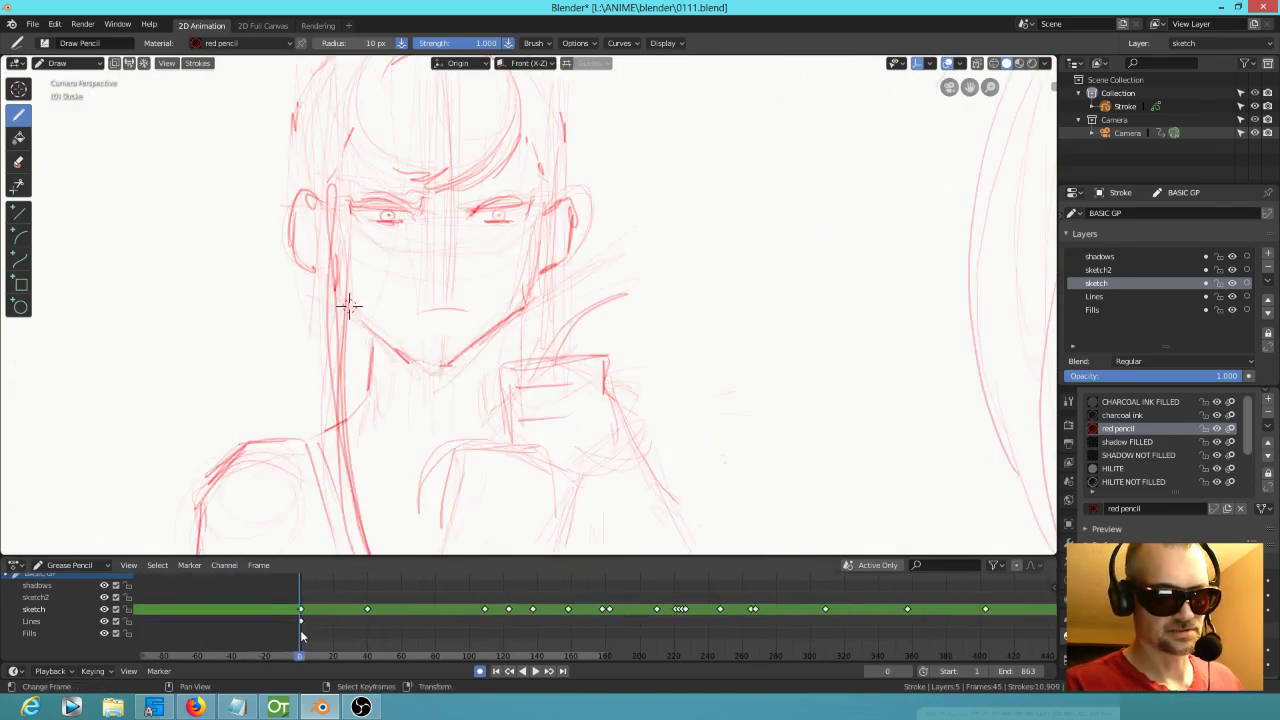
{"action": "left_click", "coordinate": [300, 624]}
{"action": "key", "text": "g"}
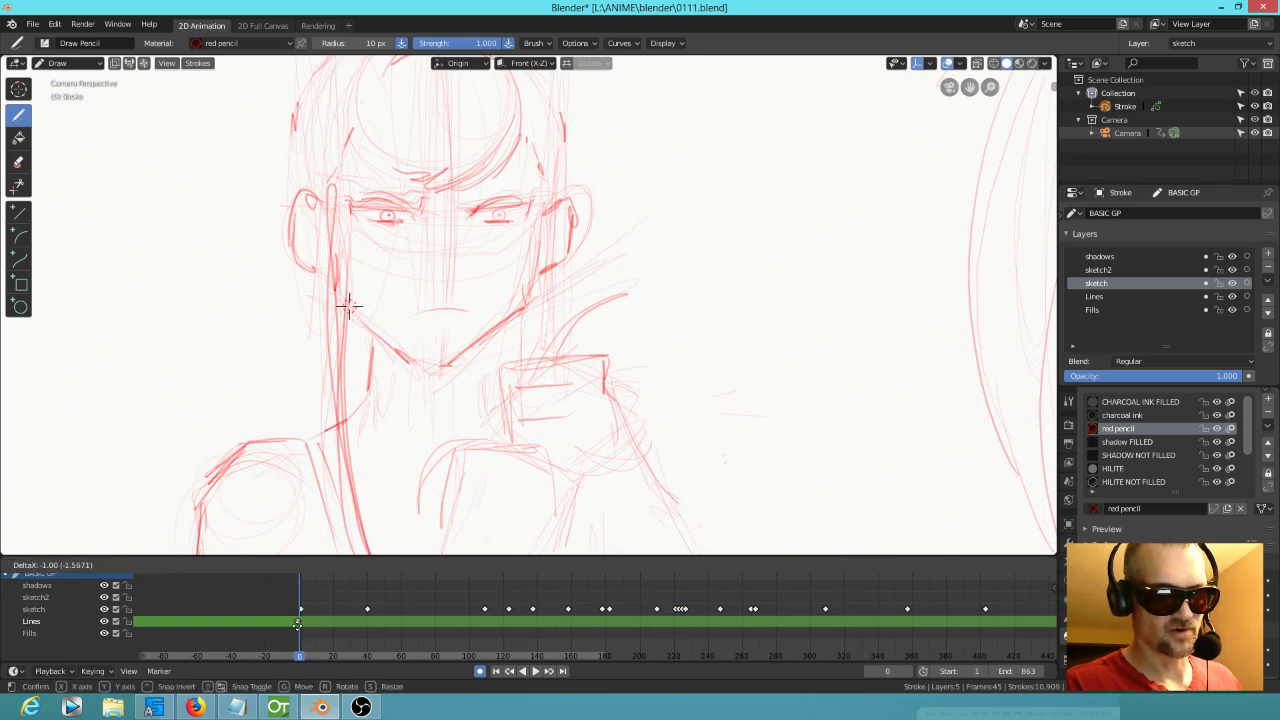
{"action": "left_click", "coordinate": [299, 629]}
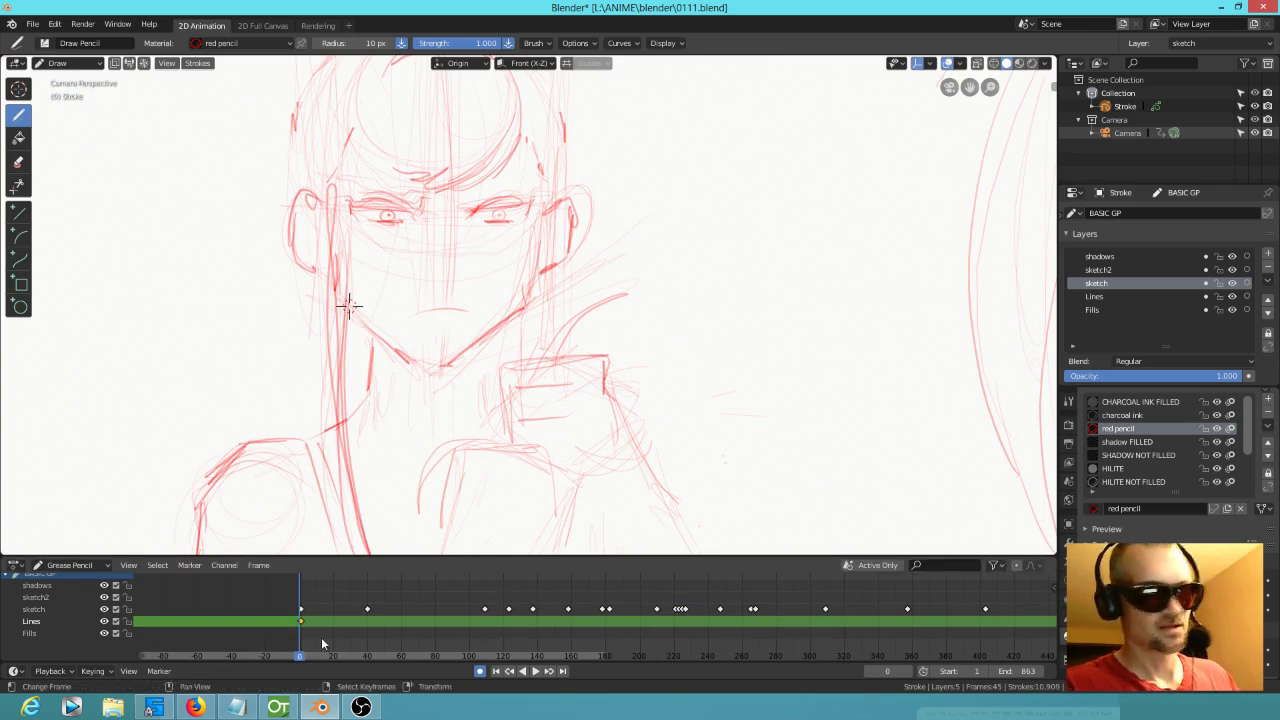
Step: Go to frame 1 and reinforce the figure's jawline and chin with the red pencil
{"action": "key", "text": "Right"}
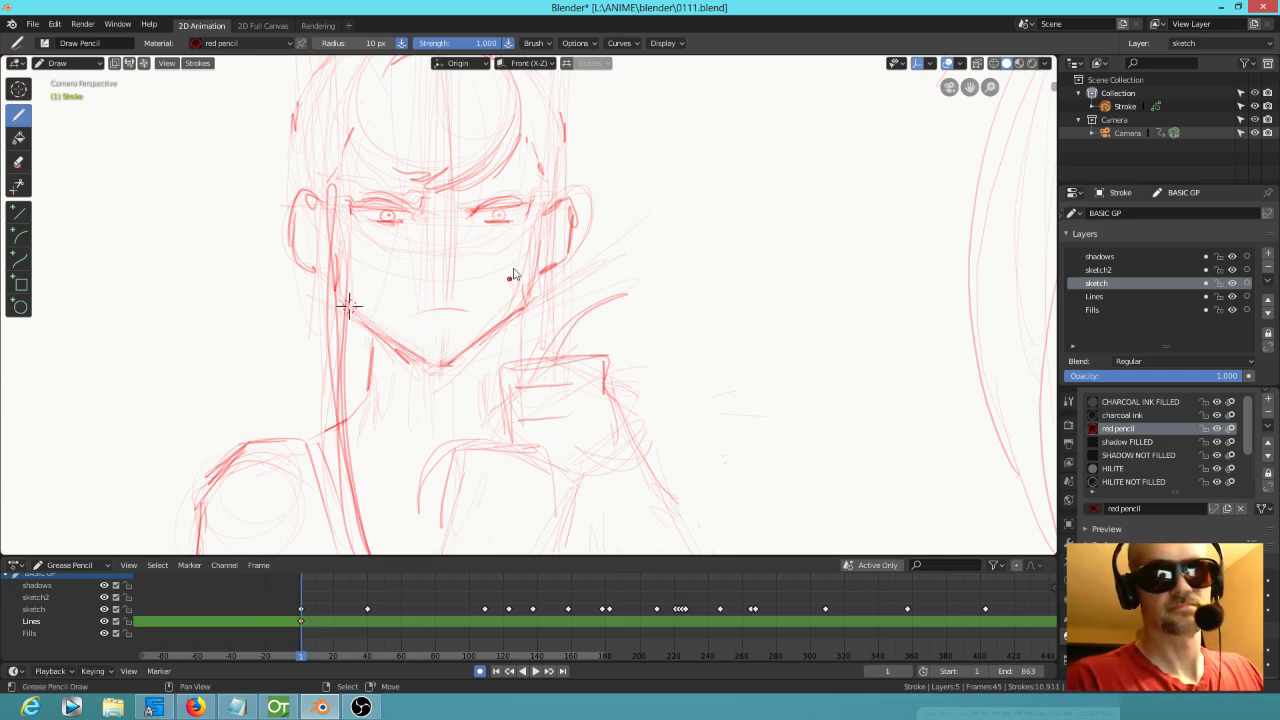
{"action": "middle_click_drag", "start_coordinate": [516, 241], "coordinate": [513, 283], "text": "shift"}
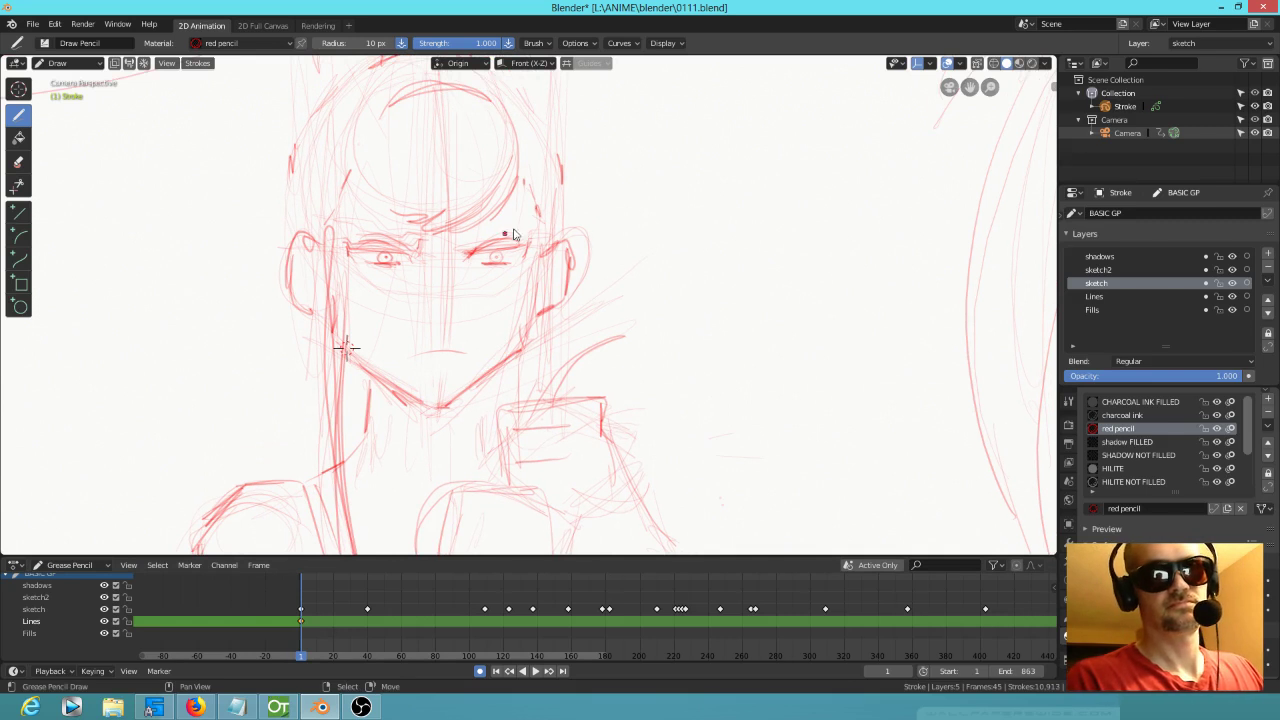
Step: Switch to OpenToonz, check the purple-haired character's frames back to frame 821, and return to Blender
{"action": "key", "text": "alt+Tab"}
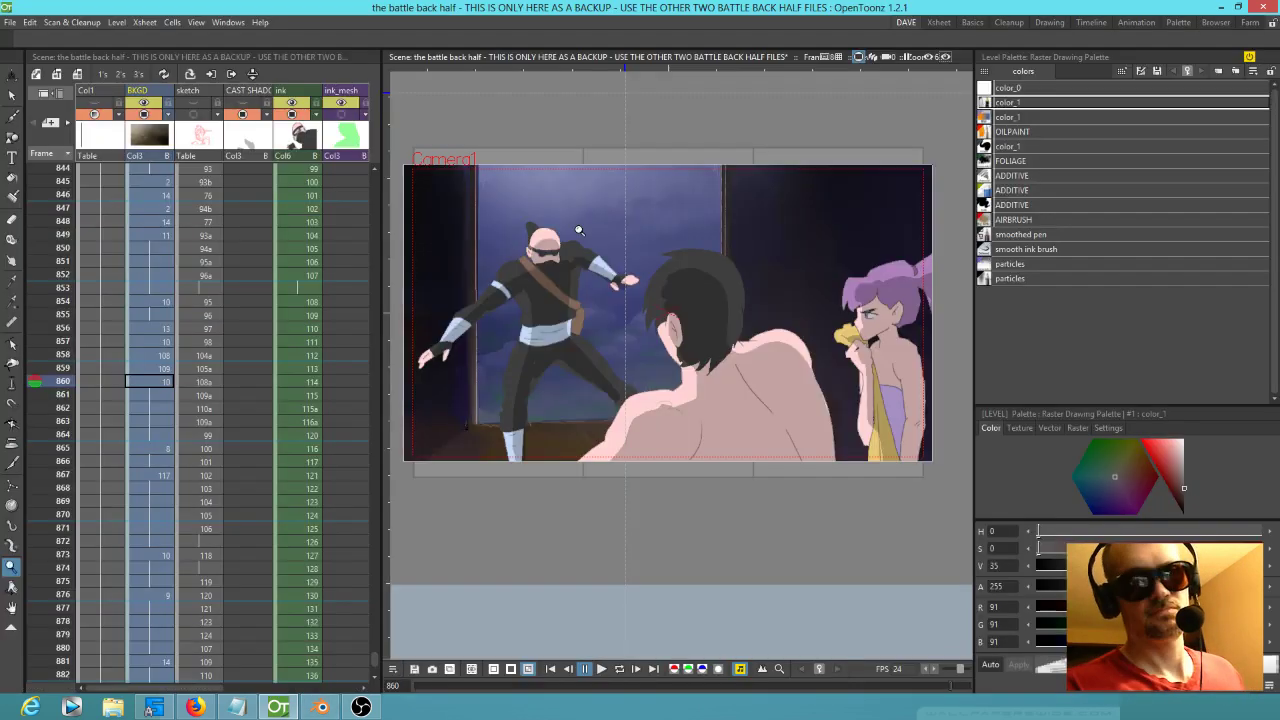
{"action": "left_click_drag", "start_coordinate": [57, 326], "coordinate": [60, 236]}
{"action": "scroll", "coordinate": [106, 305], "scroll_direction": "up", "scroll_amount": 6}
{"action": "mouse_move", "coordinate": [59, 330]}
{"action": "left_mouse_down"}
{"action": "mouse_move", "coordinate": [64, 305]}
{"action": "mouse_move", "coordinate": [61, 343]}
{"action": "left_mouse_up"}
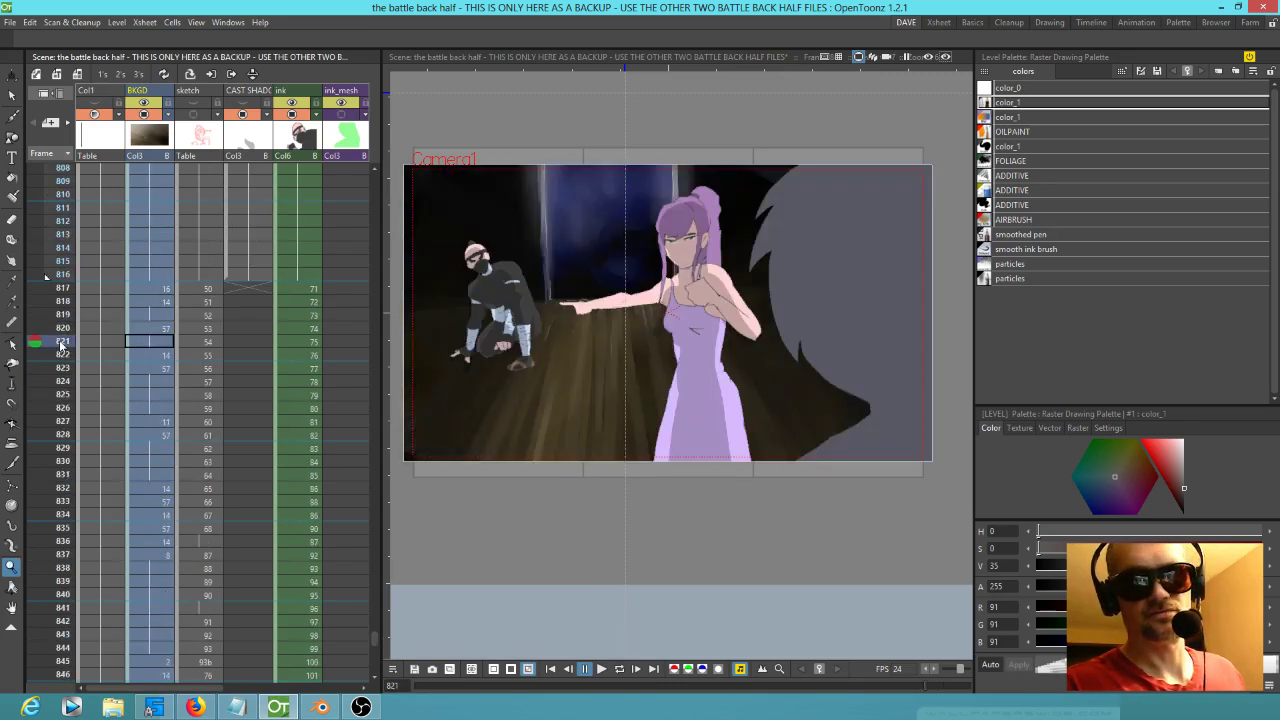
{"action": "key", "text": "alt+Tab"}
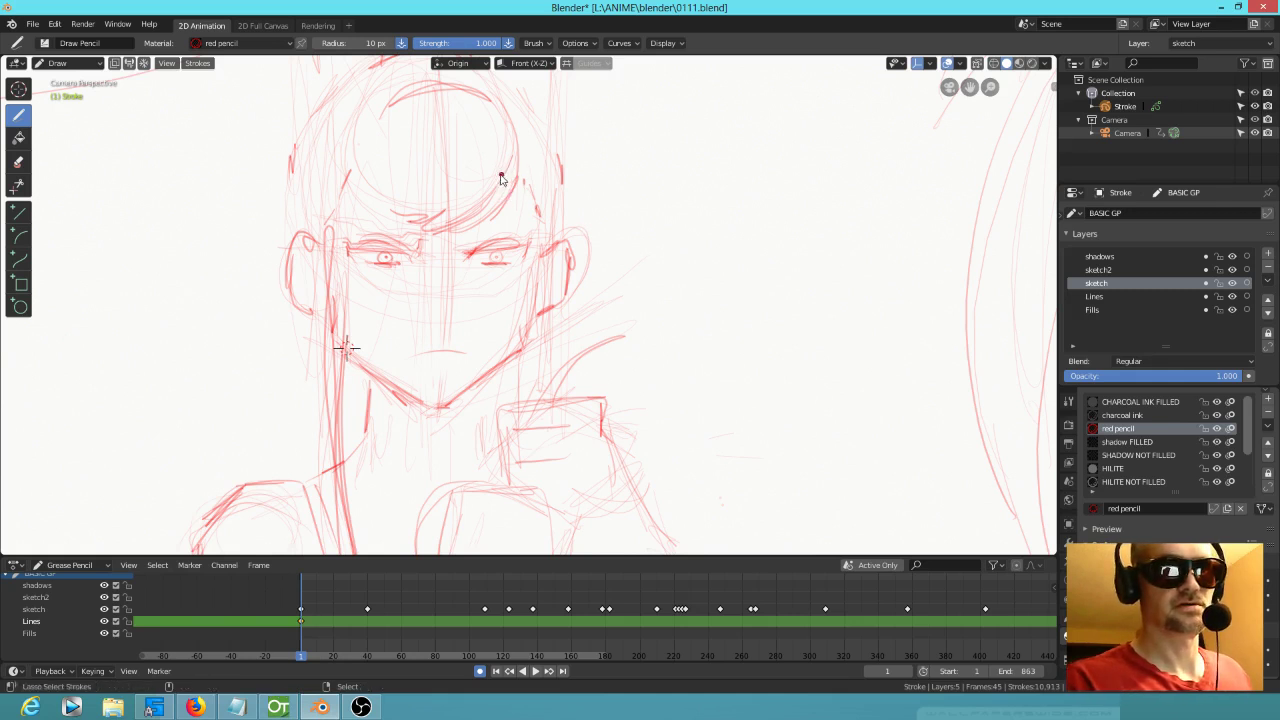
Step: Erase the curved fringe strokes over the figure's forehead and sketch new red pencil lines along the brow
{"action": "mouse_move", "coordinate": [502, 176]}
{"action": "right_mouse_down", "text": "ctrl"}
{"action": "mouse_move", "coordinate": [400, 206]}
{"action": "mouse_move", "coordinate": [512, 200]}
{"action": "right_mouse_up", "text": "ctrl"}
{"action": "key", "text": "Delete"}
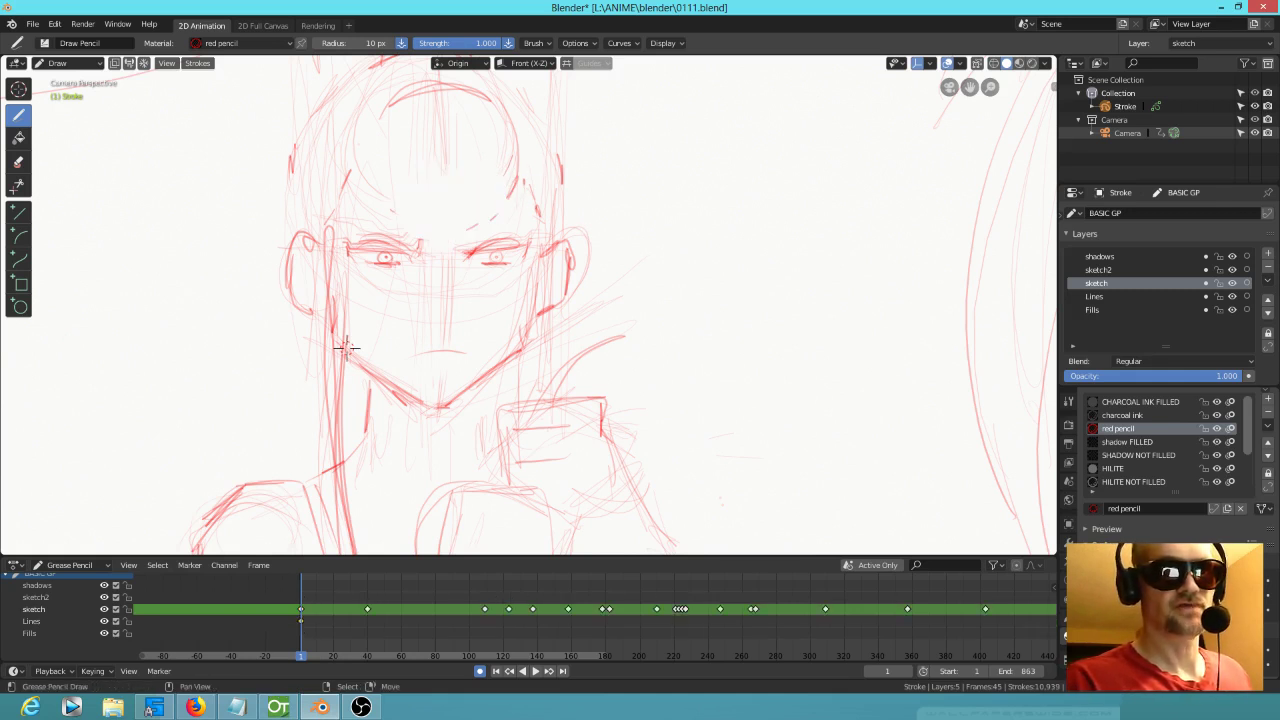
{"action": "left_click_drag", "start_coordinate": [410, 244], "coordinate": [456, 236]}
{"action": "left_click_drag", "start_coordinate": [360, 240], "coordinate": [535, 243]}
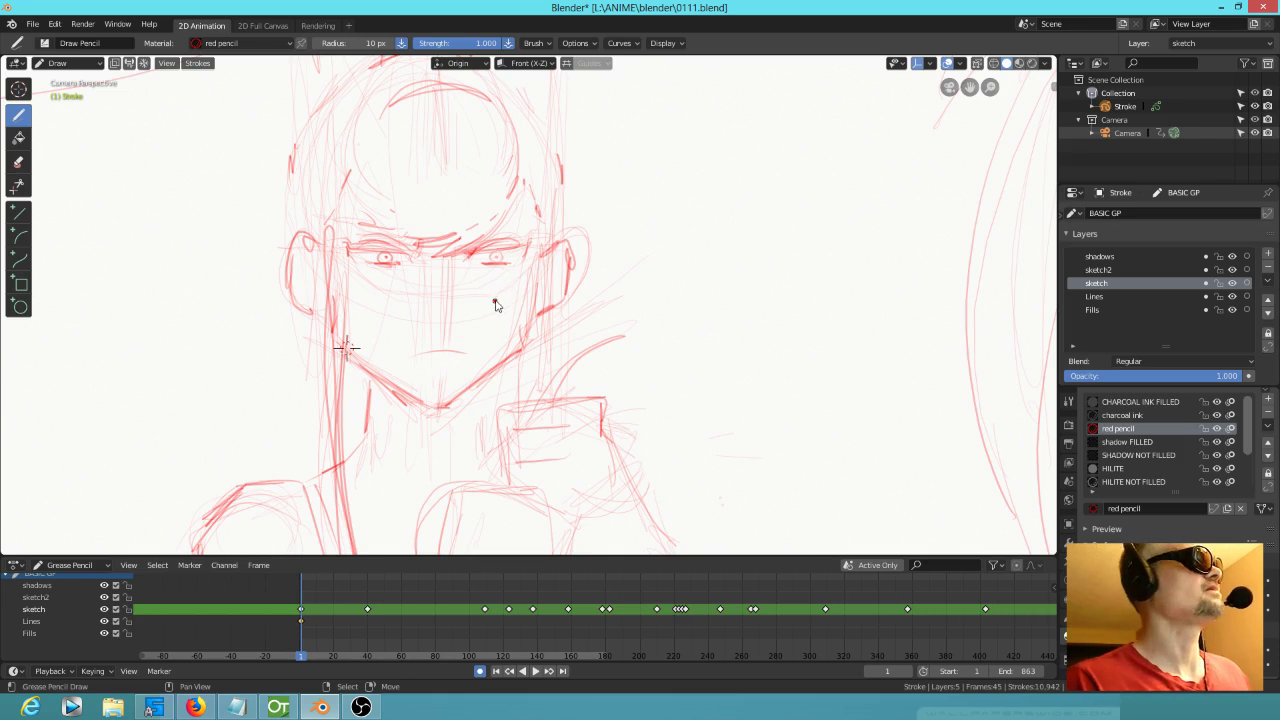
Step: Darken the upper eyelid lines and outer corners of both eyes with red pencil strokes
{"action": "scroll", "coordinate": [503, 309], "scroll_direction": "up", "scroll_amount": 3}
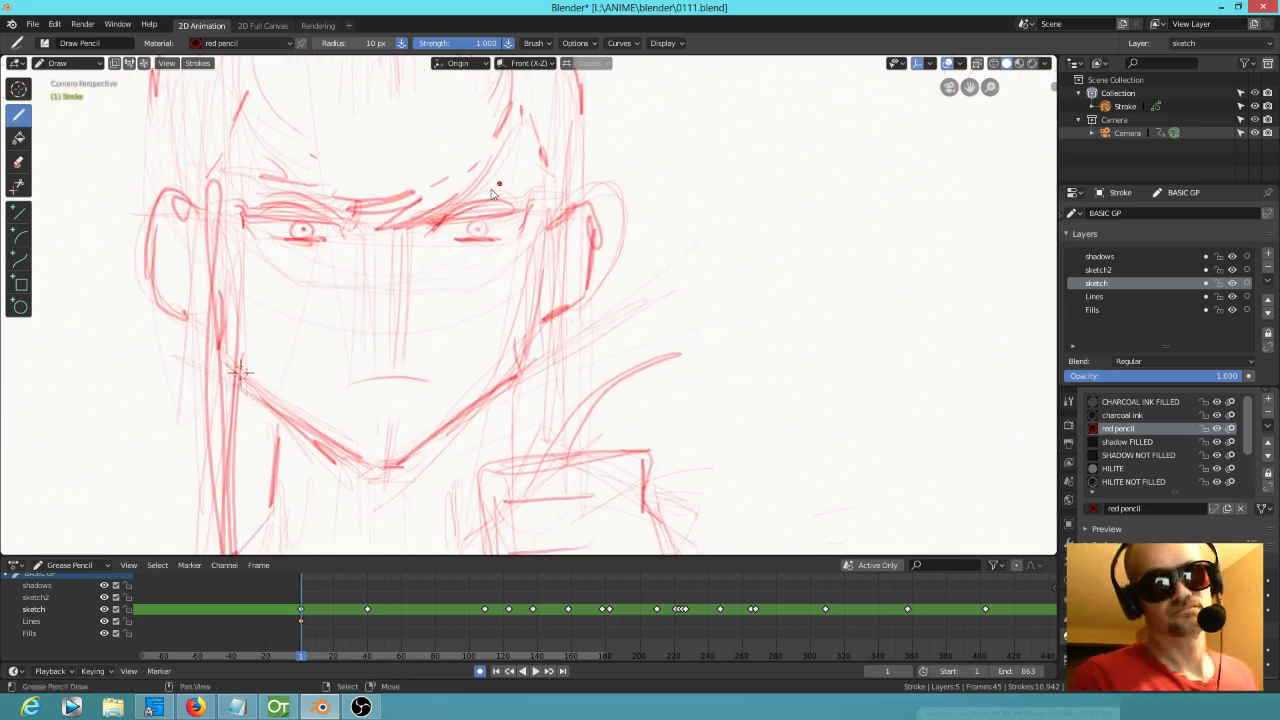
{"action": "left_click_drag", "start_coordinate": [438, 222], "coordinate": [532, 217]}
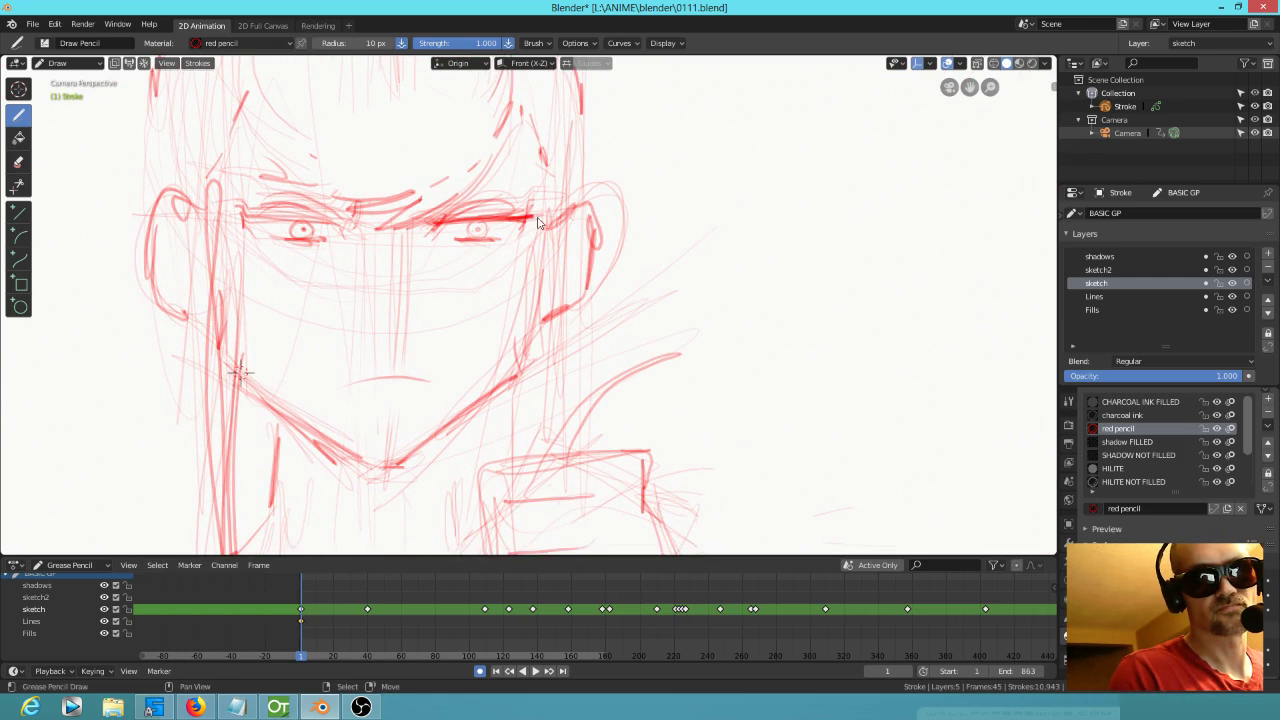
{"action": "left_click_drag", "start_coordinate": [236, 221], "coordinate": [266, 219]}
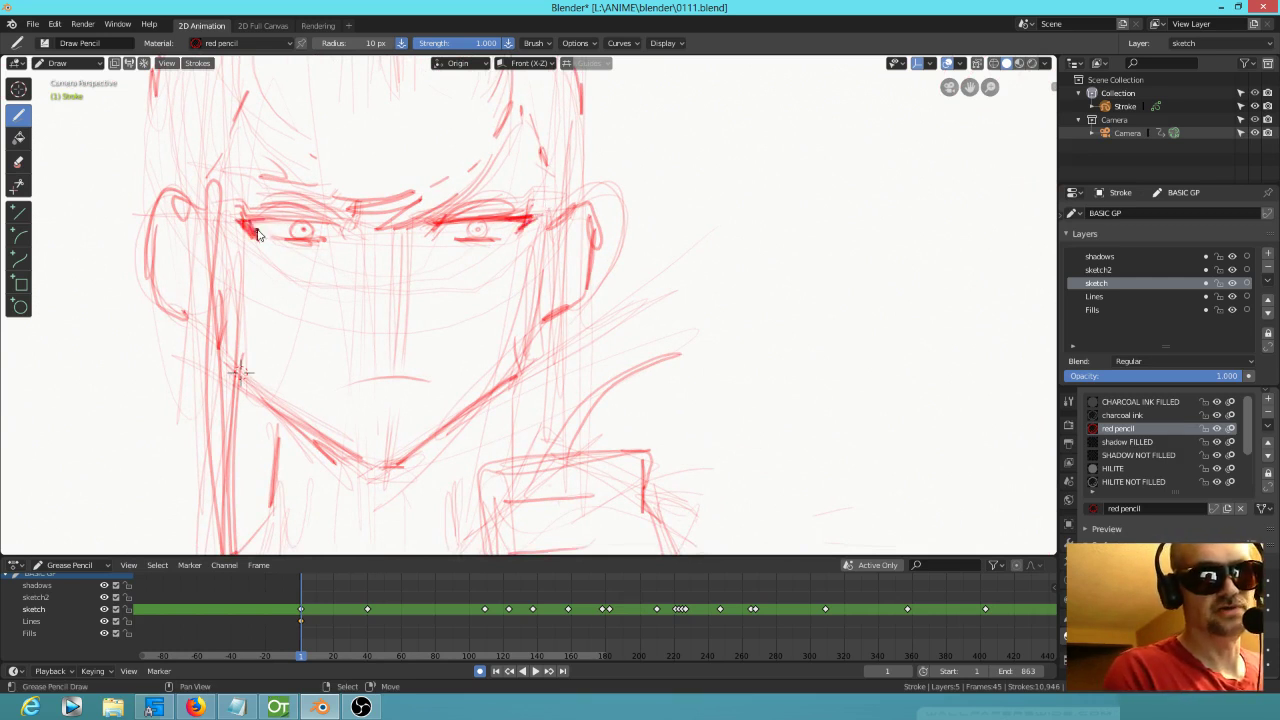
{"action": "left_click_drag", "start_coordinate": [258, 225], "coordinate": [330, 220]}
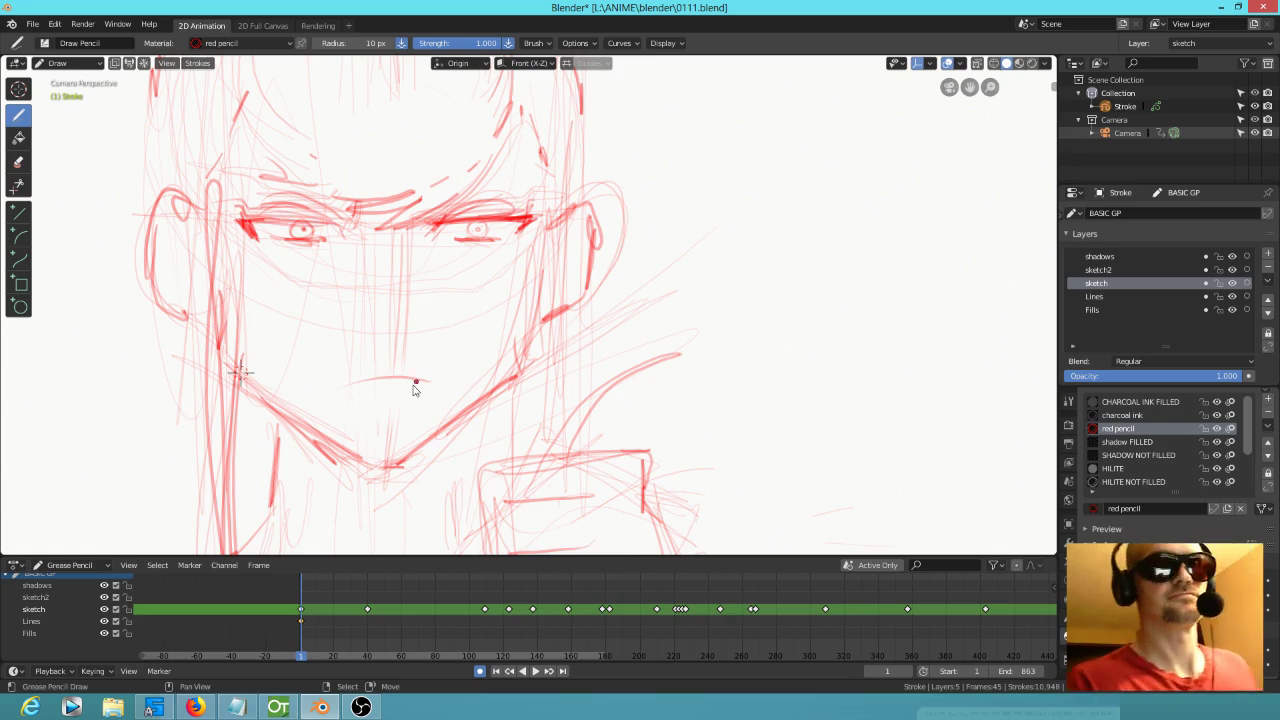
Step: Refine the mouth line and add small detail strokes inside both ears
{"action": "left_click_drag", "start_coordinate": [346, 382], "coordinate": [412, 378]}
{"action": "left_click_drag", "start_coordinate": [174, 248], "coordinate": [184, 230]}
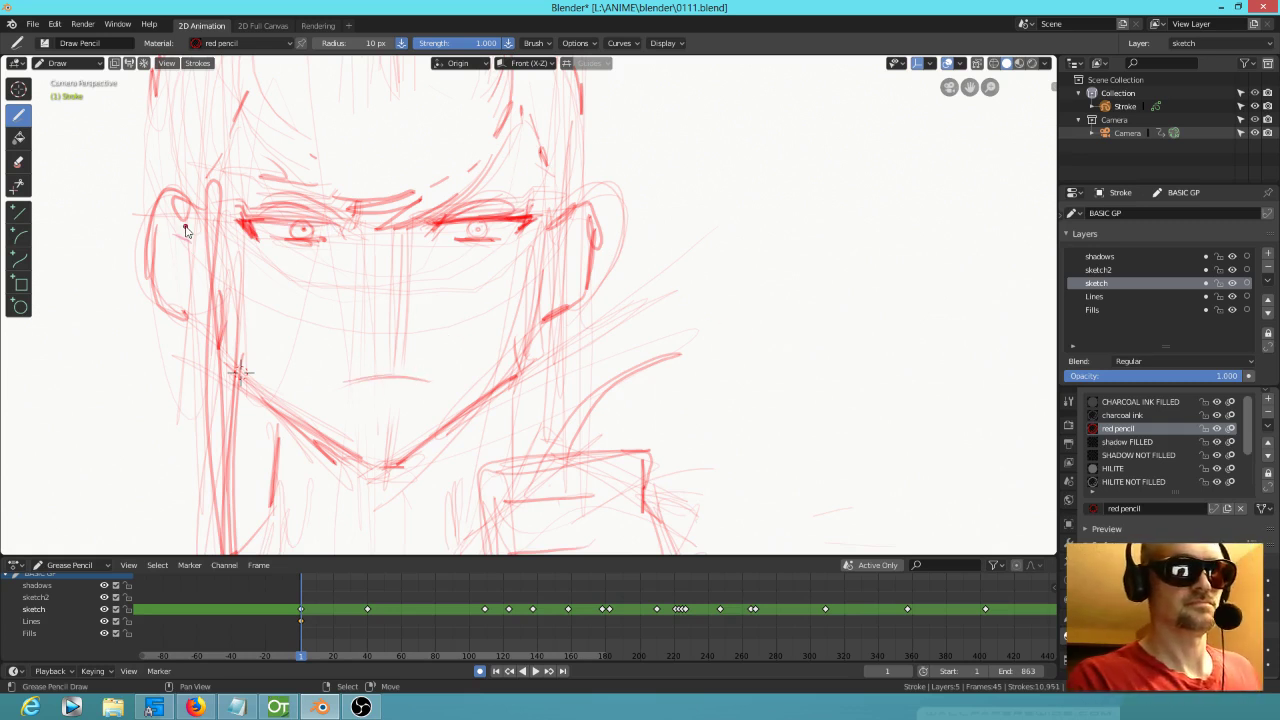
{"action": "mouse_move", "coordinate": [546, 257]}
{"action": "left_mouse_down"}
{"action": "mouse_move", "coordinate": [588, 231]}
{"action": "mouse_move", "coordinate": [598, 243]}
{"action": "left_mouse_up"}
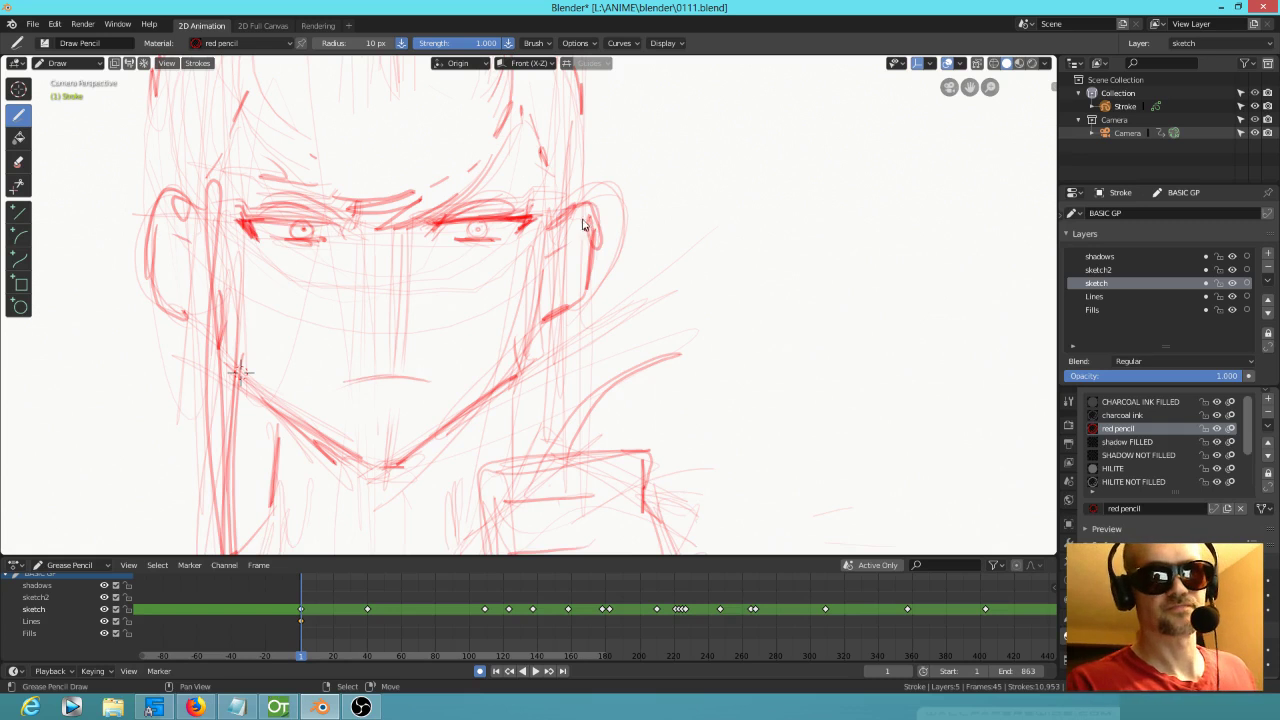
Step: Darken the top finger outline of the raised fist and add a red pencil line for the neck beside it
{"action": "mouse_move", "coordinate": [540, 317]}
{"action": "middle_mouse_down", "text": "shift"}
{"action": "mouse_move", "coordinate": [729, 354]}
{"action": "mouse_move", "coordinate": [777, 274]}
{"action": "middle_mouse_up", "text": "shift"}
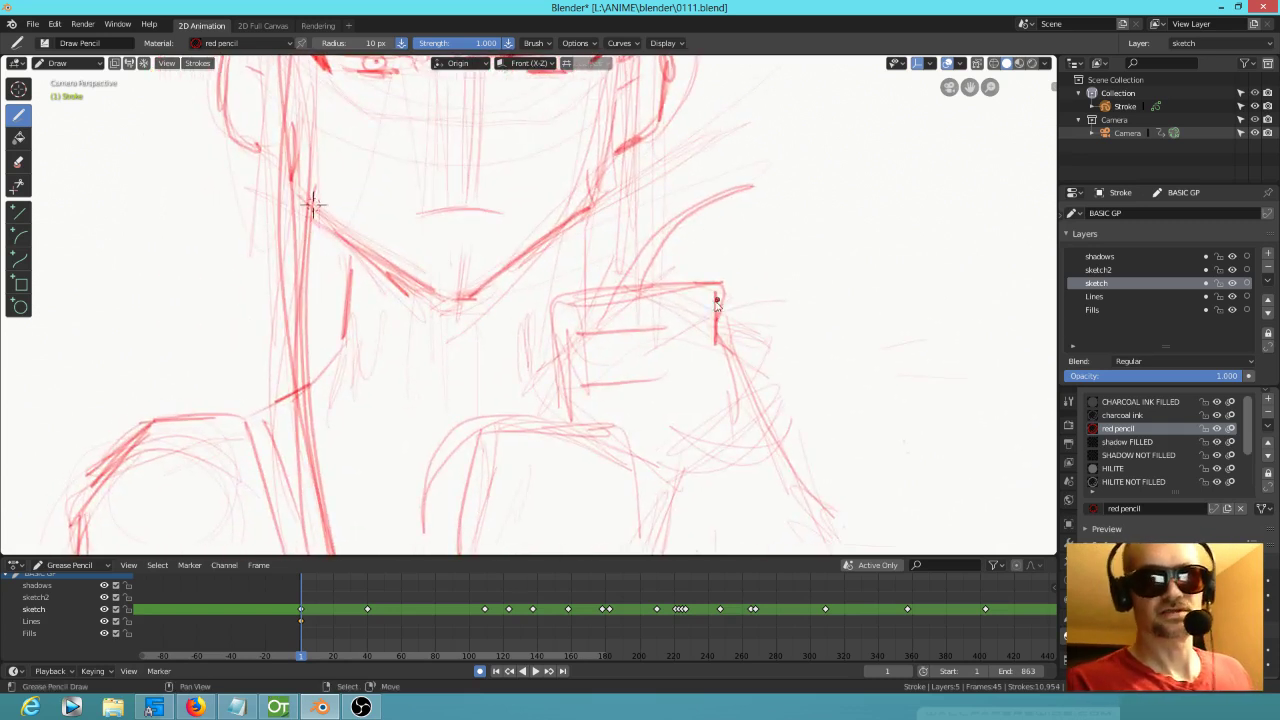
{"action": "mouse_move", "coordinate": [567, 298]}
{"action": "left_mouse_down"}
{"action": "mouse_move", "coordinate": [586, 340]}
{"action": "mouse_move", "coordinate": [546, 303]}
{"action": "mouse_move", "coordinate": [557, 343]}
{"action": "left_mouse_up"}
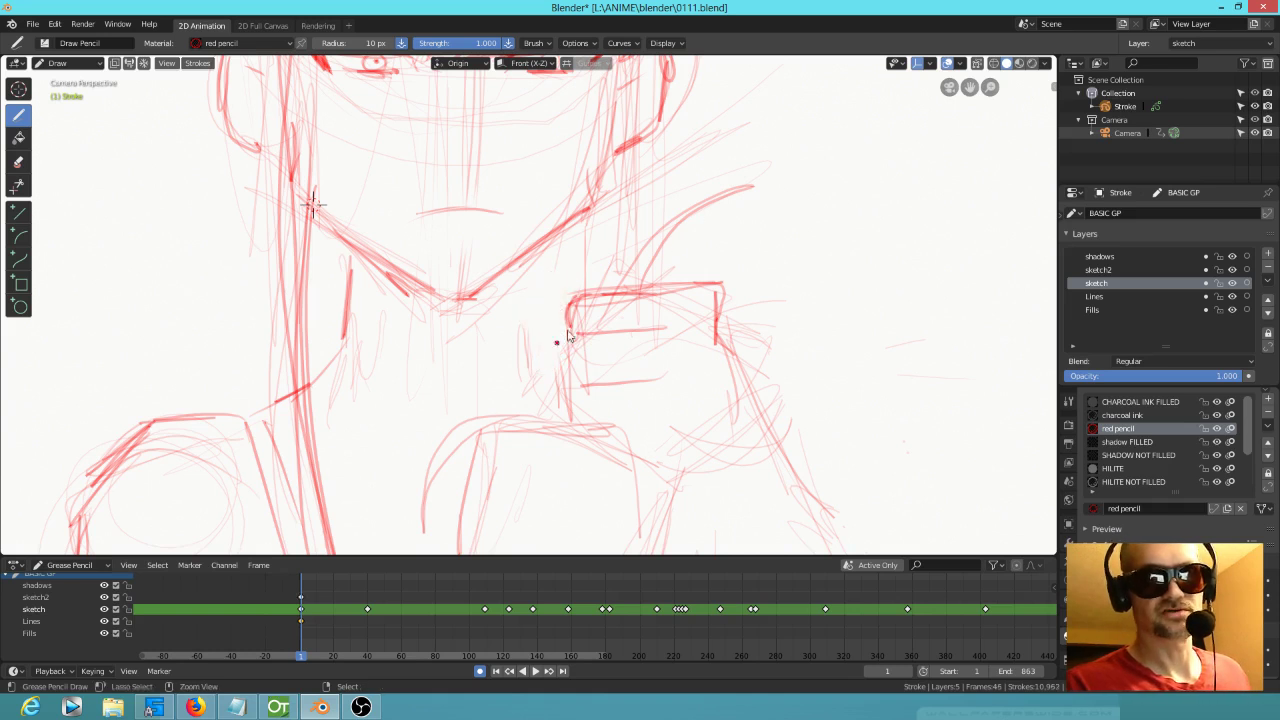
{"action": "left_click_drag", "start_coordinate": [561, 290], "coordinate": [560, 260]}
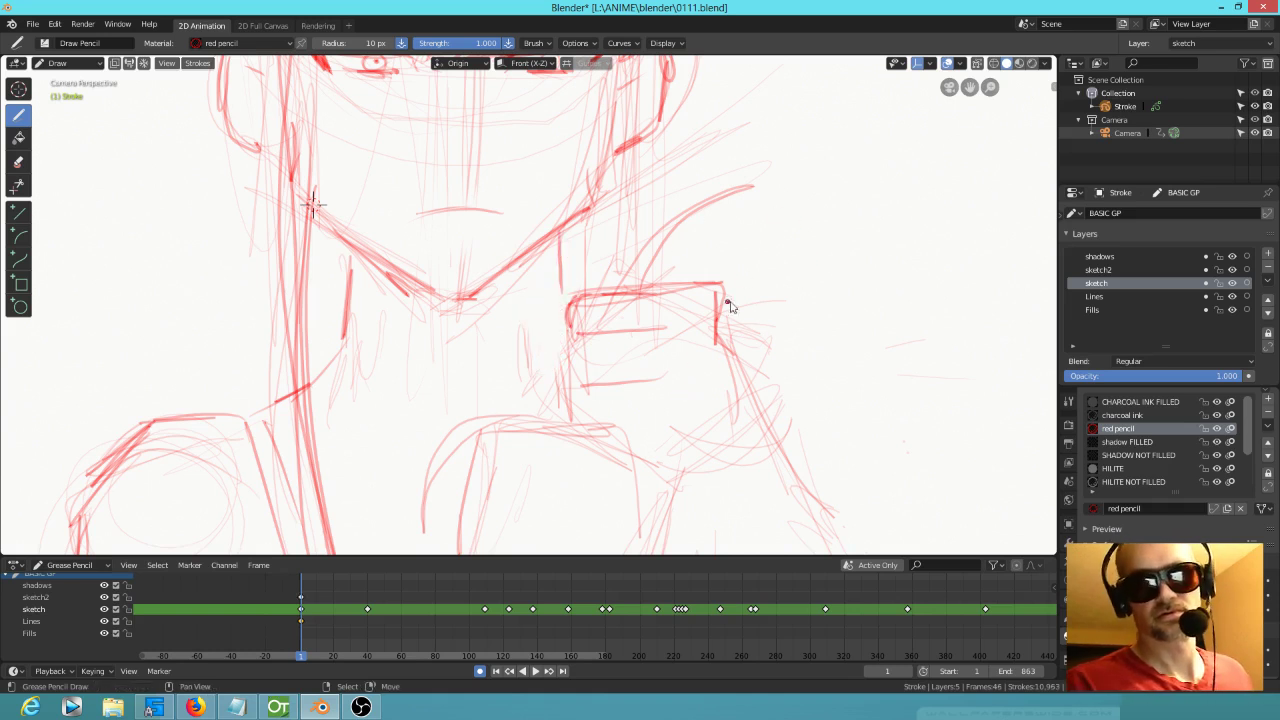
{"action": "mouse_move", "coordinate": [757, 303]}
{"action": "middle_mouse_down", "text": "shift"}
{"action": "mouse_move", "coordinate": [769, 260]}
{"action": "mouse_move", "coordinate": [594, 245]}
{"action": "middle_mouse_up", "text": "shift"}
{"action": "left_click_drag", "start_coordinate": [594, 245], "coordinate": [644, 240]}
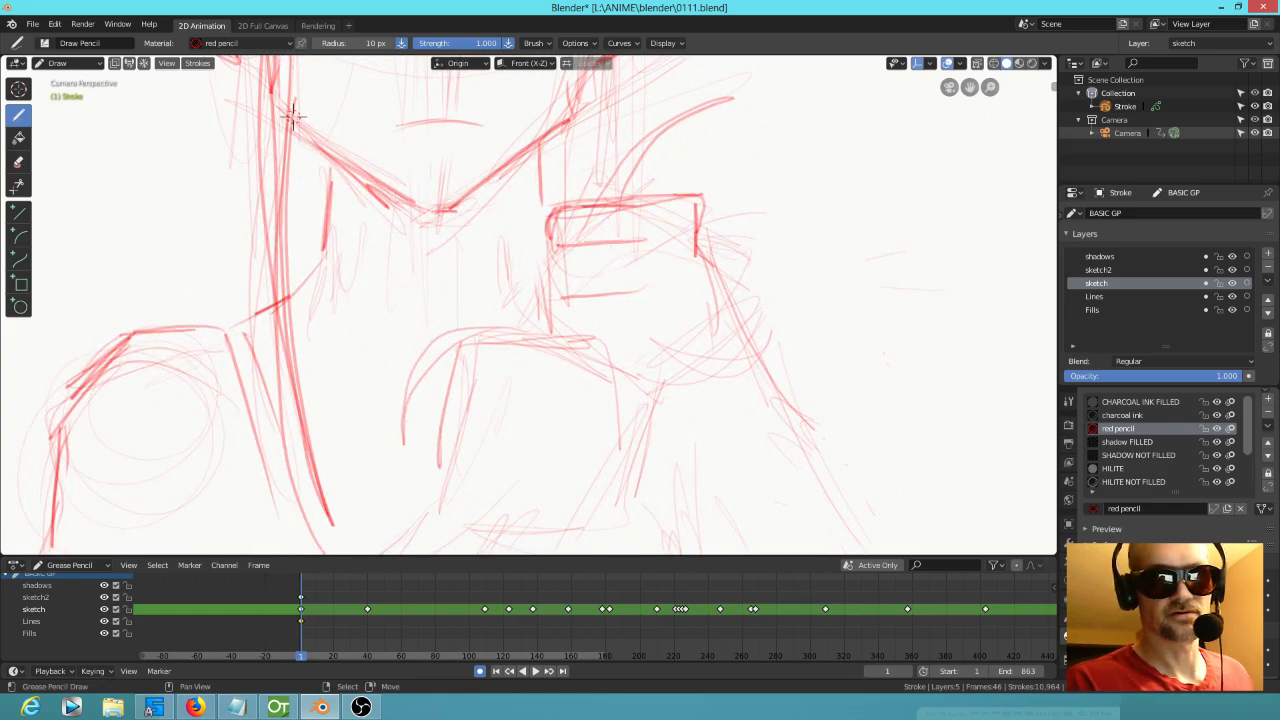
Step: Define the raised fist's lower curled fingers, and redraw and clean up the outer edge of the hand down to the wrist
{"action": "left_click_drag", "start_coordinate": [553, 246], "coordinate": [543, 282]}
{"action": "mouse_move", "coordinate": [640, 289]}
{"action": "left_mouse_down"}
{"action": "mouse_move", "coordinate": [552, 292]}
{"action": "mouse_move", "coordinate": [548, 328]}
{"action": "left_mouse_up"}
{"action": "left_click_drag", "start_coordinate": [699, 212], "coordinate": [738, 311]}
{"action": "mouse_move", "coordinate": [694, 249]}
{"action": "left_mouse_down", "text": "ctrl"}
{"action": "mouse_move", "coordinate": [700, 269]}
{"action": "mouse_move", "coordinate": [720, 256]}
{"action": "mouse_move", "coordinate": [737, 328]}
{"action": "mouse_move", "coordinate": [770, 378]}
{"action": "left_mouse_up", "text": "ctrl"}
Step: Outline the lower fist with red pencil strokes along its top, side and bumpy knuckles, and add finger creases and the folded thumb
{"action": "middle_click_drag", "start_coordinate": [560, 424], "coordinate": [622, 347], "text": "shift"}
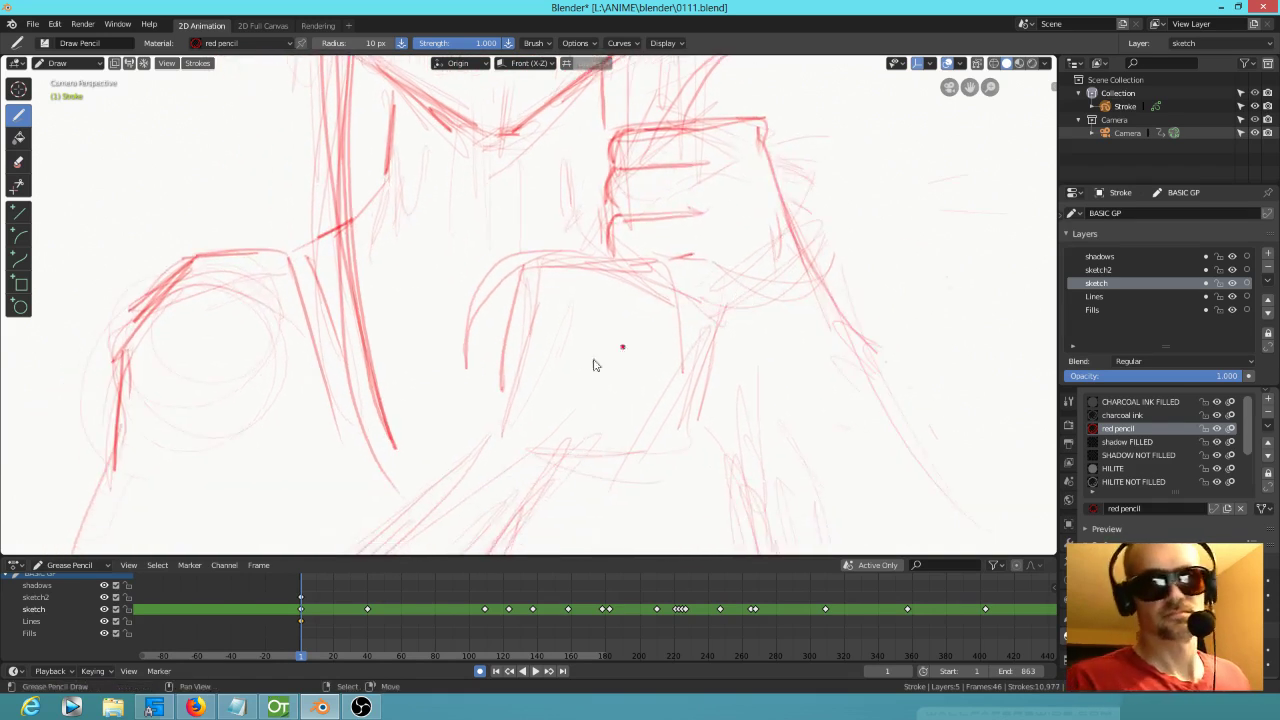
{"action": "mouse_move", "coordinate": [503, 428]}
{"action": "left_mouse_down"}
{"action": "mouse_move", "coordinate": [532, 326]}
{"action": "mouse_move", "coordinate": [511, 392]}
{"action": "left_mouse_up"}
{"action": "left_click_drag", "start_coordinate": [536, 271], "coordinate": [646, 265]}
{"action": "left_click_drag", "start_coordinate": [588, 298], "coordinate": [668, 289]}
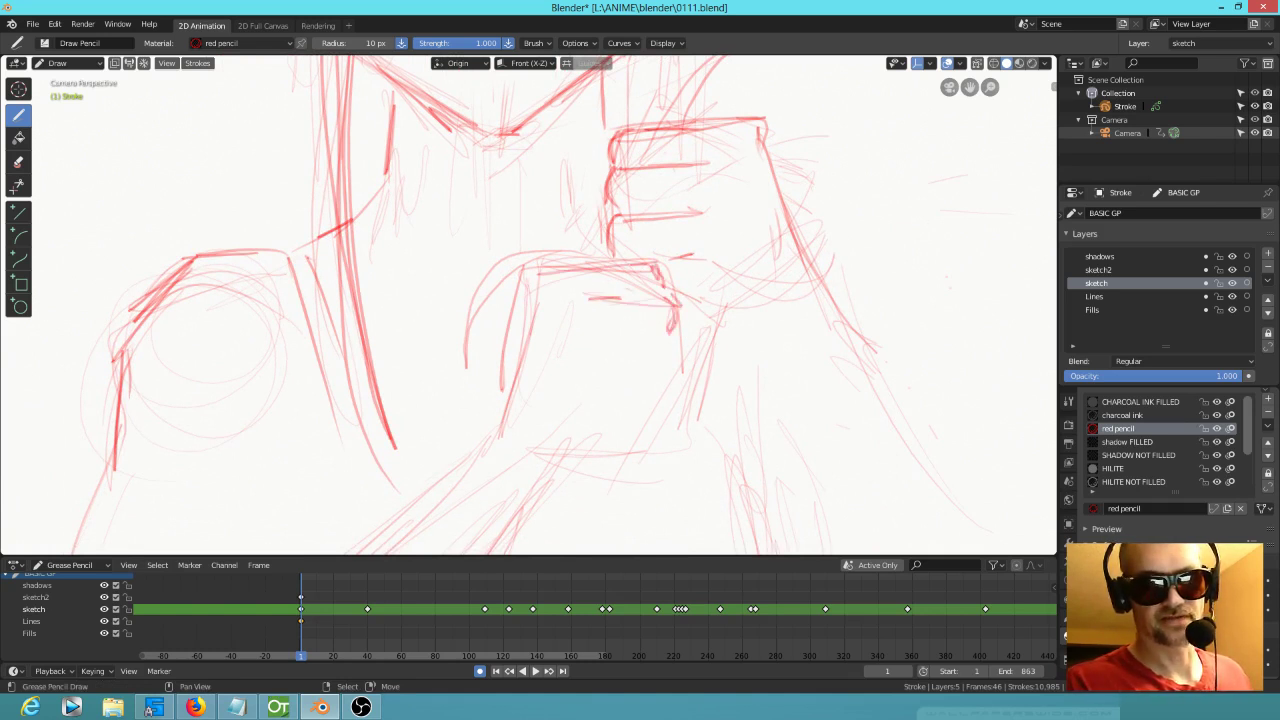
{"action": "mouse_move", "coordinate": [538, 274]}
{"action": "left_mouse_down"}
{"action": "mouse_move", "coordinate": [525, 335]}
{"action": "mouse_move", "coordinate": [511, 314]}
{"action": "mouse_move", "coordinate": [503, 392]}
{"action": "left_mouse_up"}
{"action": "left_click_drag", "start_coordinate": [538, 311], "coordinate": [499, 438]}
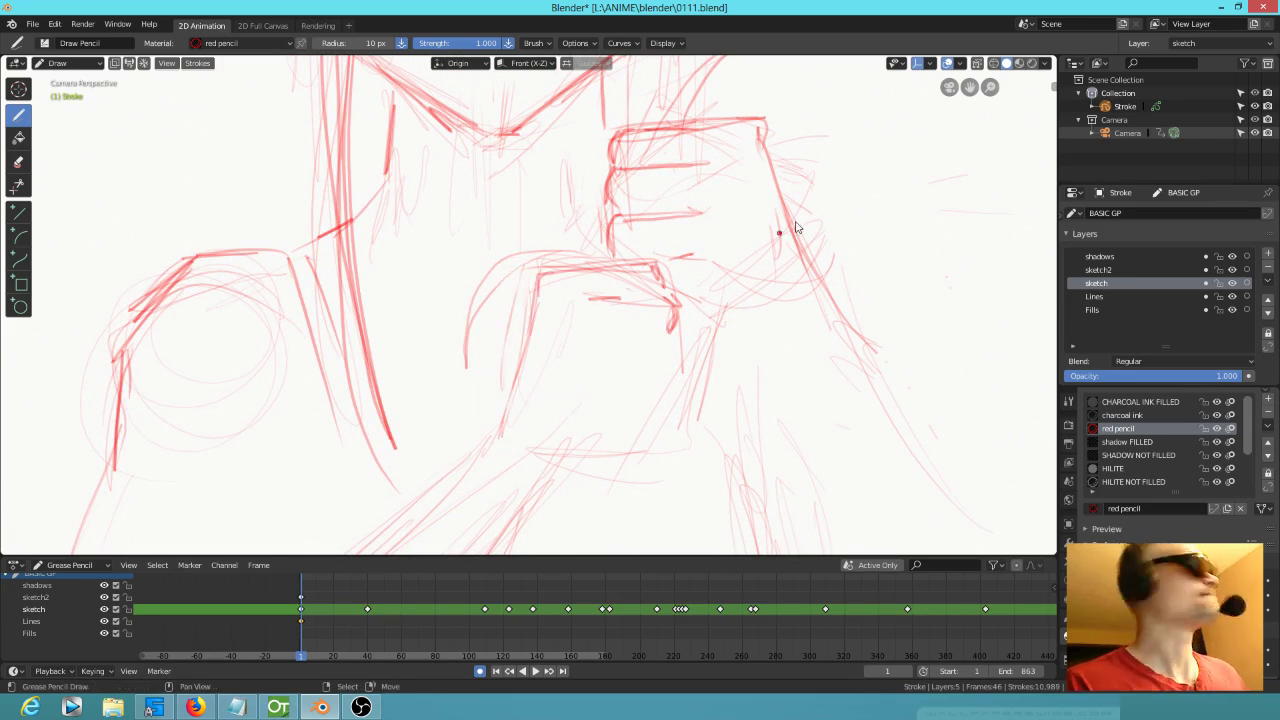
{"action": "mouse_move", "coordinate": [678, 350]}
{"action": "left_mouse_down"}
{"action": "mouse_move", "coordinate": [633, 430]}
{"action": "mouse_move", "coordinate": [623, 416]}
{"action": "mouse_move", "coordinate": [592, 428]}
{"action": "left_mouse_up"}
{"action": "left_click_drag", "start_coordinate": [646, 378], "coordinate": [604, 420]}
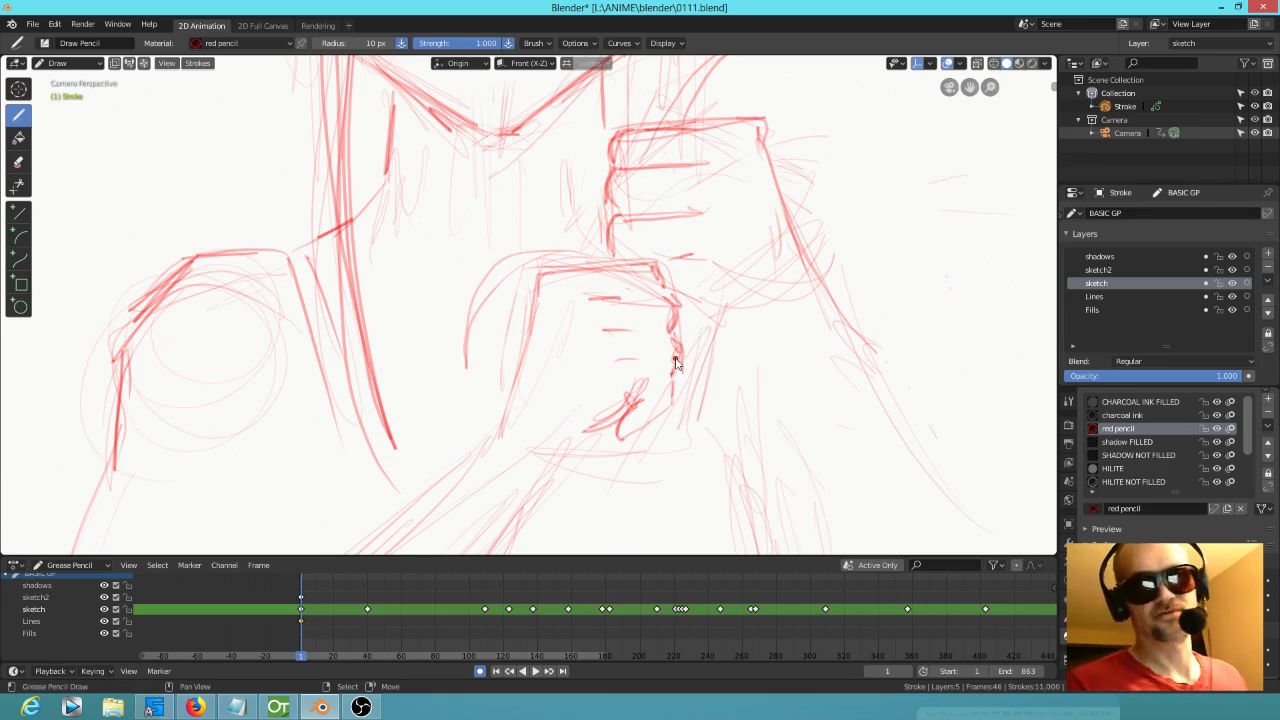
Step: Thicken the curved shape rising from the upper fist, give it a short tip, and add light strokes inside the hand
{"action": "mouse_move", "coordinate": [757, 314]}
{"action": "middle_mouse_down", "text": "shift"}
{"action": "mouse_move", "coordinate": [743, 469]}
{"action": "mouse_move", "coordinate": [766, 423]}
{"action": "mouse_move", "coordinate": [723, 331]}
{"action": "mouse_move", "coordinate": [627, 481]}
{"action": "middle_mouse_up", "text": "shift"}
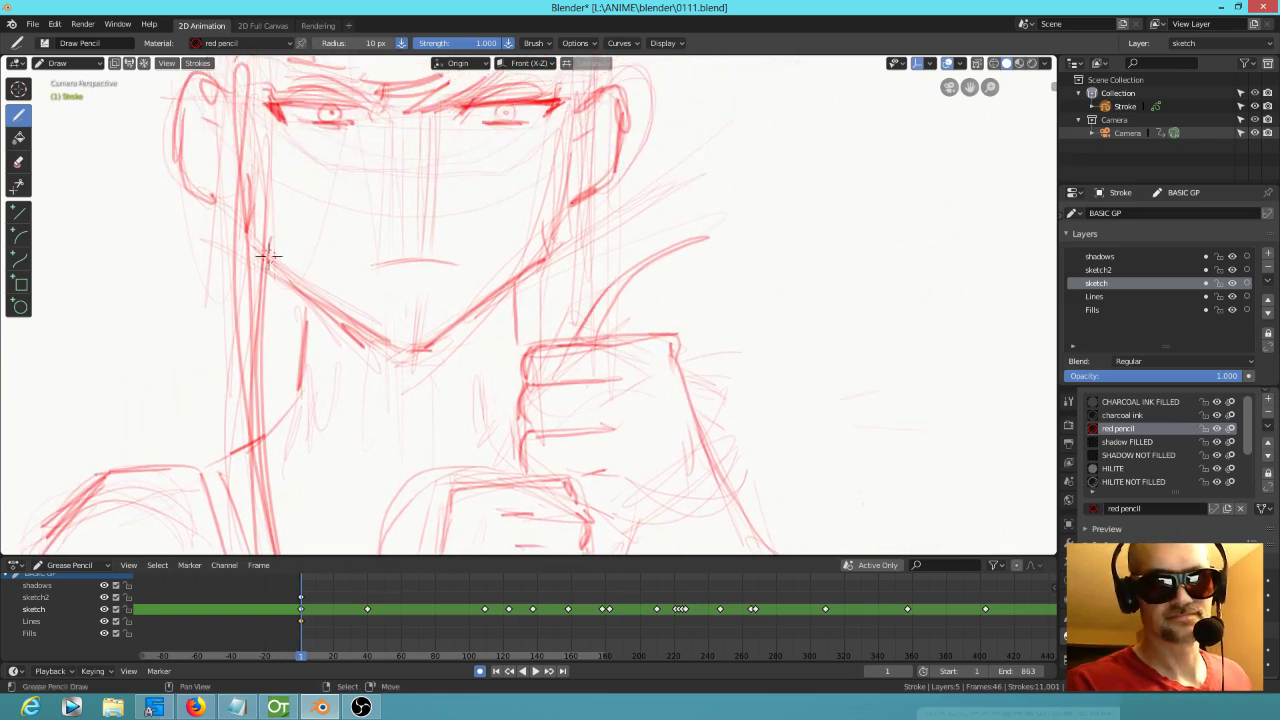
{"action": "left_click_drag", "start_coordinate": [652, 266], "coordinate": [603, 332]}
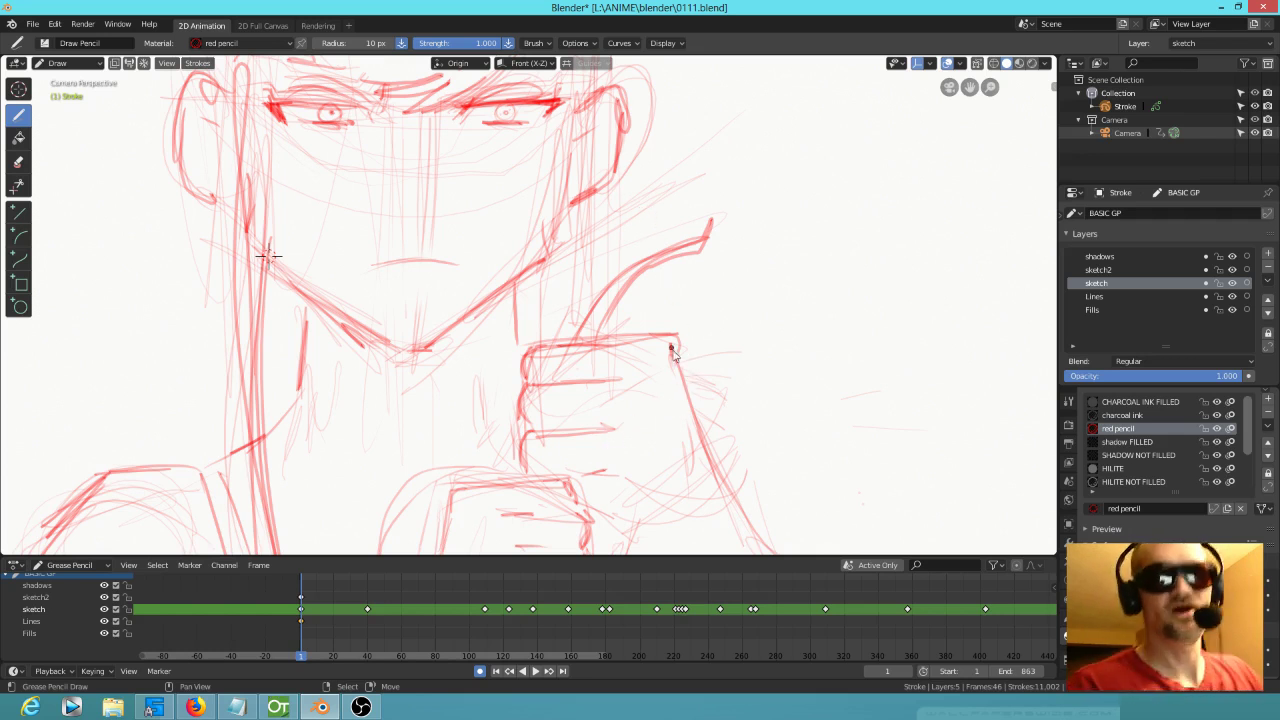
{"action": "mouse_move", "coordinate": [654, 383]}
{"action": "left_mouse_down"}
{"action": "mouse_move", "coordinate": [672, 419]}
{"action": "mouse_move", "coordinate": [658, 461]}
{"action": "left_mouse_up"}
Step: Erase rough construction strokes near the upper hand's wrist and sketch firmer wrist and inner forearm lines beside the lower fist
{"action": "middle_click_drag", "start_coordinate": [747, 379], "coordinate": [751, 280], "text": "shift"}
{"action": "middle_click_drag", "start_coordinate": [779, 364], "coordinate": [680, 358], "text": "shift"}
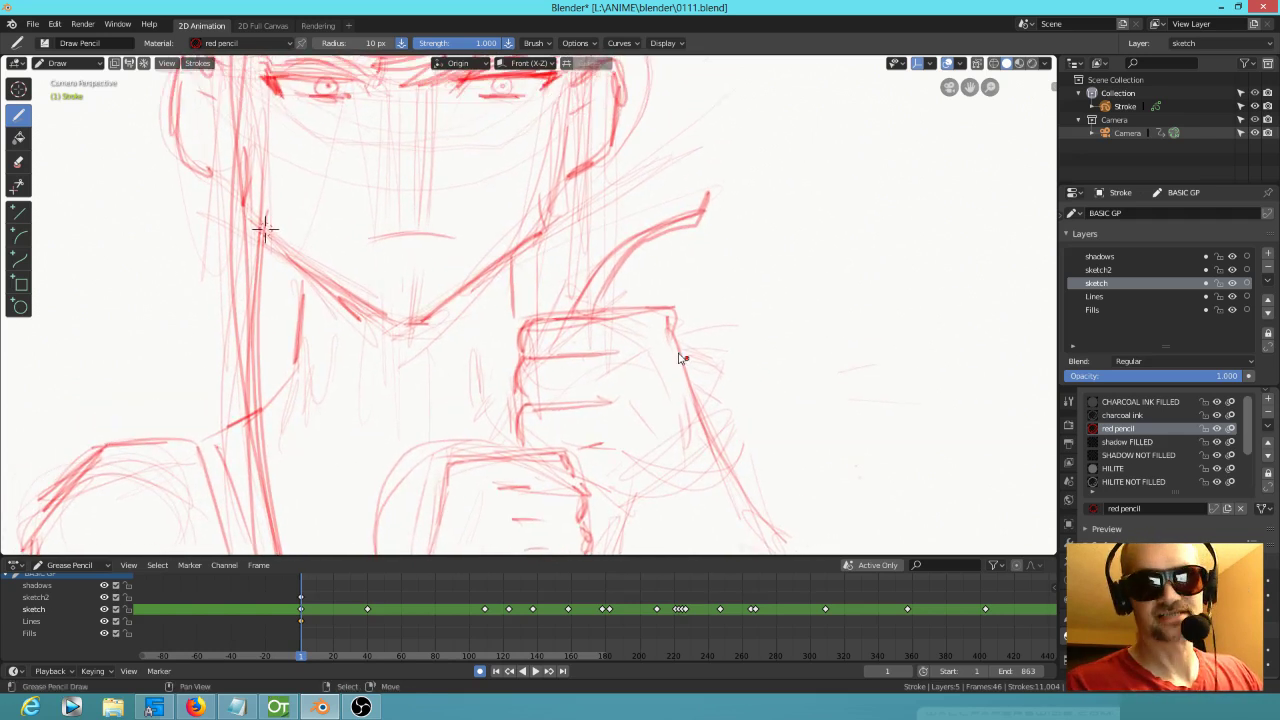
{"action": "left_click_drag", "start_coordinate": [686, 412], "coordinate": [646, 486], "text": "ctrl"}
{"action": "middle_click_drag", "start_coordinate": [760, 447], "coordinate": [743, 209], "text": "shift"}
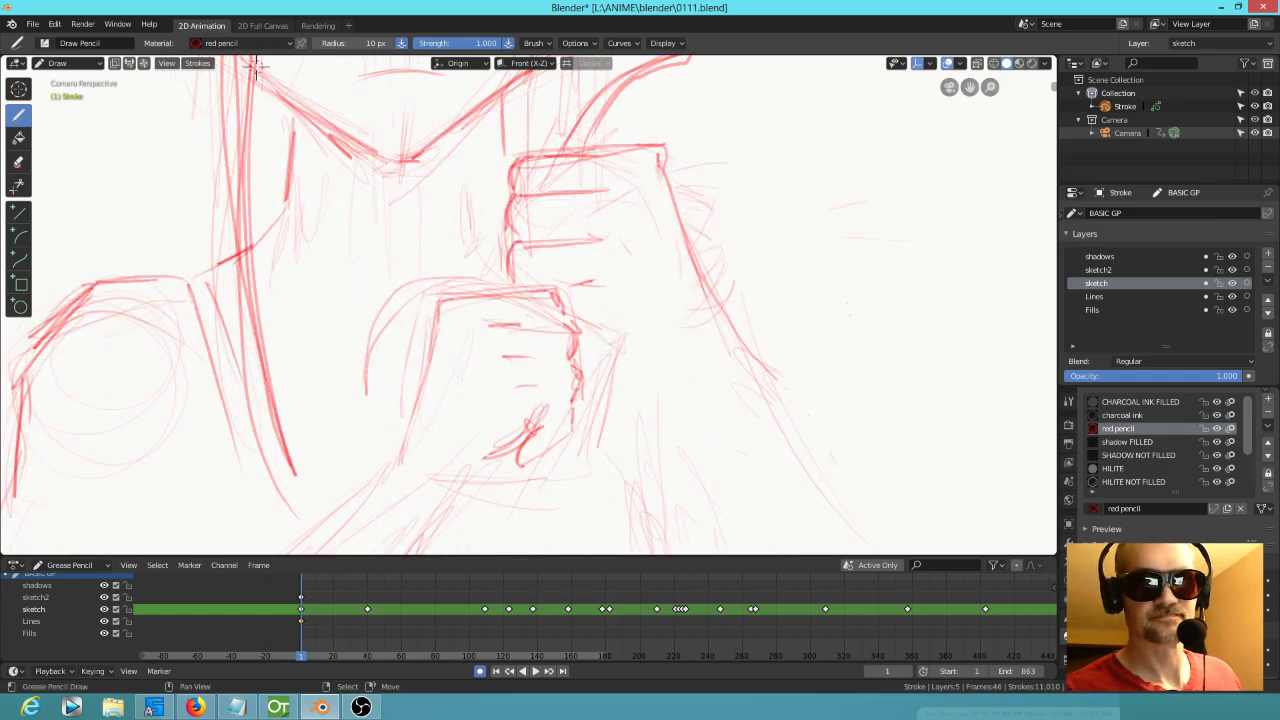
{"action": "mouse_move", "coordinate": [663, 355]}
{"action": "left_mouse_down"}
{"action": "mouse_move", "coordinate": [683, 394]}
{"action": "mouse_move", "coordinate": [670, 371]}
{"action": "left_mouse_up"}
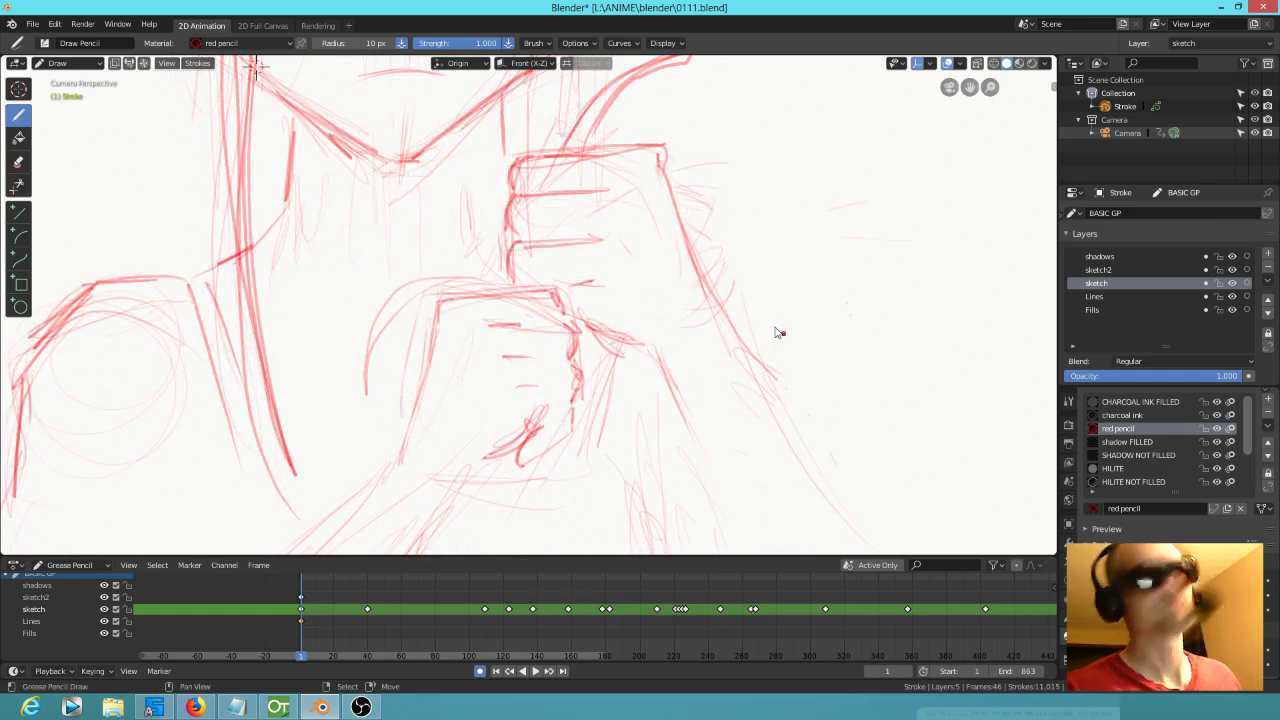
Step: Erase the outer edge and top corner of the upper fist down to the wrist
{"action": "middle_click_drag", "start_coordinate": [786, 377], "coordinate": [810, 268], "text": "shift"}
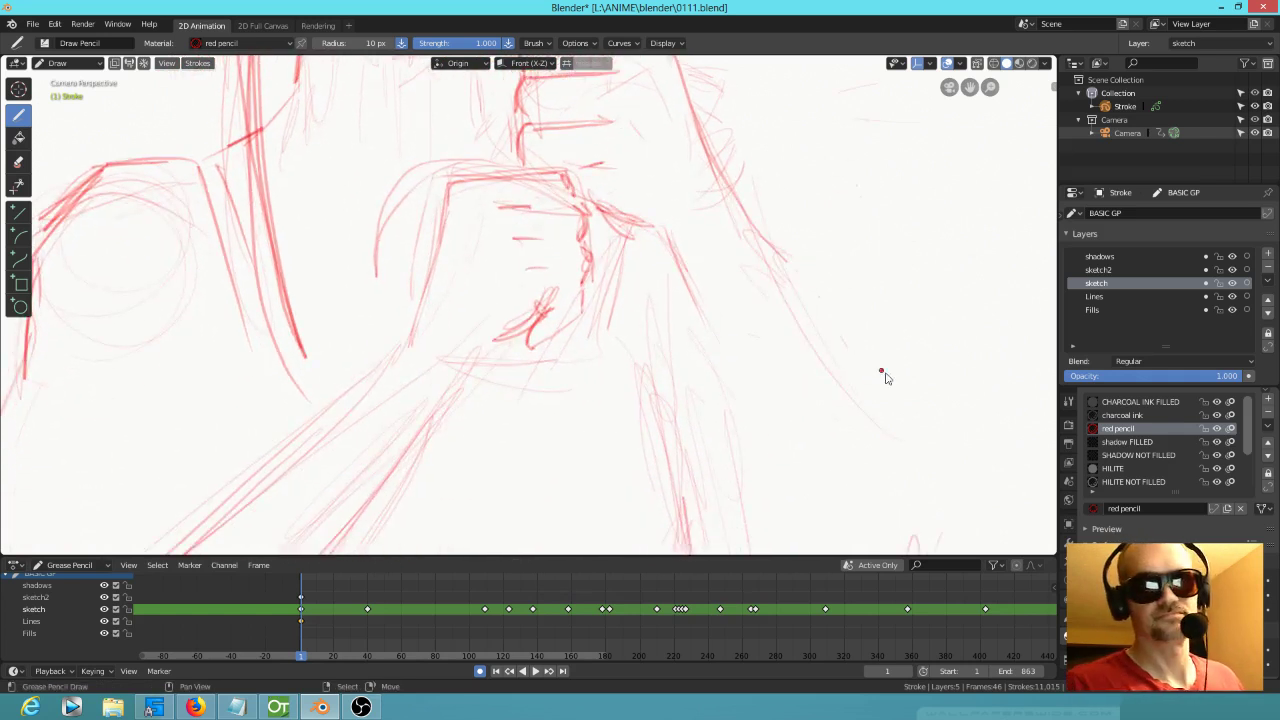
{"action": "scroll", "coordinate": [605, 358], "scroll_direction": "down", "scroll_amount": 5}
{"action": "mouse_move", "coordinate": [600, 357]}
{"action": "middle_mouse_down", "text": "shift"}
{"action": "mouse_move", "coordinate": [649, 349]}
{"action": "mouse_move", "coordinate": [660, 362]}
{"action": "middle_mouse_up", "text": "shift"}
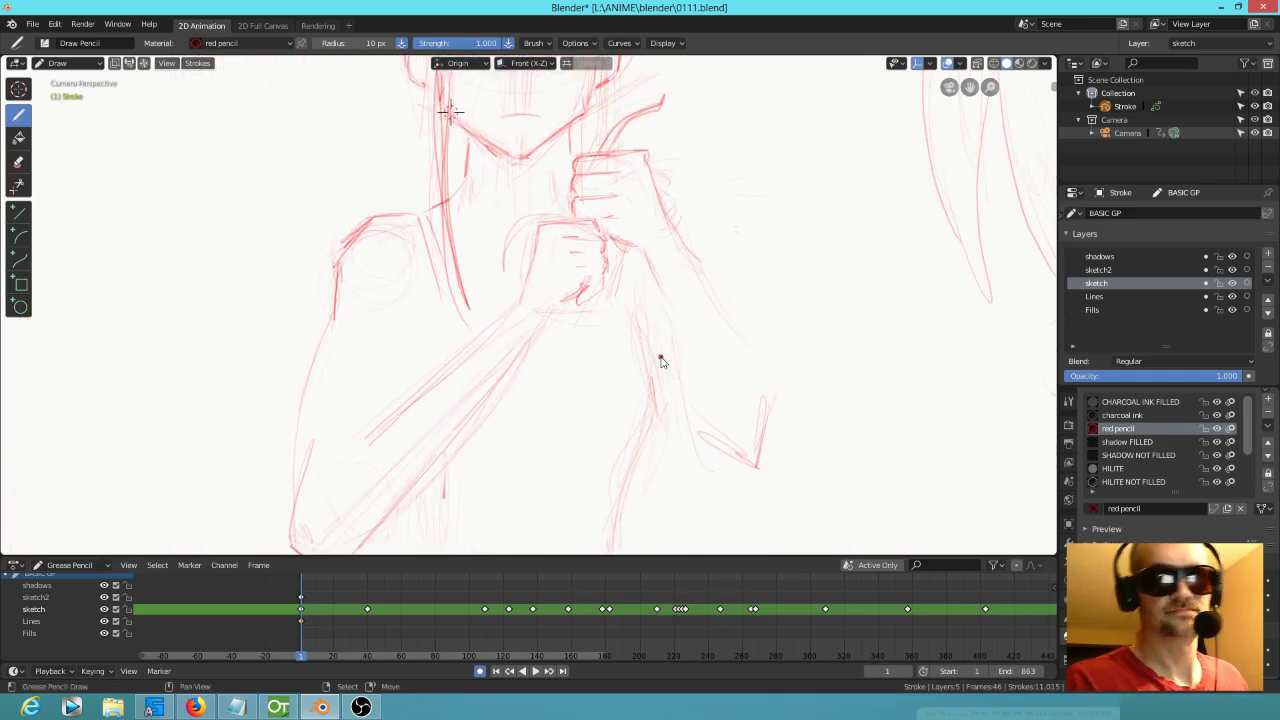
{"action": "scroll", "coordinate": [648, 290], "scroll_direction": "up", "scroll_amount": 5}
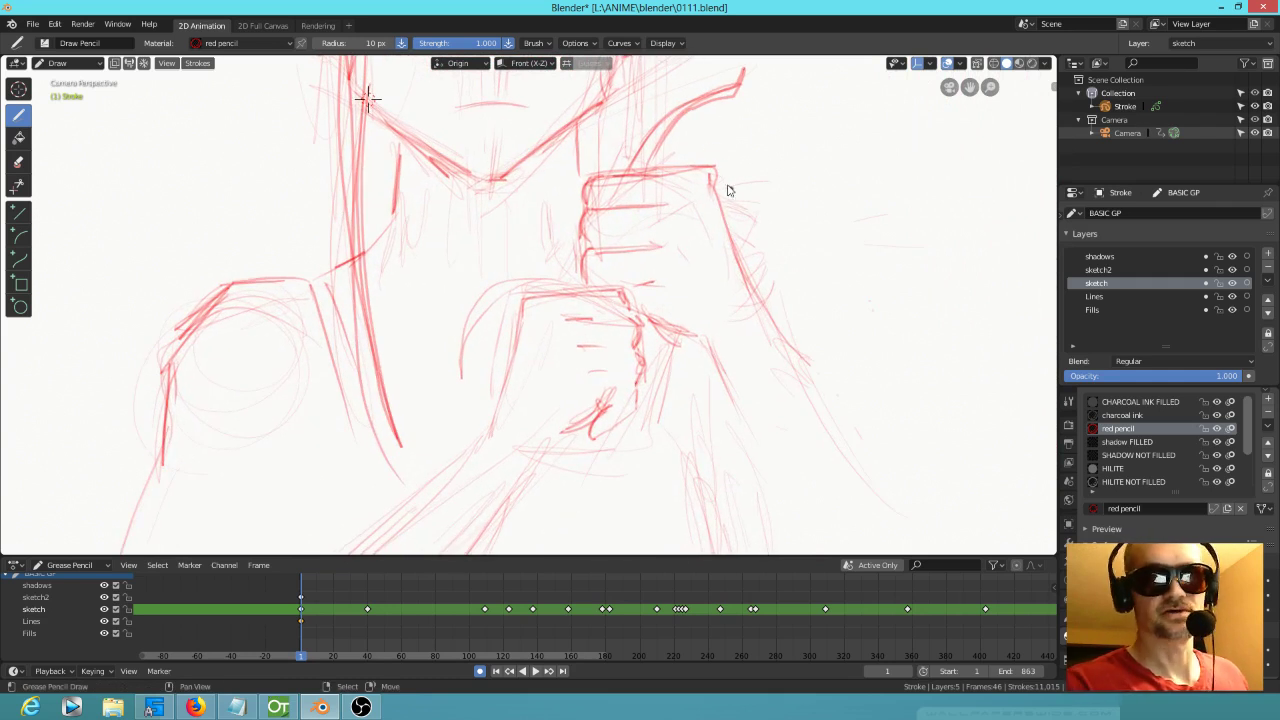
{"action": "mouse_move", "coordinate": [705, 170]}
{"action": "left_mouse_down", "text": "ctrl"}
{"action": "mouse_move", "coordinate": [733, 257]}
{"action": "mouse_move", "coordinate": [705, 192]}
{"action": "mouse_move", "coordinate": [682, 178]}
{"action": "left_mouse_up", "text": "ctrl"}
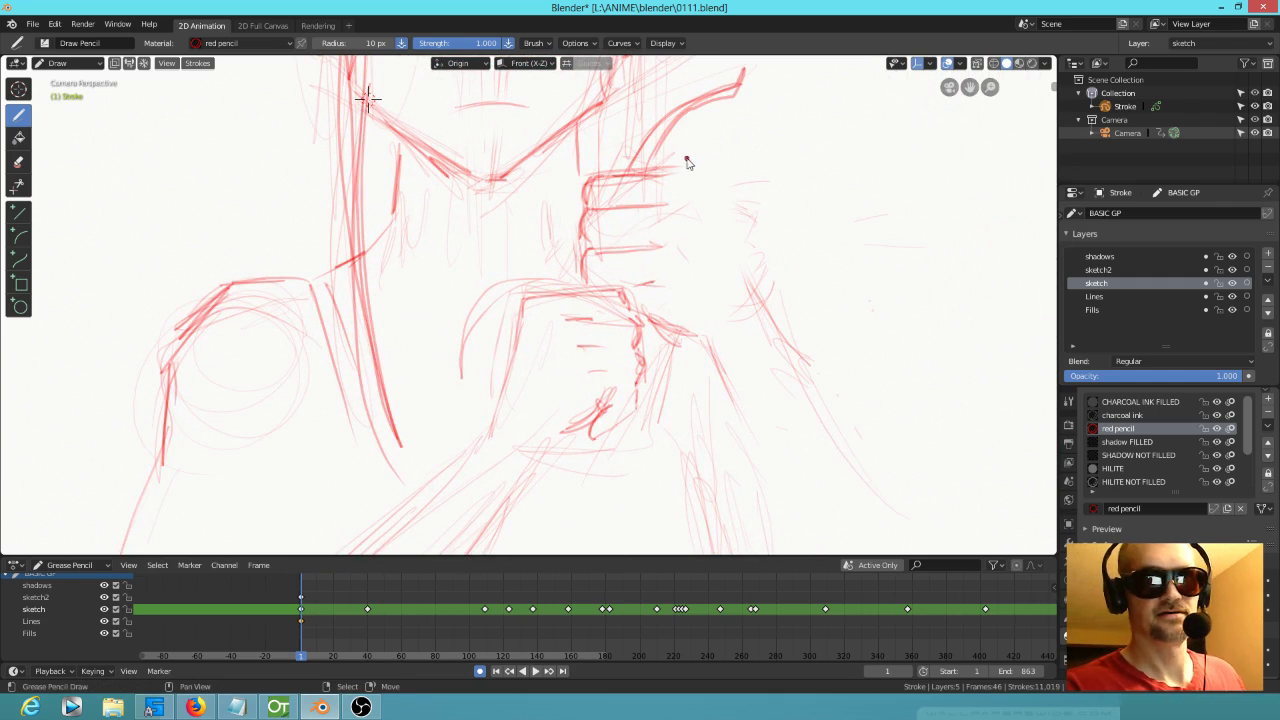
Step: In Edit Mode, lasso the upper fist's strokes, scale them down slightly around a 3D cursor placed at the wrist, and reposition them
{"action": "key", "text": "Tab"}
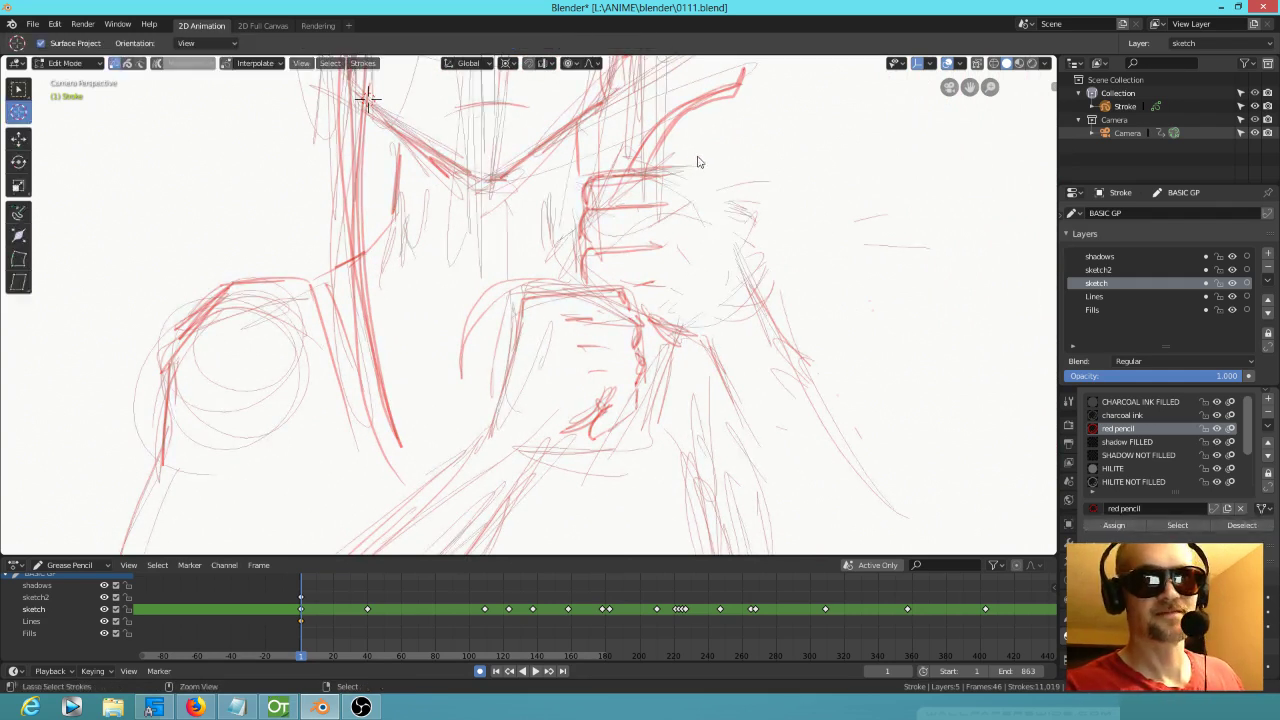
{"action": "mouse_move", "coordinate": [566, 210]}
{"action": "left_mouse_down"}
{"action": "mouse_move", "coordinate": [600, 270]}
{"action": "mouse_move", "coordinate": [677, 297]}
{"action": "mouse_move", "coordinate": [740, 300]}
{"action": "mouse_move", "coordinate": [733, 171]}
{"action": "left_mouse_up"}
{"action": "right_click", "coordinate": [719, 322], "text": "shift"}
{"action": "key", "text": "s"}
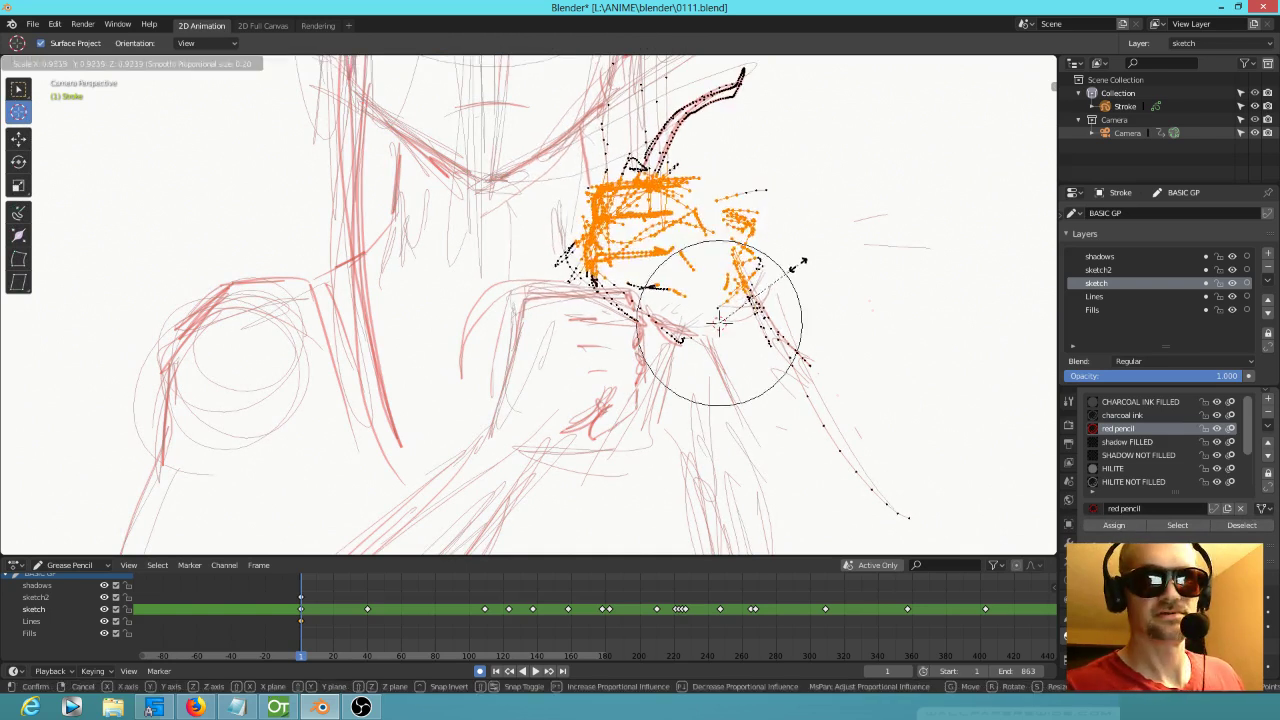
{"action": "left_click", "coordinate": [797, 268]}
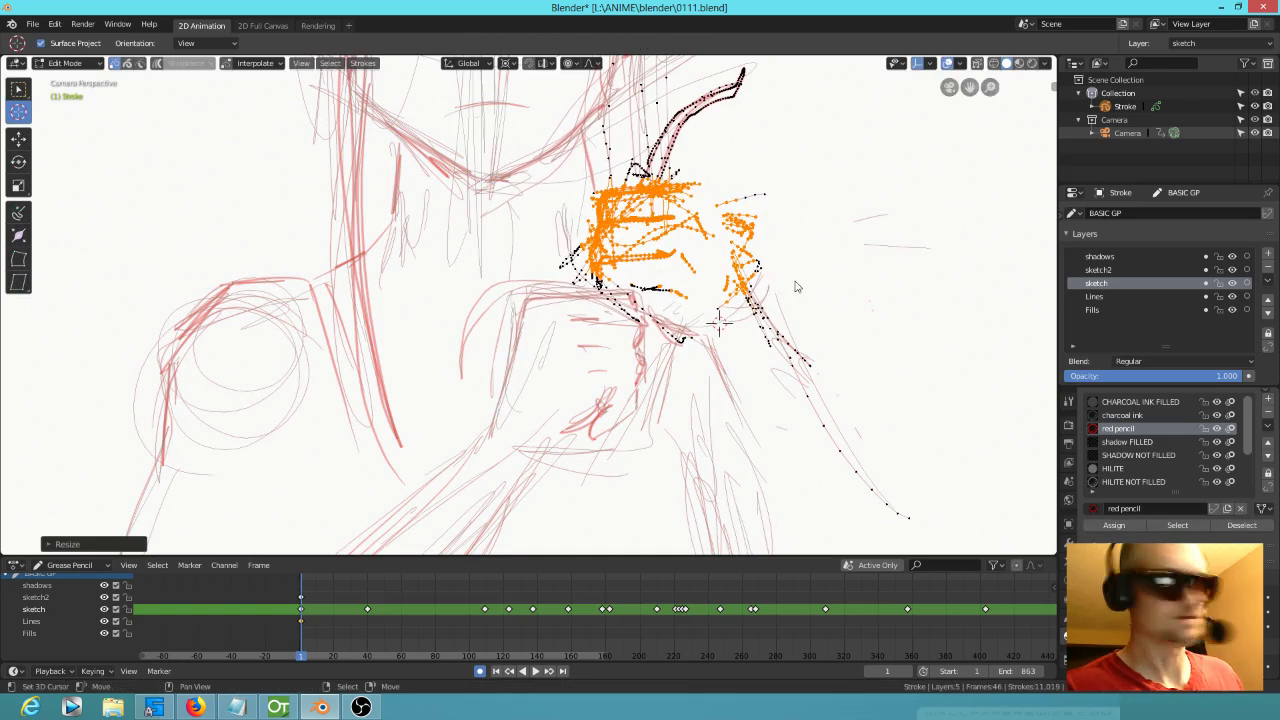
{"action": "key", "text": "g"}
{"action": "left_click", "coordinate": [778, 308]}
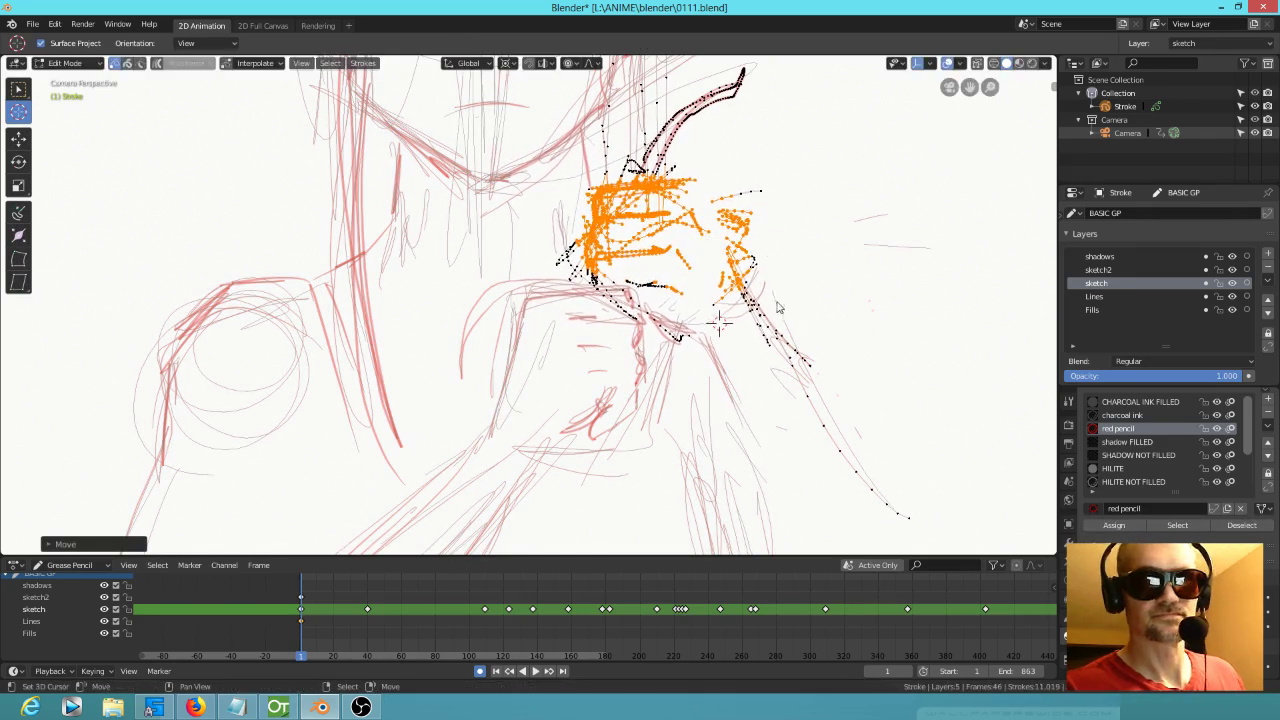
Step: Return to Draw mode and redraw the outer edge of the upper hand from the knuckle to the wrist
{"action": "key", "text": "ctrl+Tab"}
{"action": "left_click", "coordinate": [772, 204]}
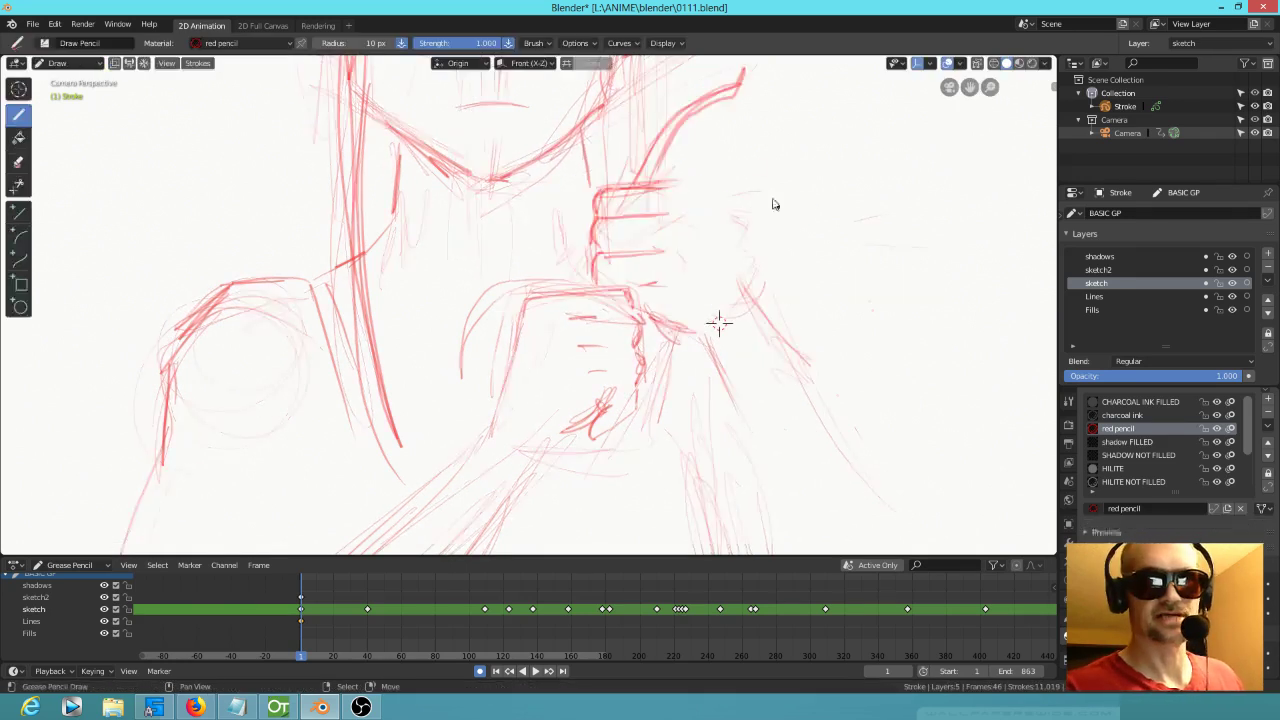
{"action": "left_click_drag", "start_coordinate": [694, 186], "coordinate": [747, 277]}
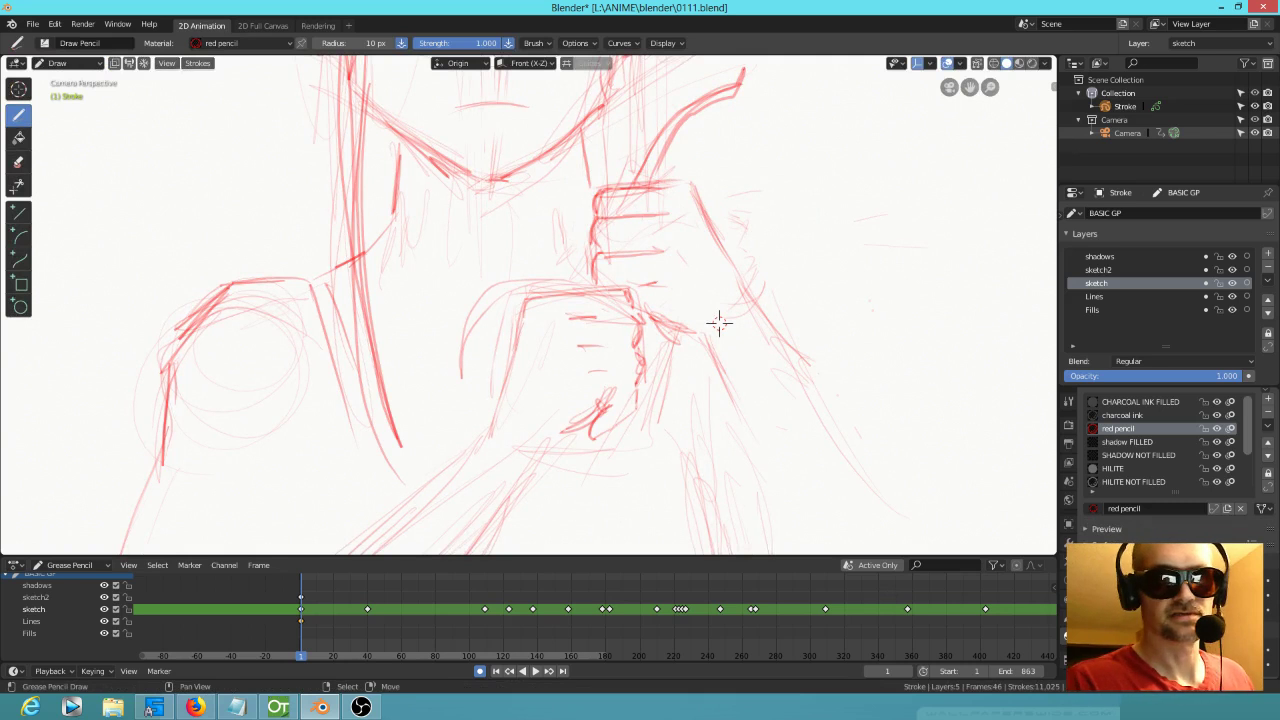
Step: Erase the large arc beside the lower fist and sketch a small collarbone mark there
{"action": "mouse_move", "coordinate": [508, 287]}
{"action": "left_mouse_down", "text": "ctrl"}
{"action": "mouse_move", "coordinate": [469, 305]}
{"action": "mouse_move", "coordinate": [450, 362]}
{"action": "left_mouse_up", "text": "ctrl"}
{"action": "left_click_drag", "start_coordinate": [502, 309], "coordinate": [514, 301]}
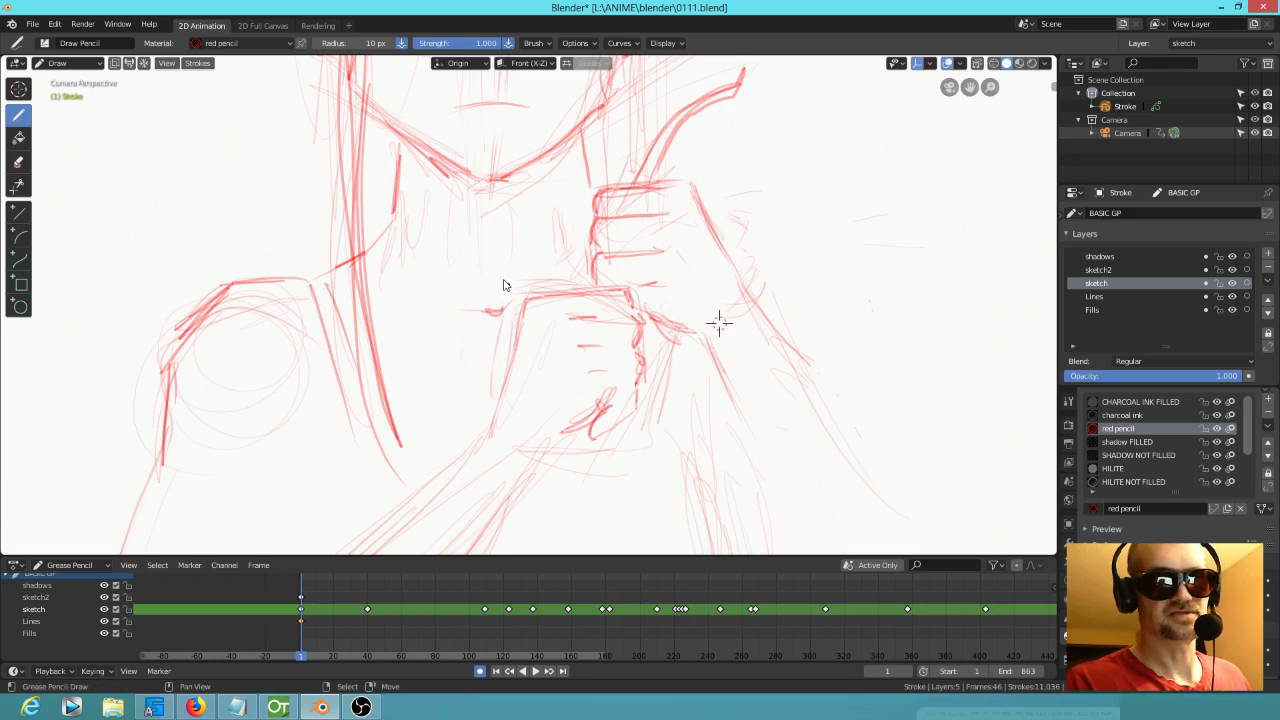
{"action": "left_click", "coordinate": [557, 363]}
{"action": "key", "text": "ctrl+z"}
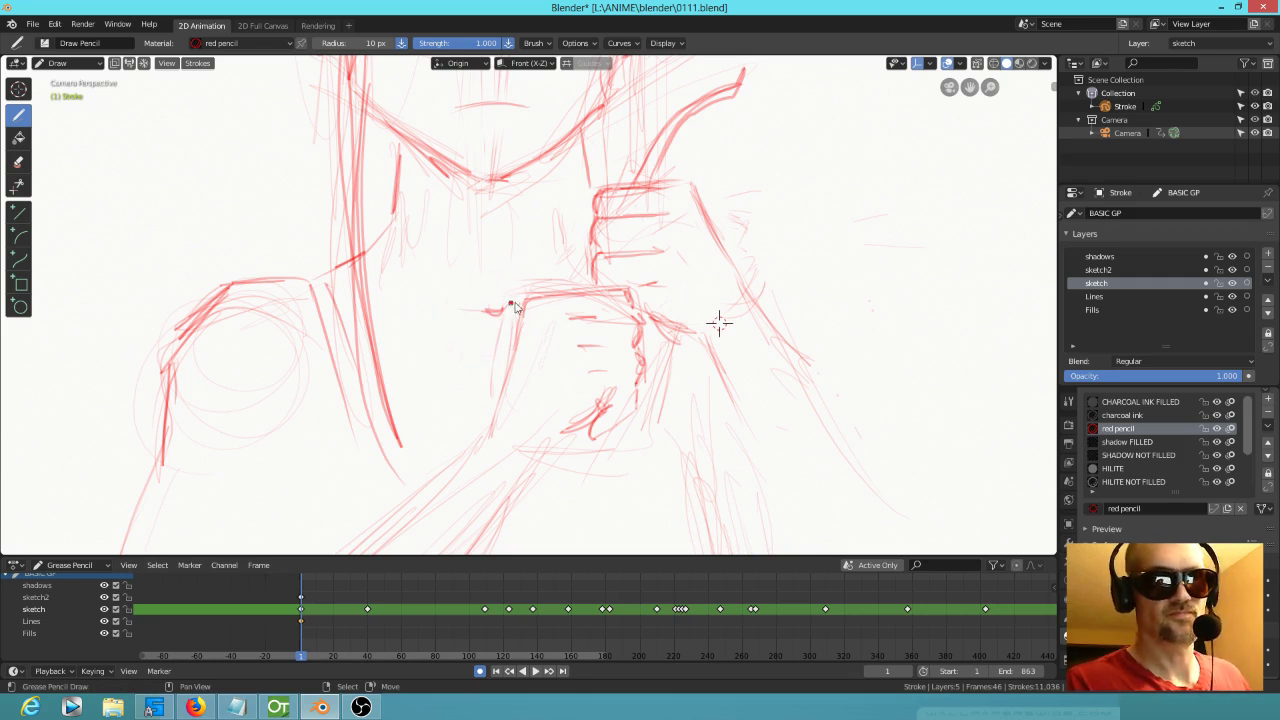
{"action": "left_click", "coordinate": [508, 297]}
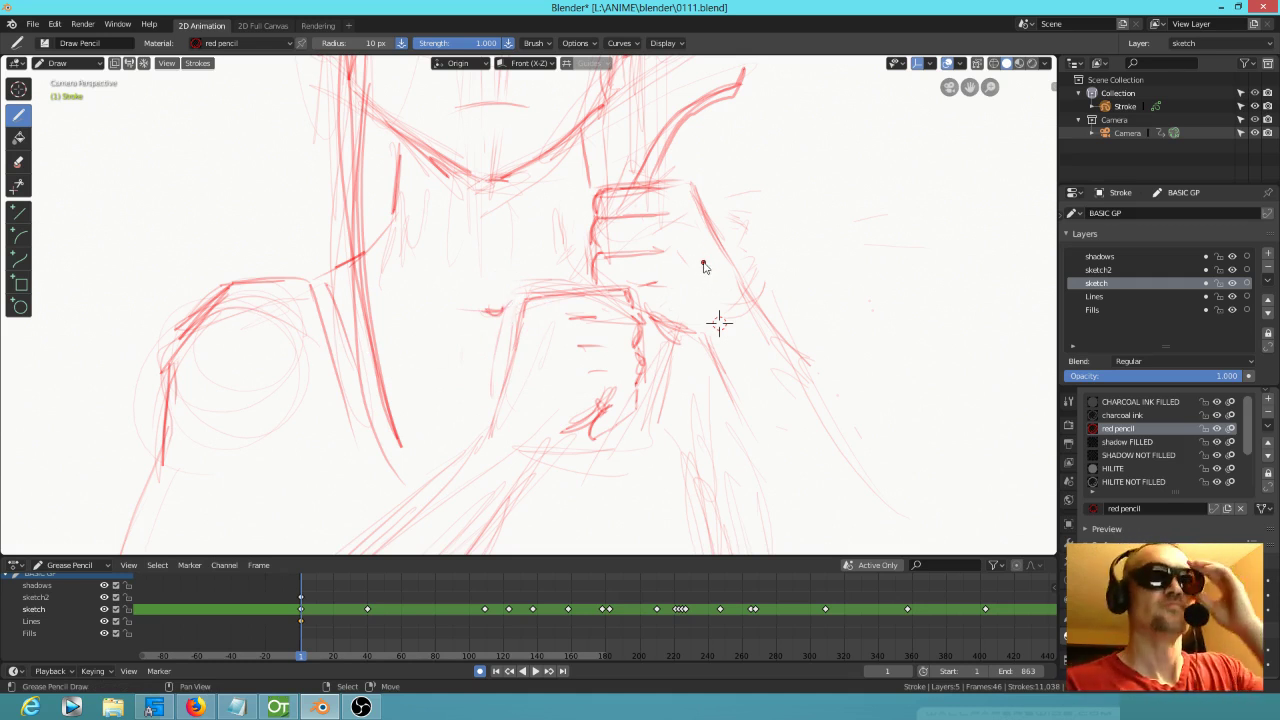
Step: Strengthen both side contours of the neck with red pencil strokes from the jaw towards the shoulders
{"action": "middle_click_drag", "start_coordinate": [576, 228], "coordinate": [578, 360], "text": "shift"}
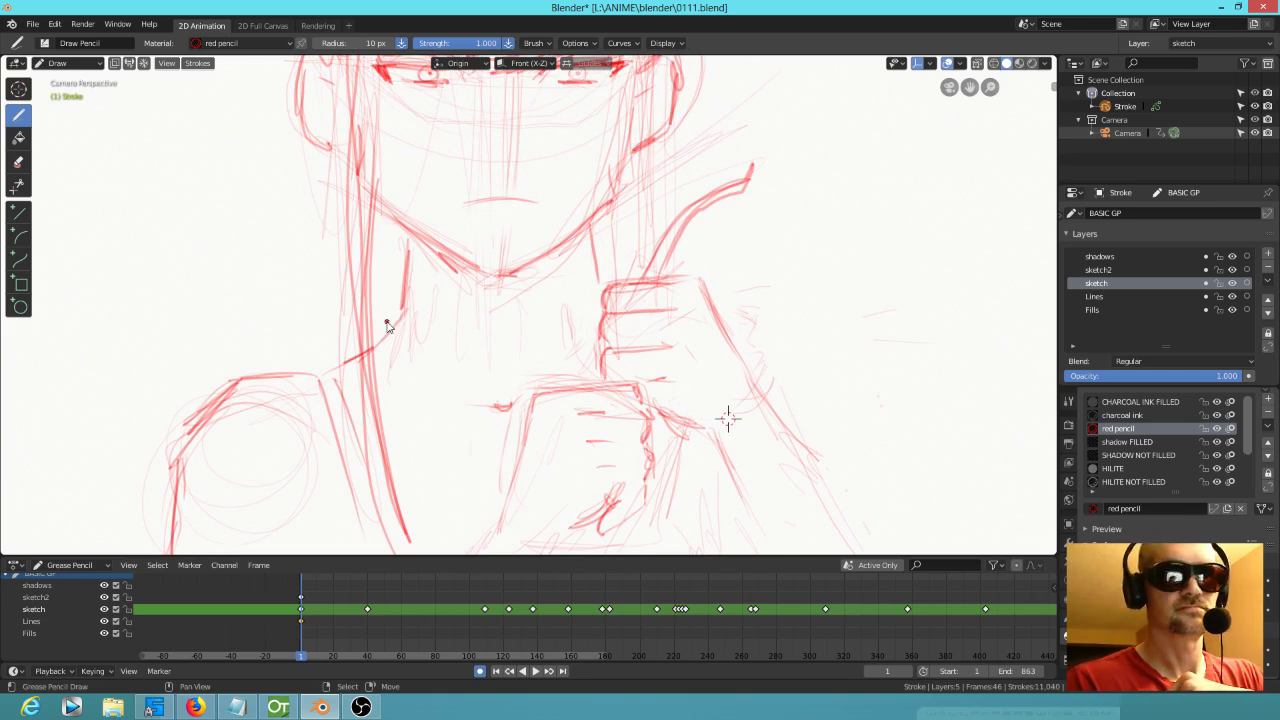
{"action": "left_click_drag", "start_coordinate": [589, 226], "coordinate": [597, 284]}
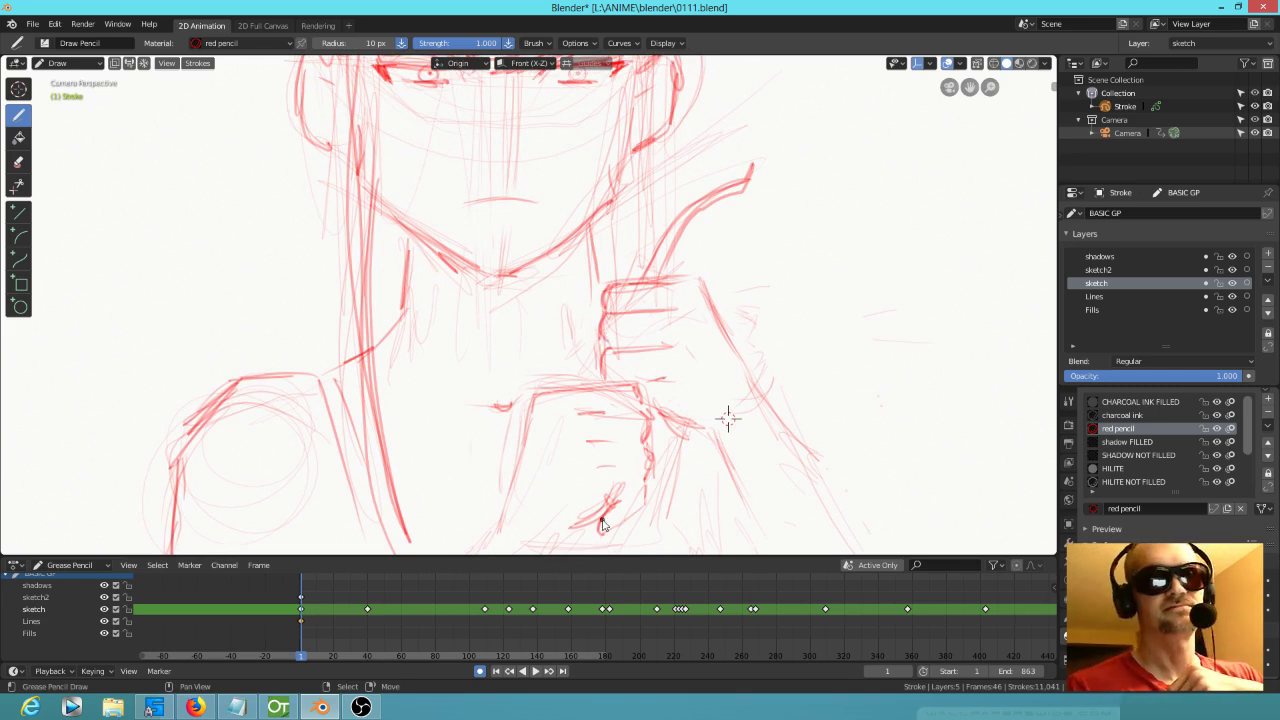
{"action": "mouse_move", "coordinate": [412, 236]}
{"action": "left_mouse_down"}
{"action": "mouse_move", "coordinate": [406, 324]}
{"action": "mouse_move", "coordinate": [388, 340]}
{"action": "left_mouse_up"}
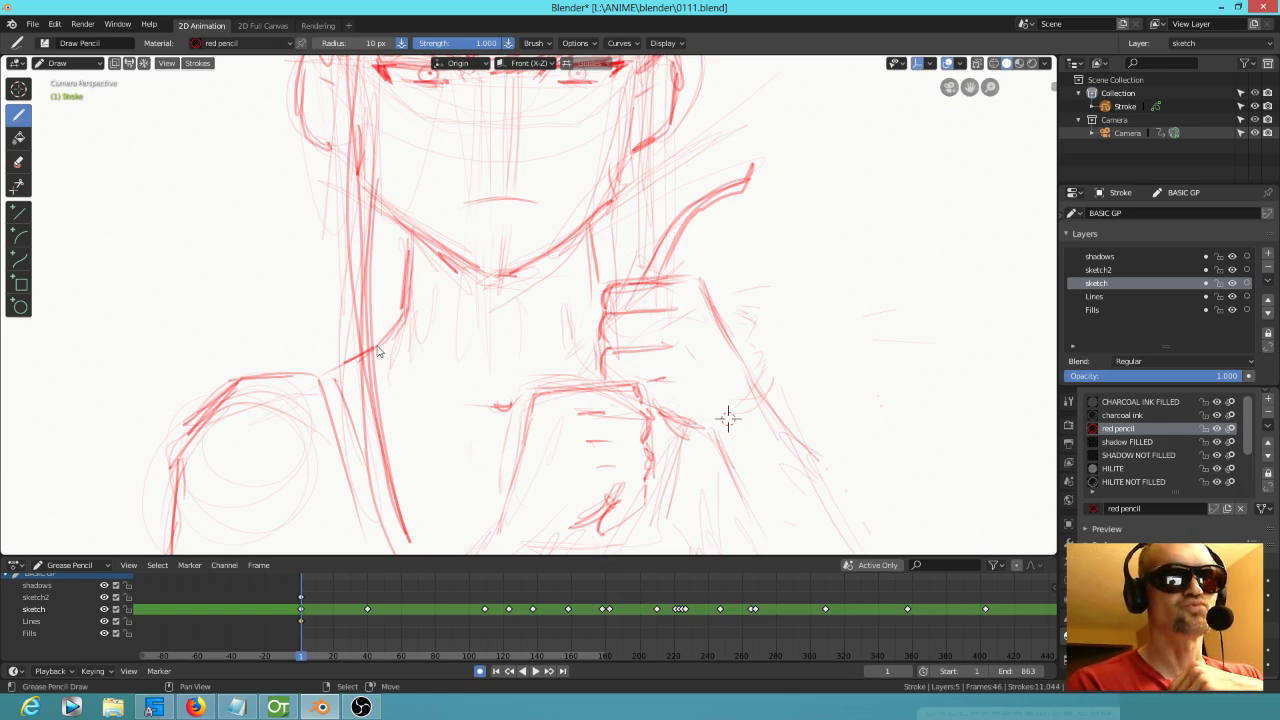
{"action": "left_click_drag", "start_coordinate": [596, 228], "coordinate": [586, 322]}
{"action": "left_click_drag", "start_coordinate": [604, 274], "coordinate": [585, 318]}
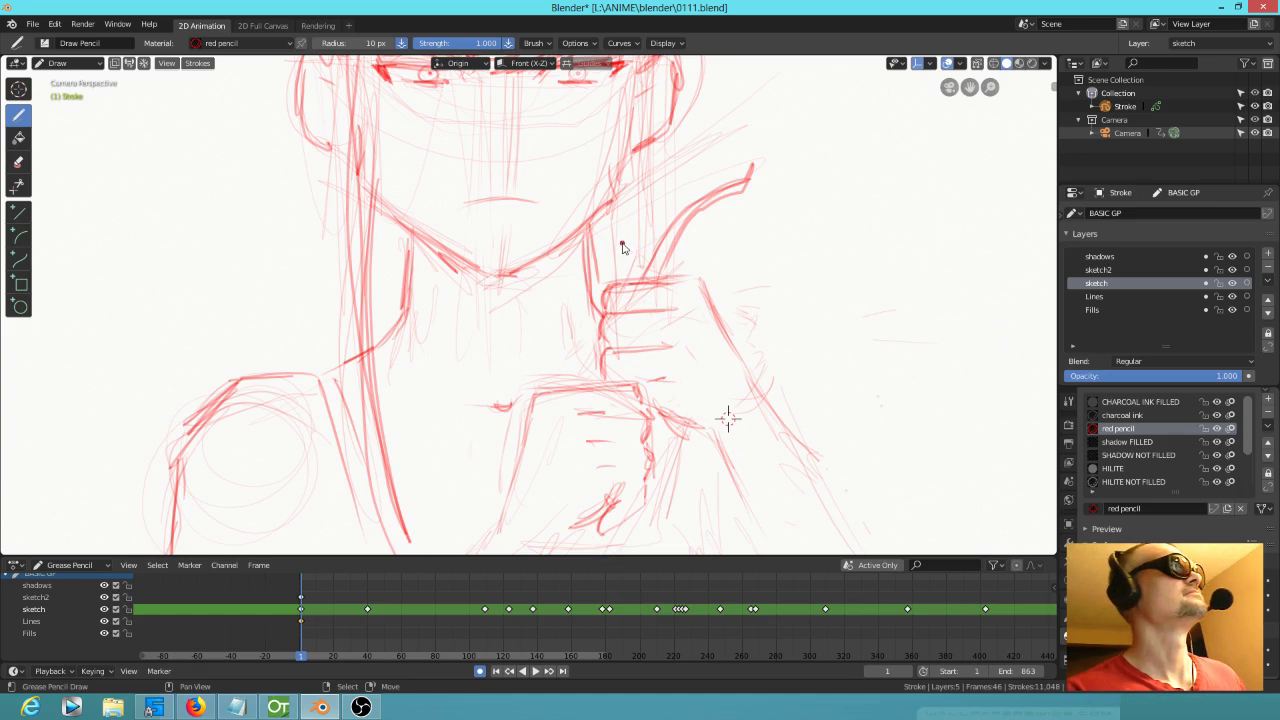
Step: Erase rough strokes beside the jaw near the upper fist and draw long vertical hair strands down both sides of the face
{"action": "middle_click_drag", "start_coordinate": [624, 250], "coordinate": [614, 314], "text": "shift"}
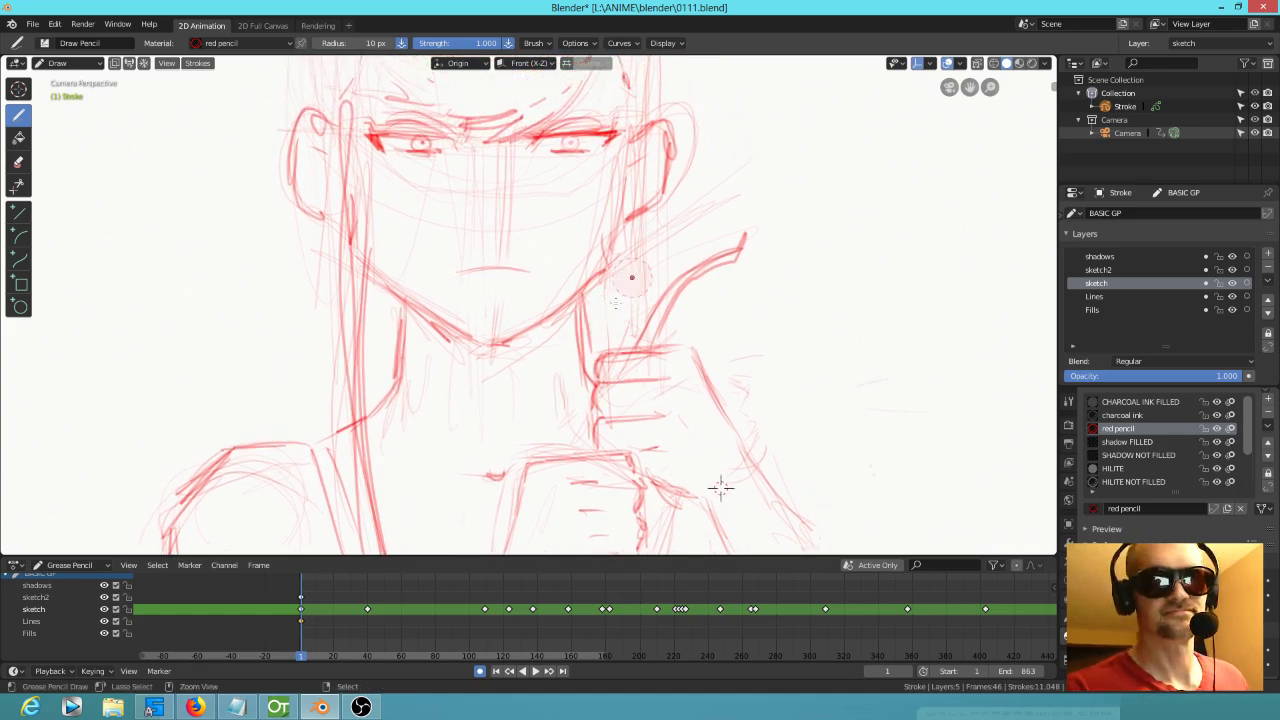
{"action": "left_click_drag", "start_coordinate": [627, 275], "coordinate": [629, 279], "text": "ctrl"}
{"action": "left_click_drag", "start_coordinate": [628, 133], "coordinate": [627, 276]}
{"action": "left_click_drag", "start_coordinate": [628, 196], "coordinate": [628, 334]}
{"action": "left_click_drag", "start_coordinate": [612, 132], "coordinate": [626, 304]}
{"action": "left_click_drag", "start_coordinate": [614, 170], "coordinate": [618, 334]}
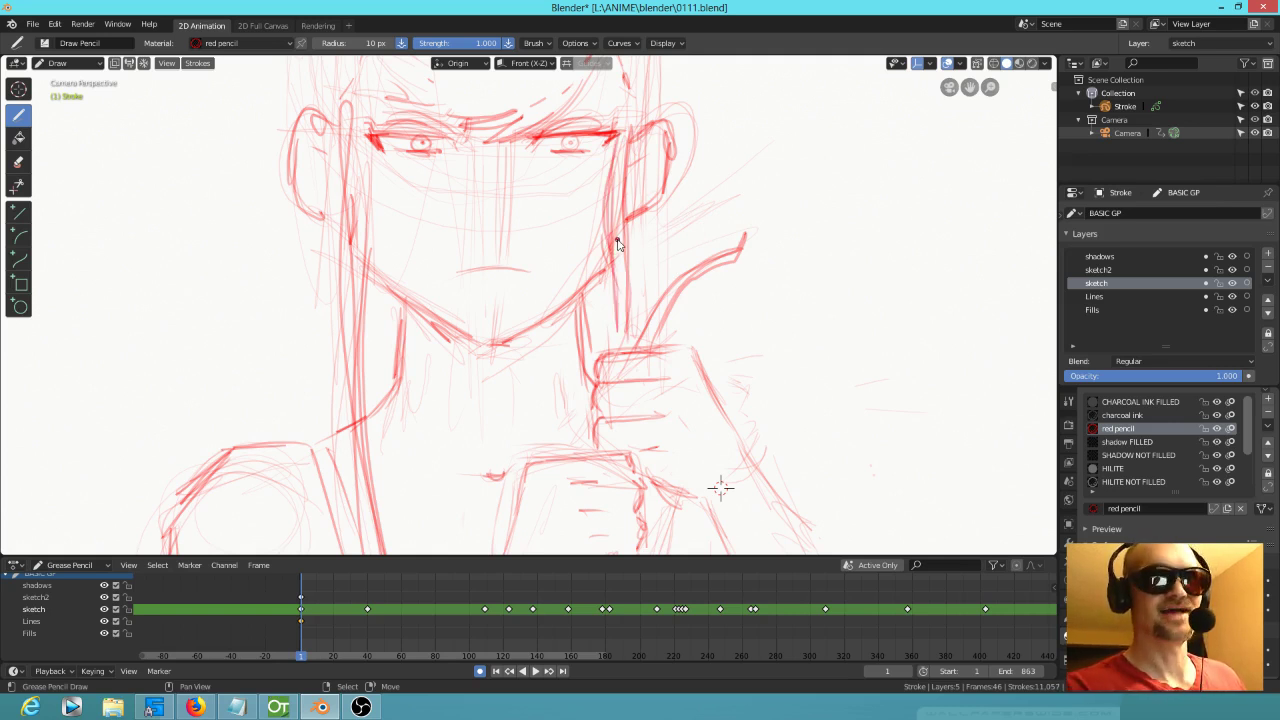
{"action": "left_click_drag", "start_coordinate": [365, 122], "coordinate": [366, 275]}
Step: Add short red pencil strokes along both sides of the head above the ears and at the corners of the hairline
{"action": "middle_click_drag", "start_coordinate": [454, 318], "coordinate": [467, 531], "text": "shift"}
{"action": "left_click_drag", "start_coordinate": [316, 266], "coordinate": [326, 318]}
{"action": "left_click_drag", "start_coordinate": [675, 234], "coordinate": [668, 306]}
{"action": "left_click_drag", "start_coordinate": [656, 176], "coordinate": [588, 116]}
{"action": "left_click_drag", "start_coordinate": [402, 116], "coordinate": [411, 113]}
{"action": "middle_click_drag", "start_coordinate": [627, 341], "coordinate": [651, 215], "text": "shift"}
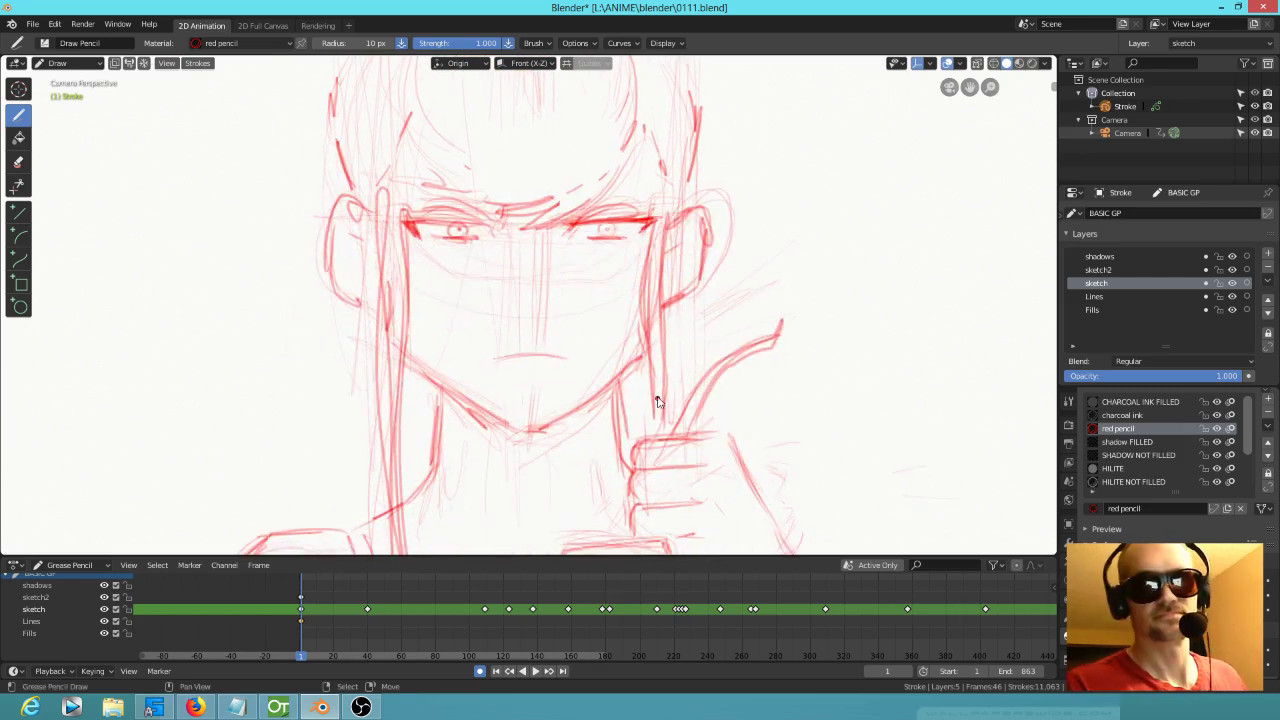
{"action": "middle_click_drag", "start_coordinate": [660, 405], "coordinate": [723, 306], "text": "shift"}
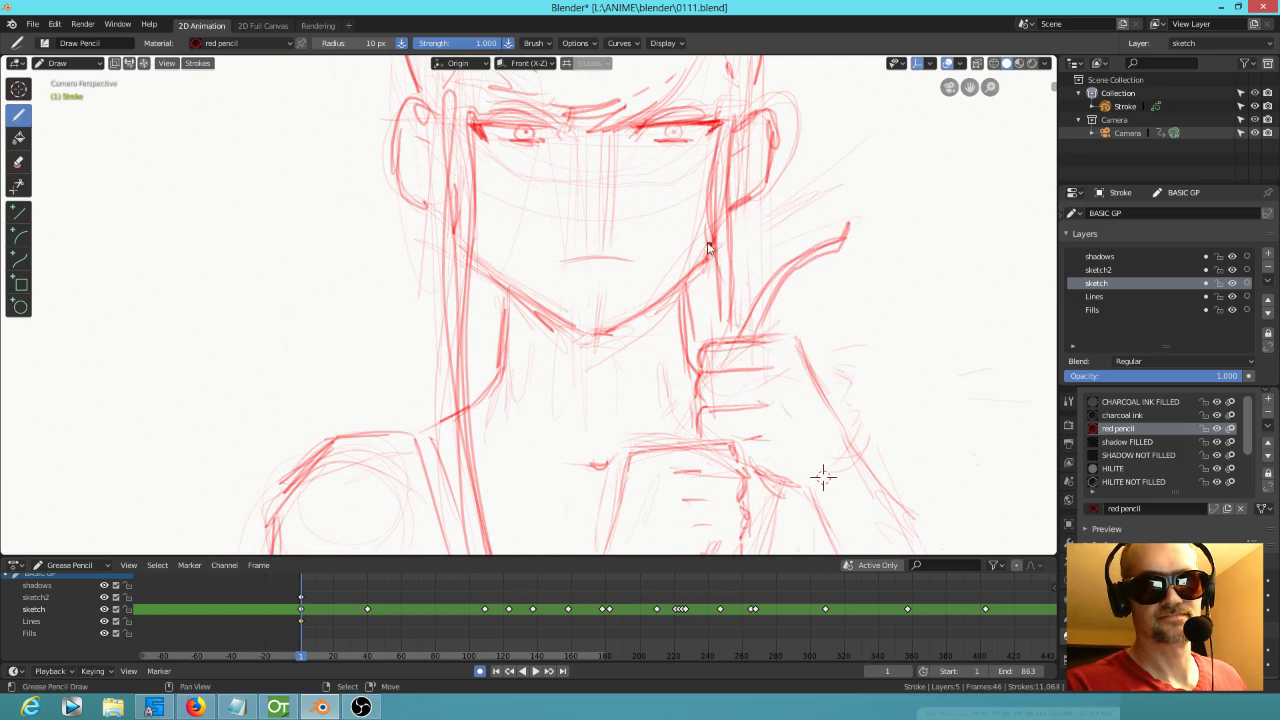
{"action": "middle_click_drag", "start_coordinate": [823, 477], "coordinate": [857, 391], "text": "shift"}
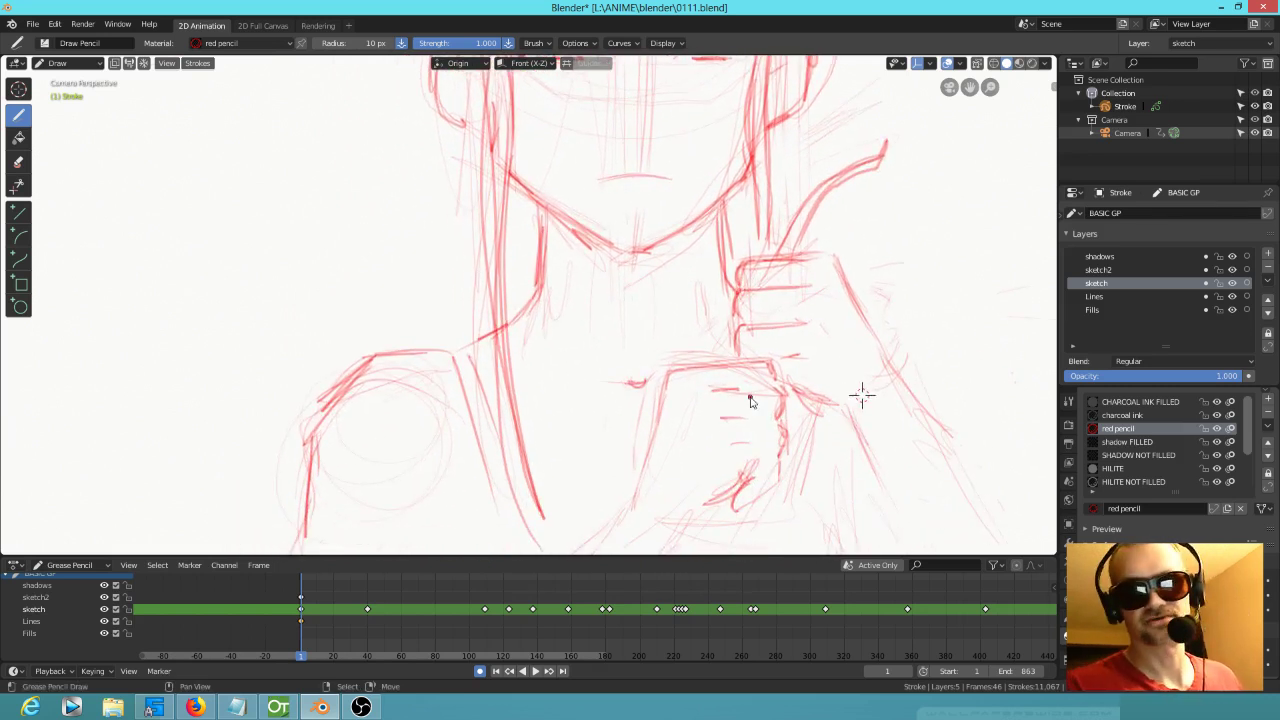
Step: Darken the upper contour of the forearm below the lower fist and the outer contour of the bent upper arm with red pencil strokes
{"action": "mouse_move", "coordinate": [862, 396]}
{"action": "middle_mouse_down", "text": "shift"}
{"action": "mouse_move", "coordinate": [903, 194]}
{"action": "mouse_move", "coordinate": [975, 98]}
{"action": "middle_mouse_up", "text": "shift"}
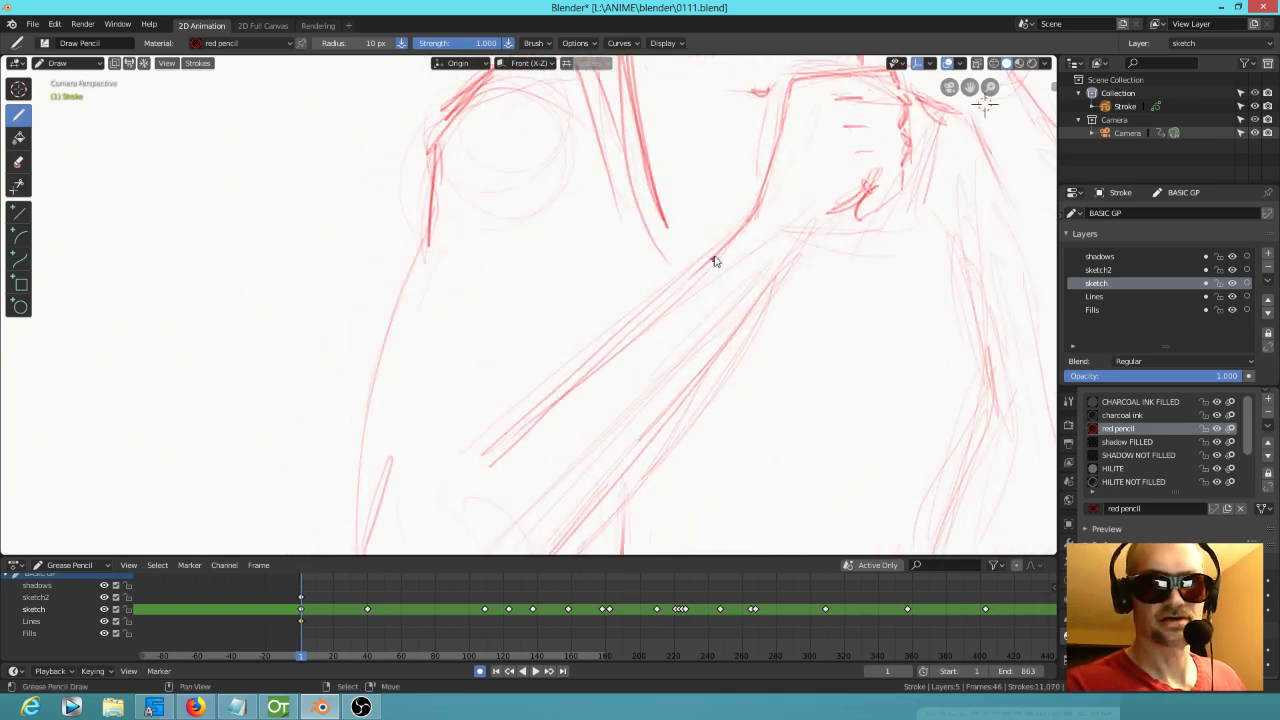
{"action": "left_click_drag", "start_coordinate": [636, 330], "coordinate": [466, 470]}
{"action": "left_click_drag", "start_coordinate": [428, 234], "coordinate": [408, 304]}
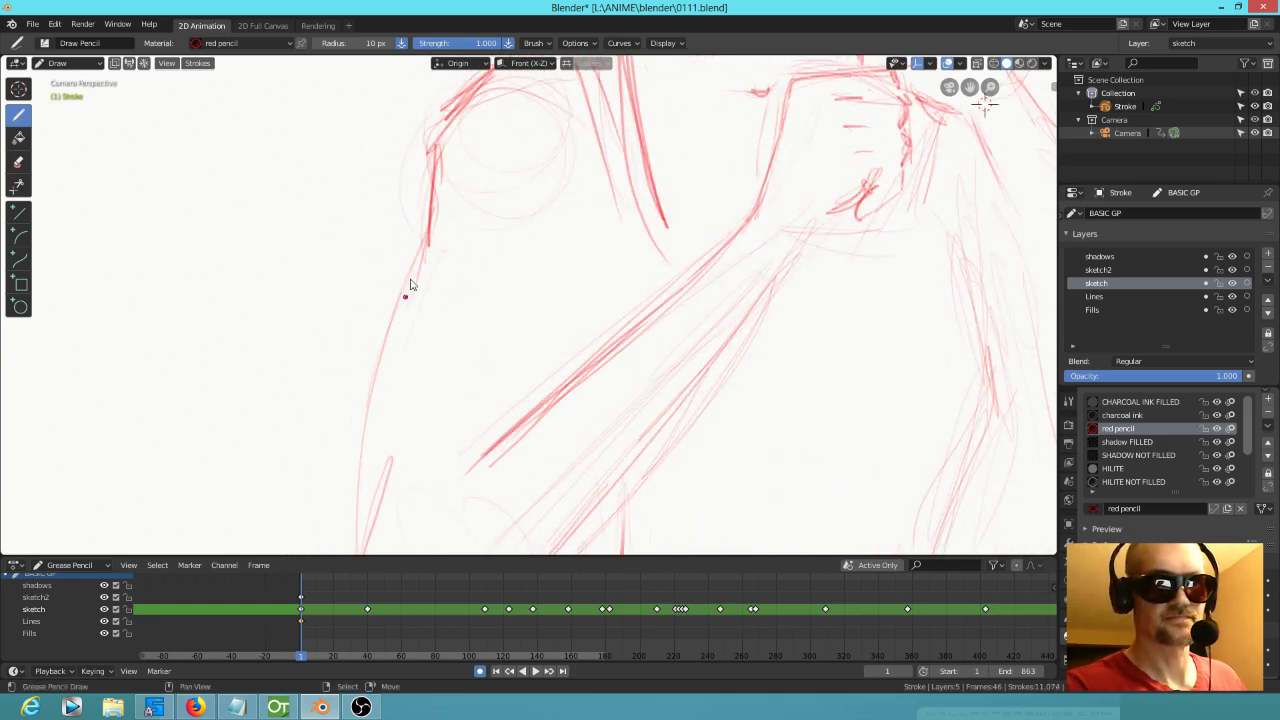
Step: Erase the elbow of the arm with the lower fist and redraw it higher up, joined to the upper arm and the forearm's underside
{"action": "scroll", "coordinate": [478, 292], "scroll_direction": "down", "scroll_amount": 4}
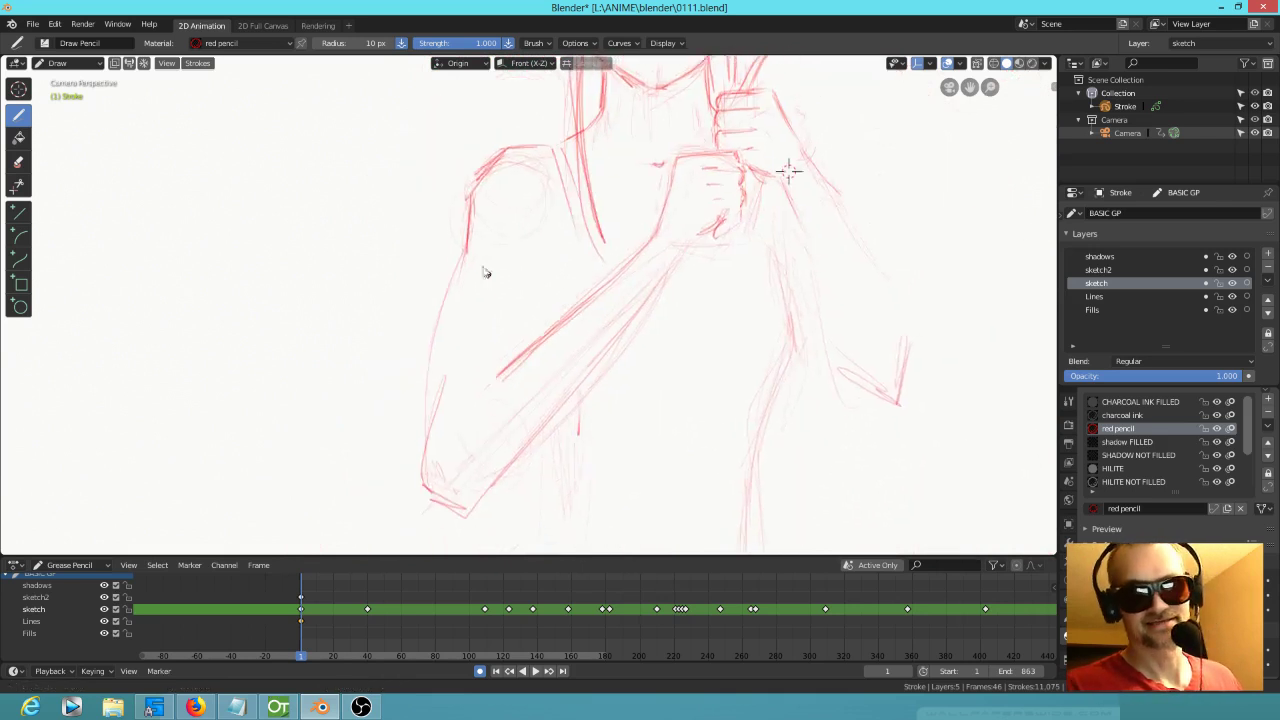
{"action": "scroll", "coordinate": [500, 270], "scroll_direction": "up", "scroll_amount": 2}
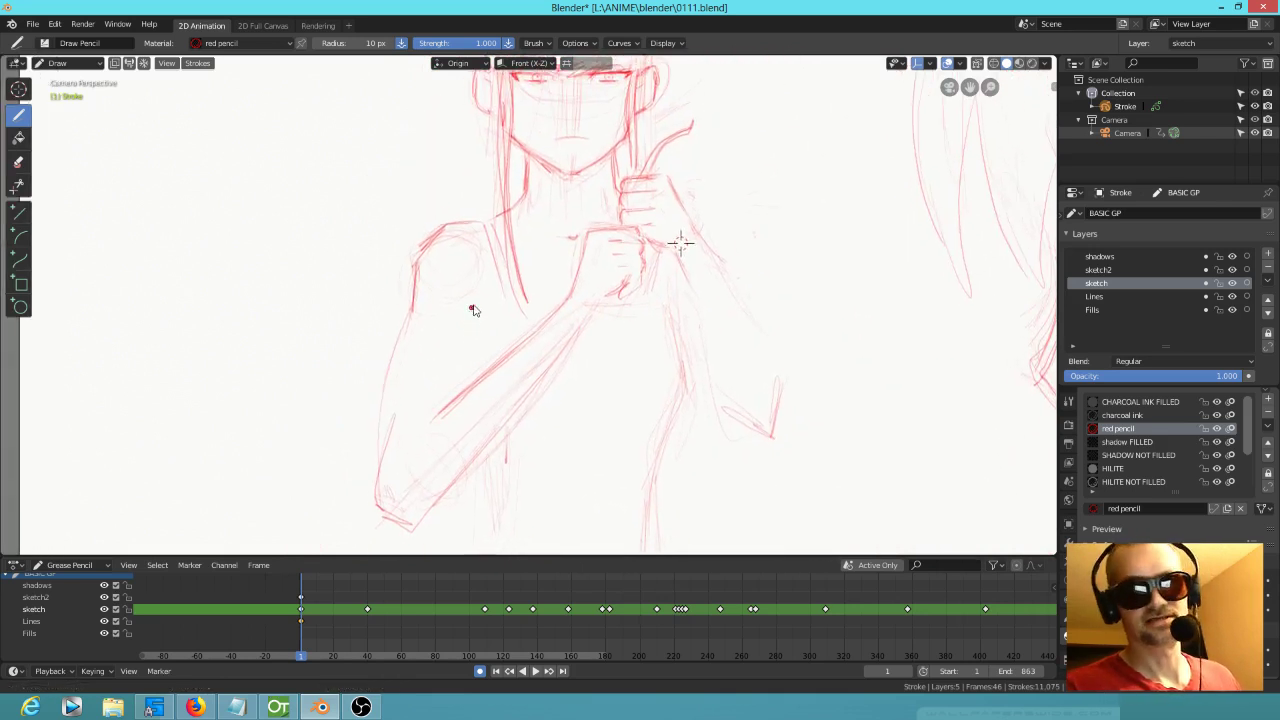
{"action": "scroll", "coordinate": [490, 258], "scroll_direction": "down", "scroll_amount": 2}
{"action": "left_click_drag", "start_coordinate": [468, 443], "coordinate": [394, 530], "text": "ctrl"}
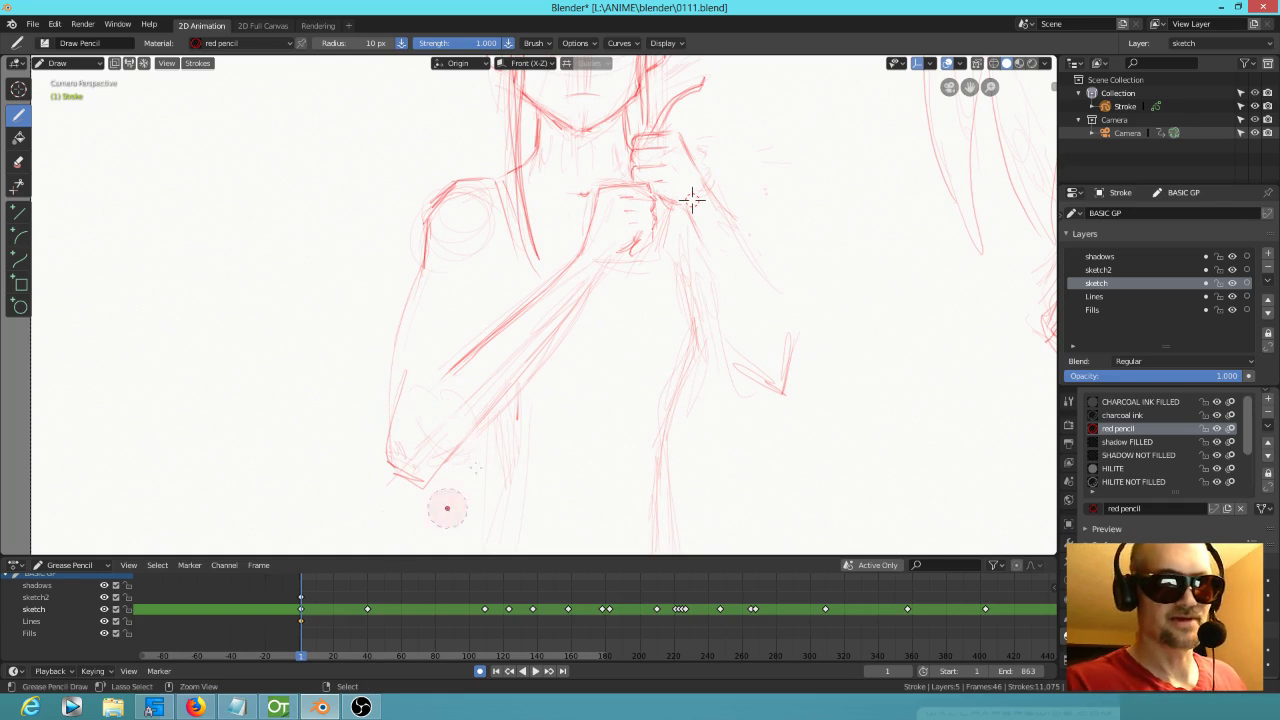
{"action": "left_click_drag", "start_coordinate": [460, 448], "coordinate": [406, 503], "text": "ctrl"}
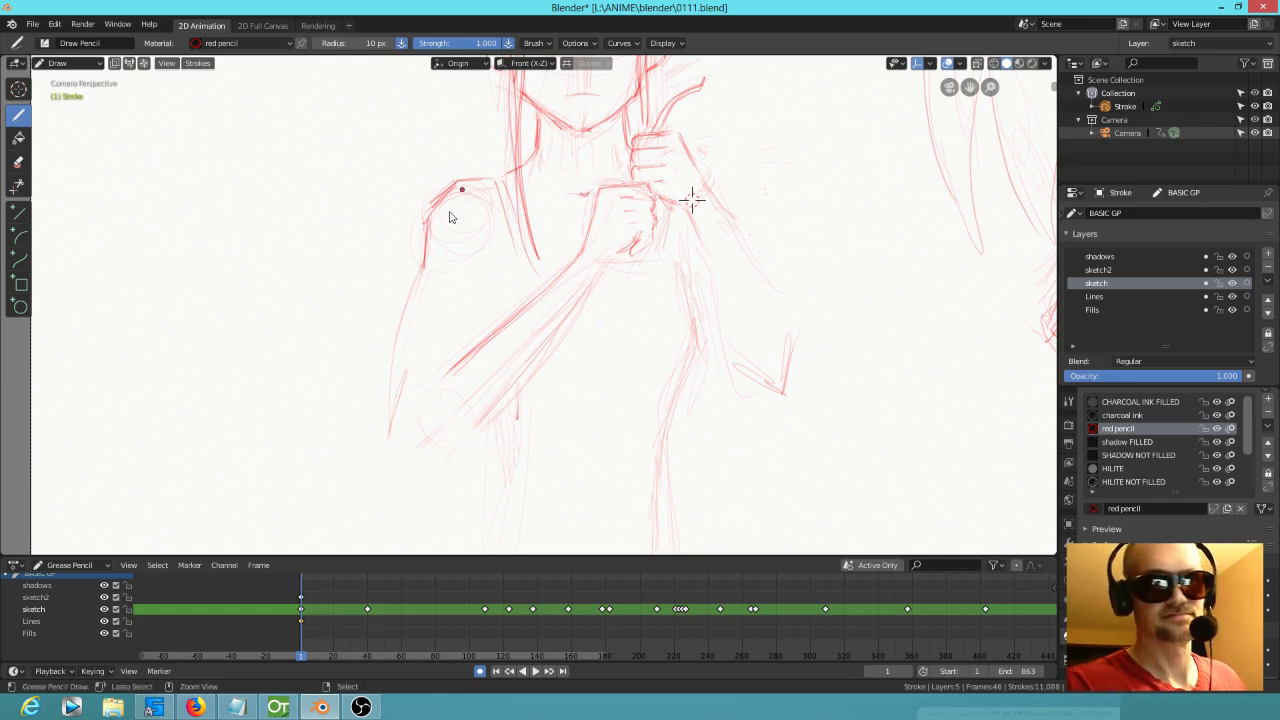
{"action": "mouse_move", "coordinate": [408, 370]}
{"action": "left_mouse_down"}
{"action": "mouse_move", "coordinate": [423, 432]}
{"action": "mouse_move", "coordinate": [409, 439]}
{"action": "mouse_move", "coordinate": [490, 420]}
{"action": "mouse_move", "coordinate": [546, 337]}
{"action": "left_mouse_up"}
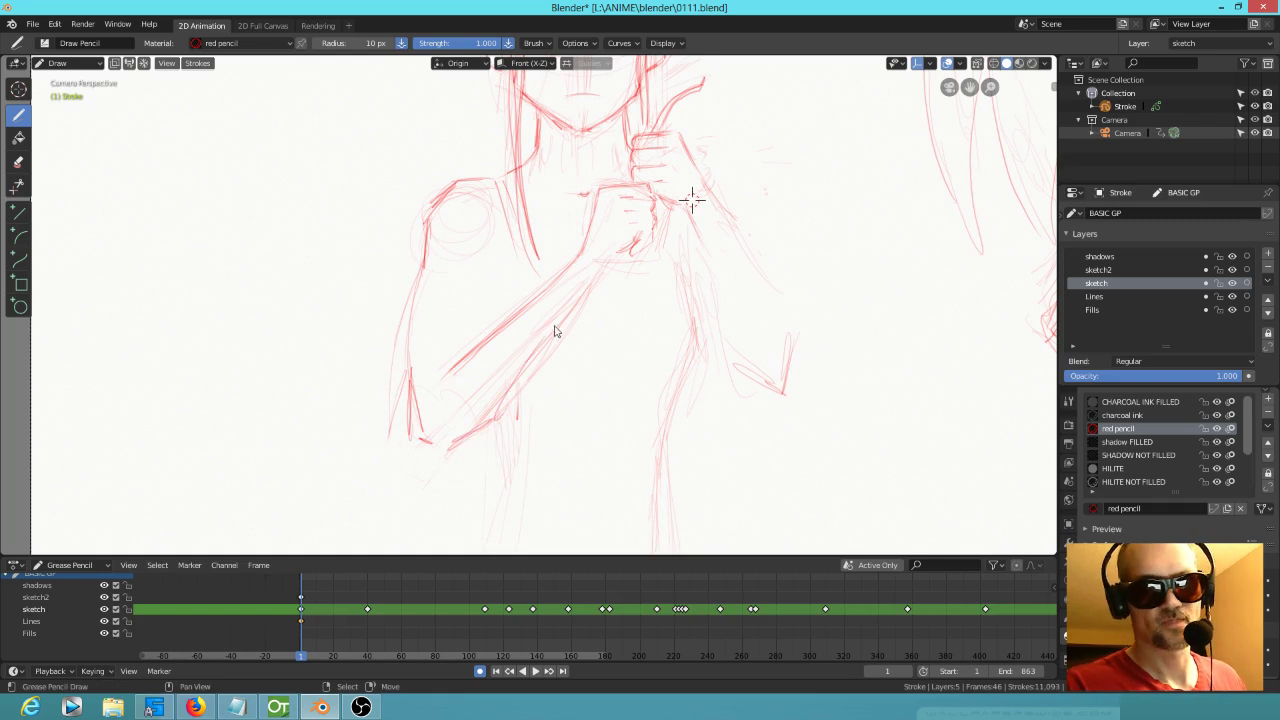
{"action": "scroll", "coordinate": [577, 328], "scroll_direction": "down", "scroll_amount": 5}
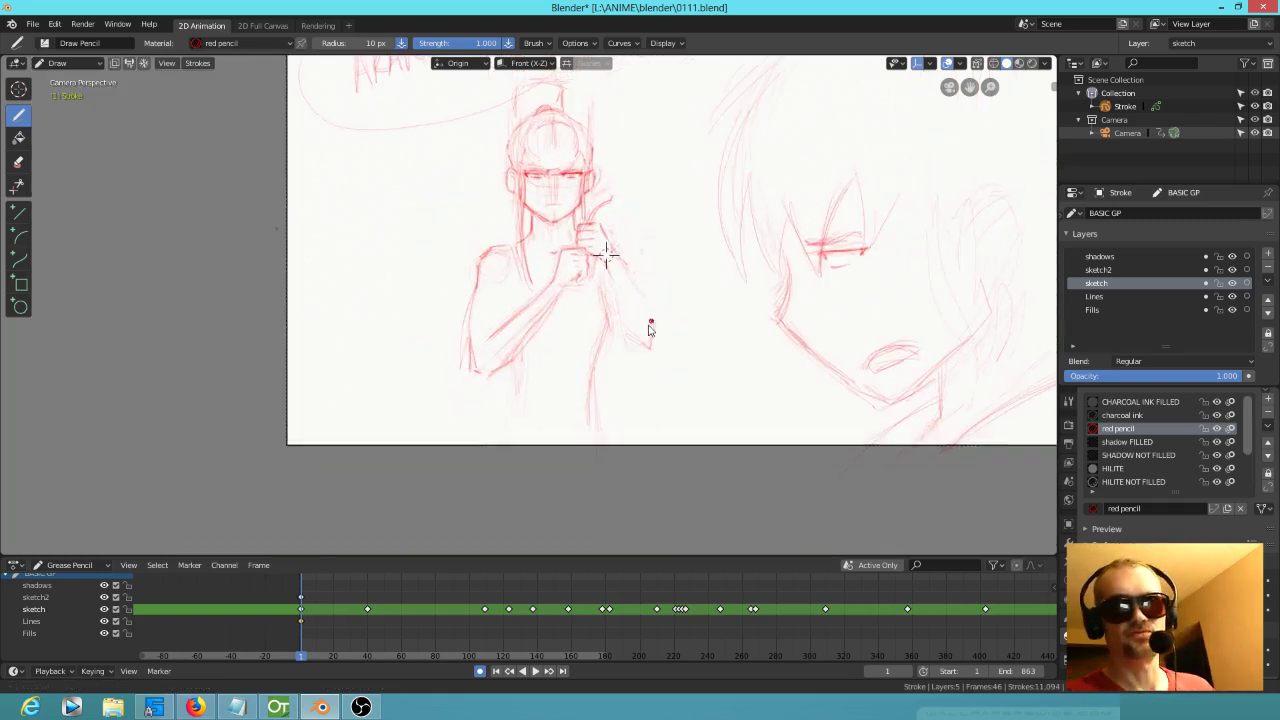
{"action": "scroll", "coordinate": [645, 325], "scroll_direction": "down", "scroll_amount": 1}
{"action": "left_click_drag", "start_coordinate": [463, 358], "coordinate": [470, 333]}
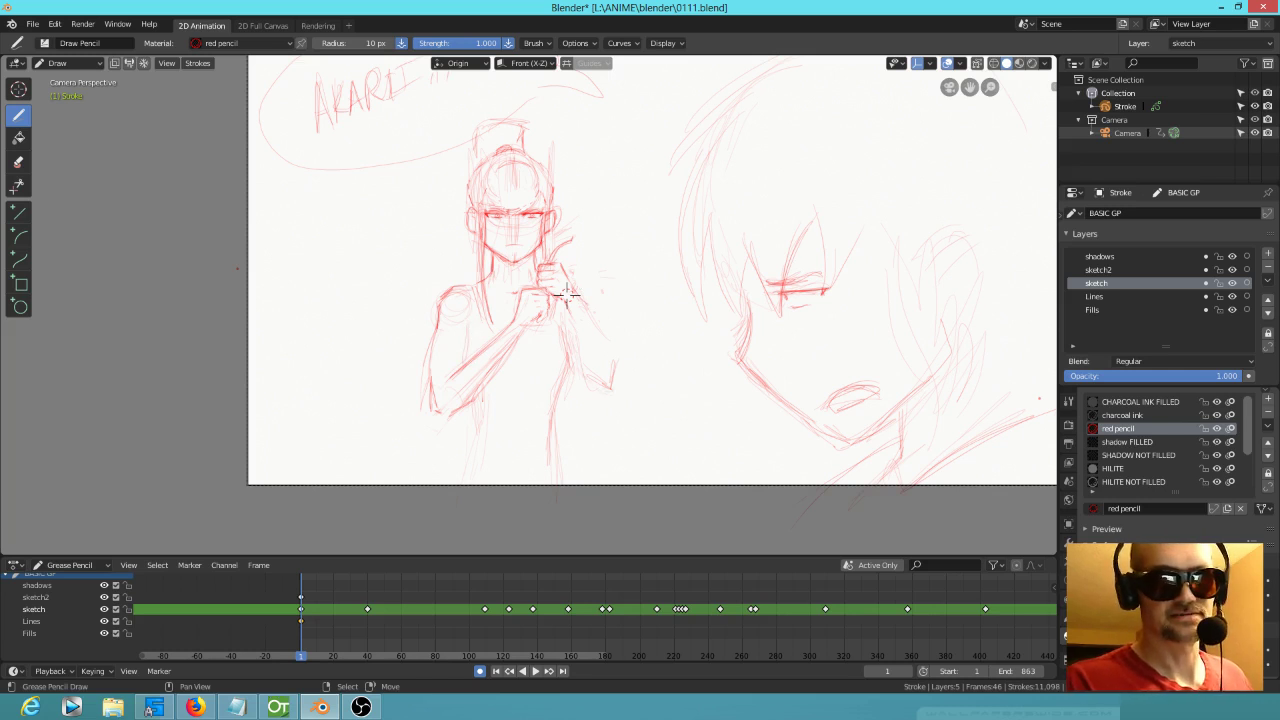
Step: Draw the other arm's outer forearm contour from the upper fist to the elbow and sketch a bust crease and waistline on the torso
{"action": "left_click_drag", "start_coordinate": [581, 298], "coordinate": [613, 350]}
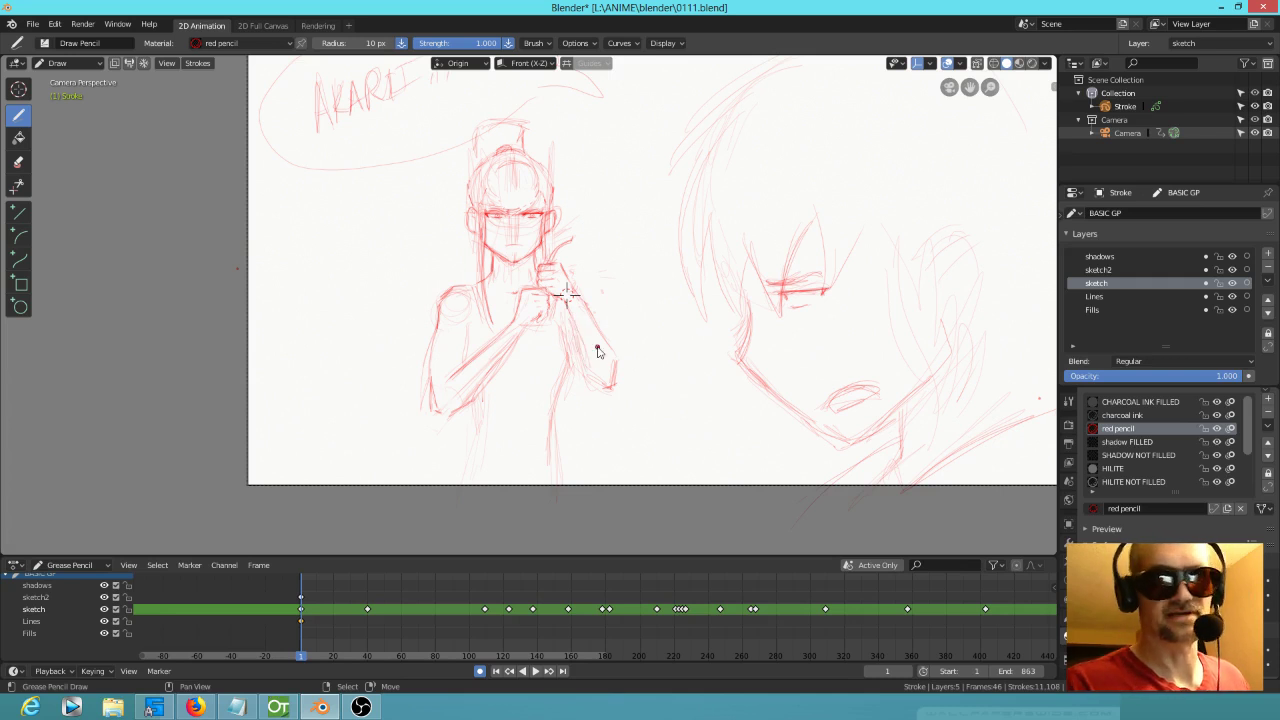
{"action": "scroll", "coordinate": [586, 406], "scroll_direction": "up", "scroll_amount": 4}
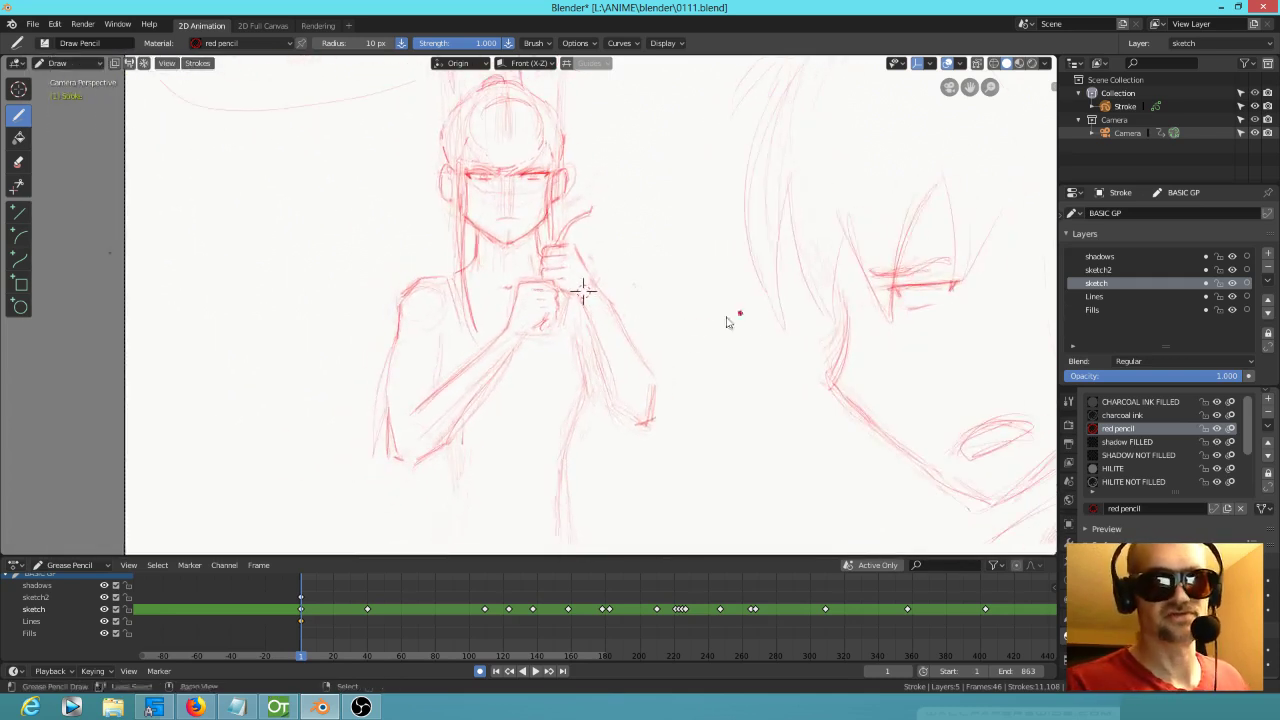
{"action": "left_click_drag", "start_coordinate": [528, 413], "coordinate": [508, 436]}
{"action": "middle_click_drag", "start_coordinate": [586, 423], "coordinate": [681, 243], "text": "shift"}
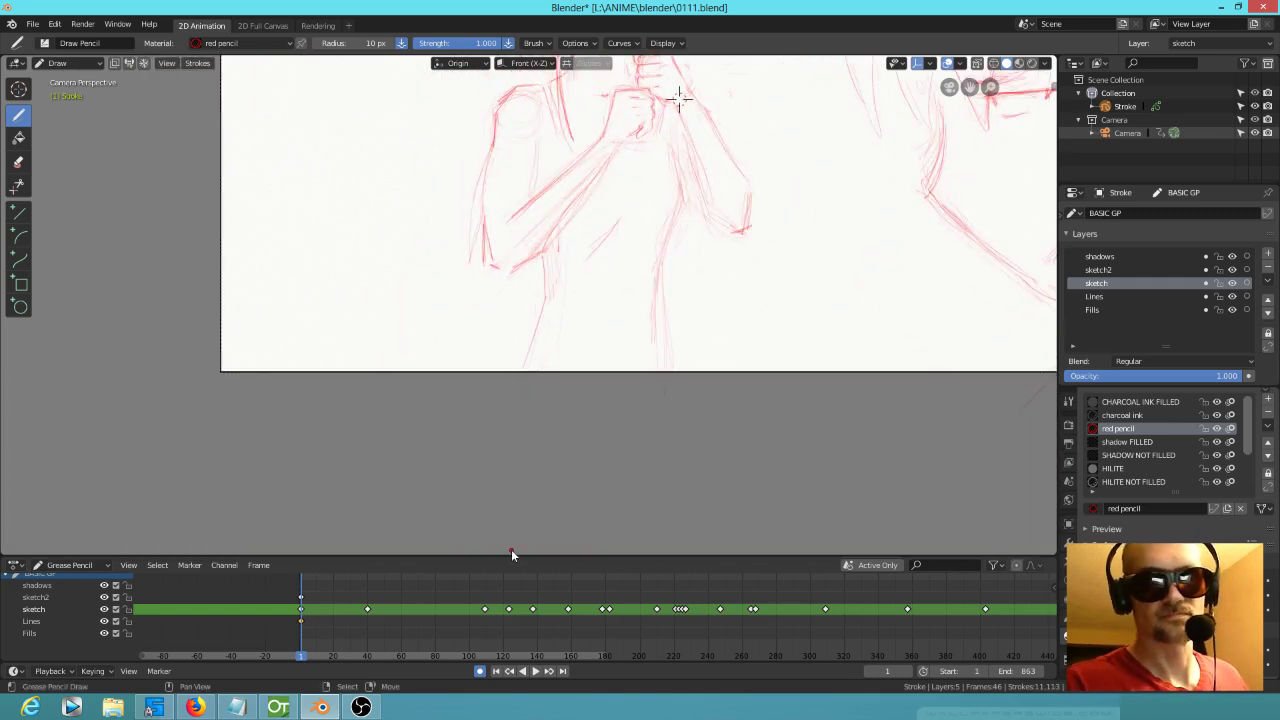
Step: Review the whole storyboard frame, check the coloured battle scene in OpenToonz for reference, and return to Blender
{"action": "scroll", "coordinate": [702, 300], "scroll_direction": "down", "scroll_amount": 3}
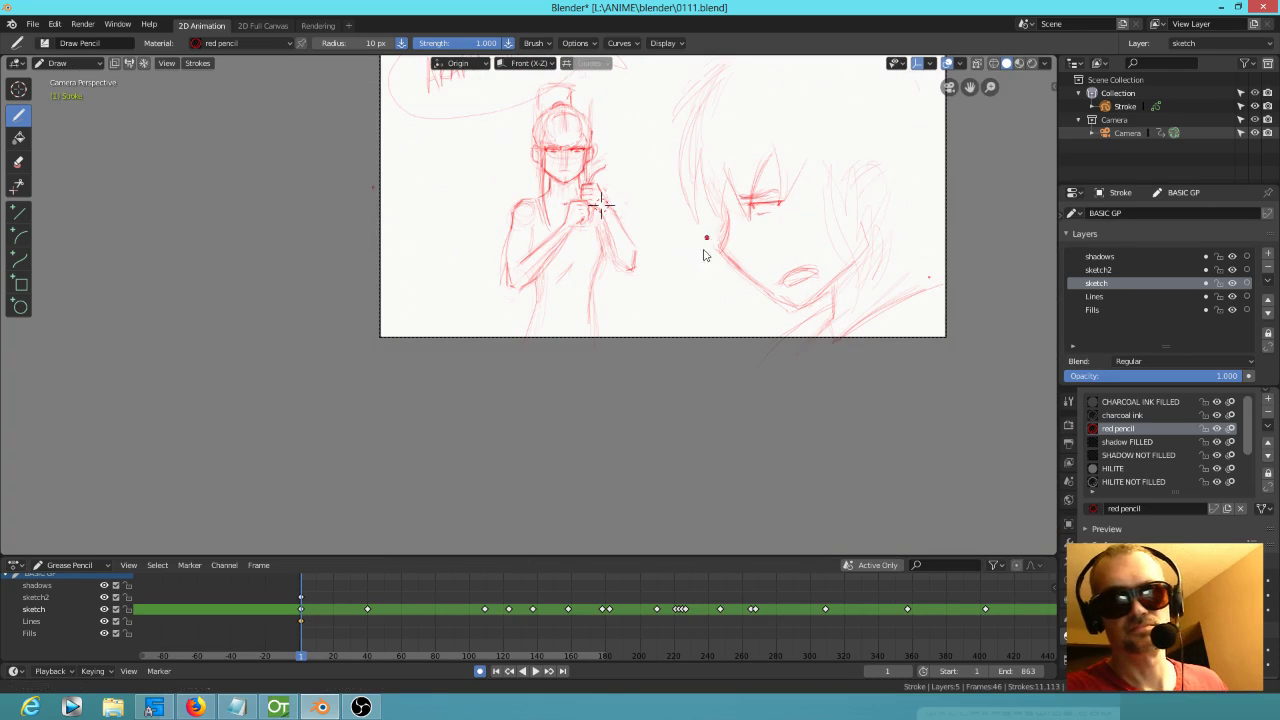
{"action": "middle_click_drag", "start_coordinate": [711, 225], "coordinate": [663, 340], "text": "shift"}
{"action": "scroll", "coordinate": [552, 300], "scroll_direction": "up", "scroll_amount": 4}
{"action": "scroll", "coordinate": [551, 302], "scroll_direction": "down", "scroll_amount": 3}
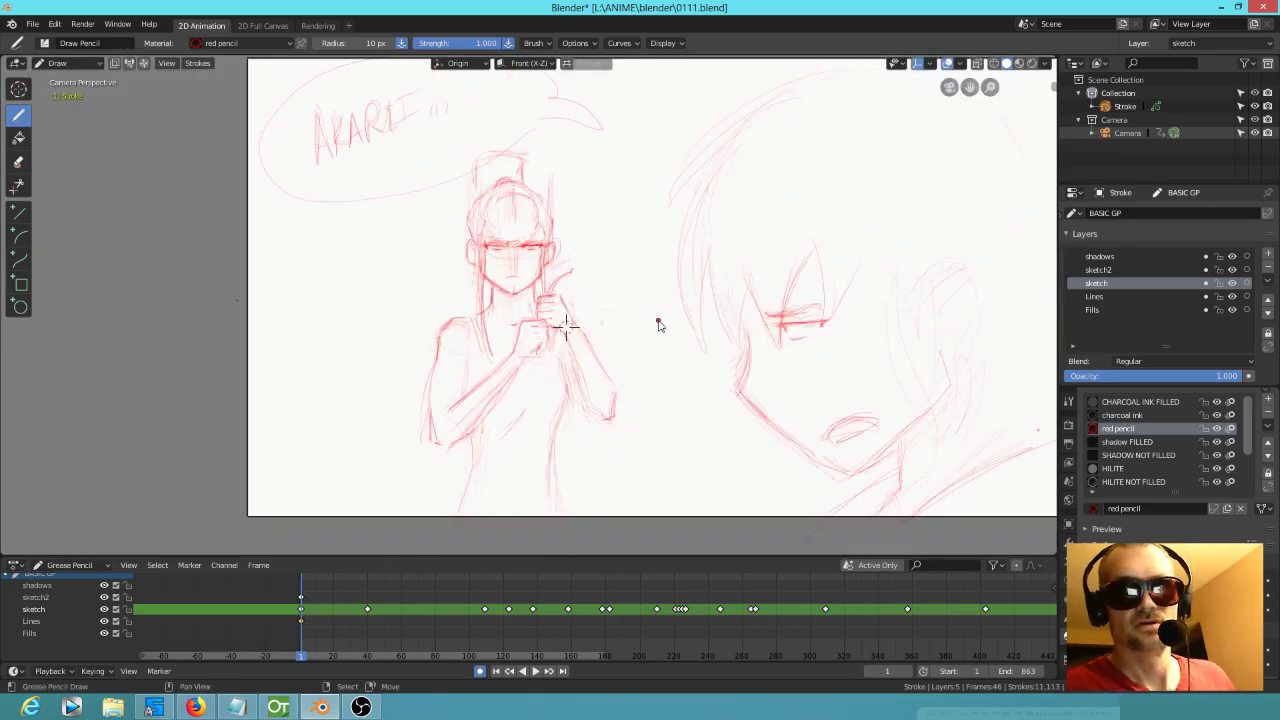
{"action": "left_click", "coordinate": [282, 707]}
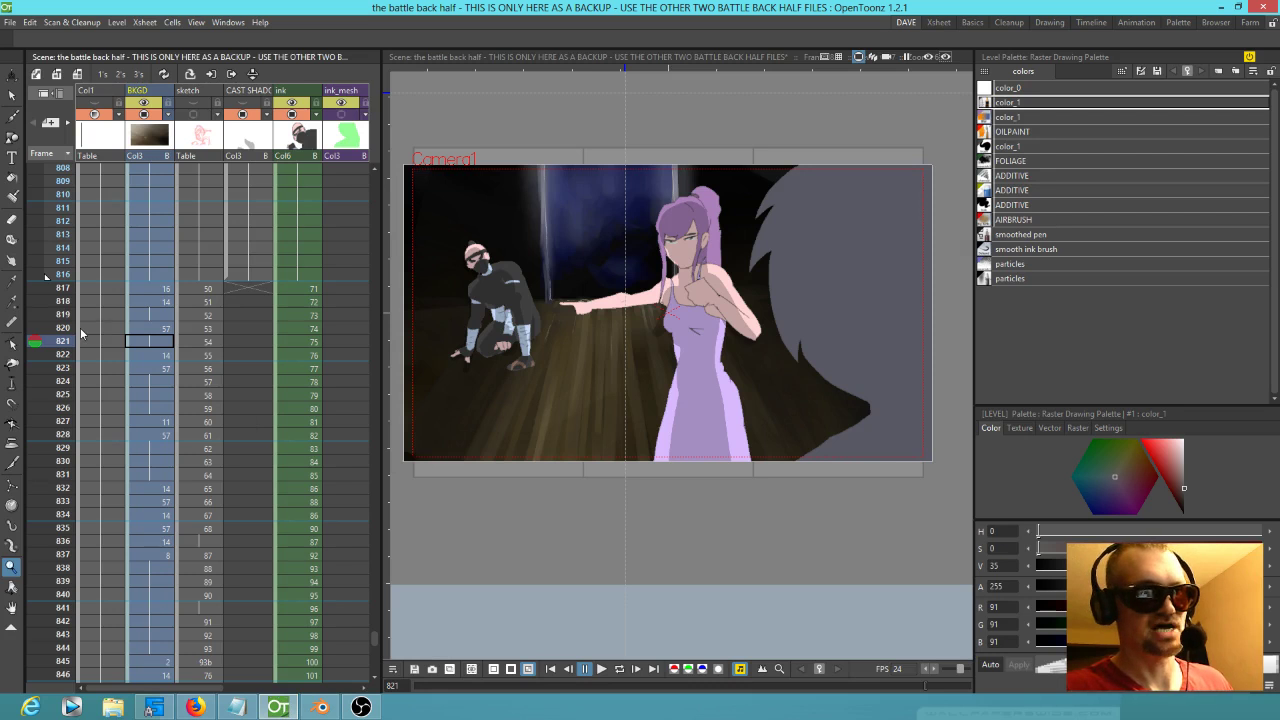
{"action": "left_click", "coordinate": [320, 707]}
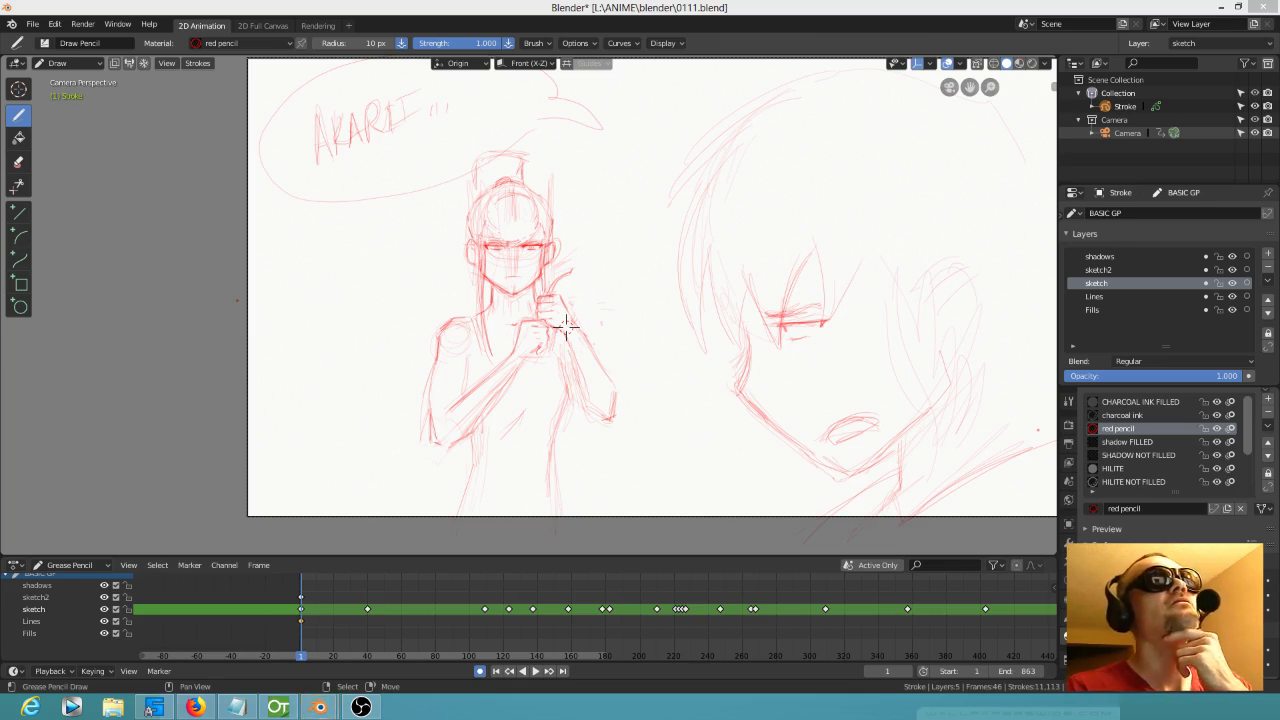
Step: Maximize the second Blender window and open the recent file OPENING SCENE VIDEO EDIT - blender 2.8.blend in it
{"action": "left_click_drag", "start_coordinate": [585, 2], "coordinate": [573, 134]}
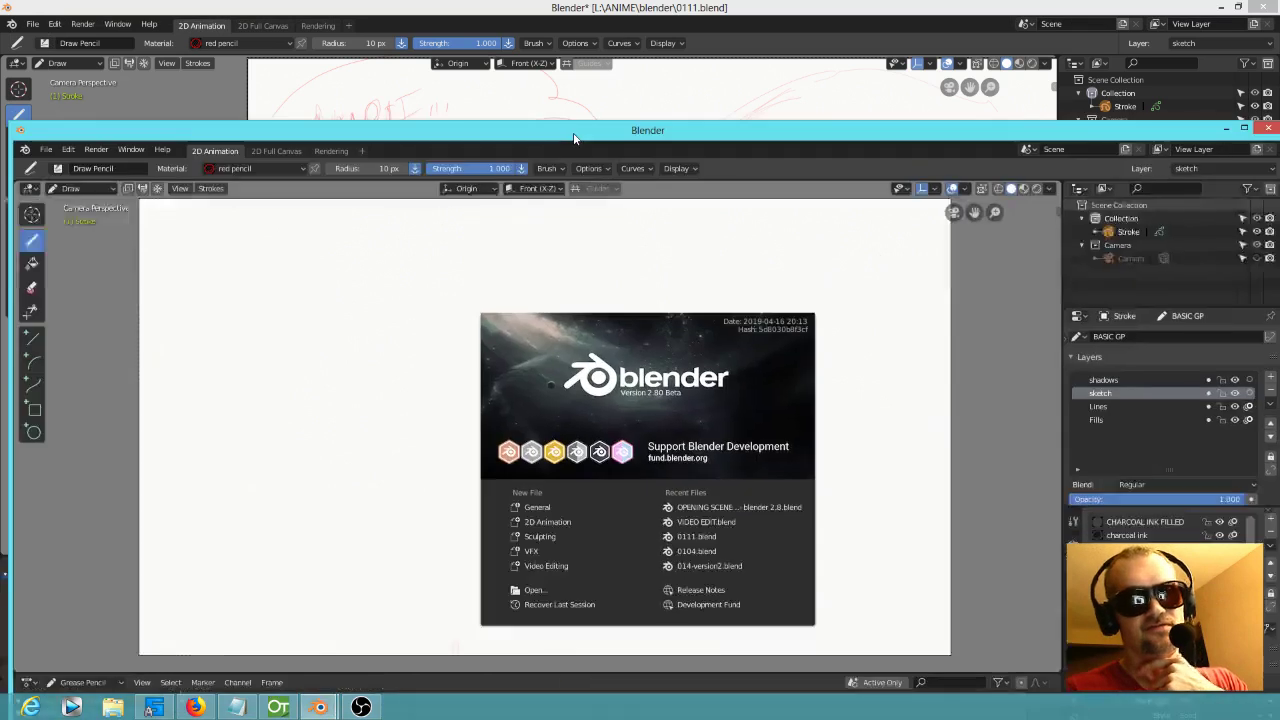
{"action": "double_click", "coordinate": [573, 134]}
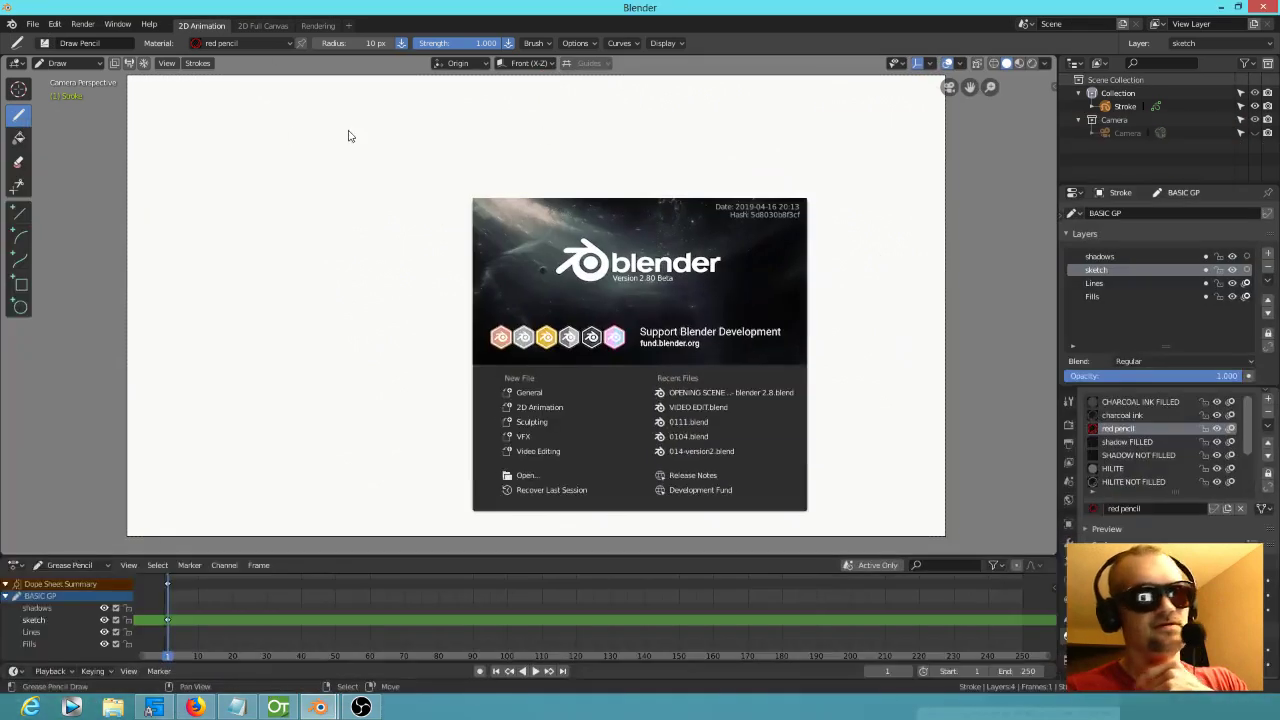
{"action": "left_click", "coordinate": [33, 24]}
{"action": "left_click", "coordinate": [33, 24]}
{"action": "mouse_move", "coordinate": [60, 65]}
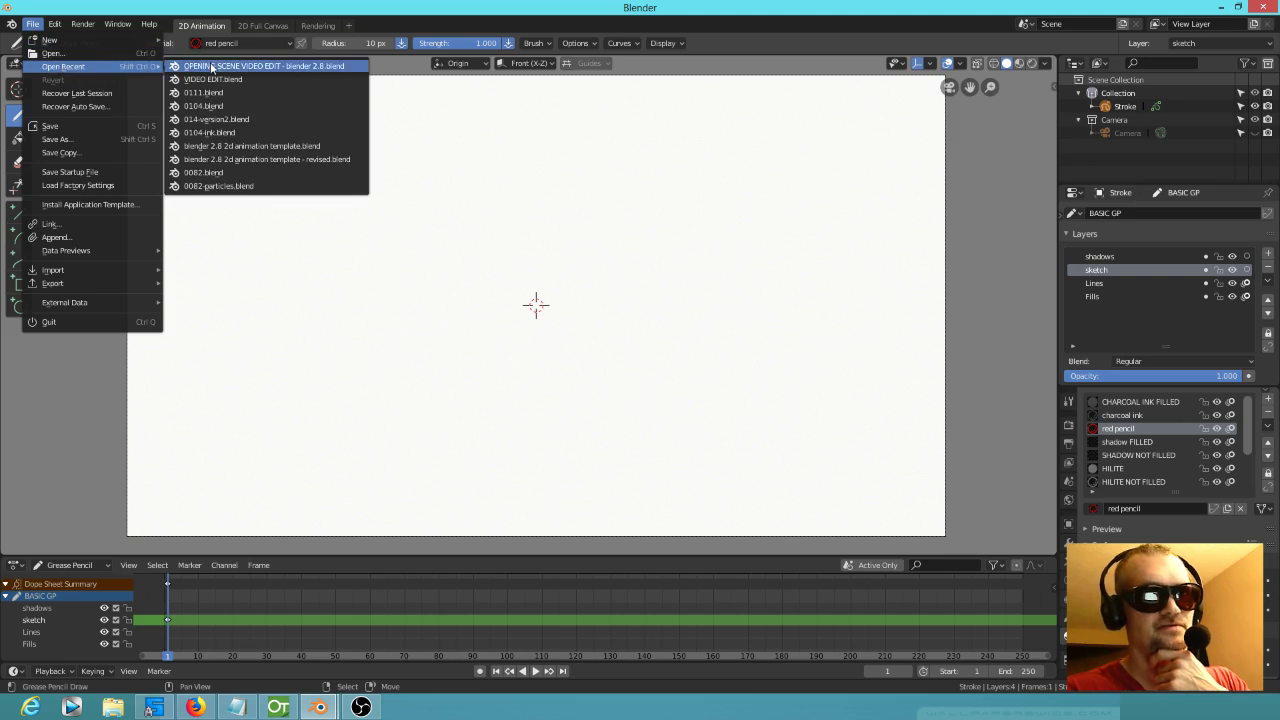
{"action": "left_click", "coordinate": [212, 66]}
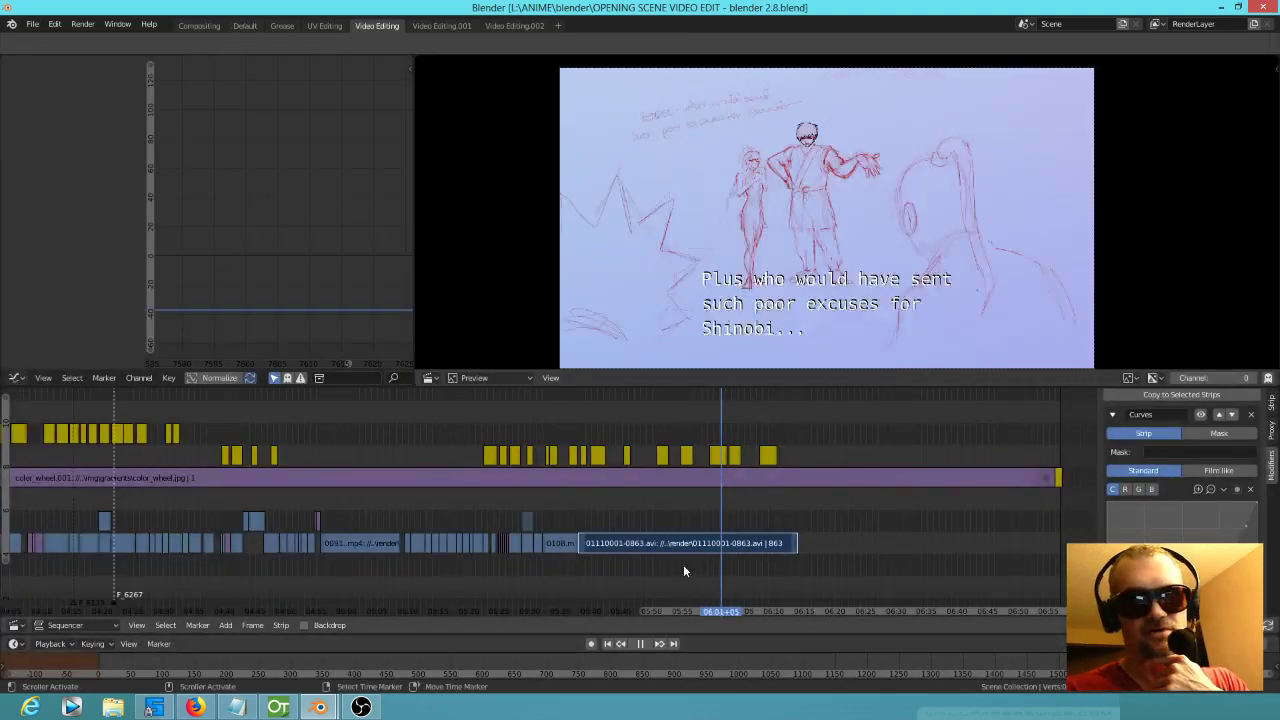
Step: Stop the playback and scrub the video edit to the coloured character's shot just before the 01110001-0863.avi strip
{"action": "left_click", "coordinate": [540, 567]}
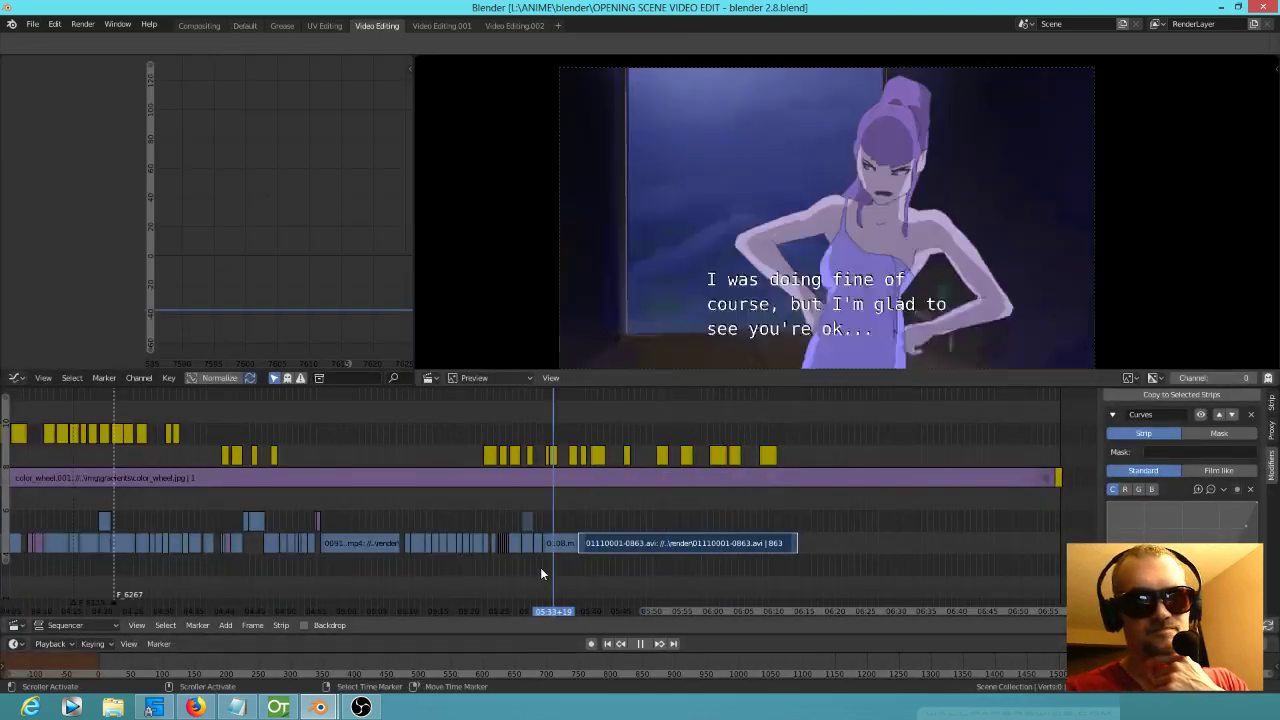
{"action": "scroll", "coordinate": [540, 567], "scroll_direction": "up", "scroll_amount": 1}
{"action": "left_click_drag", "start_coordinate": [550, 572], "coordinate": [576, 571]}
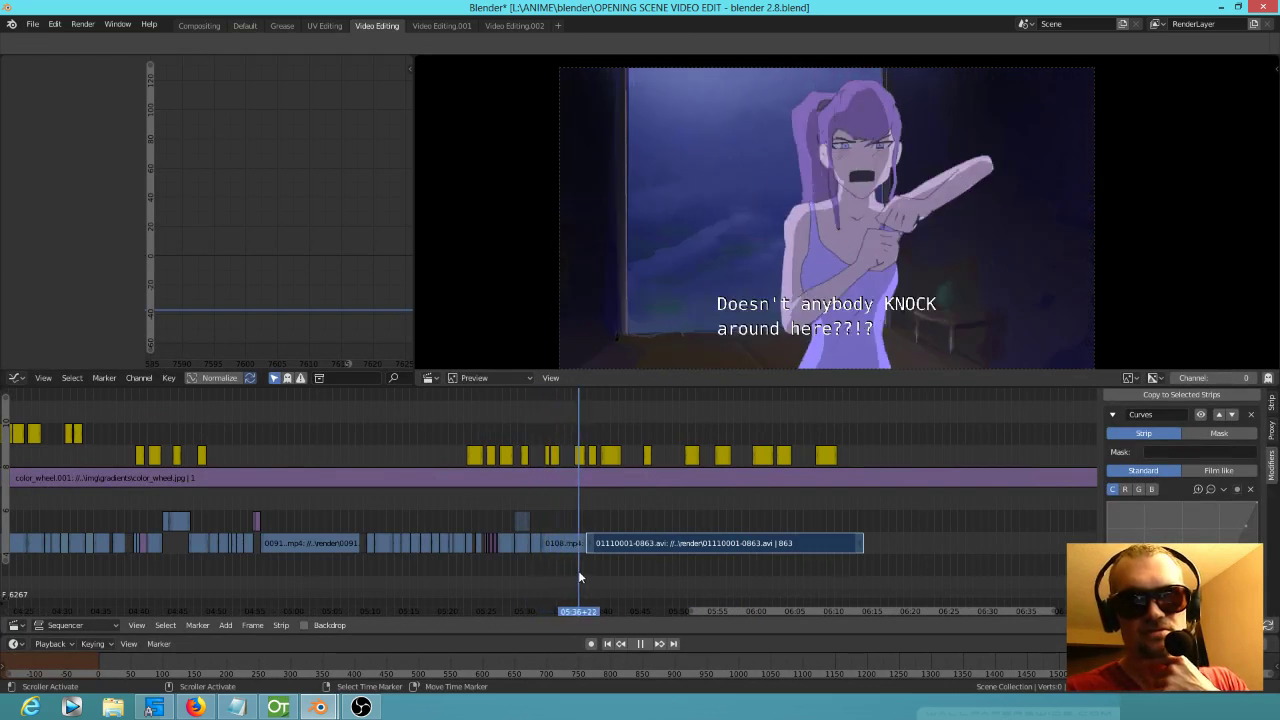
{"action": "key", "text": "Escape"}
{"action": "key", "text": "space"}
{"action": "scroll", "coordinate": [573, 570], "scroll_direction": "up", "scroll_amount": 4}
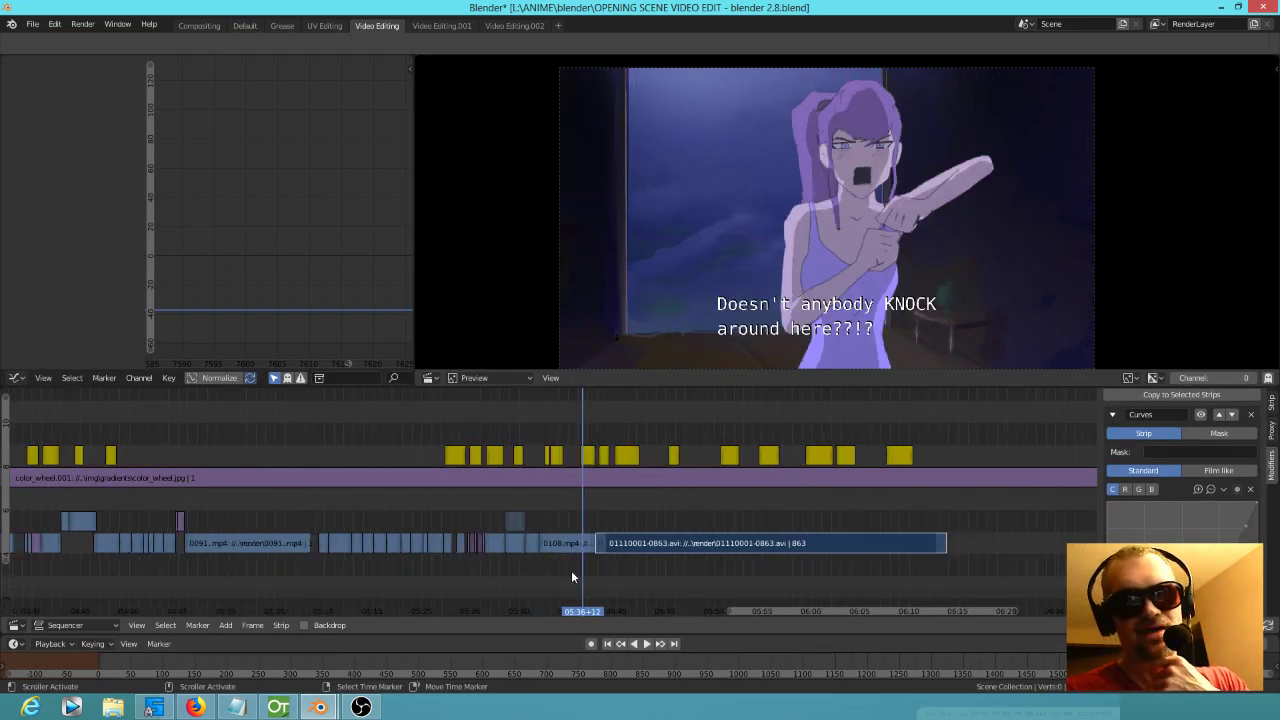
{"action": "left_click", "coordinate": [554, 572]}
{"action": "left_click_drag", "start_coordinate": [555, 575], "coordinate": [636, 568]}
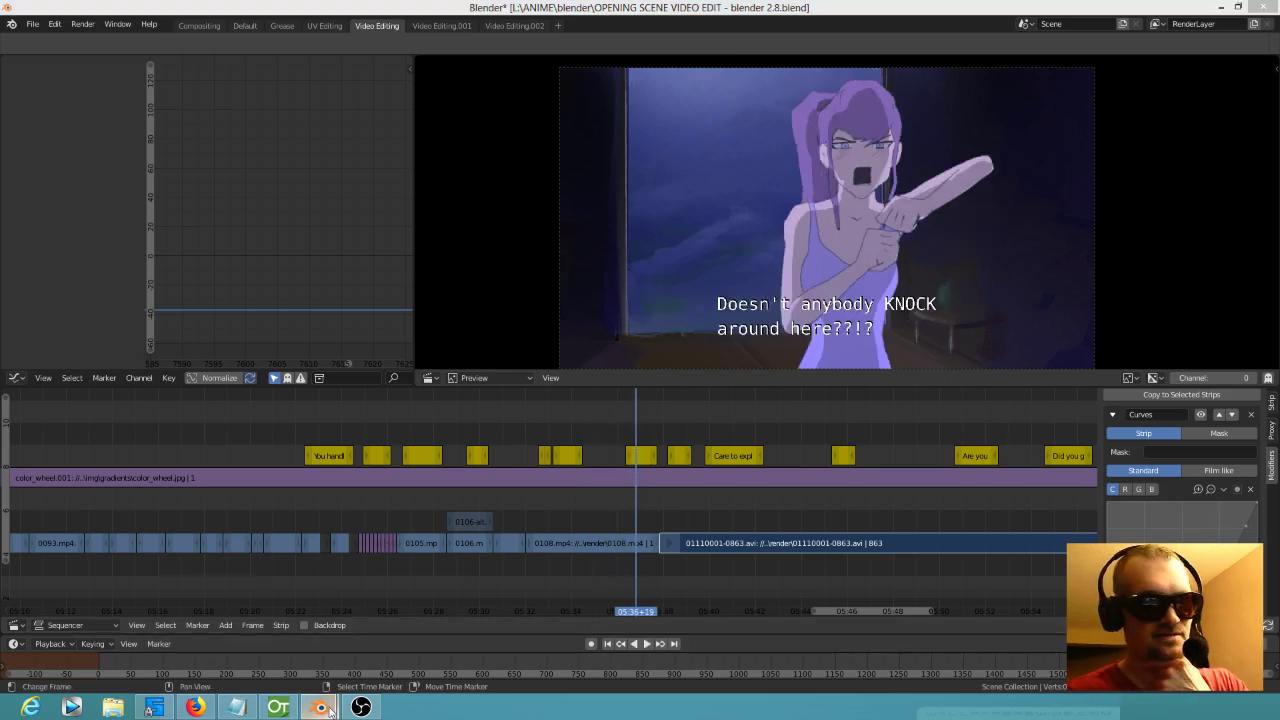
Step: Return to the 0111.blend window and scrub its timeline, finishing on frame 1
{"action": "mouse_move", "coordinate": [307, 710]}
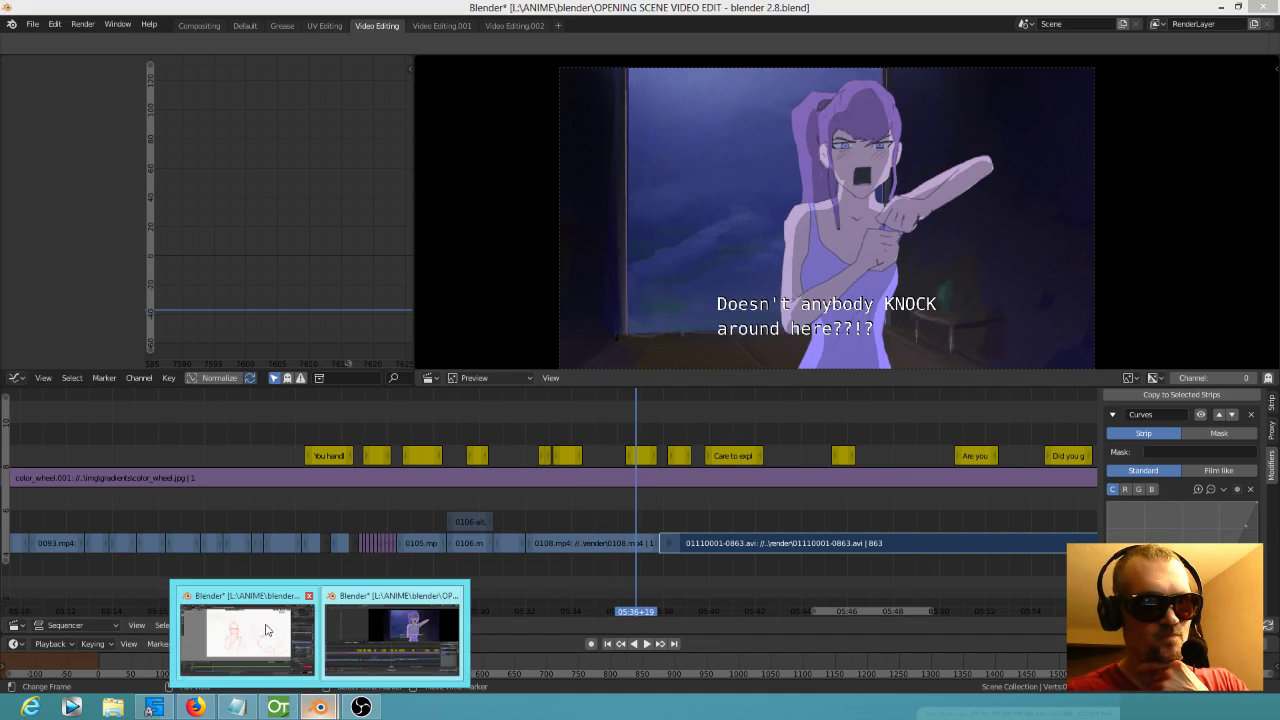
{"action": "left_click", "coordinate": [243, 634]}
{"action": "scroll", "coordinate": [456, 628], "scroll_direction": "down", "scroll_amount": 3}
{"action": "mouse_move", "coordinate": [456, 628]}
{"action": "left_mouse_down"}
{"action": "mouse_move", "coordinate": [730, 634]}
{"action": "mouse_move", "coordinate": [626, 636]}
{"action": "mouse_move", "coordinate": [361, 587]}
{"action": "left_mouse_up"}
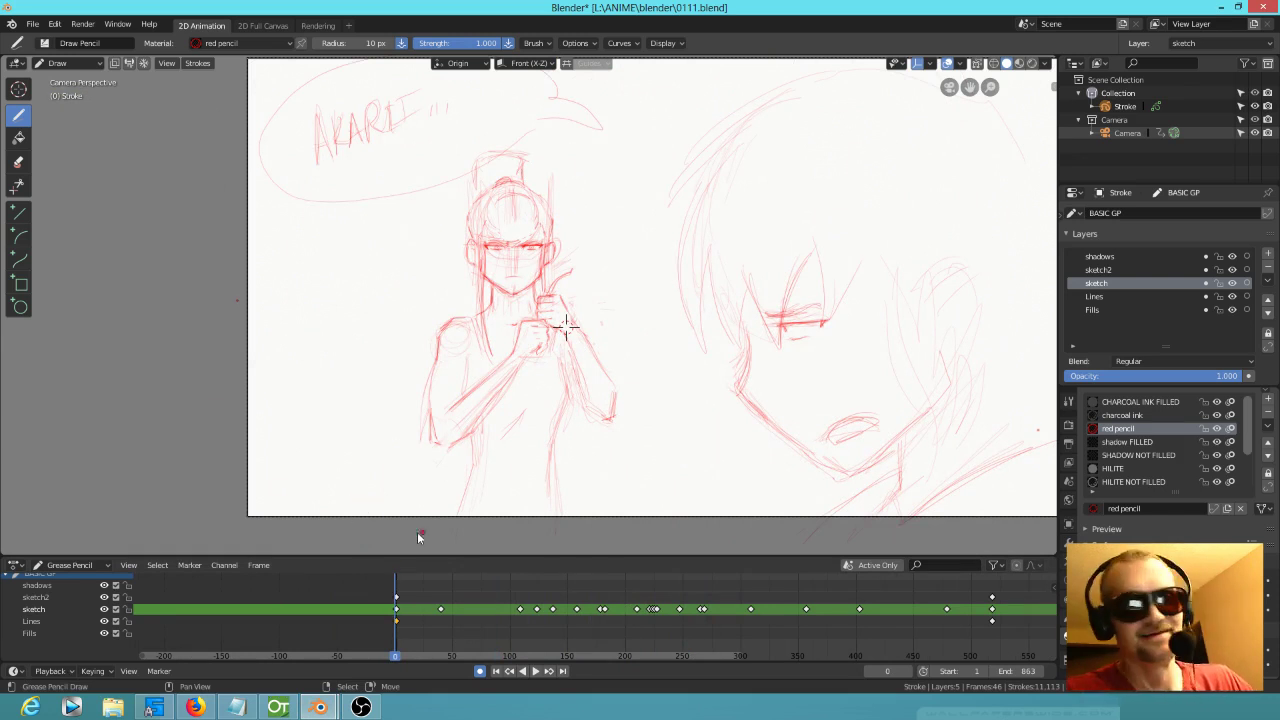
{"action": "key", "text": "Right"}
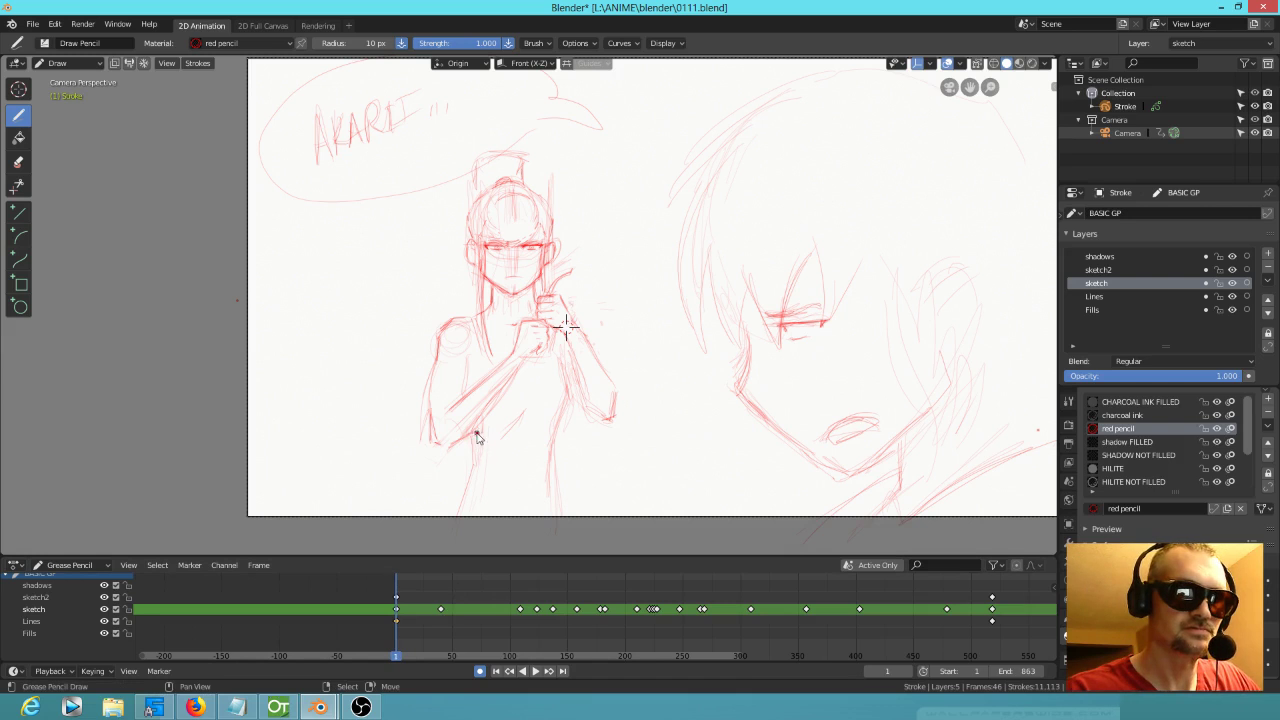
Step: Strengthen the waist and hip contours and the outlines of both bent arms around the elbows with short red pencil strokes
{"action": "left_click_drag", "start_coordinate": [475, 446], "coordinate": [488, 503]}
{"action": "mouse_move", "coordinate": [554, 466]}
{"action": "left_mouse_down"}
{"action": "mouse_move", "coordinate": [551, 503]}
{"action": "mouse_move", "coordinate": [532, 427]}
{"action": "left_mouse_up"}
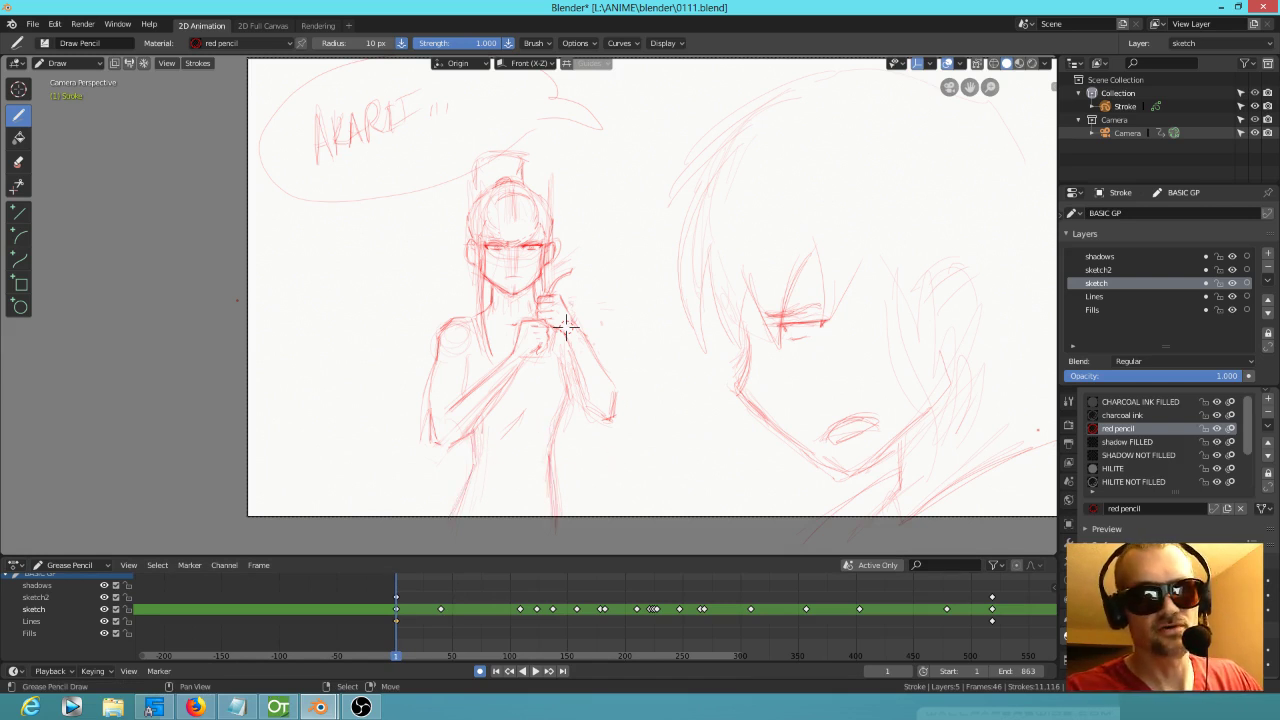
{"action": "left_click", "coordinate": [557, 406]}
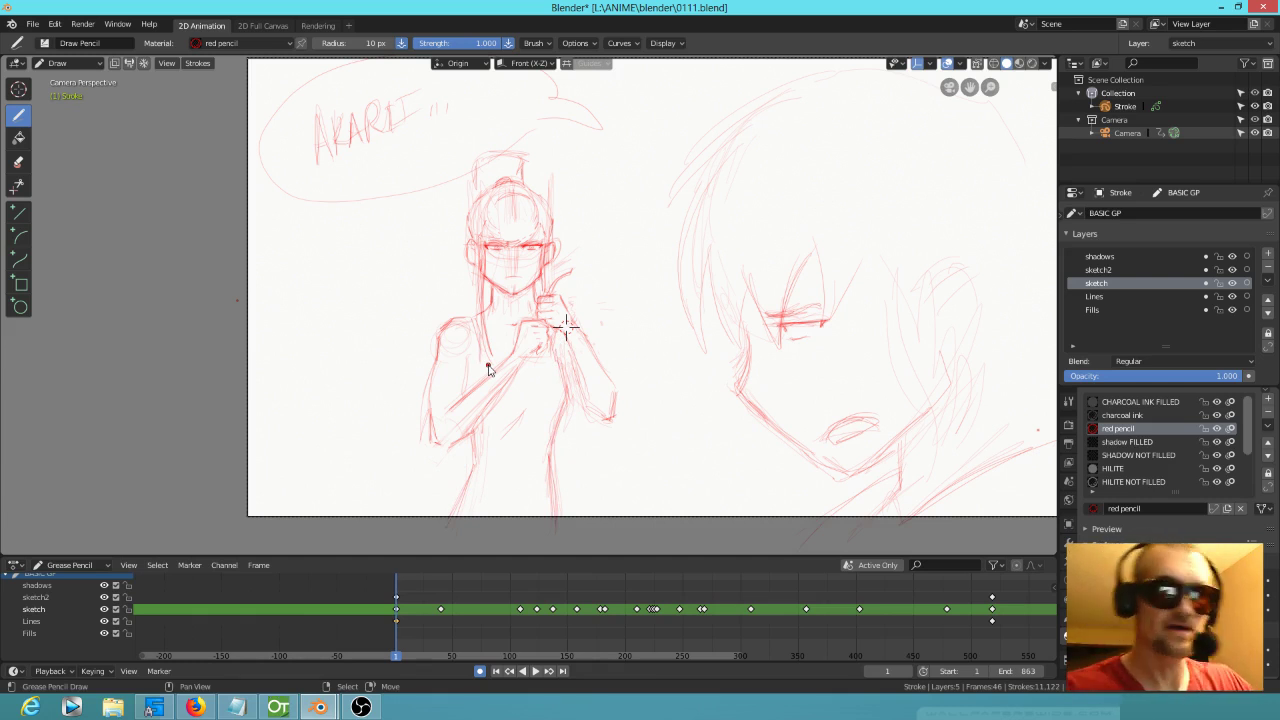
{"action": "left_click_drag", "start_coordinate": [437, 369], "coordinate": [433, 427]}
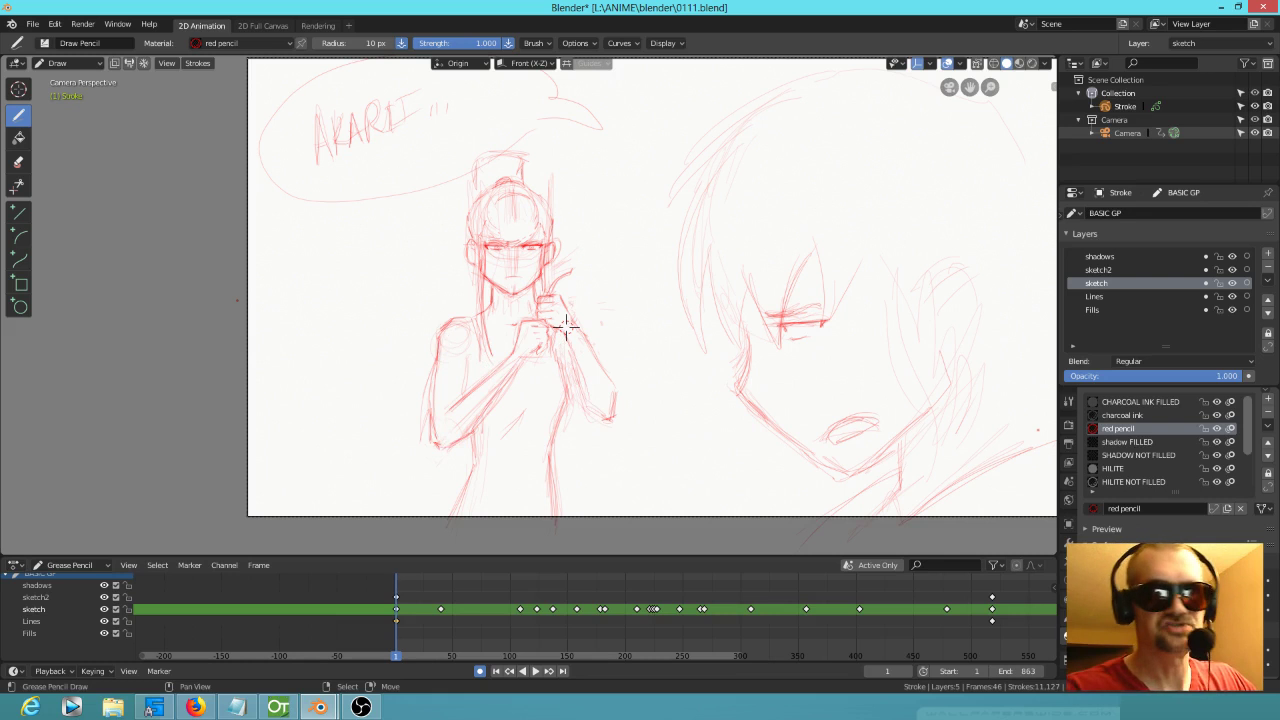
{"action": "left_click_drag", "start_coordinate": [616, 408], "coordinate": [614, 421]}
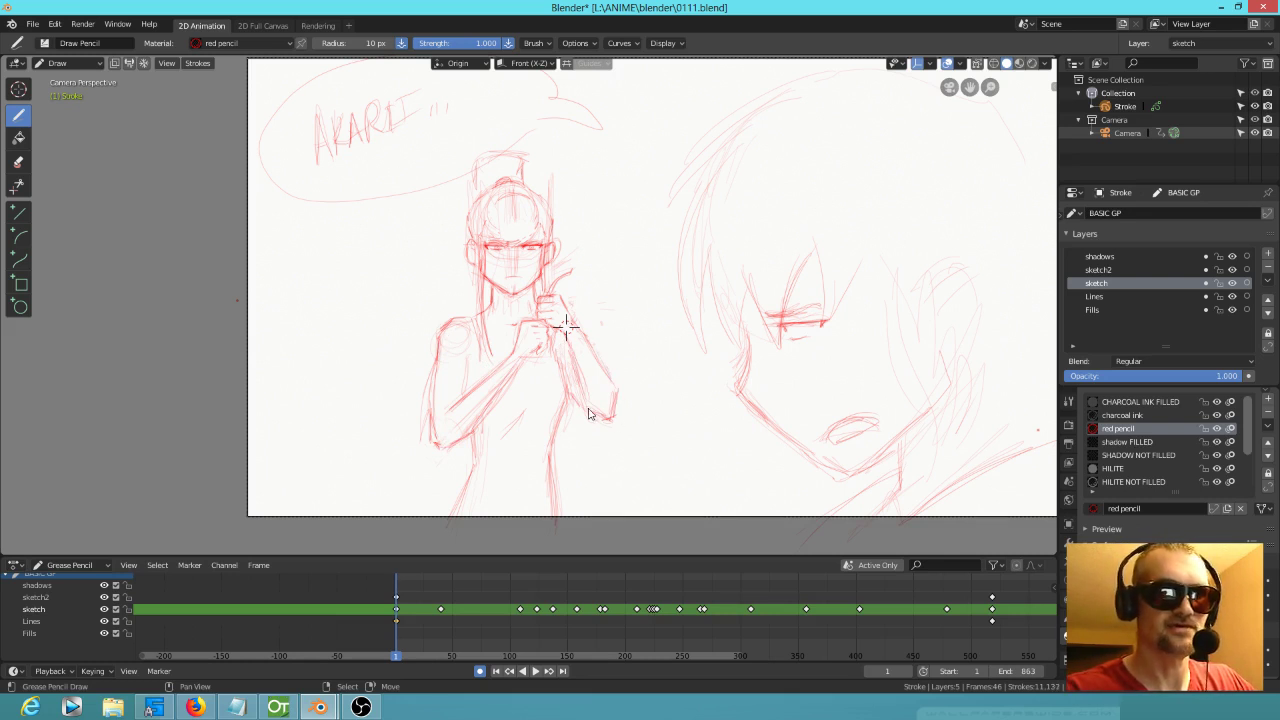
Step: Darken the outline of the raised ponytail above the head with red pencil strokes along its sides
{"action": "middle_click_drag", "start_coordinate": [687, 425], "coordinate": [580, 462], "text": "shift"}
{"action": "scroll", "coordinate": [360, 305], "scroll_direction": "up", "scroll_amount": 6}
{"action": "middle_click_drag", "start_coordinate": [359, 296], "coordinate": [605, 404], "text": "shift"}
{"action": "mouse_move", "coordinate": [423, 143]}
{"action": "left_mouse_down"}
{"action": "mouse_move", "coordinate": [371, 134]}
{"action": "mouse_move", "coordinate": [437, 134]}
{"action": "mouse_move", "coordinate": [312, 176]}
{"action": "mouse_move", "coordinate": [314, 198]}
{"action": "left_mouse_up"}
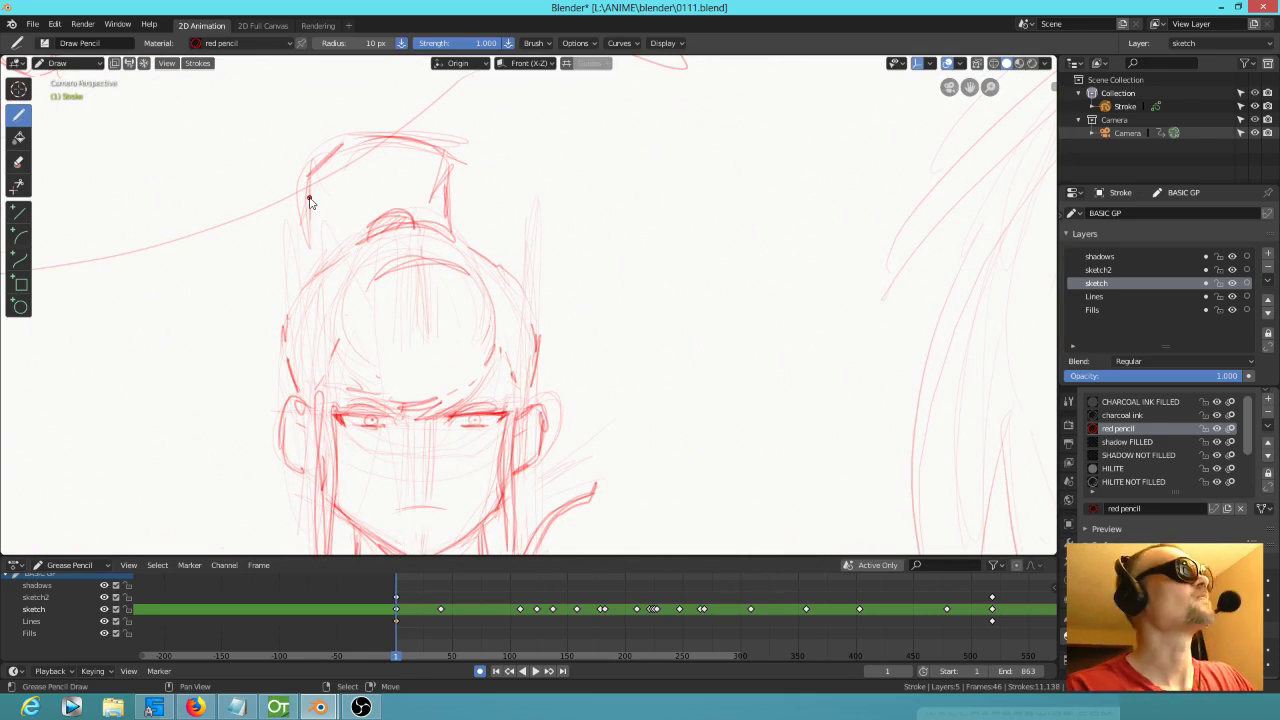
Step: Sketch a loose, jagged-tipped hair strand beside the neck, hanging from below the ear towards the shoulder opposite the raised fist
{"action": "middle_click_drag", "start_coordinate": [609, 280], "coordinate": [709, 203], "text": "shift"}
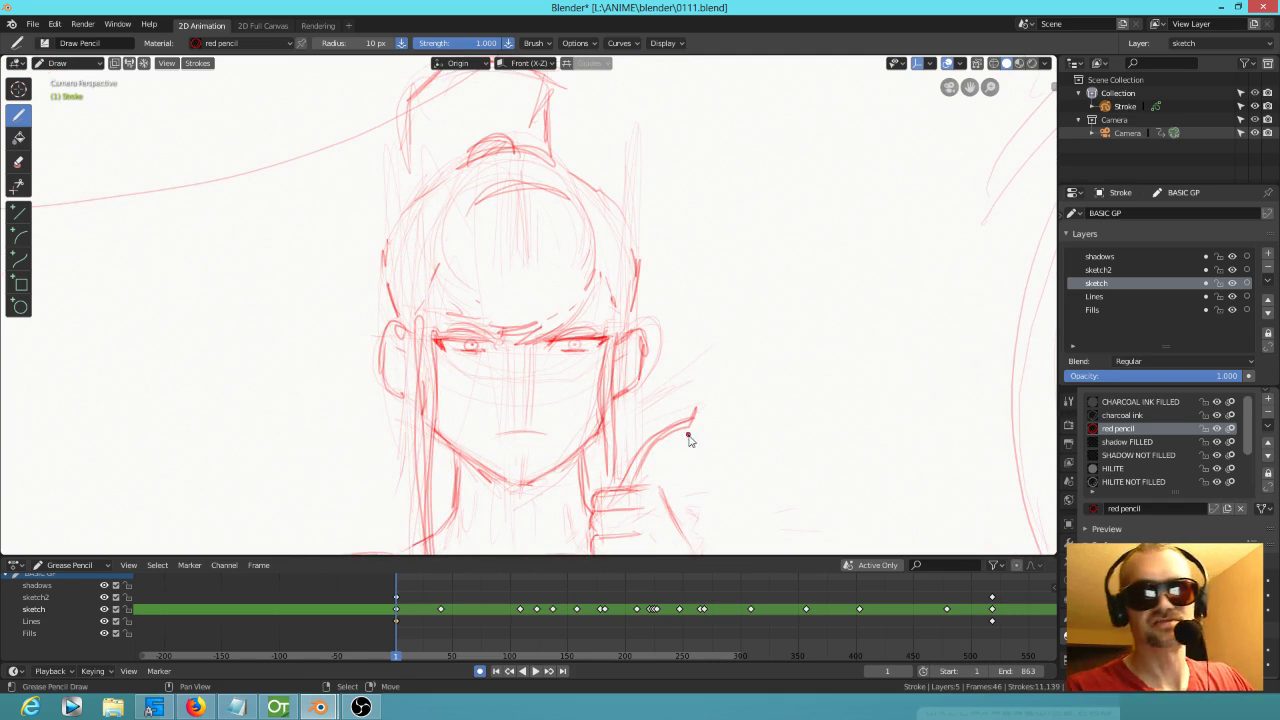
{"action": "scroll", "coordinate": [728, 357], "scroll_direction": "down", "scroll_amount": 4}
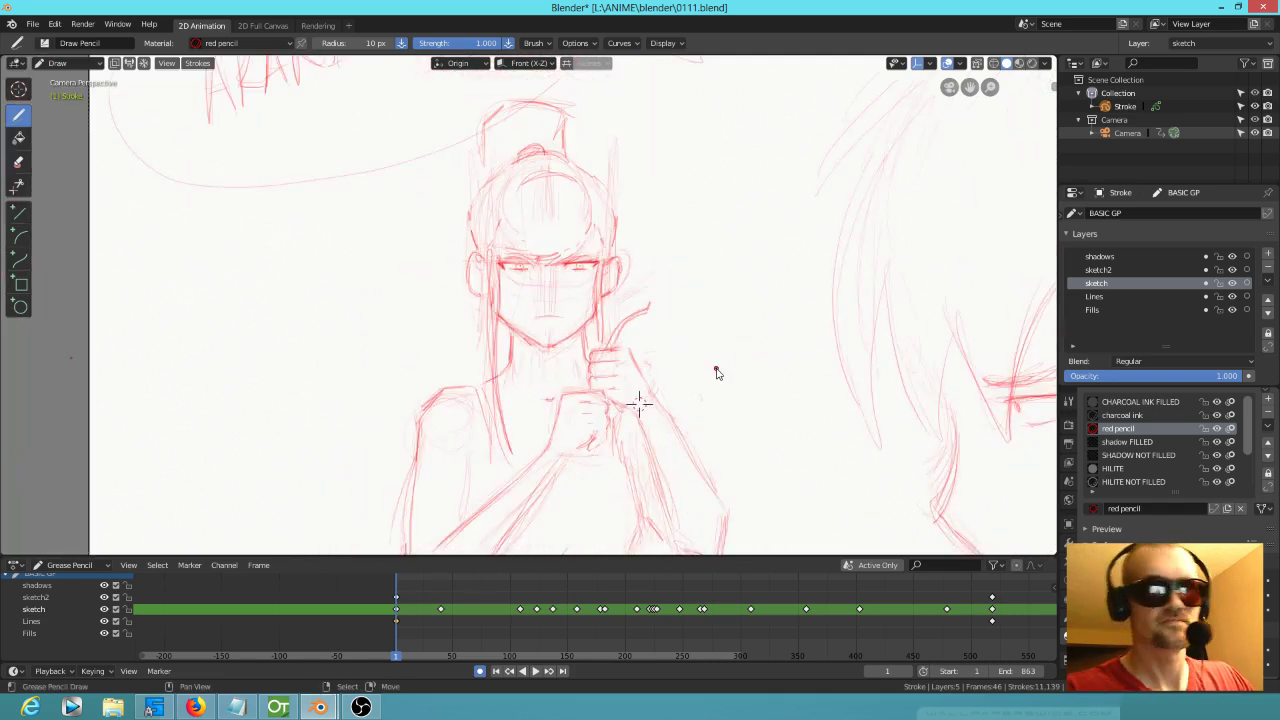
{"action": "left_click_drag", "start_coordinate": [474, 382], "coordinate": [481, 360]}
{"action": "left_click_drag", "start_coordinate": [481, 316], "coordinate": [486, 334]}
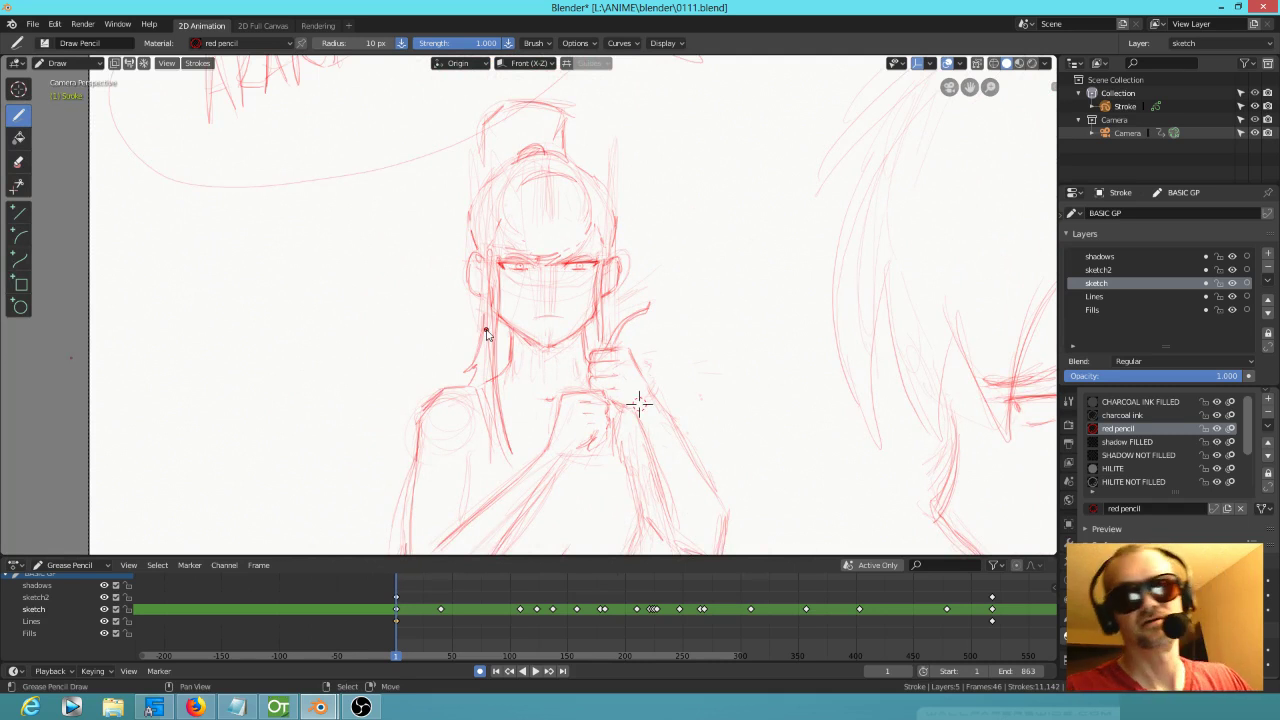
Step: Refine both ears of the ponytailed character, closing the lobe on the raised-fist side and cleaning up the outer contour of the other
{"action": "scroll", "coordinate": [614, 340], "scroll_direction": "up", "scroll_amount": 2}
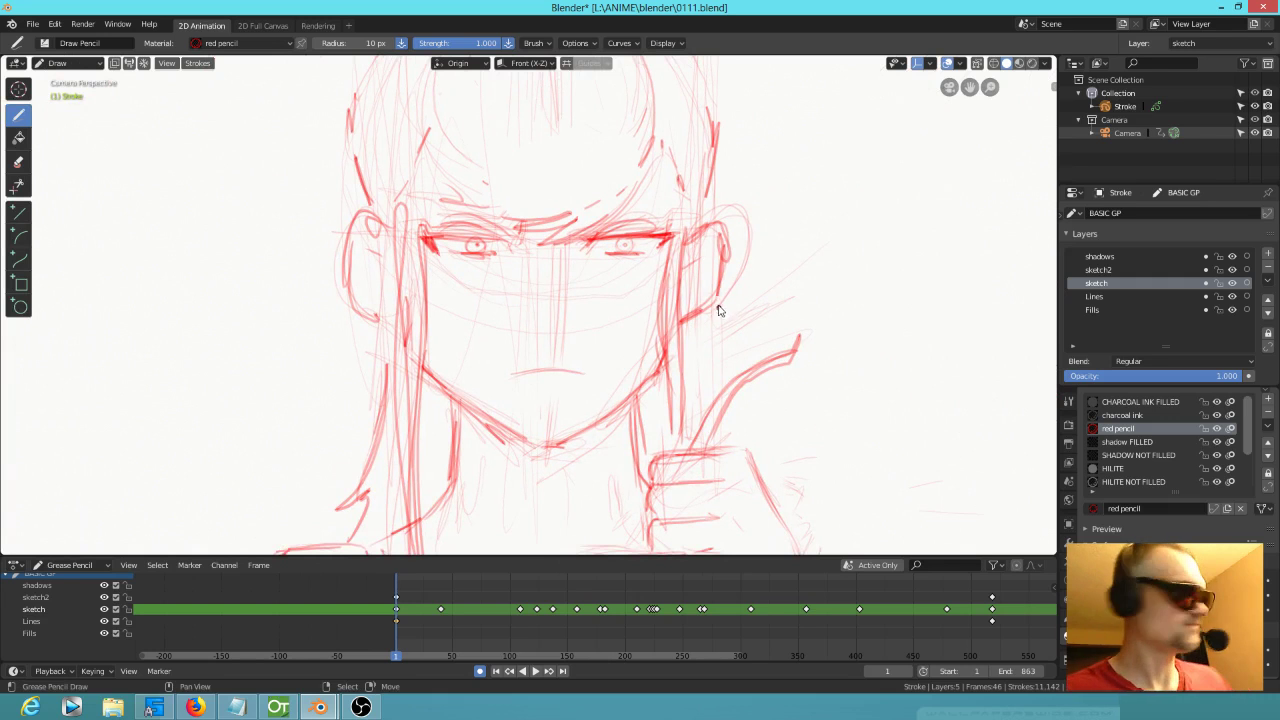
{"action": "mouse_move", "coordinate": [706, 323]}
{"action": "left_mouse_down"}
{"action": "mouse_move", "coordinate": [686, 320]}
{"action": "mouse_move", "coordinate": [695, 341]}
{"action": "left_mouse_up"}
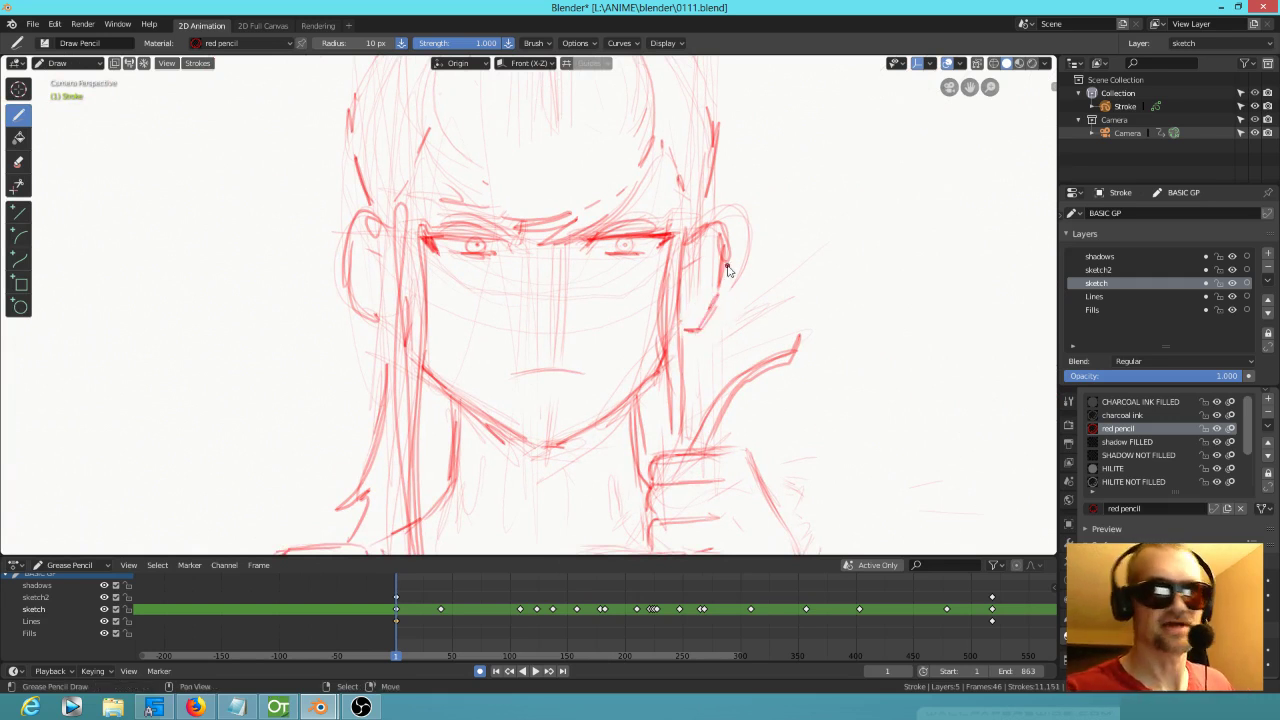
{"action": "mouse_move", "coordinate": [358, 239]}
{"action": "left_mouse_down"}
{"action": "mouse_move", "coordinate": [344, 286]}
{"action": "mouse_move", "coordinate": [346, 268]}
{"action": "mouse_move", "coordinate": [373, 320]}
{"action": "left_mouse_up"}
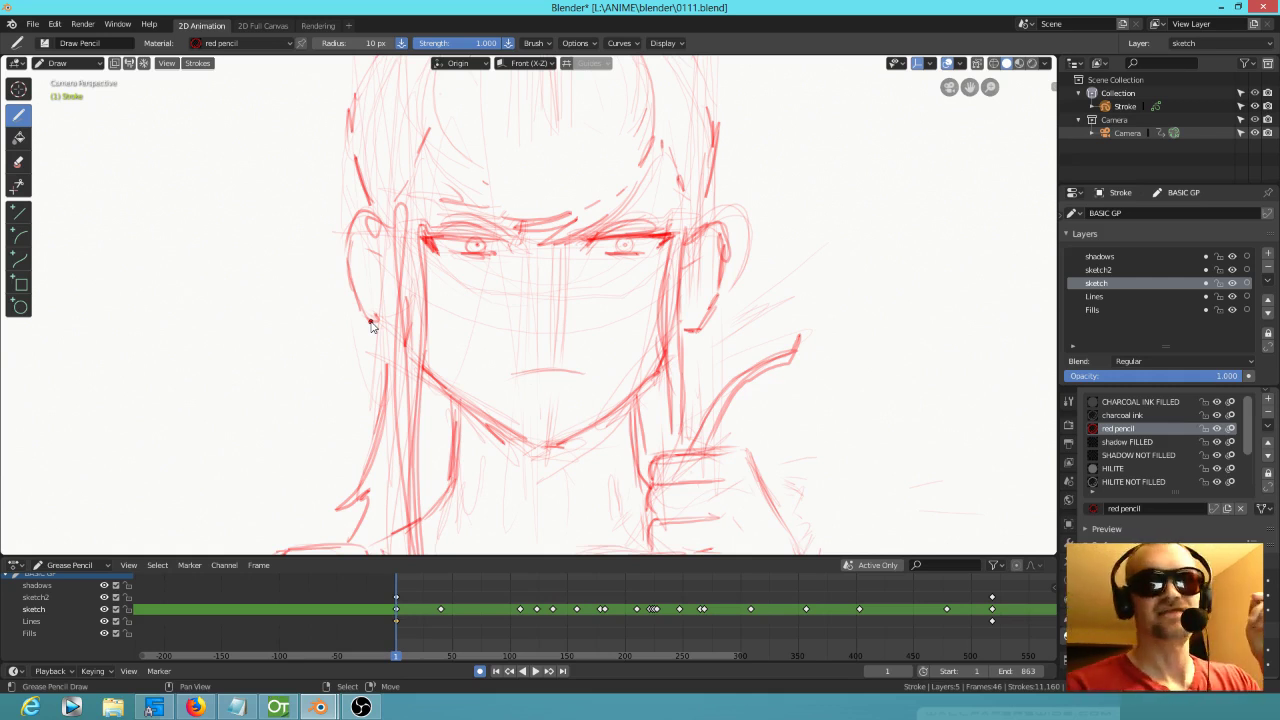
Step: Sketch short curved hair strokes along the hairline at both temples, sweeping down towards the ears and brows
{"action": "middle_click_drag", "start_coordinate": [766, 257], "coordinate": [657, 414]}
{"action": "left_click_drag", "start_coordinate": [576, 306], "coordinate": [600, 368]}
{"action": "left_click_drag", "start_coordinate": [352, 290], "coordinate": [332, 357]}
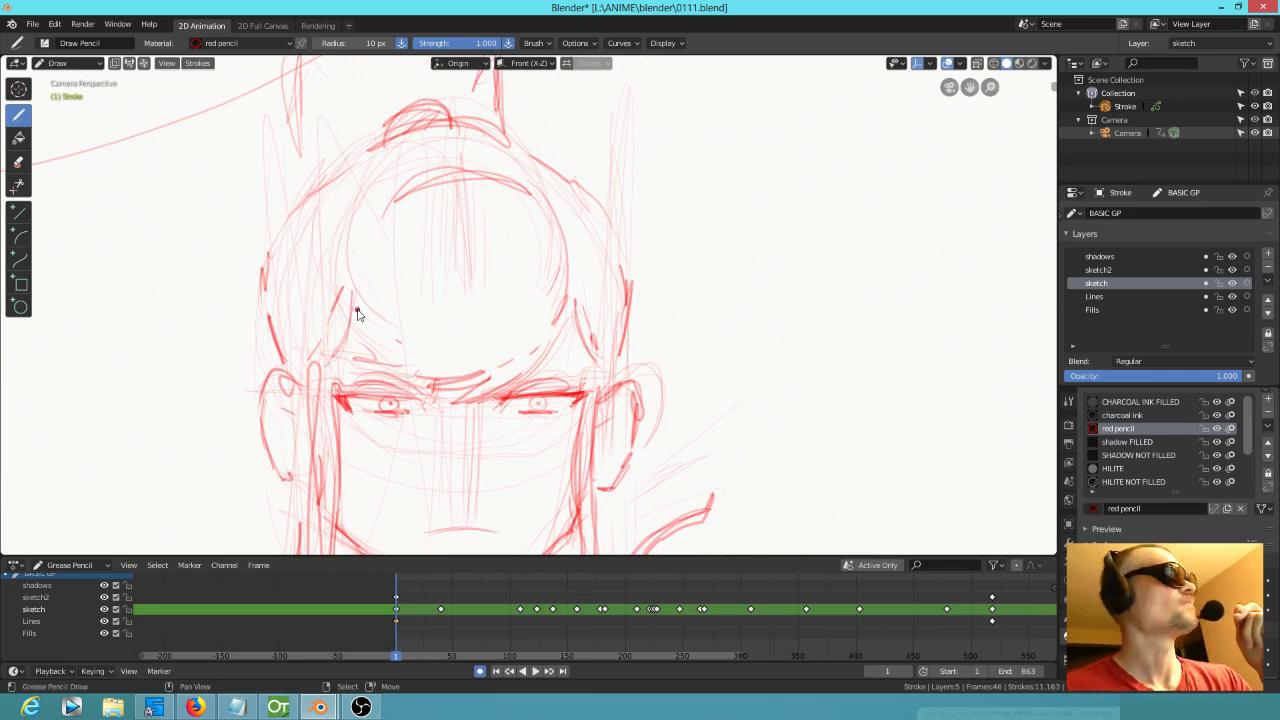
{"action": "mouse_move", "coordinate": [570, 262]}
{"action": "left_mouse_down"}
{"action": "mouse_move", "coordinate": [592, 297]}
{"action": "mouse_move", "coordinate": [554, 315]}
{"action": "left_mouse_up"}
{"action": "left_click_drag", "start_coordinate": [358, 284], "coordinate": [385, 328]}
{"action": "left_click_drag", "start_coordinate": [352, 266], "coordinate": [336, 337]}
{"action": "scroll", "coordinate": [309, 363], "scroll_direction": "down", "scroll_amount": 6}
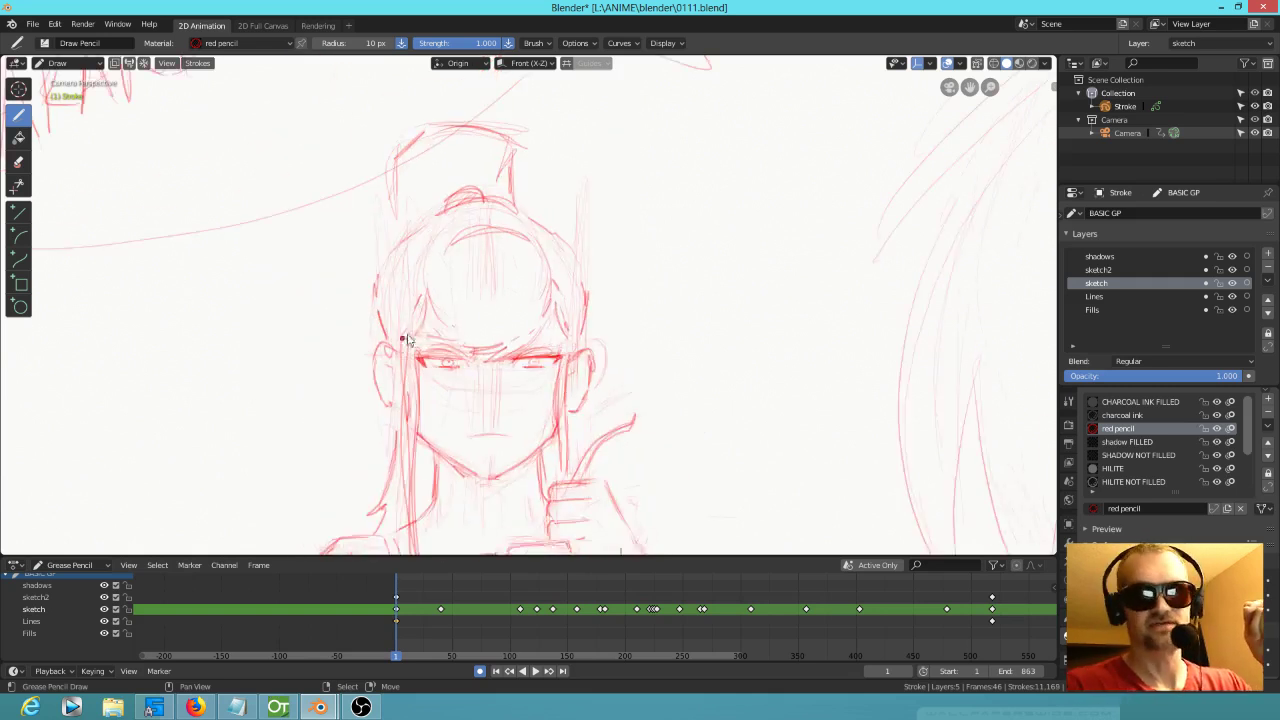
Step: Touch up the side of the raised ponytail and the loose strand hanging from below the ear to the shoulder
{"action": "middle_click_drag", "start_coordinate": [587, 395], "coordinate": [480, 391]}
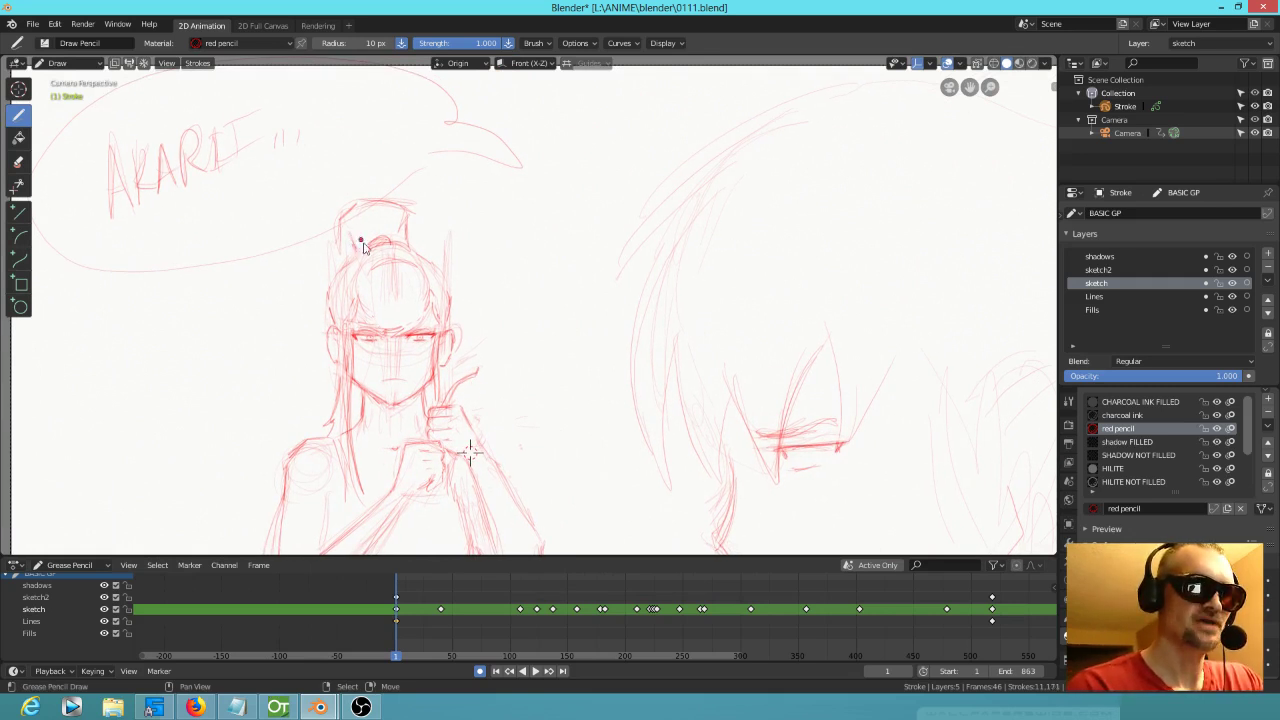
{"action": "left_click_drag", "start_coordinate": [346, 233], "coordinate": [355, 251]}
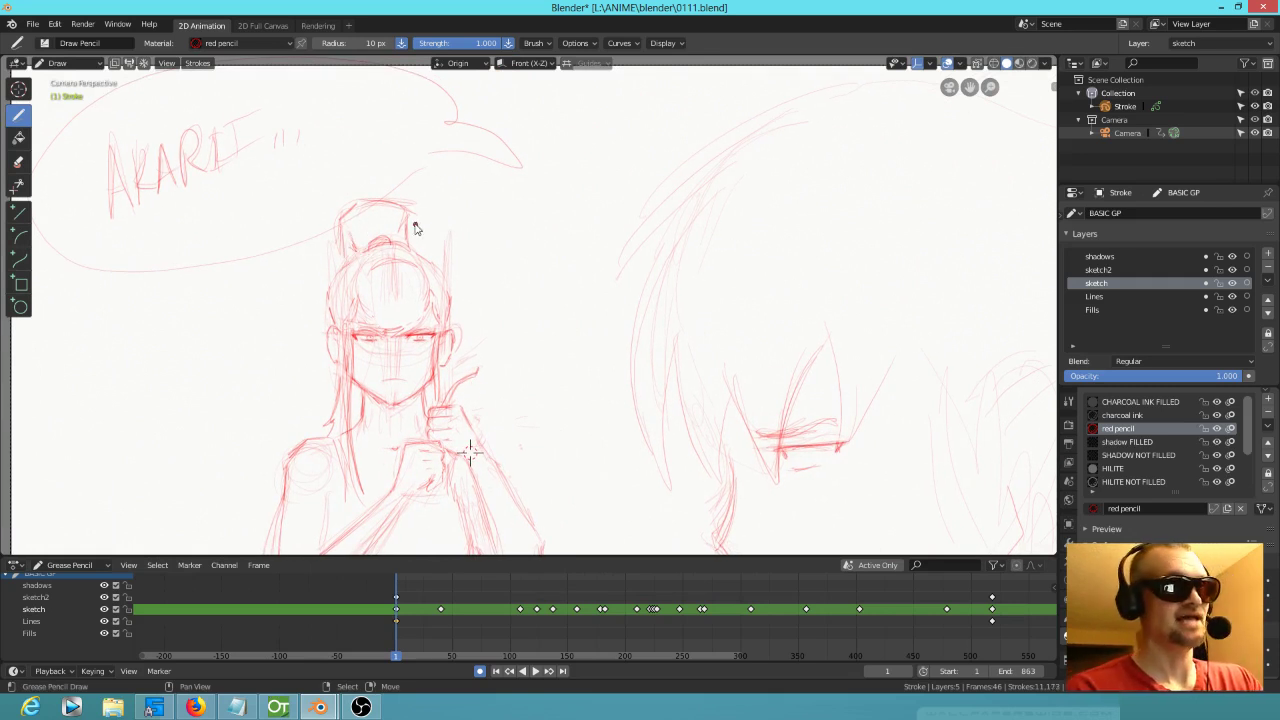
{"action": "left_click_drag", "start_coordinate": [345, 405], "coordinate": [342, 388]}
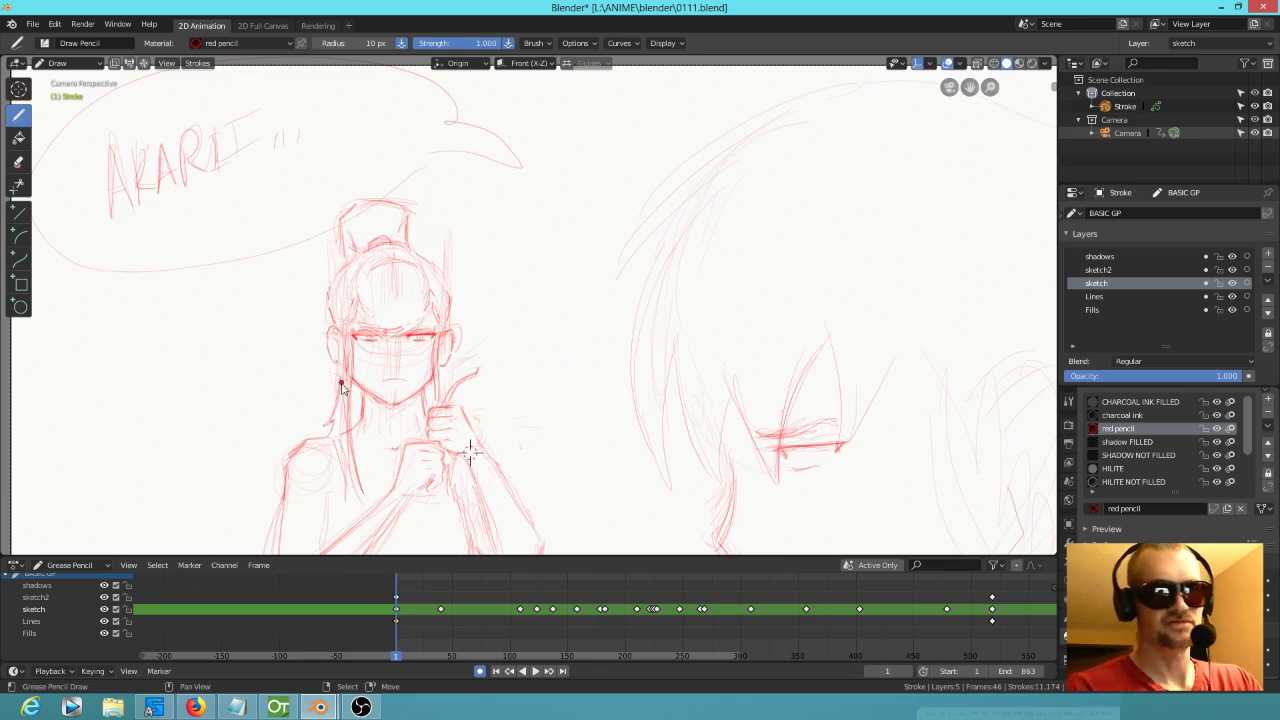
{"action": "left_click_drag", "start_coordinate": [346, 442], "coordinate": [349, 470]}
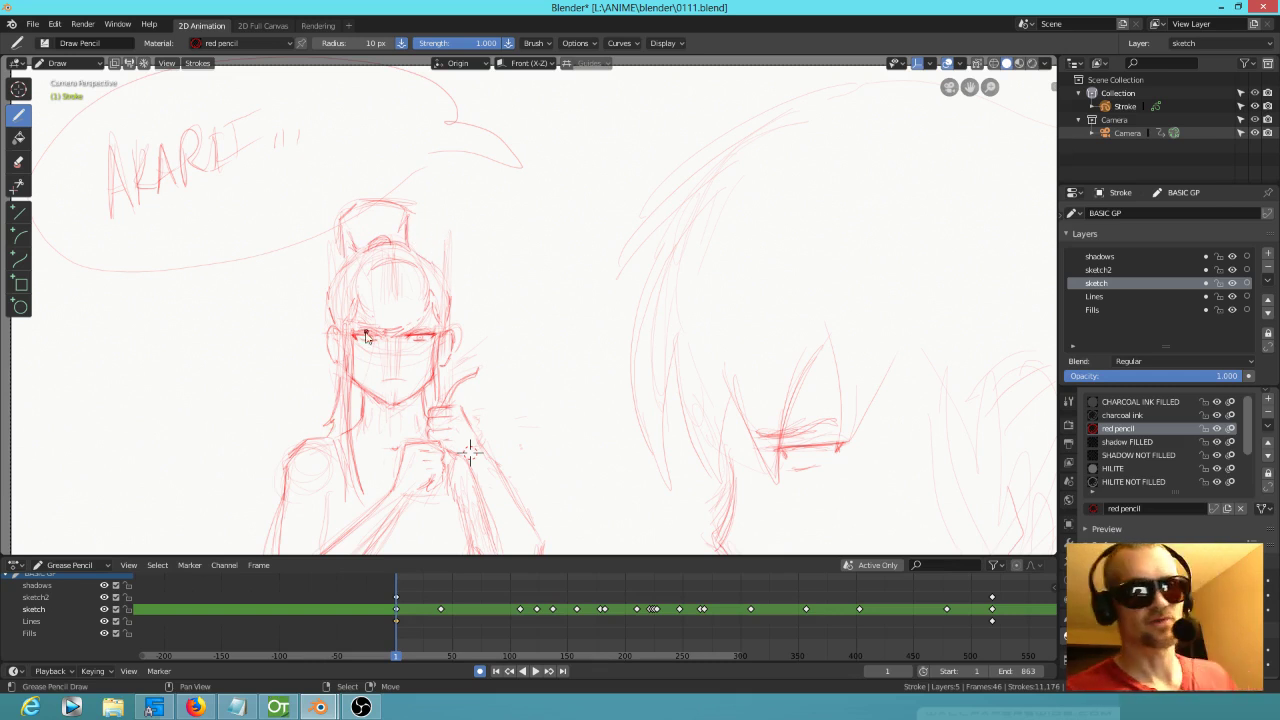
Step: Redraw the long, thin side locks framing the ponytailed character's face, from the temples down past the jaw
{"action": "mouse_move", "coordinate": [352, 383]}
{"action": "middle_mouse_down", "text": "ctrl"}
{"action": "mouse_move", "coordinate": [375, 340]}
{"action": "mouse_move", "coordinate": [457, 266]}
{"action": "mouse_move", "coordinate": [403, 363]}
{"action": "mouse_move", "coordinate": [403, 289]}
{"action": "middle_mouse_up", "text": "ctrl"}
{"action": "left_click_drag", "start_coordinate": [364, 304], "coordinate": [365, 342], "text": "ctrl"}
{"action": "left_click_drag", "start_coordinate": [359, 264], "coordinate": [353, 425]}
{"action": "left_click_drag", "start_coordinate": [356, 371], "coordinate": [365, 477]}
{"action": "left_click_drag", "start_coordinate": [374, 286], "coordinate": [371, 362]}
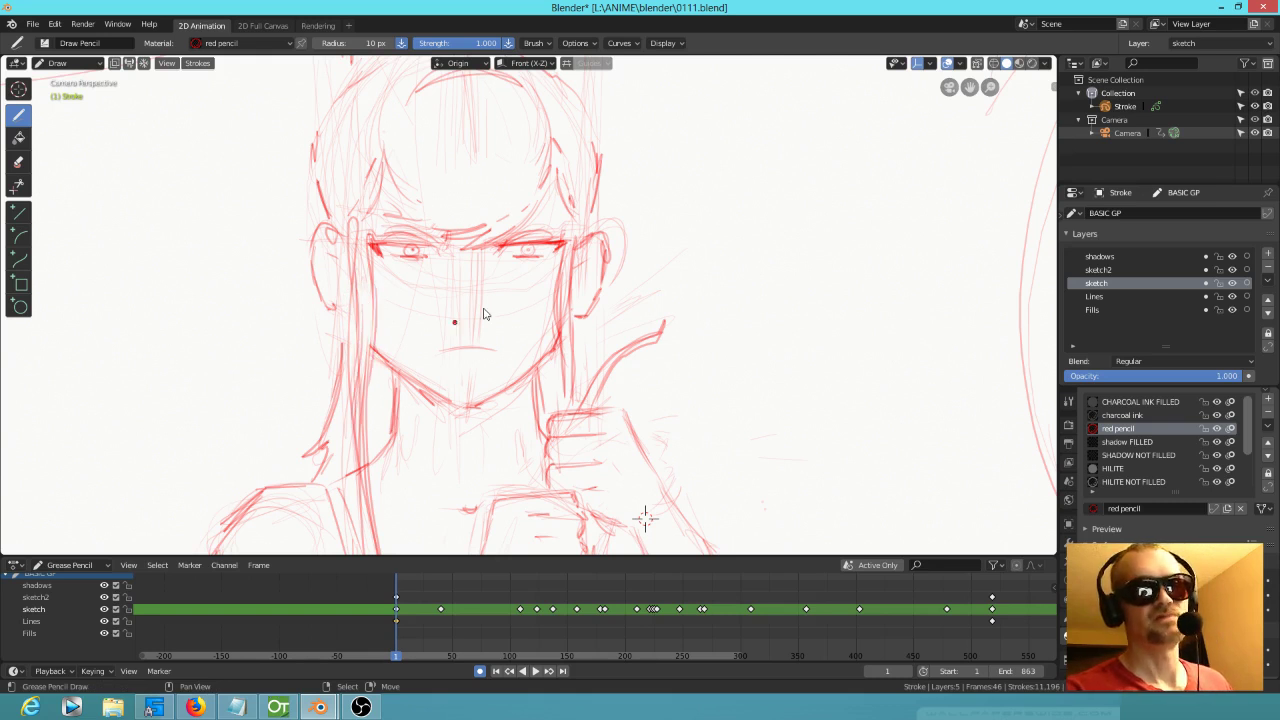
{"action": "left_click_drag", "start_coordinate": [562, 320], "coordinate": [562, 387]}
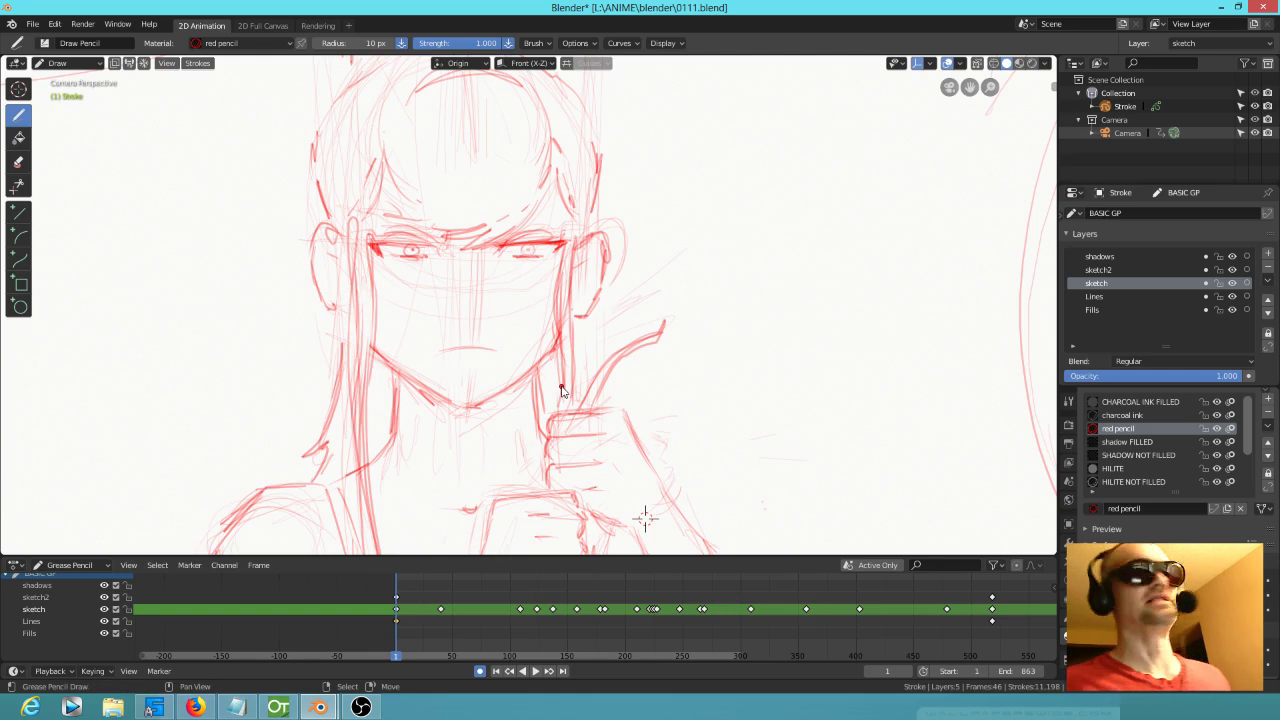
Step: Erase the vertical and curved construction lines across the ponytailed character's nose and cheeks
{"action": "middle_click_drag", "start_coordinate": [720, 374], "coordinate": [757, 367], "text": "shift"}
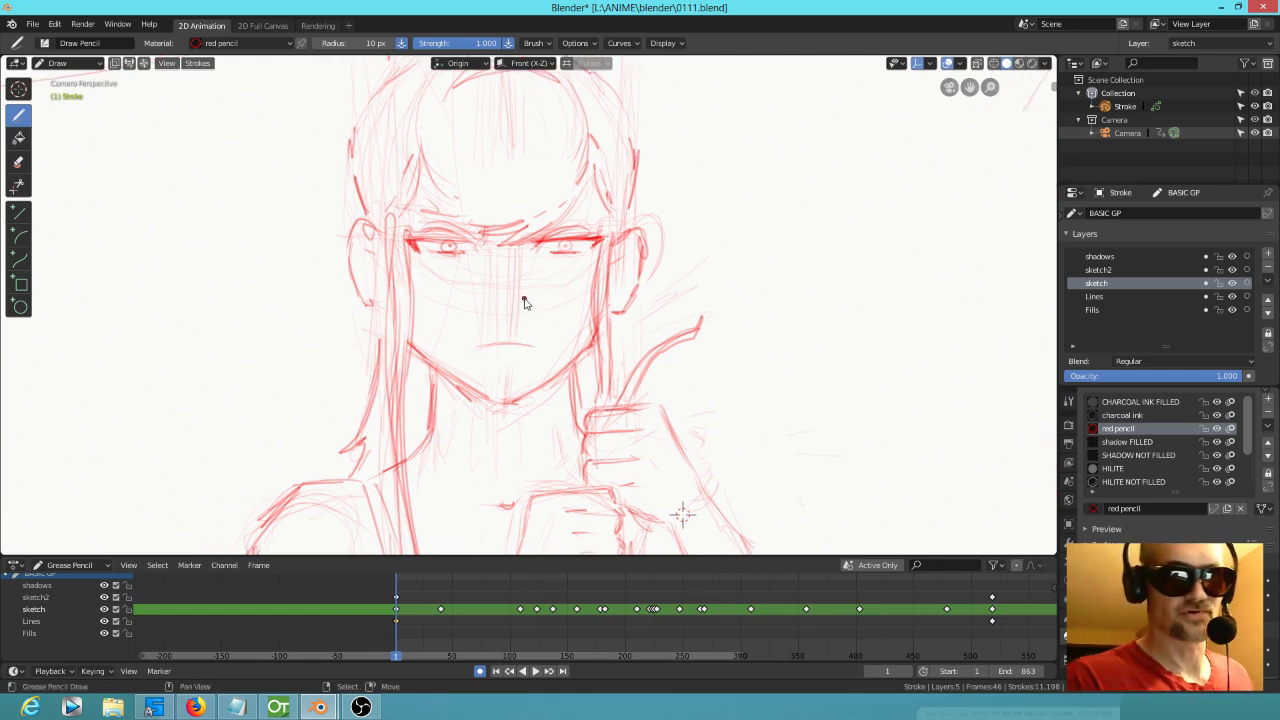
{"action": "mouse_move", "coordinate": [441, 285]}
{"action": "left_mouse_down", "text": "ctrl"}
{"action": "mouse_move", "coordinate": [494, 311]}
{"action": "mouse_move", "coordinate": [543, 300]}
{"action": "left_mouse_up", "text": "ctrl"}
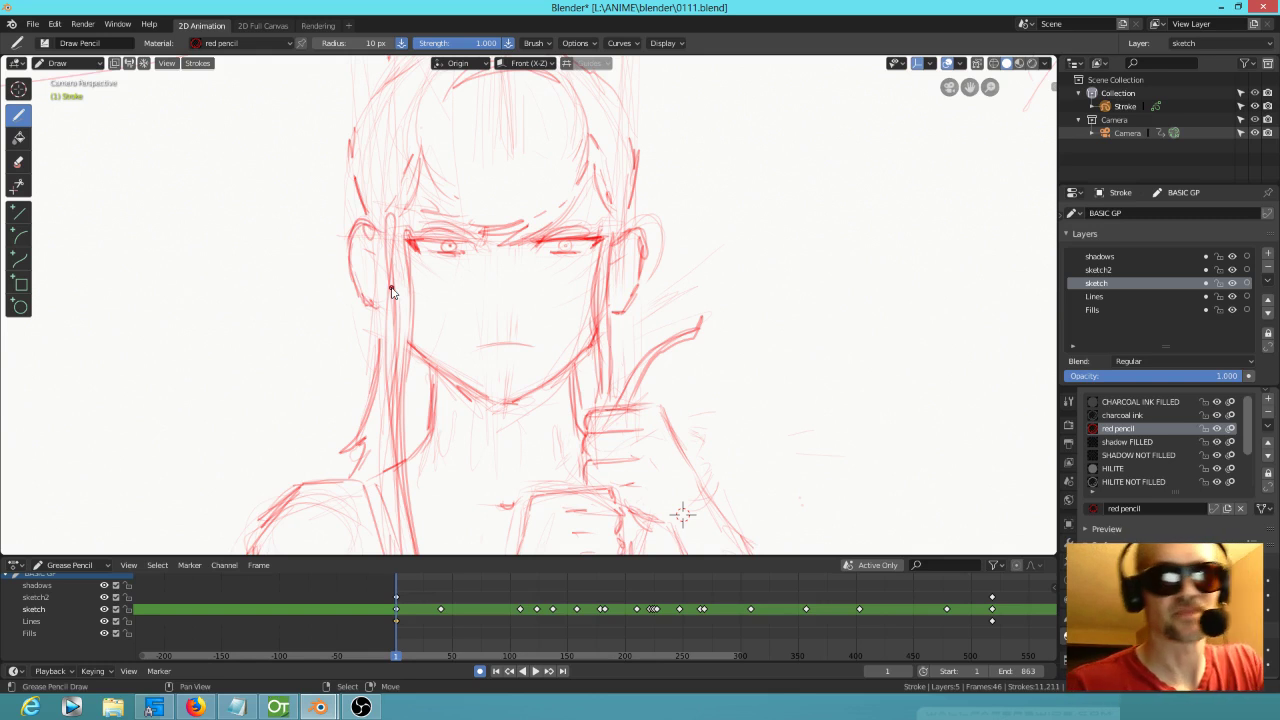
Step: Strengthen the sweeping front hair outline and its pointed tips on the large close-up face, down to the brow
{"action": "mouse_move", "coordinate": [890, 382]}
{"action": "middle_mouse_down"}
{"action": "mouse_move", "coordinate": [580, 423]}
{"action": "mouse_move", "coordinate": [611, 340]}
{"action": "middle_mouse_up"}
{"action": "scroll", "coordinate": [820, 335], "scroll_direction": "up", "scroll_amount": 2}
{"action": "scroll", "coordinate": [822, 328], "scroll_direction": "down", "scroll_amount": 4}
{"action": "scroll", "coordinate": [837, 291], "scroll_direction": "down", "scroll_amount": 3}
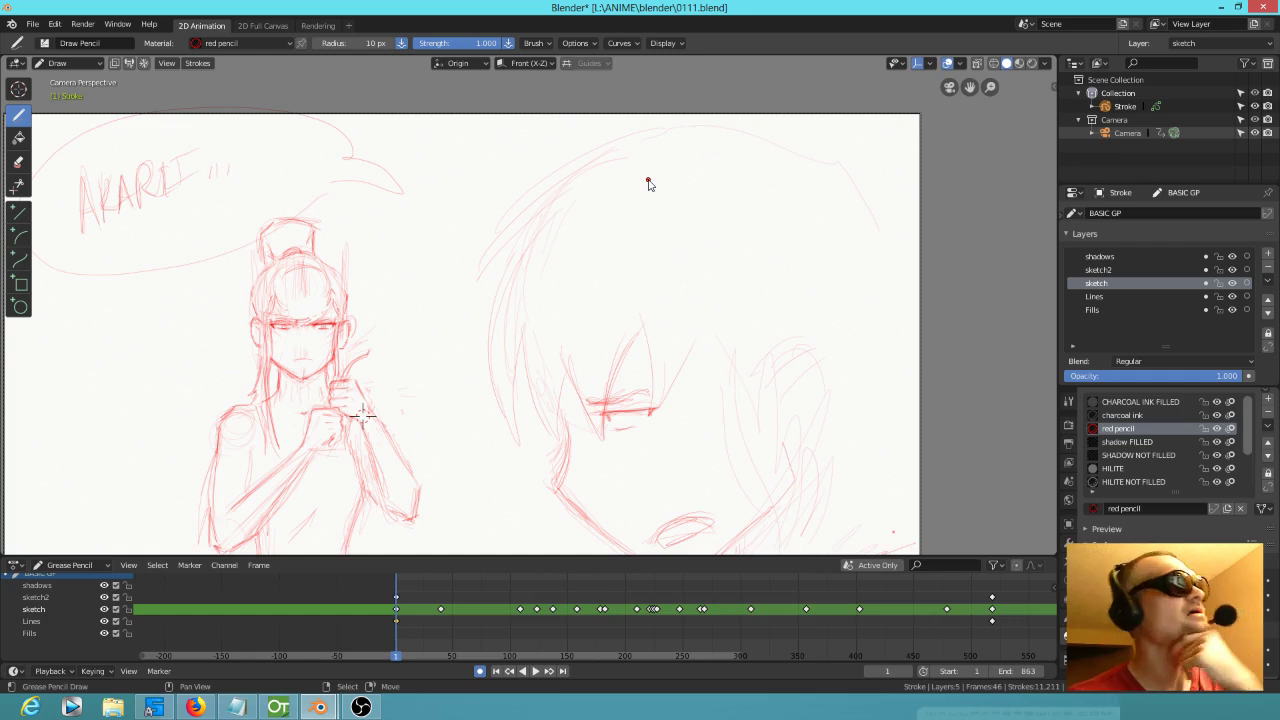
{"action": "left_click_drag", "start_coordinate": [514, 211], "coordinate": [624, 145]}
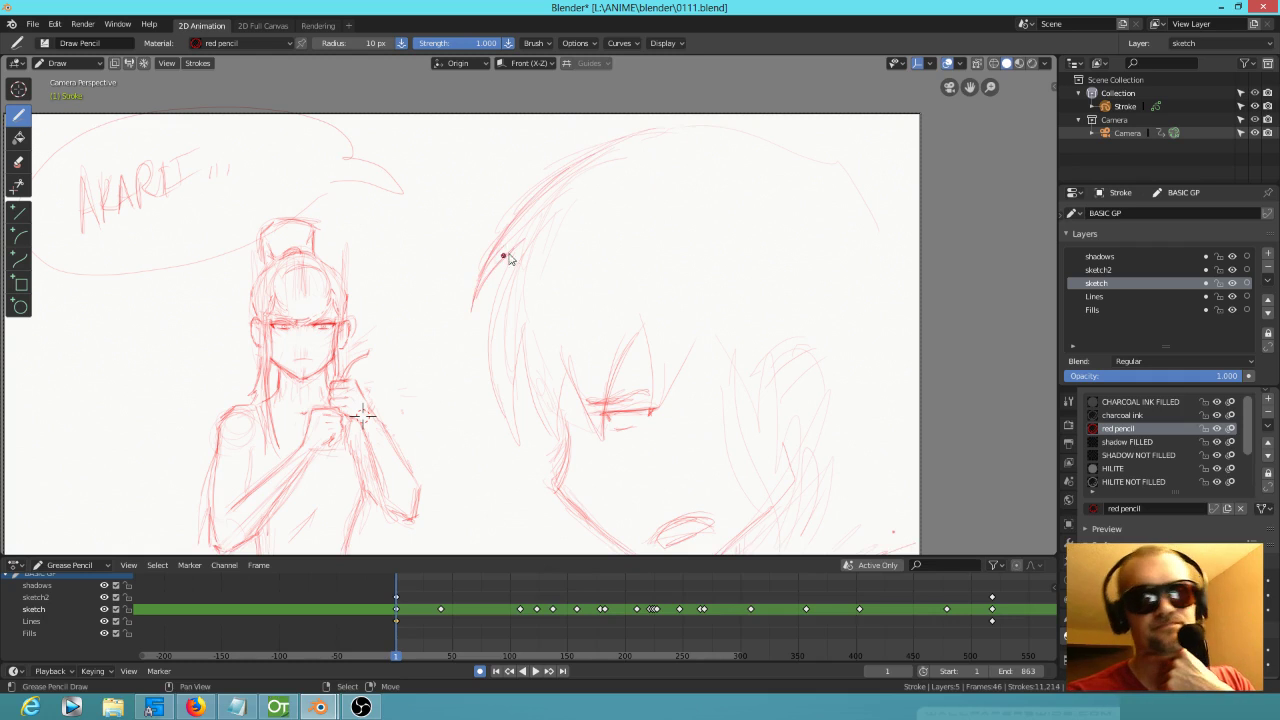
{"action": "left_click_drag", "start_coordinate": [500, 336], "coordinate": [512, 438]}
{"action": "mouse_move", "coordinate": [520, 374]}
{"action": "left_mouse_down"}
{"action": "mouse_move", "coordinate": [547, 449]}
{"action": "mouse_move", "coordinate": [563, 382]}
{"action": "left_mouse_up"}
{"action": "mouse_move", "coordinate": [557, 445]}
{"action": "left_mouse_down"}
{"action": "mouse_move", "coordinate": [567, 385]}
{"action": "mouse_move", "coordinate": [569, 436]}
{"action": "left_mouse_up"}
Step: Add fringe strokes above the eye and a side strand in front of the ear on the close-up face
{"action": "middle_click_drag", "start_coordinate": [572, 422], "coordinate": [468, 403], "text": "shift"}
{"action": "left_click_drag", "start_coordinate": [546, 318], "coordinate": [548, 384]}
{"action": "mouse_move", "coordinate": [604, 286]}
{"action": "left_mouse_down"}
{"action": "mouse_move", "coordinate": [588, 366]}
{"action": "mouse_move", "coordinate": [592, 400]}
{"action": "mouse_move", "coordinate": [610, 404]}
{"action": "left_mouse_up"}
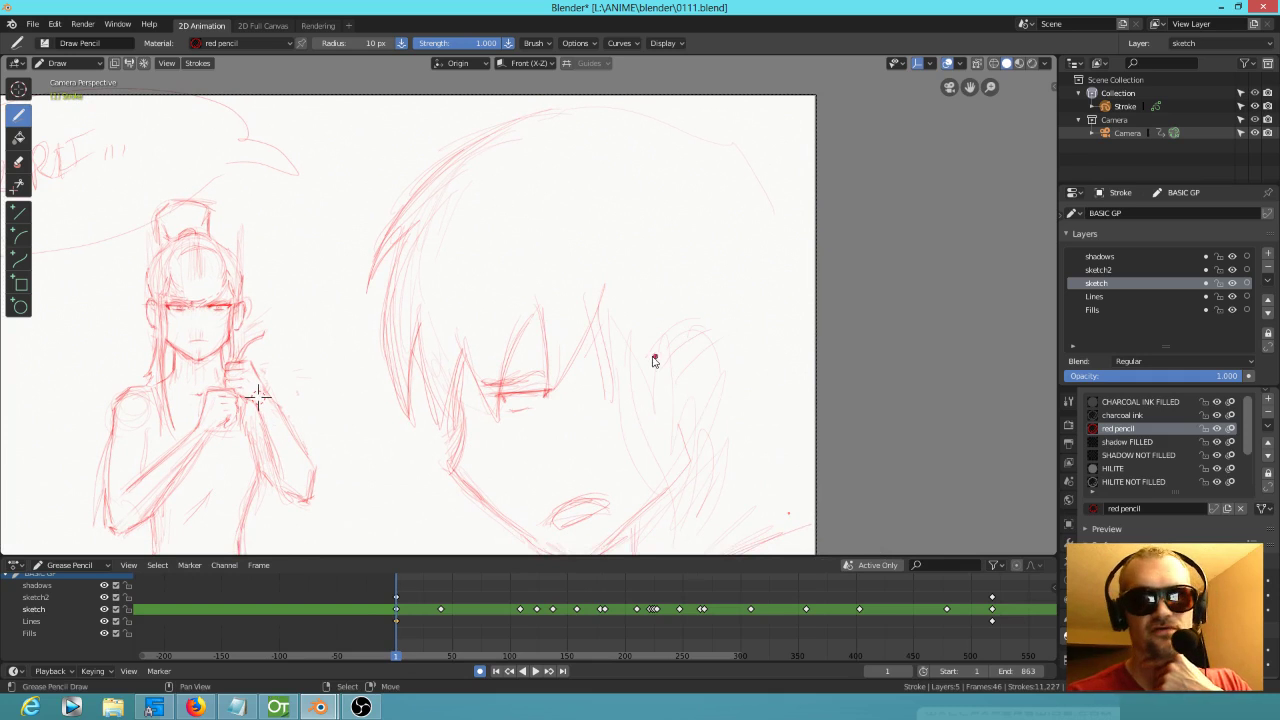
Step: Draw the close-up face's ear with a firm outer rim, lobe and curved inner fold
{"action": "left_click_drag", "start_coordinate": [643, 360], "coordinate": [686, 322]}
{"action": "left_click_drag", "start_coordinate": [676, 322], "coordinate": [702, 391]}
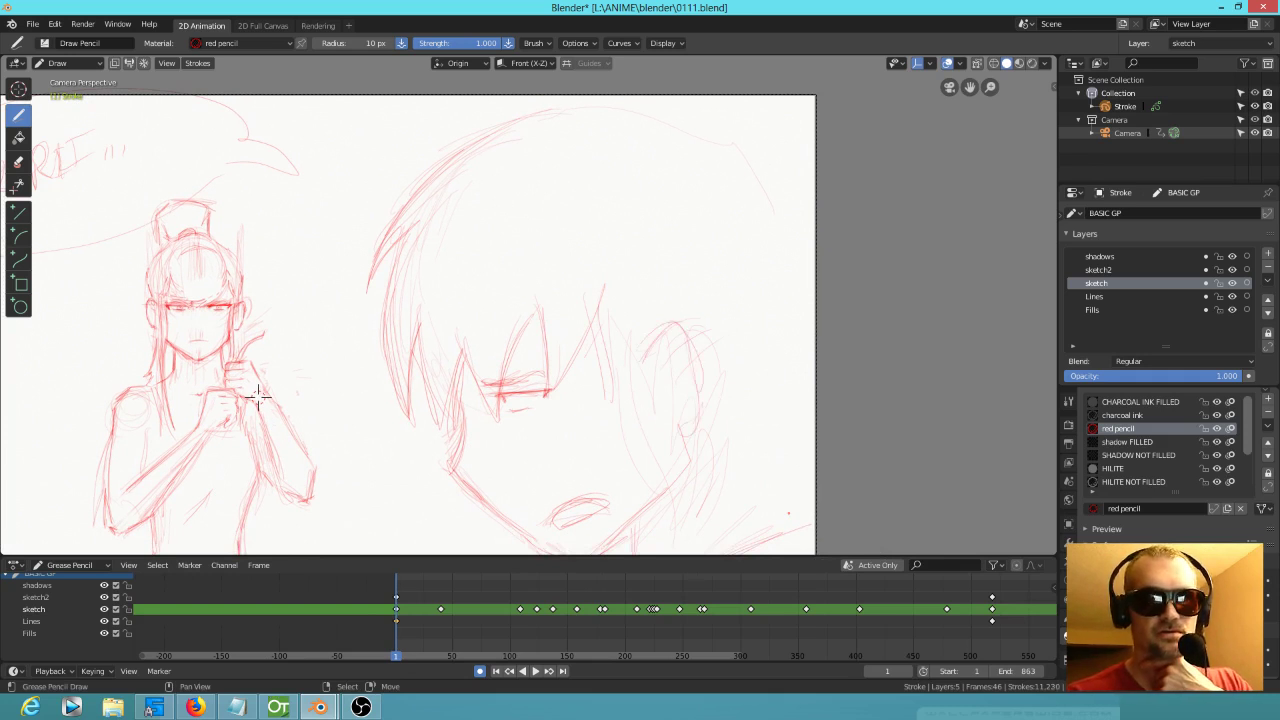
{"action": "mouse_move", "coordinate": [664, 342]}
{"action": "left_mouse_down"}
{"action": "mouse_move", "coordinate": [681, 340]}
{"action": "mouse_move", "coordinate": [681, 309]}
{"action": "left_mouse_up"}
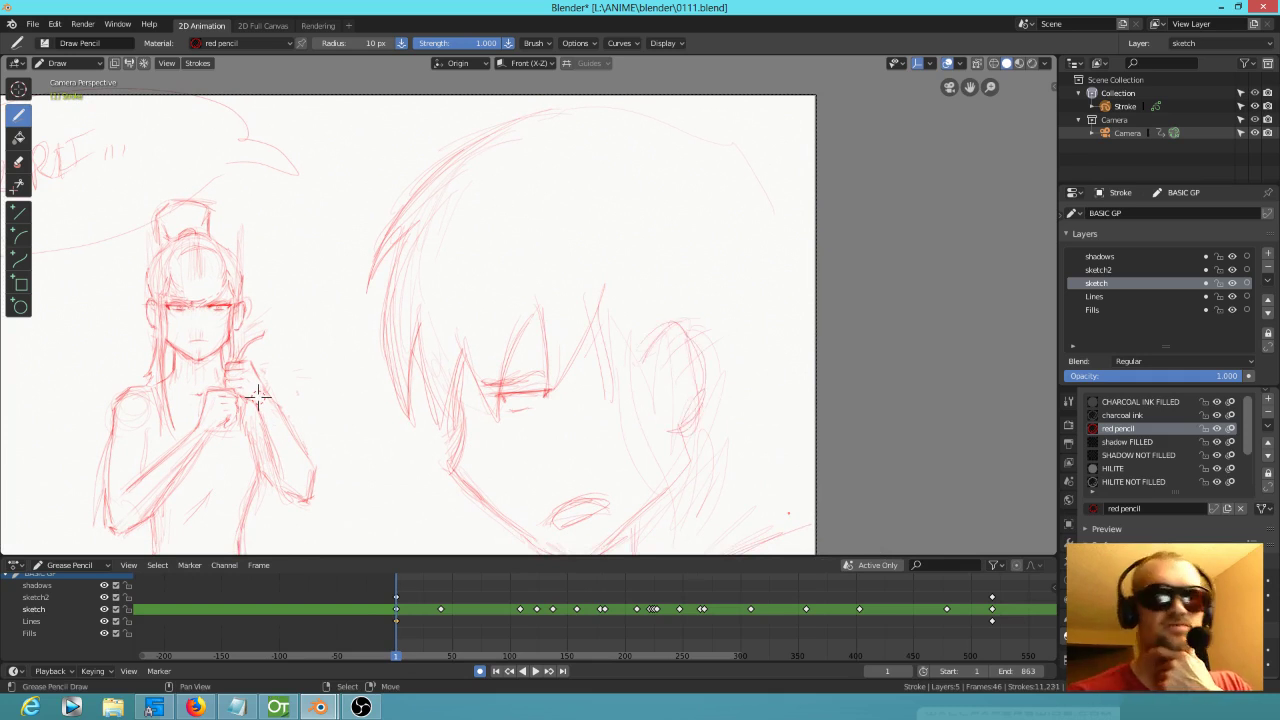
{"action": "left_click_drag", "start_coordinate": [682, 326], "coordinate": [663, 366]}
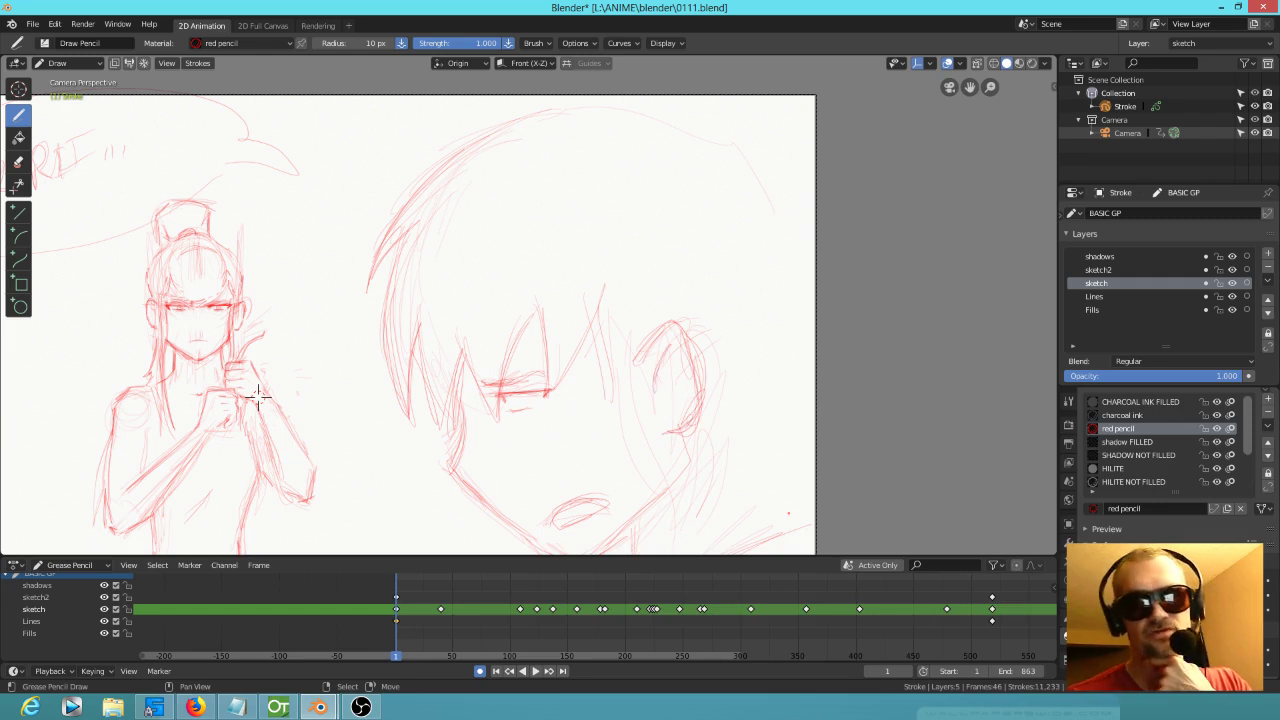
Step: Strengthen the jawline, chin and front neck line below the open mouth of the close-up face
{"action": "middle_click_drag", "start_coordinate": [261, 393], "coordinate": [252, 265], "text": "shift"}
{"action": "left_click_drag", "start_coordinate": [629, 393], "coordinate": [626, 437]}
{"action": "left_click_drag", "start_coordinate": [630, 388], "coordinate": [582, 427]}
{"action": "left_click_drag", "start_coordinate": [480, 372], "coordinate": [562, 434]}
{"action": "left_click_drag", "start_coordinate": [617, 387], "coordinate": [582, 424]}
{"action": "mouse_move", "coordinate": [672, 314]}
{"action": "left_mouse_down"}
{"action": "mouse_move", "coordinate": [670, 354]}
{"action": "mouse_move", "coordinate": [660, 342]}
{"action": "mouse_move", "coordinate": [706, 331]}
{"action": "mouse_move", "coordinate": [666, 346]}
{"action": "mouse_move", "coordinate": [676, 350]}
{"action": "left_mouse_up"}
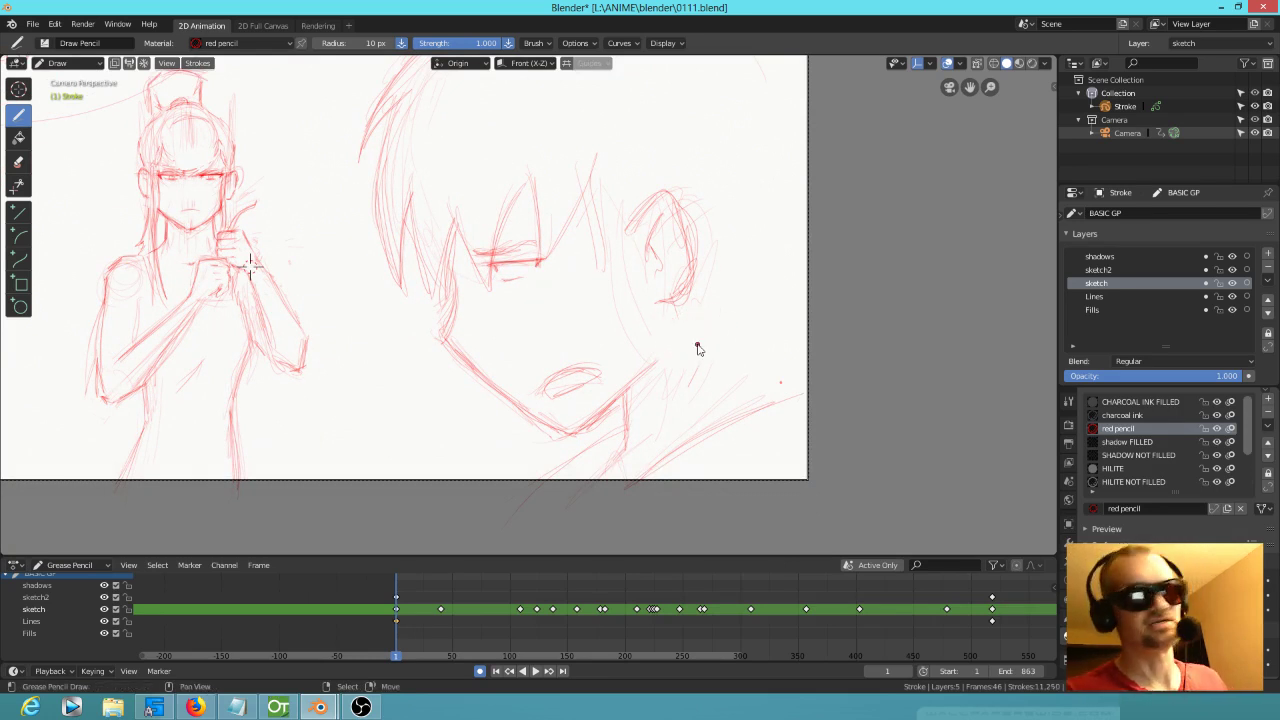
Step: Sketch the back-of-head hair contour, the sideburn and short nape strokes around the ear, erasing stray lines beside it
{"action": "middle_click_drag", "start_coordinate": [701, 366], "coordinate": [634, 429]}
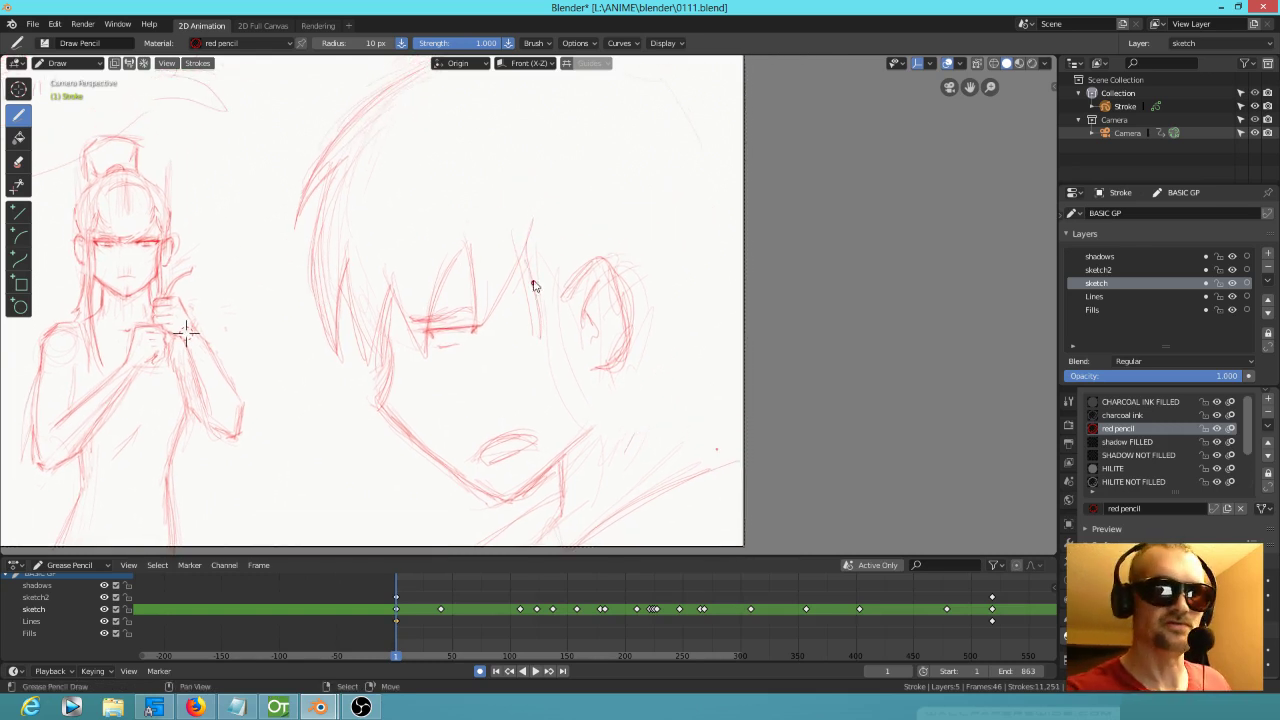
{"action": "middle_click_drag", "start_coordinate": [185, 330], "coordinate": [147, 410]}
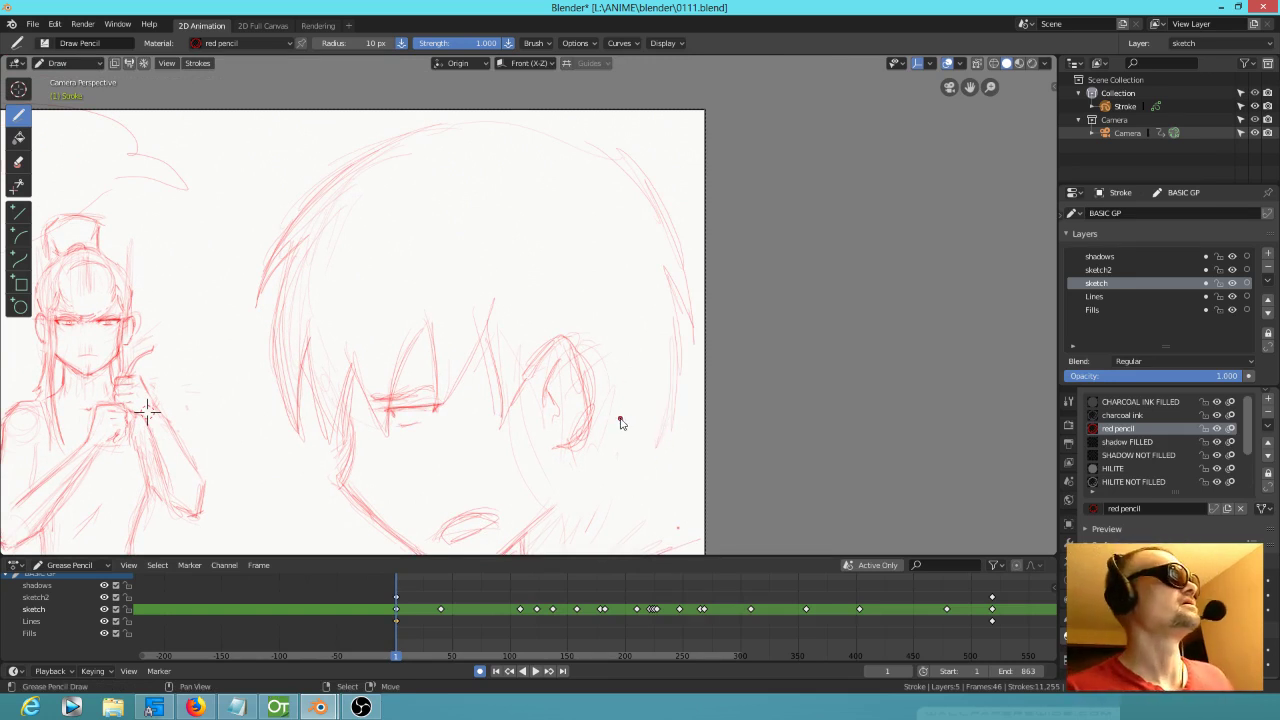
{"action": "middle_click_drag", "start_coordinate": [675, 376], "coordinate": [692, 320], "text": "shift"}
{"action": "mouse_move", "coordinate": [597, 284]}
{"action": "left_mouse_down", "text": "ctrl"}
{"action": "mouse_move", "coordinate": [572, 286]}
{"action": "mouse_move", "coordinate": [605, 325]}
{"action": "mouse_move", "coordinate": [590, 391]}
{"action": "left_mouse_up", "text": "ctrl"}
{"action": "mouse_move", "coordinate": [572, 293]}
{"action": "left_mouse_down"}
{"action": "mouse_move", "coordinate": [543, 329]}
{"action": "mouse_move", "coordinate": [576, 360]}
{"action": "left_mouse_up"}
{"action": "mouse_move", "coordinate": [699, 290]}
{"action": "left_mouse_down"}
{"action": "mouse_move", "coordinate": [700, 368]}
{"action": "mouse_move", "coordinate": [681, 401]}
{"action": "mouse_move", "coordinate": [613, 406]}
{"action": "left_mouse_up"}
{"action": "mouse_move", "coordinate": [674, 387]}
{"action": "left_mouse_down"}
{"action": "mouse_move", "coordinate": [638, 408]}
{"action": "mouse_move", "coordinate": [683, 427]}
{"action": "left_mouse_up"}
Step: Bring the whole camera frame into view and advance to the sketch drawing at frame 40
{"action": "middle_click_drag", "start_coordinate": [695, 420], "coordinate": [823, 274], "text": "shift"}
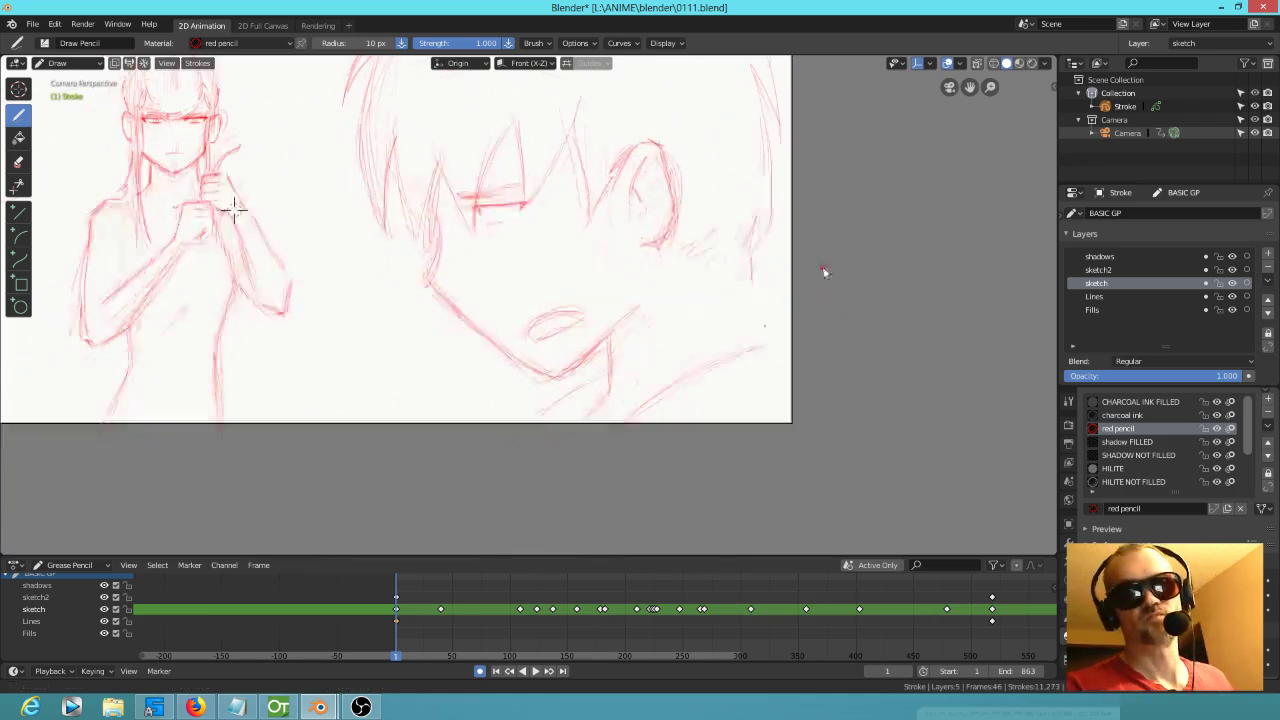
{"action": "scroll", "coordinate": [578, 338], "scroll_direction": "down", "scroll_amount": 3}
{"action": "middle_click_drag", "start_coordinate": [578, 338], "coordinate": [591, 378], "text": "shift"}
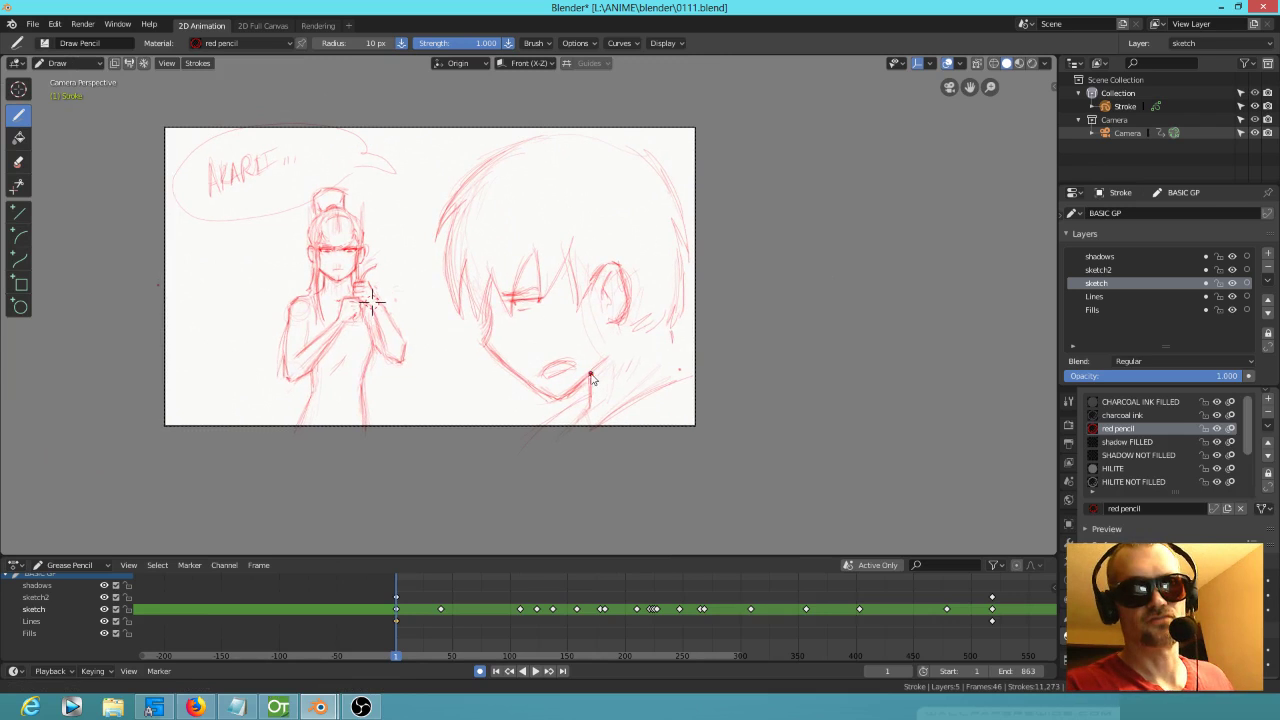
{"action": "key", "text": "Up"}
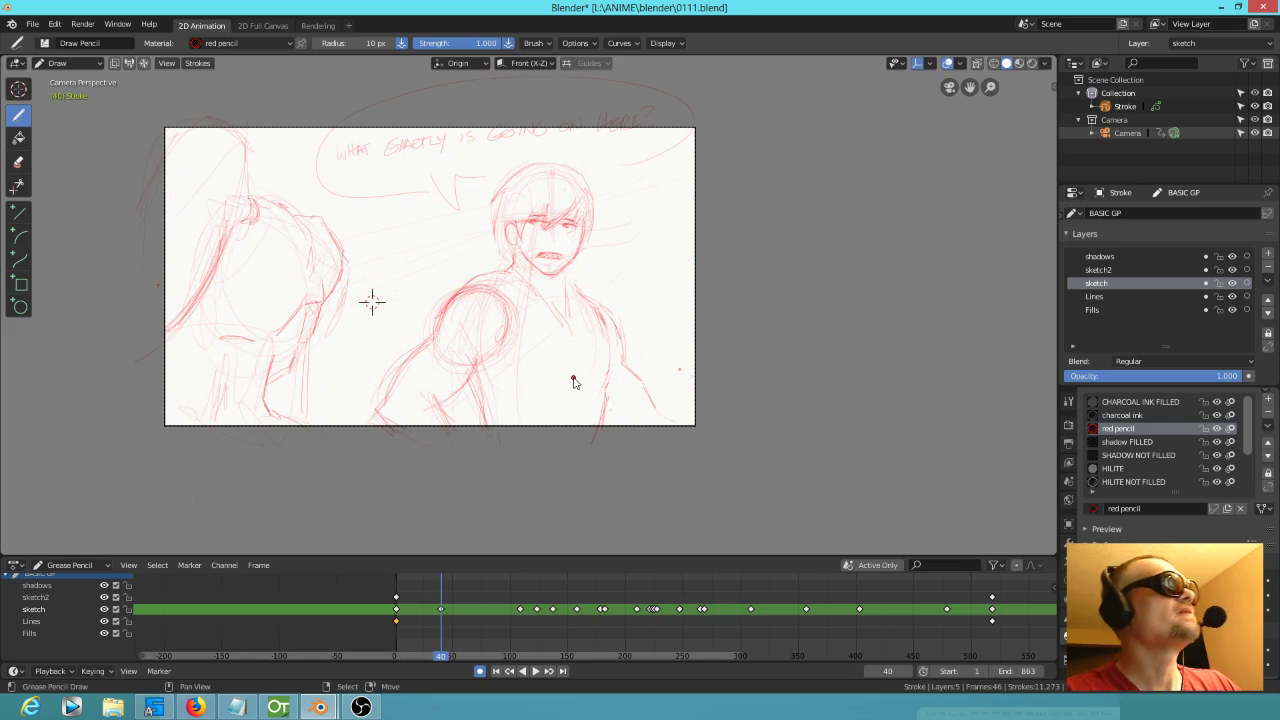
{"action": "key", "text": "Left"}
{"action": "key", "text": "Right"}
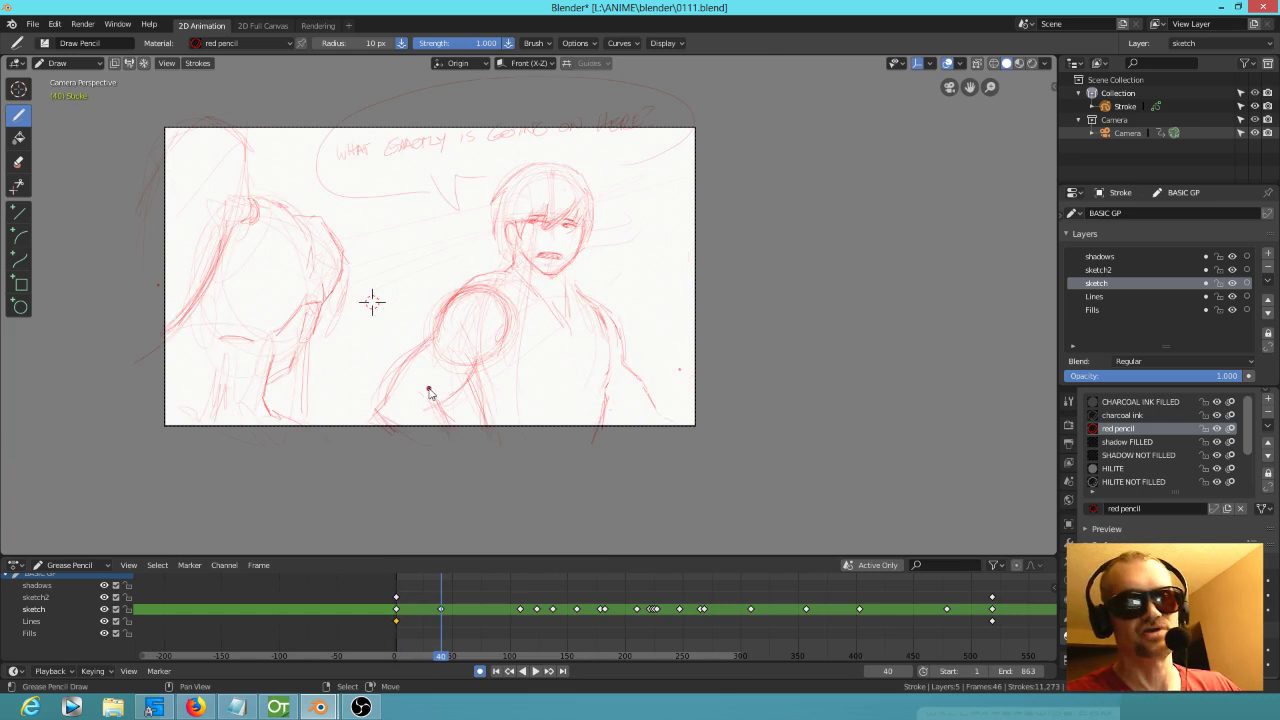
Step: Strengthen the outer contour of the man's bent arm from shoulder to elbow and the crease inside the elbow
{"action": "scroll", "coordinate": [428, 391], "scroll_direction": "up", "scroll_amount": 3}
{"action": "left_click_drag", "start_coordinate": [401, 327], "coordinate": [387, 372]}
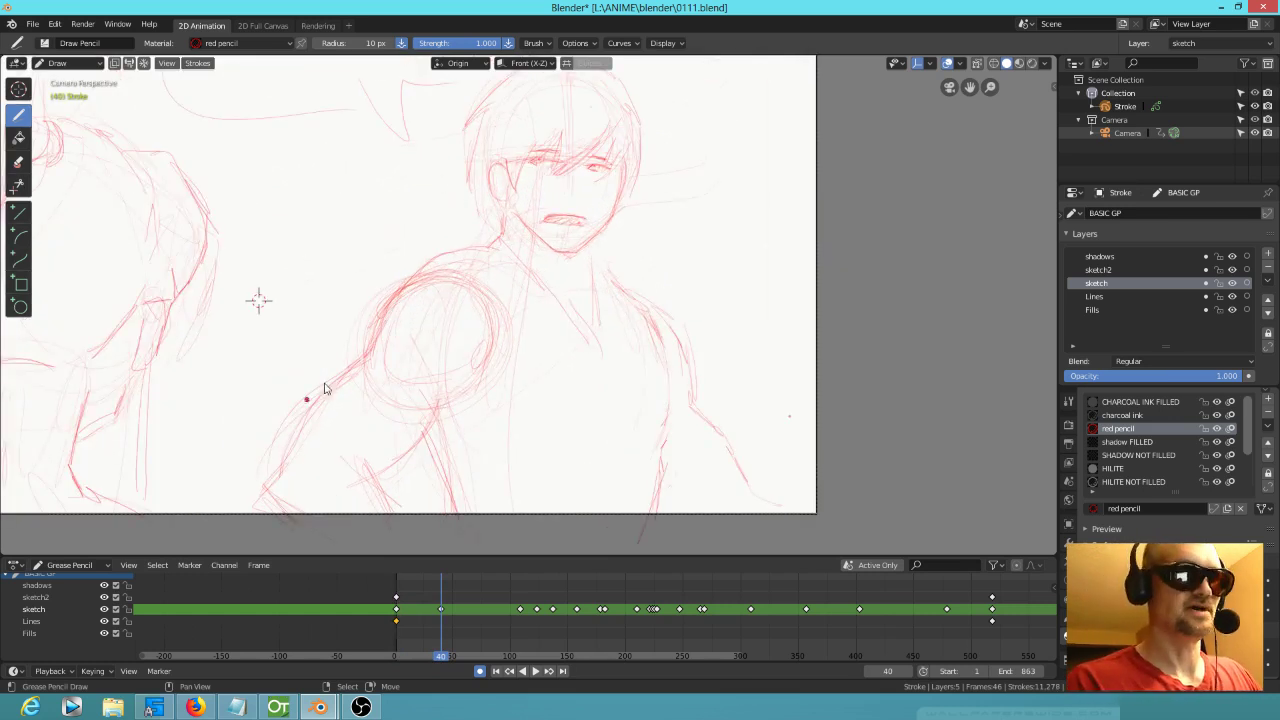
{"action": "left_click_drag", "start_coordinate": [326, 388], "coordinate": [266, 512]}
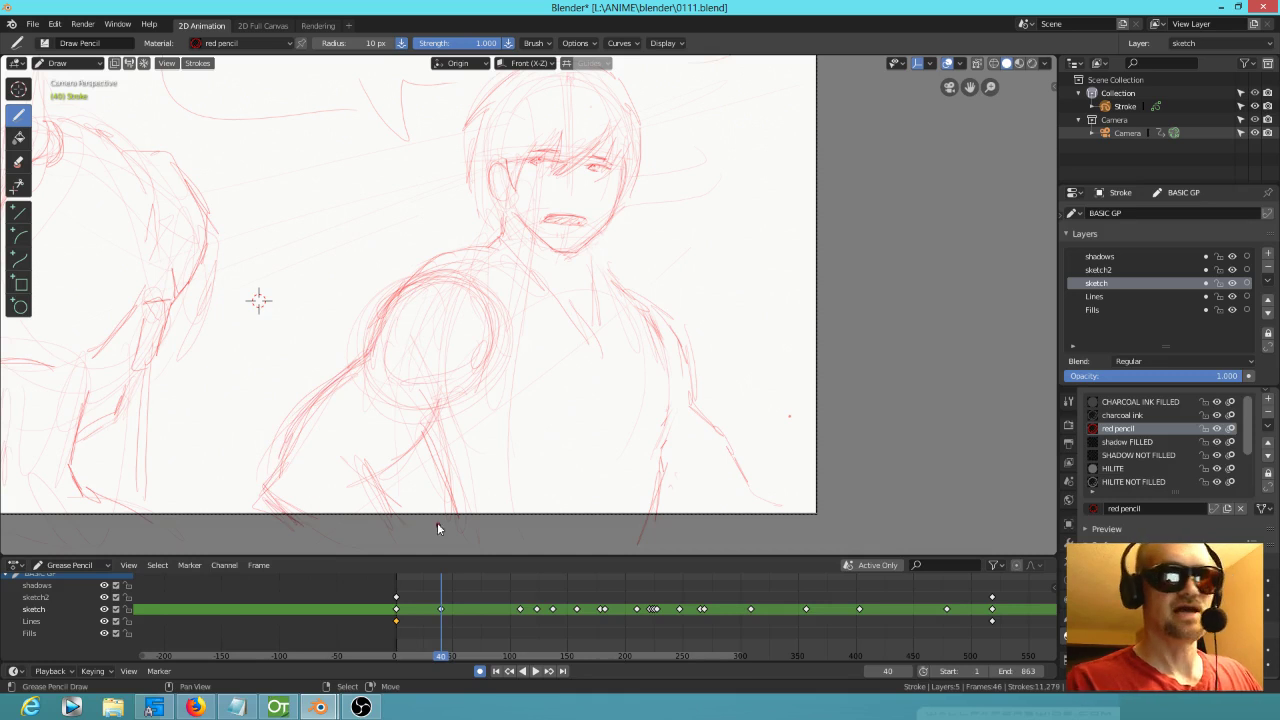
{"action": "left_click_drag", "start_coordinate": [388, 512], "coordinate": [372, 478]}
{"action": "left_click_drag", "start_coordinate": [382, 506], "coordinate": [375, 487]}
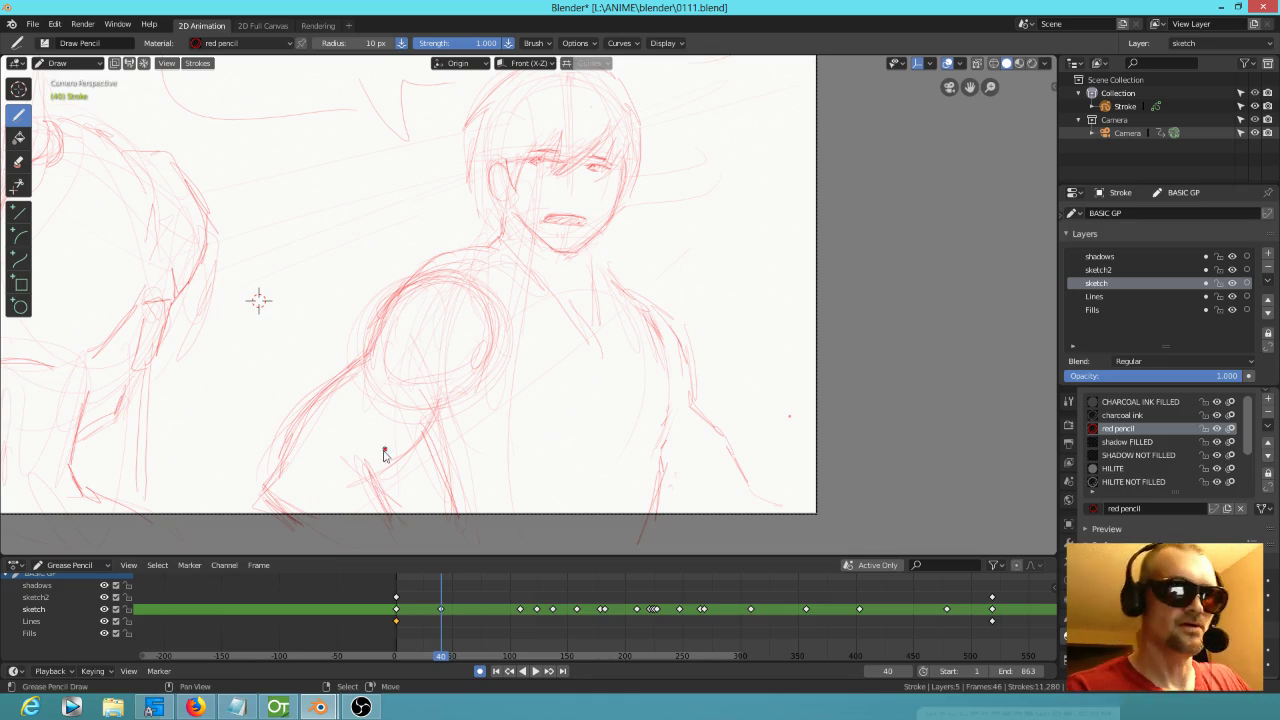
Step: Darken the inner edge of the man's bent arm and the rounded outline of the same shoulder
{"action": "left_click_drag", "start_coordinate": [372, 473], "coordinate": [490, 362]}
{"action": "mouse_move", "coordinate": [491, 309]}
{"action": "left_mouse_down"}
{"action": "mouse_move", "coordinate": [487, 370]}
{"action": "mouse_move", "coordinate": [451, 399]}
{"action": "left_mouse_up"}
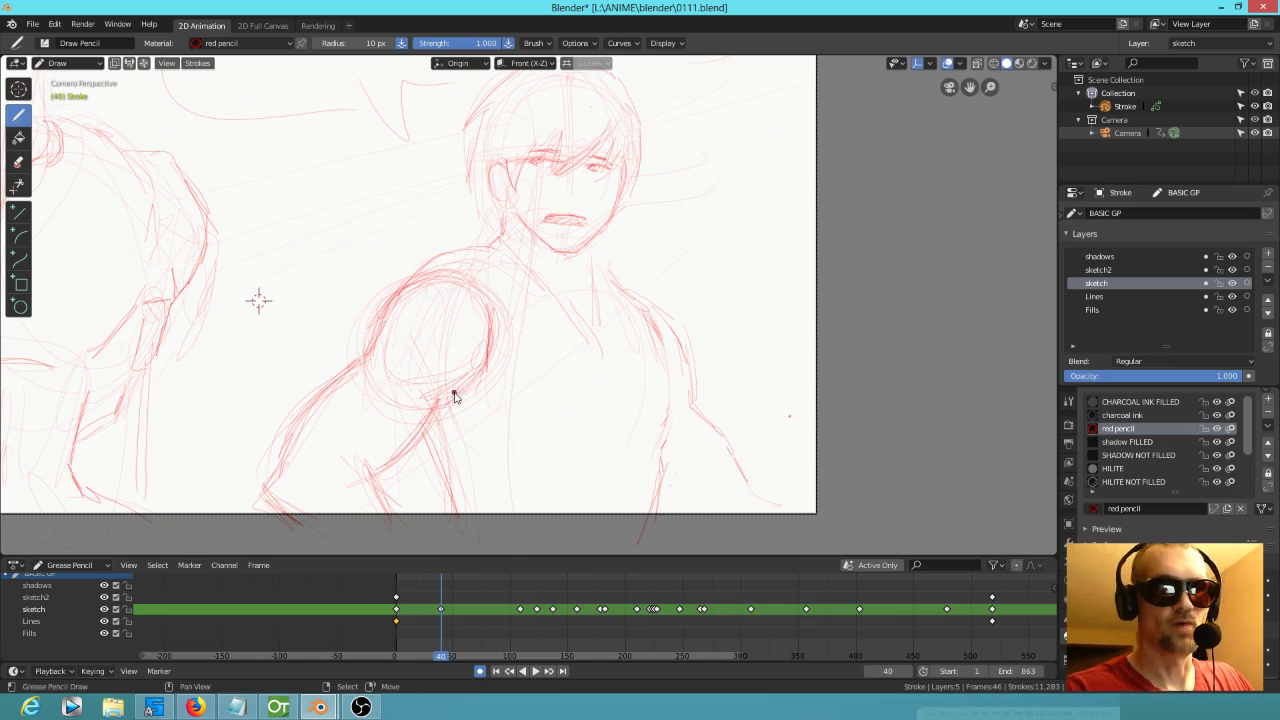
{"action": "left_click_drag", "start_coordinate": [444, 282], "coordinate": [476, 303]}
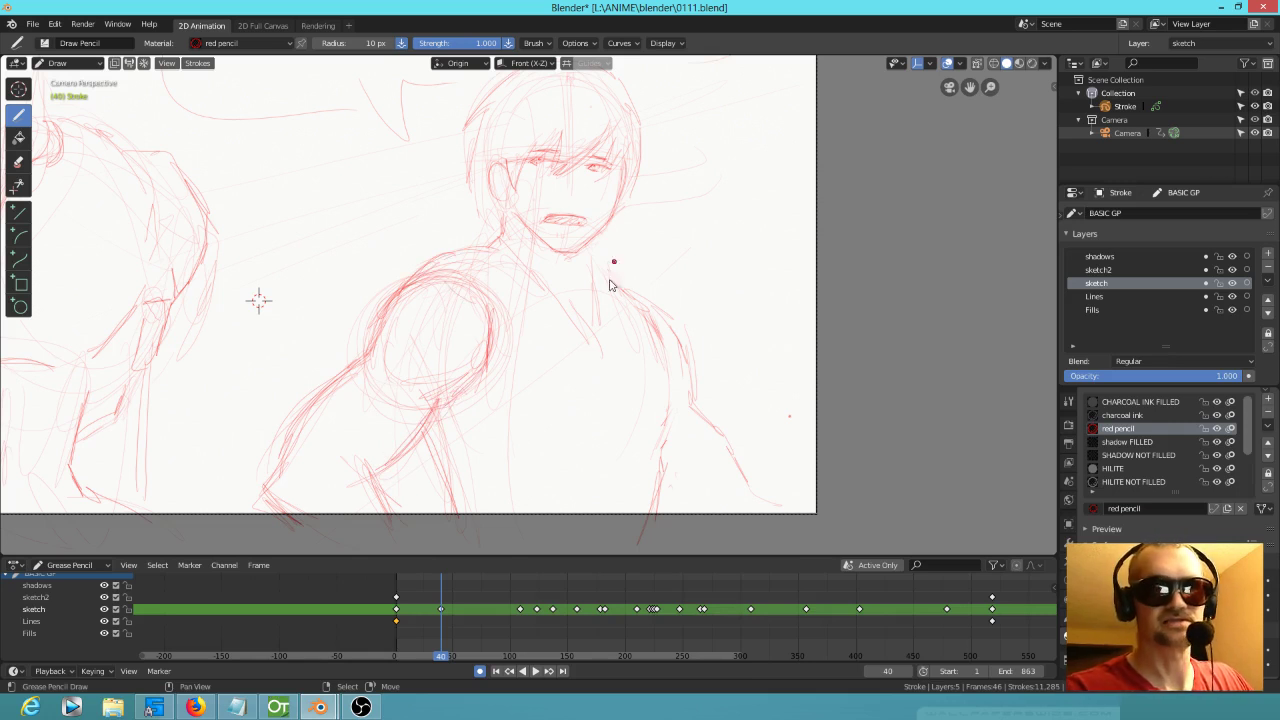
Step: Draw the V-shaped collar at the man's neck and reinforce the contour of his opposite upper arm
{"action": "mouse_move", "coordinate": [525, 259]}
{"action": "left_mouse_down"}
{"action": "mouse_move", "coordinate": [602, 324]}
{"action": "mouse_move", "coordinate": [532, 292]}
{"action": "mouse_move", "coordinate": [585, 362]}
{"action": "mouse_move", "coordinate": [616, 322]}
{"action": "left_mouse_up"}
{"action": "left_click_drag", "start_coordinate": [587, 251], "coordinate": [597, 319]}
{"action": "left_click_drag", "start_coordinate": [585, 247], "coordinate": [622, 306]}
{"action": "mouse_move", "coordinate": [684, 366]}
{"action": "left_mouse_down"}
{"action": "mouse_move", "coordinate": [688, 382]}
{"action": "mouse_move", "coordinate": [702, 356]}
{"action": "mouse_move", "coordinate": [694, 388]}
{"action": "left_mouse_up"}
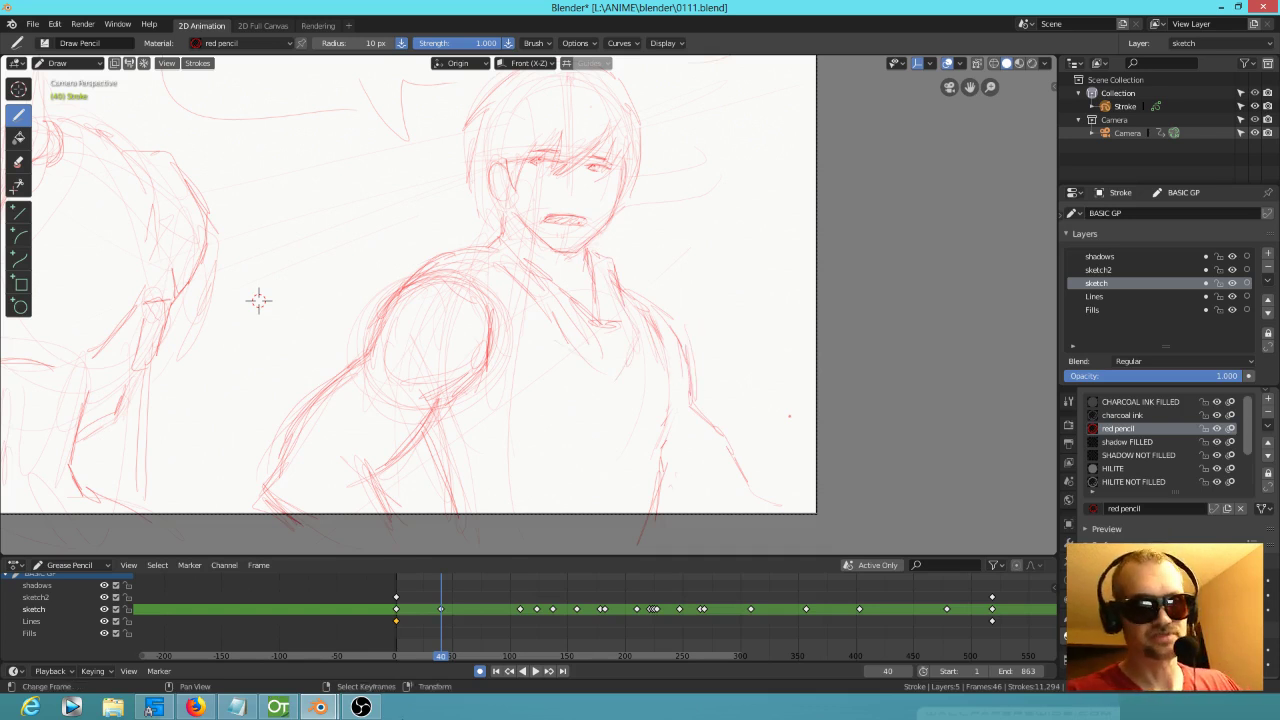
Step: Switch to the opening scene video edit, play the end of the 0111 clip, and return to the 0111.blend sketch
{"action": "mouse_move", "coordinate": [320, 706]}
{"action": "left_click", "coordinate": [368, 640]}
{"action": "scroll", "coordinate": [900, 590], "scroll_direction": "left", "scroll_amount": 5, "text": "ctrl"}
{"action": "left_click", "coordinate": [960, 570]}
{"action": "key", "text": "space"}
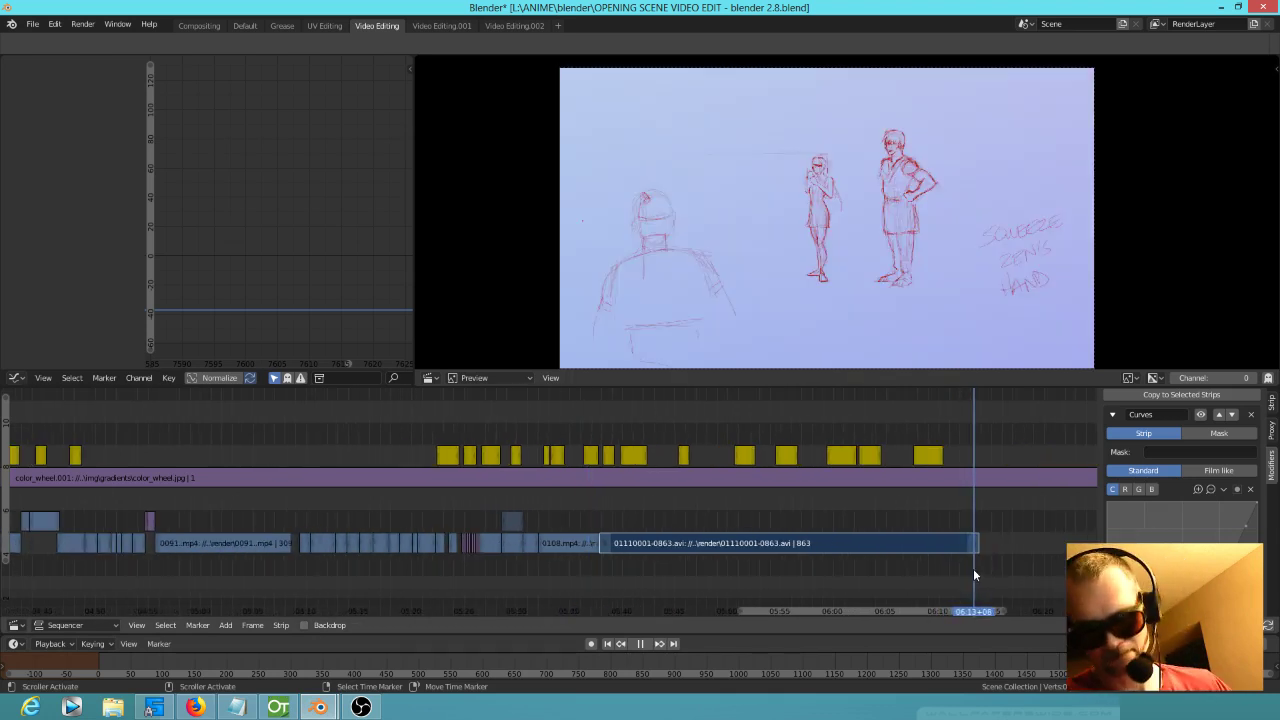
{"action": "key", "text": "Escape"}
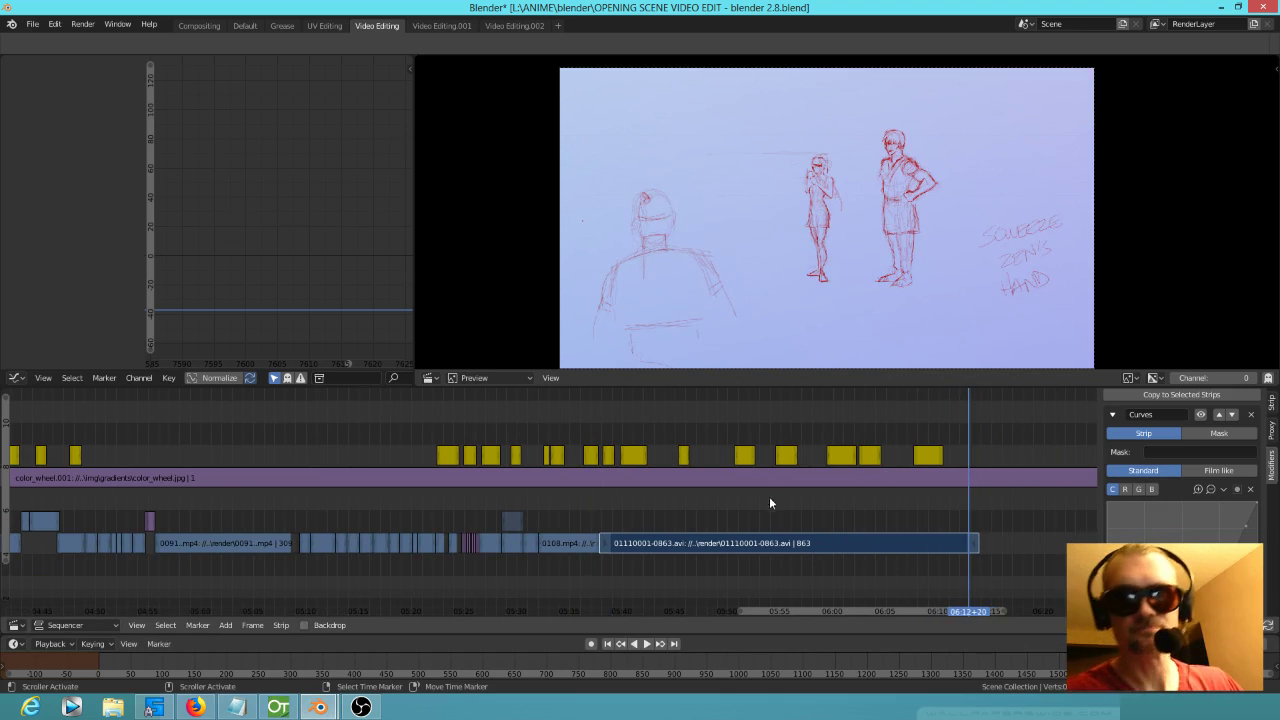
{"action": "mouse_move", "coordinate": [318, 708]}
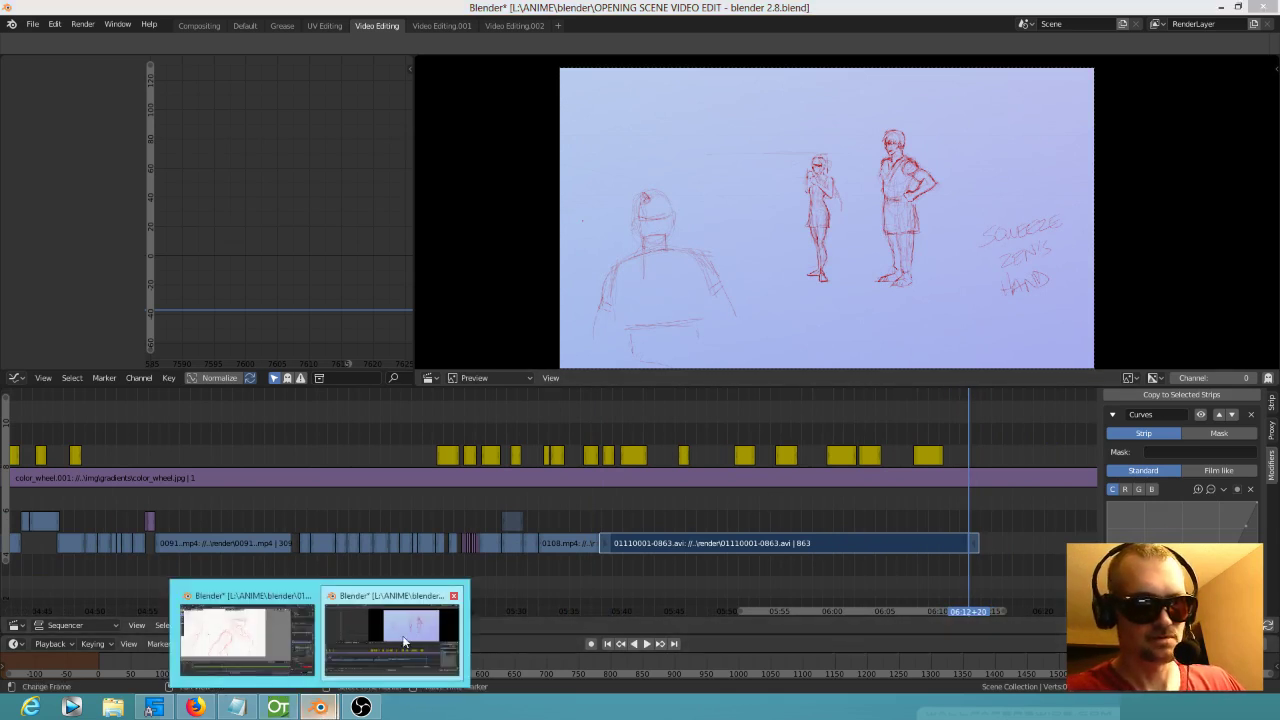
{"action": "left_click", "coordinate": [368, 625]}
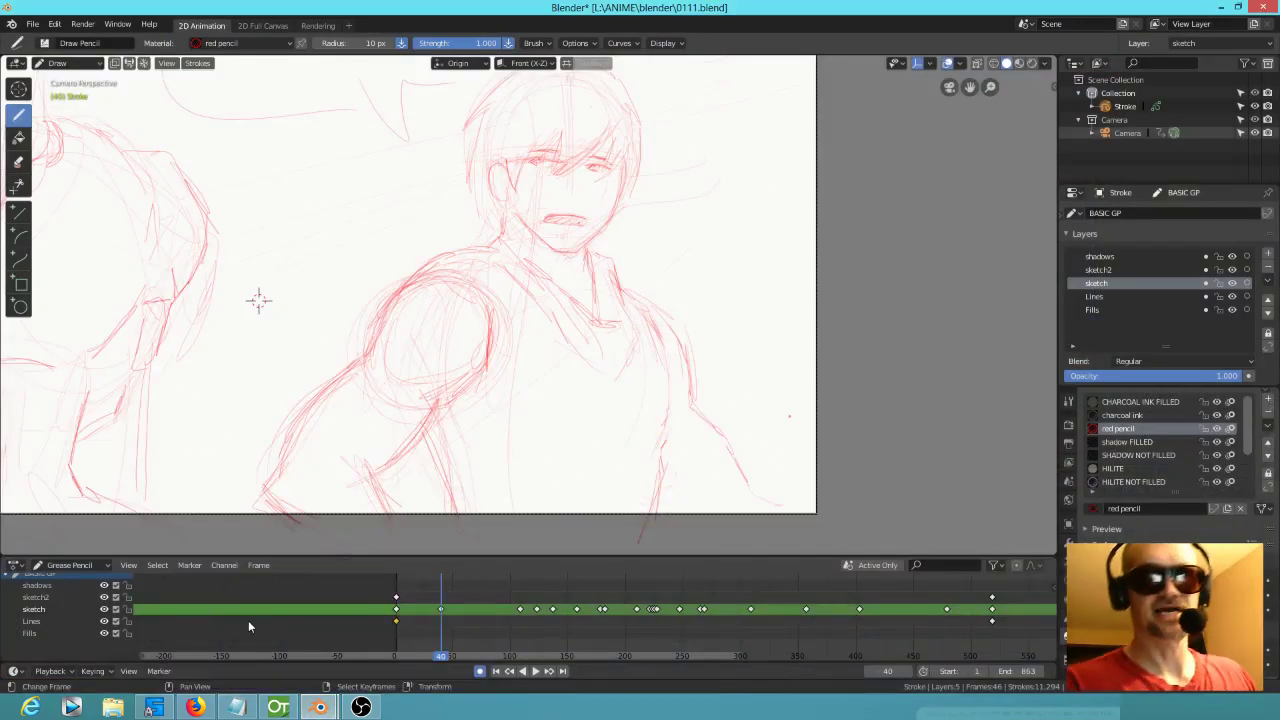
Step: Draw the near side of the man's torso below the armpit, with a chest fold and the contour running down behind his bent arm
{"action": "left_click_drag", "start_coordinate": [486, 404], "coordinate": [517, 441]}
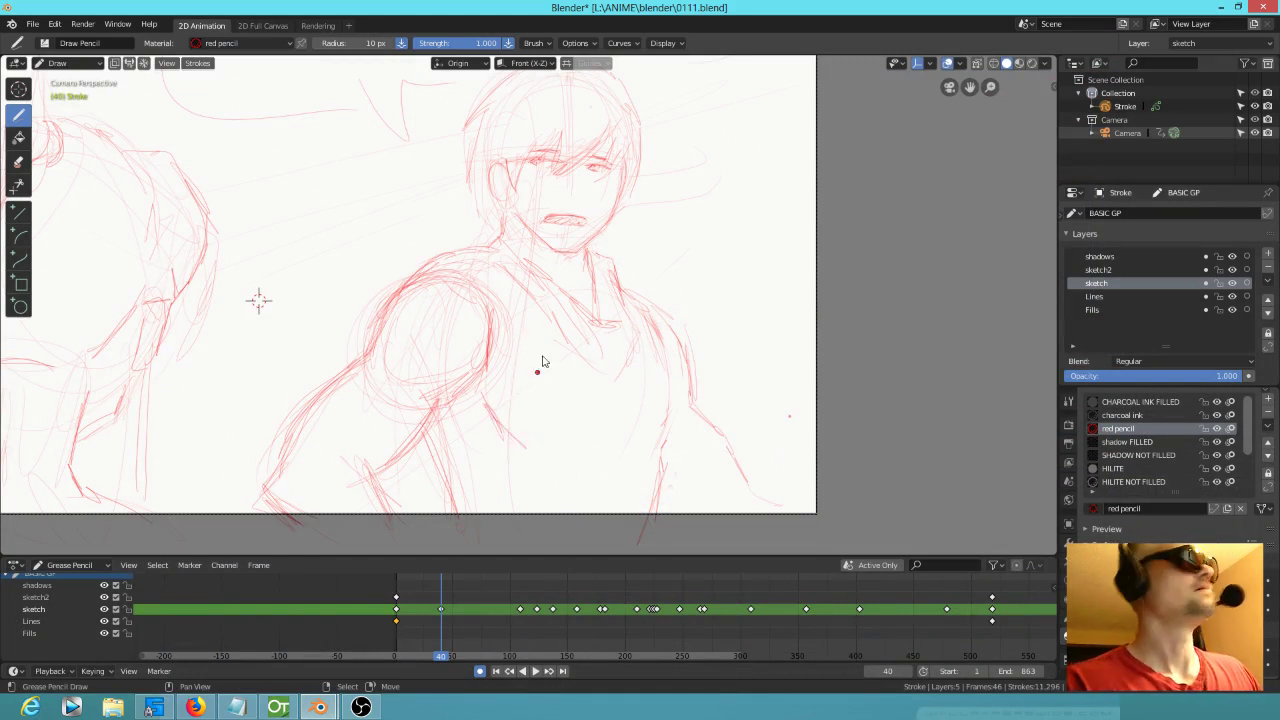
{"action": "left_click_drag", "start_coordinate": [492, 316], "coordinate": [504, 414]}
{"action": "mouse_move", "coordinate": [490, 362]}
{"action": "left_mouse_down"}
{"action": "mouse_move", "coordinate": [484, 420]}
{"action": "mouse_move", "coordinate": [458, 472]}
{"action": "left_mouse_up"}
{"action": "left_click_drag", "start_coordinate": [472, 456], "coordinate": [467, 492]}
{"action": "middle_click_drag", "start_coordinate": [672, 436], "coordinate": [700, 371], "text": "shift"}
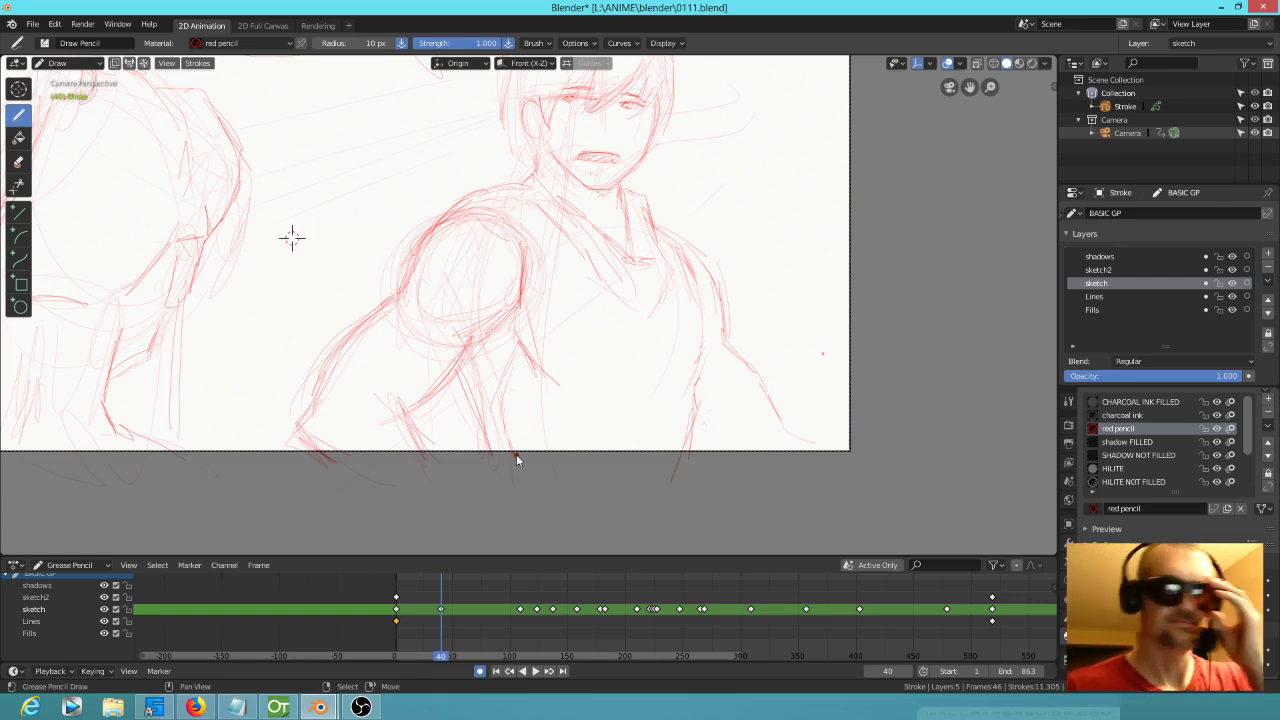
{"action": "left_click_drag", "start_coordinate": [512, 312], "coordinate": [481, 331]}
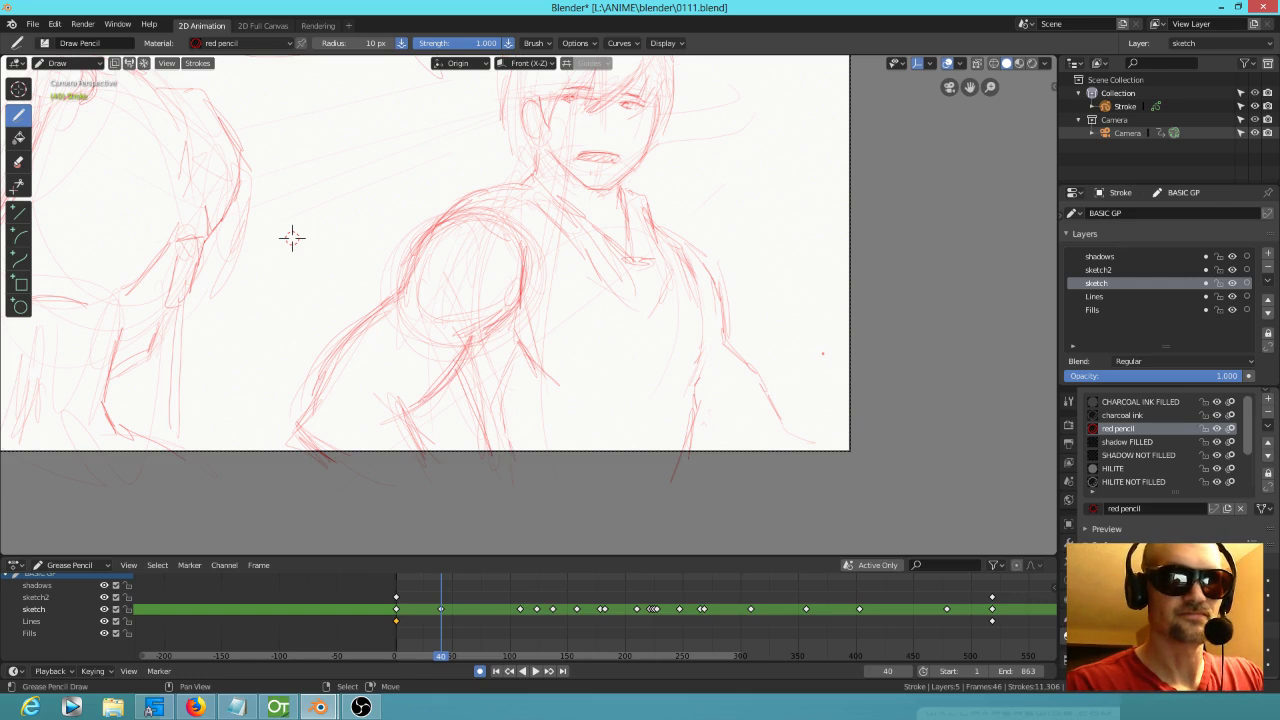
Step: Darken the outer contour of the man's bent arm toward the elbow and add short crease strokes inside the forearm
{"action": "left_click_drag", "start_coordinate": [384, 299], "coordinate": [324, 381]}
{"action": "left_click_drag", "start_coordinate": [315, 429], "coordinate": [301, 451]}
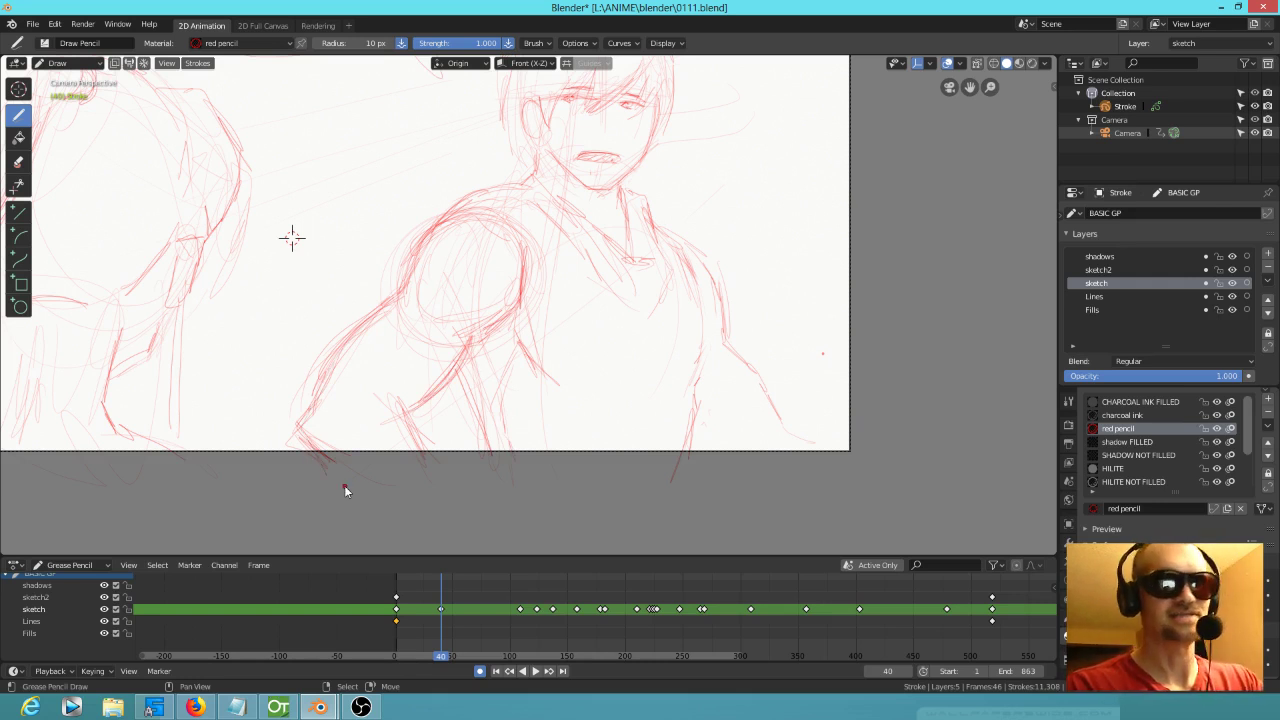
{"action": "mouse_move", "coordinate": [343, 405]}
{"action": "left_mouse_down"}
{"action": "mouse_move", "coordinate": [335, 430]}
{"action": "mouse_move", "coordinate": [371, 442]}
{"action": "mouse_move", "coordinate": [338, 416]}
{"action": "mouse_move", "coordinate": [334, 430]}
{"action": "left_mouse_up"}
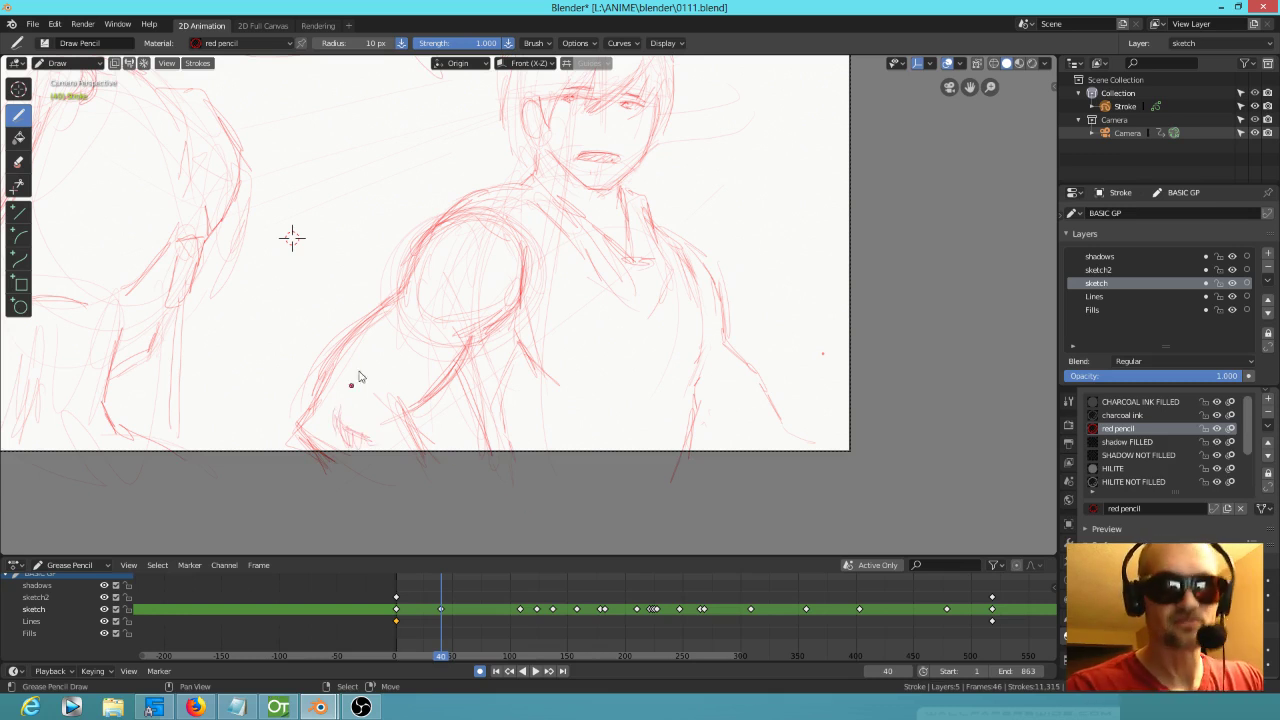
{"action": "left_click_drag", "start_coordinate": [357, 327], "coordinate": [383, 305]}
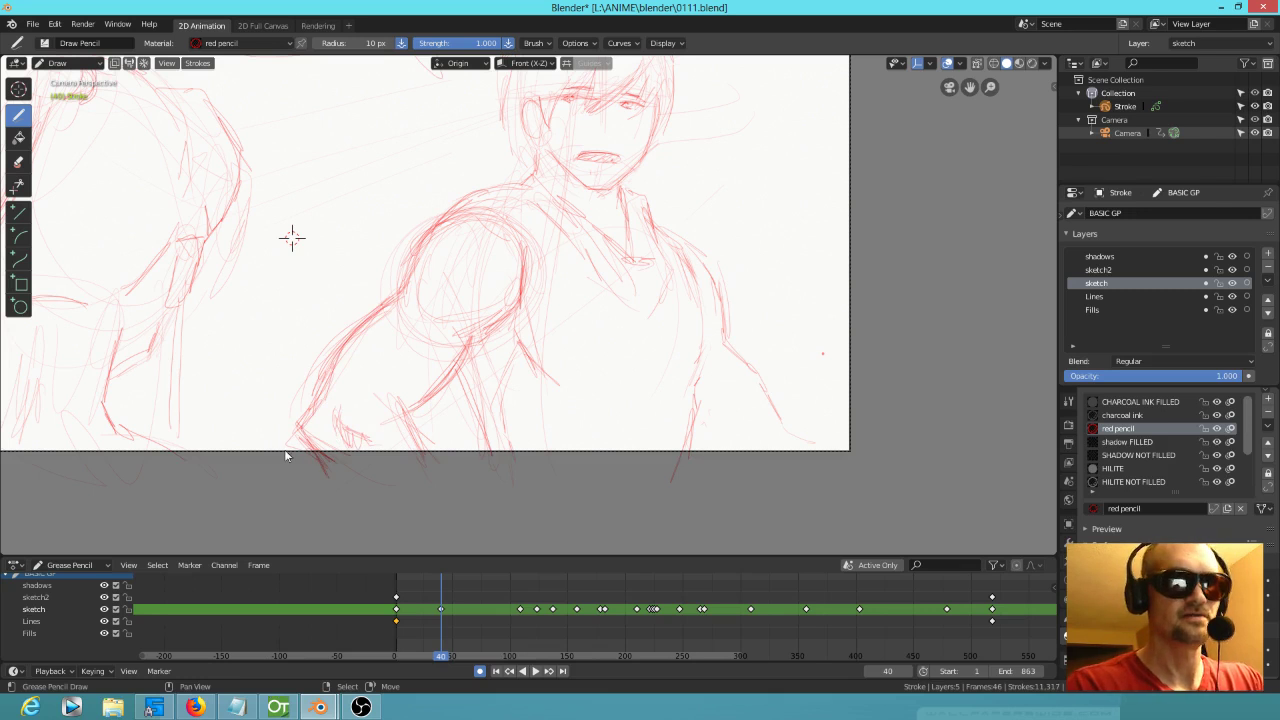
Step: Reinforce the far edge of the man's collar and the far side of his torso down to the waist
{"action": "middle_click_drag", "start_coordinate": [688, 266], "coordinate": [630, 322]}
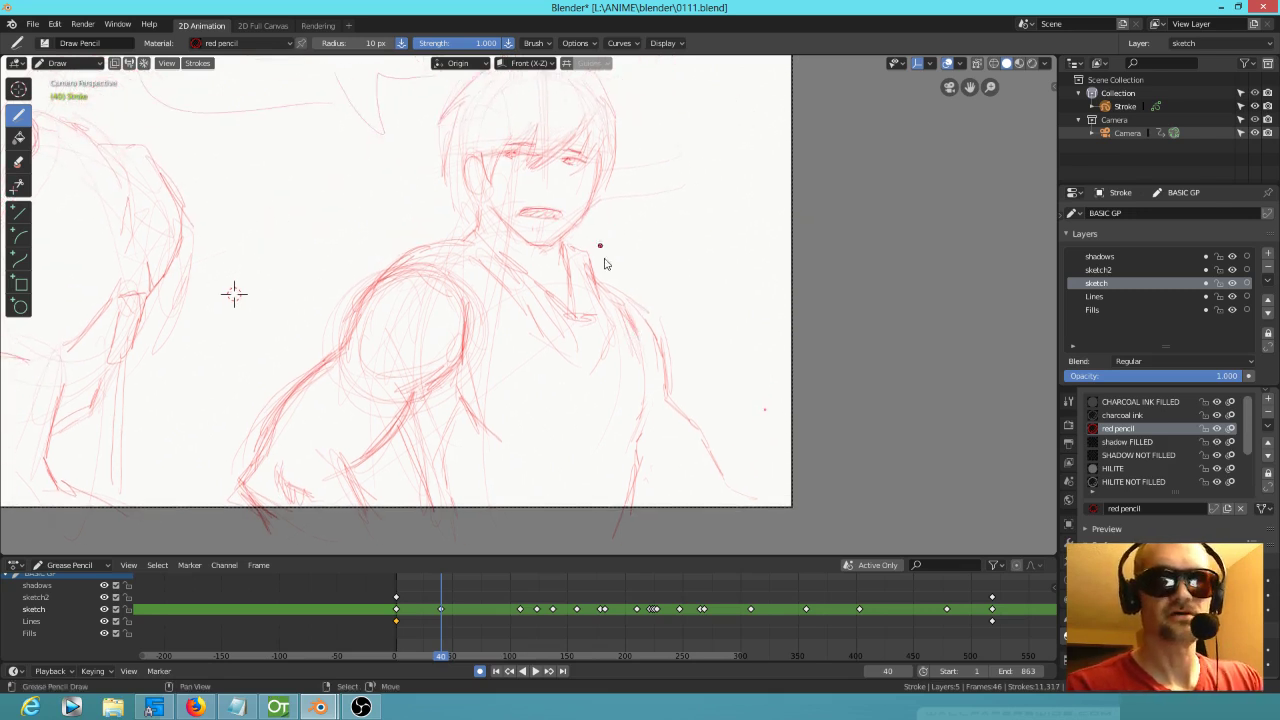
{"action": "mouse_move", "coordinate": [569, 258]}
{"action": "left_mouse_down"}
{"action": "mouse_move", "coordinate": [575, 288]}
{"action": "mouse_move", "coordinate": [598, 266]}
{"action": "mouse_move", "coordinate": [588, 255]}
{"action": "mouse_move", "coordinate": [594, 279]}
{"action": "left_mouse_up"}
{"action": "mouse_move", "coordinate": [585, 256]}
{"action": "left_mouse_down"}
{"action": "mouse_move", "coordinate": [598, 291]}
{"action": "mouse_move", "coordinate": [616, 291]}
{"action": "mouse_move", "coordinate": [633, 358]}
{"action": "mouse_move", "coordinate": [644, 436]}
{"action": "mouse_move", "coordinate": [634, 464]}
{"action": "left_mouse_up"}
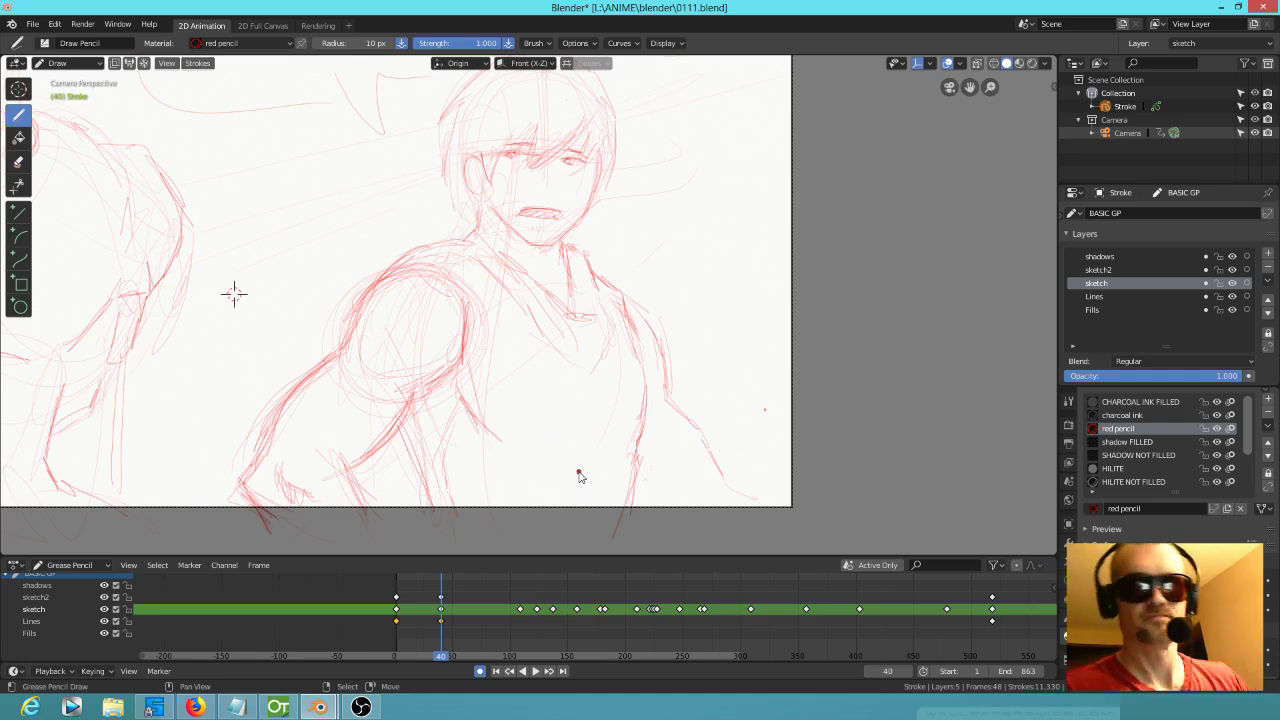
Step: Outline the man's far arm past the elbow, firm up the adjoining waist contour, and add crossing crease marks on his abdomen
{"action": "left_click", "coordinate": [687, 419]}
{"action": "left_click_drag", "start_coordinate": [643, 448], "coordinate": [694, 528]}
{"action": "left_click_drag", "start_coordinate": [730, 487], "coordinate": [754, 505]}
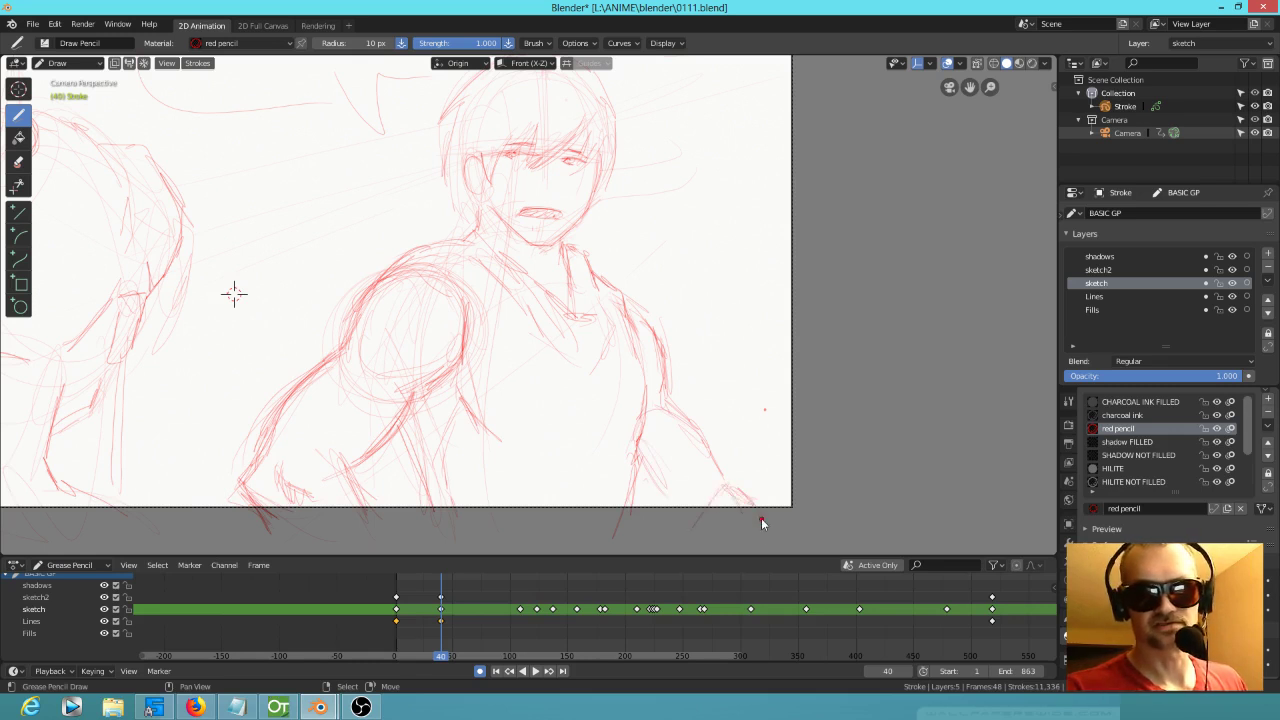
{"action": "left_click_drag", "start_coordinate": [674, 389], "coordinate": [722, 475]}
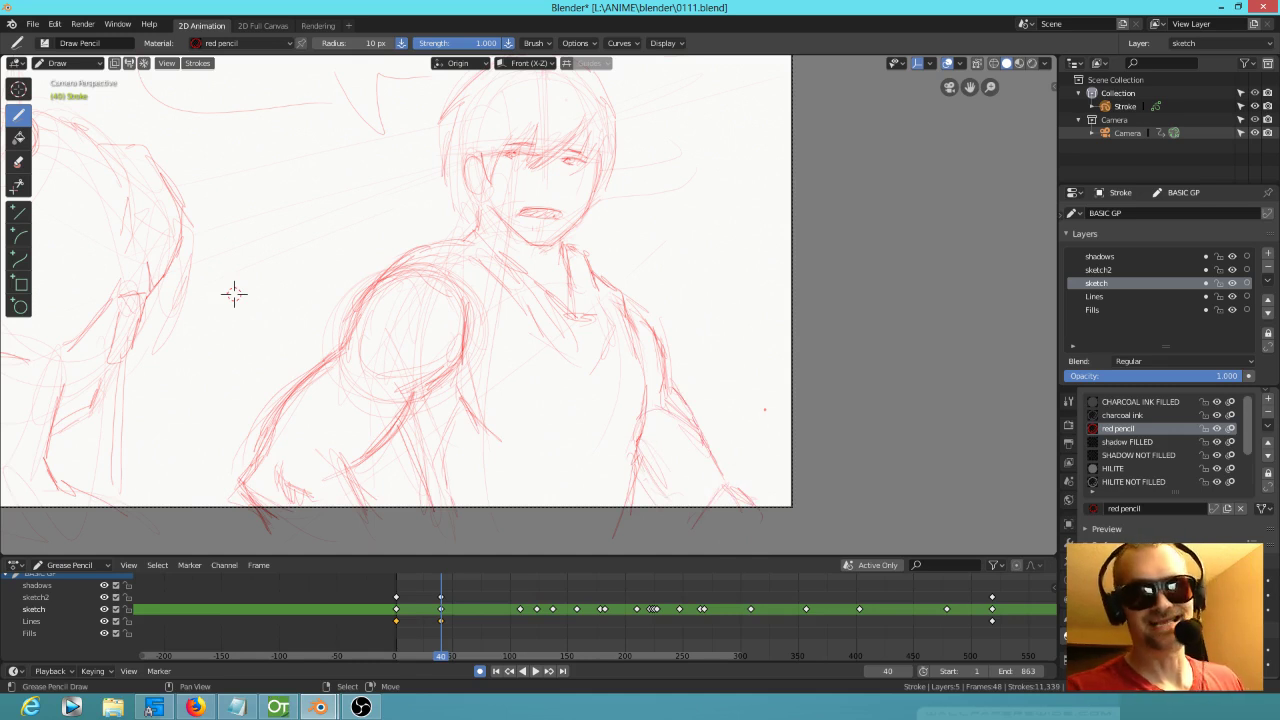
{"action": "left_click_drag", "start_coordinate": [646, 370], "coordinate": [632, 442]}
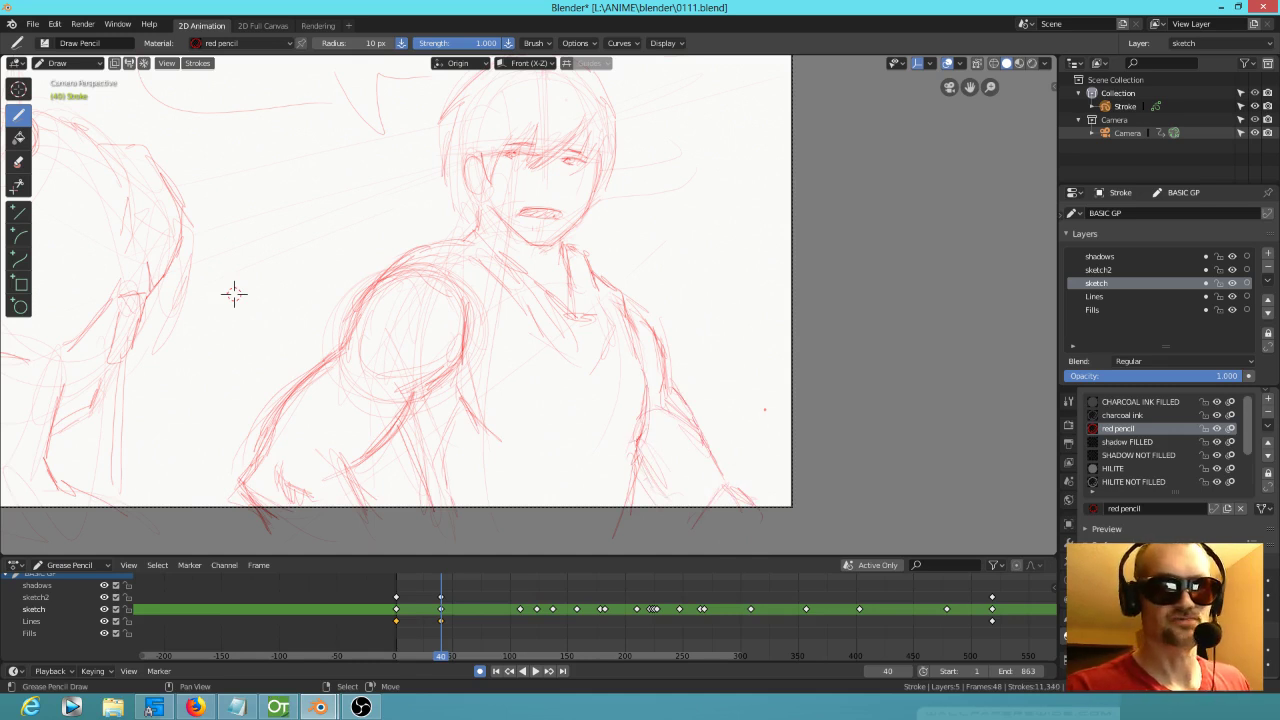
{"action": "left_click_drag", "start_coordinate": [546, 455], "coordinate": [590, 451]}
{"action": "left_click", "coordinate": [588, 437]}
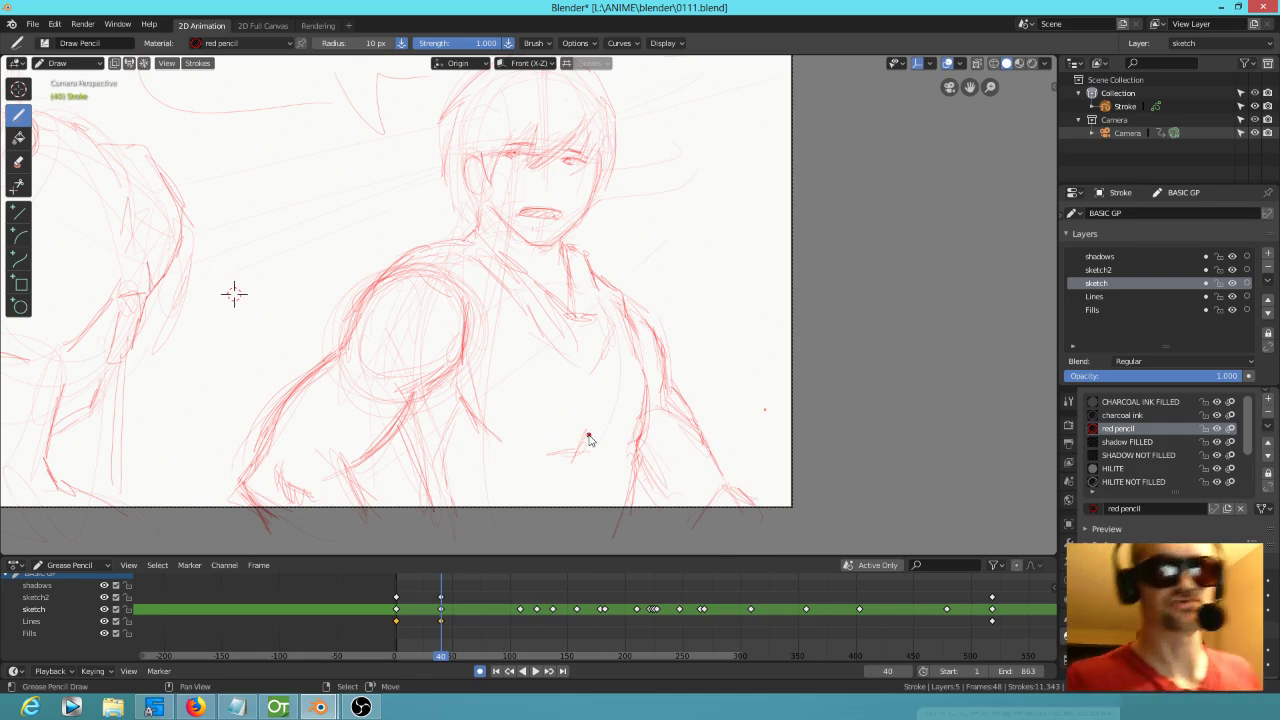
Step: Strengthen the line from the man's near shoulder to his neck and the hair edge behind his ear
{"action": "mouse_move", "coordinate": [424, 249]}
{"action": "left_mouse_down"}
{"action": "mouse_move", "coordinate": [466, 242]}
{"action": "mouse_move", "coordinate": [496, 255]}
{"action": "left_mouse_up"}
{"action": "left_click_drag", "start_coordinate": [477, 204], "coordinate": [479, 224]}
{"action": "left_click_drag", "start_coordinate": [447, 182], "coordinate": [459, 208]}
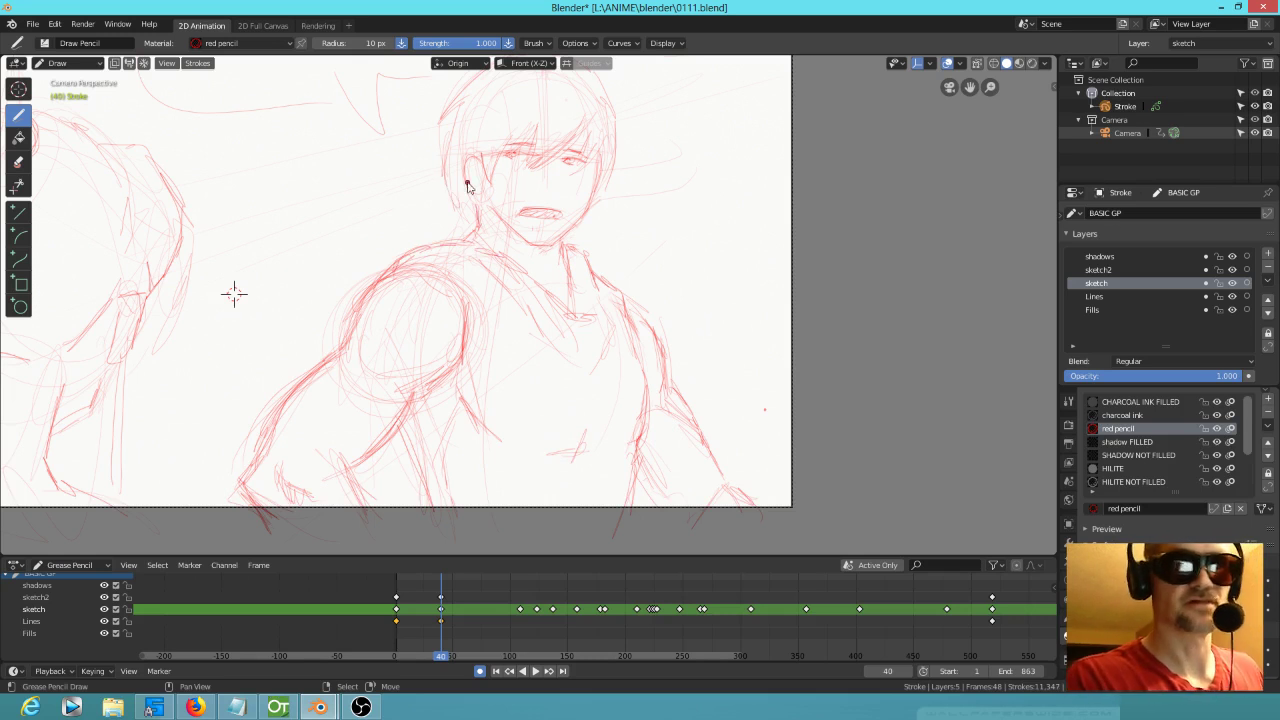
Step: Define the man's eyebrows and both eyes beneath his fringe with darker pencil strokes
{"action": "scroll", "coordinate": [590, 270], "scroll_direction": "up", "scroll_amount": 1}
{"action": "scroll", "coordinate": [700, 260], "scroll_direction": "up", "scroll_amount": 2}
{"action": "scroll", "coordinate": [172, 447], "scroll_direction": "up", "scroll_amount": 2}
{"action": "left_click_drag", "start_coordinate": [654, 196], "coordinate": [676, 192]}
{"action": "mouse_move", "coordinate": [768, 206]}
{"action": "left_mouse_down"}
{"action": "mouse_move", "coordinate": [802, 212]}
{"action": "mouse_move", "coordinate": [800, 183]}
{"action": "left_mouse_up"}
{"action": "mouse_move", "coordinate": [654, 205]}
{"action": "left_mouse_down"}
{"action": "mouse_move", "coordinate": [713, 227]}
{"action": "mouse_move", "coordinate": [663, 211]}
{"action": "mouse_move", "coordinate": [788, 223]}
{"action": "left_mouse_up"}
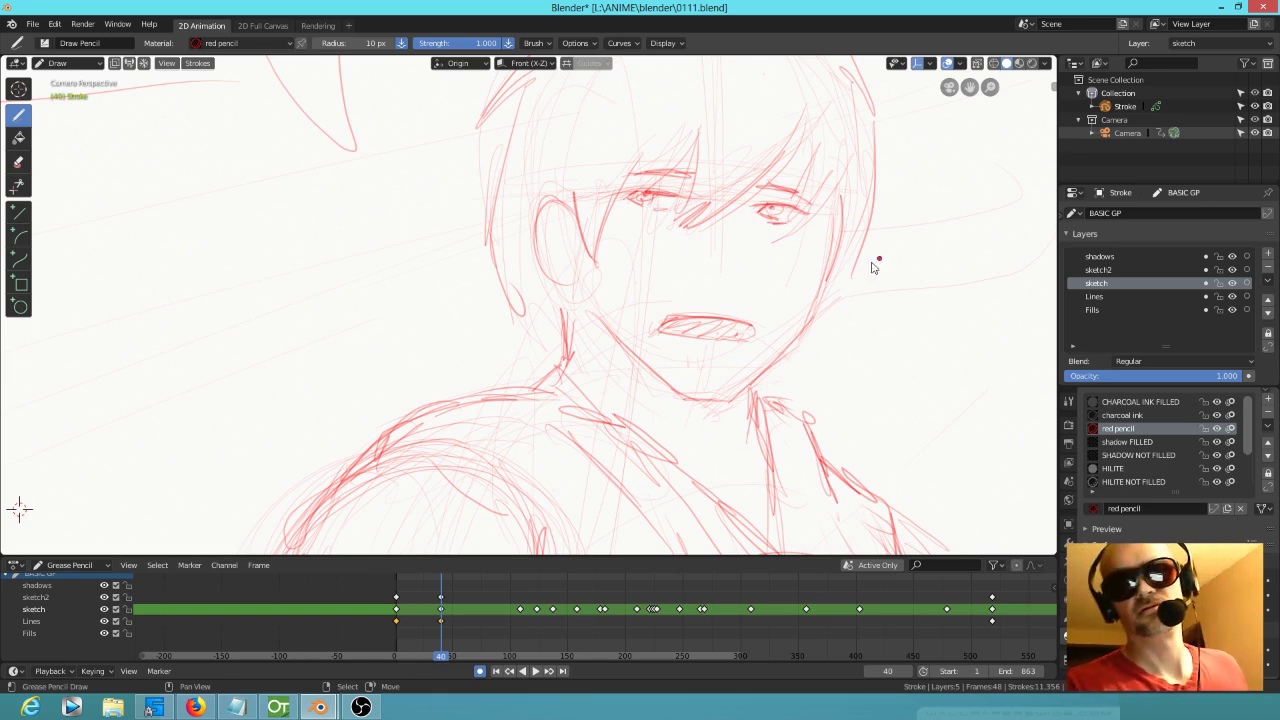
Step: Reinforce the man's jawline from cheek to chin and add the inner fold of his ear
{"action": "mouse_move", "coordinate": [840, 256]}
{"action": "left_mouse_down"}
{"action": "mouse_move", "coordinate": [806, 332]}
{"action": "mouse_move", "coordinate": [736, 392]}
{"action": "mouse_move", "coordinate": [684, 401]}
{"action": "left_mouse_up"}
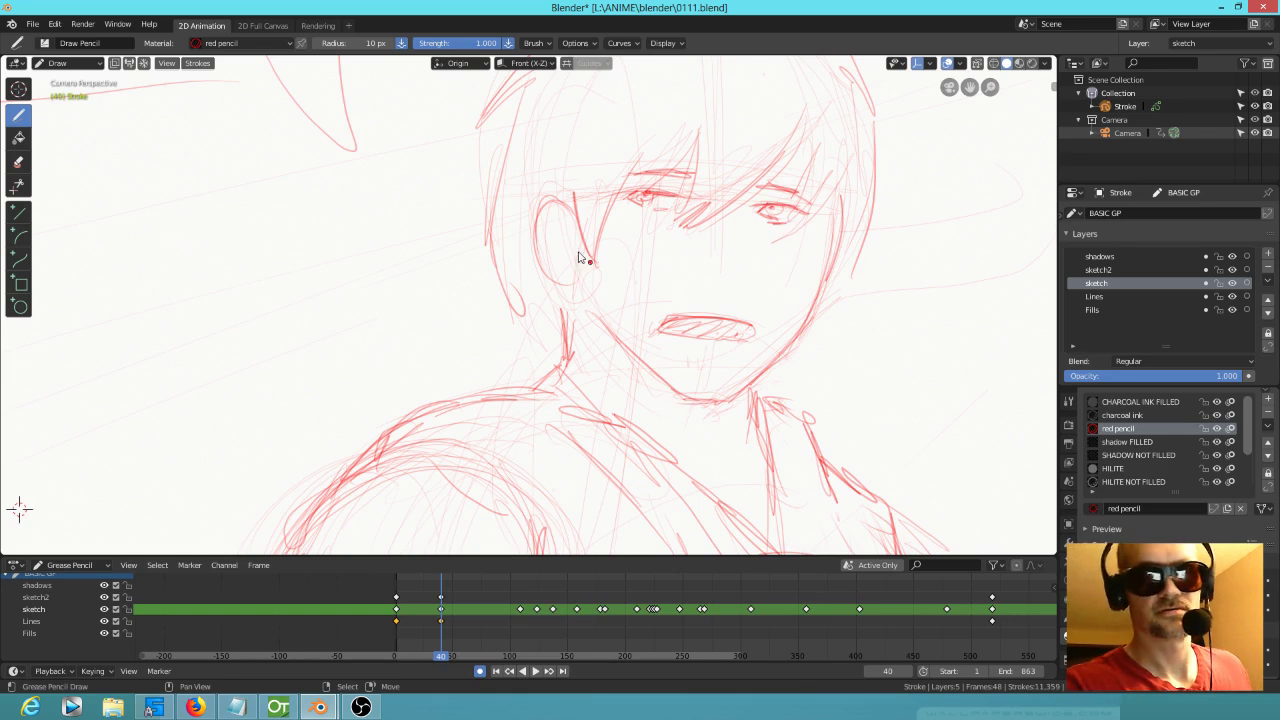
{"action": "left_click_drag", "start_coordinate": [550, 223], "coordinate": [565, 263]}
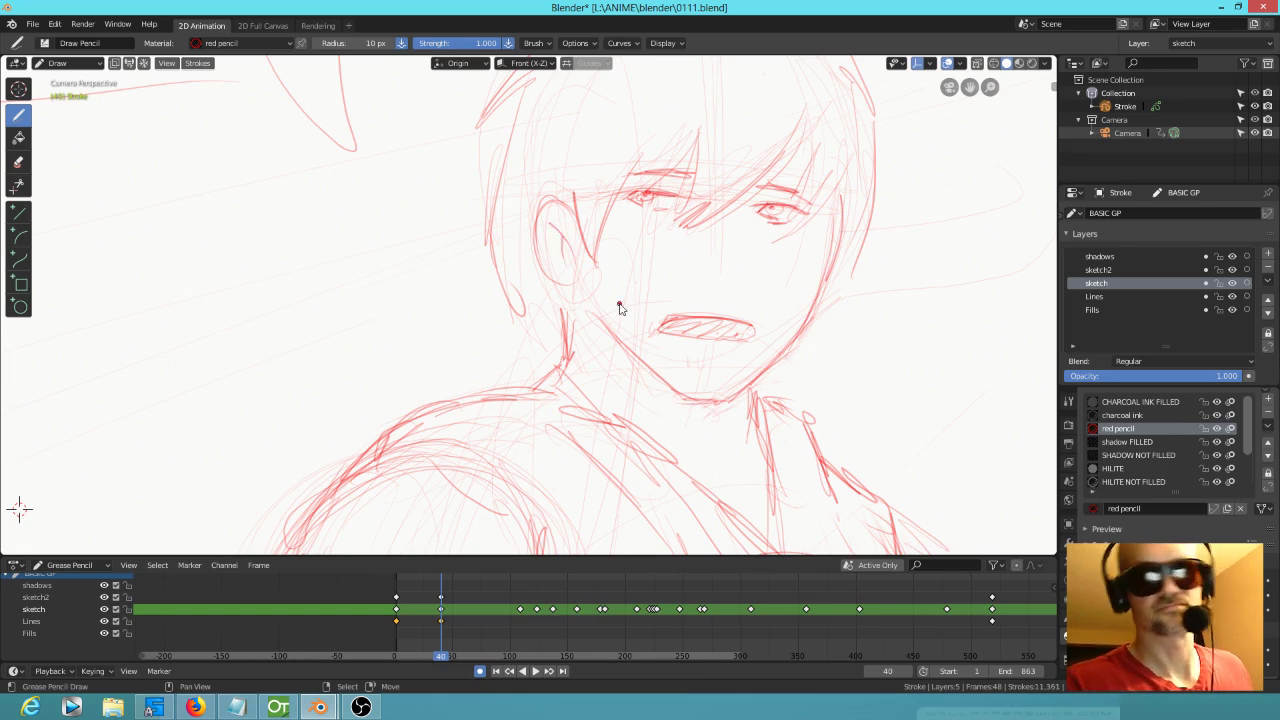
{"action": "scroll", "coordinate": [729, 289], "scroll_direction": "down", "scroll_amount": 5}
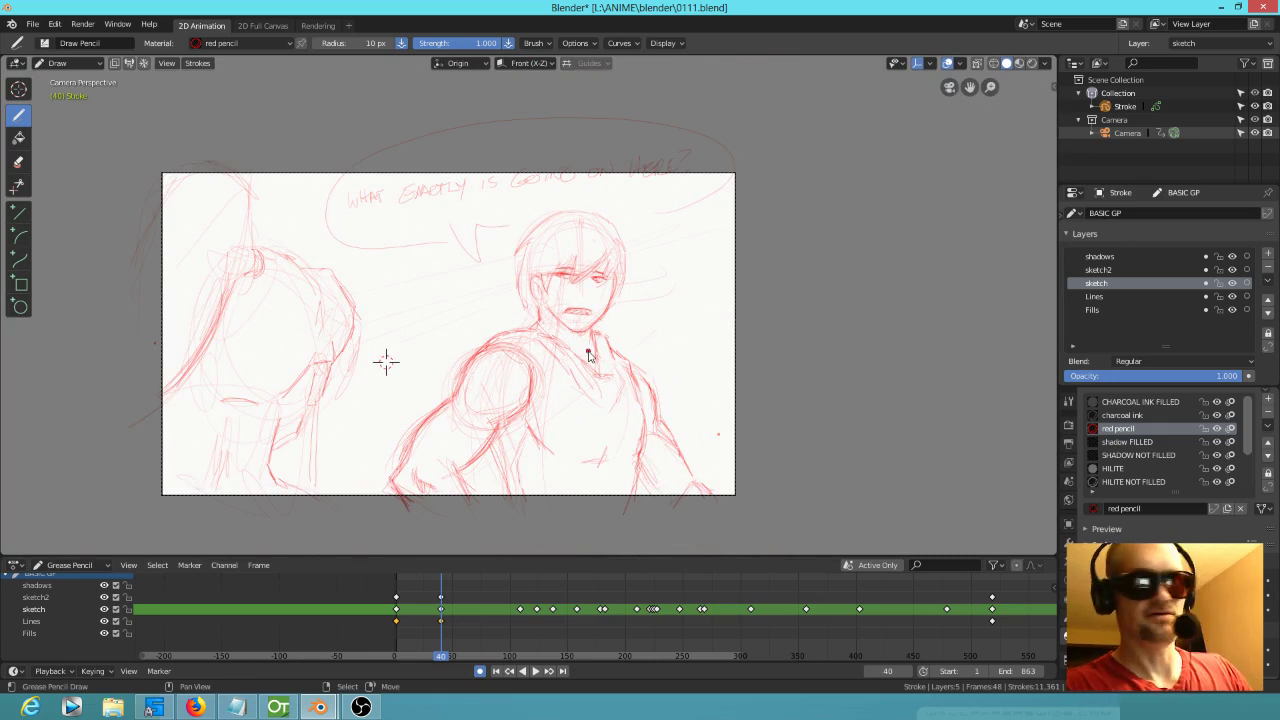
Step: Advance to the face close-up at frame 109 and darken the hair and cheek contour on the side away from the prominent ear
{"action": "key", "text": "Up"}
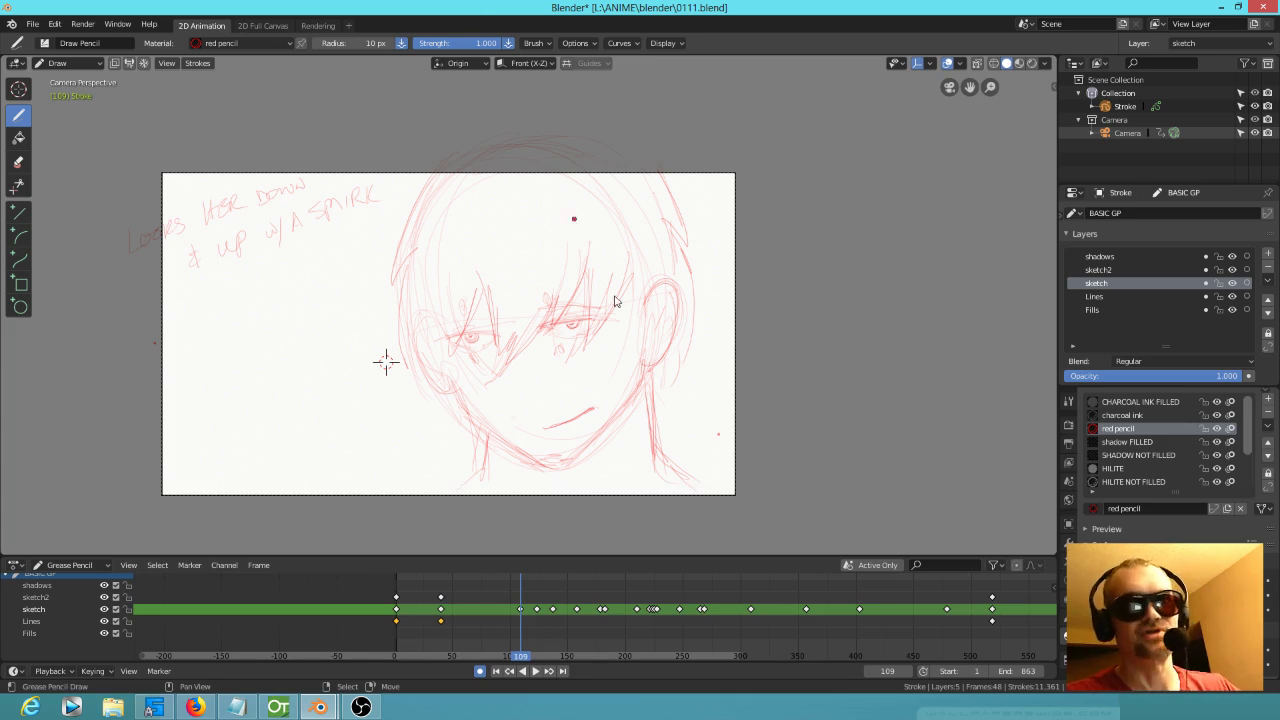
{"action": "left_click_drag", "start_coordinate": [456, 149], "coordinate": [390, 262]}
{"action": "mouse_move", "coordinate": [436, 172]}
{"action": "left_mouse_down"}
{"action": "mouse_move", "coordinate": [388, 266]}
{"action": "mouse_move", "coordinate": [394, 240]}
{"action": "mouse_move", "coordinate": [392, 289]}
{"action": "left_mouse_up"}
{"action": "mouse_move", "coordinate": [412, 208]}
{"action": "left_mouse_down"}
{"action": "mouse_move", "coordinate": [394, 276]}
{"action": "mouse_move", "coordinate": [424, 398]}
{"action": "left_mouse_up"}
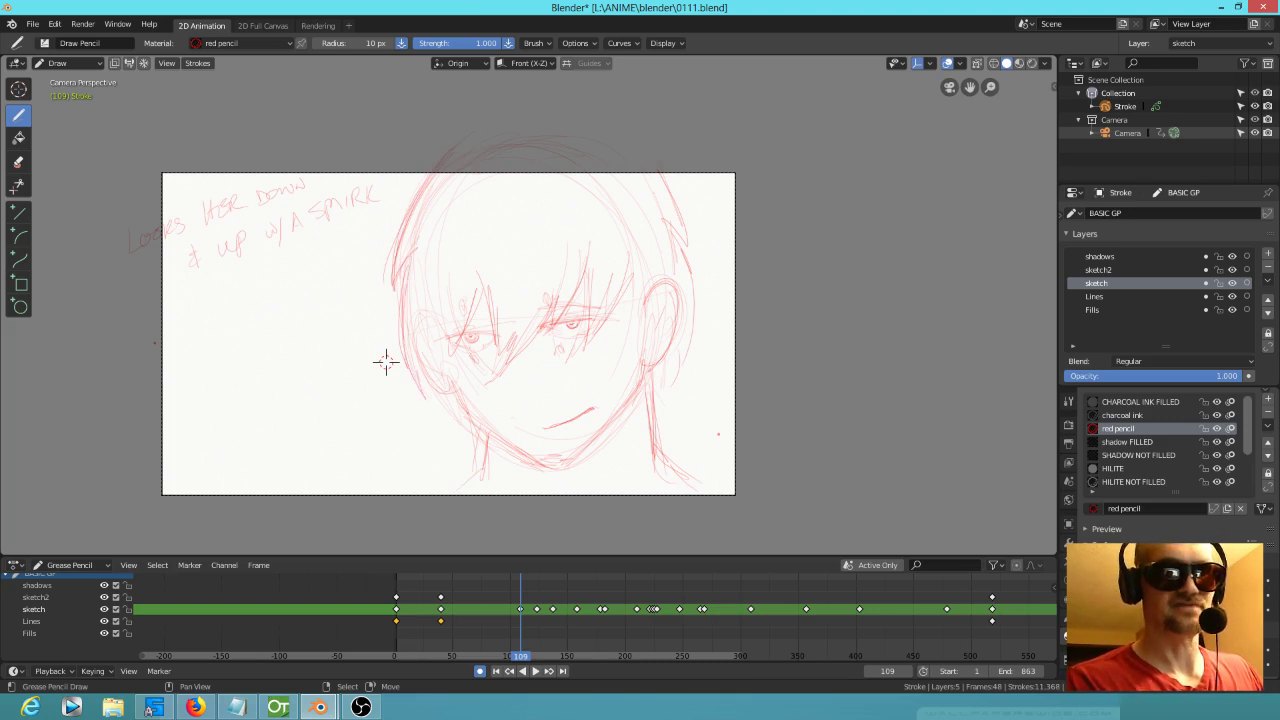
{"action": "left_click_drag", "start_coordinate": [408, 346], "coordinate": [478, 427]}
{"action": "left_click_drag", "start_coordinate": [444, 384], "coordinate": [470, 408]}
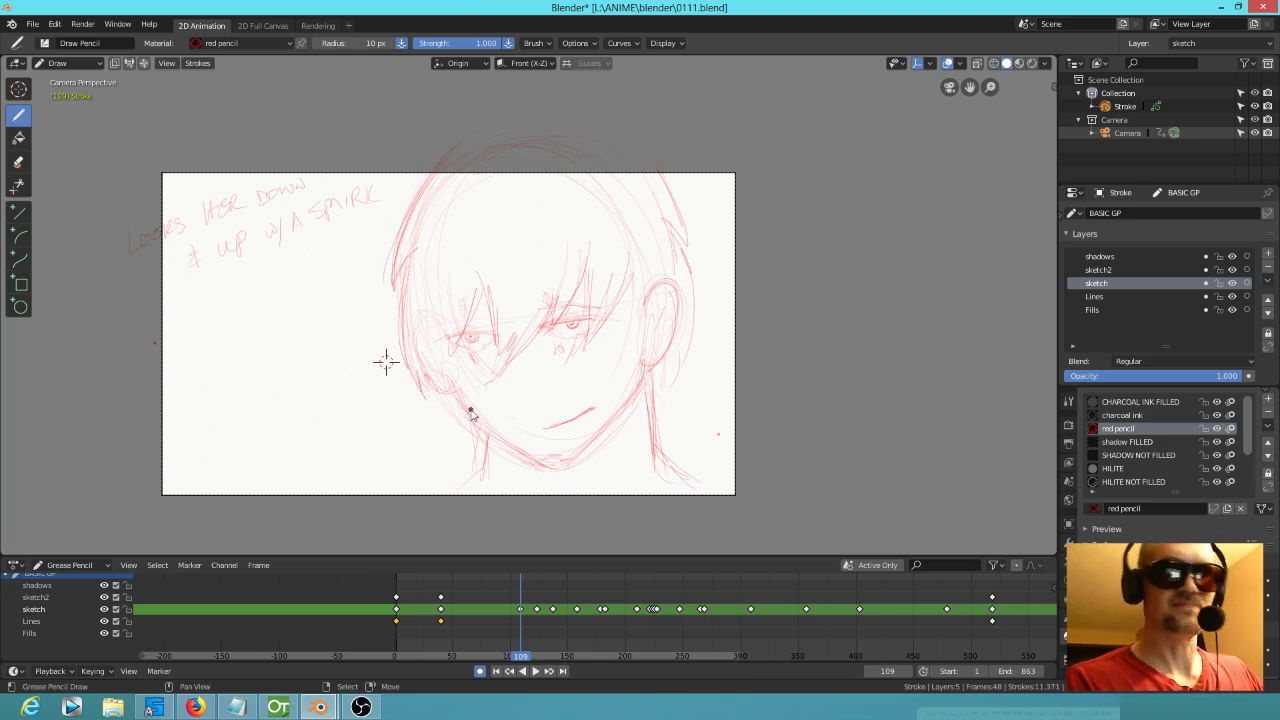
Step: Strengthen the jagged hair outline around the prominent ear and the neck lines on both sides of the close-up face
{"action": "mouse_move", "coordinate": [653, 367]}
{"action": "left_mouse_down"}
{"action": "mouse_move", "coordinate": [643, 362]}
{"action": "mouse_move", "coordinate": [672, 340]}
{"action": "left_mouse_up"}
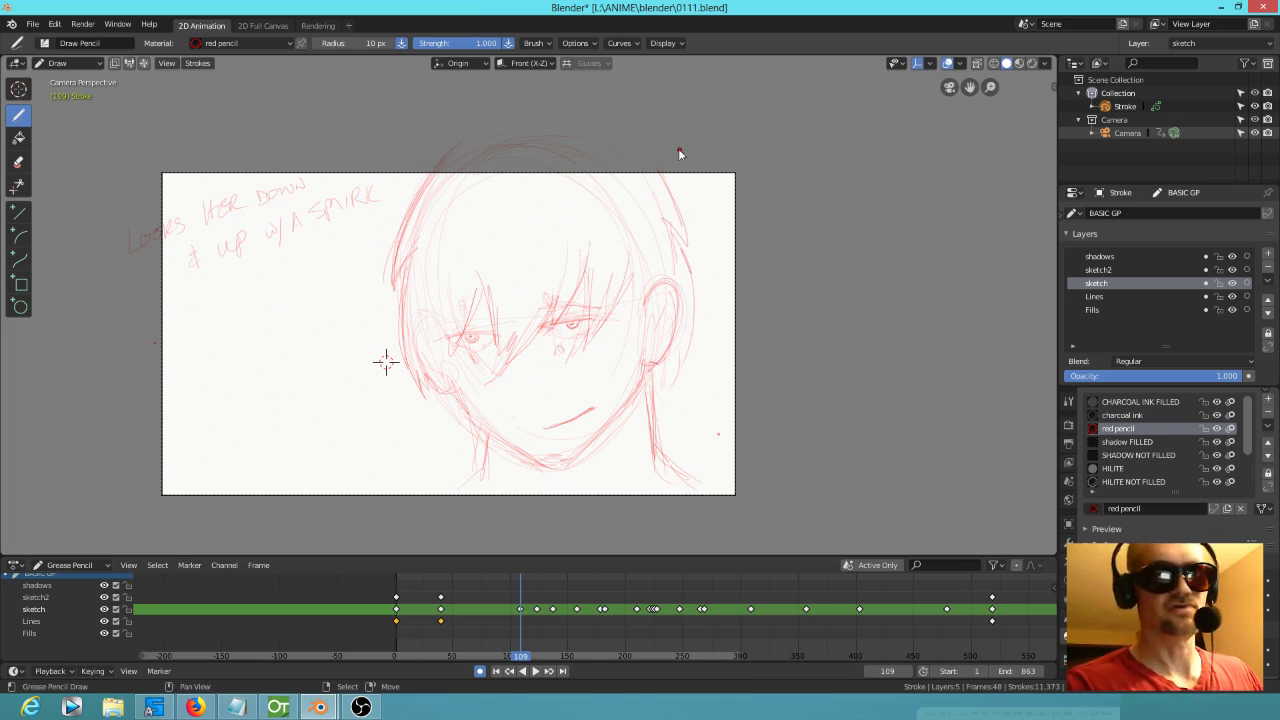
{"action": "mouse_move", "coordinate": [668, 176]}
{"action": "left_mouse_down"}
{"action": "mouse_move", "coordinate": [700, 338]}
{"action": "mouse_move", "coordinate": [664, 394]}
{"action": "left_mouse_up"}
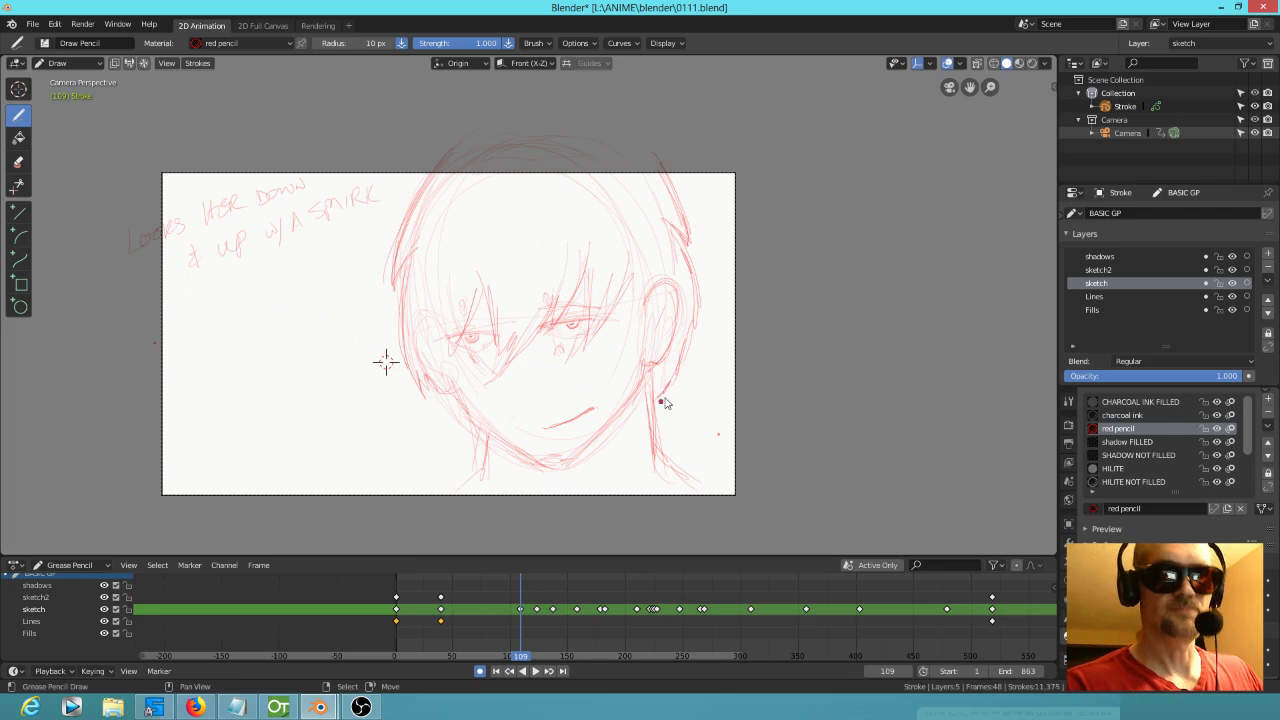
{"action": "left_click_drag", "start_coordinate": [442, 397], "coordinate": [476, 441]}
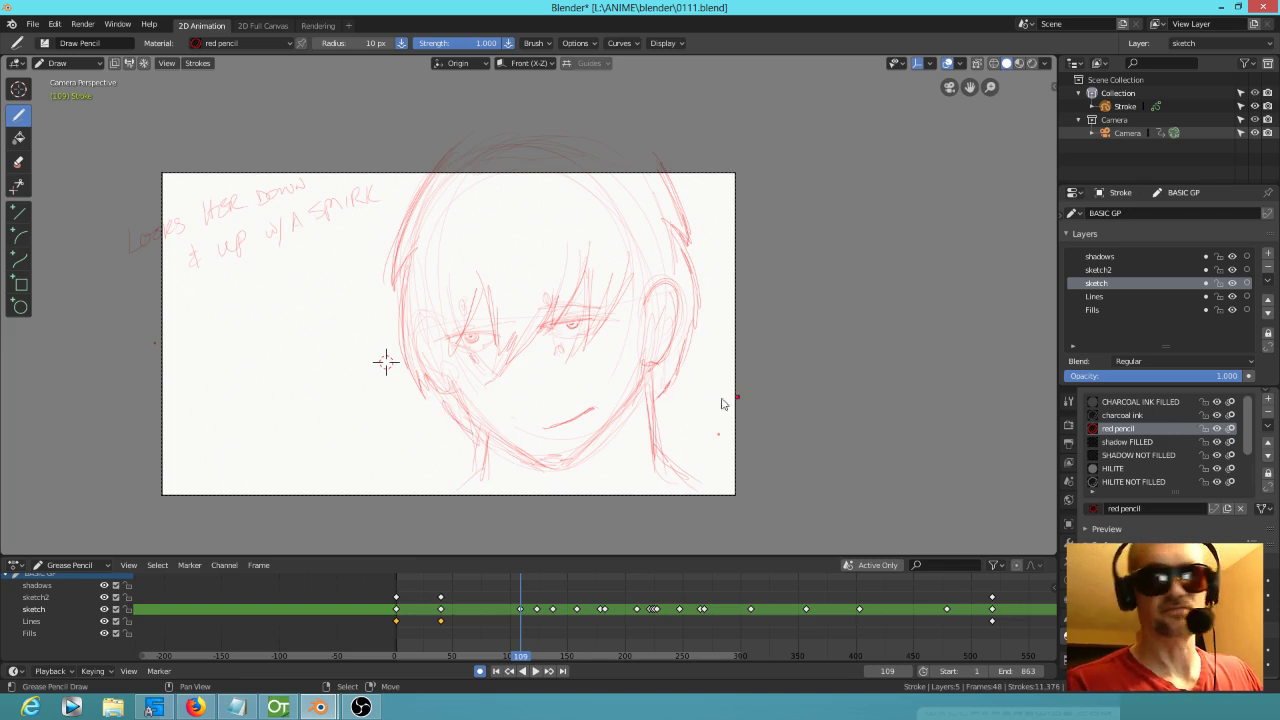
{"action": "left_click_drag", "start_coordinate": [655, 382], "coordinate": [650, 460]}
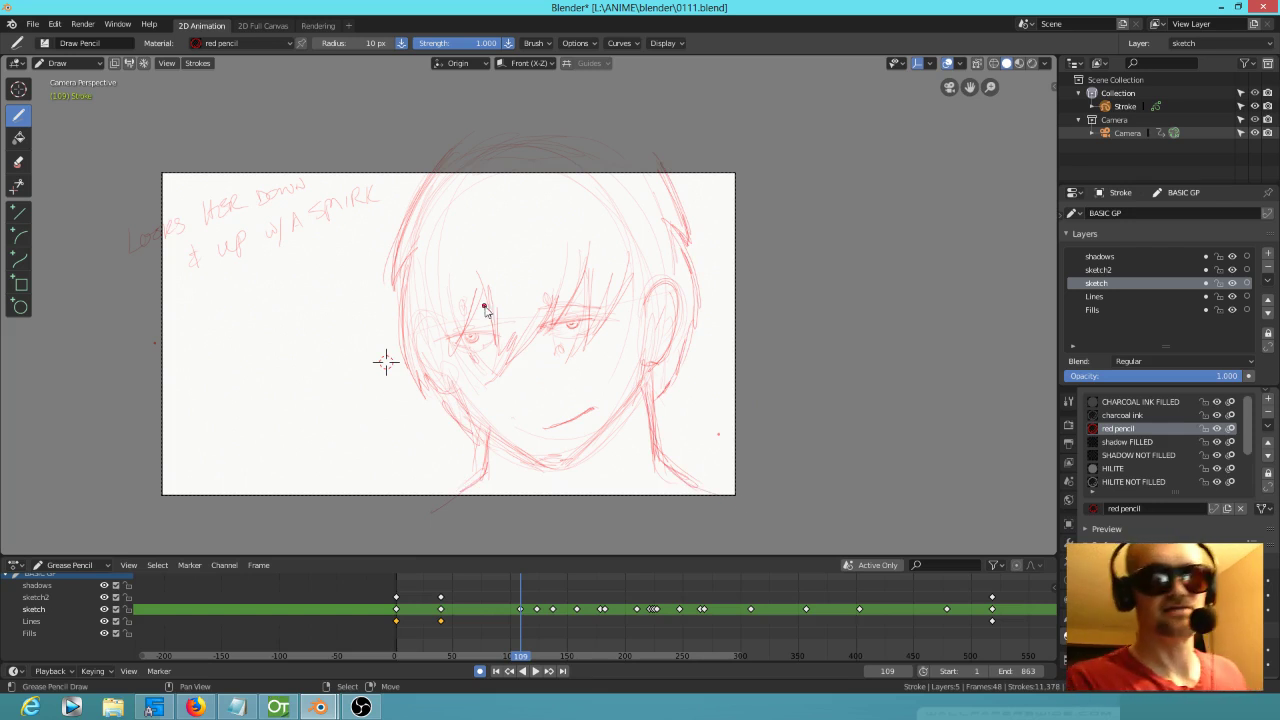
Step: Draw bold eyebrow strokes above both eyes of the close-up face
{"action": "scroll", "coordinate": [600, 320], "scroll_direction": "up", "scroll_amount": 5}
{"action": "left_click_drag", "start_coordinate": [554, 315], "coordinate": [667, 313]}
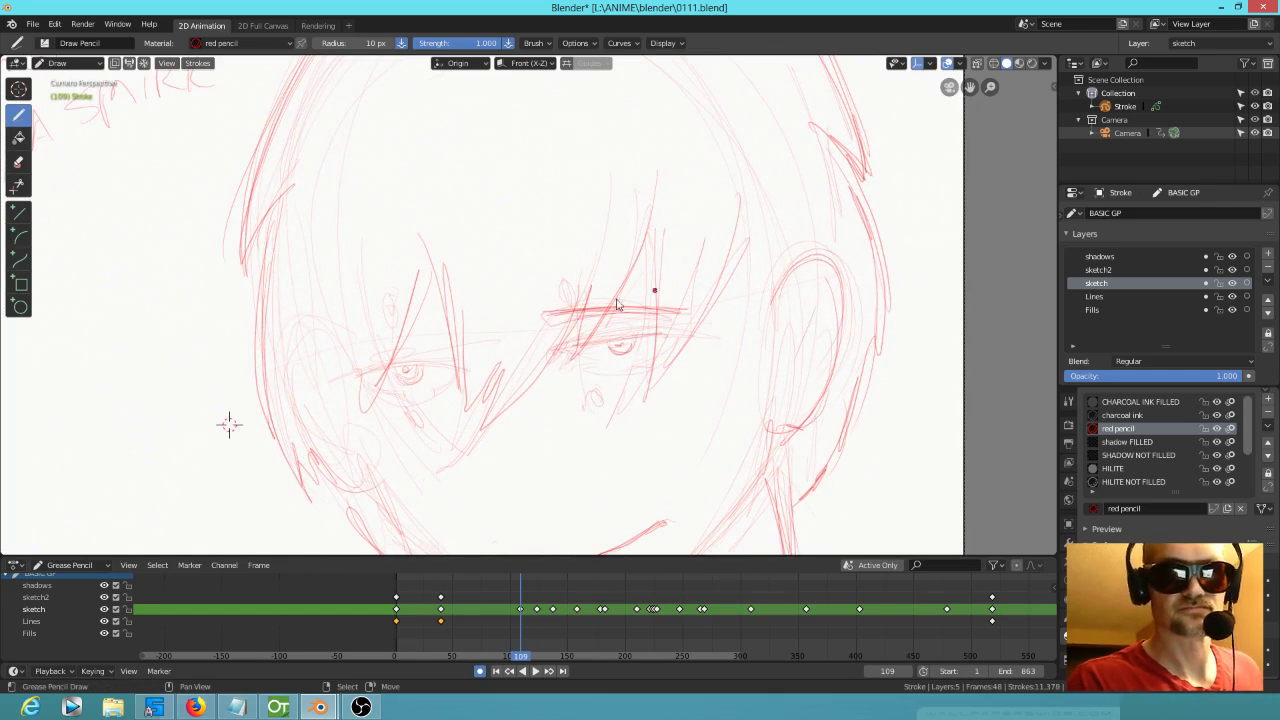
{"action": "left_click_drag", "start_coordinate": [450, 331], "coordinate": [336, 362]}
{"action": "mouse_move", "coordinate": [452, 322]}
{"action": "left_mouse_down"}
{"action": "mouse_move", "coordinate": [344, 350]}
{"action": "mouse_move", "coordinate": [322, 372]}
{"action": "left_mouse_up"}
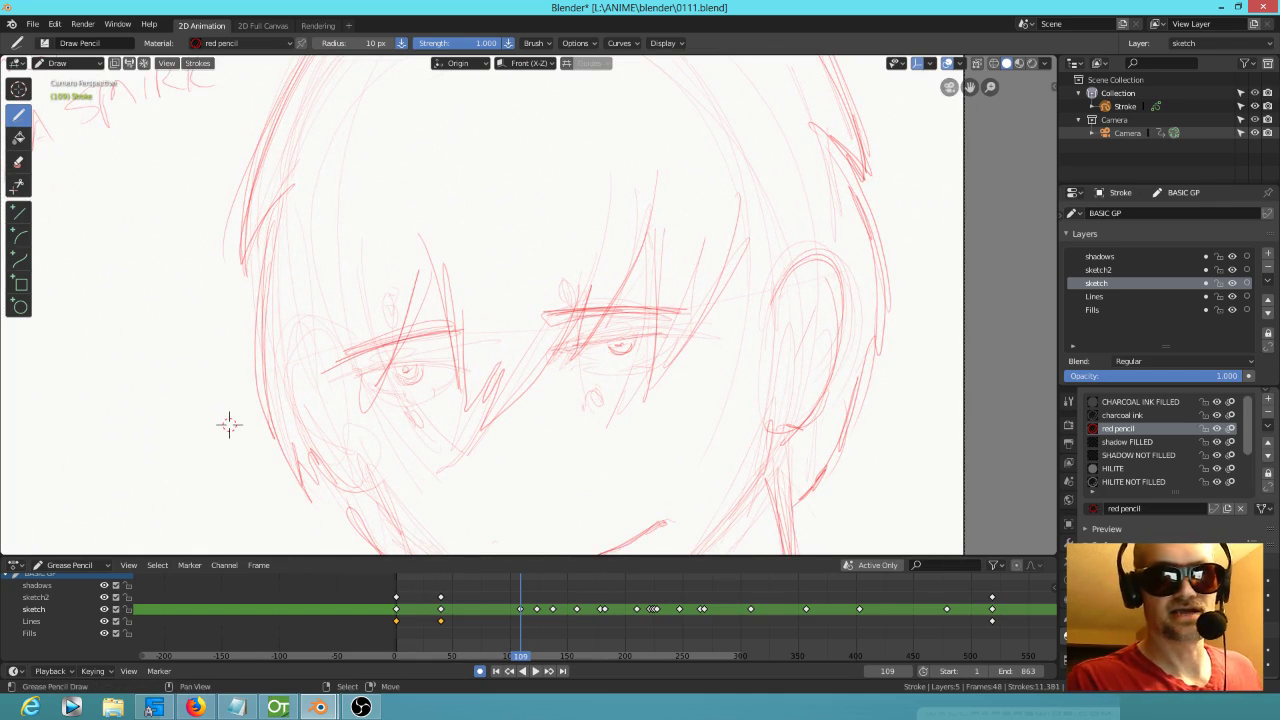
Step: Darken the pupils and irises of both eyes and add short lower-lid lines beneath them
{"action": "mouse_move", "coordinate": [636, 340]}
{"action": "left_mouse_down"}
{"action": "mouse_move", "coordinate": [664, 336]}
{"action": "mouse_move", "coordinate": [622, 347]}
{"action": "left_mouse_up"}
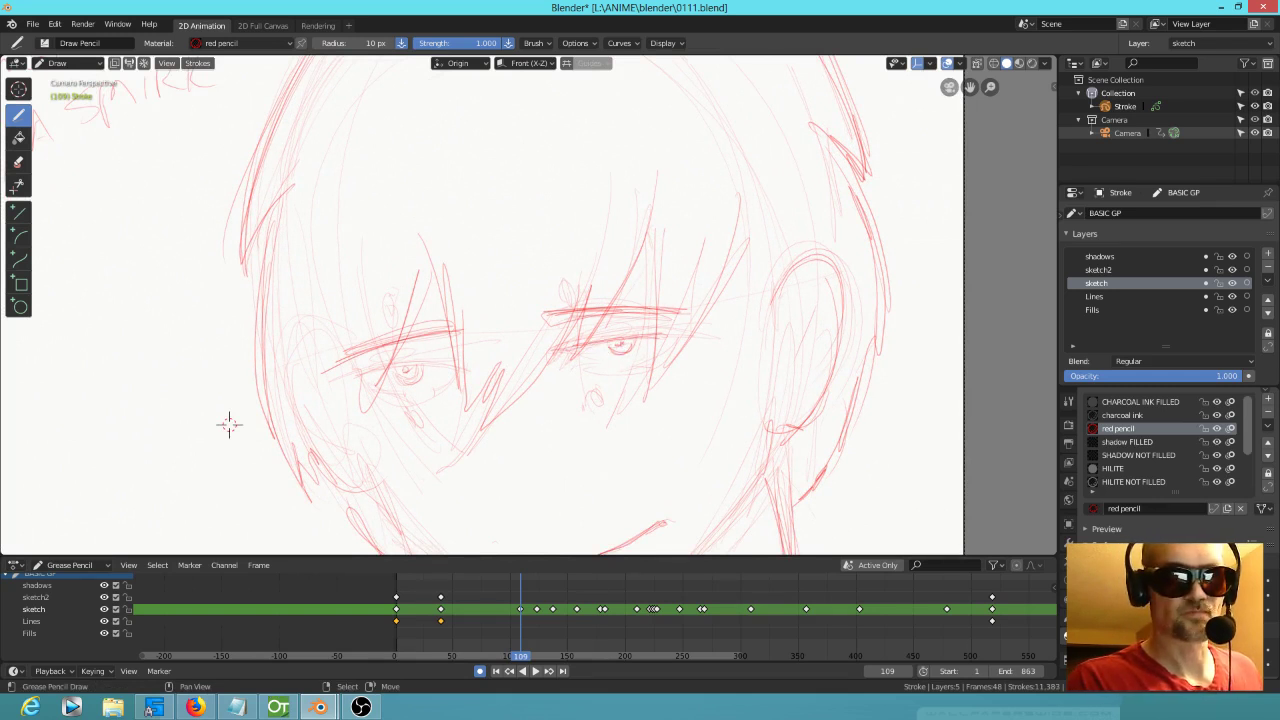
{"action": "mouse_move", "coordinate": [402, 368]}
{"action": "left_mouse_down"}
{"action": "mouse_move", "coordinate": [449, 363]}
{"action": "mouse_move", "coordinate": [410, 384]}
{"action": "left_mouse_up"}
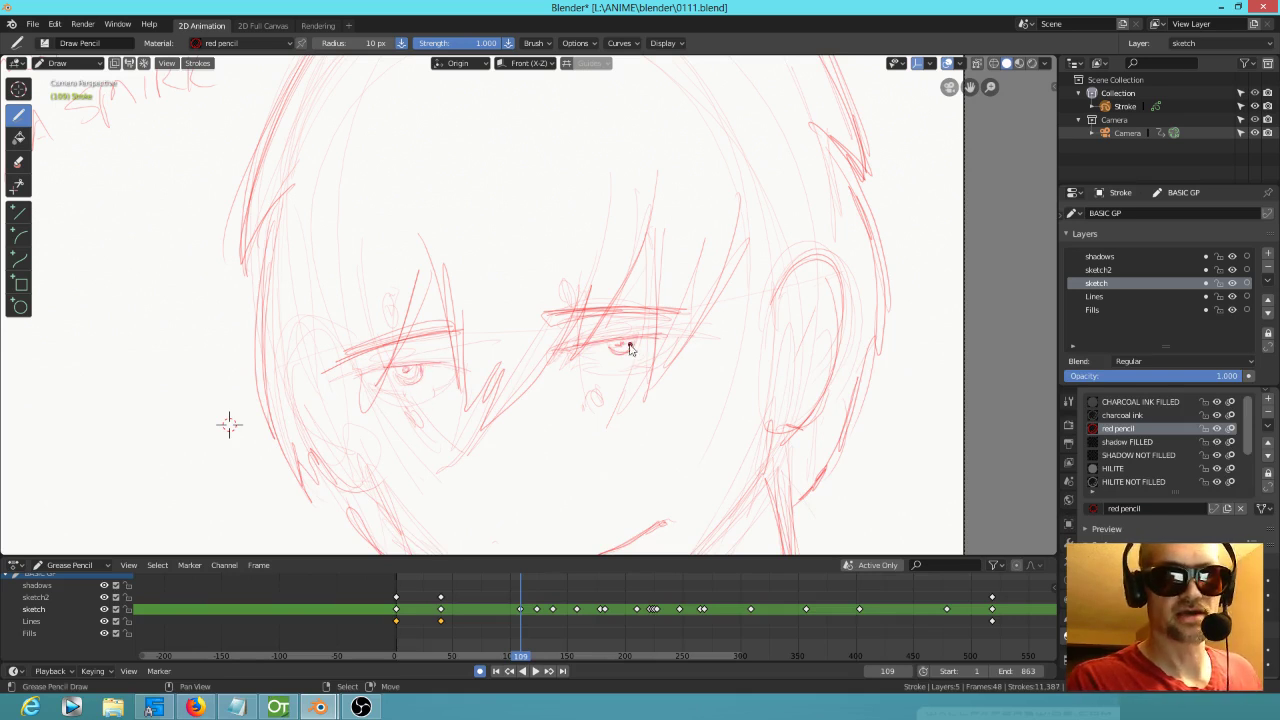
{"action": "left_click_drag", "start_coordinate": [598, 366], "coordinate": [638, 363]}
{"action": "left_click_drag", "start_coordinate": [418, 390], "coordinate": [384, 392]}
{"action": "left_click_drag", "start_coordinate": [608, 370], "coordinate": [642, 367]}
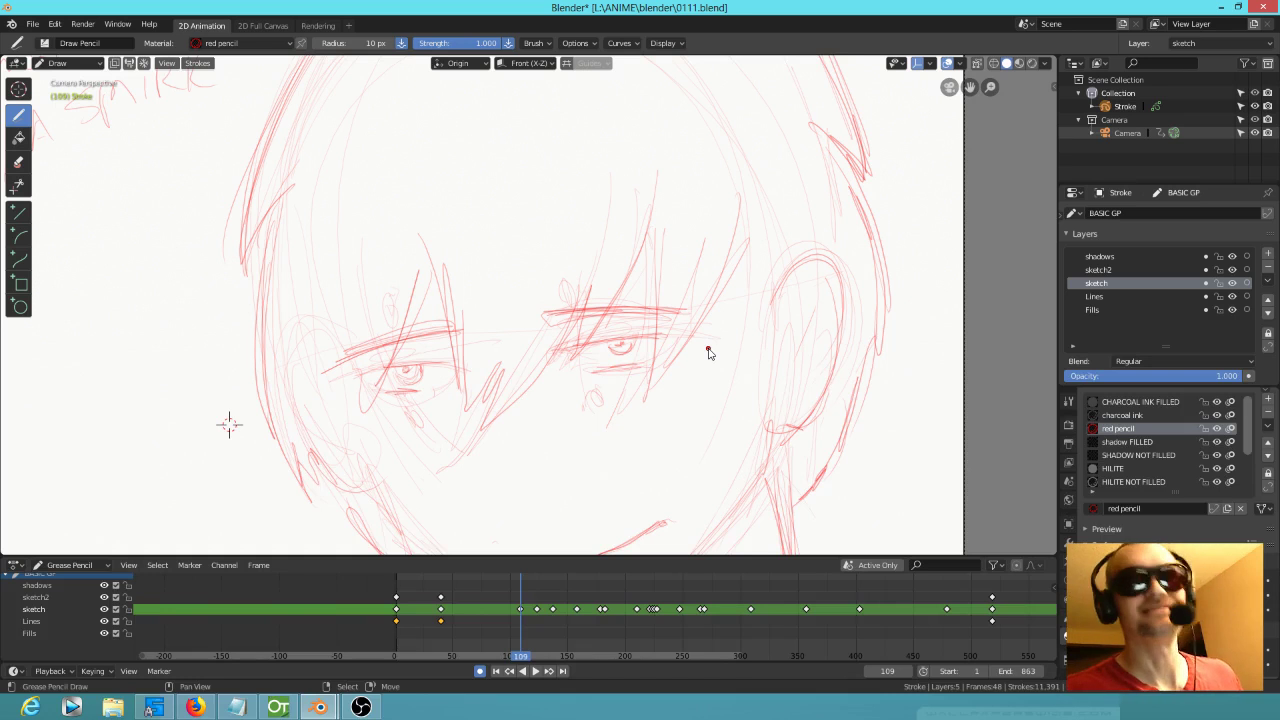
Step: Add the inner folds of the prominent ear and the hair strands in front of it
{"action": "mouse_move", "coordinate": [778, 360]}
{"action": "left_mouse_down"}
{"action": "mouse_move", "coordinate": [804, 318]}
{"action": "mouse_move", "coordinate": [782, 358]}
{"action": "mouse_move", "coordinate": [801, 346]}
{"action": "mouse_move", "coordinate": [795, 389]}
{"action": "left_mouse_up"}
{"action": "mouse_move", "coordinate": [742, 238]}
{"action": "left_mouse_down"}
{"action": "mouse_move", "coordinate": [750, 352]}
{"action": "mouse_move", "coordinate": [777, 284]}
{"action": "left_mouse_up"}
{"action": "left_click_drag", "start_coordinate": [763, 329], "coordinate": [790, 251]}
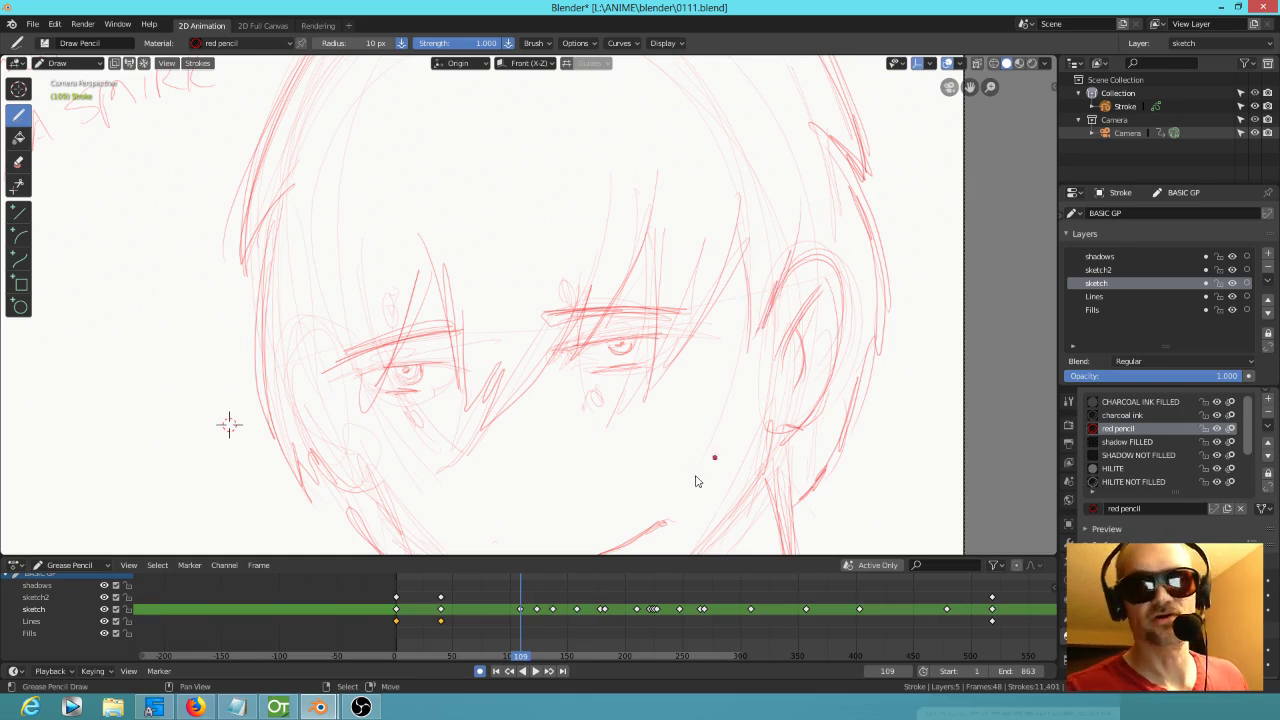
{"action": "scroll", "coordinate": [724, 405], "scroll_direction": "down", "scroll_amount": 3}
{"action": "scroll", "coordinate": [724, 405], "scroll_direction": "down", "scroll_amount": 1}
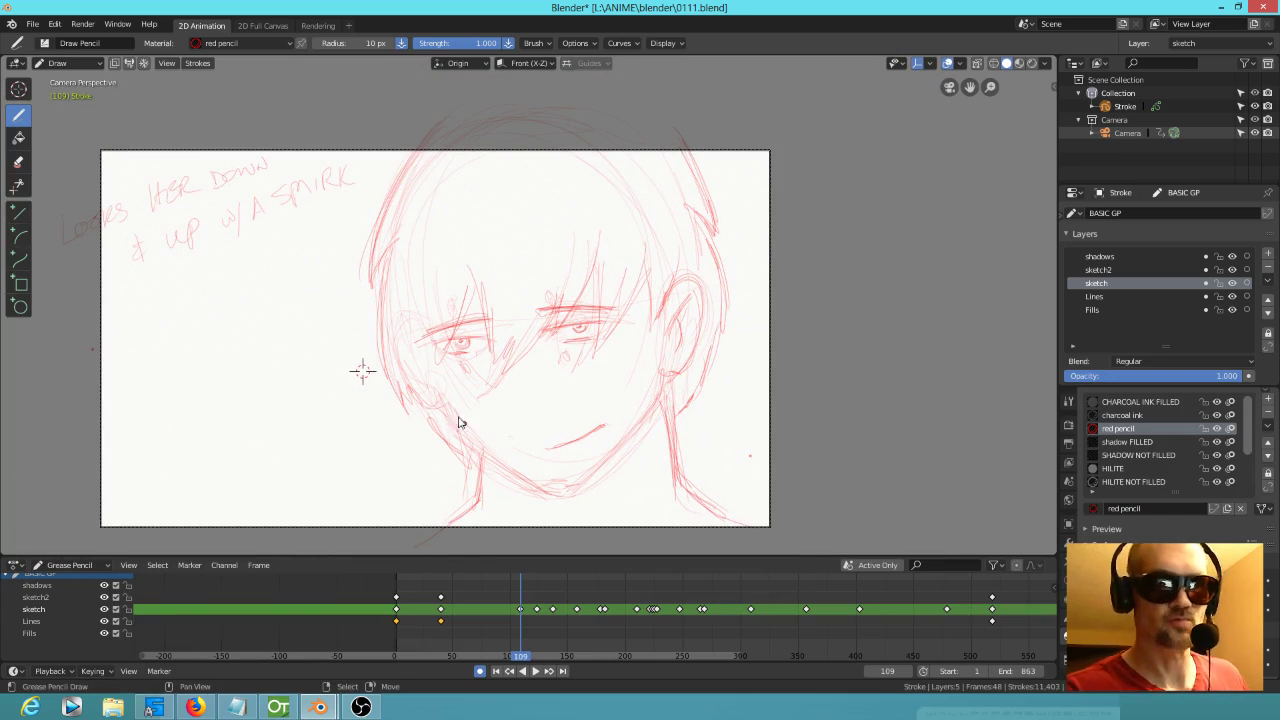
Step: Add short strokes around the close-up's far ear and cheek at frame 109, and compare the drawing with the neighbouring keyframes
{"action": "left_click_drag", "start_coordinate": [423, 406], "coordinate": [444, 406]}
{"action": "mouse_move", "coordinate": [421, 336]}
{"action": "left_mouse_down"}
{"action": "mouse_move", "coordinate": [420, 357]}
{"action": "mouse_move", "coordinate": [403, 347]}
{"action": "left_mouse_up"}
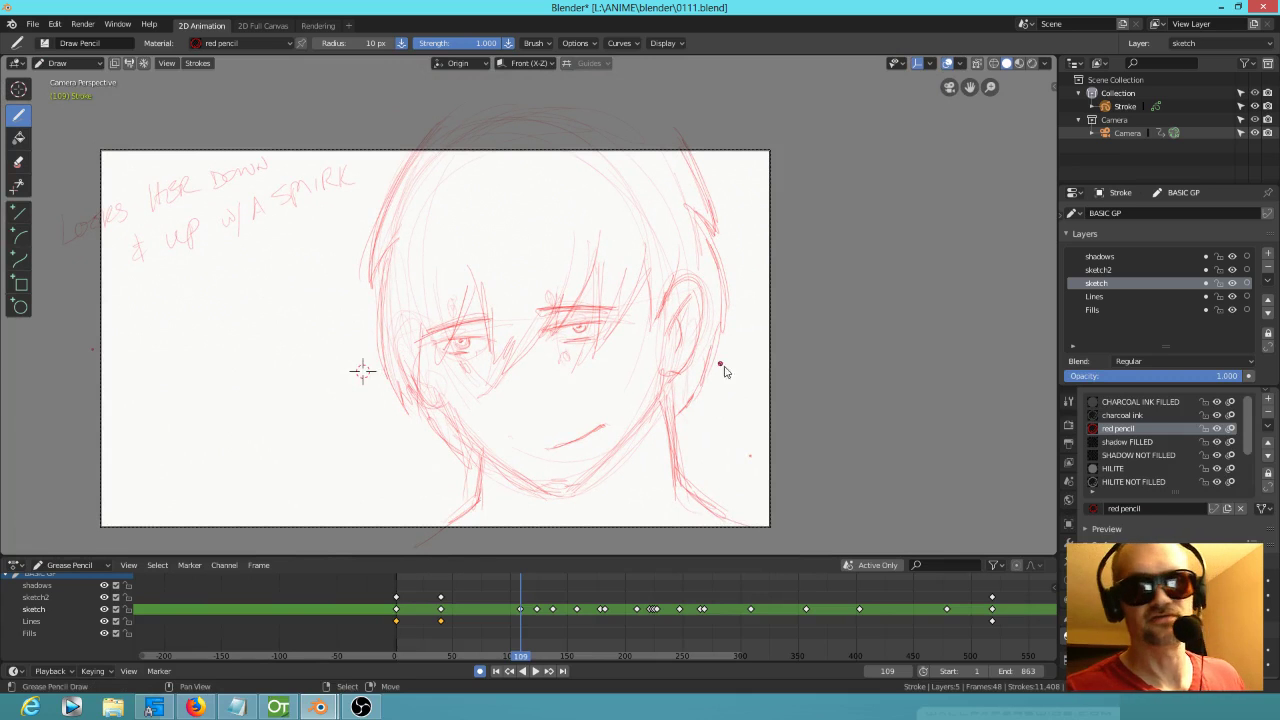
{"action": "key", "text": "Up"}
{"action": "key", "text": "Down"}
{"action": "key", "text": "Up"}
{"action": "key", "text": "Up"}
{"action": "key", "text": "Down"}
{"action": "key", "text": "Up"}
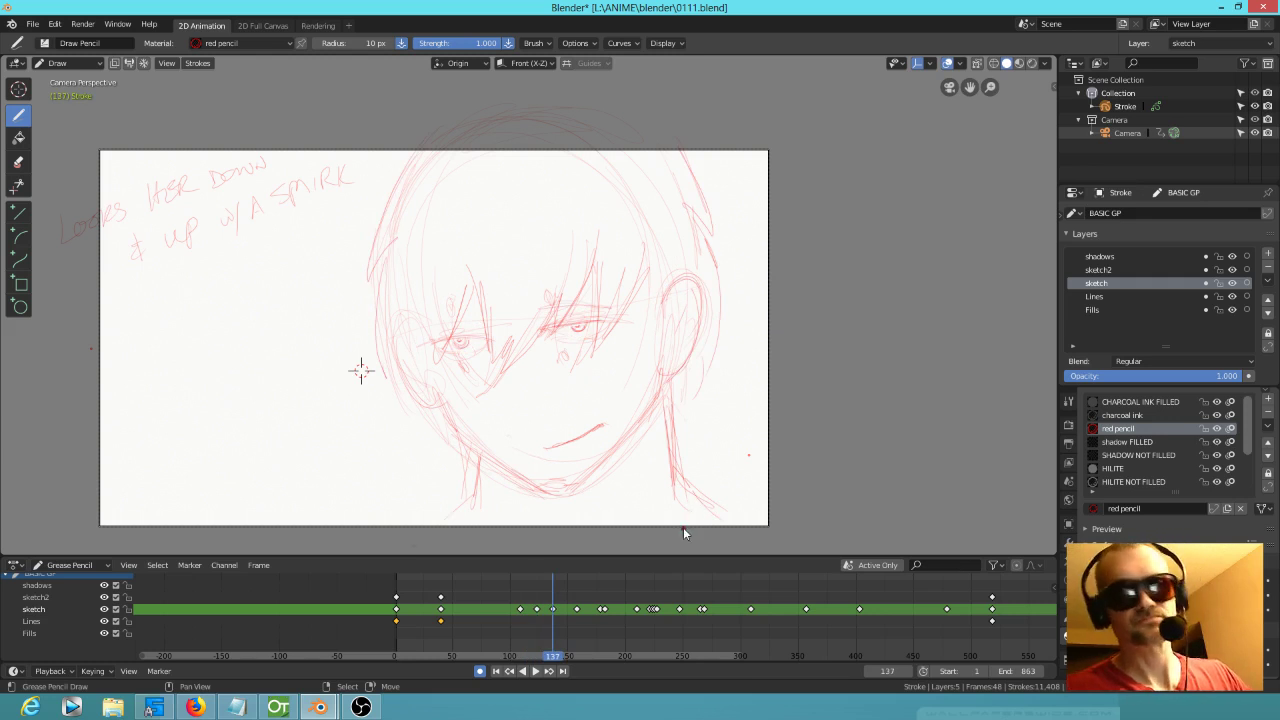
Step: Replace the sketch layer's keyframe at frame 137 with a copy of the frame 109 keyframe and check the transition
{"action": "left_click", "coordinate": [554, 610]}
{"action": "key", "text": "x"}
{"action": "left_click", "coordinate": [520, 612]}
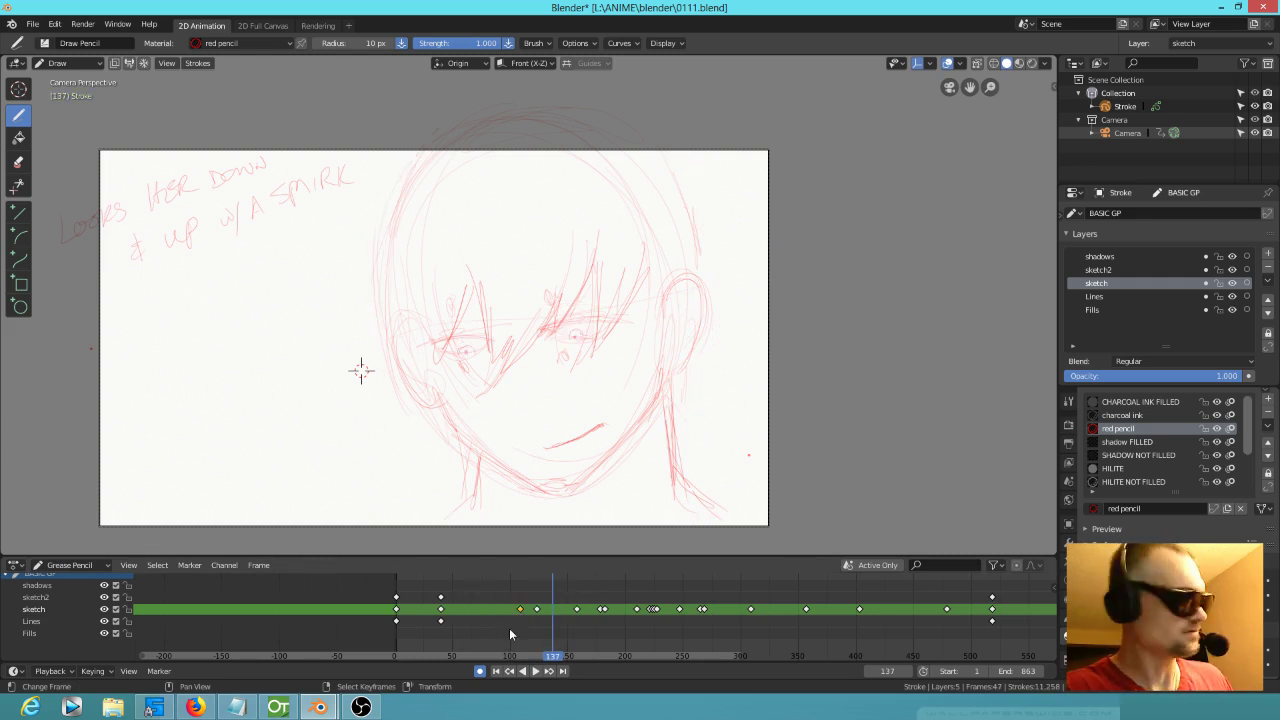
{"action": "left_click_drag", "start_coordinate": [518, 614], "coordinate": [554, 617]}
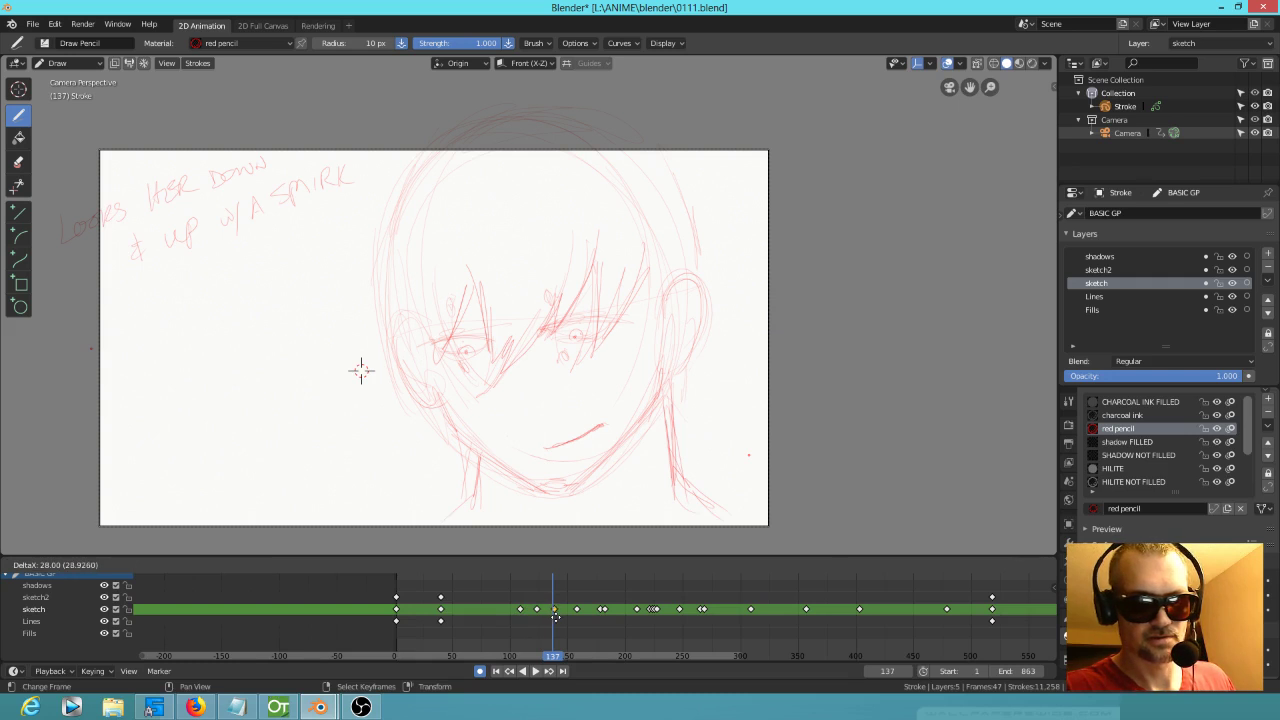
{"action": "left_click", "coordinate": [554, 617]}
{"action": "left_click", "coordinate": [537, 629]}
{"action": "key", "text": "space"}
{"action": "left_click", "coordinate": [552, 629]}
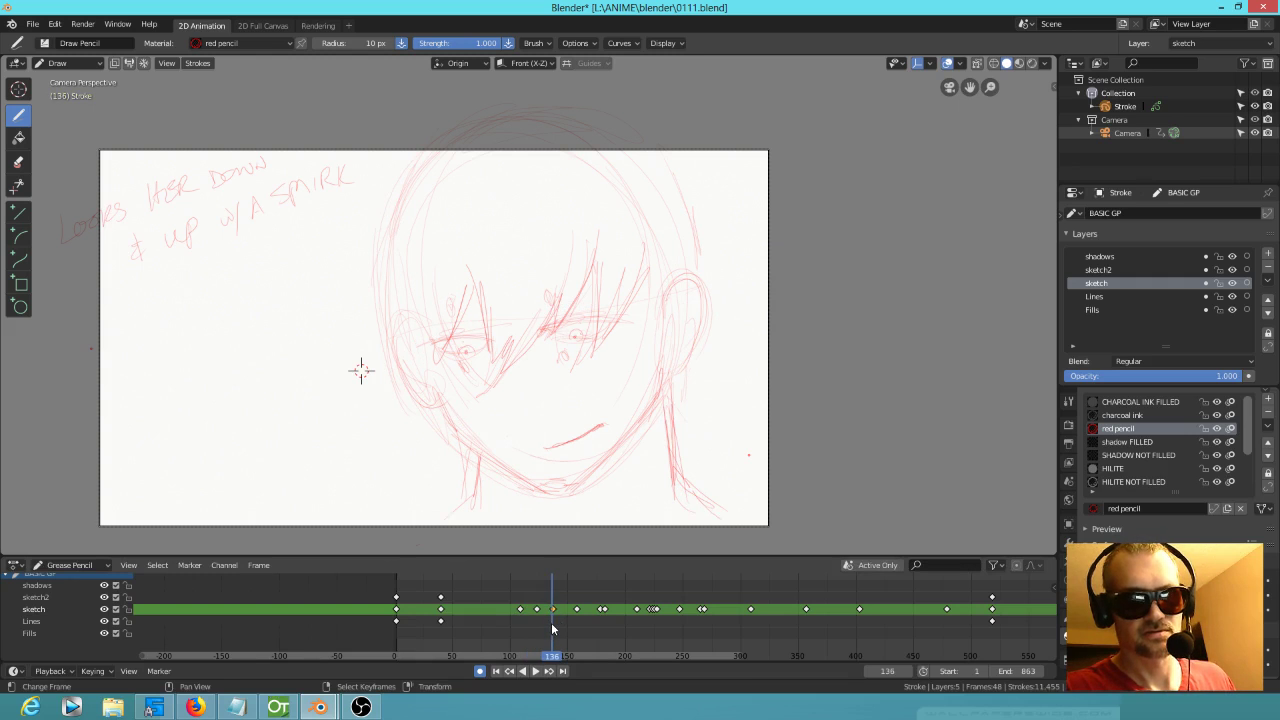
{"action": "key", "text": "Right"}
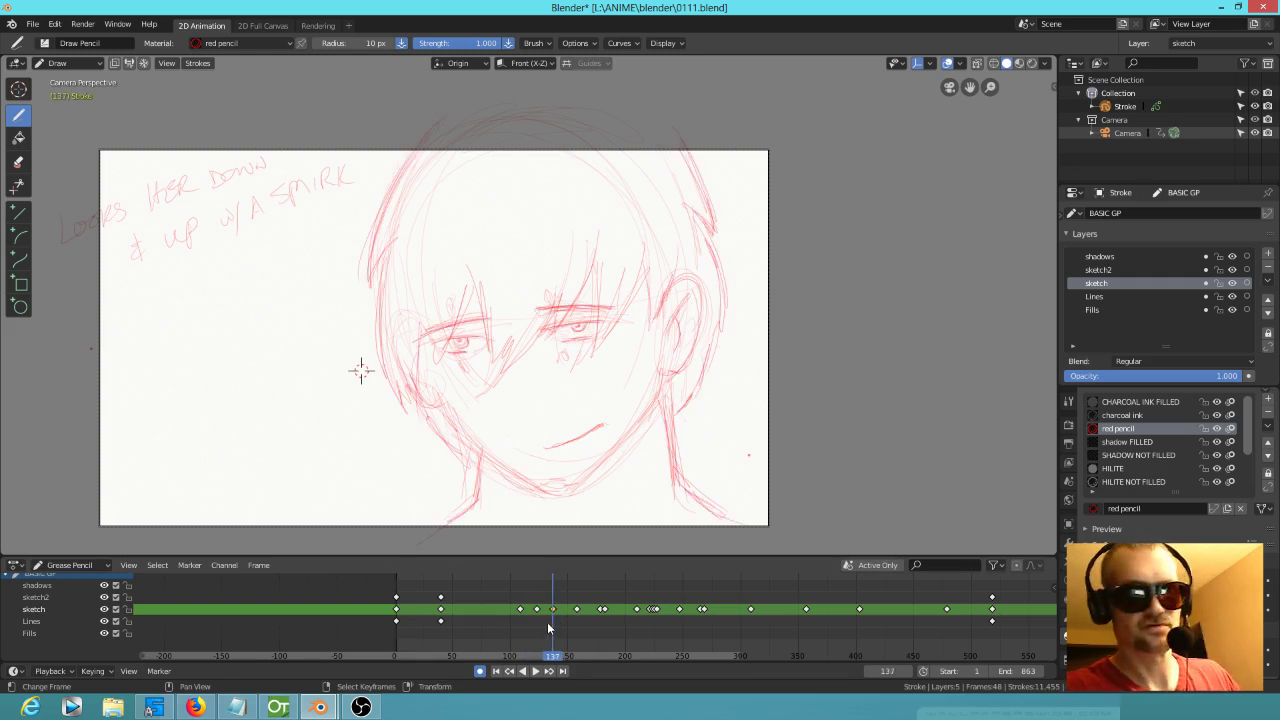
{"action": "key", "text": "Tab"}
{"action": "left_click", "coordinate": [750, 204]}
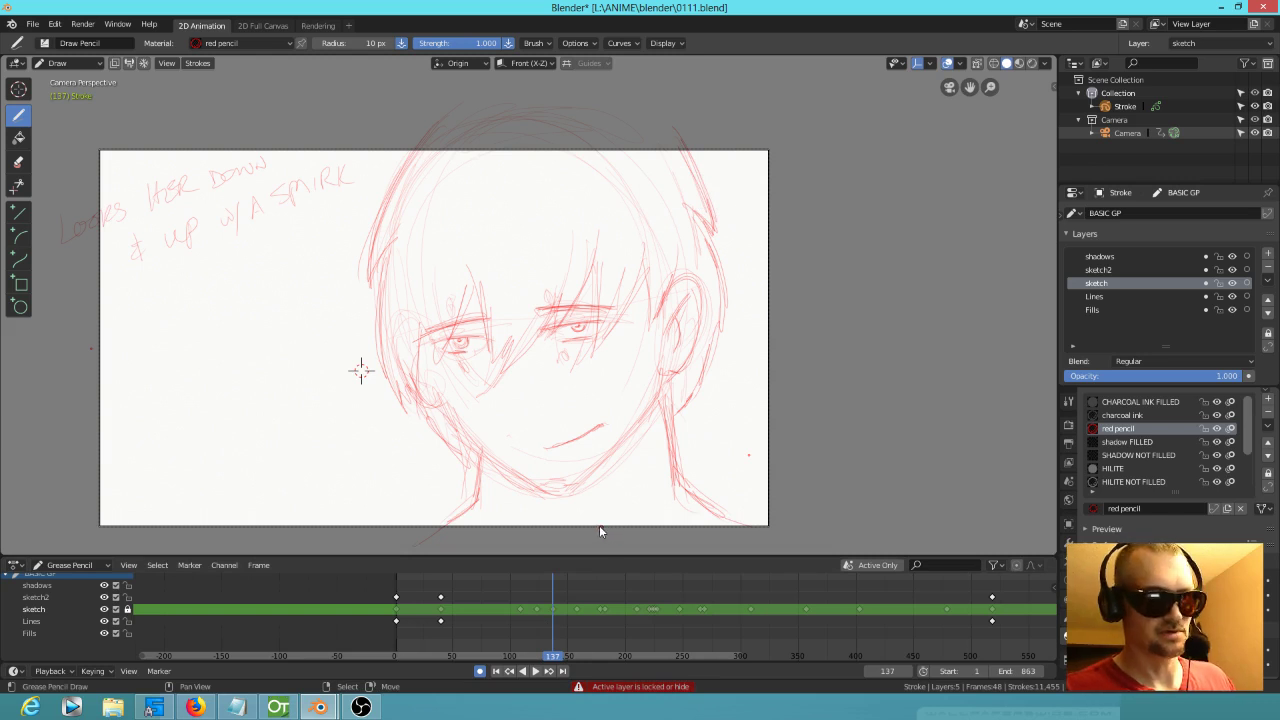
{"action": "left_click", "coordinate": [127, 609]}
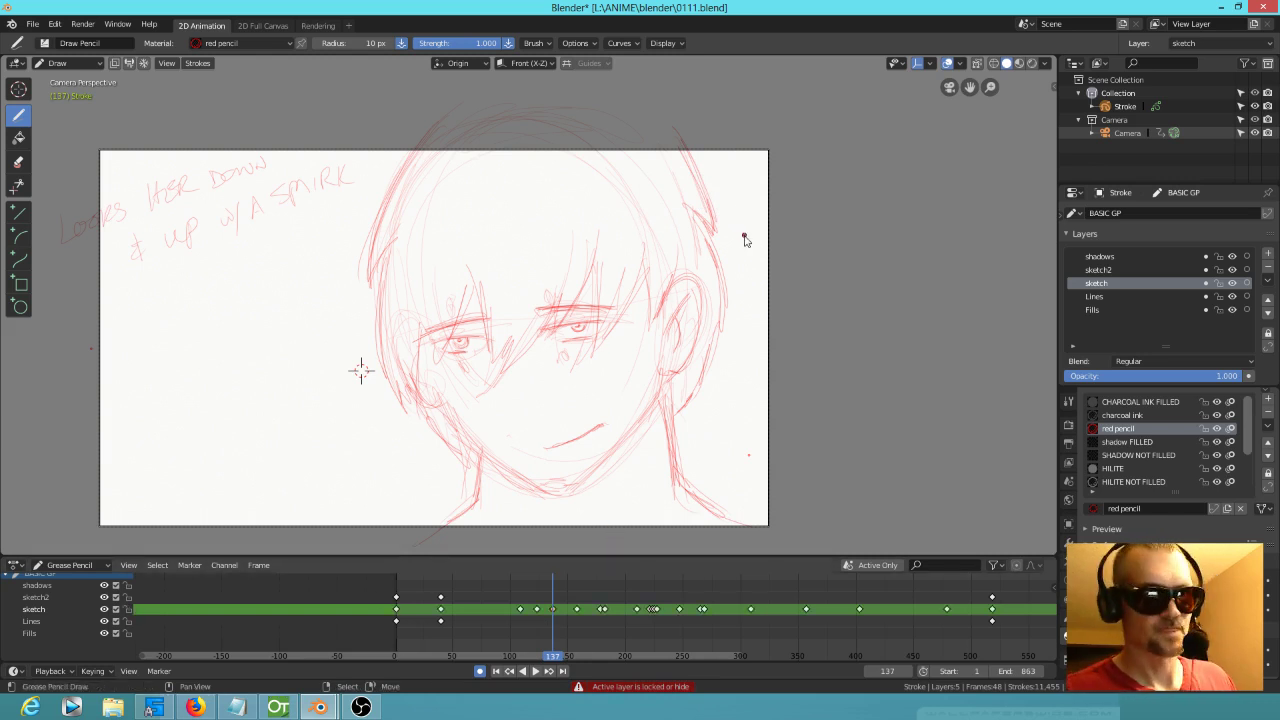
Step: Lasso-select the head and hair strokes in Edit Mode at frame 137 and paste a copy into the frame 123 drawing
{"action": "key", "text": "Tab"}
{"action": "left_click_drag", "start_coordinate": [735, 122], "coordinate": [471, 78]}
{"action": "mouse_move", "coordinate": [670, 100]}
{"action": "left_mouse_down", "text": "ctrl"}
{"action": "mouse_move", "coordinate": [406, 116]}
{"action": "mouse_move", "coordinate": [349, 280]}
{"action": "mouse_move", "coordinate": [427, 467]}
{"action": "mouse_move", "coordinate": [470, 400]}
{"action": "mouse_move", "coordinate": [425, 325]}
{"action": "mouse_move", "coordinate": [463, 300]}
{"action": "mouse_move", "coordinate": [490, 350]}
{"action": "mouse_move", "coordinate": [545, 340]}
{"action": "mouse_move", "coordinate": [575, 265]}
{"action": "mouse_move", "coordinate": [612, 325]}
{"action": "mouse_move", "coordinate": [716, 297]}
{"action": "mouse_move", "coordinate": [717, 397]}
{"action": "mouse_move", "coordinate": [743, 153]}
{"action": "left_mouse_up", "text": "ctrl"}
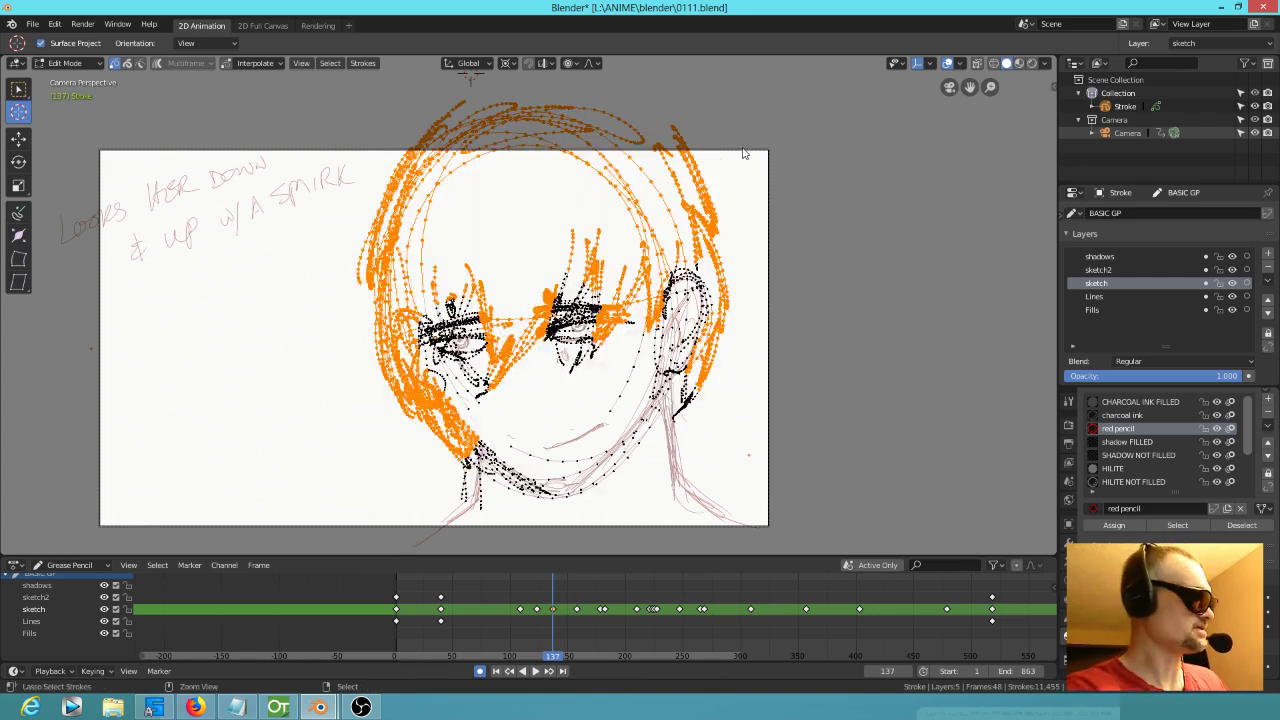
{"action": "key", "text": "Down"}
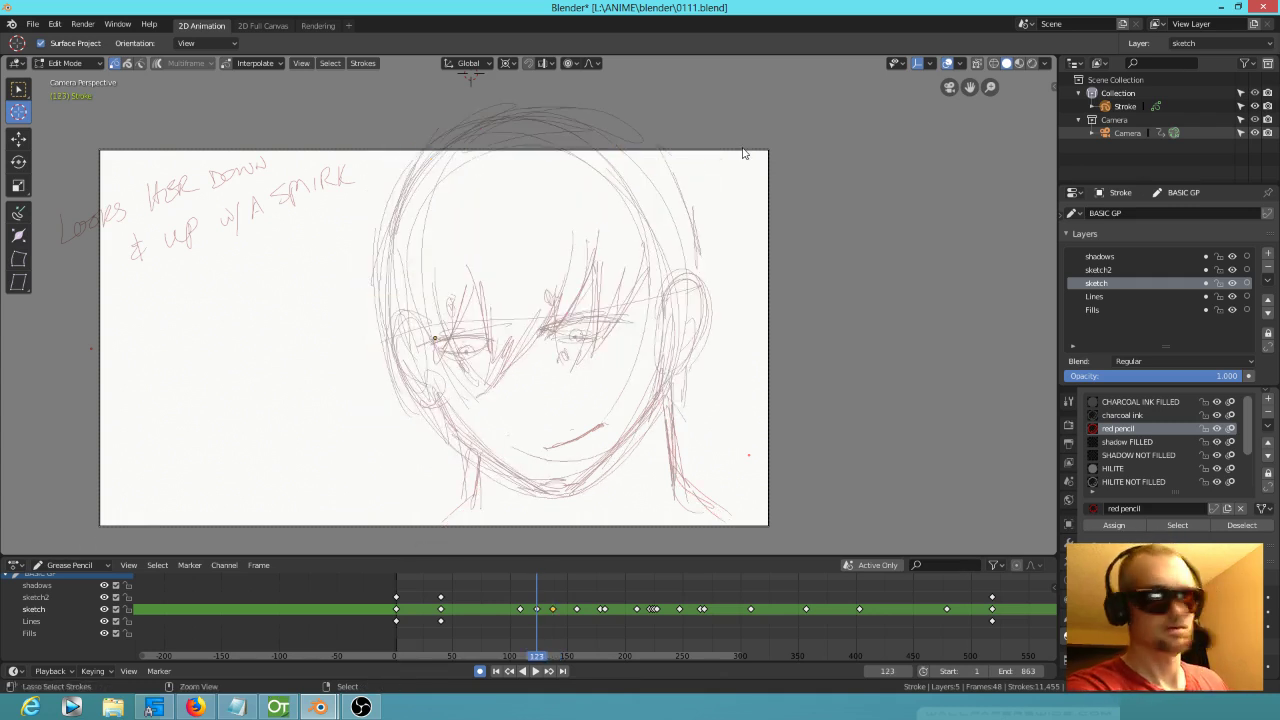
{"action": "key", "text": "ctrl+v"}
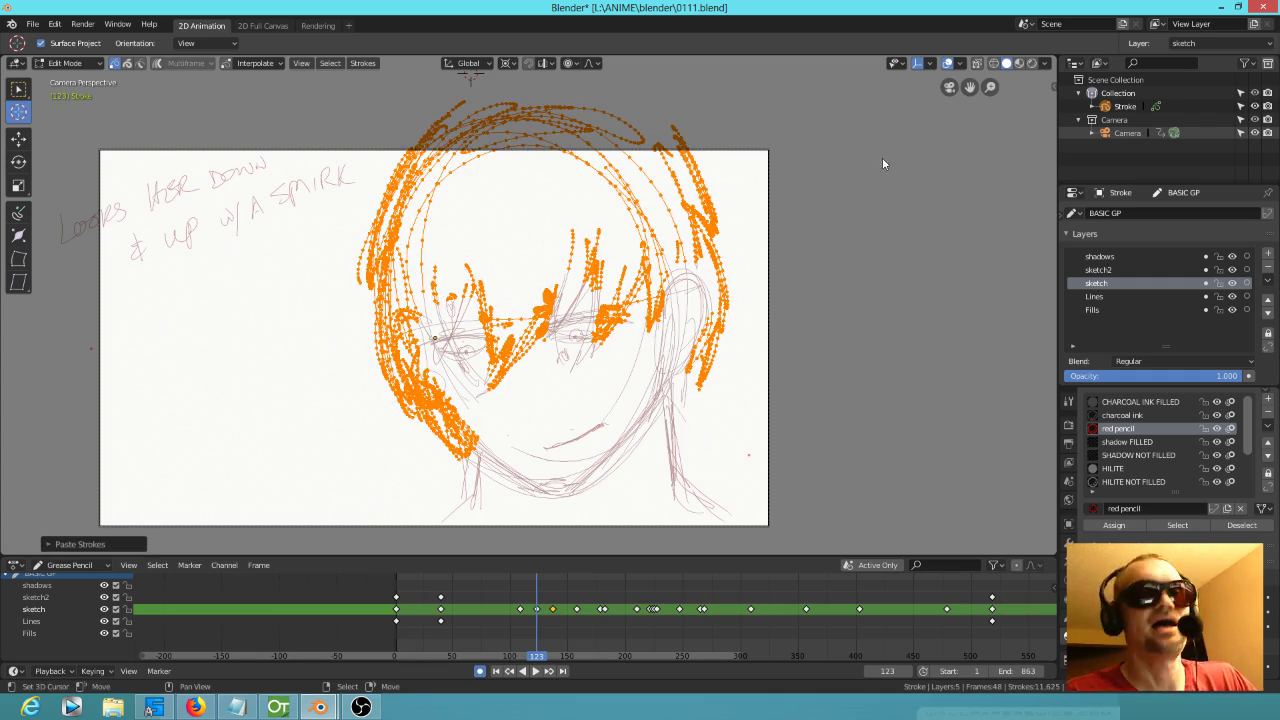
Step: Return to Draw mode, sketch inner fold strokes in both ears at frame 123, and compare with the adjacent keyframe
{"action": "key", "text": "Tab"}
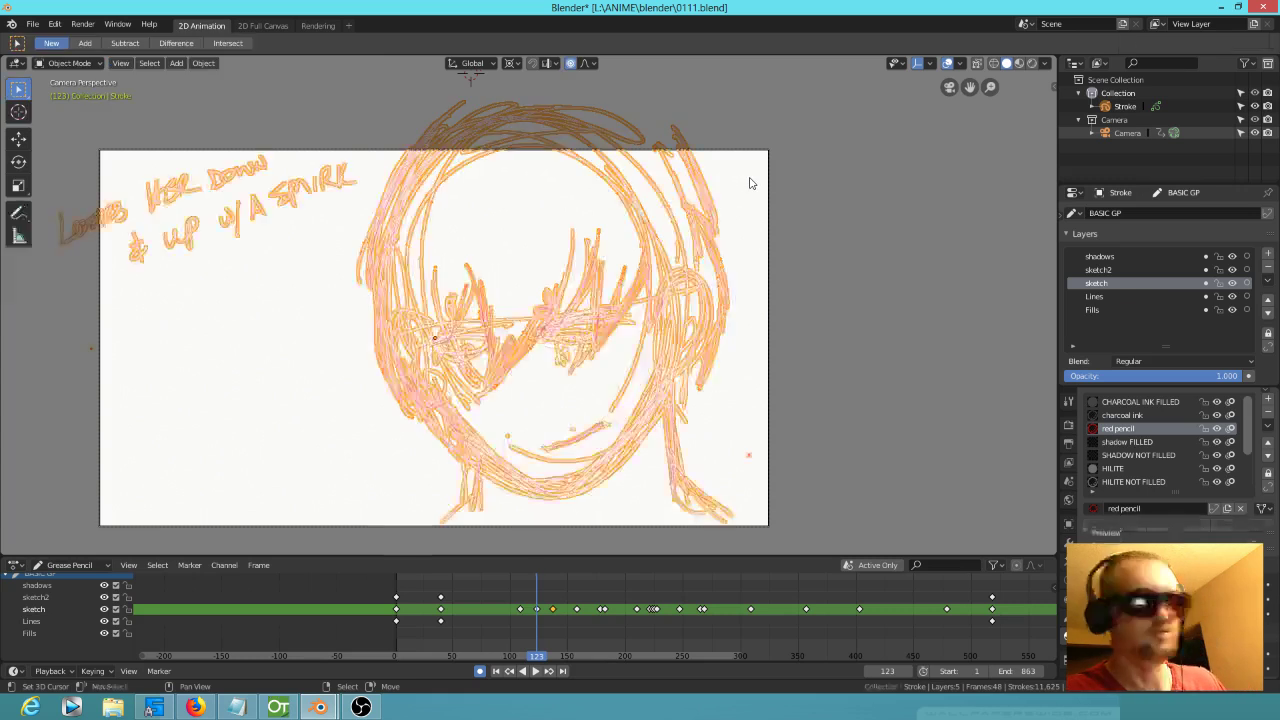
{"action": "key", "text": "ctrl+Tab"}
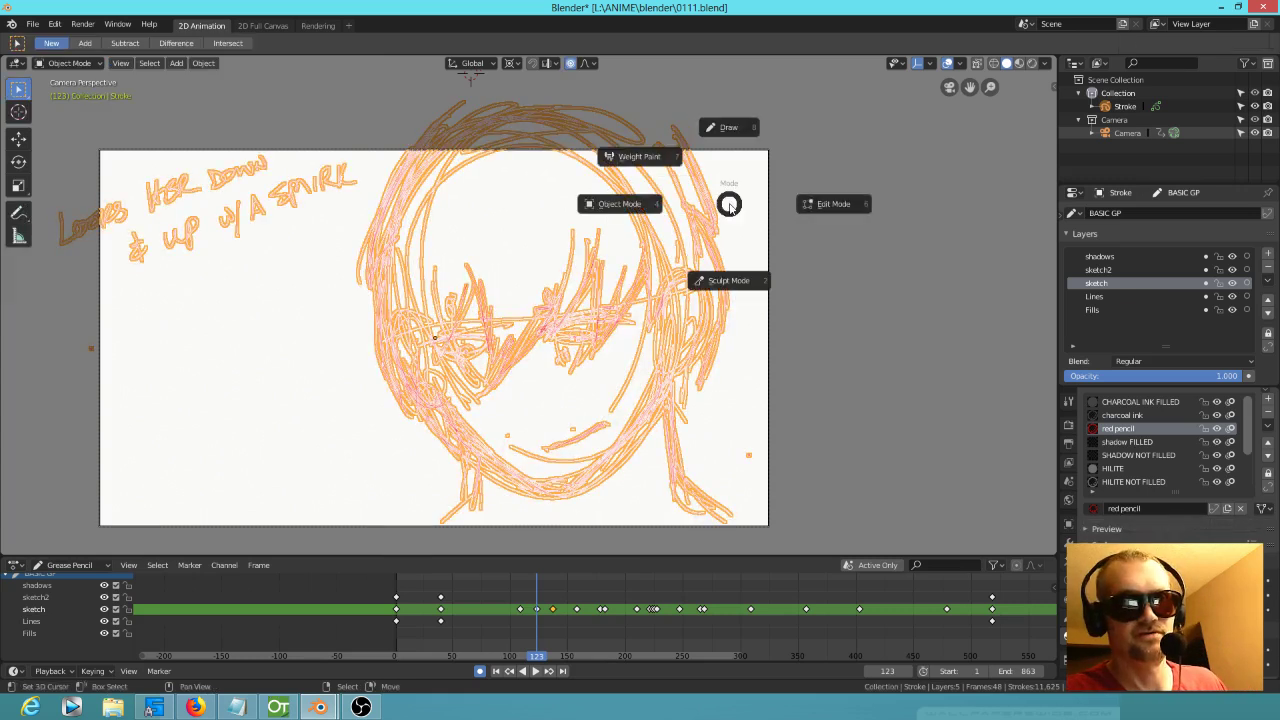
{"action": "left_click", "coordinate": [727, 134]}
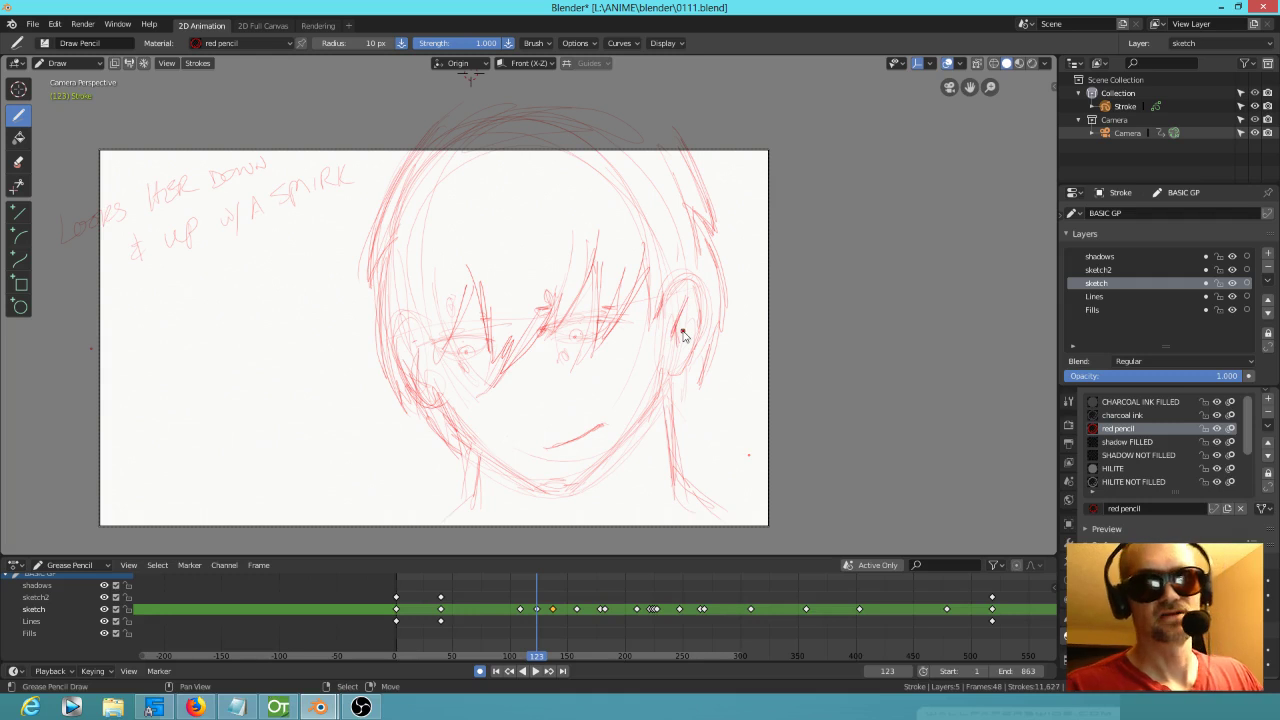
{"action": "left_click_drag", "start_coordinate": [421, 316], "coordinate": [414, 392]}
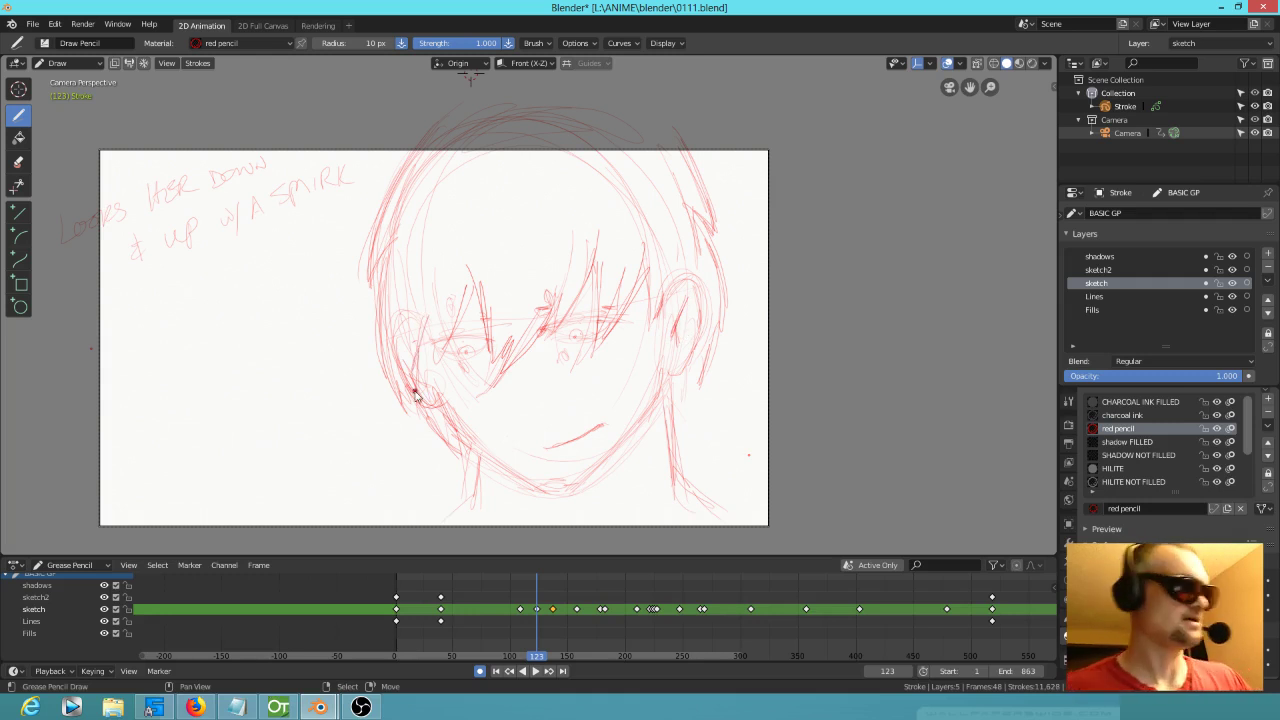
{"action": "key", "text": "Down"}
{"action": "key", "text": "Up"}
{"action": "key", "text": "Down"}
{"action": "key", "text": "Up"}
Step: Darken both downcast eyes at frame 123 and strengthen the upper lid line beside the prominent ear
{"action": "scroll", "coordinate": [718, 318], "scroll_direction": "up", "scroll_amount": 2}
{"action": "scroll", "coordinate": [718, 318], "scroll_direction": "up", "scroll_amount": 1}
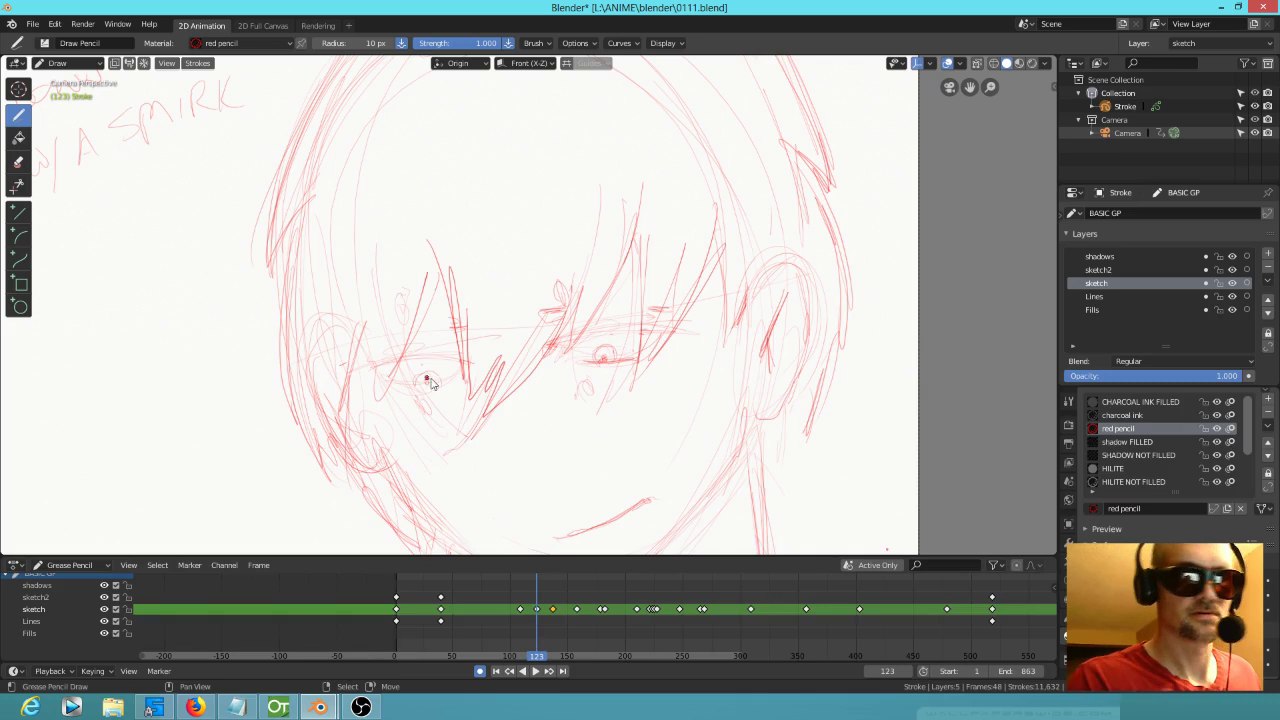
{"action": "left_click_drag", "start_coordinate": [426, 381], "coordinate": [440, 381]}
{"action": "left_click_drag", "start_coordinate": [584, 341], "coordinate": [676, 306]}
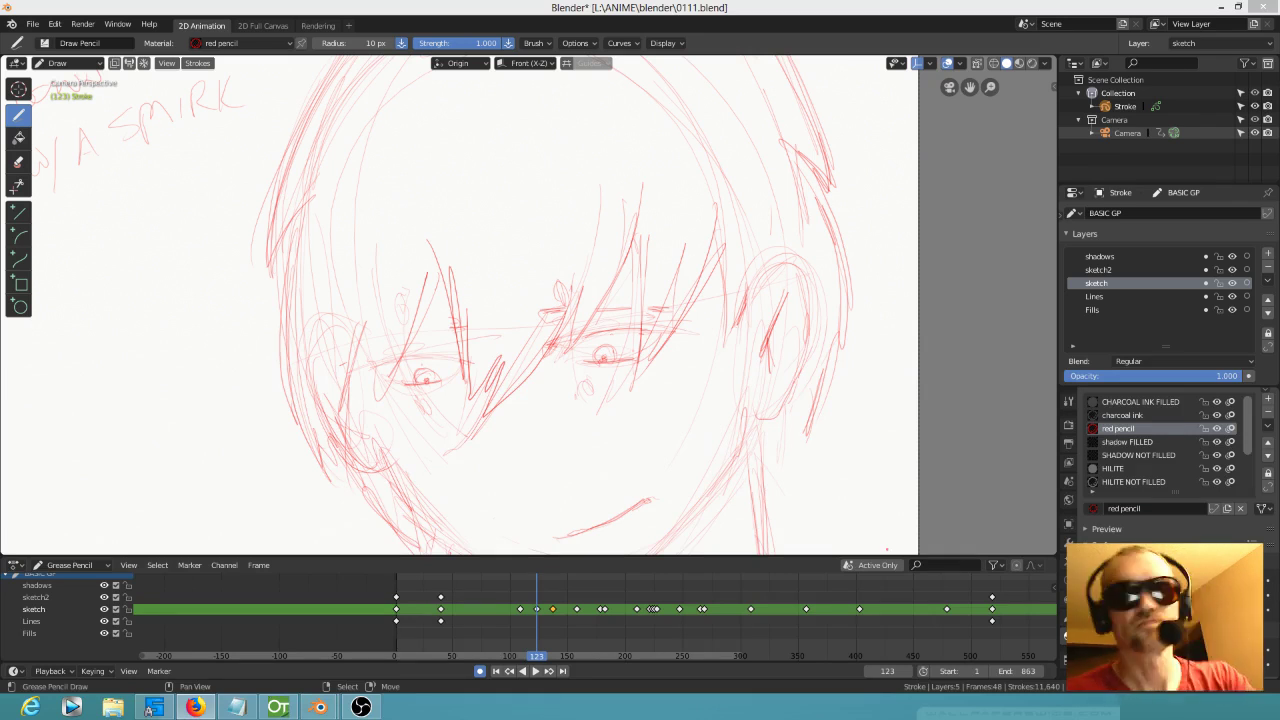
Step: Strengthen the prominent ear's outline, add hair strands in front of it, and sketch jagged hair tips below it
{"action": "left_click", "coordinate": [757, 276]}
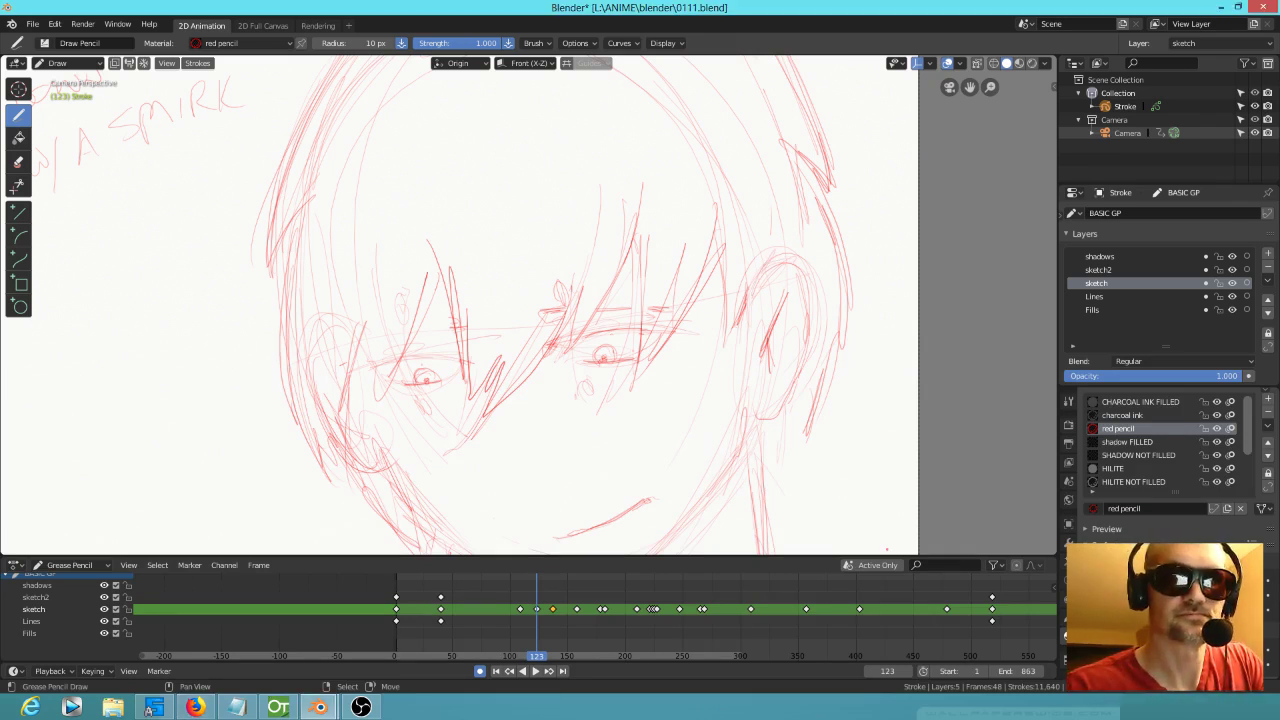
{"action": "left_click_drag", "start_coordinate": [804, 268], "coordinate": [811, 307]}
{"action": "left_click_drag", "start_coordinate": [768, 265], "coordinate": [746, 303]}
{"action": "left_click_drag", "start_coordinate": [772, 211], "coordinate": [778, 266]}
{"action": "mouse_move", "coordinate": [804, 424]}
{"action": "left_mouse_down"}
{"action": "mouse_move", "coordinate": [824, 476]}
{"action": "mouse_move", "coordinate": [800, 476]}
{"action": "left_mouse_up"}
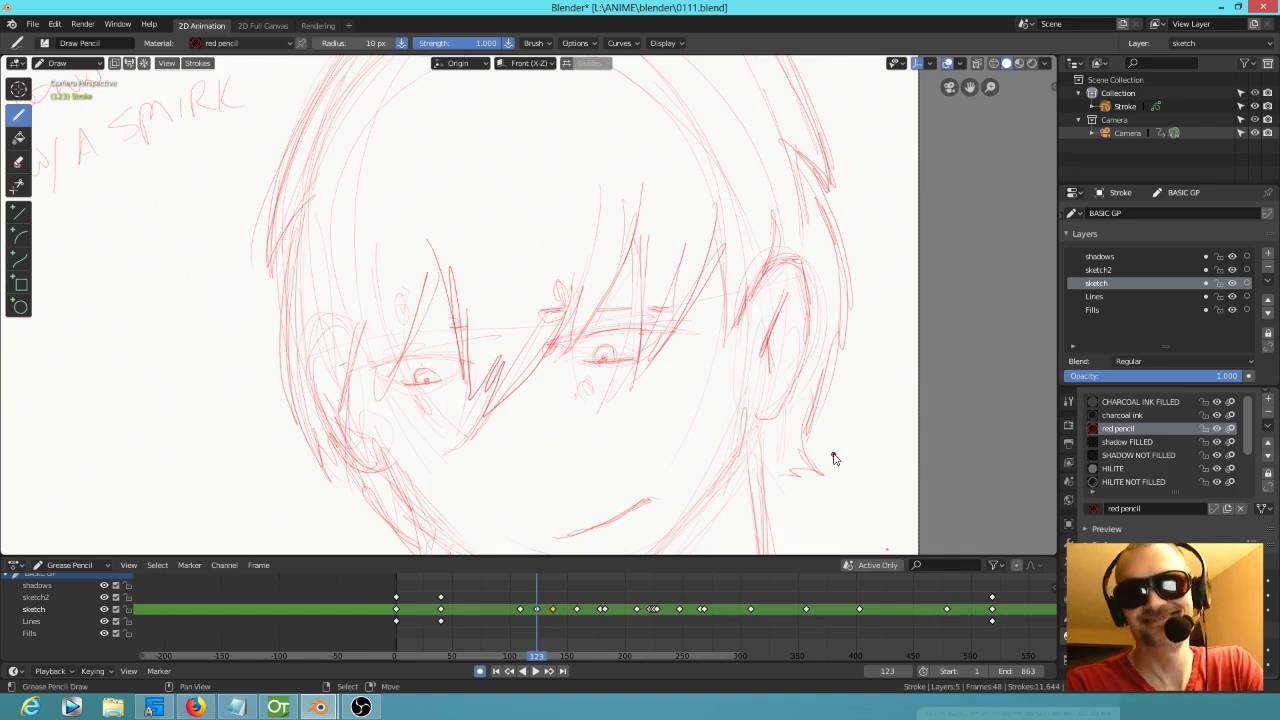
{"action": "key", "text": "Home"}
{"action": "left_click", "coordinate": [718, 382]}
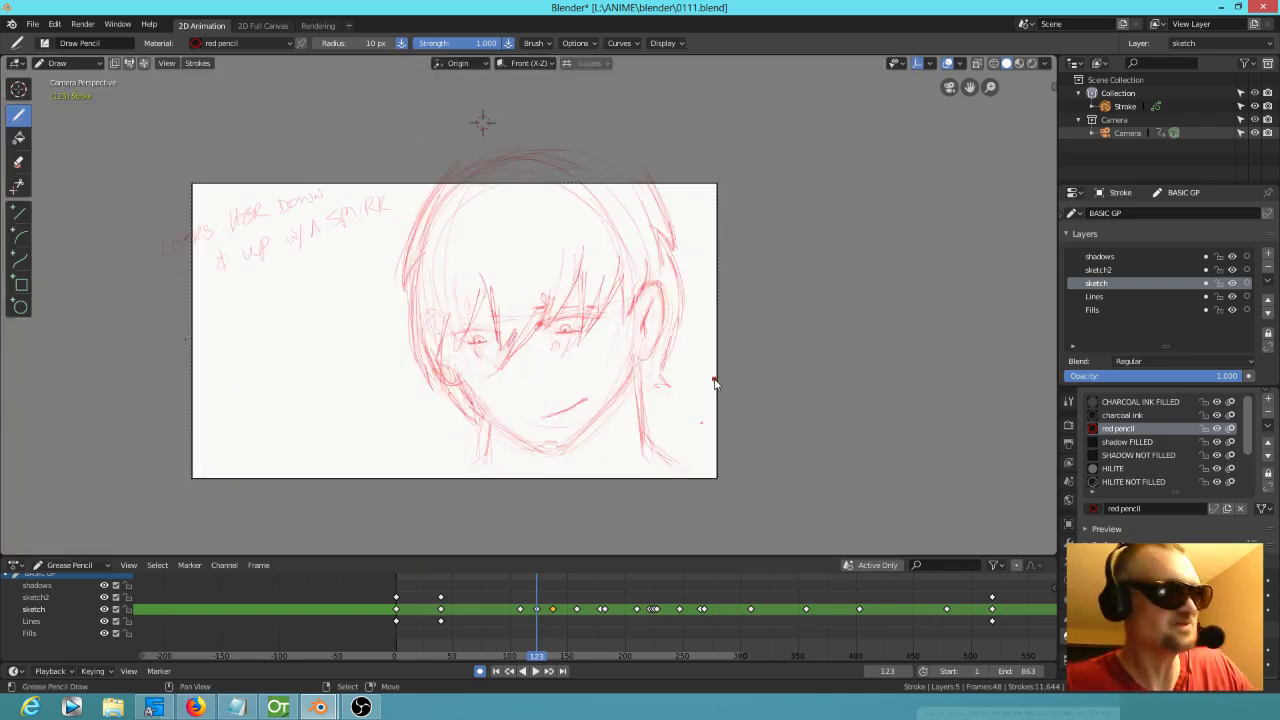
Step: Play ahead to the ninja shot and compare its poses across the keyframes at frames 158, 178 and 182
{"action": "key", "text": "space"}
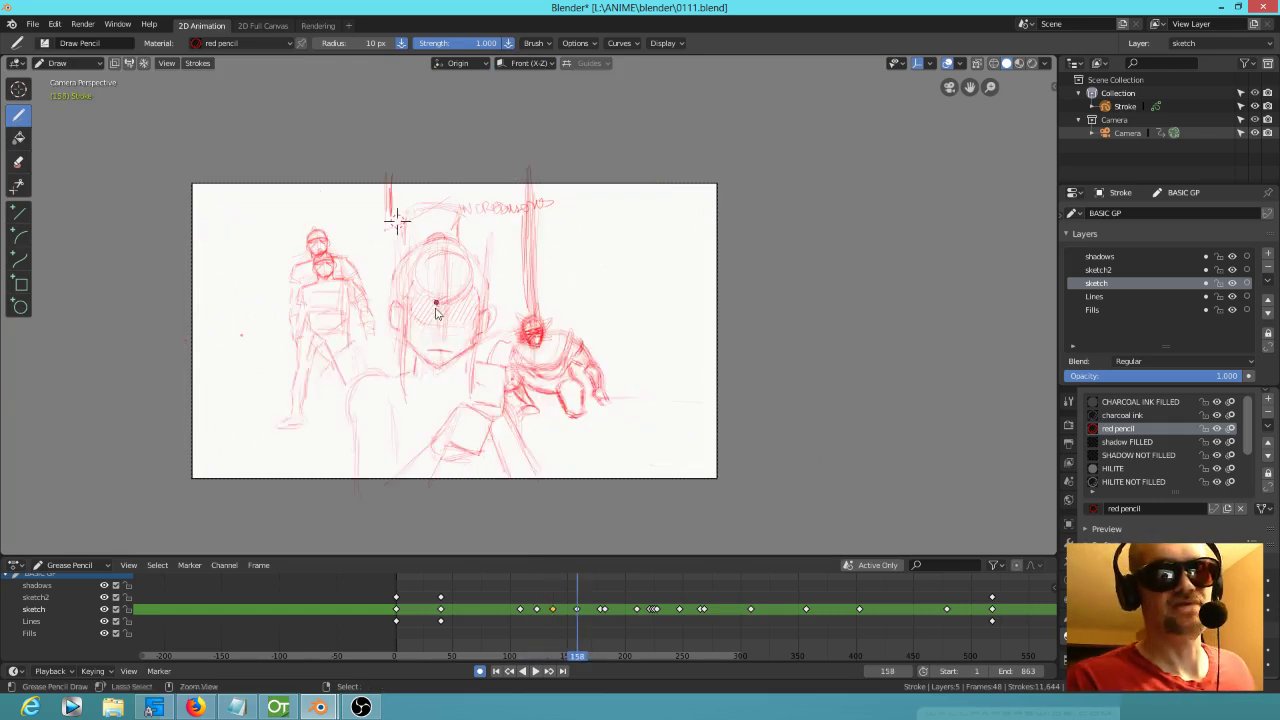
{"action": "scroll", "coordinate": [620, 197], "scroll_direction": "up", "scroll_amount": 4}
{"action": "middle_click_drag", "start_coordinate": [402, 335], "coordinate": [687, 368], "text": "ctrl"}
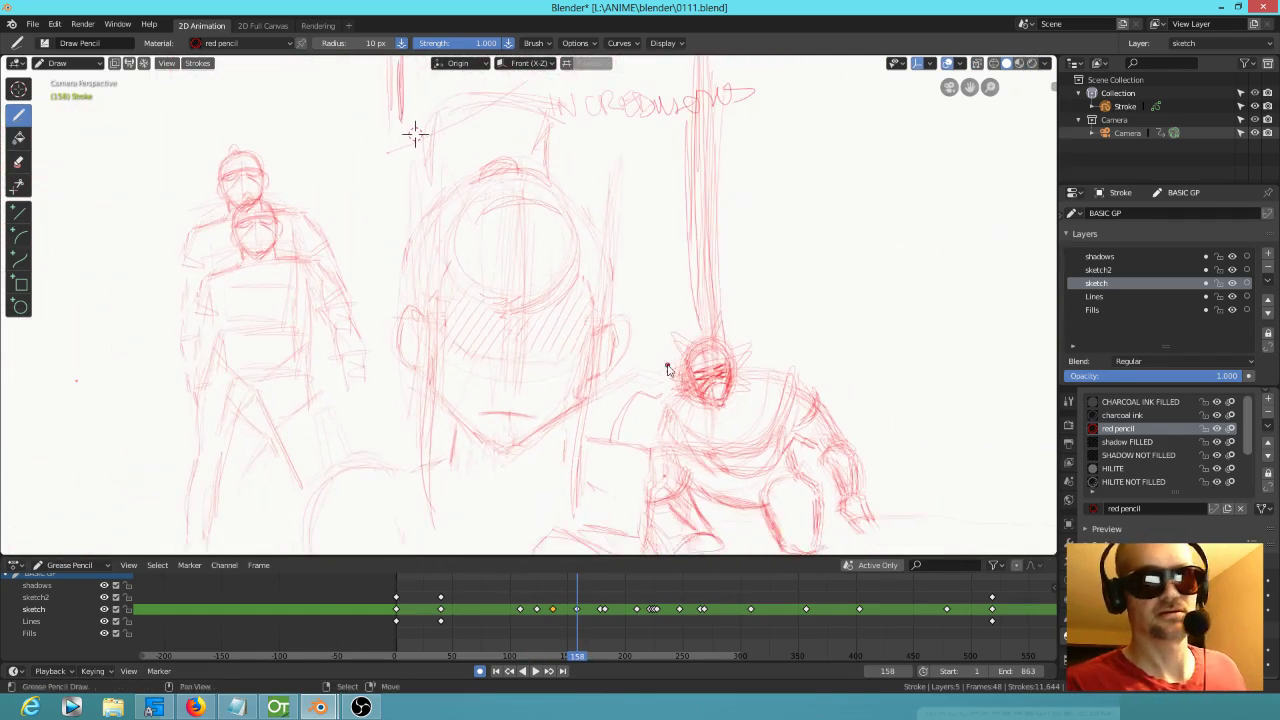
{"action": "left_click", "coordinate": [595, 635]}
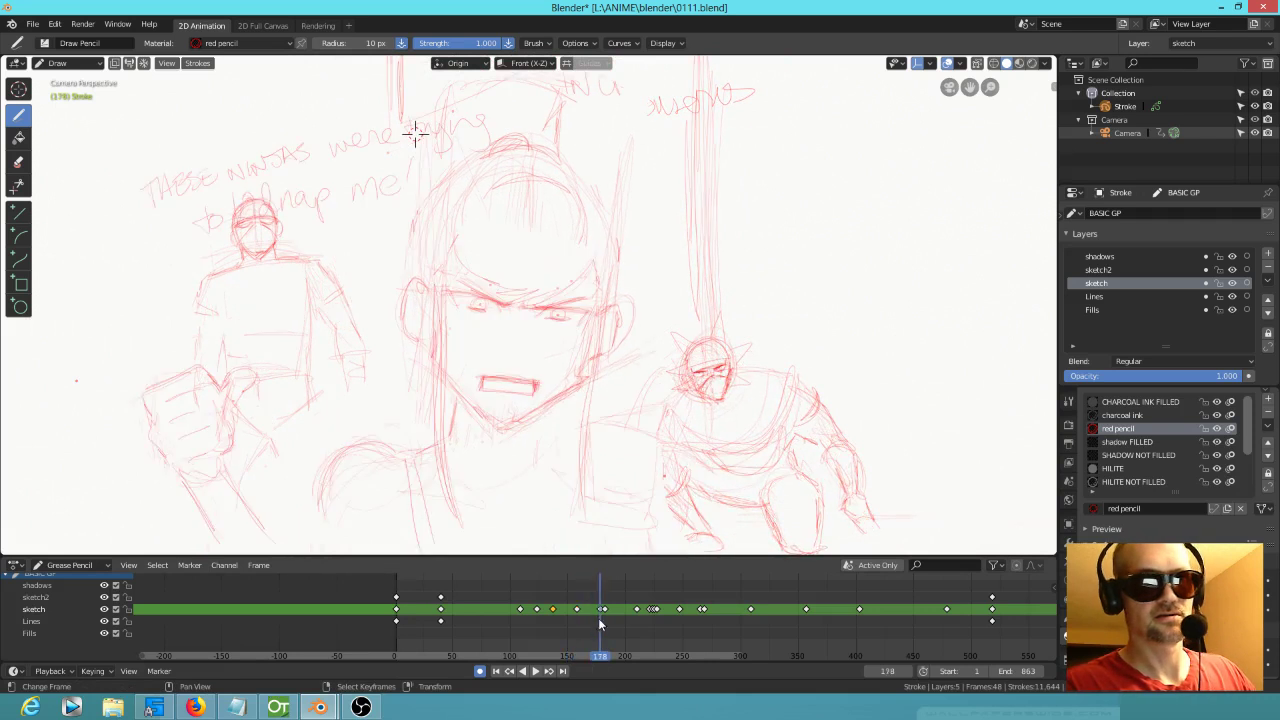
{"action": "scroll", "coordinate": [605, 517], "scroll_direction": "down", "scroll_amount": 3}
{"action": "key", "text": "Down"}
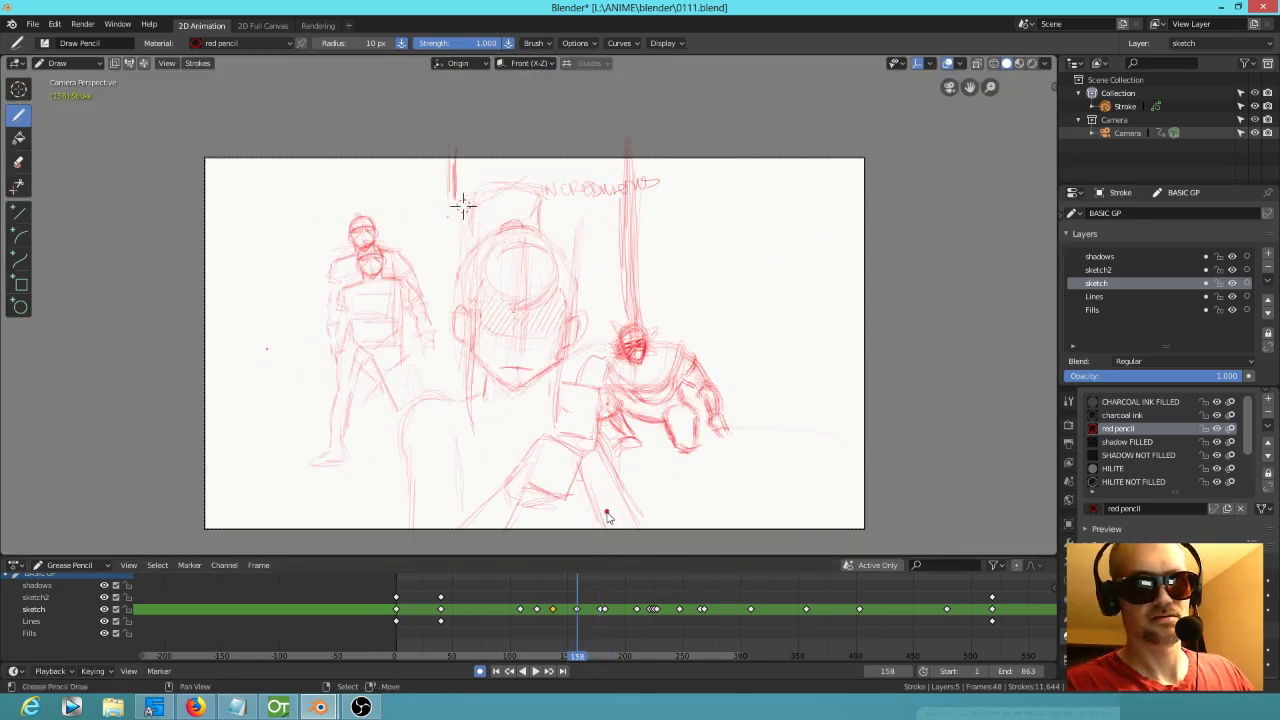
{"action": "key", "text": "Up"}
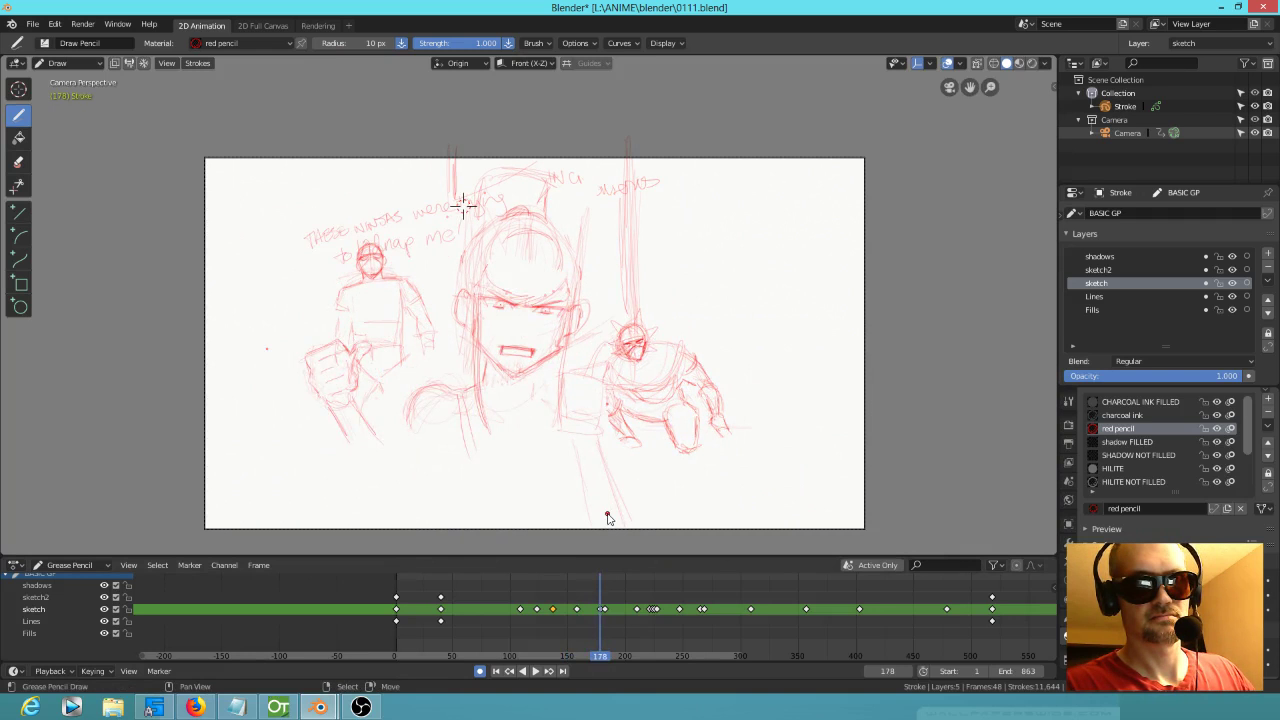
{"action": "key", "text": "Down"}
{"action": "key", "text": "Up"}
{"action": "key", "text": "Up"}
{"action": "key", "text": "Up"}
{"action": "key", "text": "Down"}
{"action": "key", "text": "Down"}
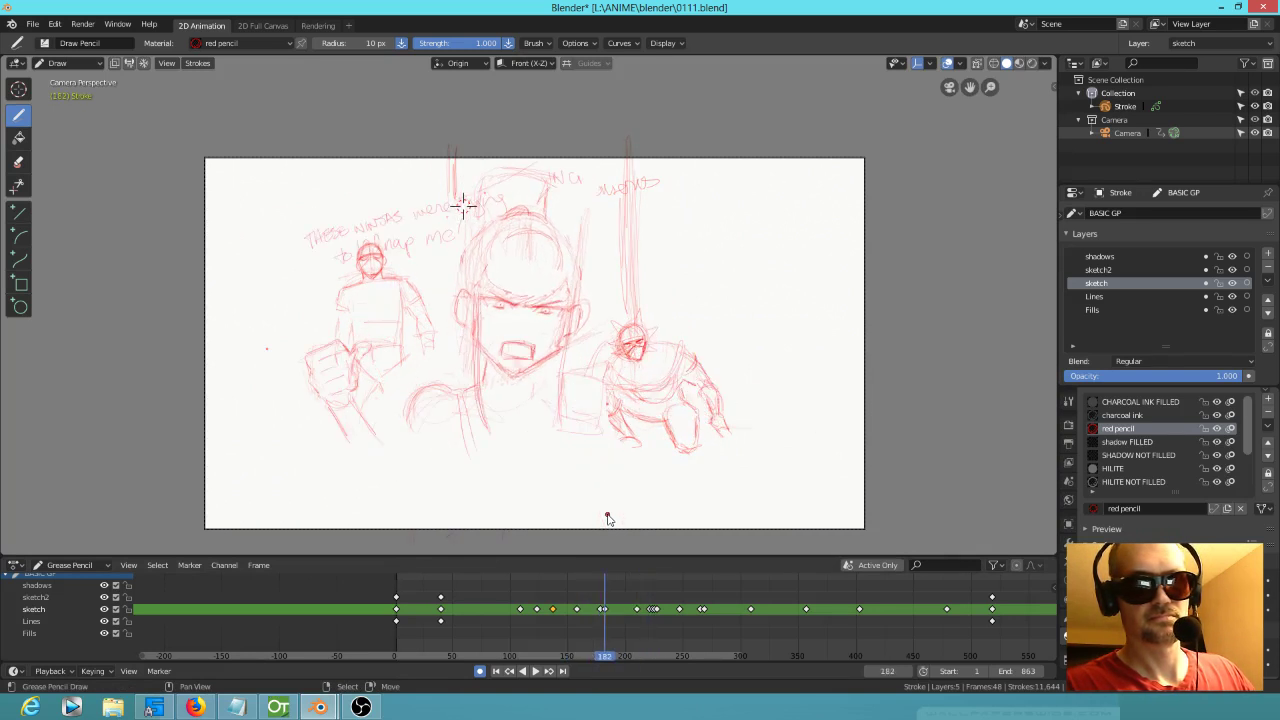
{"action": "key", "text": "Down"}
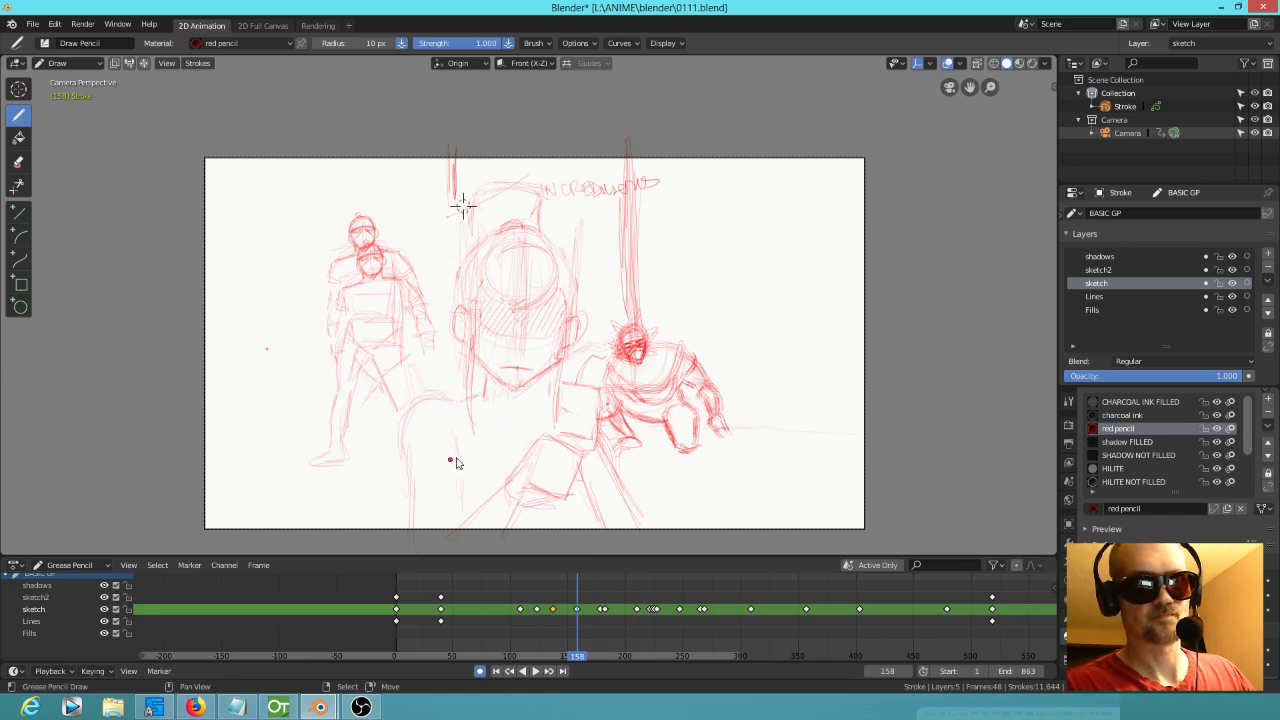
{"action": "key", "text": "Up"}
{"action": "key", "text": "Down"}
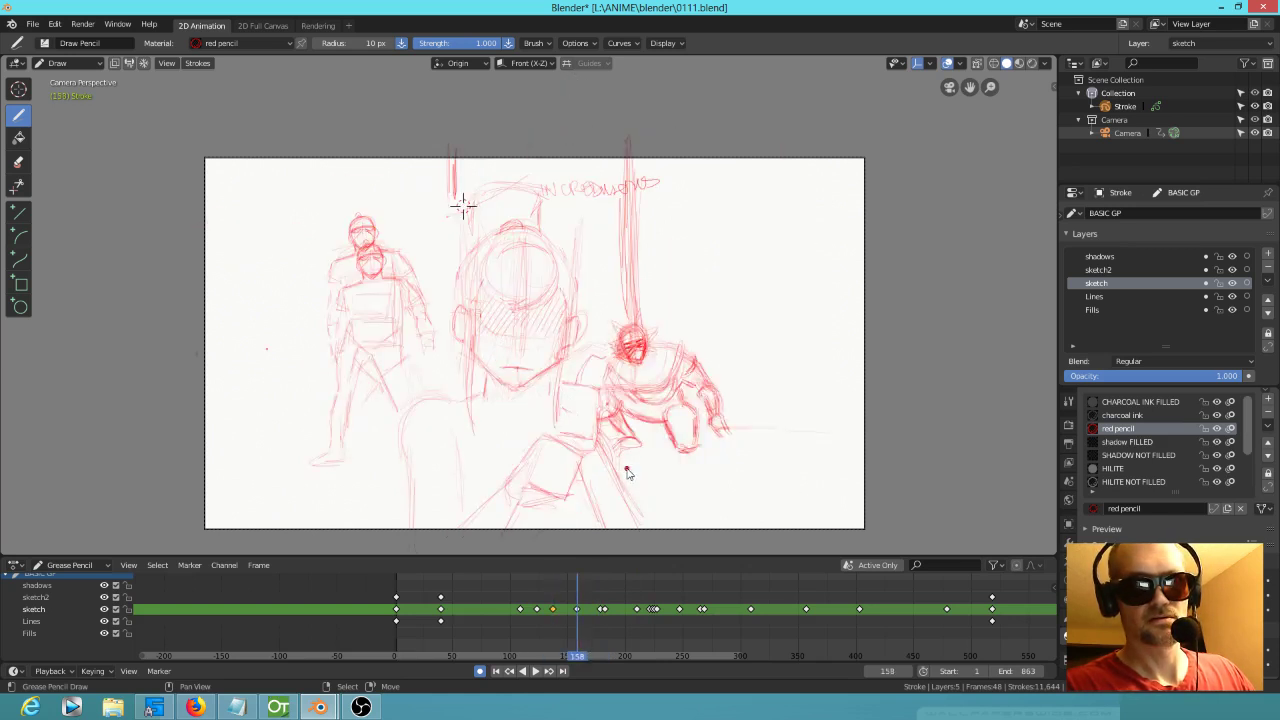
{"action": "key", "text": "Up"}
{"action": "key", "text": "Down"}
{"action": "key", "text": "Down"}
{"action": "key", "text": "Up"}
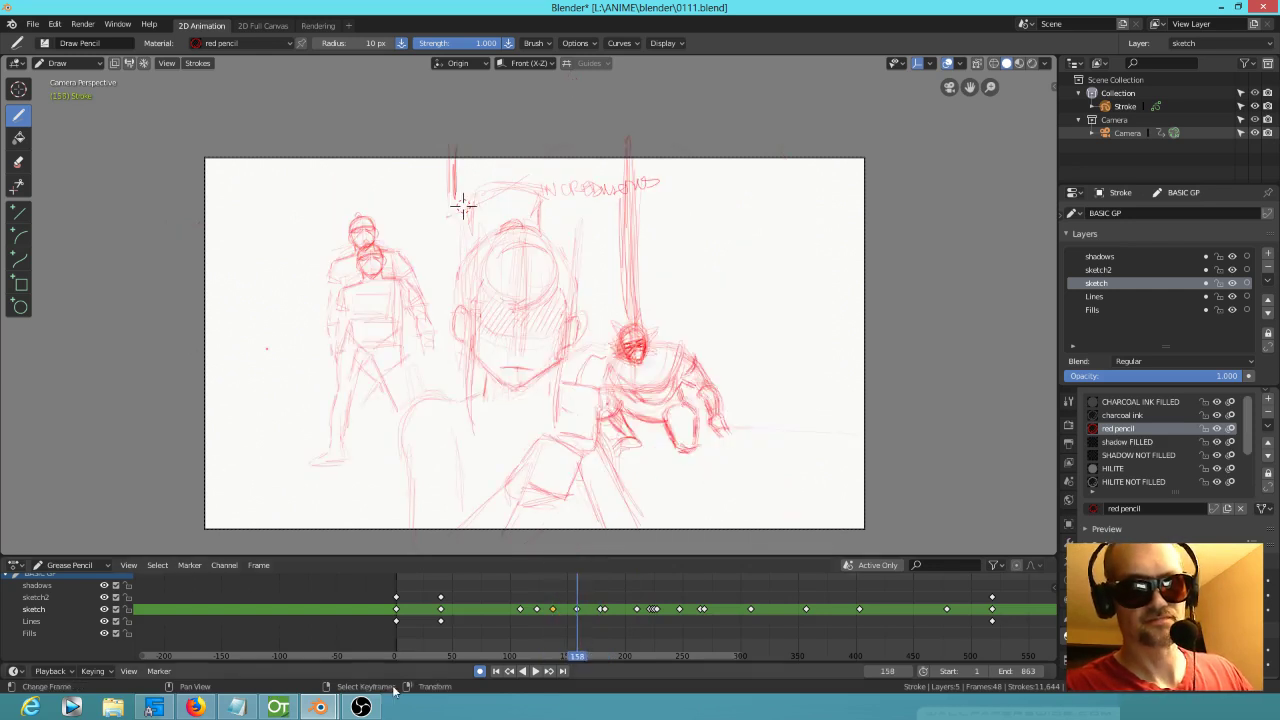
Step: Switch to the OPENING SCENE VIDEO EDIT project and review the ninja shot in the 01110001-0863.avi strip around 05:45
{"action": "mouse_move", "coordinate": [319, 707]}
{"action": "left_click", "coordinate": [390, 625]}
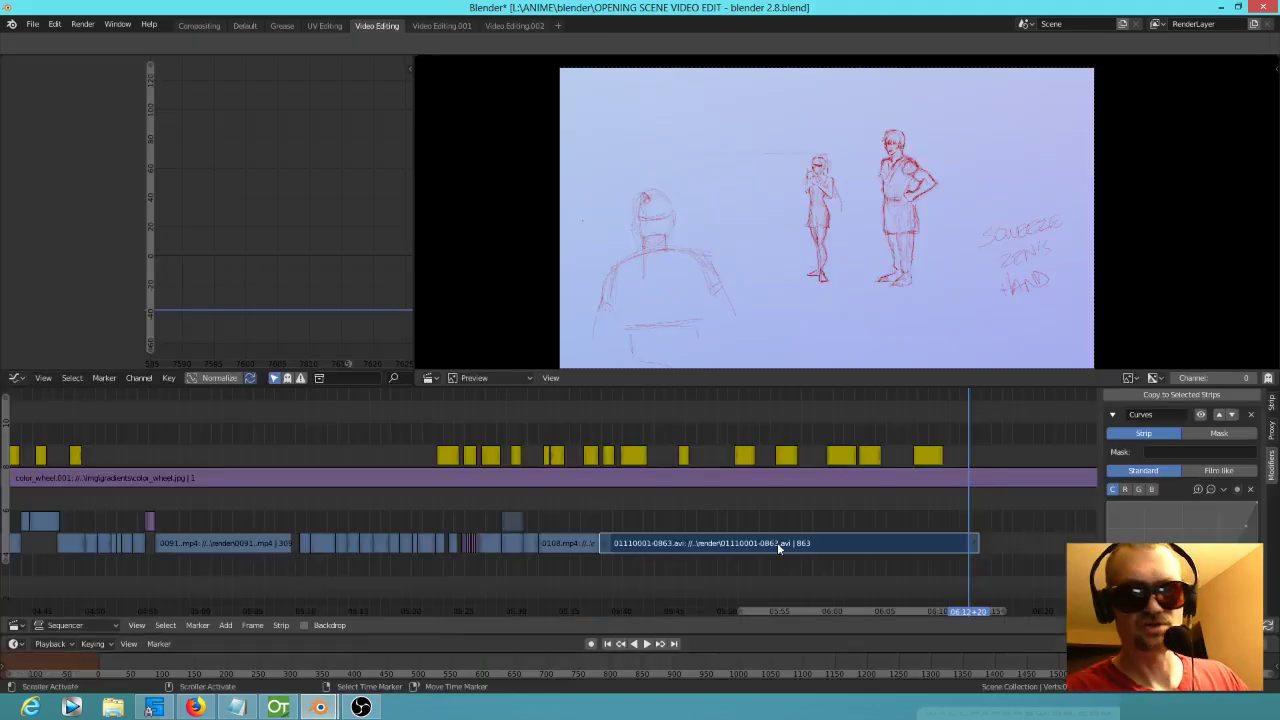
{"action": "left_click_drag", "start_coordinate": [700, 577], "coordinate": [671, 580]}
{"action": "key", "text": "space"}
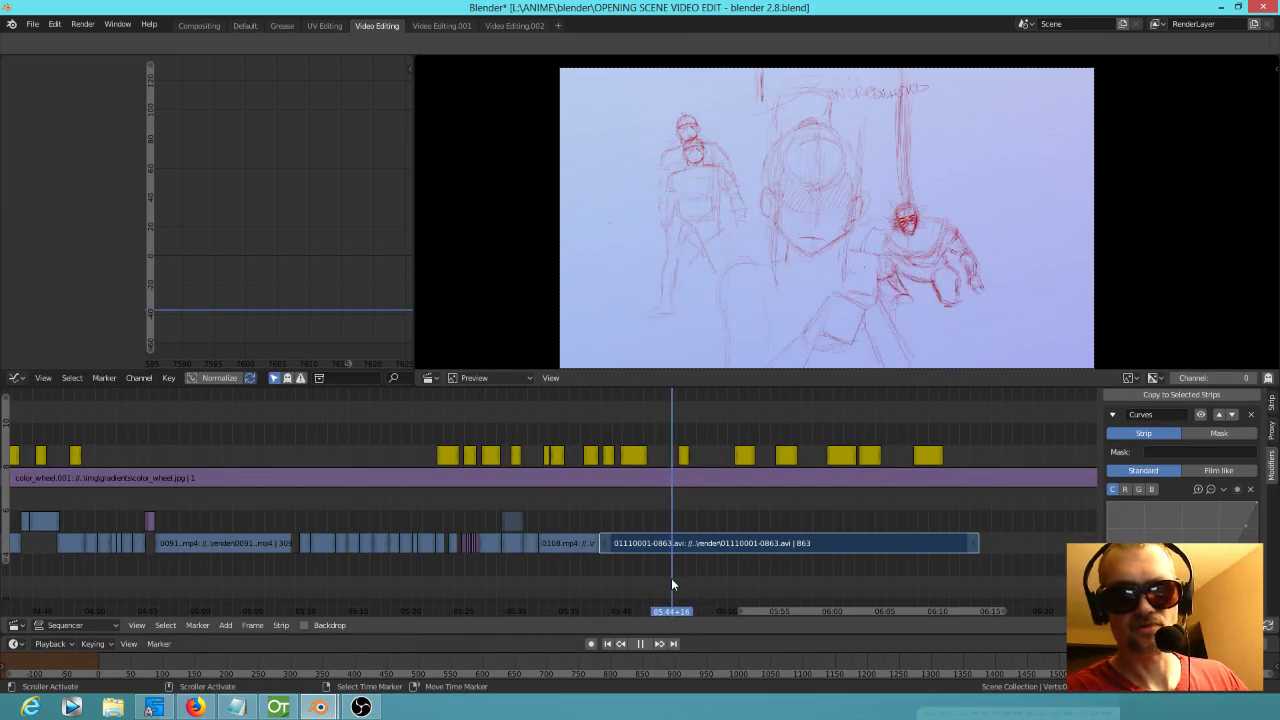
{"action": "key", "text": "space"}
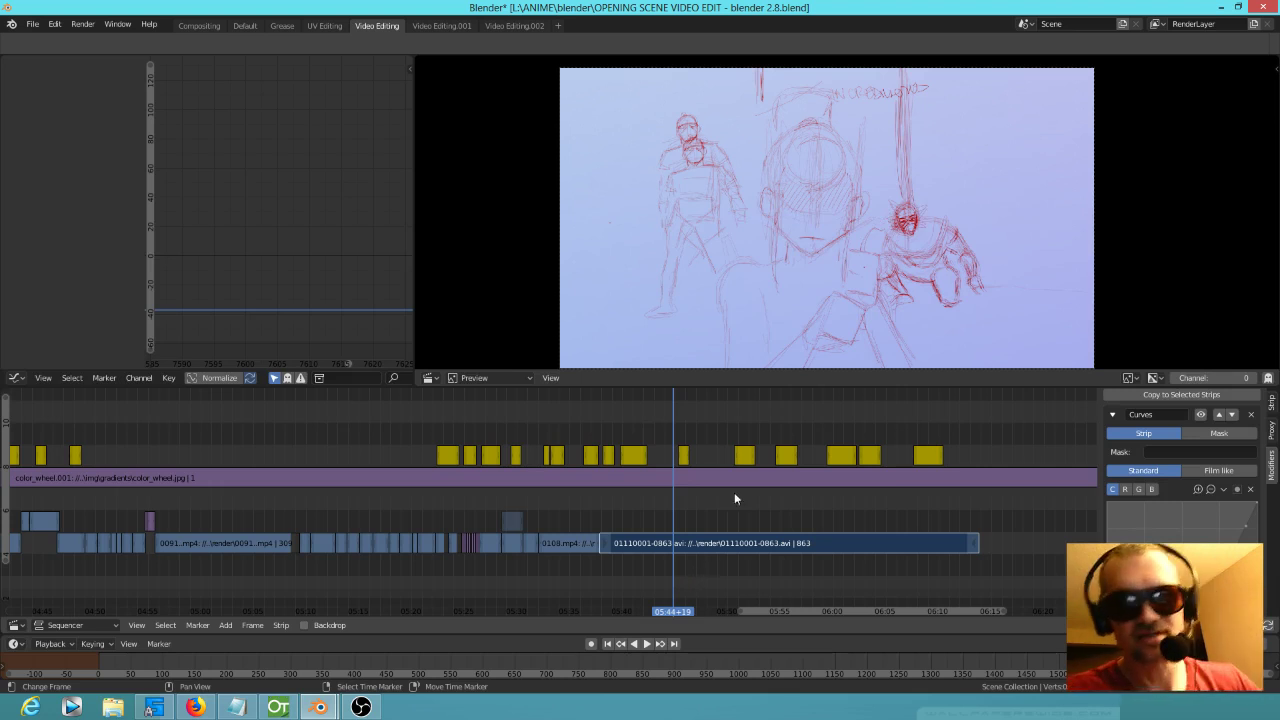
{"action": "scroll", "coordinate": [797, 299], "scroll_direction": "up", "scroll_amount": 4}
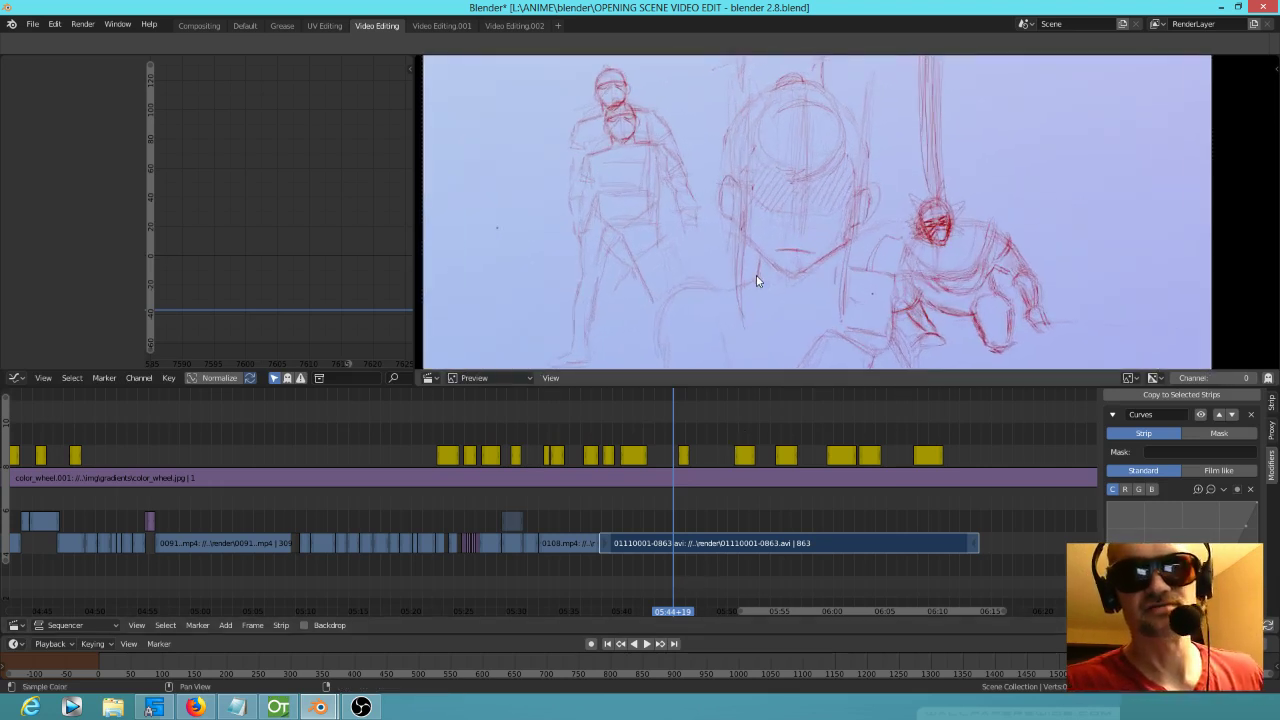
{"action": "mouse_move", "coordinate": [672, 560]}
{"action": "left_mouse_down"}
{"action": "mouse_move", "coordinate": [660, 566]}
{"action": "mouse_move", "coordinate": [676, 564]}
{"action": "left_mouse_up"}
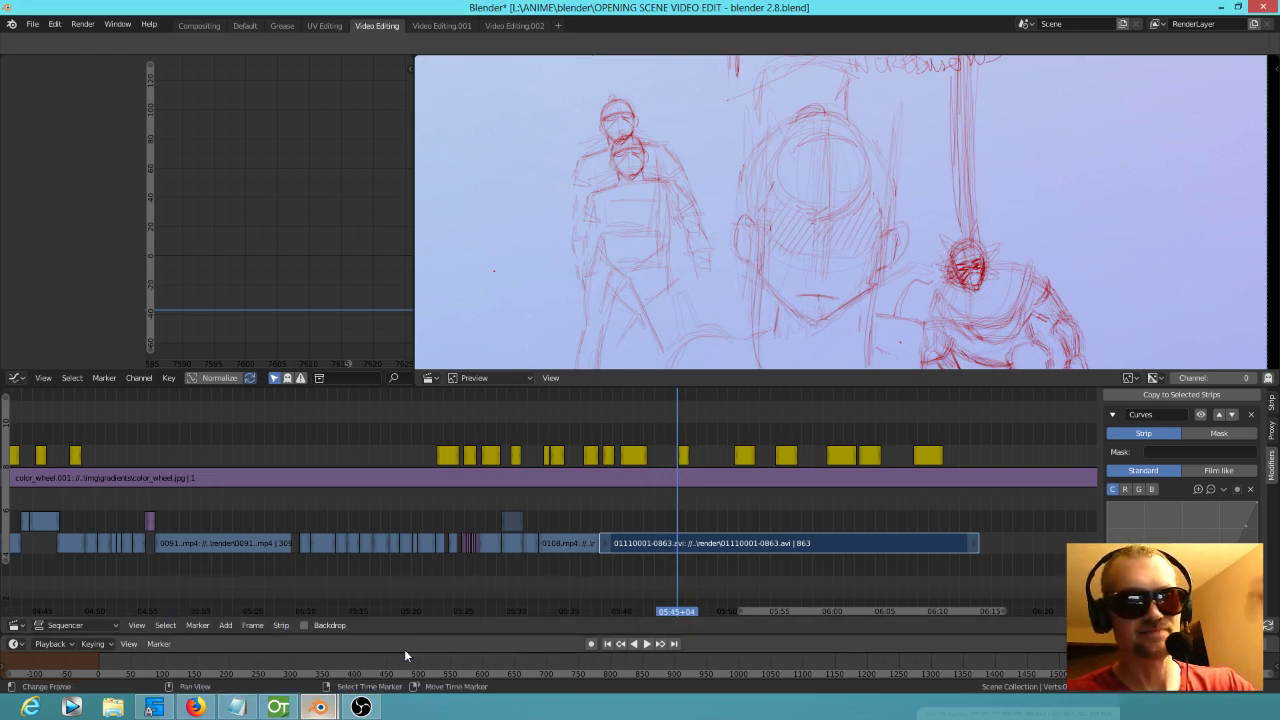
{"action": "mouse_move", "coordinate": [320, 707]}
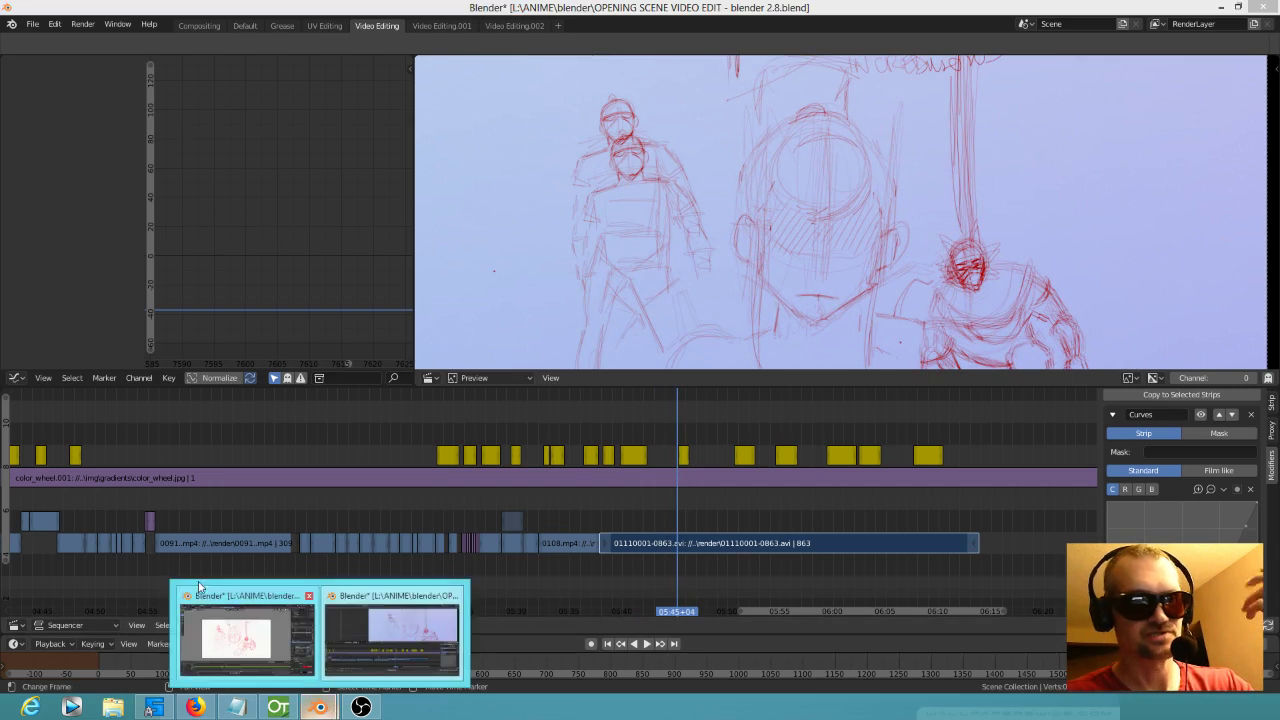
Step: Compare the ninja shot at frame 158 of 0111.blend with the preview in OPENING SCENE VIDEO EDIT, finishing back in 0111.blend
{"action": "left_click", "coordinate": [216, 636]}
{"action": "scroll", "coordinate": [313, 373], "scroll_direction": "up", "scroll_amount": 3}
{"action": "mouse_move", "coordinate": [313, 373]}
{"action": "middle_mouse_down", "text": "shift"}
{"action": "mouse_move", "coordinate": [486, 400]}
{"action": "mouse_move", "coordinate": [458, 395]}
{"action": "middle_mouse_up", "text": "shift"}
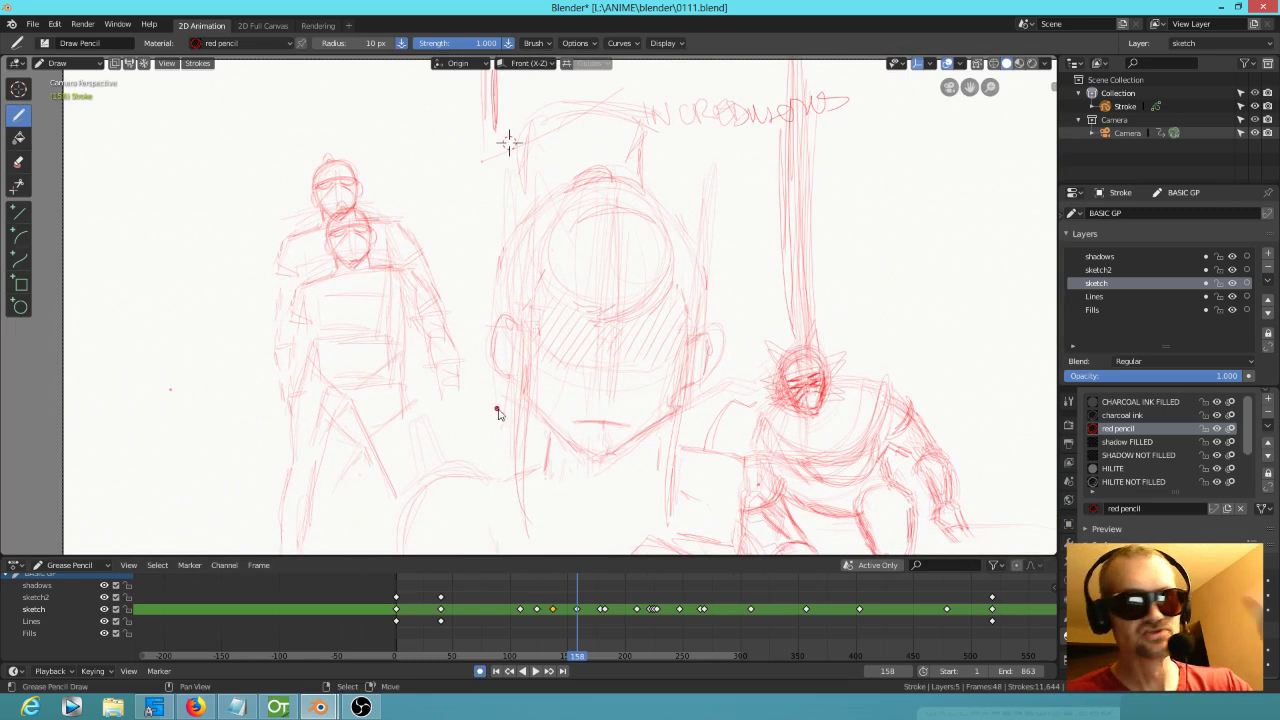
{"action": "mouse_move", "coordinate": [322, 708]}
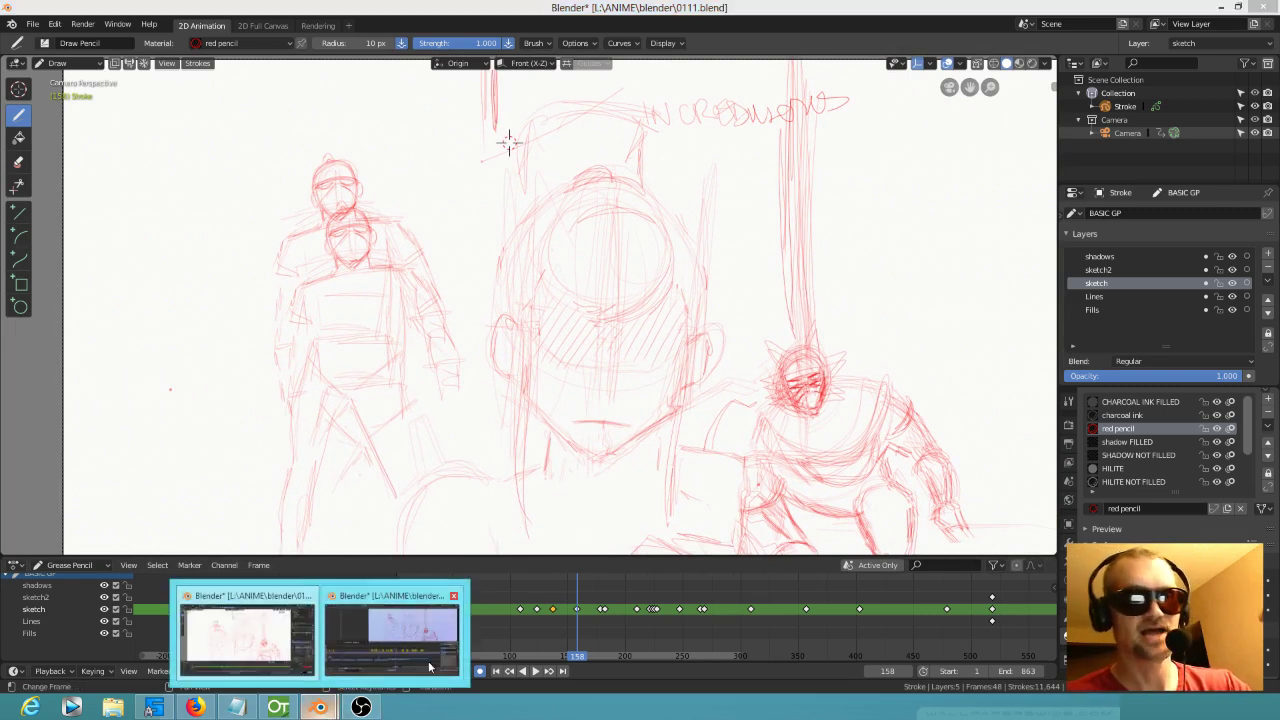
{"action": "left_click", "coordinate": [414, 644]}
{"action": "middle_click_drag", "start_coordinate": [651, 247], "coordinate": [652, 261], "text": "ctrl"}
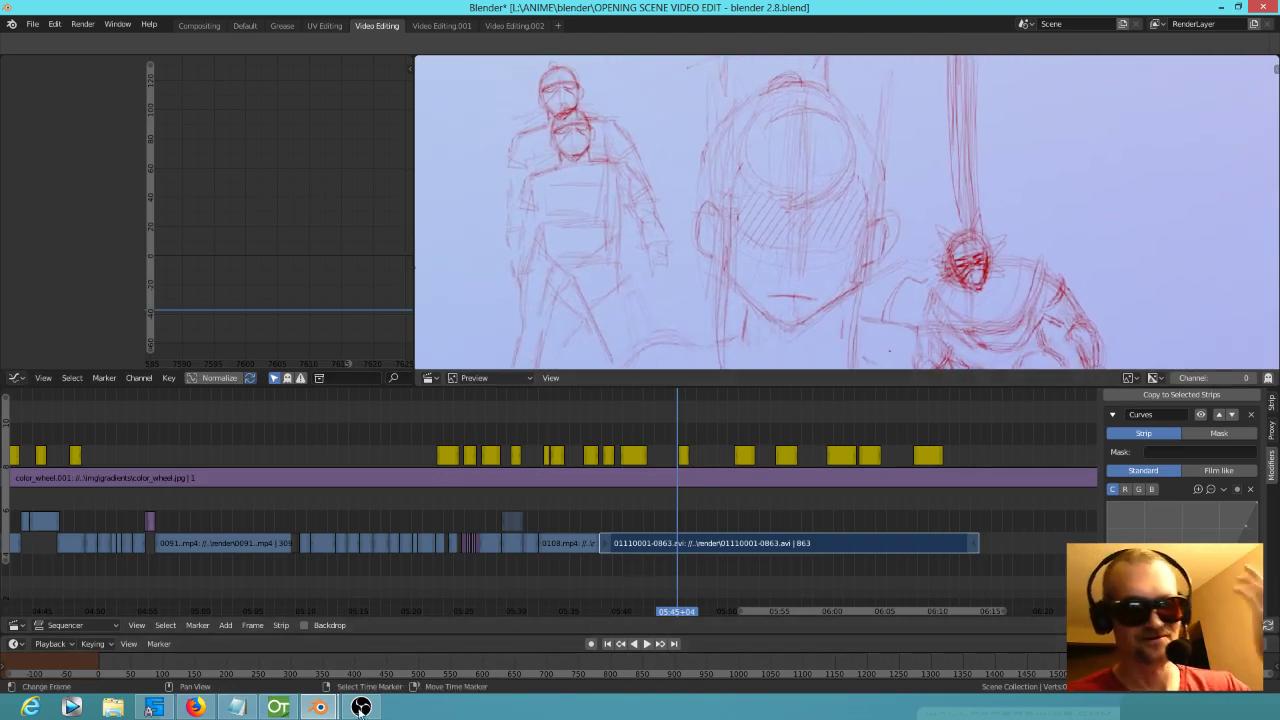
{"action": "mouse_move", "coordinate": [318, 708]}
{"action": "left_click", "coordinate": [255, 636]}
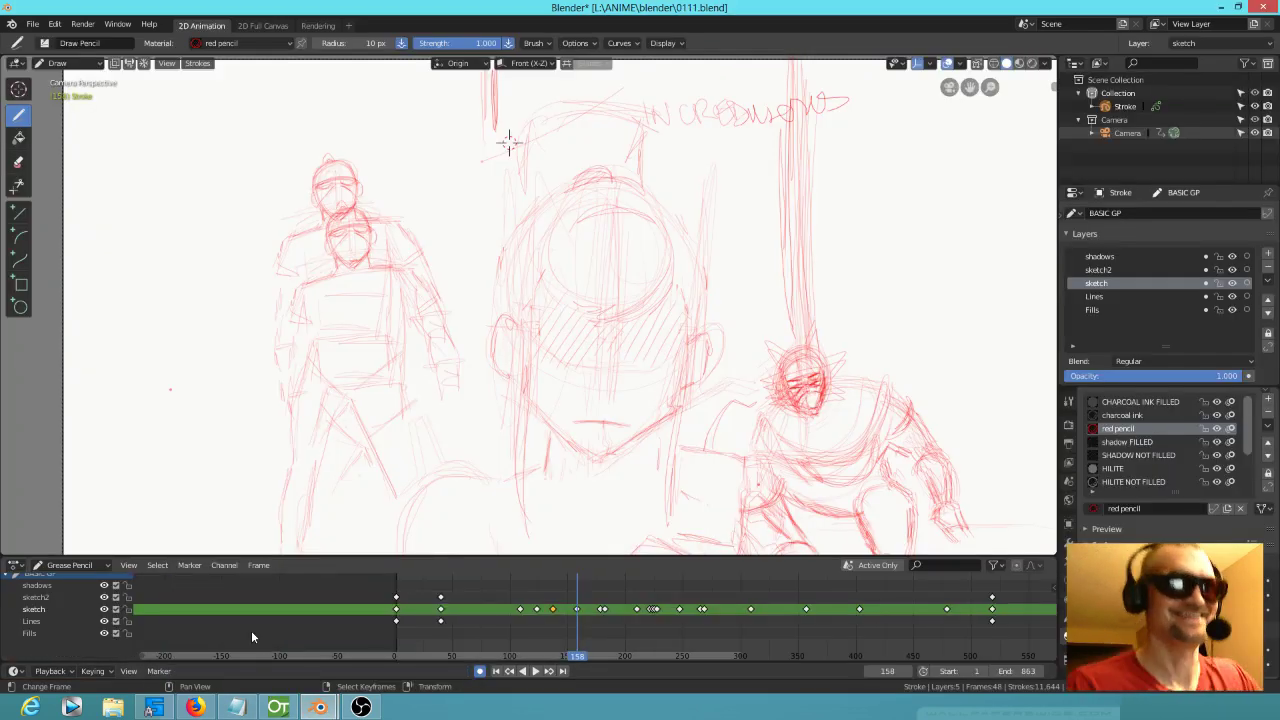
Step: Erase the smaller figure overlapping the standing man beside the large face at frame 158
{"action": "mouse_move", "coordinate": [367, 247]}
{"action": "left_mouse_down", "text": "ctrl"}
{"action": "mouse_move", "coordinate": [371, 271]}
{"action": "mouse_move", "coordinate": [334, 203]}
{"action": "mouse_move", "coordinate": [349, 280]}
{"action": "mouse_move", "coordinate": [331, 277]}
{"action": "left_mouse_up", "text": "ctrl"}
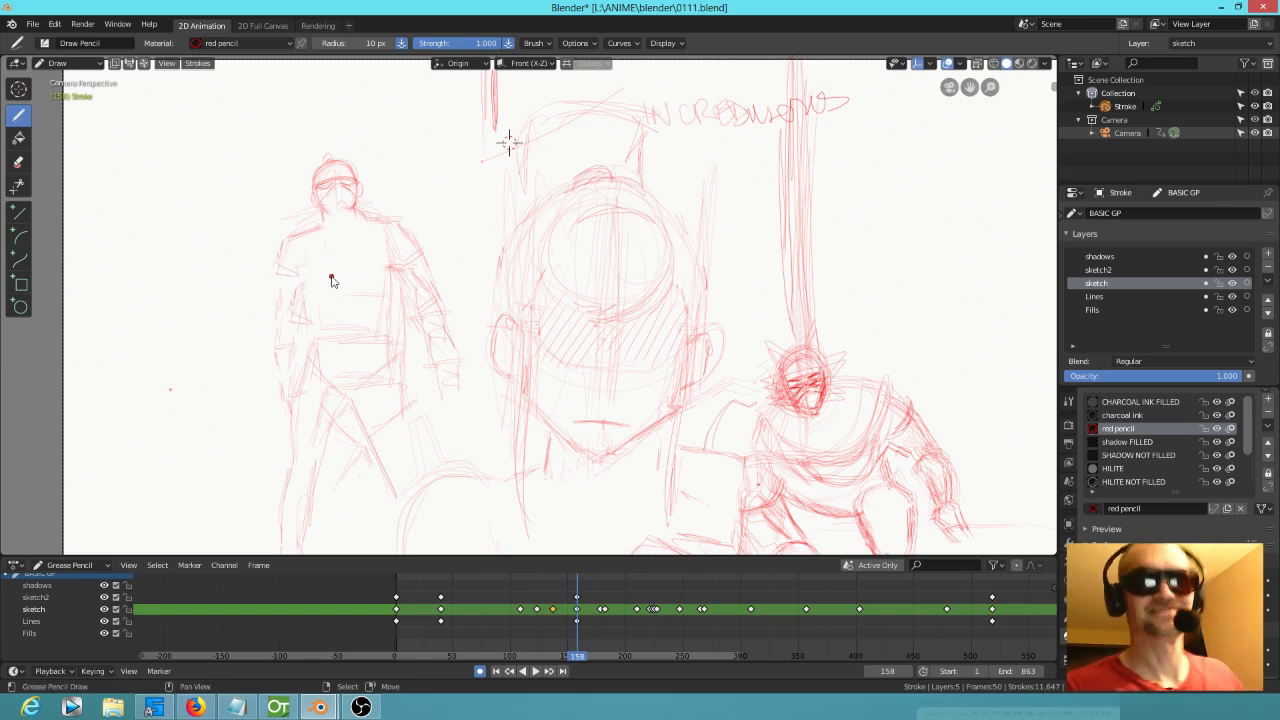
{"action": "middle_click_drag", "start_coordinate": [886, 415], "coordinate": [820, 353], "text": "ctrl"}
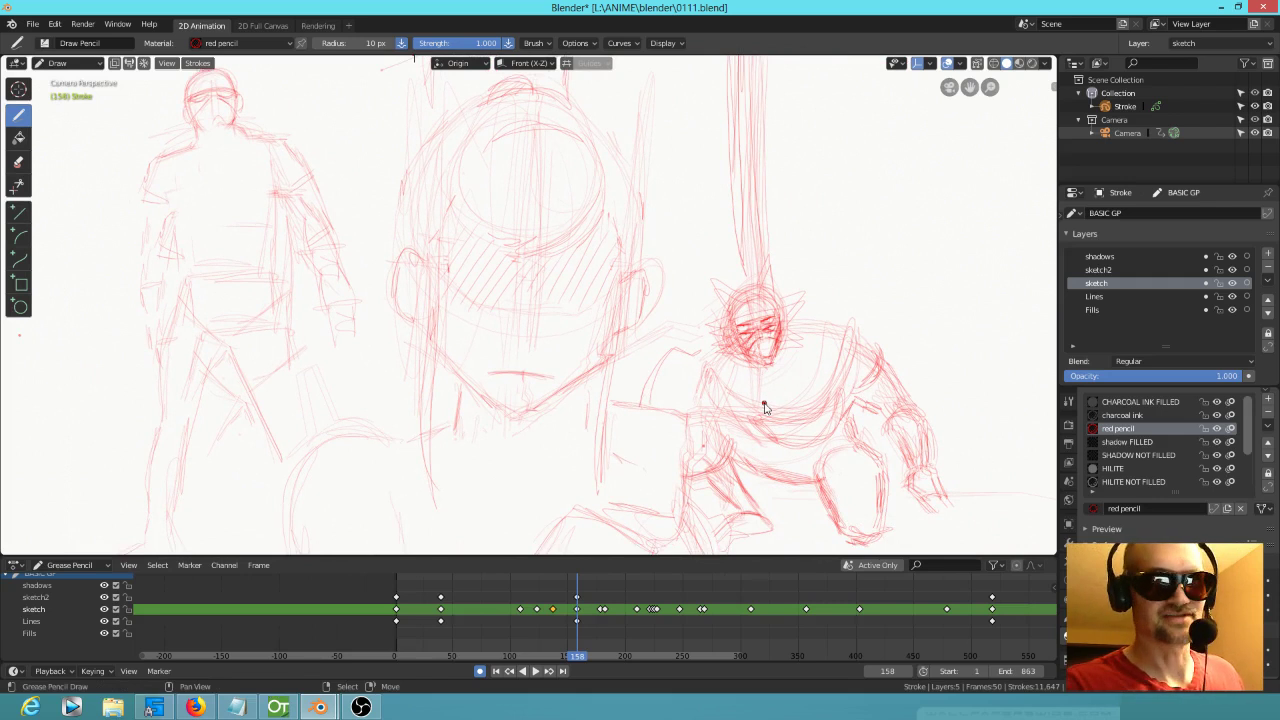
{"action": "scroll", "coordinate": [300, 217], "scroll_direction": "up", "scroll_amount": 5}
{"action": "middle_click_drag", "start_coordinate": [293, 237], "coordinate": [624, 434], "text": "shift"}
{"action": "mouse_move", "coordinate": [523, 297]}
{"action": "middle_mouse_down", "text": "shift"}
{"action": "mouse_move", "coordinate": [551, 240]}
{"action": "mouse_move", "coordinate": [534, 309]}
{"action": "middle_mouse_up", "text": "shift"}
Step: Erase the standing man's rough lower arms and redraw both forearms and elbows in red pencil
{"action": "mouse_move", "coordinate": [524, 318]}
{"action": "left_mouse_down", "text": "ctrl"}
{"action": "mouse_move", "coordinate": [543, 343]}
{"action": "mouse_move", "coordinate": [513, 430]}
{"action": "mouse_move", "coordinate": [494, 257]}
{"action": "mouse_move", "coordinate": [528, 360]}
{"action": "left_mouse_up", "text": "ctrl"}
{"action": "left_click_drag", "start_coordinate": [512, 292], "coordinate": [509, 392]}
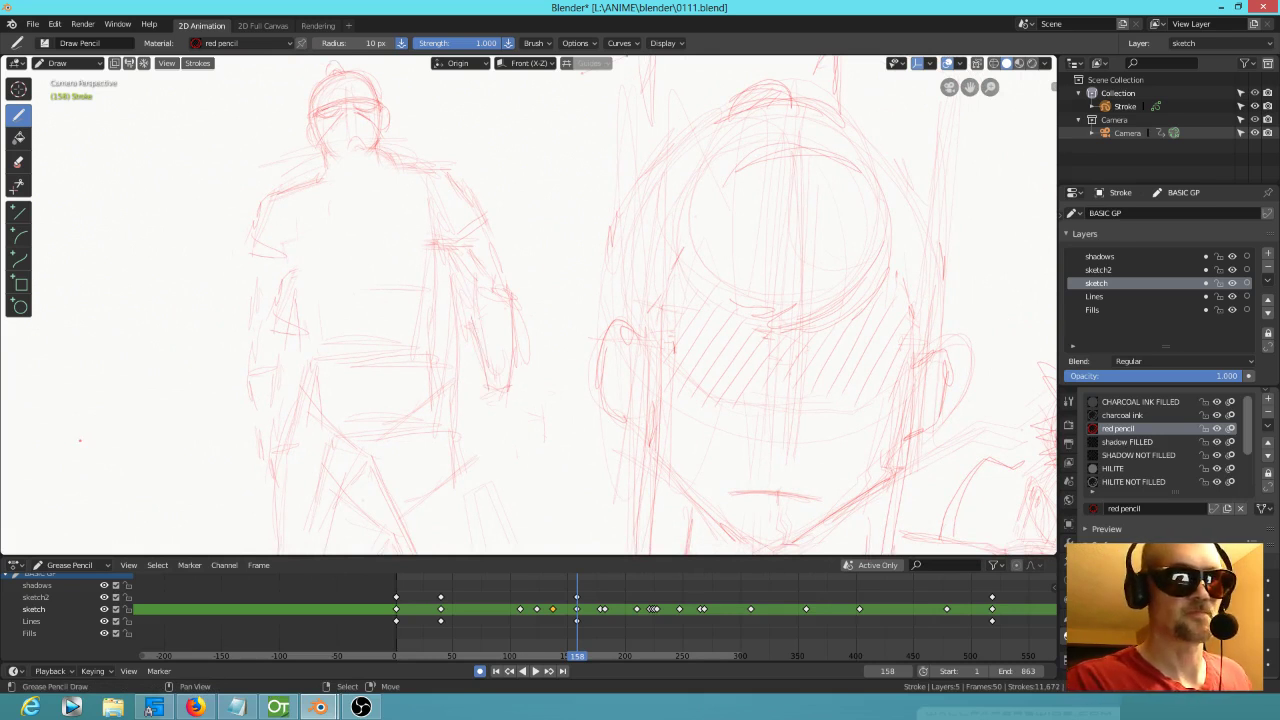
{"action": "left_click_drag", "start_coordinate": [260, 293], "coordinate": [252, 306]}
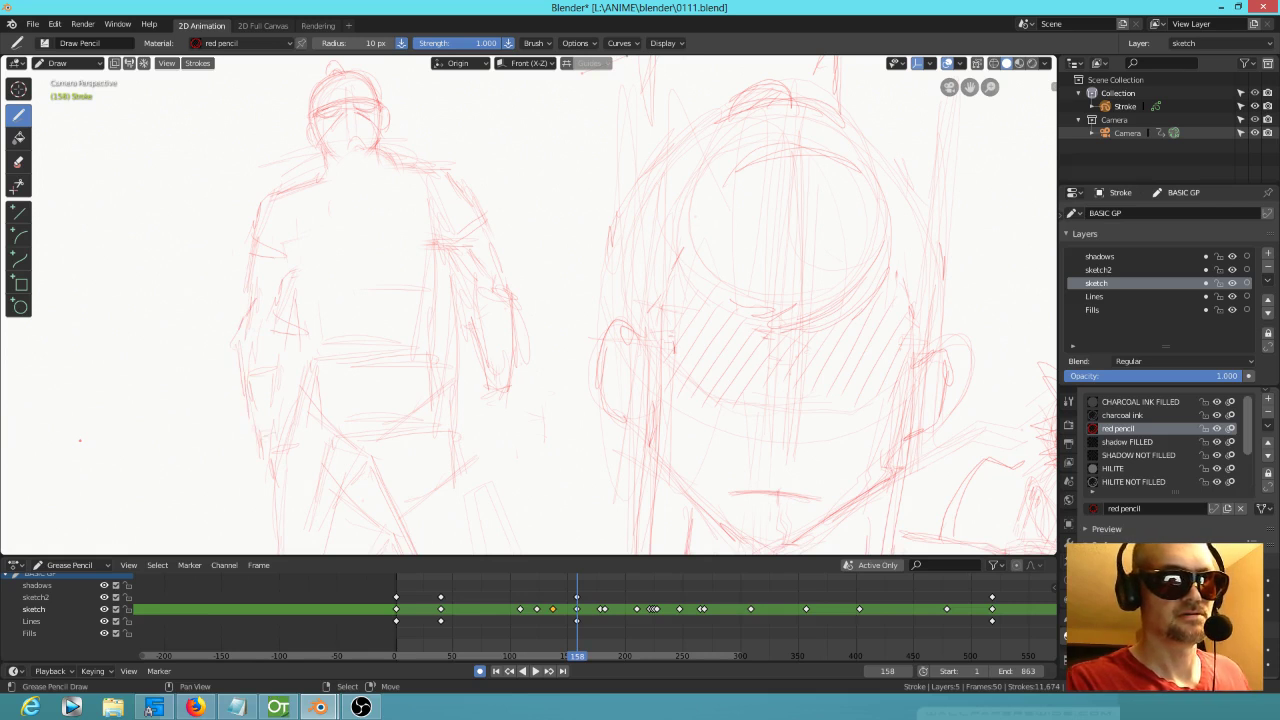
{"action": "left_click_drag", "start_coordinate": [277, 423], "coordinate": [298, 289], "text": "ctrl"}
{"action": "left_click_drag", "start_coordinate": [282, 350], "coordinate": [275, 415]}
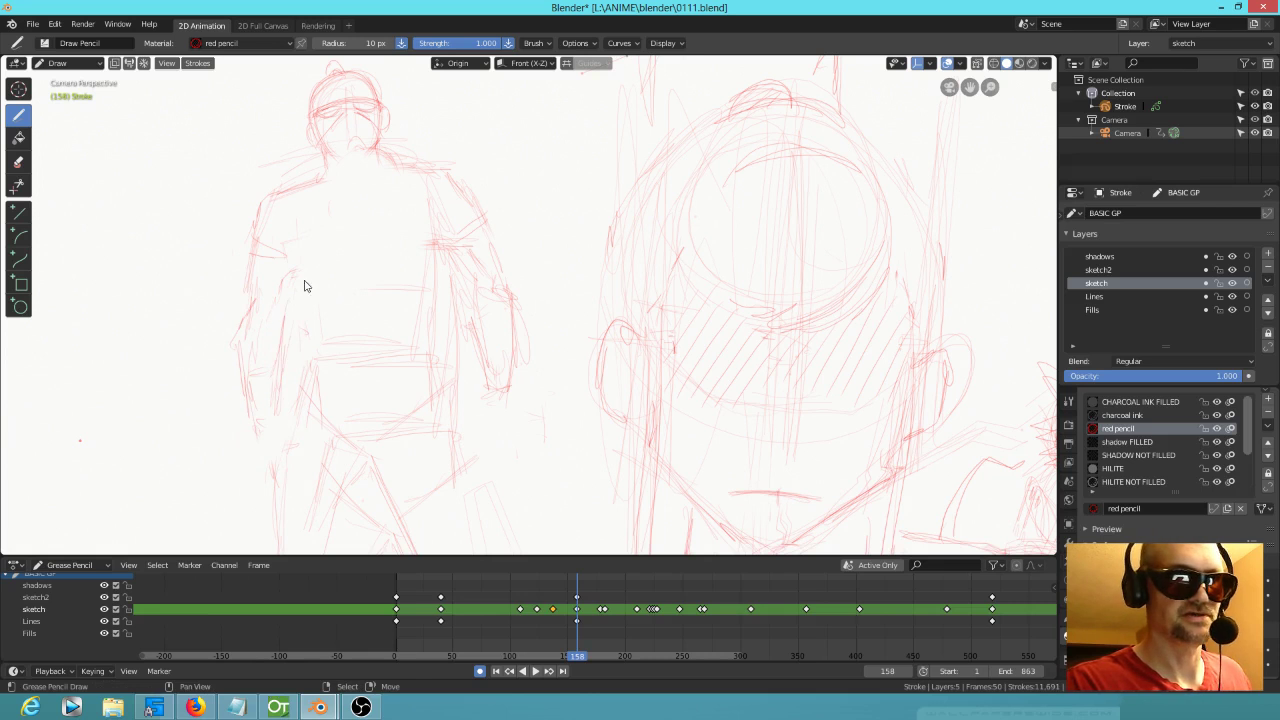
{"action": "left_click_drag", "start_coordinate": [470, 328], "coordinate": [510, 315]}
{"action": "left_click_drag", "start_coordinate": [283, 348], "coordinate": [270, 383]}
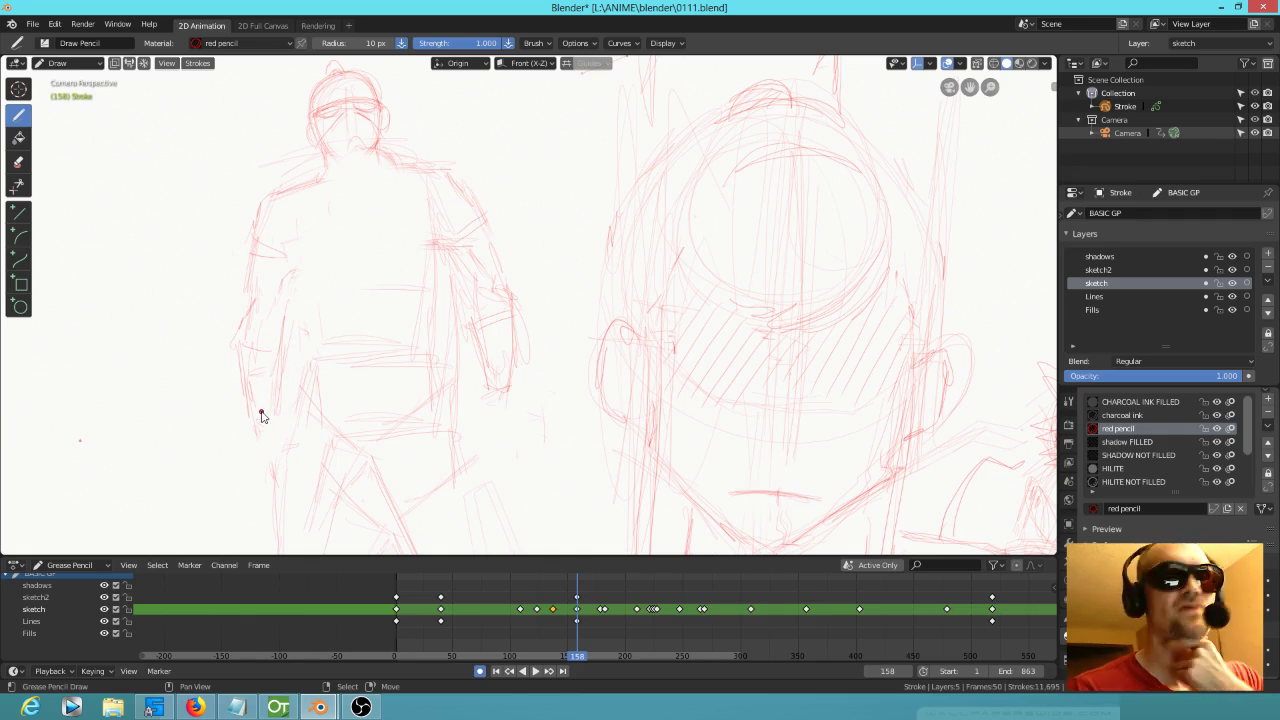
Step: Strengthen the standing man's sleeve edges and shoulder line, adding fold marks at the armpit
{"action": "left_click_drag", "start_coordinate": [451, 258], "coordinate": [445, 244]}
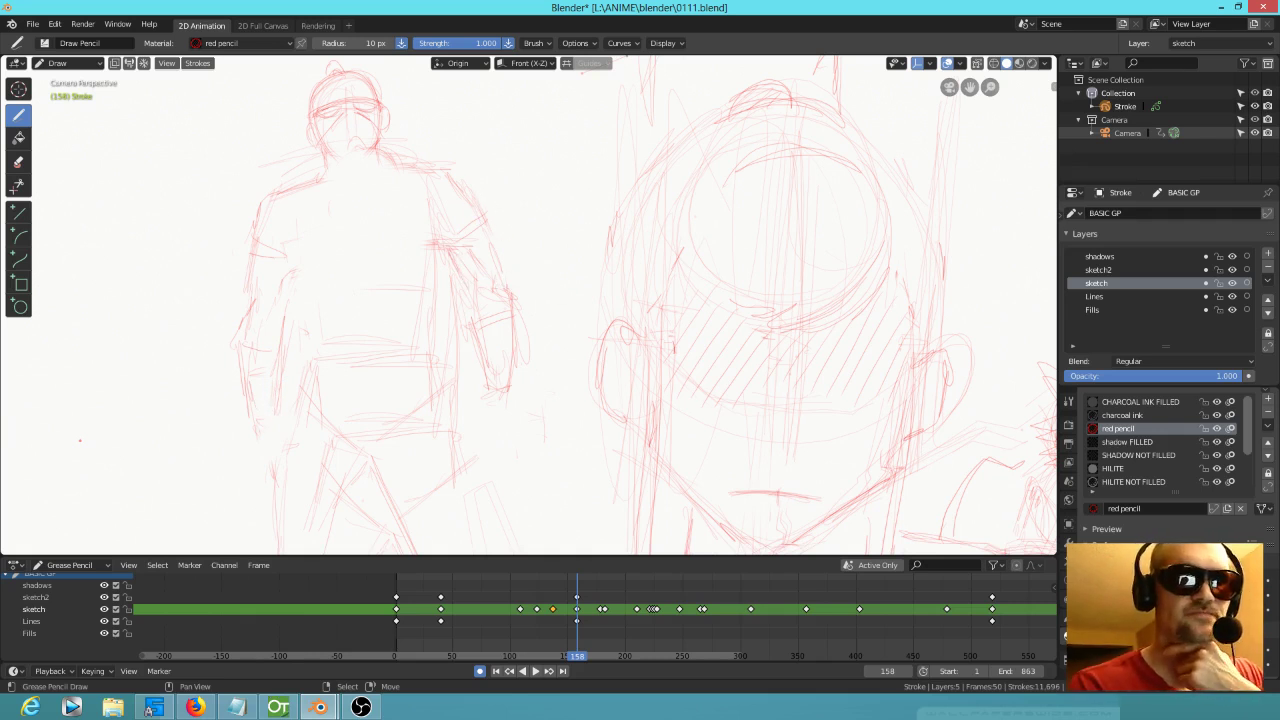
{"action": "left_click_drag", "start_coordinate": [492, 228], "coordinate": [481, 270]}
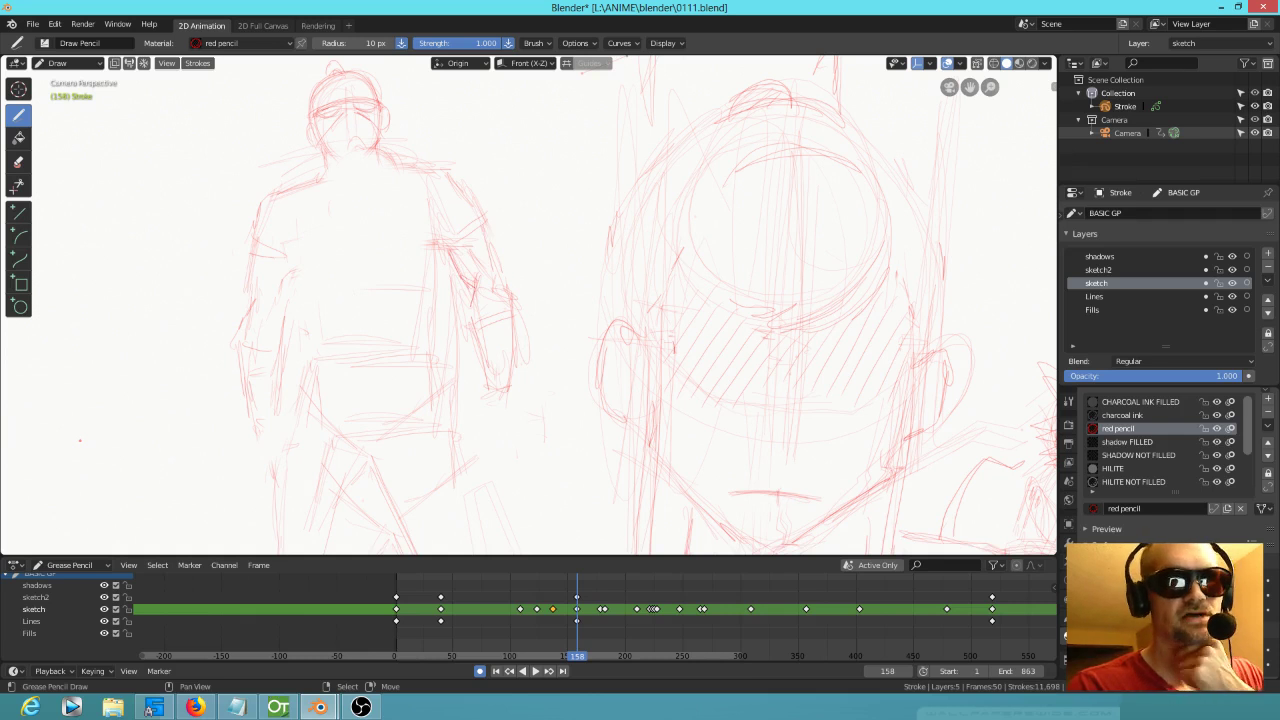
{"action": "left_click_drag", "start_coordinate": [320, 177], "coordinate": [272, 205]}
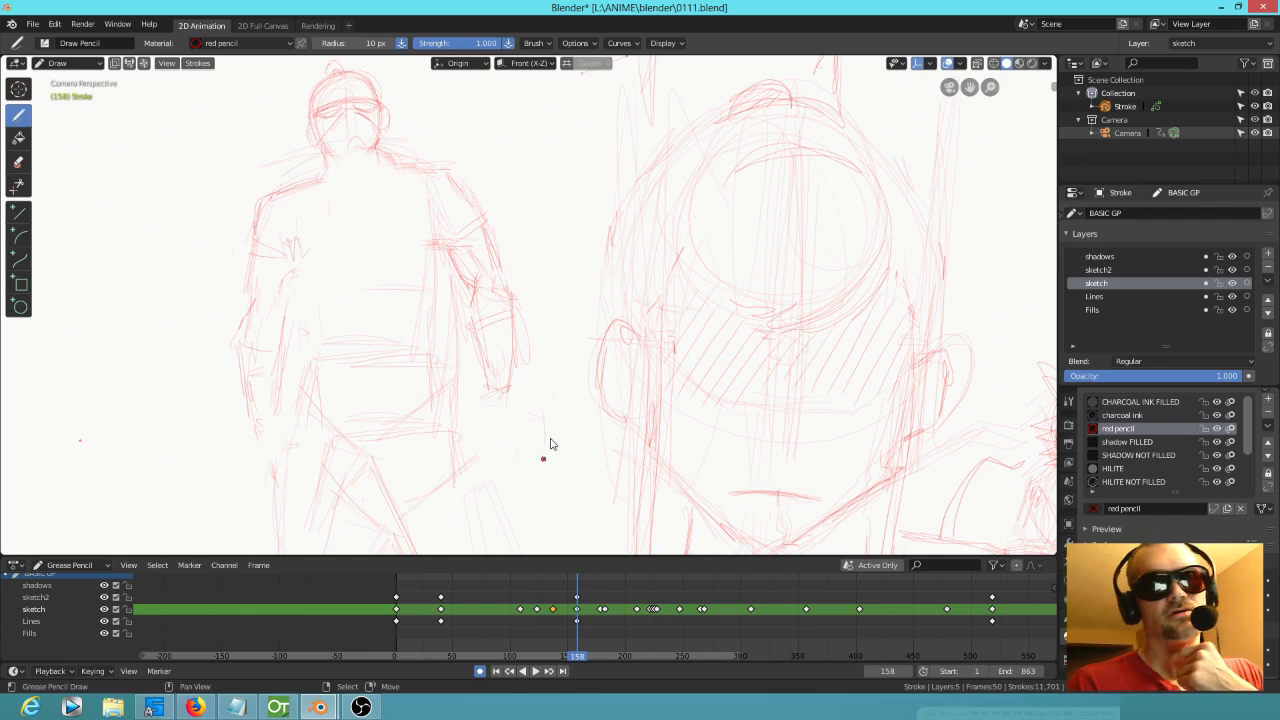
Step: Erase the standing man's forearm and hand on the side away from the large face
{"action": "mouse_move", "coordinate": [540, 402]}
{"action": "middle_mouse_down", "text": "shift"}
{"action": "mouse_move", "coordinate": [573, 240]}
{"action": "mouse_move", "coordinate": [606, 236]}
{"action": "mouse_move", "coordinate": [605, 294]}
{"action": "middle_mouse_up", "text": "shift"}
{"action": "mouse_move", "coordinate": [338, 208]}
{"action": "left_mouse_down", "text": "ctrl"}
{"action": "mouse_move", "coordinate": [314, 231]}
{"action": "mouse_move", "coordinate": [371, 206]}
{"action": "mouse_move", "coordinate": [333, 322]}
{"action": "left_mouse_up", "text": "ctrl"}
{"action": "mouse_move", "coordinate": [344, 251]}
{"action": "left_mouse_down", "text": "ctrl"}
{"action": "mouse_move", "coordinate": [331, 334]}
{"action": "mouse_move", "coordinate": [297, 231]}
{"action": "mouse_move", "coordinate": [303, 256]}
{"action": "left_mouse_up", "text": "ctrl"}
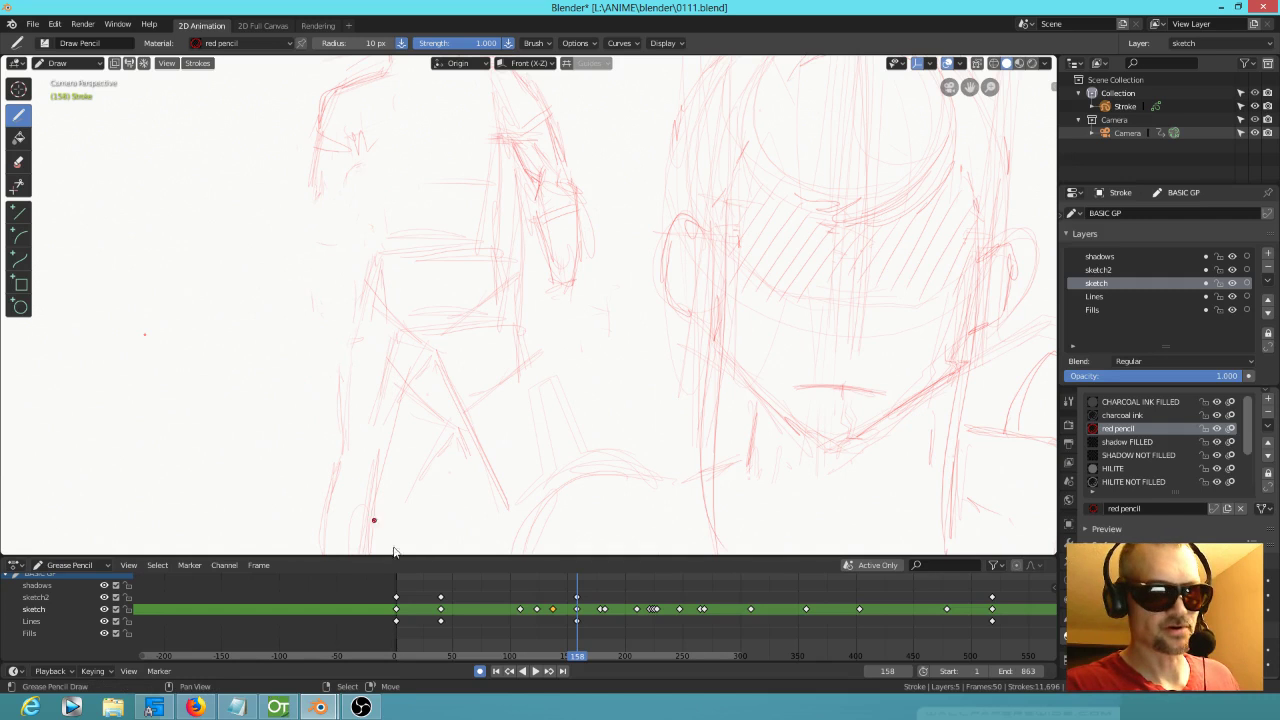
Step: Delete the frame 158 keyframes from the sketch2 and Lines layers
{"action": "middle_click_drag", "start_coordinate": [598, 604], "coordinate": [551, 625]}
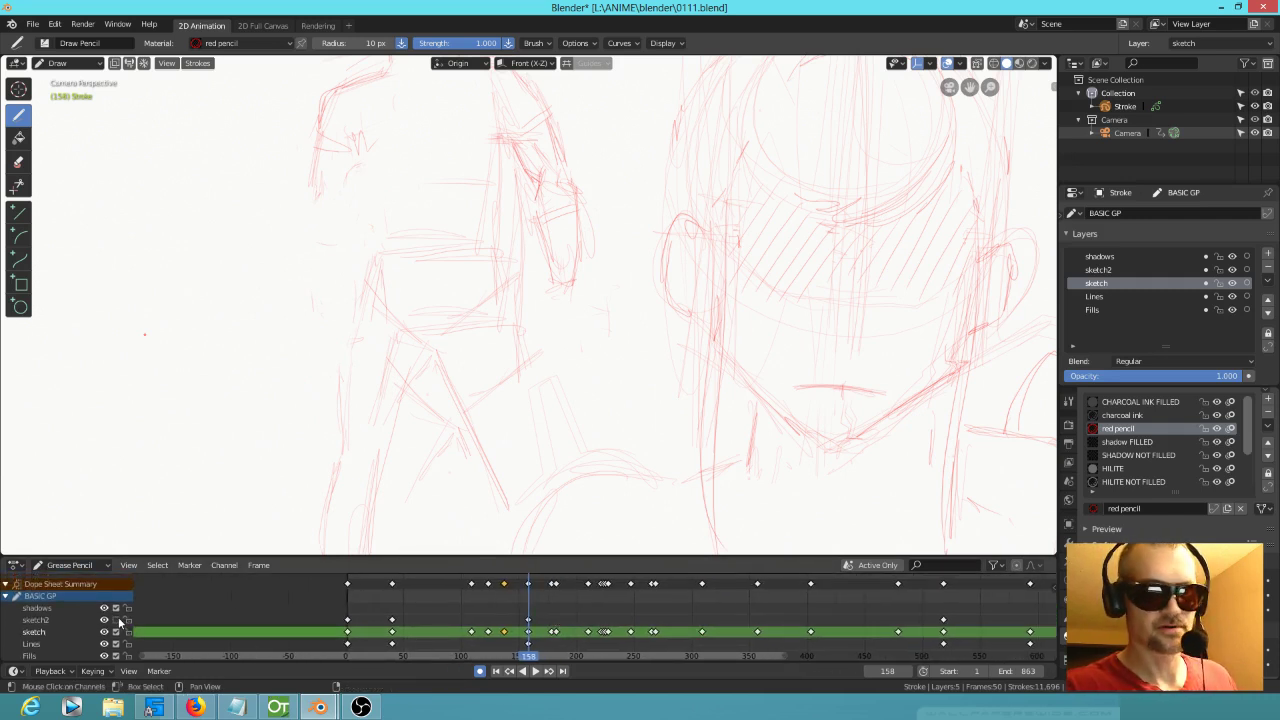
{"action": "left_click", "coordinate": [528, 621]}
{"action": "key", "text": "x"}
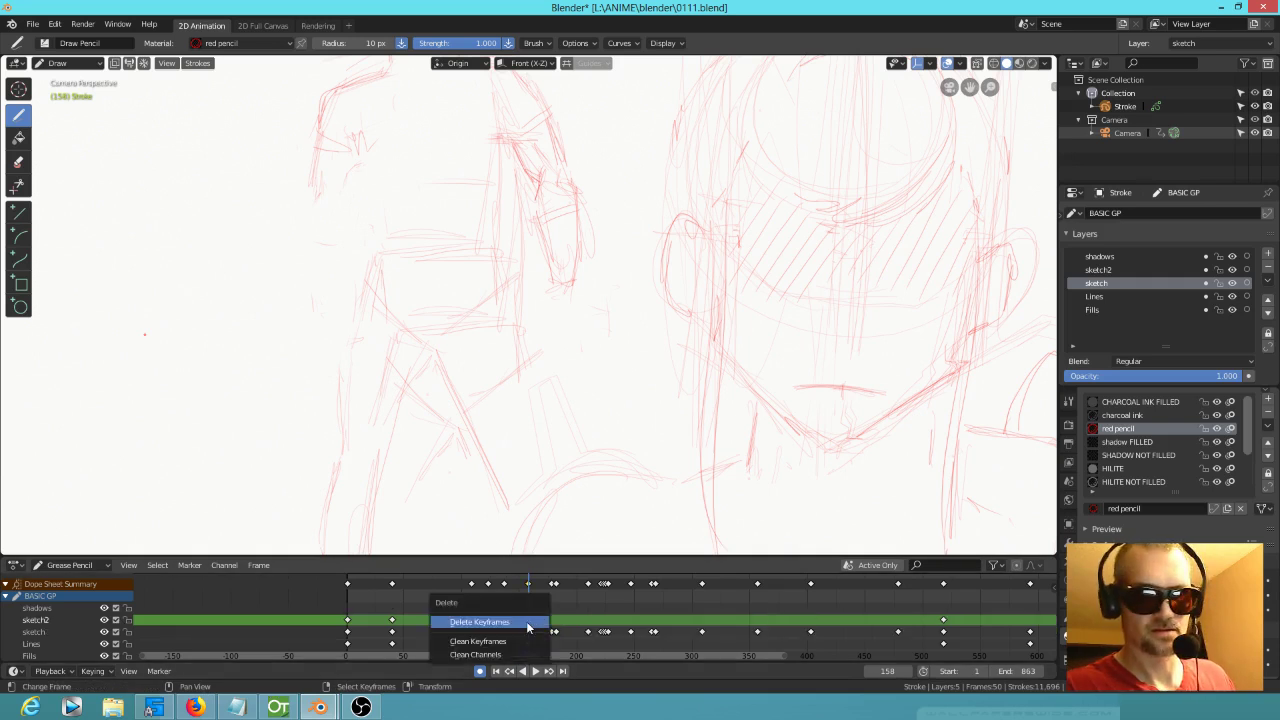
{"action": "left_click", "coordinate": [528, 624]}
{"action": "left_click", "coordinate": [528, 644]}
{"action": "key", "text": "x"}
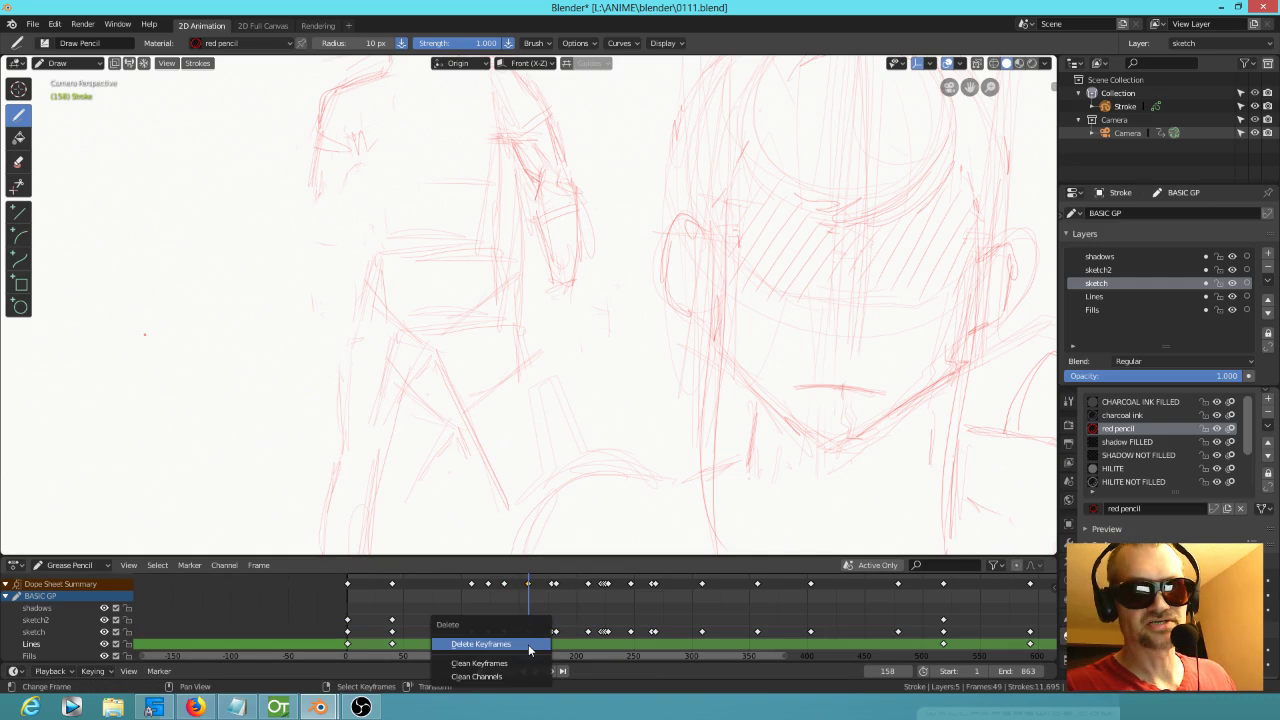
{"action": "left_click", "coordinate": [529, 644]}
Step: Delete the keyframes near frame 40 from the sketch2 and Lines layers, then test the playback briefly
{"action": "left_click", "coordinate": [392, 620]}
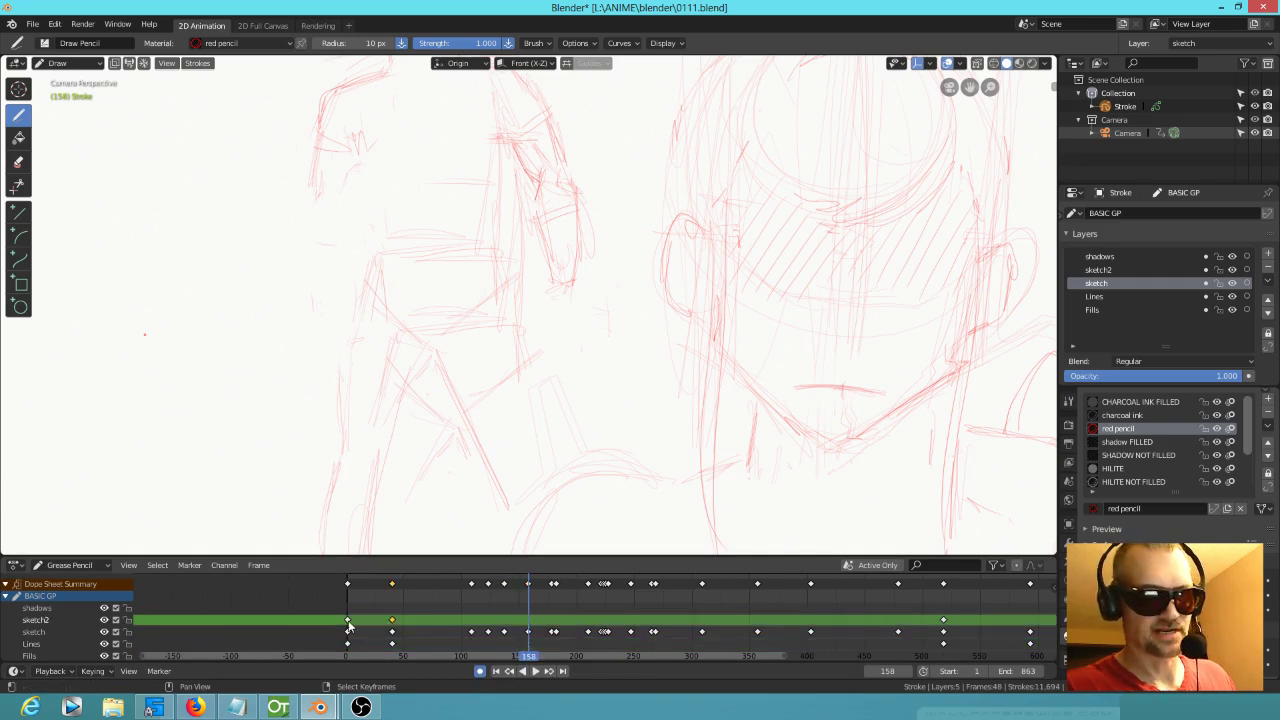
{"action": "key", "text": "x"}
{"action": "left_click", "coordinate": [400, 617]}
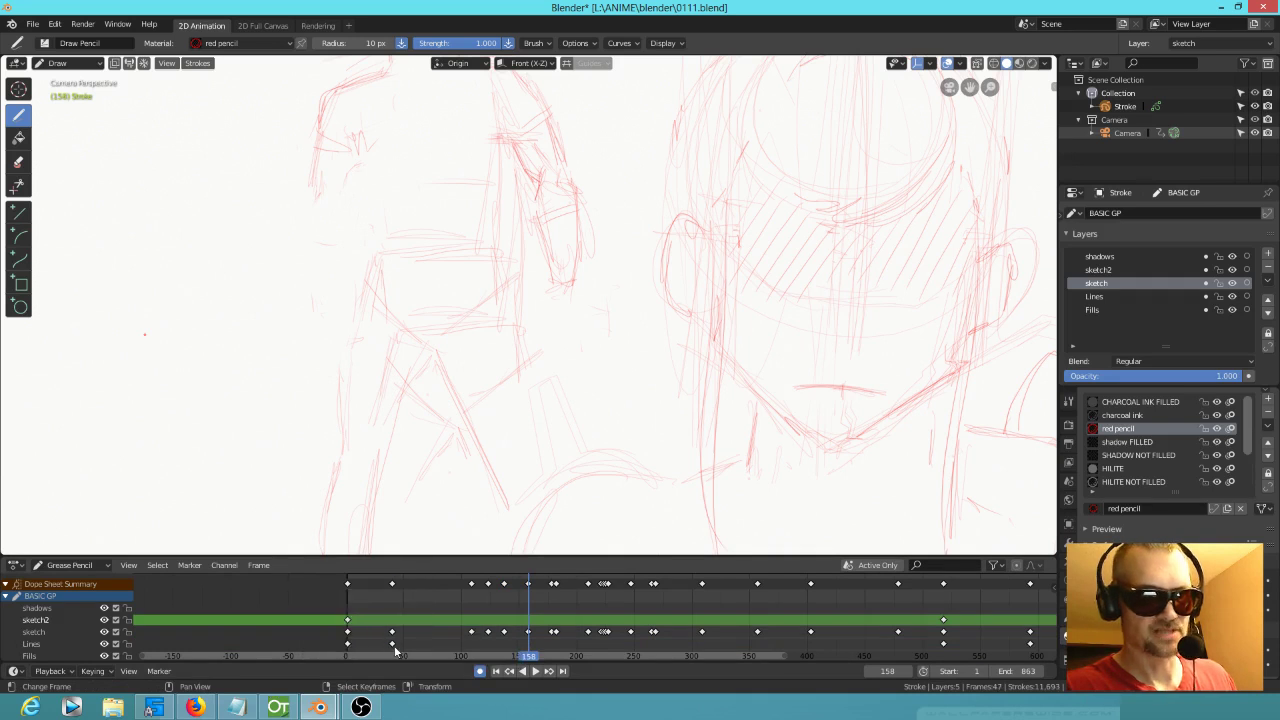
{"action": "left_click", "coordinate": [393, 644]}
{"action": "key", "text": "x"}
{"action": "left_click", "coordinate": [396, 648]}
{"action": "key", "text": "space"}
{"action": "key", "text": "Escape"}
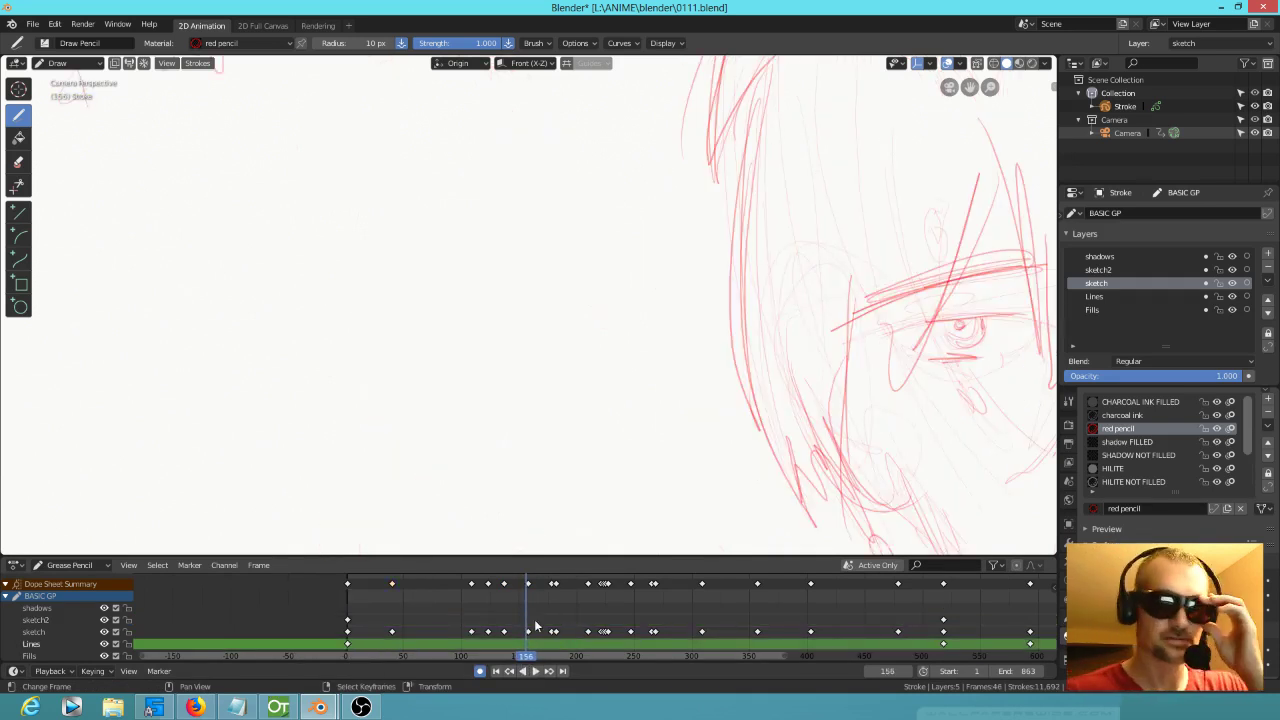
Step: Make the sketch layer active and isolate it so that all other layers are locked
{"action": "left_click", "coordinate": [42, 632]}
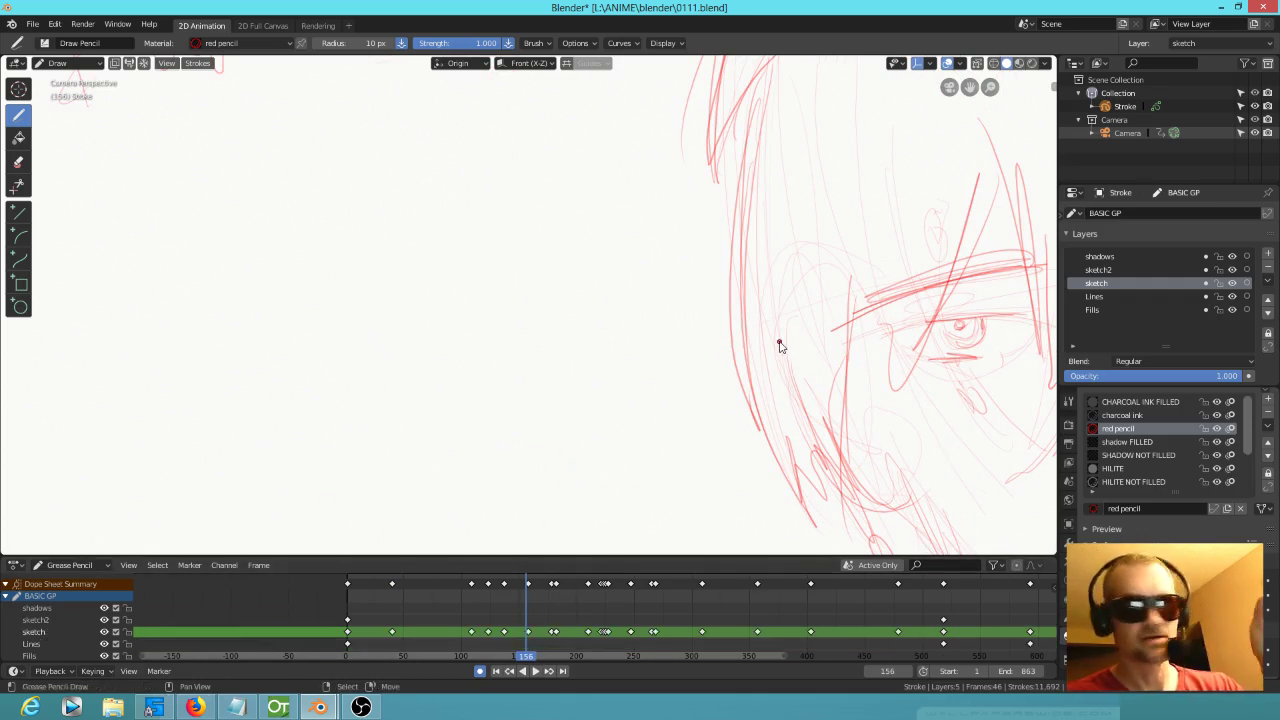
{"action": "key", "text": "KP_Multiply"}
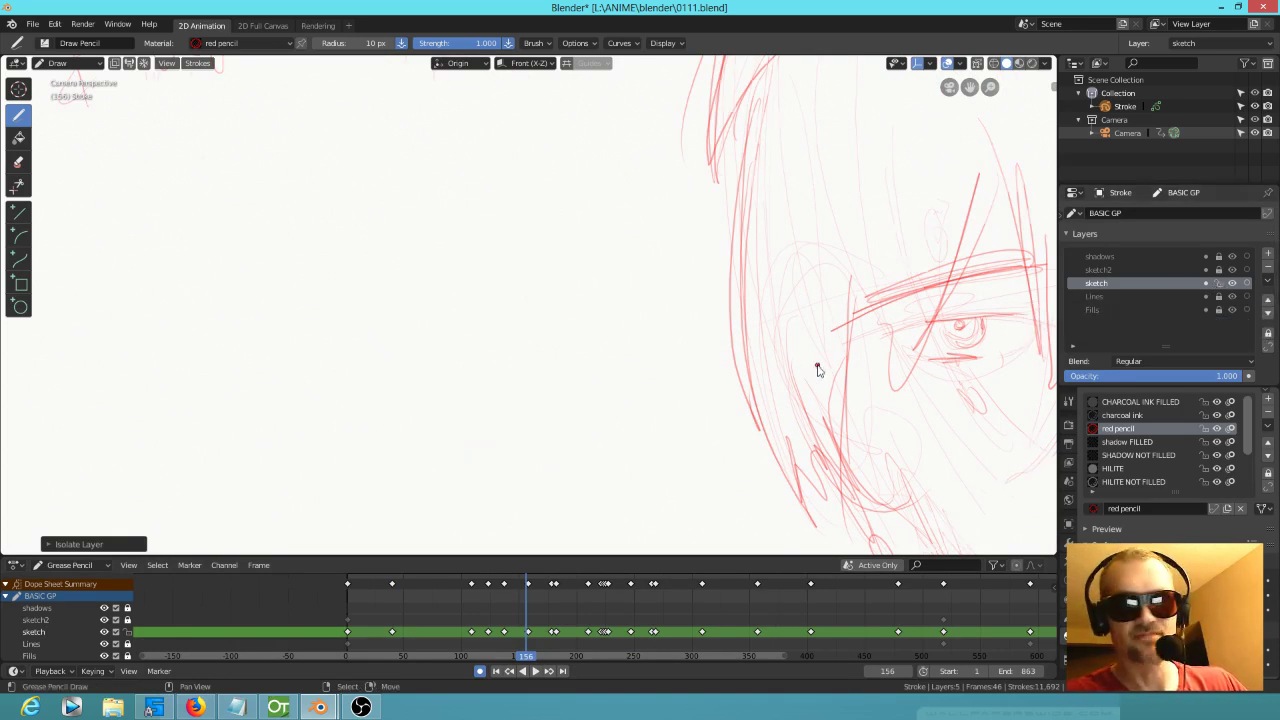
{"action": "key", "text": "Home"}
{"action": "middle_click_drag", "start_coordinate": [878, 380], "coordinate": [798, 389], "text": "shift"}
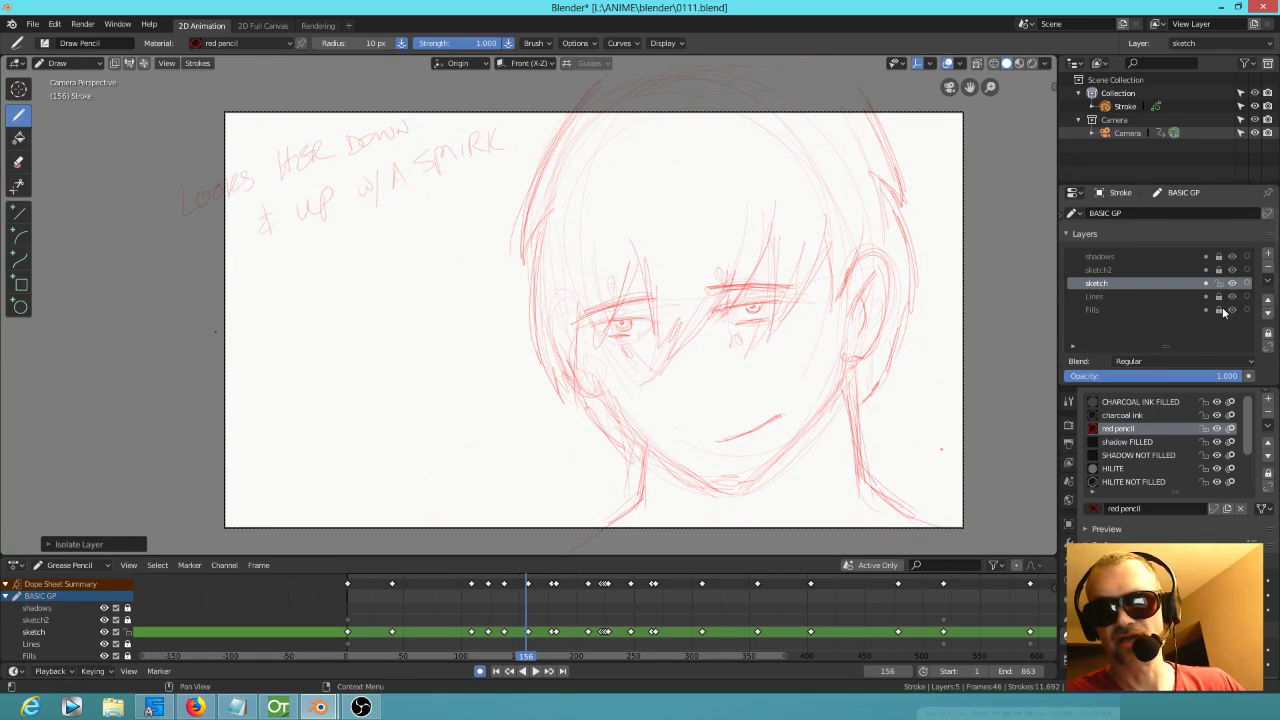
Step: Return to the ninja shot's keyframe at frame 158 and erase the standing man's forearm nearest the large face
{"action": "left_click", "coordinate": [534, 626]}
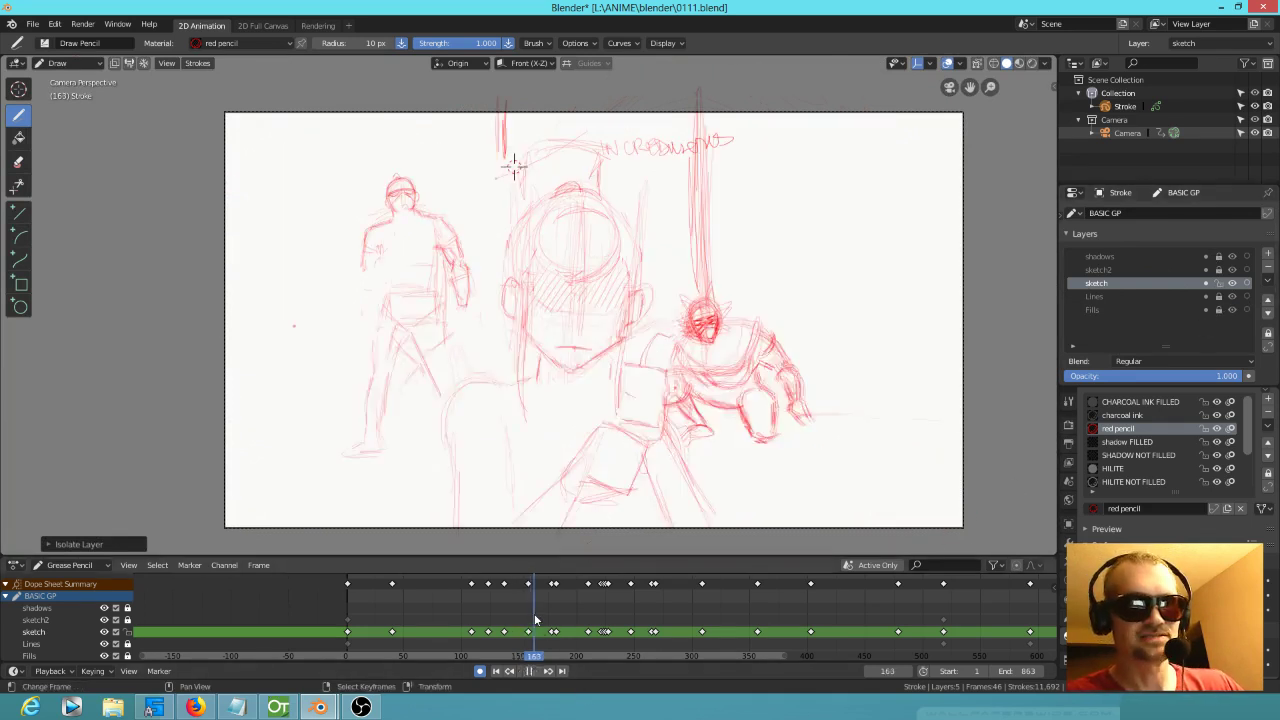
{"action": "middle_click_drag", "start_coordinate": [567, 618], "coordinate": [551, 617], "text": "ctrl"}
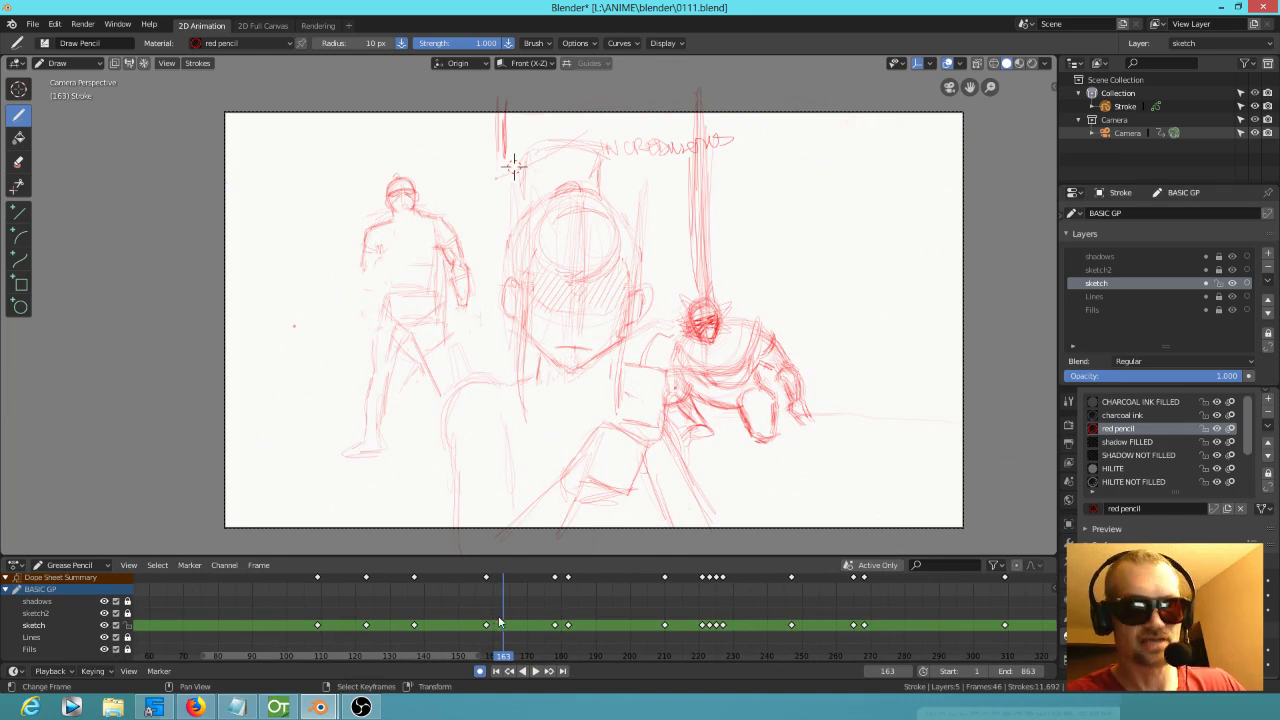
{"action": "key", "text": "Down"}
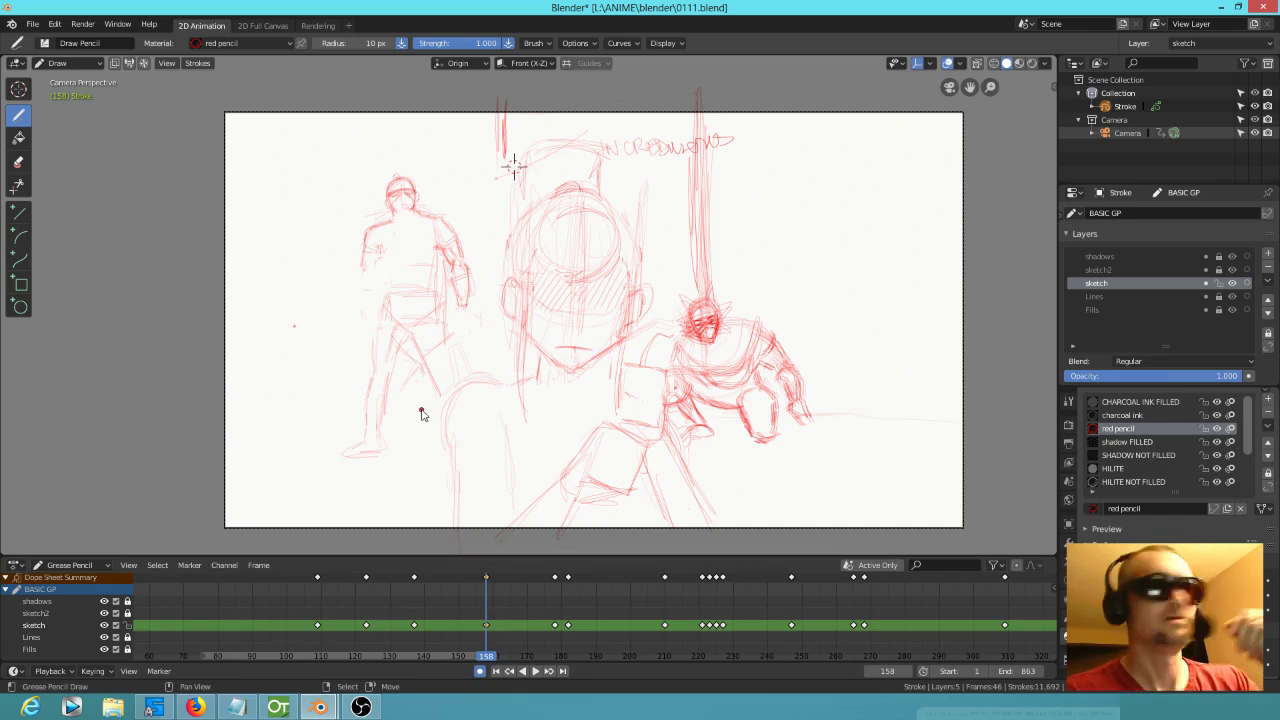
{"action": "scroll", "coordinate": [403, 300], "scroll_direction": "up", "scroll_amount": 3}
{"action": "middle_click_drag", "start_coordinate": [403, 310], "coordinate": [507, 383], "text": "shift"}
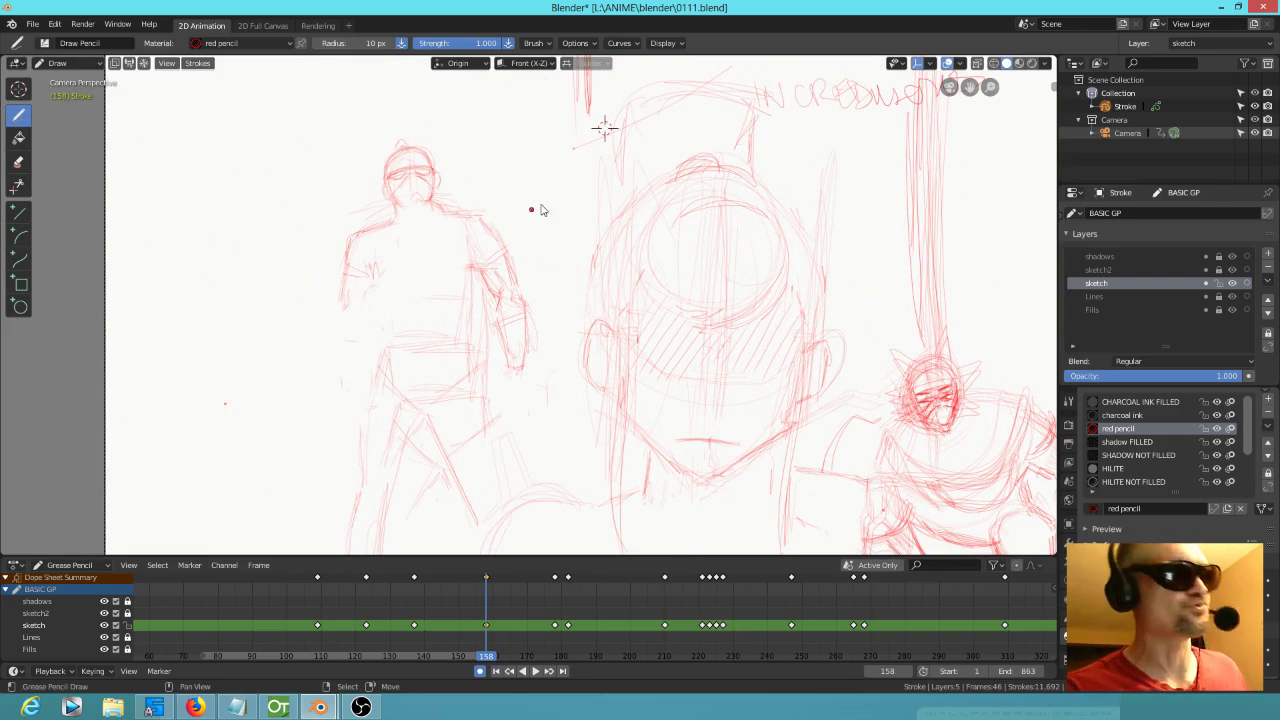
{"action": "mouse_move", "coordinate": [529, 257]}
{"action": "left_mouse_down", "text": "ctrl+alt"}
{"action": "mouse_move", "coordinate": [505, 257]}
{"action": "mouse_move", "coordinate": [491, 354]}
{"action": "mouse_move", "coordinate": [541, 306]}
{"action": "mouse_move", "coordinate": [552, 267]}
{"action": "left_mouse_up", "text": "ctrl+alt"}
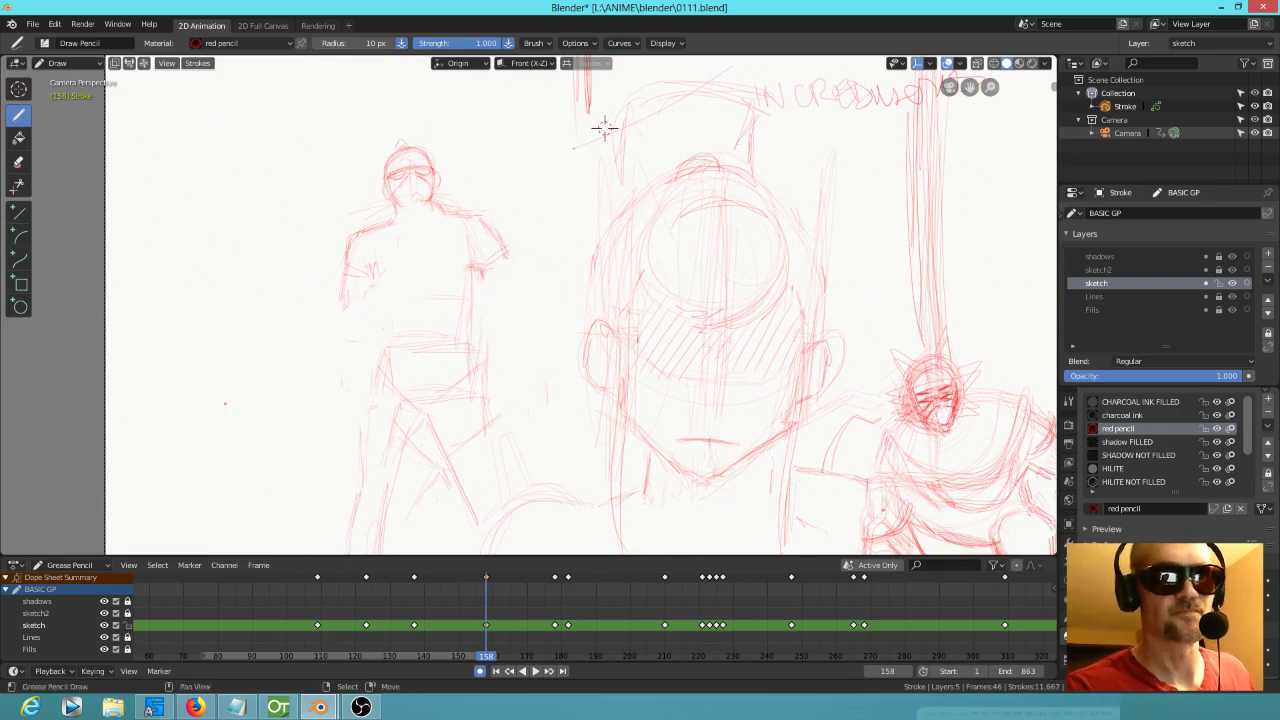
Step: Redraw the standing man's shoulder and sleeve nearest the large face and sketch the inner forearm line
{"action": "left_click_drag", "start_coordinate": [485, 219], "coordinate": [507, 255]}
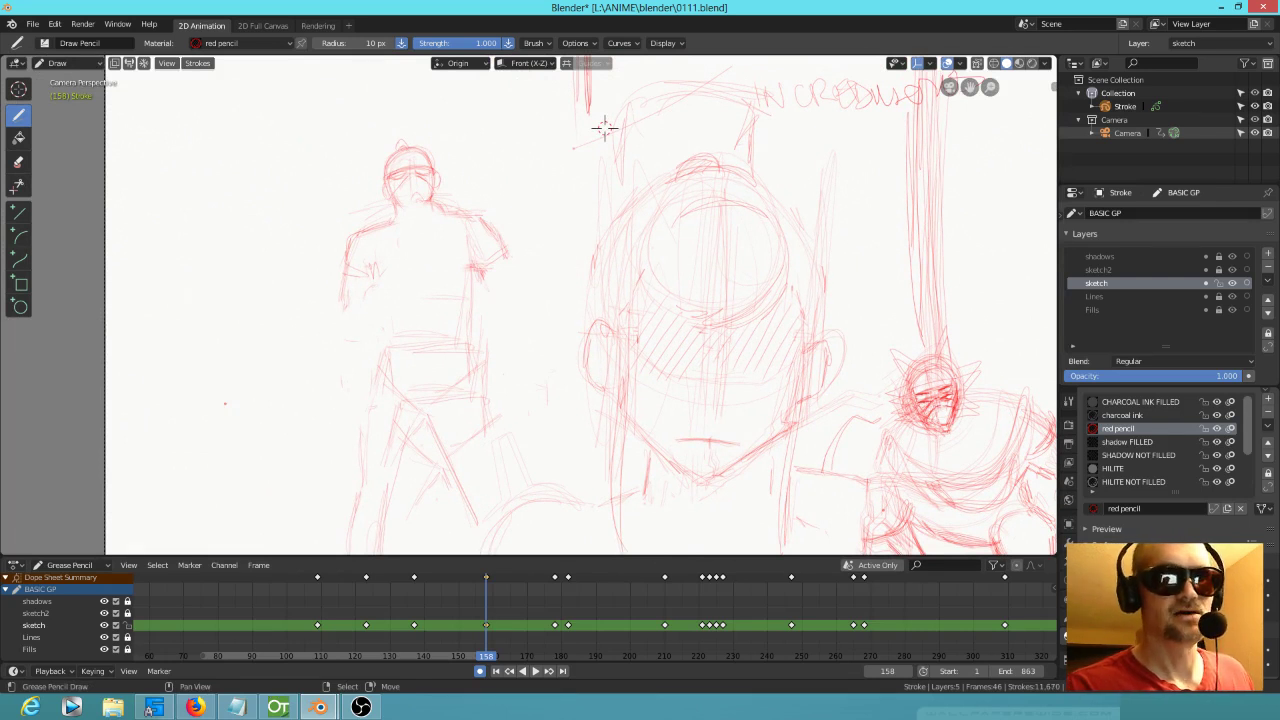
{"action": "left_click_drag", "start_coordinate": [495, 298], "coordinate": [497, 331]}
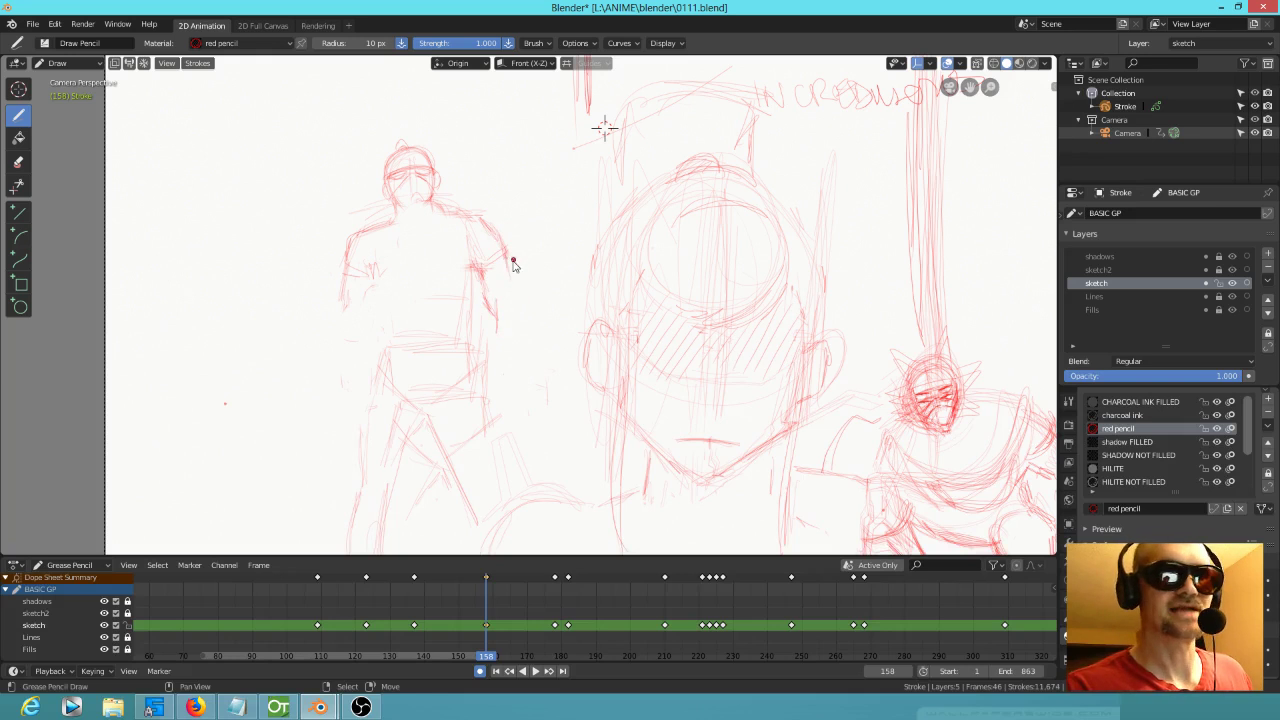
{"action": "mouse_move", "coordinate": [518, 274]}
{"action": "left_mouse_down", "text": "ctrl"}
{"action": "mouse_move", "coordinate": [500, 257]}
{"action": "mouse_move", "coordinate": [482, 274]}
{"action": "left_mouse_up", "text": "ctrl"}
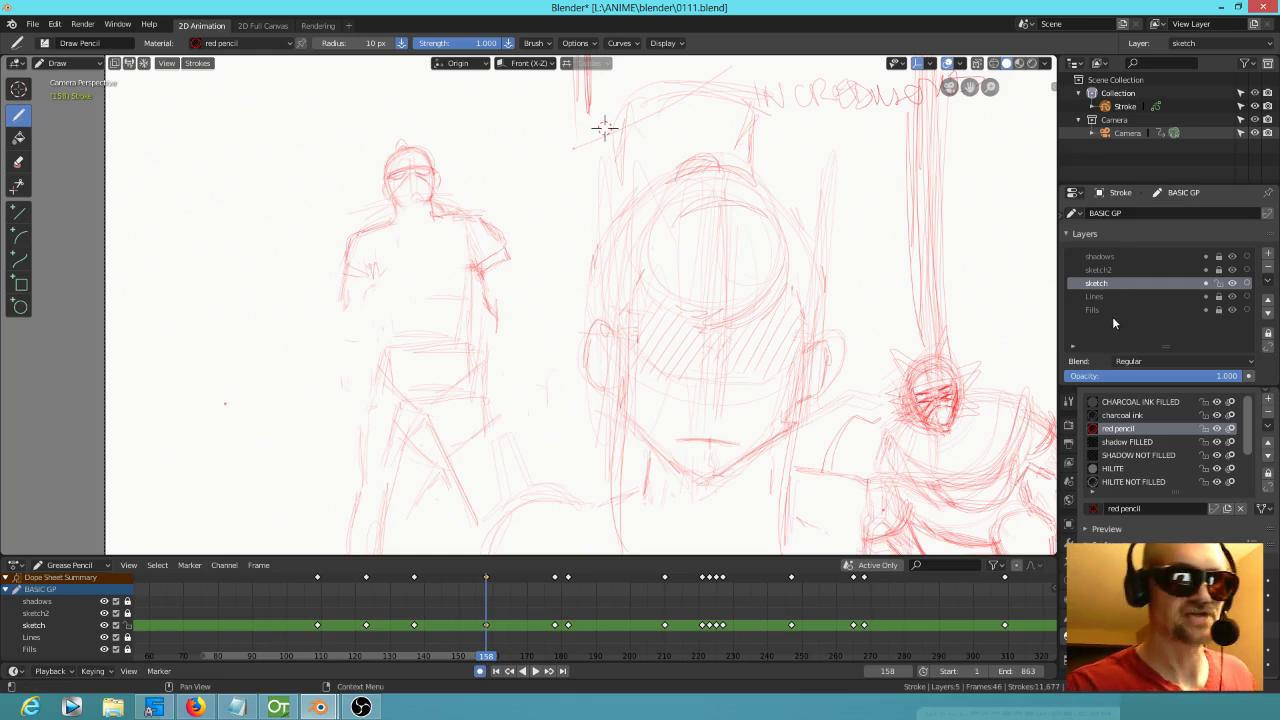
Step: Complete the standing man's outer forearm and hand beside the large face and touch up his neck and shoulder lines
{"action": "left_click_drag", "start_coordinate": [345, 285], "coordinate": [344, 308]}
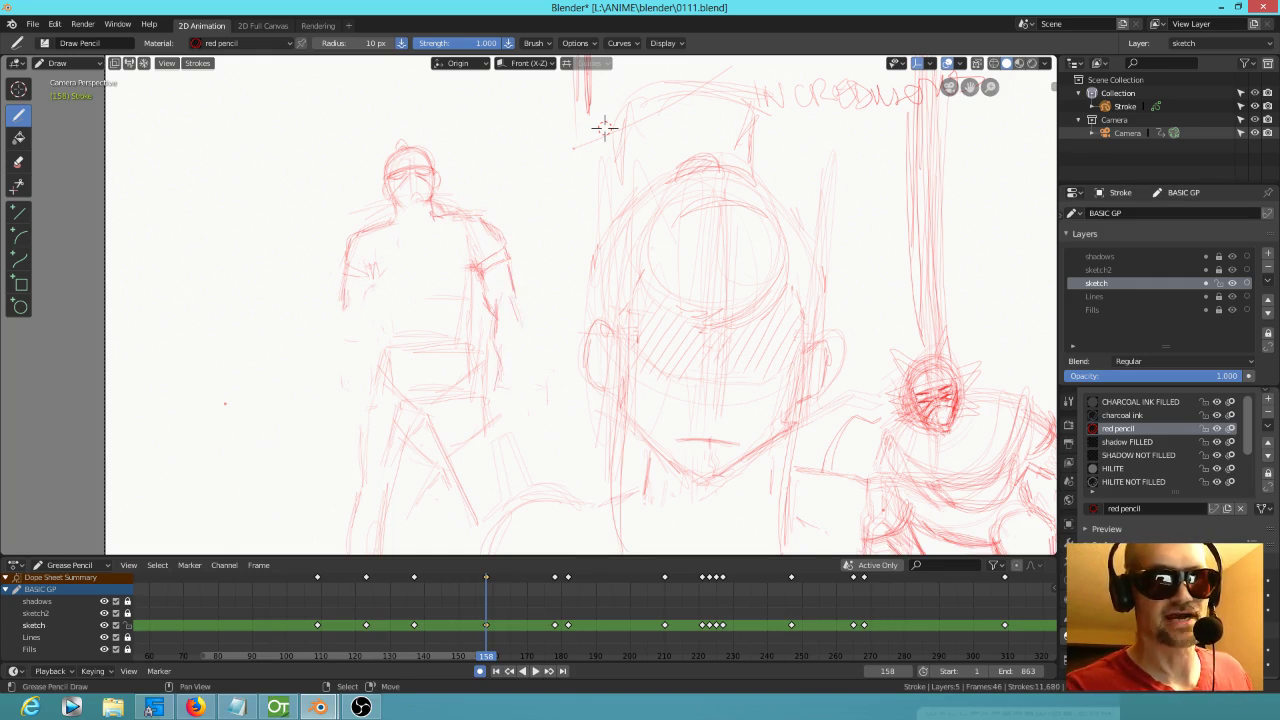
{"action": "mouse_move", "coordinate": [511, 392]}
{"action": "left_mouse_down"}
{"action": "mouse_move", "coordinate": [520, 330]}
{"action": "mouse_move", "coordinate": [499, 318]}
{"action": "left_mouse_up"}
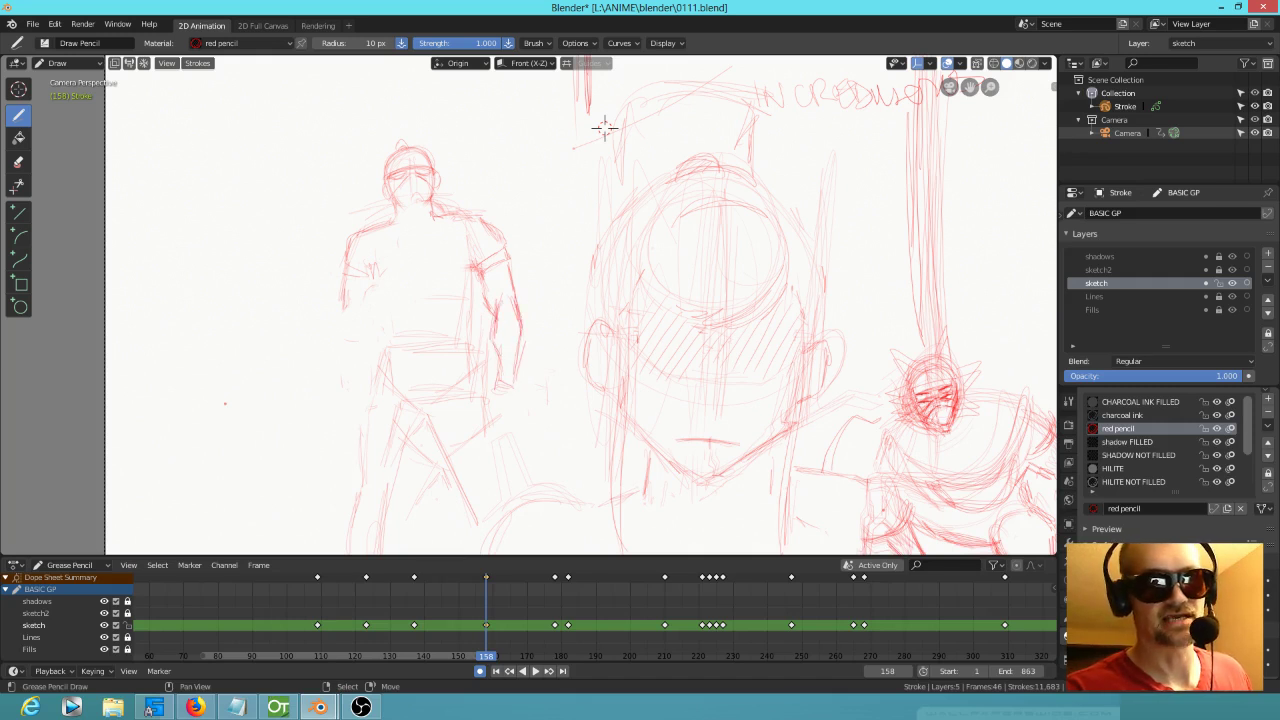
{"action": "left_click_drag", "start_coordinate": [498, 336], "coordinate": [528, 321]}
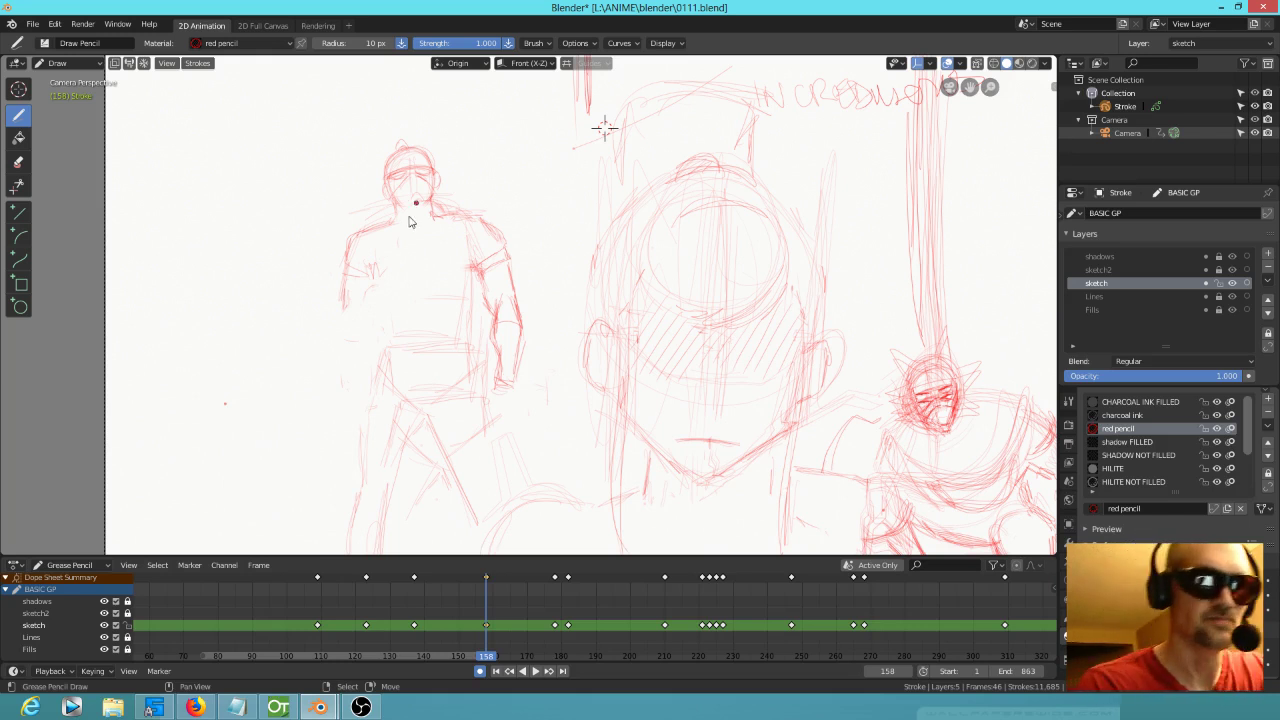
{"action": "left_click_drag", "start_coordinate": [405, 216], "coordinate": [457, 200]}
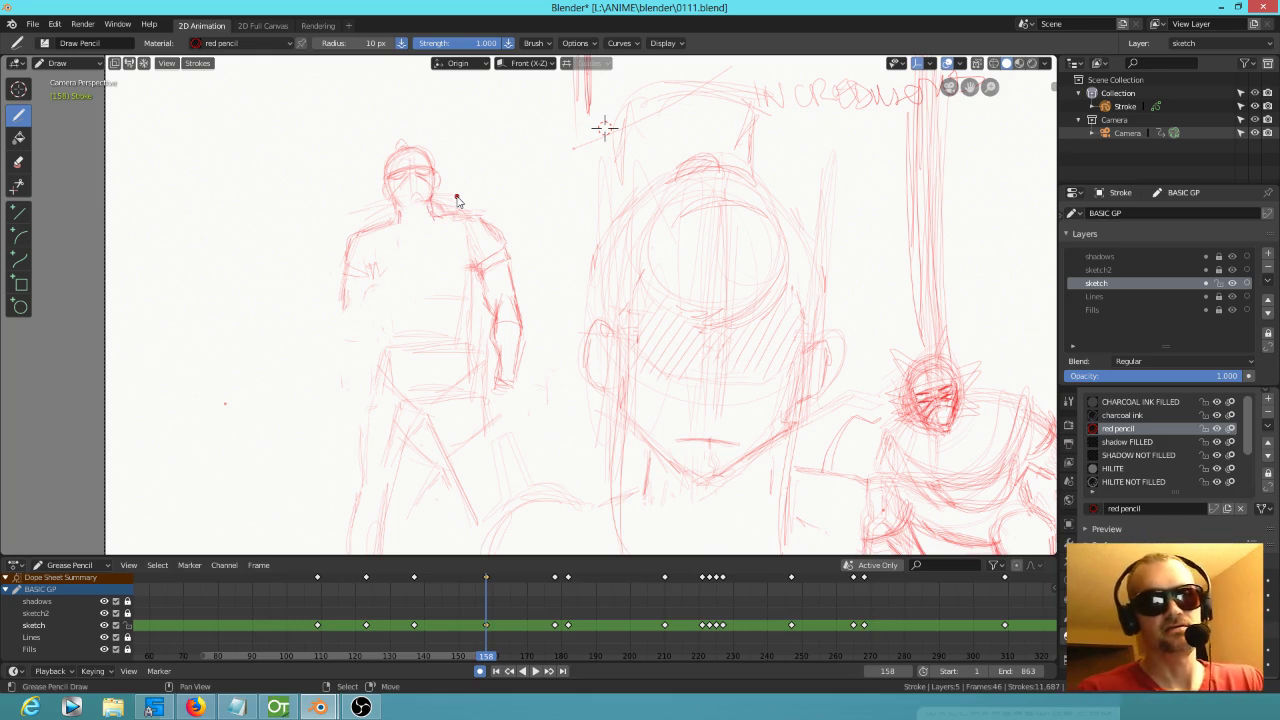
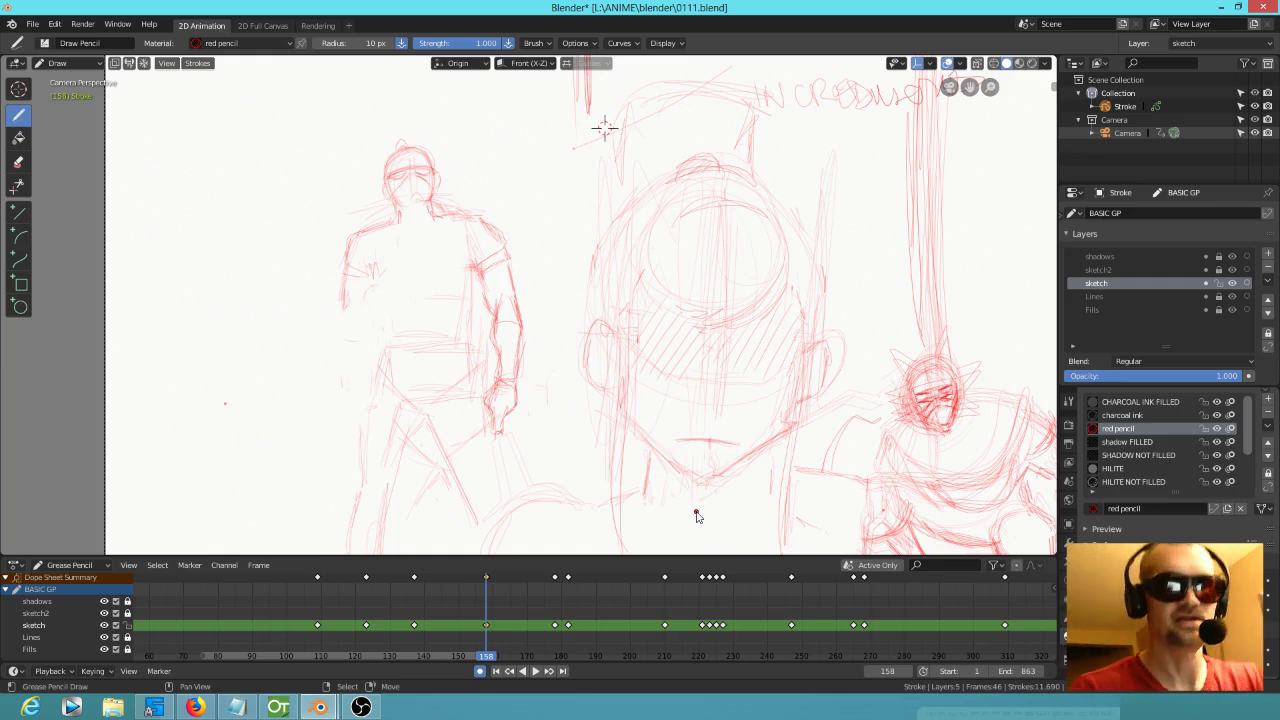
Step: Redraw the standing man's sleeve, outer arm and torso side line on the side away from the large face
{"action": "left_click_drag", "start_coordinate": [381, 303], "coordinate": [386, 311]}
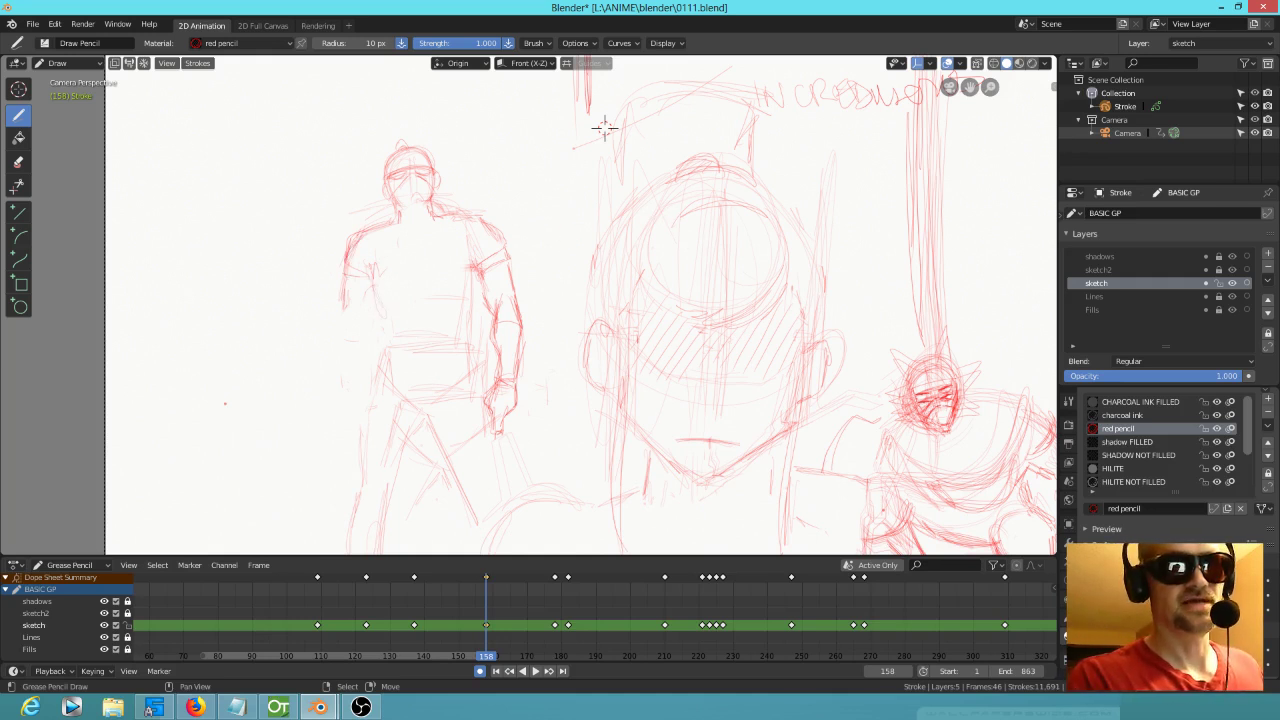
{"action": "mouse_move", "coordinate": [352, 289]}
{"action": "left_mouse_down"}
{"action": "mouse_move", "coordinate": [349, 317]}
{"action": "mouse_move", "coordinate": [334, 246]}
{"action": "mouse_move", "coordinate": [346, 228]}
{"action": "mouse_move", "coordinate": [363, 313]}
{"action": "left_mouse_up"}
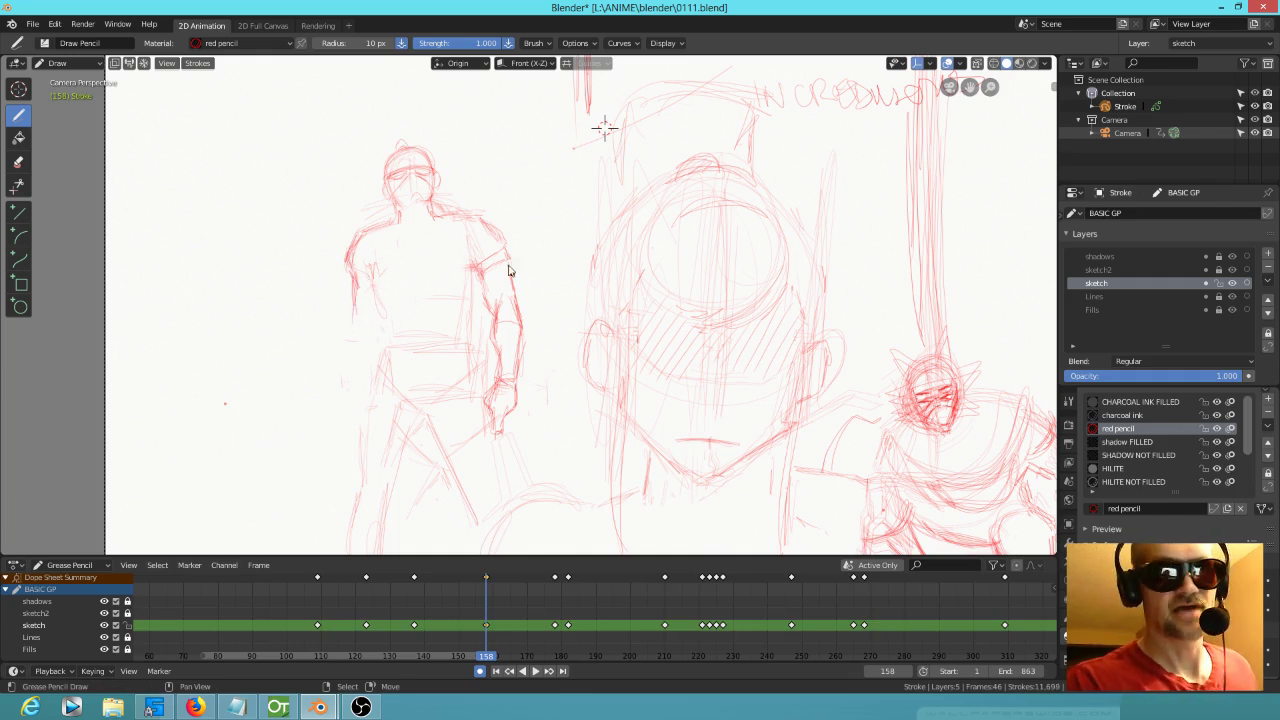
{"action": "mouse_move", "coordinate": [355, 304]}
{"action": "left_mouse_down"}
{"action": "mouse_move", "coordinate": [363, 333]}
{"action": "mouse_move", "coordinate": [345, 371]}
{"action": "left_mouse_up"}
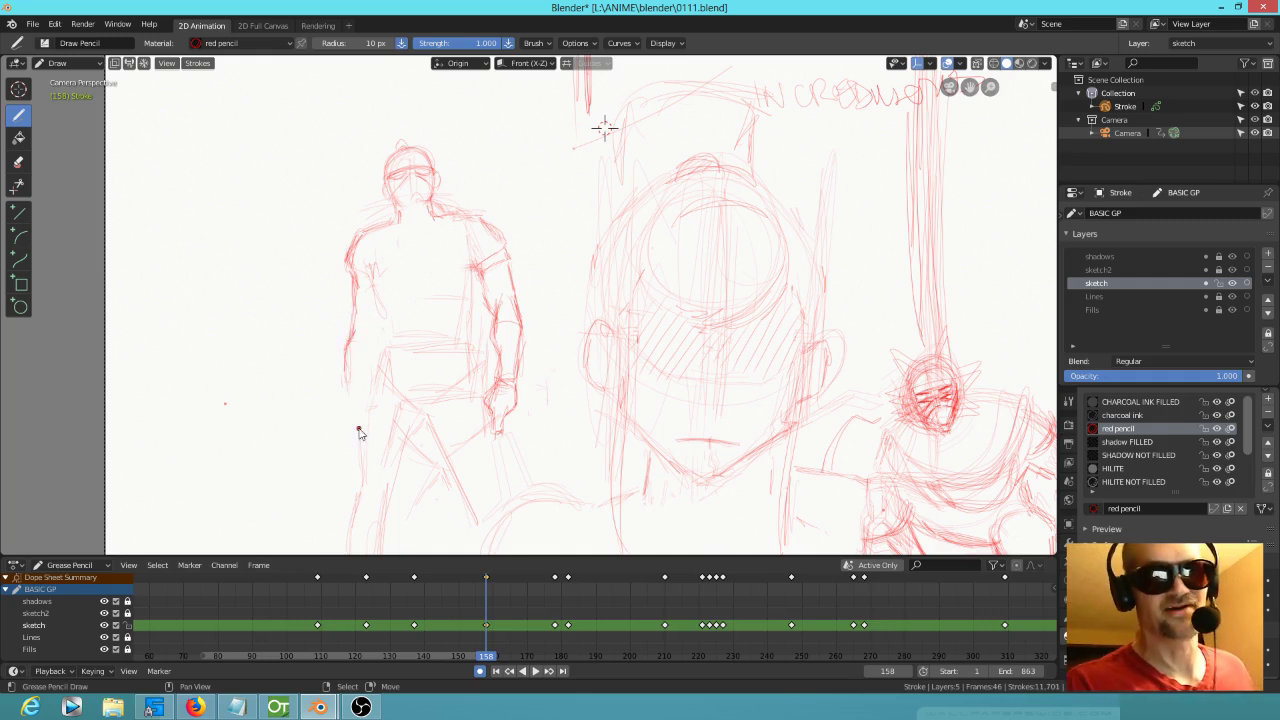
{"action": "left_click_drag", "start_coordinate": [376, 268], "coordinate": [378, 296]}
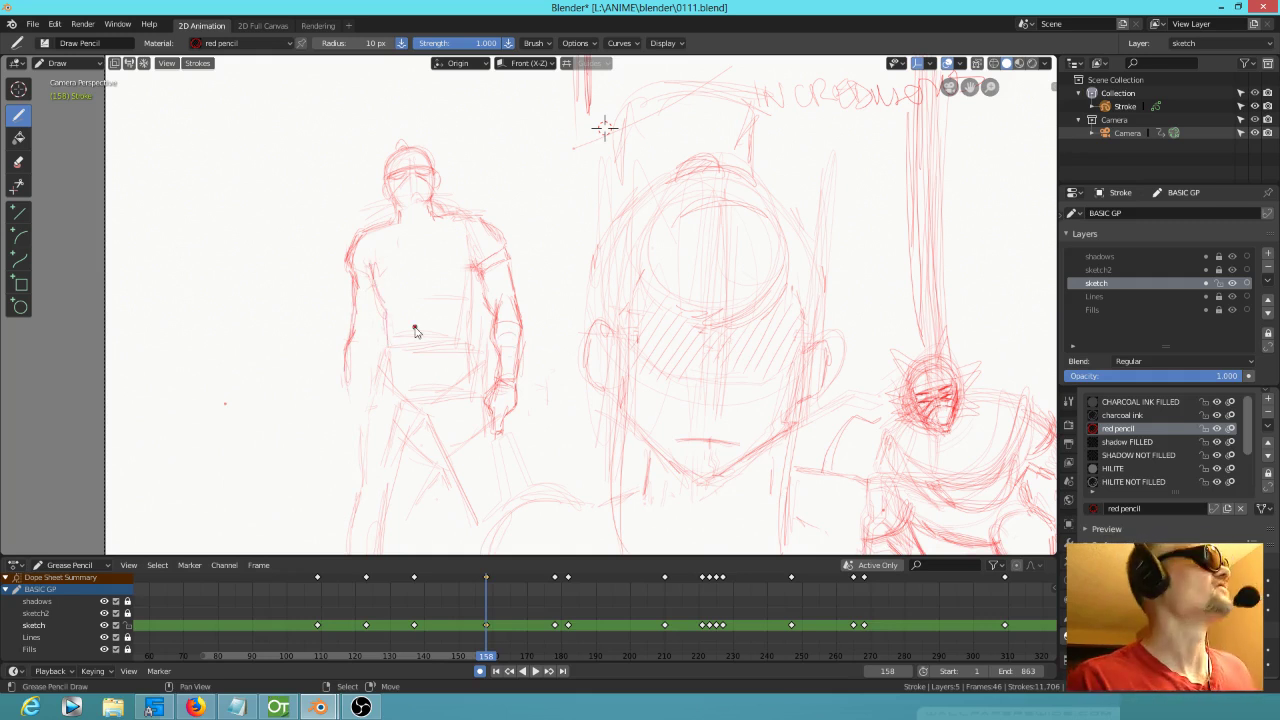
{"action": "left_click", "coordinate": [542, 406]}
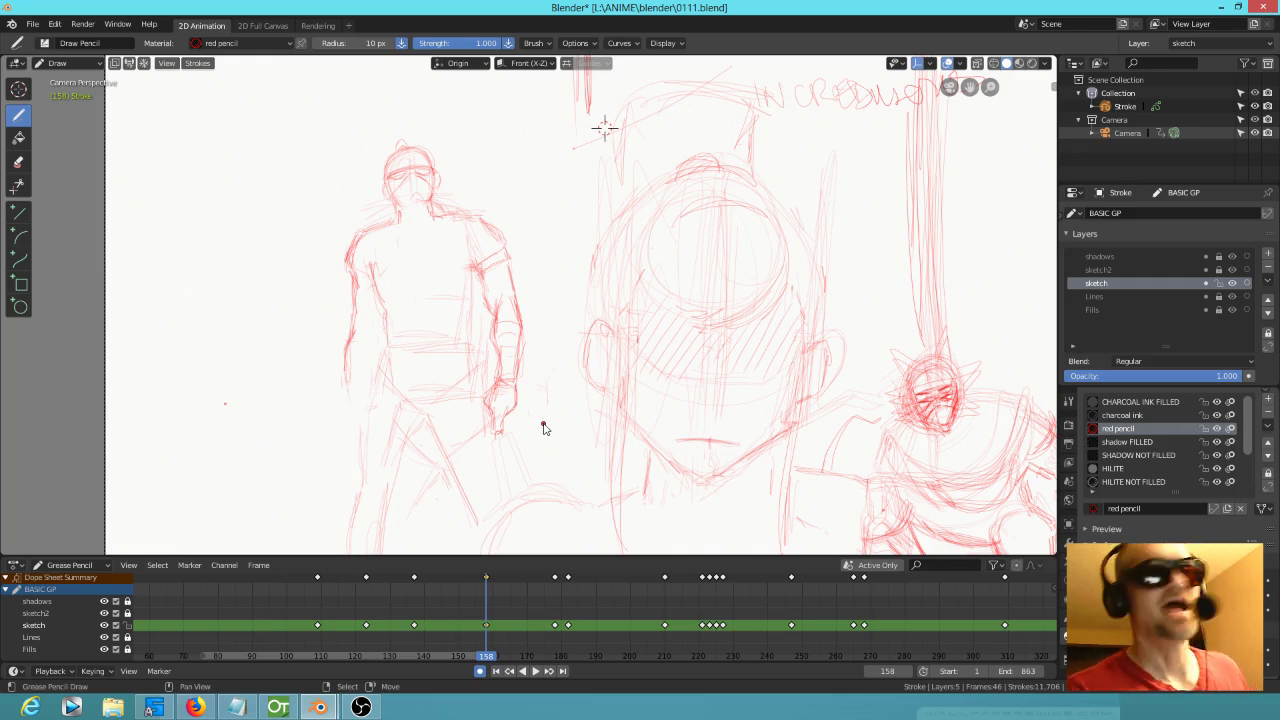
Step: Sketch the shirt's lower edge across the standing man's waist and the forearm with its cuff on the side away from the large face
{"action": "middle_click_drag", "start_coordinate": [430, 346], "coordinate": [490, 396], "text": "shift"}
{"action": "scroll", "coordinate": [490, 396], "scroll_direction": "up", "scroll_amount": 2}
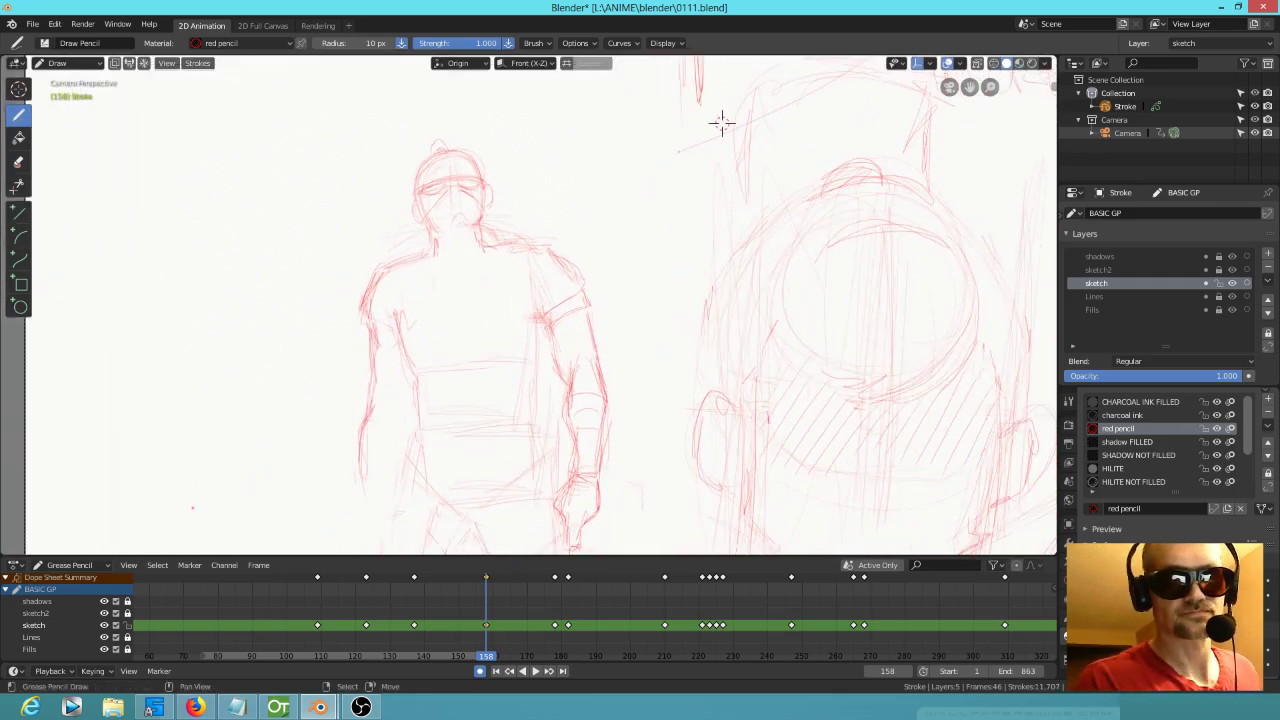
{"action": "mouse_move", "coordinate": [538, 368]}
{"action": "left_mouse_down"}
{"action": "mouse_move", "coordinate": [539, 440]}
{"action": "mouse_move", "coordinate": [537, 410]}
{"action": "left_mouse_up"}
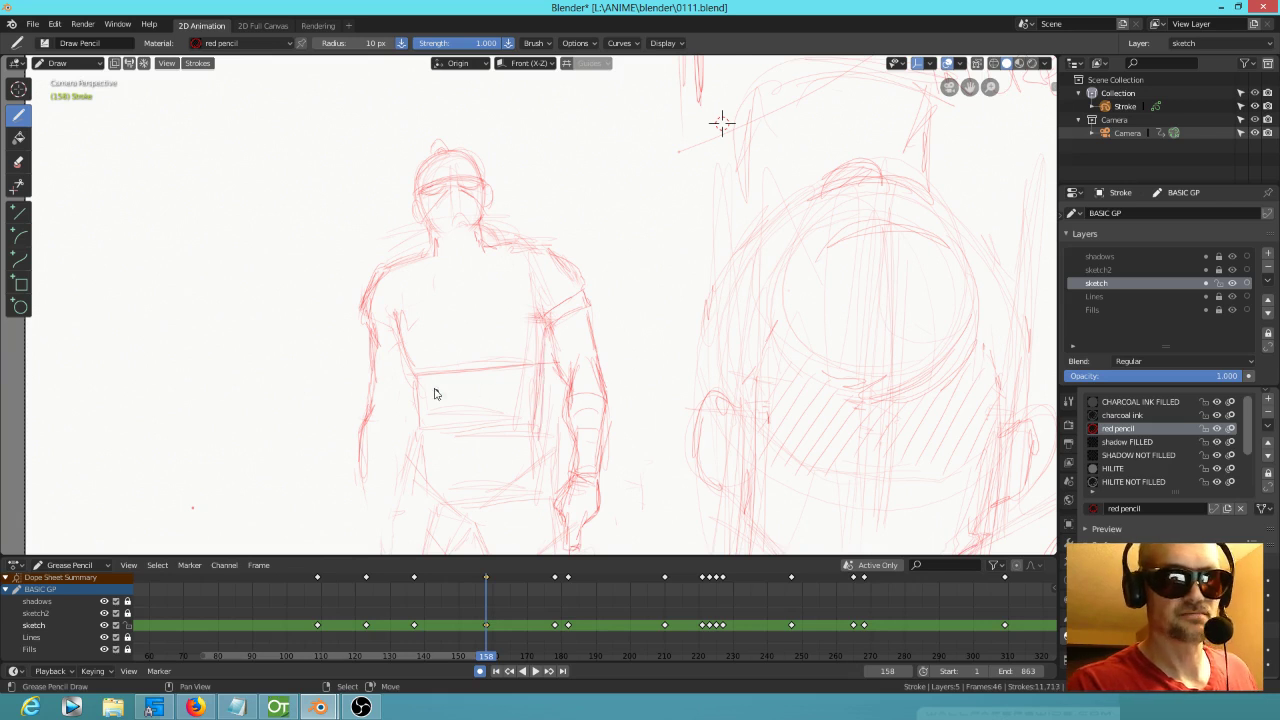
{"action": "mouse_move", "coordinate": [417, 388]}
{"action": "left_mouse_down"}
{"action": "mouse_move", "coordinate": [421, 441]}
{"action": "mouse_move", "coordinate": [418, 409]}
{"action": "mouse_move", "coordinate": [420, 430]}
{"action": "mouse_move", "coordinate": [384, 428]}
{"action": "left_mouse_up"}
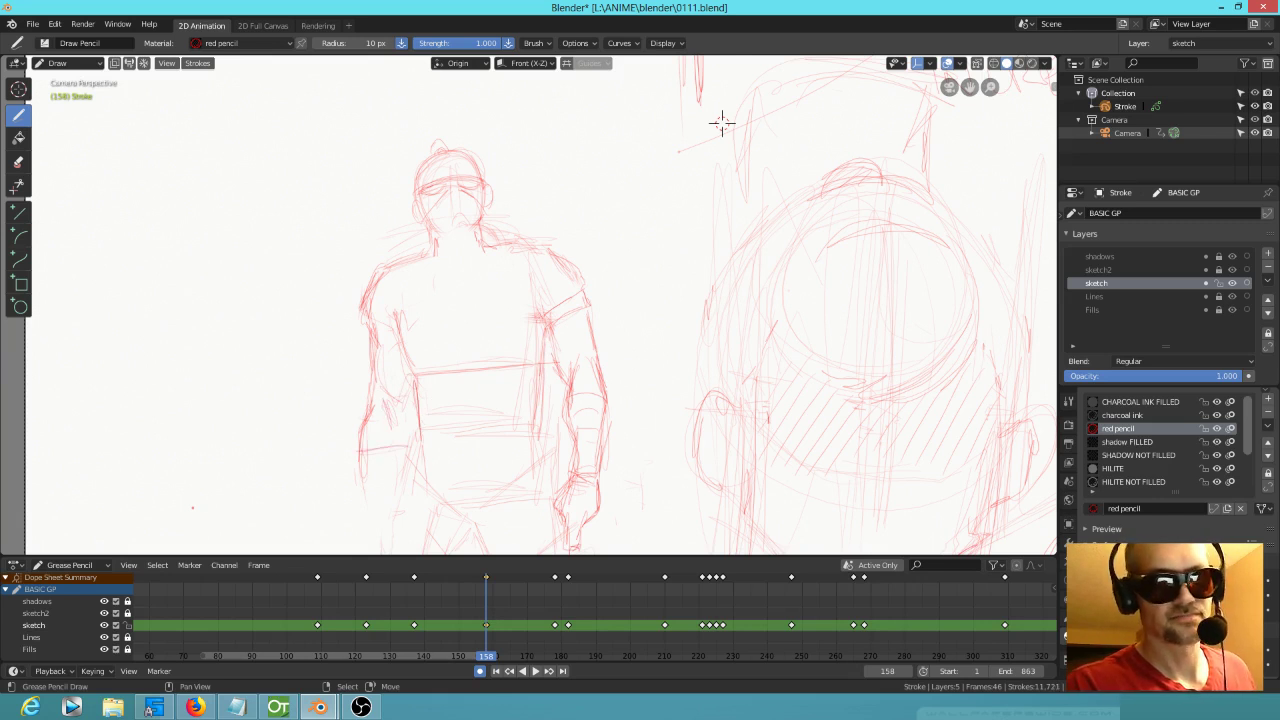
{"action": "left_click_drag", "start_coordinate": [374, 452], "coordinate": [370, 478]}
{"action": "left_click_drag", "start_coordinate": [372, 458], "coordinate": [388, 507]}
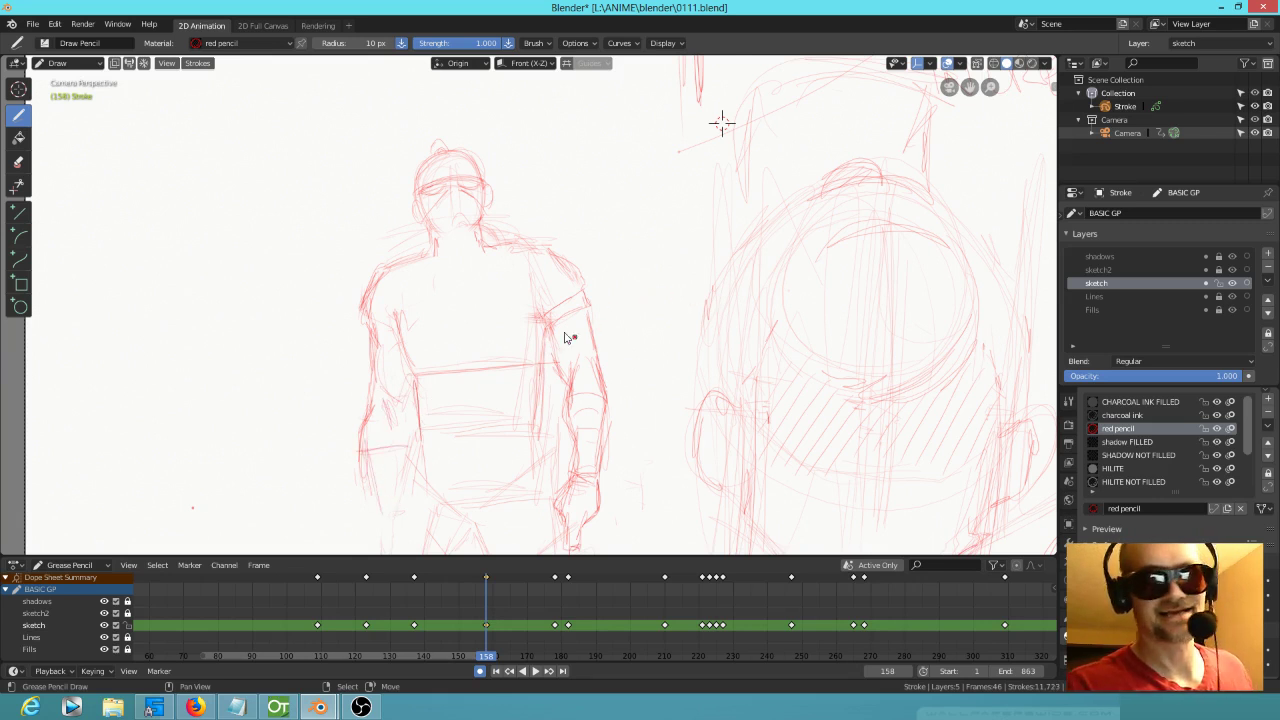
Step: Add the standing man's collar, neck and mask lines, and erase and redraw his outer upper arm away from the large face
{"action": "left_click_drag", "start_coordinate": [440, 268], "coordinate": [480, 258]}
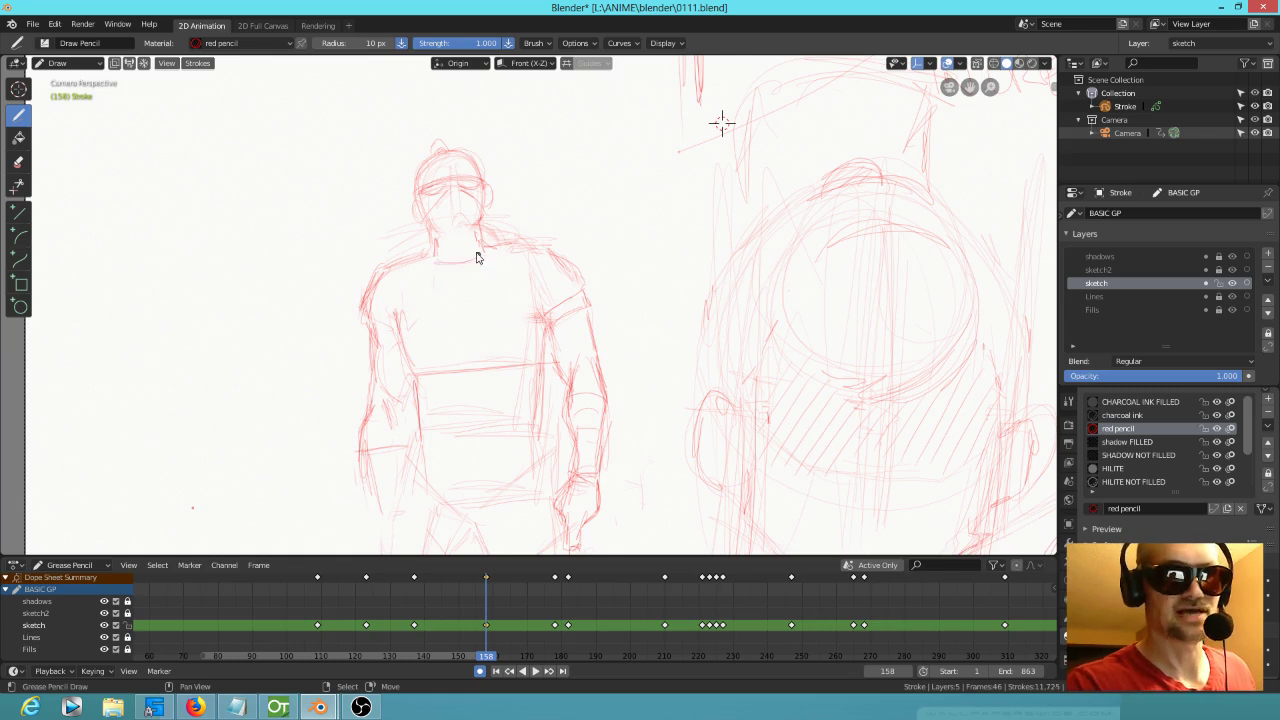
{"action": "mouse_move", "coordinate": [471, 234]}
{"action": "left_mouse_down"}
{"action": "mouse_move", "coordinate": [440, 253]}
{"action": "mouse_move", "coordinate": [457, 253]}
{"action": "left_mouse_up"}
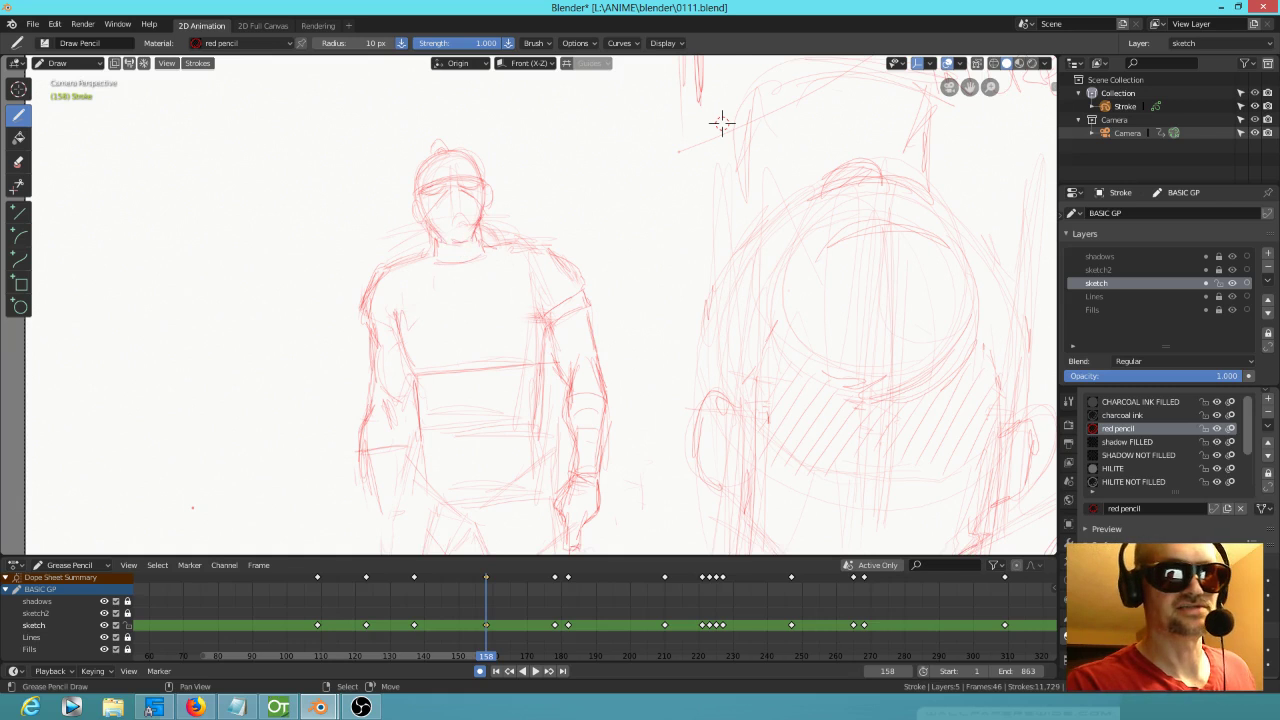
{"action": "mouse_move", "coordinate": [442, 196]}
{"action": "left_mouse_down"}
{"action": "mouse_move", "coordinate": [432, 208]}
{"action": "mouse_move", "coordinate": [500, 215]}
{"action": "left_mouse_up"}
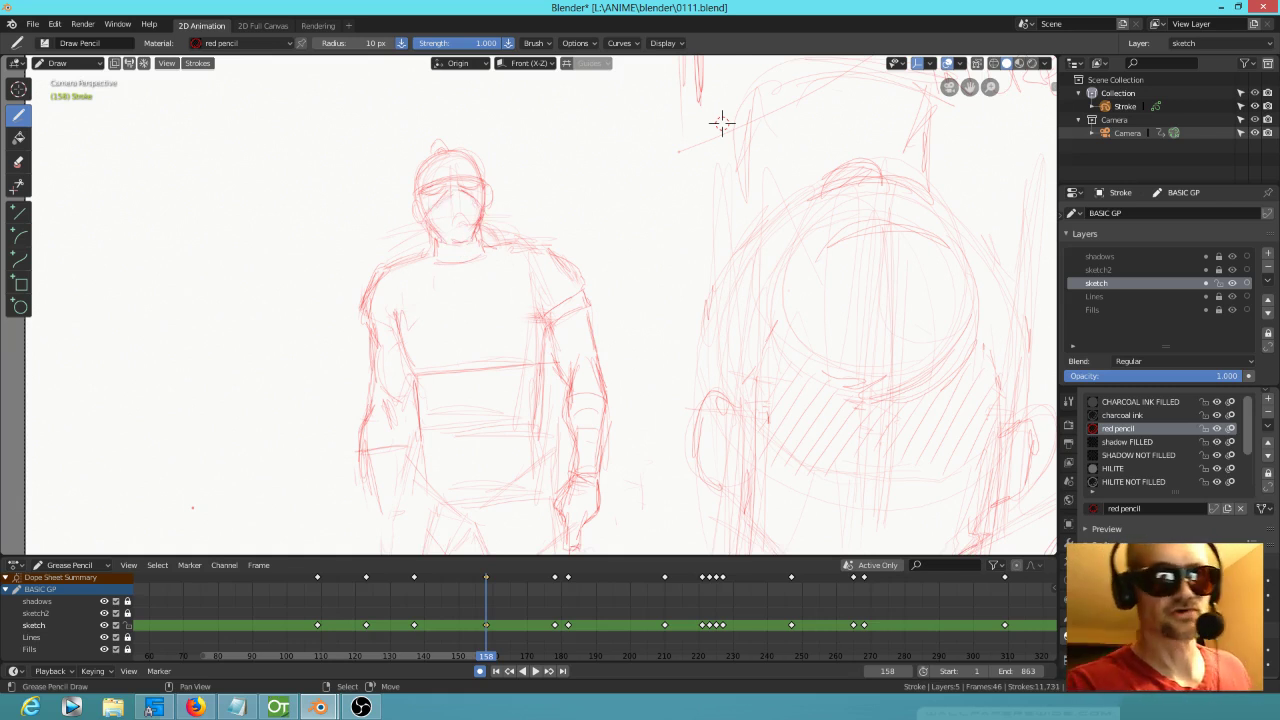
{"action": "mouse_move", "coordinate": [373, 356]}
{"action": "left_mouse_down", "text": "ctrl"}
{"action": "mouse_move", "coordinate": [362, 357]}
{"action": "mouse_move", "coordinate": [360, 329]}
{"action": "mouse_move", "coordinate": [380, 293]}
{"action": "left_mouse_up", "text": "ctrl"}
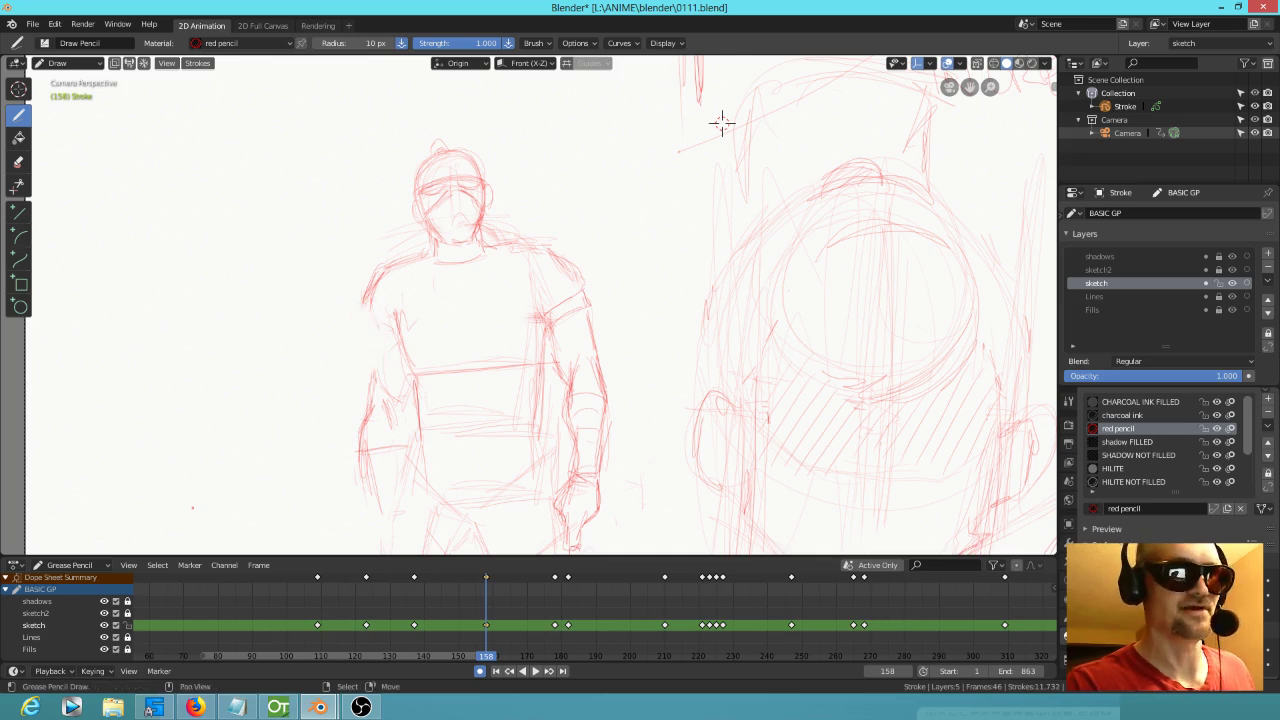
{"action": "left_click_drag", "start_coordinate": [377, 339], "coordinate": [380, 386]}
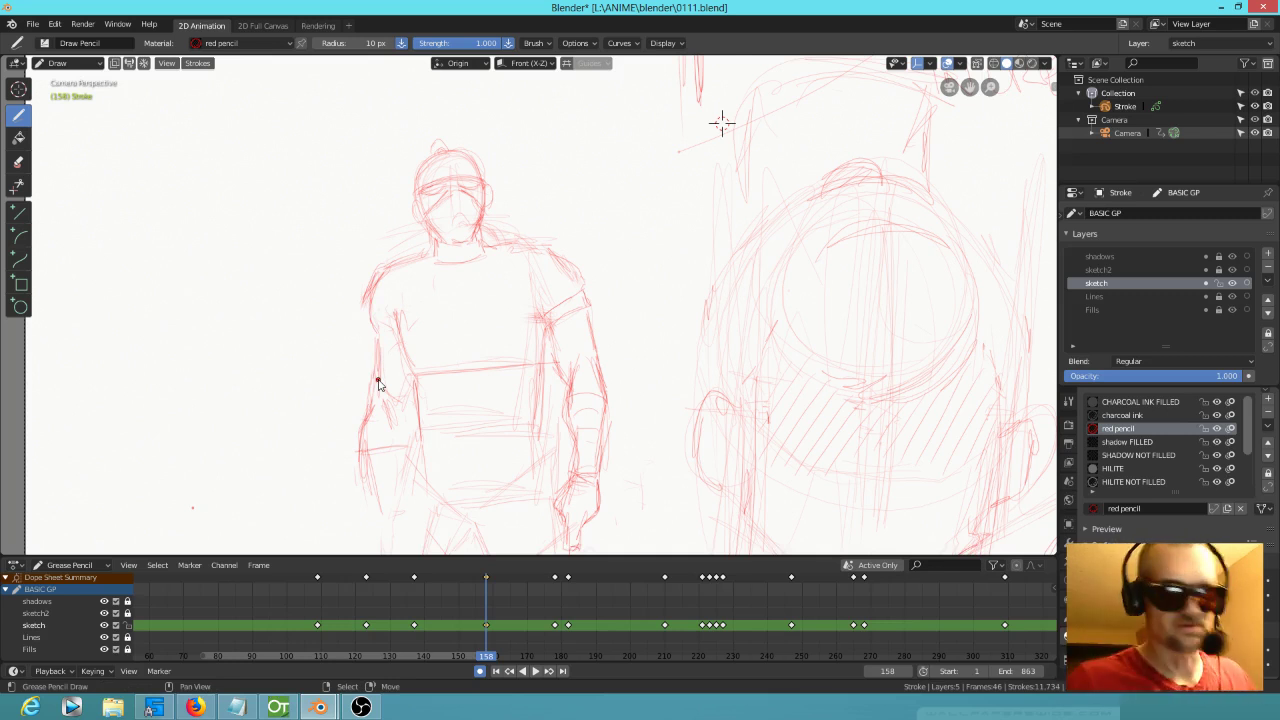
Step: Sketch the horizontal folds, lower edge and side line of the standing man's waist wrap
{"action": "mouse_move", "coordinate": [421, 386]}
{"action": "left_mouse_down"}
{"action": "mouse_move", "coordinate": [522, 380]}
{"action": "mouse_move", "coordinate": [526, 397]}
{"action": "left_mouse_up"}
{"action": "left_click_drag", "start_coordinate": [442, 420], "coordinate": [524, 414]}
{"action": "left_click_drag", "start_coordinate": [426, 445], "coordinate": [498, 445]}
{"action": "left_click_drag", "start_coordinate": [424, 457], "coordinate": [536, 442]}
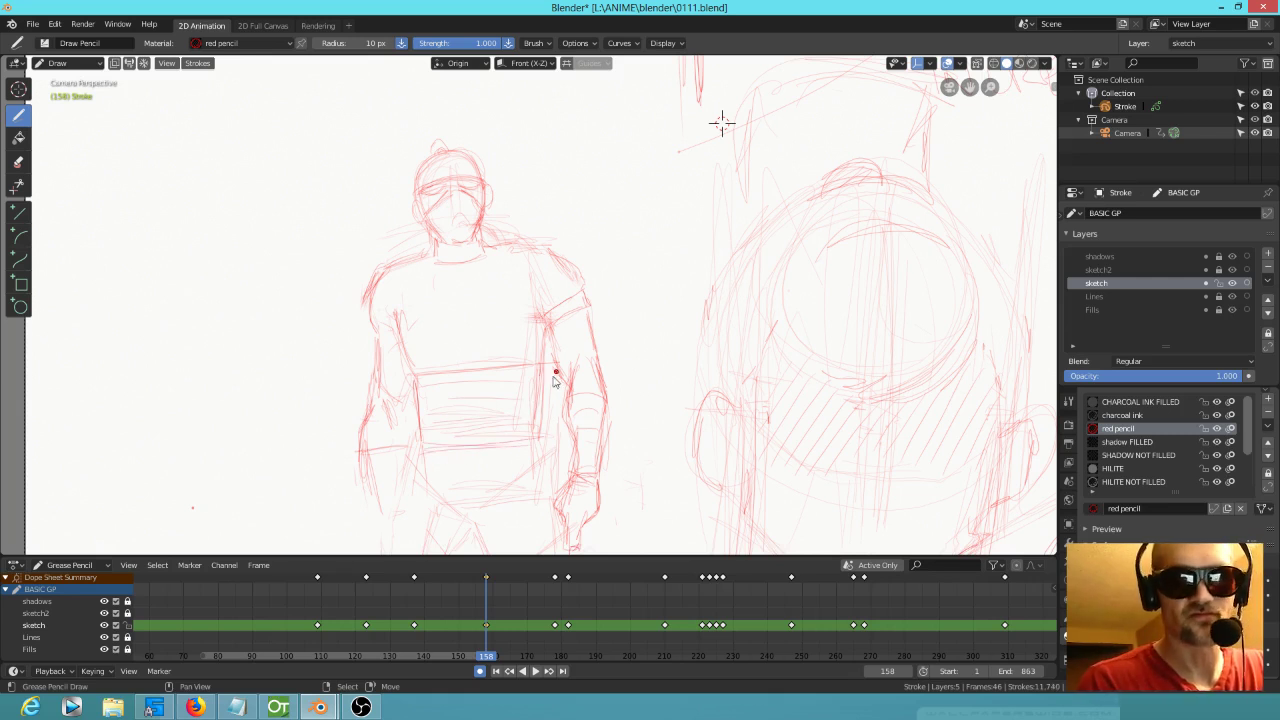
{"action": "left_click_drag", "start_coordinate": [541, 368], "coordinate": [538, 440]}
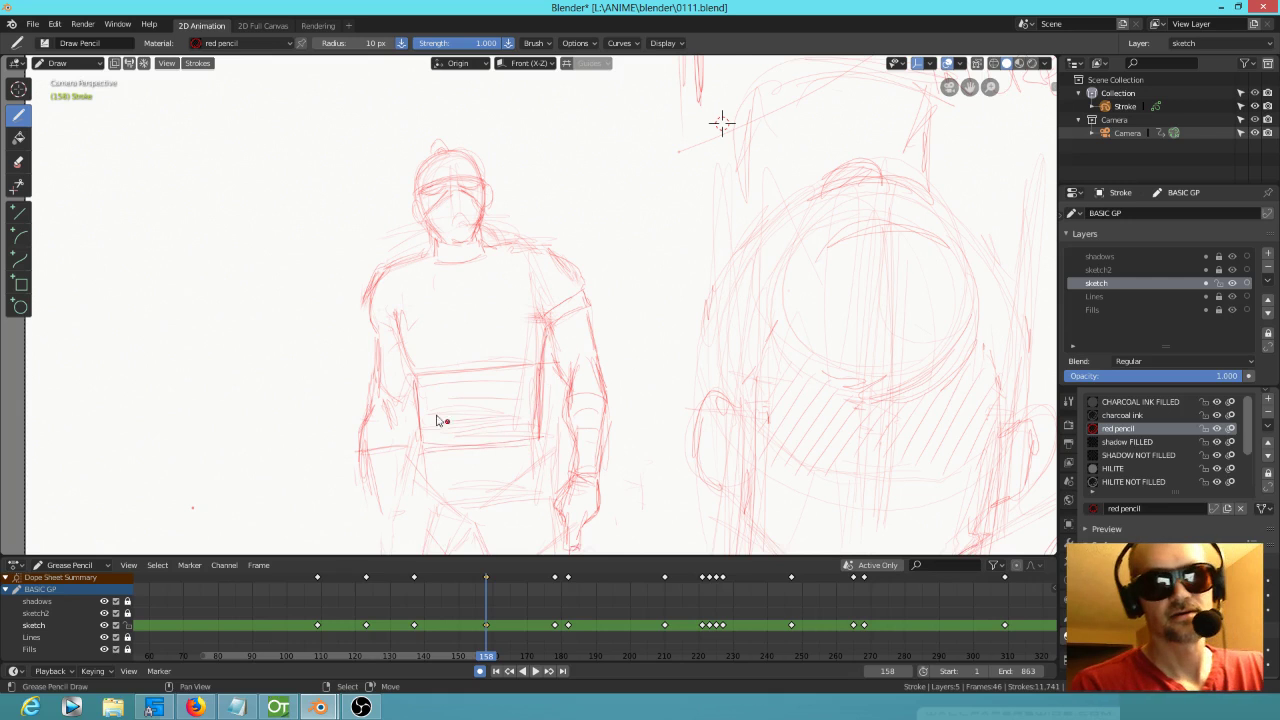
Step: Complete the standing man's forearm and wrist cuff away from the large face and reinforce the sleeve line above it
{"action": "left_click_drag", "start_coordinate": [378, 460], "coordinate": [373, 503]}
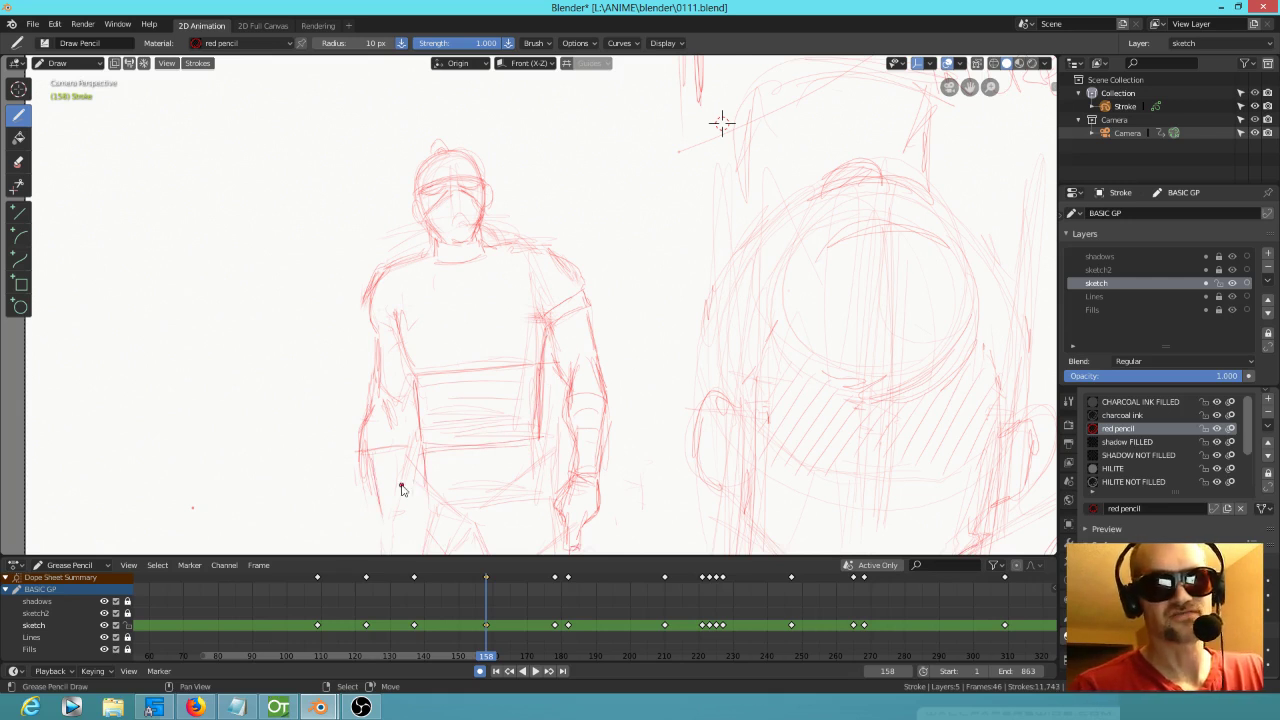
{"action": "middle_click_drag", "start_coordinate": [601, 430], "coordinate": [603, 315], "text": "shift"}
{"action": "mouse_move", "coordinate": [373, 353]}
{"action": "left_mouse_down"}
{"action": "mouse_move", "coordinate": [379, 385]}
{"action": "mouse_move", "coordinate": [371, 362]}
{"action": "left_mouse_up"}
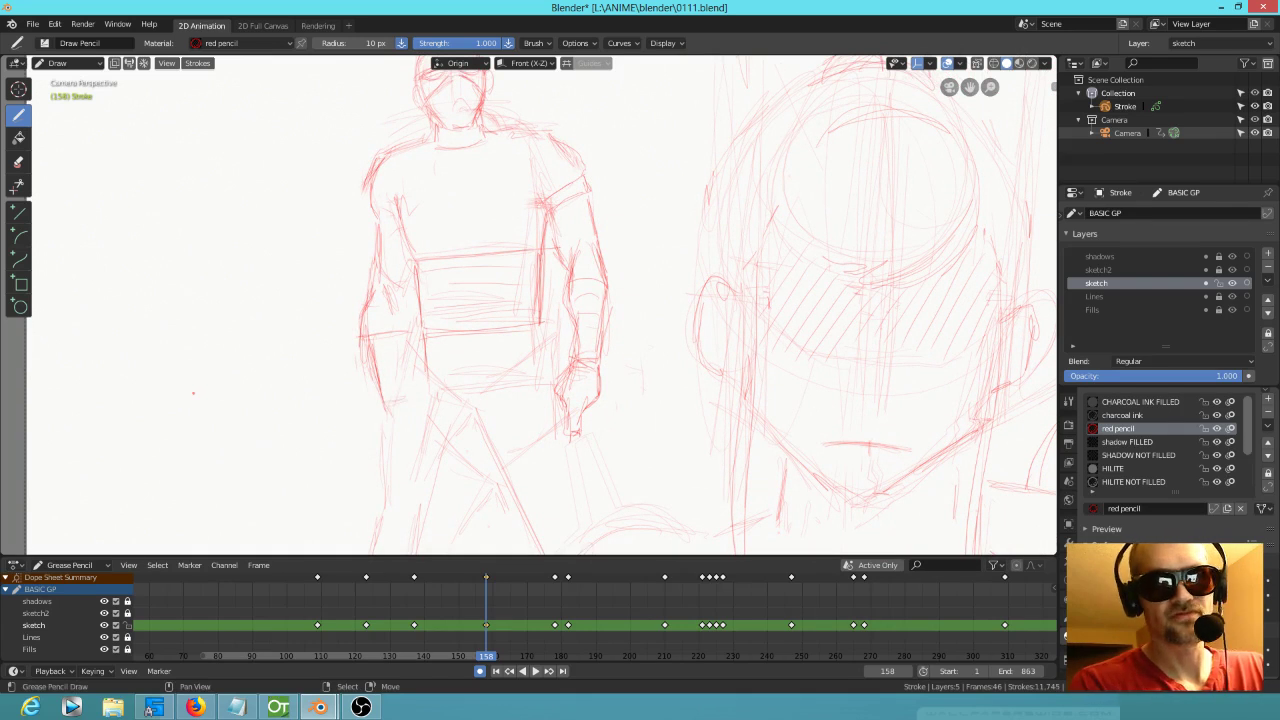
{"action": "left_click_drag", "start_coordinate": [409, 348], "coordinate": [407, 396]}
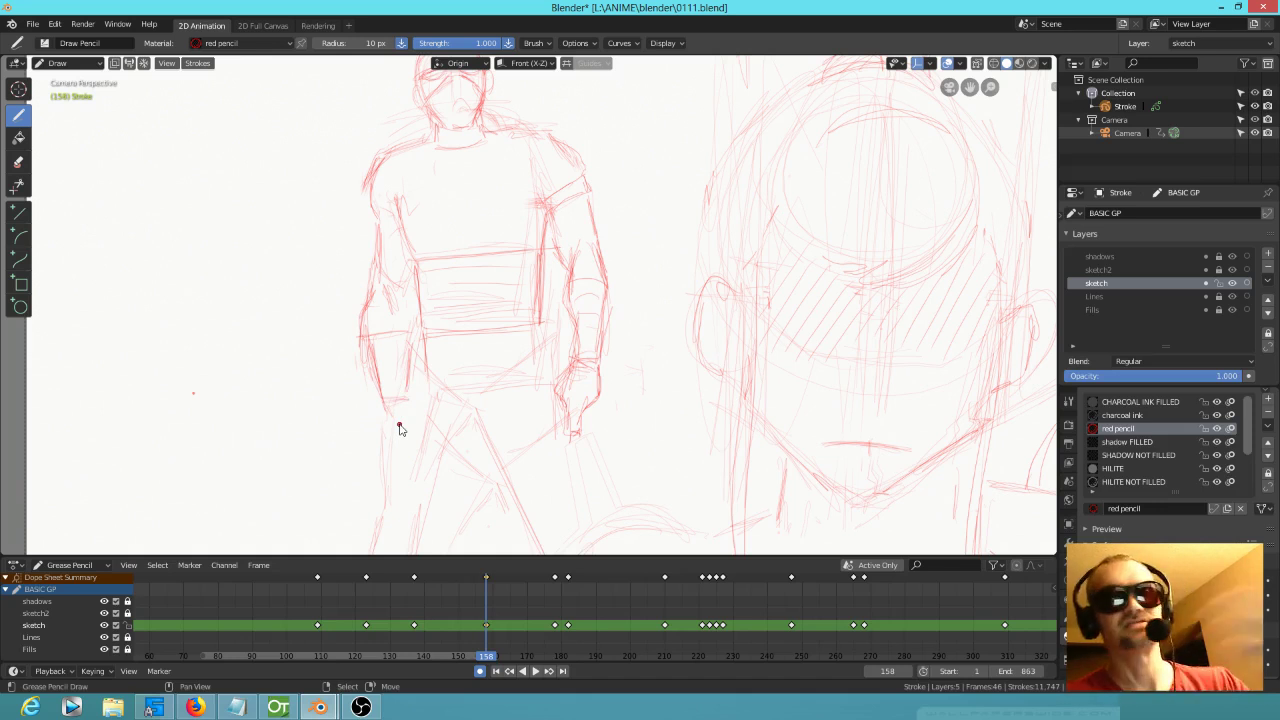
{"action": "middle_click_drag", "start_coordinate": [460, 268], "coordinate": [438, 359]}
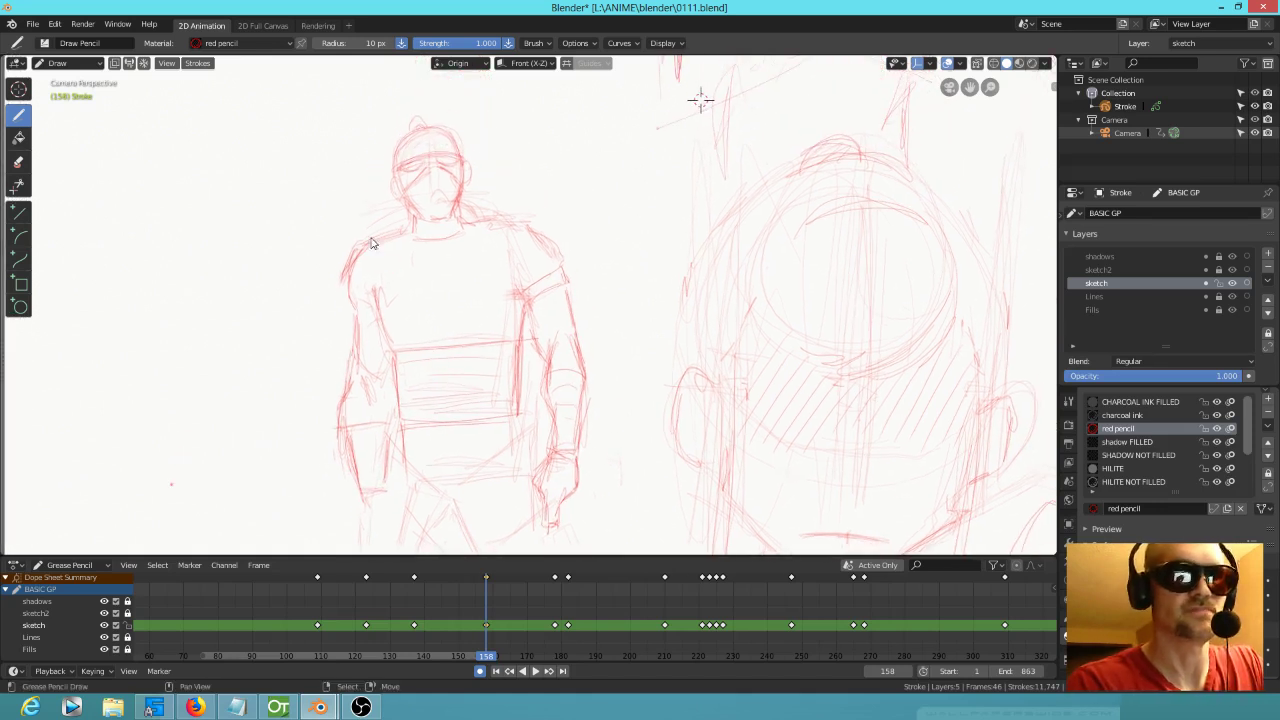
{"action": "left_click_drag", "start_coordinate": [354, 262], "coordinate": [360, 318]}
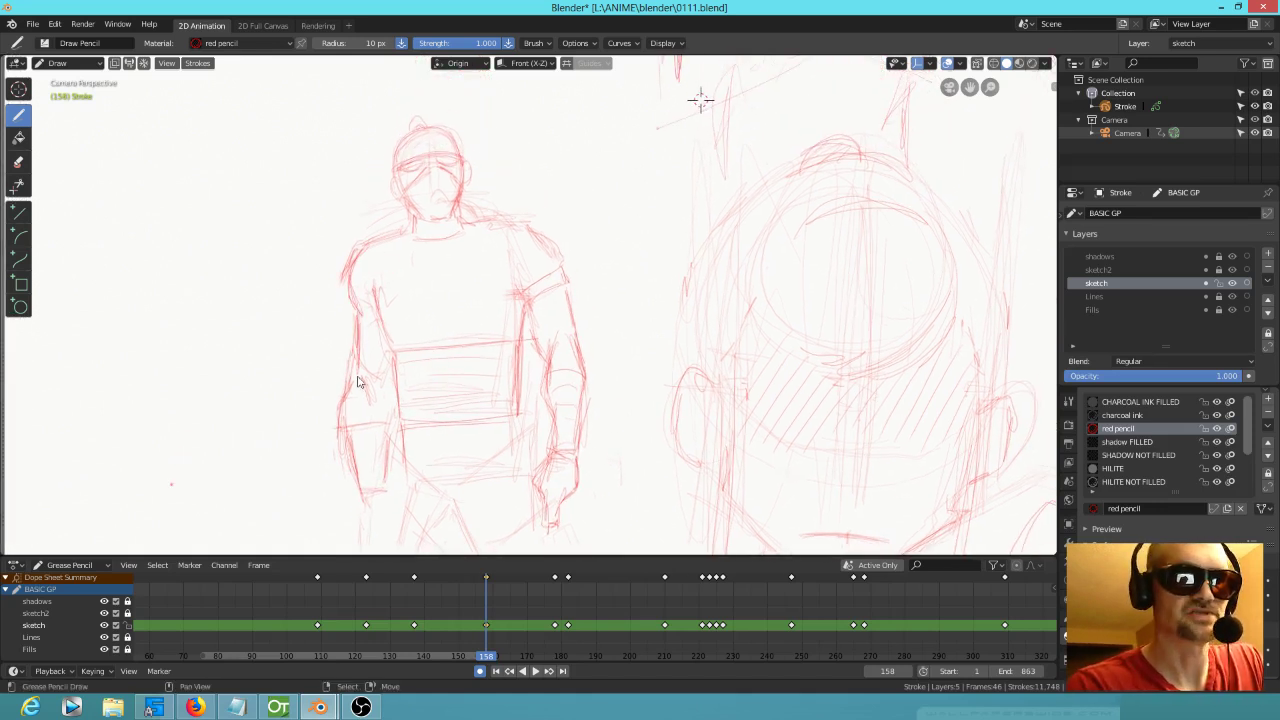
{"action": "left_click_drag", "start_coordinate": [346, 432], "coordinate": [358, 482]}
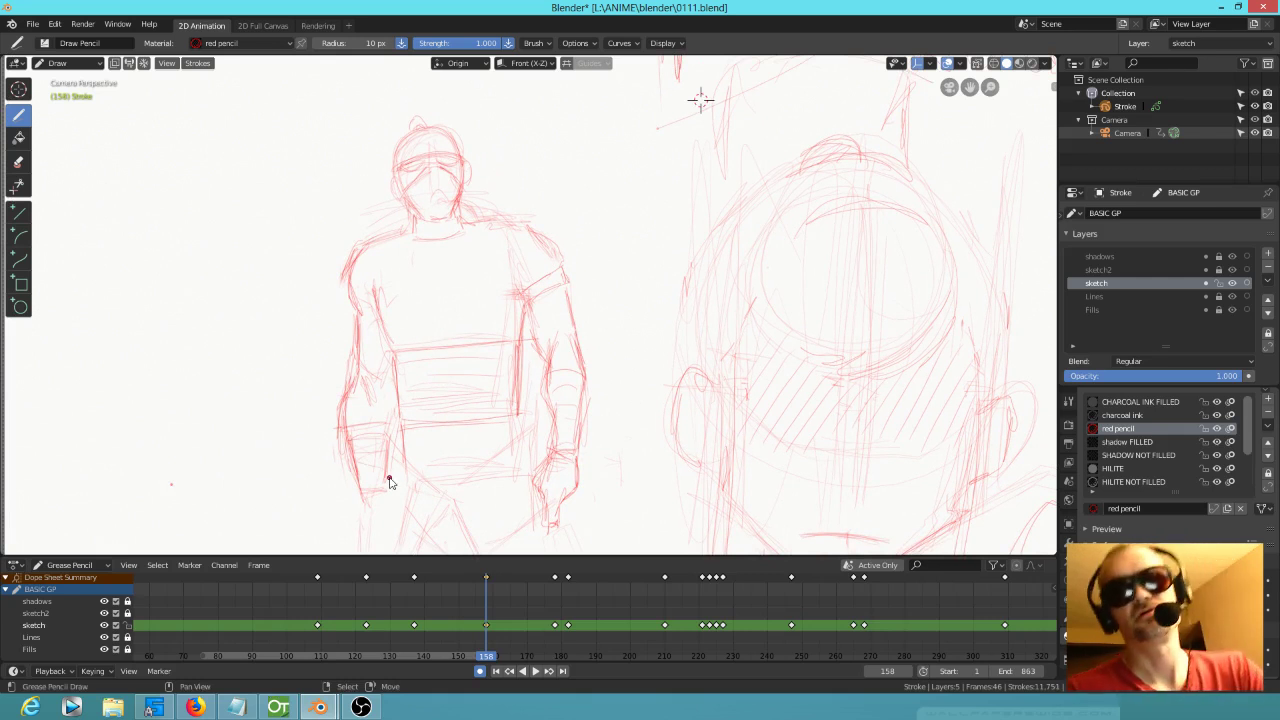
Step: Draw the outer contour of the standing man's leg away from the large face, from hip to shin, and refine its ankle
{"action": "scroll", "coordinate": [563, 429], "scroll_direction": "down", "scroll_amount": 4}
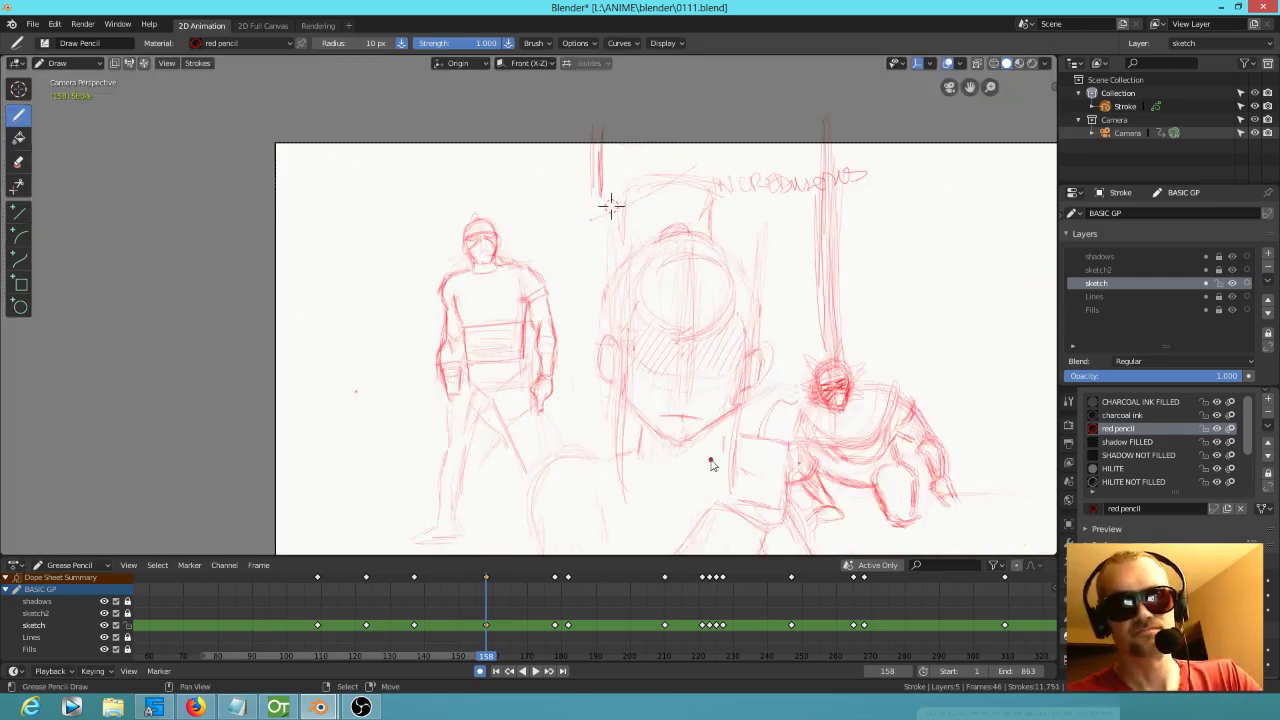
{"action": "mouse_move", "coordinate": [706, 417]}
{"action": "middle_mouse_down"}
{"action": "mouse_move", "coordinate": [640, 380]}
{"action": "mouse_move", "coordinate": [656, 346]}
{"action": "middle_mouse_up"}
{"action": "scroll", "coordinate": [338, 417], "scroll_direction": "up", "scroll_amount": 2}
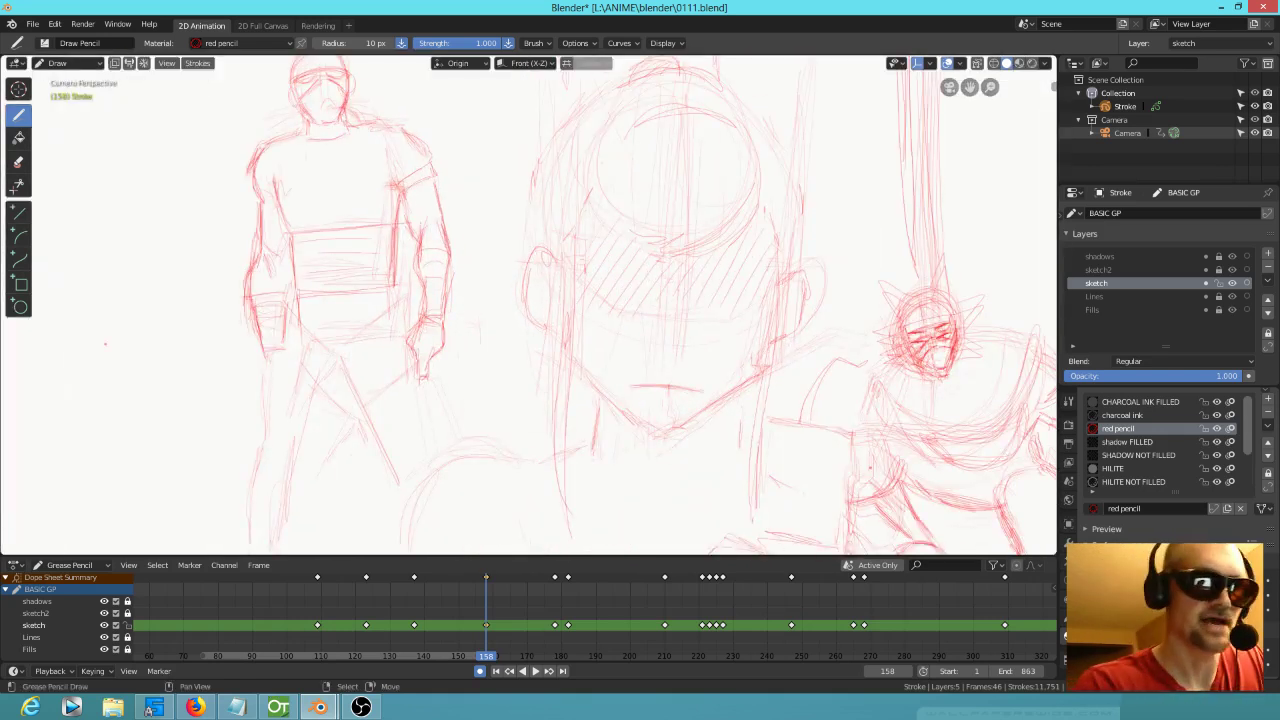
{"action": "middle_click_drag", "start_coordinate": [323, 337], "coordinate": [357, 277], "text": "shift"}
{"action": "left_click_drag", "start_coordinate": [328, 288], "coordinate": [319, 386]}
{"action": "mouse_move", "coordinate": [334, 273]}
{"action": "left_mouse_down"}
{"action": "mouse_move", "coordinate": [296, 498]}
{"action": "mouse_move", "coordinate": [306, 492]}
{"action": "left_mouse_up"}
{"action": "mouse_move", "coordinate": [519, 385]}
{"action": "middle_mouse_down", "text": "shift"}
{"action": "mouse_move", "coordinate": [540, 378]}
{"action": "mouse_move", "coordinate": [553, 465]}
{"action": "mouse_move", "coordinate": [562, 339]}
{"action": "middle_mouse_up", "text": "shift"}
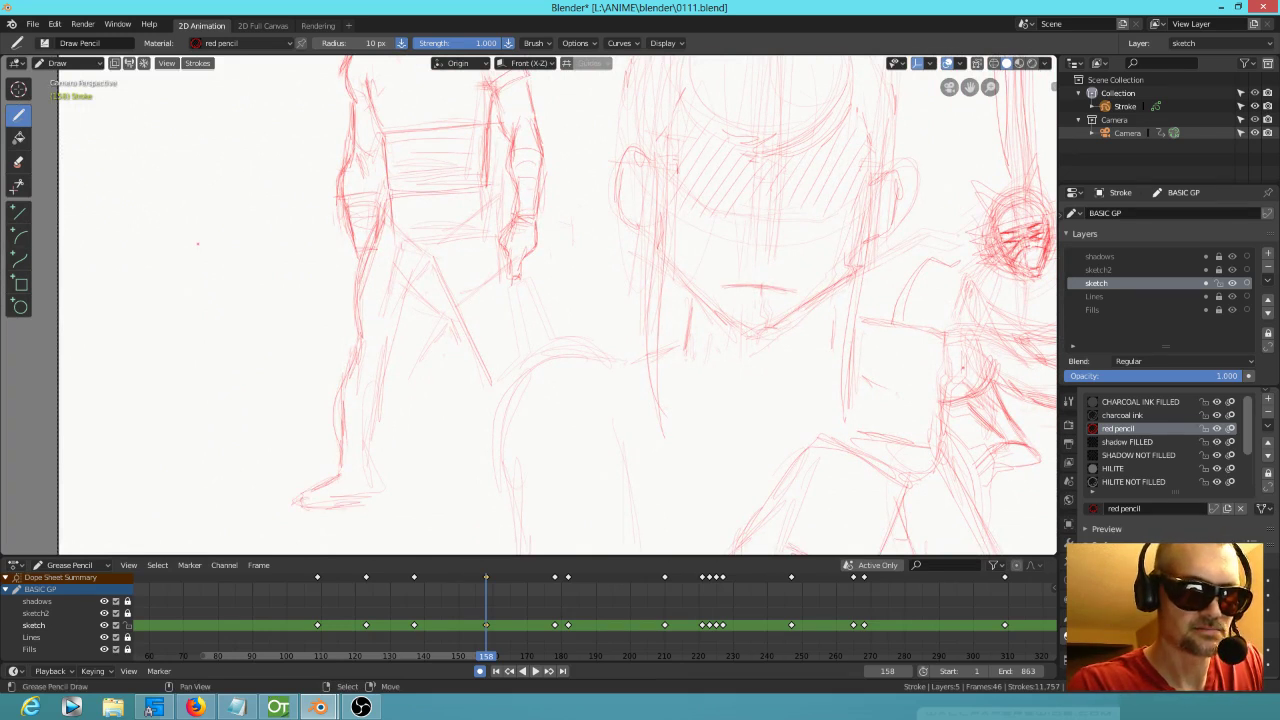
{"action": "mouse_move", "coordinate": [343, 474]}
{"action": "left_mouse_down"}
{"action": "mouse_move", "coordinate": [370, 473]}
{"action": "mouse_move", "coordinate": [388, 395]}
{"action": "mouse_move", "coordinate": [366, 457]}
{"action": "left_mouse_up"}
Step: Draw that leg's inner thigh line and reshape the standing man's other leg from the crotch past the knee
{"action": "mouse_move", "coordinate": [391, 391]}
{"action": "left_mouse_down"}
{"action": "mouse_move", "coordinate": [388, 341]}
{"action": "mouse_move", "coordinate": [424, 286]}
{"action": "left_mouse_up"}
{"action": "mouse_move", "coordinate": [390, 348]}
{"action": "left_mouse_down"}
{"action": "mouse_move", "coordinate": [433, 277]}
{"action": "mouse_move", "coordinate": [479, 364]}
{"action": "left_mouse_up"}
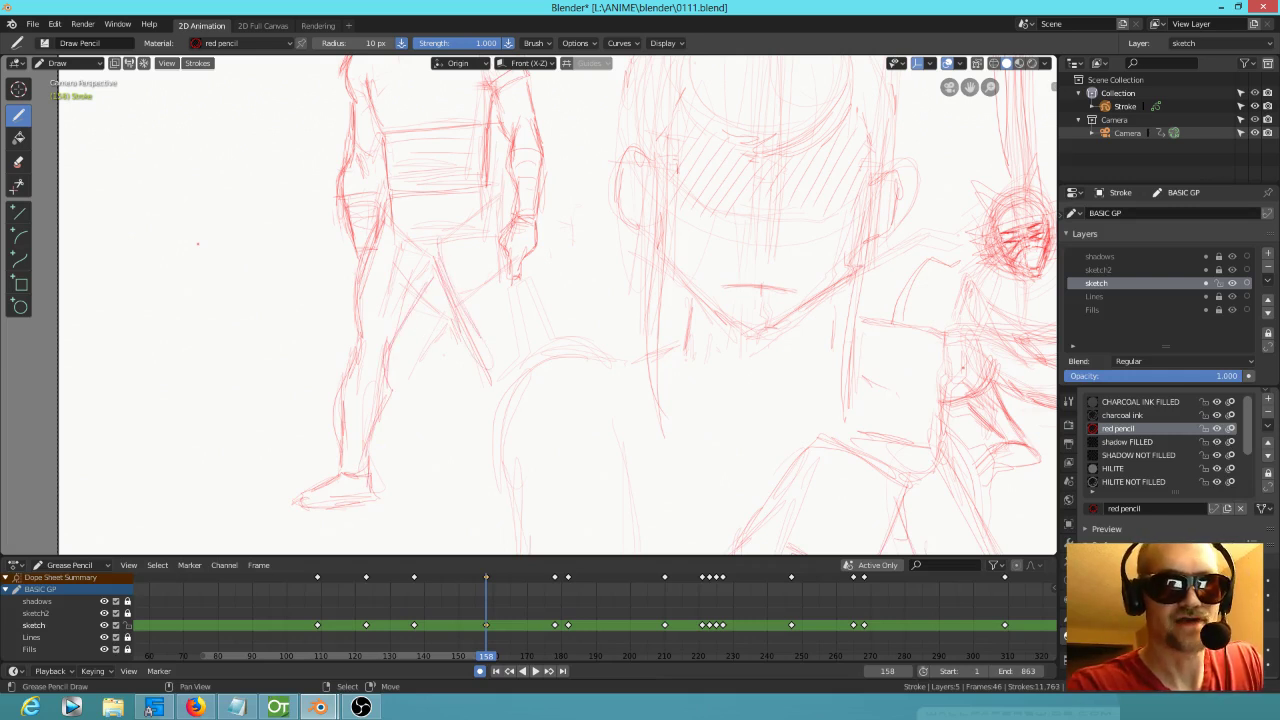
{"action": "mouse_move", "coordinate": [460, 310]}
{"action": "left_mouse_down"}
{"action": "mouse_move", "coordinate": [494, 396]}
{"action": "mouse_move", "coordinate": [492, 446]}
{"action": "left_mouse_up"}
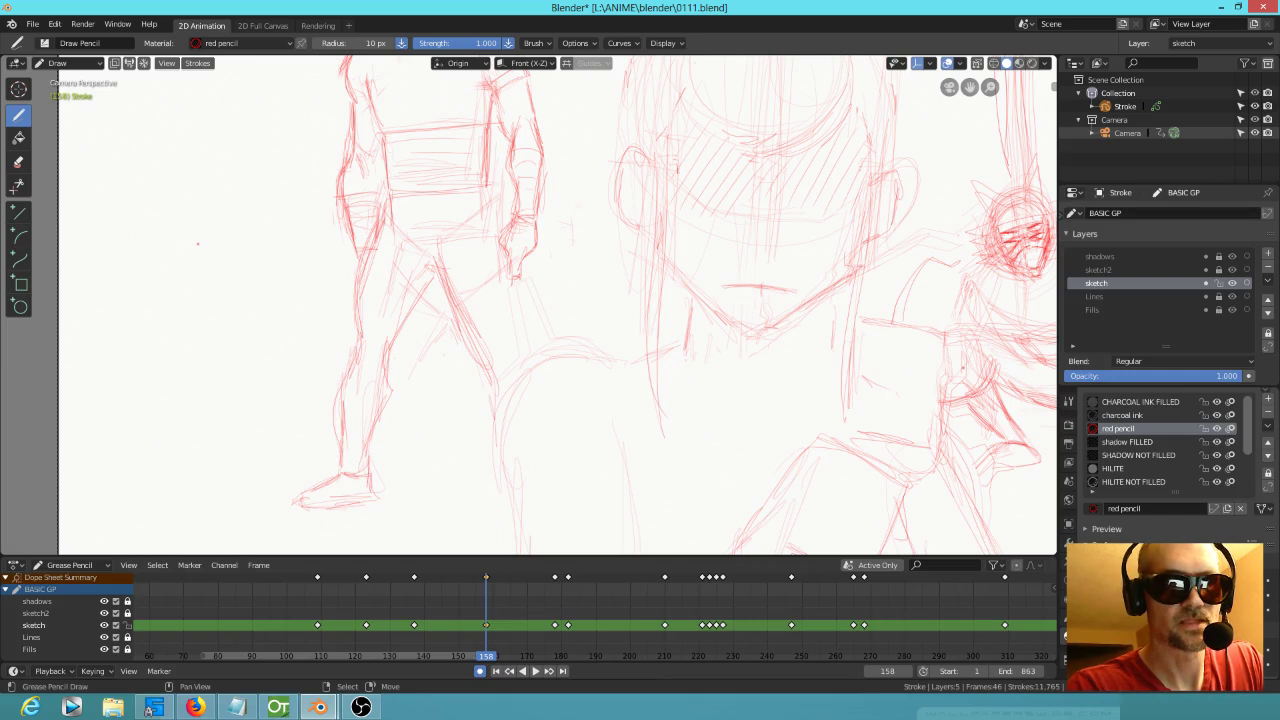
Step: Sketch wrap bands around the standing man's shin and touch up both of his feet
{"action": "left_click", "coordinate": [529, 272]}
{"action": "left_click_drag", "start_coordinate": [382, 384], "coordinate": [344, 388]}
{"action": "mouse_move", "coordinate": [385, 461]}
{"action": "left_mouse_down"}
{"action": "mouse_move", "coordinate": [346, 450]}
{"action": "mouse_move", "coordinate": [360, 410]}
{"action": "left_mouse_up"}
{"action": "left_click_drag", "start_coordinate": [338, 486], "coordinate": [325, 499]}
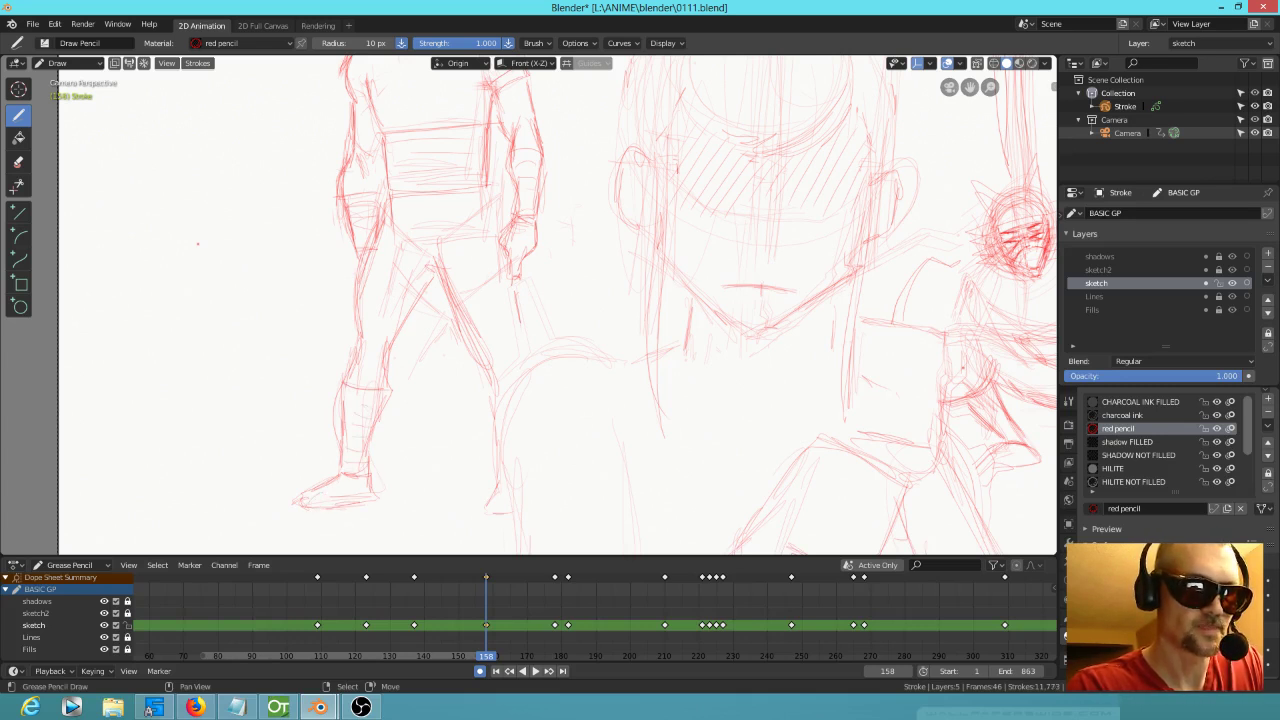
{"action": "mouse_move", "coordinate": [335, 490]}
{"action": "left_mouse_down"}
{"action": "mouse_move", "coordinate": [322, 499]}
{"action": "mouse_move", "coordinate": [355, 502]}
{"action": "left_mouse_up"}
{"action": "left_click_drag", "start_coordinate": [499, 497], "coordinate": [509, 510]}
Step: Select the crouching ninja's strokes at frame 178 in Edit Mode, leaving out the vertical lines above its head, and copy them
{"action": "middle_click_drag", "start_coordinate": [596, 402], "coordinate": [500, 558]}
{"action": "middle_click_drag", "start_coordinate": [514, 442], "coordinate": [518, 466]}
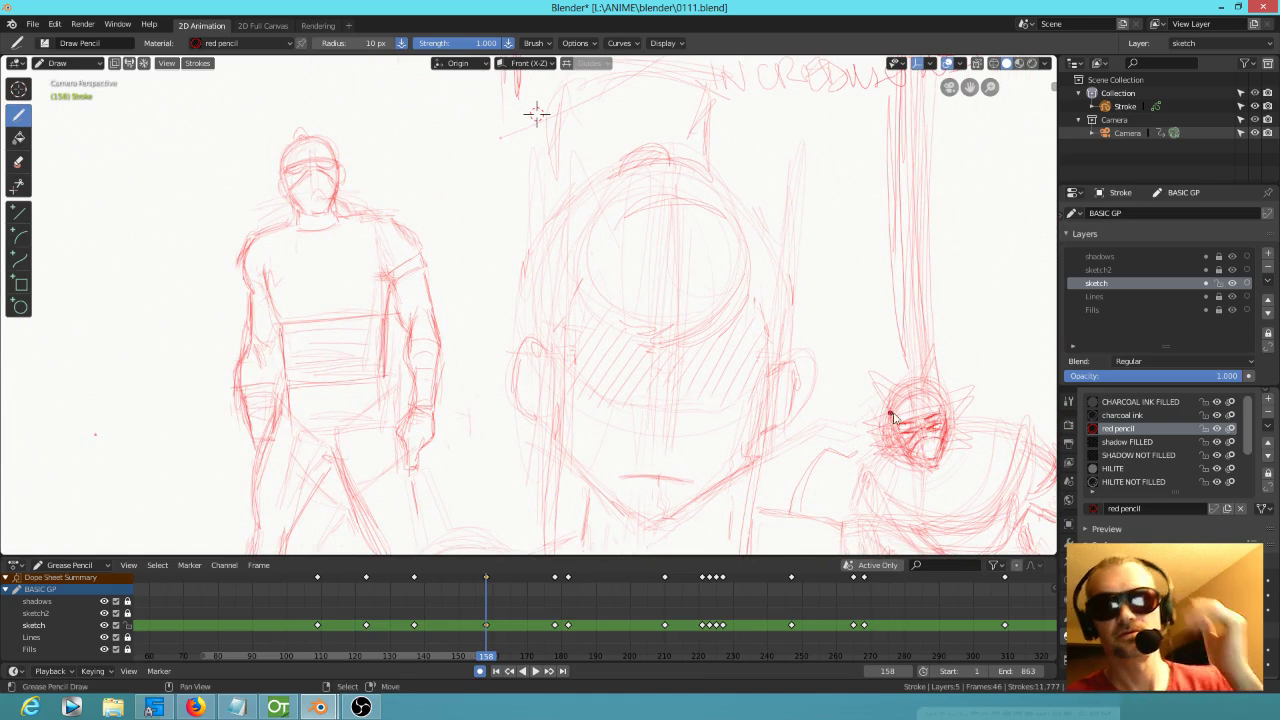
{"action": "middle_click_drag", "start_coordinate": [891, 419], "coordinate": [711, 347]}
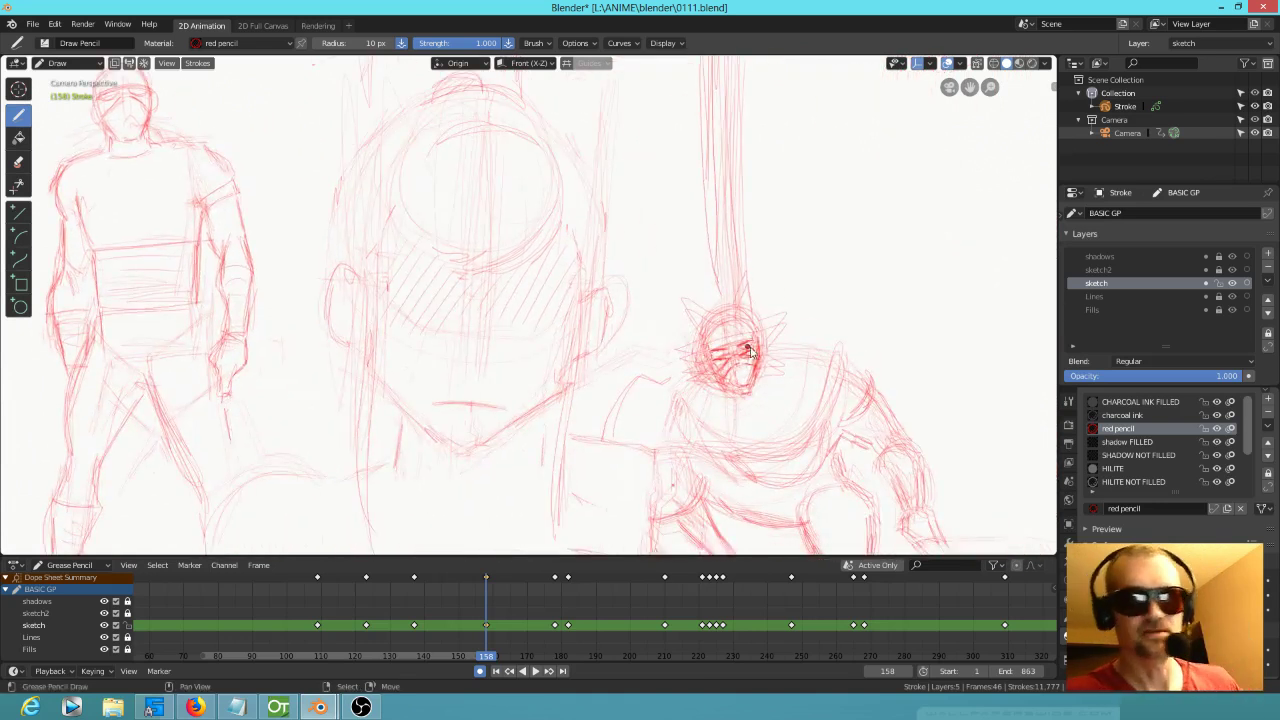
{"action": "key", "text": "Up"}
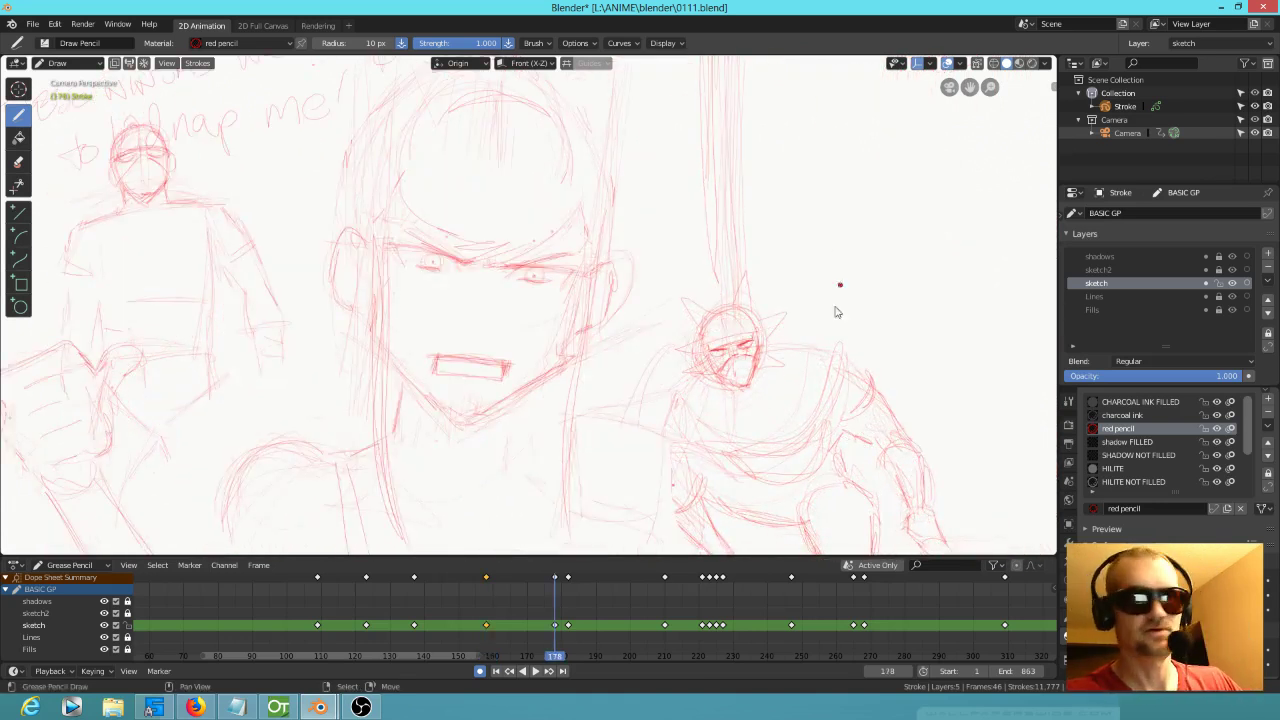
{"action": "key", "text": "Tab"}
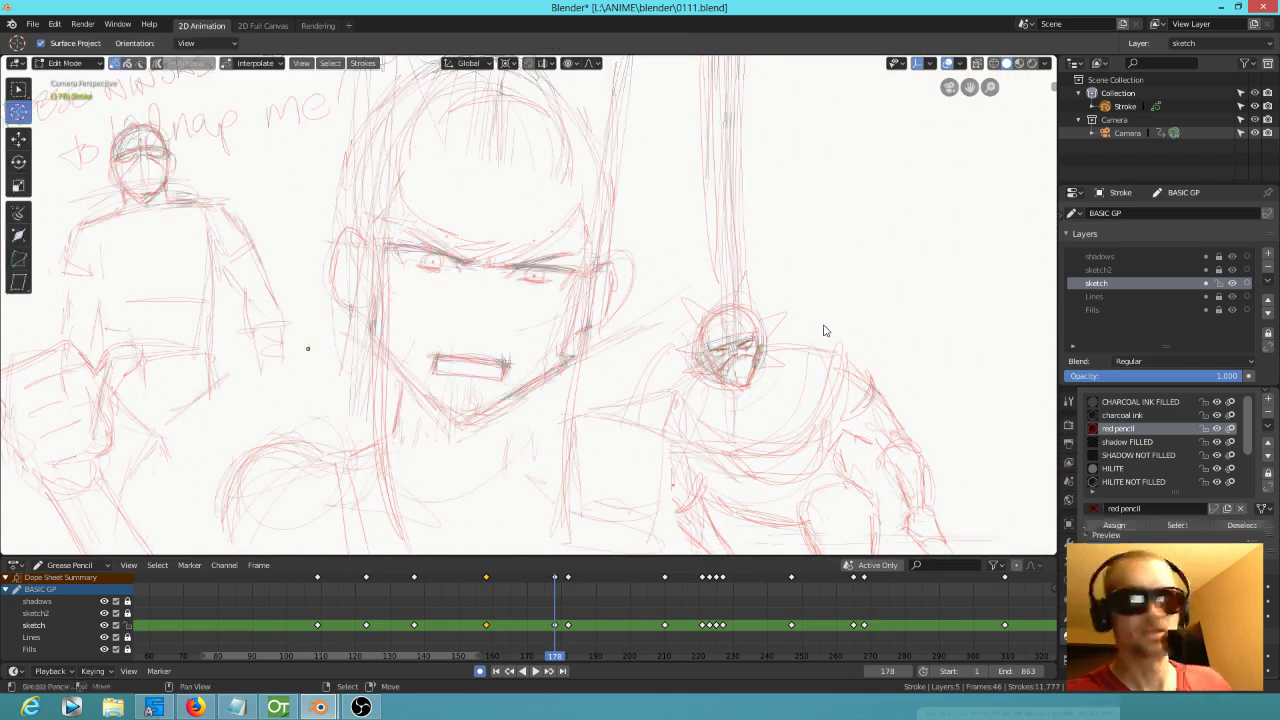
{"action": "scroll", "coordinate": [824, 330], "scroll_direction": "down", "scroll_amount": 2}
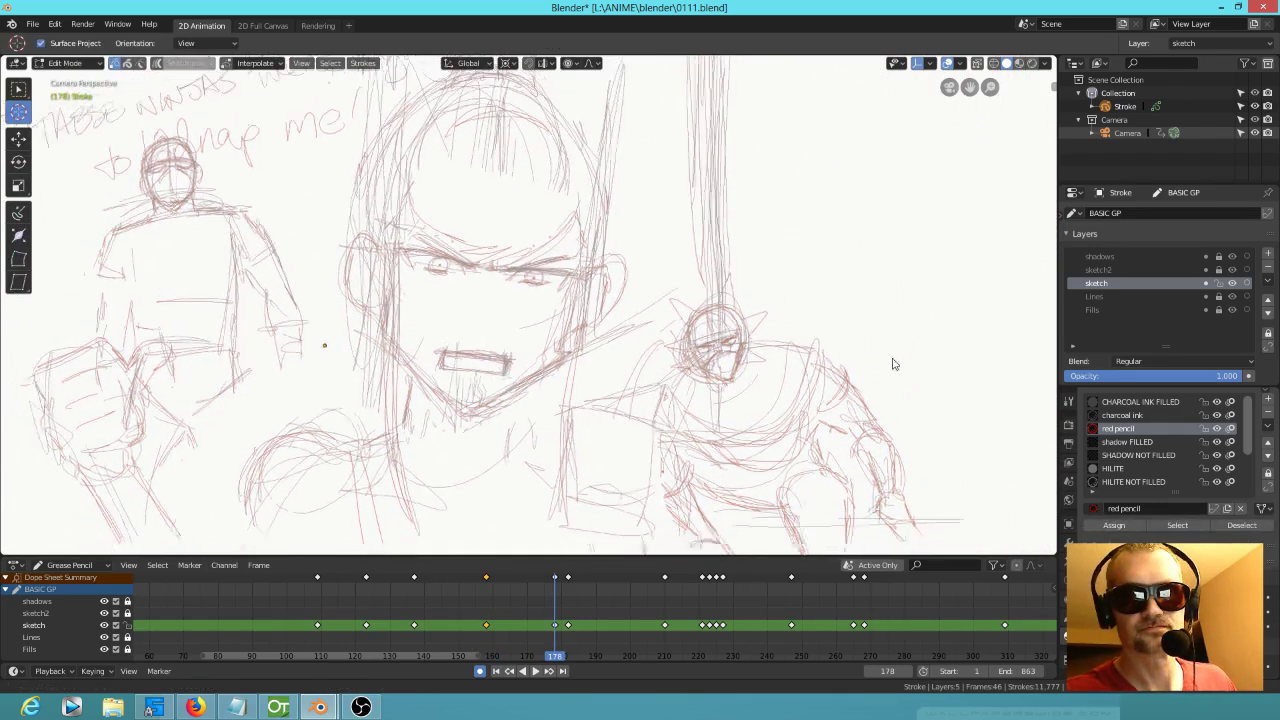
{"action": "mouse_move", "coordinate": [816, 306]}
{"action": "right_mouse_down", "text": "ctrl"}
{"action": "mouse_move", "coordinate": [642, 305]}
{"action": "mouse_move", "coordinate": [638, 385]}
{"action": "mouse_move", "coordinate": [680, 517]}
{"action": "mouse_move", "coordinate": [830, 380]}
{"action": "right_mouse_up", "text": "ctrl"}
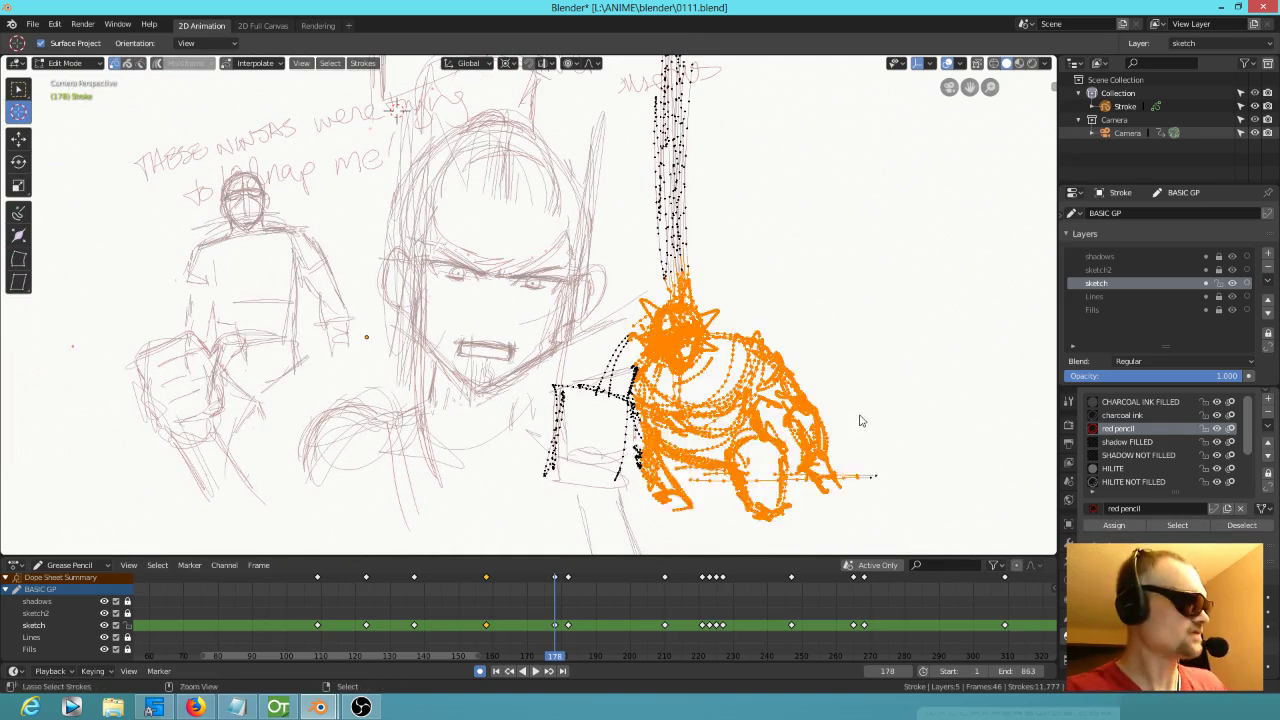
Step: Replace the crouching ninja at frame 158 with the copied ninja strokes and return to Draw mode
{"action": "key", "text": "Down"}
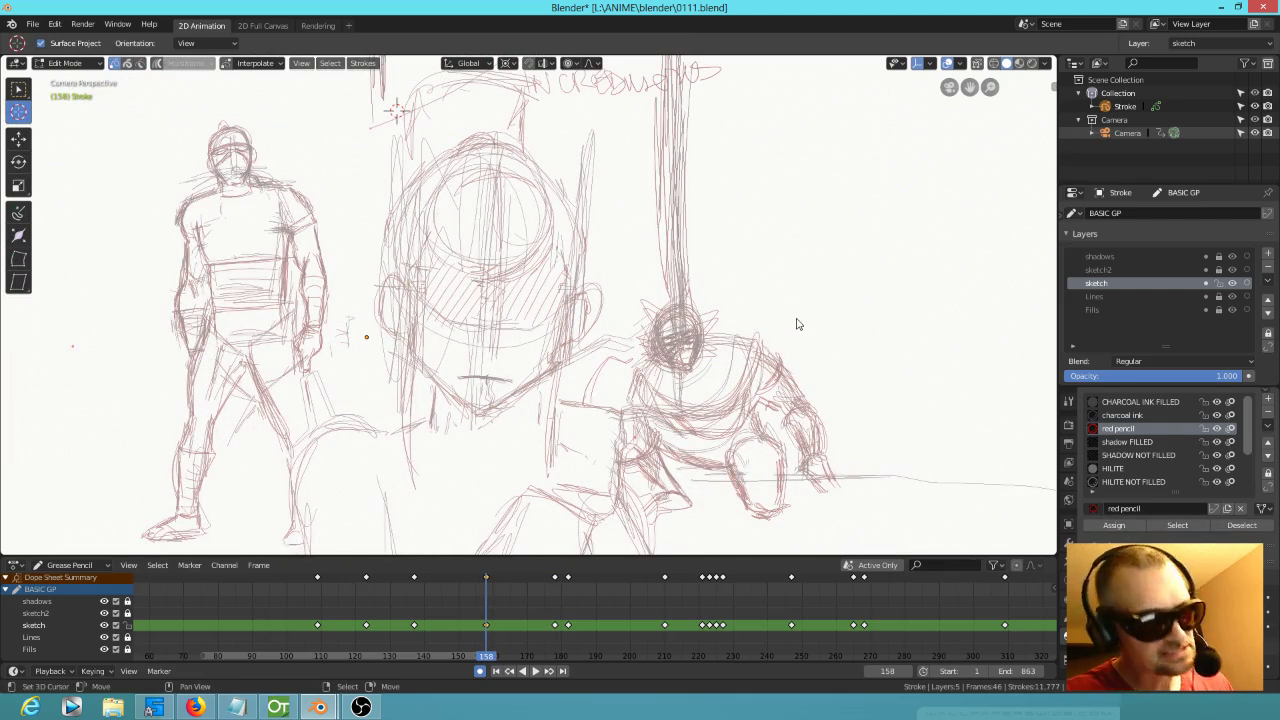
{"action": "mouse_move", "coordinate": [800, 292]}
{"action": "right_mouse_down", "text": "ctrl"}
{"action": "mouse_move", "coordinate": [661, 282]}
{"action": "mouse_move", "coordinate": [640, 325]}
{"action": "mouse_move", "coordinate": [630, 445]}
{"action": "mouse_move", "coordinate": [705, 540]}
{"action": "mouse_move", "coordinate": [894, 443]}
{"action": "mouse_move", "coordinate": [863, 346]}
{"action": "right_mouse_up", "text": "ctrl"}
{"action": "key", "text": "x"}
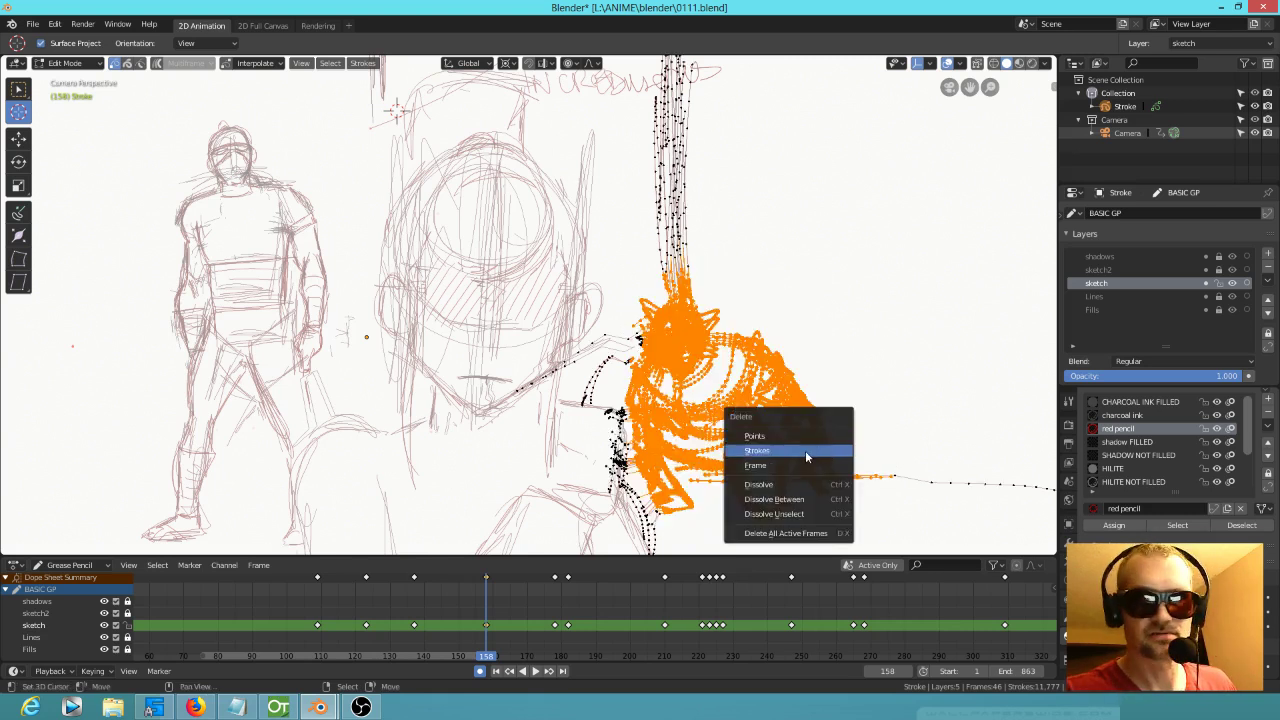
{"action": "left_click", "coordinate": [806, 450]}
{"action": "key", "text": "ctrl+z"}
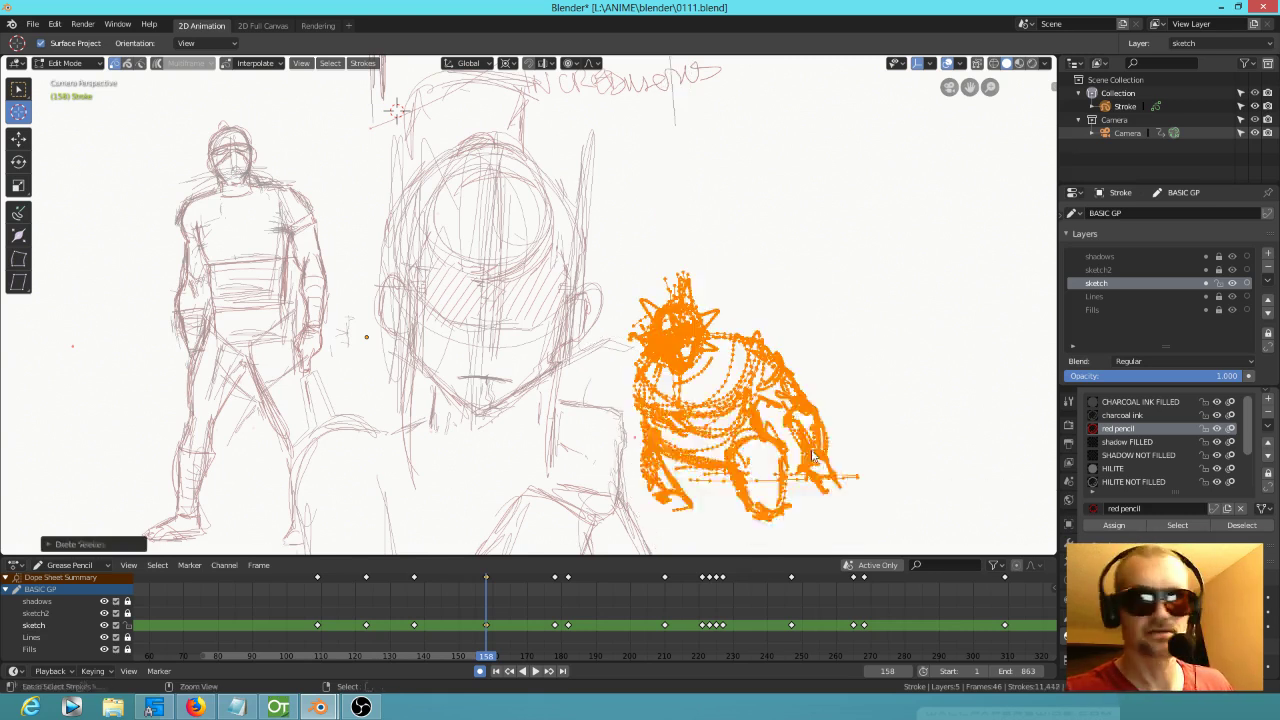
{"action": "right_click", "coordinate": [672, 142], "text": "shift"}
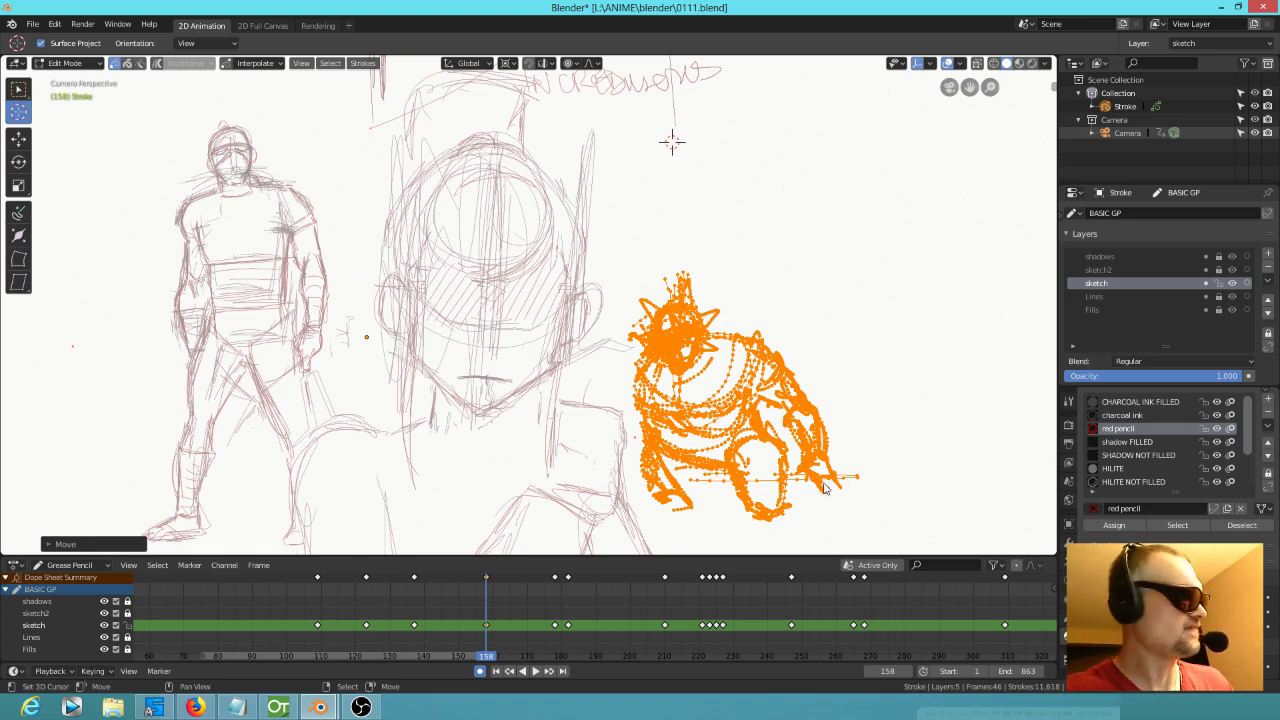
{"action": "key", "text": "a"}
{"action": "key", "text": "ctrl+Tab"}
{"action": "left_click", "coordinate": [838, 388]}
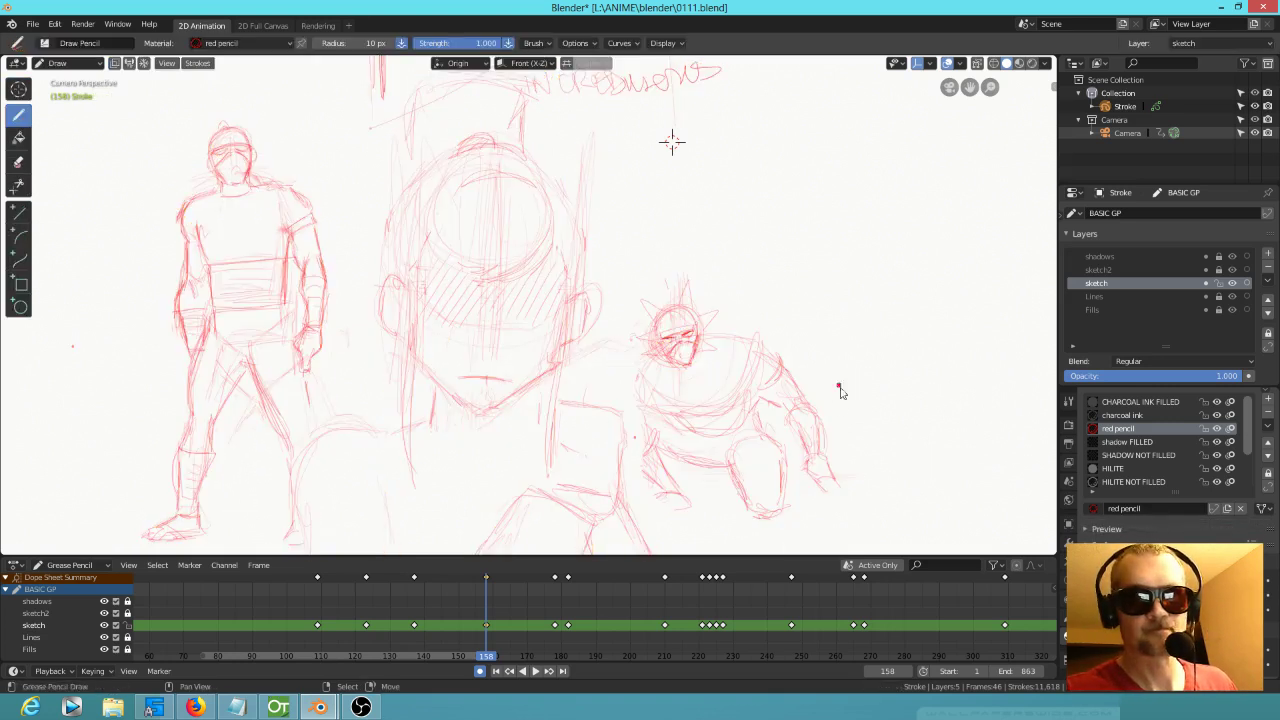
Step: Draw the crouching ninja's missing shoulder and arm contour beside the large face at frame 158, comparing it with the neighbouring keyframes
{"action": "key", "text": "Down"}
{"action": "key", "text": "Up"}
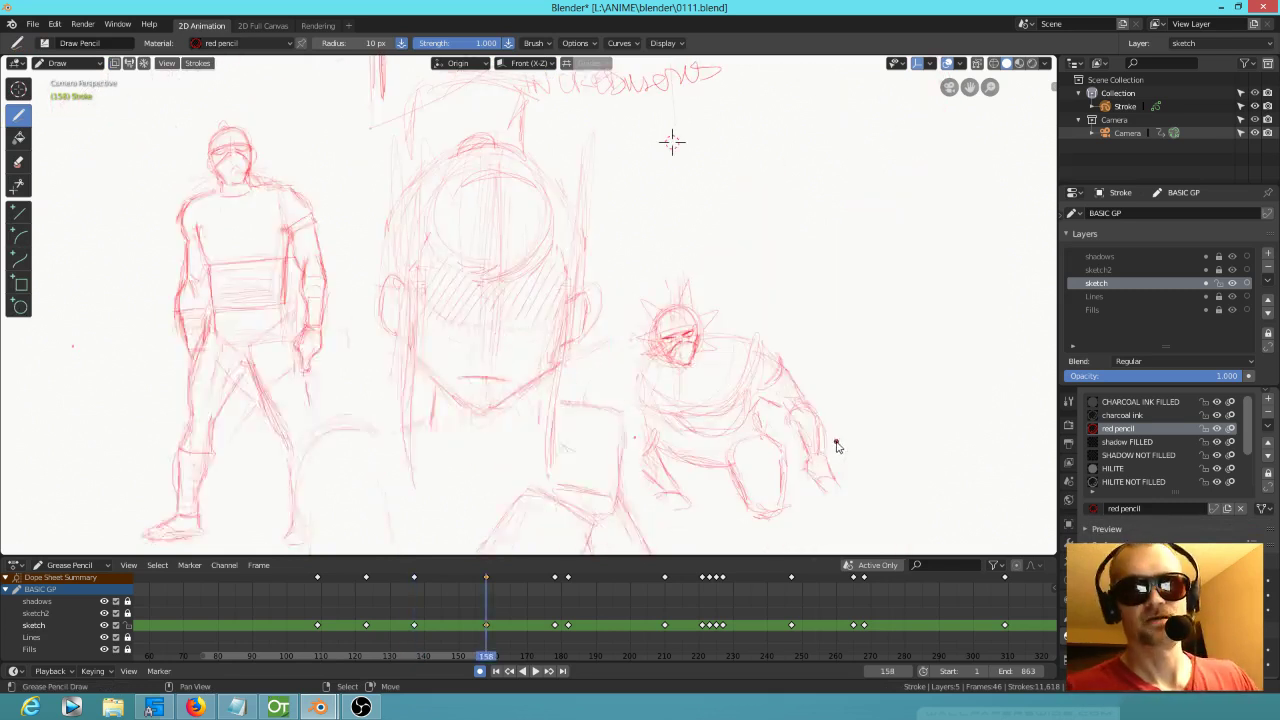
{"action": "key", "text": "Up"}
{"action": "key", "text": "Down"}
{"action": "key", "text": "Up"}
{"action": "key", "text": "Down"}
{"action": "left_click_drag", "start_coordinate": [643, 371], "coordinate": [624, 407]}
{"action": "key", "text": "Down"}
{"action": "key", "text": "Up"}
{"action": "key", "text": "Down"}
{"action": "key", "text": "Up"}
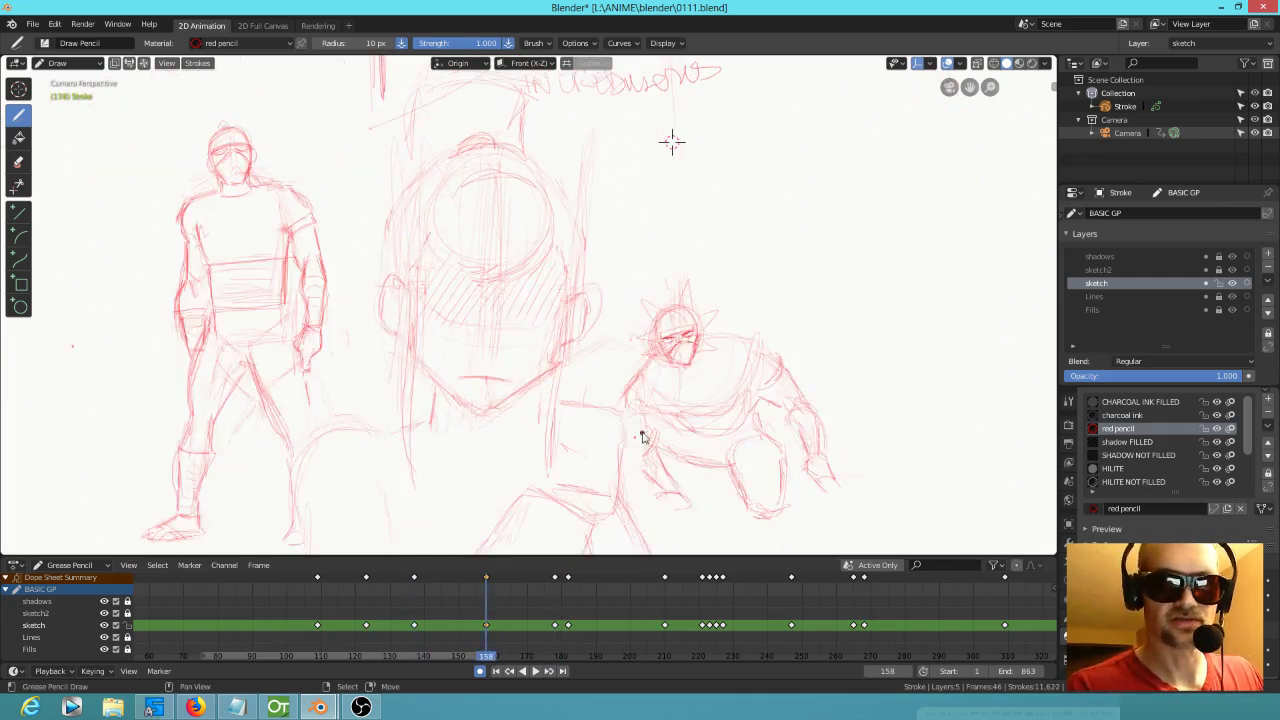
{"action": "left_click_drag", "start_coordinate": [651, 480], "coordinate": [655, 468]}
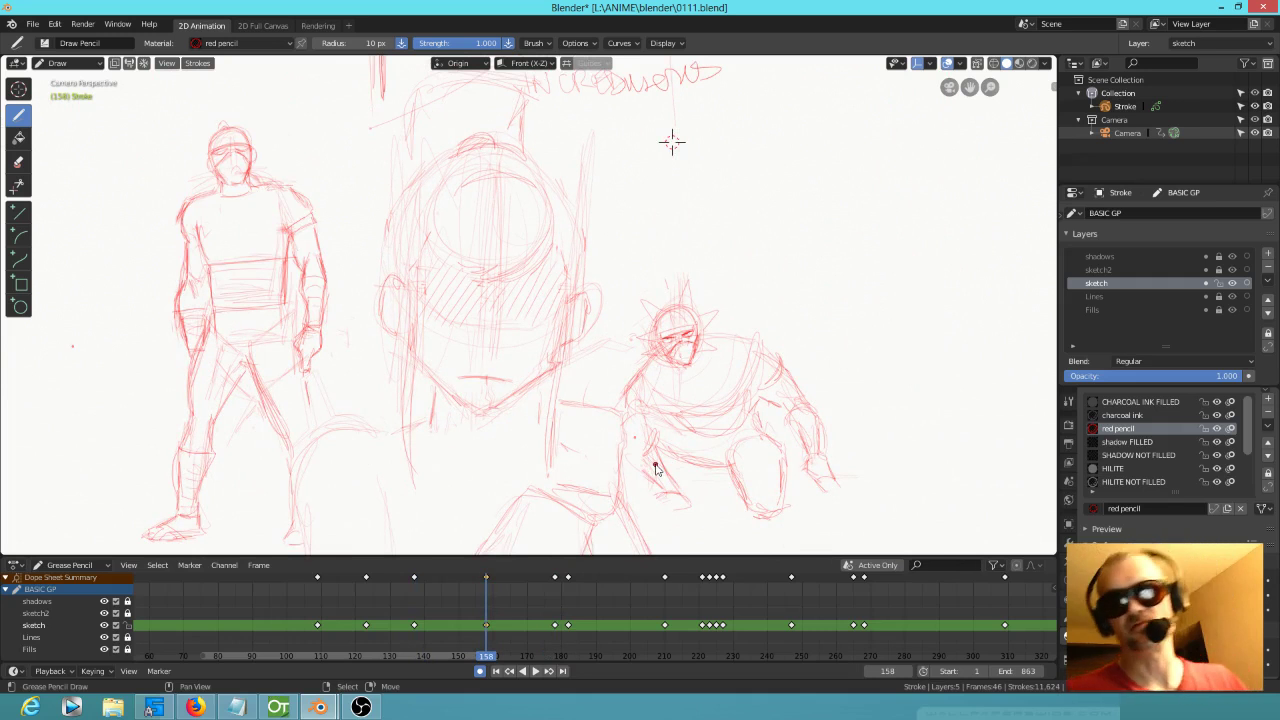
Step: Flip through the sketch keyframes between 137 and 268 to compare the ninjas' poses, ending at frame 158
{"action": "key", "text": "Down"}
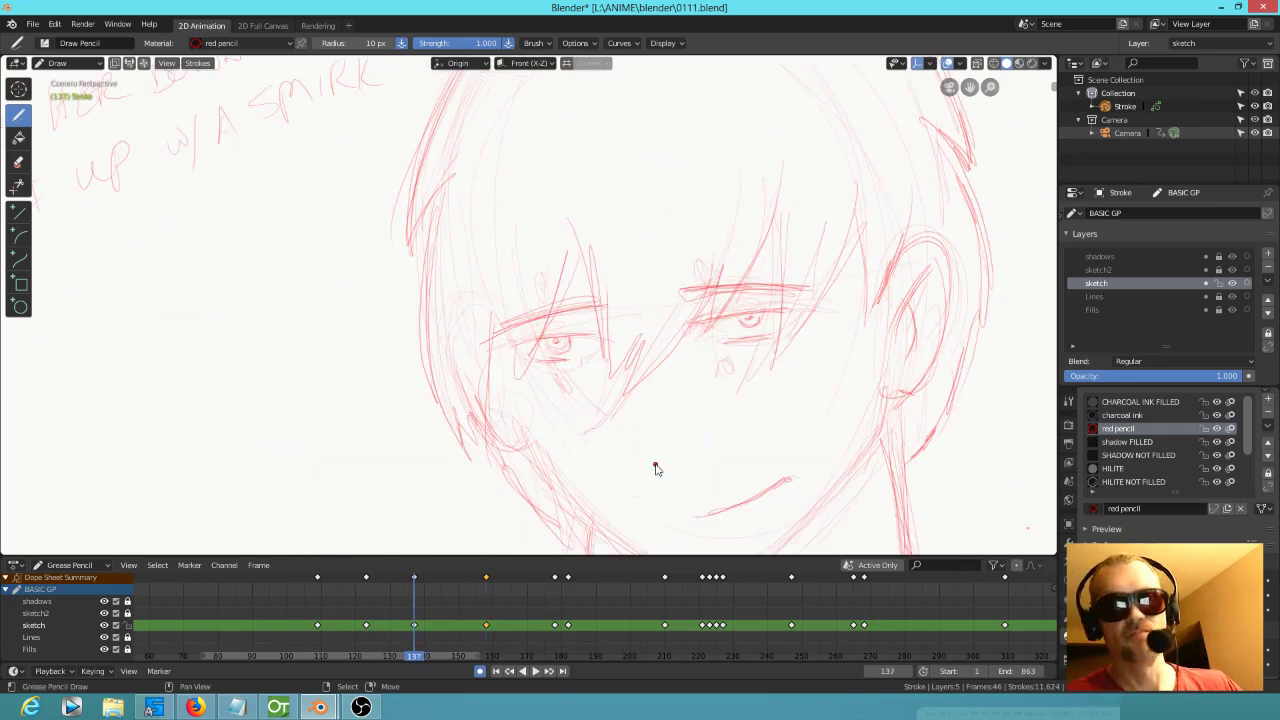
{"action": "key", "text": "Up"}
{"action": "key", "text": "Up"}
{"action": "key", "text": "Down"}
{"action": "key", "text": "Up"}
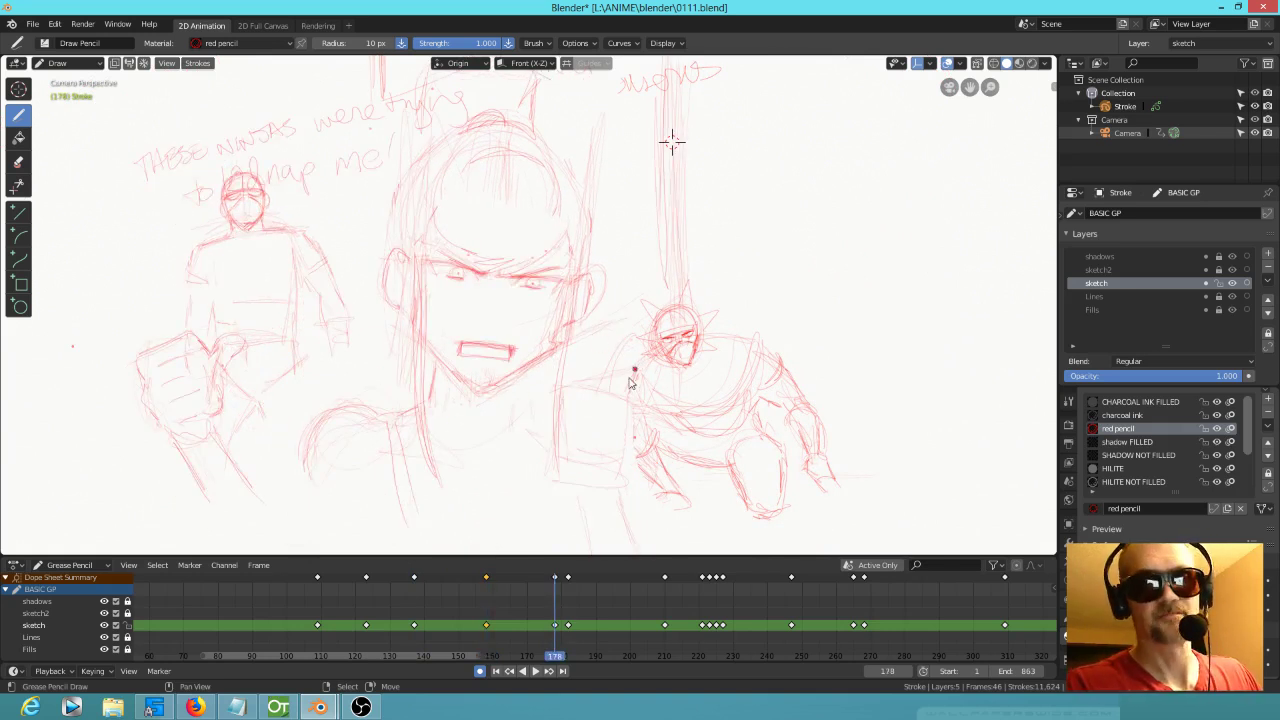
{"action": "middle_click_drag", "start_coordinate": [589, 440], "coordinate": [677, 454], "text": "shift"}
{"action": "key", "text": "Up"}
{"action": "key", "text": "Up"}
{"action": "key", "text": "Up"}
{"action": "key", "text": "Up"}
{"action": "key", "text": "Up"}
{"action": "key", "text": "Up"}
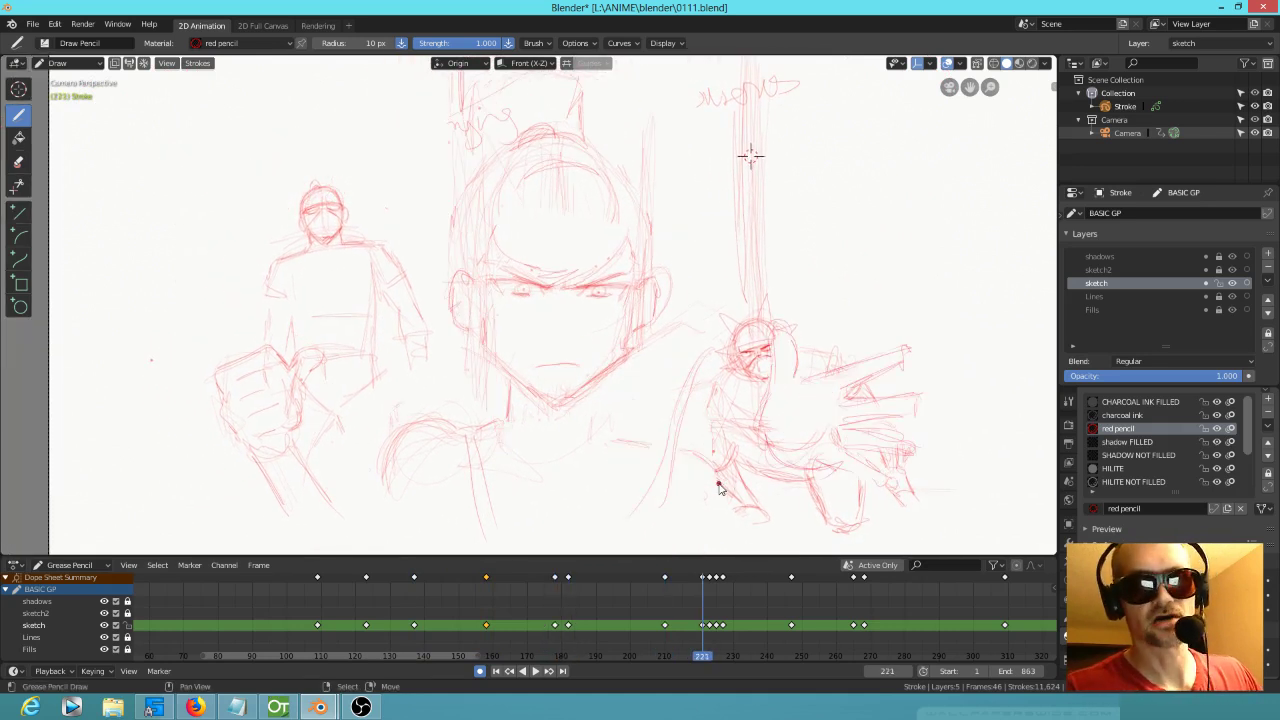
{"action": "key", "text": "Up"}
{"action": "key", "text": "Up"}
{"action": "key", "text": "Up"}
{"action": "key", "text": "Up"}
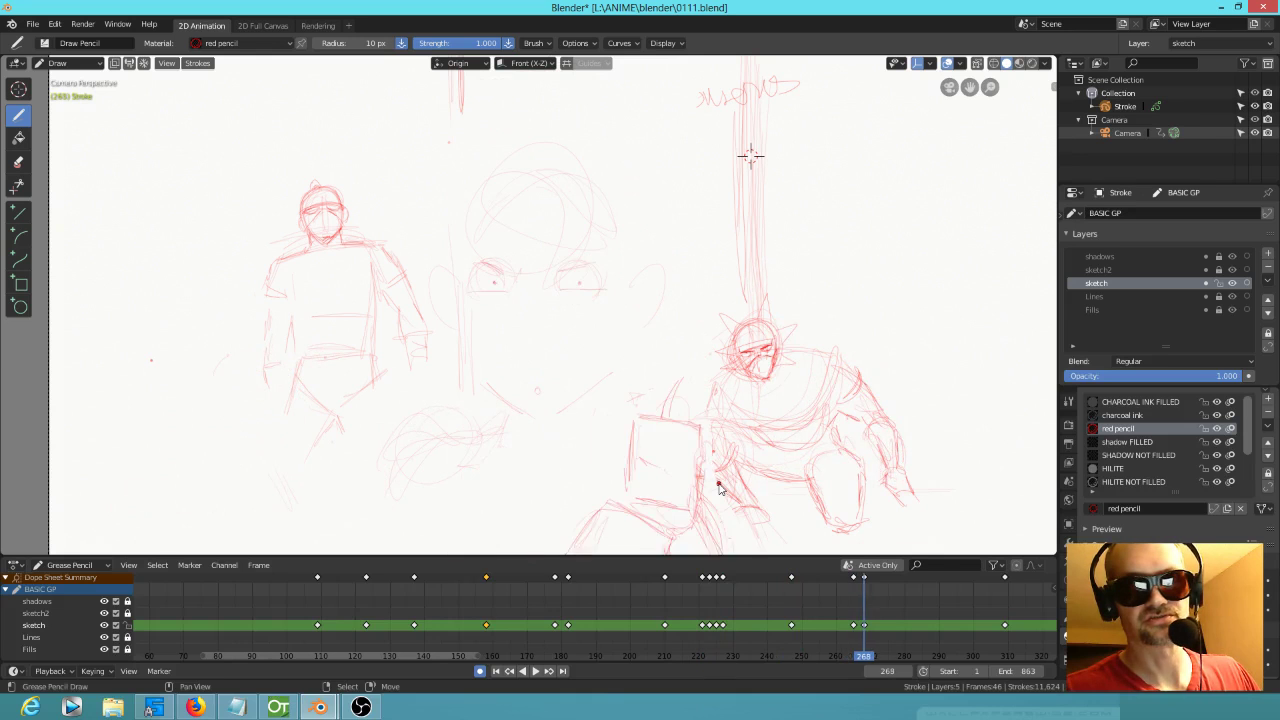
{"action": "key", "text": "Down"}
{"action": "key", "text": "Down"}
{"action": "key", "text": "Down"}
{"action": "key", "text": "Down"}
{"action": "key", "text": "Down"}
{"action": "key", "text": "Down"}
{"action": "key", "text": "Down"}
{"action": "key", "text": "Down"}
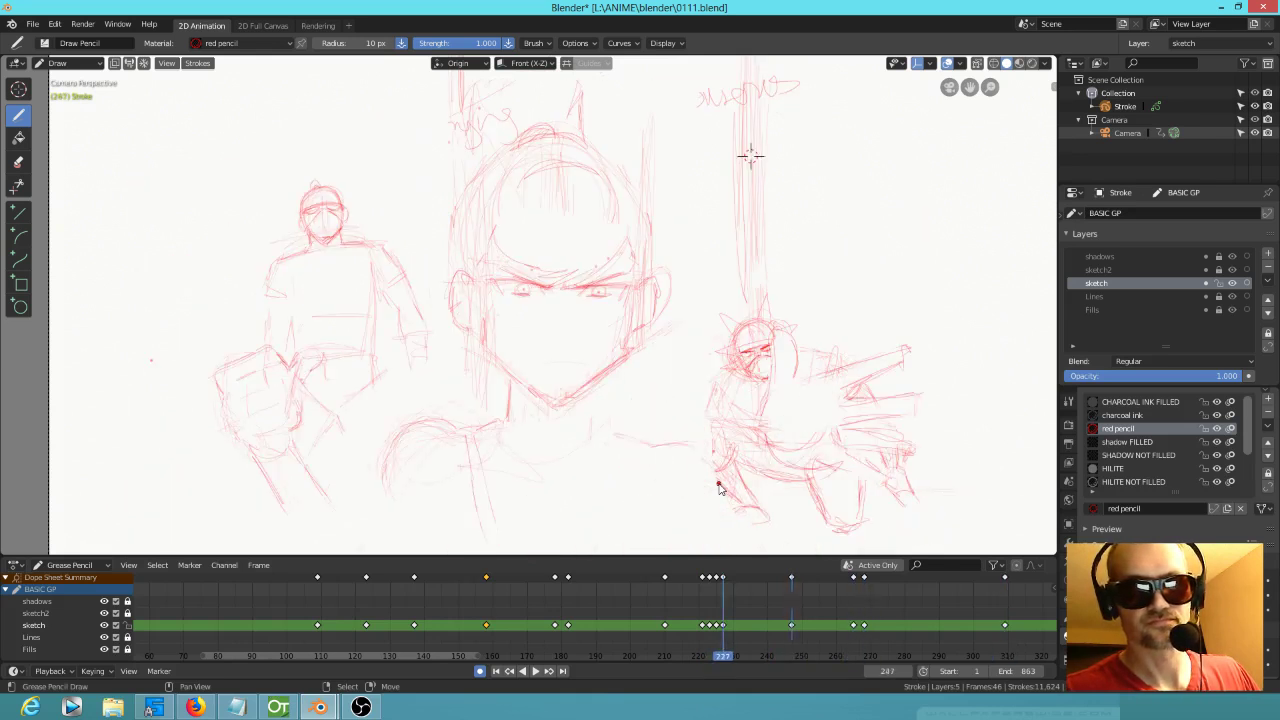
{"action": "key", "text": "Down"}
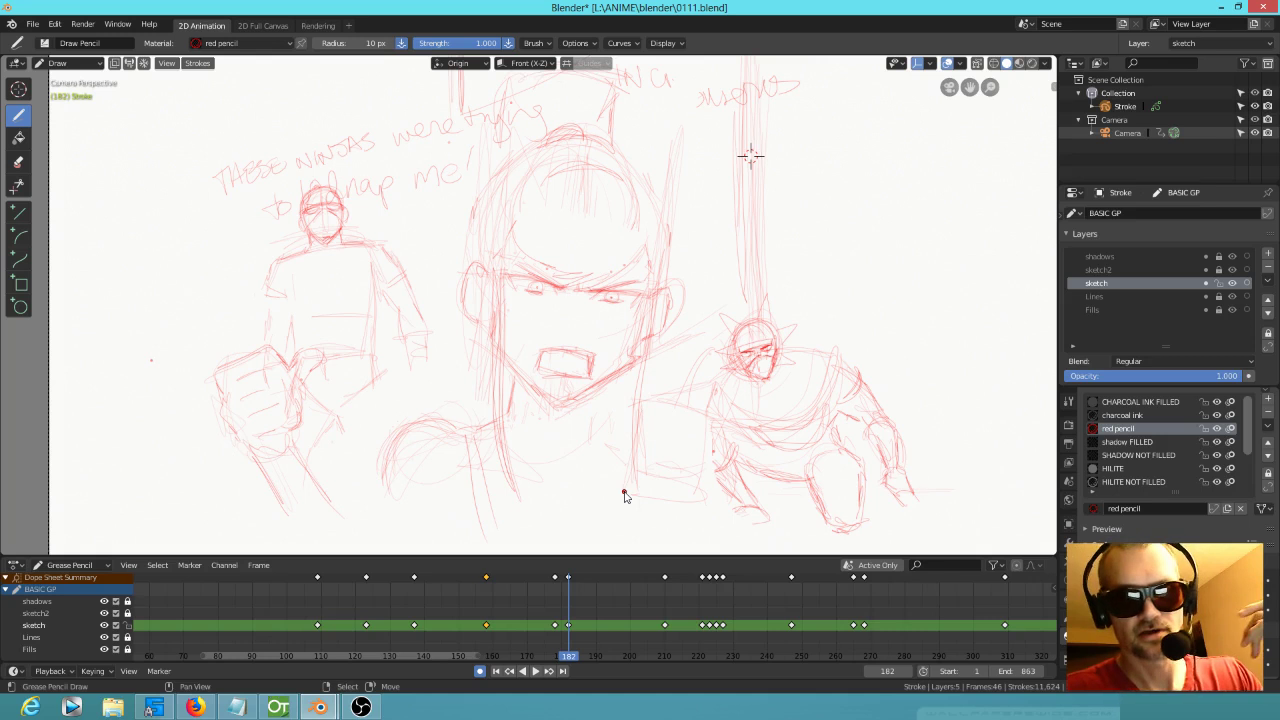
{"action": "key", "text": "Down"}
{"action": "key", "text": "Down"}
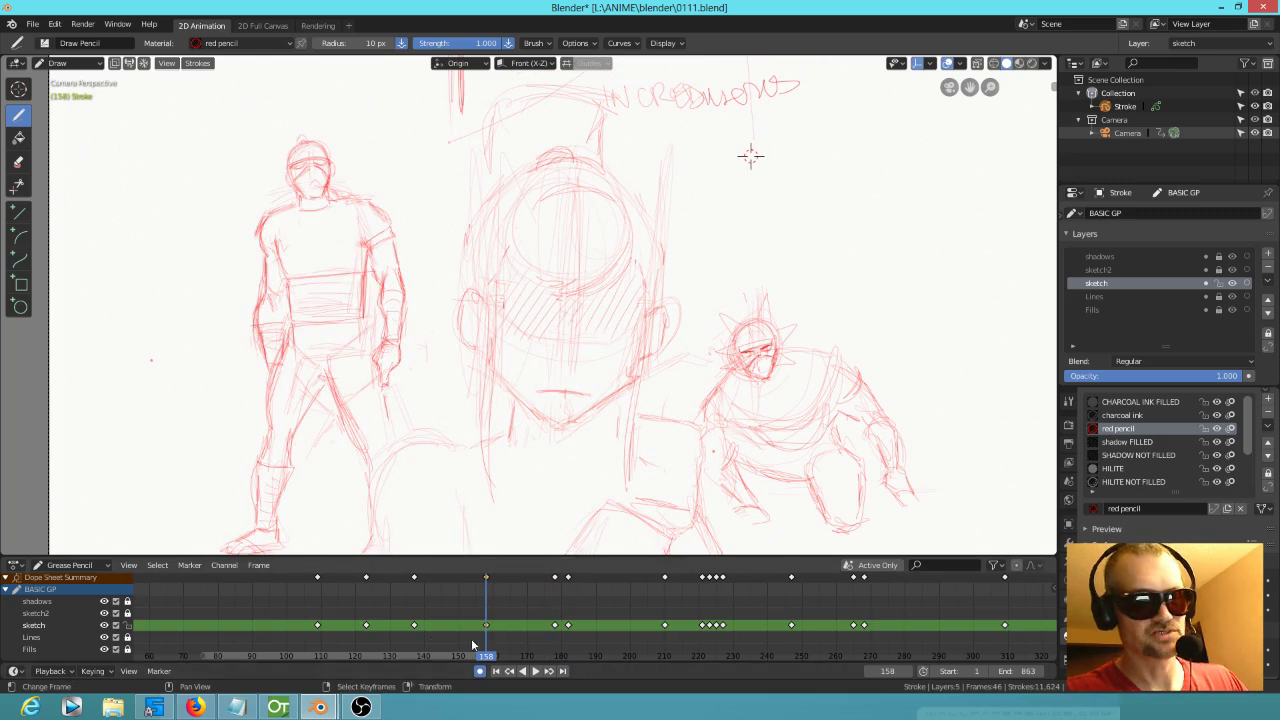
Step: Make the sketch2 layer active, unlock it and draw a small dot to create its keyframe at frame 158
{"action": "left_click", "coordinate": [34, 613]}
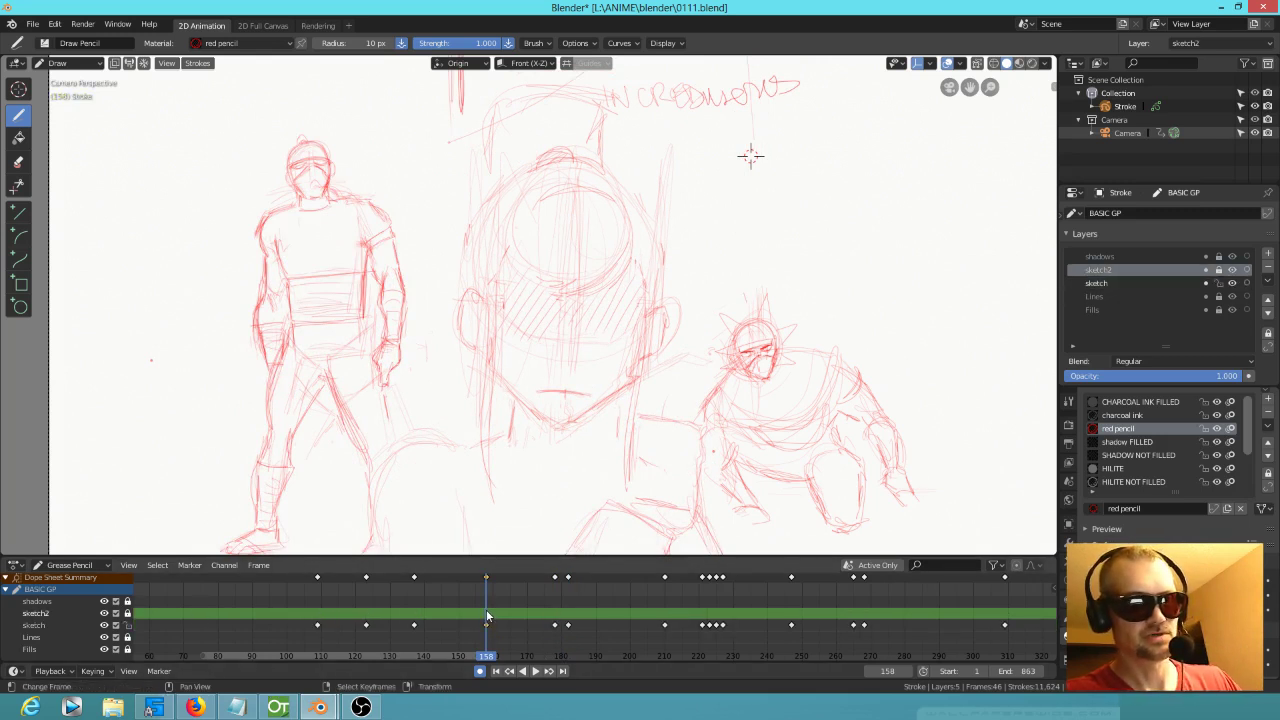
{"action": "key", "text": "Left"}
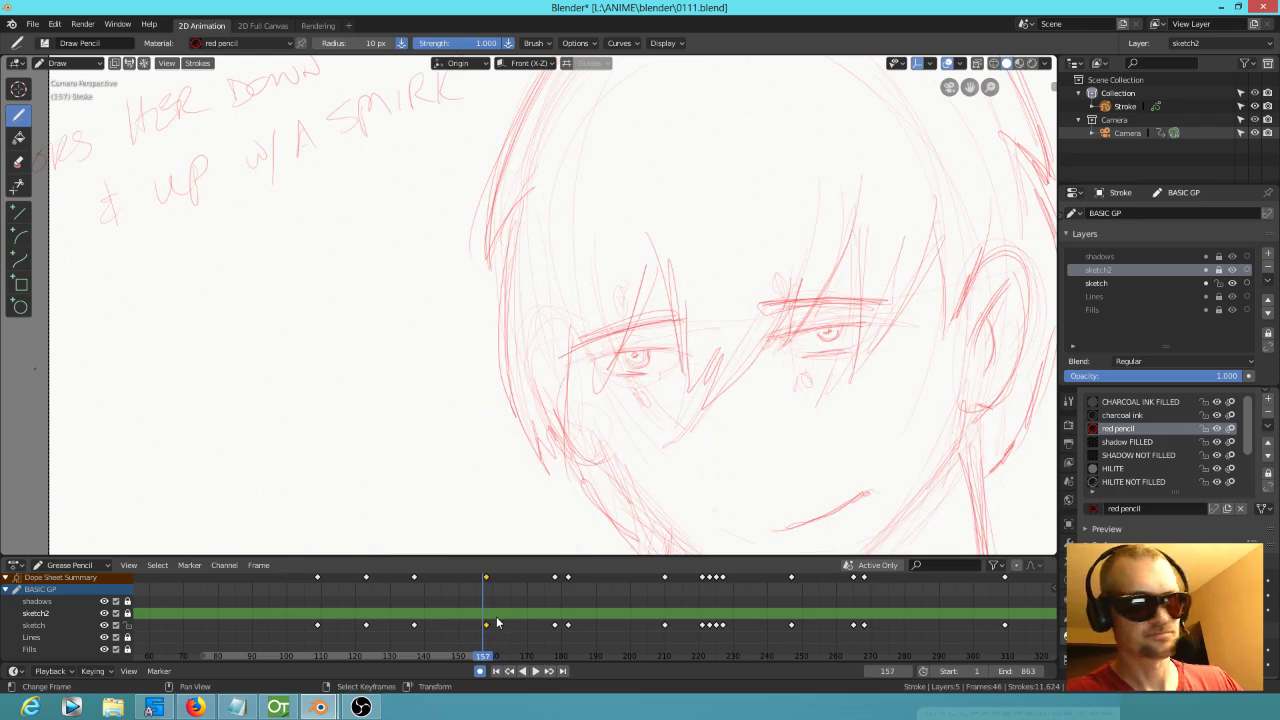
{"action": "key", "text": "Right"}
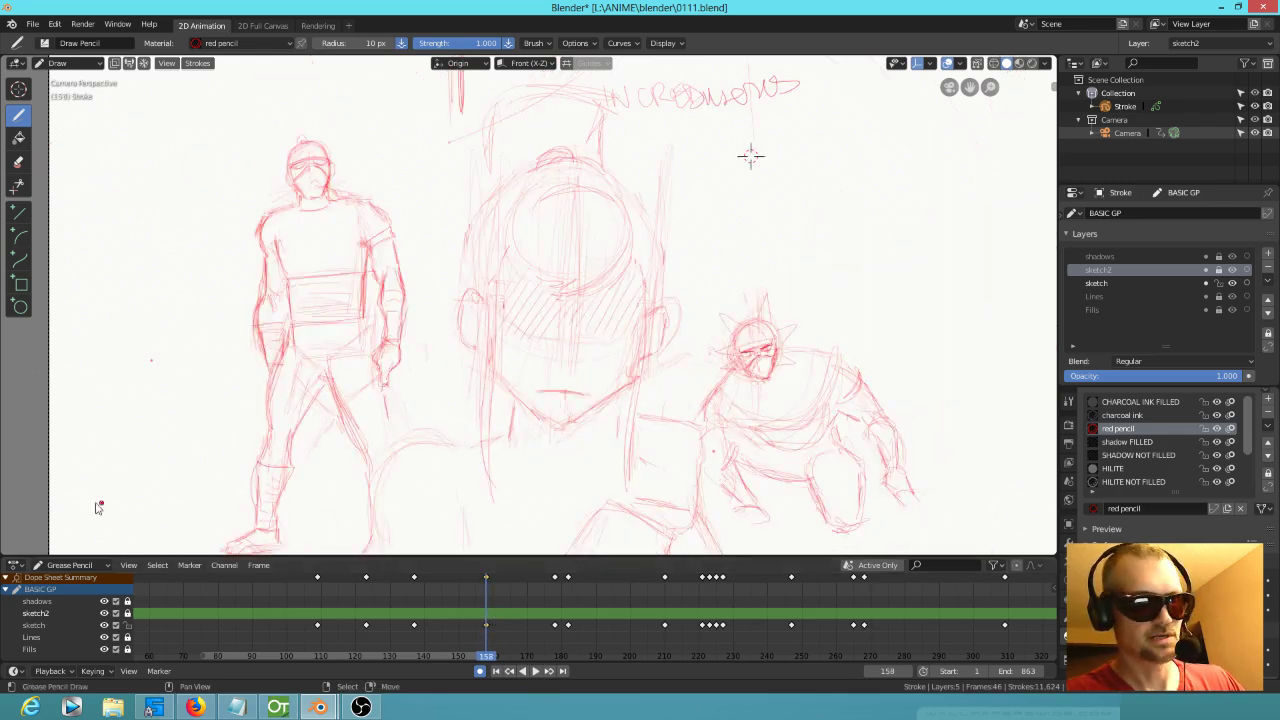
{"action": "left_click", "coordinate": [31, 497]}
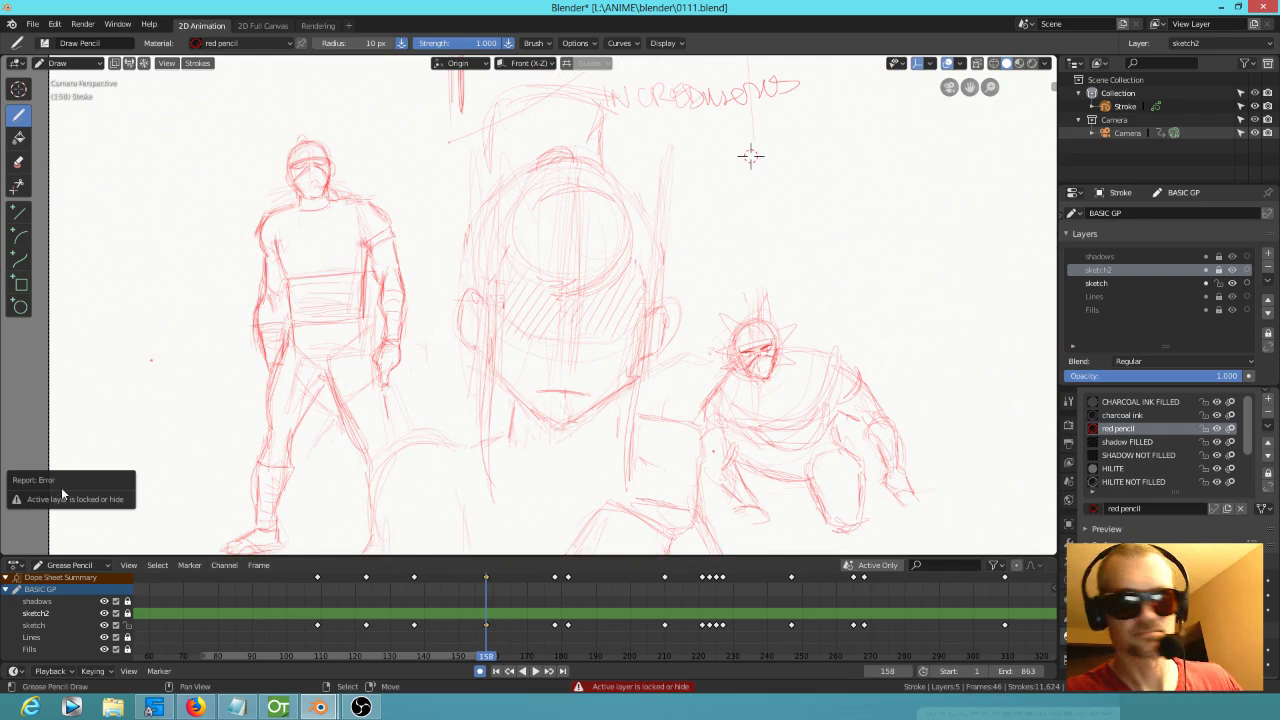
{"action": "left_click", "coordinate": [1217, 272]}
{"action": "left_click", "coordinate": [34, 472]}
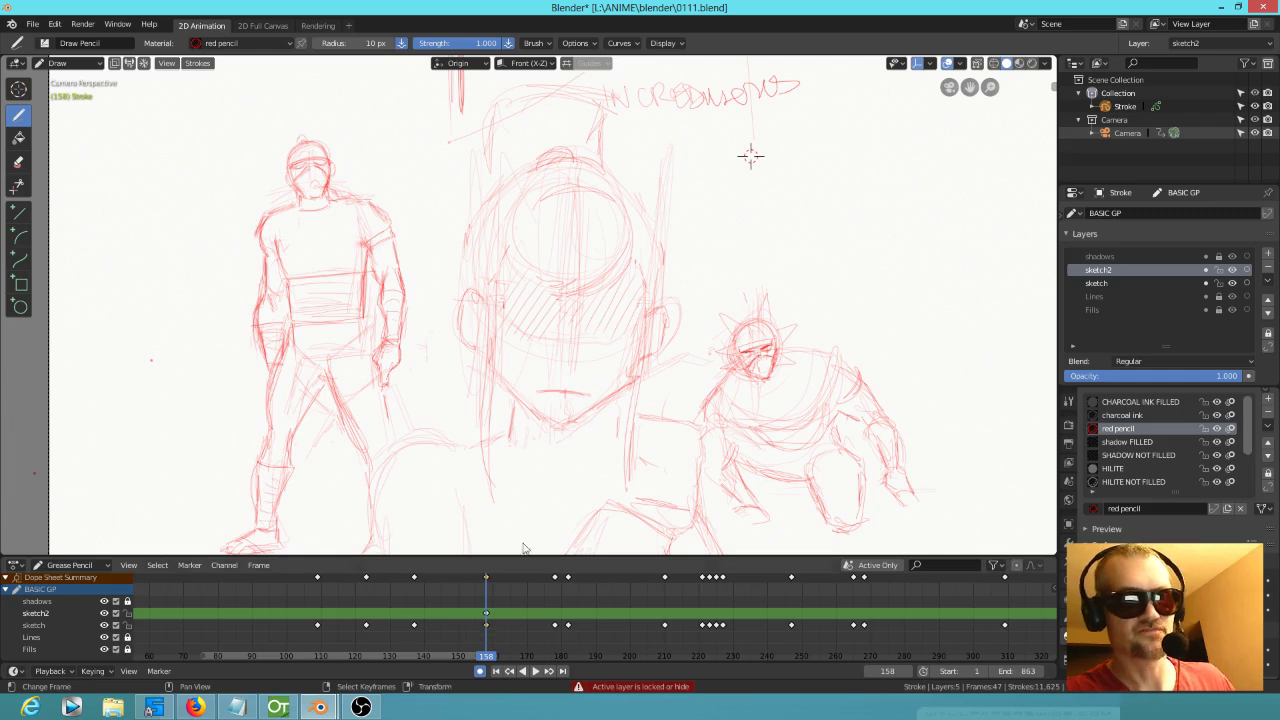
Step: Select both ninjas and the loose lines and lettering above the large face at frame 158, and paste a copy of them
{"action": "scroll", "coordinate": [586, 423], "scroll_direction": "down", "scroll_amount": 2}
{"action": "scroll", "coordinate": [580, 427], "scroll_direction": "up", "scroll_amount": 1}
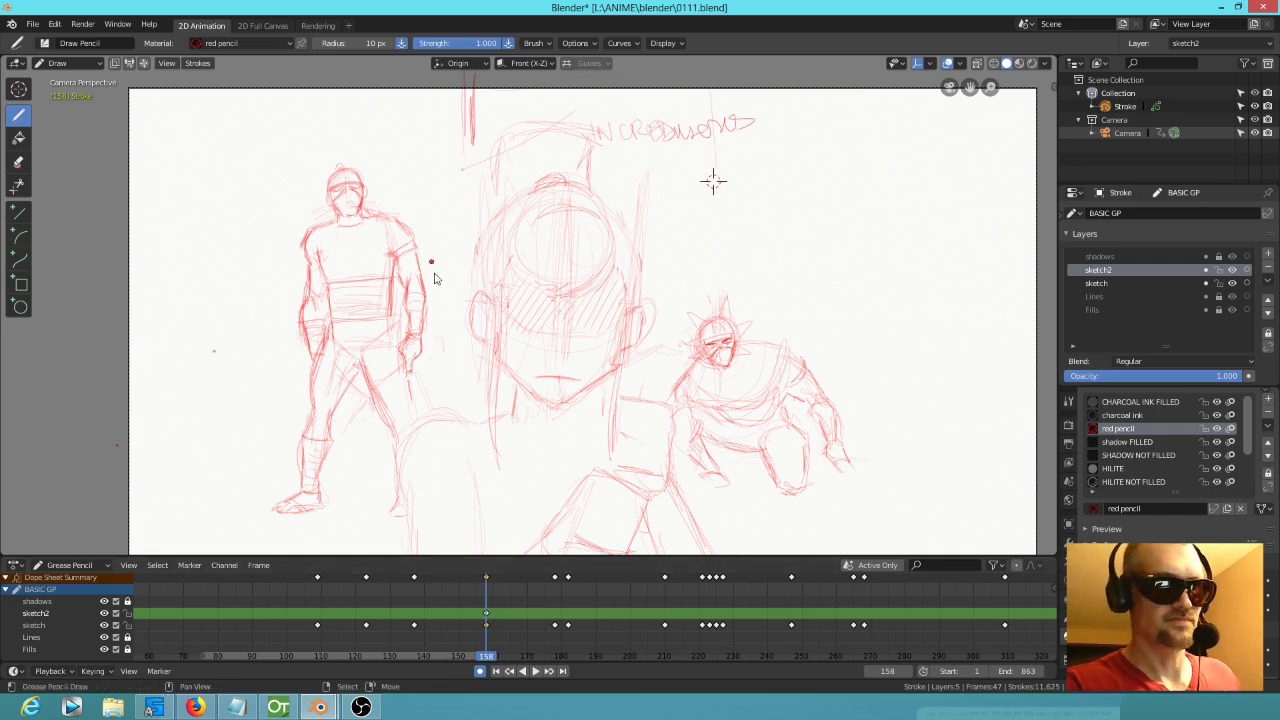
{"action": "key", "text": "Tab"}
{"action": "mouse_move", "coordinate": [445, 292]}
{"action": "left_mouse_down"}
{"action": "mouse_move", "coordinate": [386, 157]}
{"action": "mouse_move", "coordinate": [250, 324]}
{"action": "mouse_move", "coordinate": [244, 470]}
{"action": "mouse_move", "coordinate": [320, 548]}
{"action": "mouse_move", "coordinate": [400, 500]}
{"action": "mouse_move", "coordinate": [444, 296]}
{"action": "left_mouse_up"}
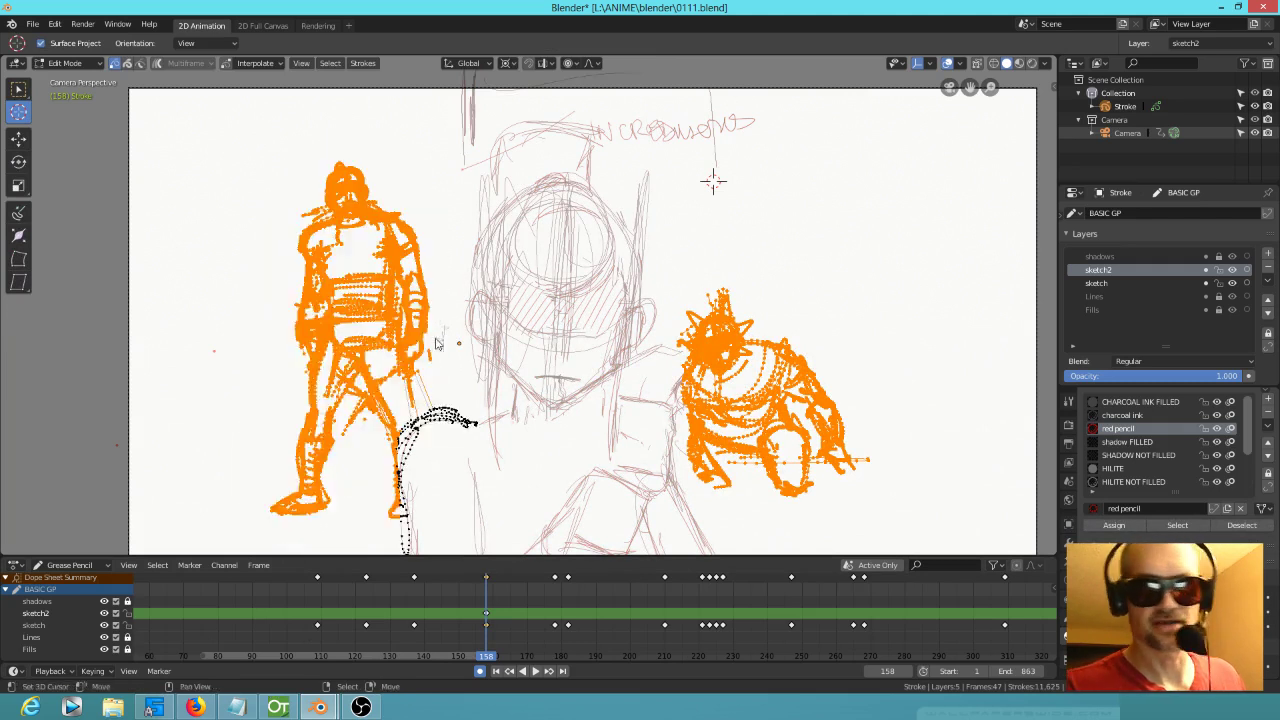
{"action": "mouse_move", "coordinate": [746, 287]}
{"action": "left_mouse_down"}
{"action": "mouse_move", "coordinate": [738, 274]}
{"action": "mouse_move", "coordinate": [684, 330]}
{"action": "mouse_move", "coordinate": [688, 470]}
{"action": "mouse_move", "coordinate": [840, 425]}
{"action": "mouse_move", "coordinate": [733, 268]}
{"action": "left_mouse_up"}
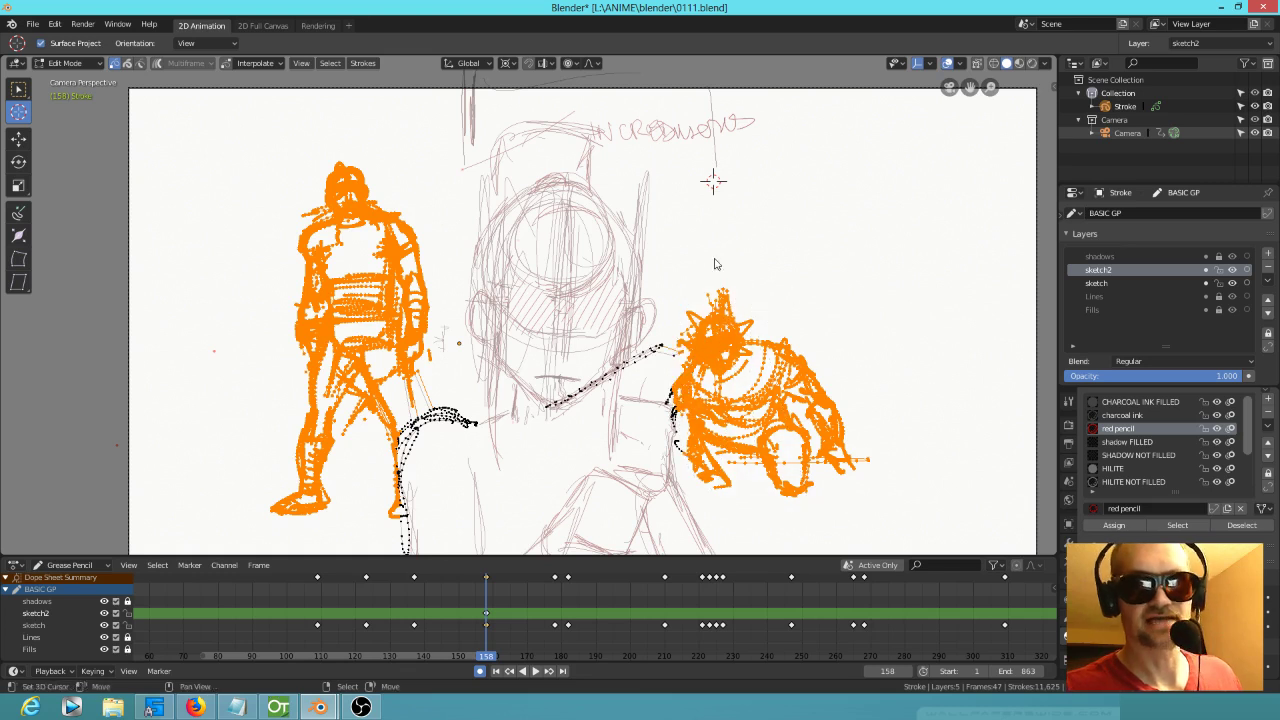
{"action": "scroll", "coordinate": [710, 290], "scroll_direction": "down", "scroll_amount": 1}
{"action": "scroll", "coordinate": [708, 295], "scroll_direction": "down", "scroll_amount": 1}
{"action": "mouse_move", "coordinate": [458, 104]}
{"action": "left_mouse_down"}
{"action": "mouse_move", "coordinate": [478, 205]}
{"action": "mouse_move", "coordinate": [581, 150]}
{"action": "mouse_move", "coordinate": [700, 185]}
{"action": "mouse_move", "coordinate": [691, 102]}
{"action": "mouse_move", "coordinate": [618, 85]}
{"action": "left_mouse_up"}
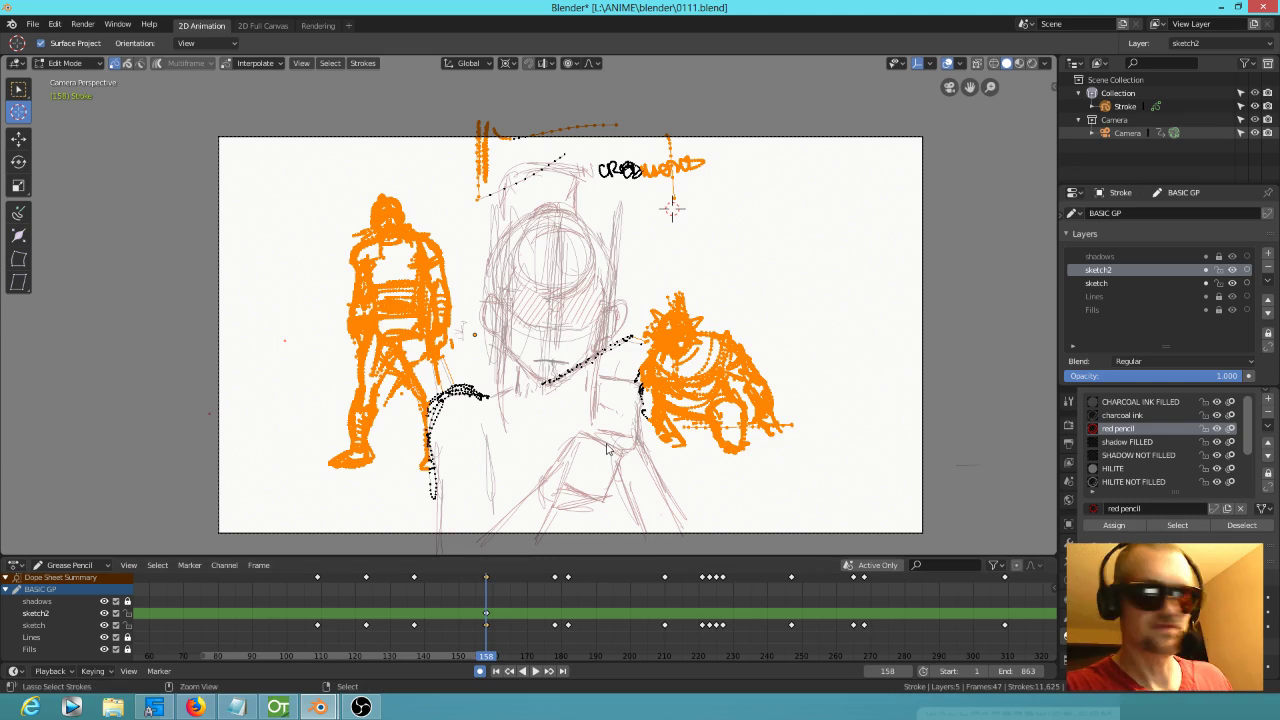
{"action": "key", "text": "ctrl+x"}
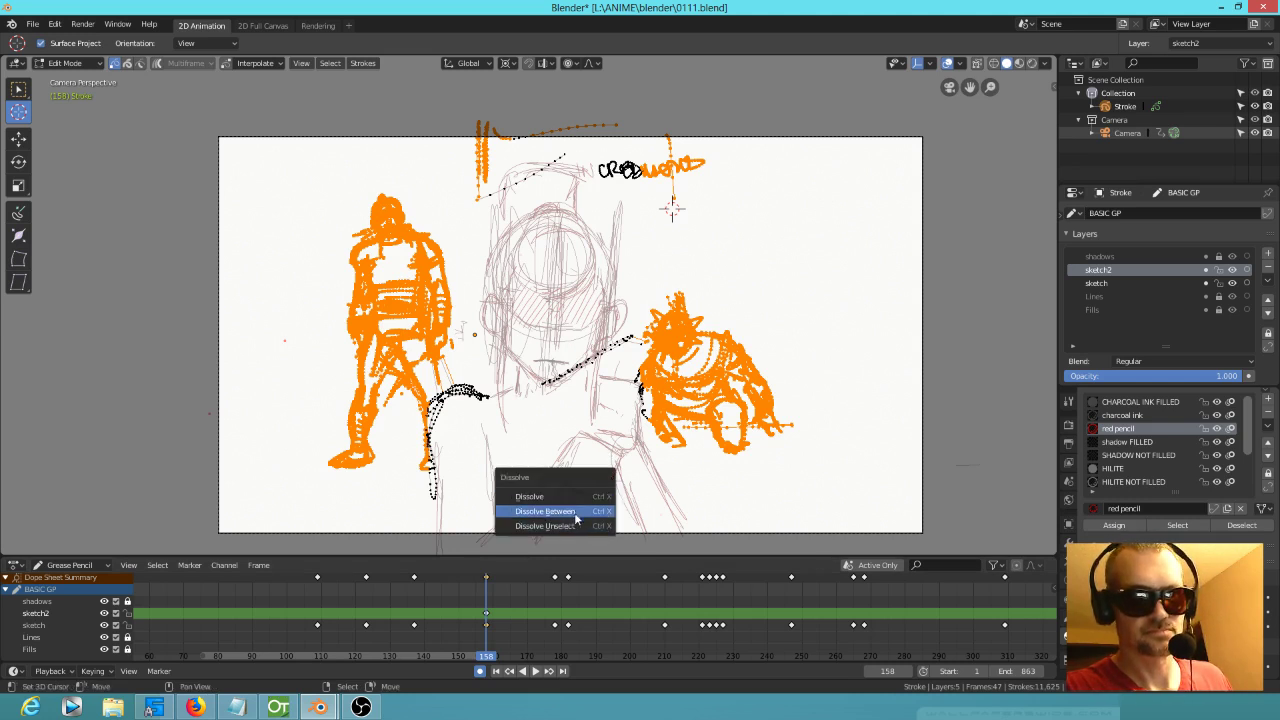
{"action": "left_click", "coordinate": [576, 513]}
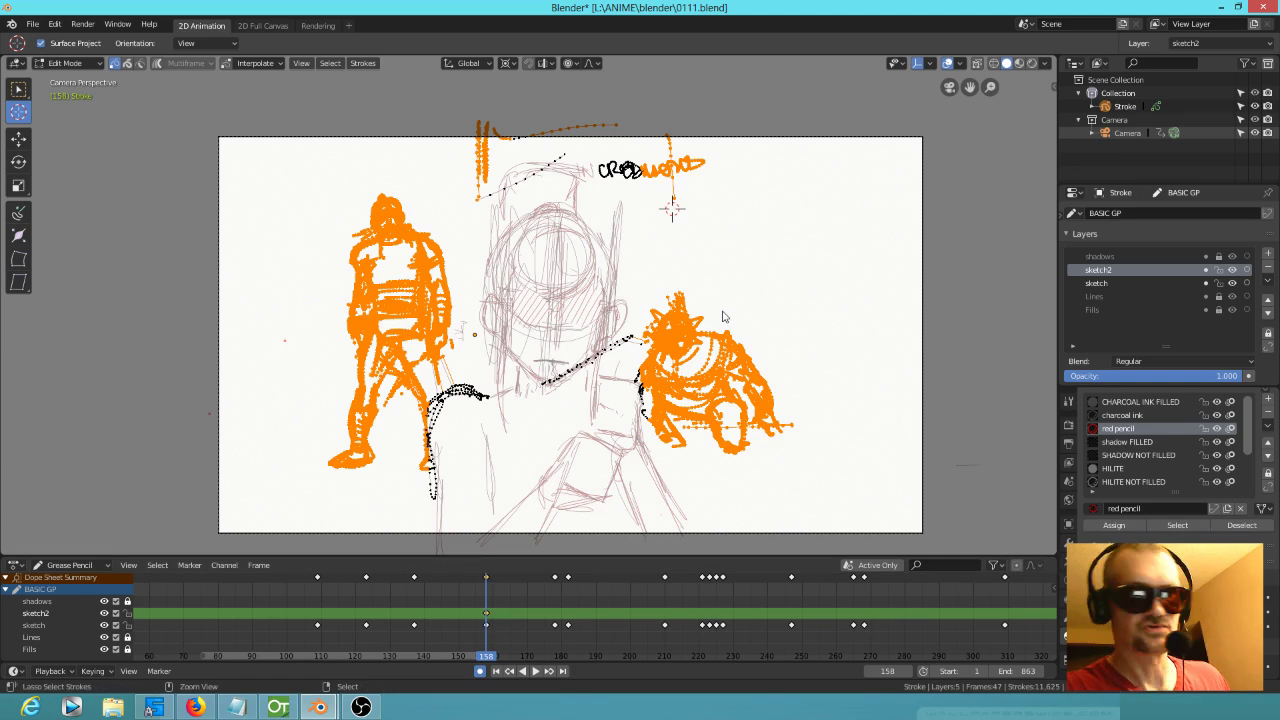
{"action": "key", "text": "ctrl+v"}
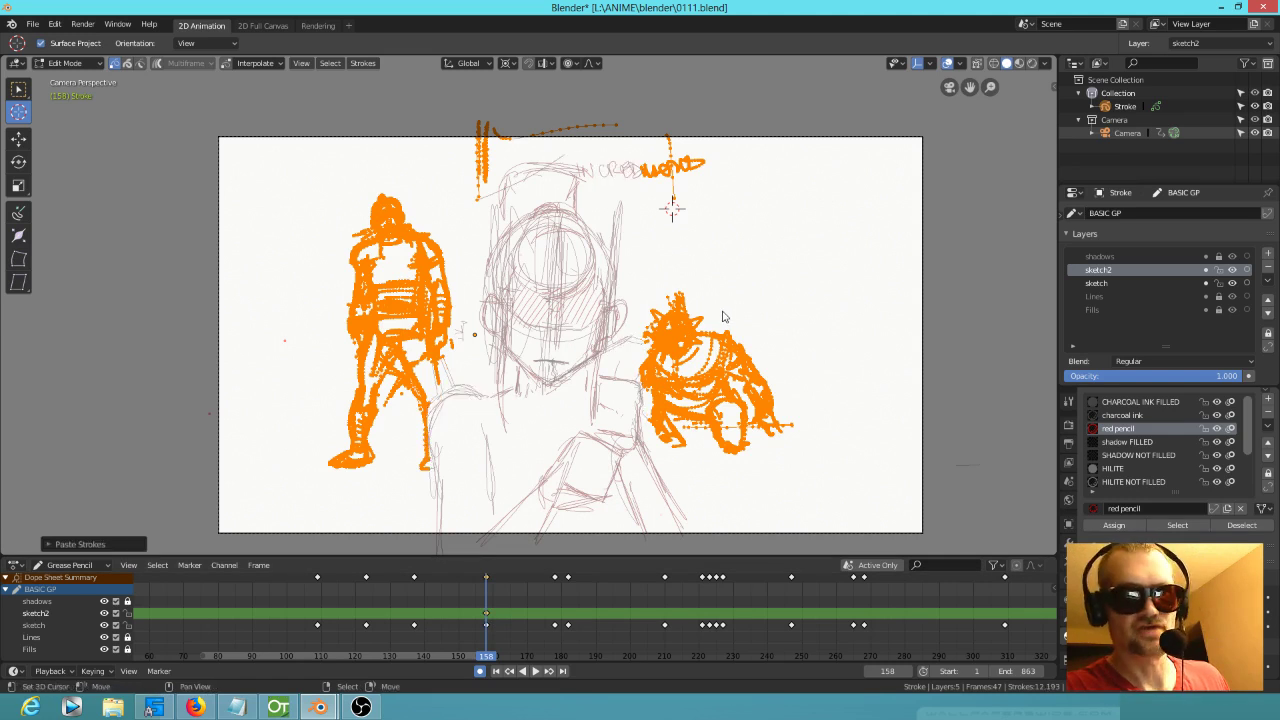
Step: Hide the sketch layer to check sketch2 and paste the copied strokes again with the paste type Copy
{"action": "left_click", "coordinate": [104, 613]}
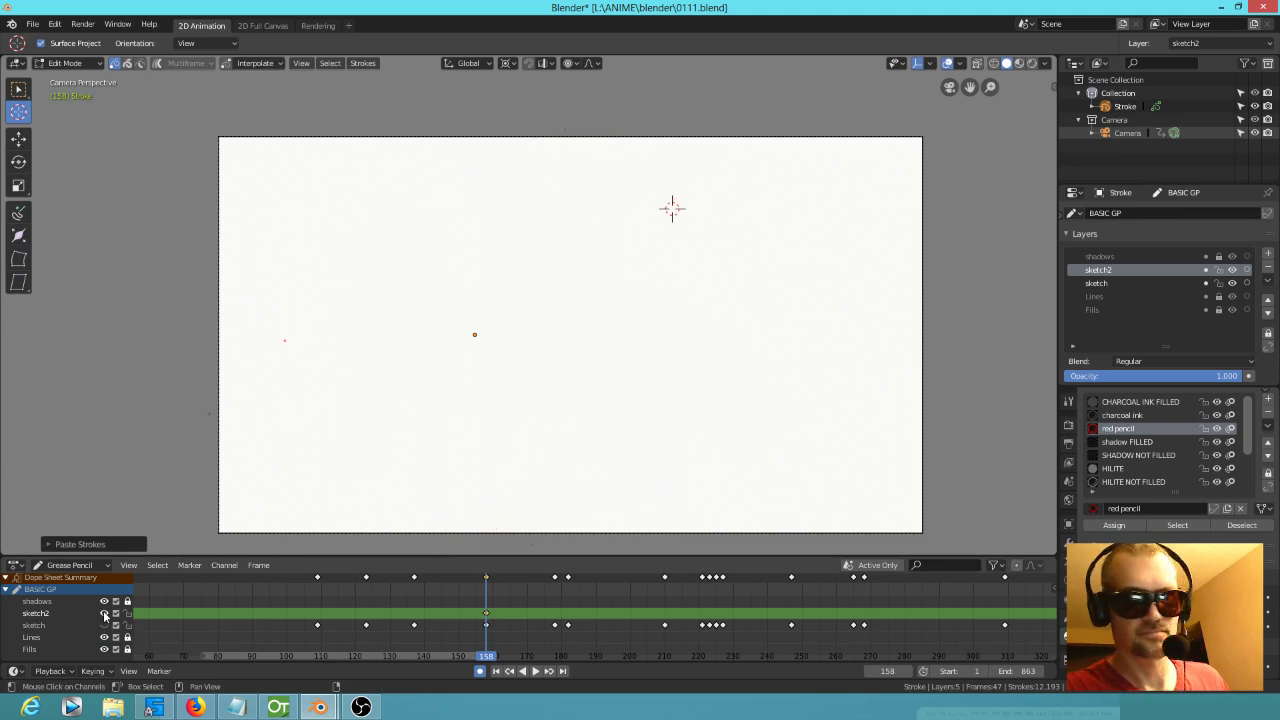
{"action": "left_click_drag", "start_coordinate": [271, 611], "coordinate": [465, 613]}
{"action": "key", "text": "Up"}
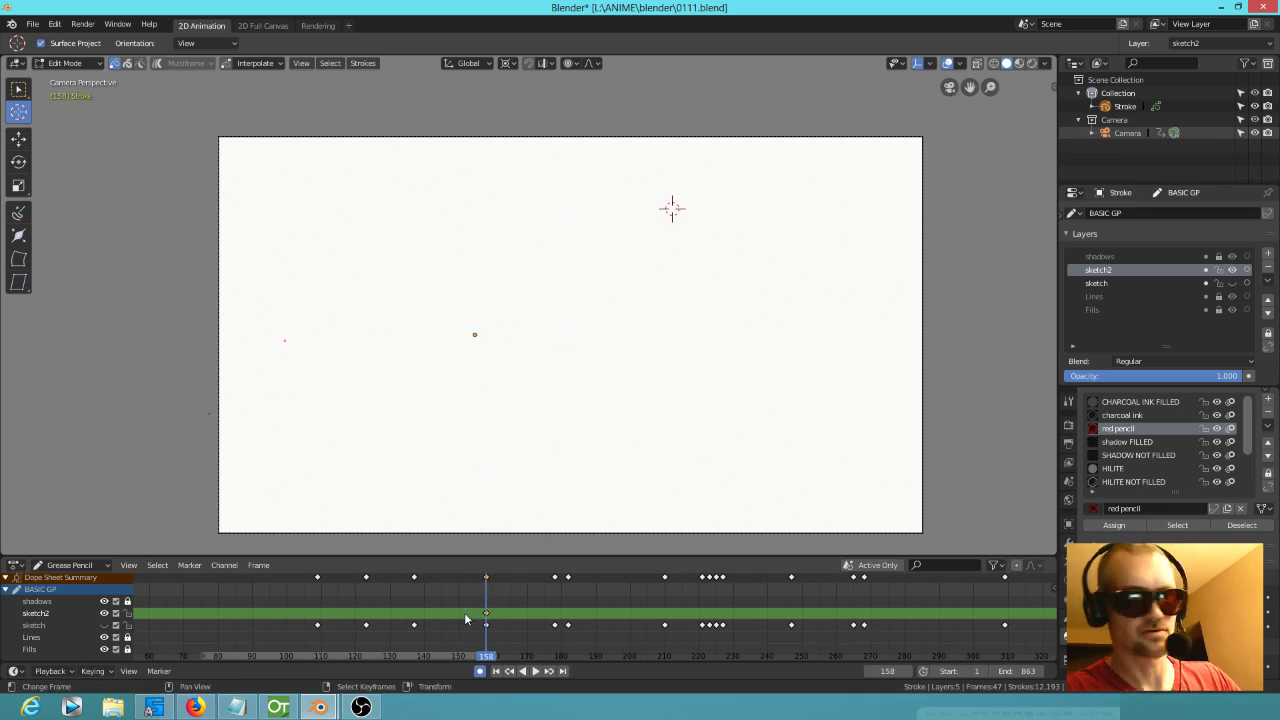
{"action": "key", "text": "ctrl+v"}
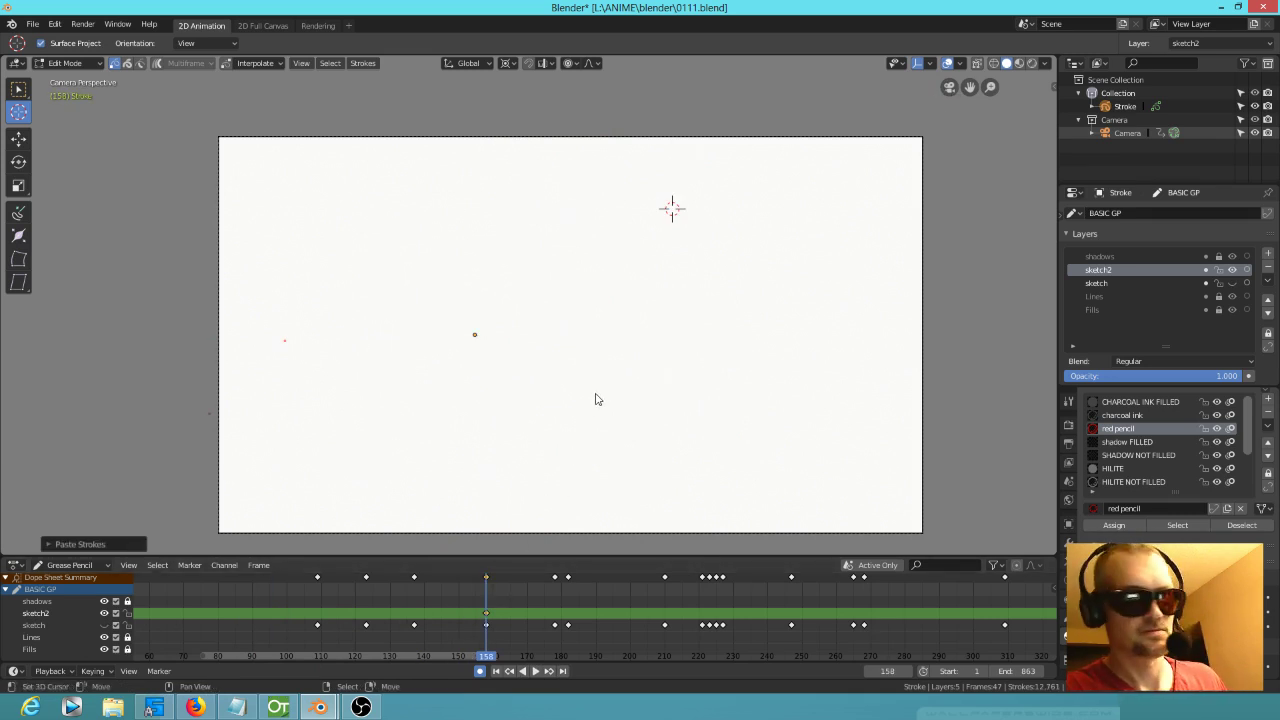
{"action": "left_click", "coordinate": [80, 544]}
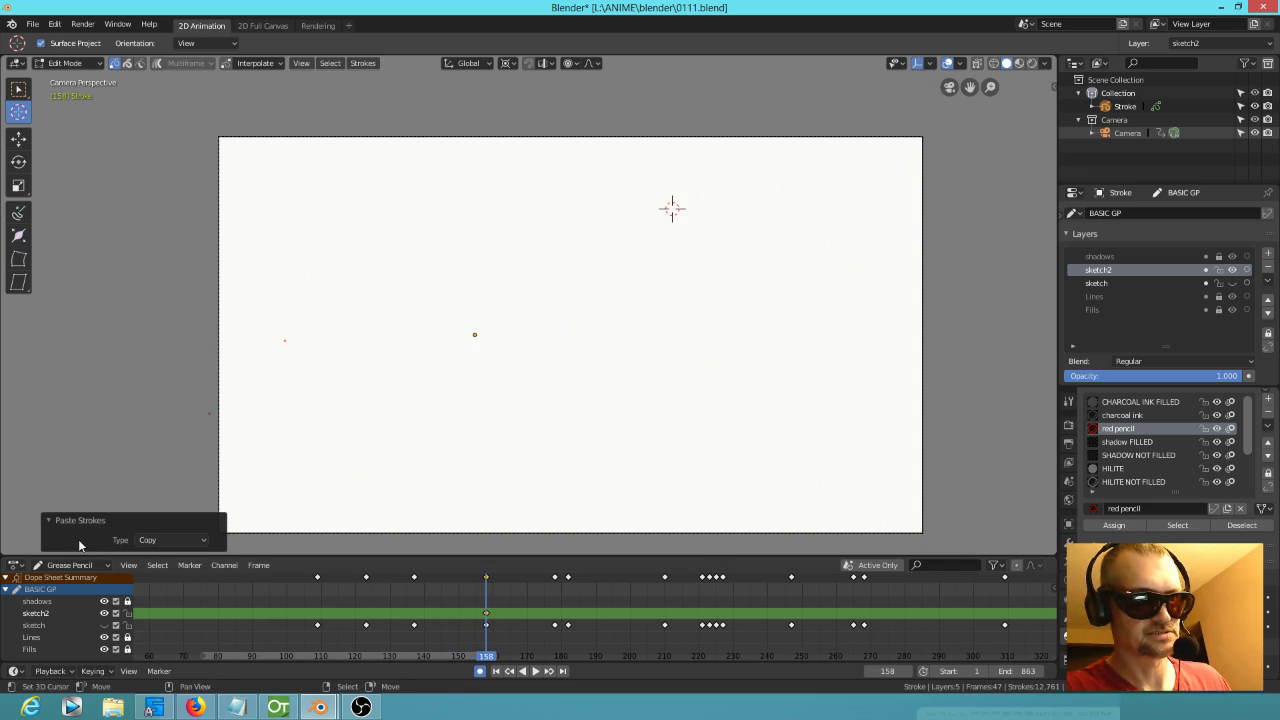
{"action": "left_click", "coordinate": [162, 541]}
{"action": "left_click", "coordinate": [163, 555]}
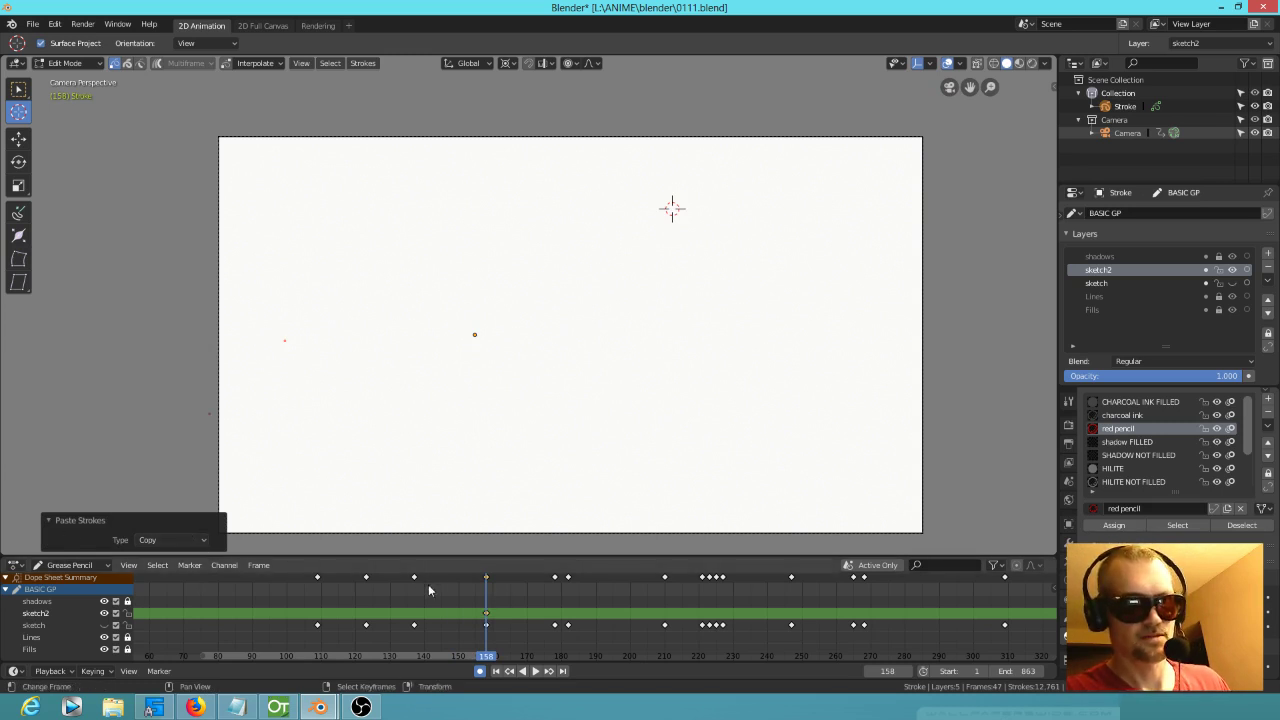
Step: Show the sketch layer again and make it the active layer
{"action": "left_click", "coordinate": [105, 626]}
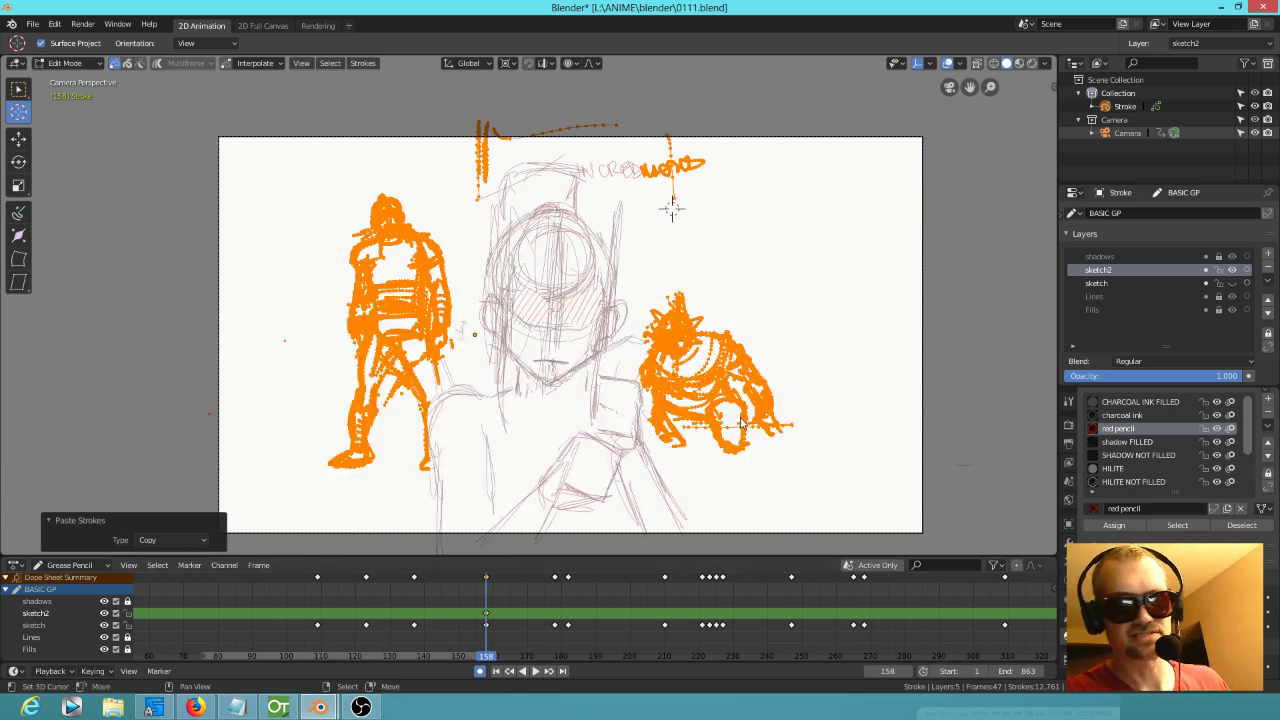
{"action": "left_click", "coordinate": [45, 625]}
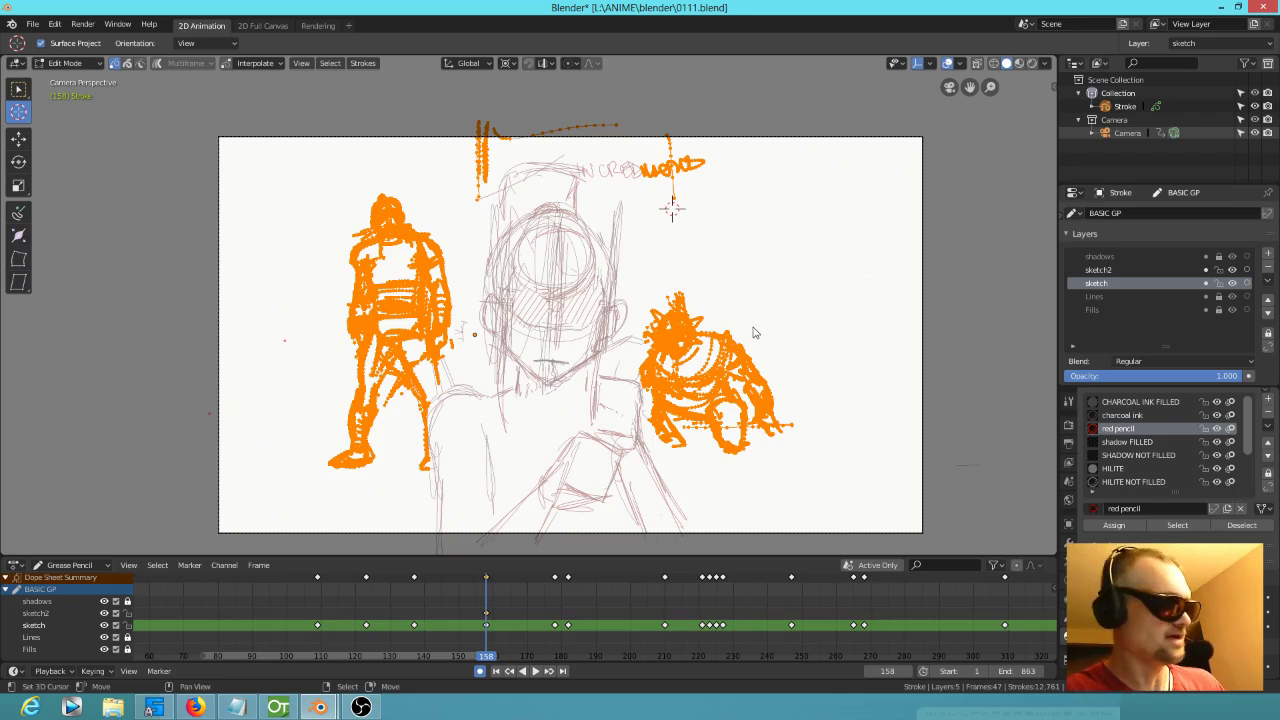
Step: Move the selected strokes of the two ninja figures up about 9.24 m, clear above the camera frame
{"action": "key", "text": "g"}
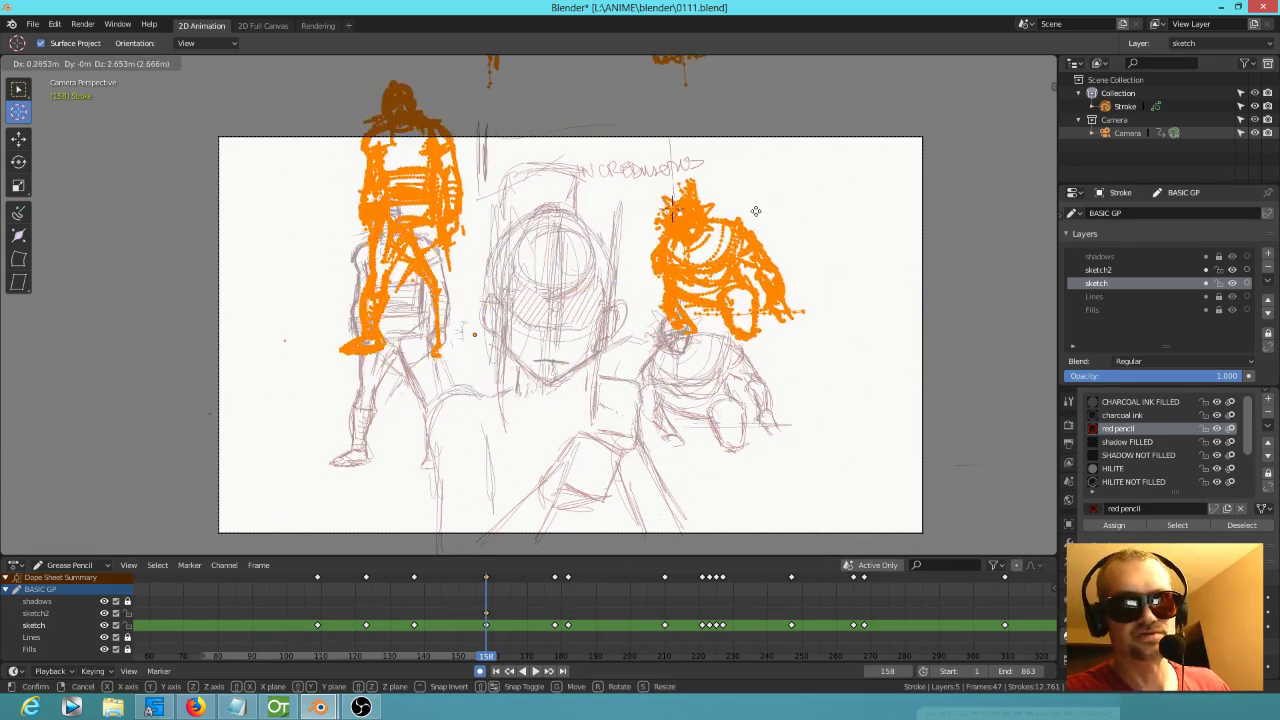
{"action": "left_click", "coordinate": [747, 222]}
{"action": "scroll", "coordinate": [745, 224], "scroll_direction": "down", "scroll_amount": 5}
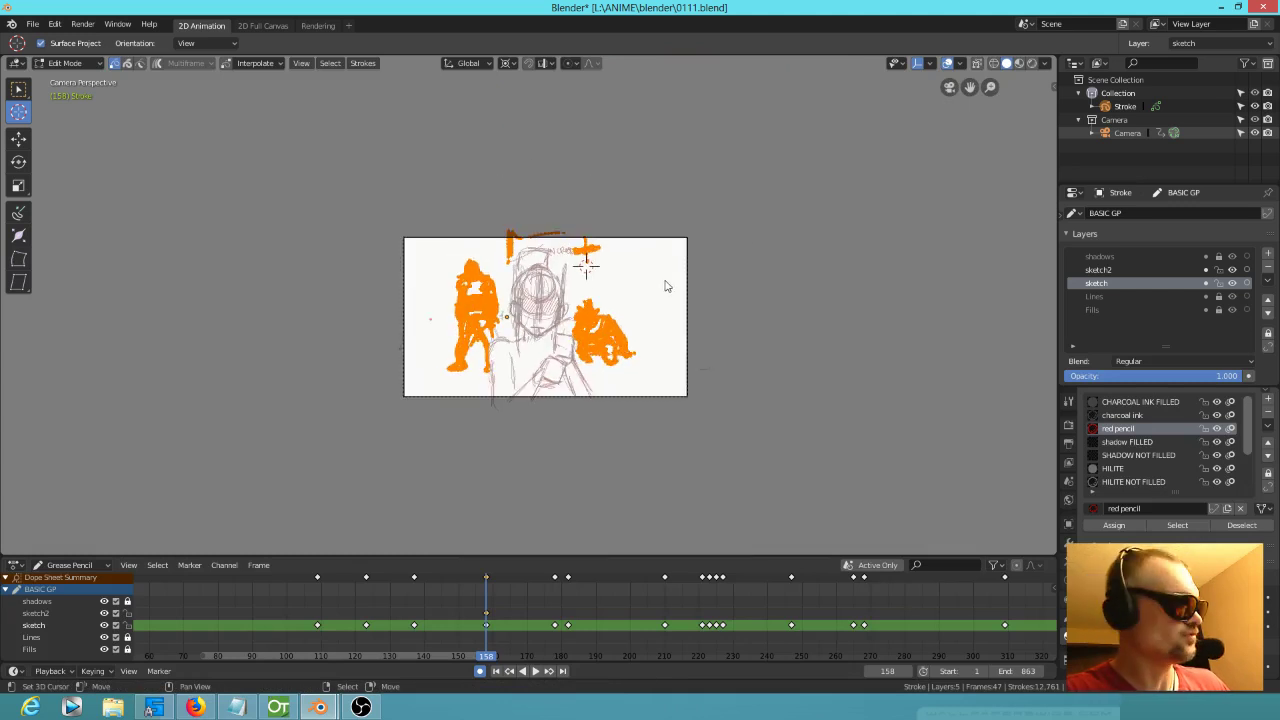
{"action": "key", "text": "g"}
{"action": "left_click", "coordinate": [665, 90]}
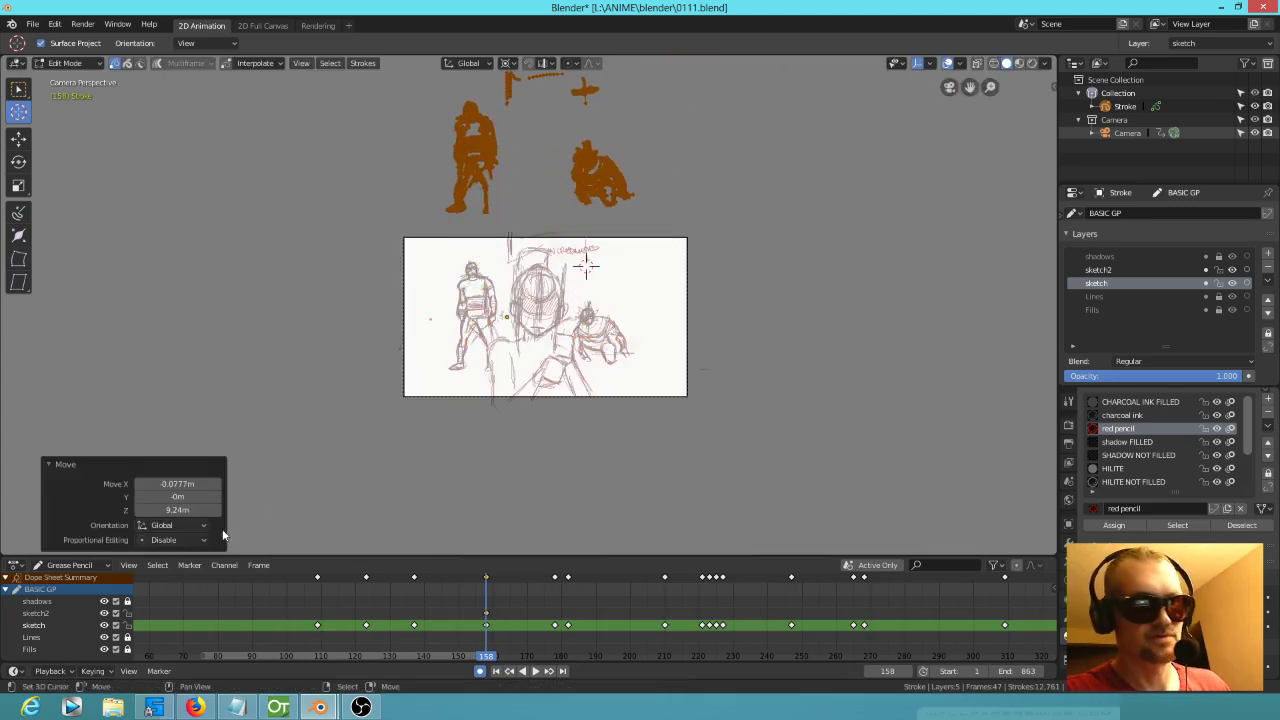
Step: Toggle the sketch layer's visibility to check it, and move the selected ninja strokes to the sketch2 layer
{"action": "left_click", "coordinate": [105, 625]}
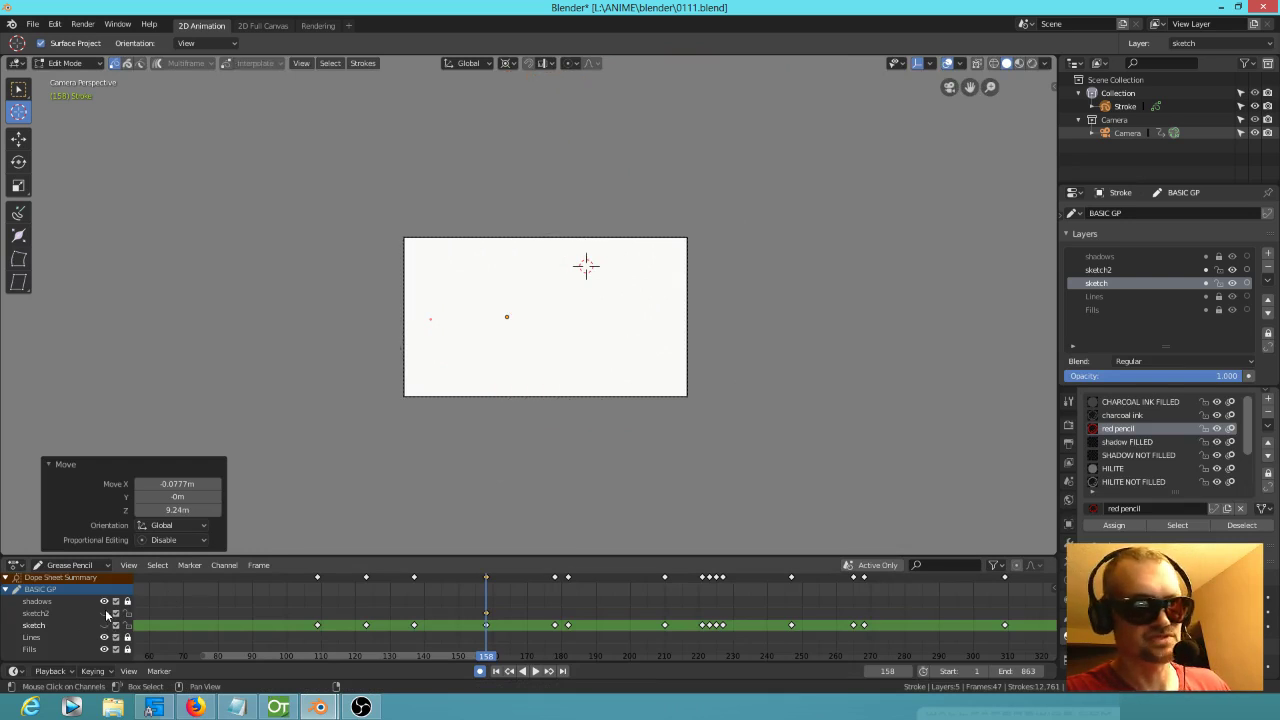
{"action": "left_click", "coordinate": [104, 625]}
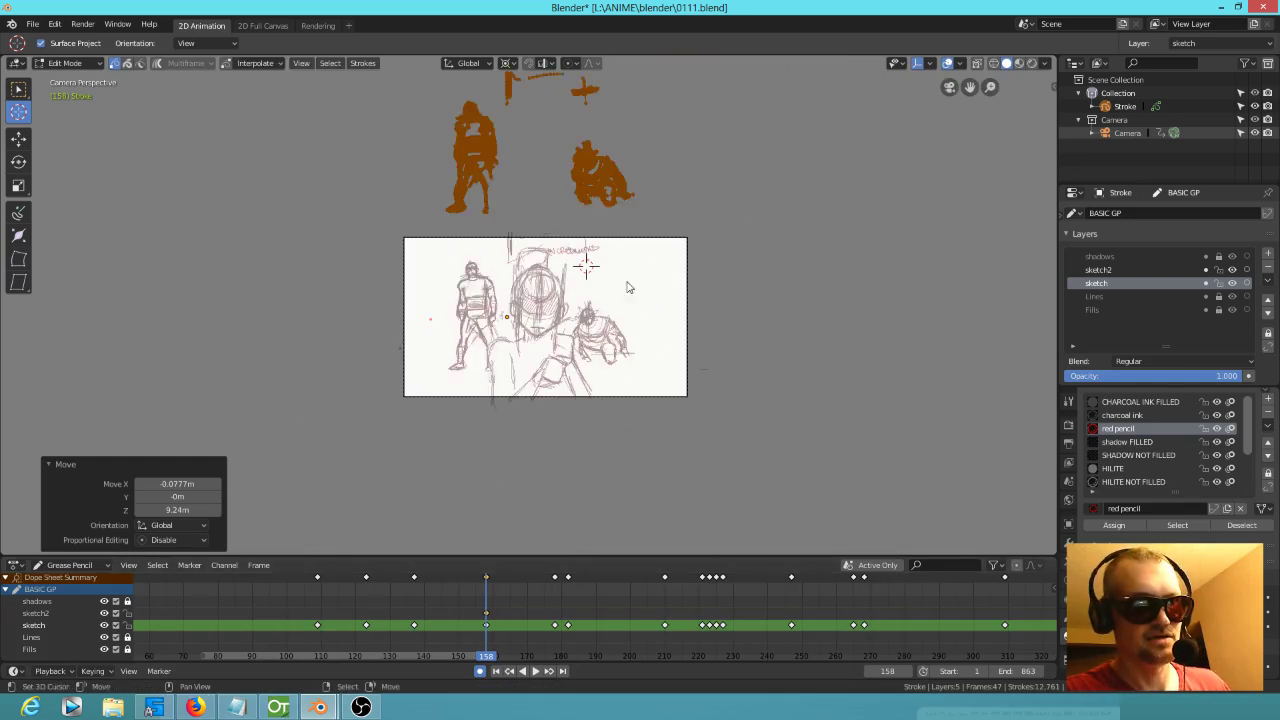
{"action": "left_click", "coordinate": [38, 613]}
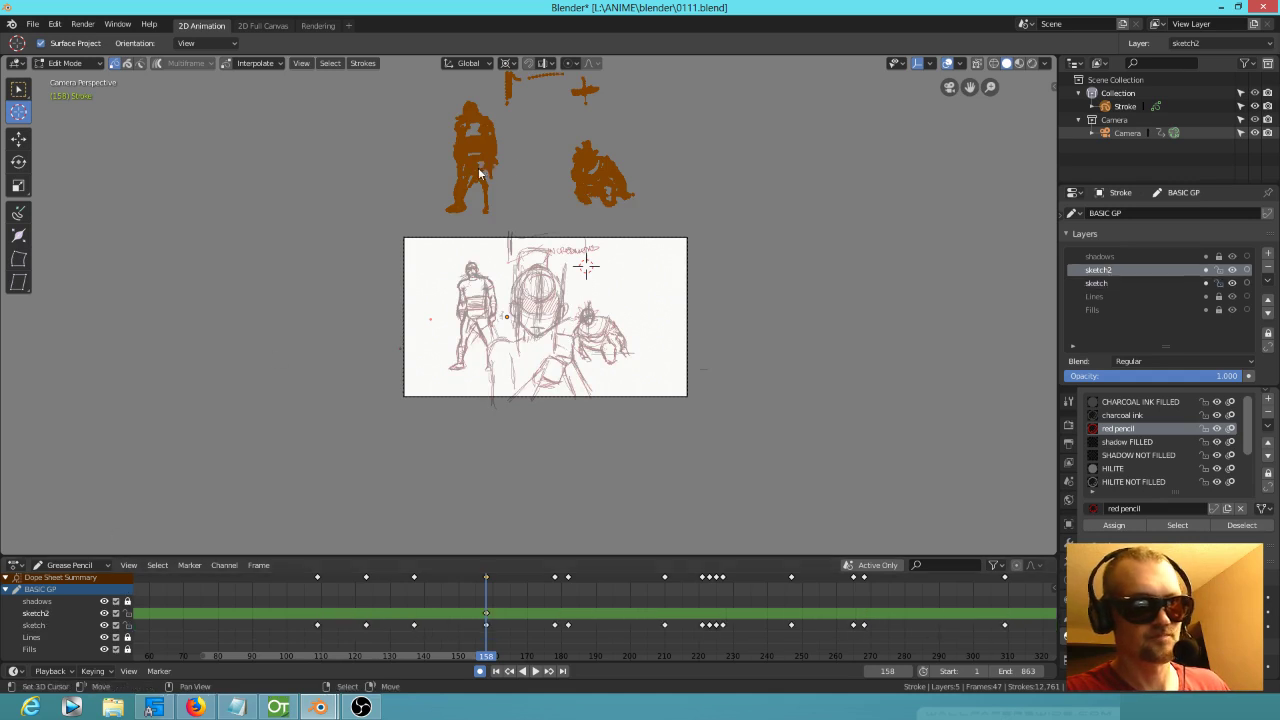
{"action": "key", "text": "m"}
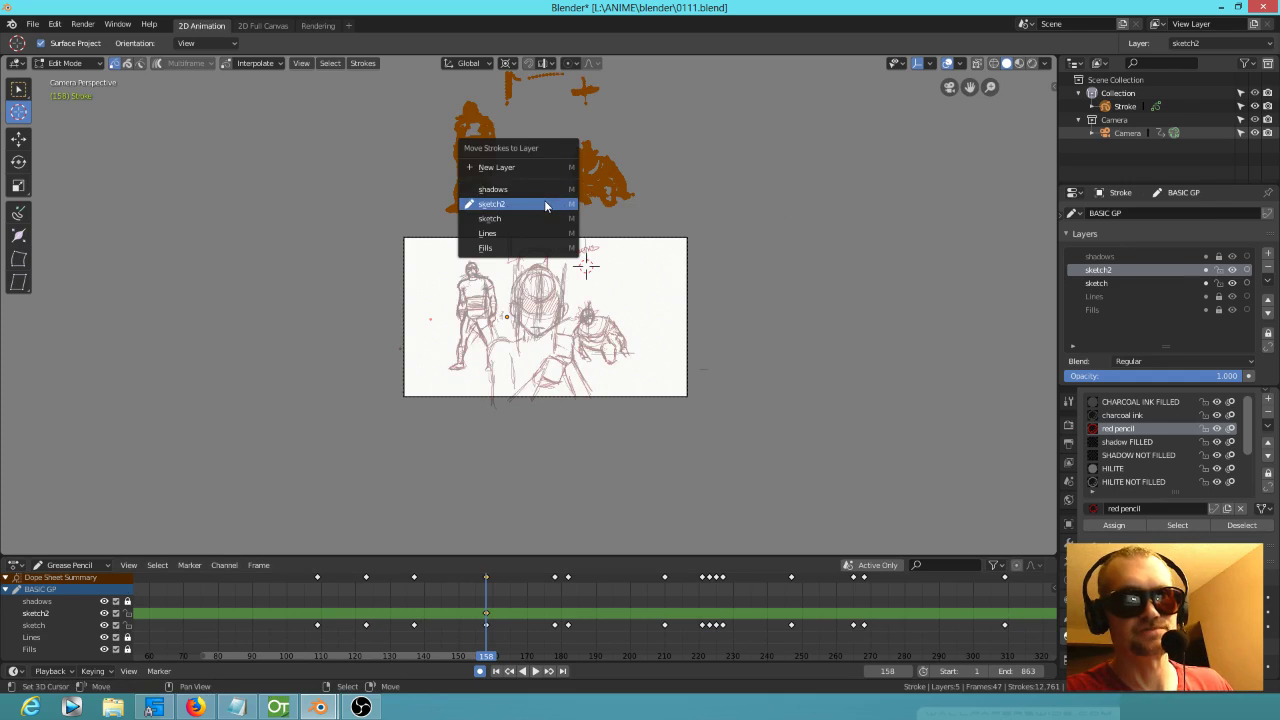
{"action": "left_click", "coordinate": [544, 202]}
Step: Move the ninja strokes back down about 9.28 m onto their original place in the camera frame
{"action": "scroll", "coordinate": [607, 188], "scroll_direction": "up", "scroll_amount": 5}
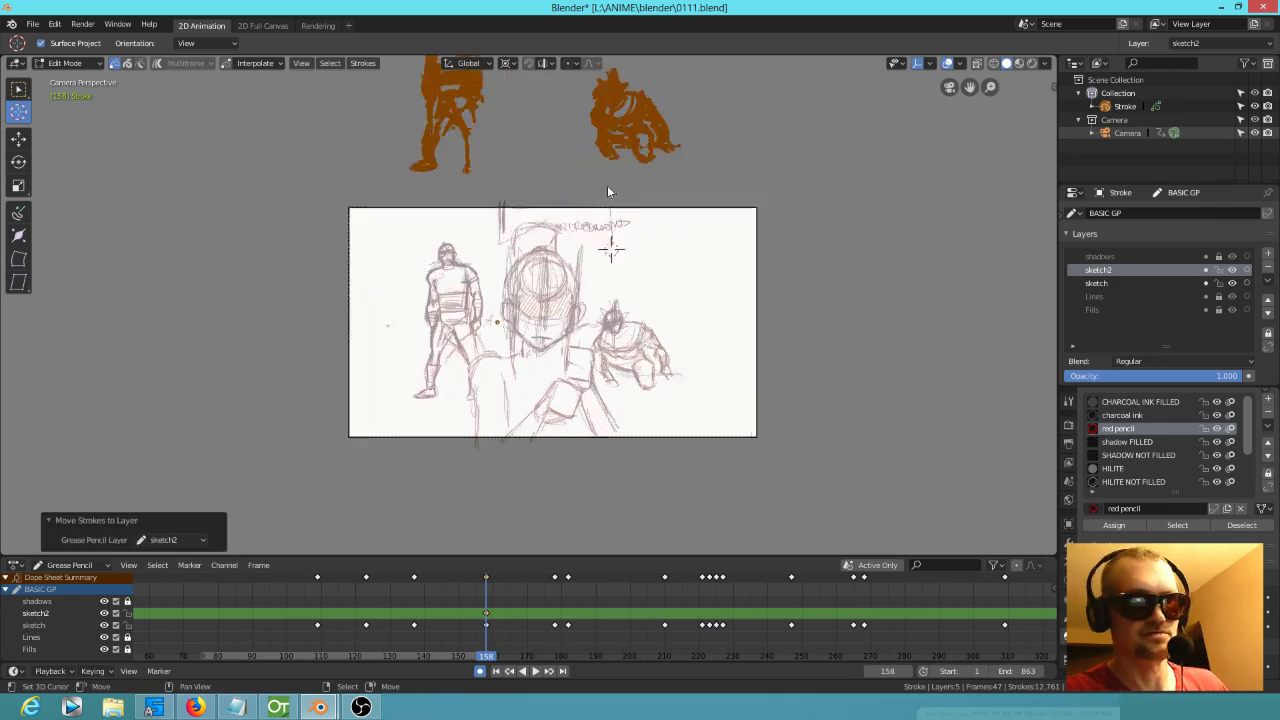
{"action": "key", "text": "g"}
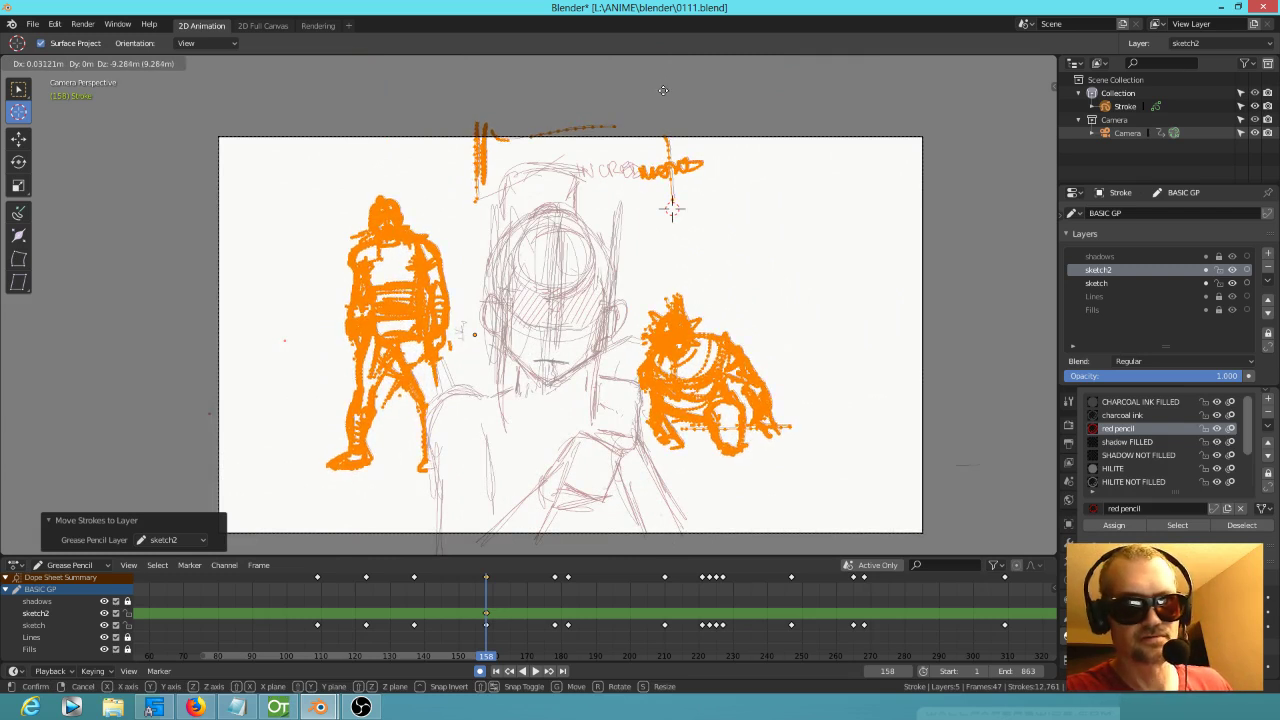
{"action": "left_click", "coordinate": [663, 89]}
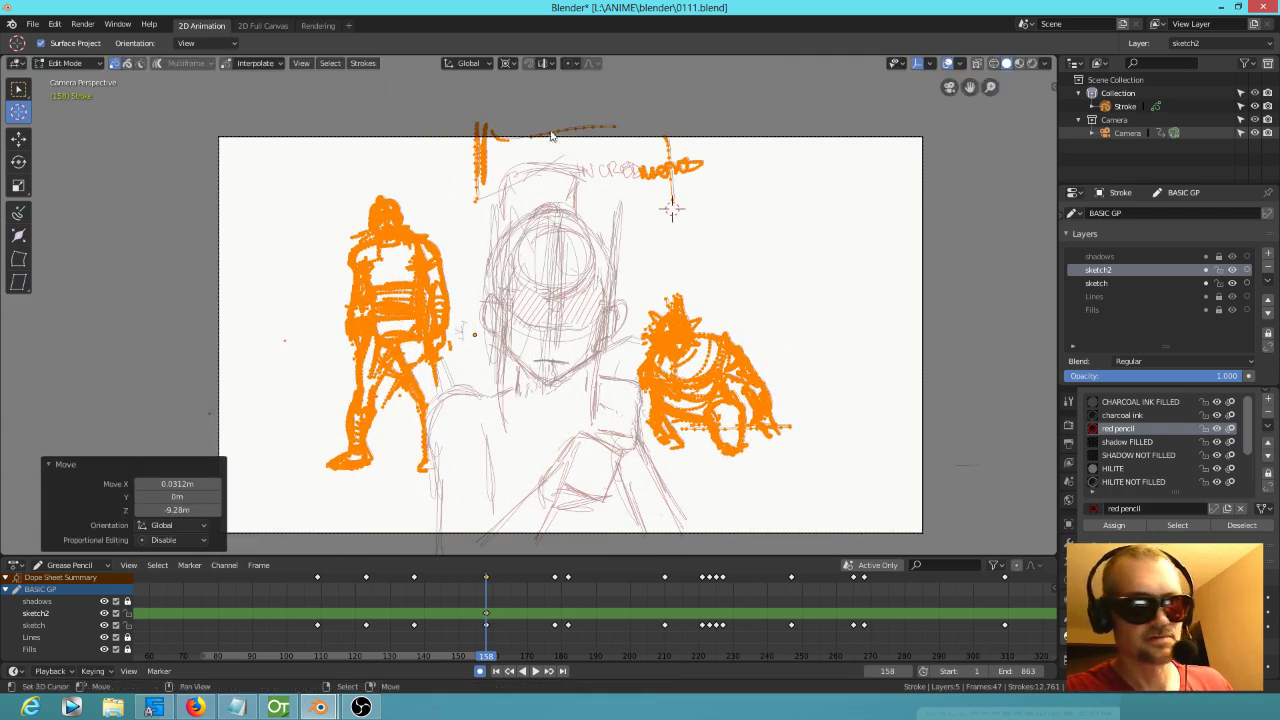
Step: Hide the sketch2 layer and delete the crouching ninja's strokes from the sketch layer at frame 158
{"action": "left_click", "coordinate": [105, 614]}
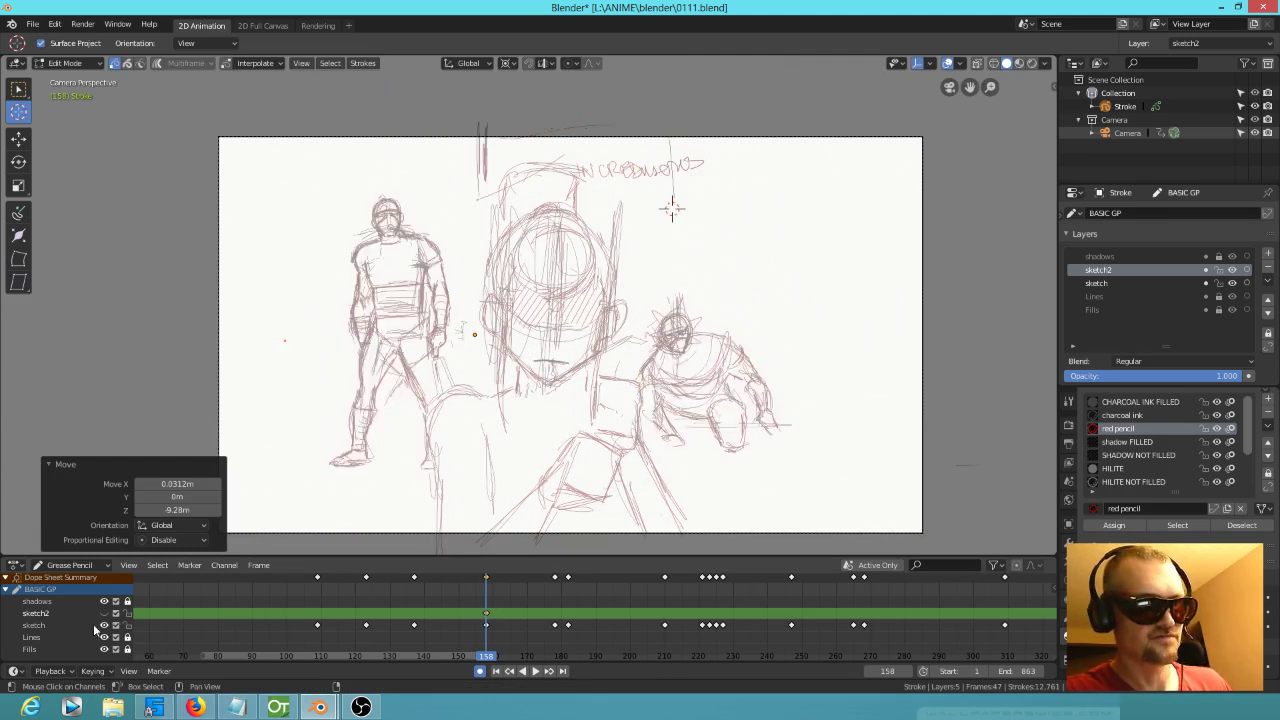
{"action": "left_click", "coordinate": [47, 626]}
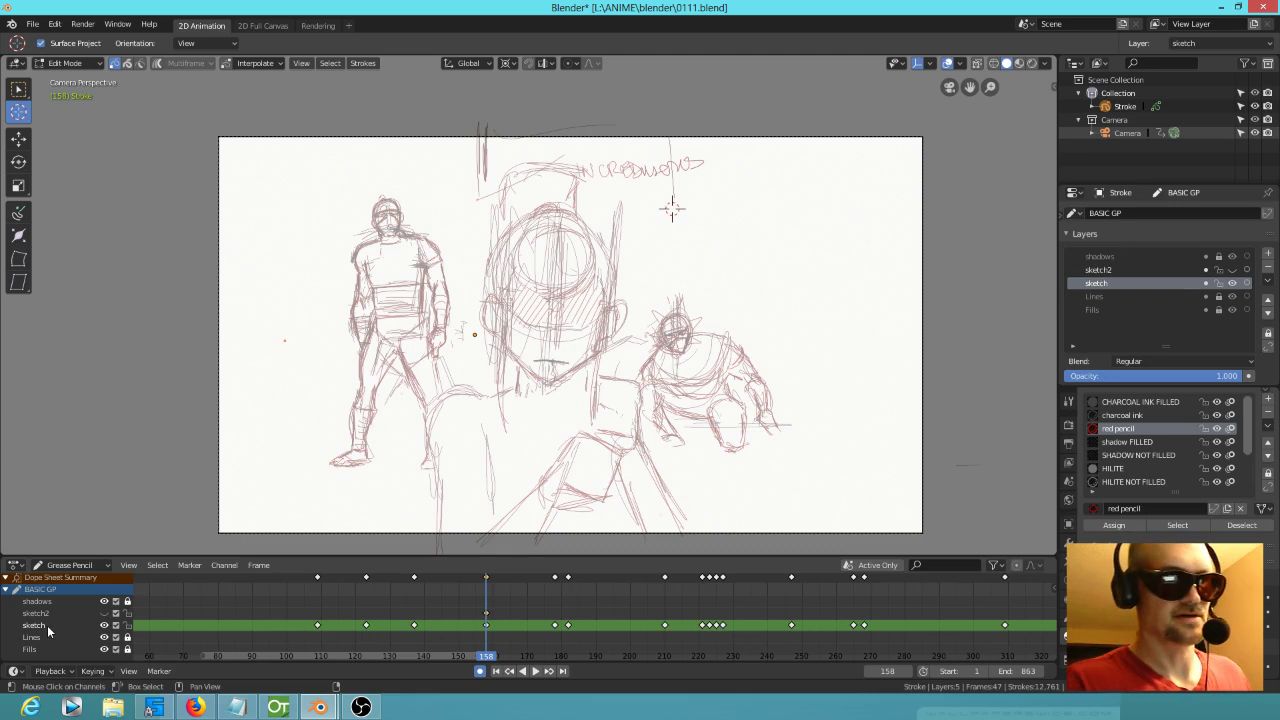
{"action": "mouse_move", "coordinate": [717, 273]}
{"action": "left_mouse_down"}
{"action": "mouse_move", "coordinate": [650, 330]}
{"action": "mouse_move", "coordinate": [644, 370]}
{"action": "mouse_move", "coordinate": [675, 455]}
{"action": "mouse_move", "coordinate": [810, 368]}
{"action": "left_mouse_up"}
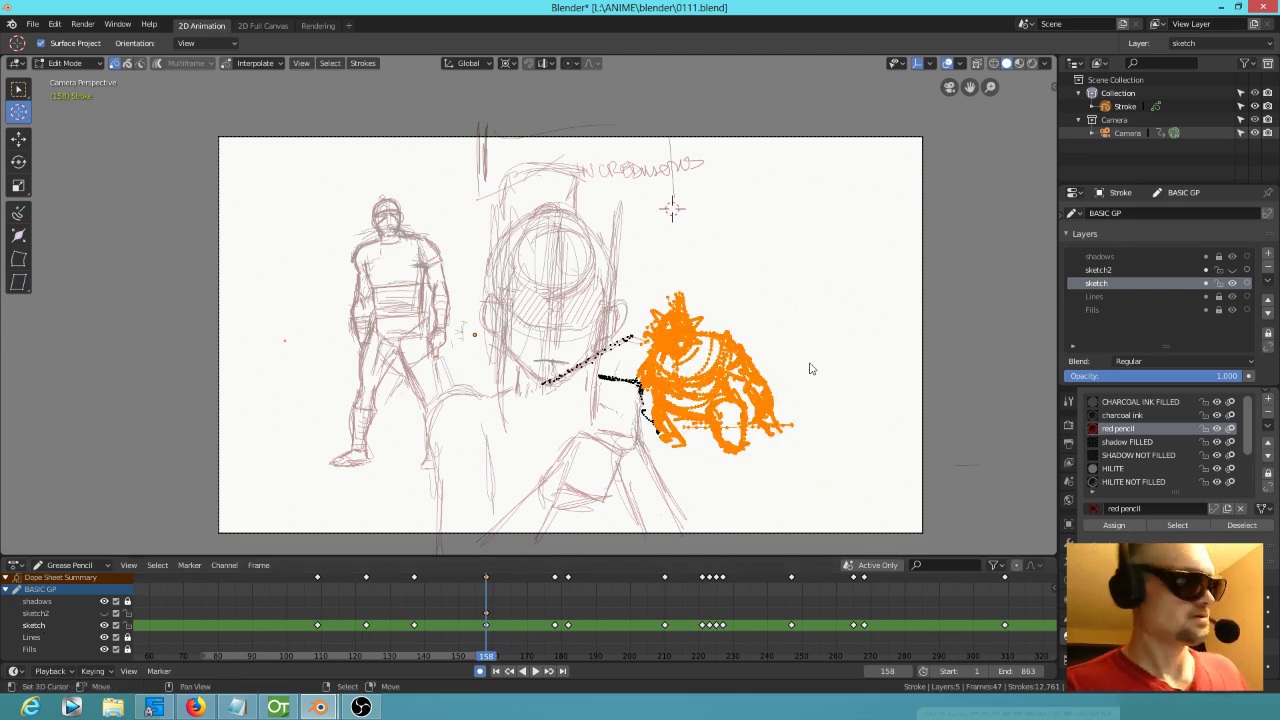
{"action": "key", "text": "x"}
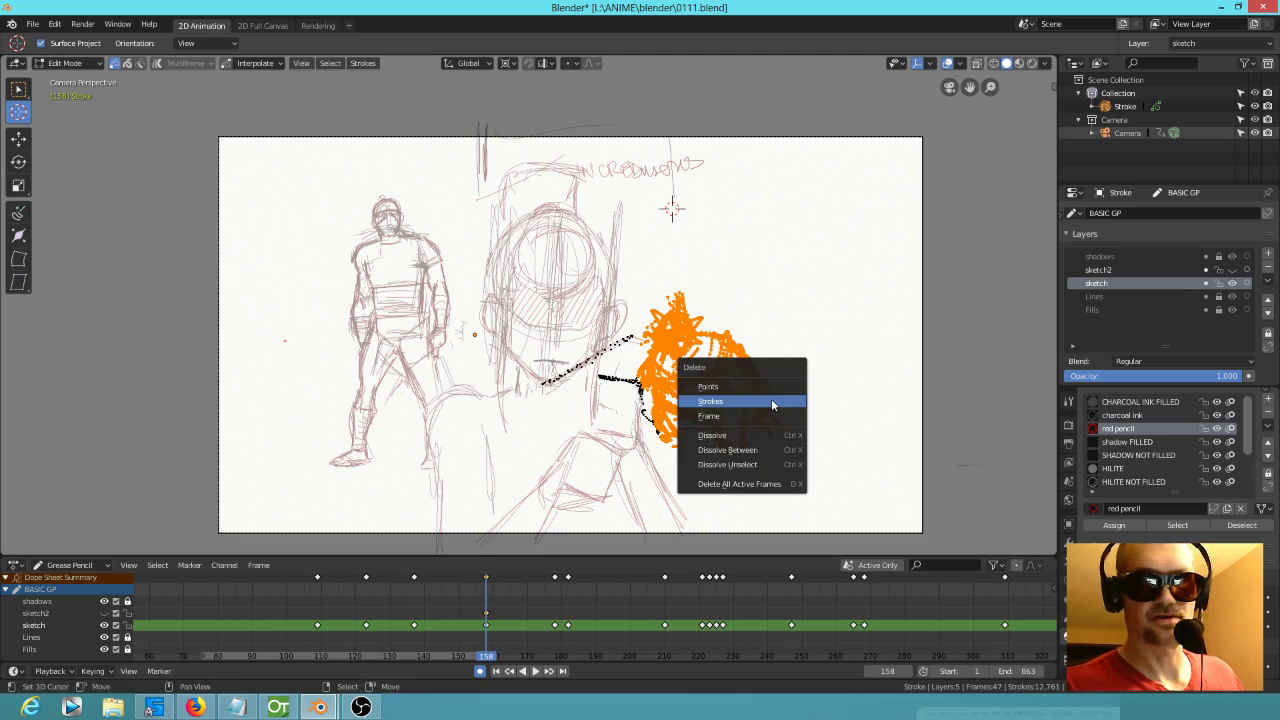
{"action": "left_click", "coordinate": [771, 398]}
Step: Delete the standing ninja's strokes from the sketch layer at frame 158
{"action": "mouse_move", "coordinate": [443, 232]}
{"action": "left_mouse_down"}
{"action": "mouse_move", "coordinate": [303, 343]}
{"action": "mouse_move", "coordinate": [414, 486]}
{"action": "mouse_move", "coordinate": [449, 386]}
{"action": "mouse_move", "coordinate": [463, 390]}
{"action": "left_mouse_up"}
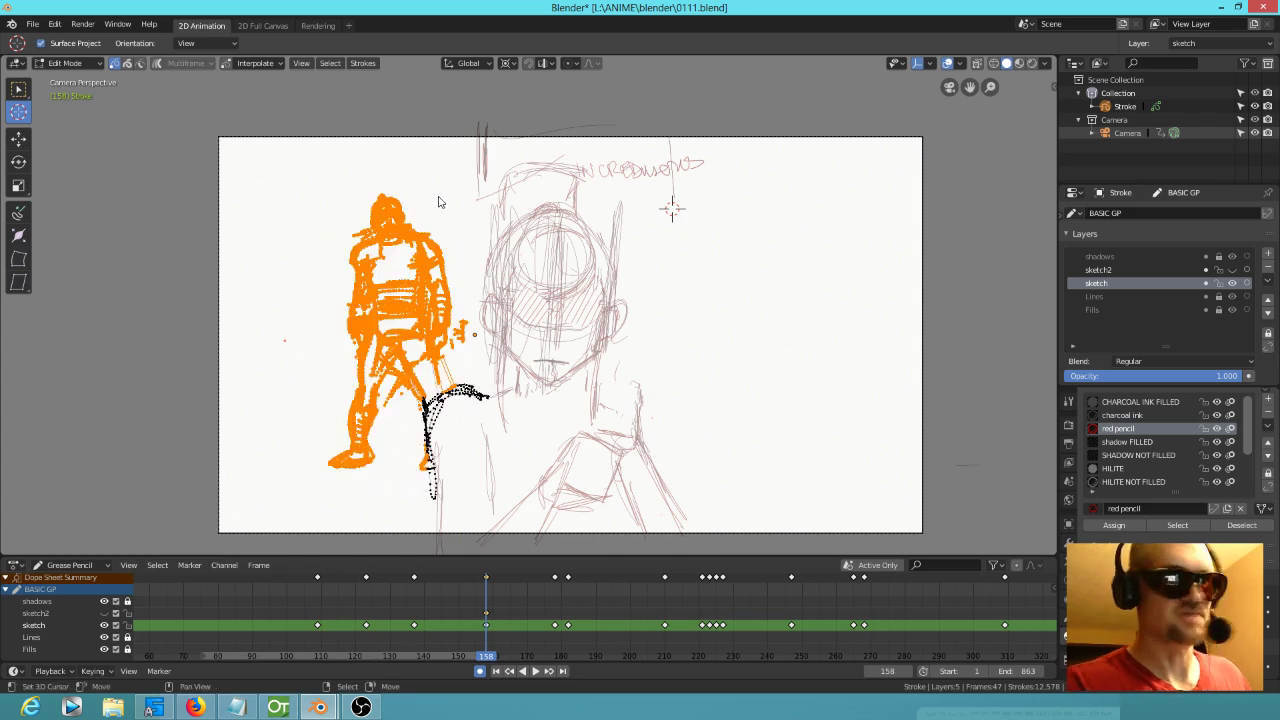
{"action": "key", "text": "x"}
{"action": "left_click", "coordinate": [458, 397]}
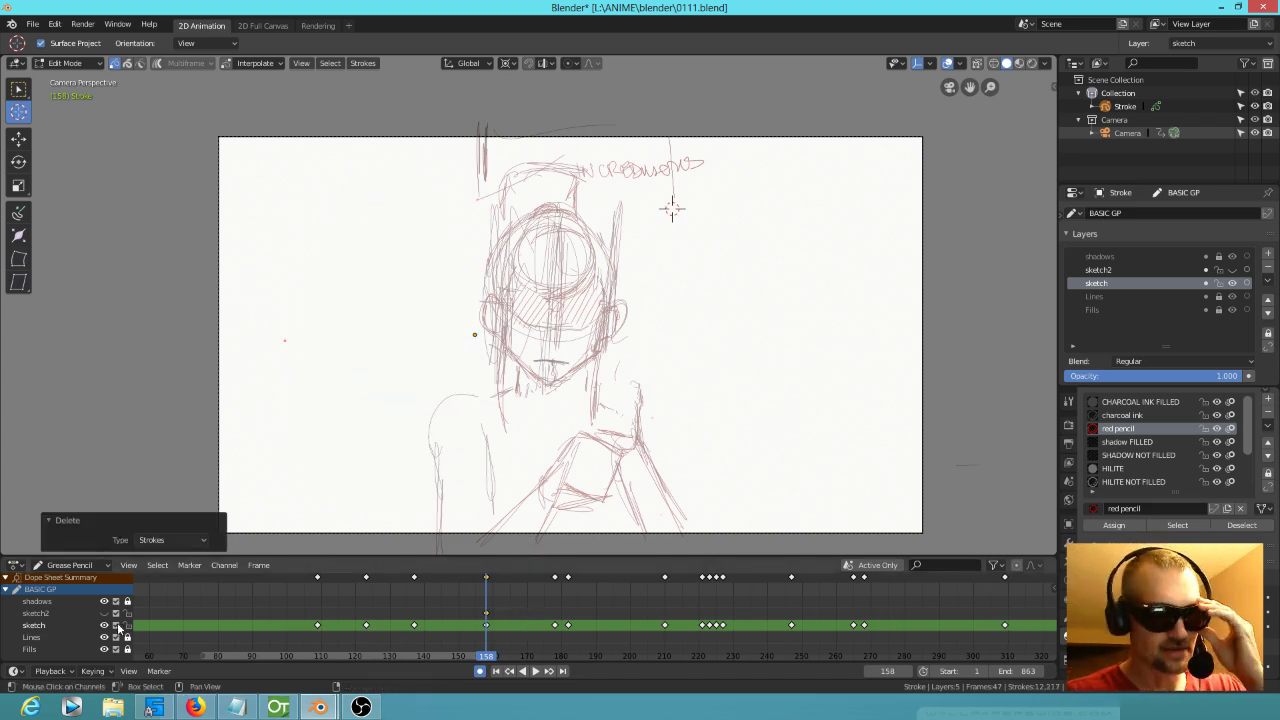
{"action": "key", "text": "ctrl+z"}
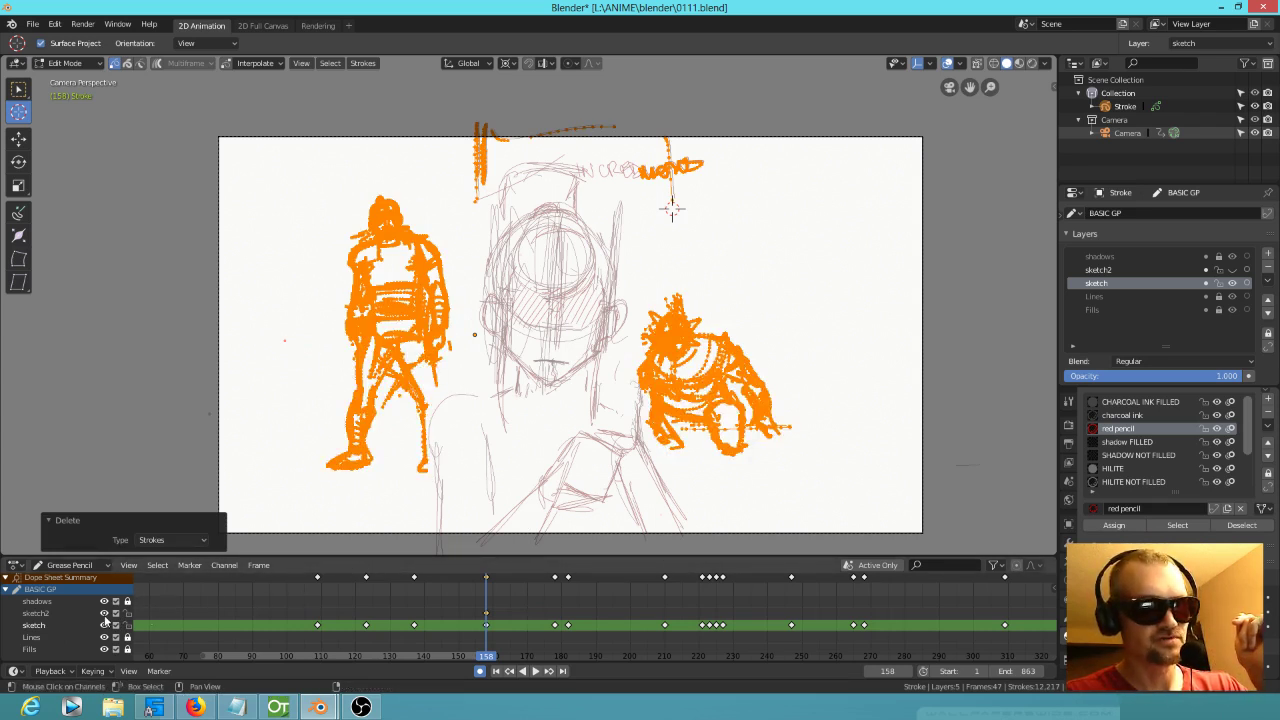
{"action": "key", "text": "ctrl+shift+z"}
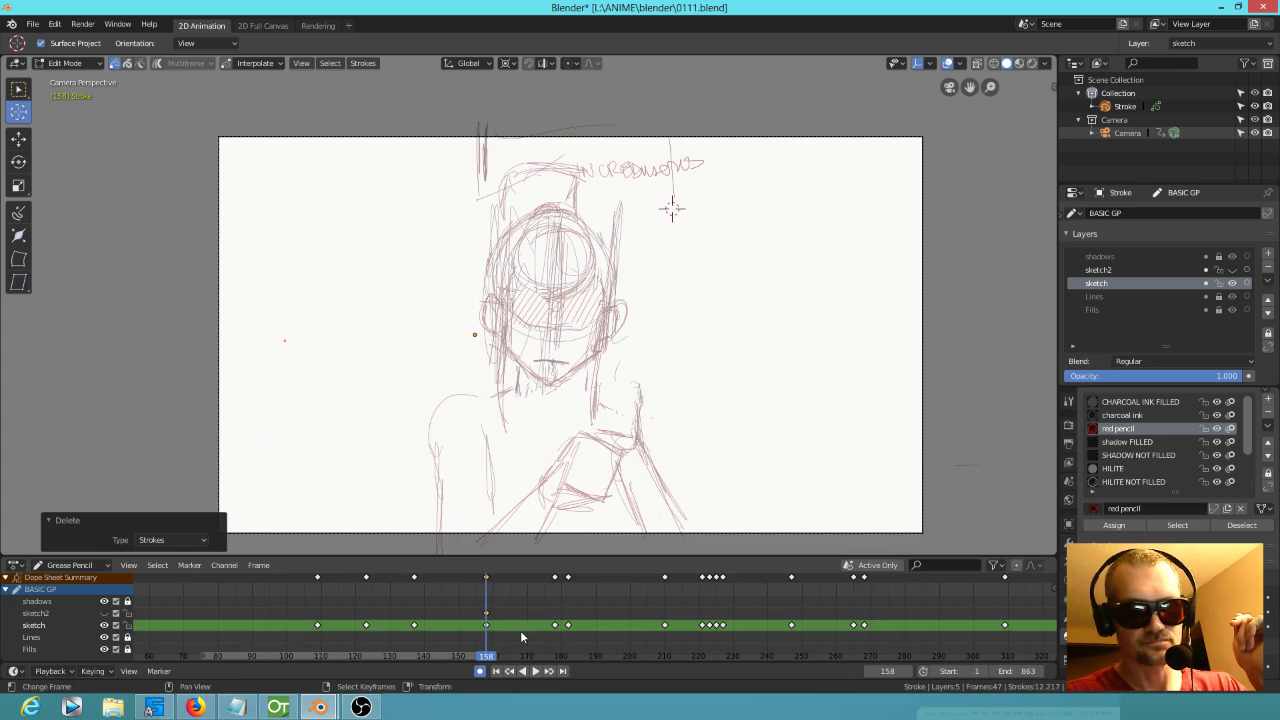
Step: Go to frame 178, switch to Draw mode, and lasso-erase both ninjas from the sketch layer
{"action": "key", "text": "space"}
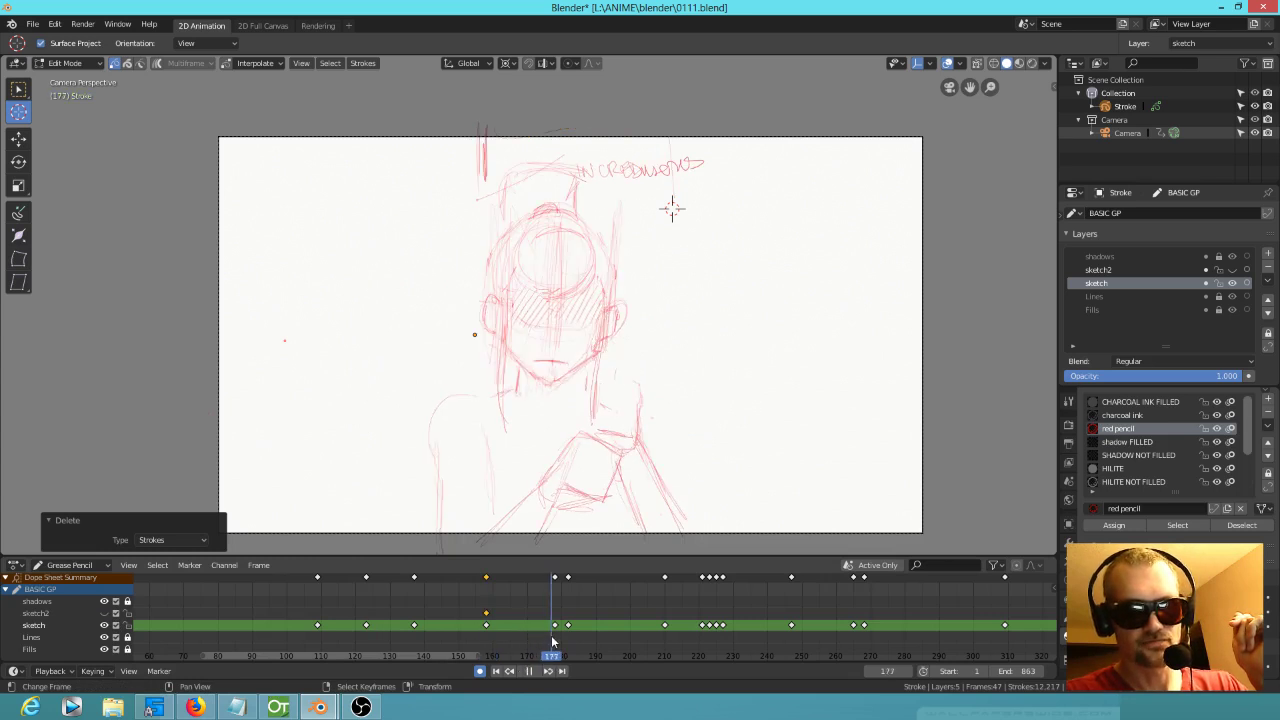
{"action": "left_click_drag", "start_coordinate": [546, 635], "coordinate": [555, 632]}
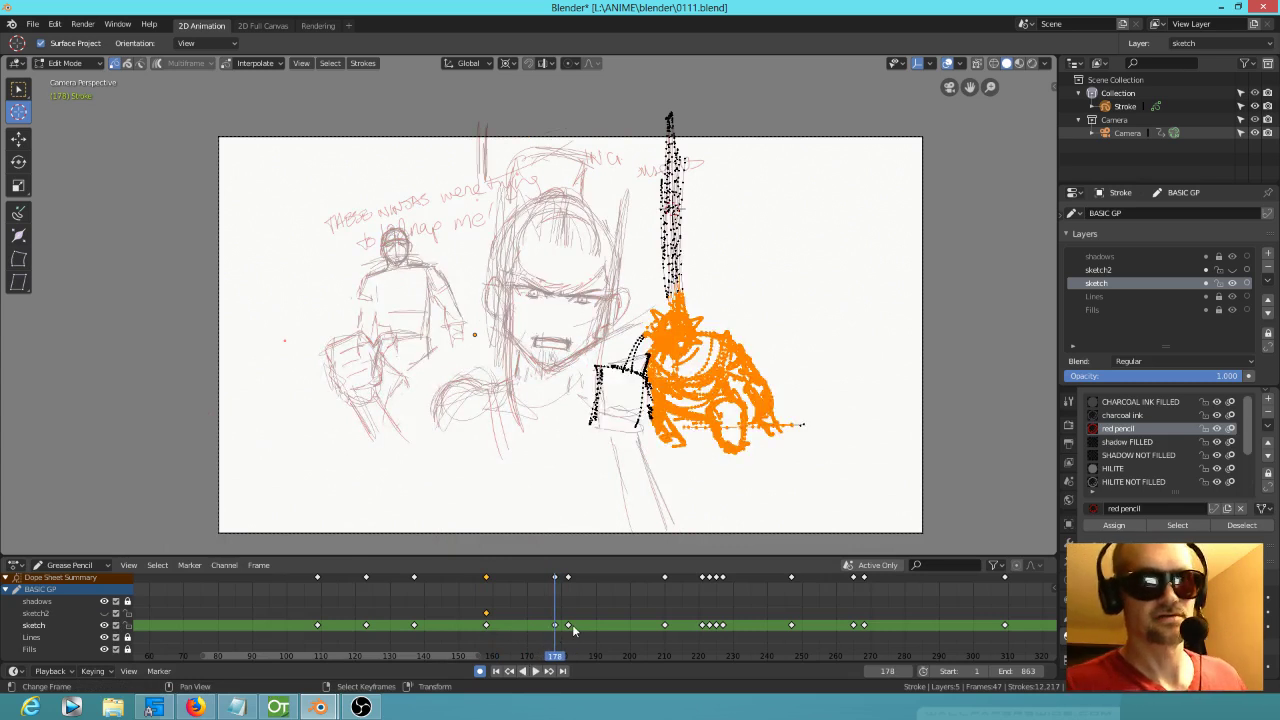
{"action": "key", "text": "ctrl+Tab"}
{"action": "left_click", "coordinate": [792, 239]}
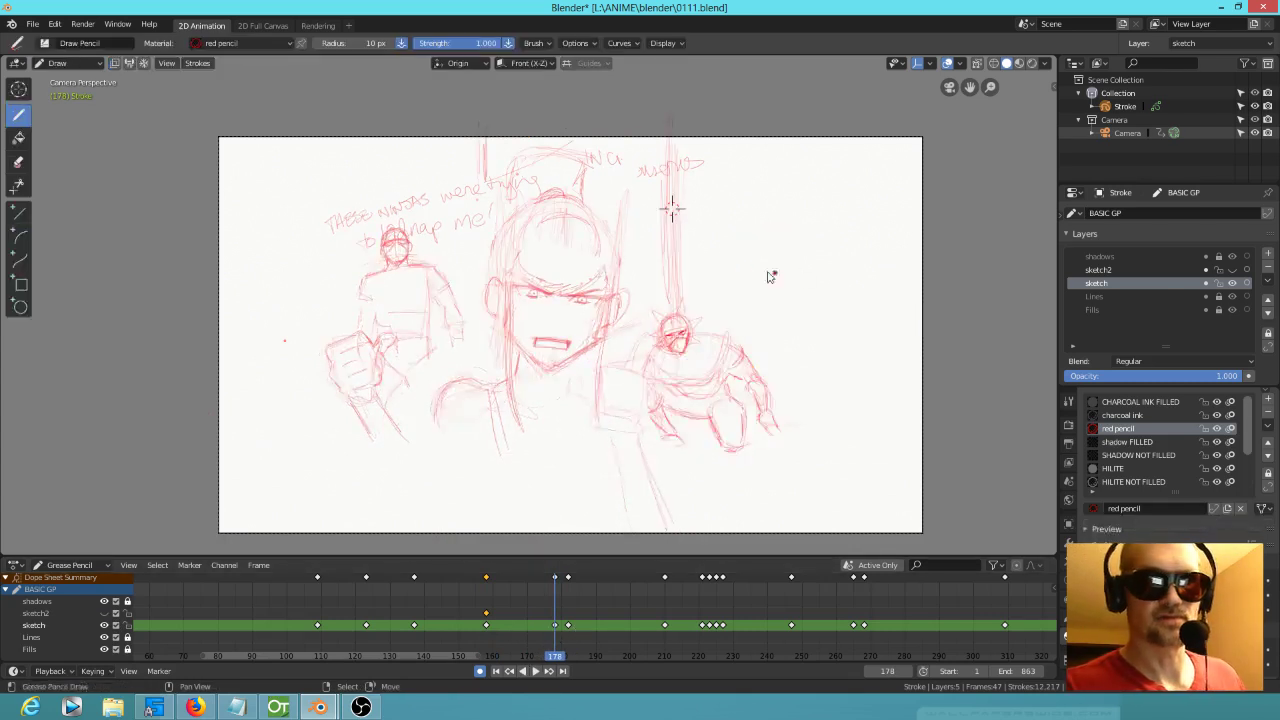
{"action": "mouse_move", "coordinate": [749, 277]}
{"action": "right_mouse_down", "text": "ctrl"}
{"action": "mouse_move", "coordinate": [700, 114]}
{"action": "mouse_move", "coordinate": [660, 270]}
{"action": "mouse_move", "coordinate": [651, 345]}
{"action": "mouse_move", "coordinate": [663, 420]}
{"action": "mouse_move", "coordinate": [829, 403]}
{"action": "mouse_move", "coordinate": [816, 374]}
{"action": "right_mouse_up", "text": "ctrl"}
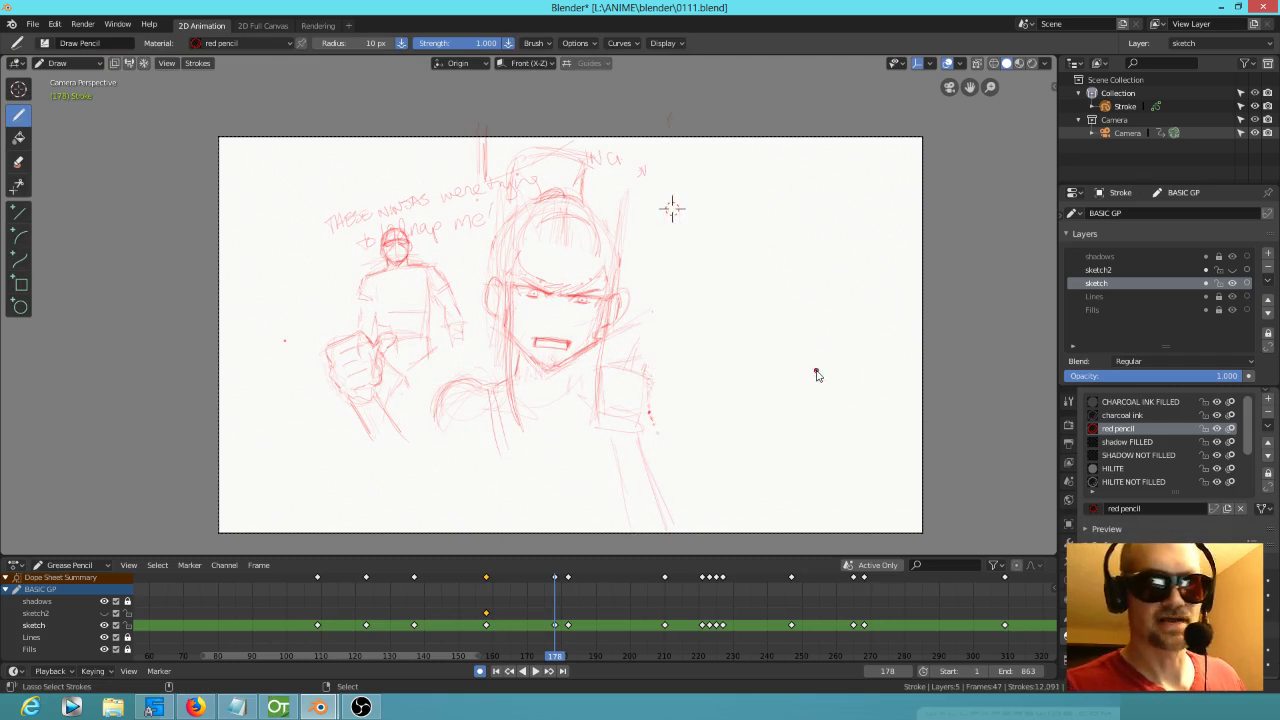
{"action": "mouse_move", "coordinate": [405, 170]}
{"action": "right_mouse_down", "text": "ctrl"}
{"action": "mouse_move", "coordinate": [338, 320]}
{"action": "mouse_move", "coordinate": [395, 333]}
{"action": "mouse_move", "coordinate": [391, 368]}
{"action": "right_mouse_up", "text": "ctrl"}
{"action": "mouse_move", "coordinate": [411, 390]}
{"action": "left_mouse_down"}
{"action": "mouse_move", "coordinate": [457, 366]}
{"action": "mouse_move", "coordinate": [457, 243]}
{"action": "mouse_move", "coordinate": [425, 240]}
{"action": "left_mouse_up"}
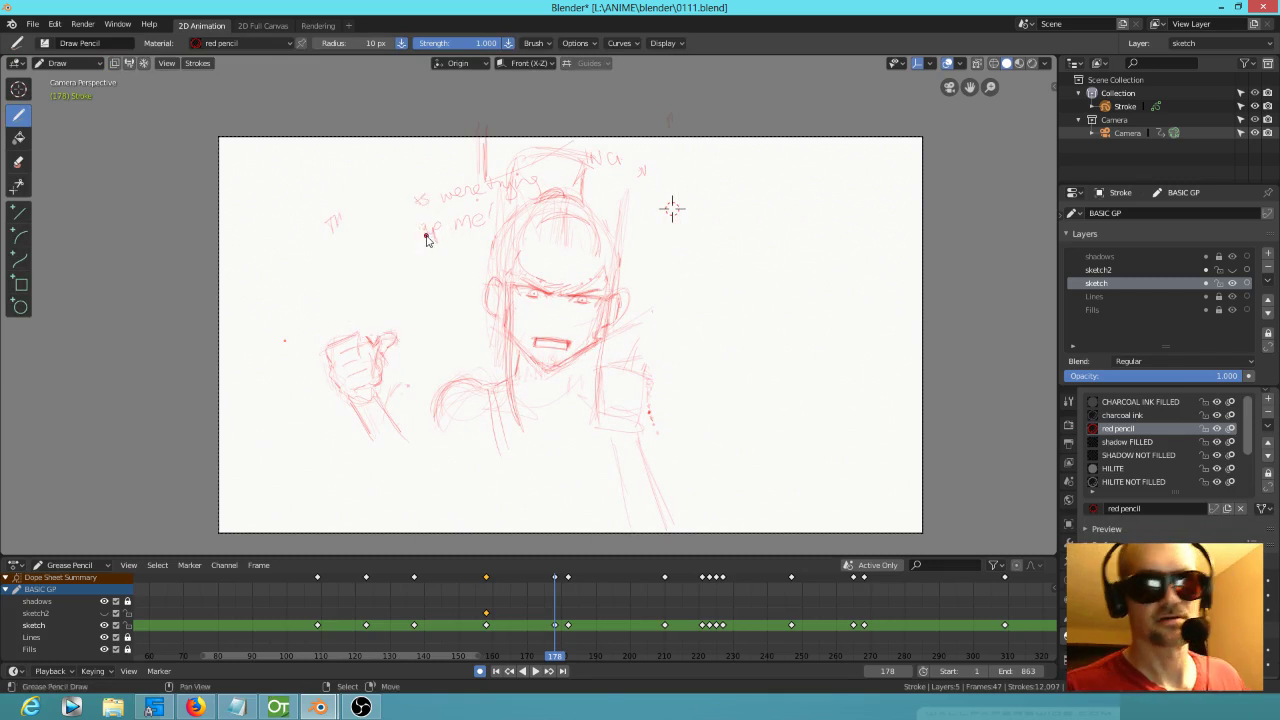
Step: Lasso-erase both ninjas and the vertical lines above the crouching one at keyframe 182
{"action": "key", "text": "Up"}
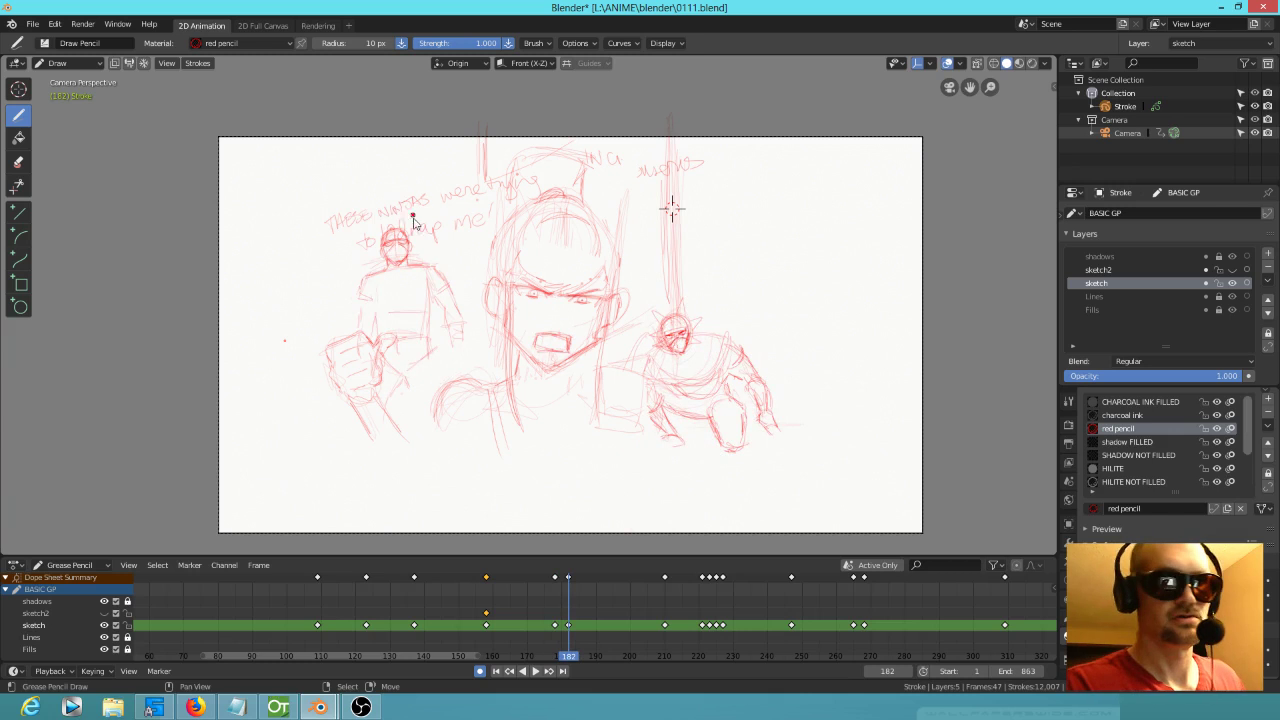
{"action": "mouse_move", "coordinate": [402, 224]}
{"action": "right_mouse_down", "text": "ctrl"}
{"action": "mouse_move", "coordinate": [345, 284]}
{"action": "mouse_move", "coordinate": [366, 334]}
{"action": "mouse_move", "coordinate": [392, 327]}
{"action": "mouse_move", "coordinate": [417, 377]}
{"action": "mouse_move", "coordinate": [471, 349]}
{"action": "mouse_move", "coordinate": [460, 266]}
{"action": "right_mouse_up", "text": "ctrl"}
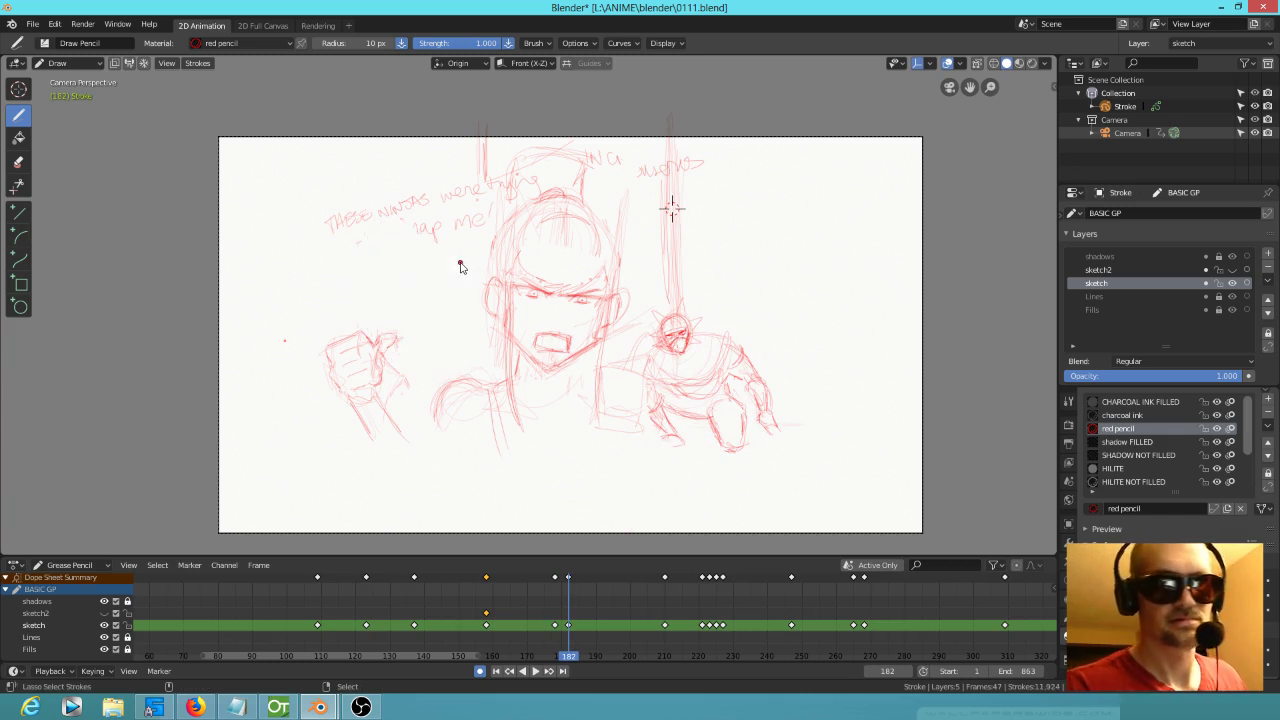
{"action": "mouse_move", "coordinate": [740, 314]}
{"action": "right_mouse_down", "text": "ctrl"}
{"action": "mouse_move", "coordinate": [651, 294]}
{"action": "mouse_move", "coordinate": [634, 343]}
{"action": "mouse_move", "coordinate": [654, 368]}
{"action": "mouse_move", "coordinate": [663, 446]}
{"action": "mouse_move", "coordinate": [817, 380]}
{"action": "mouse_move", "coordinate": [757, 318]}
{"action": "right_mouse_up", "text": "ctrl"}
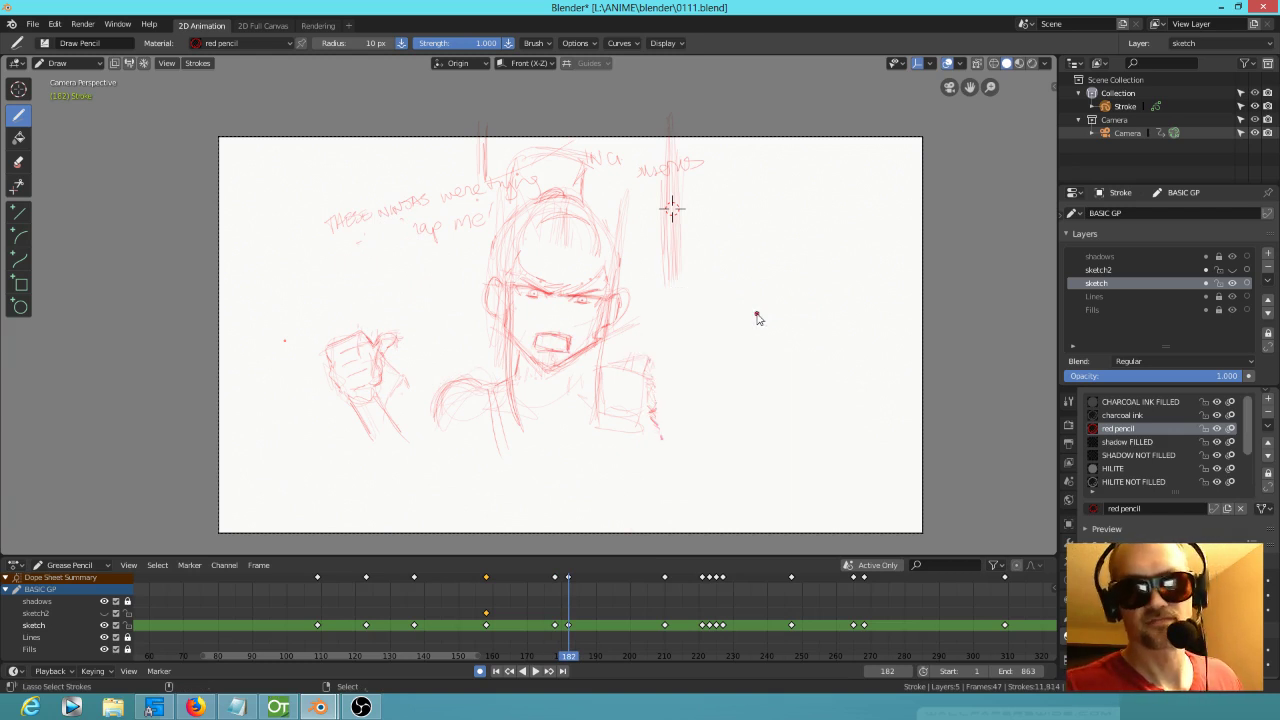
{"action": "right_click_drag", "start_coordinate": [673, 108], "coordinate": [670, 100], "text": "ctrl"}
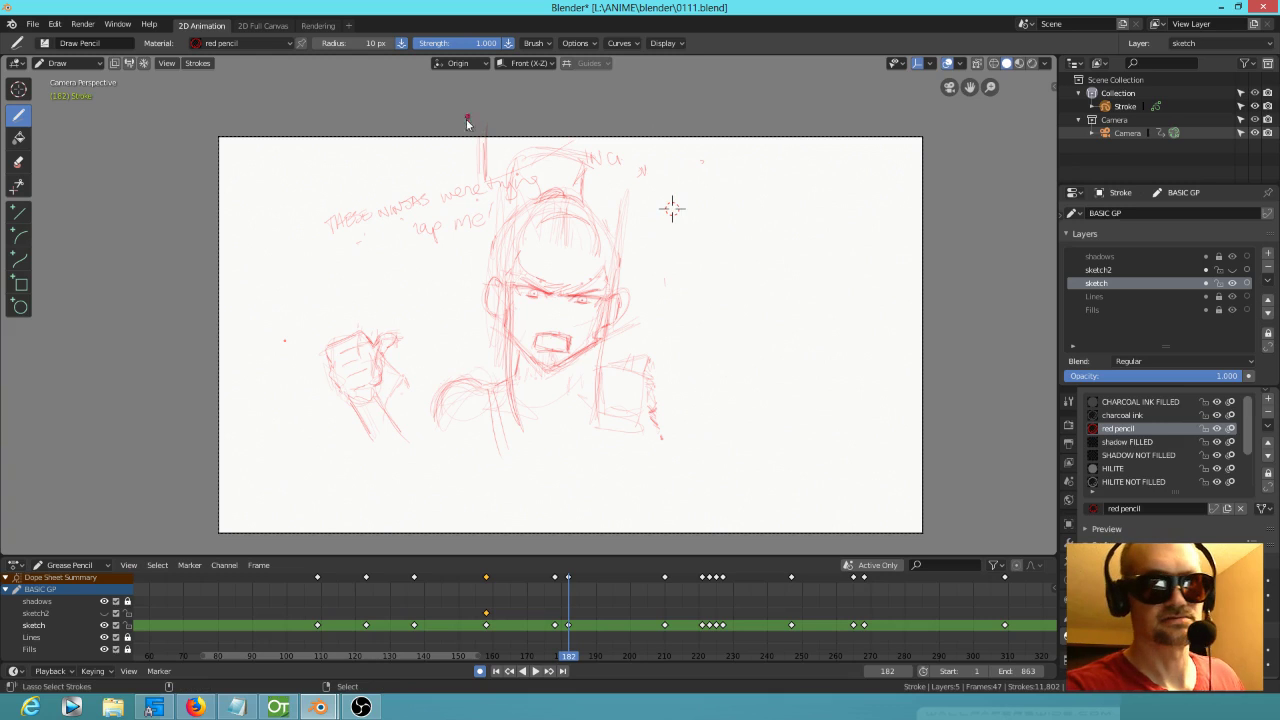
Step: Step through the keyframes up to frame 227 and back to 182 to see which still contain the ninjas
{"action": "key", "text": "Up"}
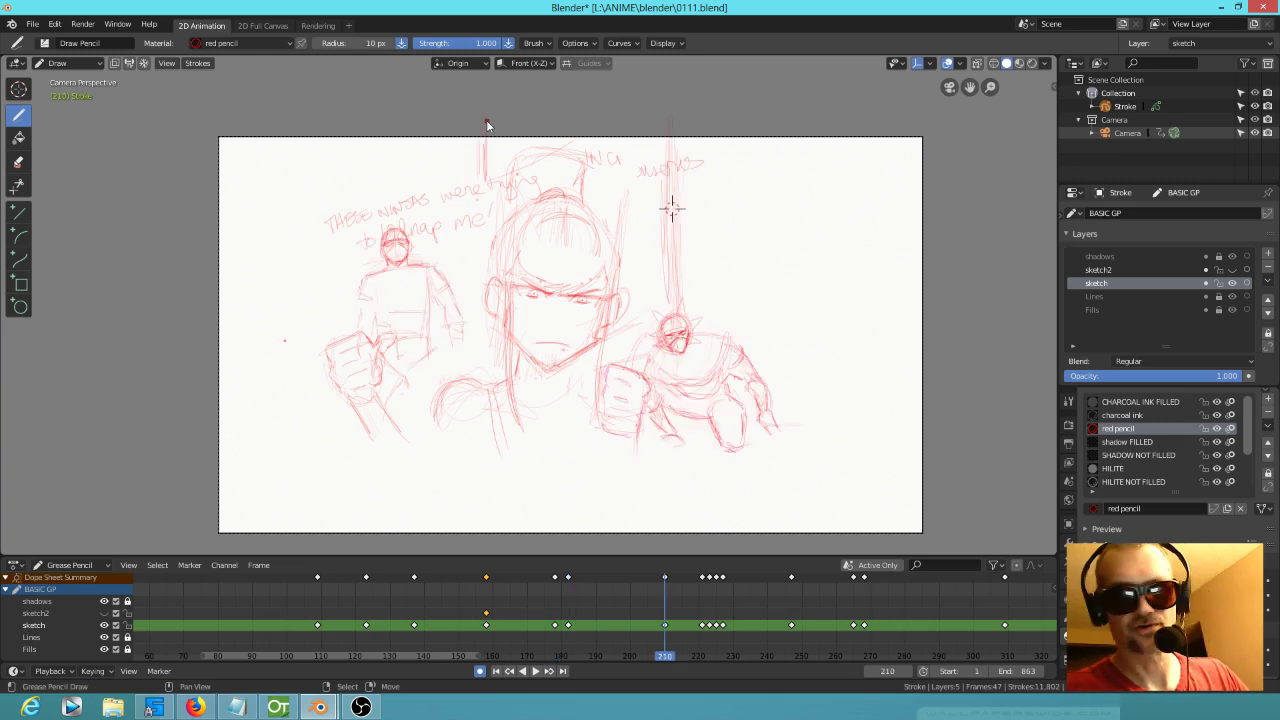
{"action": "key", "text": "Up"}
{"action": "key", "text": "Up"}
{"action": "key", "text": "Up"}
{"action": "key", "text": "Up"}
{"action": "key", "text": "Up"}
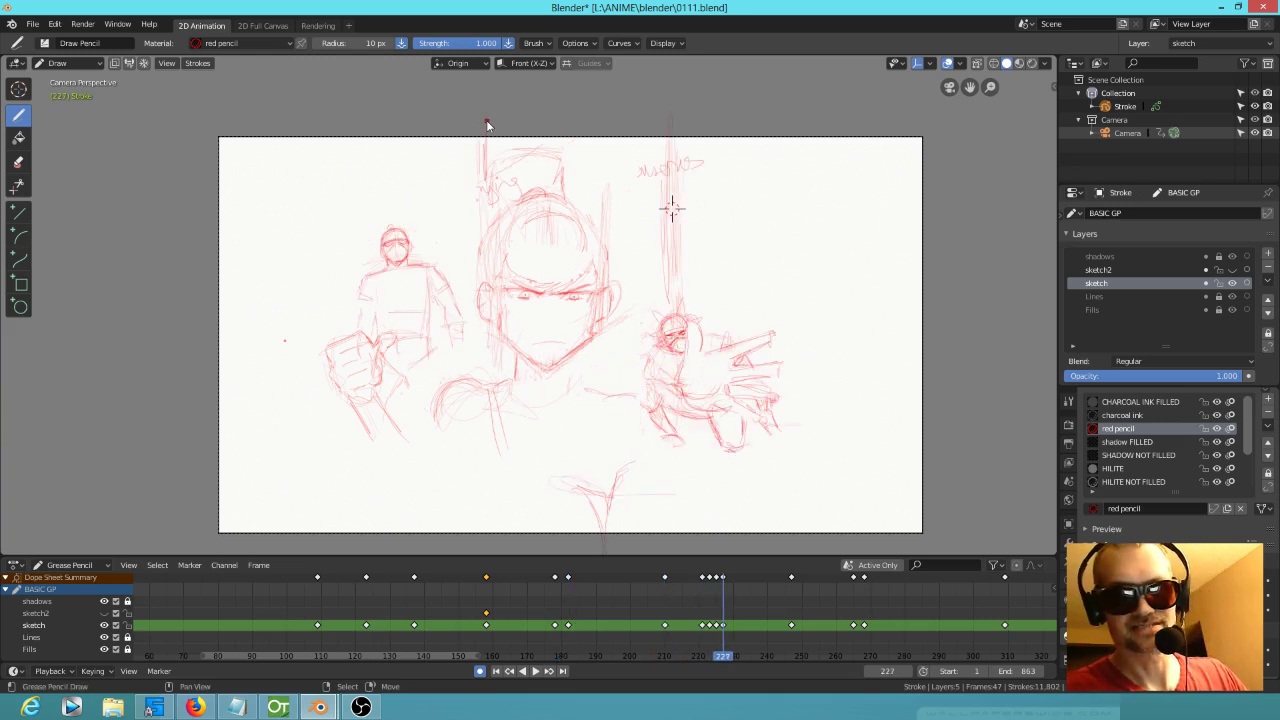
{"action": "key", "text": "Down"}
{"action": "key", "text": "Down"}
{"action": "key", "text": "Down"}
{"action": "key", "text": "Down"}
{"action": "key", "text": "Down"}
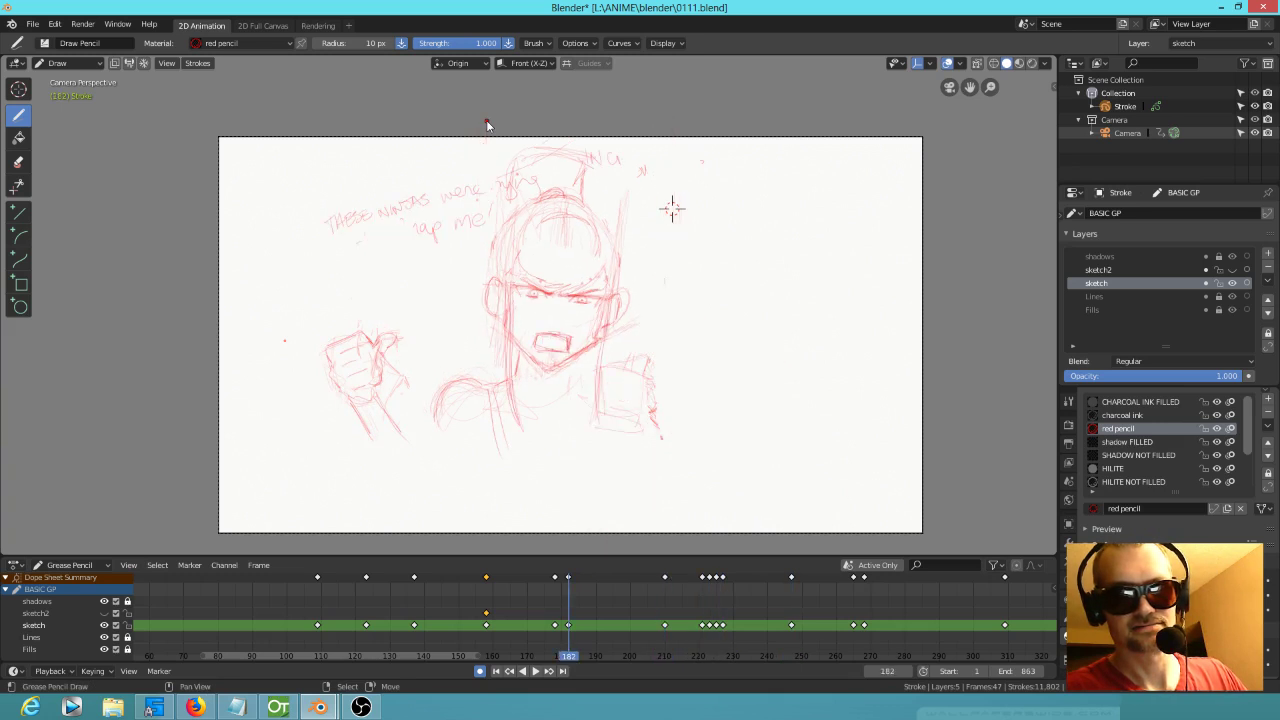
{"action": "key", "text": "Down"}
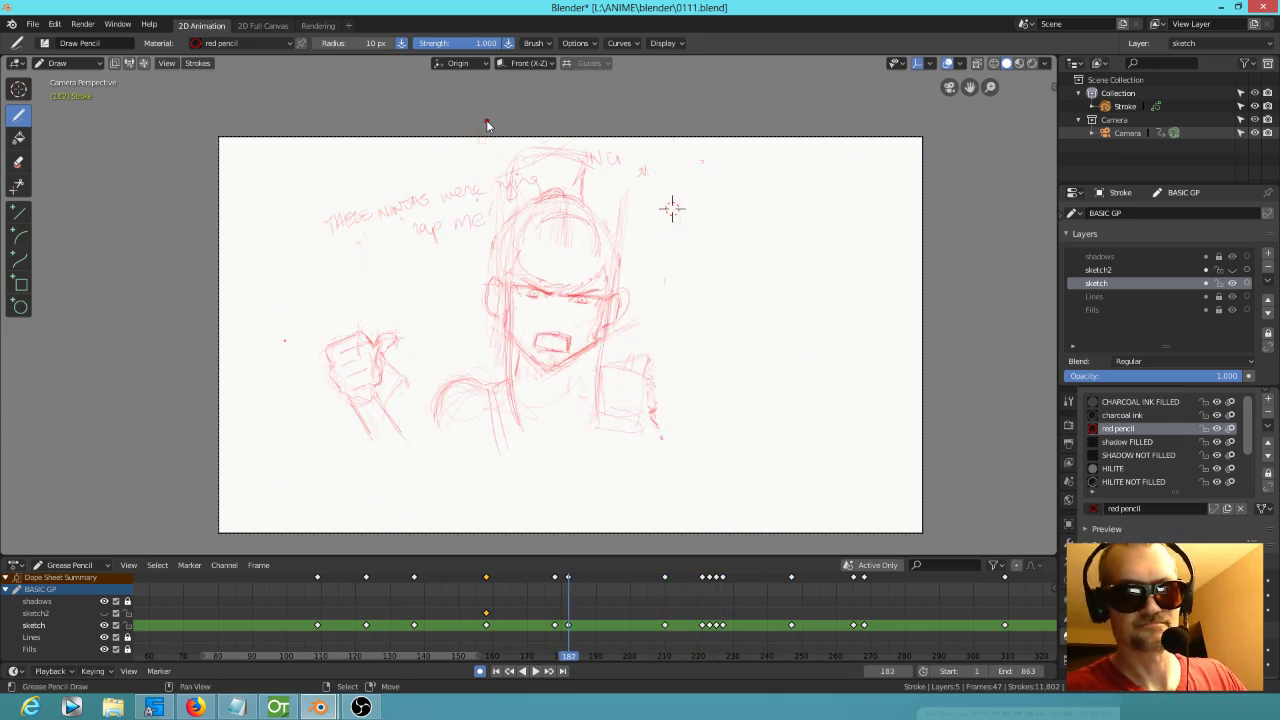
Step: Lasso-erase both ninjas and the vertical background lines from the sketch at keyframe 210
{"action": "key", "text": "Up"}
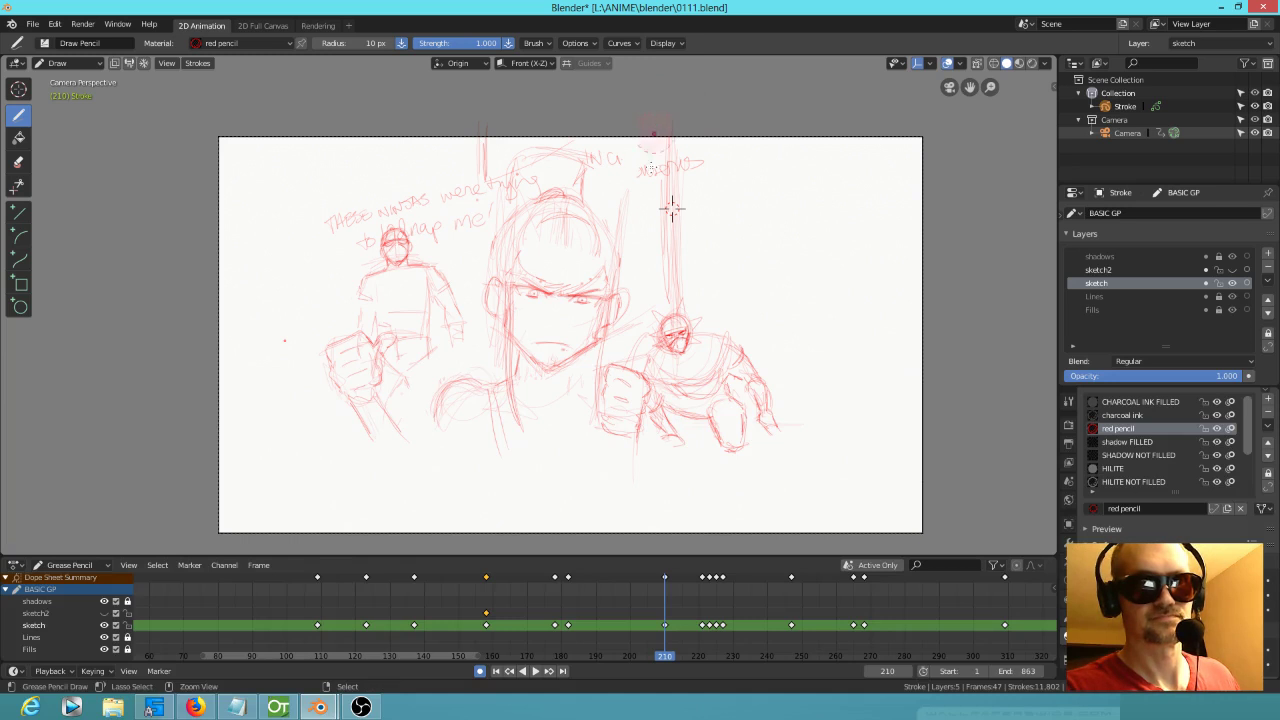
{"action": "mouse_move", "coordinate": [697, 200]}
{"action": "right_mouse_down", "text": "ctrl"}
{"action": "mouse_move", "coordinate": [703, 131]}
{"action": "mouse_move", "coordinate": [637, 336]}
{"action": "mouse_move", "coordinate": [660, 405]}
{"action": "mouse_move", "coordinate": [785, 470]}
{"action": "right_mouse_up", "text": "ctrl"}
{"action": "mouse_move", "coordinate": [507, 103]}
{"action": "right_mouse_down", "text": "ctrl"}
{"action": "mouse_move", "coordinate": [494, 177]}
{"action": "mouse_move", "coordinate": [409, 200]}
{"action": "mouse_move", "coordinate": [351, 309]}
{"action": "mouse_move", "coordinate": [408, 343]}
{"action": "mouse_move", "coordinate": [412, 382]}
{"action": "mouse_move", "coordinate": [474, 346]}
{"action": "mouse_move", "coordinate": [444, 249]}
{"action": "right_mouse_up", "text": "ctrl"}
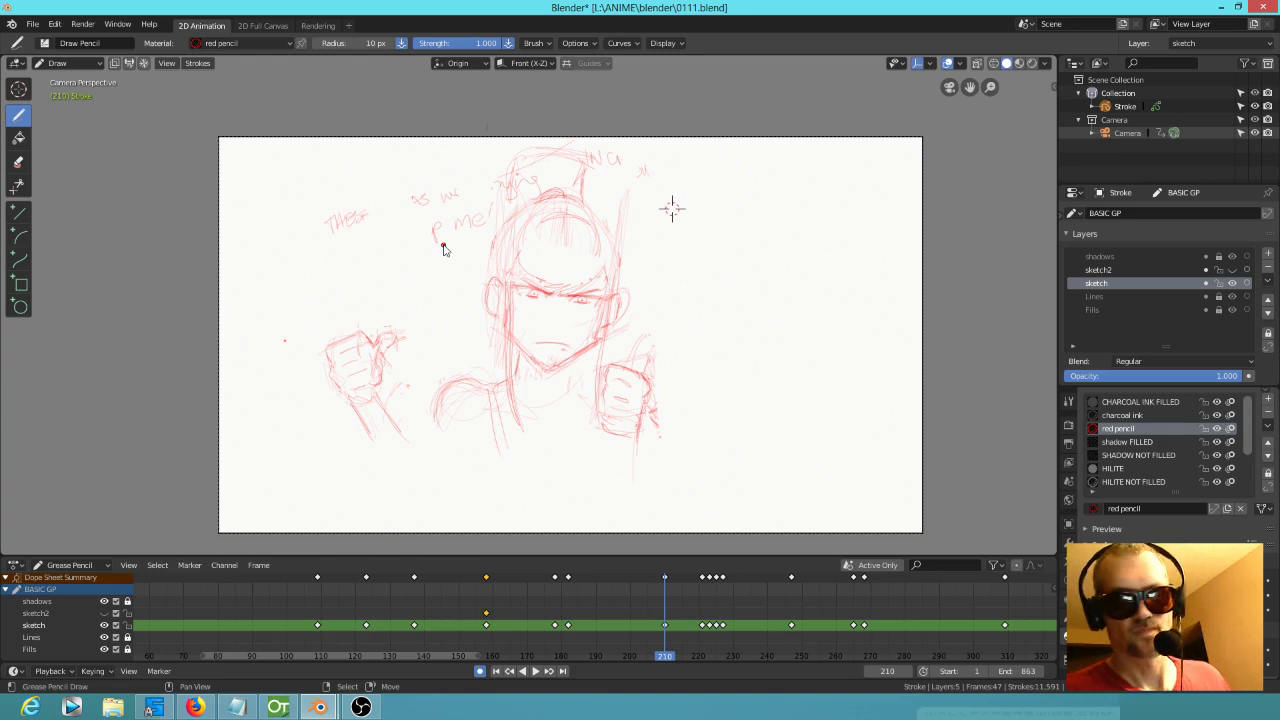
Step: Lasso-erase both ninjas and the vertical lines above the crouching one at keyframe 221, keeping the foreground hands
{"action": "key", "text": "Up"}
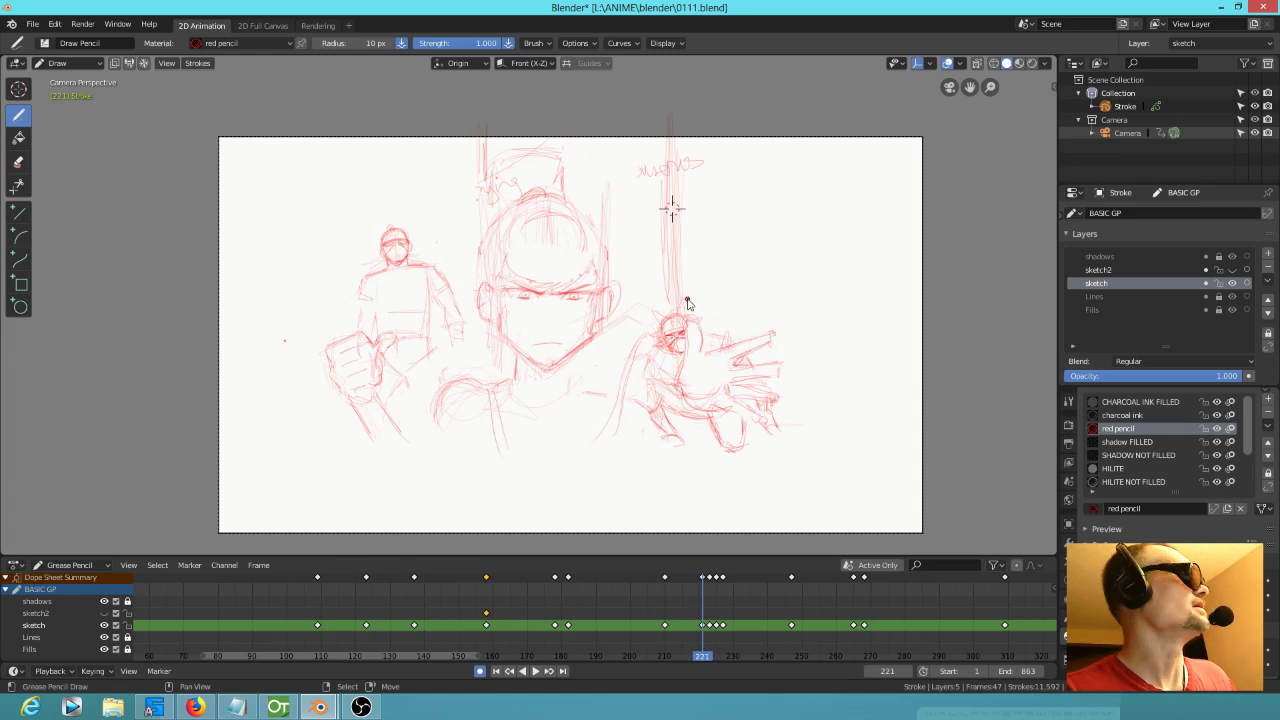
{"action": "mouse_move", "coordinate": [694, 289]}
{"action": "left_mouse_down", "text": "ctrl+alt"}
{"action": "mouse_move", "coordinate": [684, 283]}
{"action": "mouse_move", "coordinate": [717, 216]}
{"action": "mouse_move", "coordinate": [634, 200]}
{"action": "mouse_move", "coordinate": [673, 290]}
{"action": "left_mouse_up", "text": "ctrl+alt"}
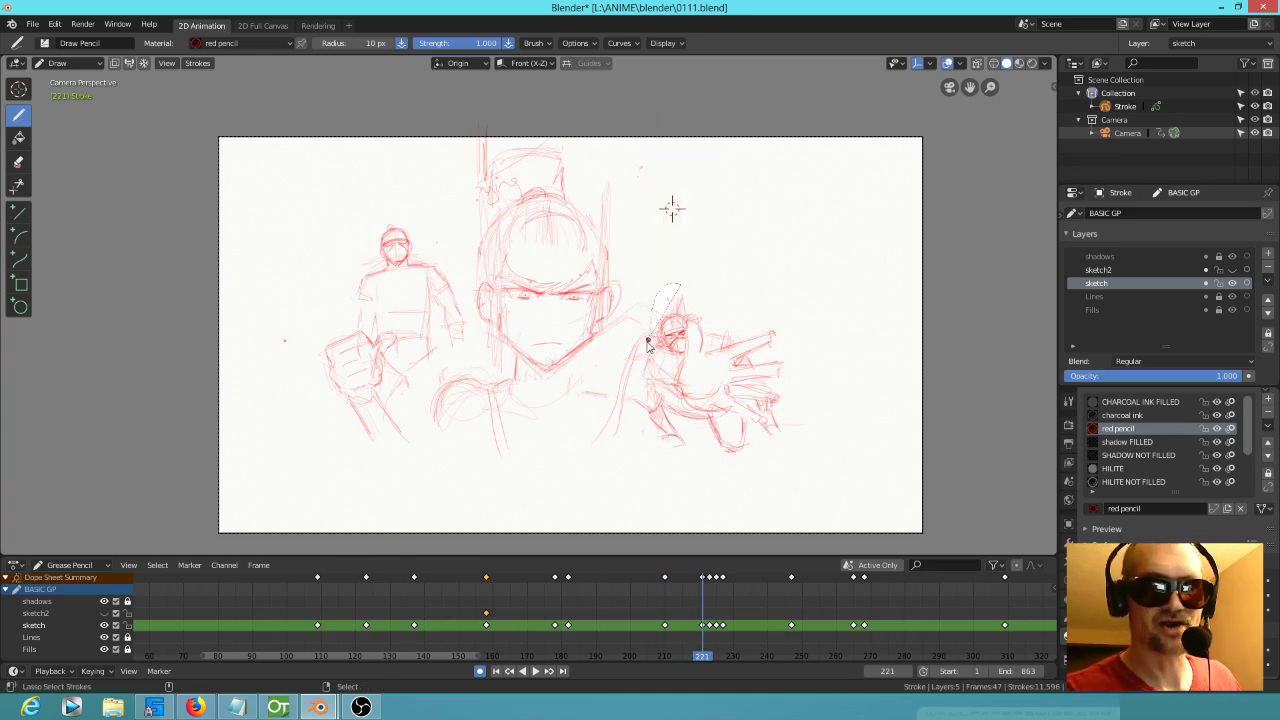
{"action": "mouse_move", "coordinate": [642, 373]}
{"action": "left_mouse_down", "text": "ctrl+alt"}
{"action": "mouse_move", "coordinate": [650, 406]}
{"action": "mouse_move", "coordinate": [664, 400]}
{"action": "mouse_move", "coordinate": [684, 347]}
{"action": "mouse_move", "coordinate": [680, 286]}
{"action": "left_mouse_up", "text": "ctrl+alt"}
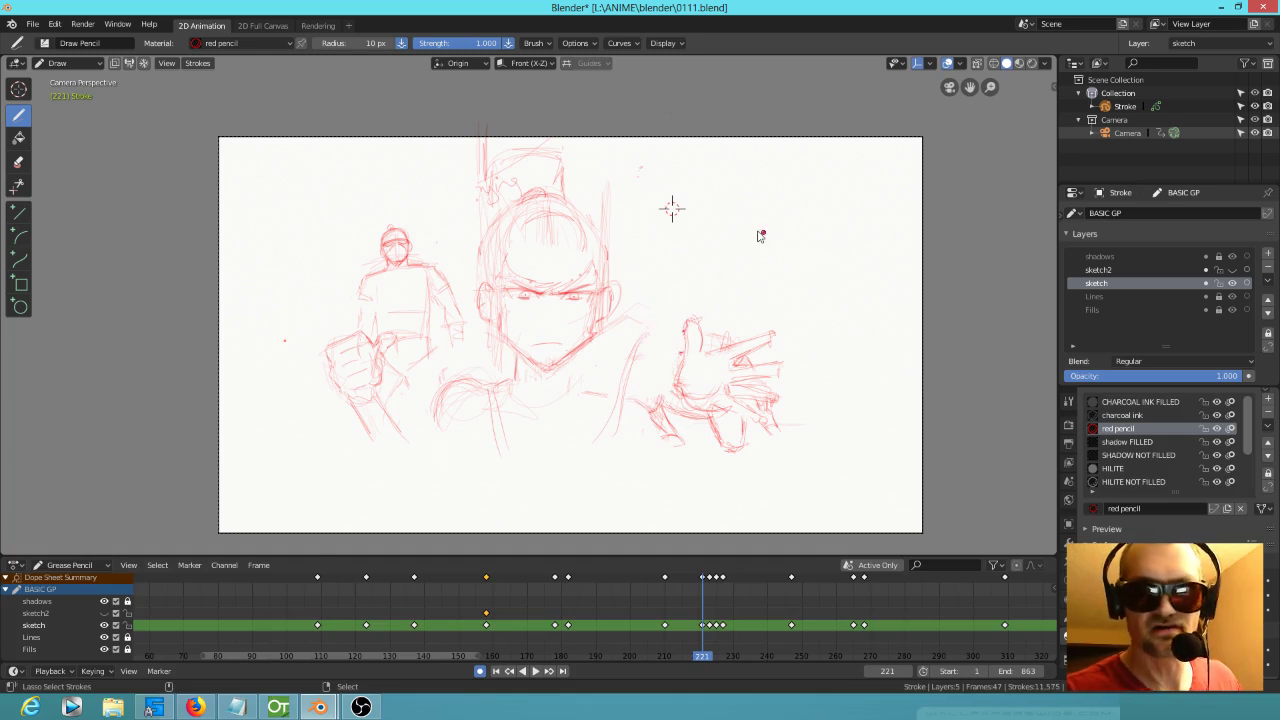
{"action": "left_click_drag", "start_coordinate": [715, 325], "coordinate": [743, 330], "text": "ctrl+alt"}
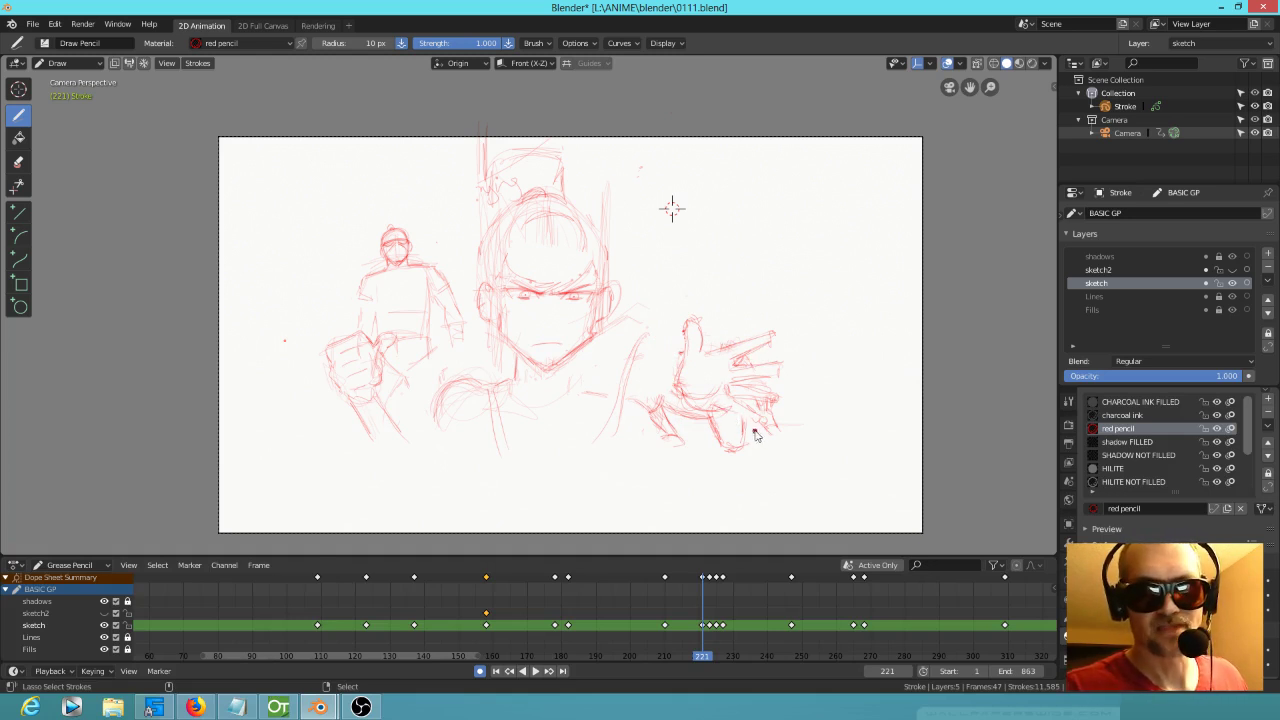
{"action": "mouse_move", "coordinate": [717, 422]}
{"action": "left_mouse_down", "text": "ctrl+alt"}
{"action": "mouse_move", "coordinate": [663, 400]}
{"action": "mouse_move", "coordinate": [734, 491]}
{"action": "mouse_move", "coordinate": [760, 446]}
{"action": "left_mouse_up", "text": "ctrl+alt"}
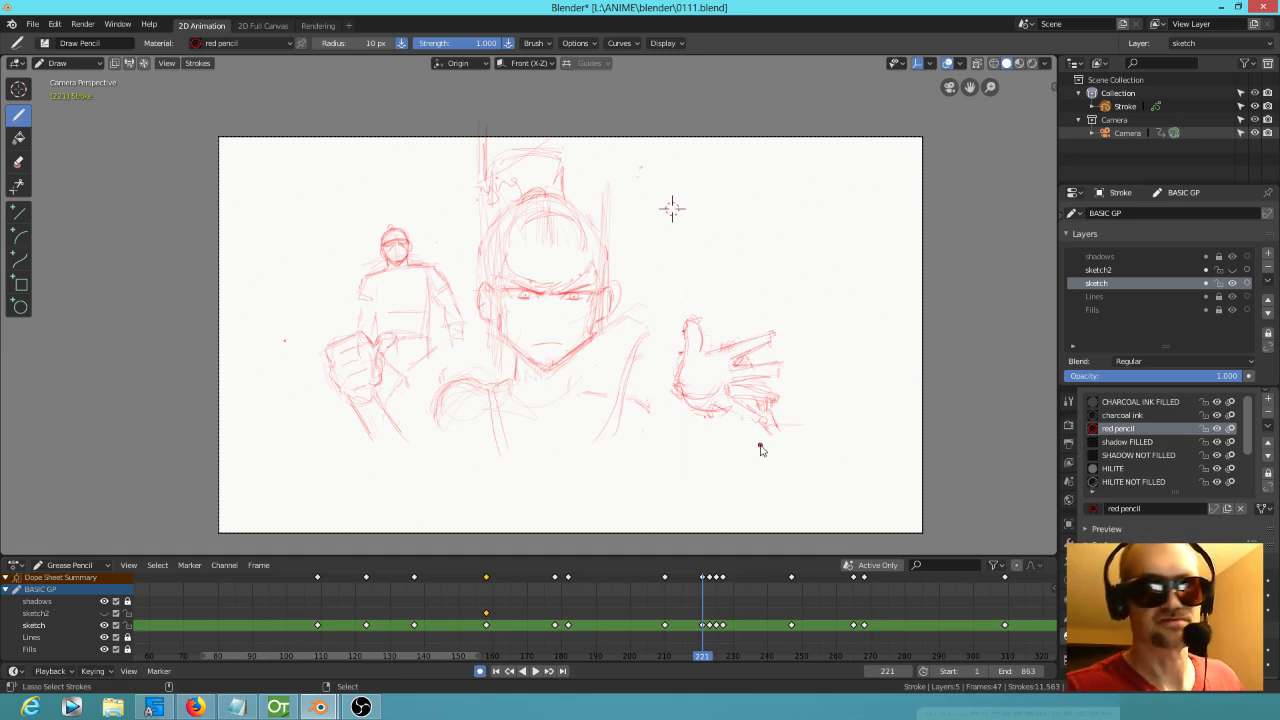
{"action": "mouse_move", "coordinate": [414, 209]}
{"action": "left_mouse_down", "text": "ctrl+alt"}
{"action": "mouse_move", "coordinate": [352, 302]}
{"action": "mouse_move", "coordinate": [404, 340]}
{"action": "mouse_move", "coordinate": [394, 380]}
{"action": "mouse_move", "coordinate": [471, 346]}
{"action": "mouse_move", "coordinate": [452, 268]}
{"action": "left_mouse_up", "text": "ctrl+alt"}
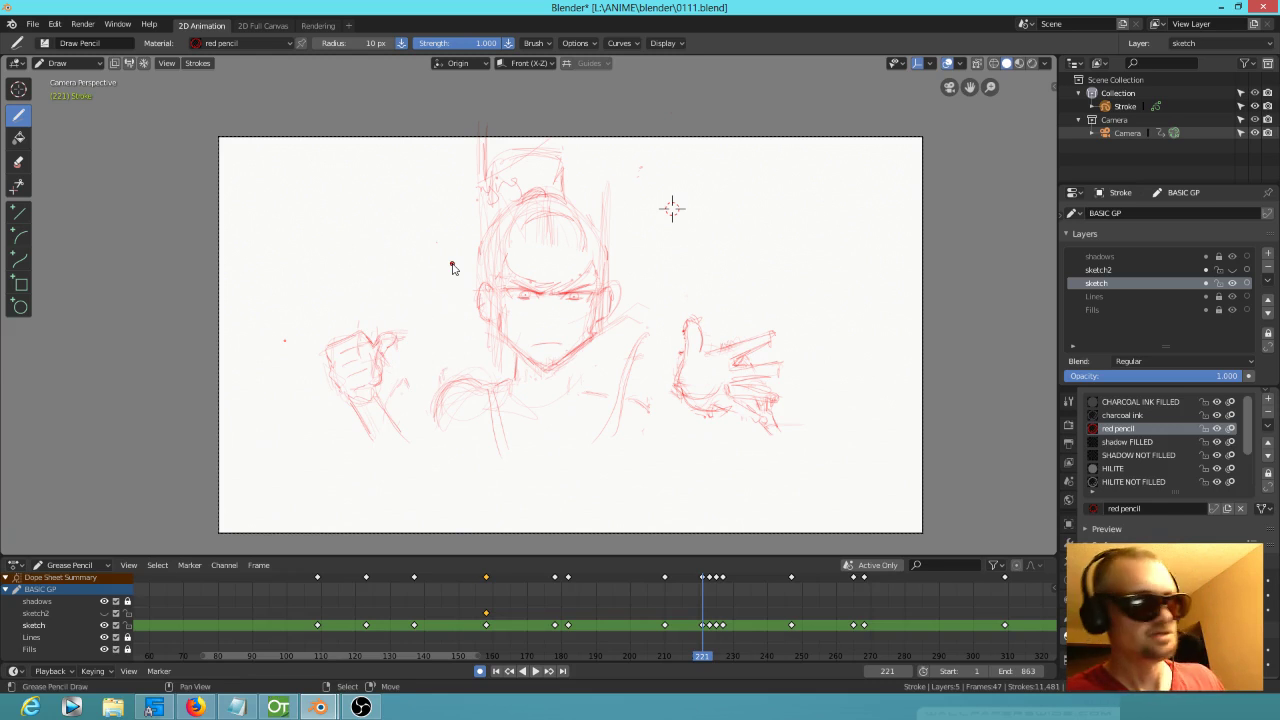
Step: Lasso-erase both background ninjas and the vertical lines from the sketch at keyframe 223
{"action": "left_click_drag", "start_coordinate": [698, 568], "coordinate": [706, 545]}
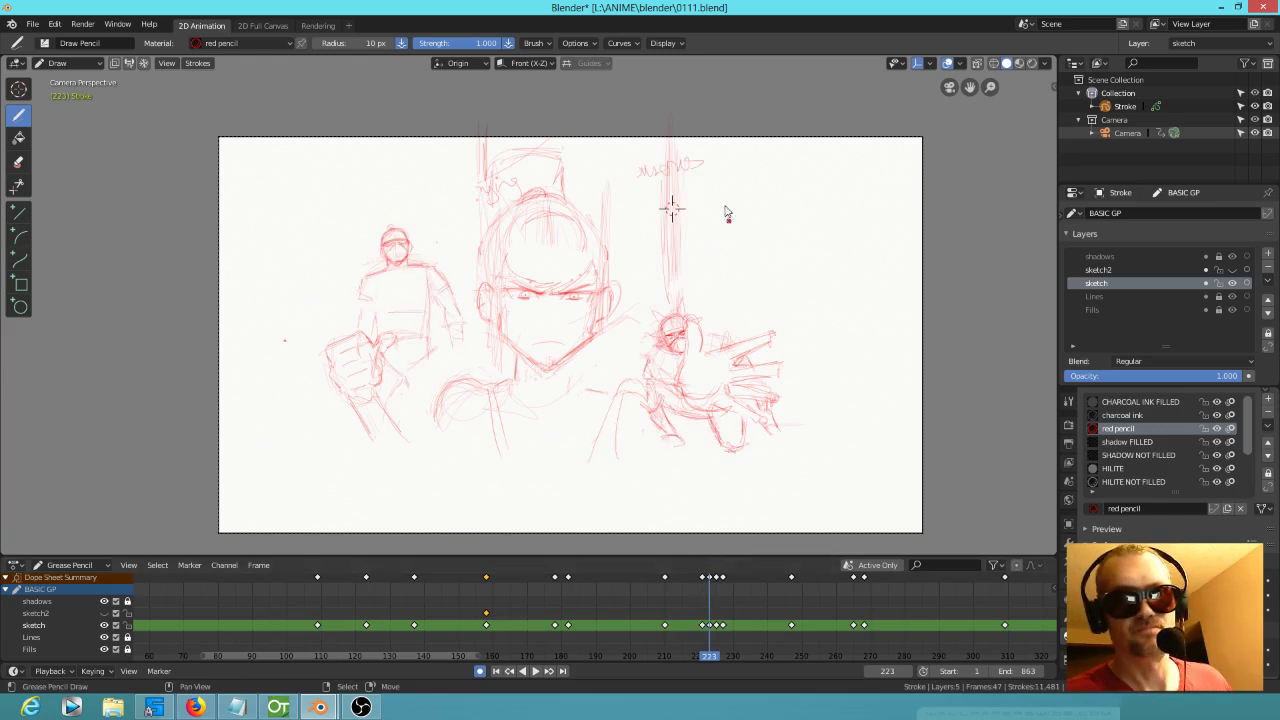
{"action": "mouse_move", "coordinate": [688, 118]}
{"action": "left_mouse_down", "text": "ctrl+alt"}
{"action": "mouse_move", "coordinate": [650, 205]}
{"action": "mouse_move", "coordinate": [638, 325]}
{"action": "mouse_move", "coordinate": [654, 393]}
{"action": "mouse_move", "coordinate": [678, 330]}
{"action": "mouse_move", "coordinate": [688, 200]}
{"action": "left_mouse_up", "text": "ctrl+alt"}
{"action": "mouse_move", "coordinate": [707, 336]}
{"action": "left_mouse_down"}
{"action": "mouse_move", "coordinate": [737, 343]}
{"action": "mouse_move", "coordinate": [760, 311]}
{"action": "left_mouse_up"}
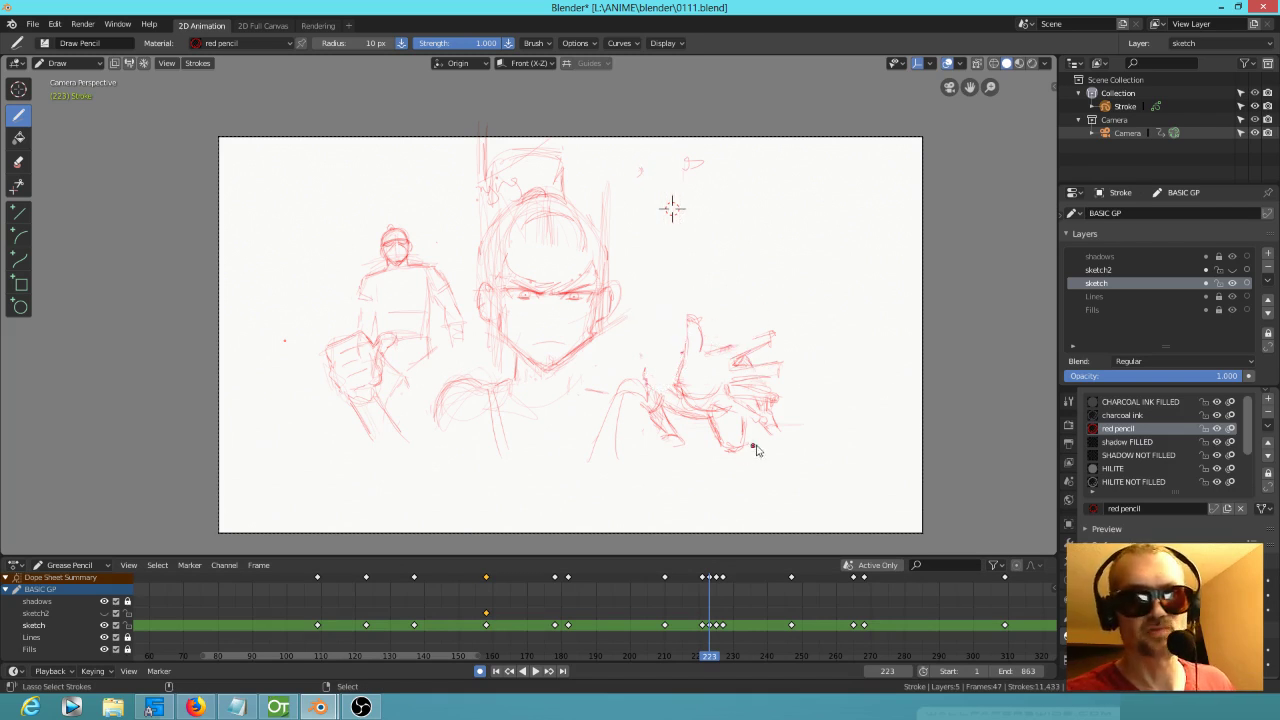
{"action": "mouse_move", "coordinate": [707, 422]}
{"action": "left_mouse_down", "text": "ctrl+alt"}
{"action": "mouse_move", "coordinate": [692, 404]}
{"action": "mouse_move", "coordinate": [654, 437]}
{"action": "mouse_move", "coordinate": [731, 480]}
{"action": "mouse_move", "coordinate": [759, 458]}
{"action": "left_mouse_up", "text": "ctrl+alt"}
{"action": "mouse_move", "coordinate": [403, 216]}
{"action": "left_mouse_down", "text": "ctrl+alt"}
{"action": "mouse_move", "coordinate": [355, 312]}
{"action": "mouse_move", "coordinate": [404, 344]}
{"action": "mouse_move", "coordinate": [405, 393]}
{"action": "mouse_move", "coordinate": [452, 362]}
{"action": "mouse_move", "coordinate": [461, 283]}
{"action": "left_mouse_up", "text": "ctrl+alt"}
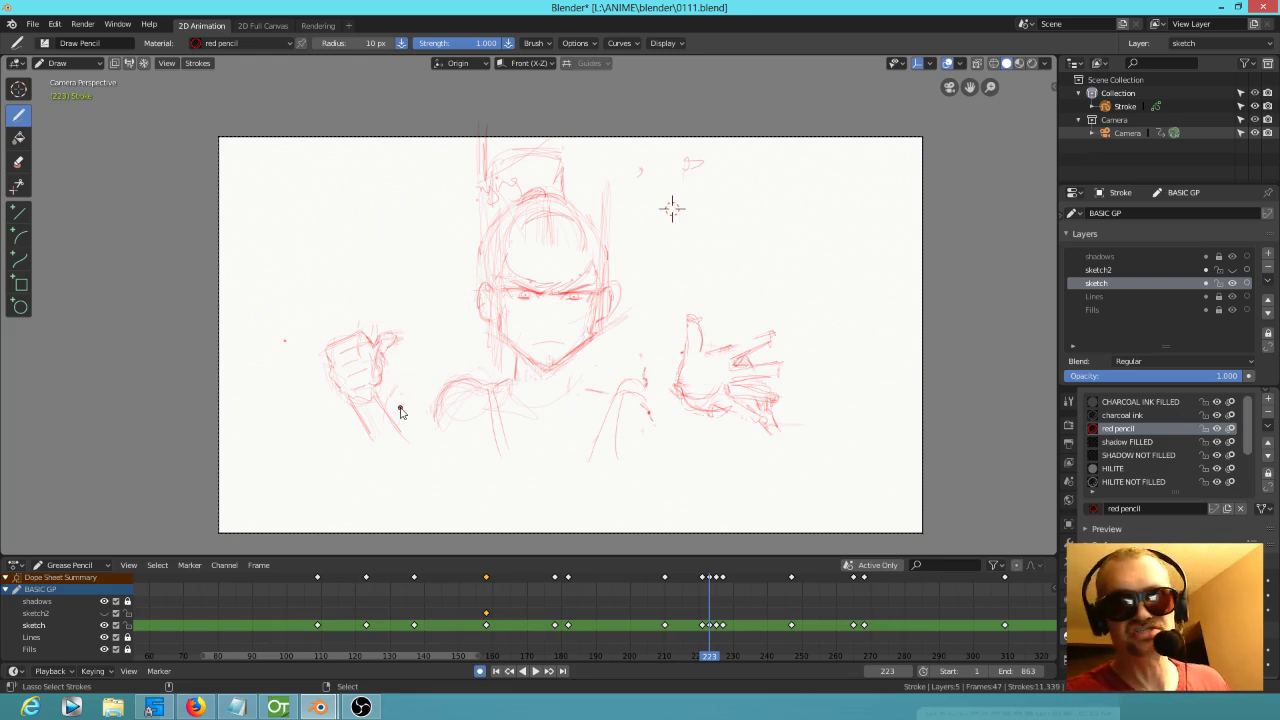
Step: Go to keyframe 225 and lasso-erase both ninjas and the vertical lines around the open hand
{"action": "key", "text": "Up"}
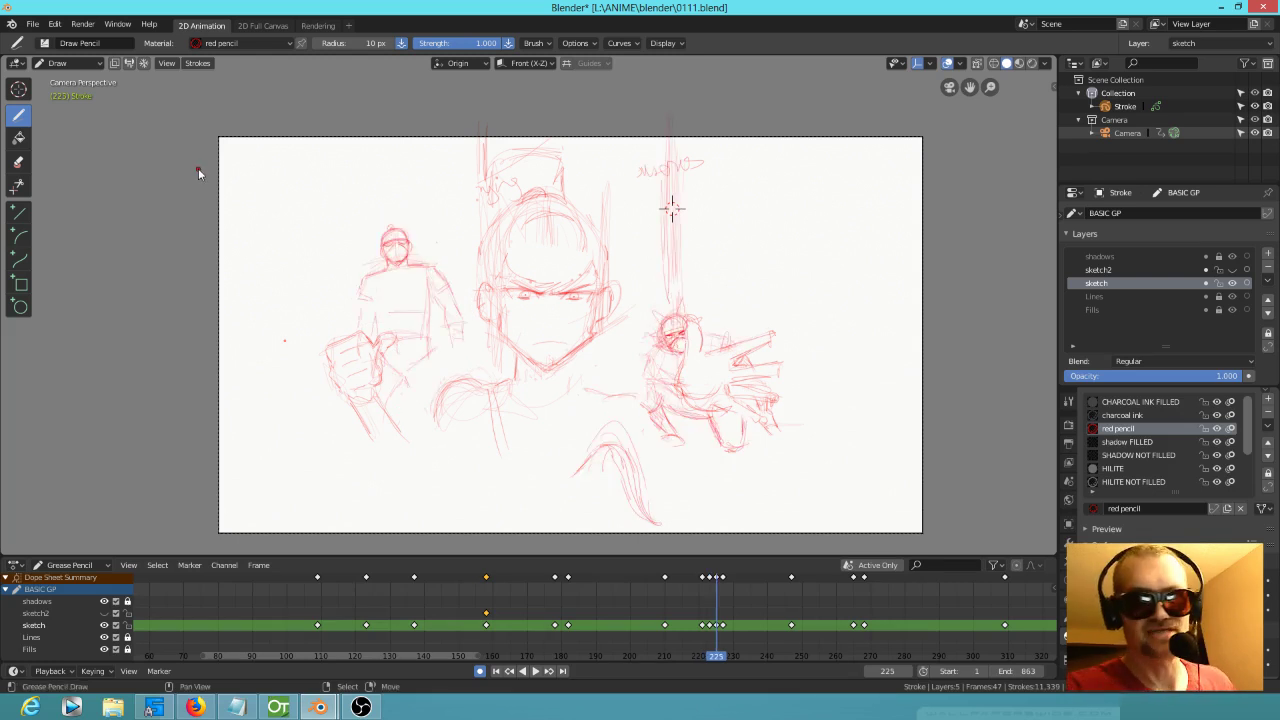
{"action": "mouse_move", "coordinate": [709, 129]}
{"action": "left_mouse_down", "text": "ctrl+alt"}
{"action": "mouse_move", "coordinate": [648, 235]}
{"action": "mouse_move", "coordinate": [640, 372]}
{"action": "mouse_move", "coordinate": [684, 362]}
{"action": "mouse_move", "coordinate": [700, 278]}
{"action": "left_mouse_up", "text": "ctrl+alt"}
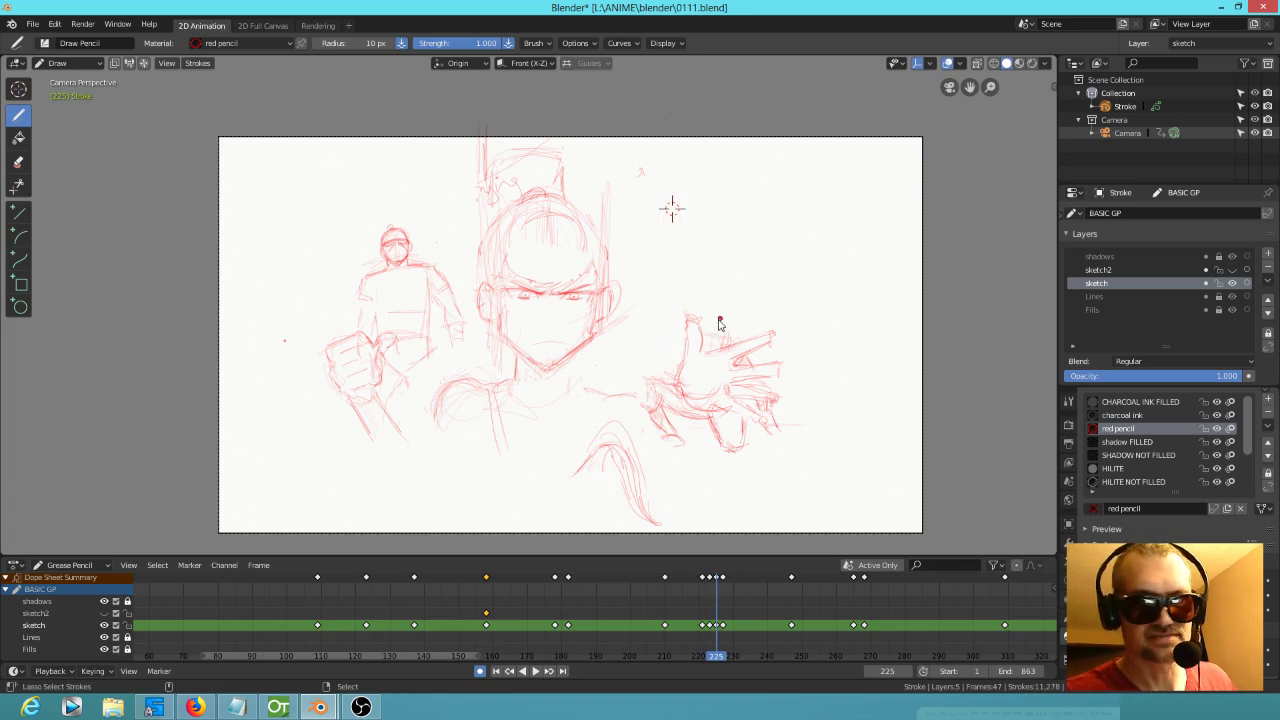
{"action": "left_click_drag", "start_coordinate": [645, 407], "coordinate": [703, 458], "text": "ctrl+alt"}
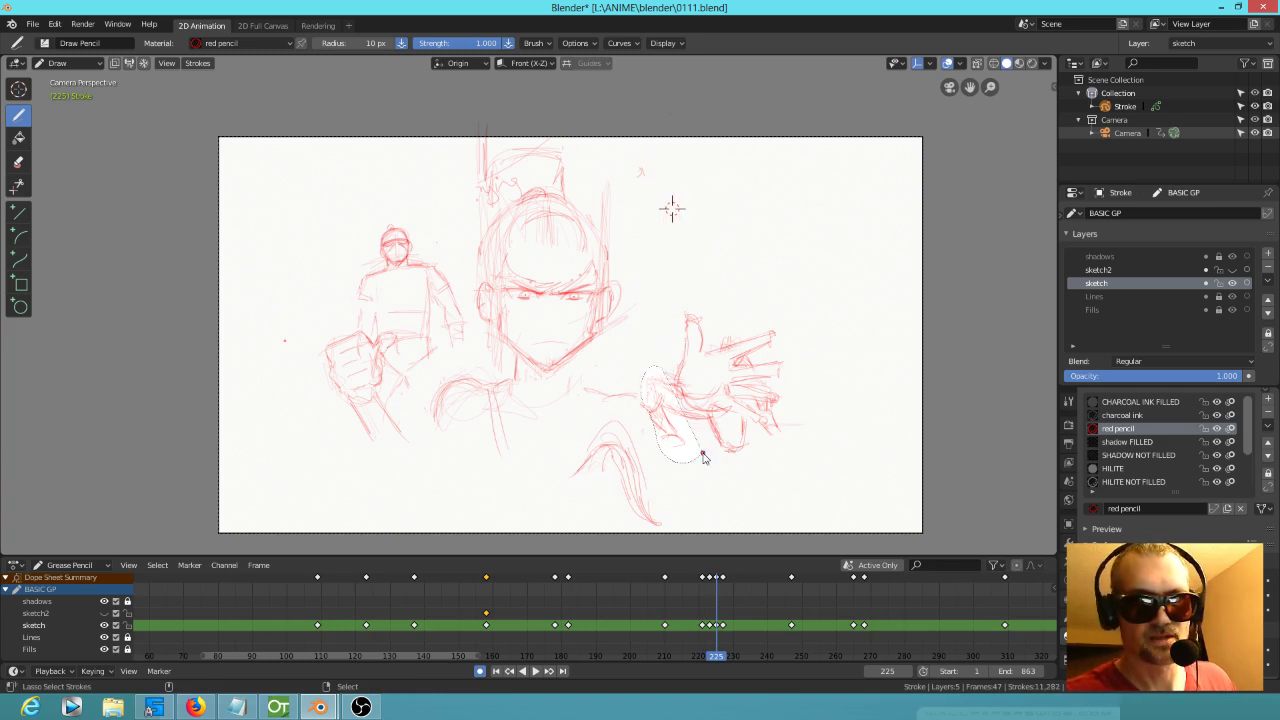
{"action": "left_click_drag", "start_coordinate": [677, 400], "coordinate": [678, 401], "text": "ctrl+alt"}
{"action": "mouse_move", "coordinate": [742, 425]}
{"action": "left_mouse_down", "text": "ctrl+alt"}
{"action": "mouse_move", "coordinate": [686, 414]}
{"action": "mouse_move", "coordinate": [763, 456]}
{"action": "left_mouse_up", "text": "ctrl+alt"}
{"action": "mouse_move", "coordinate": [402, 210]}
{"action": "left_mouse_down", "text": "ctrl+alt"}
{"action": "mouse_move", "coordinate": [352, 272]}
{"action": "mouse_move", "coordinate": [410, 385]}
{"action": "mouse_move", "coordinate": [467, 358]}
{"action": "mouse_move", "coordinate": [450, 268]}
{"action": "left_mouse_up", "text": "ctrl+alt"}
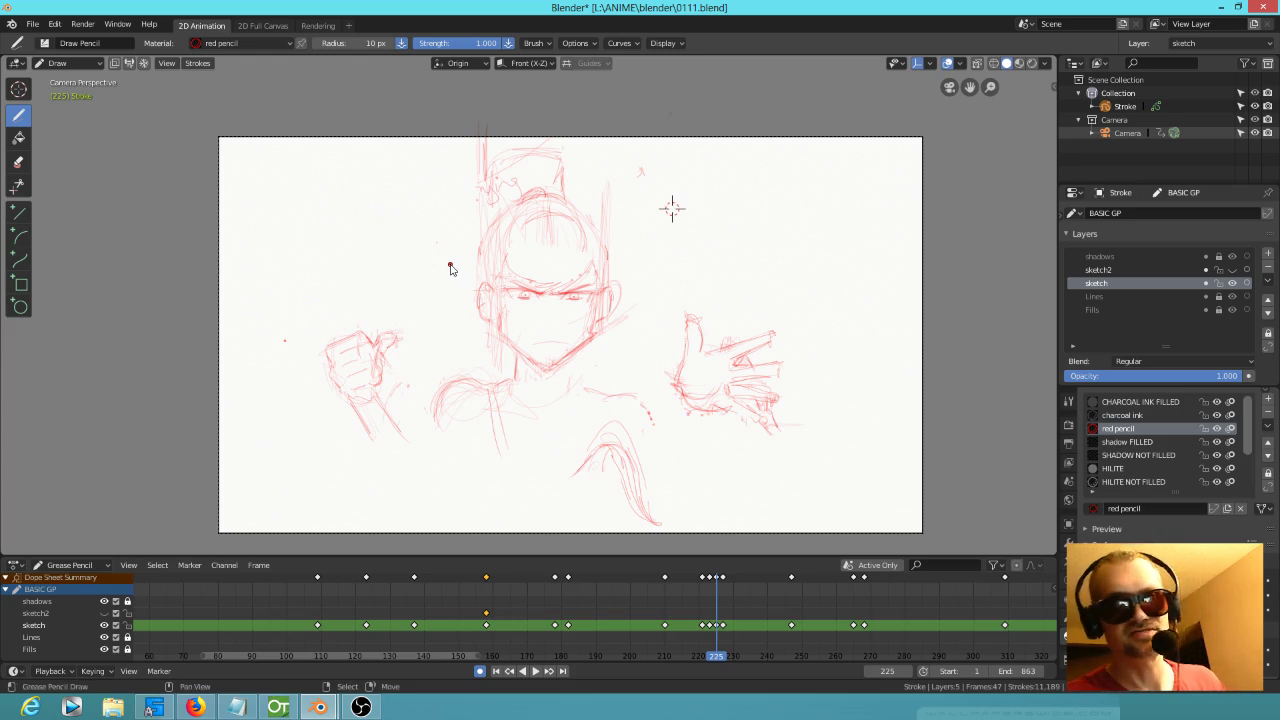
Step: Lasso-erase the crouching and standing ninjas and most of the vertical lines at keyframe 227
{"action": "key", "text": "Up"}
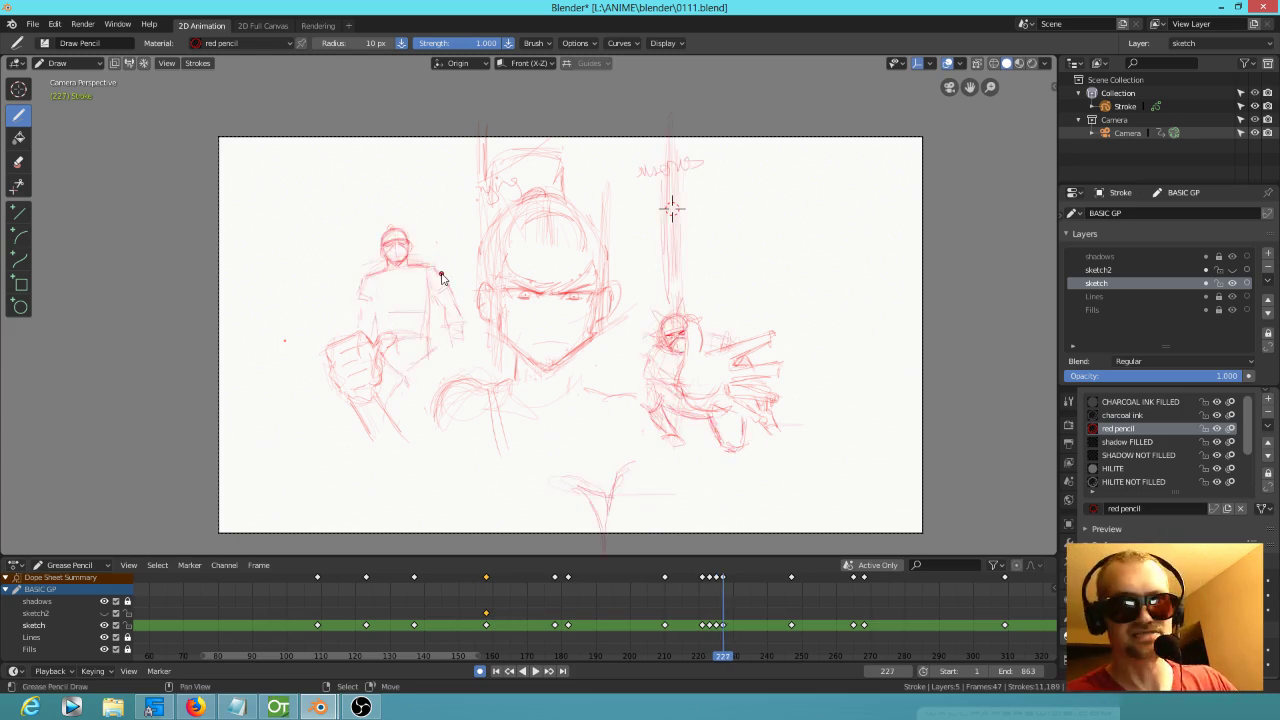
{"action": "mouse_move", "coordinate": [664, 124]}
{"action": "left_mouse_down", "text": "ctrl+alt"}
{"action": "mouse_move", "coordinate": [657, 289]}
{"action": "mouse_move", "coordinate": [634, 366]}
{"action": "mouse_move", "coordinate": [676, 375]}
{"action": "mouse_move", "coordinate": [695, 278]}
{"action": "left_mouse_up", "text": "ctrl+alt"}
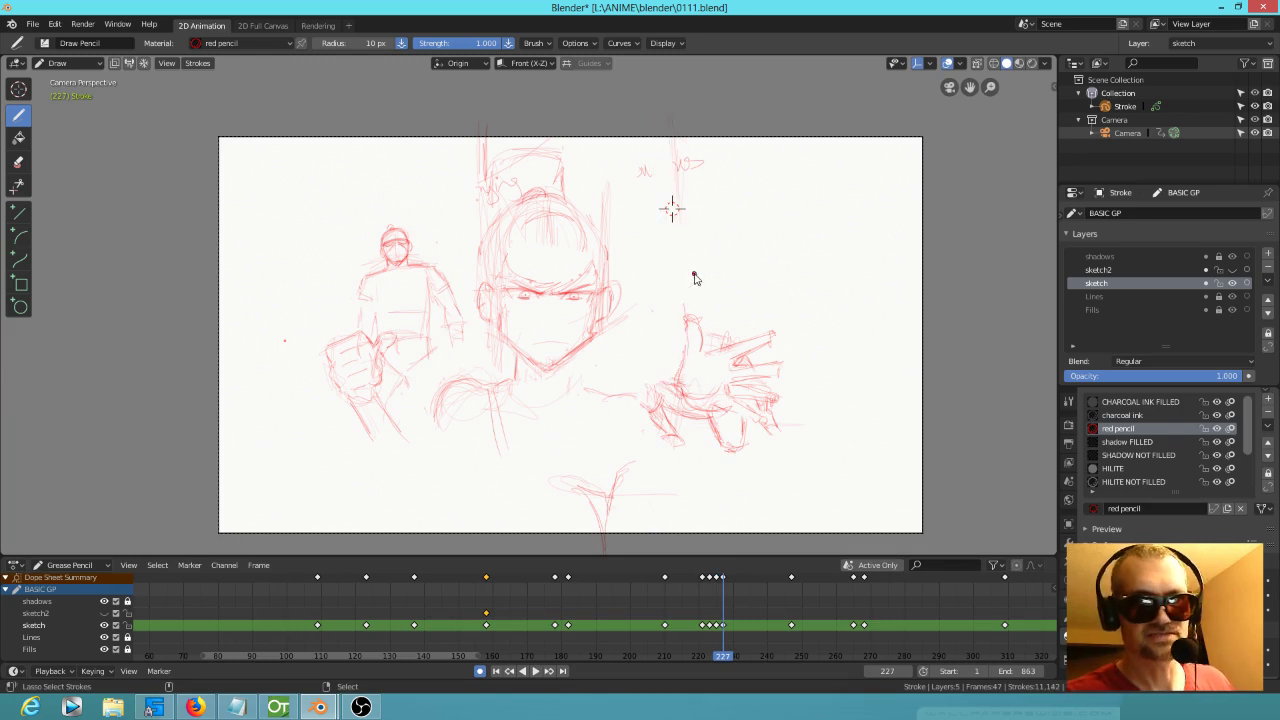
{"action": "left_click_drag", "start_coordinate": [735, 345], "coordinate": [713, 316], "text": "ctrl+alt"}
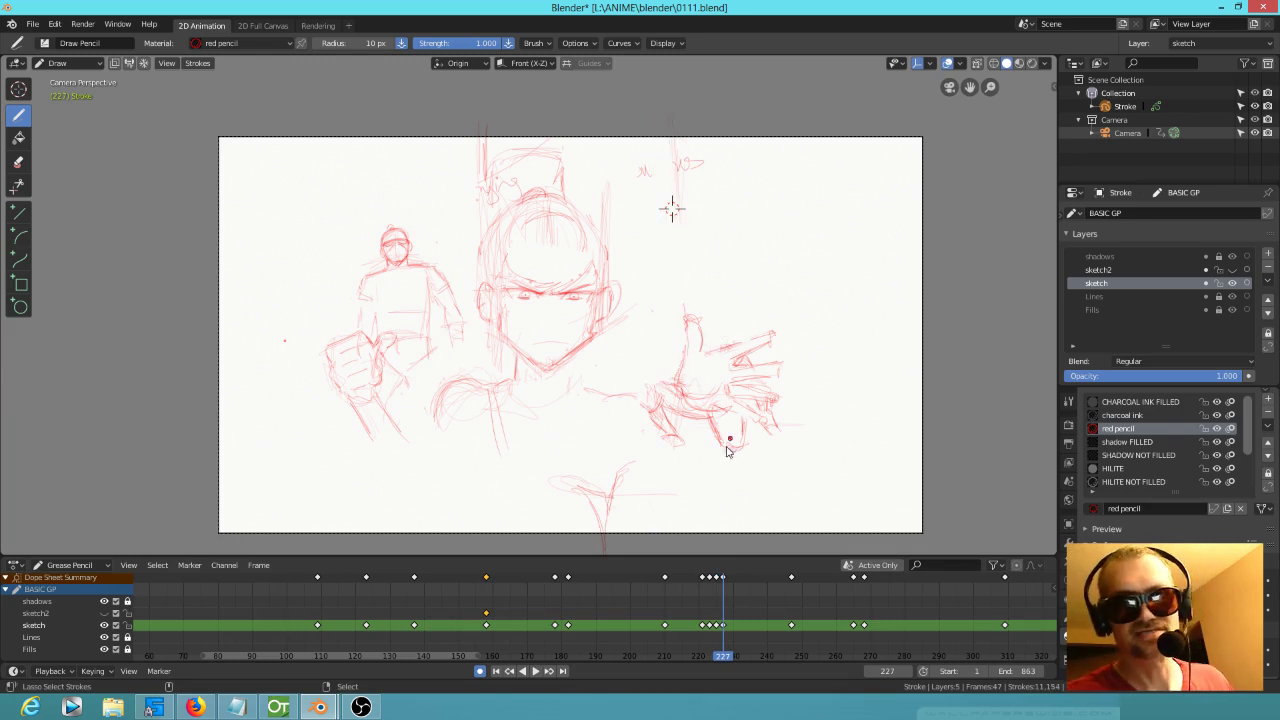
{"action": "mouse_move", "coordinate": [756, 440]}
{"action": "left_mouse_down", "text": "ctrl+alt"}
{"action": "mouse_move", "coordinate": [682, 398]}
{"action": "mouse_move", "coordinate": [646, 400]}
{"action": "mouse_move", "coordinate": [724, 492]}
{"action": "mouse_move", "coordinate": [758, 454]}
{"action": "left_mouse_up", "text": "ctrl+alt"}
{"action": "mouse_move", "coordinate": [415, 203]}
{"action": "left_mouse_down", "text": "ctrl+alt"}
{"action": "mouse_move", "coordinate": [355, 282]}
{"action": "mouse_move", "coordinate": [375, 328]}
{"action": "mouse_move", "coordinate": [404, 336]}
{"action": "mouse_move", "coordinate": [400, 388]}
{"action": "mouse_move", "coordinate": [466, 363]}
{"action": "mouse_move", "coordinate": [437, 260]}
{"action": "left_mouse_up", "text": "ctrl+alt"}
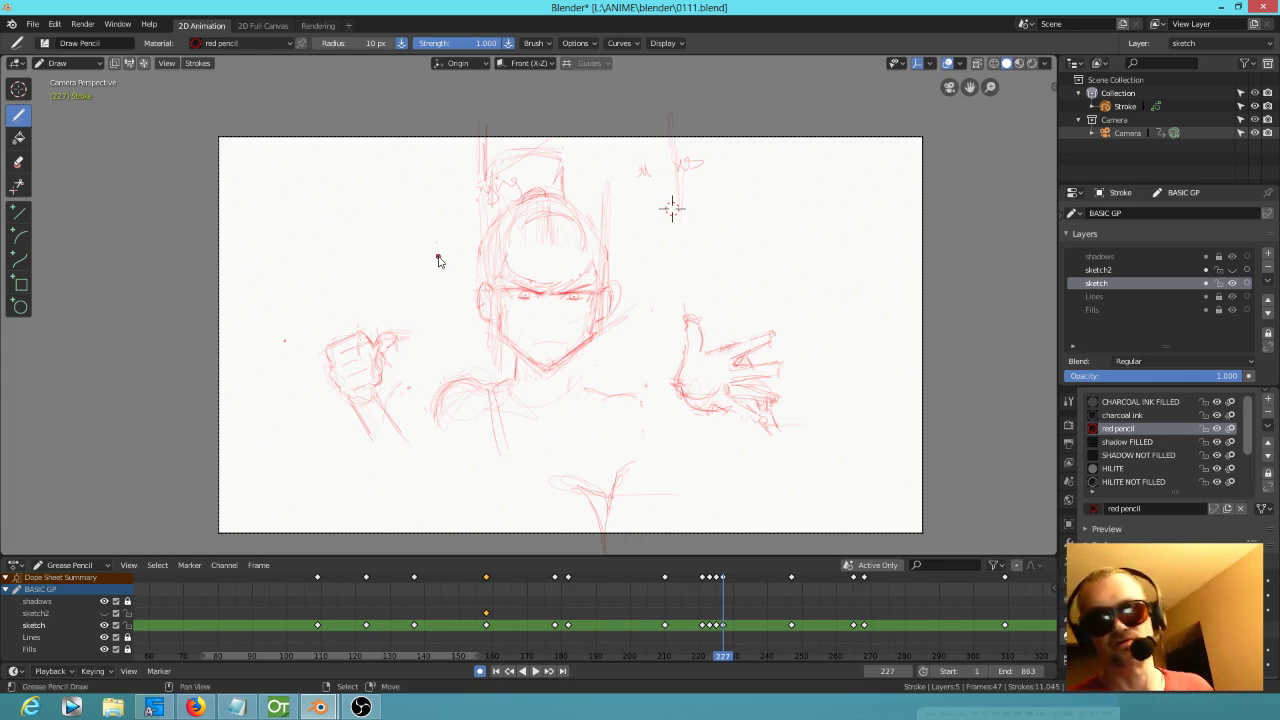
Step: Lasso-erase both ninjas and the vertical background lines at the keyframe between 227 and 265
{"action": "key", "text": "Up"}
{"action": "key", "text": "Down"}
{"action": "key", "text": "Up"}
{"action": "mouse_move", "coordinate": [682, 106]}
{"action": "left_mouse_down", "text": "ctrl+alt"}
{"action": "mouse_move", "coordinate": [657, 122]}
{"action": "mouse_move", "coordinate": [634, 323]}
{"action": "mouse_move", "coordinate": [691, 466]}
{"action": "mouse_move", "coordinate": [800, 410]}
{"action": "mouse_move", "coordinate": [788, 330]}
{"action": "left_mouse_up", "text": "ctrl+alt"}
{"action": "mouse_move", "coordinate": [334, 244]}
{"action": "left_mouse_down", "text": "ctrl+alt"}
{"action": "mouse_move", "coordinate": [357, 349]}
{"action": "mouse_move", "coordinate": [409, 391]}
{"action": "mouse_move", "coordinate": [471, 343]}
{"action": "mouse_move", "coordinate": [457, 261]}
{"action": "left_mouse_up", "text": "ctrl+alt"}
{"action": "left_click_drag", "start_coordinate": [472, 138], "coordinate": [498, 132], "text": "ctrl+alt"}
Step: Lasso-erase the background ninjas and vertical lines from the sketch at keyframe 265
{"action": "key", "text": "Up"}
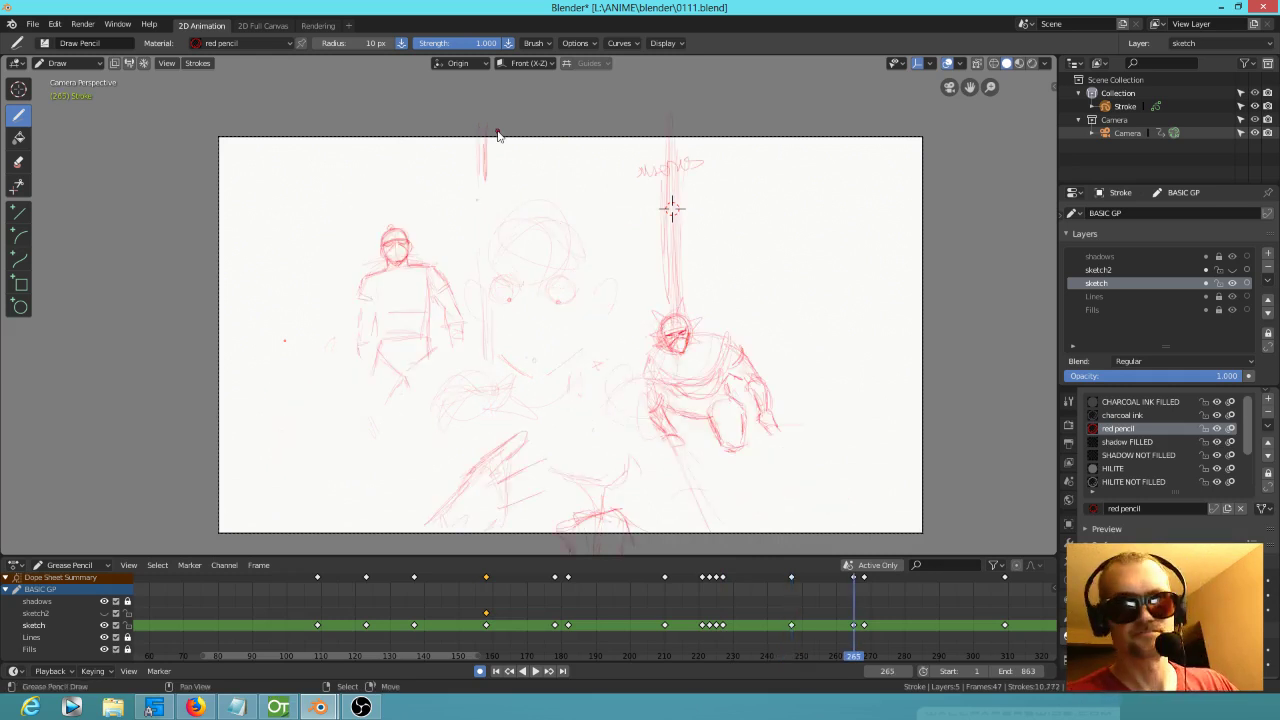
{"action": "mouse_move", "coordinate": [668, 118]}
{"action": "left_mouse_down", "text": "ctrl+alt"}
{"action": "mouse_move", "coordinate": [643, 345]}
{"action": "mouse_move", "coordinate": [657, 418]}
{"action": "mouse_move", "coordinate": [803, 463]}
{"action": "mouse_move", "coordinate": [797, 250]}
{"action": "left_mouse_up", "text": "ctrl+alt"}
{"action": "mouse_move", "coordinate": [515, 124]}
{"action": "left_mouse_down", "text": "ctrl+alt"}
{"action": "mouse_move", "coordinate": [376, 209]}
{"action": "mouse_move", "coordinate": [426, 386]}
{"action": "mouse_move", "coordinate": [512, 165]}
{"action": "left_mouse_up", "text": "ctrl+alt"}
Step: Lasso-erase both ninjas and the upper vertical lines at keyframe 268, keeping the face and raised hand
{"action": "key", "text": "Up"}
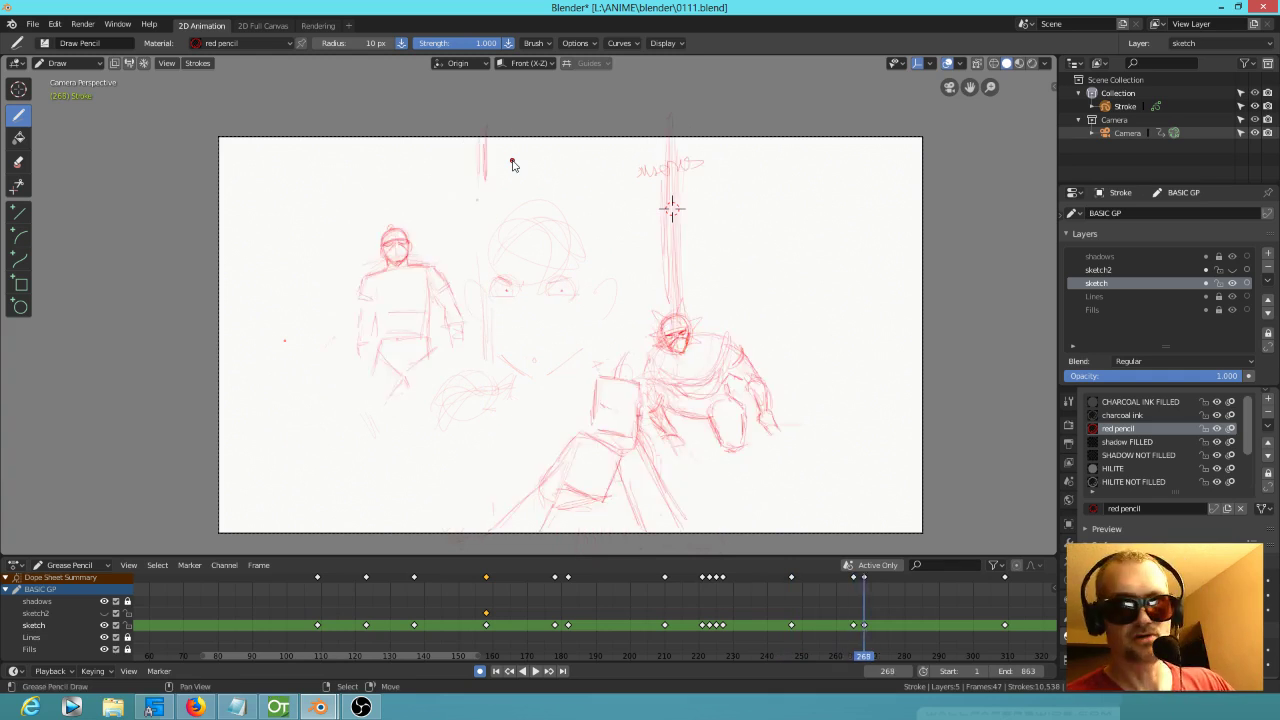
{"action": "mouse_move", "coordinate": [695, 135]}
{"action": "left_mouse_down", "text": "ctrl+alt"}
{"action": "mouse_move", "coordinate": [690, 110]}
{"action": "mouse_move", "coordinate": [646, 363]}
{"action": "mouse_move", "coordinate": [708, 481]}
{"action": "mouse_move", "coordinate": [806, 244]}
{"action": "left_mouse_up", "text": "ctrl+alt"}
{"action": "left_click_drag", "start_coordinate": [493, 118], "coordinate": [468, 144], "text": "ctrl+alt"}
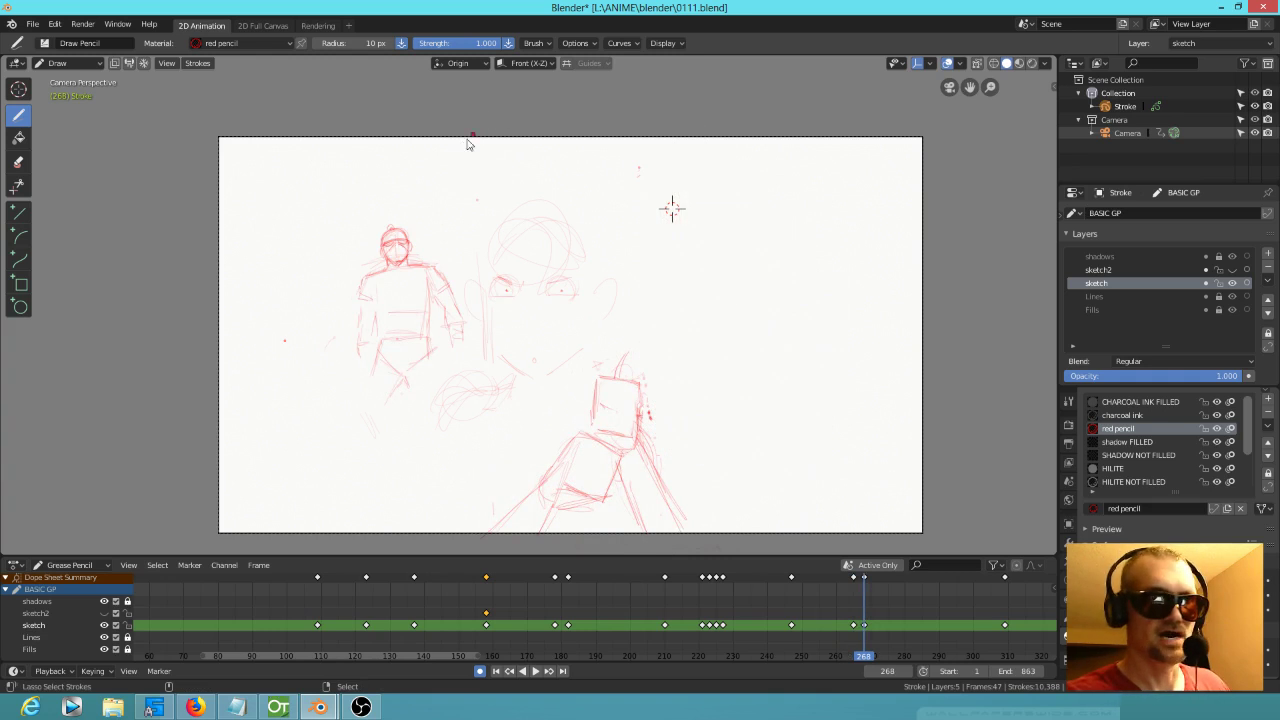
{"action": "mouse_move", "coordinate": [363, 229]}
{"action": "left_mouse_down", "text": "ctrl+alt"}
{"action": "mouse_move", "coordinate": [398, 428]}
{"action": "mouse_move", "coordinate": [477, 343]}
{"action": "mouse_move", "coordinate": [437, 229]}
{"action": "left_mouse_up", "text": "ctrl+alt"}
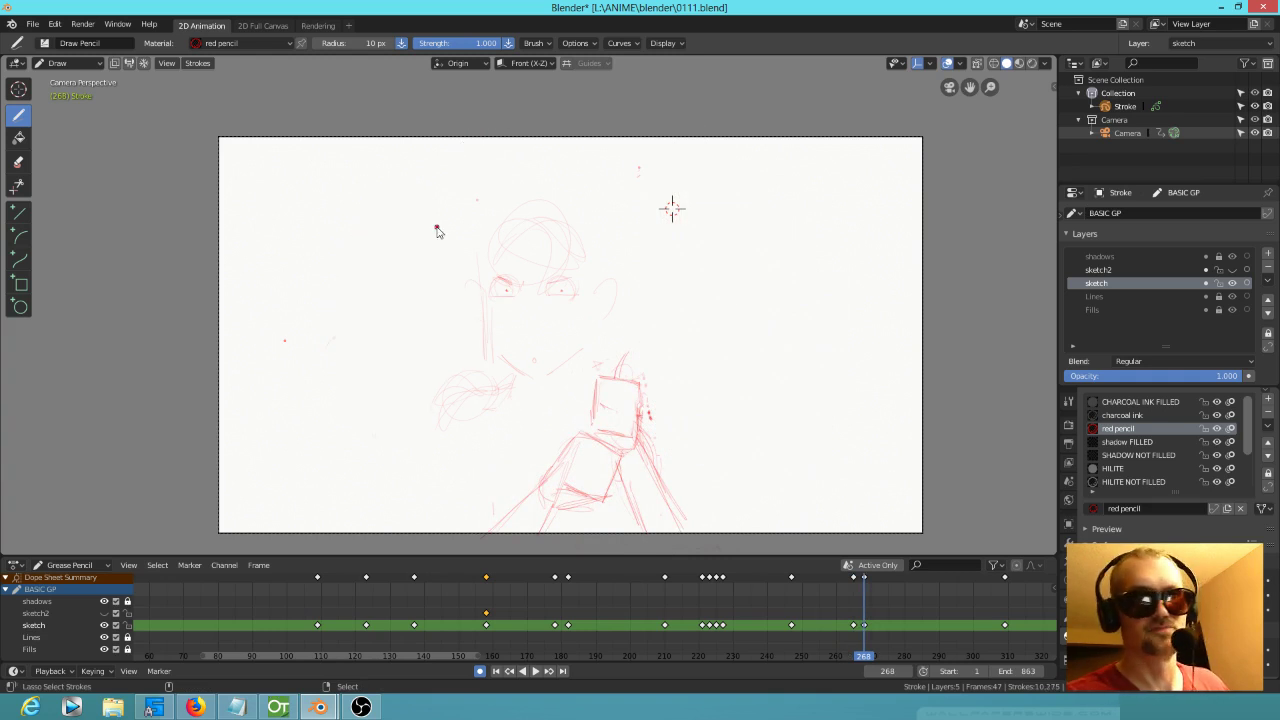
Step: Step through the keyframes up to 357 and back to frame 158 to check the sketch layer for leftover ninjas
{"action": "key", "text": "Up"}
{"action": "key", "text": "Down"}
{"action": "key", "text": "Down"}
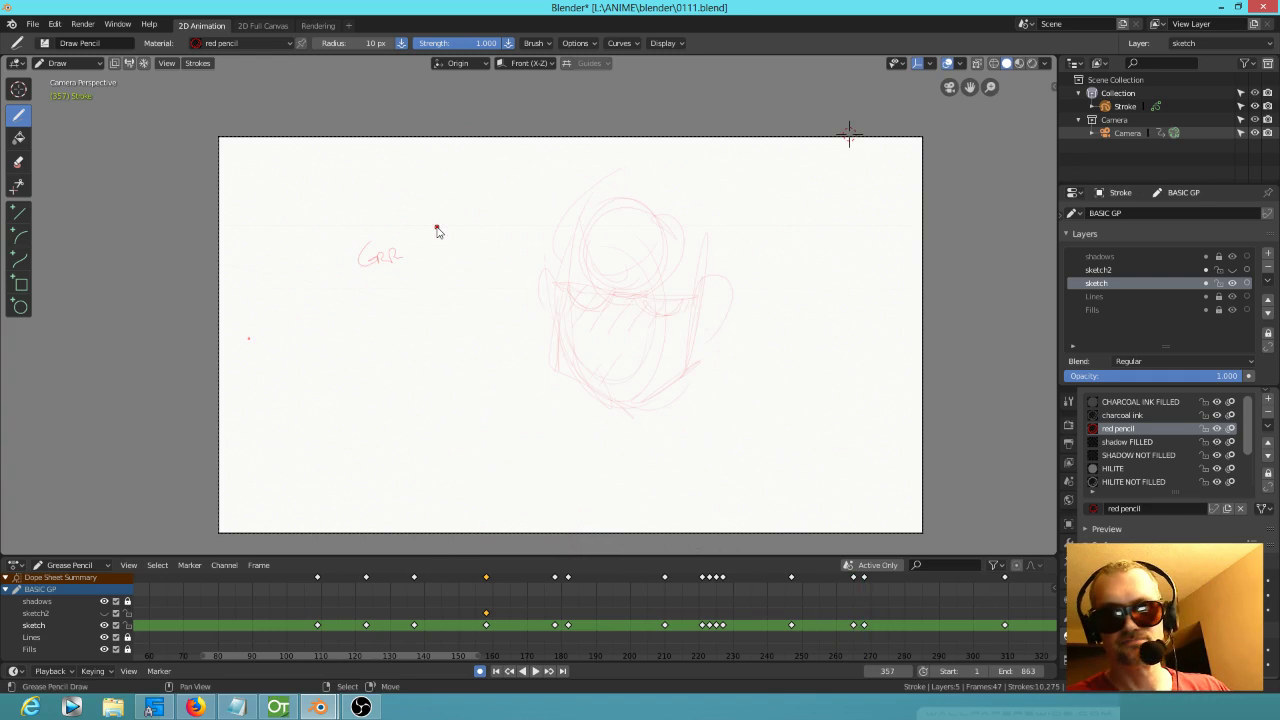
{"action": "key", "text": "Up"}
{"action": "key", "text": "Up"}
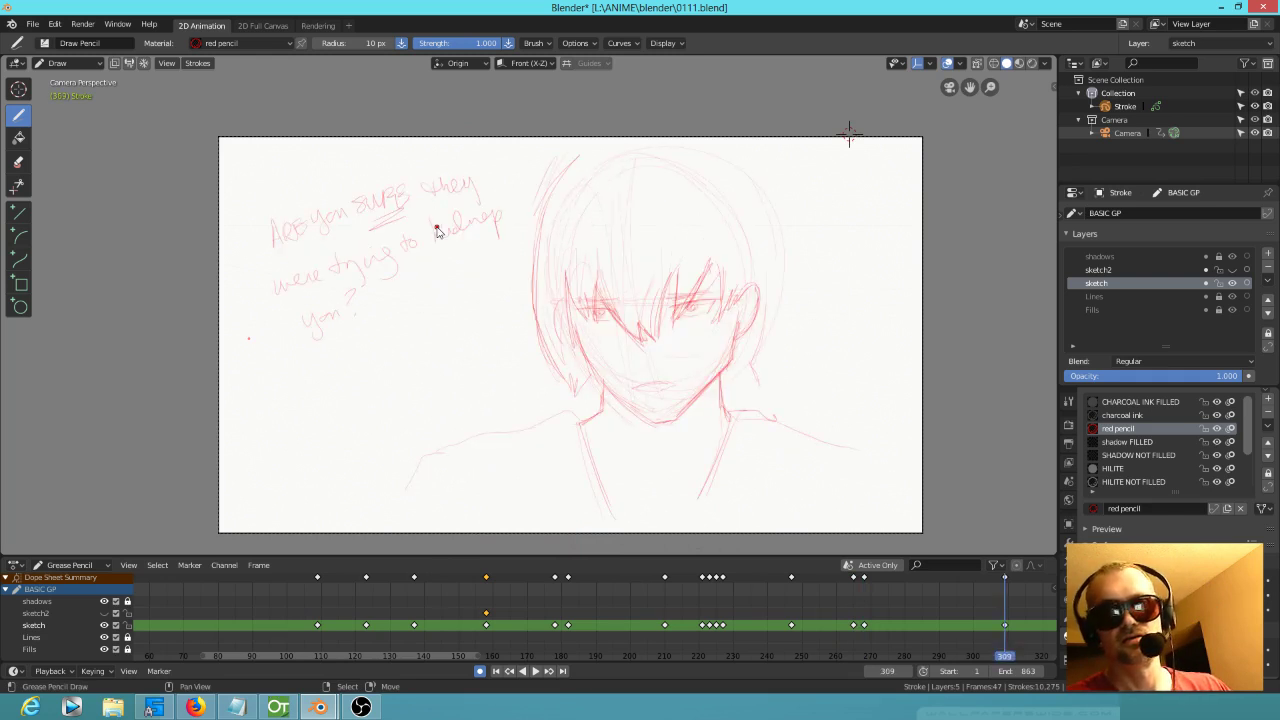
{"action": "key", "text": "Down"}
{"action": "key", "text": "Down"}
{"action": "key", "text": "Down"}
{"action": "key", "text": "Down"}
{"action": "key", "text": "Down"}
{"action": "key", "text": "Down"}
{"action": "key", "text": "Down"}
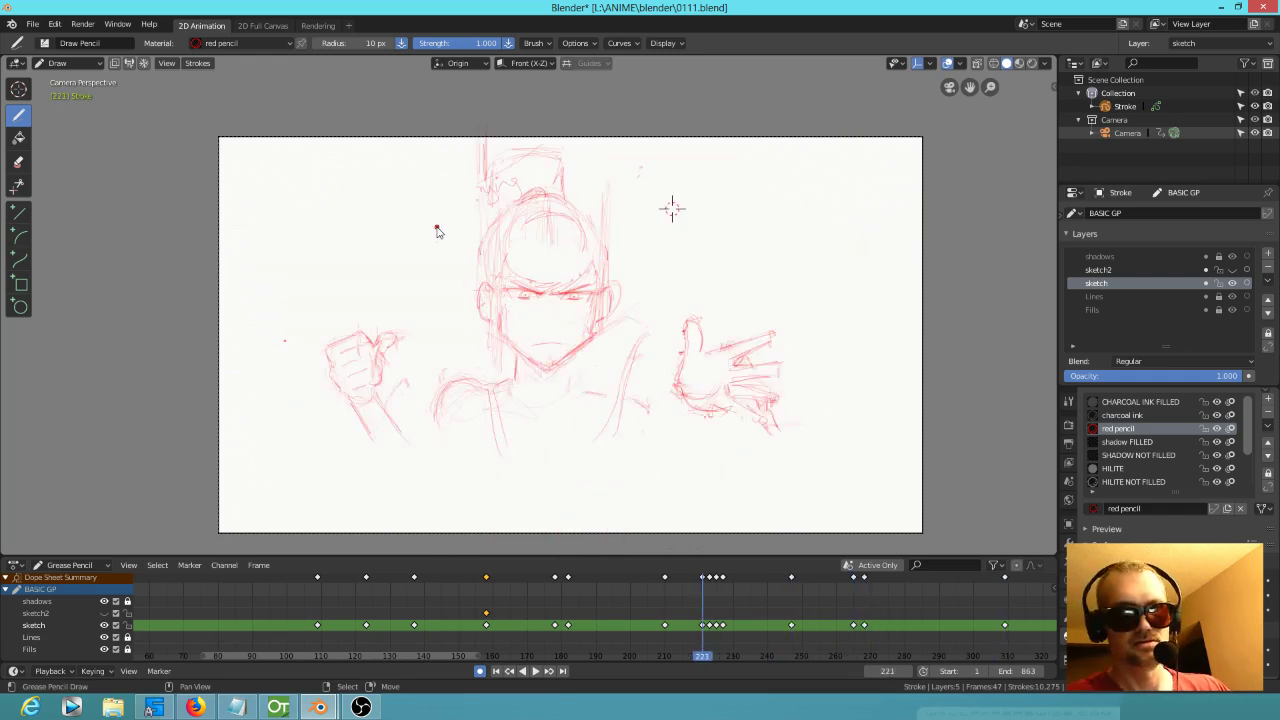
{"action": "key", "text": "Down"}
{"action": "key", "text": "Down"}
{"action": "key", "text": "Down"}
{"action": "key", "text": "Down"}
{"action": "key", "text": "Down"}
{"action": "key", "text": "Up"}
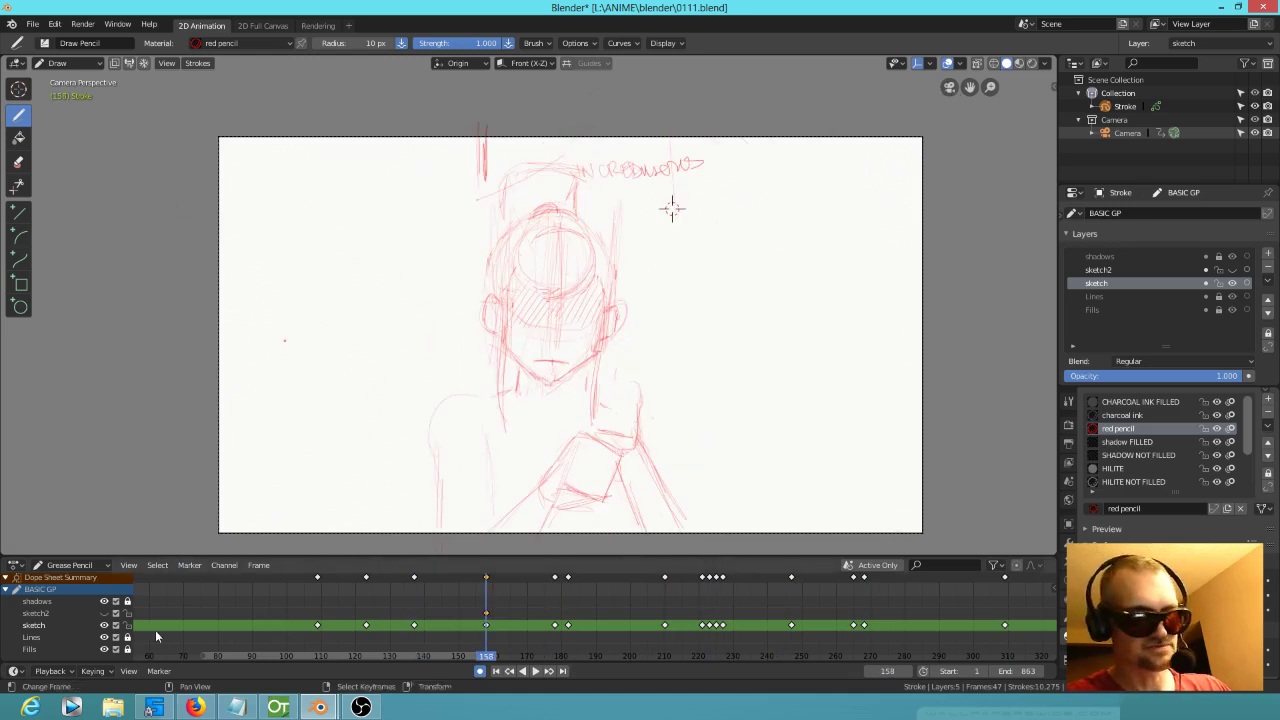
Step: Show the sketch2 layer and insert a blank keyframe on it at frame 309 to end the ninjas' hold
{"action": "left_click", "coordinate": [103, 614]}
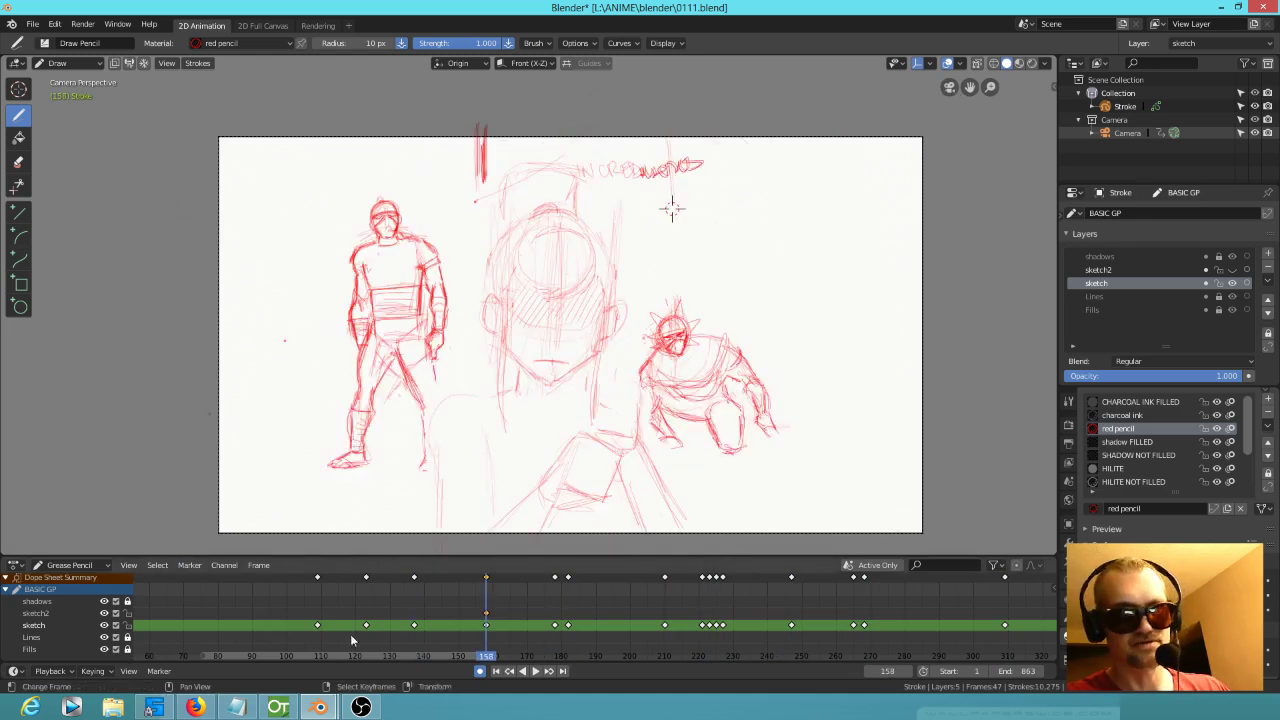
{"action": "left_click_drag", "start_coordinate": [537, 643], "coordinate": [938, 655]}
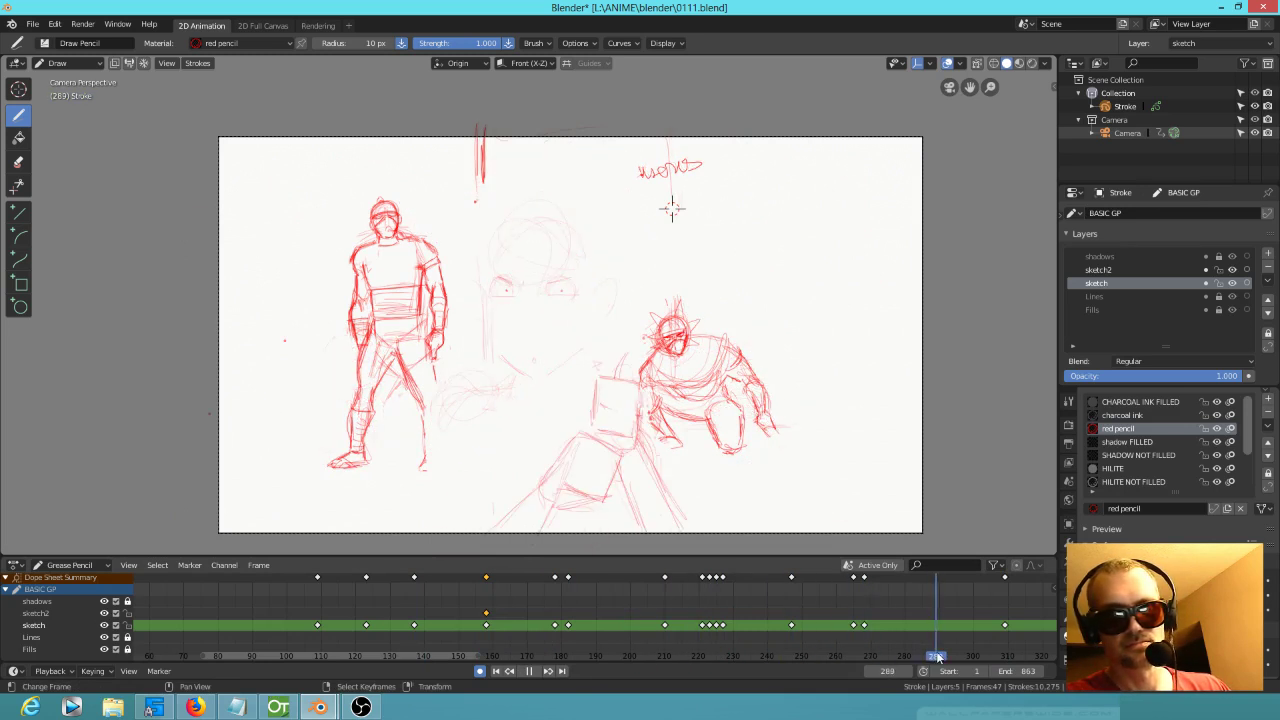
{"action": "mouse_move", "coordinate": [938, 655]}
{"action": "middle_mouse_down"}
{"action": "mouse_move", "coordinate": [636, 576]}
{"action": "mouse_move", "coordinate": [547, 578]}
{"action": "middle_mouse_up"}
{"action": "mouse_move", "coordinate": [586, 657]}
{"action": "left_mouse_down"}
{"action": "mouse_move", "coordinate": [616, 658]}
{"action": "mouse_move", "coordinate": [551, 646]}
{"action": "mouse_move", "coordinate": [620, 652]}
{"action": "mouse_move", "coordinate": [537, 652]}
{"action": "mouse_move", "coordinate": [604, 654]}
{"action": "mouse_move", "coordinate": [604, 636]}
{"action": "left_mouse_up"}
{"action": "scroll", "coordinate": [604, 636], "scroll_direction": "up", "scroll_amount": 5}
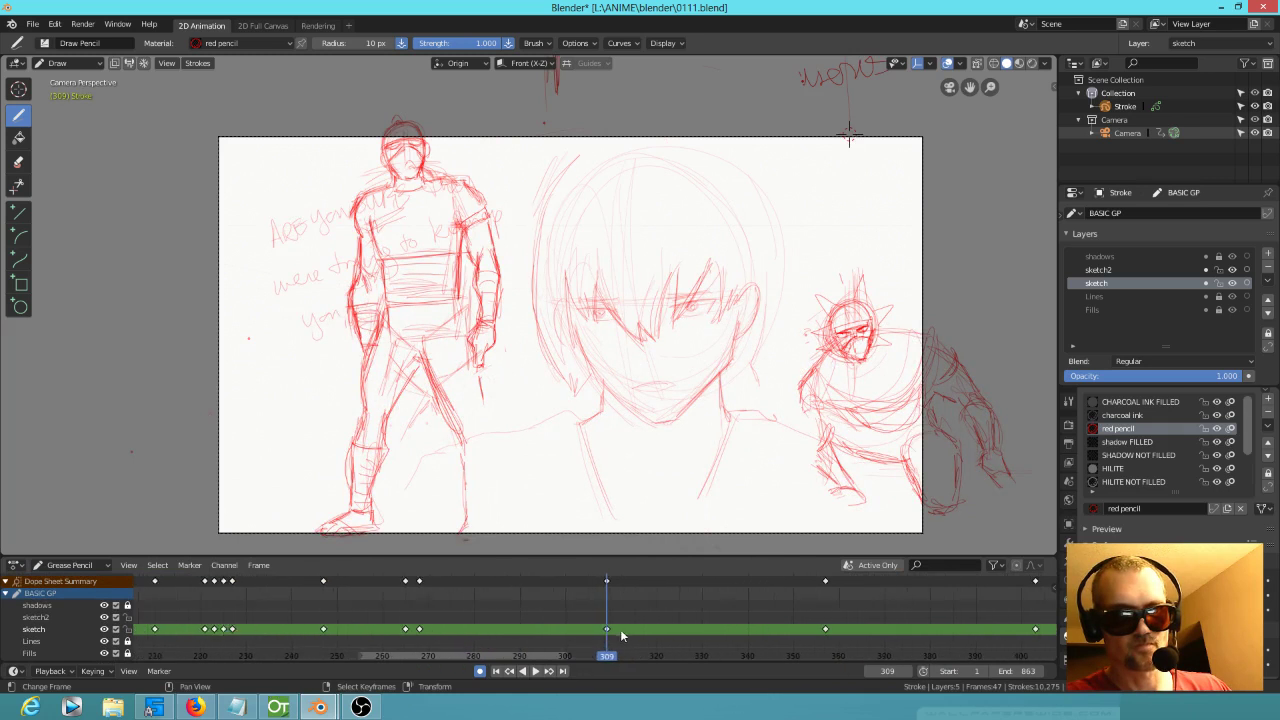
{"action": "left_click", "coordinate": [36, 617]}
{"action": "left_click", "coordinate": [184, 498]}
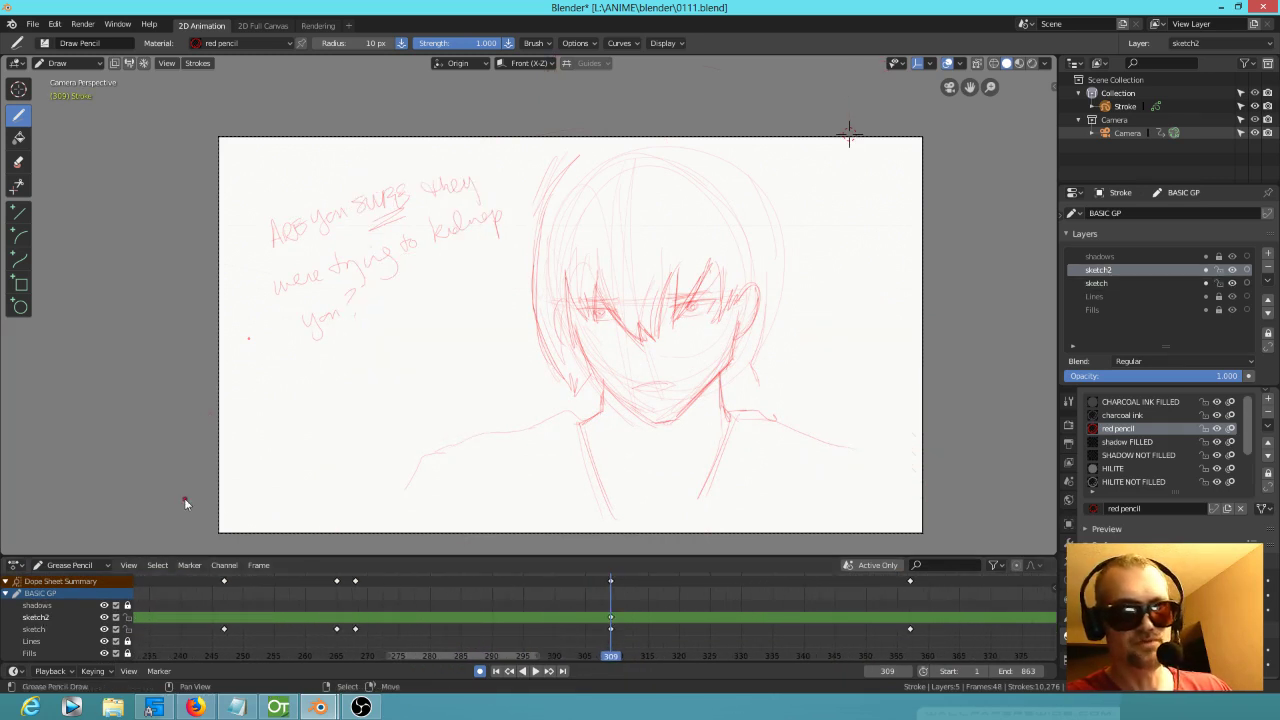
Step: Scrub on to frame 549 and delete the sketch2 layer's keyframe near frame 520
{"action": "middle_click_drag", "start_coordinate": [732, 636], "coordinate": [533, 616]}
{"action": "left_click_drag", "start_coordinate": [584, 617], "coordinate": [746, 620]}
{"action": "scroll", "coordinate": [810, 621], "scroll_direction": "down", "scroll_amount": 13}
{"action": "scroll", "coordinate": [830, 623], "scroll_direction": "down", "scroll_amount": 4}
{"action": "left_click_drag", "start_coordinate": [859, 623], "coordinate": [877, 625]}
{"action": "scroll", "coordinate": [899, 623], "scroll_direction": "down", "scroll_amount": 3}
{"action": "middle_click_drag", "start_coordinate": [898, 623], "coordinate": [679, 618]}
{"action": "left_click_drag", "start_coordinate": [606, 621], "coordinate": [620, 623]}
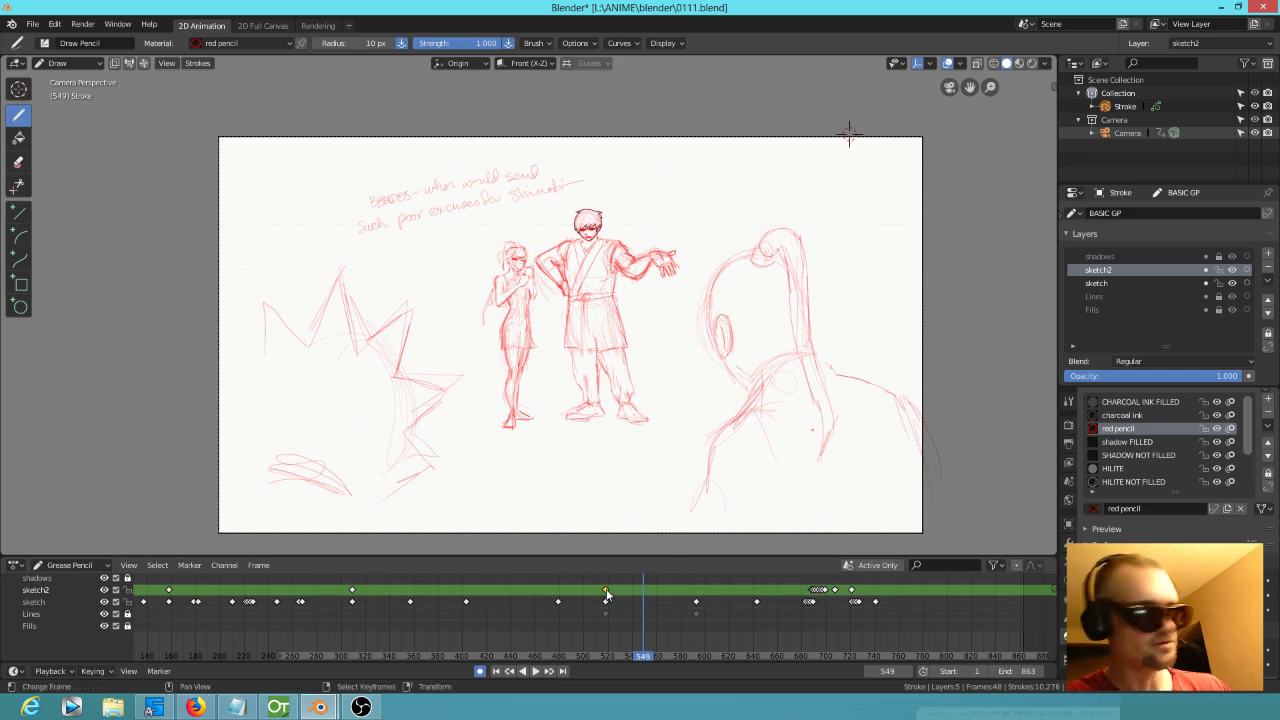
{"action": "key", "text": "x"}
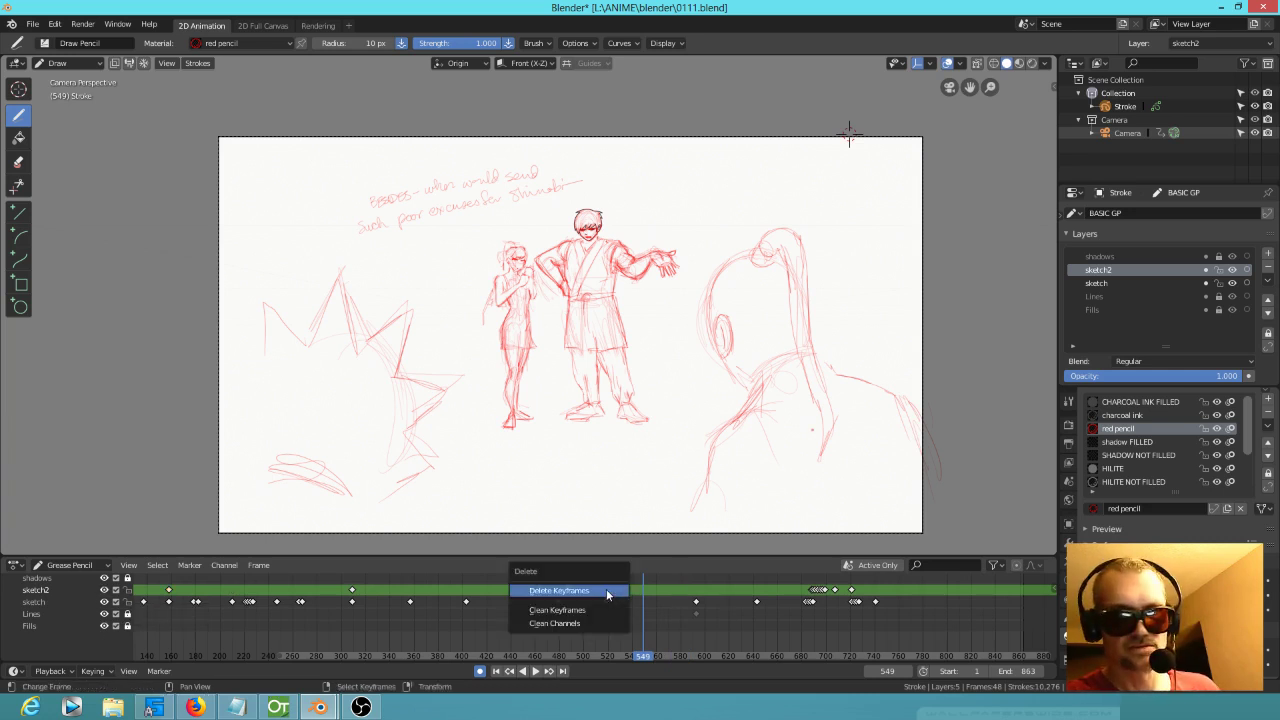
{"action": "left_click", "coordinate": [606, 594]}
Step: Return to frame 264, make sketch the active layer and isolate it by locking all other layers
{"action": "mouse_move", "coordinate": [715, 620]}
{"action": "left_mouse_down"}
{"action": "mouse_move", "coordinate": [870, 634]}
{"action": "mouse_move", "coordinate": [289, 630]}
{"action": "mouse_move", "coordinate": [297, 610]}
{"action": "left_mouse_up"}
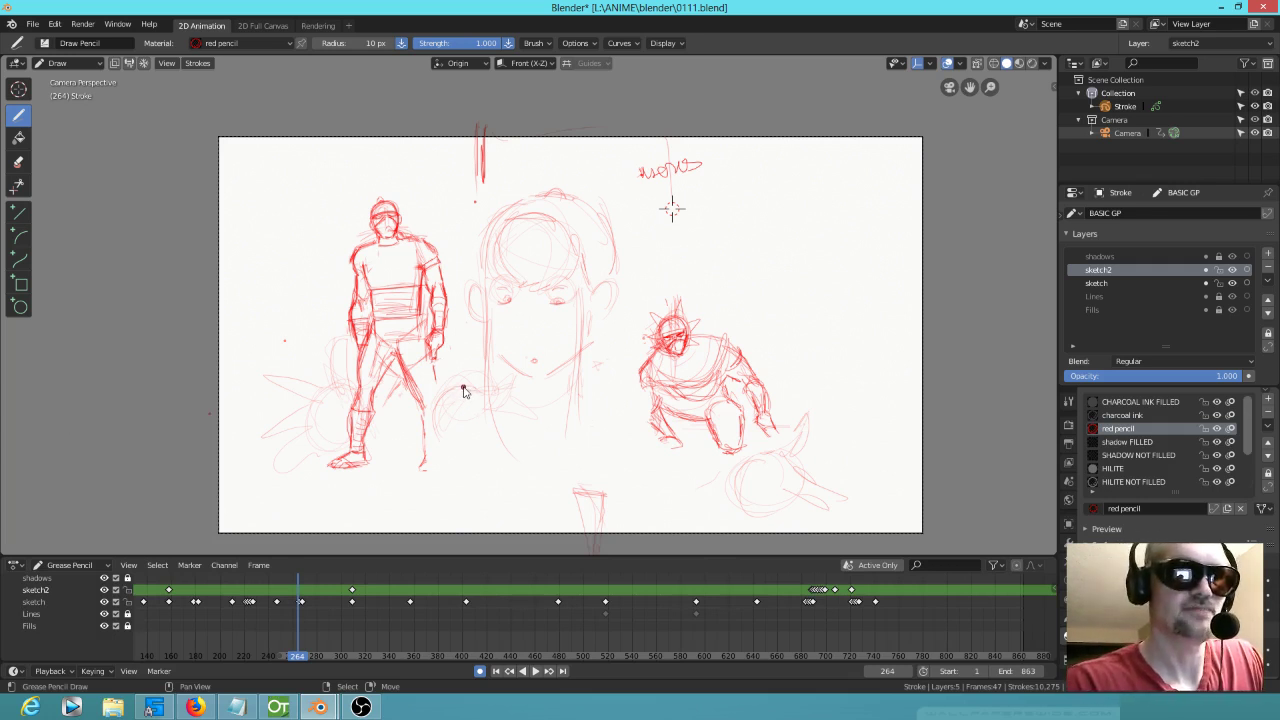
{"action": "left_click", "coordinate": [55, 600]}
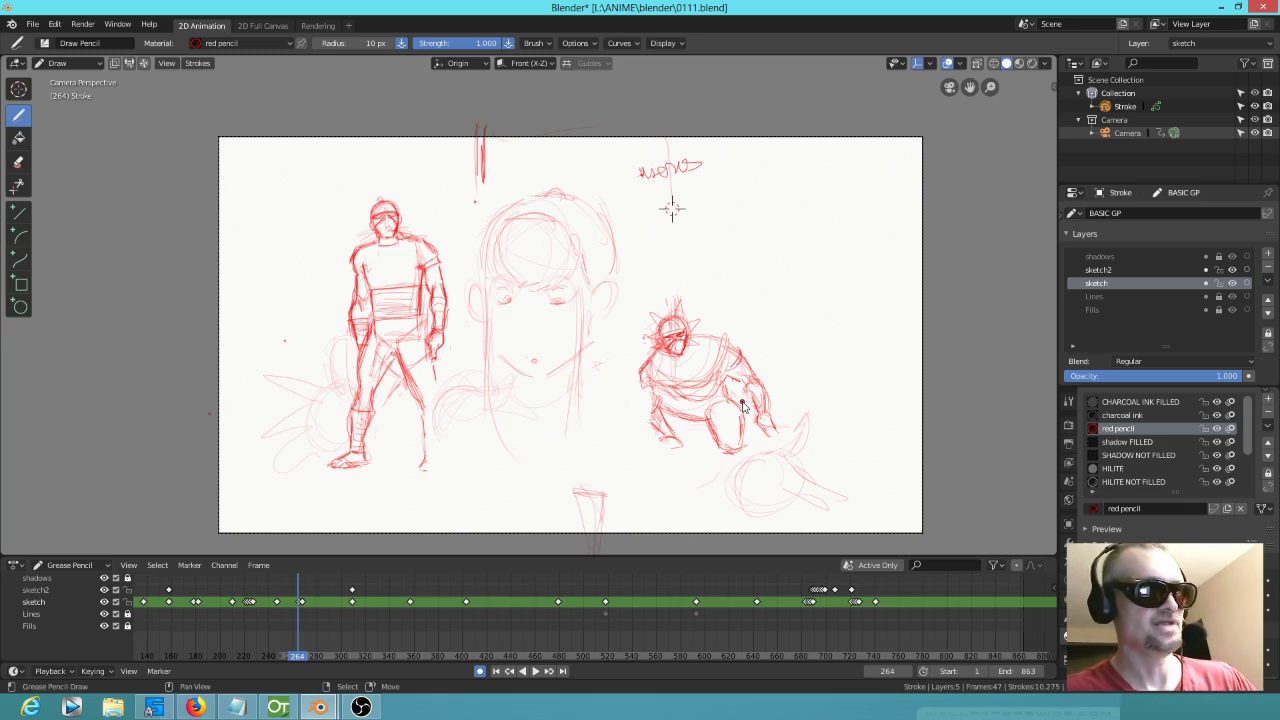
{"action": "key", "text": "KP_Multiply"}
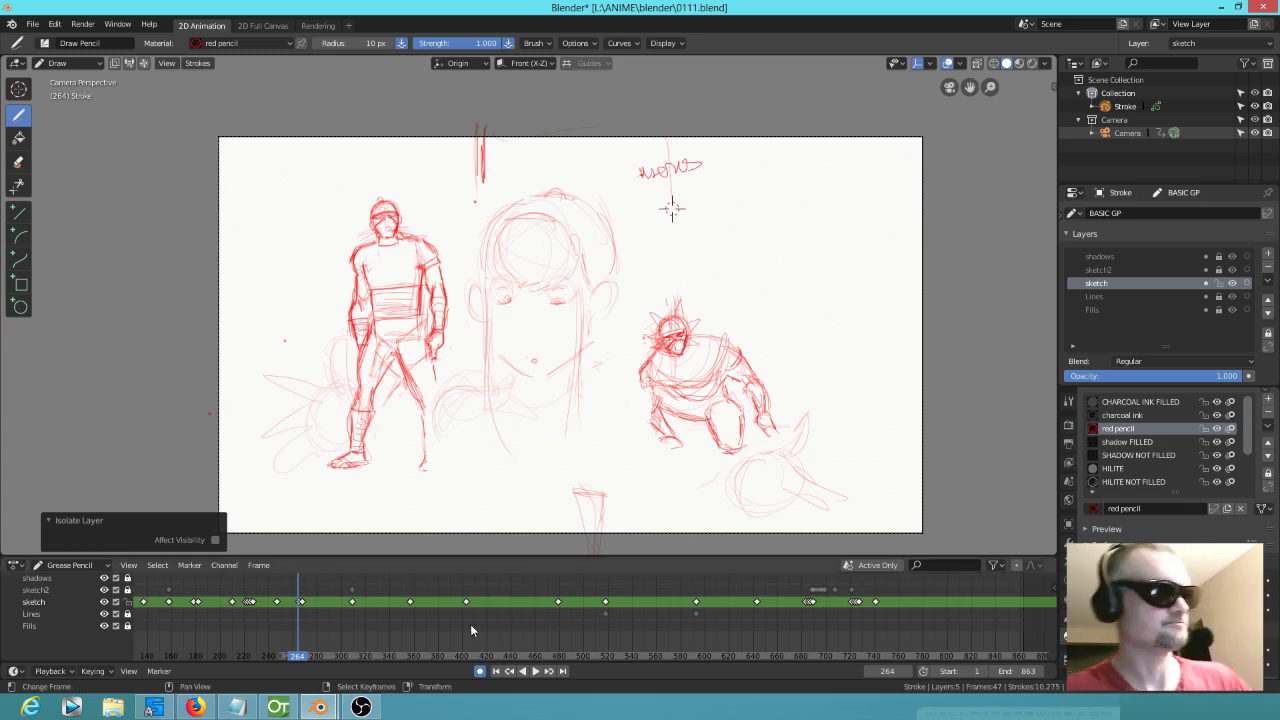
Step: Step through the sketch keyframes back to frame 223 to review the foreground drawings against the held ninjas
{"action": "key", "text": "Down"}
{"action": "key", "text": "Up"}
{"action": "key", "text": "Up"}
{"action": "key", "text": "Down"}
{"action": "key", "text": "Down"}
{"action": "key", "text": "Down"}
{"action": "key", "text": "Down"}
{"action": "key", "text": "Down"}
{"action": "key", "text": "Down"}
{"action": "key", "text": "Down"}
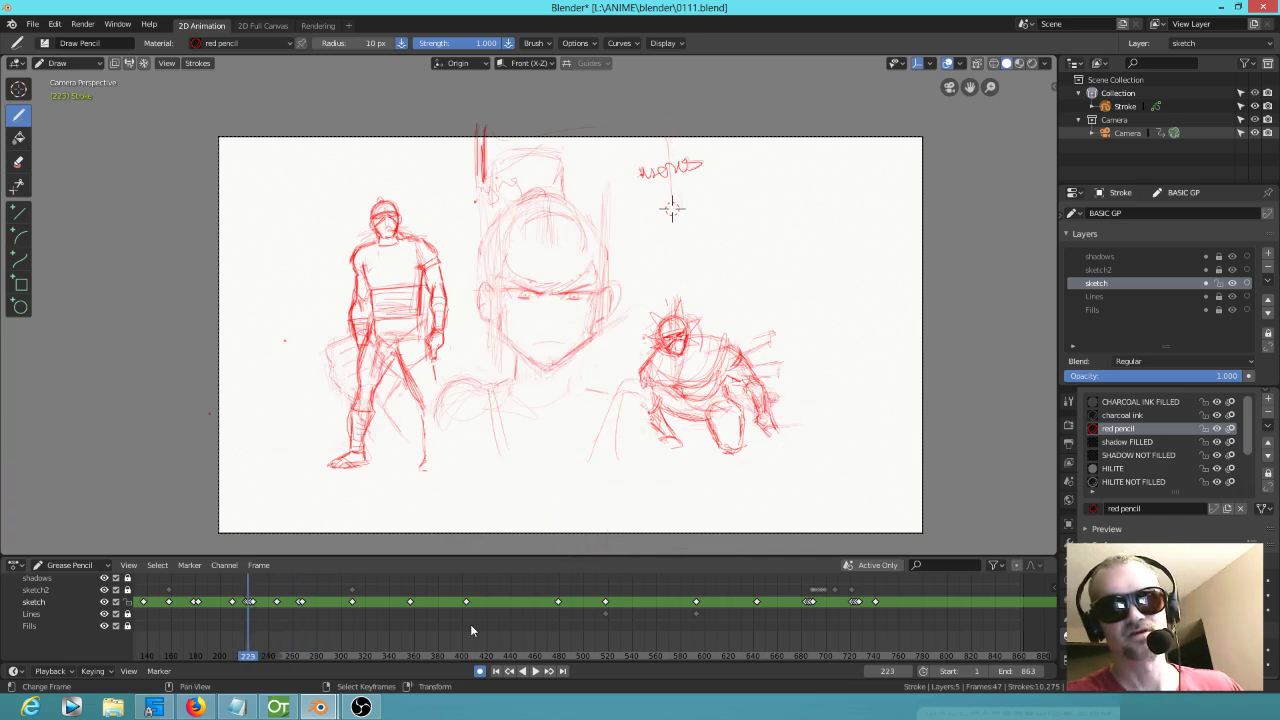
Step: Go back to frame 158 and sketch shoulder, arm and neckline strokes on the central figure in red pencil
{"action": "key", "text": "Down"}
{"action": "key", "text": "Down"}
{"action": "key", "text": "Down"}
{"action": "key", "text": "Down"}
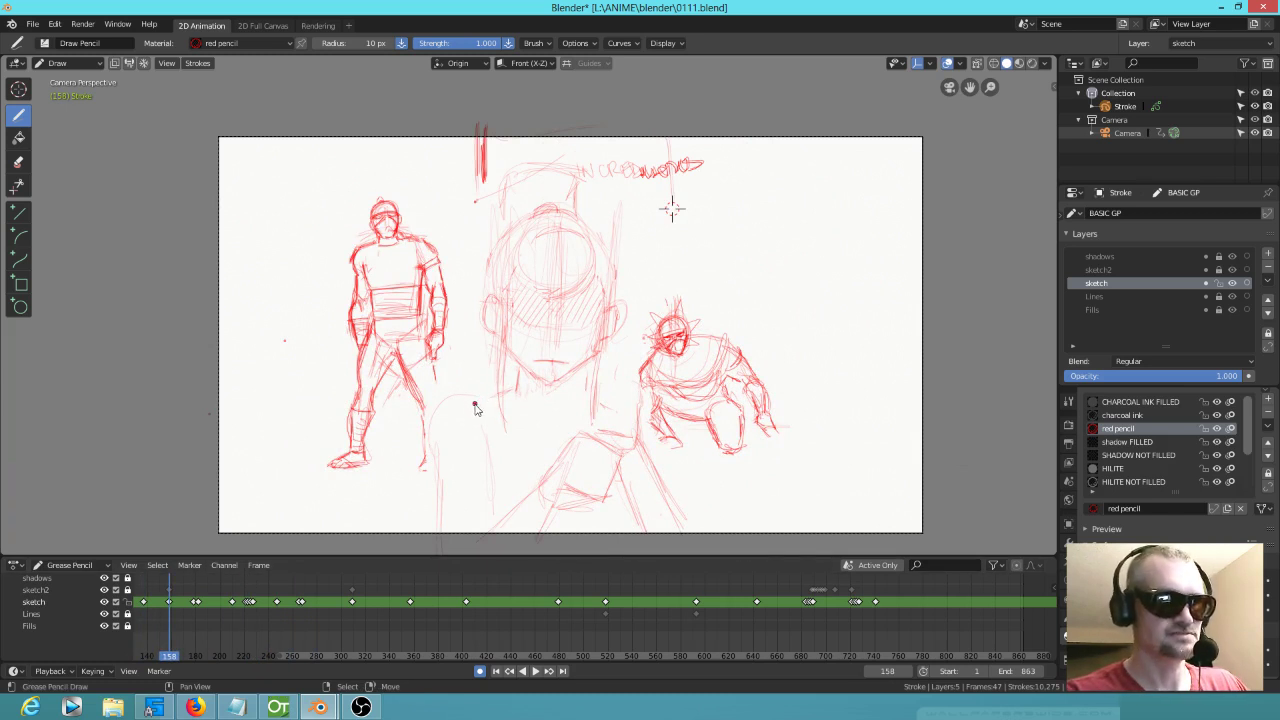
{"action": "mouse_move", "coordinate": [446, 398]}
{"action": "left_mouse_down"}
{"action": "mouse_move", "coordinate": [428, 466]}
{"action": "mouse_move", "coordinate": [441, 535]}
{"action": "left_mouse_up"}
{"action": "left_click_drag", "start_coordinate": [438, 510], "coordinate": [440, 535]}
{"action": "left_click_drag", "start_coordinate": [479, 395], "coordinate": [490, 456]}
{"action": "left_click_drag", "start_coordinate": [536, 374], "coordinate": [588, 374]}
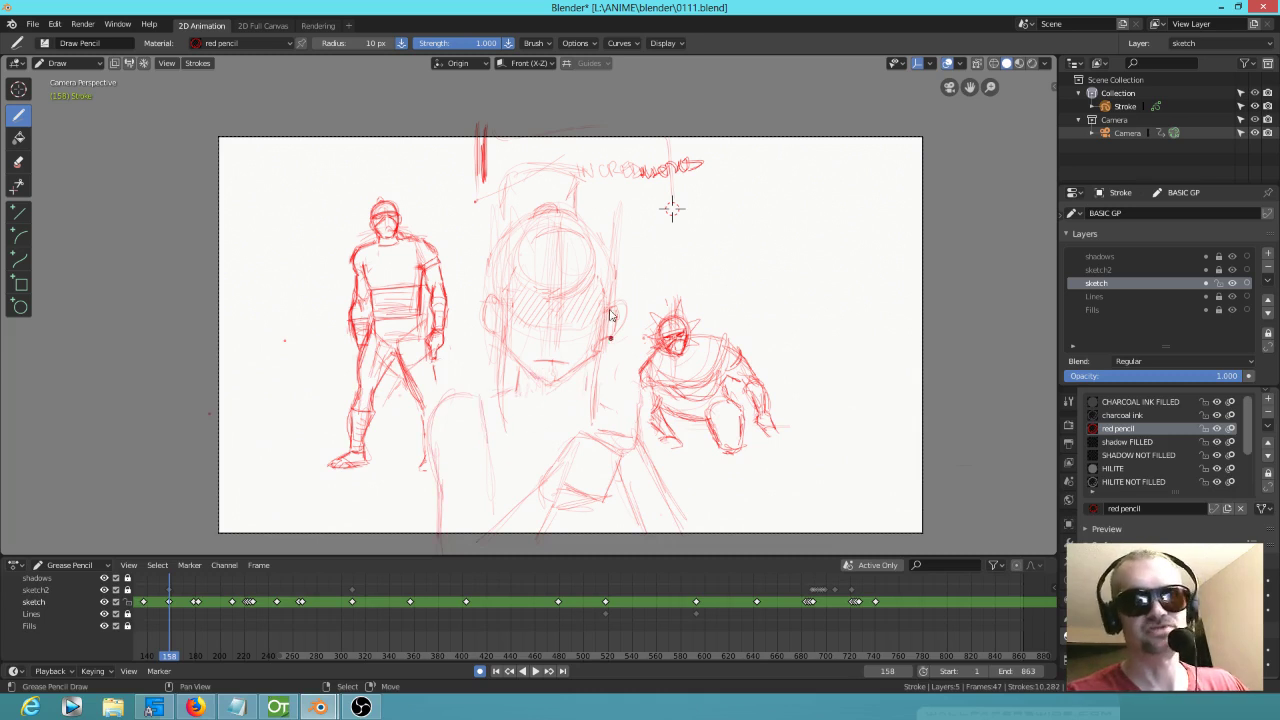
Step: Step back through the earlier sketch keyframes to frame 1 to check how the woman's hands are drawn
{"action": "key", "text": "Down"}
{"action": "key", "text": "Down"}
{"action": "key", "text": "Down"}
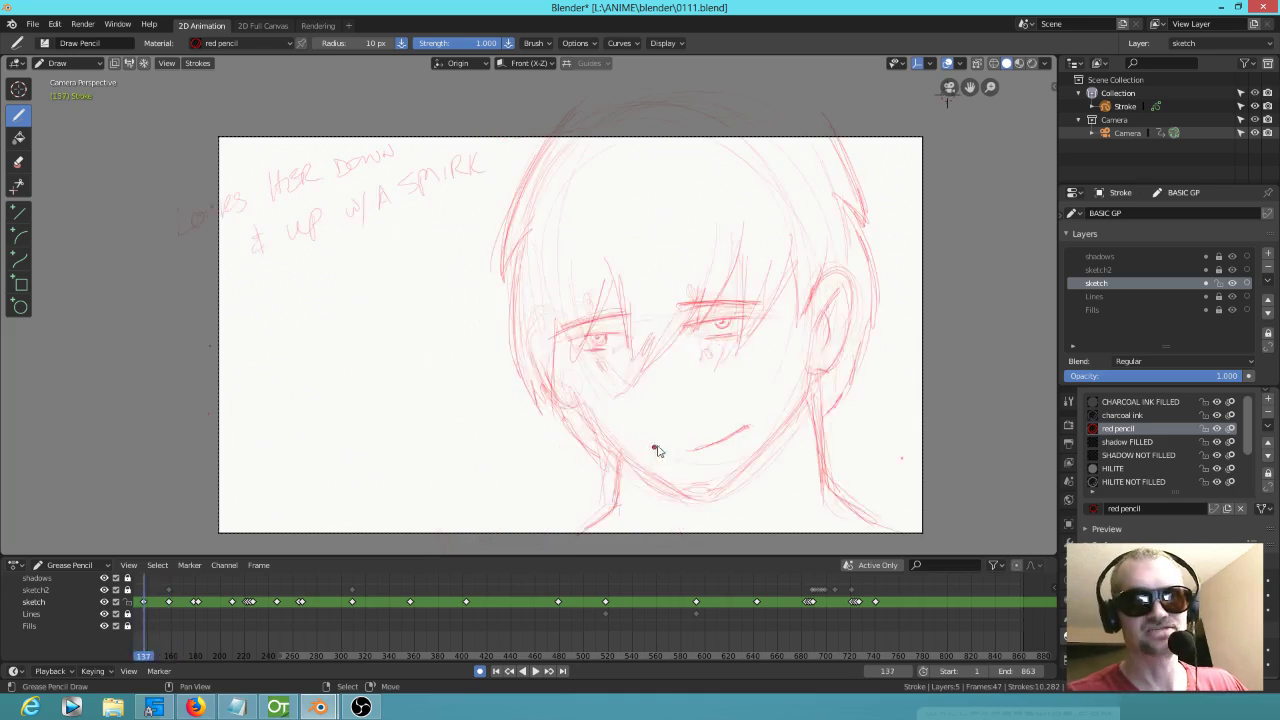
{"action": "key", "text": "Down"}
{"action": "key", "text": "Down"}
{"action": "key", "text": "Down"}
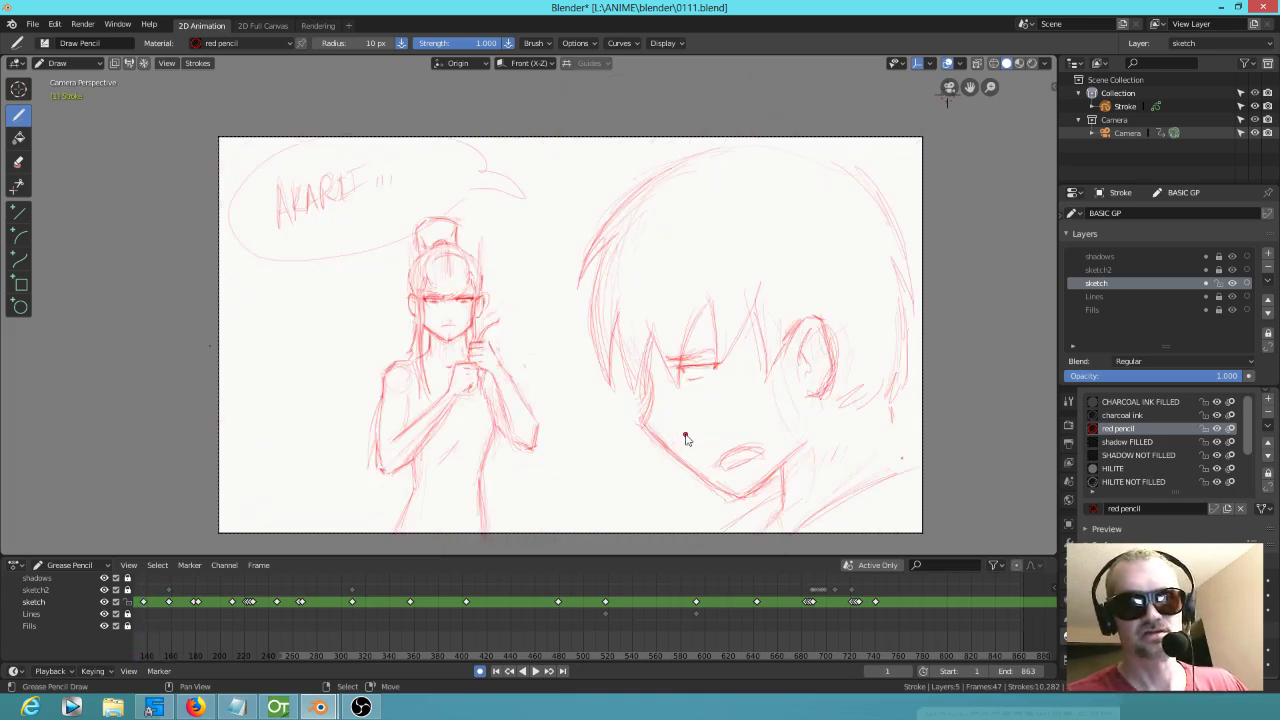
Step: Return to frame 158 and erase the central figure's rough hand and forearm strokes
{"action": "key", "text": "space"}
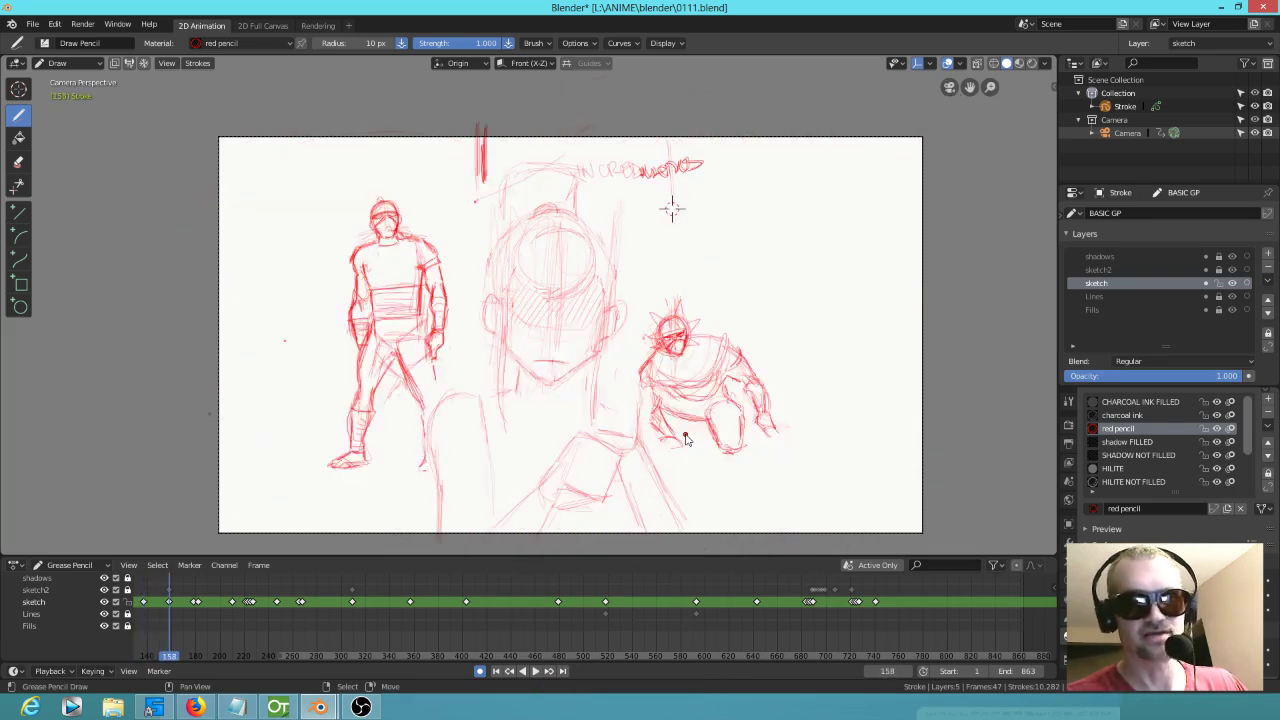
{"action": "middle_click_drag", "start_coordinate": [655, 434], "coordinate": [650, 382]}
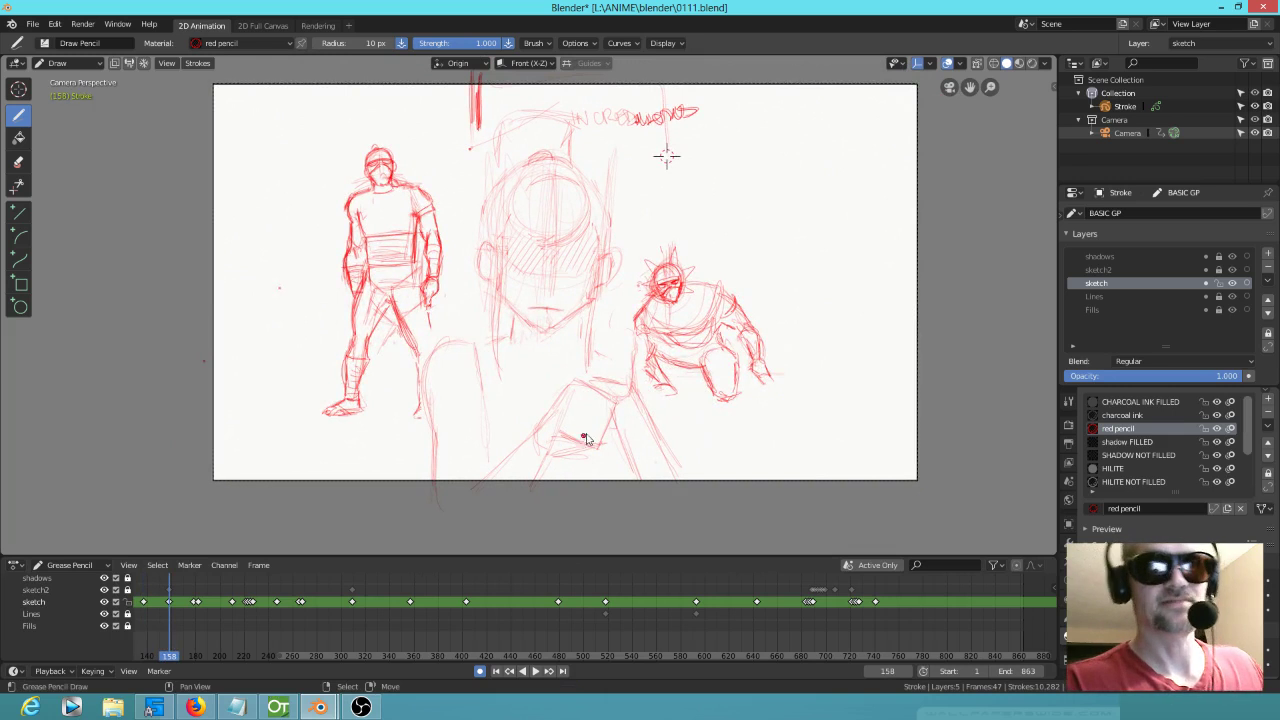
{"action": "mouse_move", "coordinate": [667, 432]}
{"action": "right_mouse_down", "text": "ctrl"}
{"action": "mouse_move", "coordinate": [594, 343]}
{"action": "mouse_move", "coordinate": [516, 451]}
{"action": "mouse_move", "coordinate": [651, 443]}
{"action": "right_mouse_up", "text": "ctrl"}
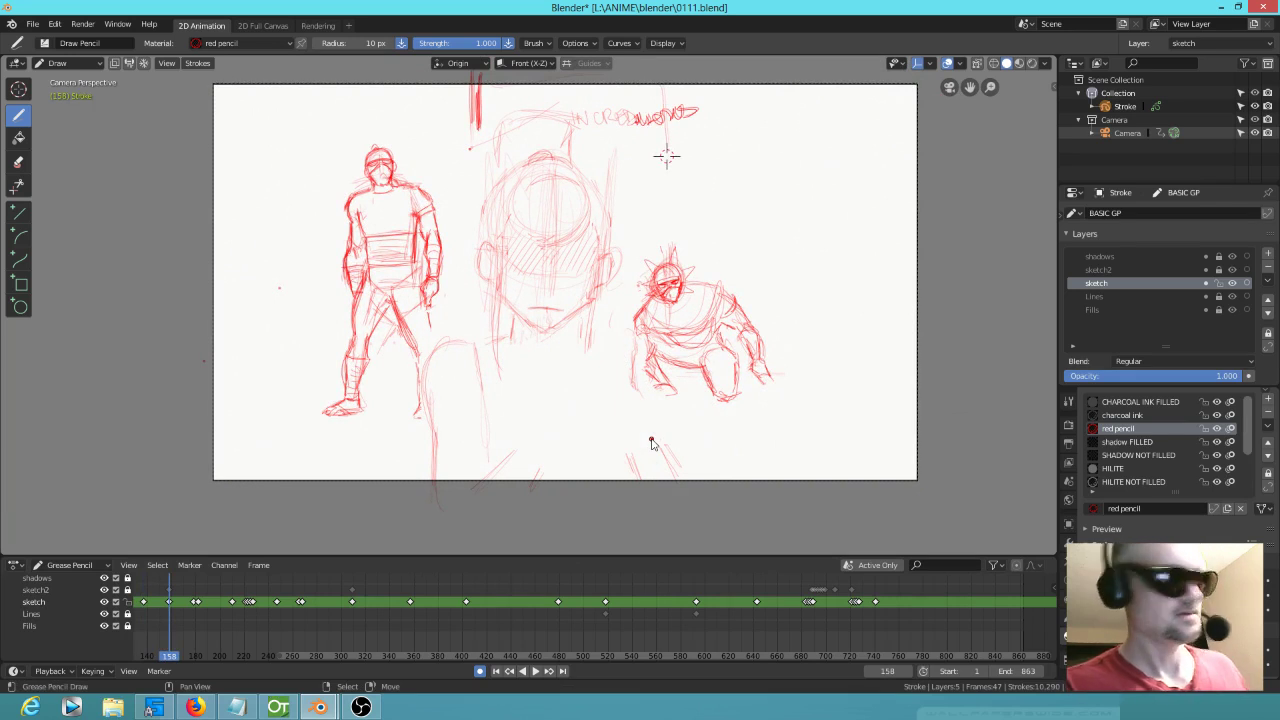
Step: Go to frame 1, switch to Edit Mode and copy the strokes of the woman's raised hands
{"action": "key", "text": "Down"}
{"action": "key", "text": "Down"}
{"action": "key", "text": "Down"}
{"action": "key", "text": "Down"}
{"action": "key", "text": "Down"}
{"action": "key", "text": "Down"}
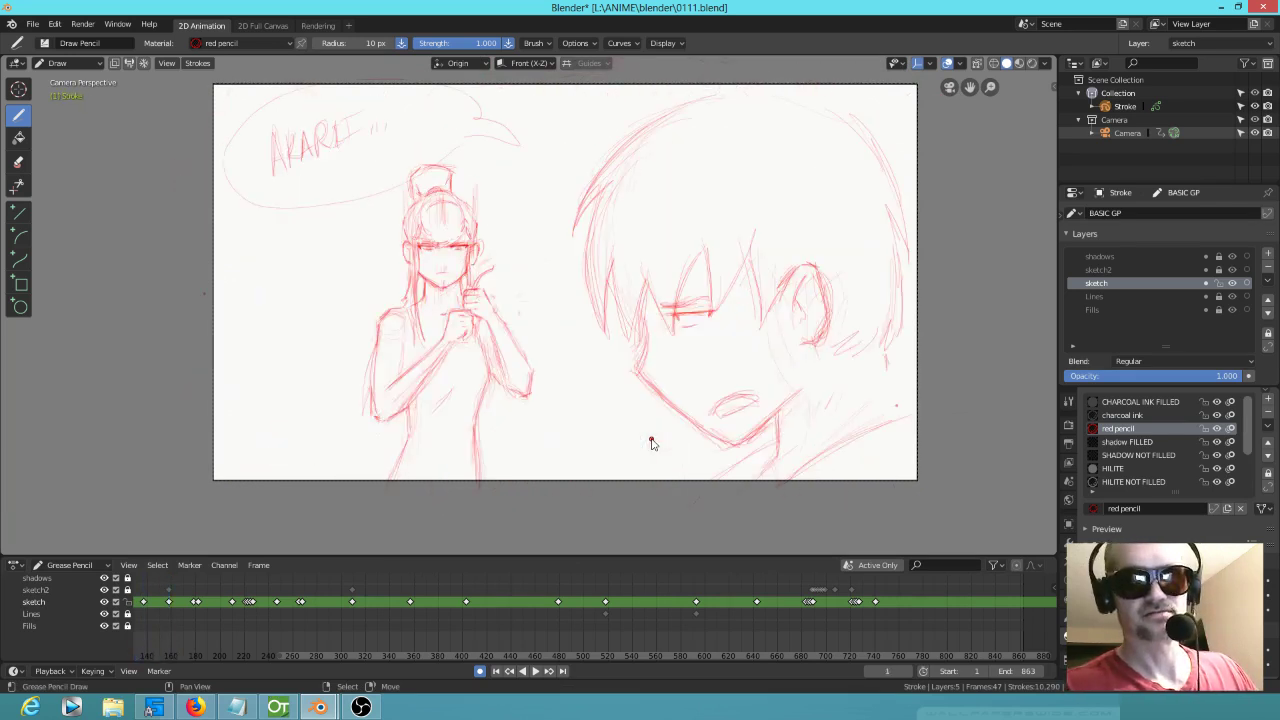
{"action": "key", "text": "Down"}
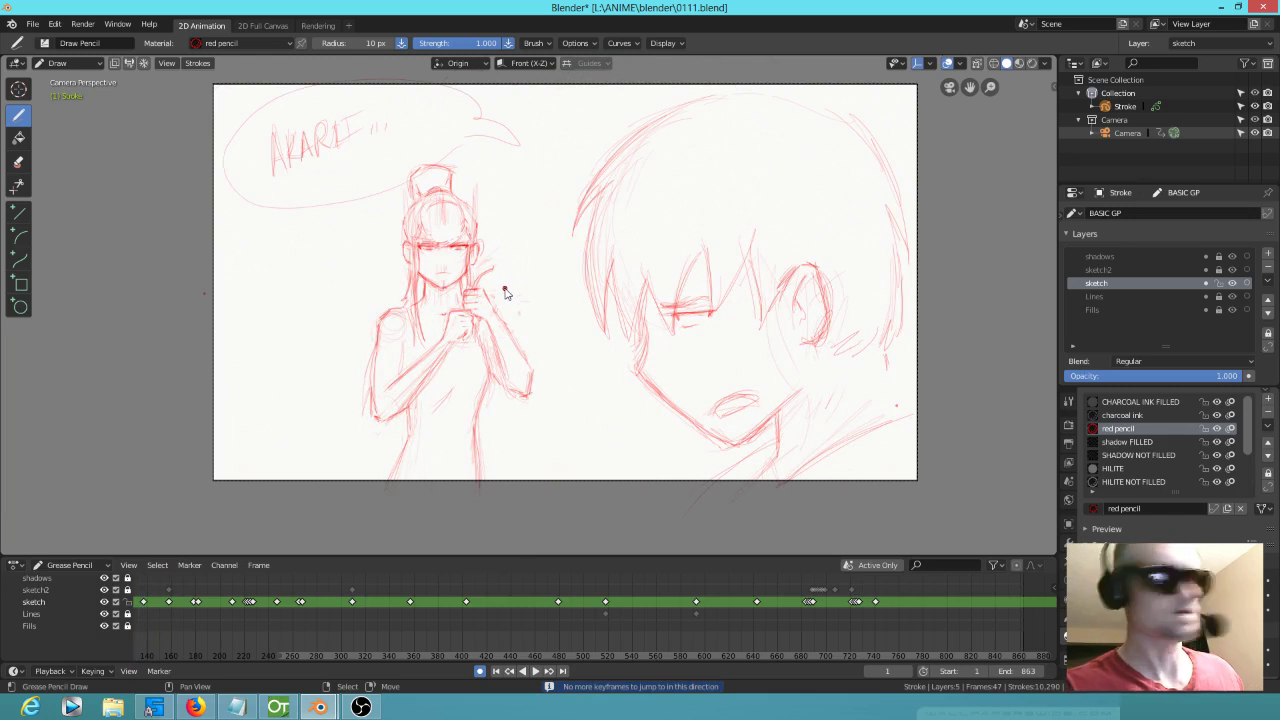
{"action": "key", "text": "Tab"}
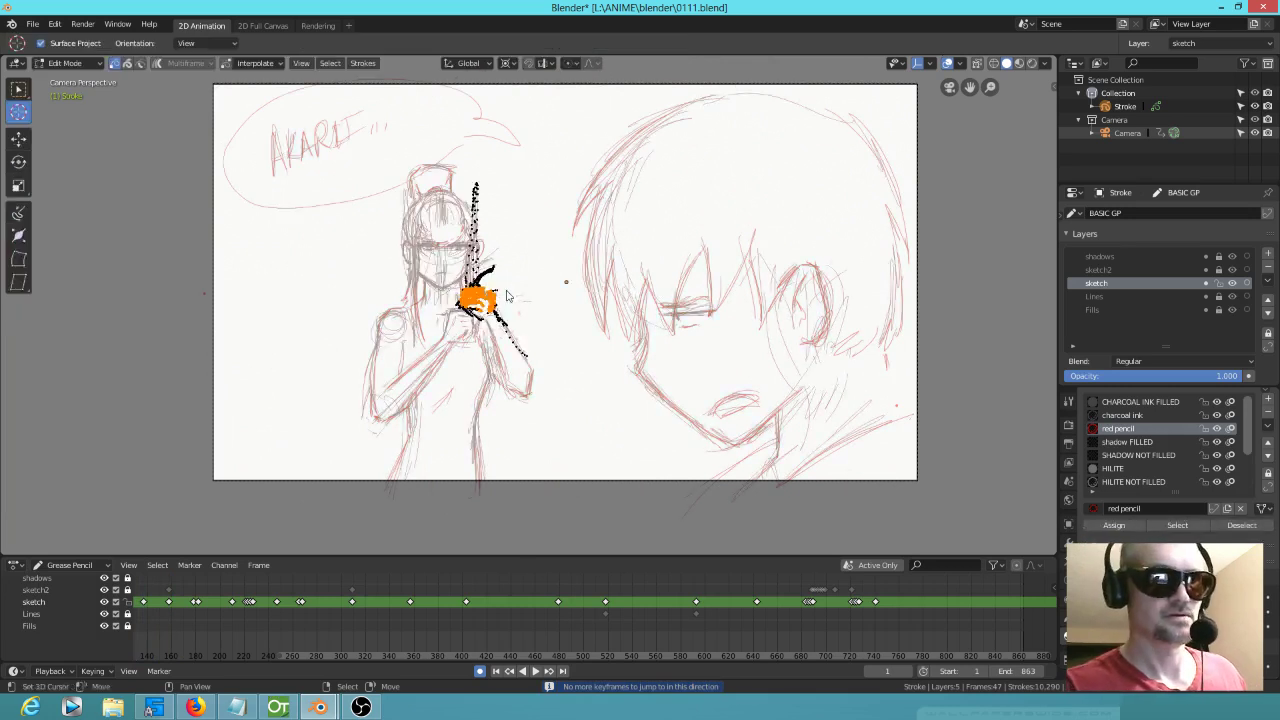
{"action": "mouse_move", "coordinate": [509, 274]}
{"action": "left_mouse_down", "text": "ctrl"}
{"action": "mouse_move", "coordinate": [478, 262]}
{"action": "mouse_move", "coordinate": [432, 335]}
{"action": "mouse_move", "coordinate": [466, 366]}
{"action": "mouse_move", "coordinate": [516, 302]}
{"action": "left_mouse_up", "text": "ctrl"}
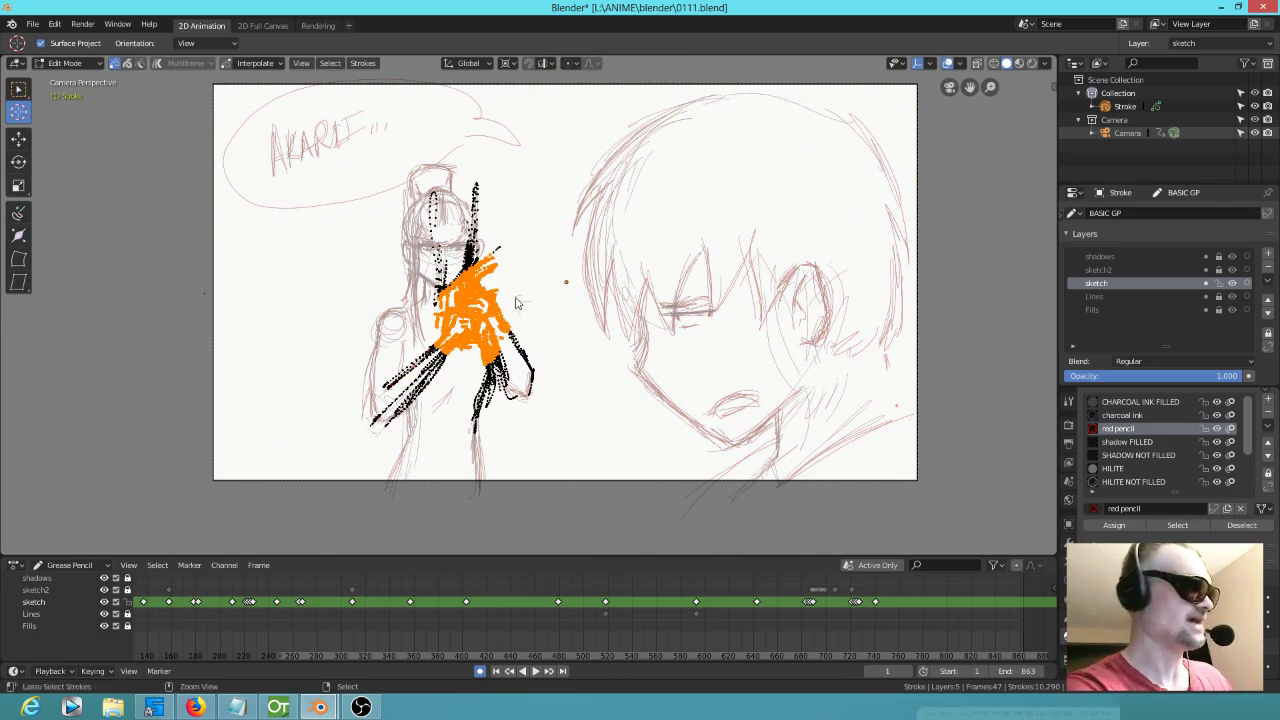
Step: Paste the copied hands at frame 158 and move them onto the central figure's chest, about 3.48 m in X and -2.17 m in Z
{"action": "key", "text": "Up"}
{"action": "key", "text": "Up"}
{"action": "key", "text": "Up"}
{"action": "key", "text": "Up"}
{"action": "key", "text": "Up"}
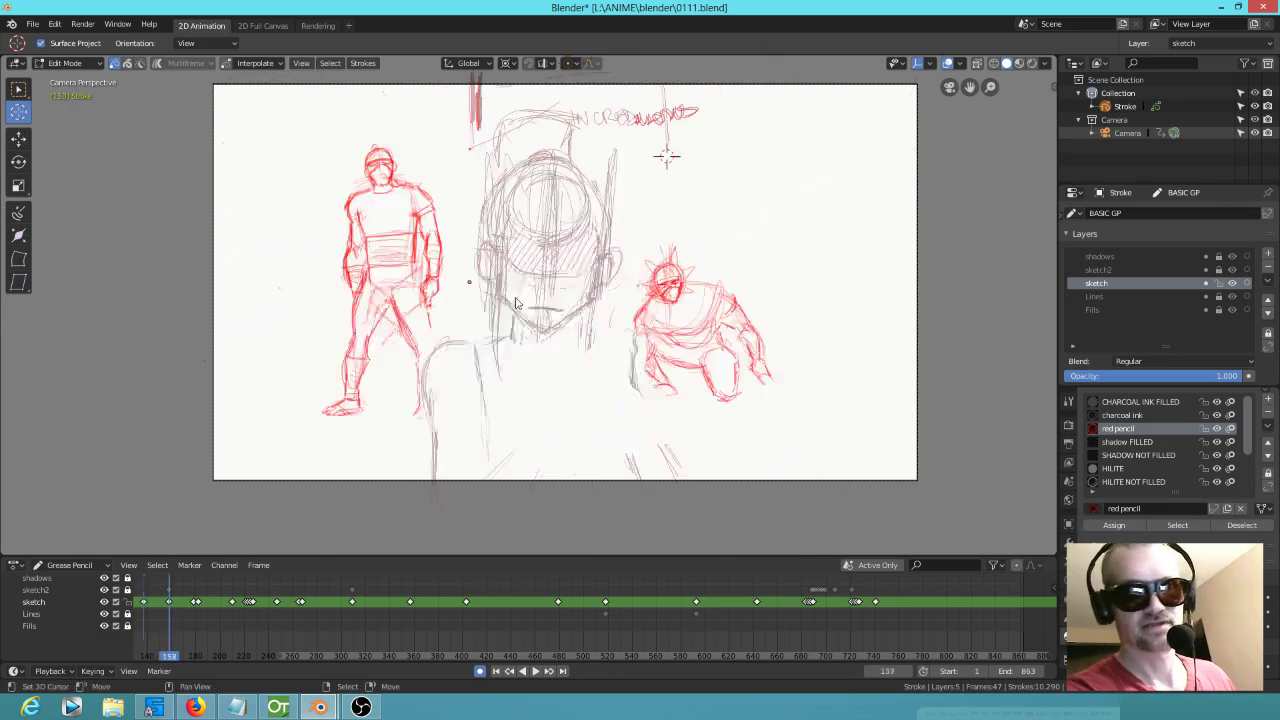
{"action": "key", "text": "Down"}
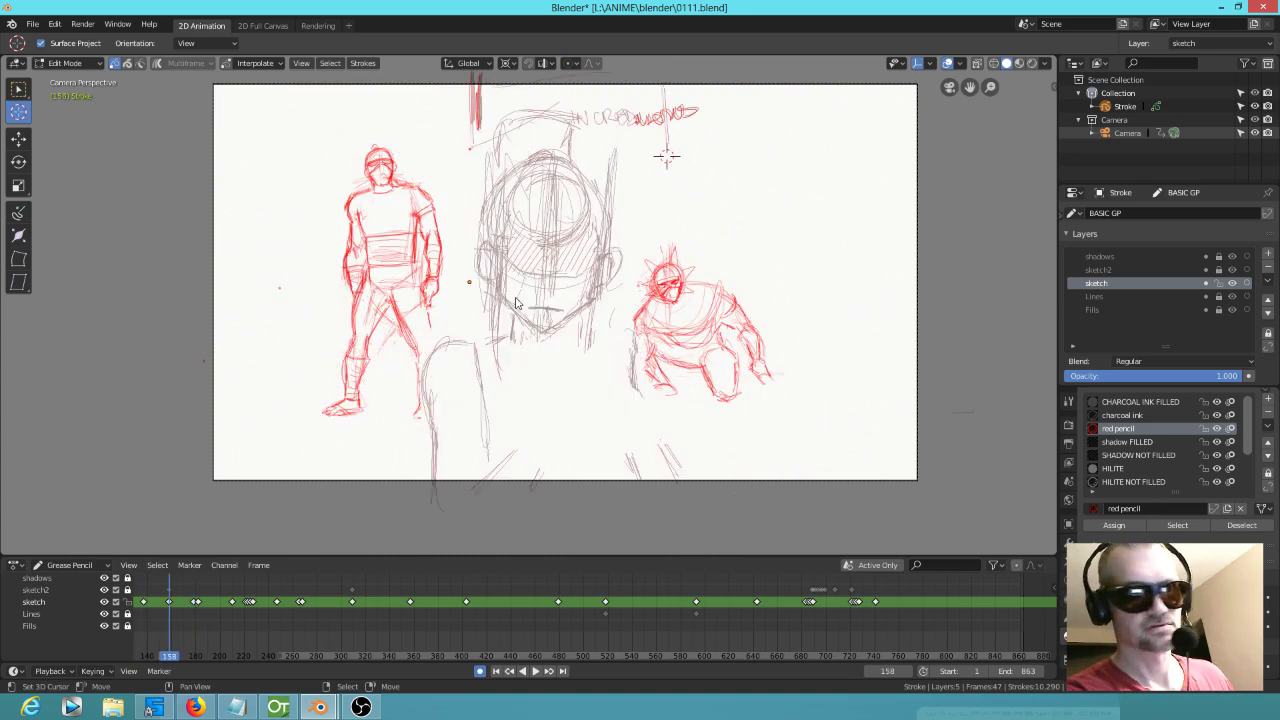
{"action": "key", "text": "Down"}
{"action": "key", "text": "Up"}
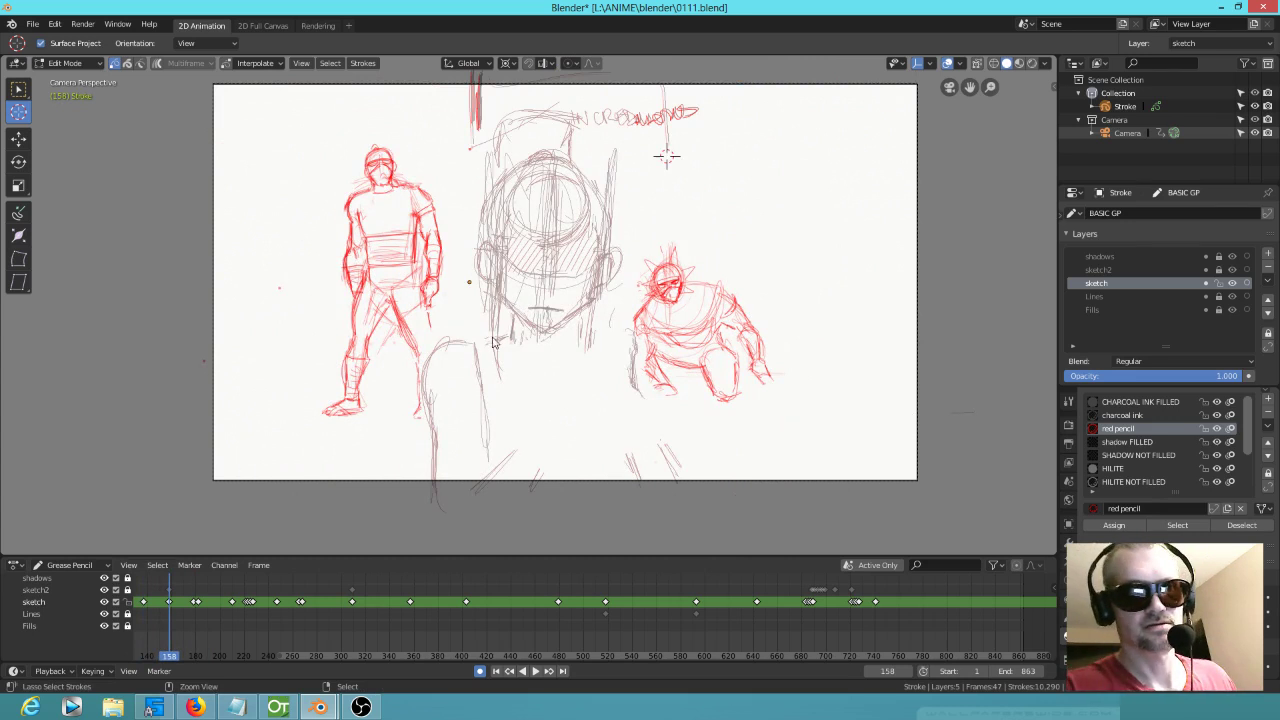
{"action": "key", "text": "ctrl+v"}
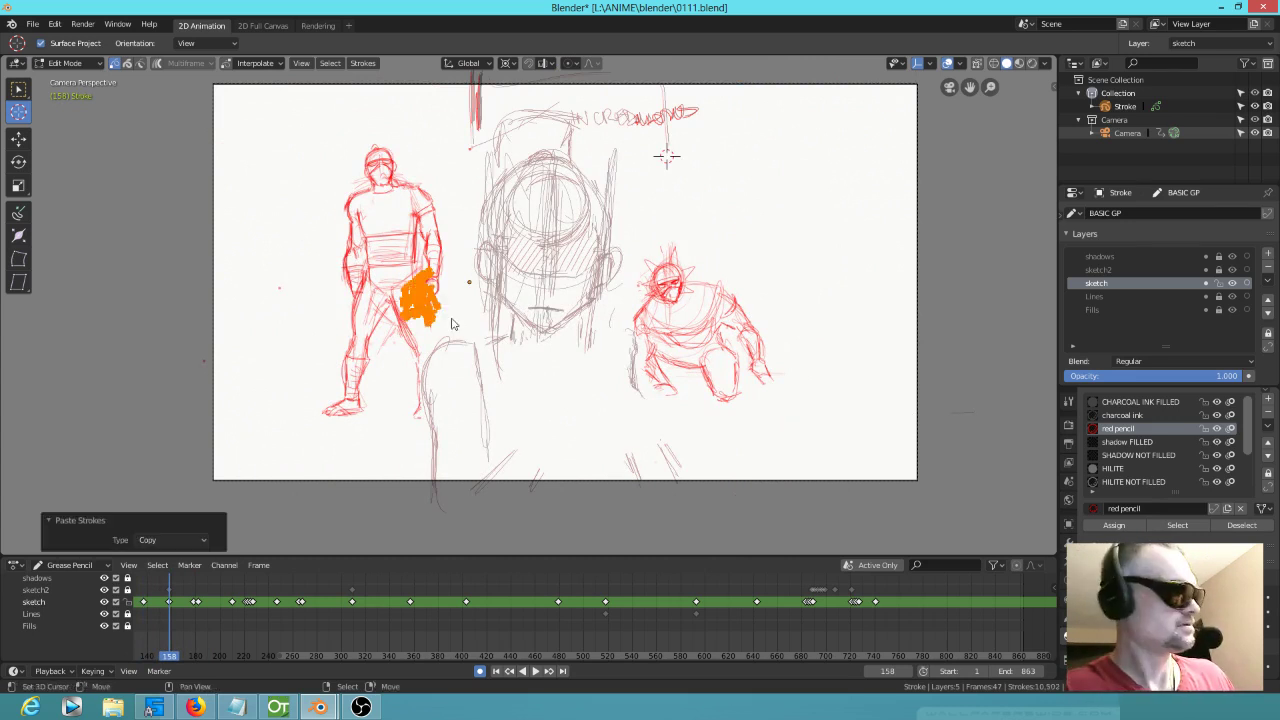
{"action": "key", "text": "g"}
{"action": "left_click", "coordinate": [600, 411]}
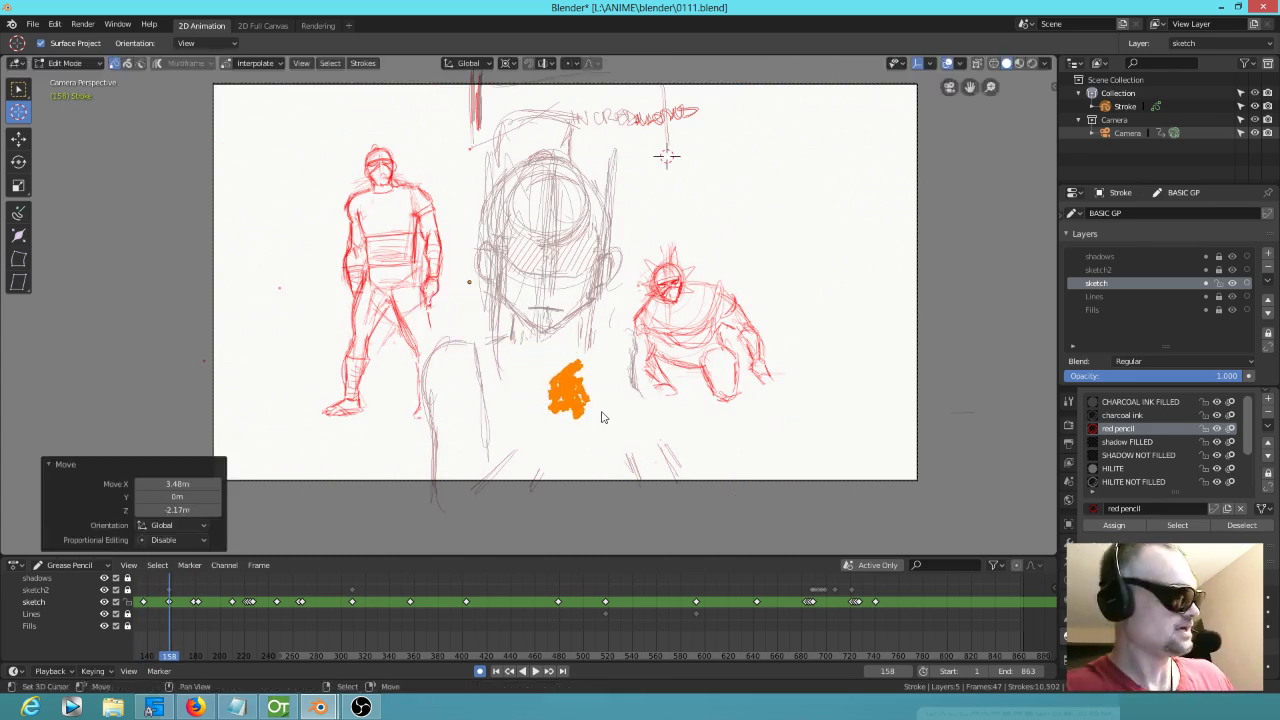
{"action": "key", "text": "g"}
{"action": "key", "text": "Escape"}
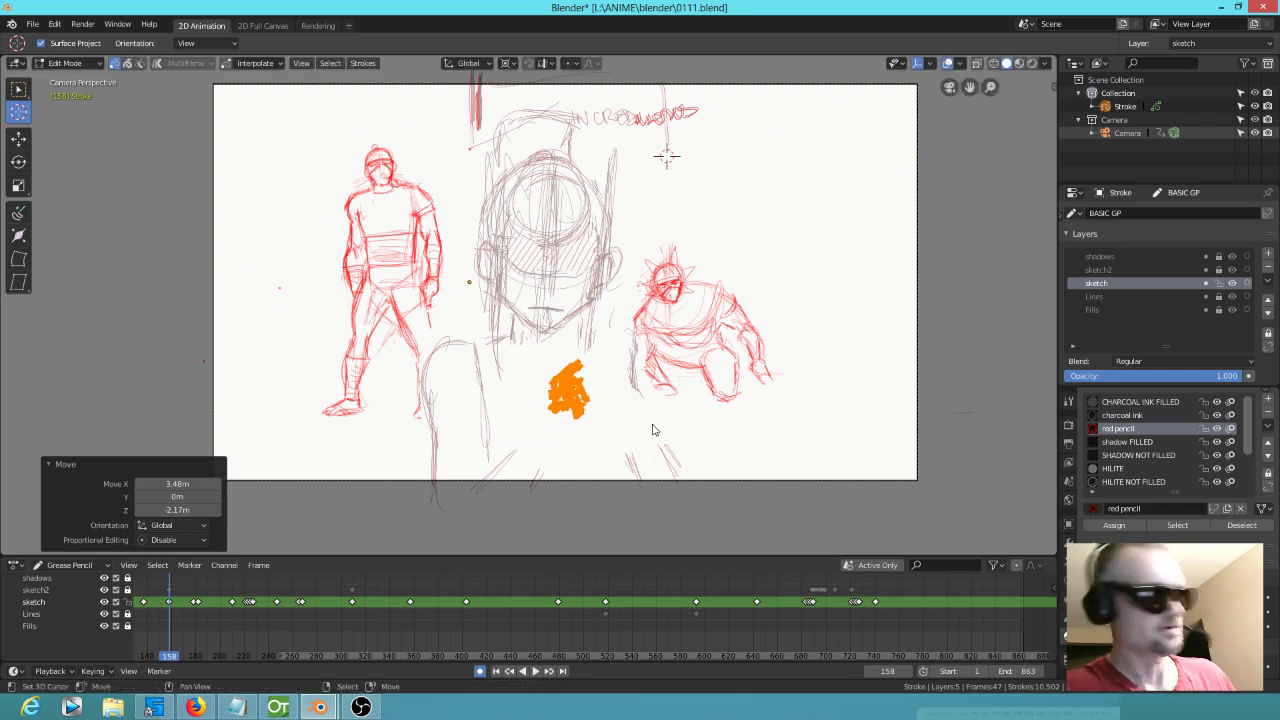
Step: Set the pivot to Median Point, scale the pasted hands by about 4.257 and shift them slightly over the chest
{"action": "key", "text": "period"}
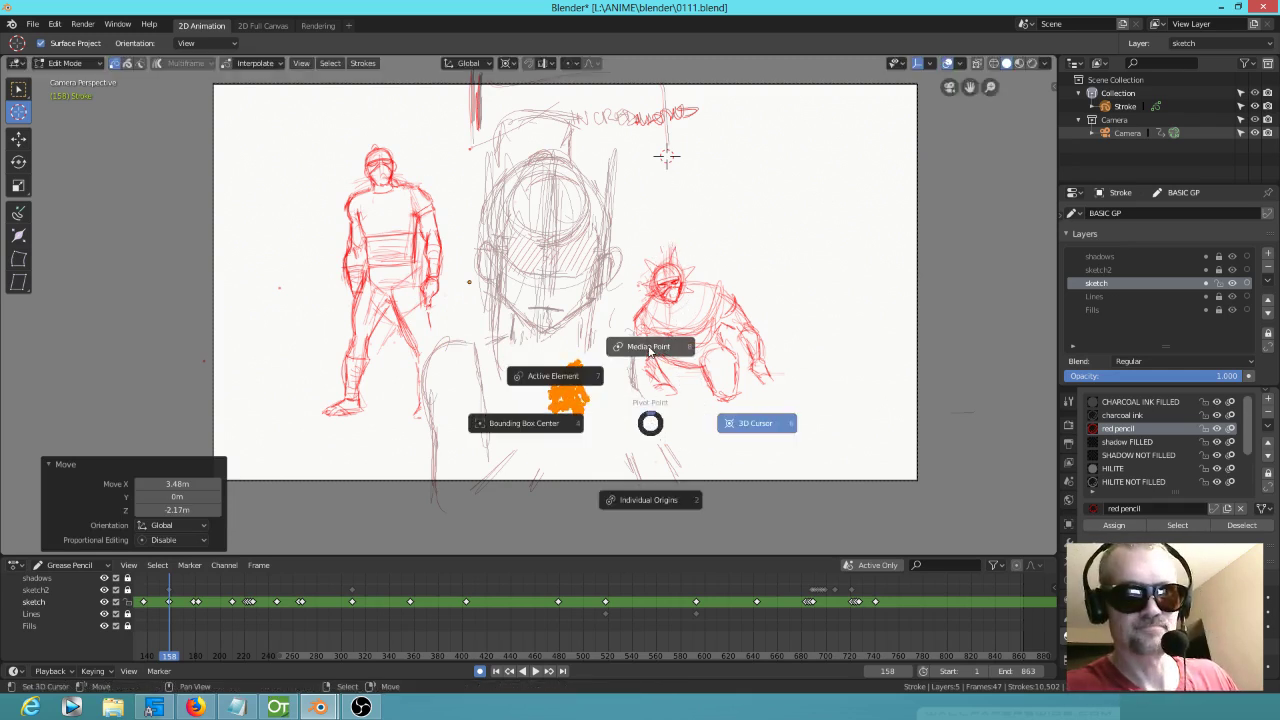
{"action": "left_click", "coordinate": [649, 348]}
{"action": "key", "text": "s"}
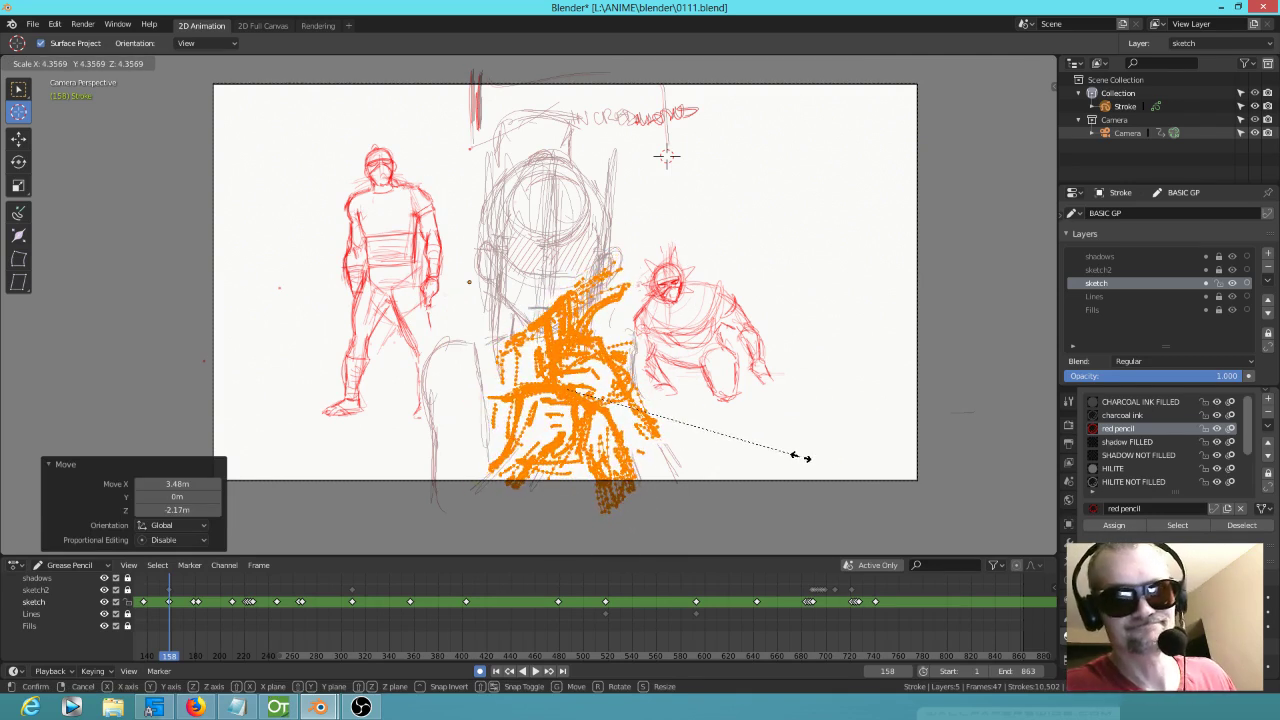
{"action": "left_click", "coordinate": [795, 460]}
{"action": "key", "text": "g"}
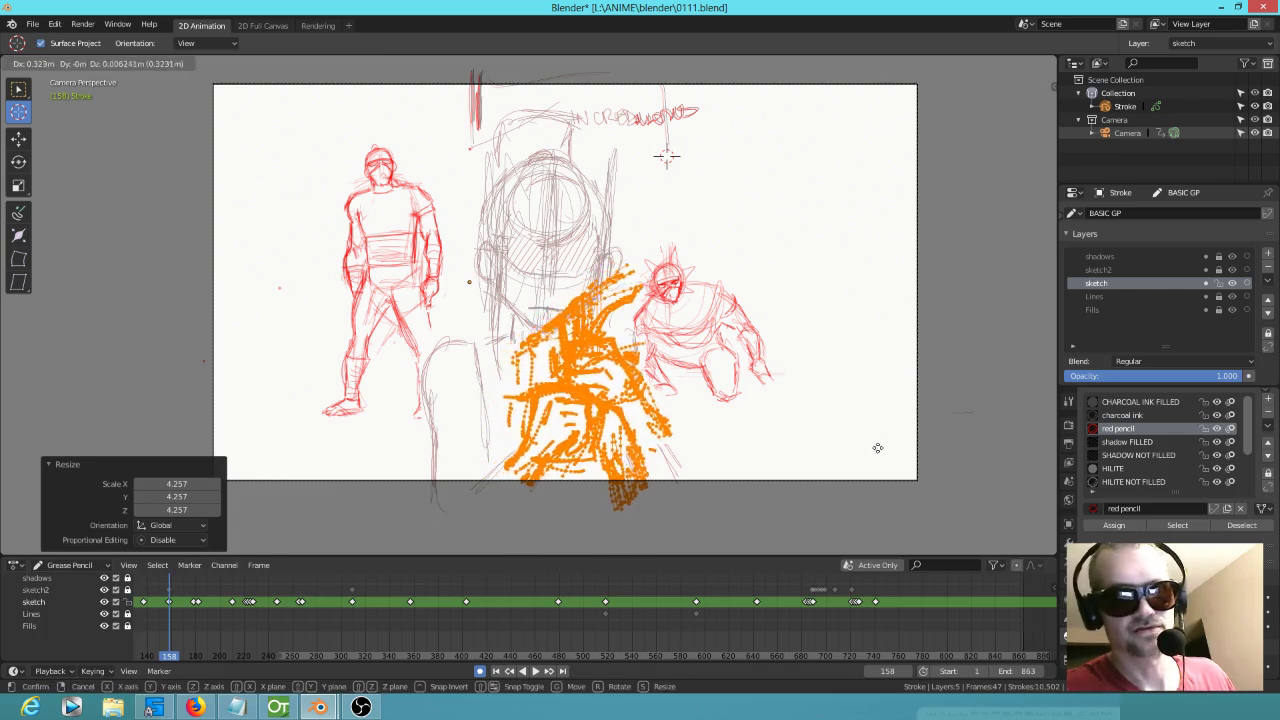
{"action": "left_click", "coordinate": [893, 432]}
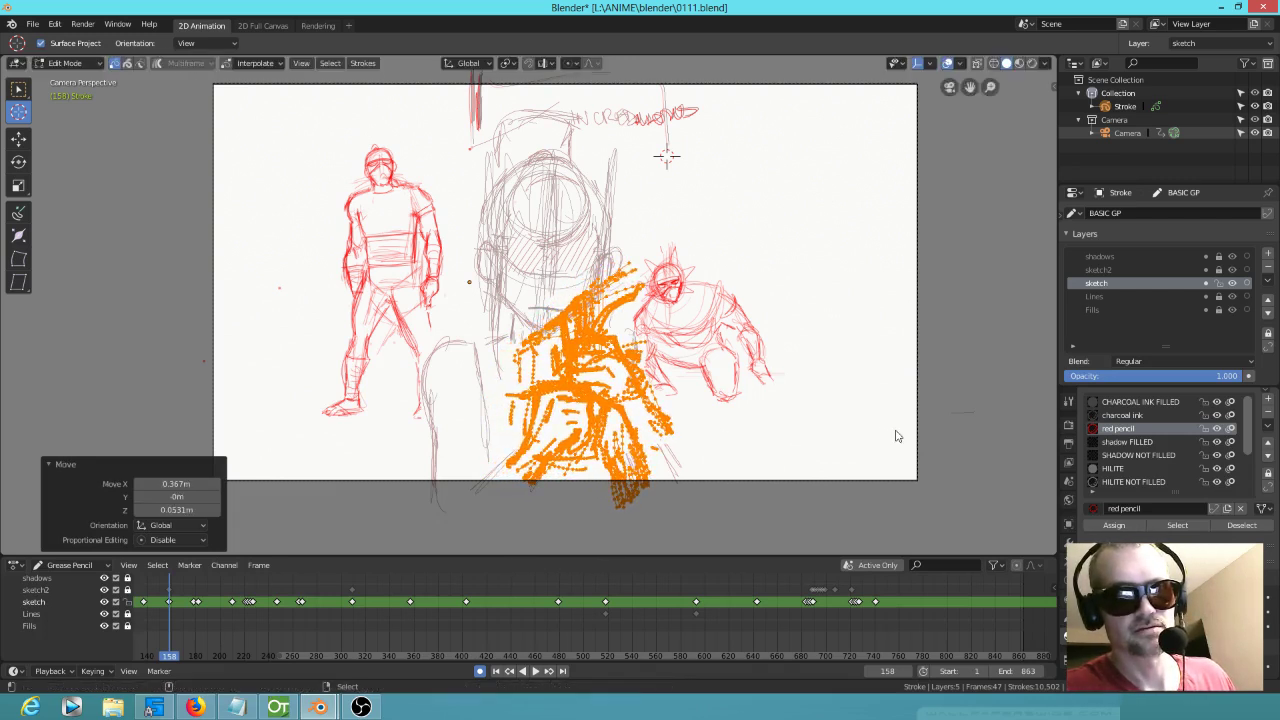
{"action": "scroll", "coordinate": [553, 312], "scroll_direction": "up", "scroll_amount": 2}
{"action": "scroll", "coordinate": [555, 312], "scroll_direction": "down", "scroll_amount": 4}
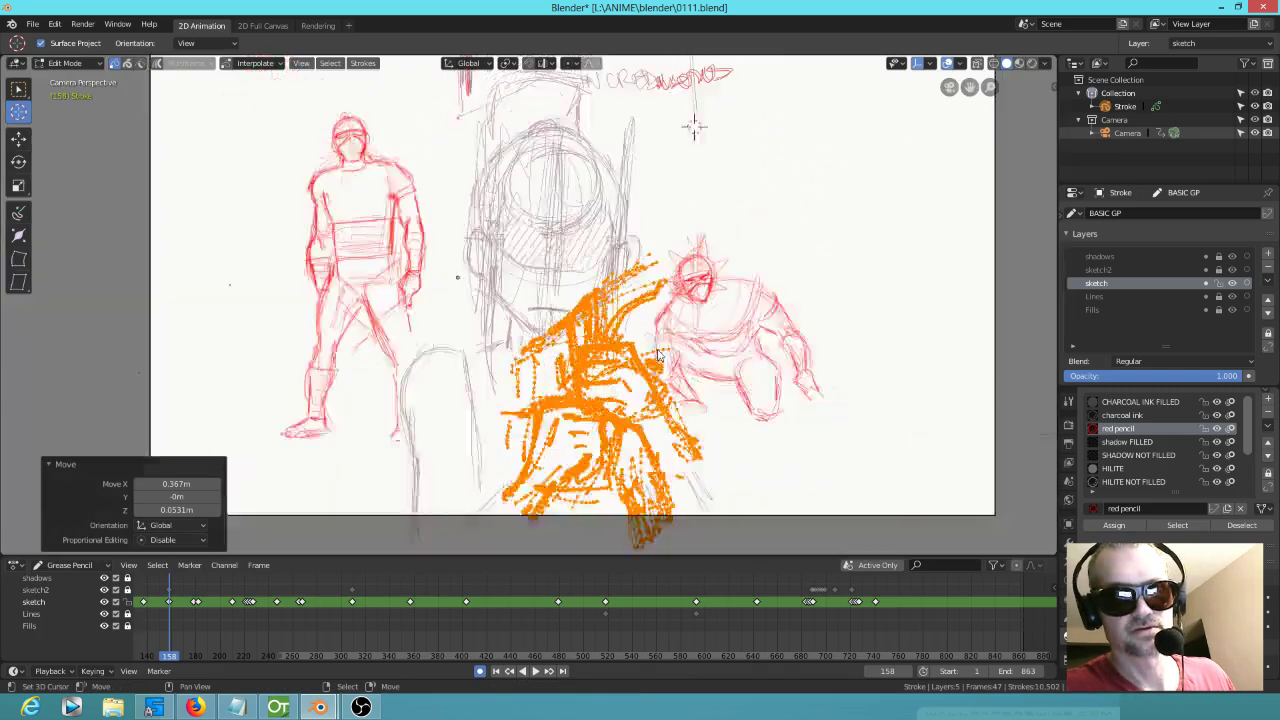
Step: Move the hands about 7.71 m in X to the camera frame's edge and delete the excess strokes above them
{"action": "key", "text": "g"}
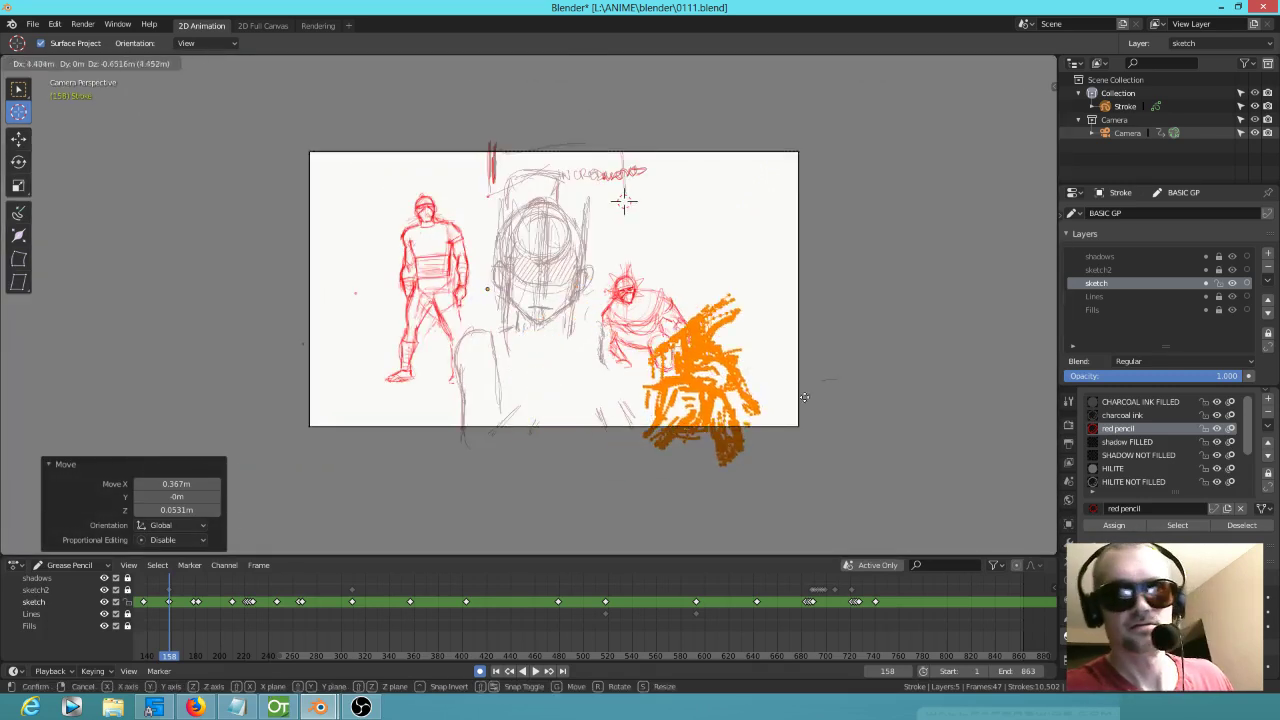
{"action": "left_click", "coordinate": [858, 401]}
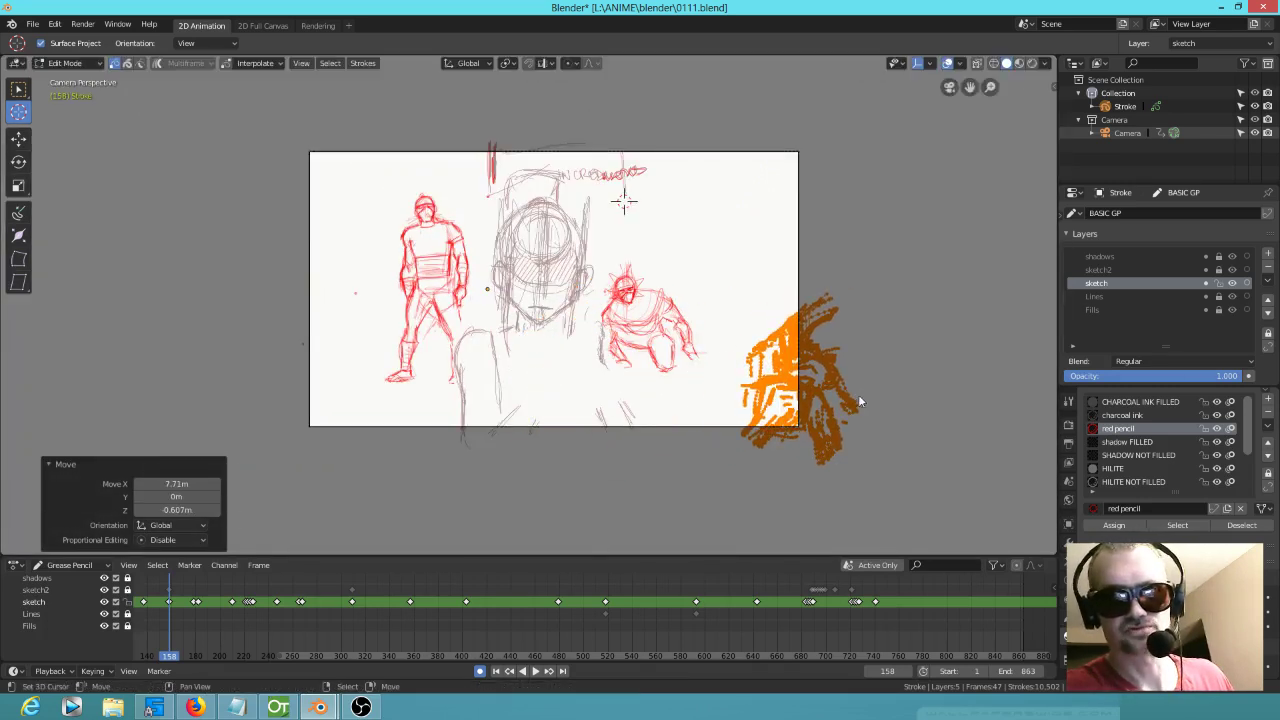
{"action": "left_click", "coordinate": [826, 276]}
{"action": "mouse_move", "coordinate": [835, 278]}
{"action": "right_mouse_down", "text": "ctrl"}
{"action": "mouse_move", "coordinate": [722, 355]}
{"action": "mouse_move", "coordinate": [738, 372]}
{"action": "mouse_move", "coordinate": [785, 366]}
{"action": "mouse_move", "coordinate": [838, 295]}
{"action": "right_mouse_up", "text": "ctrl"}
{"action": "key", "text": "x"}
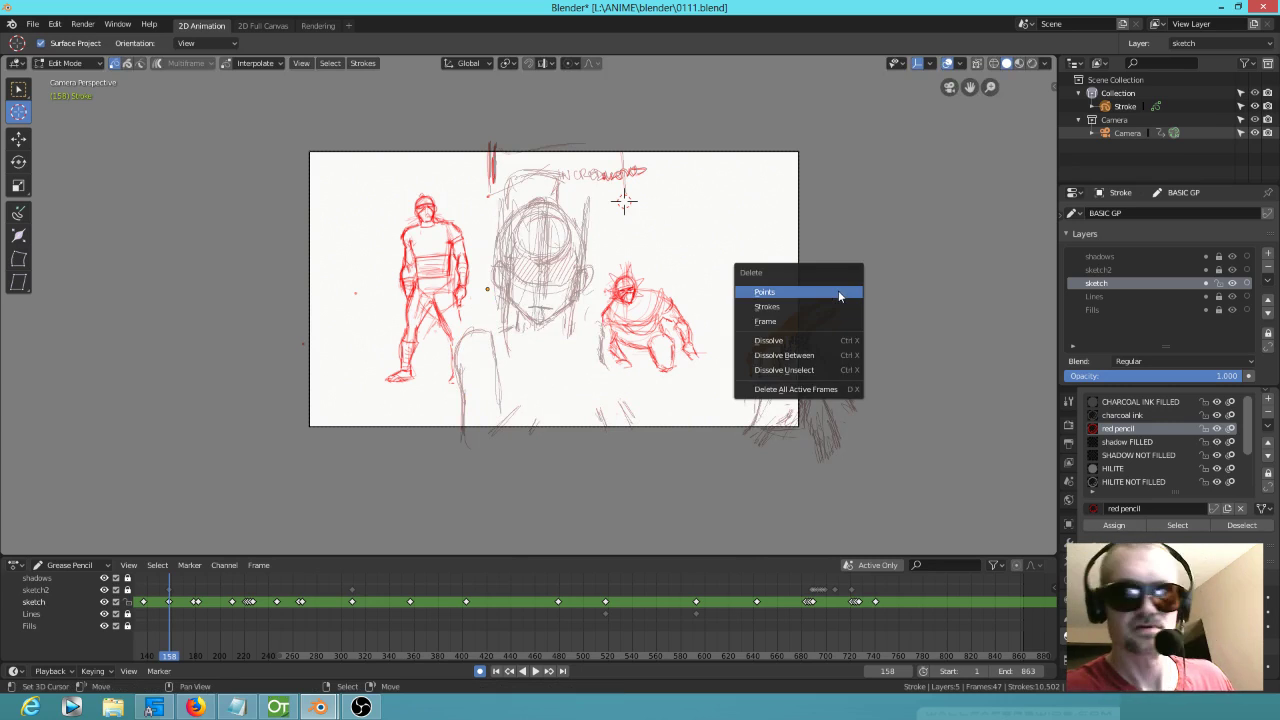
{"action": "left_click", "coordinate": [830, 306]}
Step: Lasso the remaining hand strokes and move them back below the central figure's chin, about -7.75 m in X and 0.719 m in Z
{"action": "mouse_move", "coordinate": [717, 353]}
{"action": "right_mouse_down", "text": "ctrl"}
{"action": "mouse_move", "coordinate": [927, 393]}
{"action": "mouse_move", "coordinate": [856, 414]}
{"action": "right_mouse_up", "text": "ctrl"}
{"action": "key", "text": "g"}
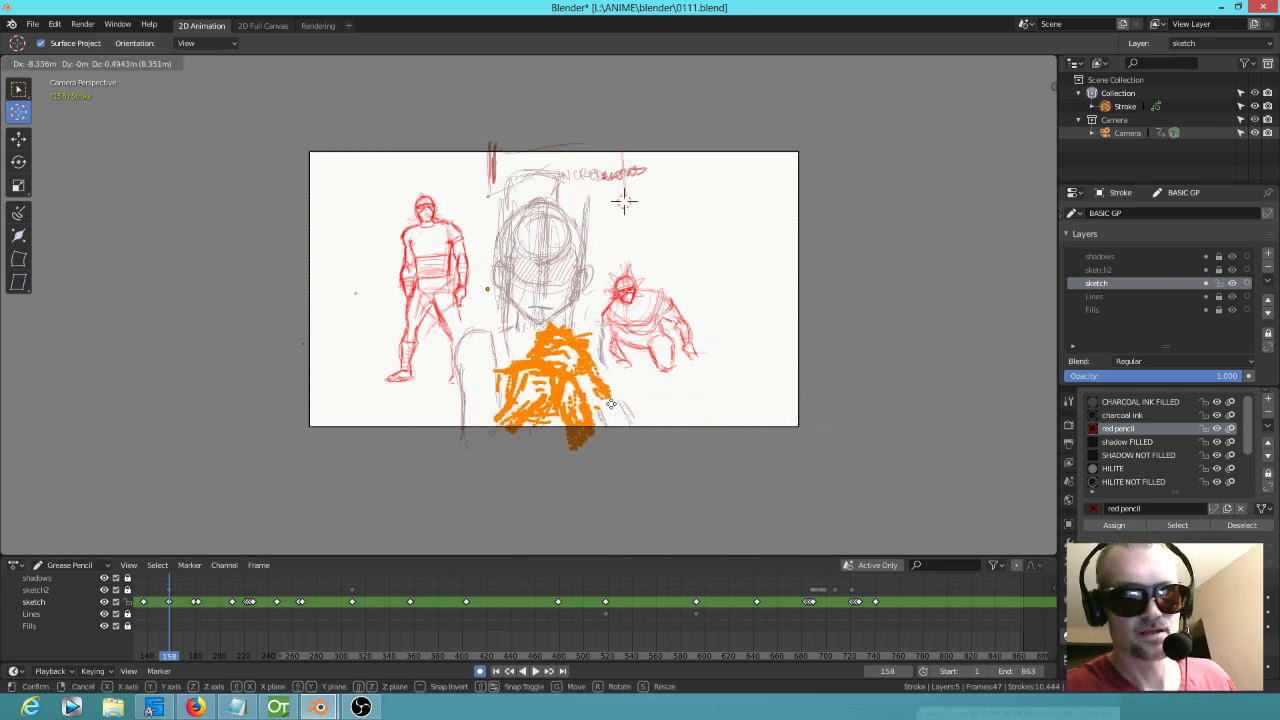
{"action": "left_click", "coordinate": [624, 398]}
Step: Scale the hands by about 0.905 and lower them about 0.108 m along Z
{"action": "scroll", "coordinate": [627, 400], "scroll_direction": "up", "scroll_amount": 7}
{"action": "scroll", "coordinate": [705, 416], "scroll_direction": "down", "scroll_amount": 3}
{"action": "mouse_move", "coordinate": [754, 434]}
{"action": "middle_mouse_down", "text": "shift"}
{"action": "mouse_move", "coordinate": [772, 255]}
{"action": "mouse_move", "coordinate": [790, 280]}
{"action": "middle_mouse_up", "text": "shift"}
{"action": "key", "text": "s"}
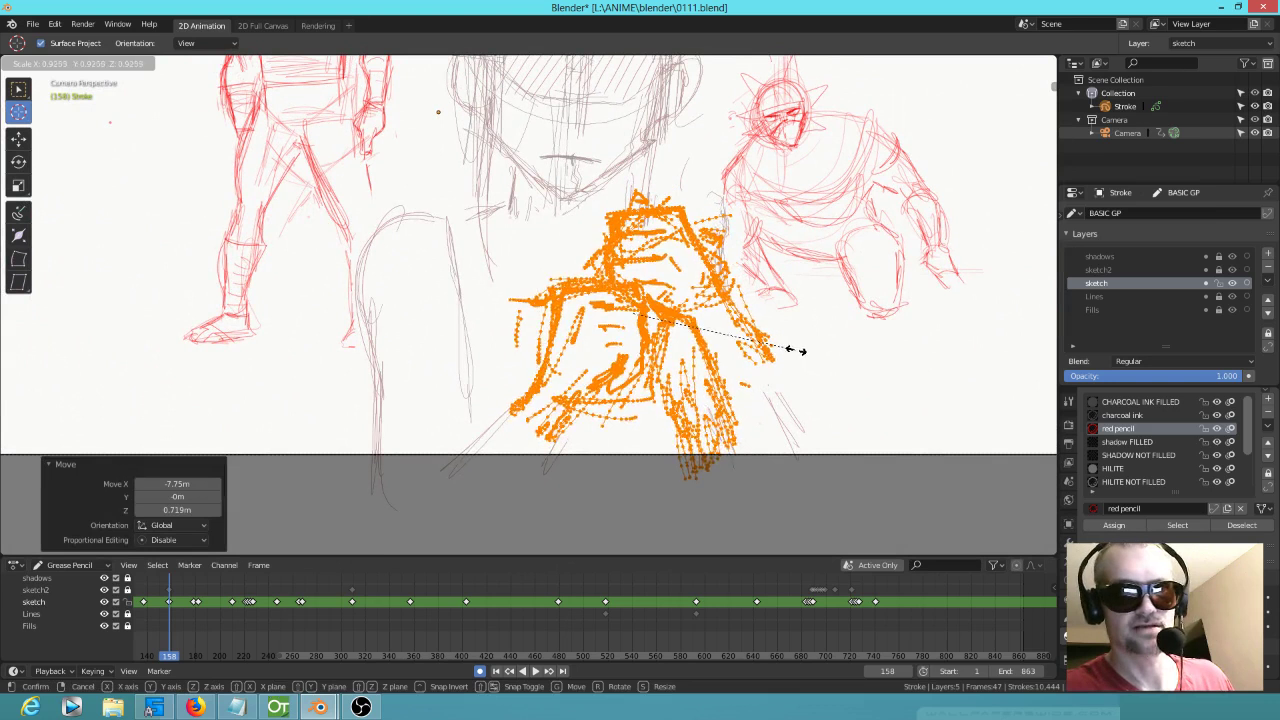
{"action": "left_click", "coordinate": [794, 349]}
{"action": "key", "text": "g"}
{"action": "key", "text": "z"}
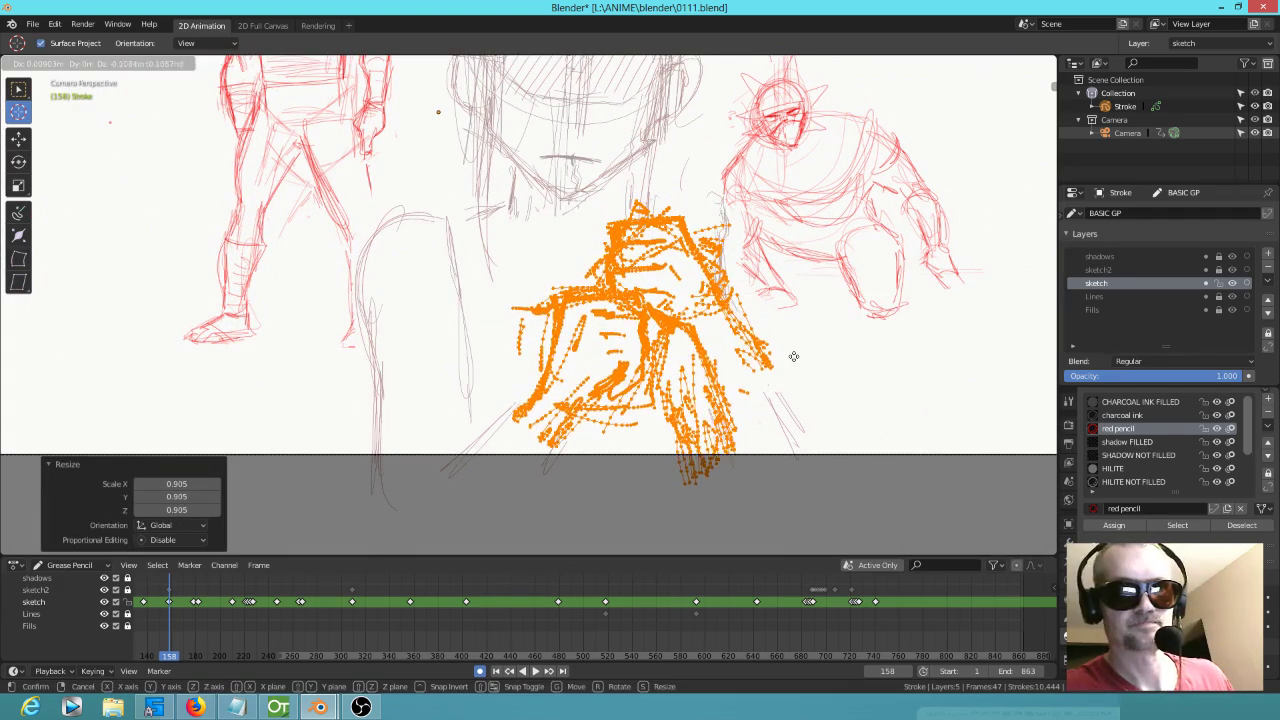
{"action": "left_click", "coordinate": [794, 362]}
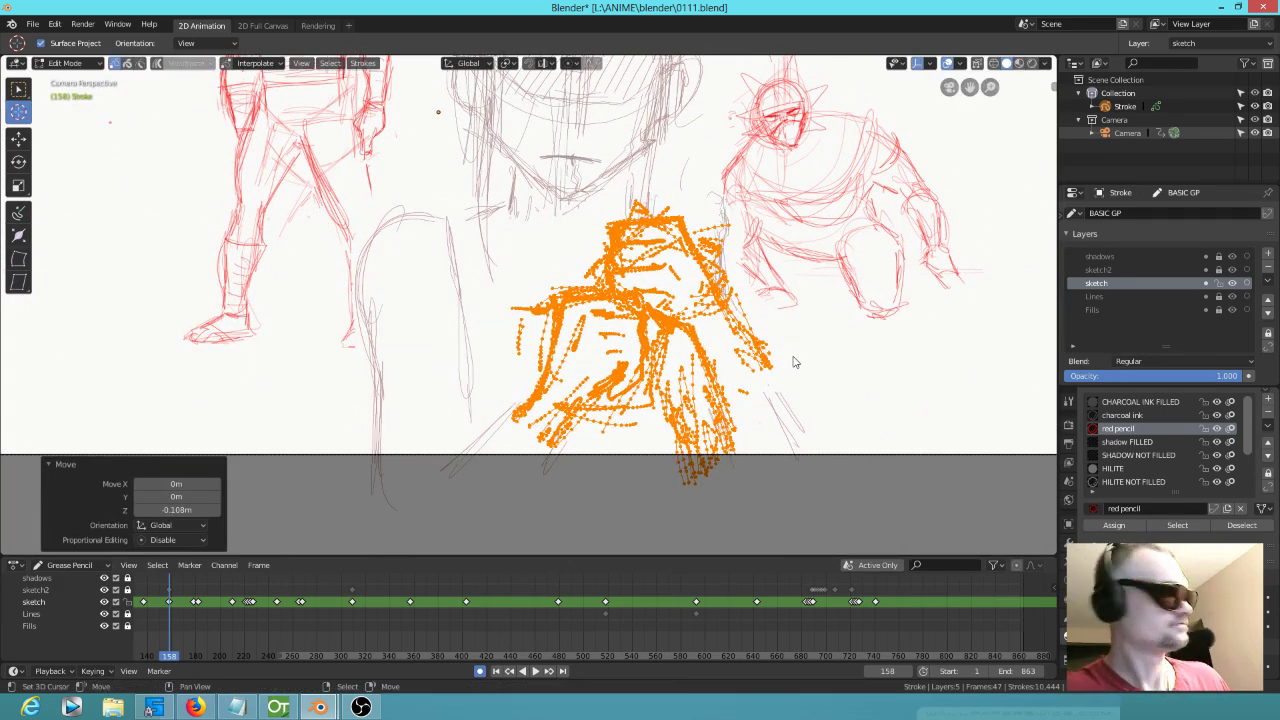
Step: Deselect the strokes, switch to Draw mode and sketch the curved strand rising from the upper hand
{"action": "key", "text": "a"}
{"action": "key", "text": "a"}
{"action": "key", "text": "ctrl+Tab"}
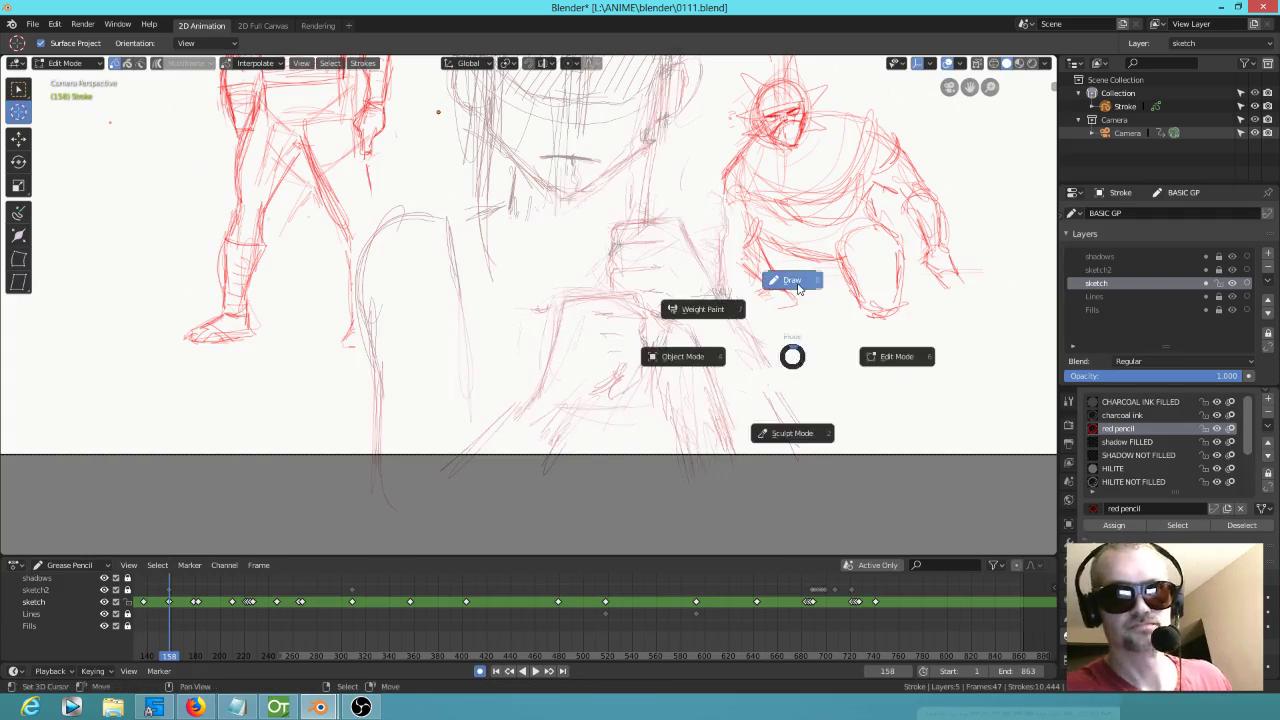
{"action": "left_click", "coordinate": [792, 281]}
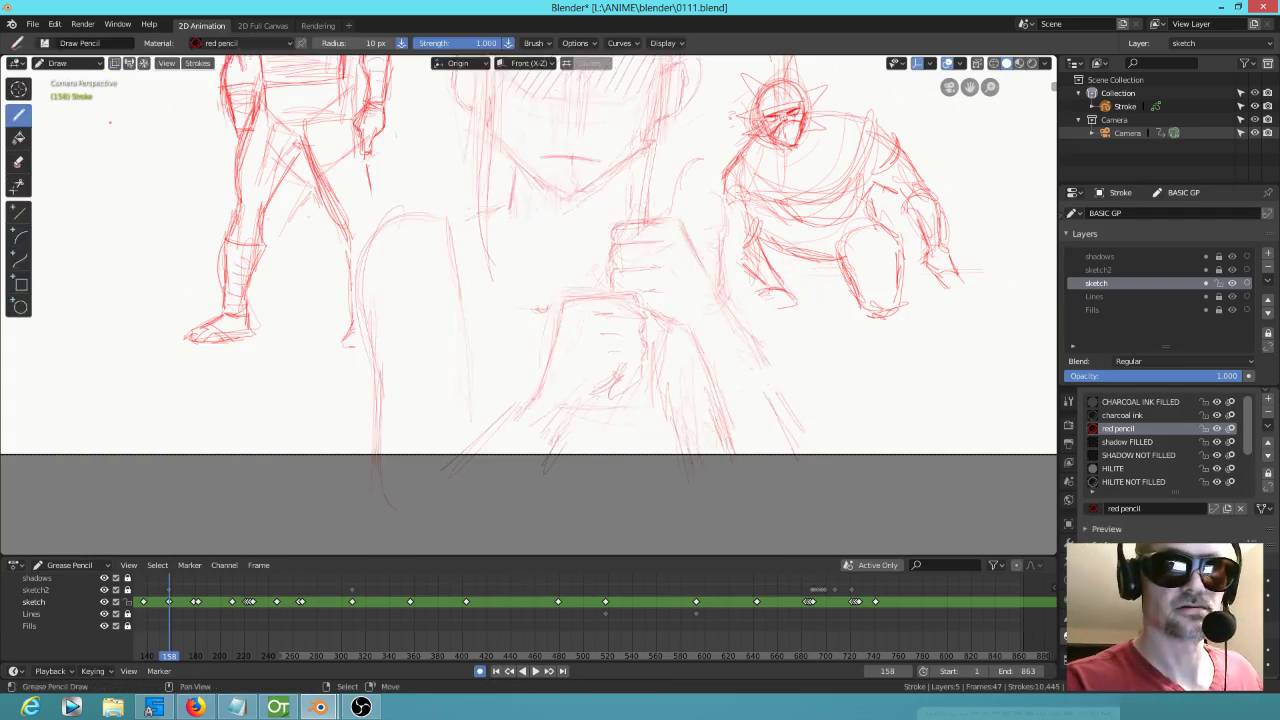
{"action": "left_click_drag", "start_coordinate": [708, 153], "coordinate": [677, 212]}
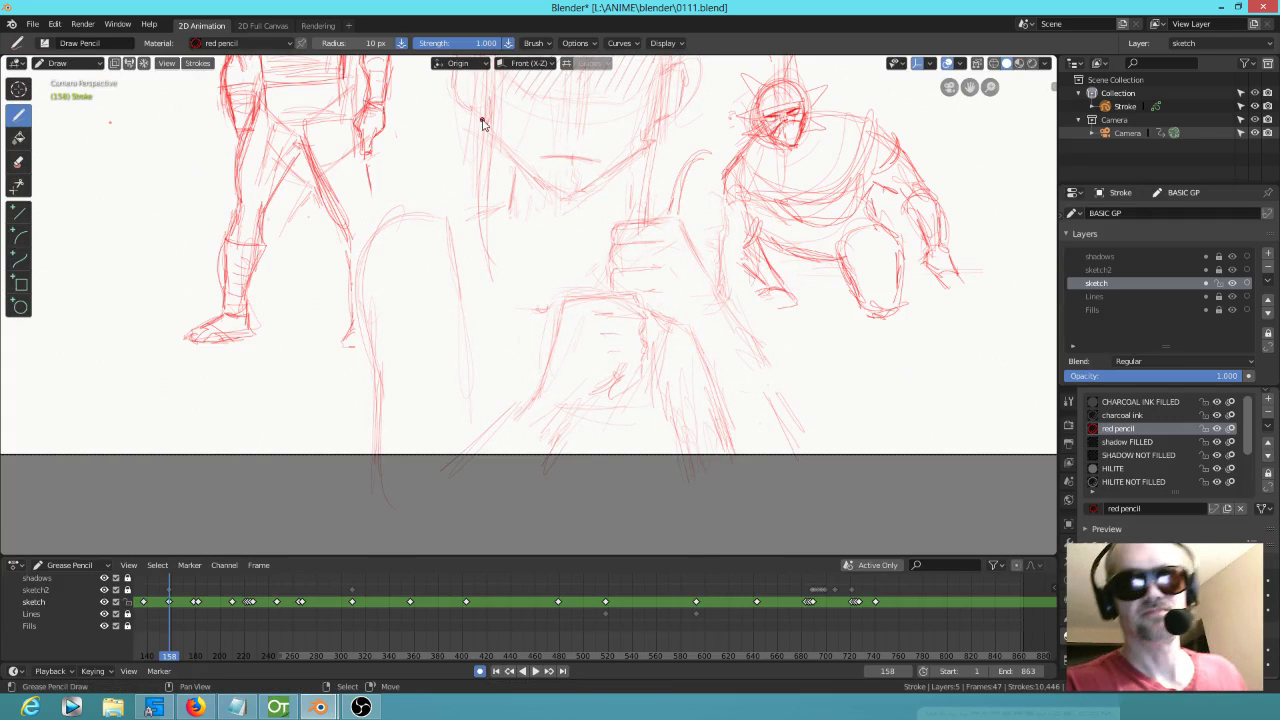
Step: Sketch a connecting line from the upper hand down along the wrist and forearm
{"action": "scroll", "coordinate": [626, 134], "scroll_direction": "down", "scroll_amount": 5}
{"action": "middle_click_drag", "start_coordinate": [626, 134], "coordinate": [531, 154], "text": "shift"}
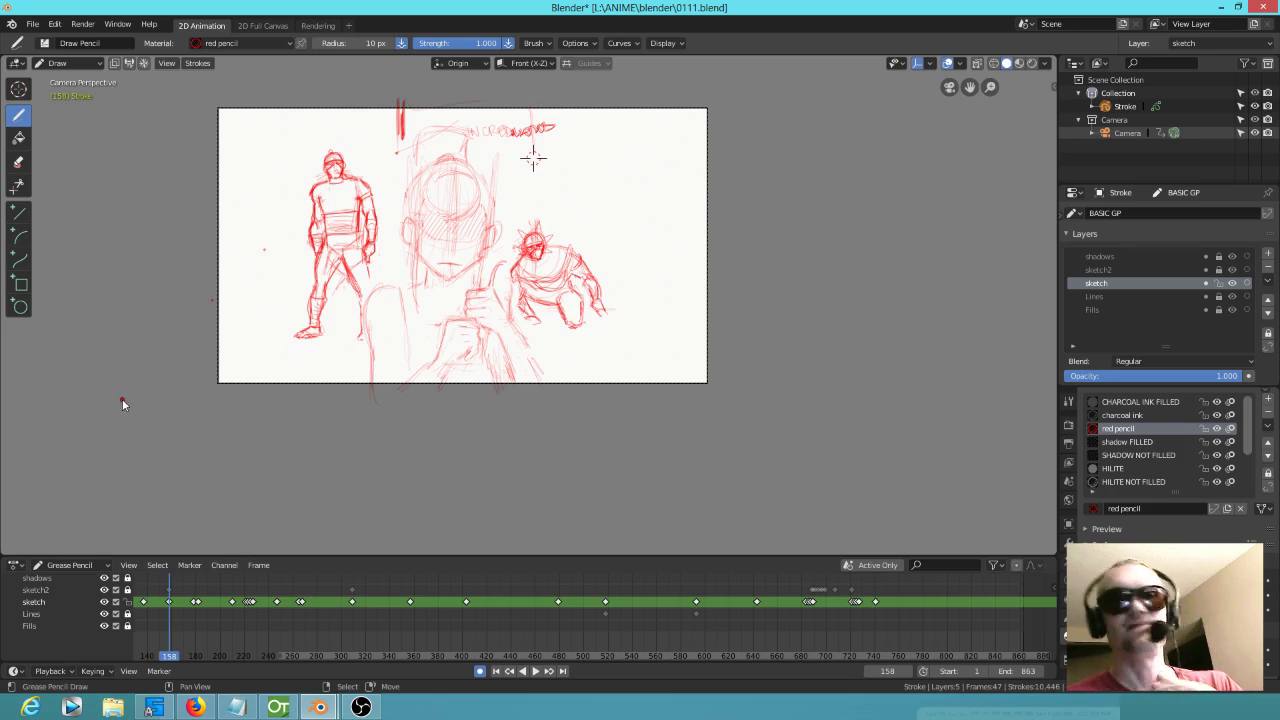
{"action": "scroll", "coordinate": [370, 420], "scroll_direction": "up", "scroll_amount": 2}
{"action": "mouse_move", "coordinate": [389, 414]}
{"action": "middle_mouse_down", "text": "shift"}
{"action": "mouse_move", "coordinate": [514, 486]}
{"action": "mouse_move", "coordinate": [460, 509]}
{"action": "mouse_move", "coordinate": [453, 495]}
{"action": "middle_mouse_up", "text": "shift"}
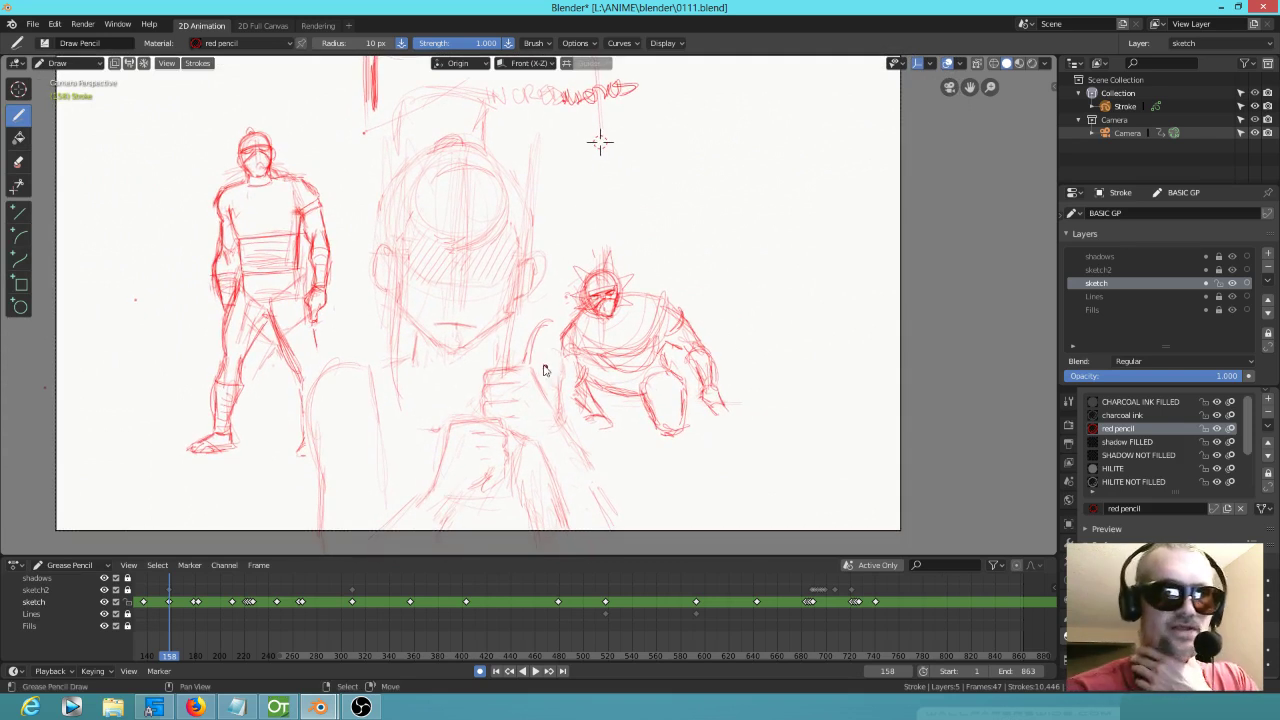
{"action": "left_click_drag", "start_coordinate": [547, 365], "coordinate": [568, 426]}
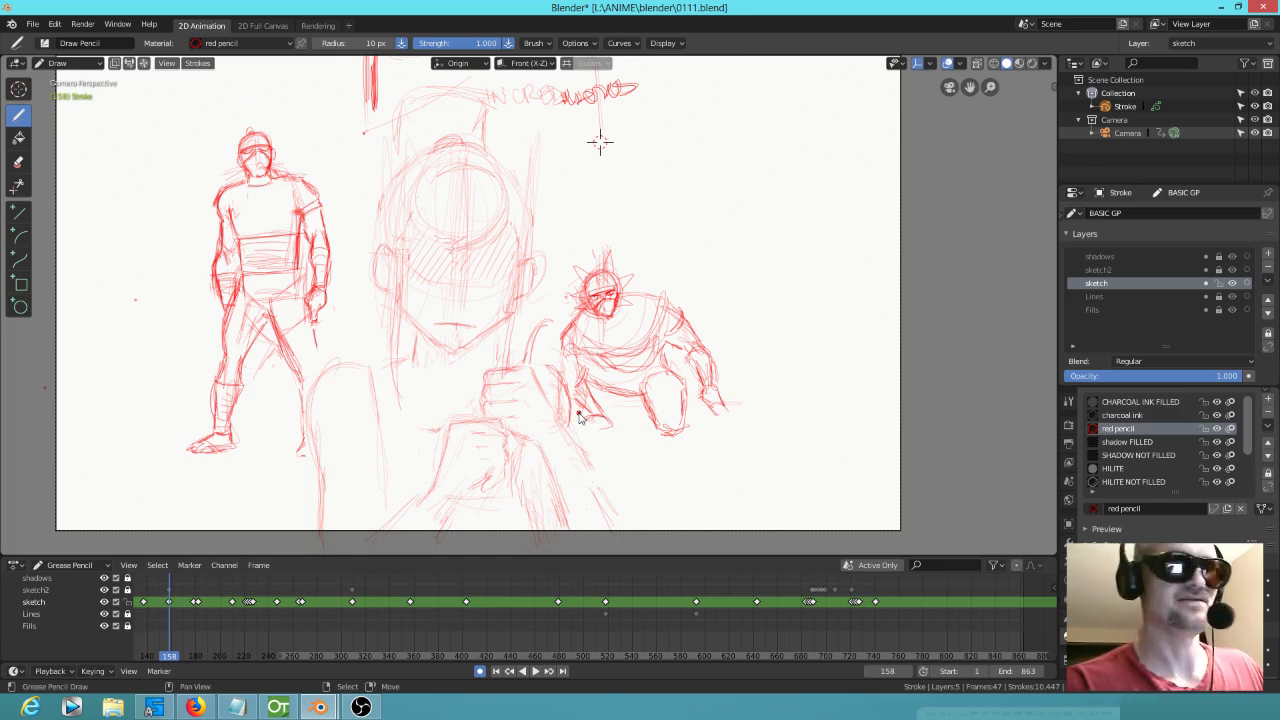
Step: Add a stroke along the wrist of the upper hand at frame 158 and compare it with the neighbouring keyframe
{"action": "left_click_drag", "start_coordinate": [500, 366], "coordinate": [518, 424]}
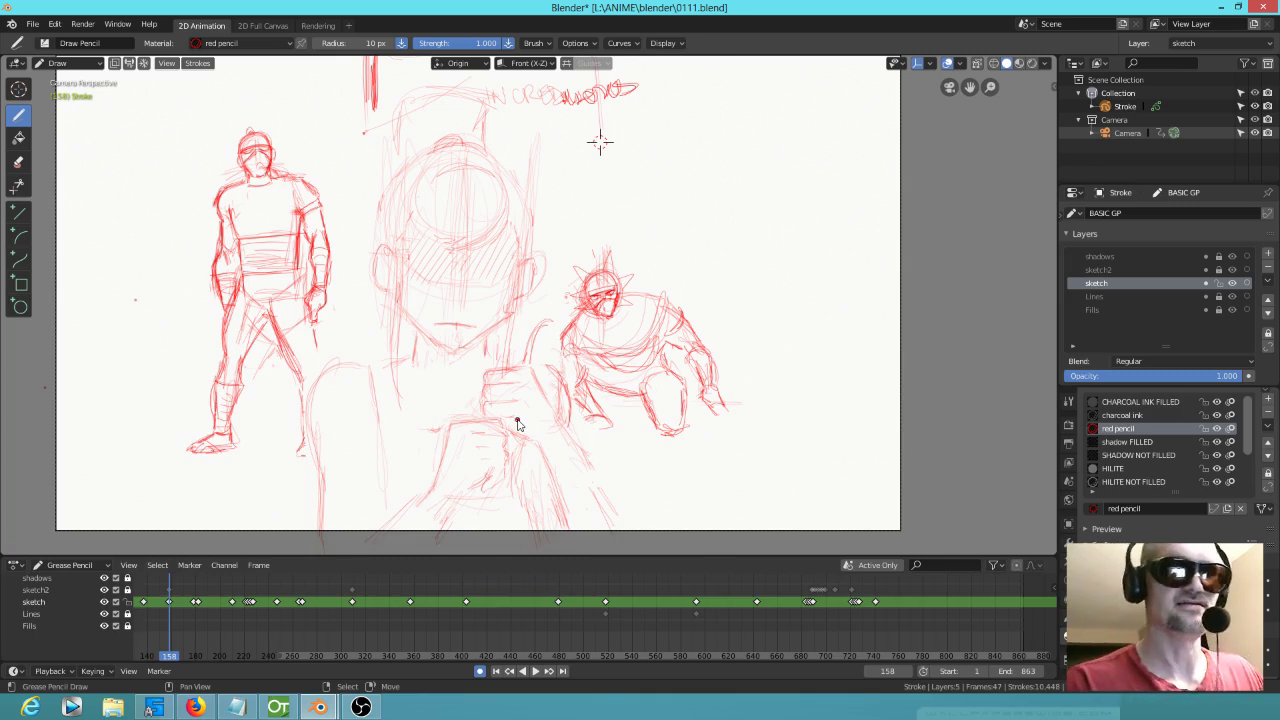
{"action": "key", "text": "Up"}
{"action": "key", "text": "Down"}
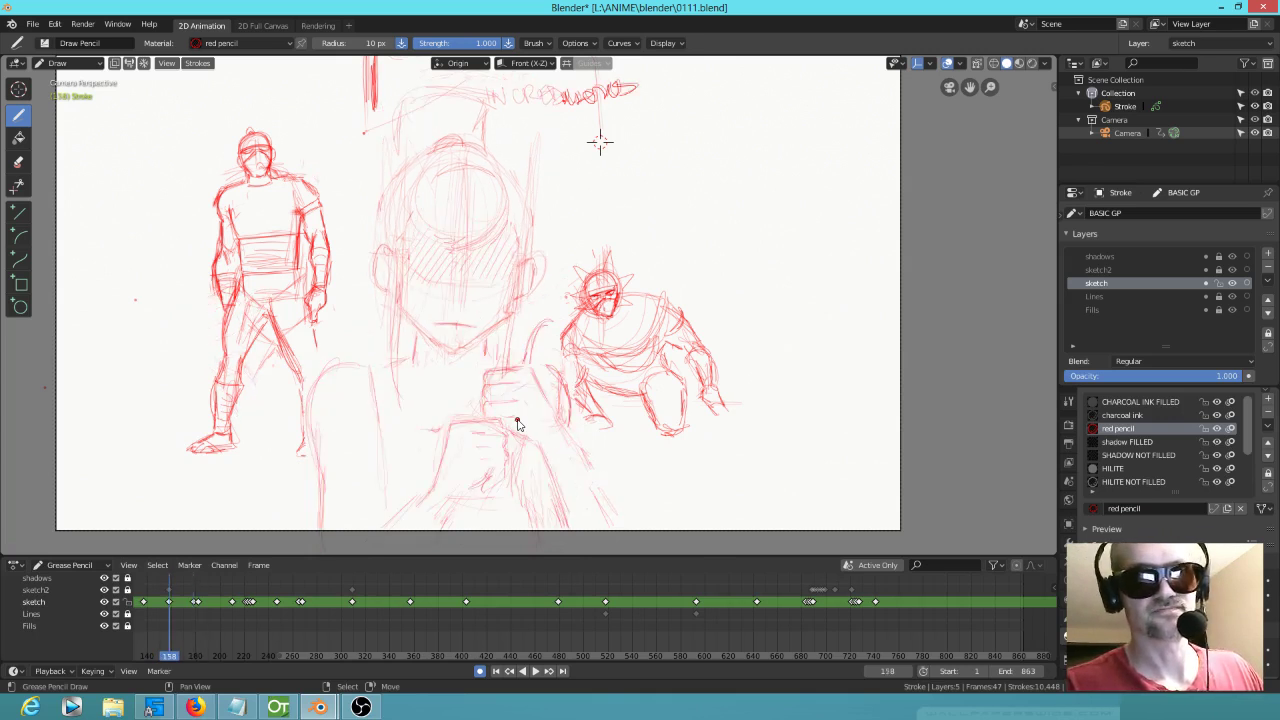
{"action": "key", "text": "Up"}
{"action": "left_click", "coordinate": [274, 427]}
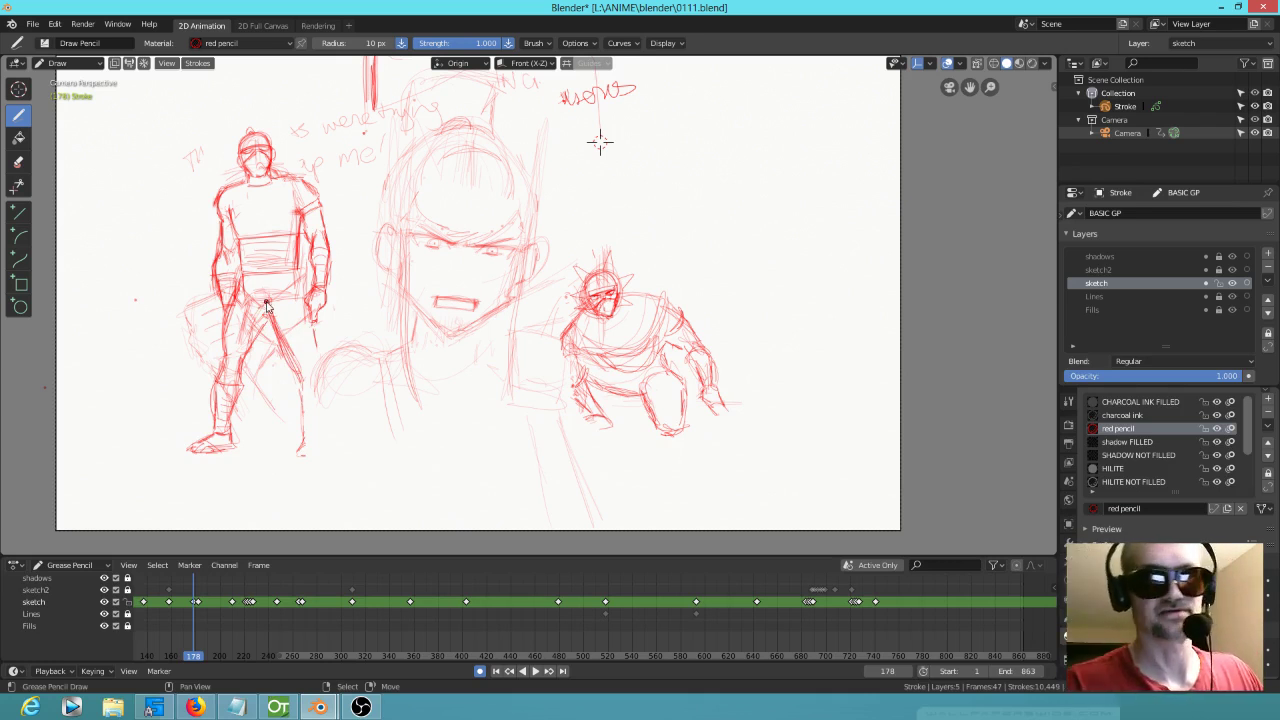
Step: Step through the sketch keyframes forward to frame 268 and back to the smirking close-up to compare poses, returning to frame 158
{"action": "key", "text": "Down"}
{"action": "key", "text": "Up"}
{"action": "key", "text": "Down"}
{"action": "key", "text": "Up"}
{"action": "key", "text": "Up"}
{"action": "key", "text": "Up"}
{"action": "key", "text": "Up"}
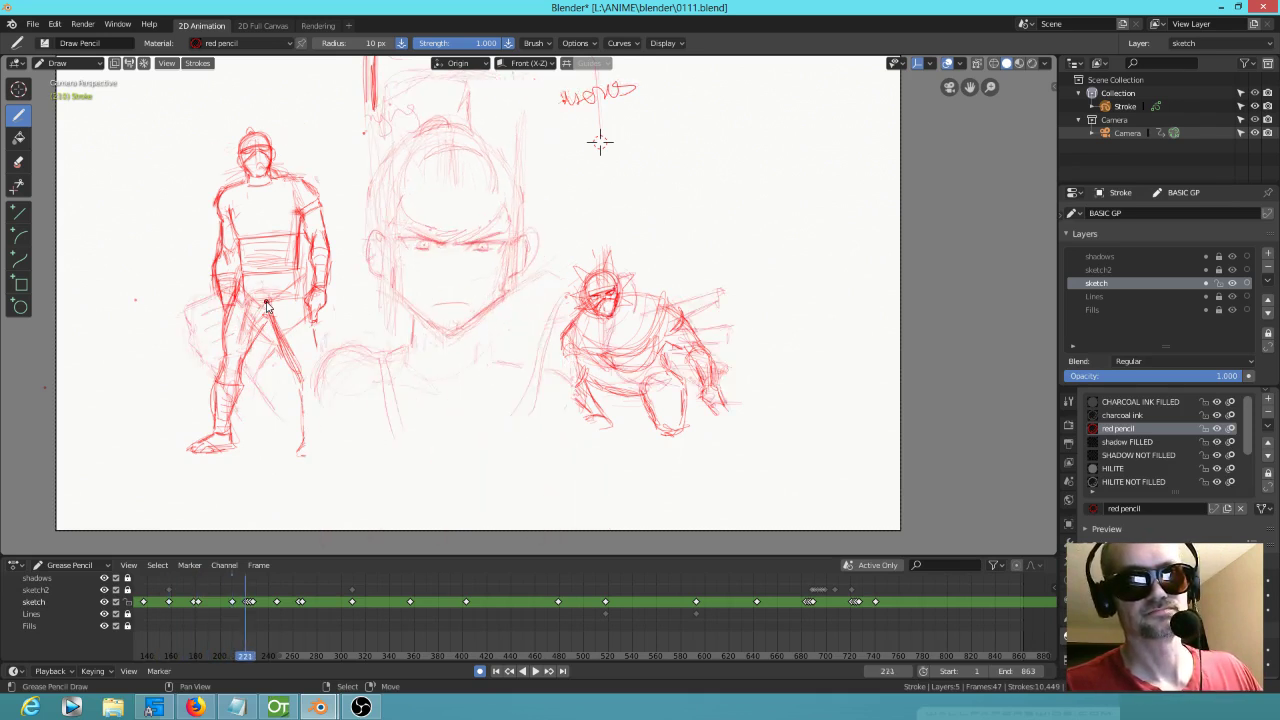
{"action": "key", "text": "Up"}
{"action": "key", "text": "Up"}
{"action": "key", "text": "Up"}
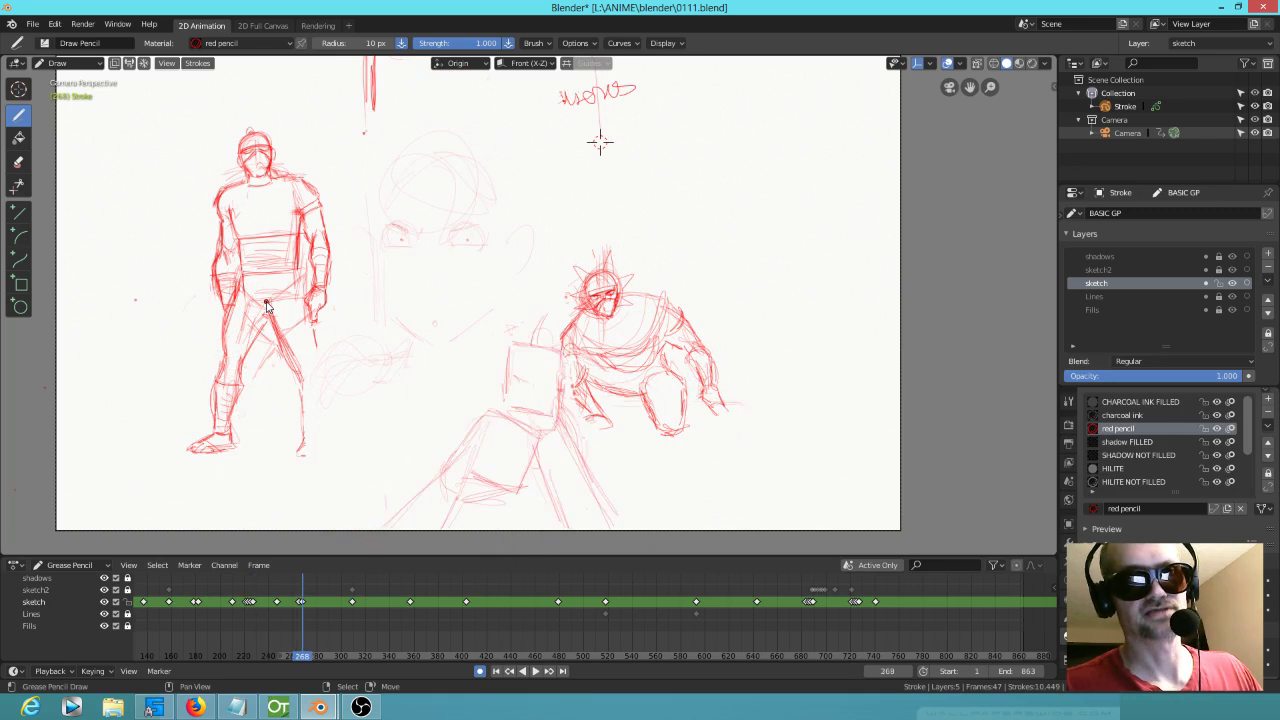
{"action": "key", "text": "Down"}
{"action": "key", "text": "Down"}
{"action": "key", "text": "Down"}
{"action": "key", "text": "Down"}
{"action": "key", "text": "Down"}
{"action": "key", "text": "Down"}
{"action": "key", "text": "Down"}
{"action": "key", "text": "Down"}
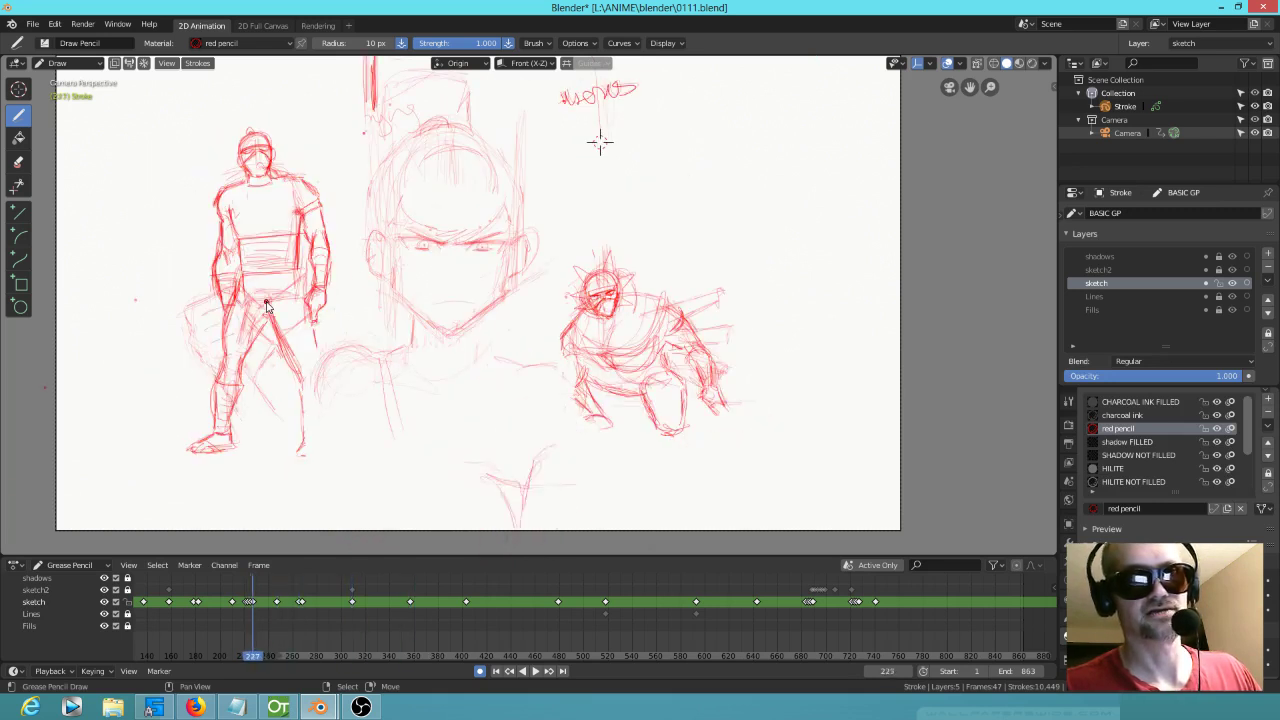
{"action": "key", "text": "Down"}
{"action": "key", "text": "Up"}
{"action": "key", "text": "Down"}
{"action": "key", "text": "Down"}
{"action": "key", "text": "Down"}
{"action": "key", "text": "Down"}
{"action": "key", "text": "Down"}
{"action": "key", "text": "Down"}
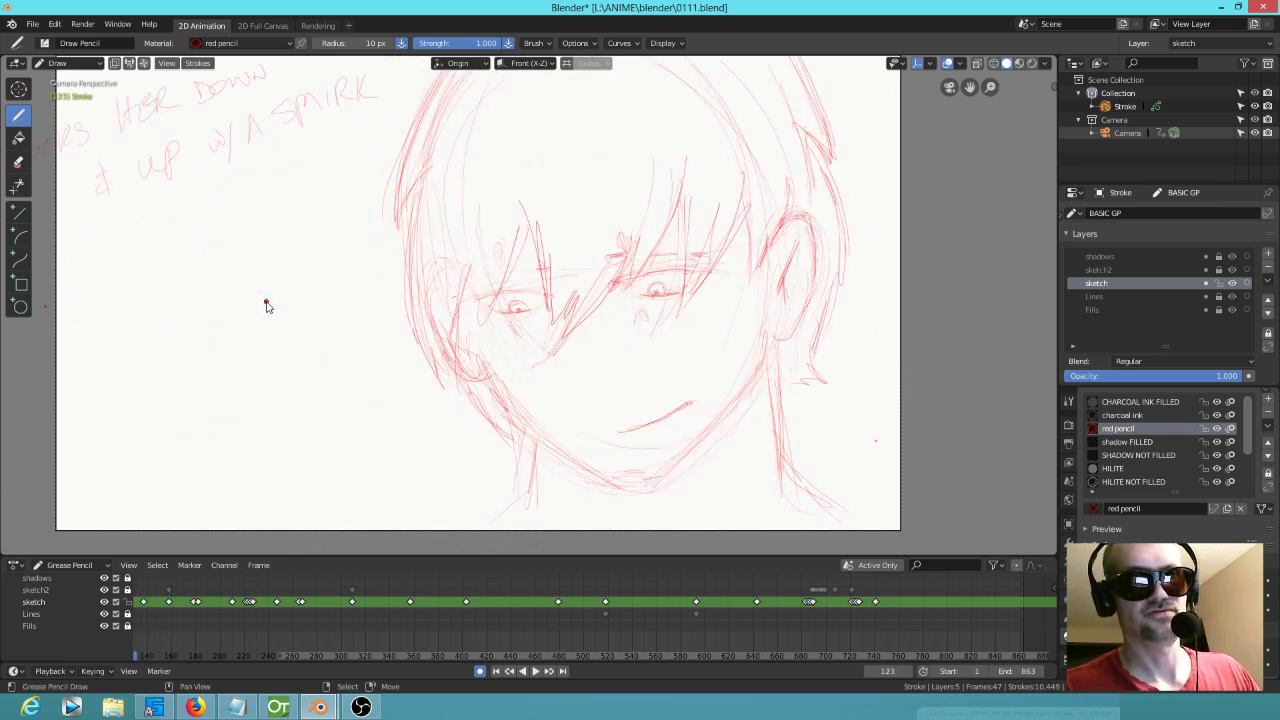
{"action": "key", "text": "Up"}
{"action": "key", "text": "Up"}
{"action": "key", "text": "Up"}
{"action": "key", "text": "Up"}
{"action": "key", "text": "Up"}
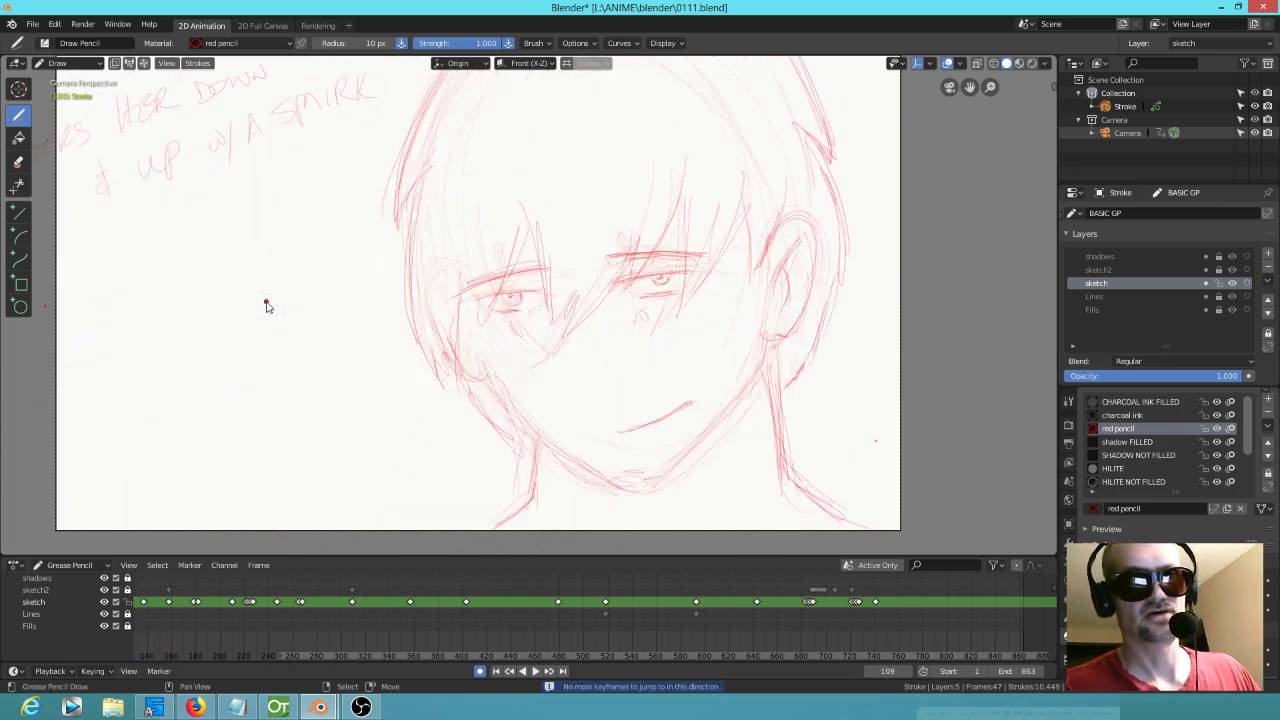
{"action": "key", "text": "Up"}
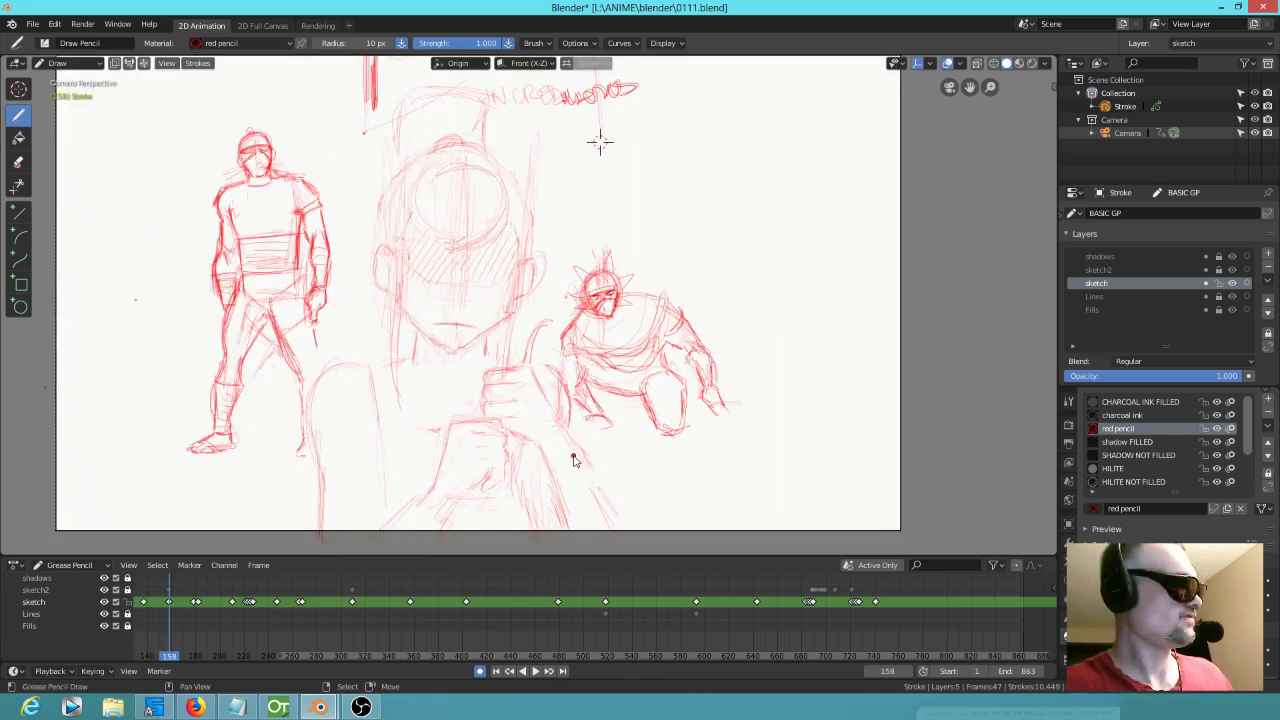
Step: In Edit Mode, select all the central figure's strokes at frame 158 and move them 0.0437 m in X and 0.181 m in Z
{"action": "key", "text": "Tab"}
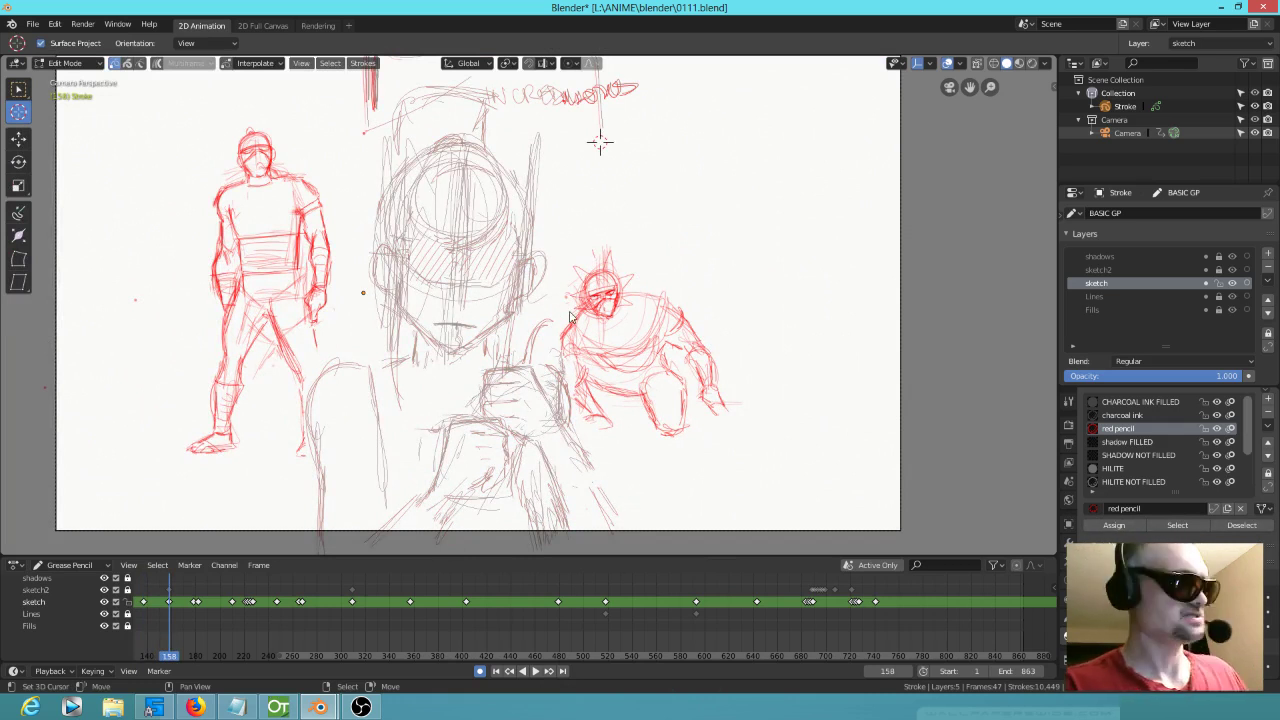
{"action": "key", "text": "Left"}
{"action": "key", "text": "Right"}
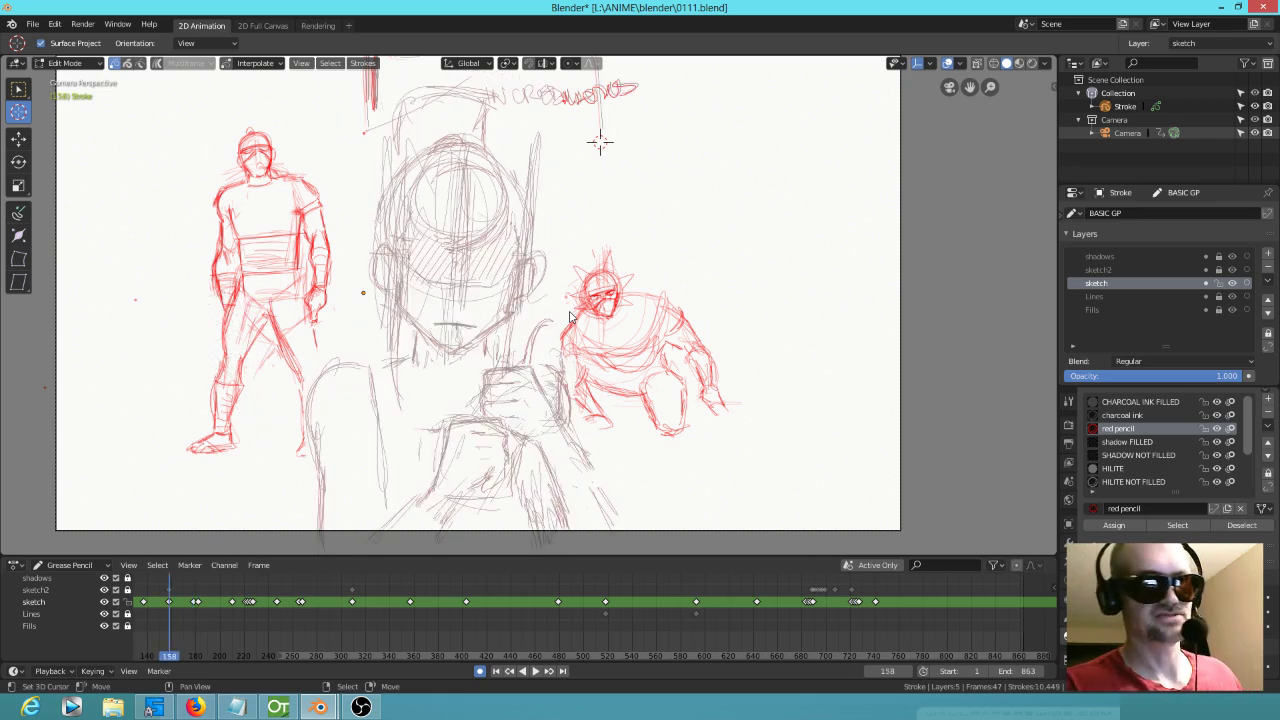
{"action": "middle_click_drag", "start_coordinate": [584, 340], "coordinate": [627, 383], "text": "shift"}
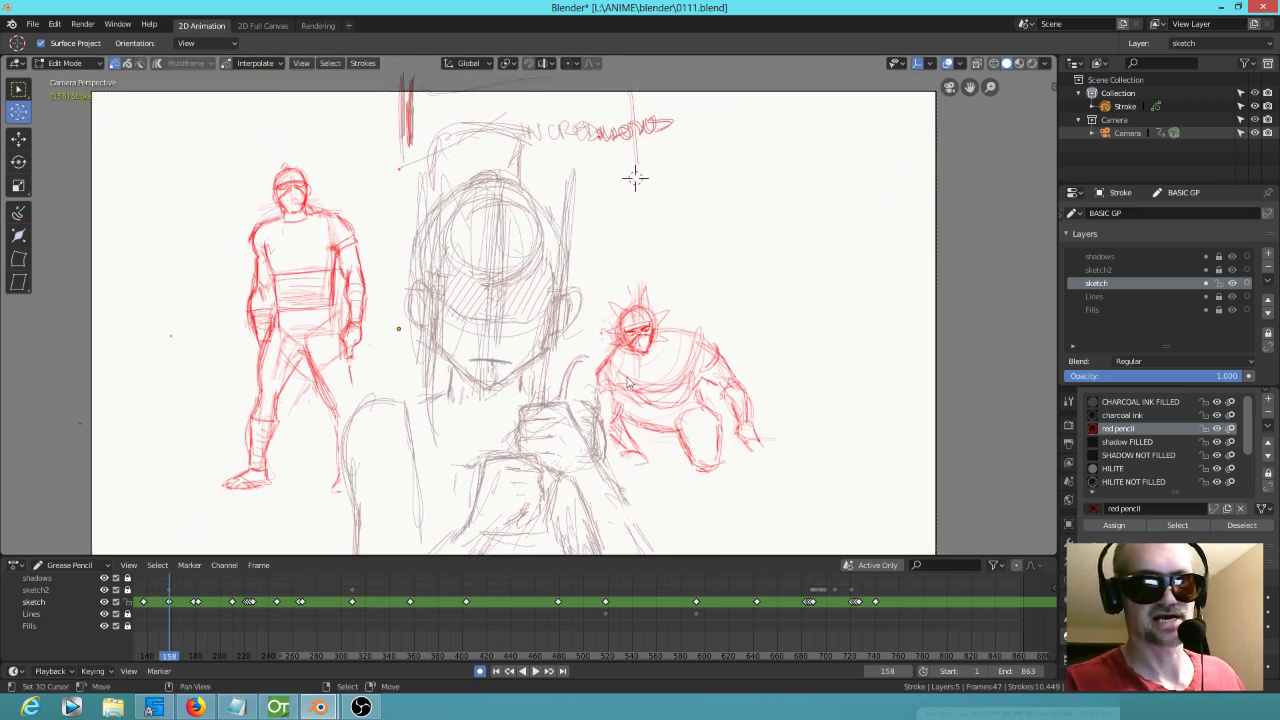
{"action": "key", "text": "Home"}
{"action": "mouse_move", "coordinate": [664, 209]}
{"action": "left_mouse_down"}
{"action": "mouse_move", "coordinate": [570, 150]}
{"action": "mouse_move", "coordinate": [400, 280]}
{"action": "mouse_move", "coordinate": [480, 552]}
{"action": "mouse_move", "coordinate": [714, 414]}
{"action": "mouse_move", "coordinate": [698, 375]}
{"action": "left_mouse_up"}
{"action": "key", "text": "g"}
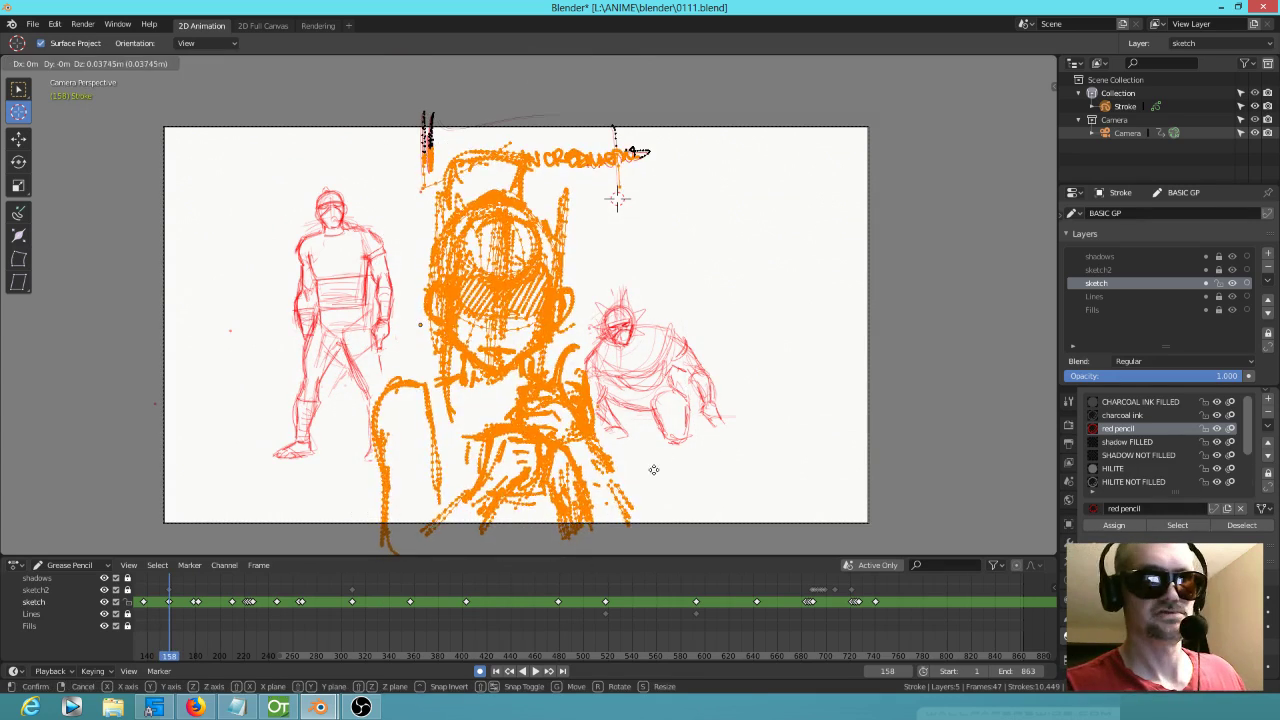
{"action": "left_click", "coordinate": [663, 456]}
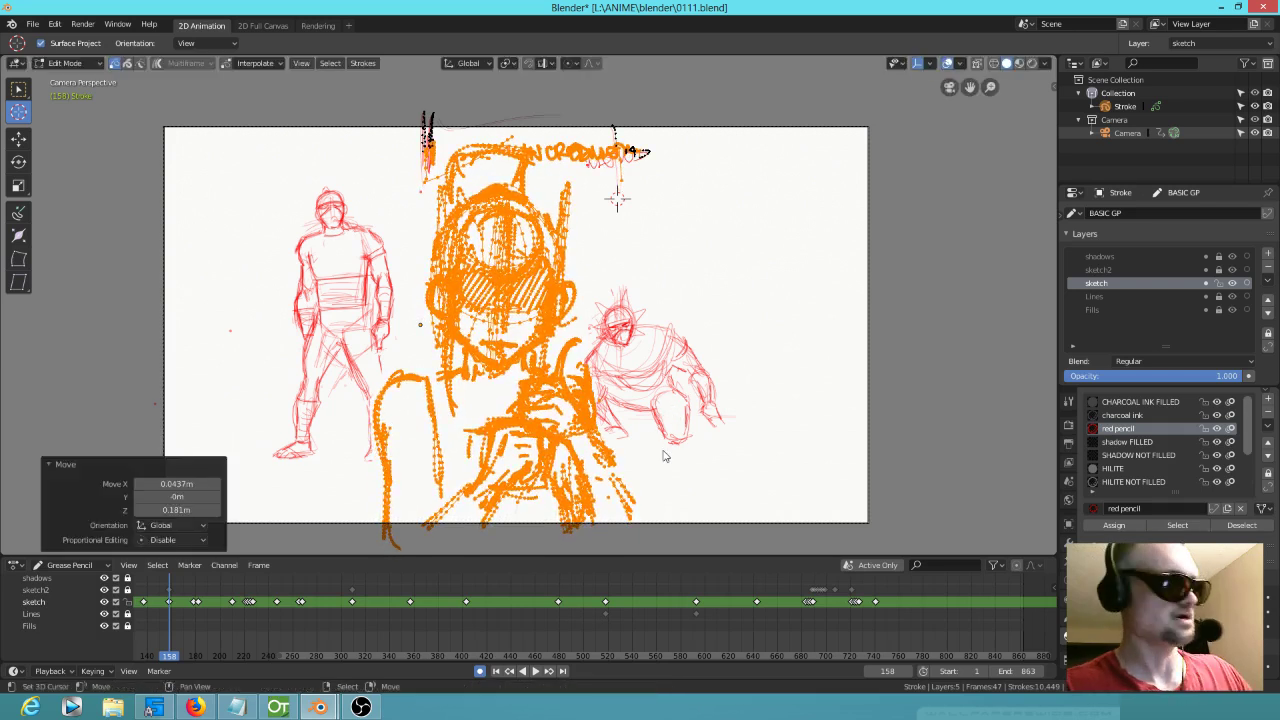
Step: Repeatedly undo and redo the figure's move to compare its two positions, leaving the move applied
{"action": "key", "text": "ctrl+z"}
{"action": "key", "text": "ctrl+shift+z"}
{"action": "key", "text": "ctrl+z"}
{"action": "key", "text": "ctrl+shift+z"}
{"action": "key", "text": "ctrl+z"}
{"action": "key", "text": "ctrl+shift+z"}
{"action": "key", "text": "ctrl+z"}
{"action": "key", "text": "ctrl+shift+z"}
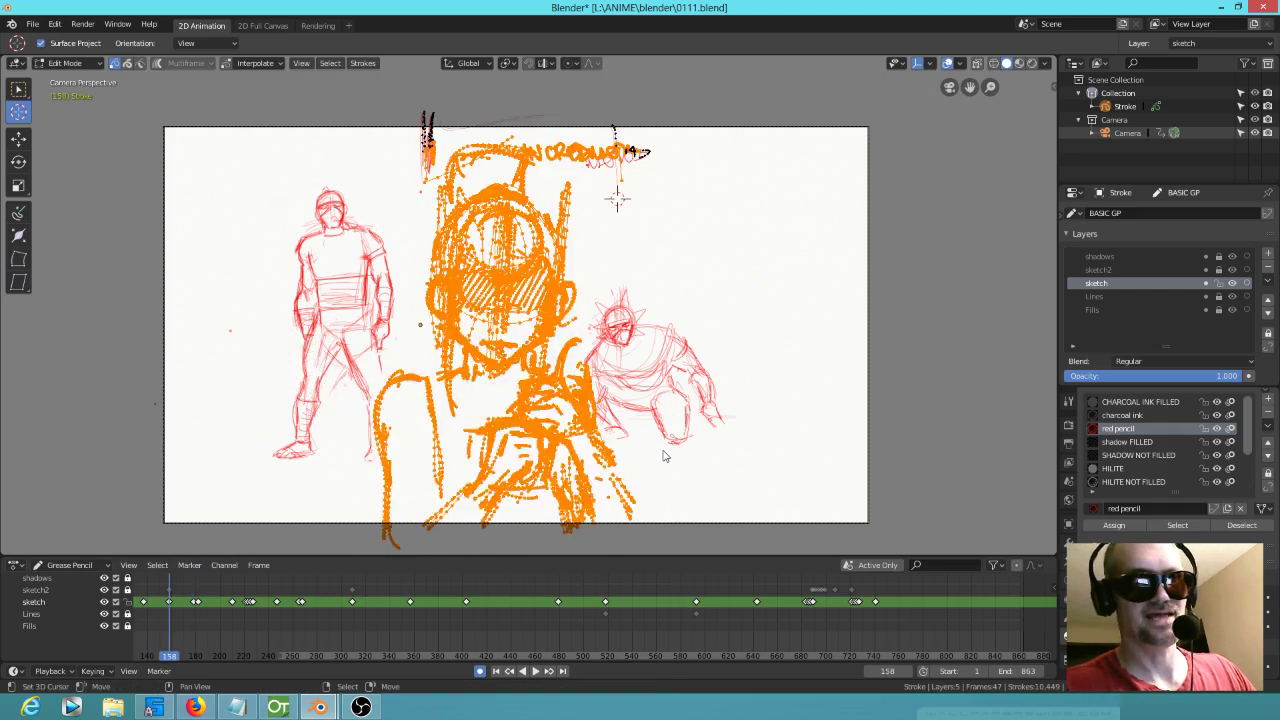
Step: Move the central figure another 0.0562 m in X and 0.0827 m in Z, comparing with the earlier position
{"action": "key", "text": "g"}
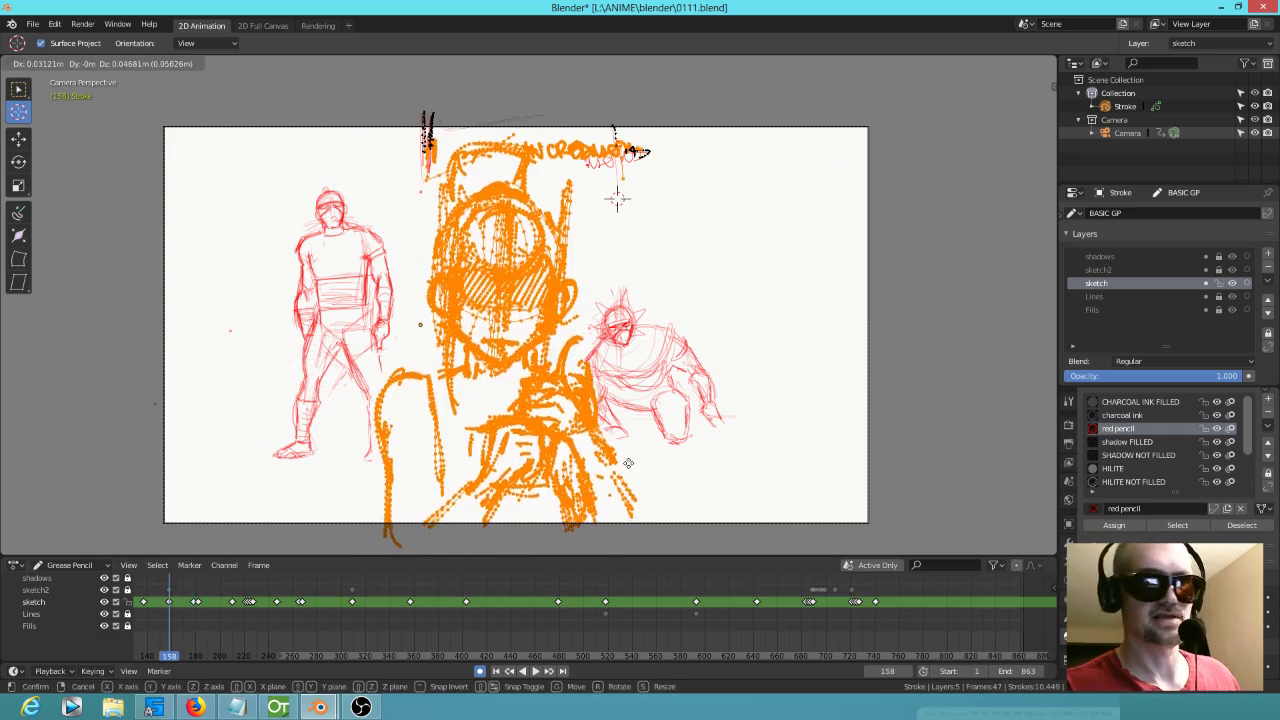
{"action": "left_click", "coordinate": [641, 464]}
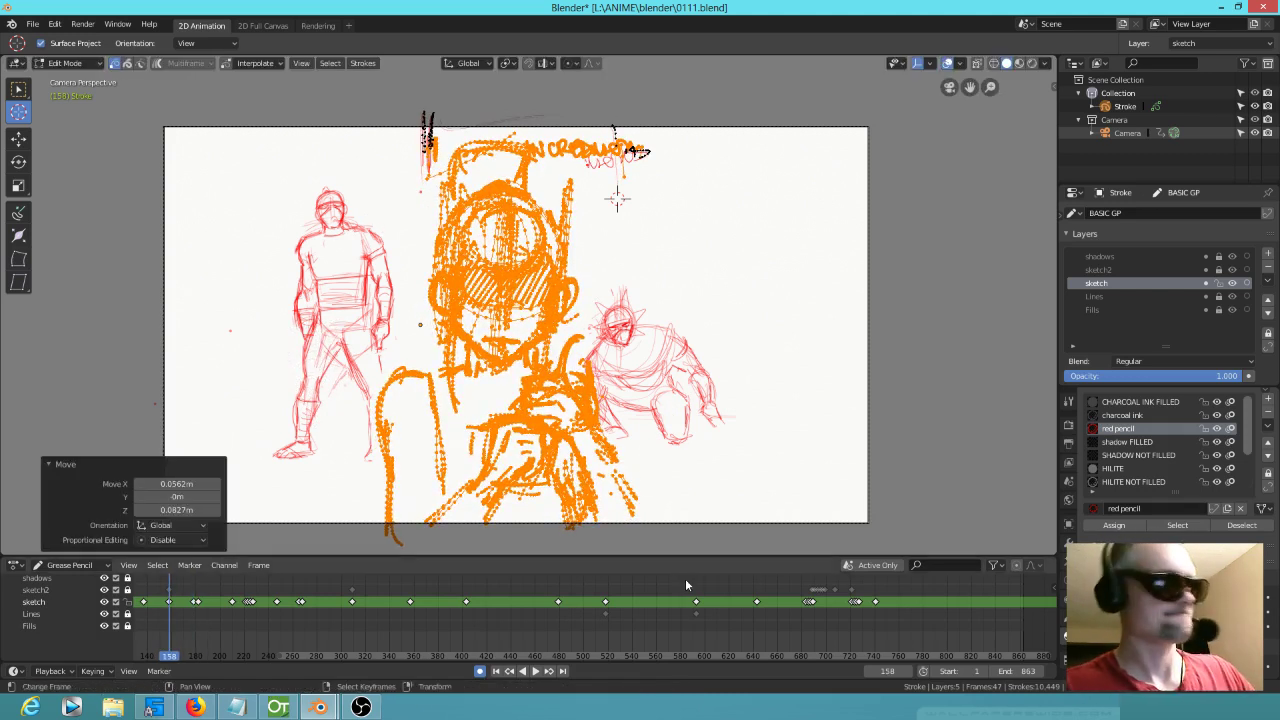
{"action": "key", "text": "ctrl+z"}
{"action": "key", "text": "ctrl+shift+z"}
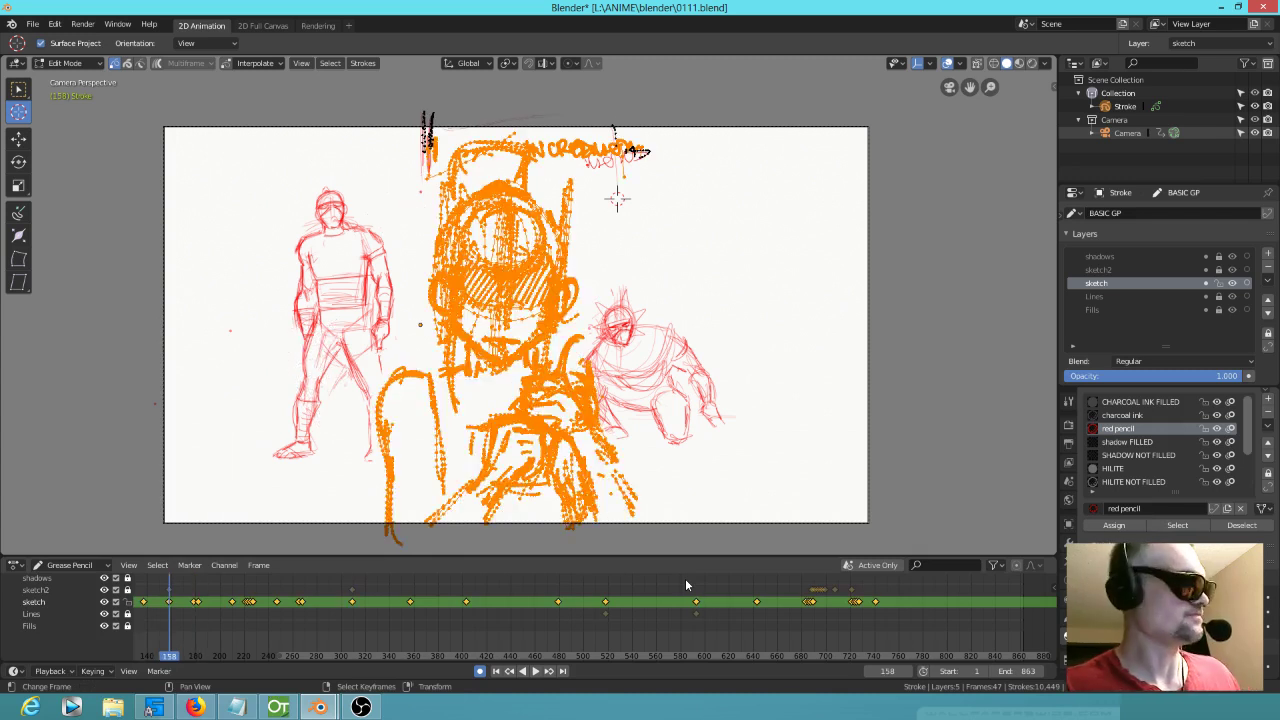
Step: Switch the stroke object from Edit Mode back to Draw mode
{"action": "key", "text": "ctrl+Tab"}
{"action": "key", "text": "ctrl+Tab"}
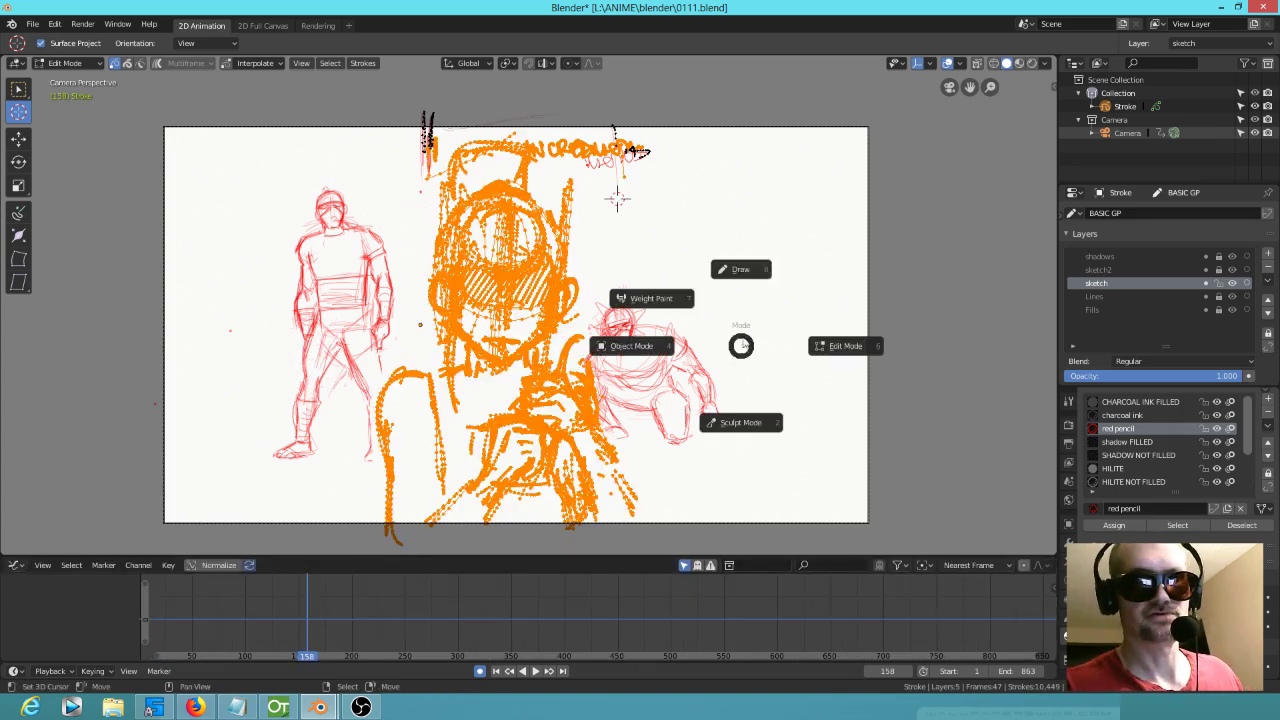
{"action": "left_click", "coordinate": [742, 270]}
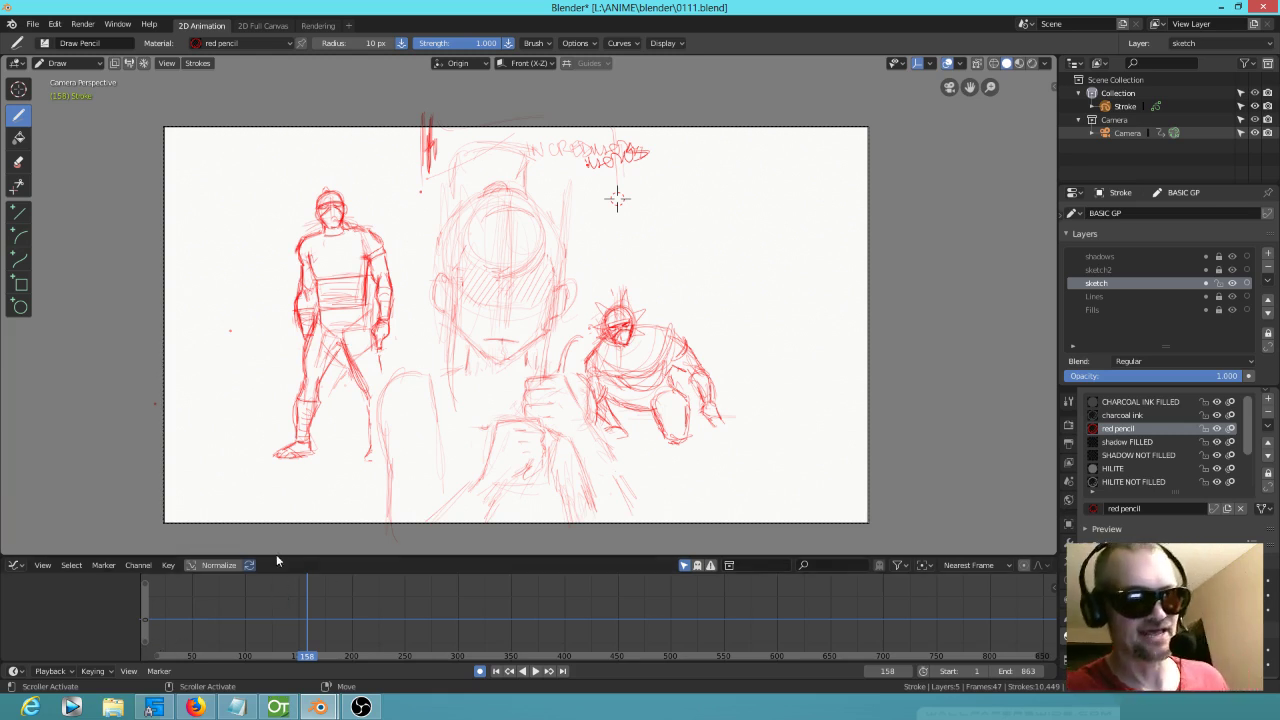
Step: Scrub the animation back to frame 0, jump to frame 210 and restore the Dope Sheet in place of the graph editor
{"action": "mouse_move", "coordinate": [306, 622]}
{"action": "left_mouse_down"}
{"action": "mouse_move", "coordinate": [270, 621]}
{"action": "mouse_move", "coordinate": [258, 605]}
{"action": "left_mouse_up"}
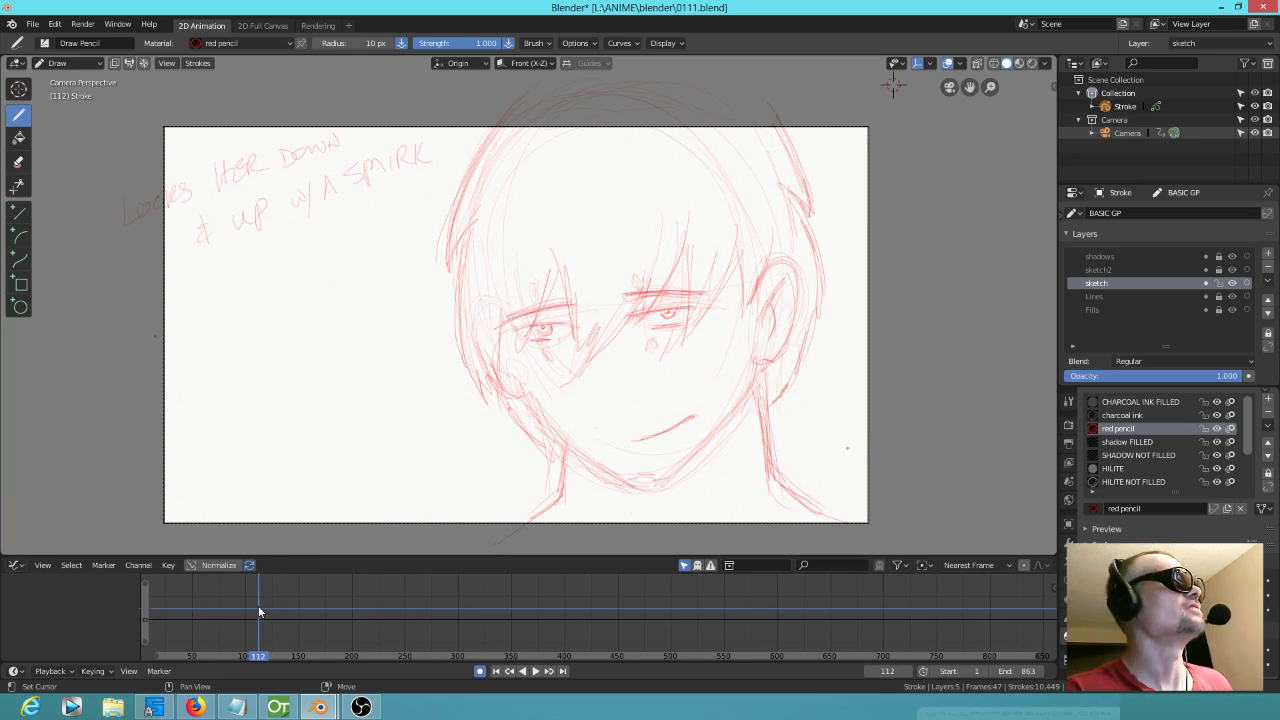
{"action": "mouse_move", "coordinate": [282, 628]}
{"action": "left_mouse_down"}
{"action": "mouse_move", "coordinate": [126, 601]}
{"action": "mouse_move", "coordinate": [141, 618]}
{"action": "left_mouse_up"}
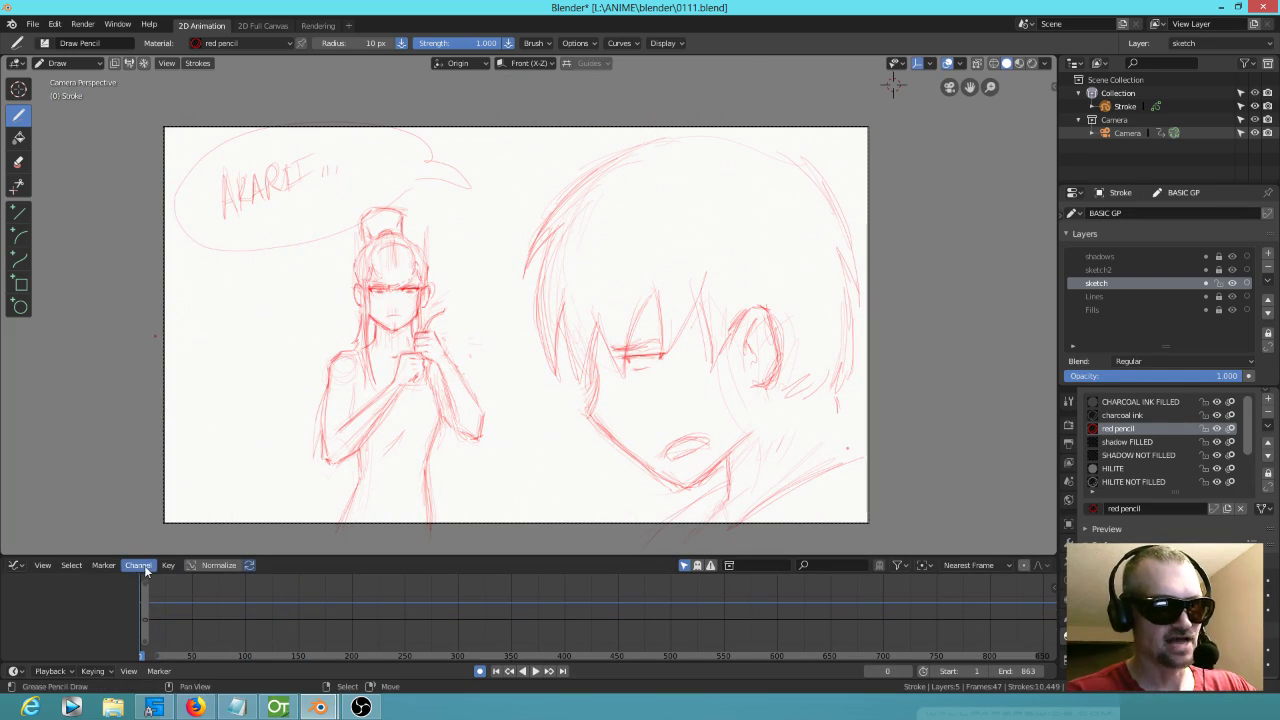
{"action": "left_click", "coordinate": [200, 565]}
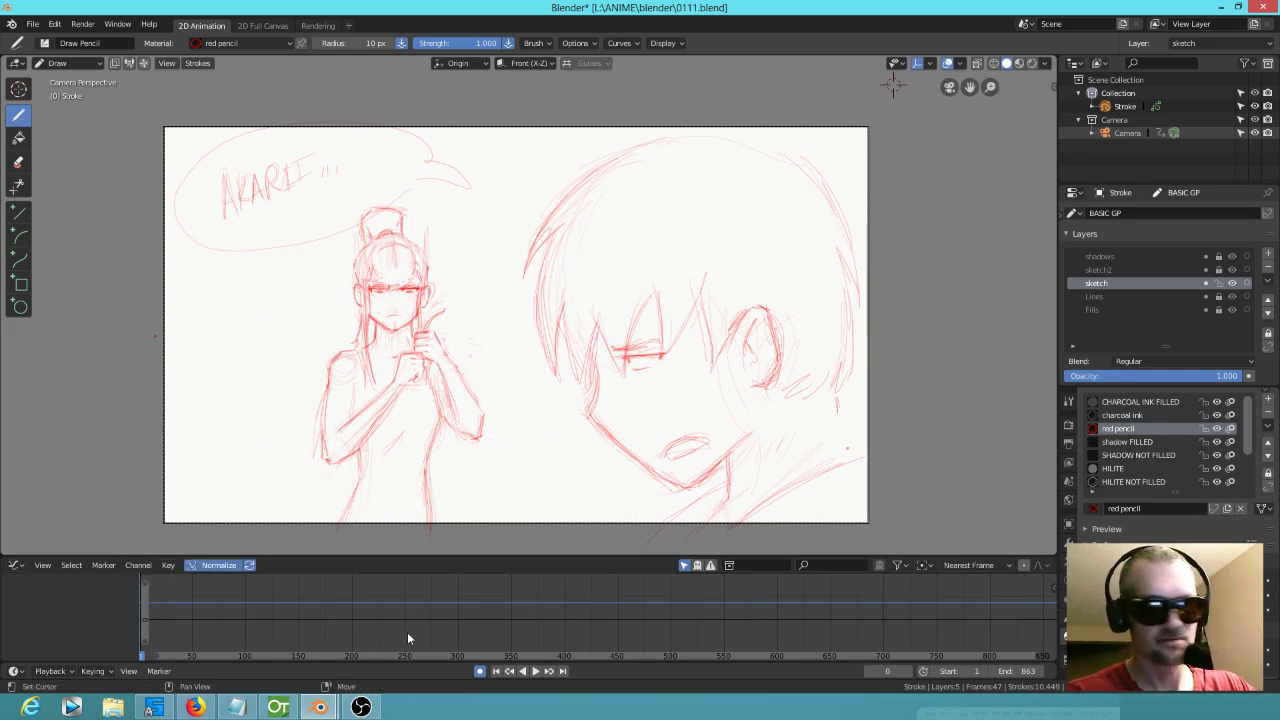
{"action": "left_click", "coordinate": [362, 611]}
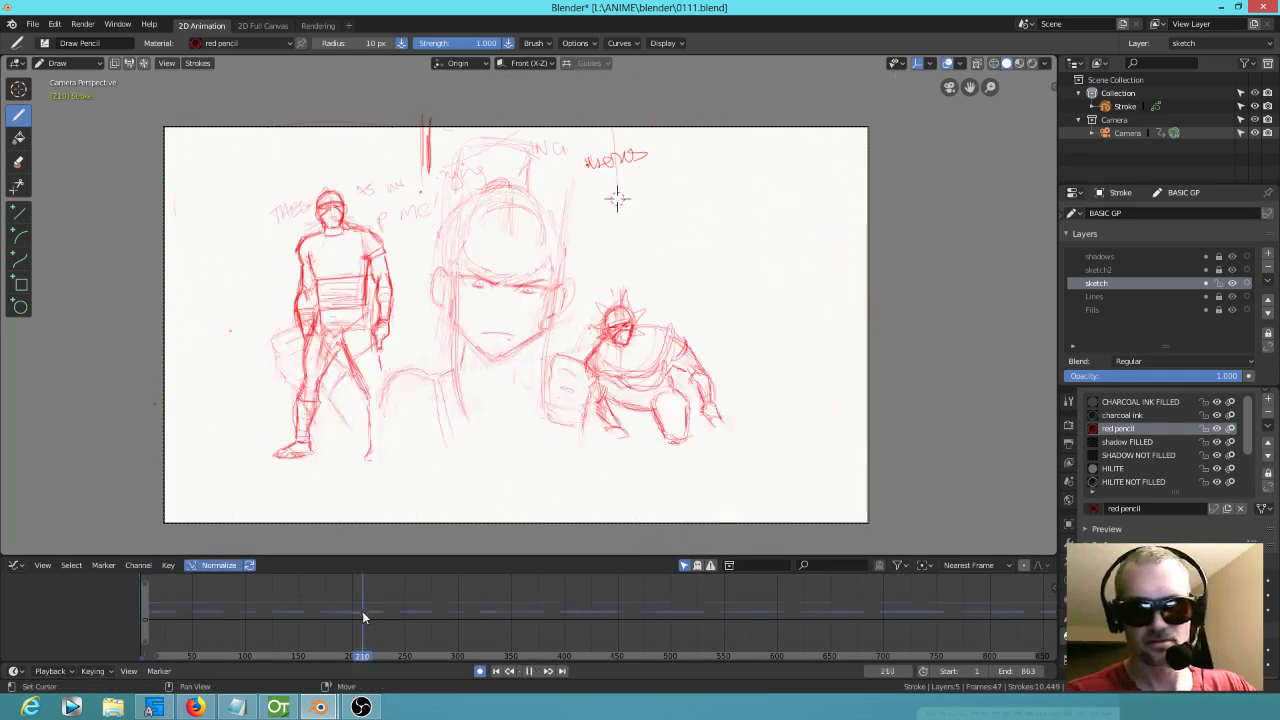
{"action": "left_click", "coordinate": [16, 566]}
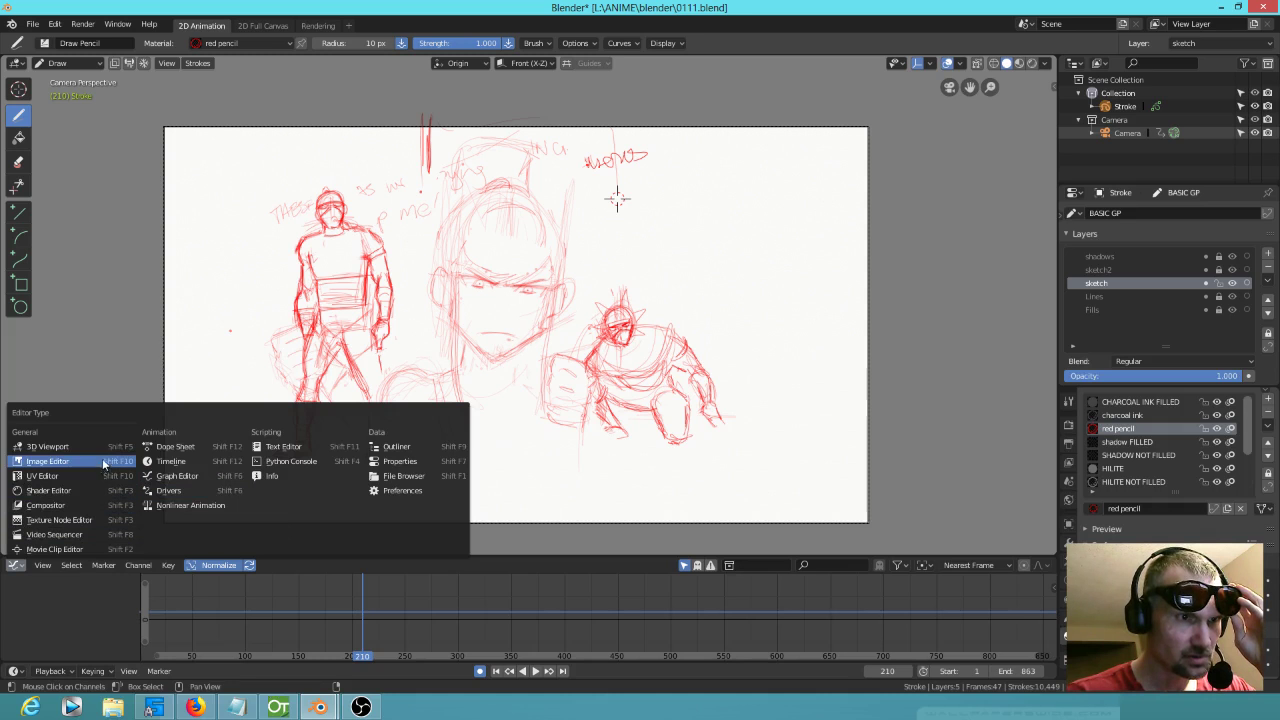
{"action": "left_click", "coordinate": [185, 447]}
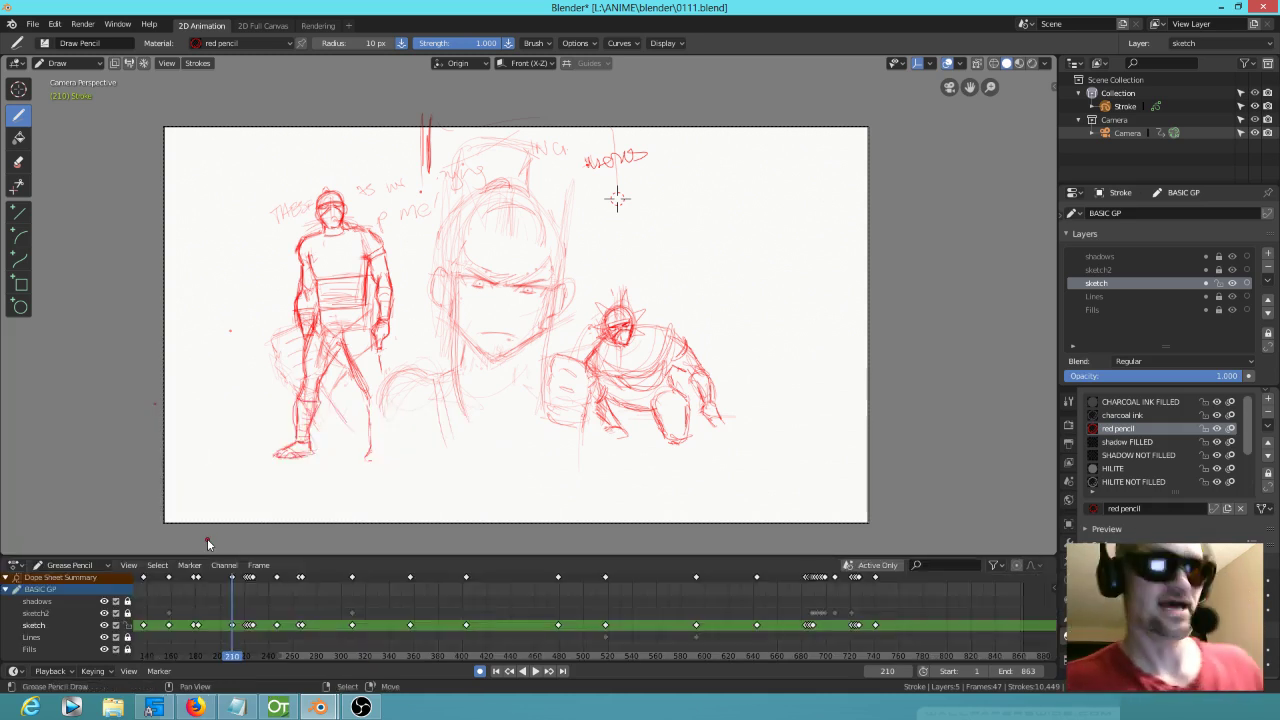
Step: Step back and forth through the sketch keyframes to compare the central figure's poses, stopping at frame 178
{"action": "key", "text": "Down"}
{"action": "key", "text": "Down"}
{"action": "key", "text": "Down"}
{"action": "key", "text": "Down"}
{"action": "key", "text": "Down"}
{"action": "key", "text": "Up"}
{"action": "key", "text": "Up"}
{"action": "key", "text": "Up"}
{"action": "key", "text": "Down"}
{"action": "key", "text": "Up"}
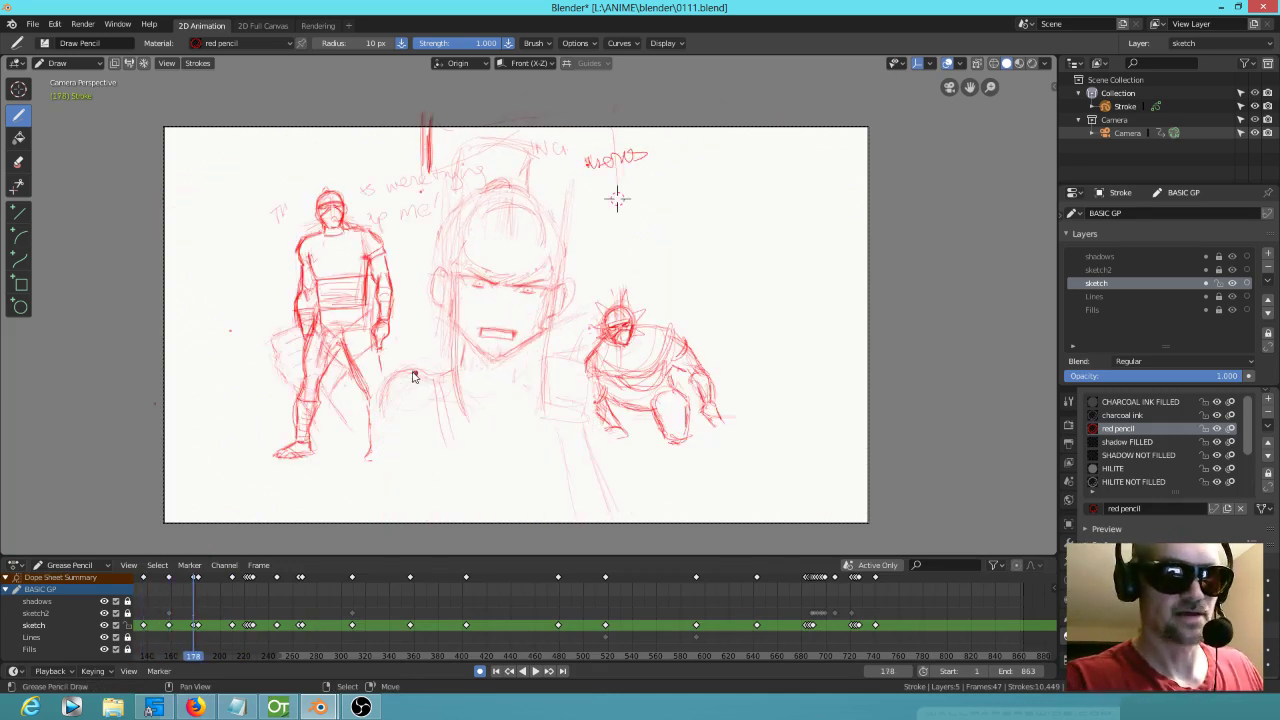
Step: Select the sketch2 layer and reduce its opacity to 0.112 so the two ninjas are faint
{"action": "left_click", "coordinate": [331, 346]}
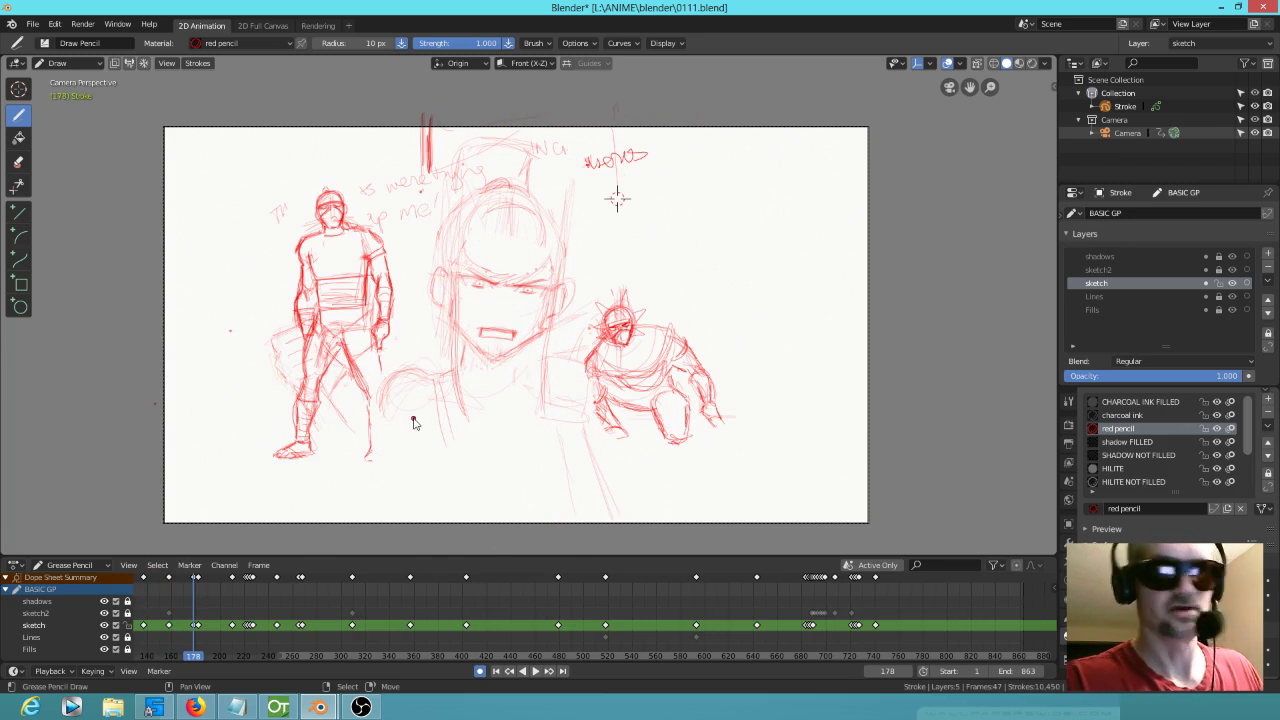
{"action": "left_click", "coordinate": [1144, 270]}
{"action": "left_click", "coordinate": [1225, 375]}
{"action": "type", "text": "0"}
{"action": "key", "text": "Return"}
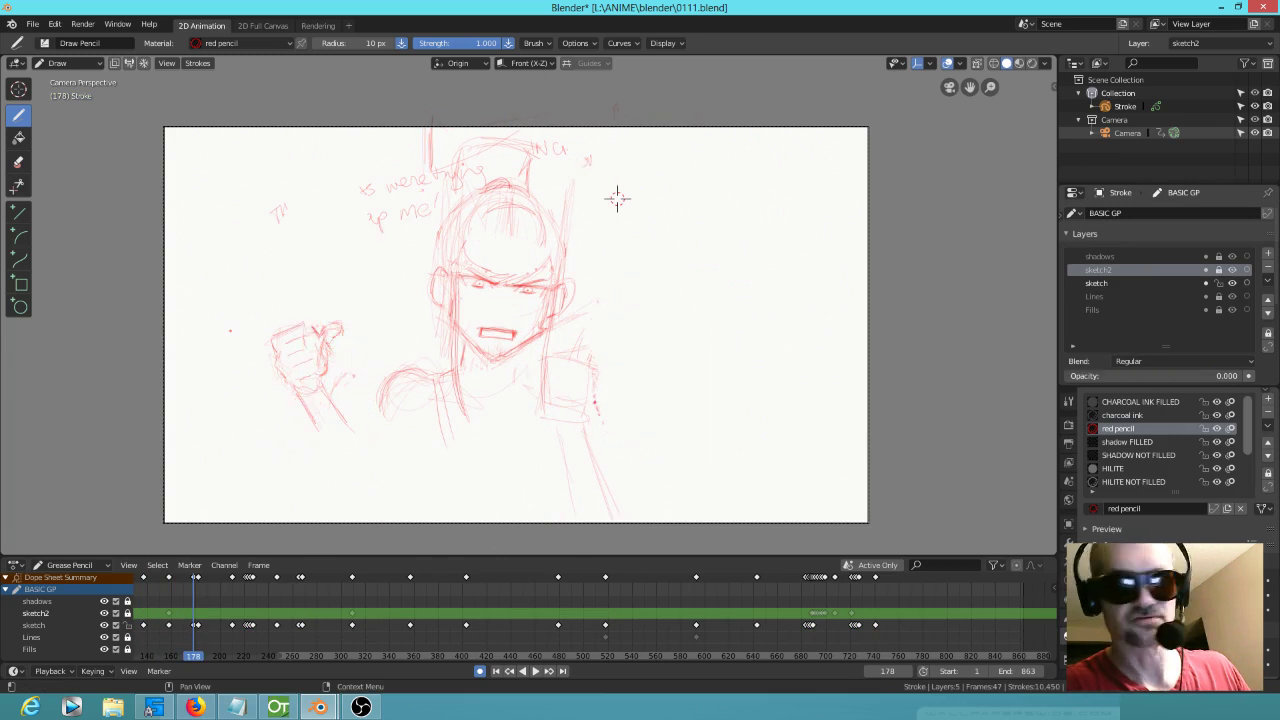
{"action": "mouse_move", "coordinate": [1066, 376]}
{"action": "left_mouse_down"}
{"action": "mouse_move", "coordinate": [1100, 376]}
{"action": "mouse_move", "coordinate": [1088, 376]}
{"action": "left_mouse_up"}
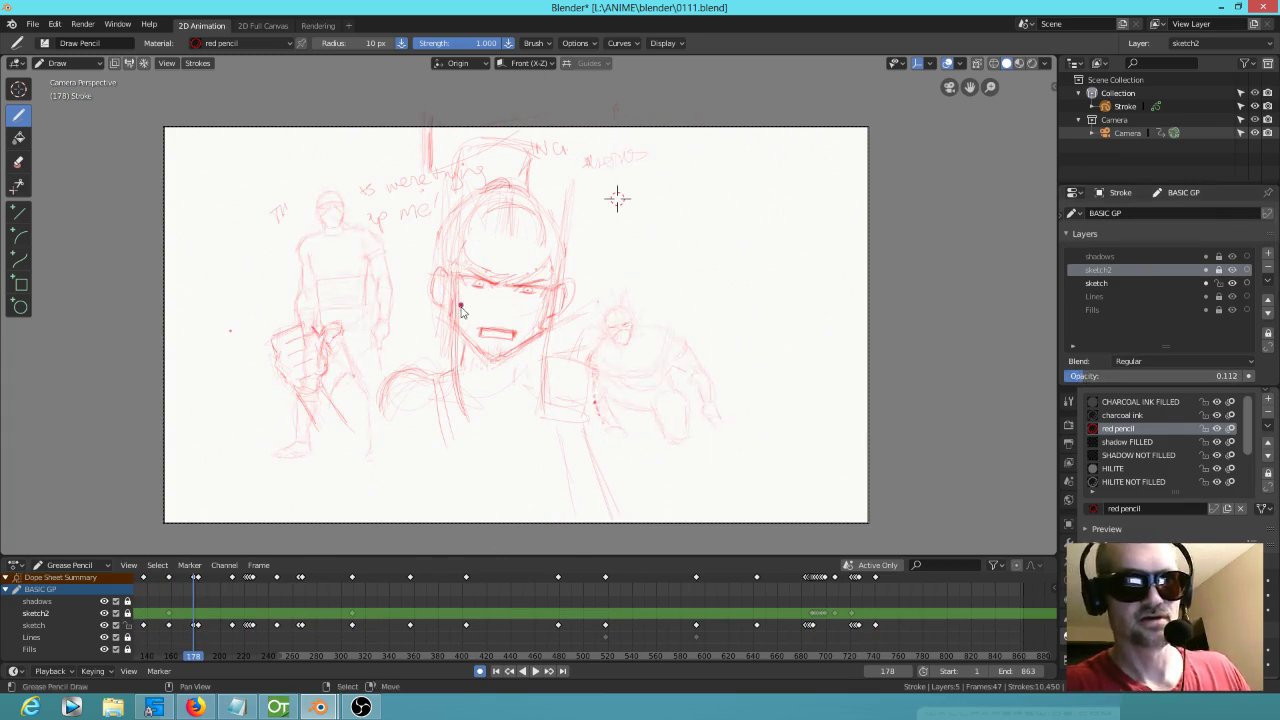
Step: Examine the central figure up close and step through the sketch2 keyframes, including frames 158 and 309
{"action": "scroll", "coordinate": [449, 347], "scroll_direction": "up", "scroll_amount": 2}
{"action": "middle_click_drag", "start_coordinate": [466, 338], "coordinate": [505, 340], "text": "shift"}
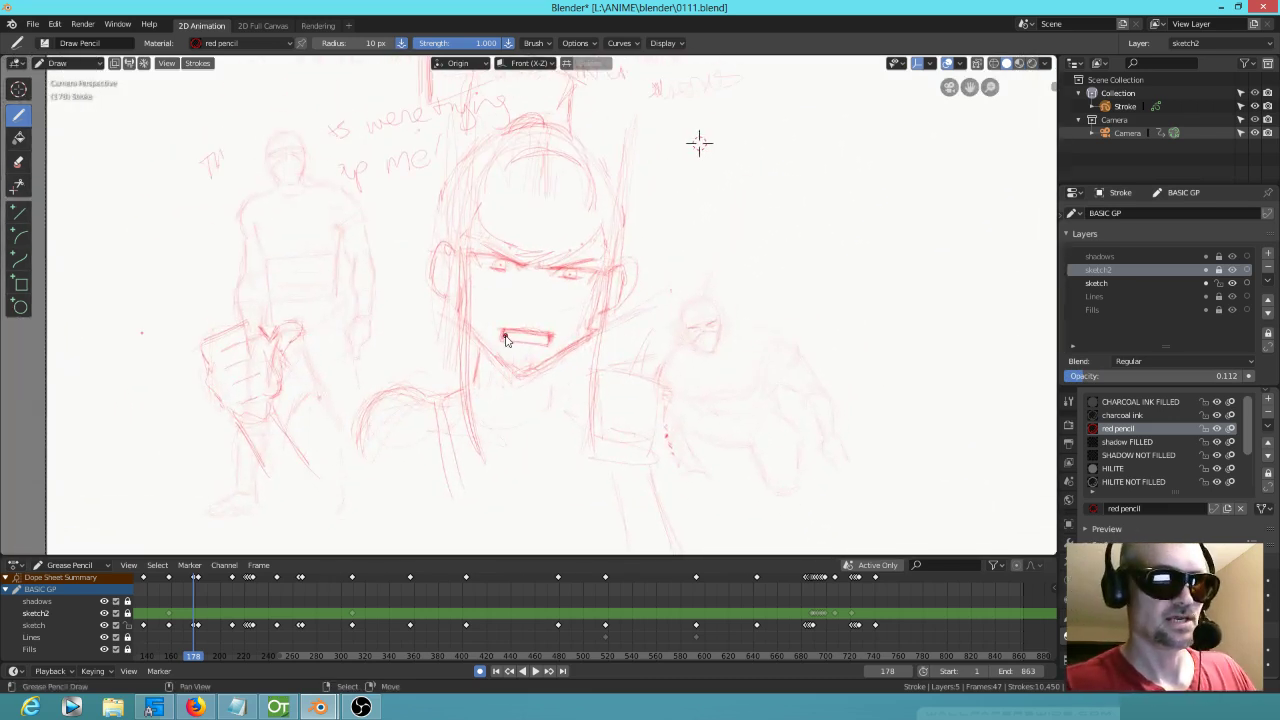
{"action": "key", "text": "Down"}
{"action": "key", "text": "Up"}
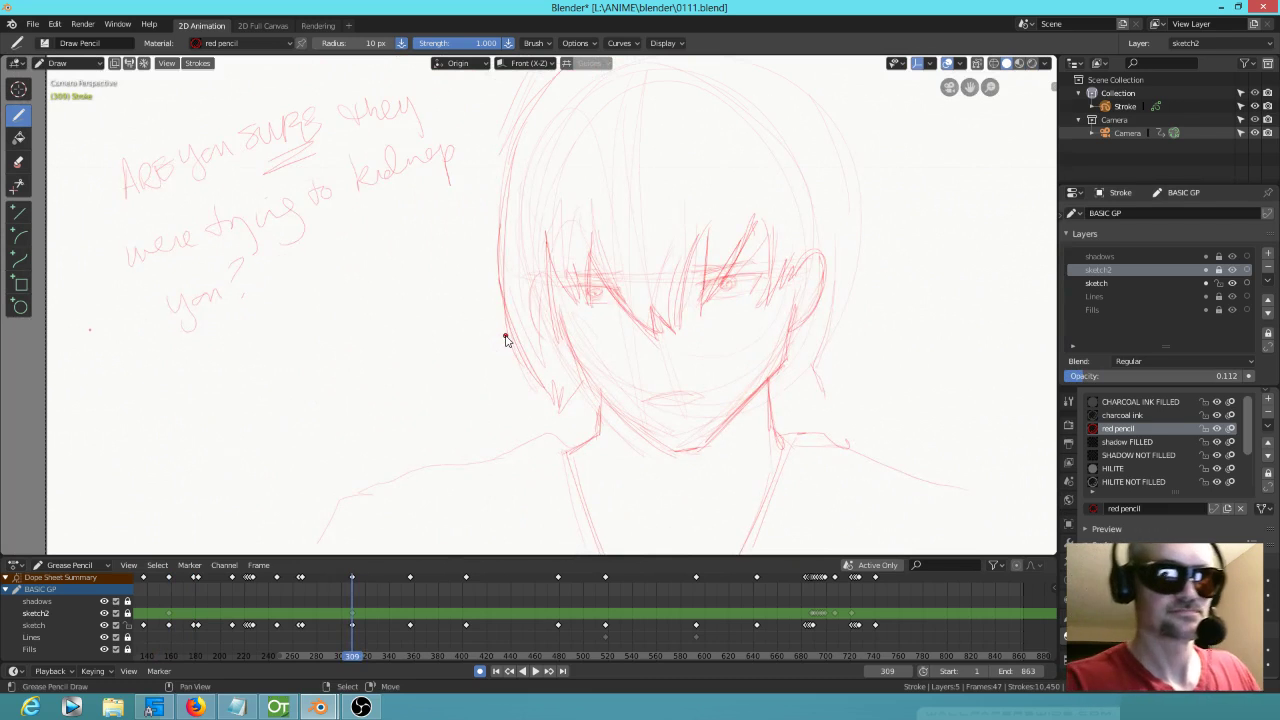
{"action": "key", "text": "Up"}
{"action": "key", "text": "Up"}
{"action": "key", "text": "Down"}
{"action": "key", "text": "Down"}
{"action": "key", "text": "Down"}
{"action": "key", "text": "Down"}
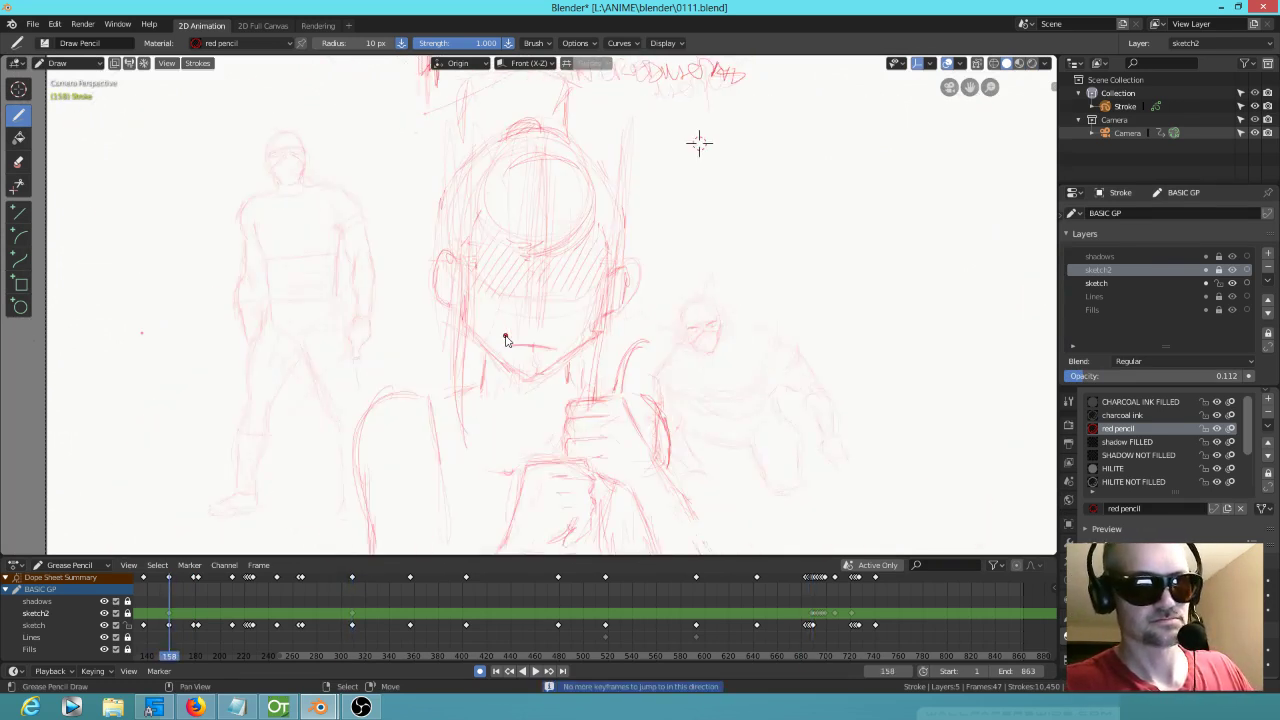
{"action": "key", "text": "Up"}
{"action": "key", "text": "Up"}
{"action": "key", "text": "Up"}
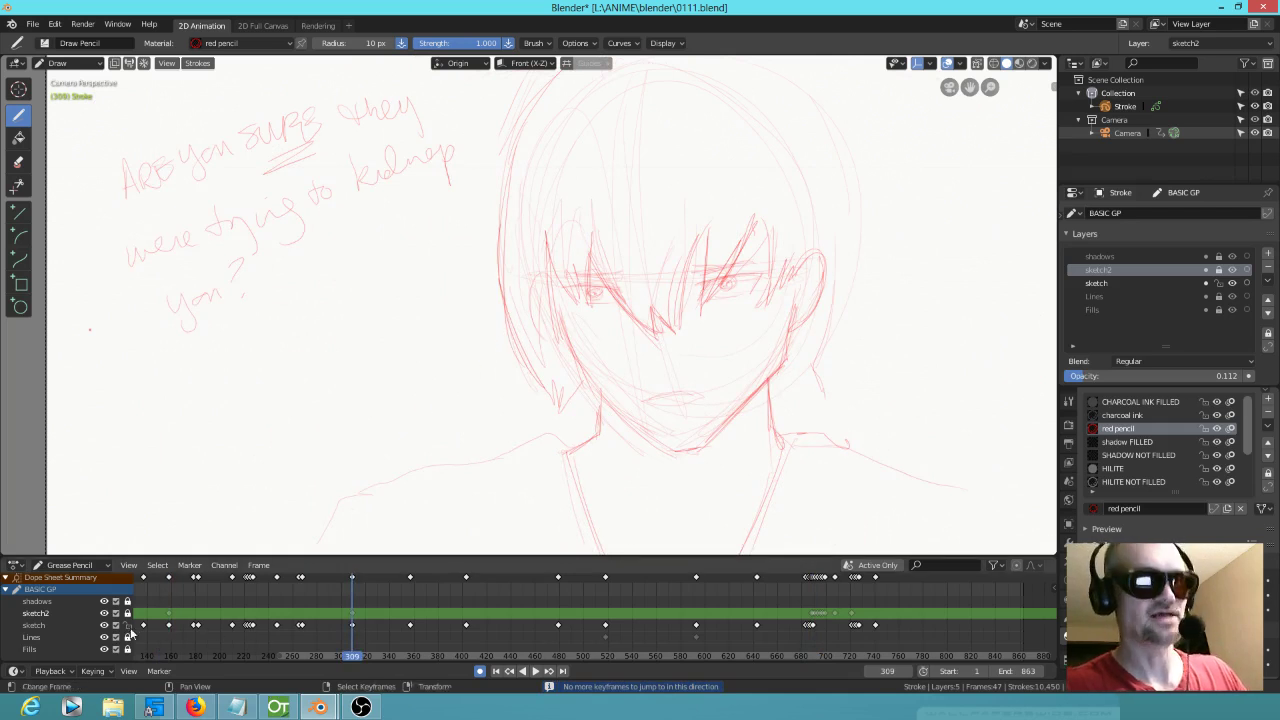
Step: Make the sketch layer active and go back to its keyframe at frame 178
{"action": "left_click", "coordinate": [60, 626]}
{"action": "mouse_move", "coordinate": [340, 655]}
{"action": "left_mouse_down"}
{"action": "mouse_move", "coordinate": [262, 655]}
{"action": "mouse_move", "coordinate": [276, 655]}
{"action": "left_mouse_up"}
{"action": "key", "text": "Down"}
{"action": "key", "text": "Down"}
{"action": "key", "text": "Down"}
{"action": "key", "text": "Down"}
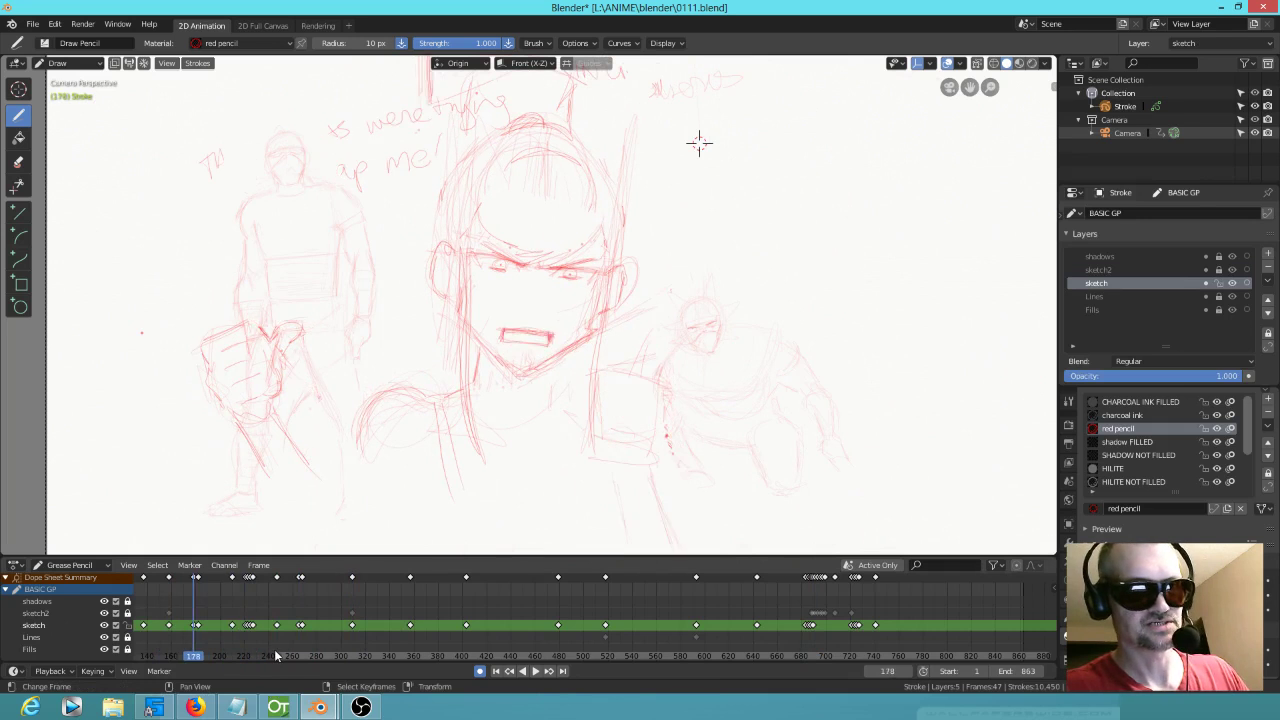
Step: Sketch the forearm running down from the central figure's raised fist to the elbow at frame 178
{"action": "key", "text": "Up"}
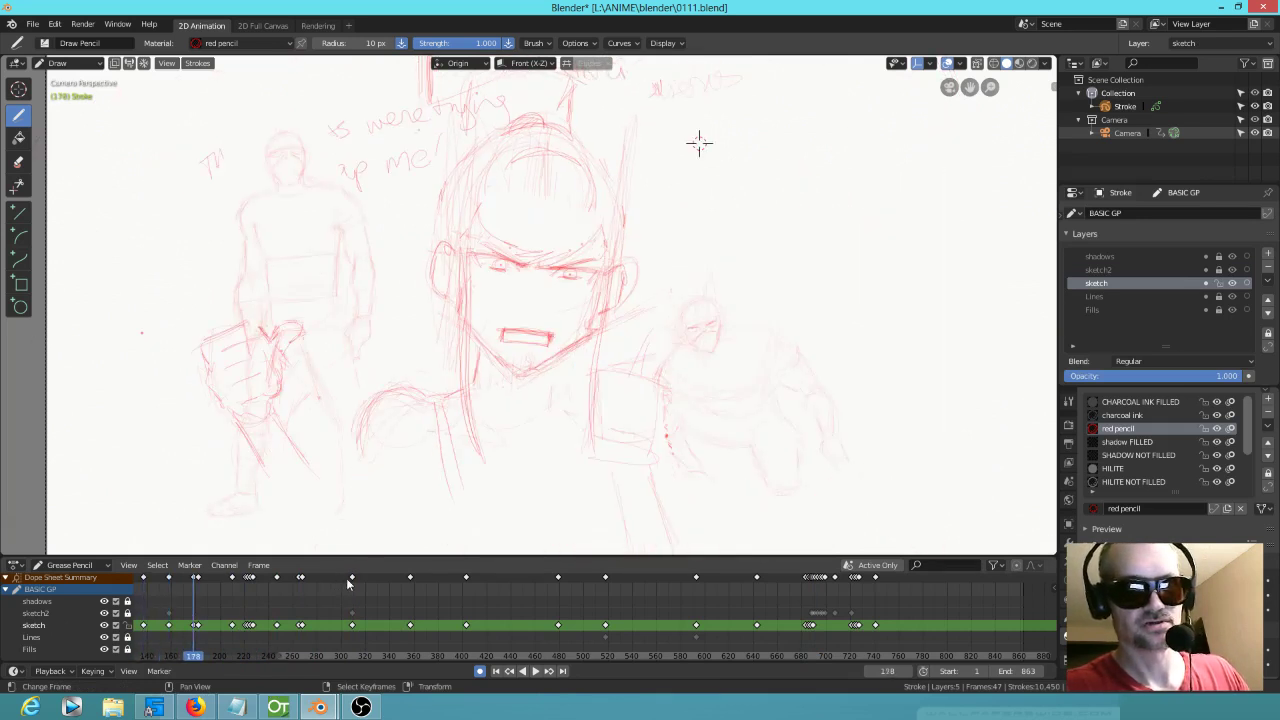
{"action": "key", "text": "Down"}
{"action": "key", "text": "Up"}
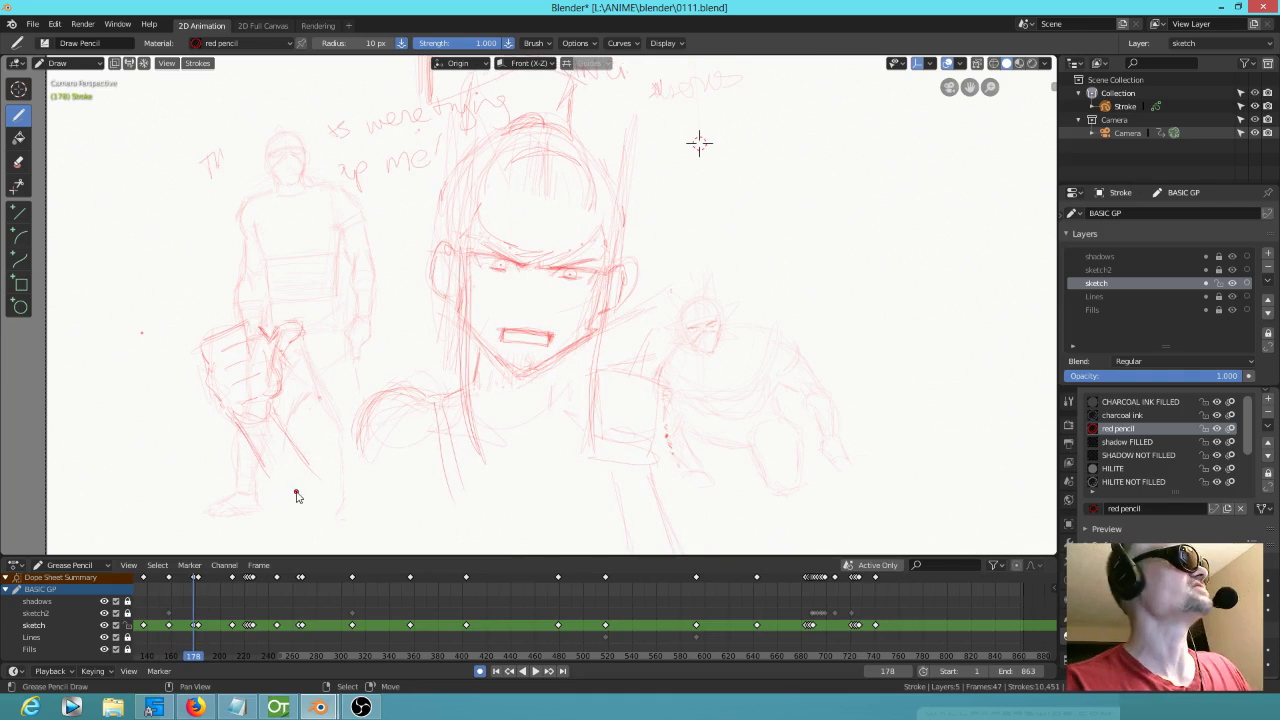
{"action": "left_click", "coordinate": [361, 486]}
{"action": "mouse_move", "coordinate": [362, 490]}
{"action": "middle_mouse_down", "text": "shift"}
{"action": "mouse_move", "coordinate": [420, 389]}
{"action": "mouse_move", "coordinate": [440, 314]}
{"action": "middle_mouse_up", "text": "shift"}
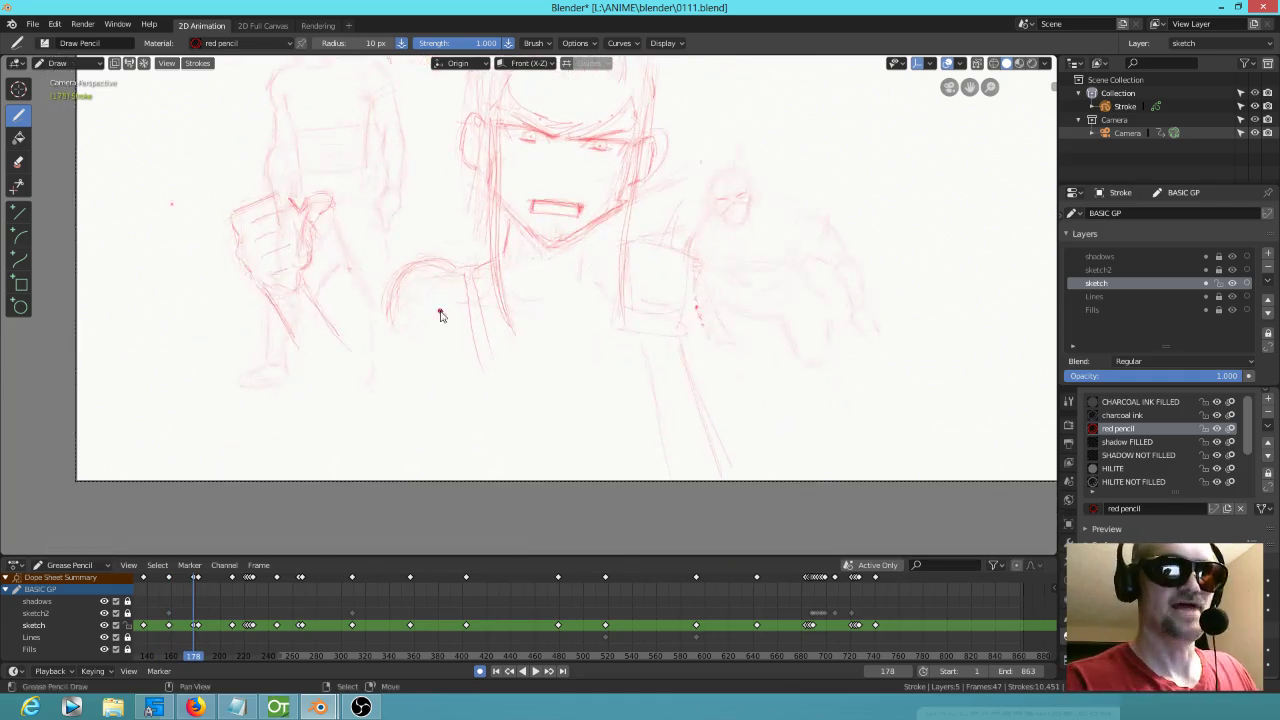
{"action": "left_click_drag", "start_coordinate": [320, 402], "coordinate": [363, 480]}
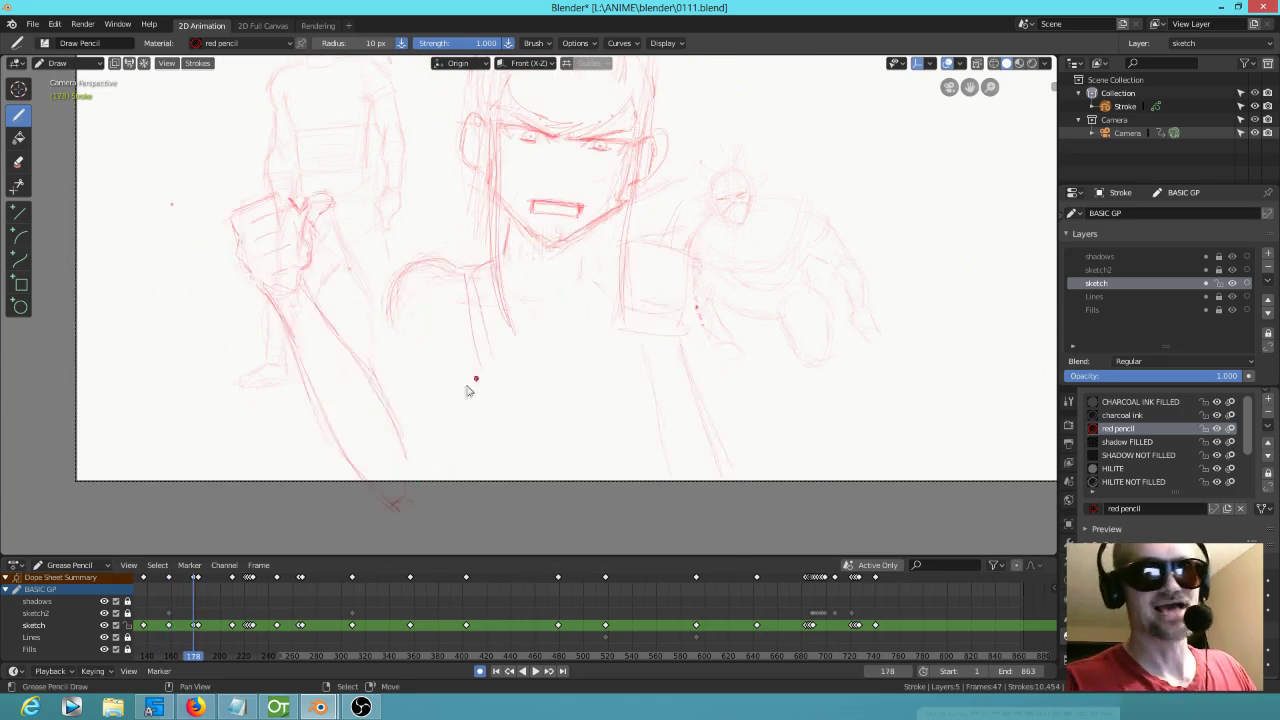
{"action": "left_click_drag", "start_coordinate": [320, 416], "coordinate": [364, 486]}
{"action": "left_click_drag", "start_coordinate": [316, 394], "coordinate": [350, 478]}
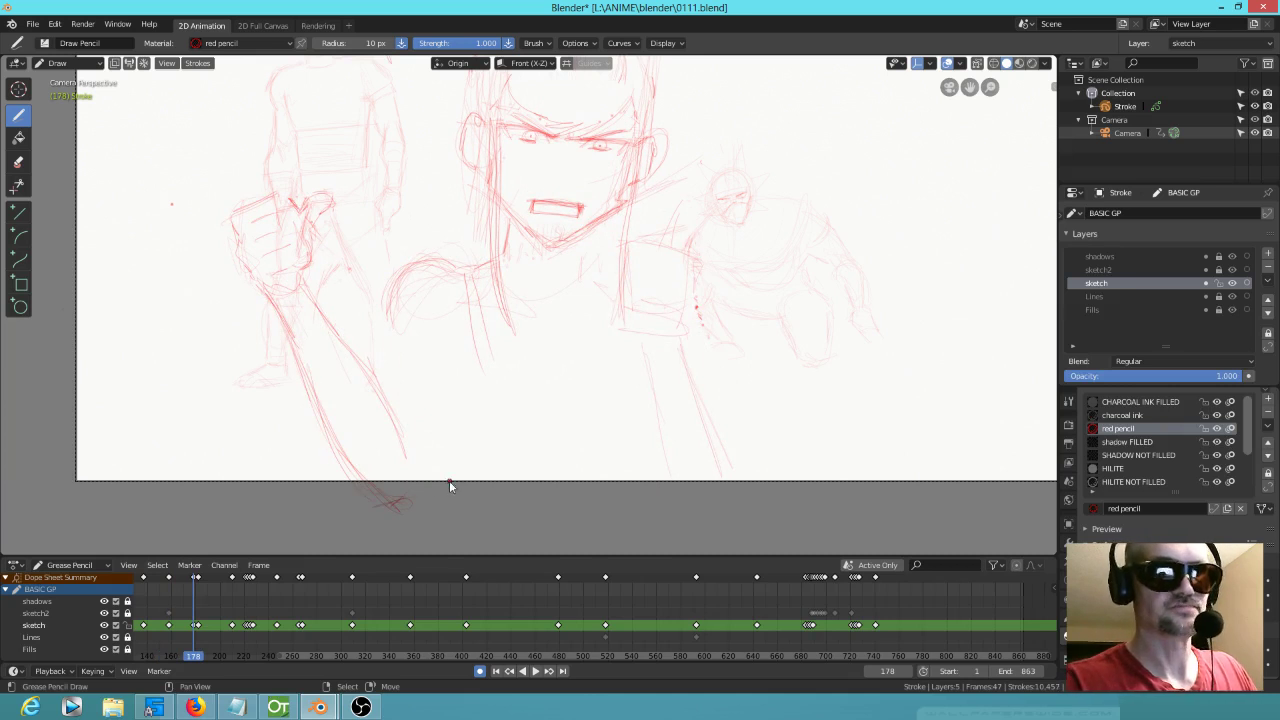
Step: Sketch the upper arm from the shoulder down to the bent elbow on the raised-fist side
{"action": "left_click_drag", "start_coordinate": [387, 292], "coordinate": [397, 361]}
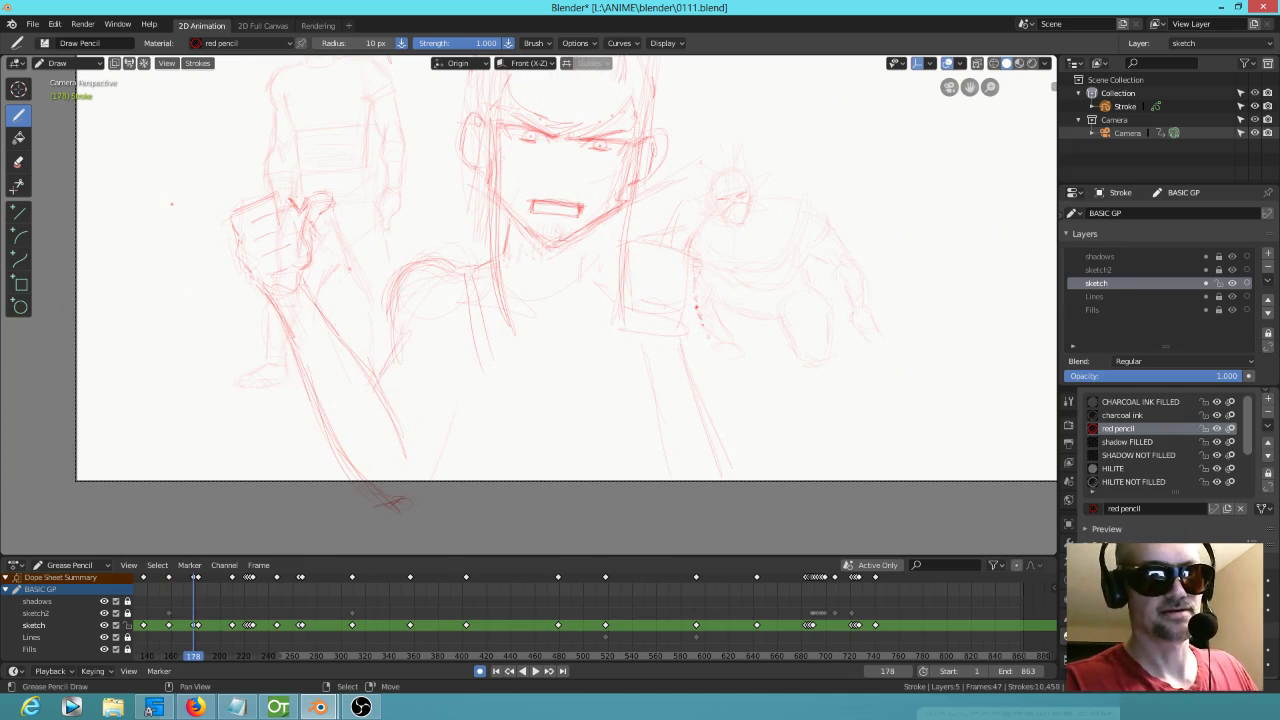
{"action": "left_click_drag", "start_coordinate": [398, 278], "coordinate": [412, 318]}
{"action": "mouse_move", "coordinate": [450, 456]}
{"action": "left_mouse_down"}
{"action": "mouse_move", "coordinate": [445, 410]}
{"action": "mouse_move", "coordinate": [420, 480]}
{"action": "left_mouse_up"}
{"action": "key", "text": "Down"}
{"action": "key", "text": "Up"}
Step: Draw the tank top's strap and neckline across the chest, checking the pose against frame 158
{"action": "left_click_drag", "start_coordinate": [484, 292], "coordinate": [475, 382]}
{"action": "left_click_drag", "start_coordinate": [471, 337], "coordinate": [475, 398]}
{"action": "left_click_drag", "start_coordinate": [477, 300], "coordinate": [482, 388]}
{"action": "key", "text": "Down"}
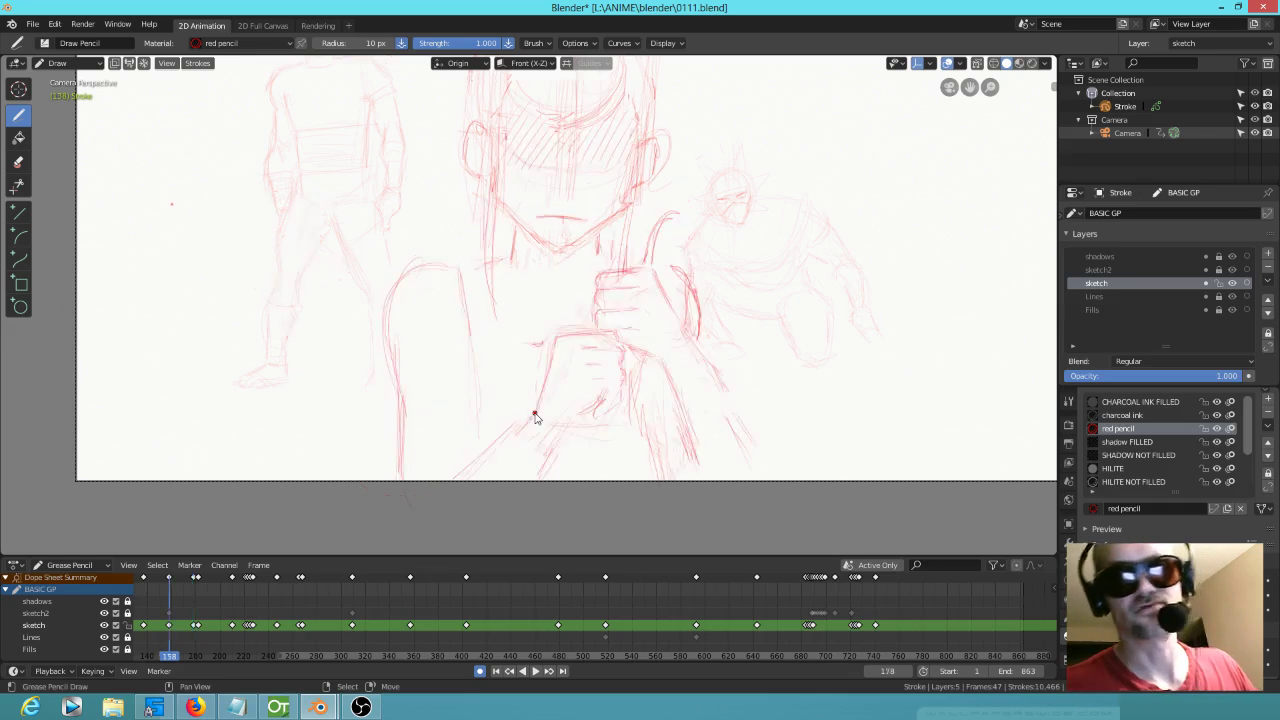
{"action": "key", "text": "Up"}
{"action": "key", "text": "Down"}
{"action": "key", "text": "Up"}
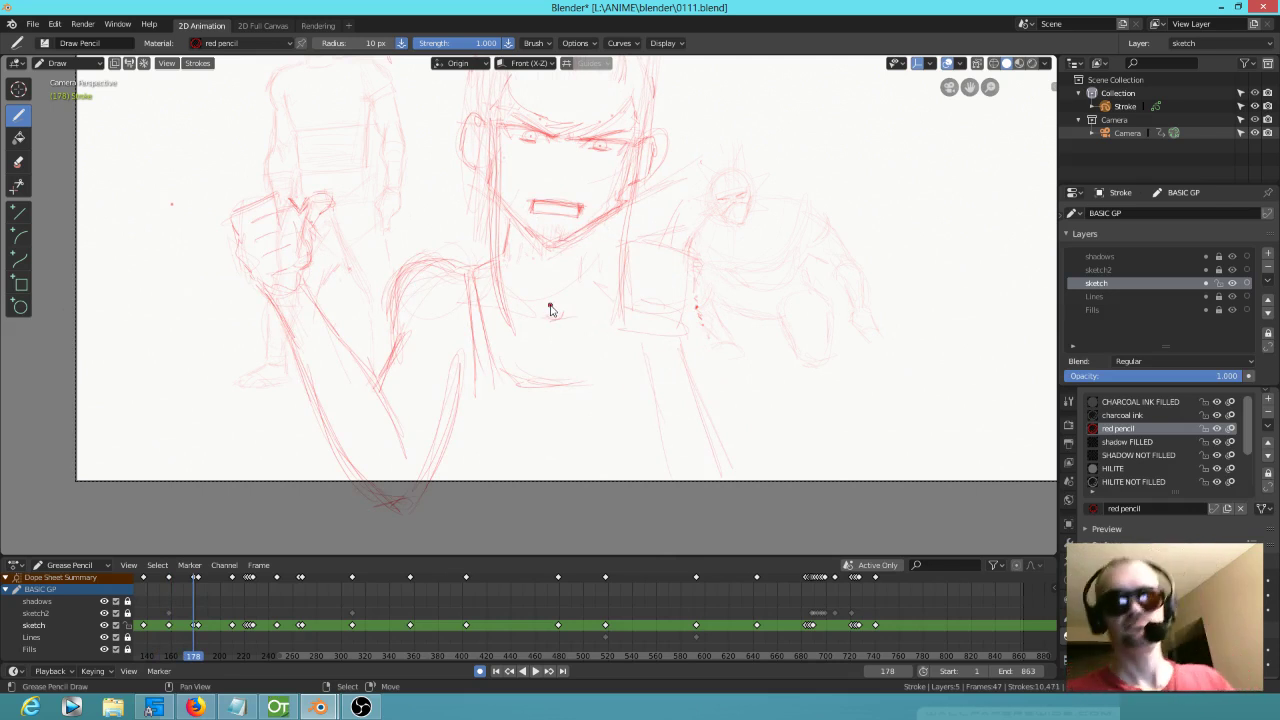
{"action": "key", "text": "Down"}
{"action": "key", "text": "Up"}
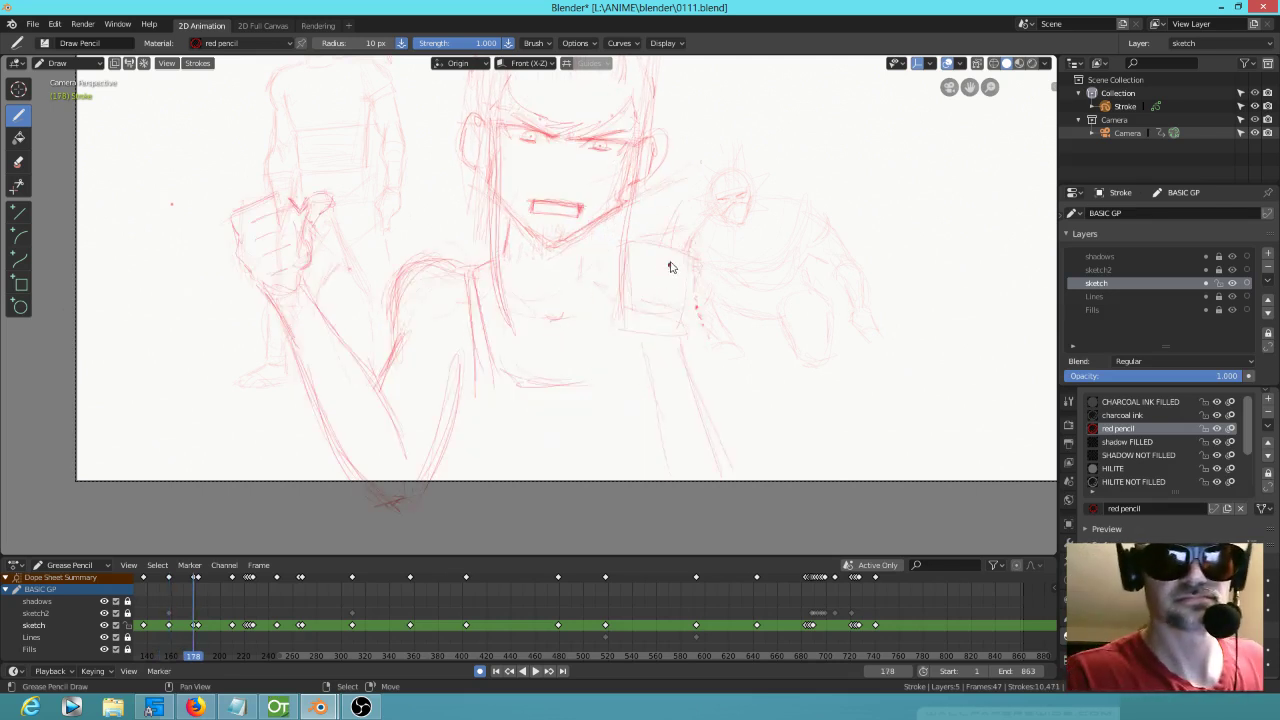
Step: Outline the top and outer edge of the hand beside the chin over the rough box shape at frame 178
{"action": "key", "text": "Down"}
{"action": "key", "text": "Up"}
{"action": "left_click", "coordinate": [683, 250]}
{"action": "left_click_drag", "start_coordinate": [699, 260], "coordinate": [700, 322]}
{"action": "key", "text": "Down"}
{"action": "key", "text": "Up"}
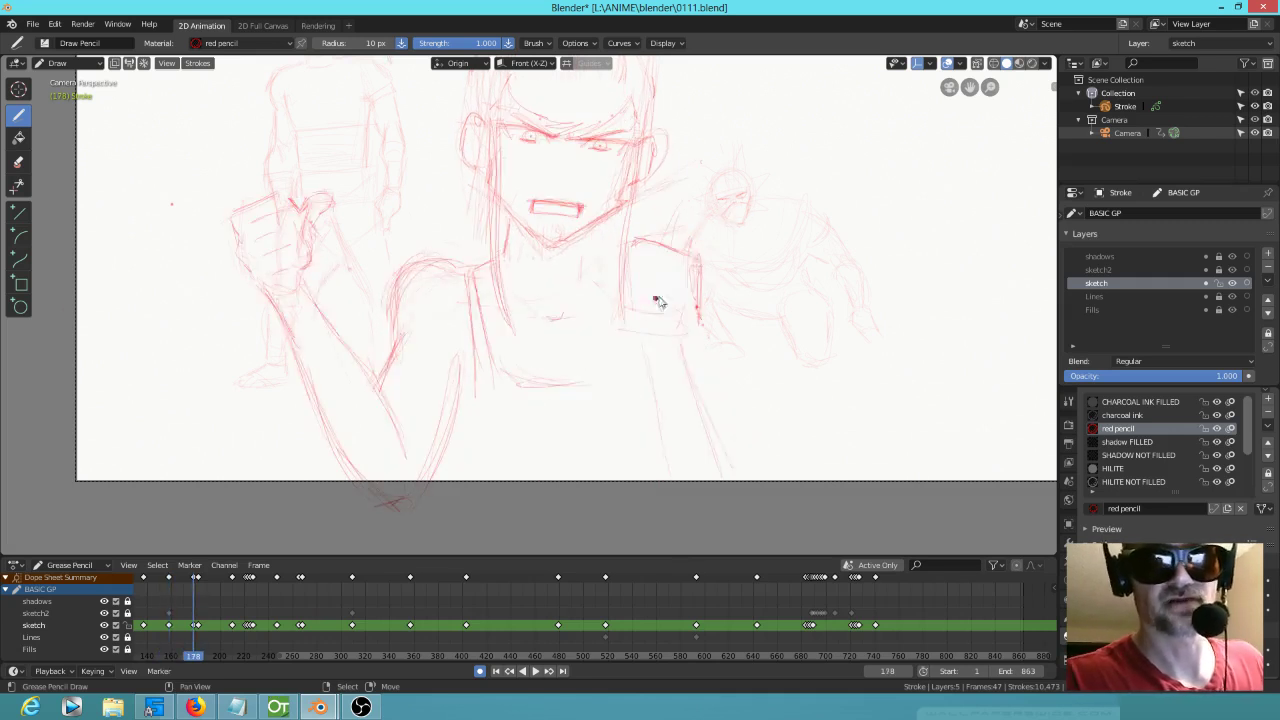
{"action": "key", "text": "Down"}
{"action": "key", "text": "Up"}
Step: Draw the curled fingers inside the hand outline, comparing against the hands at frame 158
{"action": "left_click_drag", "start_coordinate": [641, 258], "coordinate": [634, 262]}
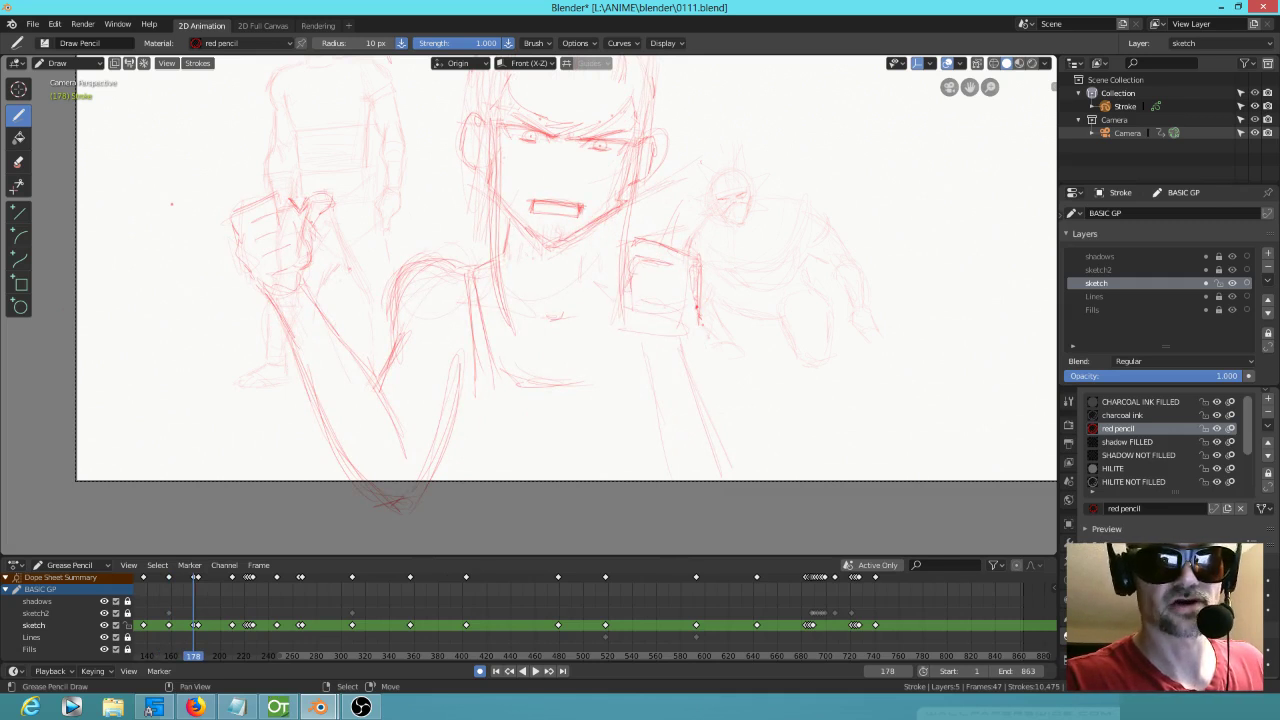
{"action": "key", "text": "Down"}
{"action": "key", "text": "Up"}
{"action": "left_click_drag", "start_coordinate": [634, 272], "coordinate": [651, 328]}
{"action": "left_click_drag", "start_coordinate": [652, 316], "coordinate": [664, 328]}
{"action": "key", "text": "Down"}
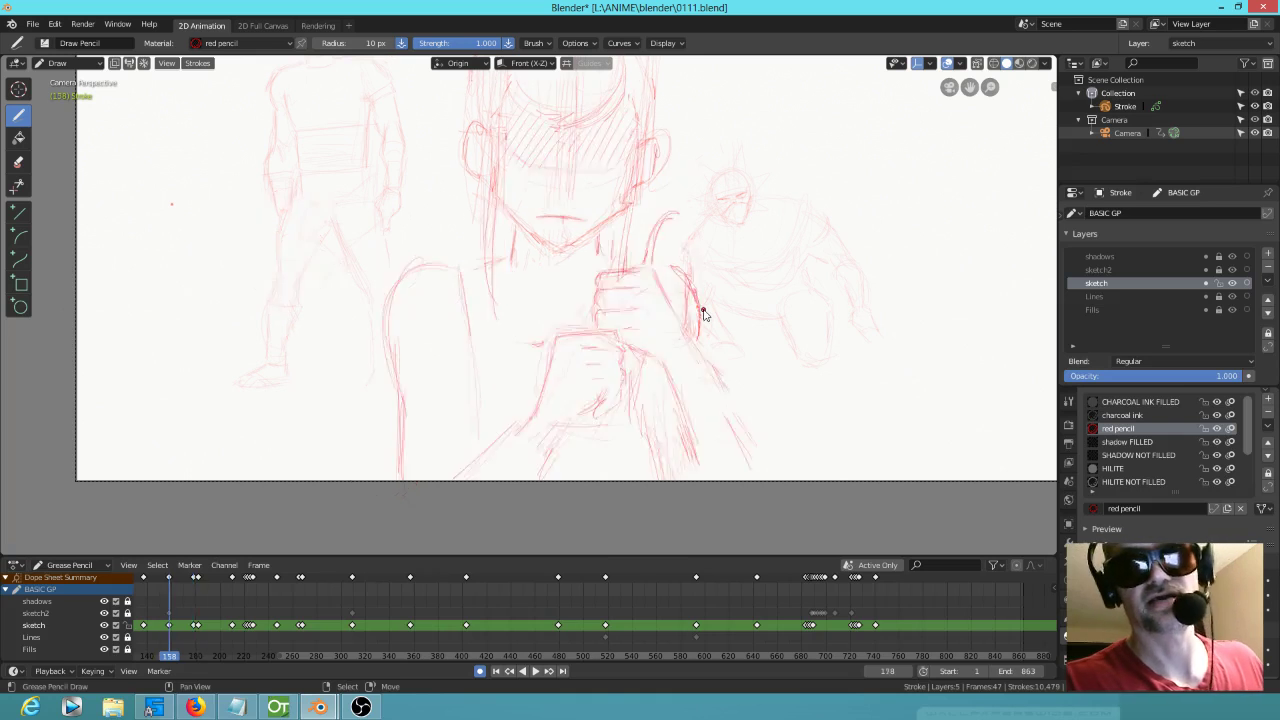
{"action": "key", "text": "Up"}
Step: Add the upright thumb and strengthen the outer edge of the hand beside the chin
{"action": "left_click_drag", "start_coordinate": [681, 202], "coordinate": [685, 254]}
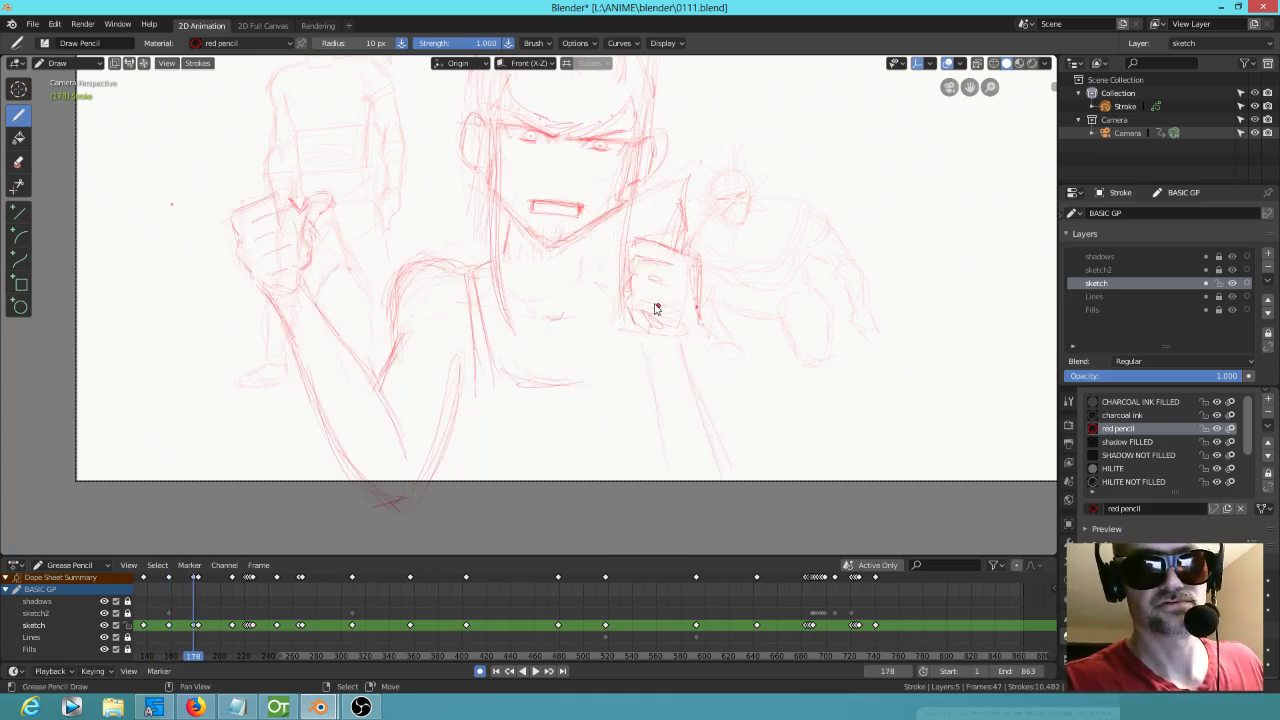
{"action": "key", "text": "Down"}
{"action": "key", "text": "Up"}
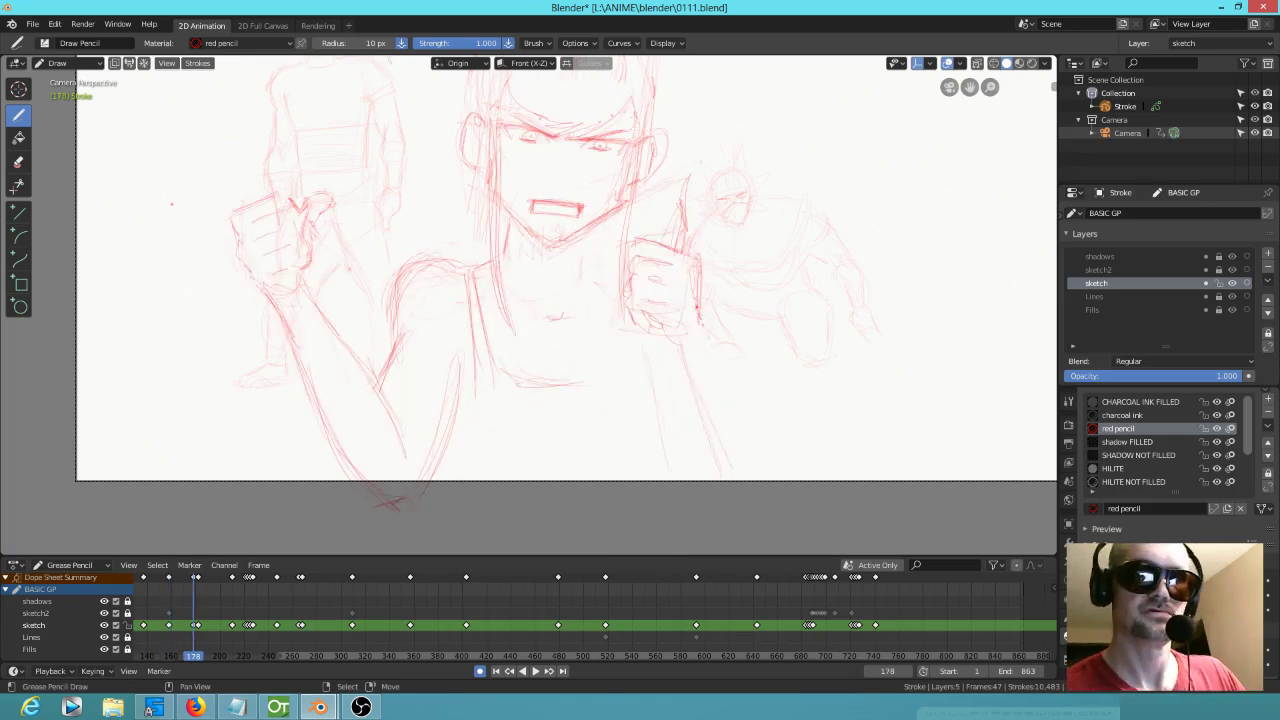
{"action": "left_click_drag", "start_coordinate": [698, 268], "coordinate": [704, 332]}
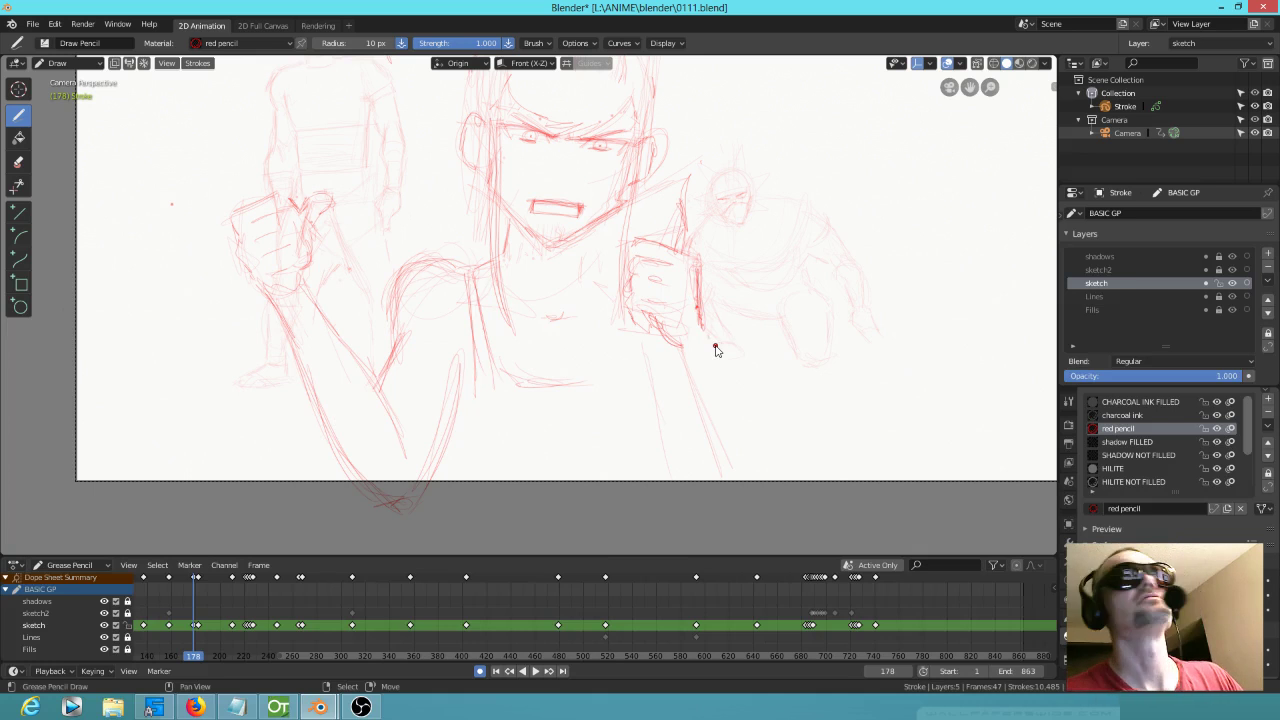
{"action": "key", "text": "Down"}
{"action": "key", "text": "Up"}
Step: Refine the curled fingers and the base of the thumb on the hand beside the chin
{"action": "mouse_move", "coordinate": [634, 254]}
{"action": "left_mouse_down"}
{"action": "mouse_move", "coordinate": [651, 242]}
{"action": "mouse_move", "coordinate": [630, 226]}
{"action": "left_mouse_up"}
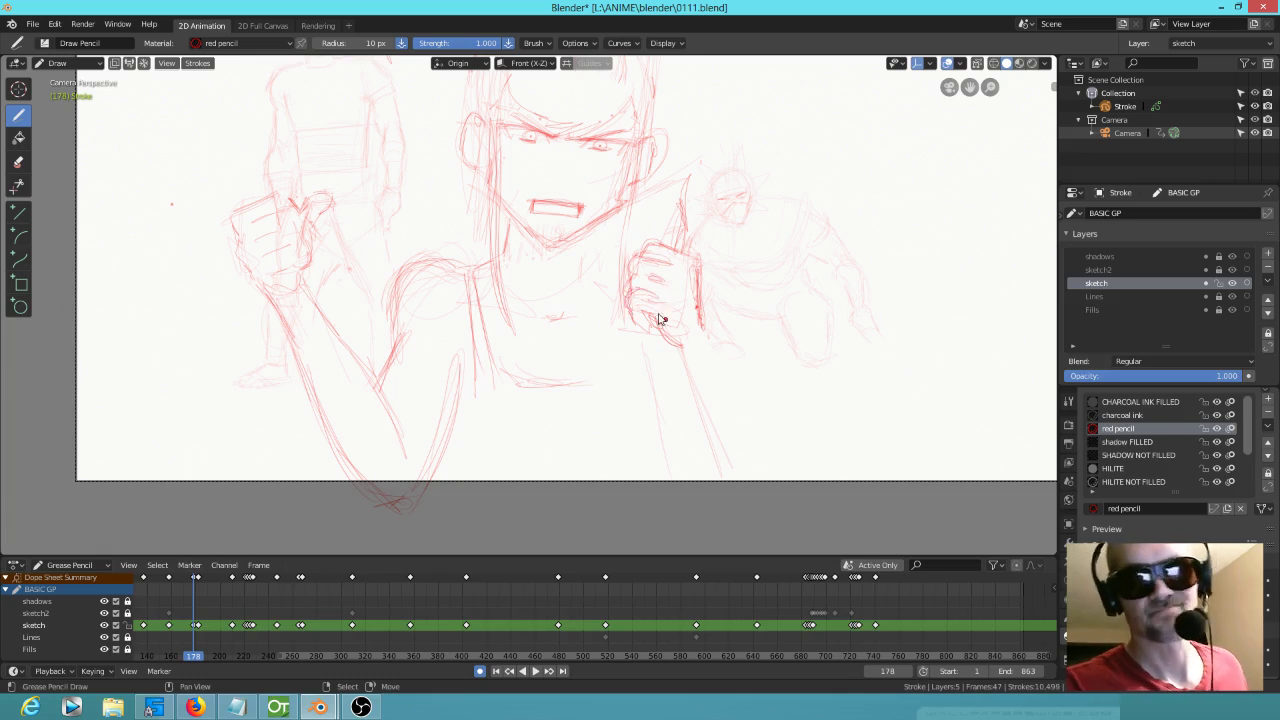
{"action": "mouse_move", "coordinate": [682, 202]}
{"action": "left_mouse_down"}
{"action": "mouse_move", "coordinate": [688, 242]}
{"action": "mouse_move", "coordinate": [670, 242]}
{"action": "mouse_move", "coordinate": [689, 242]}
{"action": "left_mouse_up"}
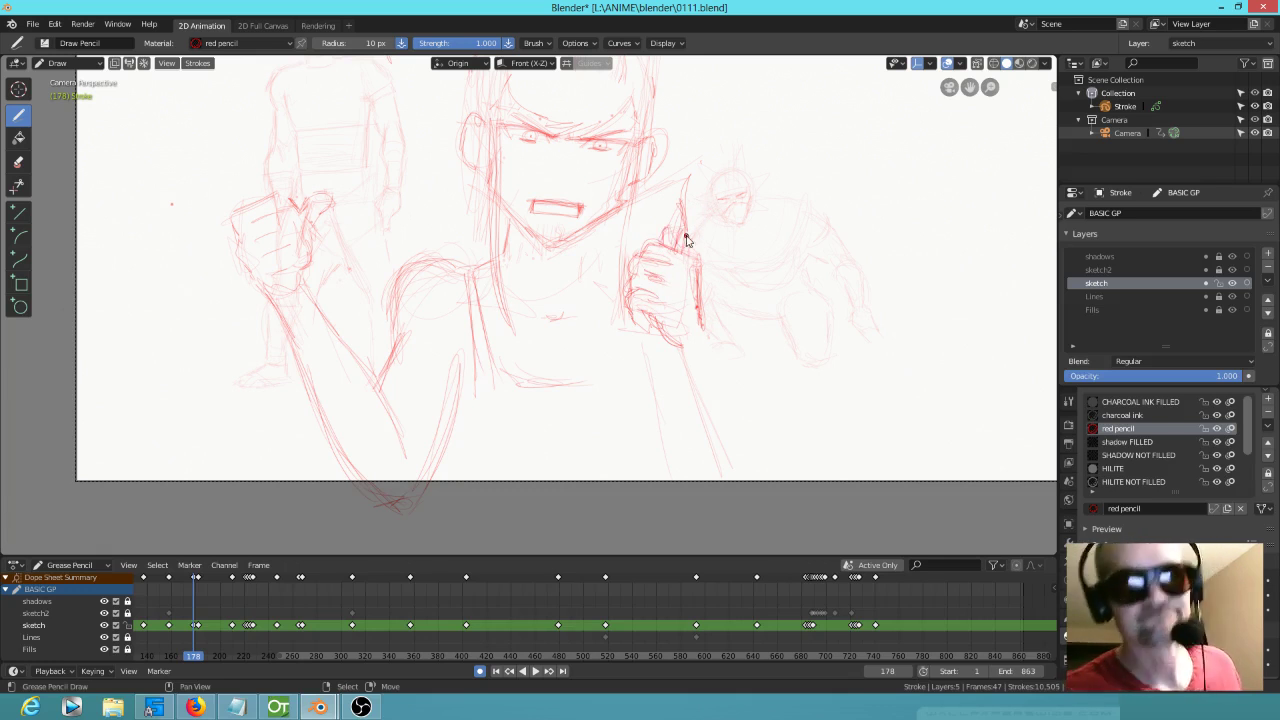
{"action": "key", "text": "Down"}
{"action": "key", "text": "Up"}
{"action": "key", "text": "Up"}
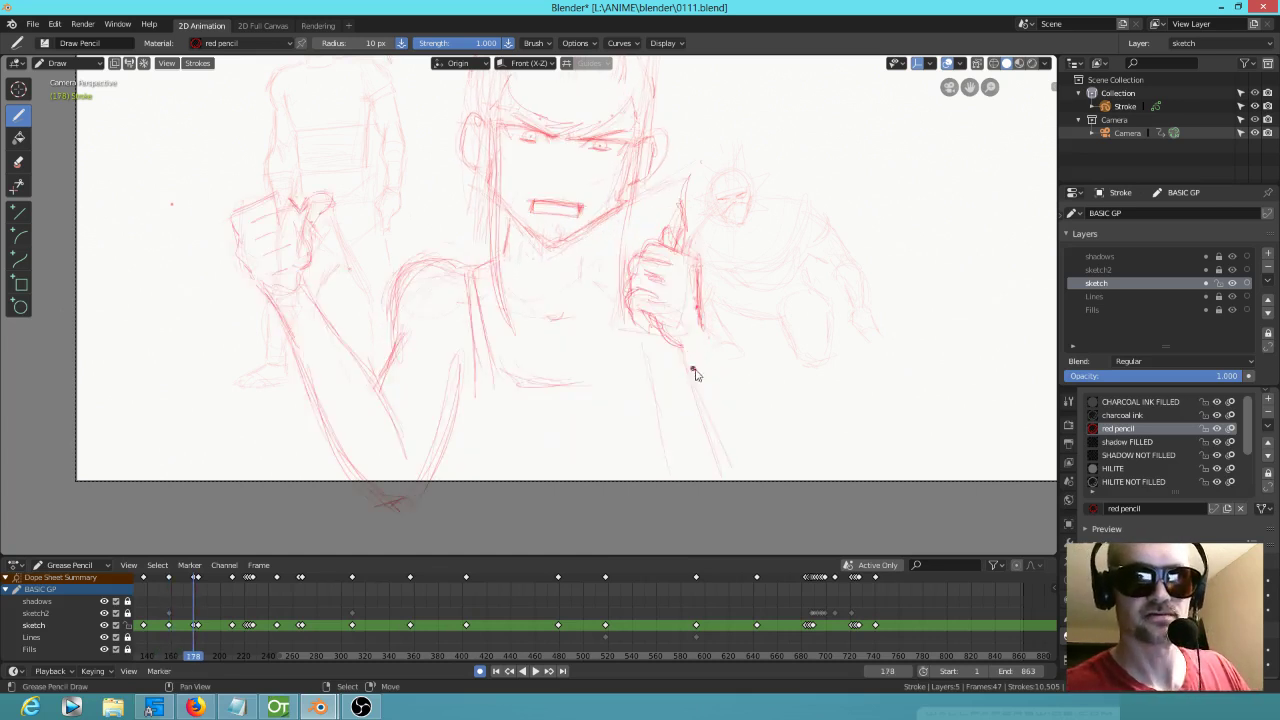
Step: Draw both edges of the forearm below the thumb-up hand and check them against frame 158
{"action": "left_click_drag", "start_coordinate": [682, 350], "coordinate": [715, 480]}
{"action": "left_click_drag", "start_coordinate": [707, 328], "coordinate": [750, 421]}
{"action": "left_click_drag", "start_coordinate": [720, 363], "coordinate": [773, 466]}
{"action": "key", "text": "Down"}
{"action": "key", "text": "Up"}
{"action": "key", "text": "Down"}
{"action": "key", "text": "Up"}
{"action": "key", "text": "Down"}
{"action": "key", "text": "Up"}
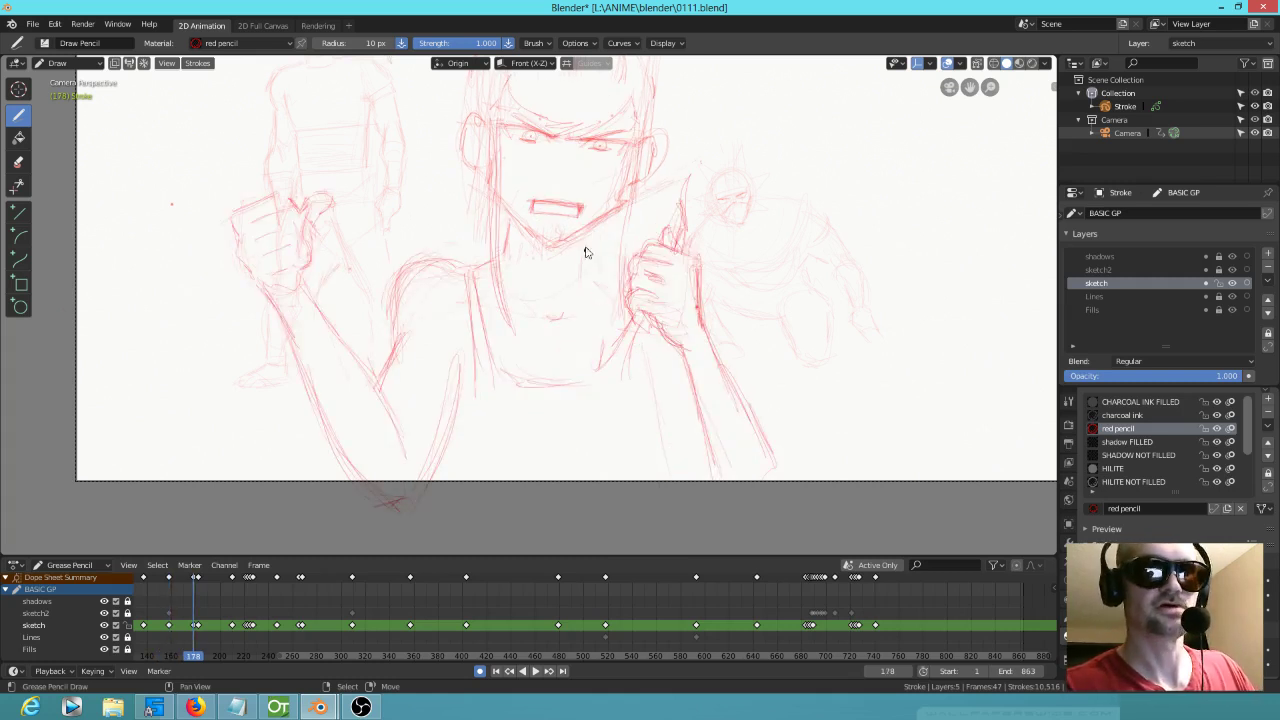
Step: Draw the side of the neck and its base beside the thumb-up hand
{"action": "key", "text": "Down"}
{"action": "key", "text": "Up"}
{"action": "left_click_drag", "start_coordinate": [587, 234], "coordinate": [590, 268]}
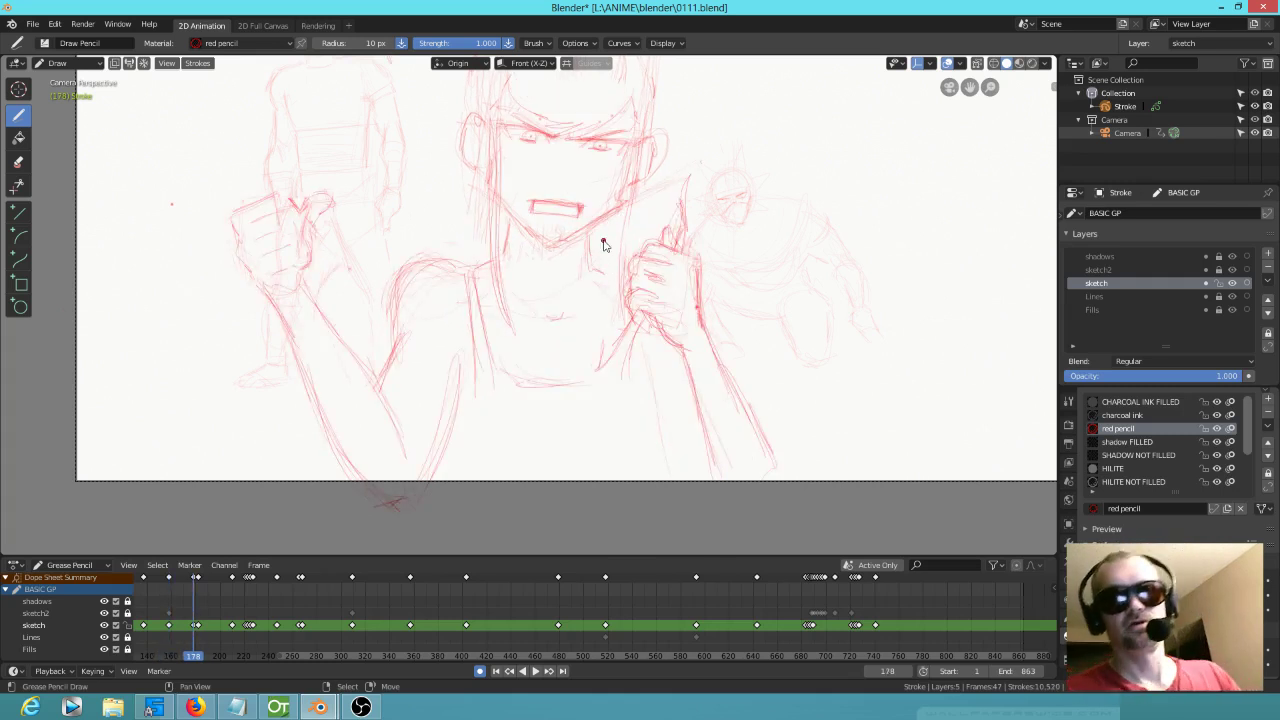
{"action": "key", "text": "Down"}
{"action": "key", "text": "Up"}
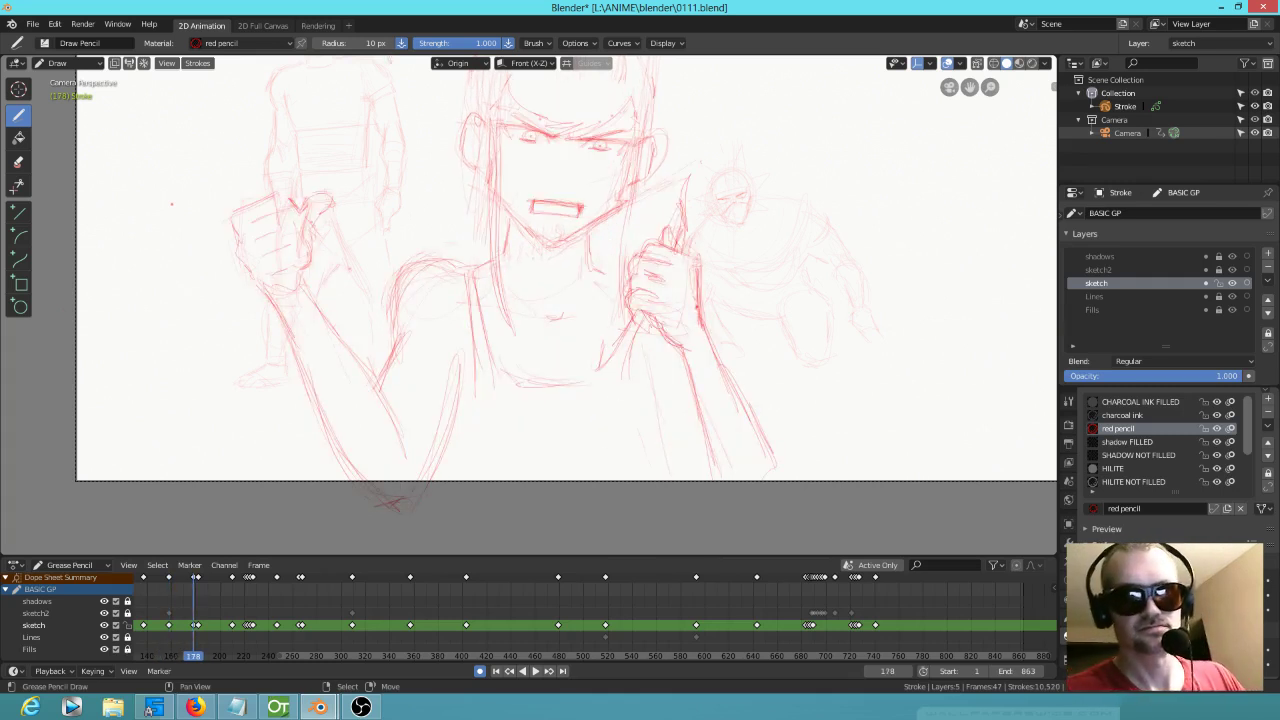
Step: Sketch the side of the torso beside the thumb-up arm, down to the camera frame's lower edge
{"action": "left_click_drag", "start_coordinate": [647, 418], "coordinate": [660, 479]}
{"action": "key", "text": "Down"}
{"action": "key", "text": "Up"}
Step: Step back and forth through the sketch keyframes from 178 to 221 to compare the poses
{"action": "scroll", "coordinate": [729, 287], "scroll_direction": "down", "scroll_amount": 2}
{"action": "middle_click_drag", "start_coordinate": [706, 323], "coordinate": [657, 334], "text": "shift"}
{"action": "scroll", "coordinate": [571, 418], "scroll_direction": "up", "scroll_amount": 2}
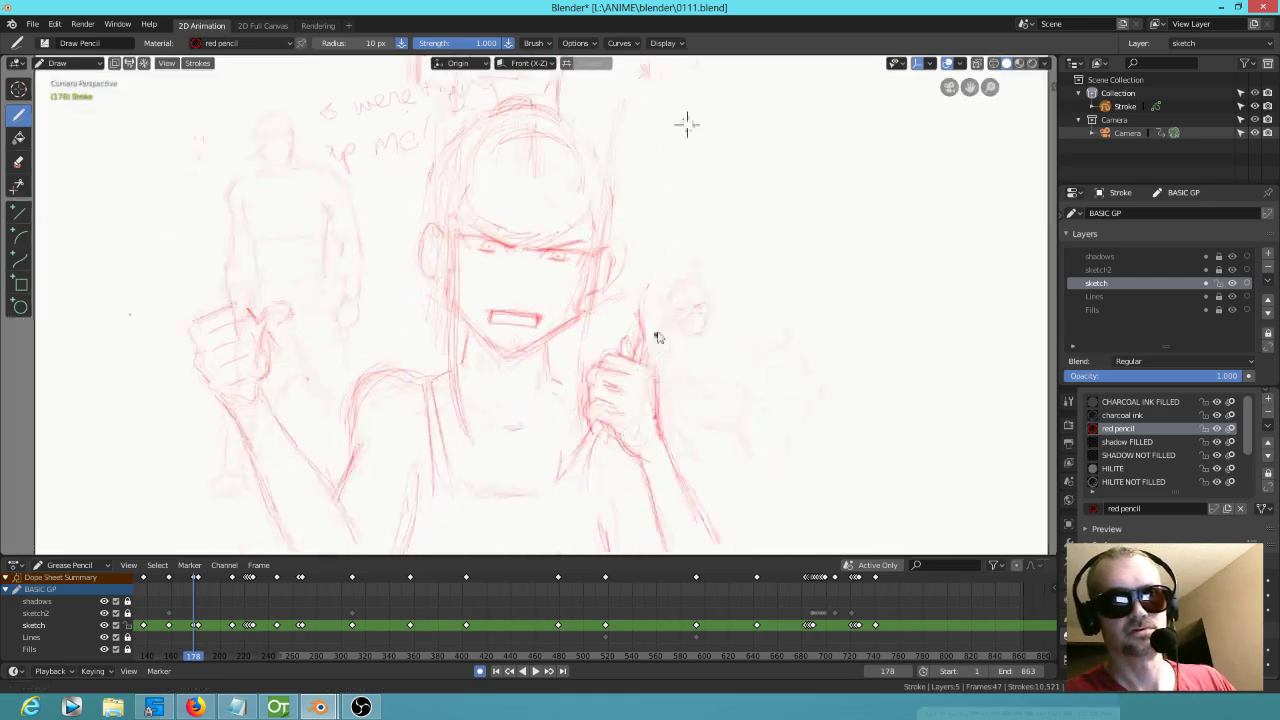
{"action": "key", "text": "Up"}
{"action": "key", "text": "Down"}
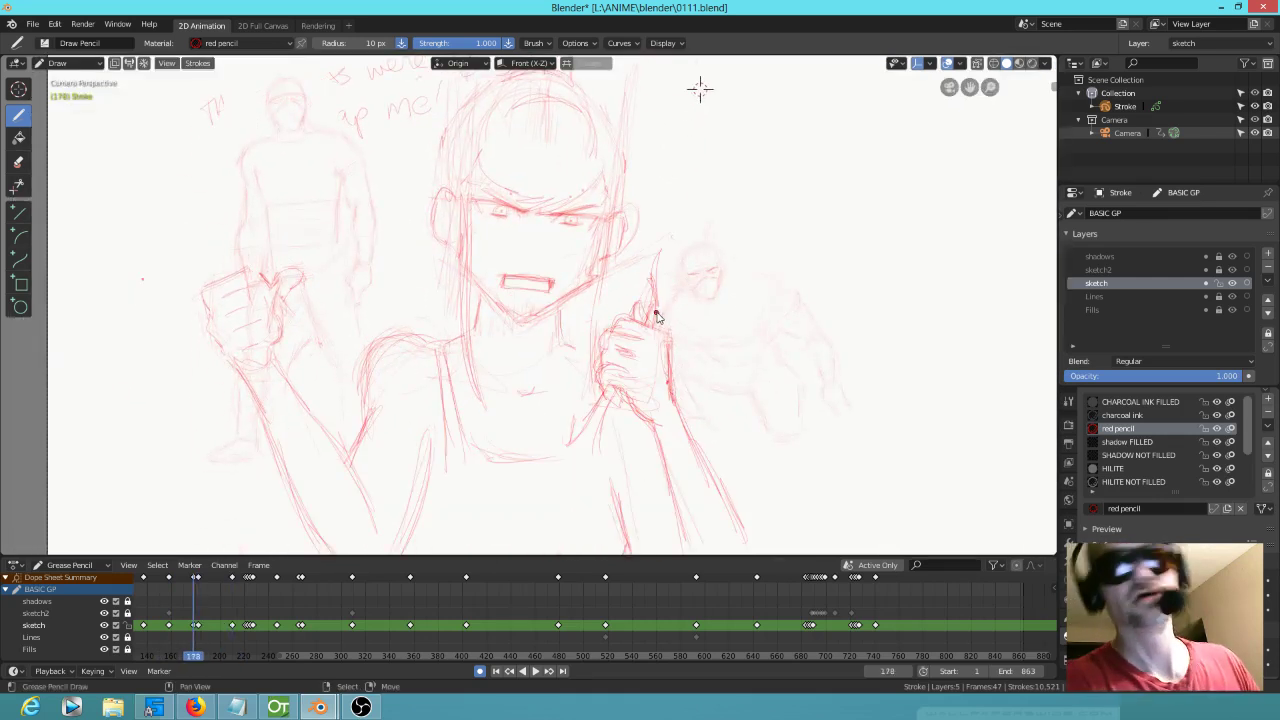
{"action": "middle_click_drag", "start_coordinate": [532, 420], "coordinate": [510, 363], "text": "shift"}
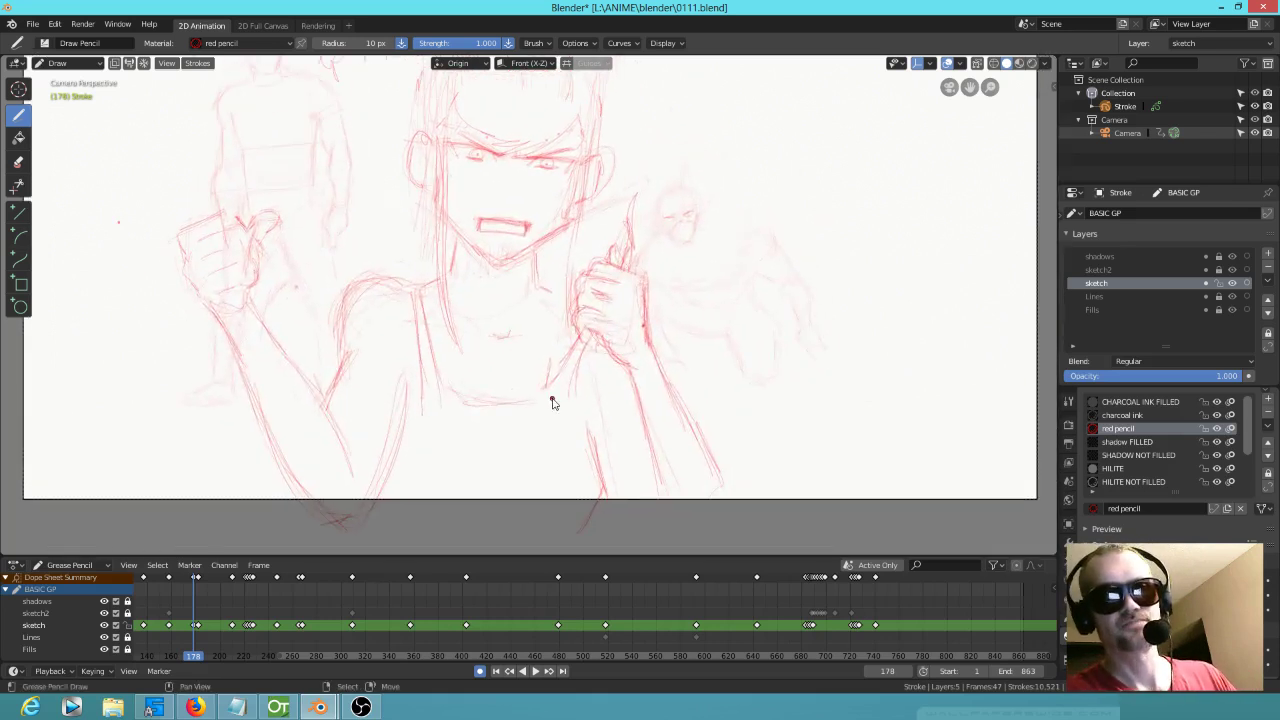
{"action": "key", "text": "Up"}
{"action": "key", "text": "Down"}
{"action": "key", "text": "Up"}
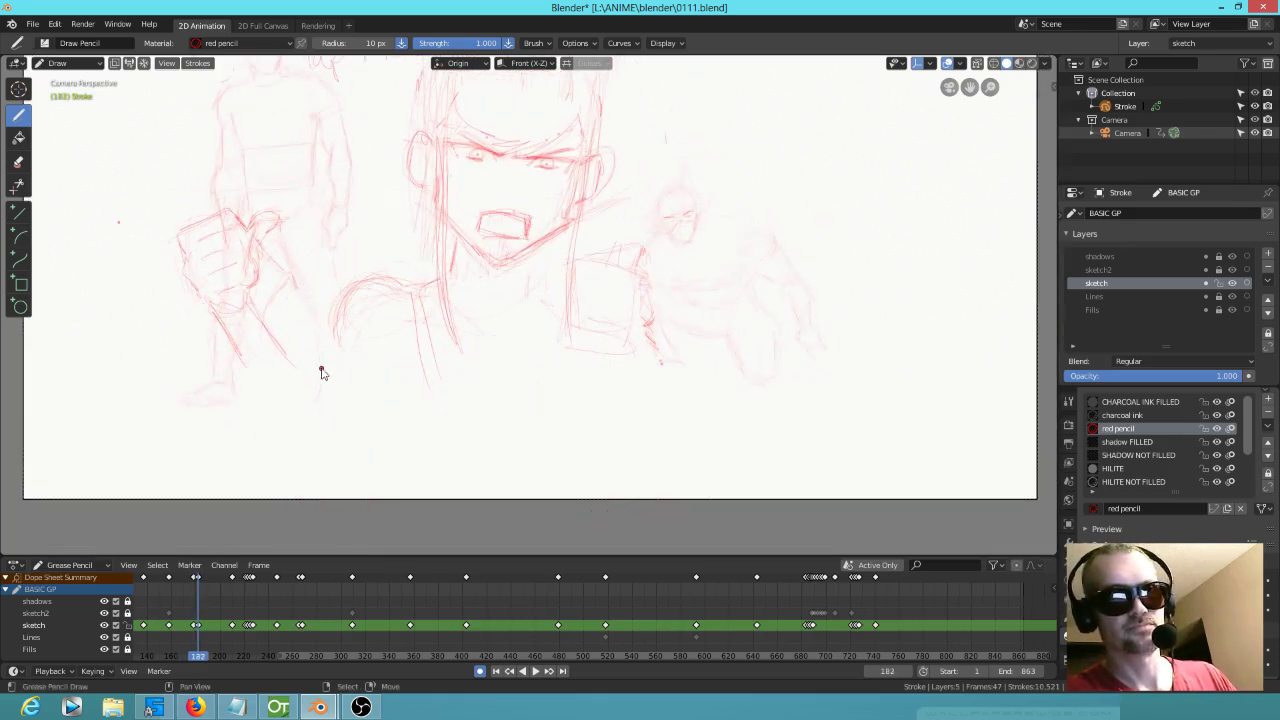
{"action": "key", "text": "Up"}
{"action": "key", "text": "Up"}
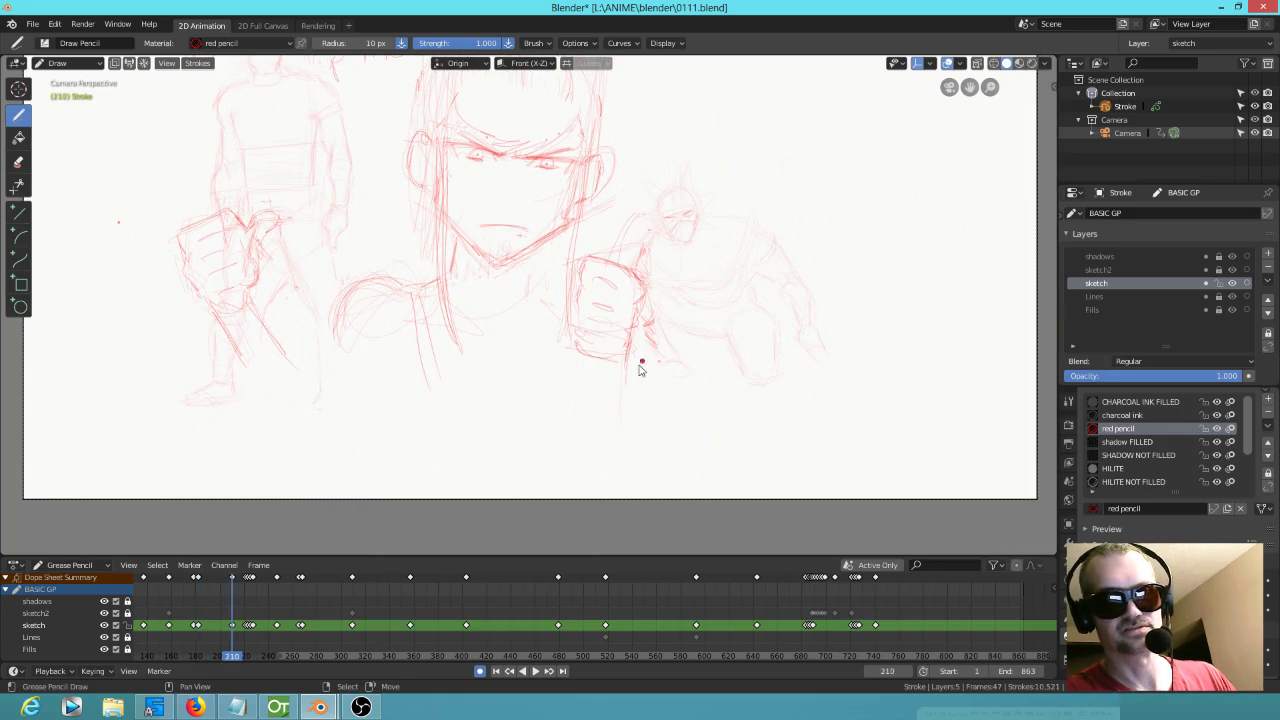
{"action": "key", "text": "Down"}
{"action": "key", "text": "Up"}
{"action": "key", "text": "Down"}
{"action": "key", "text": "Down"}
{"action": "key", "text": "Down"}
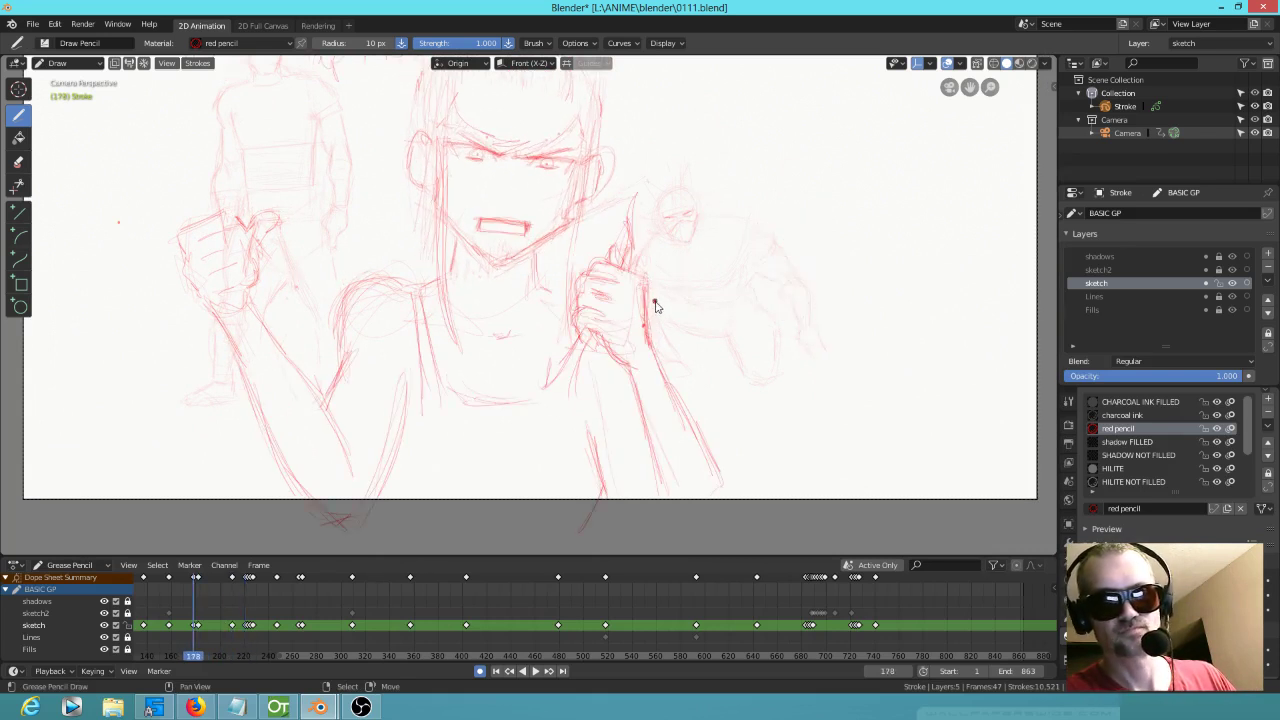
{"action": "key", "text": "Up"}
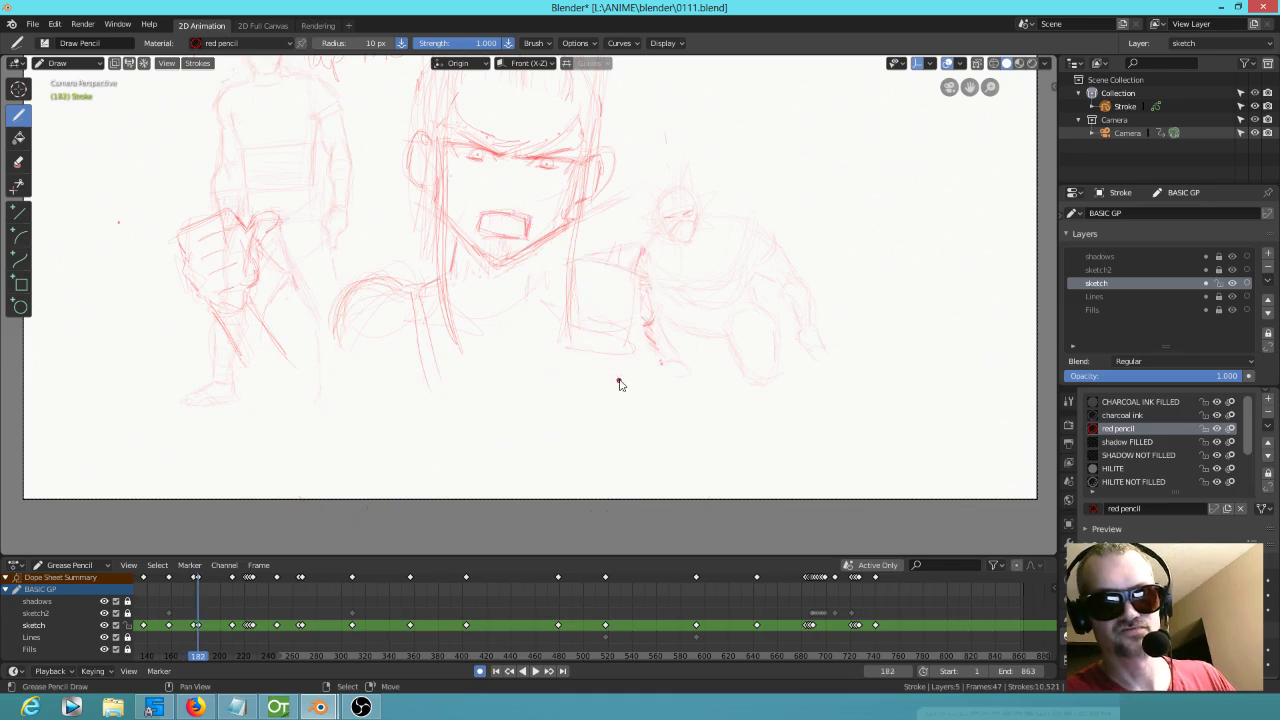
{"action": "key", "text": "Up"}
{"action": "key", "text": "Up"}
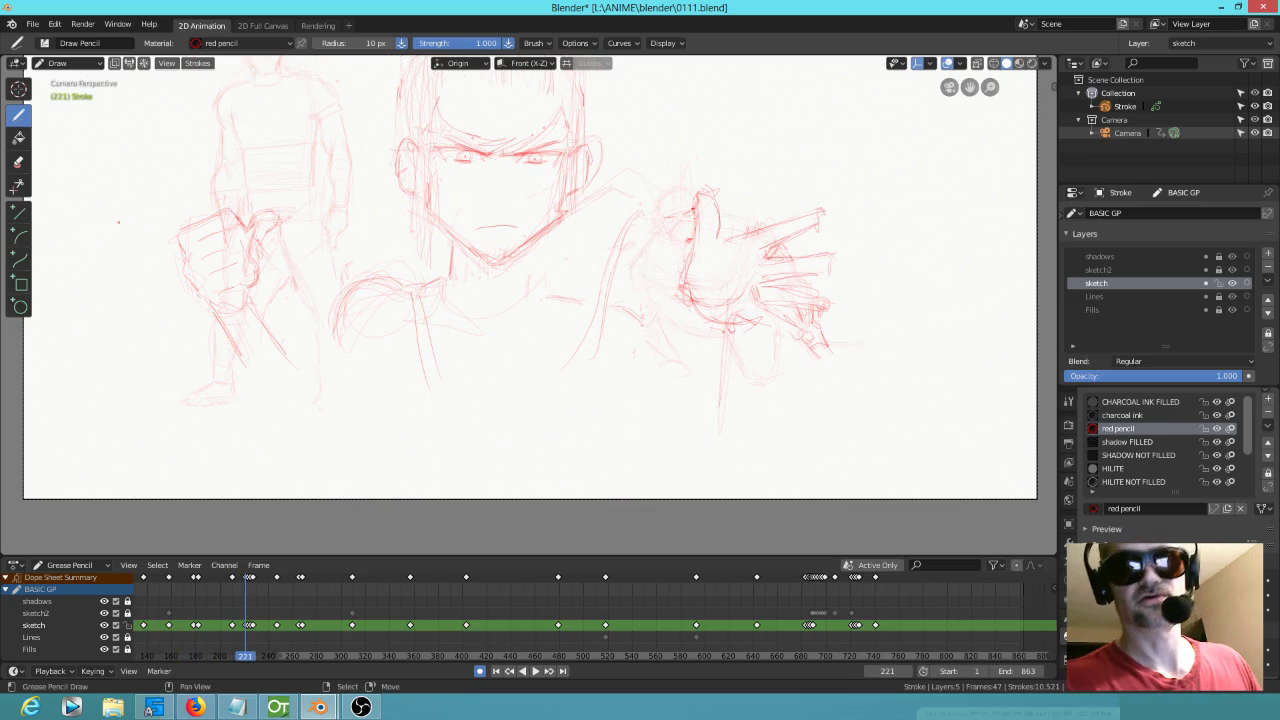
{"action": "key", "text": "Down"}
{"action": "key", "text": "Up"}
Step: Sketch the forearm and upper arm of the outstretched open hand at frame 221
{"action": "left_click_drag", "start_coordinate": [719, 356], "coordinate": [709, 478]}
{"action": "key", "text": "Down"}
{"action": "key", "text": "Up"}
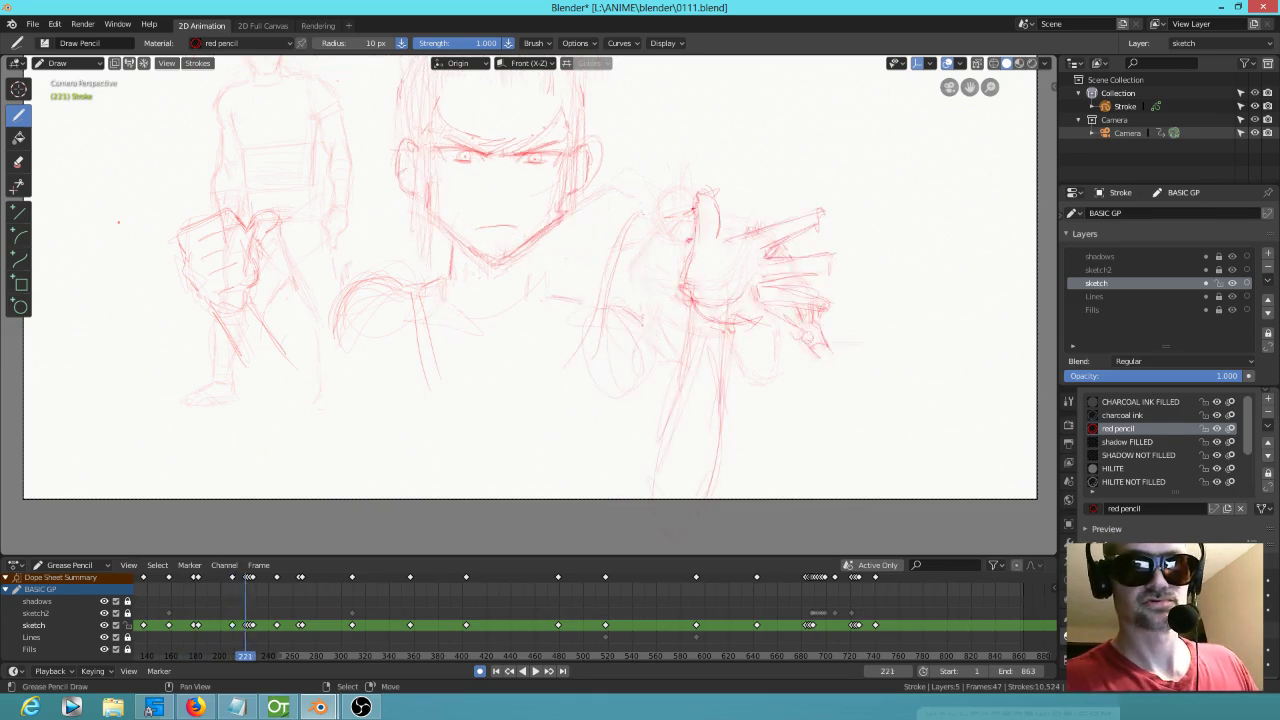
{"action": "key", "text": "Down"}
{"action": "key", "text": "Up"}
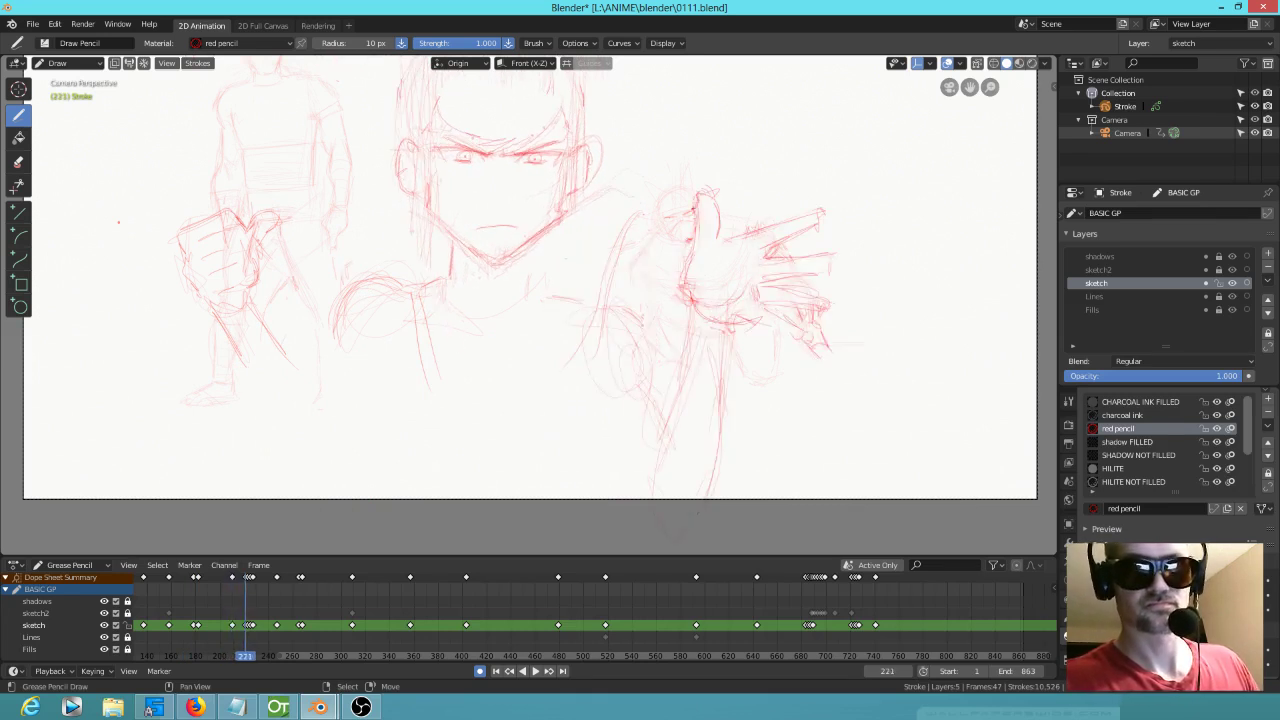
{"action": "key", "text": "Down"}
{"action": "key", "text": "Up"}
{"action": "key", "text": "Down"}
{"action": "key", "text": "Up"}
Step: Reinforce the open-hand arm's inner forearm edge and draw the side of the torso at frame 221
{"action": "key", "text": "Up"}
{"action": "key", "text": "Up"}
{"action": "key", "text": "Up"}
{"action": "key", "text": "Down"}
{"action": "key", "text": "Down"}
{"action": "key", "text": "Down"}
{"action": "key", "text": "Up"}
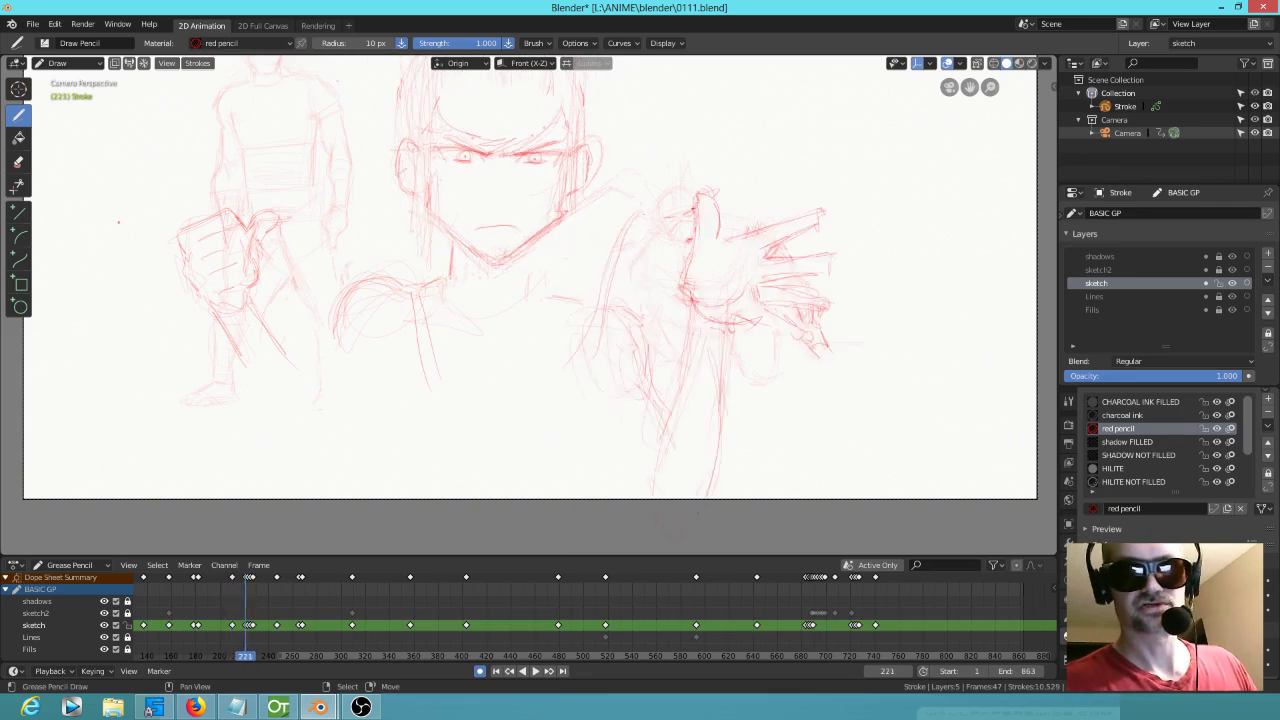
{"action": "left_click_drag", "start_coordinate": [690, 322], "coordinate": [658, 478]}
{"action": "left_click_drag", "start_coordinate": [674, 408], "coordinate": [660, 482]}
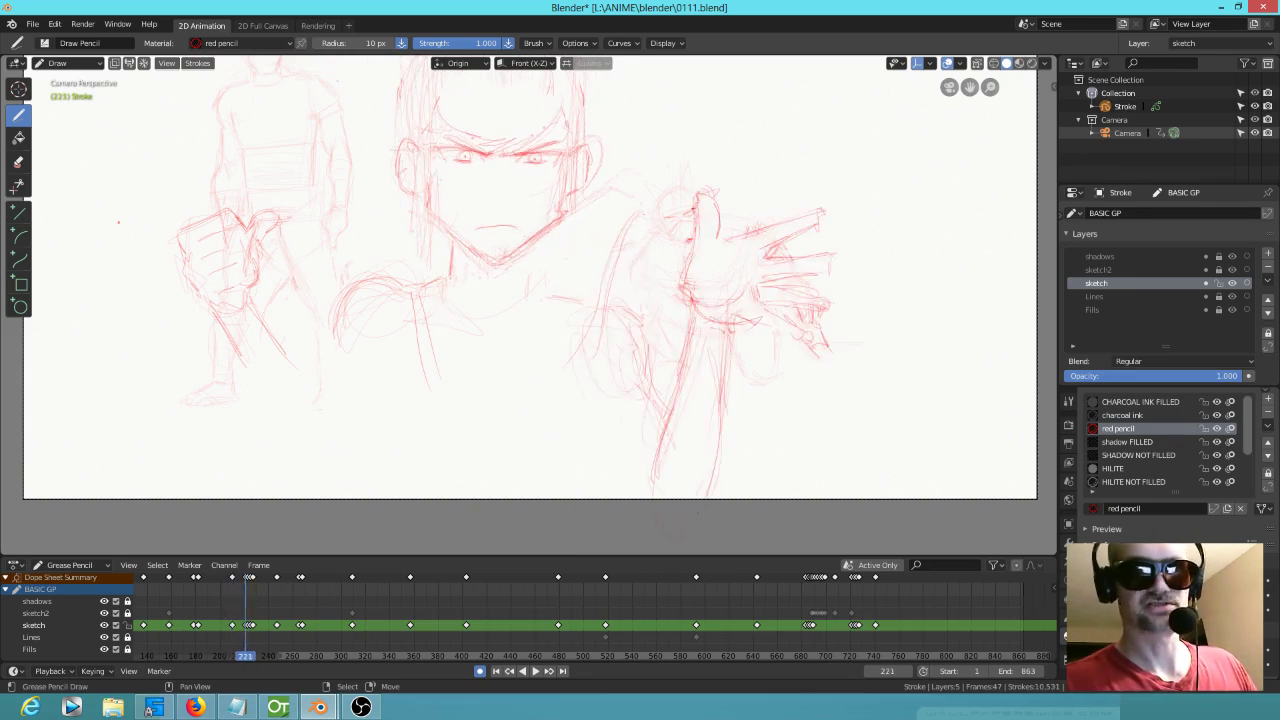
{"action": "mouse_move", "coordinate": [610, 308]}
{"action": "left_mouse_down"}
{"action": "mouse_move", "coordinate": [650, 366]}
{"action": "mouse_move", "coordinate": [617, 460]}
{"action": "mouse_move", "coordinate": [628, 499]}
{"action": "left_mouse_up"}
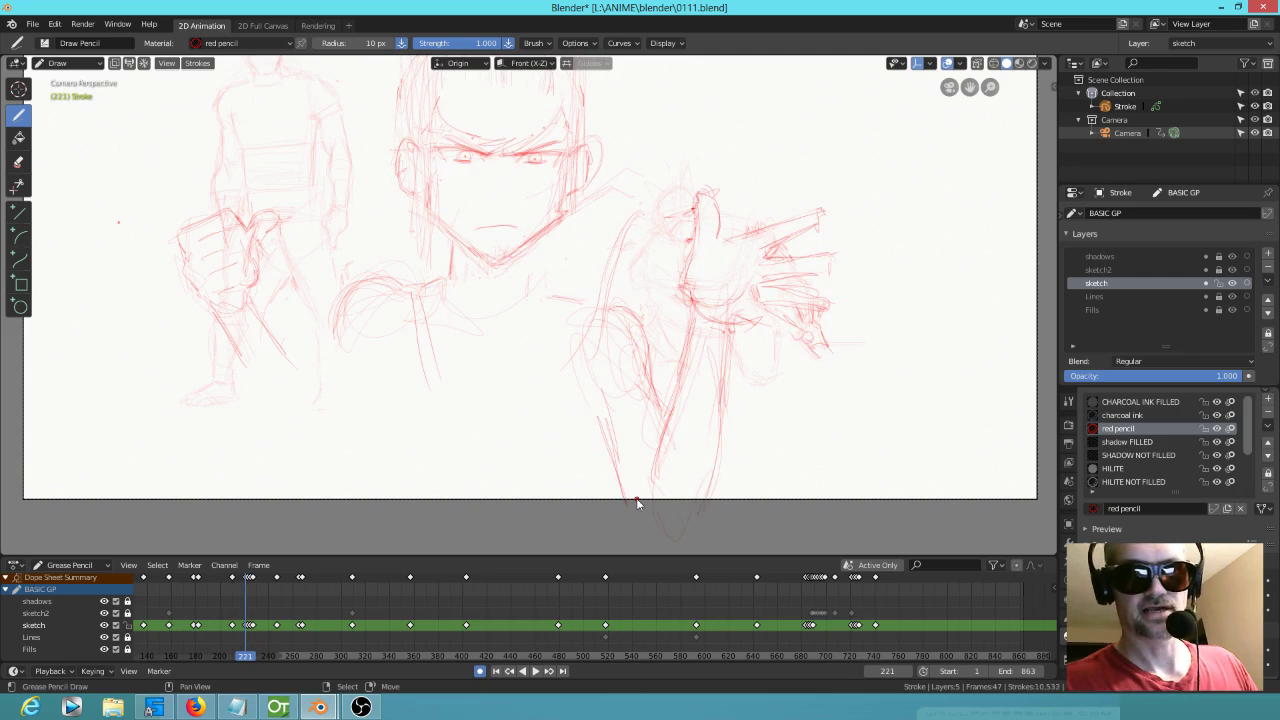
Step: Add a small chest mark and sketch the line from the near shoulder down towards the lower forearm at frame 227
{"action": "key", "text": "Up"}
{"action": "key", "text": "Up"}
{"action": "key", "text": "Up"}
{"action": "key", "text": "Up"}
{"action": "key", "text": "Down"}
{"action": "left_click_drag", "start_coordinate": [484, 346], "coordinate": [500, 344]}
{"action": "key", "text": "Down"}
{"action": "key", "text": "Up"}
{"action": "key", "text": "Down"}
{"action": "key", "text": "Up"}
{"action": "key", "text": "Down"}
{"action": "key", "text": "Up"}
{"action": "left_click_drag", "start_coordinate": [440, 390], "coordinate": [522, 425]}
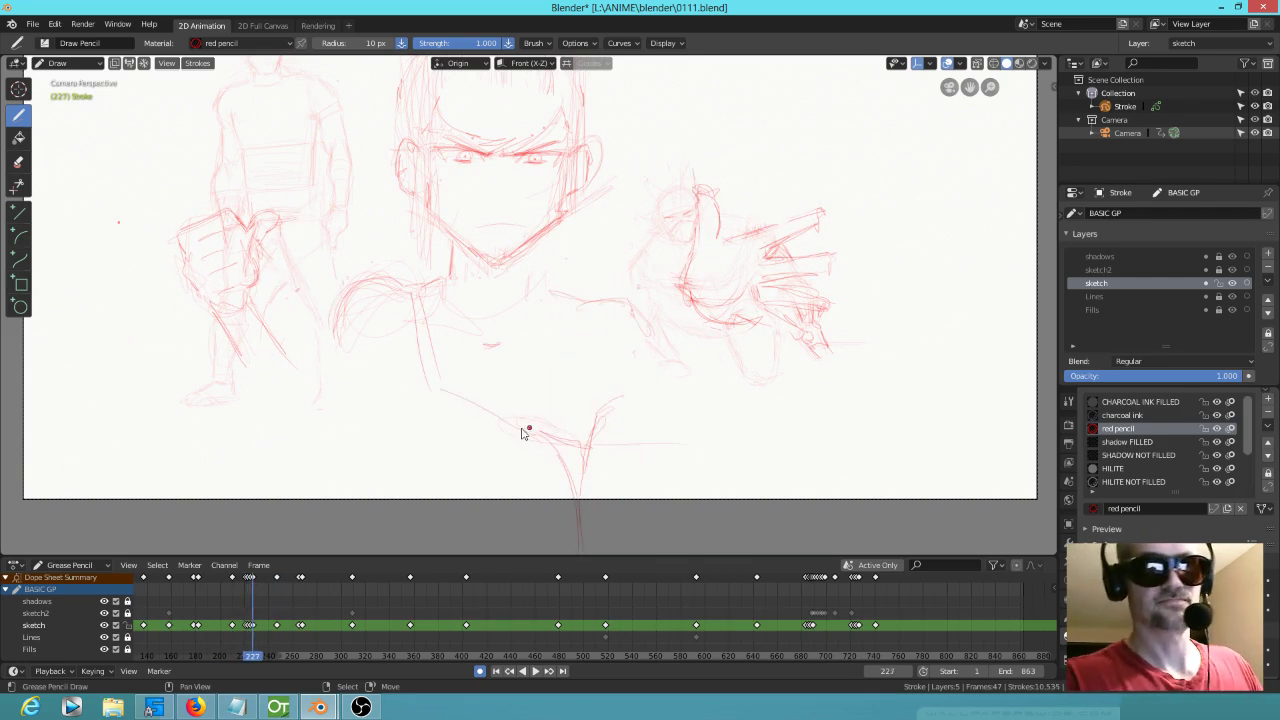
Step: Step between the sketch keyframes at 223, 227 and 247 to compare the central figure's poses
{"action": "key", "text": "Down"}
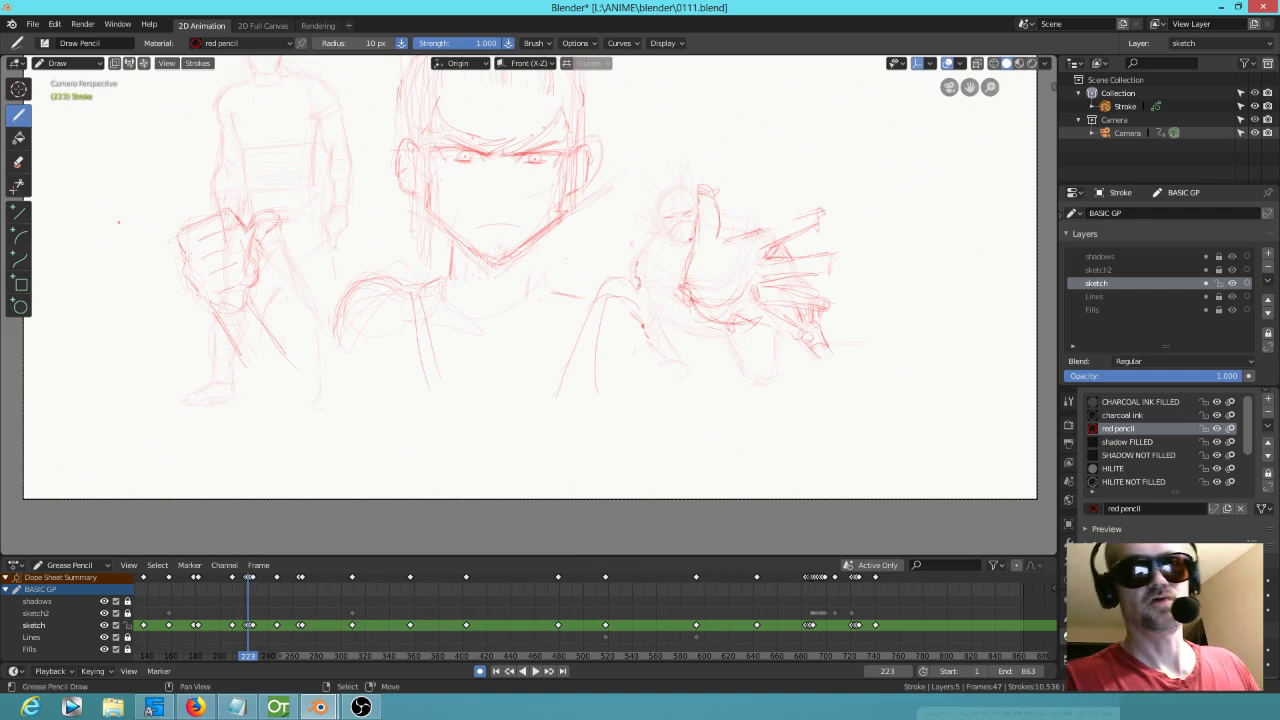
{"action": "key", "text": "Up"}
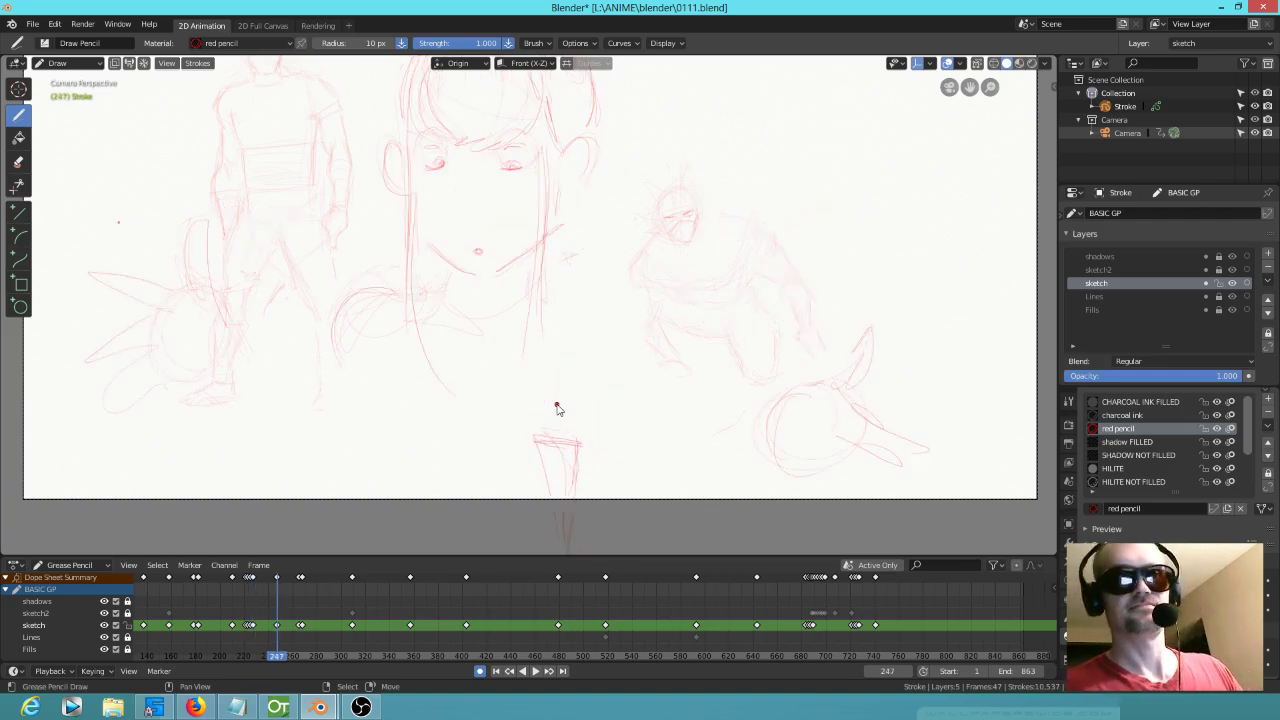
{"action": "key", "text": "Down"}
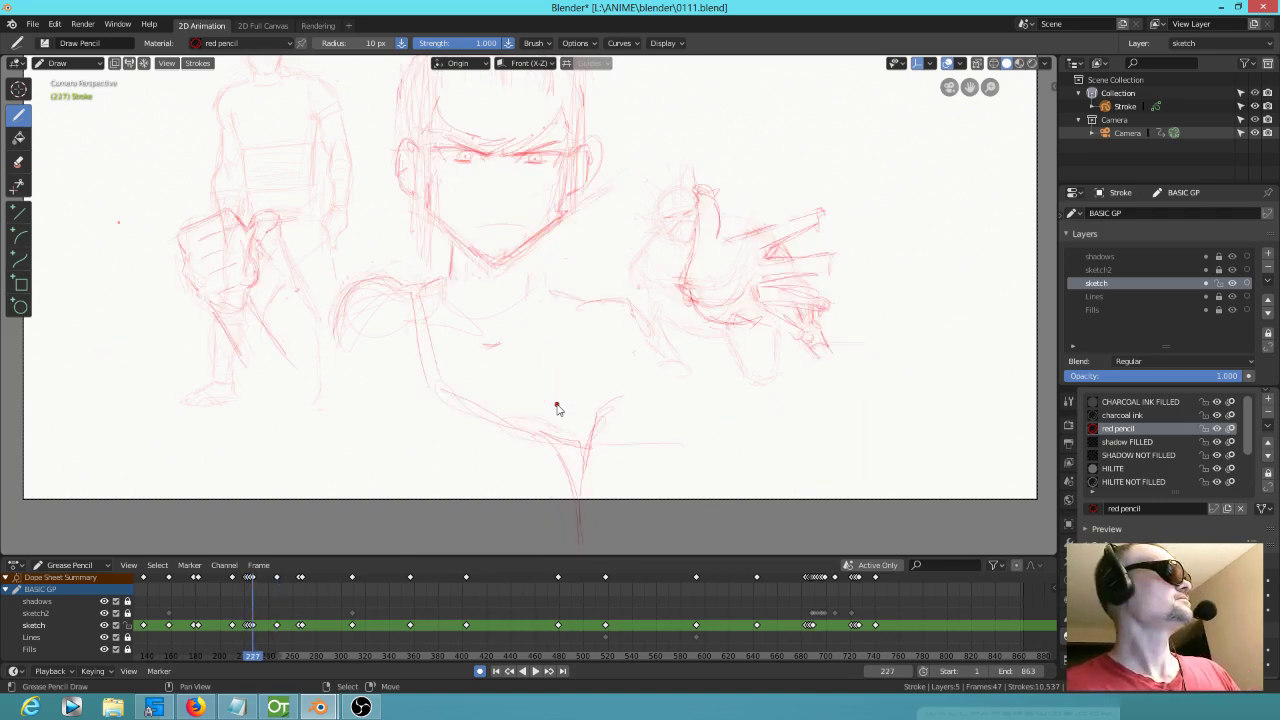
{"action": "key", "text": "Up"}
{"action": "scroll", "coordinate": [615, 430], "scroll_direction": "up", "scroll_amount": 2}
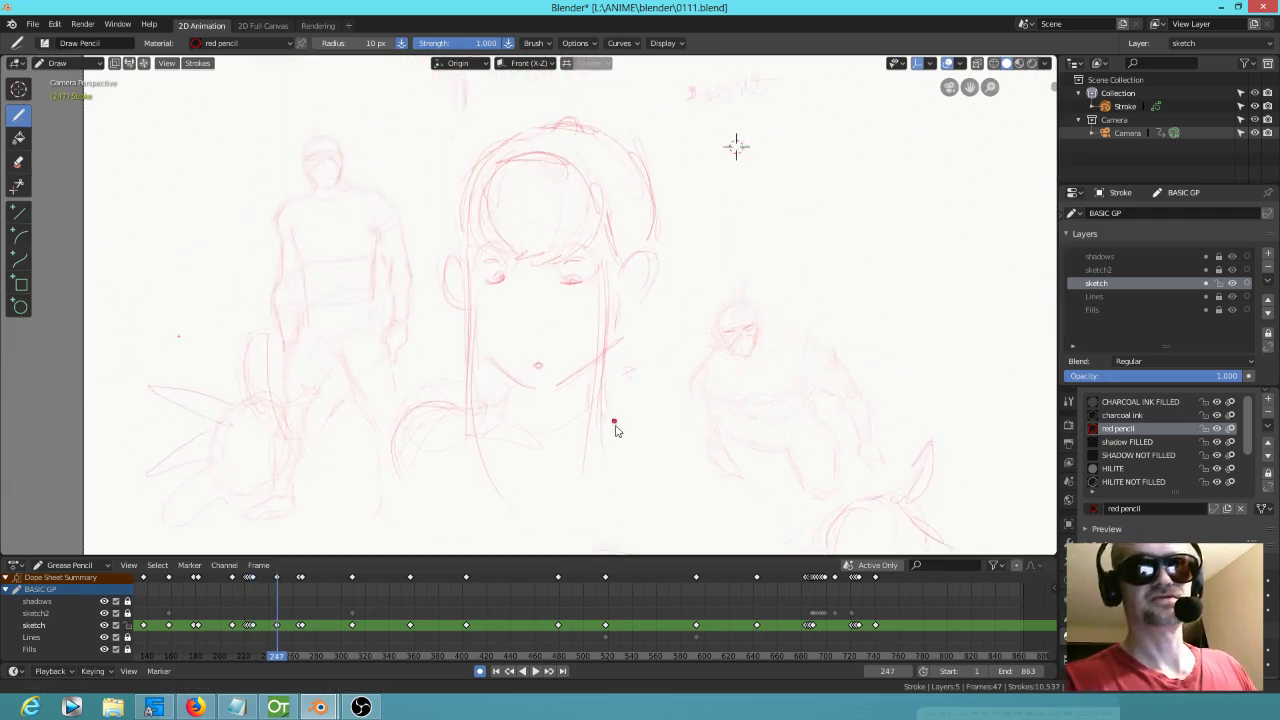
{"action": "middle_click_drag", "start_coordinate": [616, 430], "coordinate": [608, 457], "text": "shift"}
{"action": "key", "text": "Down"}
{"action": "key", "text": "Up"}
{"action": "key", "text": "Down"}
{"action": "key", "text": "Up"}
{"action": "key", "text": "Down"}
{"action": "key", "text": "Up"}
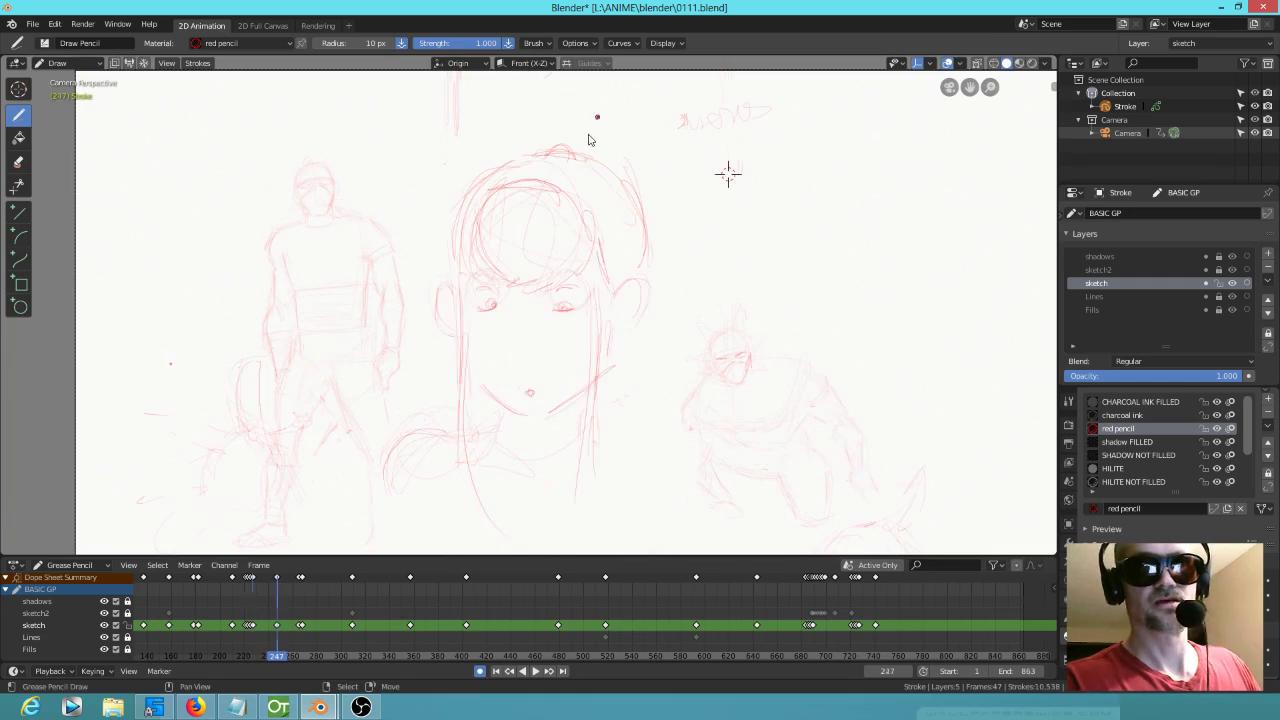
Step: Sketch the left side and flat top of the topknot above the central head at frame 247
{"action": "key", "text": "Down"}
{"action": "key", "text": "Up"}
{"action": "mouse_move", "coordinate": [513, 160]}
{"action": "left_mouse_down"}
{"action": "mouse_move", "coordinate": [519, 108]}
{"action": "mouse_move", "coordinate": [613, 104]}
{"action": "left_mouse_up"}
{"action": "key", "text": "Down"}
{"action": "key", "text": "Up"}
{"action": "key", "text": "Down"}
{"action": "key", "text": "Up"}
{"action": "left_click_drag", "start_coordinate": [516, 110], "coordinate": [542, 97]}
{"action": "key", "text": "Down"}
{"action": "key", "text": "Up"}
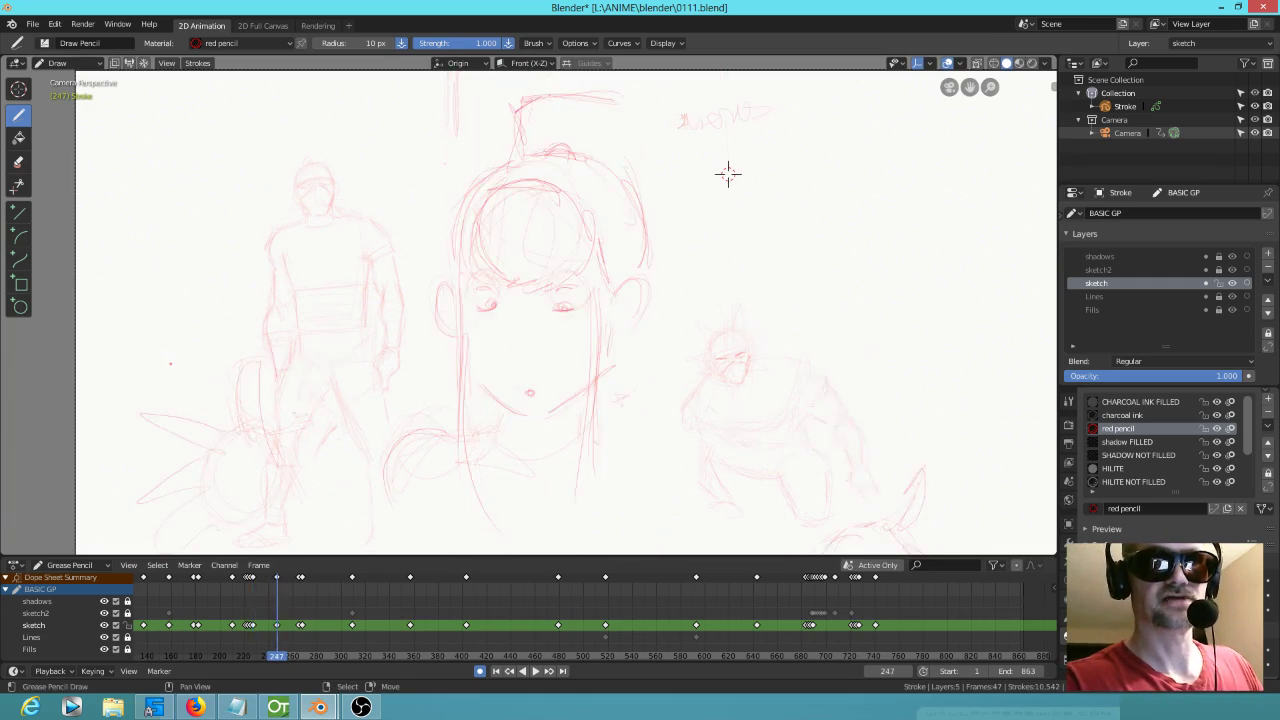
Step: Draw the right side of the topknot down to the head at frame 247, checking it against the previous keyframe
{"action": "key", "text": "Down"}
{"action": "key", "text": "Up"}
{"action": "left_click_drag", "start_coordinate": [623, 125], "coordinate": [628, 168]}
{"action": "key", "text": "Down"}
{"action": "key", "text": "Up"}
{"action": "key", "text": "Down"}
{"action": "key", "text": "Up"}
{"action": "key", "text": "Down"}
{"action": "key", "text": "Up"}
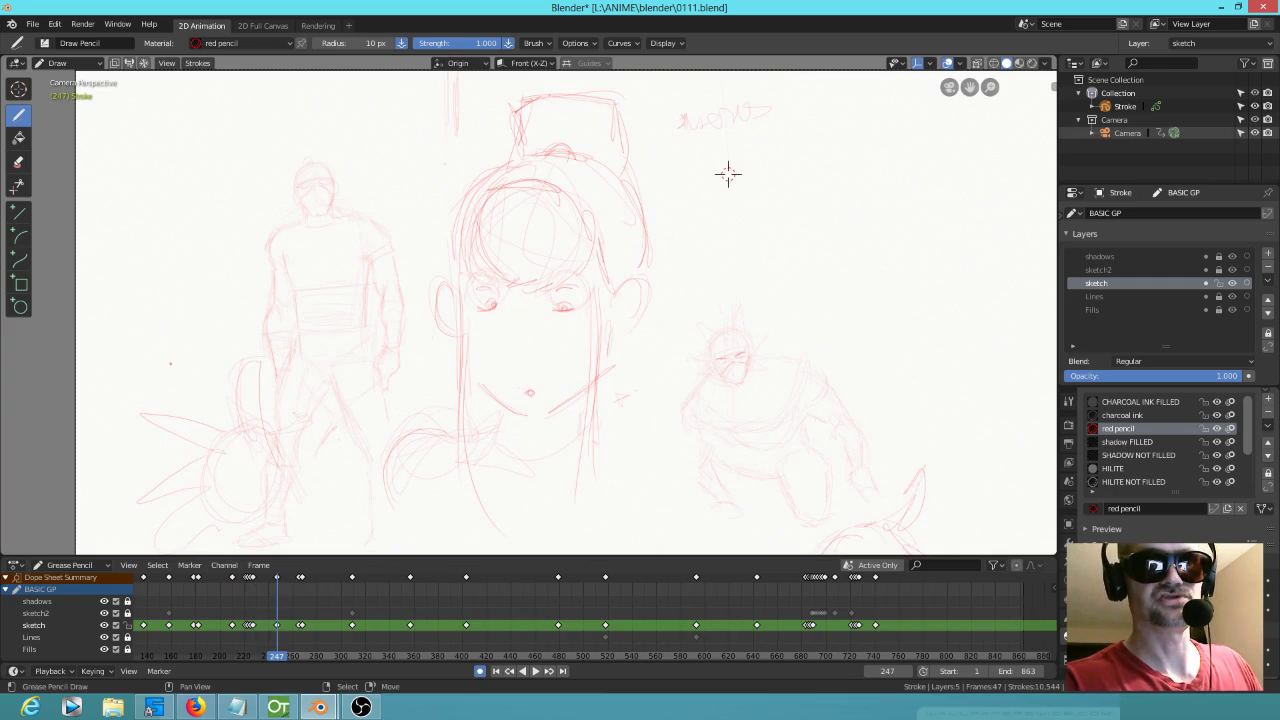
Step: Try a heavier jawline on the central face at frame 247 and erase it together with the old chin lines
{"action": "key", "text": "Down"}
{"action": "key", "text": "Up"}
{"action": "mouse_move", "coordinate": [498, 380]}
{"action": "left_mouse_down"}
{"action": "mouse_move", "coordinate": [522, 414]}
{"action": "mouse_move", "coordinate": [608, 368]}
{"action": "left_mouse_up"}
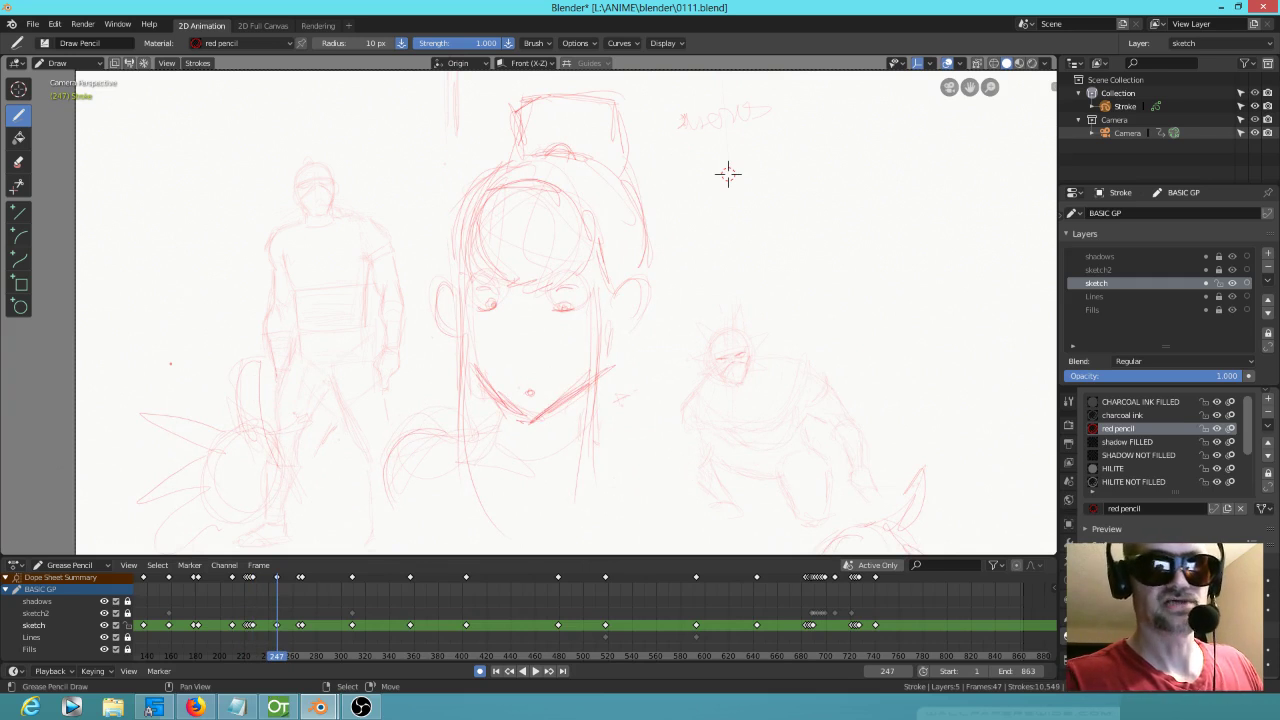
{"action": "mouse_move", "coordinate": [576, 391]}
{"action": "left_mouse_down", "text": "ctrl"}
{"action": "mouse_move", "coordinate": [517, 420]}
{"action": "mouse_move", "coordinate": [478, 365]}
{"action": "left_mouse_up", "text": "ctrl"}
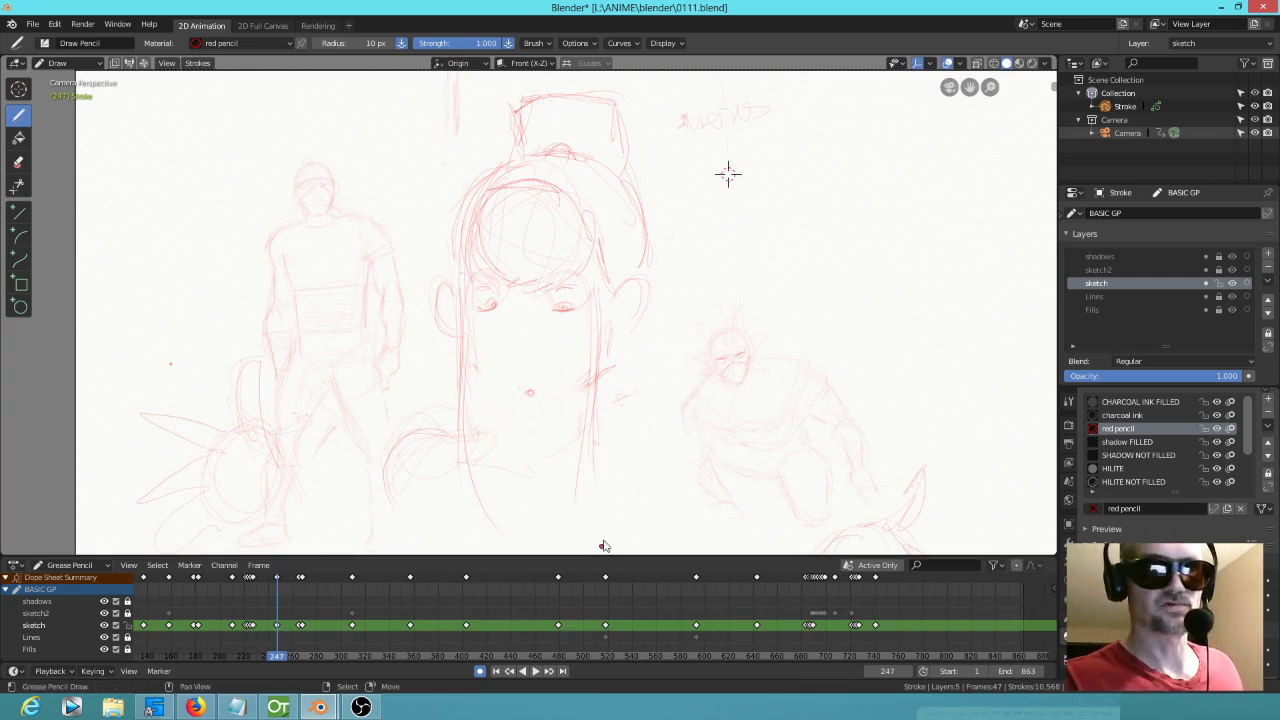
Step: Redraw the left side of the jaw from cheek to chin at frame 247, using frame 227 as reference
{"action": "key", "text": "Down"}
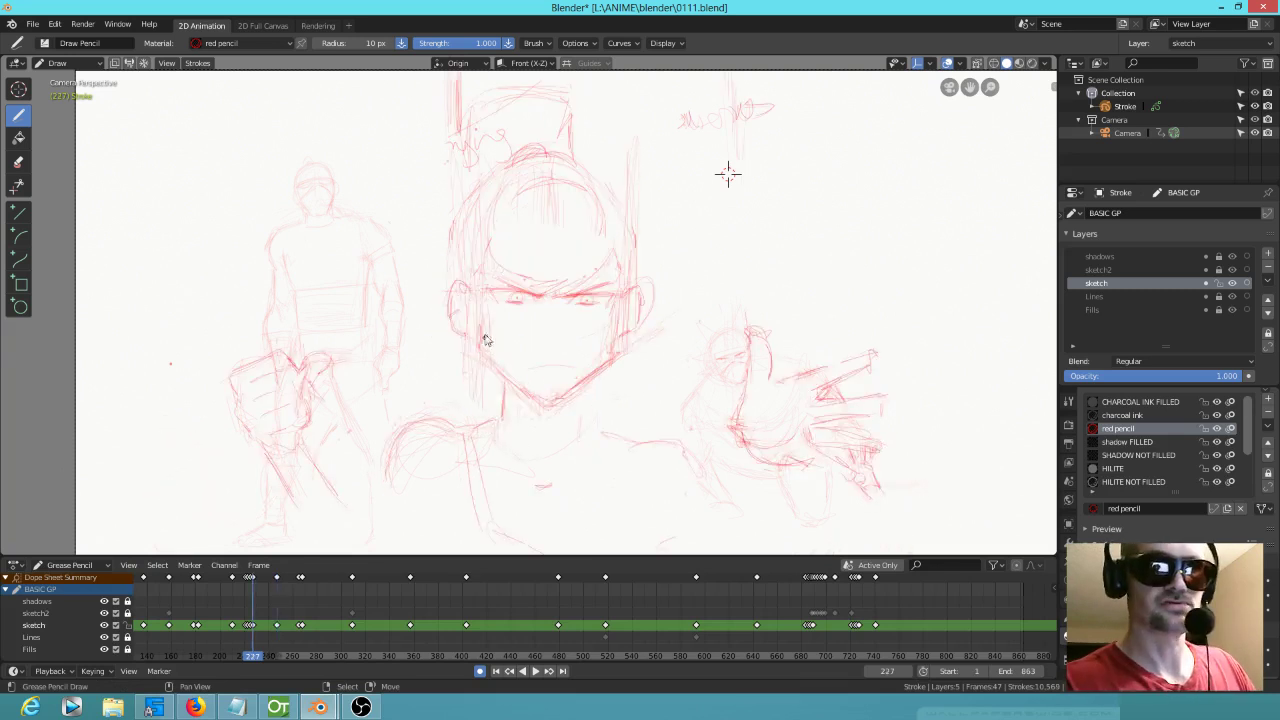
{"action": "key", "text": "Up"}
{"action": "key", "text": "Down"}
{"action": "key", "text": "Down"}
{"action": "key", "text": "Up"}
{"action": "key", "text": "Up"}
{"action": "left_click_drag", "start_coordinate": [510, 391], "coordinate": [522, 410]}
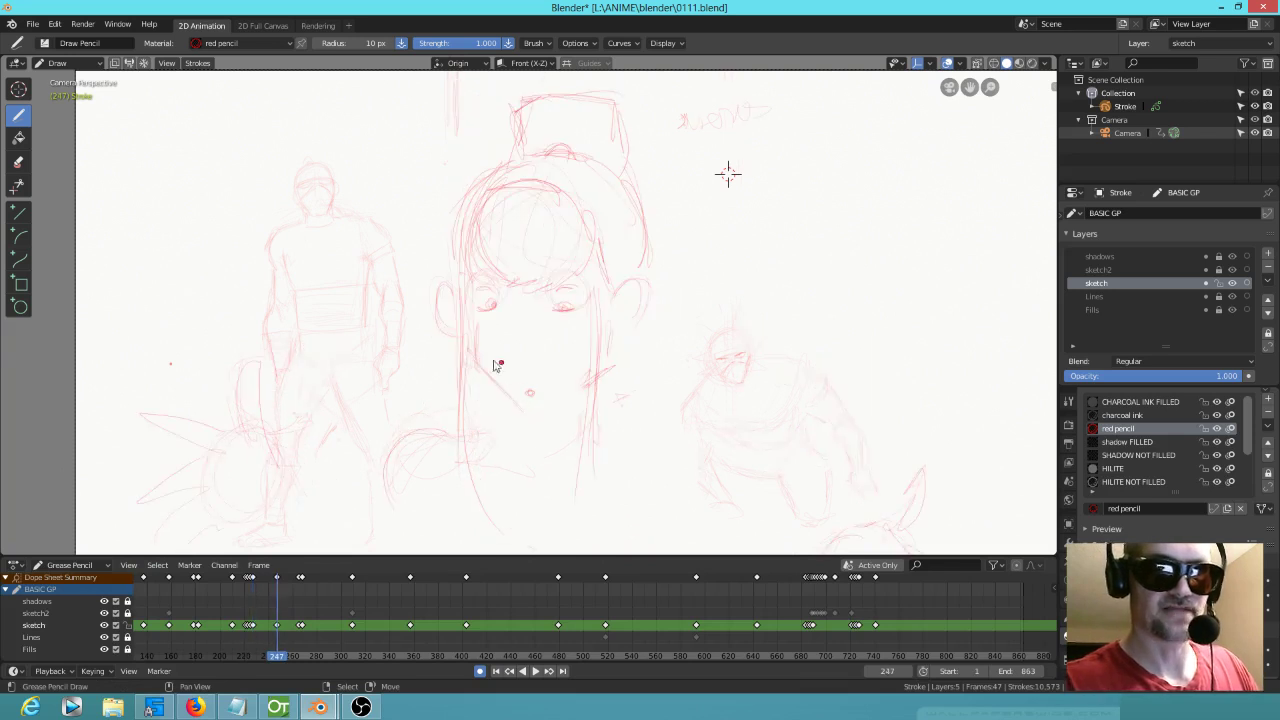
{"action": "key", "text": "Down"}
{"action": "key", "text": "Up"}
{"action": "key", "text": "Down"}
{"action": "key", "text": "Up"}
{"action": "key", "text": "Down"}
{"action": "key", "text": "Up"}
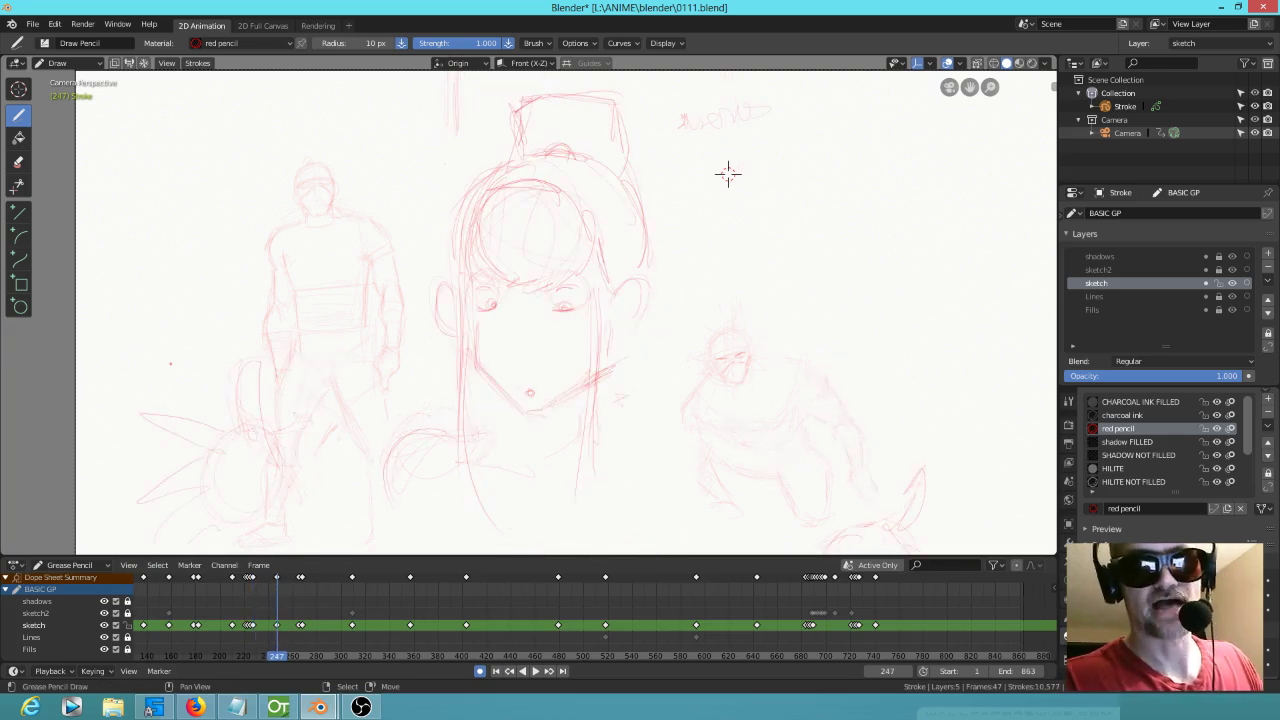
Step: Redraw the right side of the jaw up from the chin at frame 247 and move the small mouth slightly higher
{"action": "key", "text": "Down"}
{"action": "key", "text": "Up"}
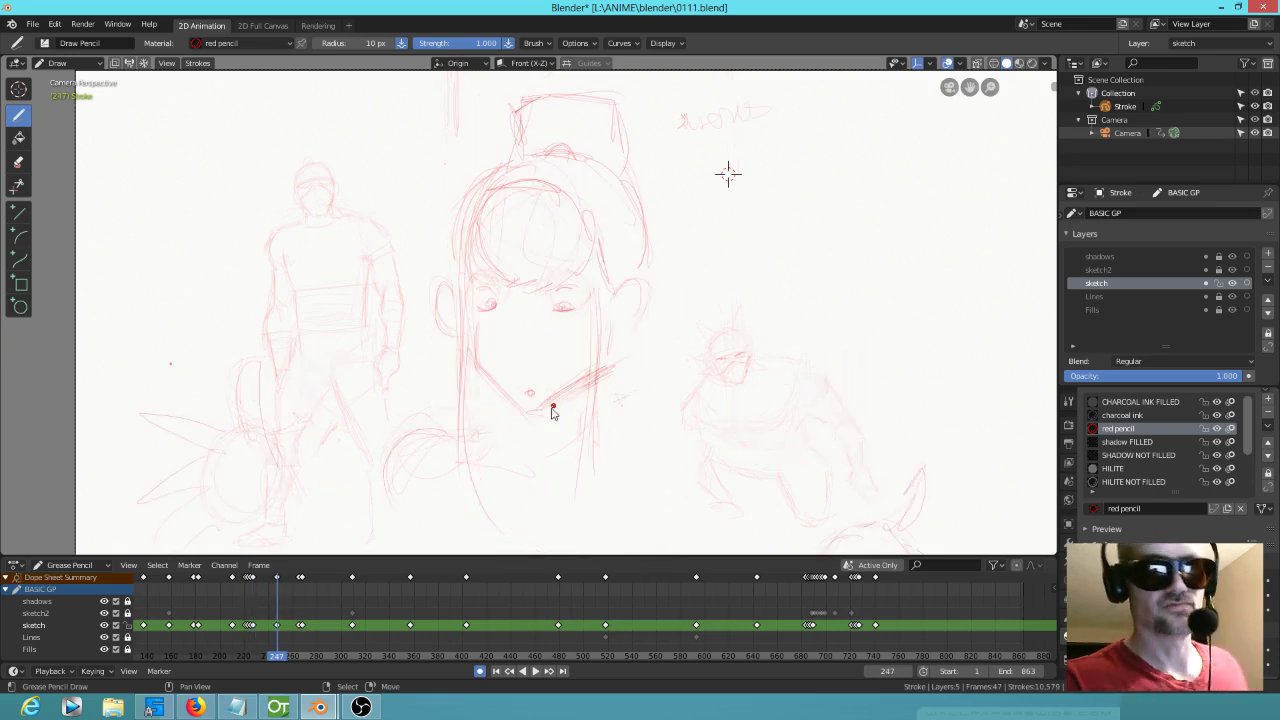
{"action": "mouse_move", "coordinate": [550, 418]}
{"action": "left_mouse_down", "text": "ctrl"}
{"action": "mouse_move", "coordinate": [537, 420]}
{"action": "mouse_move", "coordinate": [580, 374]}
{"action": "mouse_move", "coordinate": [610, 370]}
{"action": "mouse_move", "coordinate": [593, 376]}
{"action": "left_mouse_up", "text": "ctrl"}
{"action": "left_click_drag", "start_coordinate": [531, 412], "coordinate": [566, 398]}
{"action": "left_click_drag", "start_coordinate": [564, 398], "coordinate": [597, 381]}
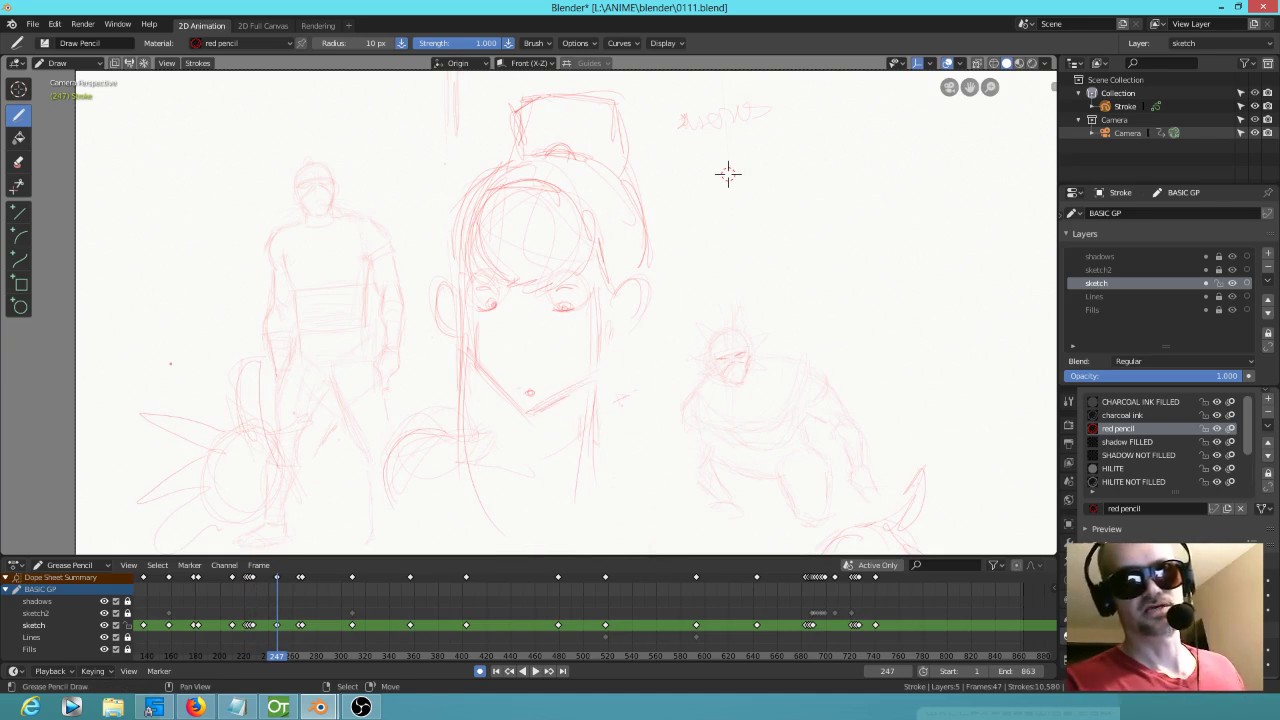
{"action": "mouse_move", "coordinate": [566, 372]}
{"action": "left_mouse_down", "text": "ctrl"}
{"action": "mouse_move", "coordinate": [547, 381]}
{"action": "mouse_move", "coordinate": [579, 377]}
{"action": "mouse_move", "coordinate": [533, 387]}
{"action": "left_mouse_up", "text": "ctrl"}
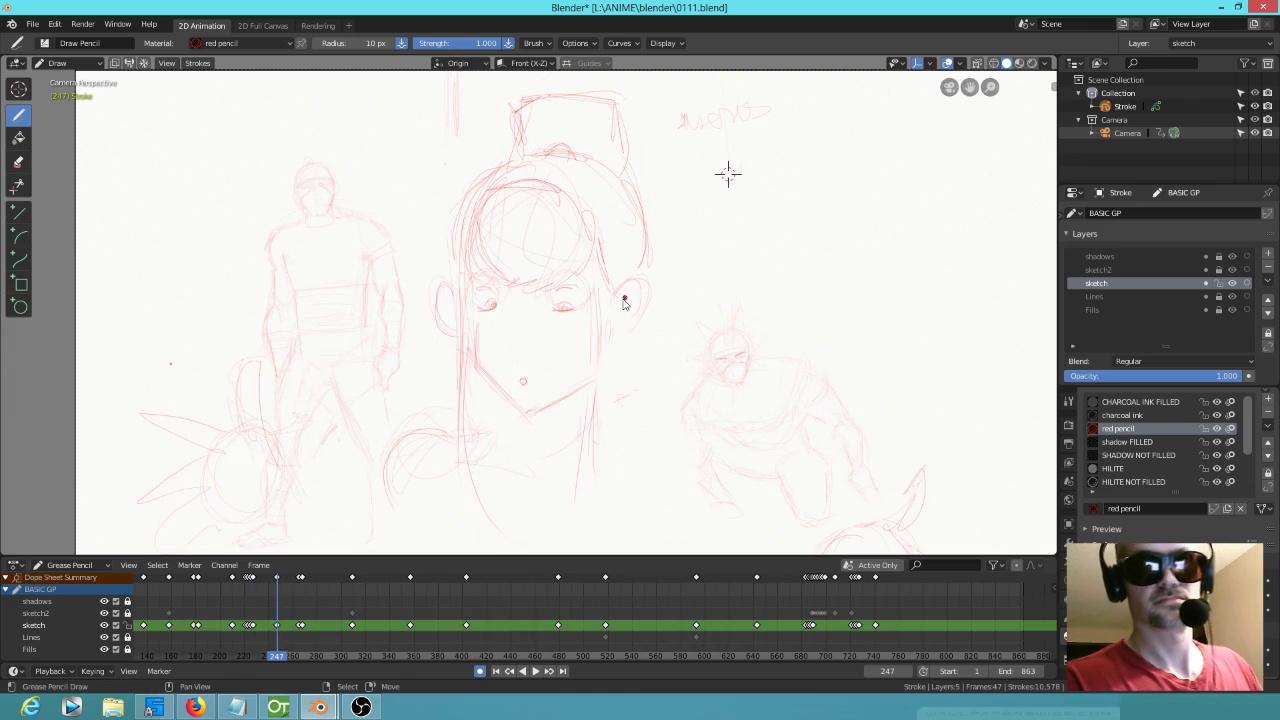
Step: Reinforce the outlines of both ears on the central face at frame 247
{"action": "left_click_drag", "start_coordinate": [617, 303], "coordinate": [626, 334]}
{"action": "left_click_drag", "start_coordinate": [641, 288], "coordinate": [637, 303]}
{"action": "left_click_drag", "start_coordinate": [457, 281], "coordinate": [446, 326]}
{"action": "key", "text": "Down"}
{"action": "key", "text": "Up"}
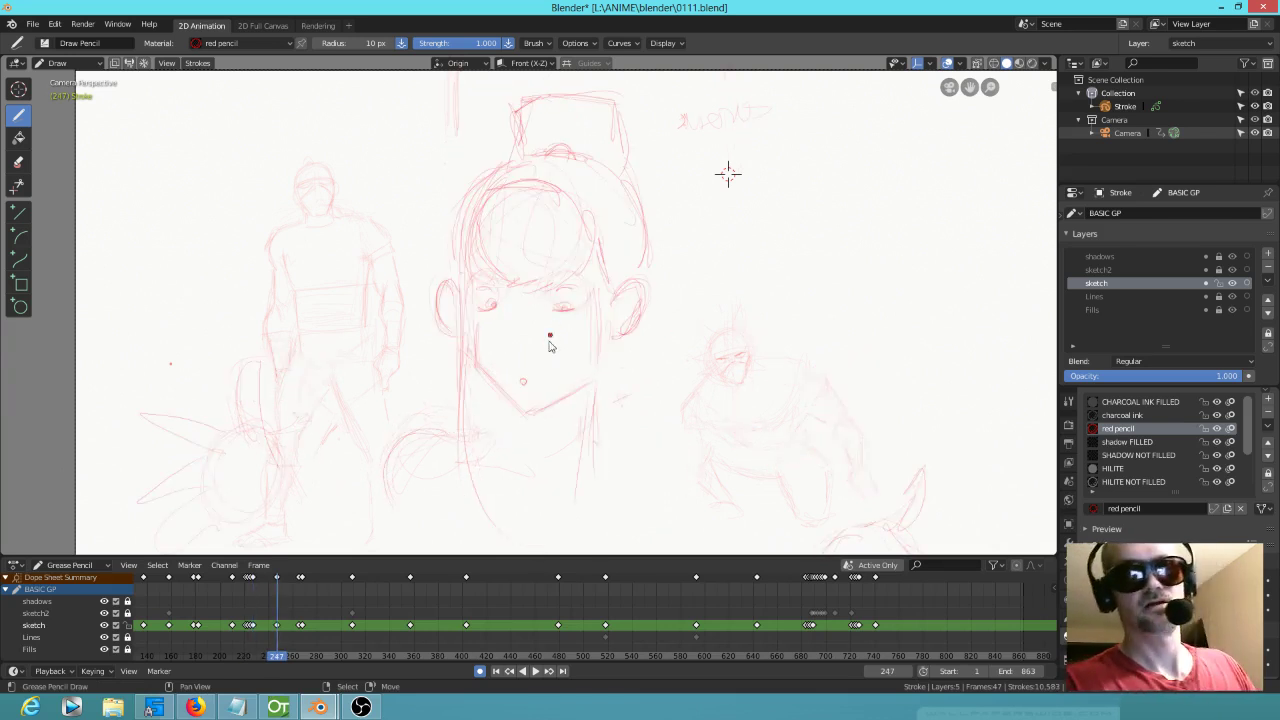
Step: Redraw the round irises and pupils of both eyes at frame 247
{"action": "middle_click_drag", "start_coordinate": [543, 323], "coordinate": [624, 276], "text": "ctrl"}
{"action": "key", "text": "Down"}
{"action": "mouse_move", "coordinate": [669, 317]}
{"action": "middle_mouse_down", "text": "shift"}
{"action": "mouse_move", "coordinate": [671, 400]}
{"action": "mouse_move", "coordinate": [696, 410]}
{"action": "middle_mouse_up", "text": "shift"}
{"action": "key", "text": "Up"}
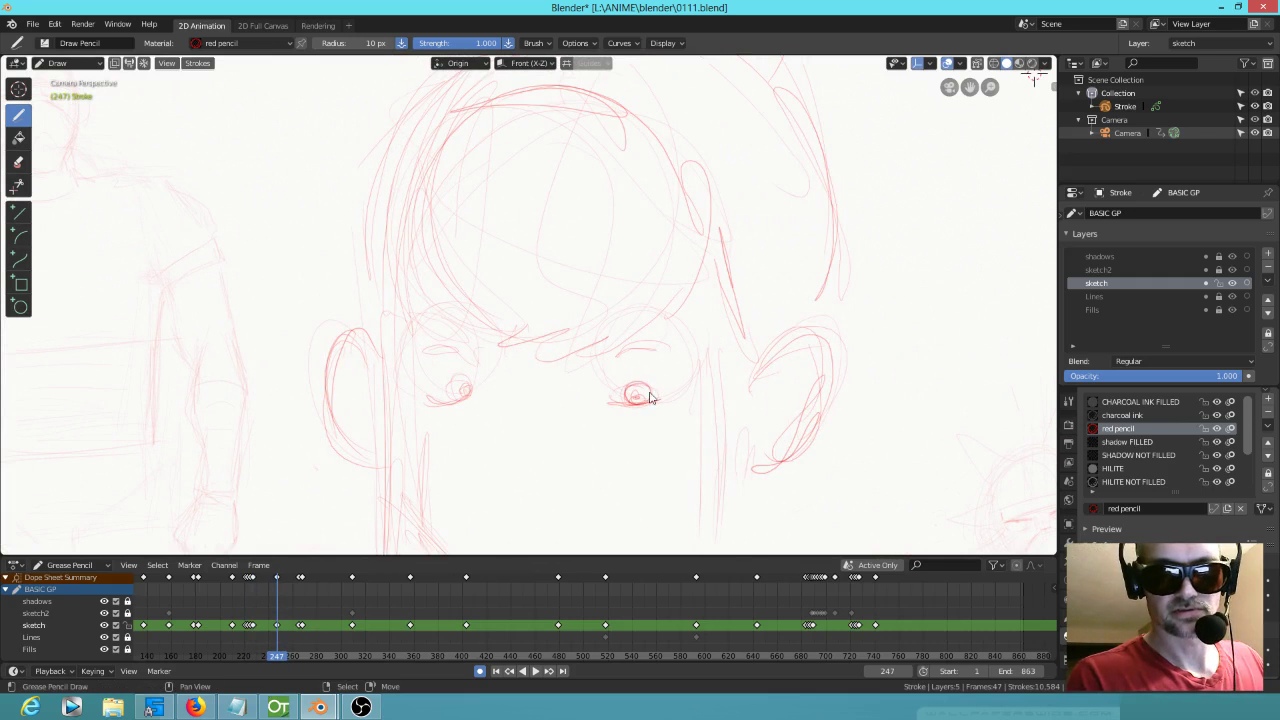
{"action": "mouse_move", "coordinate": [458, 382]}
{"action": "left_mouse_down"}
{"action": "mouse_move", "coordinate": [466, 396]}
{"action": "mouse_move", "coordinate": [452, 398]}
{"action": "left_mouse_up"}
{"action": "left_click_drag", "start_coordinate": [620, 398], "coordinate": [624, 400]}
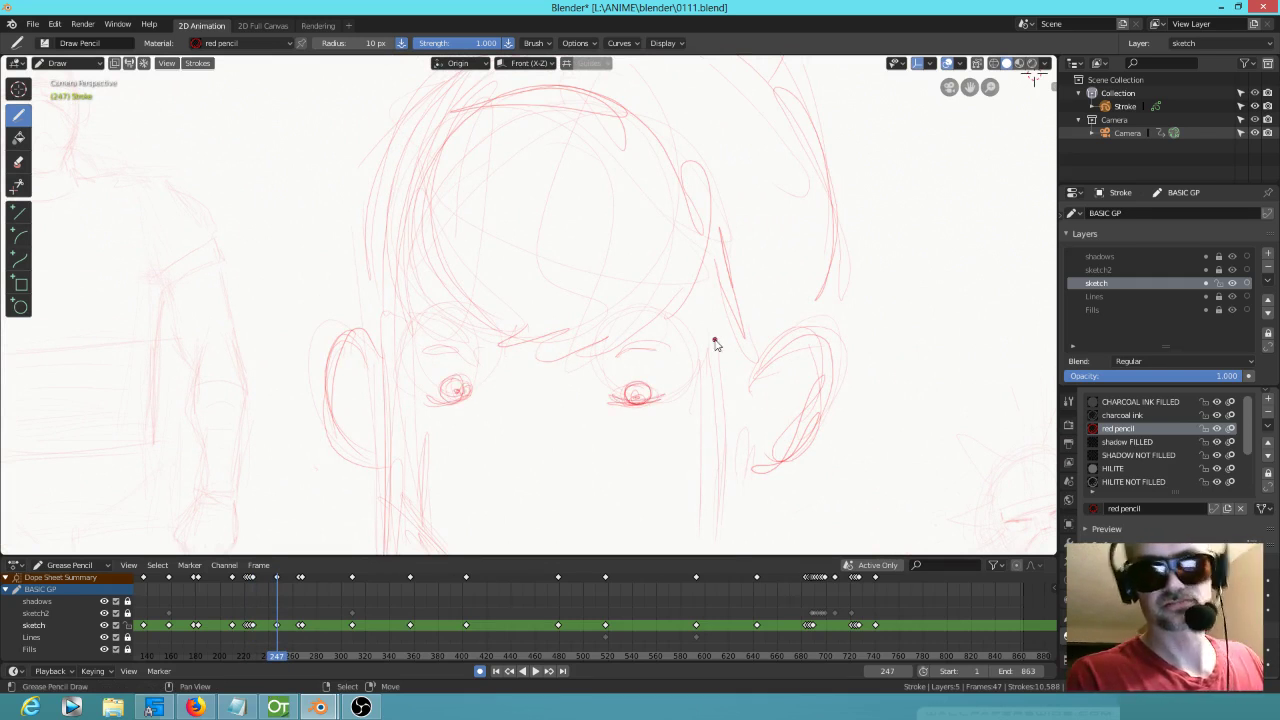
Step: Sketch angry eyebrows slanting down towards the nose above both eyes at frame 247, matching the expression at frame 227
{"action": "key", "text": "Down"}
{"action": "key", "text": "Up"}
{"action": "key", "text": "Down"}
{"action": "key", "text": "Up"}
{"action": "left_click_drag", "start_coordinate": [612, 354], "coordinate": [712, 314]}
{"action": "left_click_drag", "start_coordinate": [614, 357], "coordinate": [703, 316]}
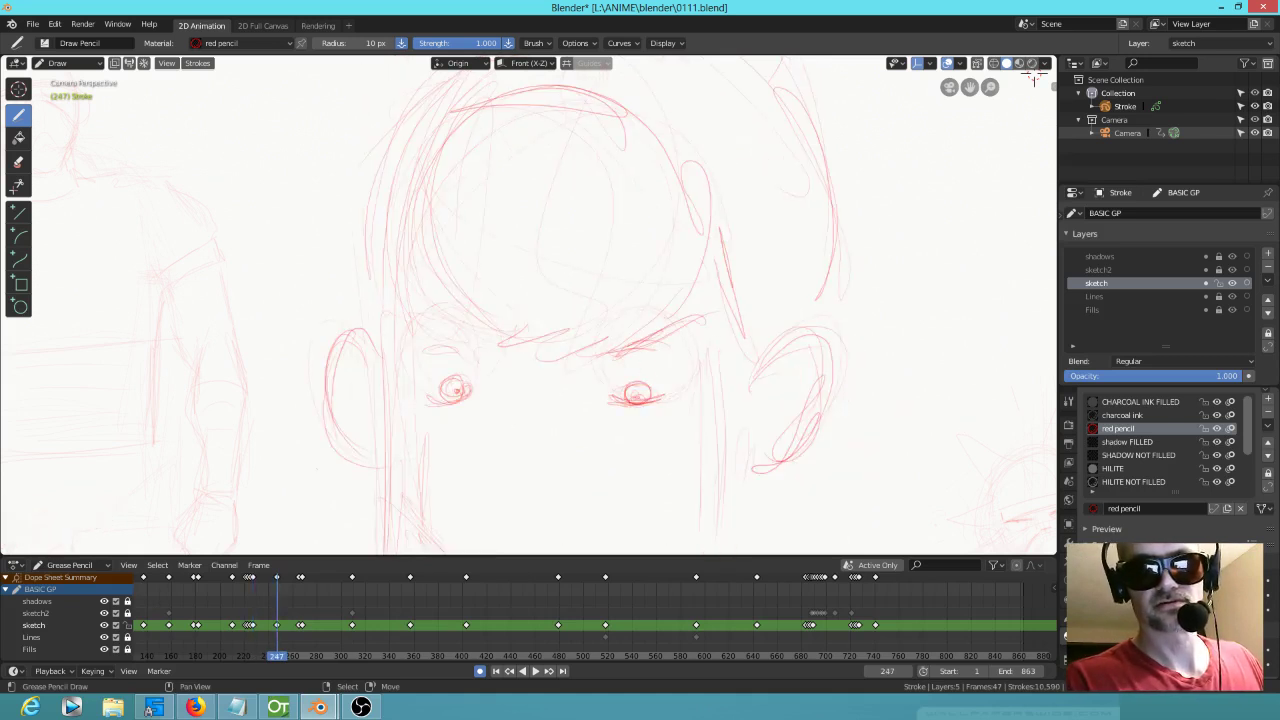
{"action": "mouse_move", "coordinate": [490, 338]}
{"action": "left_mouse_down"}
{"action": "mouse_move", "coordinate": [457, 317]}
{"action": "mouse_move", "coordinate": [502, 326]}
{"action": "left_mouse_up"}
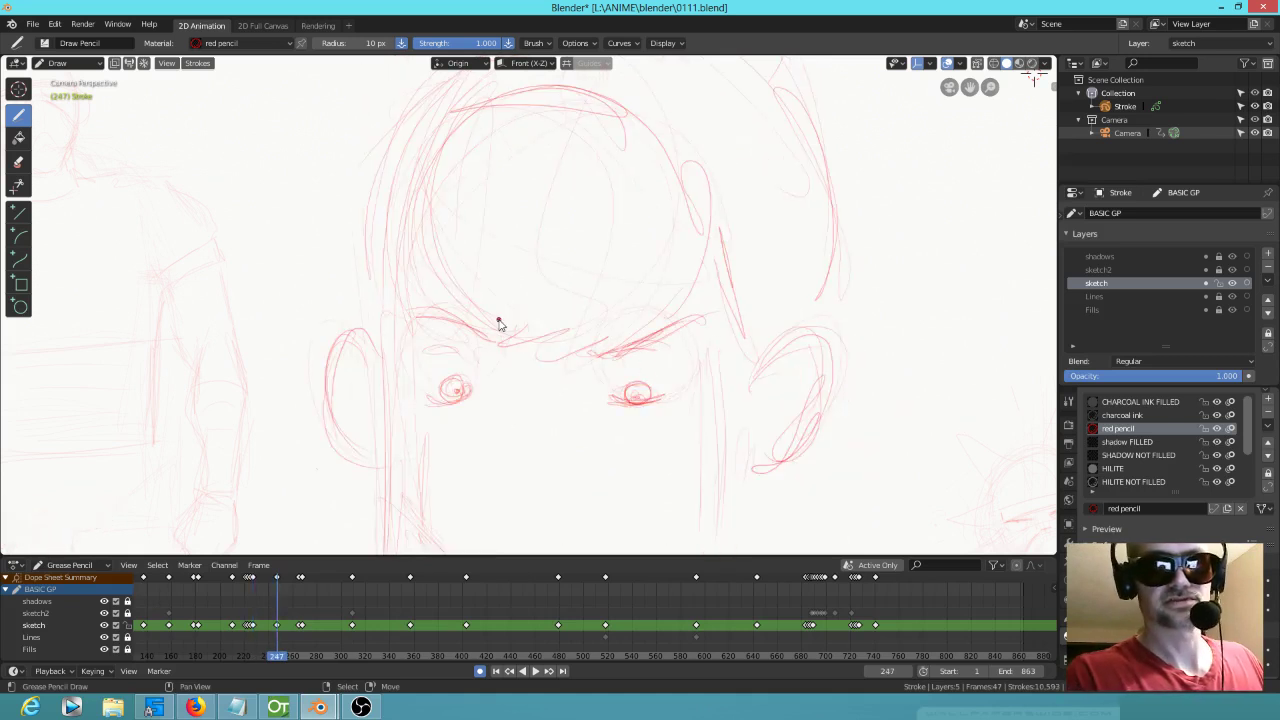
{"action": "key", "text": "Down"}
{"action": "key", "text": "Up"}
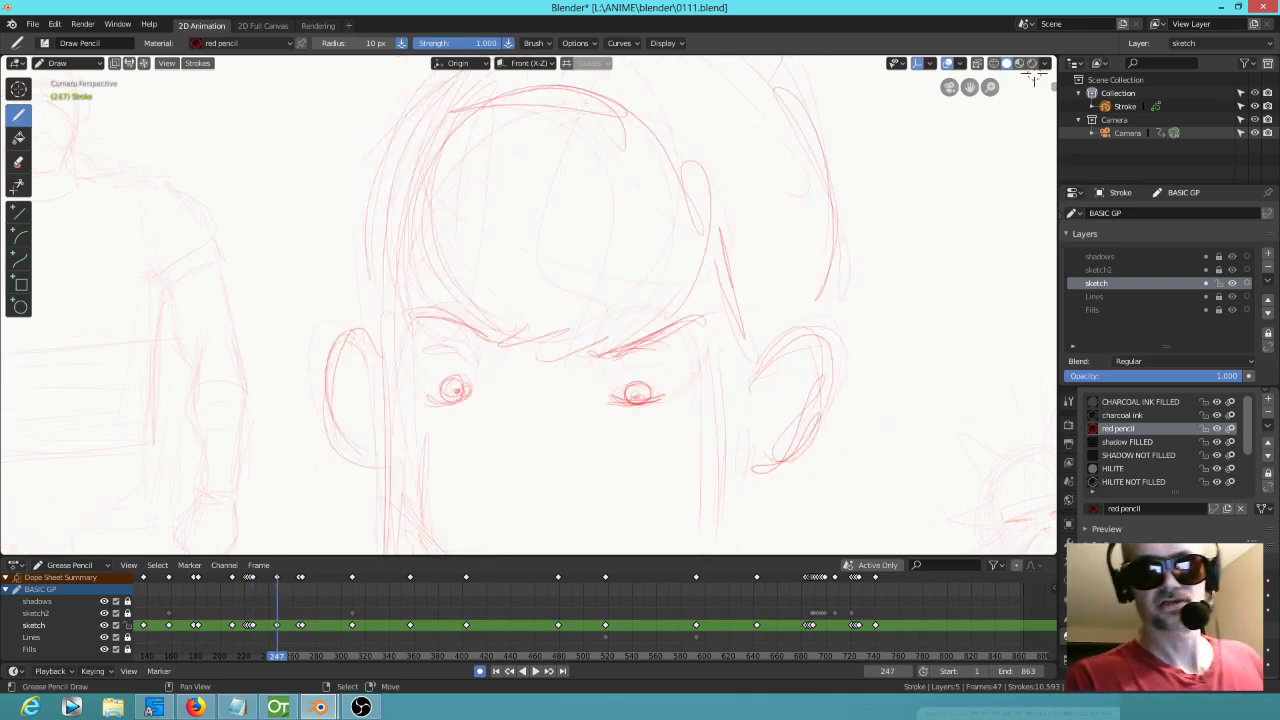
Step: Draw the upper eyelid lines beneath both eyebrows at frame 247
{"action": "left_click_drag", "start_coordinate": [608, 366], "coordinate": [670, 363]}
{"action": "left_click_drag", "start_coordinate": [608, 366], "coordinate": [690, 361]}
{"action": "key", "text": "Down"}
{"action": "key", "text": "Up"}
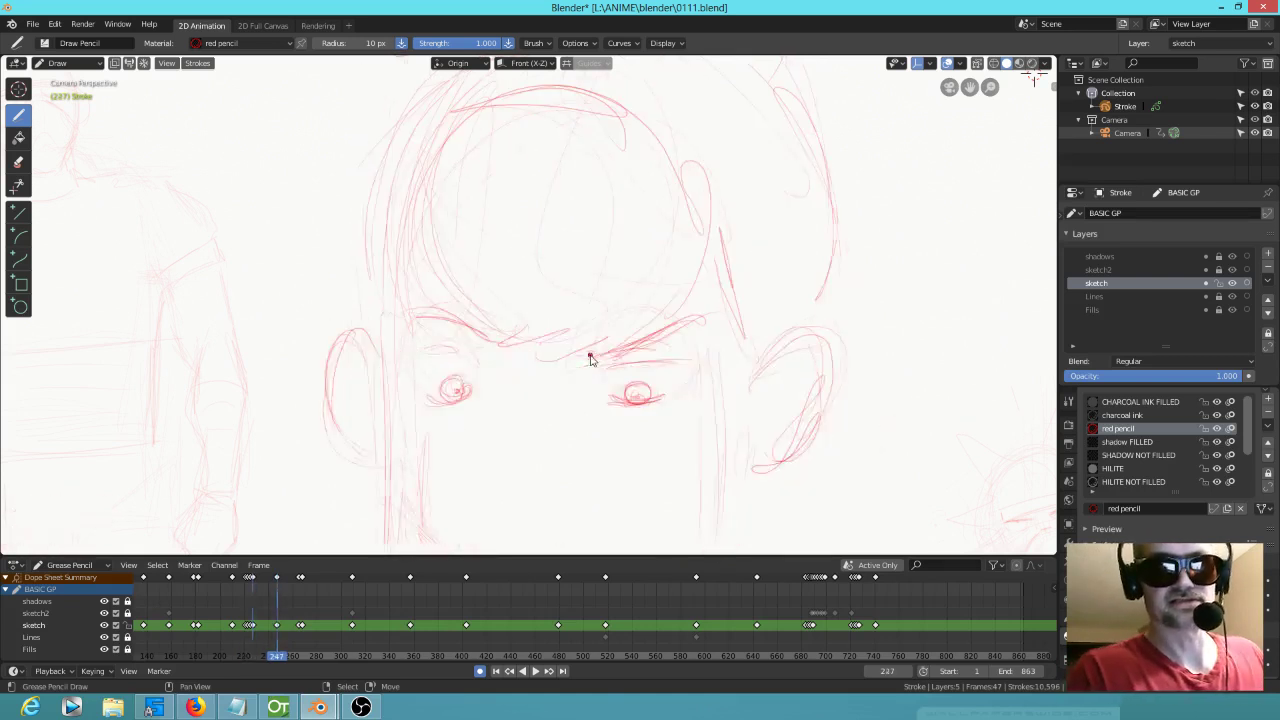
{"action": "mouse_move", "coordinate": [418, 350]}
{"action": "left_mouse_down"}
{"action": "mouse_move", "coordinate": [472, 348]}
{"action": "mouse_move", "coordinate": [456, 356]}
{"action": "mouse_move", "coordinate": [470, 384]}
{"action": "left_mouse_up"}
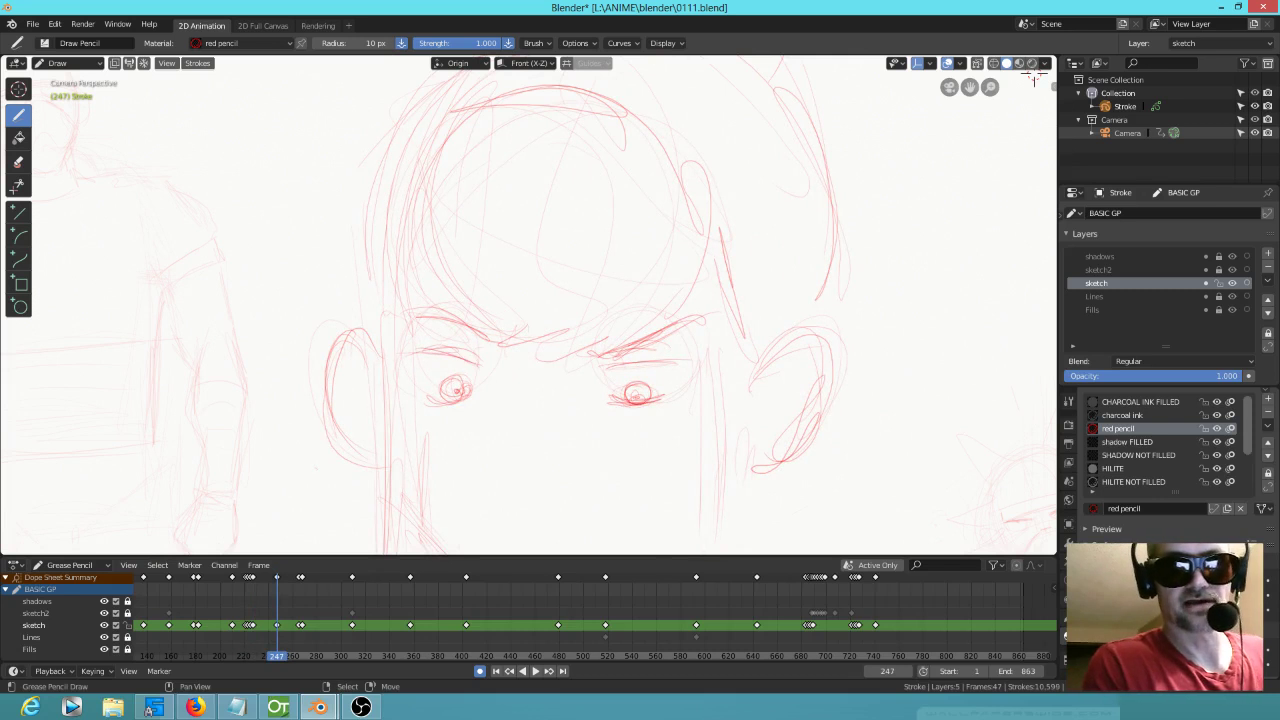
Step: Strengthen the right eye's upper lid and eyebrow and outline its outer corner and lower lid at frame 247
{"action": "left_click_drag", "start_coordinate": [606, 372], "coordinate": [708, 360]}
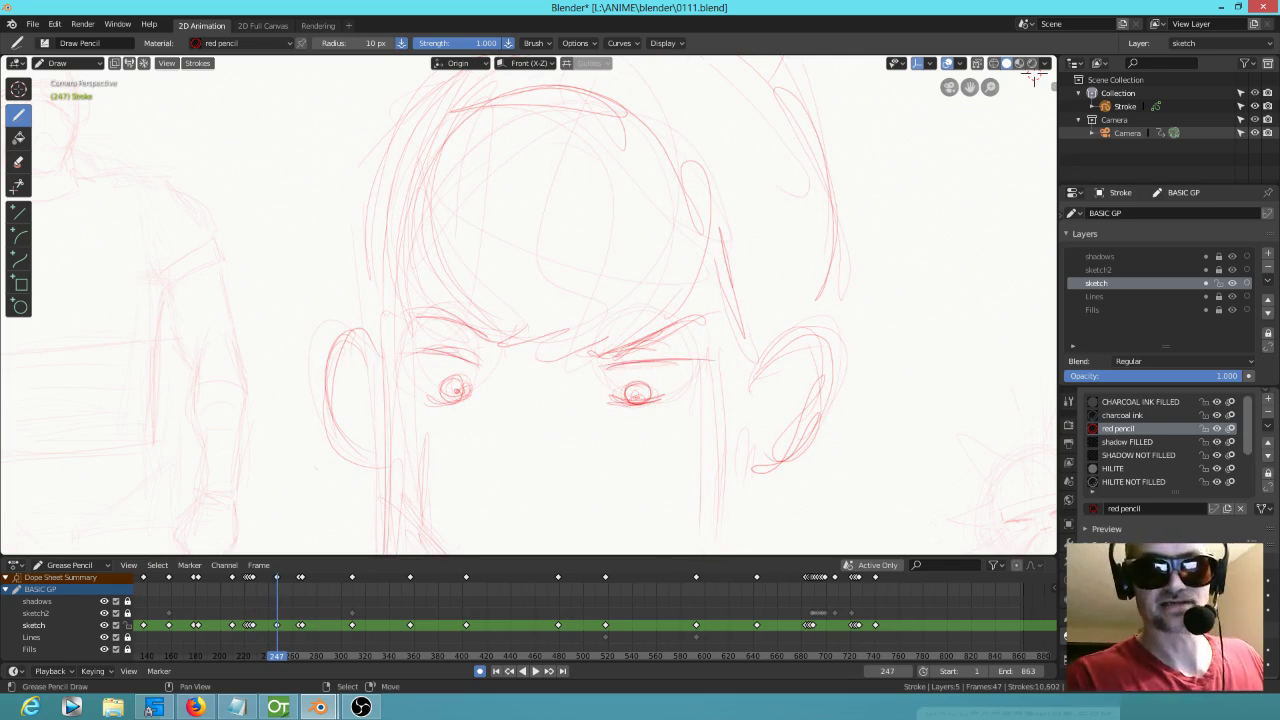
{"action": "left_click_drag", "start_coordinate": [592, 356], "coordinate": [704, 320]}
{"action": "mouse_move", "coordinate": [598, 360]}
{"action": "left_mouse_down"}
{"action": "mouse_move", "coordinate": [712, 352]}
{"action": "mouse_move", "coordinate": [678, 392]}
{"action": "left_mouse_up"}
{"action": "left_click_drag", "start_coordinate": [662, 399], "coordinate": [608, 402]}
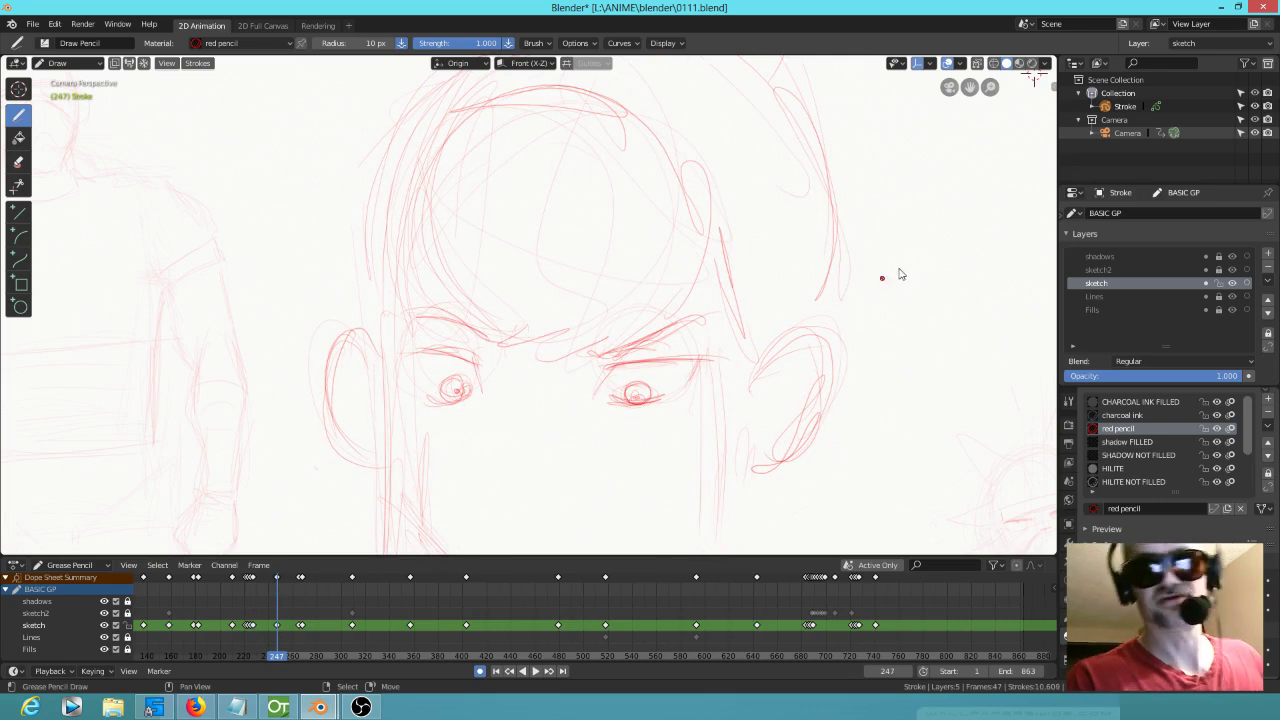
{"action": "left_click_drag", "start_coordinate": [899, 260], "coordinate": [875, 305]}
{"action": "mouse_move", "coordinate": [878, 260]}
{"action": "left_mouse_down"}
{"action": "mouse_move", "coordinate": [1000, 252]}
{"action": "mouse_move", "coordinate": [962, 305]}
{"action": "left_mouse_up"}
{"action": "left_click_drag", "start_coordinate": [876, 306], "coordinate": [1007, 303]}
{"action": "key", "text": "ctrl+z"}
{"action": "key", "text": "ctrl+z"}
{"action": "key", "text": "ctrl+z"}
{"action": "key", "text": "ctrl+z"}
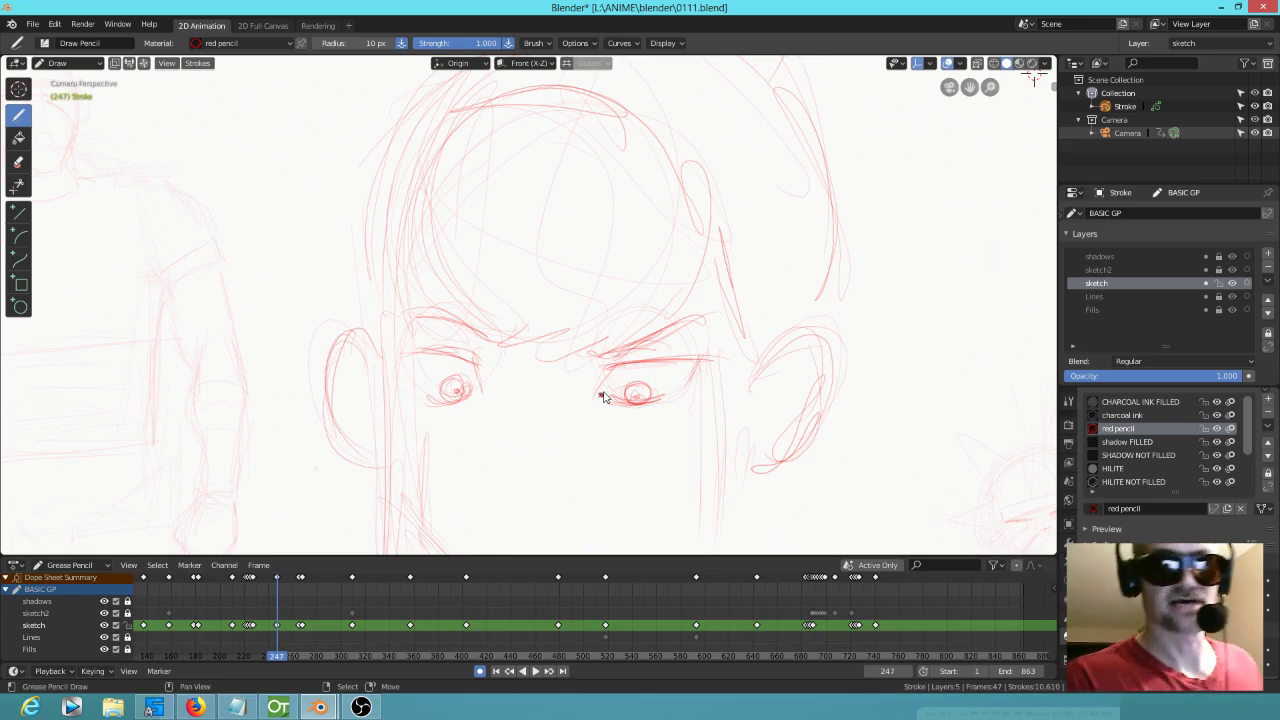
Step: Reinforce the left eye's upper lid and draw its outer corner at frame 247
{"action": "left_click_drag", "start_coordinate": [389, 346], "coordinate": [468, 362]}
{"action": "left_click_drag", "start_coordinate": [394, 336], "coordinate": [412, 376]}
{"action": "left_click_drag", "start_coordinate": [771, 443], "coordinate": [786, 460]}
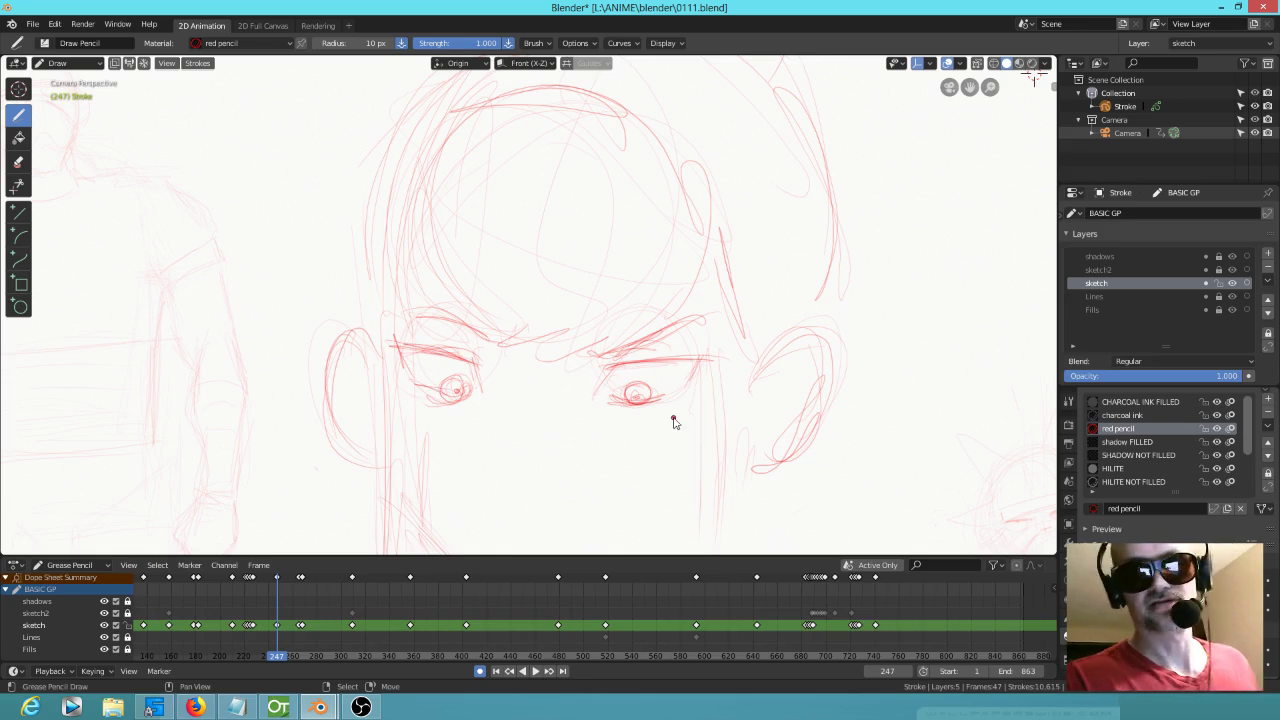
Step: Compare the faces at frames 227 and 247 and add a faint nose mark to the face at frame 227
{"action": "key", "text": "Down"}
{"action": "key", "text": "Down"}
{"action": "key", "text": "Down"}
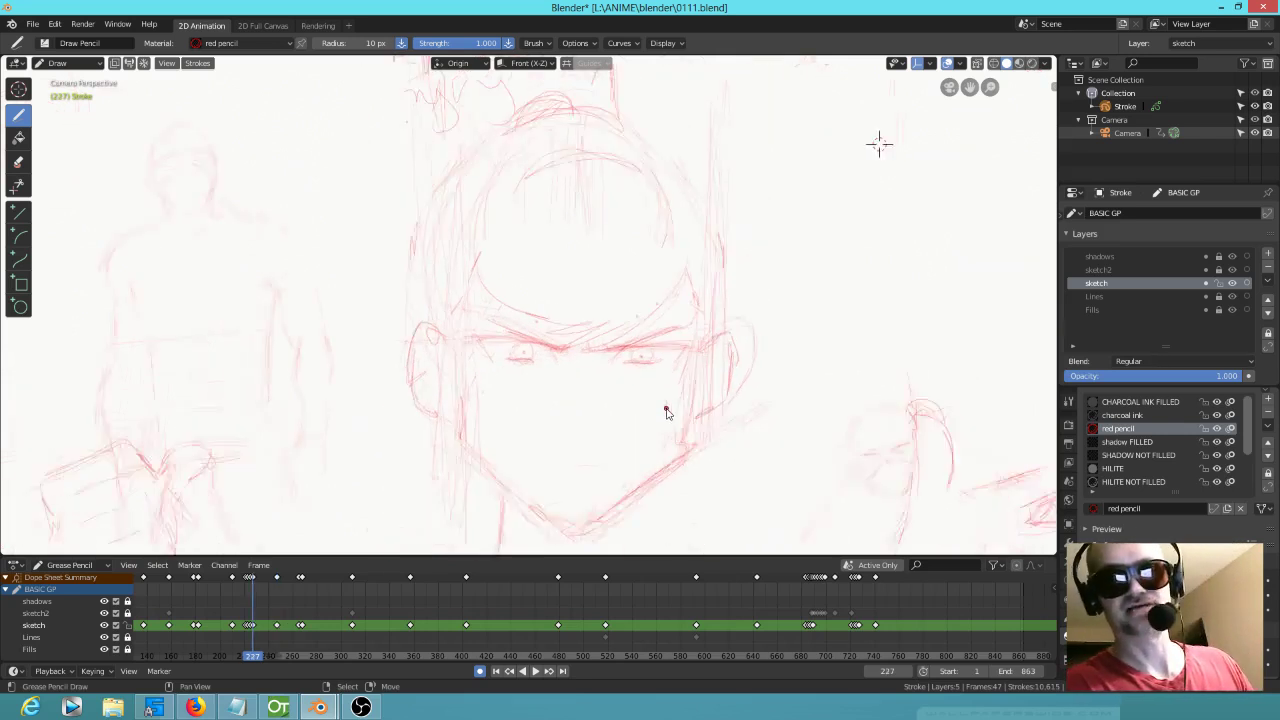
{"action": "key", "text": "Up"}
{"action": "key", "text": "Down"}
{"action": "key", "text": "Up"}
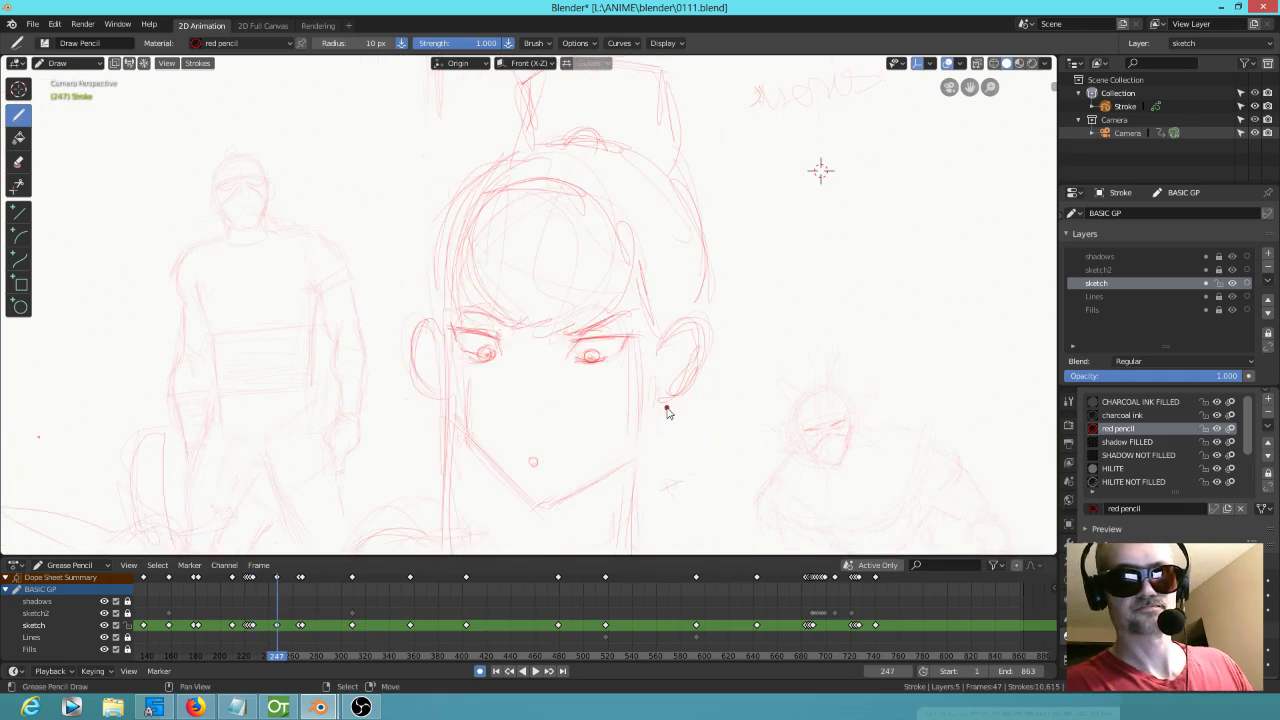
{"action": "key", "text": "Down"}
{"action": "key", "text": "Up"}
{"action": "key", "text": "Down"}
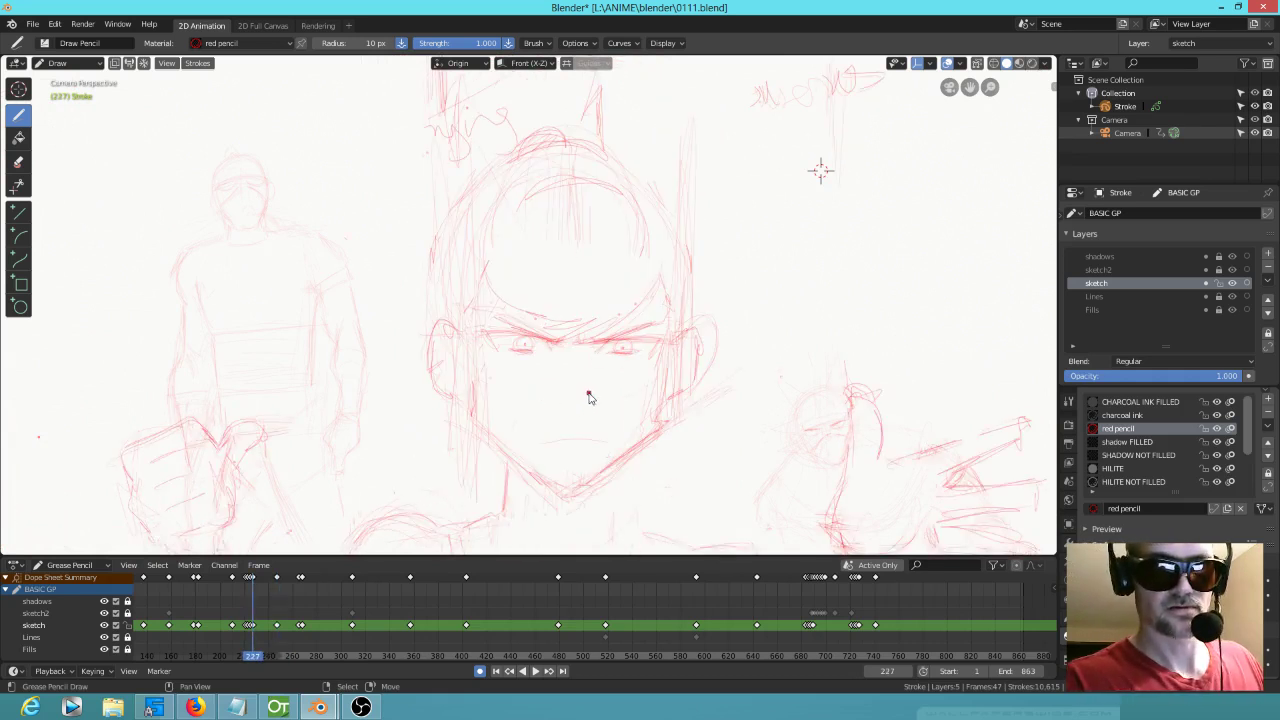
{"action": "key", "text": "ctrl+z"}
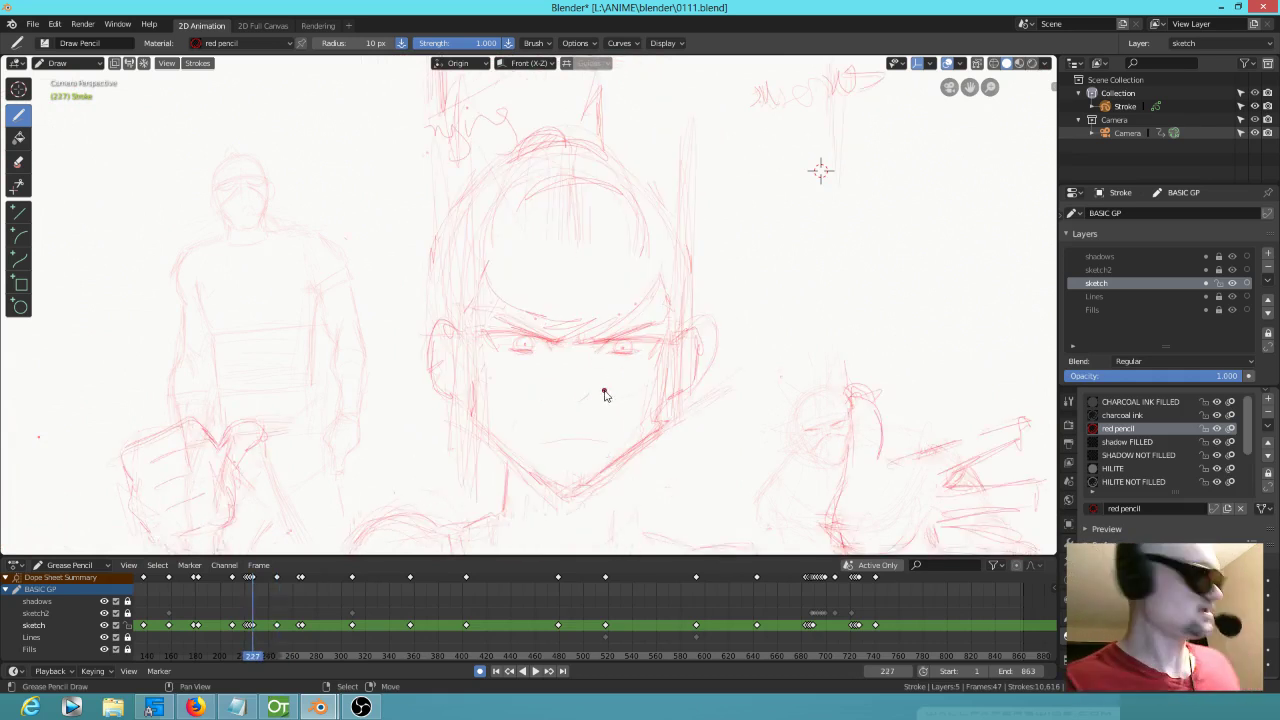
{"action": "left_click_drag", "start_coordinate": [593, 403], "coordinate": [584, 413]}
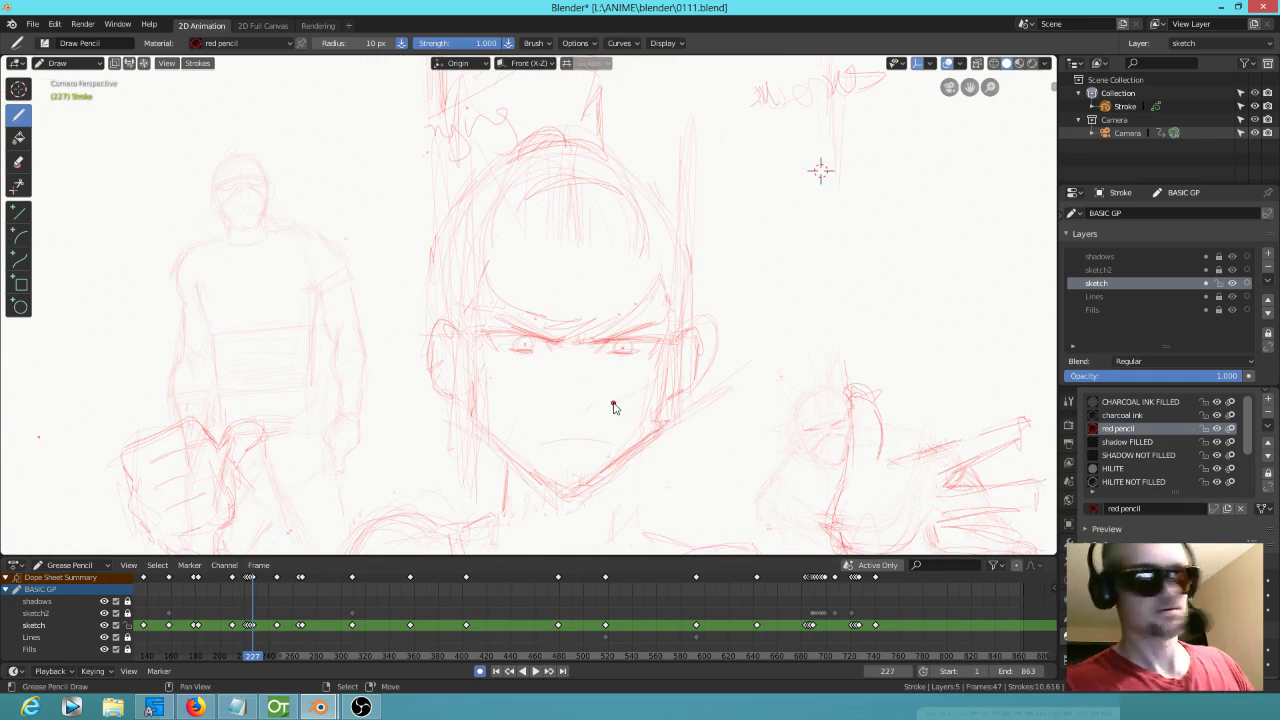
Step: Reinforce the jawline from the left cheek around the chin of the central face at frame 247
{"action": "key", "text": "Up"}
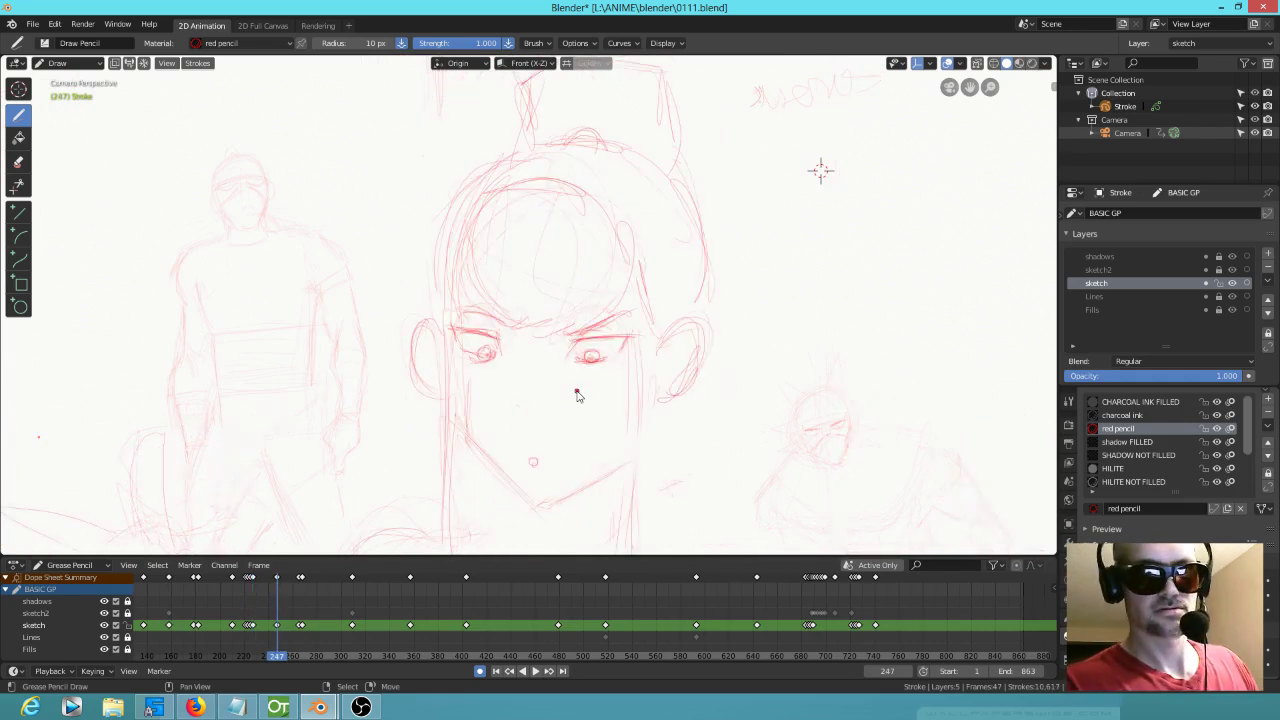
{"action": "mouse_move", "coordinate": [463, 400]}
{"action": "left_mouse_down"}
{"action": "mouse_move", "coordinate": [463, 436]}
{"action": "mouse_move", "coordinate": [545, 510]}
{"action": "left_mouse_up"}
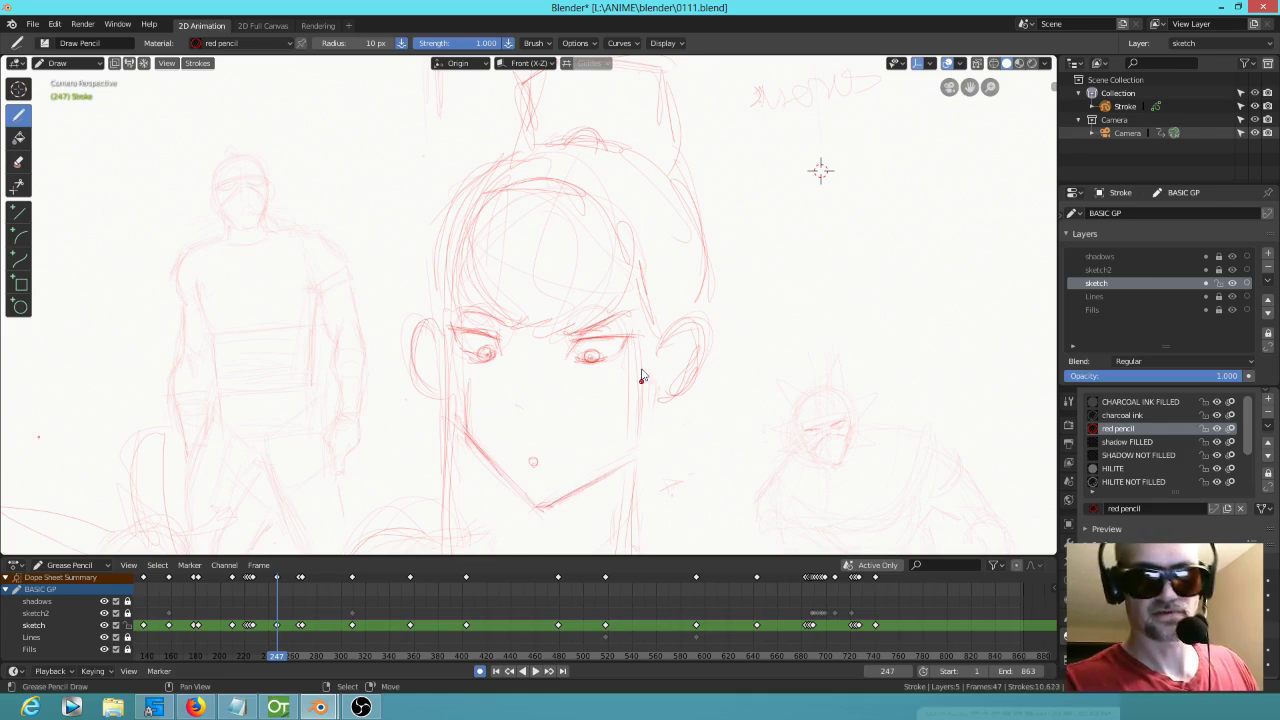
Step: Compare the central figure's head and arms across the keyframes from frame 247 back to frame 178
{"action": "middle_click_drag", "start_coordinate": [671, 426], "coordinate": [644, 301], "text": "shift"}
{"action": "key", "text": "Down"}
{"action": "key", "text": "Up"}
{"action": "key", "text": "Down"}
{"action": "key", "text": "Down"}
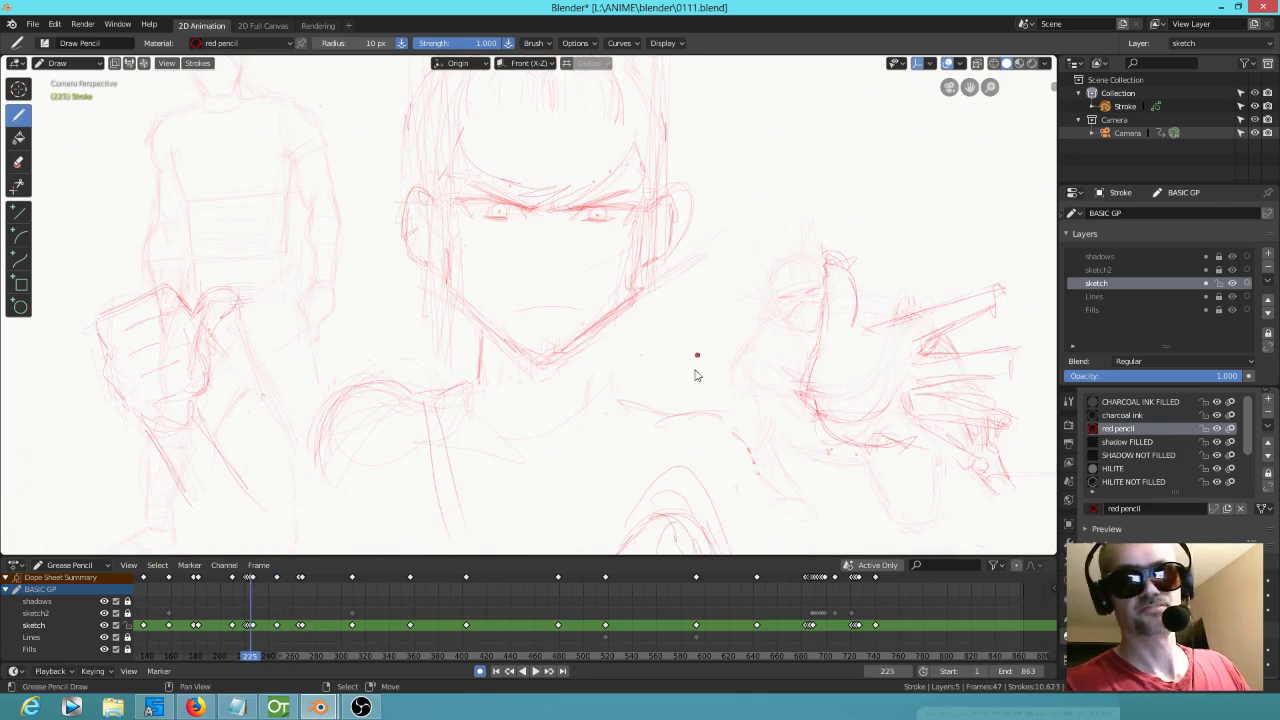
{"action": "scroll", "coordinate": [663, 383], "scroll_direction": "down", "scroll_amount": 3}
{"action": "key", "text": "Down"}
{"action": "key", "text": "Down"}
{"action": "key", "text": "Down"}
{"action": "key", "text": "Up"}
{"action": "key", "text": "Up"}
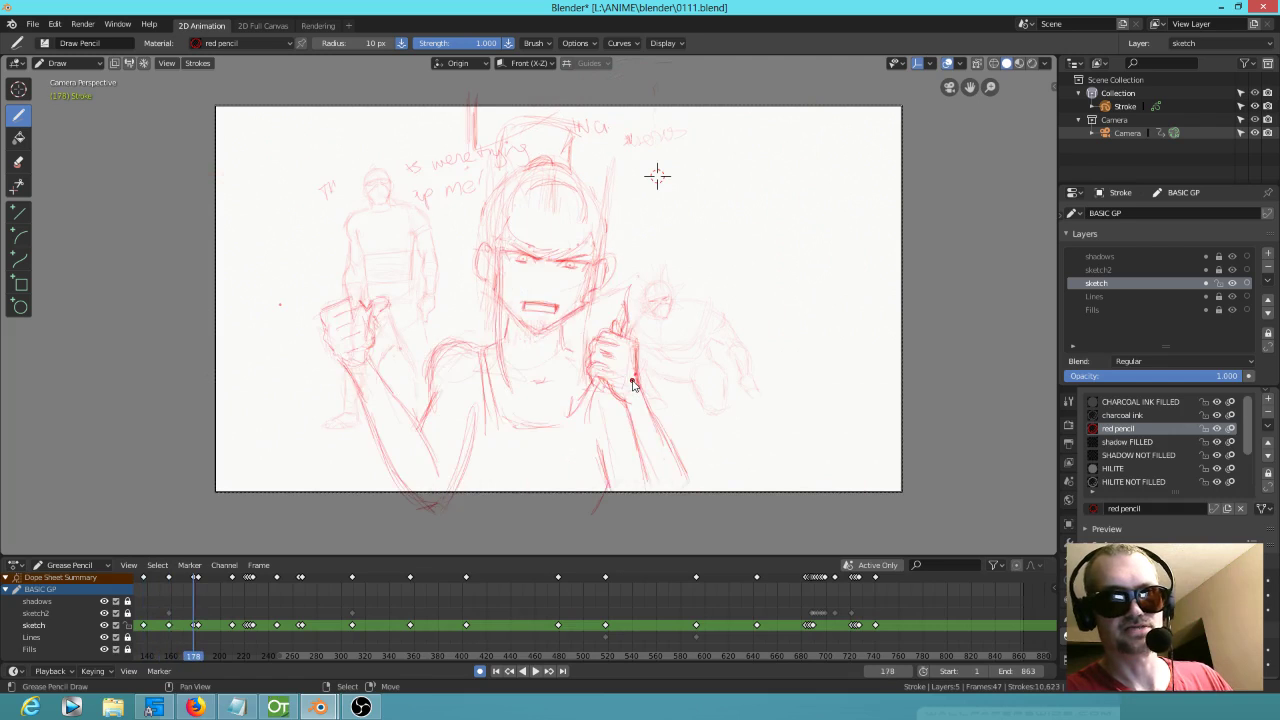
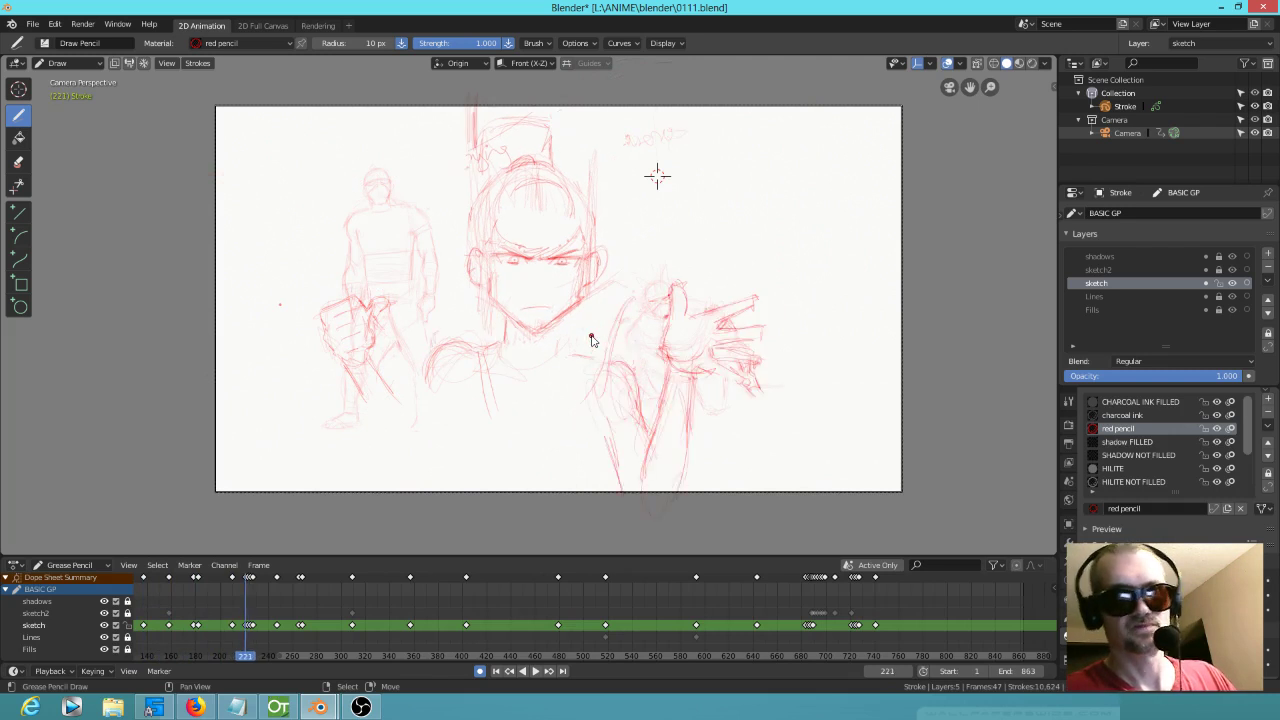
Step: Draw the long side hair strands hanging past the jaw and neck of the central figure at frame 221
{"action": "key", "text": "Down"}
{"action": "key", "text": "Up"}
{"action": "left_click_drag", "start_coordinate": [585, 294], "coordinate": [583, 350]}
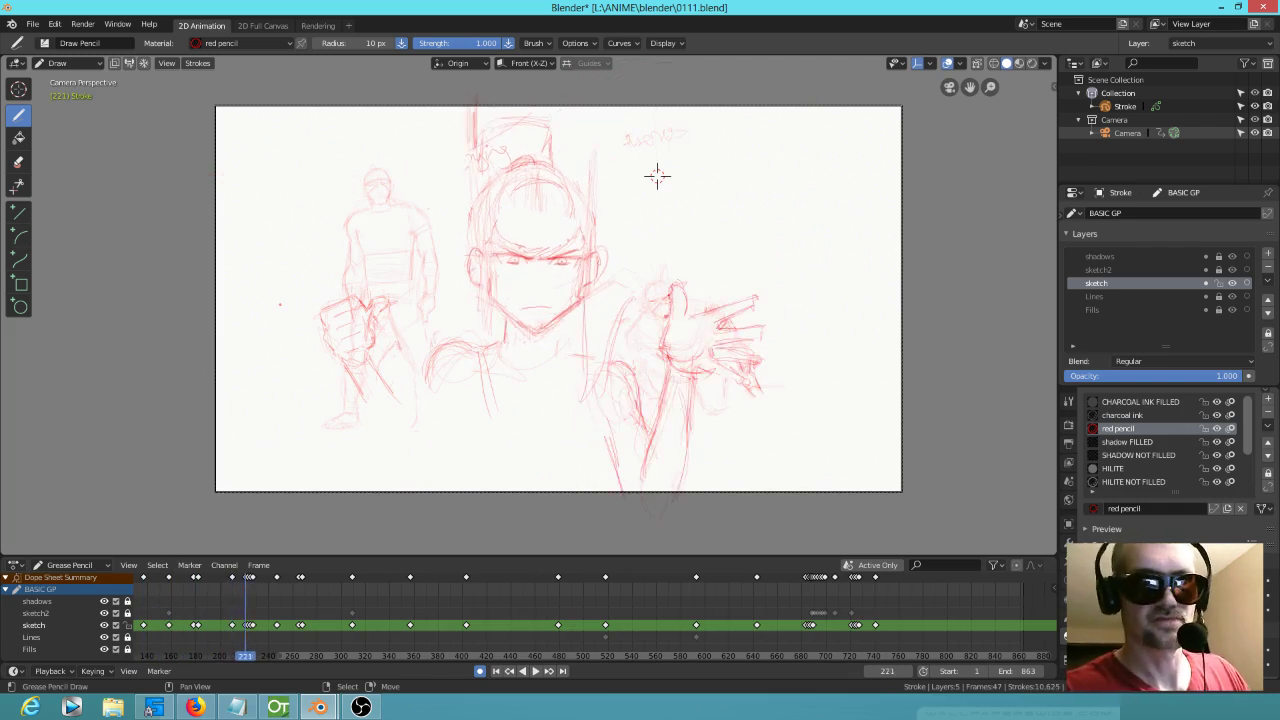
{"action": "mouse_move", "coordinate": [489, 278]}
{"action": "left_mouse_down"}
{"action": "mouse_move", "coordinate": [506, 406]}
{"action": "mouse_move", "coordinate": [494, 250]}
{"action": "left_mouse_up"}
Step: Compare the central figure's hair and neck between frames 223, 225, 227 and 247
{"action": "key", "text": "Up"}
{"action": "key", "text": "Up"}
{"action": "key", "text": "Up"}
{"action": "key", "text": "Up"}
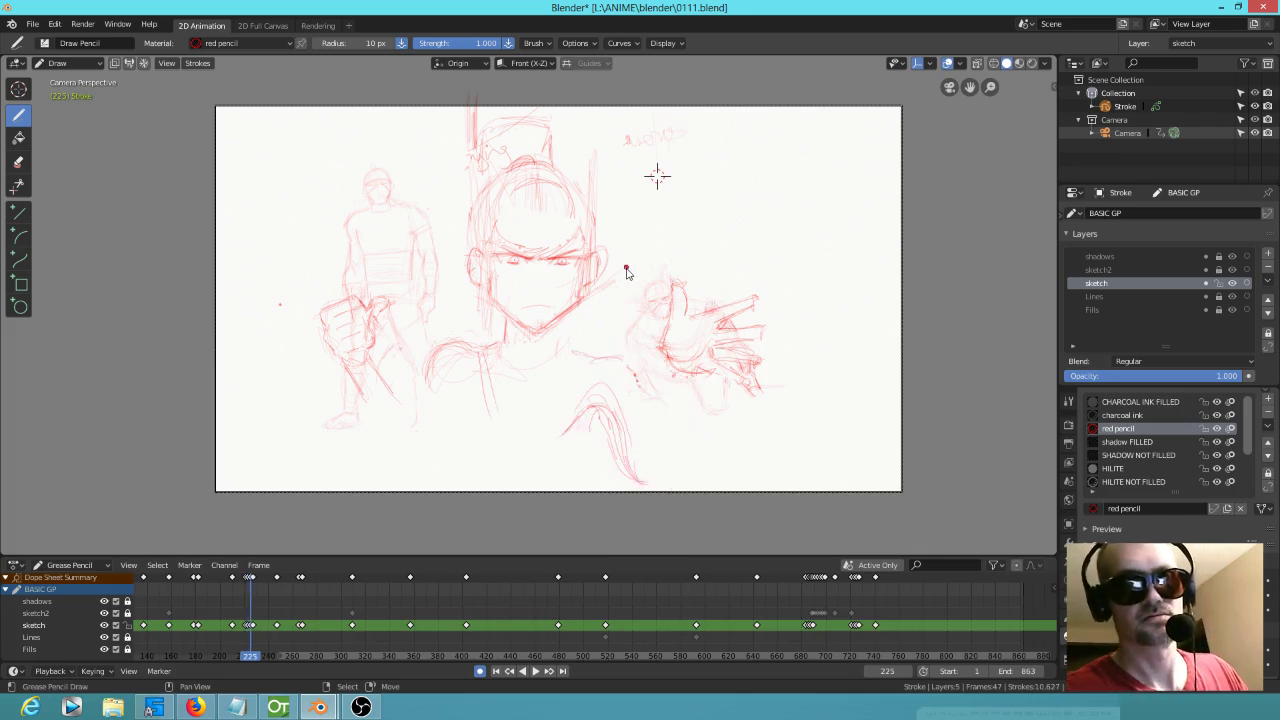
{"action": "key", "text": "Down"}
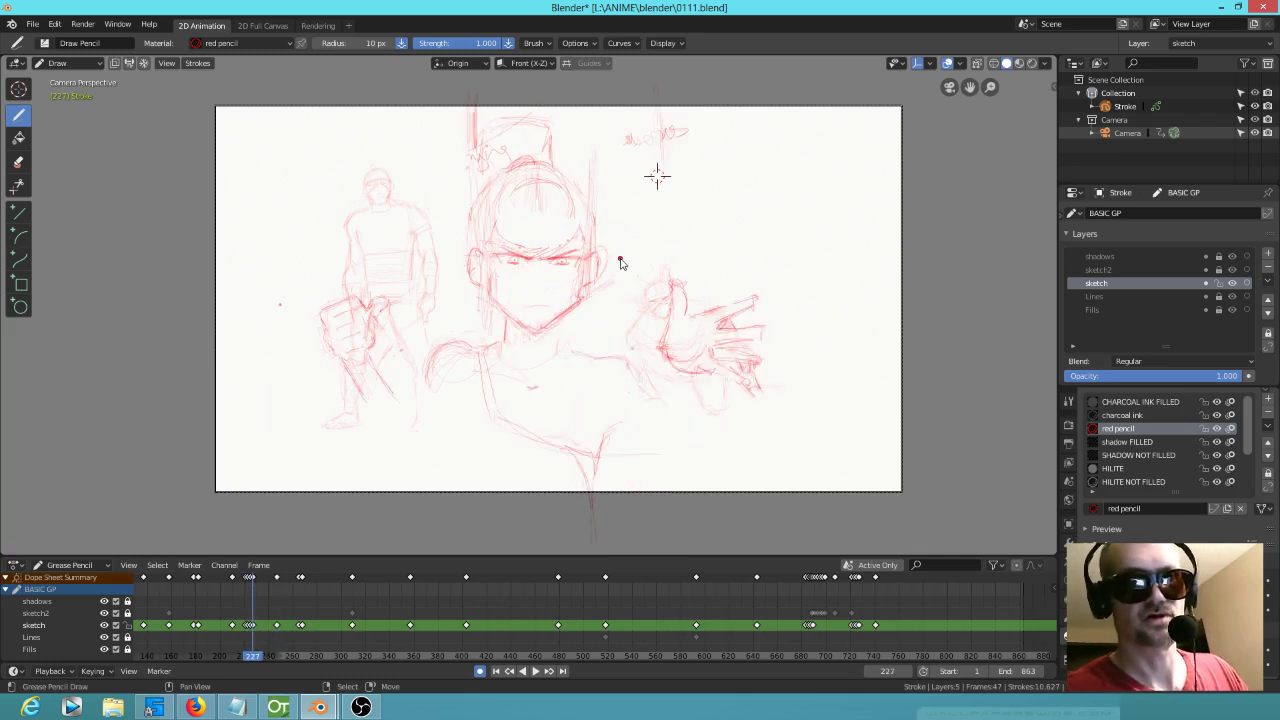
{"action": "key", "text": "Up"}
{"action": "key", "text": "Up"}
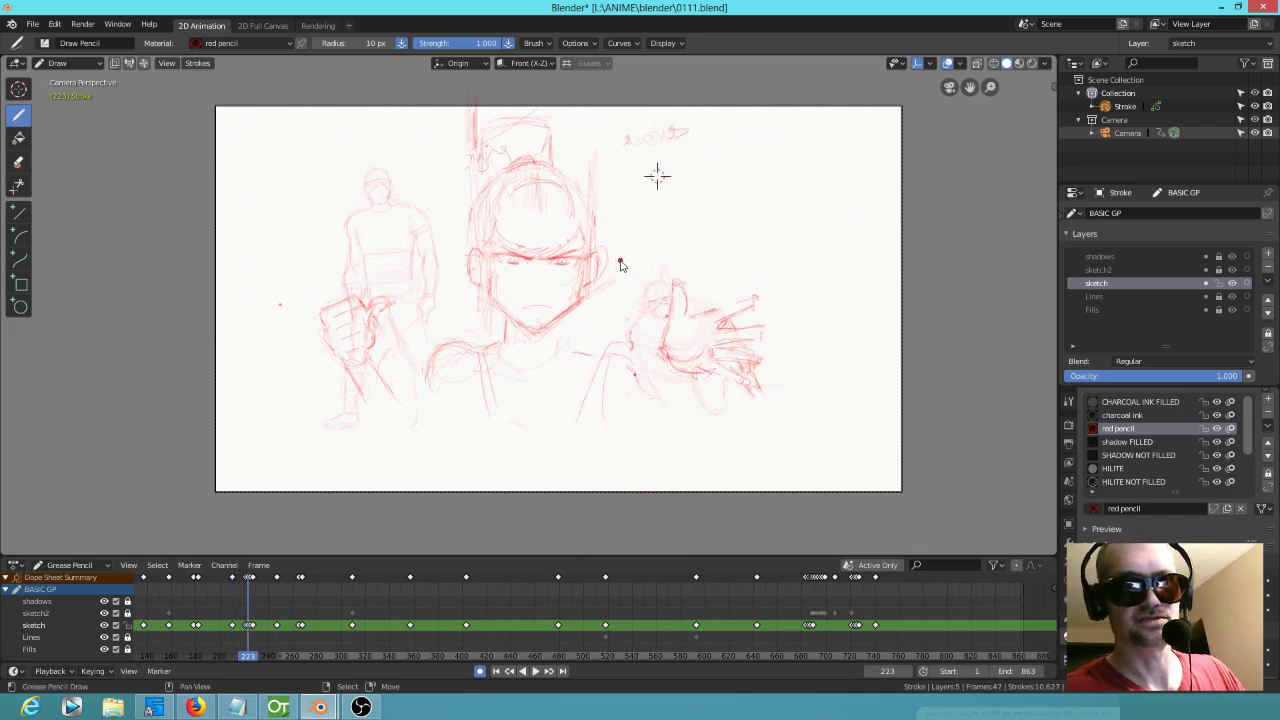
{"action": "key", "text": "Up"}
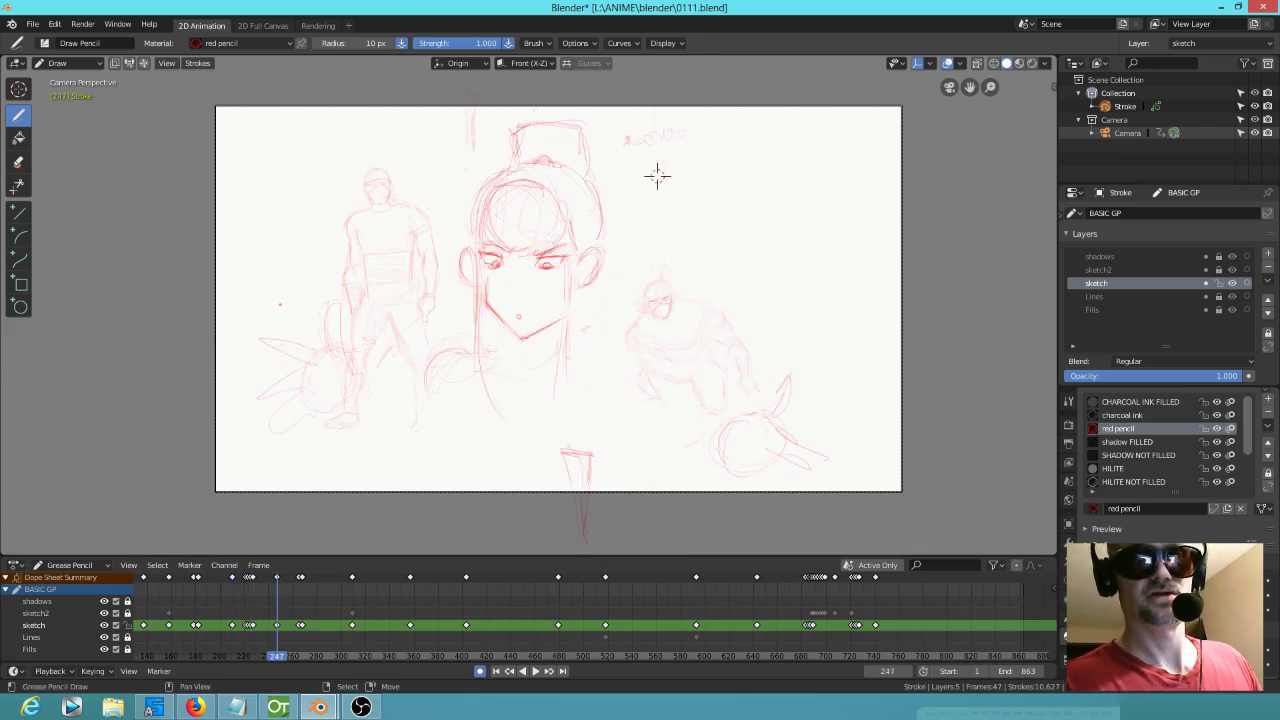
Step: Add light side hair strand strokes beside the central figure's neck at frames 227 and 223, checking them against frames 210 and 247
{"action": "key", "text": "Down"}
{"action": "key", "text": "Up"}
{"action": "key", "text": "Down"}
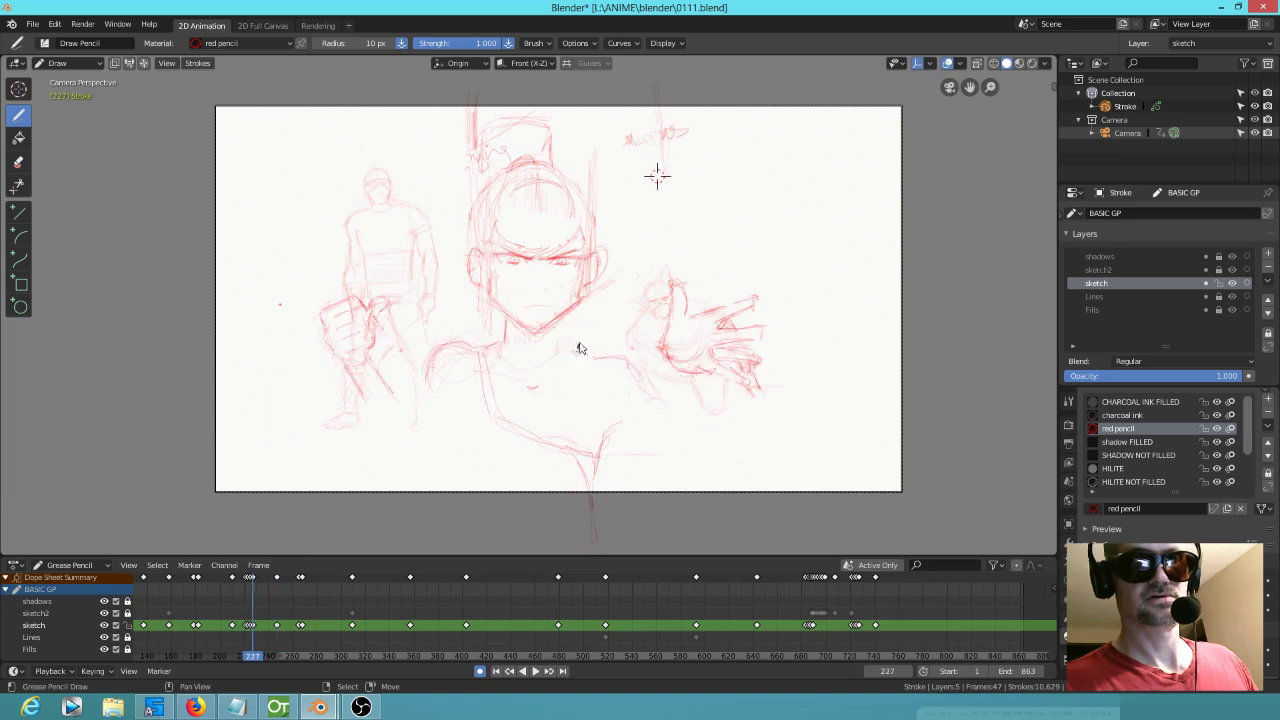
{"action": "key", "text": "Up"}
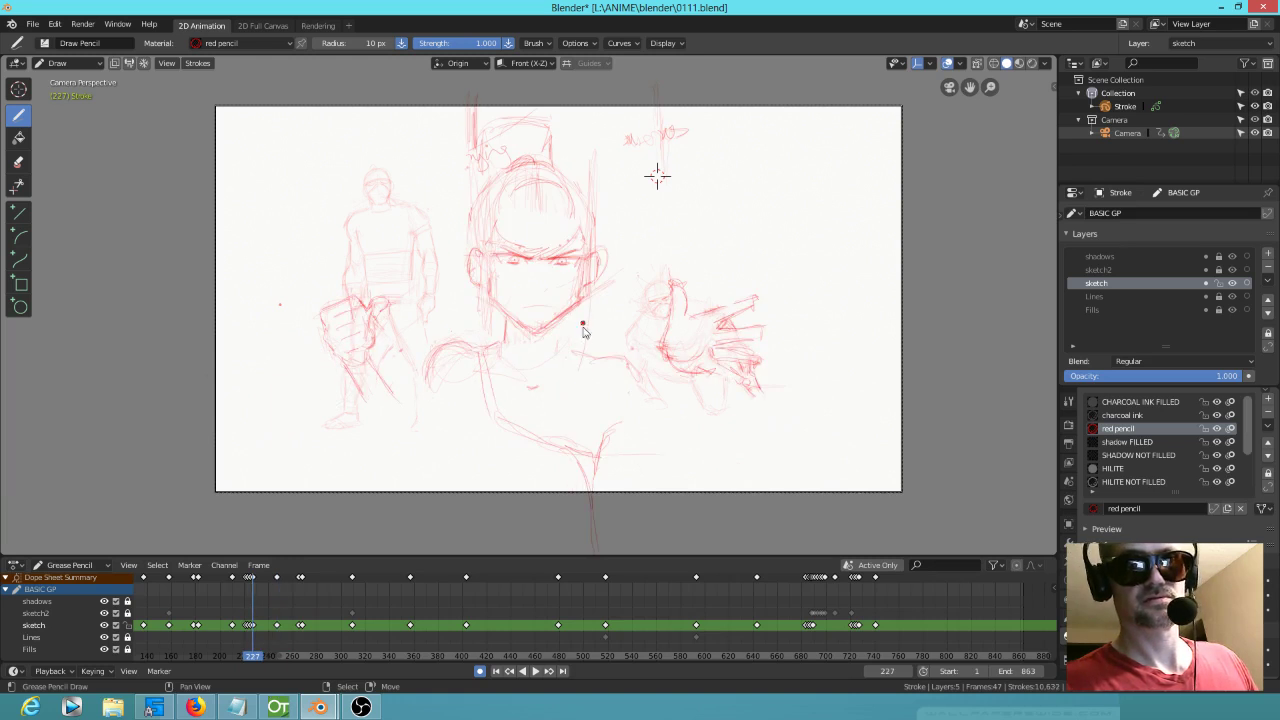
{"action": "key", "text": "Down"}
{"action": "key", "text": "Down"}
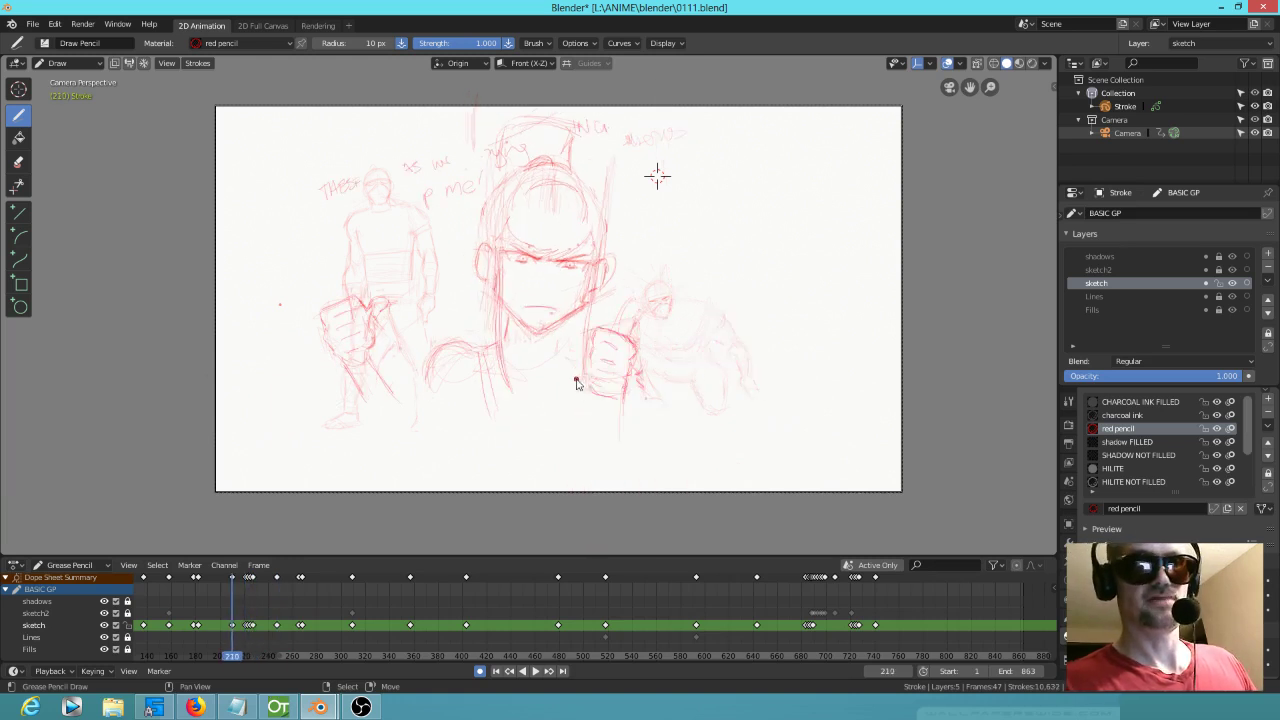
{"action": "key", "text": "Up"}
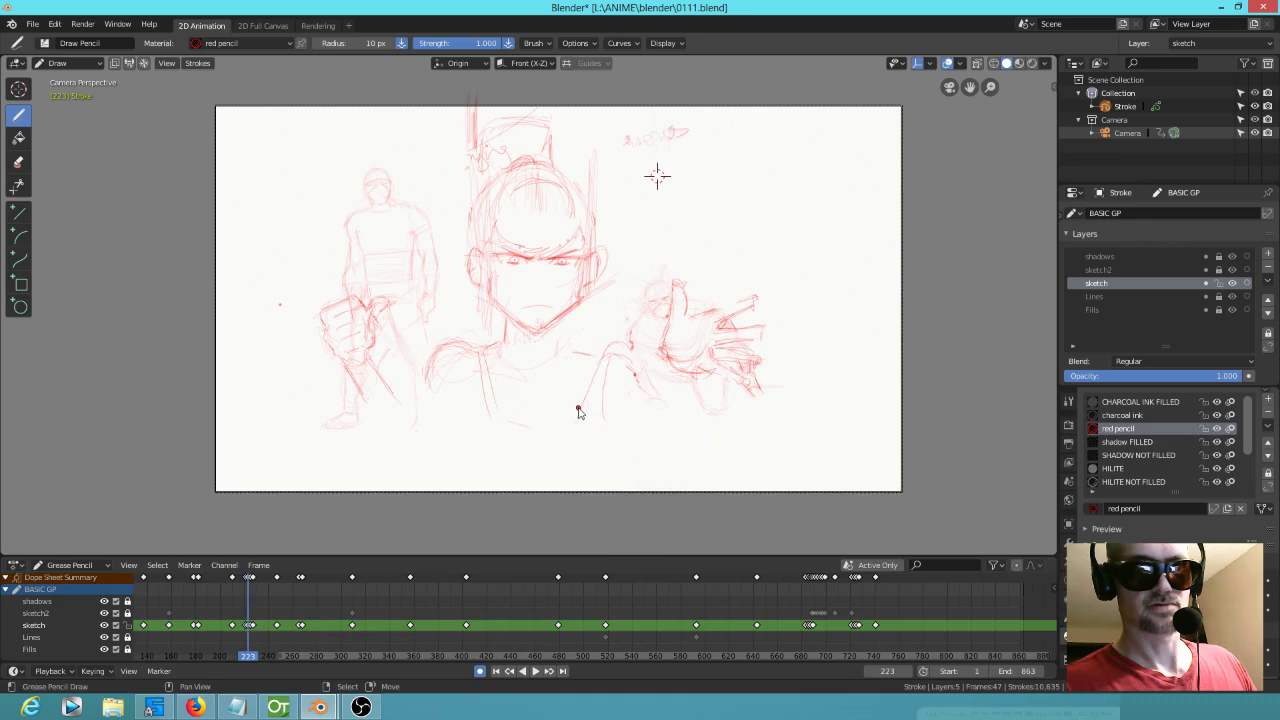
{"action": "key", "text": "Up"}
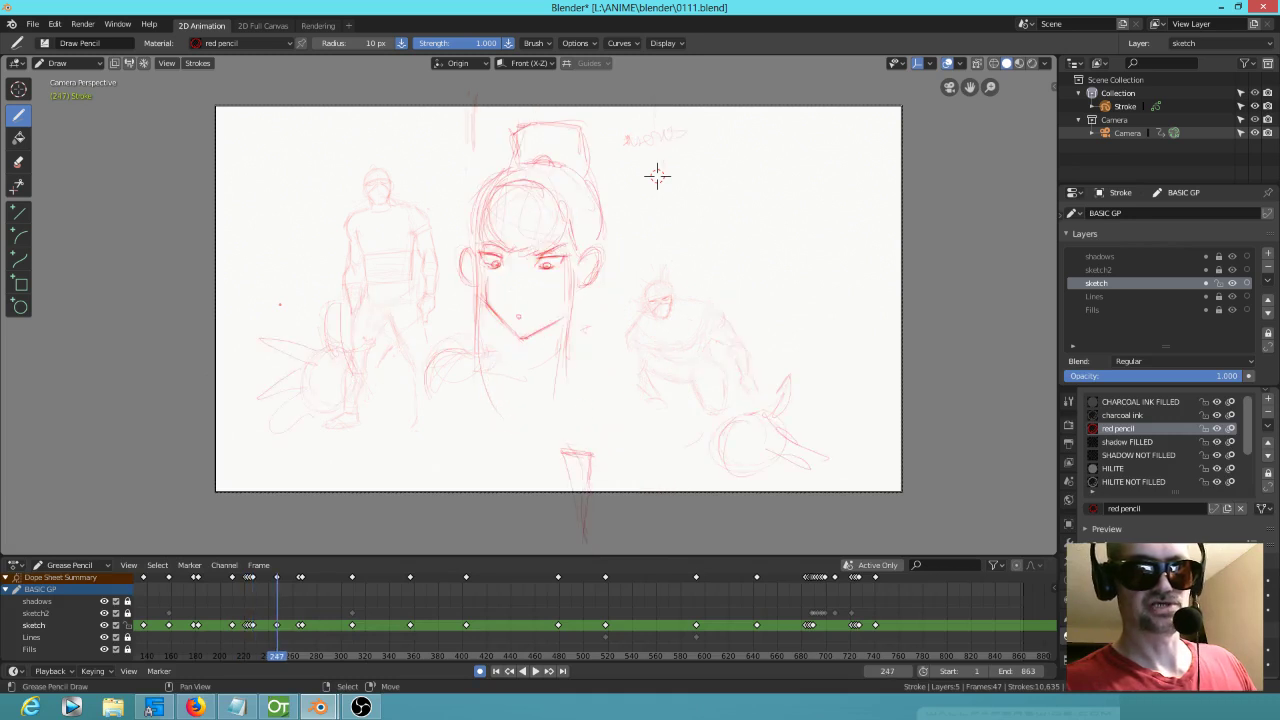
Step: Extend the lower ends of the long side hair strands at frames 221 and 210
{"action": "key", "text": "Down"}
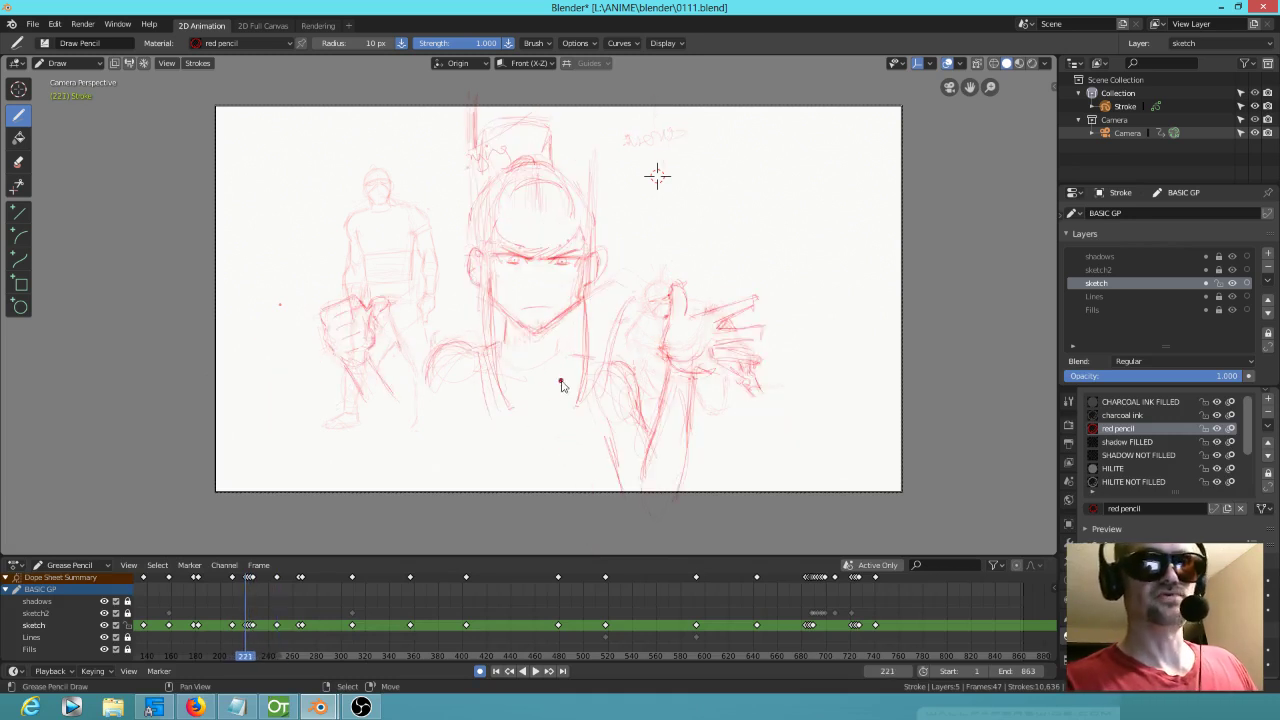
{"action": "key", "text": "Down"}
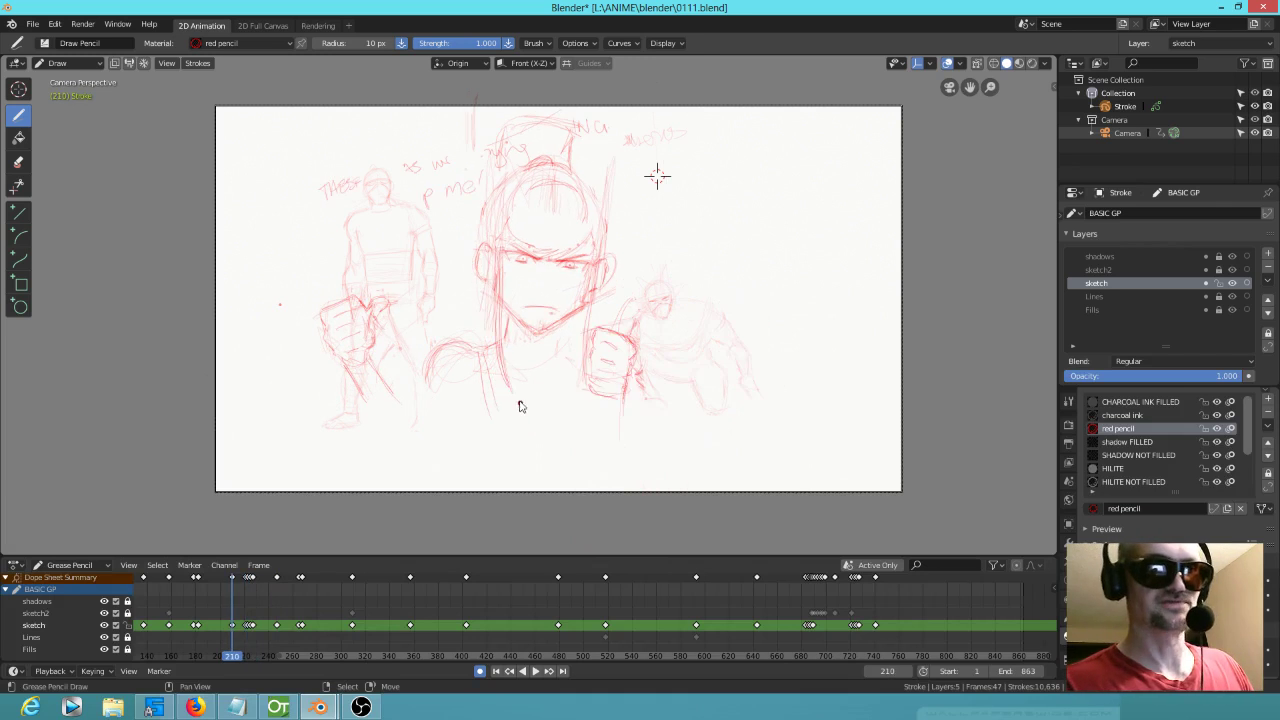
{"action": "left_click", "coordinate": [552, 383]}
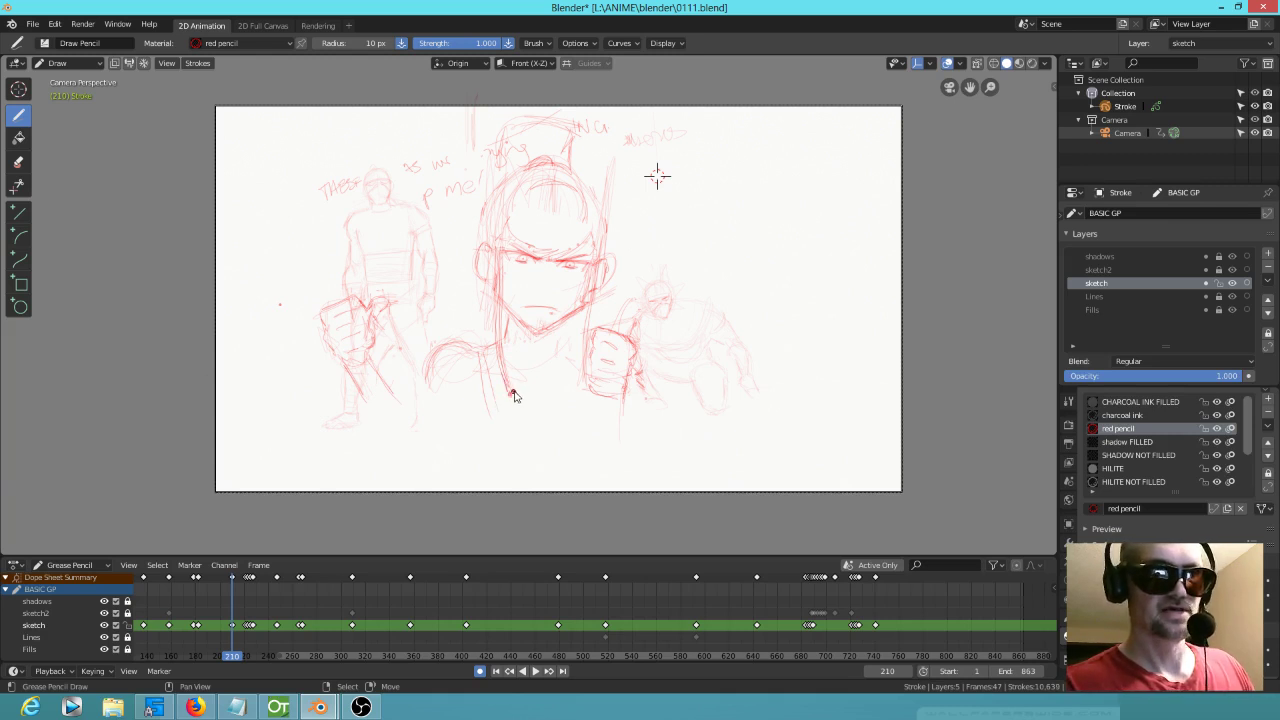
Step: Reinforce both long side hair strands down to their ends at chest height at frame 247
{"action": "key", "text": "space"}
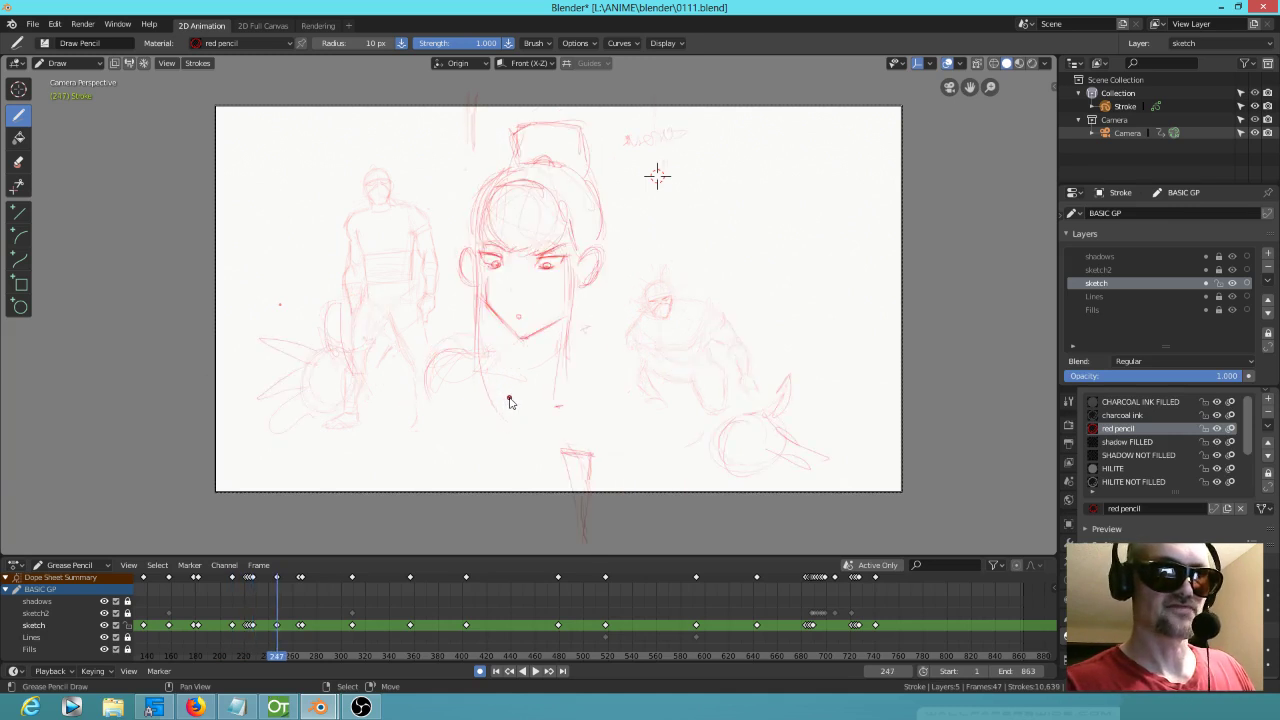
{"action": "left_click", "coordinate": [494, 381]}
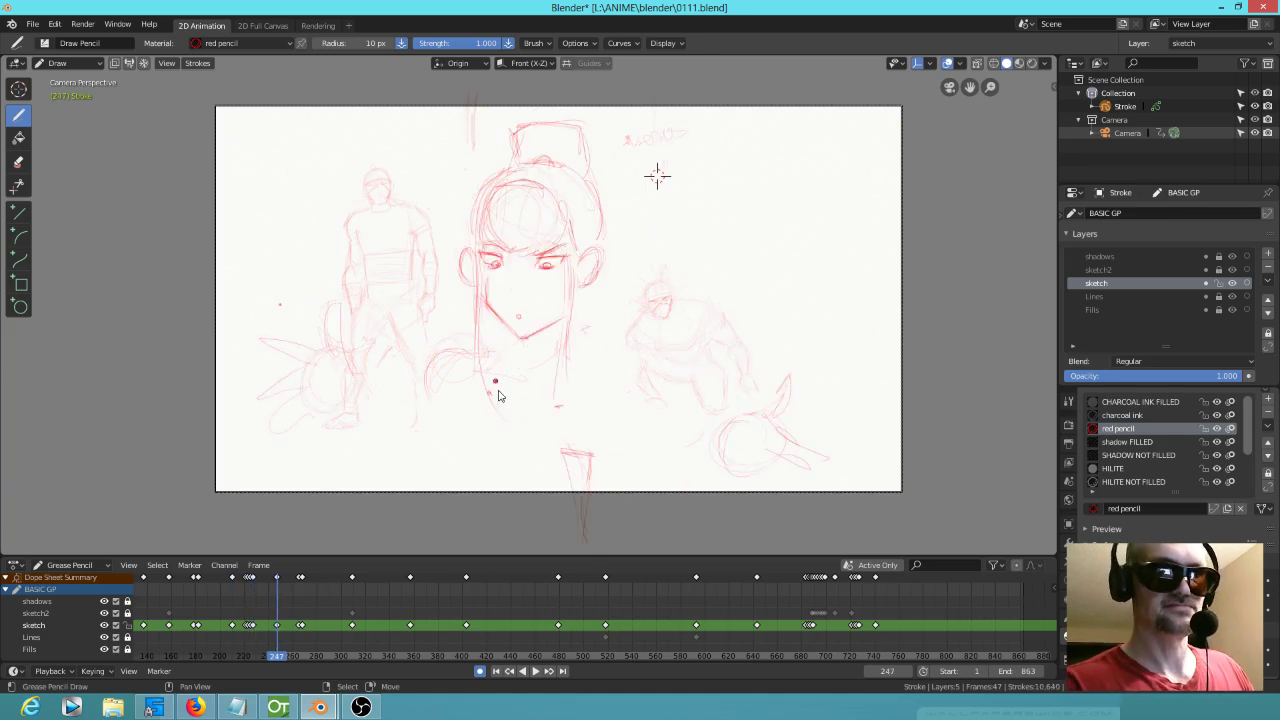
{"action": "left_click", "coordinate": [601, 304]}
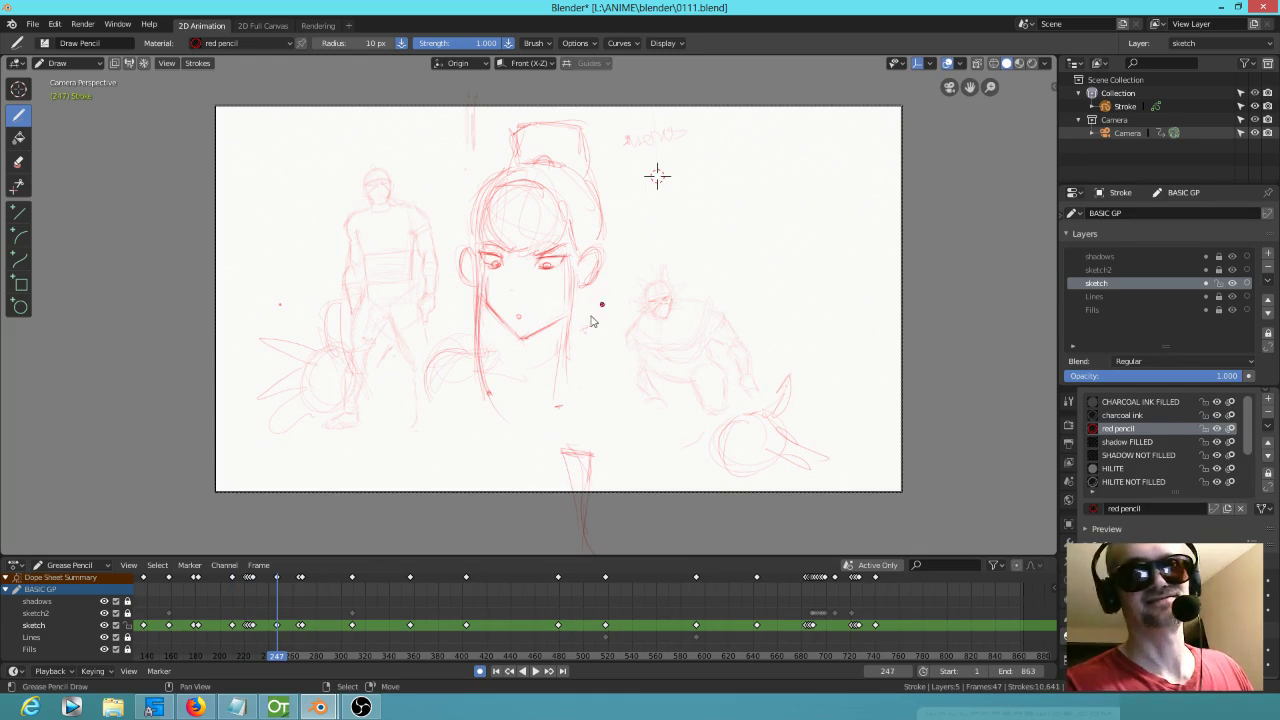
{"action": "left_click_drag", "start_coordinate": [561, 372], "coordinate": [559, 404]}
{"action": "key", "text": "Down"}
{"action": "key", "text": "Up"}
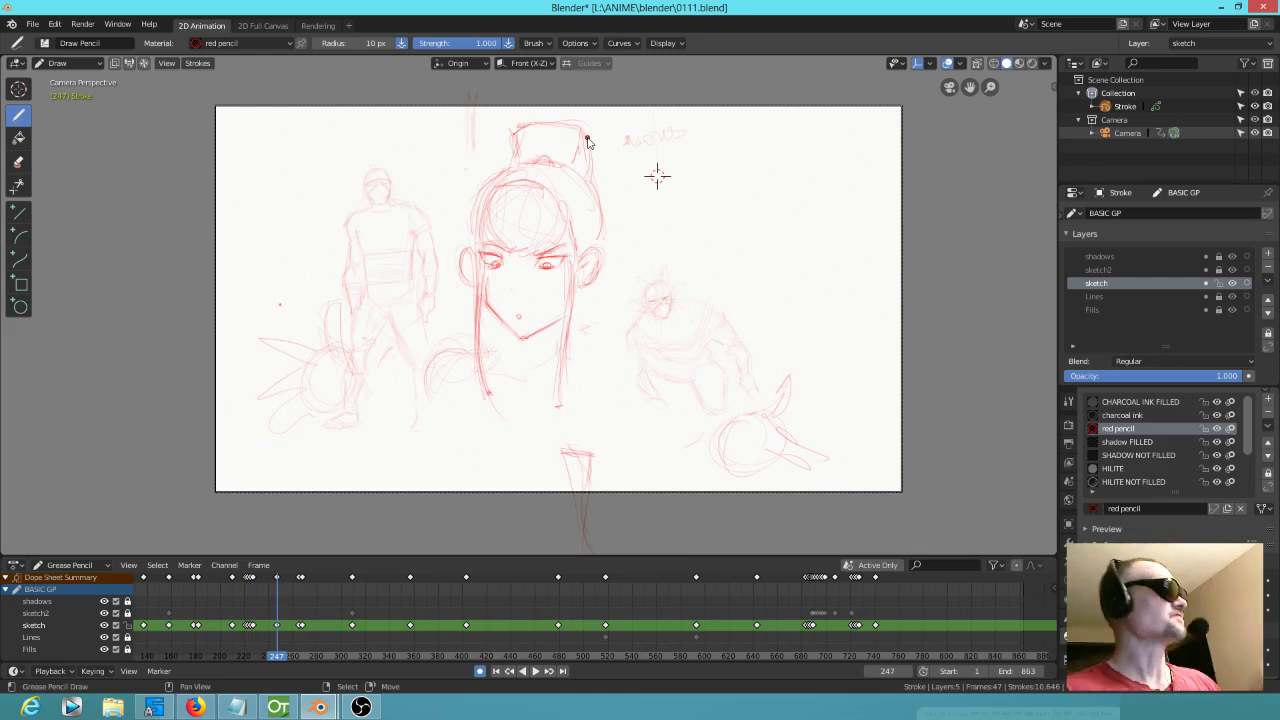
Step: Check the neck at frames 223 and 227 and draw the left neck line below the jaw at frame 247
{"action": "key", "text": "Down"}
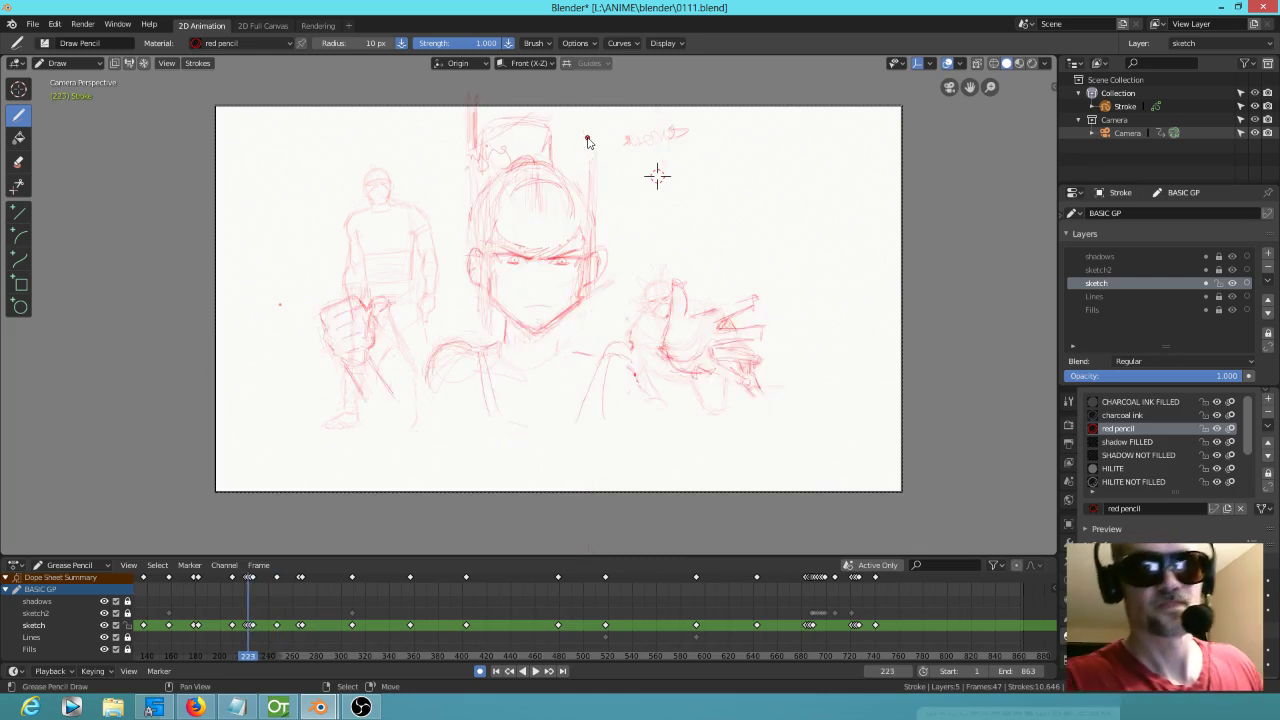
{"action": "key", "text": "Up"}
{"action": "key", "text": "Down"}
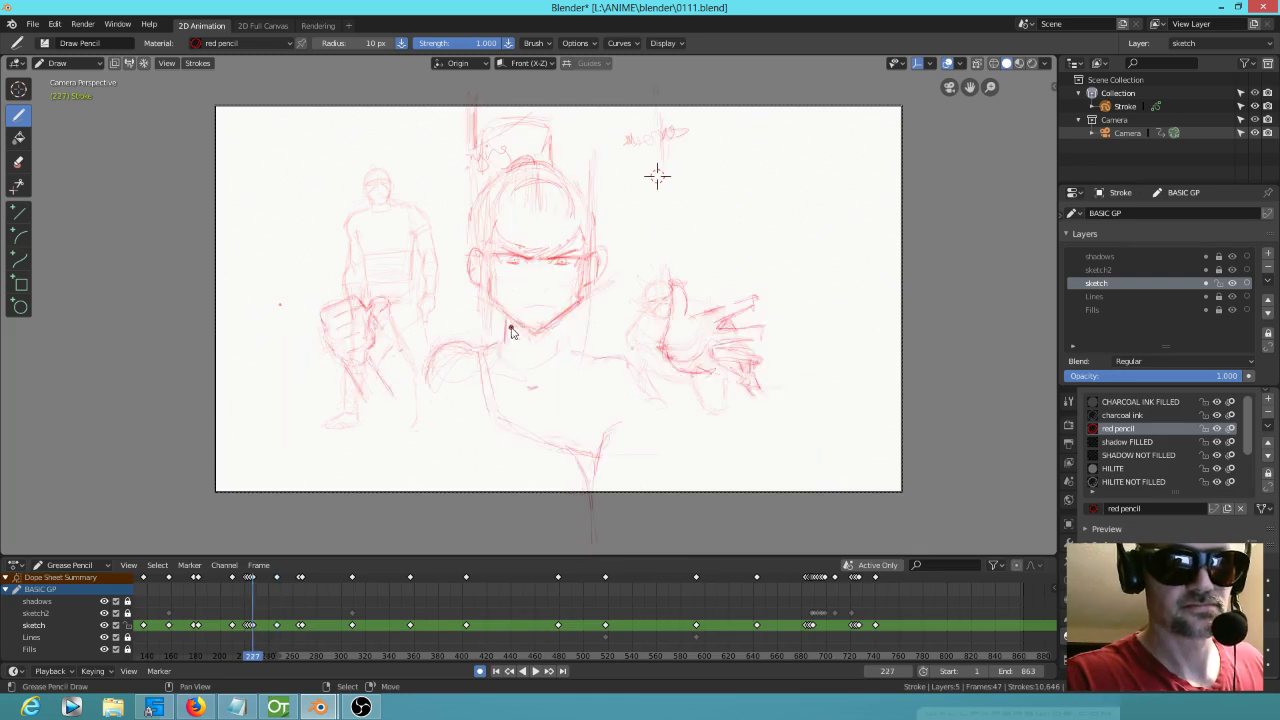
{"action": "key", "text": "Up"}
{"action": "left_click_drag", "start_coordinate": [503, 319], "coordinate": [503, 345]}
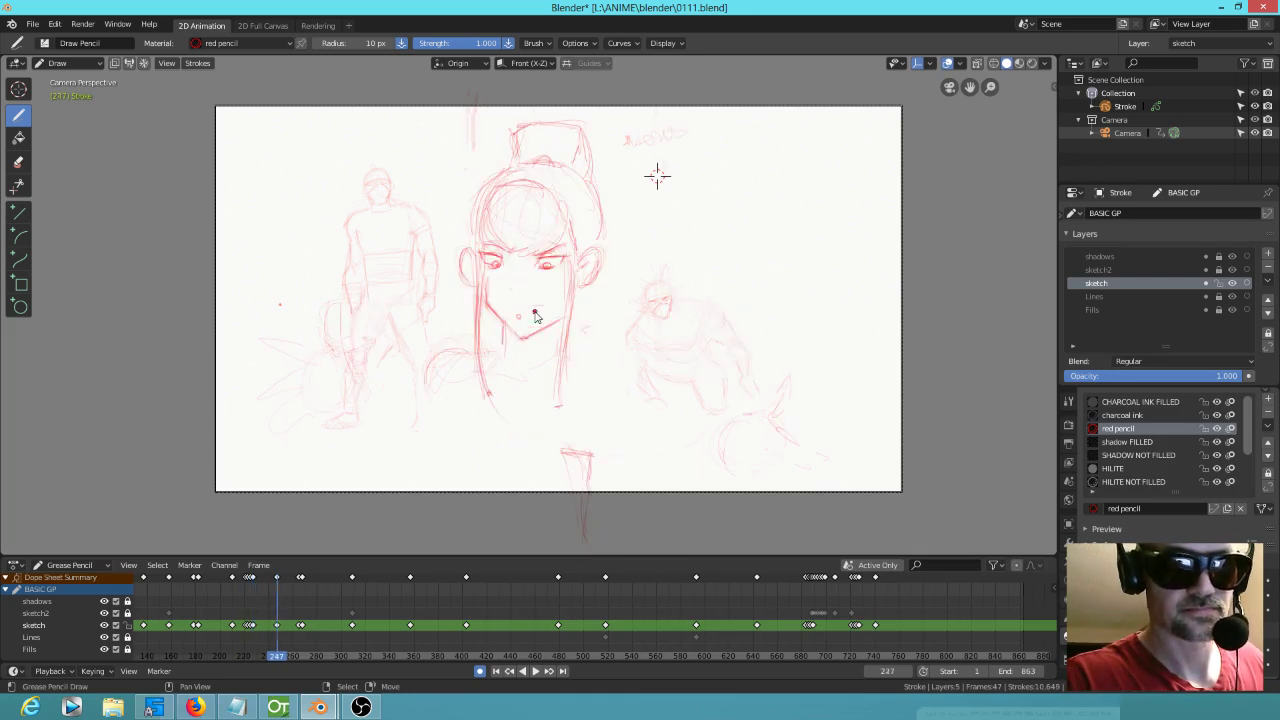
Step: Draw the top of the right shoulder outward from the neck of the central figure at frame 247
{"action": "key", "text": "Down"}
{"action": "key", "text": "Up"}
{"action": "left_click_drag", "start_coordinate": [567, 359], "coordinate": [600, 361]}
{"action": "key", "text": "Down"}
{"action": "key", "text": "Up"}
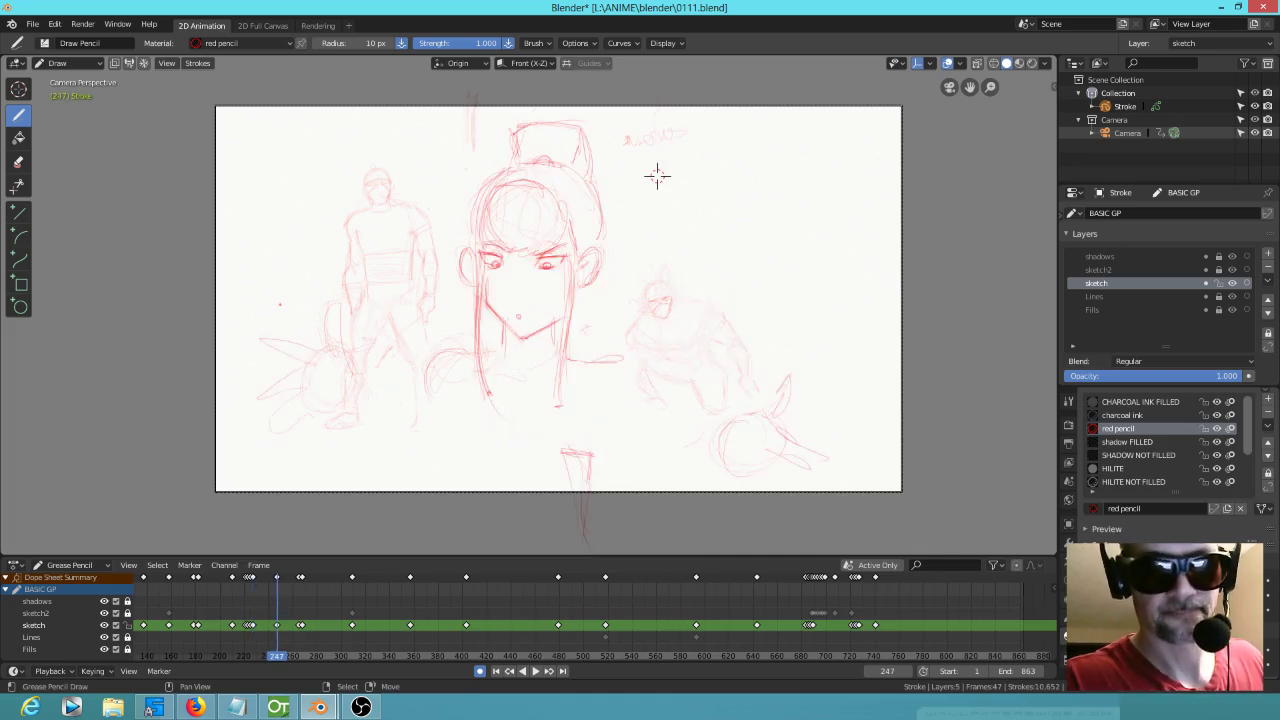
Step: Continue the right shoulder line outward and down toward the upper arm at frame 247
{"action": "key", "text": "Down"}
{"action": "key", "text": "Up"}
{"action": "left_click_drag", "start_coordinate": [434, 383], "coordinate": [418, 436]}
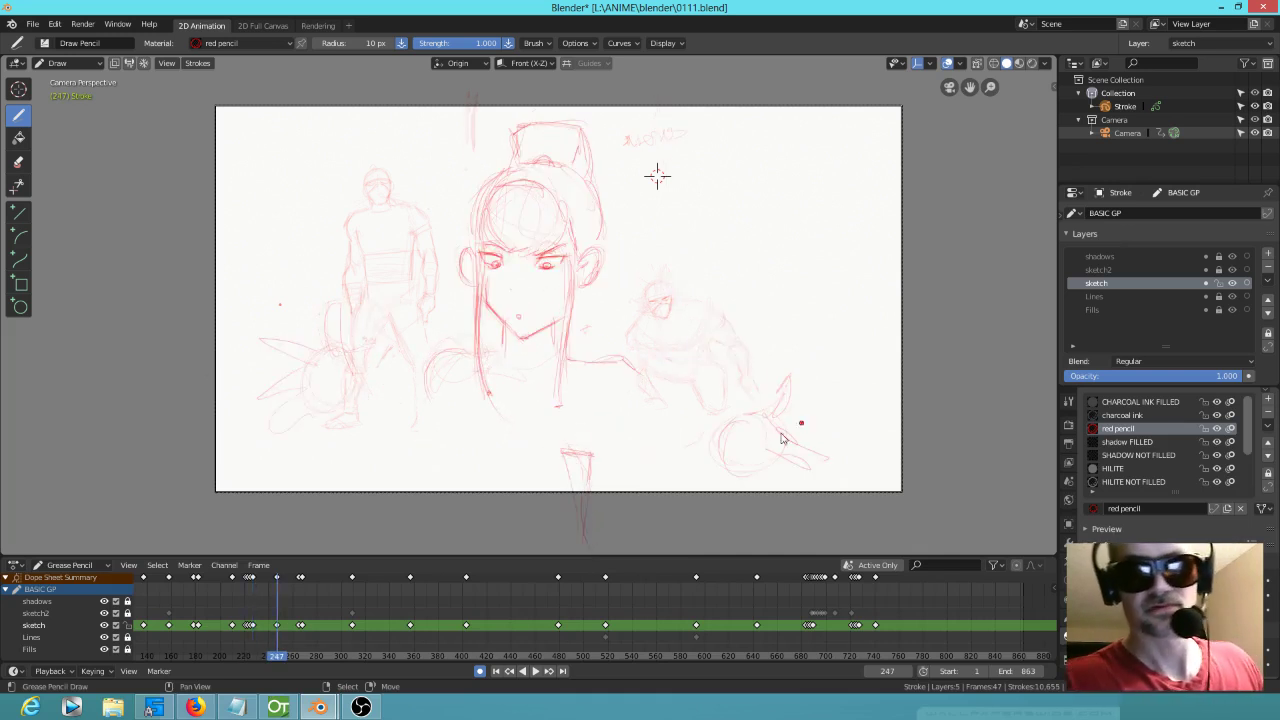
{"action": "key", "text": "Down"}
{"action": "key", "text": "Up"}
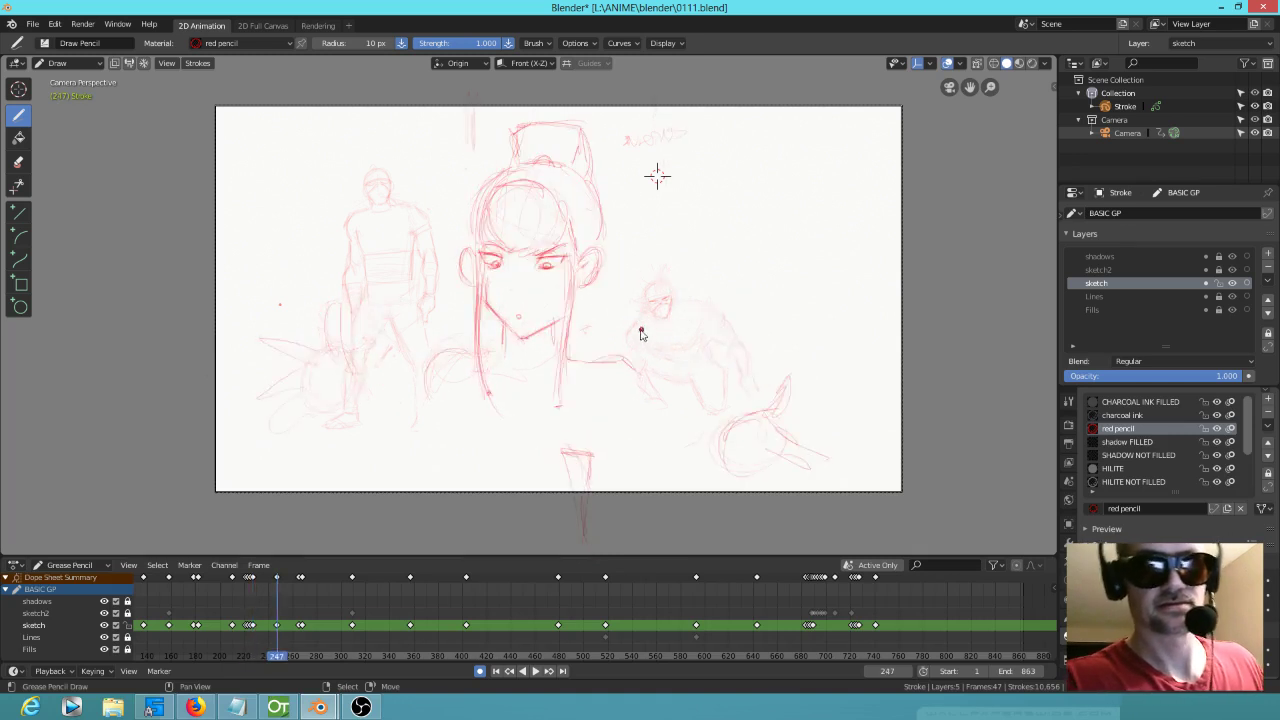
Step: Compare frames 247 and 265 and strengthen the left hair strand alongside the face at frame 247
{"action": "key", "text": "Up"}
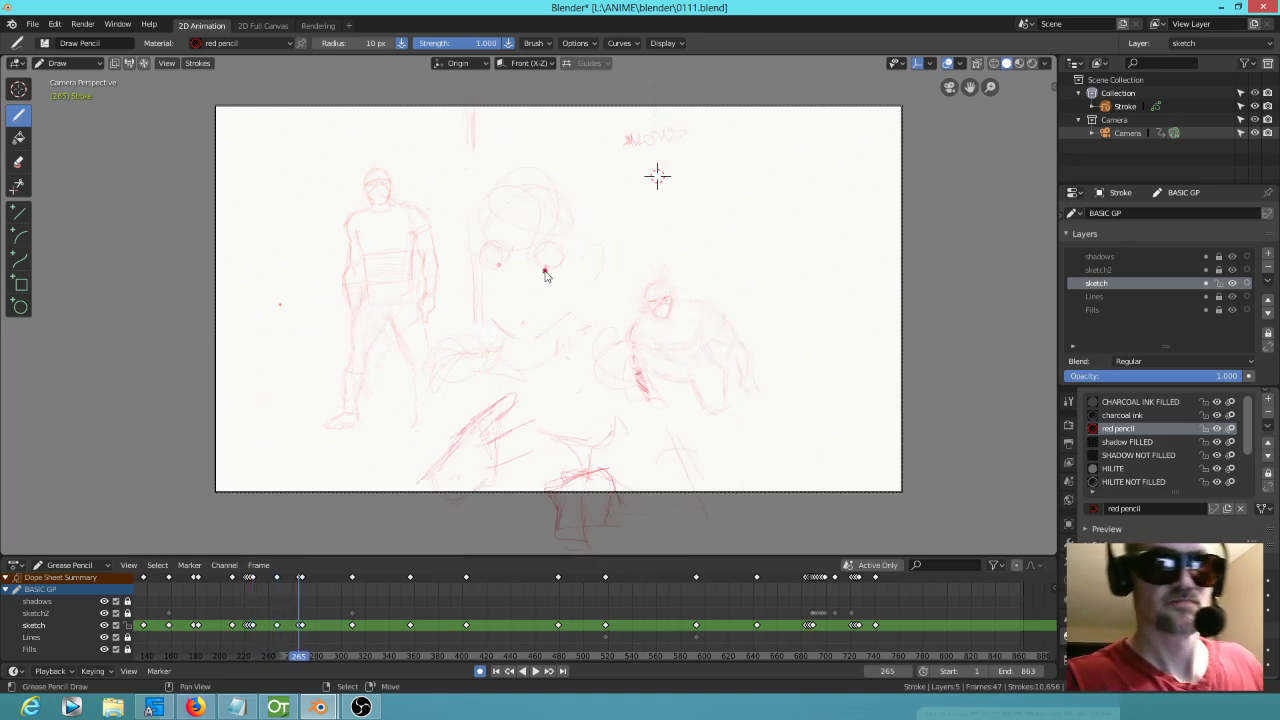
{"action": "key", "text": "Down"}
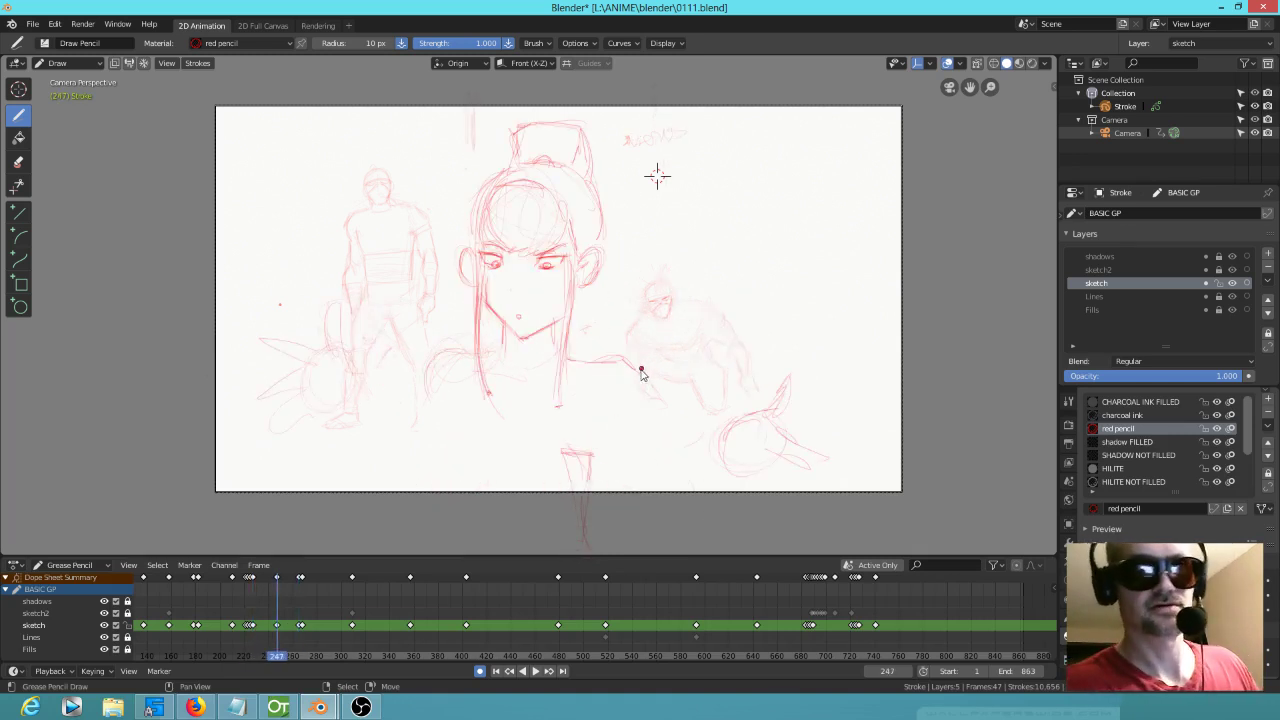
{"action": "key", "text": "Up"}
{"action": "key", "text": "Down"}
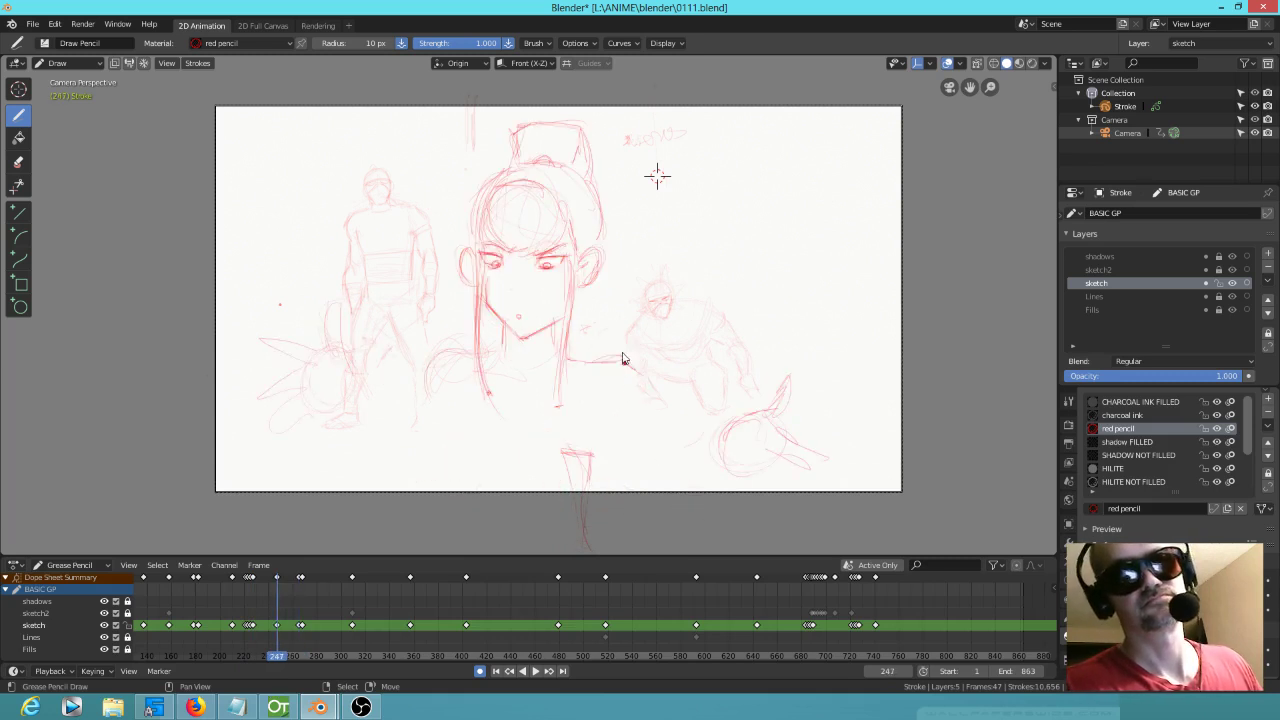
{"action": "key", "text": "Up"}
{"action": "key", "text": "Down"}
{"action": "left_click_drag", "start_coordinate": [479, 243], "coordinate": [475, 325]}
{"action": "key", "text": "Up"}
{"action": "key", "text": "Down"}
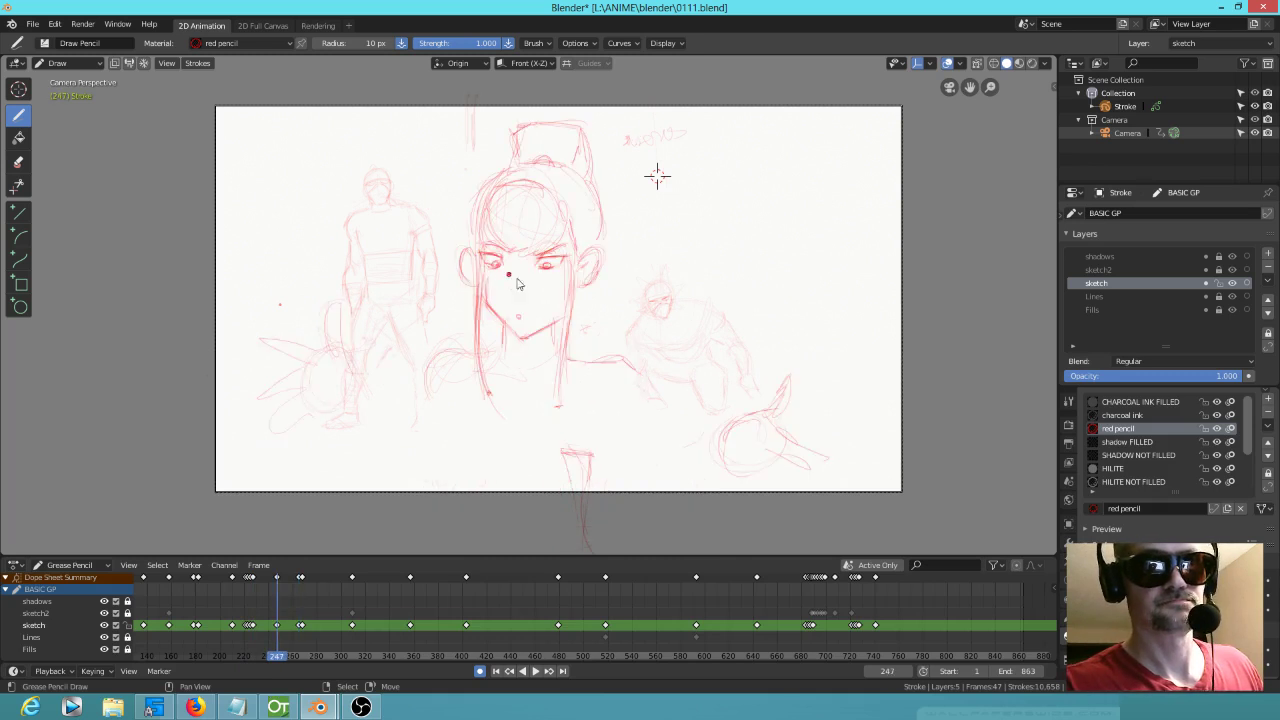
Step: Reinforce the right hair strand beside the eye and draw another strand hanging below the right ear at frame 247
{"action": "middle_click_drag", "start_coordinate": [553, 301], "coordinate": [596, 364], "text": "shift"}
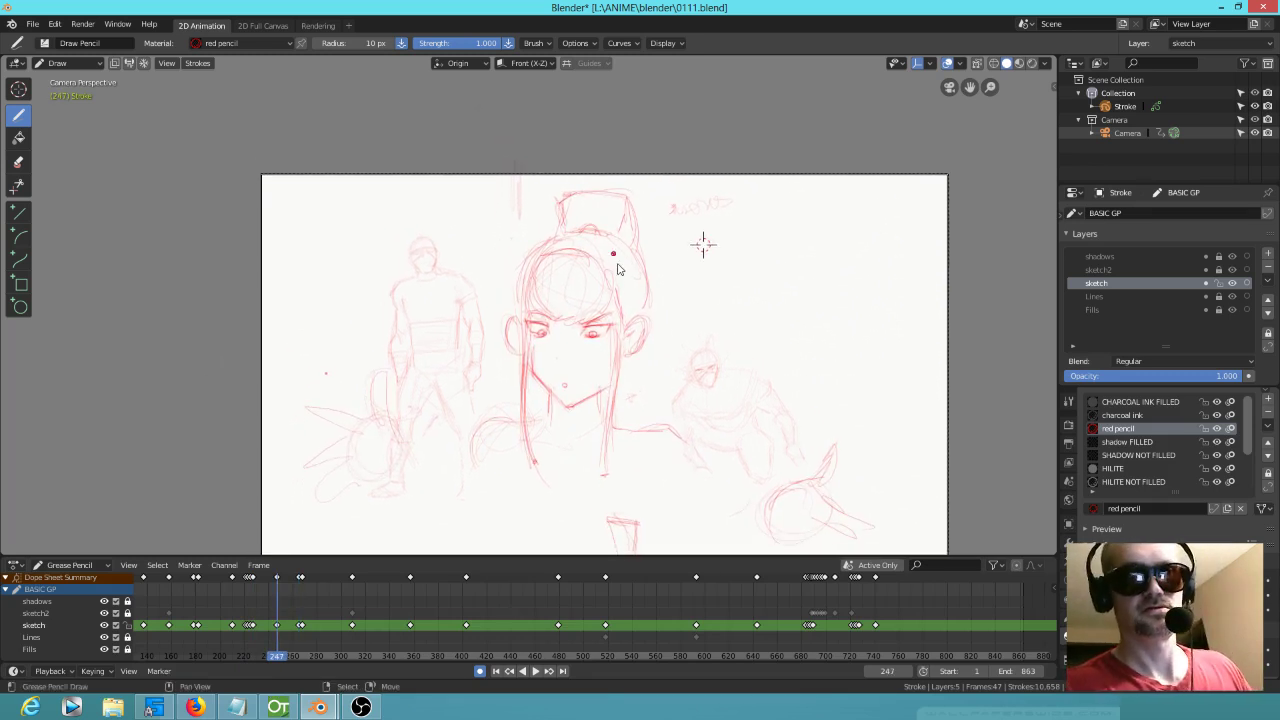
{"action": "left_click_drag", "start_coordinate": [620, 345], "coordinate": [614, 343]}
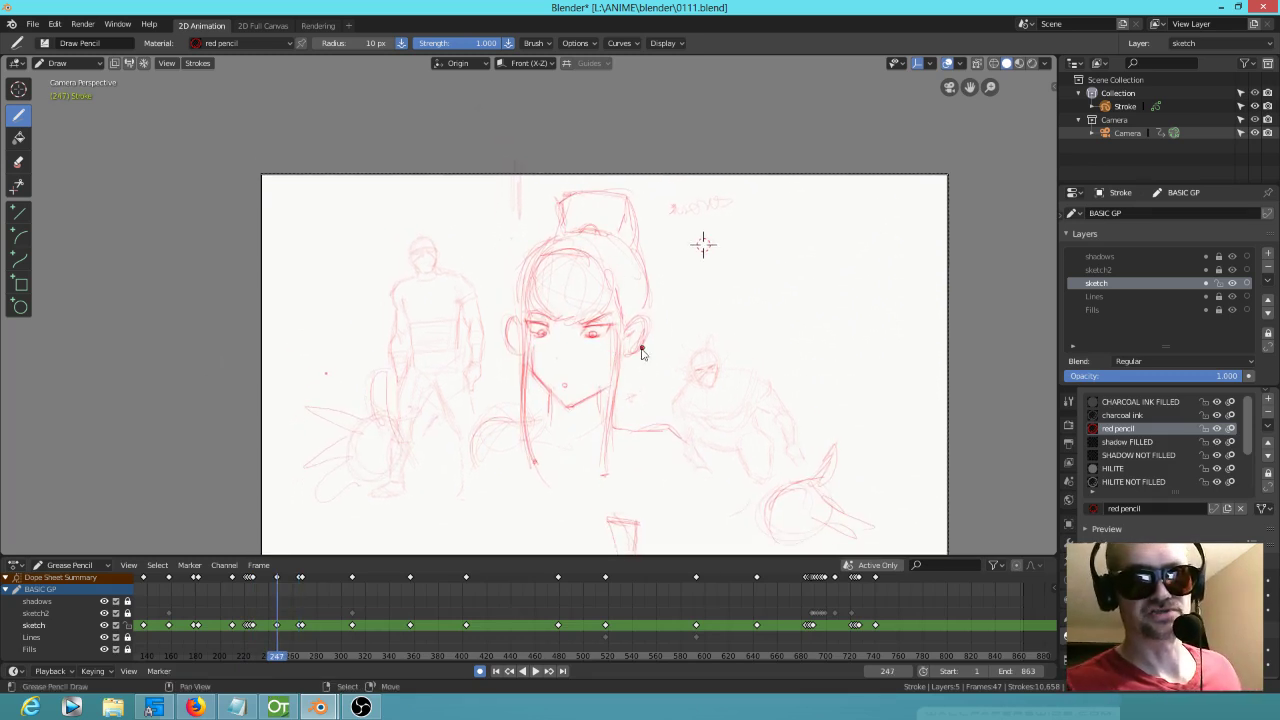
{"action": "left_click_drag", "start_coordinate": [640, 420], "coordinate": [637, 362]}
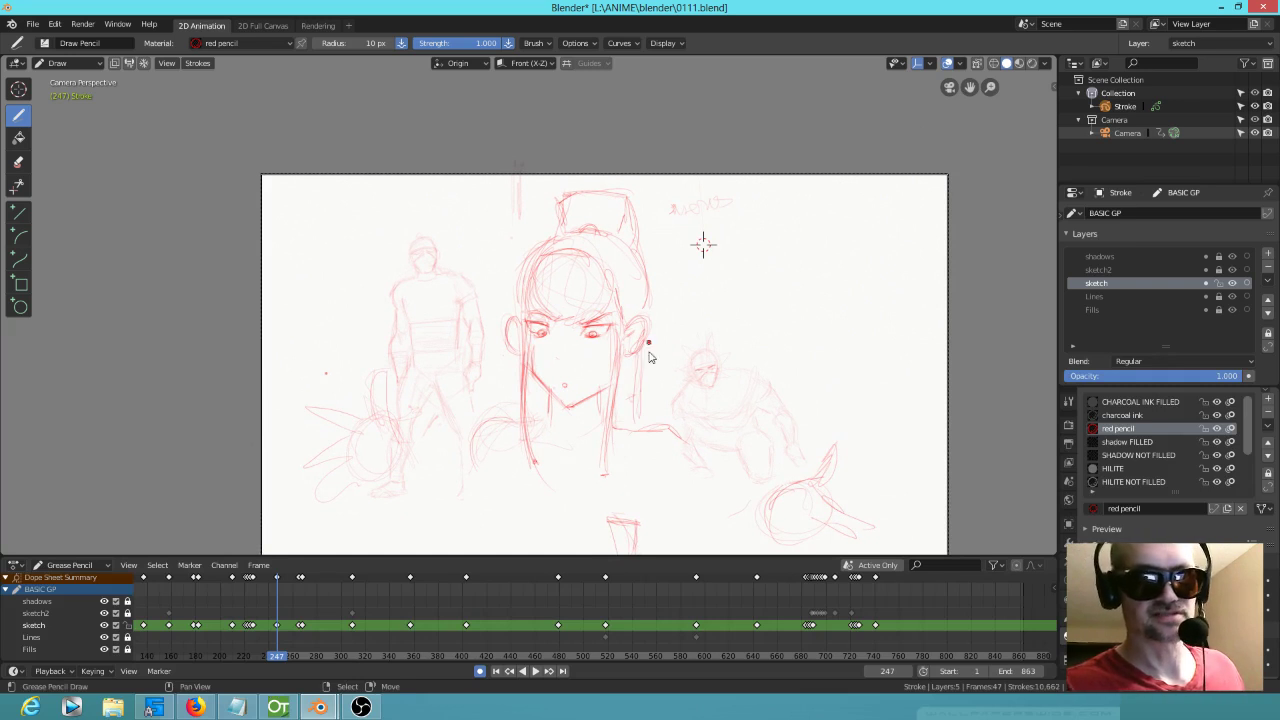
Step: Compare the central face's eyes, mouth and jaw between frames 247 and 265 in close-up
{"action": "scroll", "coordinate": [648, 357], "scroll_direction": "up", "scroll_amount": 3}
{"action": "key", "text": "Down"}
{"action": "key", "text": "Up"}
{"action": "key", "text": "Up"}
{"action": "key", "text": "Down"}
{"action": "key", "text": "Up"}
{"action": "key", "text": "Down"}
{"action": "key", "text": "Down"}
{"action": "key", "text": "Up"}
{"action": "key", "text": "Up"}
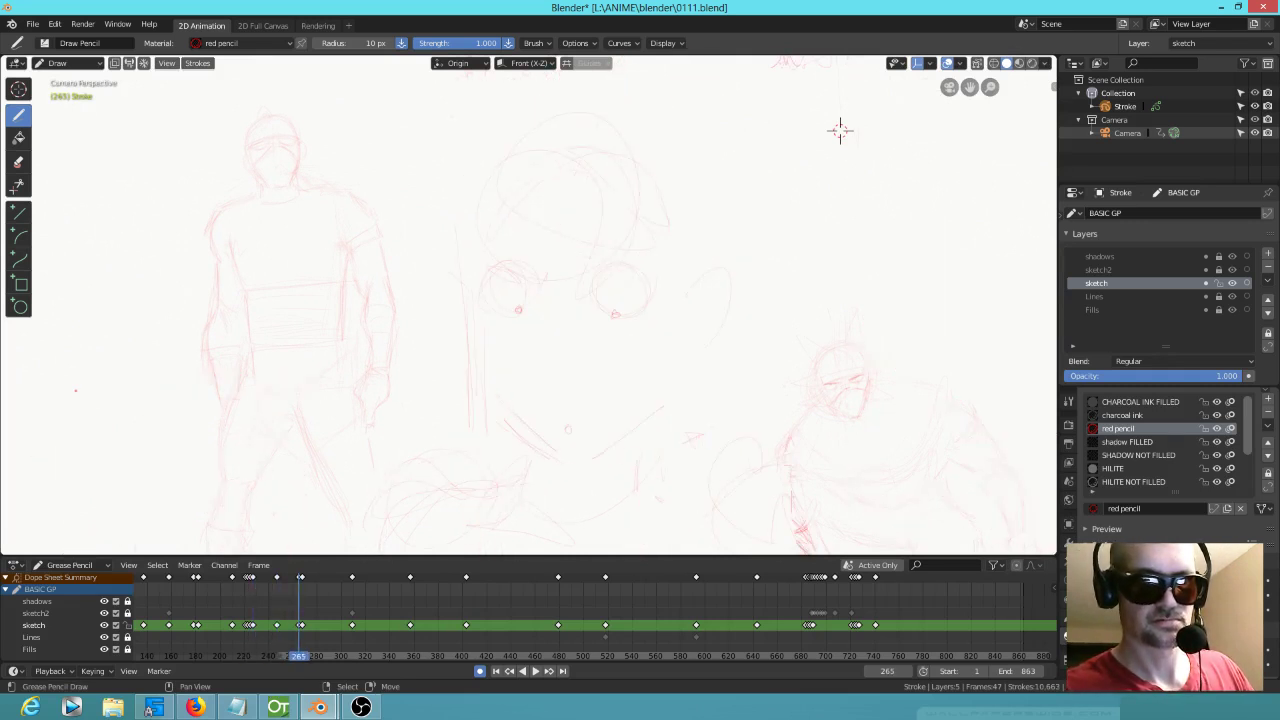
{"action": "key", "text": "Down"}
{"action": "key", "text": "Up"}
{"action": "key", "text": "Down"}
{"action": "key", "text": "Up"}
{"action": "key", "text": "Down"}
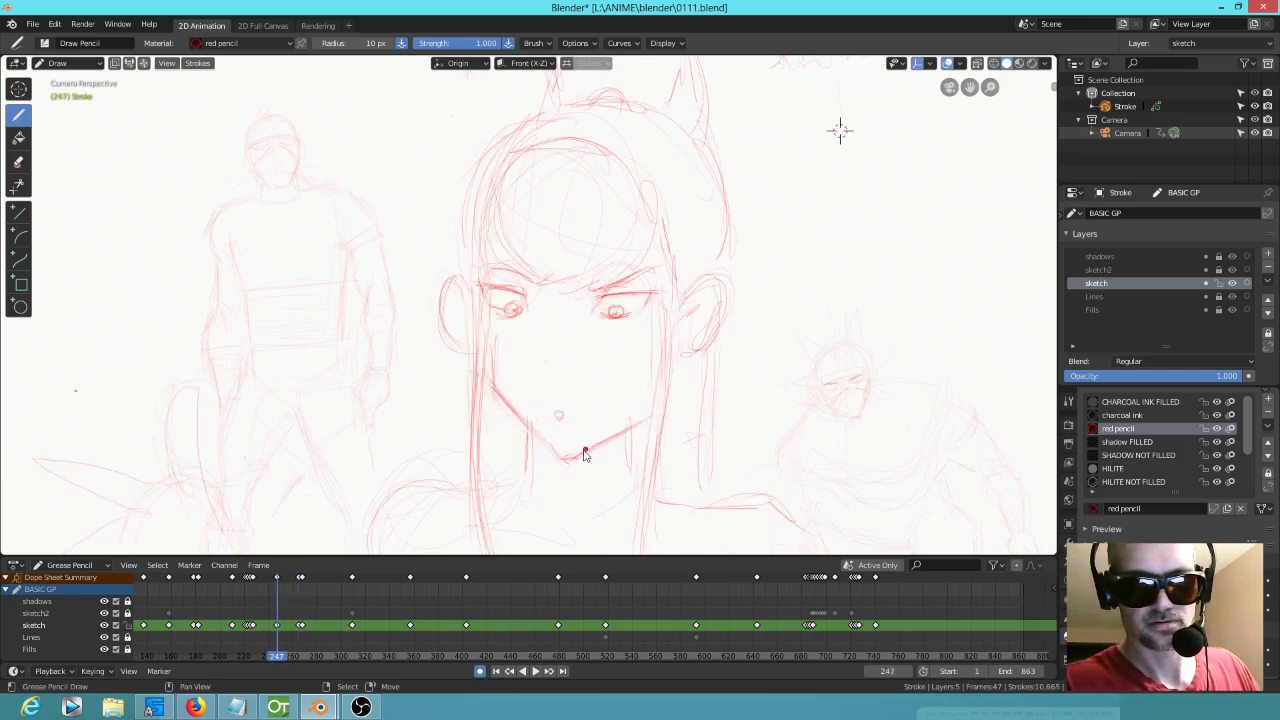
Step: Sketch wide, round outlines and lower lid lines for both eyes of the central face at frame 265
{"action": "key", "text": "Up"}
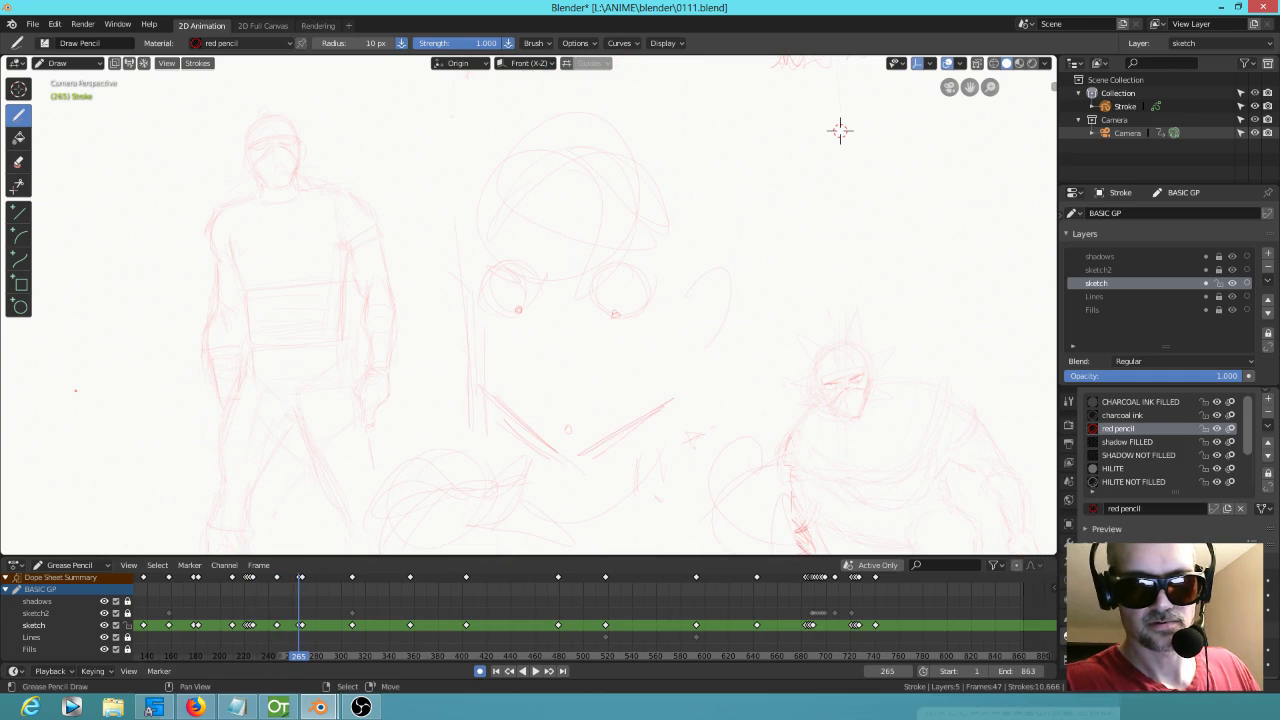
{"action": "key", "text": "Down"}
{"action": "key", "text": "Up"}
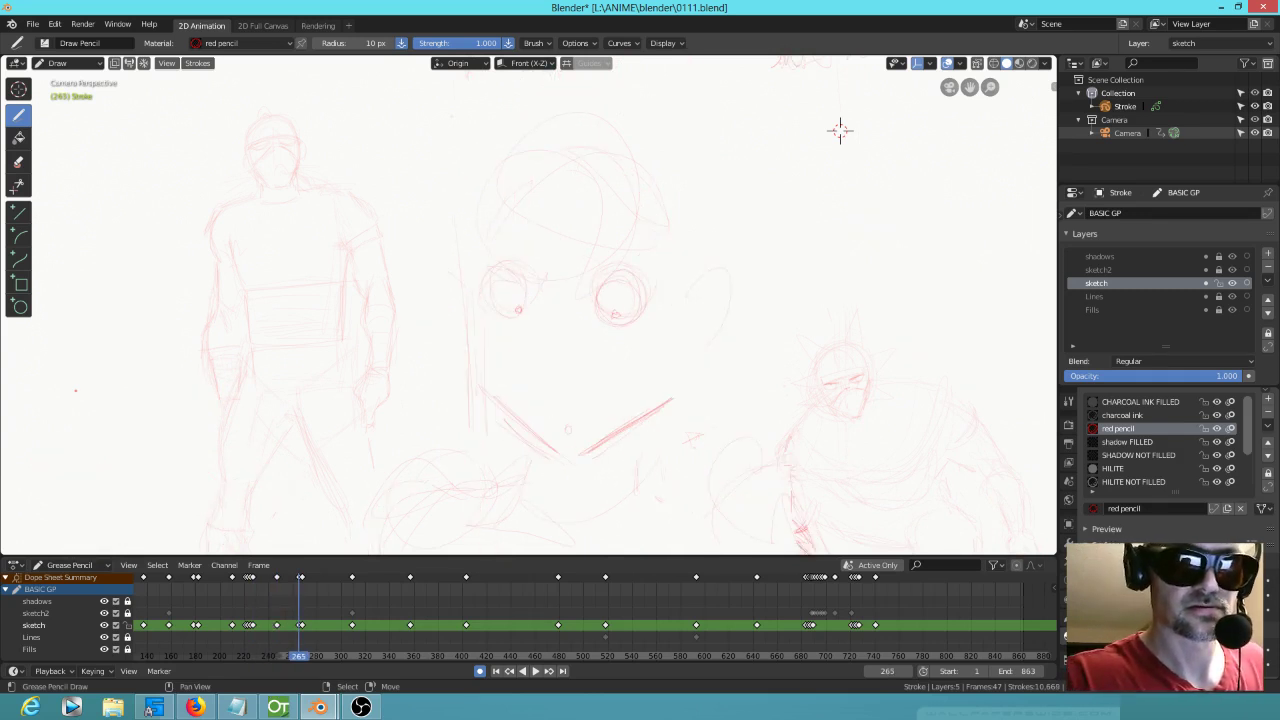
{"action": "left_click_drag", "start_coordinate": [600, 315], "coordinate": [648, 309]}
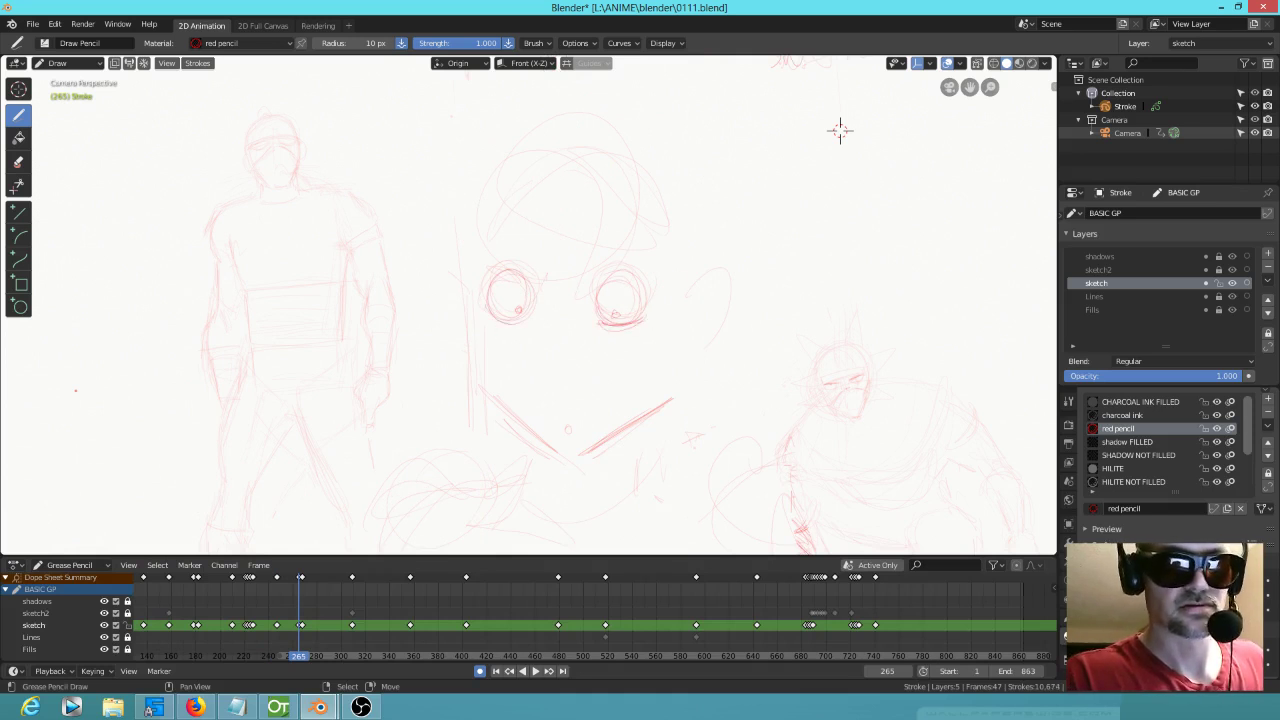
{"action": "left_click_drag", "start_coordinate": [509, 317], "coordinate": [642, 290]}
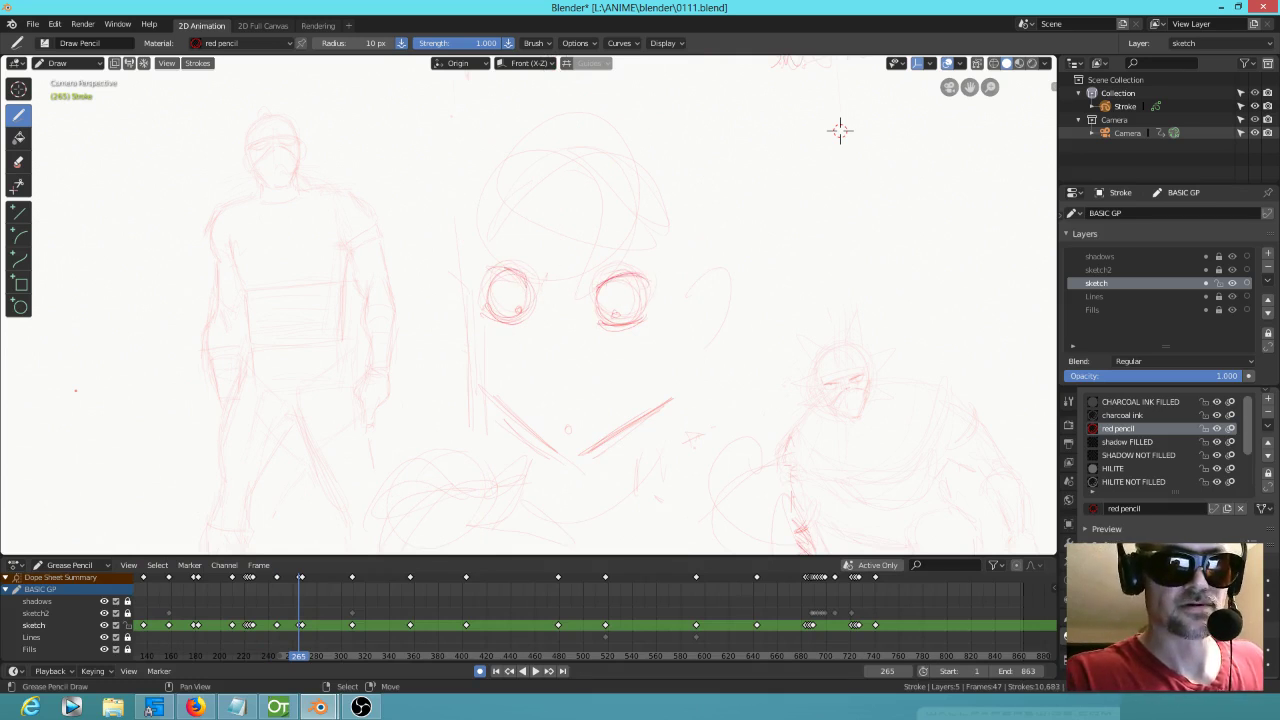
Step: Draw angry slanting eyebrows above both eyes and add pointed lashes at their outer corners at frame 265
{"action": "mouse_move", "coordinate": [491, 257]}
{"action": "left_mouse_down"}
{"action": "mouse_move", "coordinate": [540, 272]}
{"action": "mouse_move", "coordinate": [536, 283]}
{"action": "mouse_move", "coordinate": [648, 254]}
{"action": "left_mouse_up"}
{"action": "left_click_drag", "start_coordinate": [594, 280], "coordinate": [651, 252]}
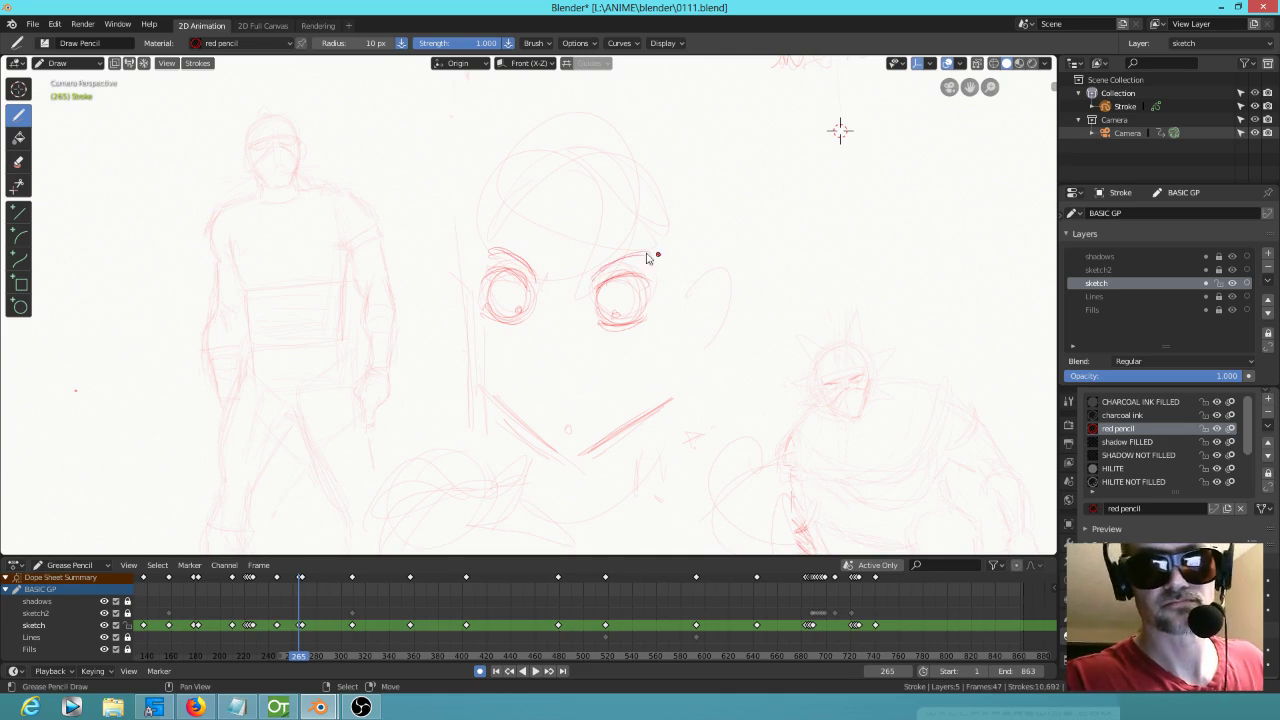
{"action": "left_click_drag", "start_coordinate": [606, 320], "coordinate": [592, 306]}
{"action": "left_click_drag", "start_coordinate": [594, 296], "coordinate": [603, 309]}
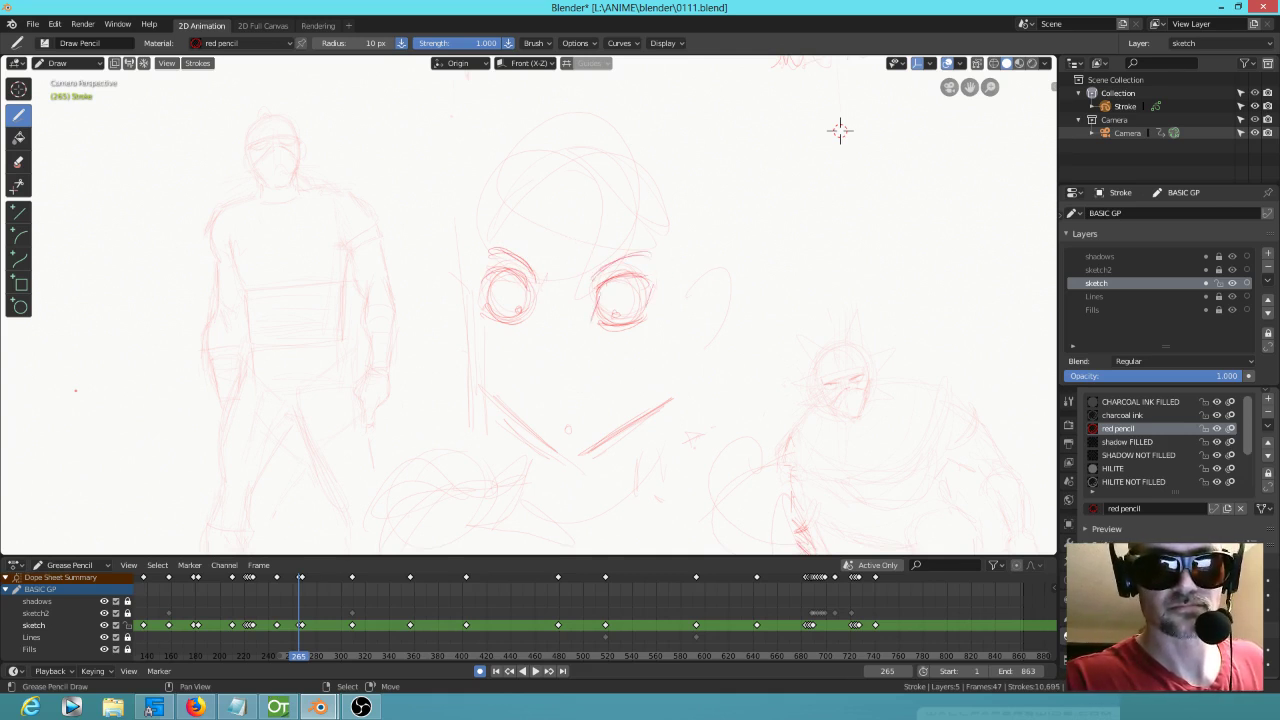
{"action": "left_click", "coordinate": [498, 284]}
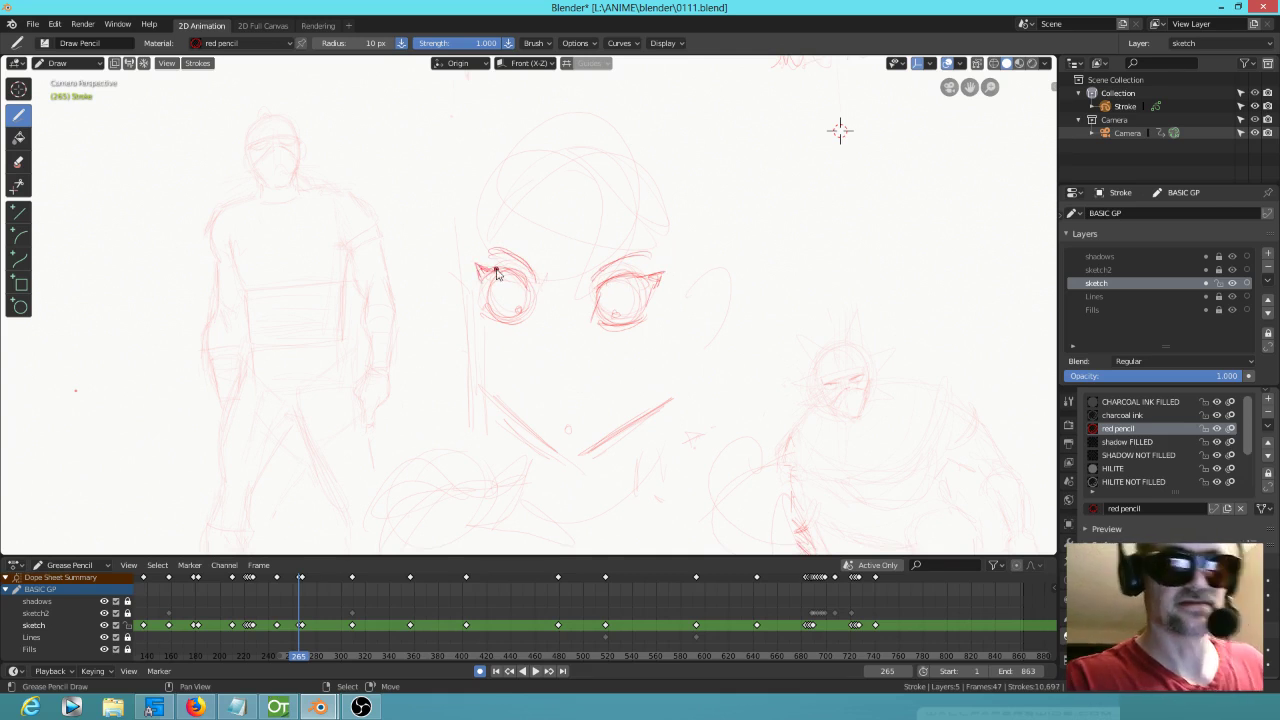
Step: Step through the frames around 265 to 268 to compare the central face's eye shapes at full-shot view
{"action": "scroll", "coordinate": [565, 316], "scroll_direction": "down", "scroll_amount": 3}
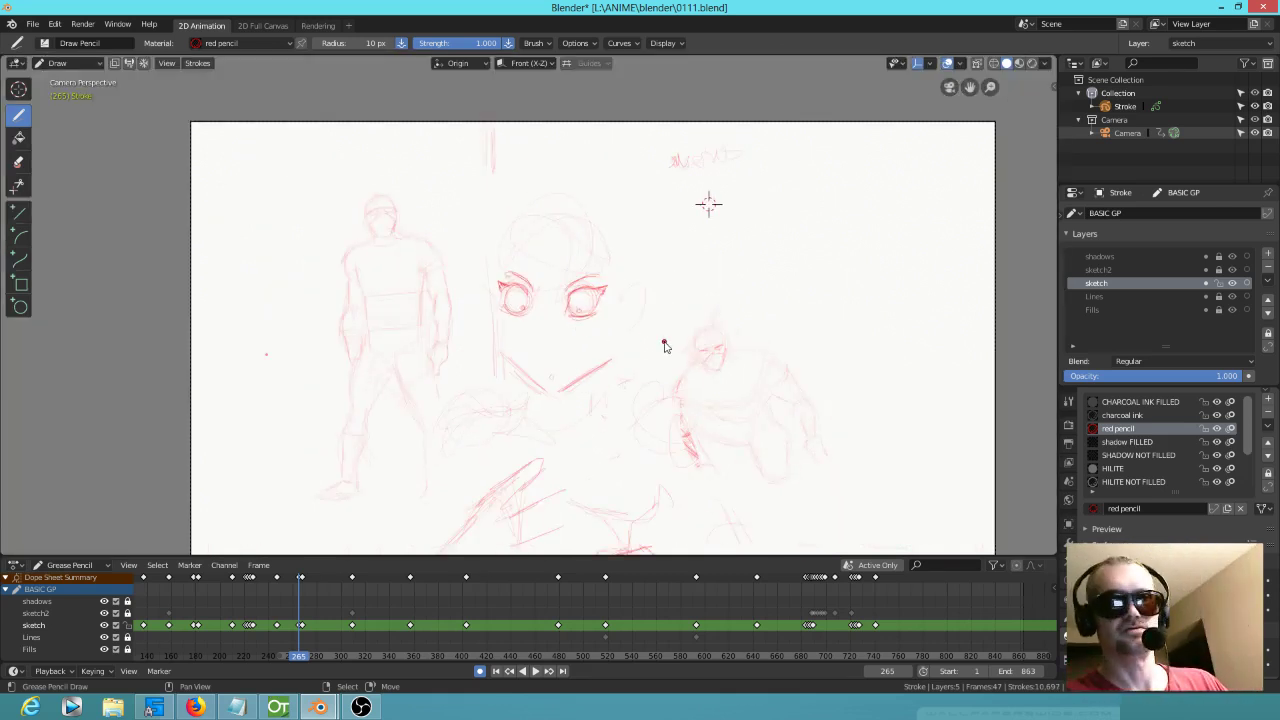
{"action": "key", "text": "Left"}
{"action": "key", "text": "Left"}
{"action": "key", "text": "Left"}
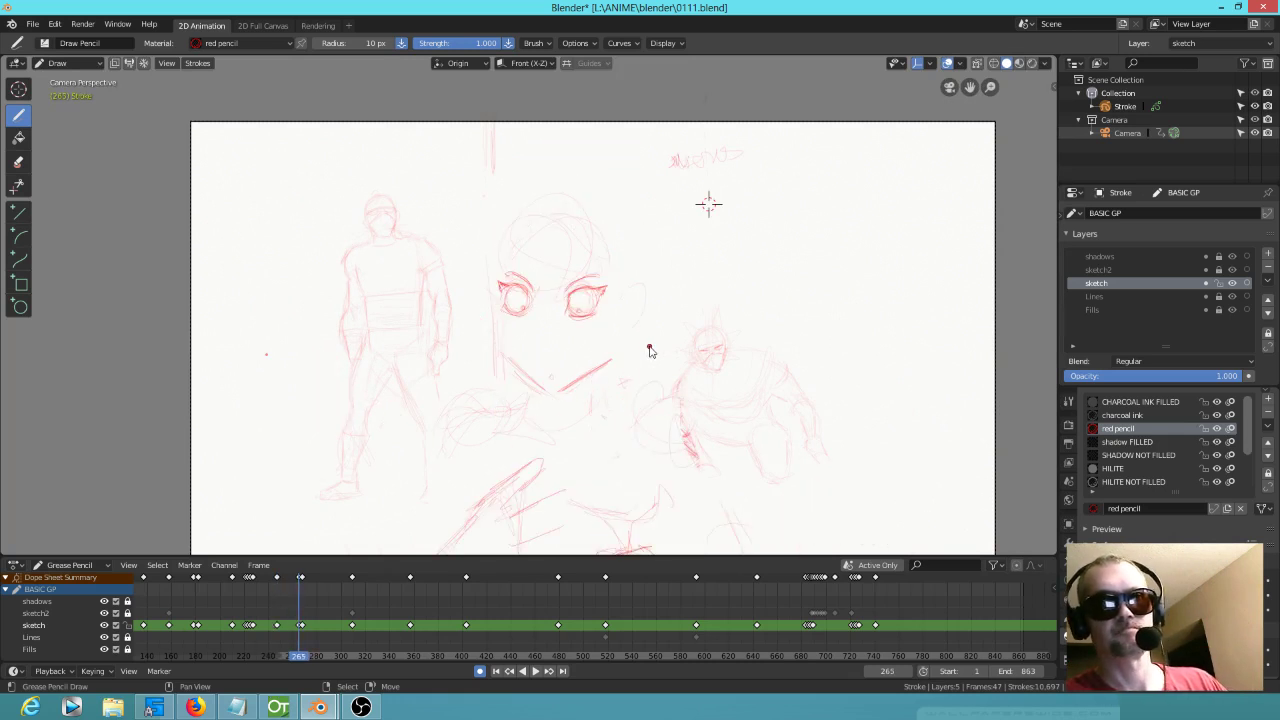
{"action": "key", "text": "Right"}
{"action": "key", "text": "Left"}
{"action": "key", "text": "Right"}
{"action": "key", "text": "Right"}
{"action": "key", "text": "Right"}
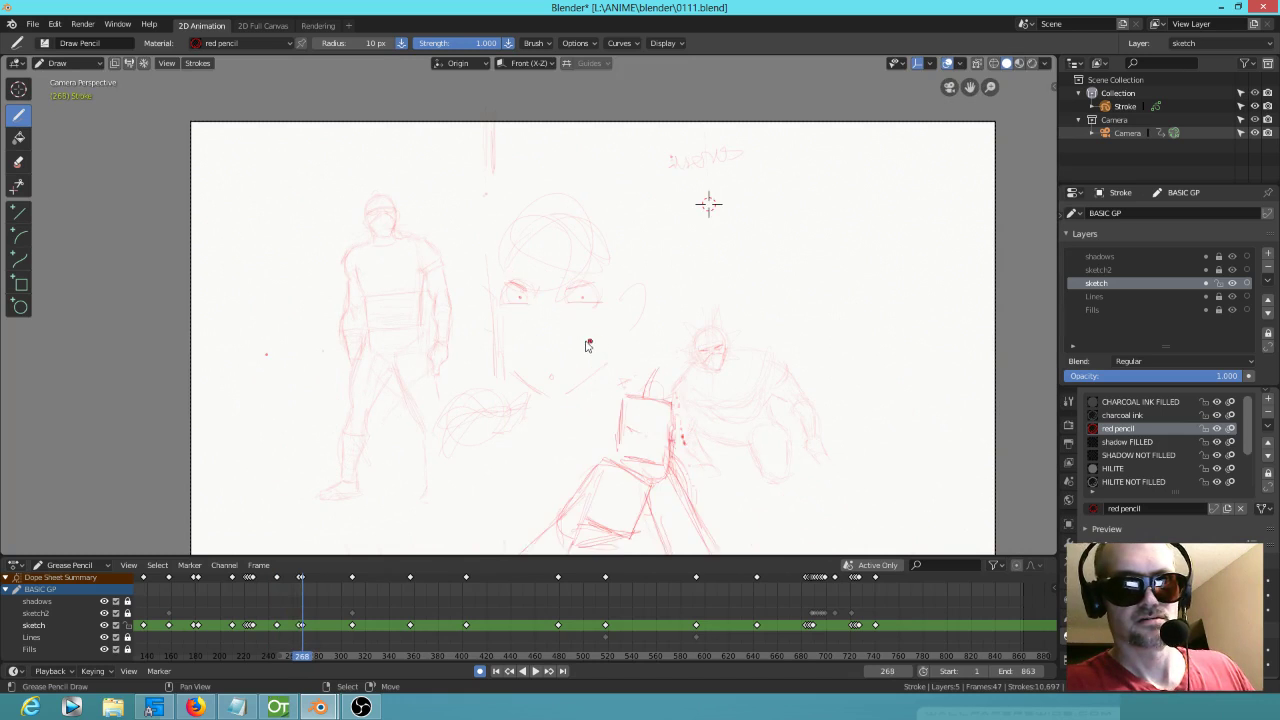
Step: Redraw the V-shaped jawline meeting at the chin of the central face at frame 268
{"action": "scroll", "coordinate": [572, 345], "scroll_direction": "up", "scroll_amount": 2}
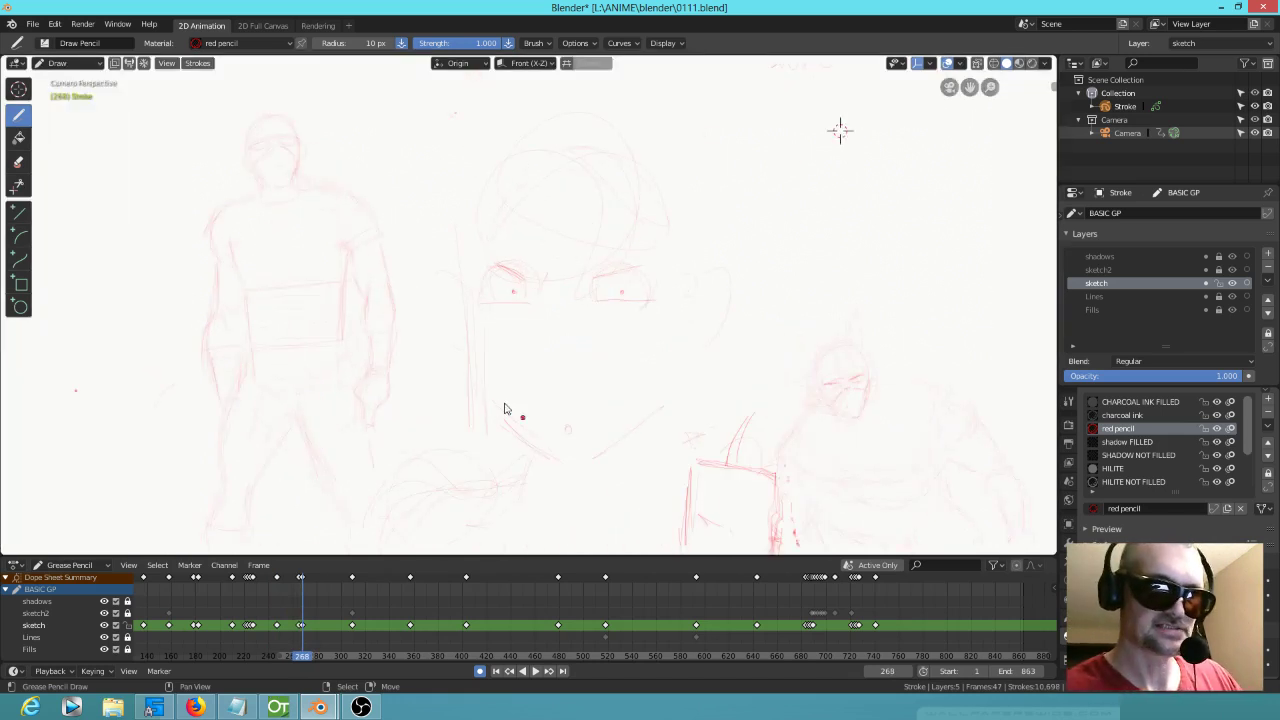
{"action": "left_click_drag", "start_coordinate": [572, 463], "coordinate": [660, 400]}
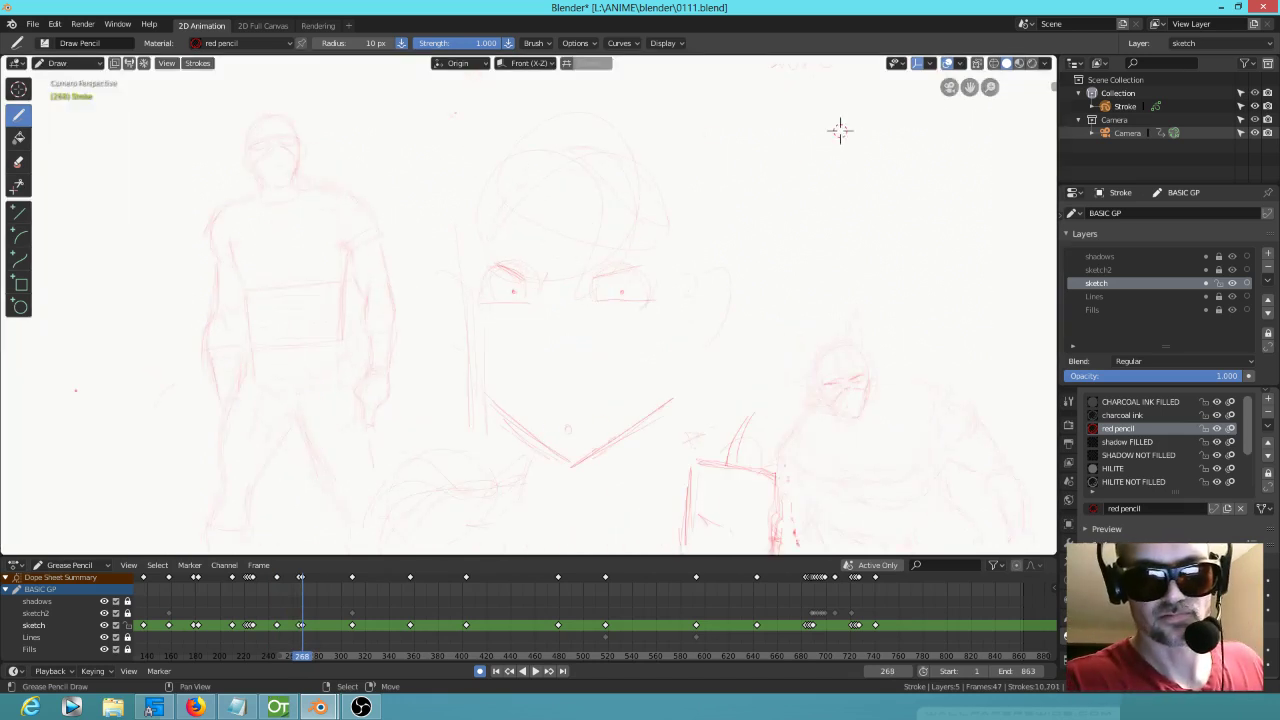
{"action": "key", "text": "Left"}
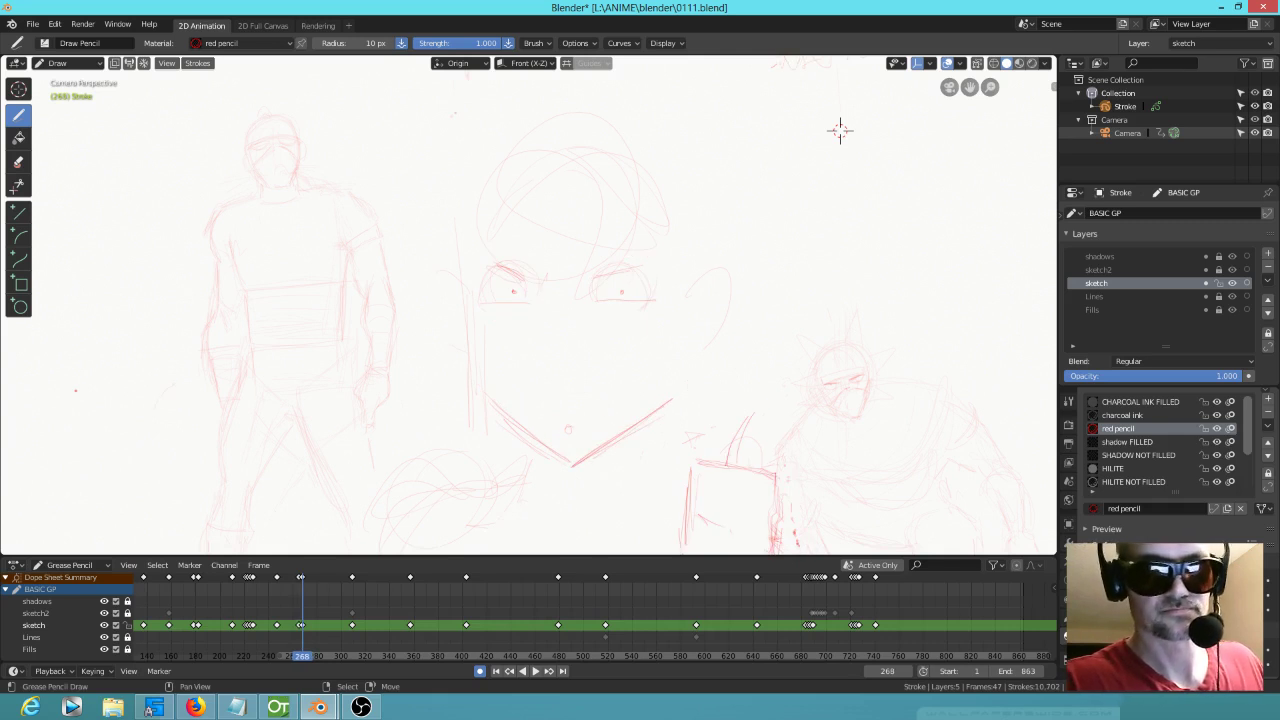
Step: Sketch a narrow, angular outline with upper lid, slanted corners and lower lid around the right eye at frame 268
{"action": "mouse_move", "coordinate": [631, 314]}
{"action": "middle_mouse_down", "text": "shift"}
{"action": "mouse_move", "coordinate": [657, 372]}
{"action": "mouse_move", "coordinate": [898, 275]}
{"action": "middle_mouse_up", "text": "shift"}
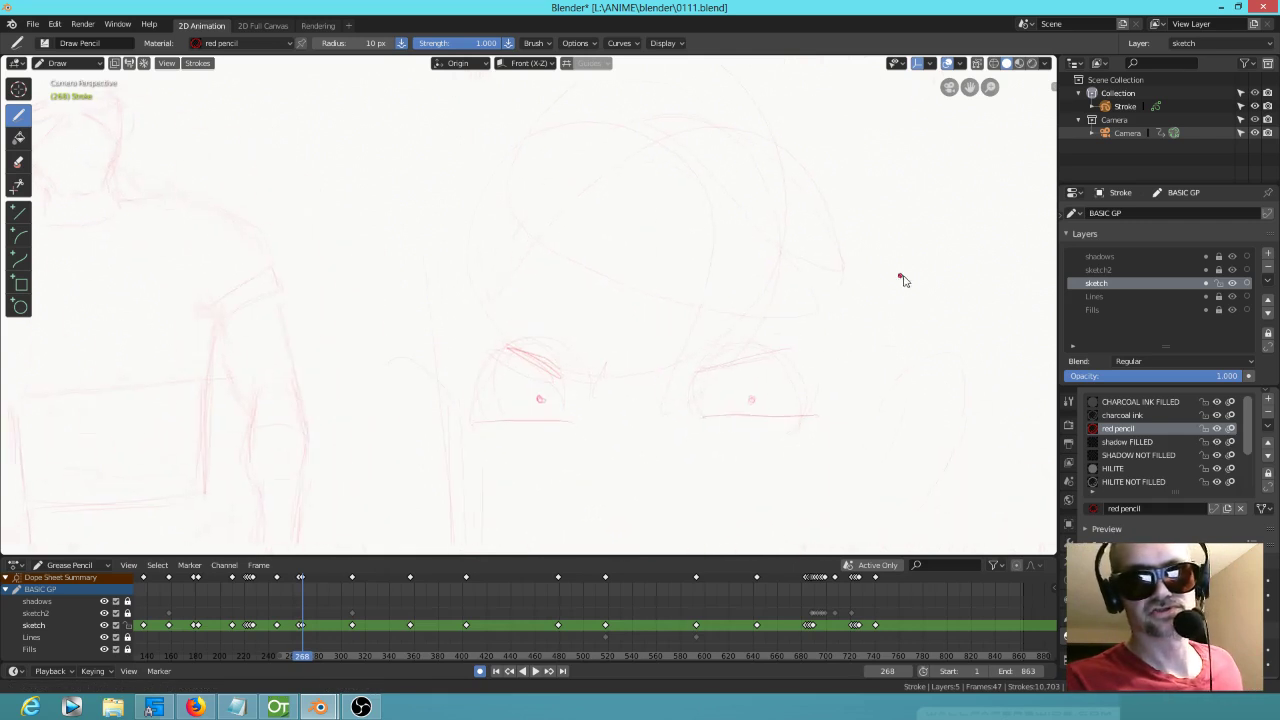
{"action": "middle_click_drag", "start_coordinate": [767, 405], "coordinate": [786, 332], "text": "ctrl"}
{"action": "middle_click_drag", "start_coordinate": [859, 375], "coordinate": [706, 218], "text": "shift"}
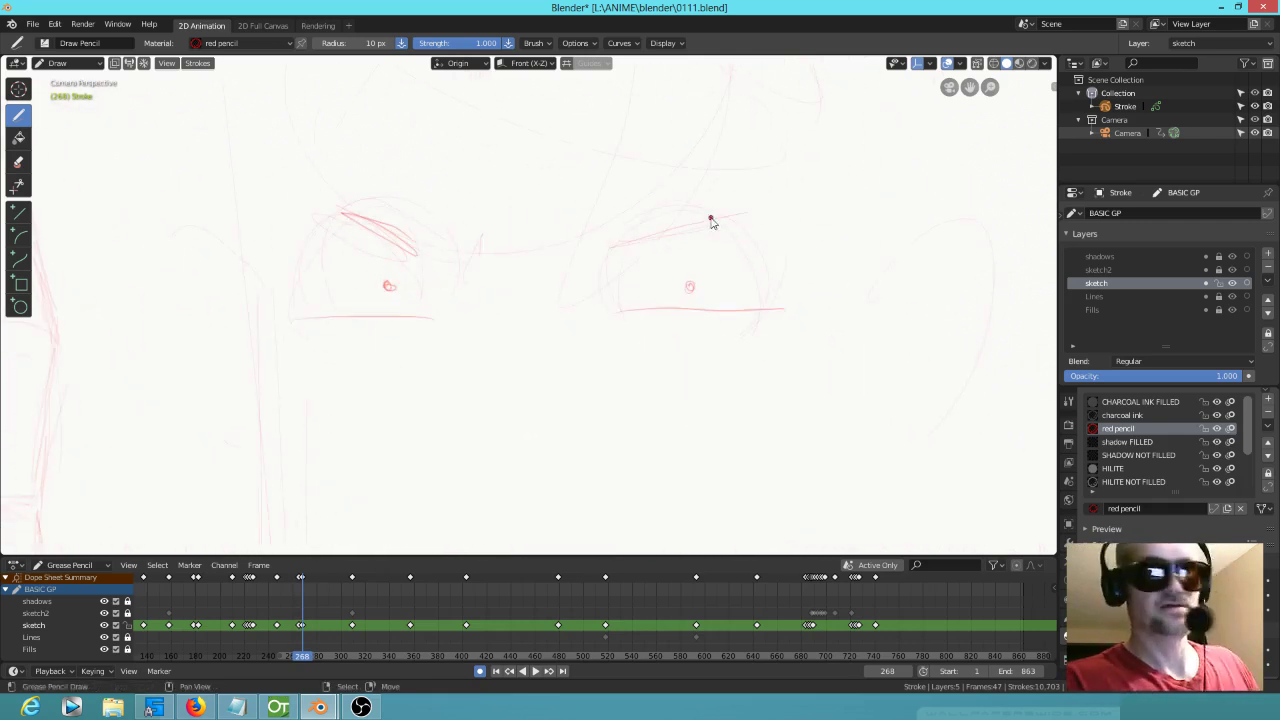
{"action": "key", "text": "Down"}
{"action": "key", "text": "Up"}
{"action": "mouse_move", "coordinate": [600, 290]}
{"action": "left_mouse_down"}
{"action": "mouse_move", "coordinate": [629, 243]}
{"action": "mouse_move", "coordinate": [784, 216]}
{"action": "left_mouse_up"}
{"action": "mouse_move", "coordinate": [614, 248]}
{"action": "left_mouse_down"}
{"action": "mouse_move", "coordinate": [832, 216]}
{"action": "mouse_move", "coordinate": [760, 290]}
{"action": "left_mouse_up"}
{"action": "left_click_drag", "start_coordinate": [636, 297], "coordinate": [770, 290]}
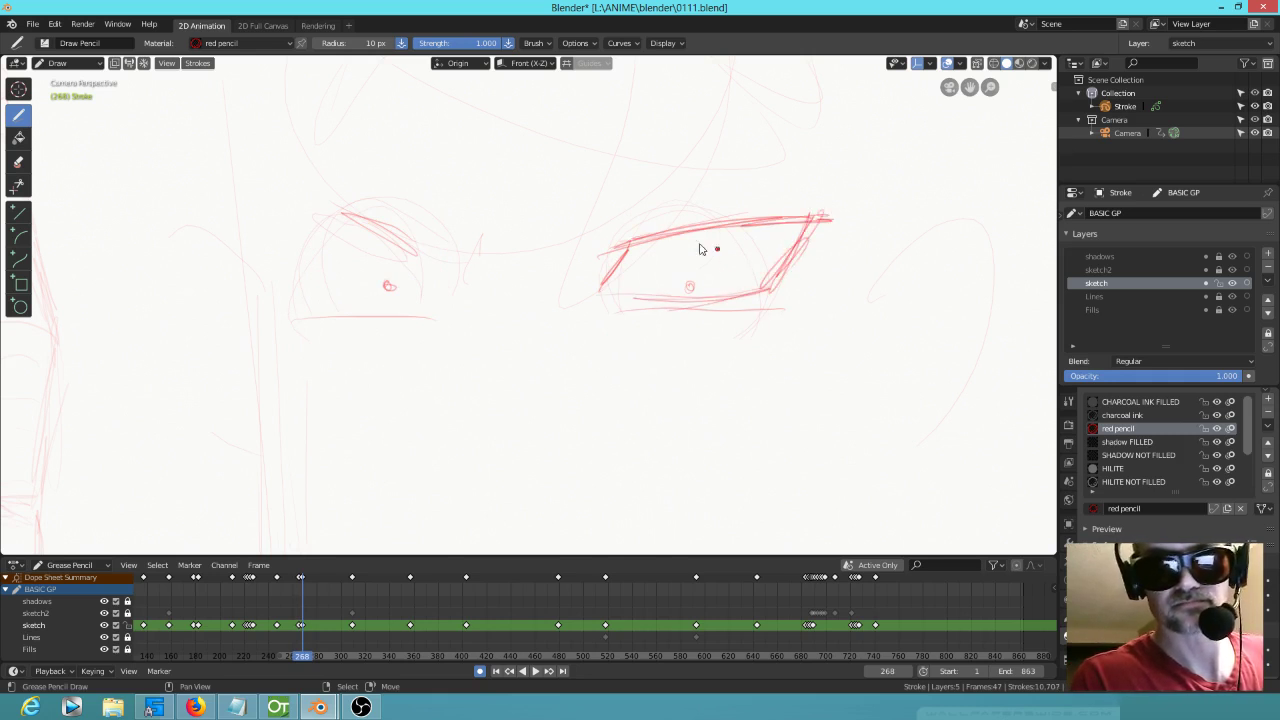
Step: Outline the left eye to match at frame 268 and draw round irises in both eyes
{"action": "mouse_move", "coordinate": [418, 256]}
{"action": "left_mouse_down"}
{"action": "mouse_move", "coordinate": [302, 222]}
{"action": "mouse_move", "coordinate": [273, 233]}
{"action": "mouse_move", "coordinate": [300, 300]}
{"action": "mouse_move", "coordinate": [372, 310]}
{"action": "mouse_move", "coordinate": [432, 294]}
{"action": "mouse_move", "coordinate": [457, 320]}
{"action": "mouse_move", "coordinate": [462, 299]}
{"action": "mouse_move", "coordinate": [446, 319]}
{"action": "left_mouse_up"}
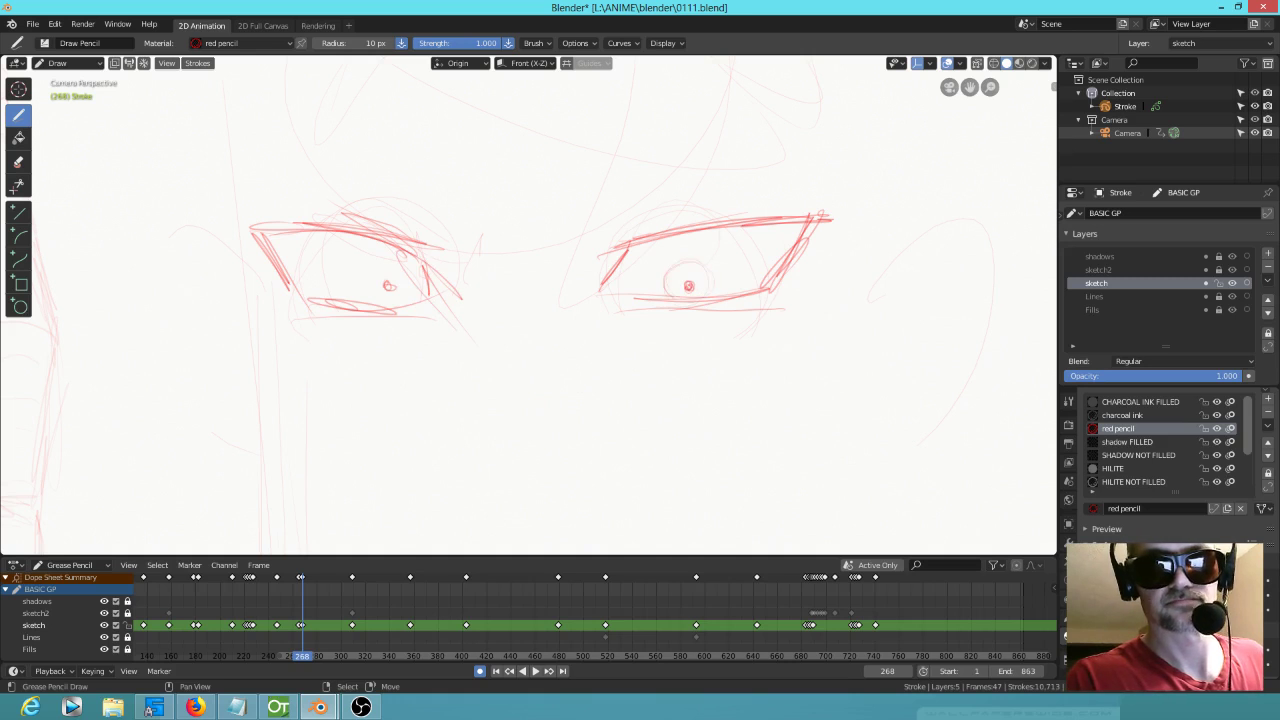
{"action": "mouse_move", "coordinate": [392, 260]}
{"action": "left_mouse_down"}
{"action": "mouse_move", "coordinate": [366, 292]}
{"action": "mouse_move", "coordinate": [398, 300]}
{"action": "left_mouse_up"}
{"action": "left_click_drag", "start_coordinate": [427, 244], "coordinate": [430, 251]}
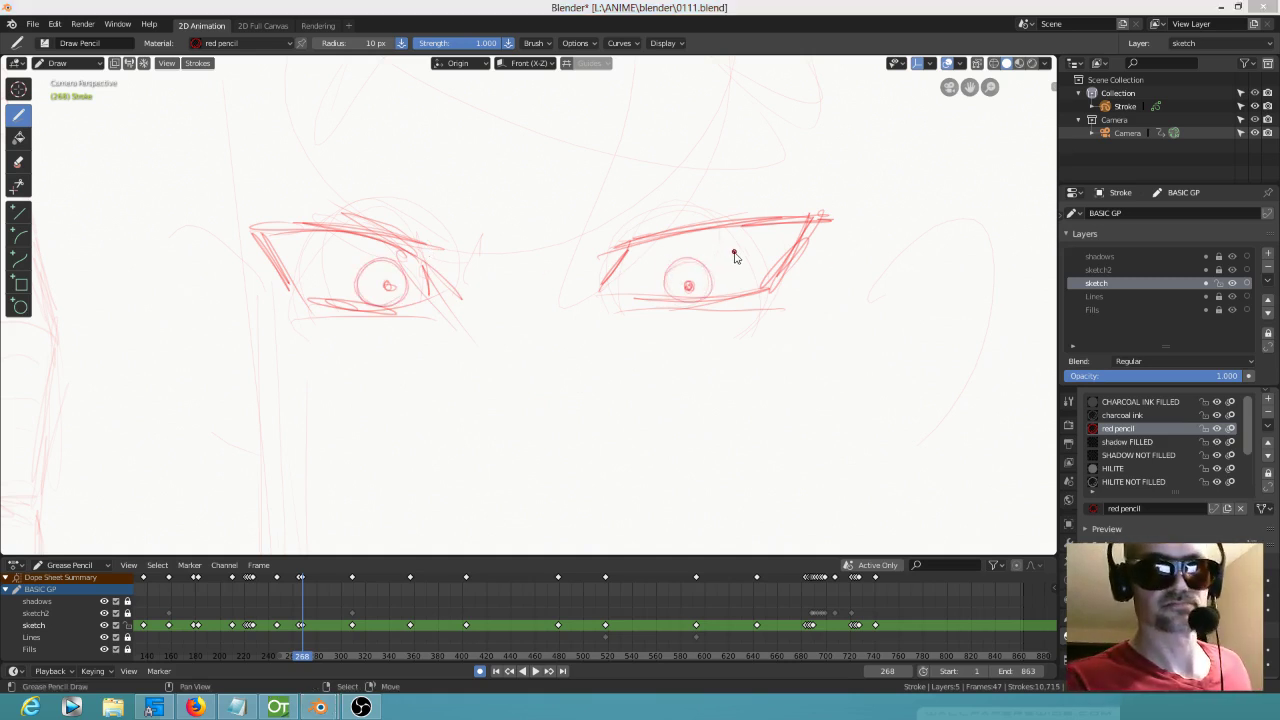
{"action": "mouse_move", "coordinate": [700, 266]}
{"action": "left_mouse_down", "text": "ctrl"}
{"action": "mouse_move", "coordinate": [691, 277]}
{"action": "mouse_move", "coordinate": [715, 275]}
{"action": "left_mouse_up", "text": "ctrl"}
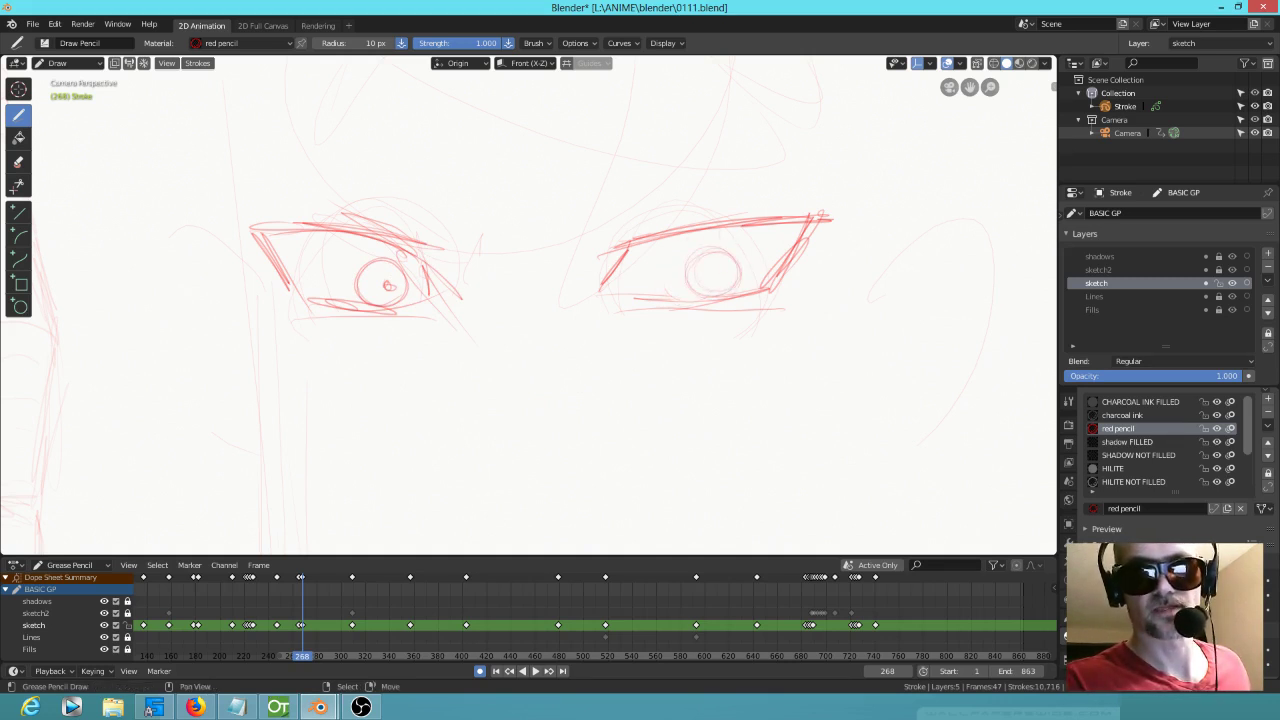
{"action": "scroll", "coordinate": [646, 334], "scroll_direction": "down", "scroll_amount": 8}
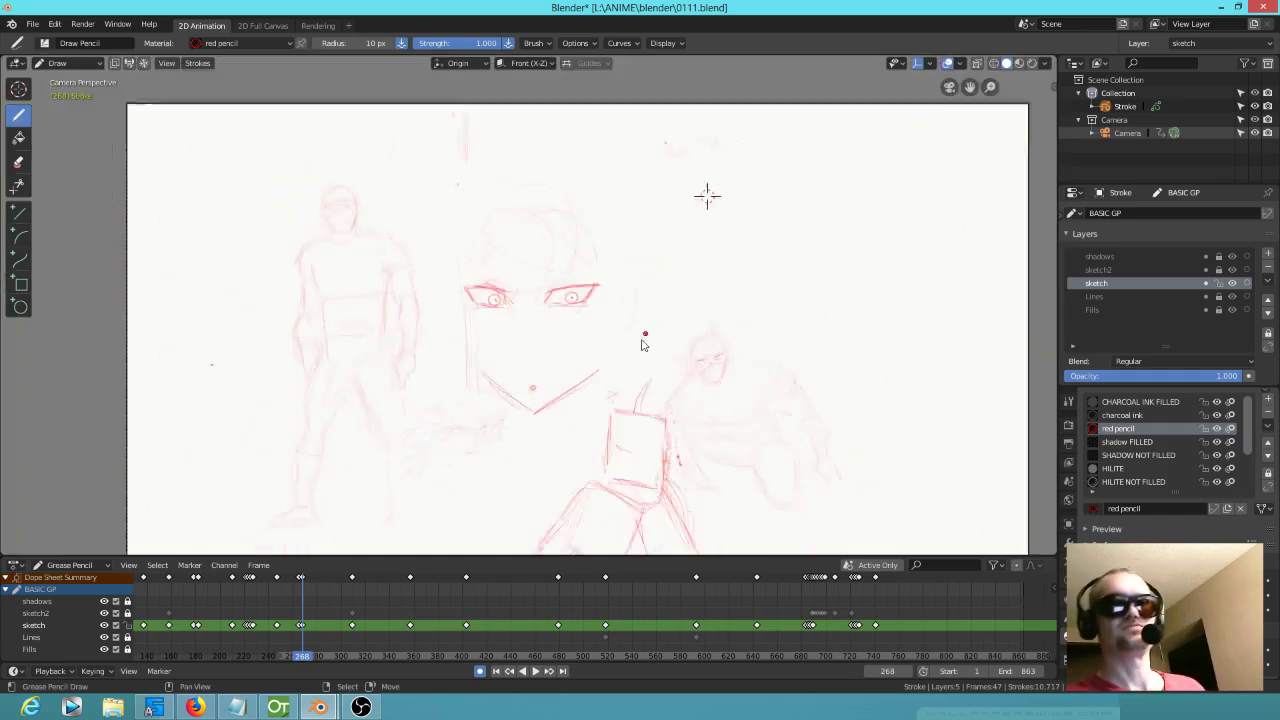
Step: Compare the face with frame 265 and draw brow lines just above the eyes at frame 268
{"action": "scroll", "coordinate": [629, 333], "scroll_direction": "up", "scroll_amount": 3}
{"action": "key", "text": "Right"}
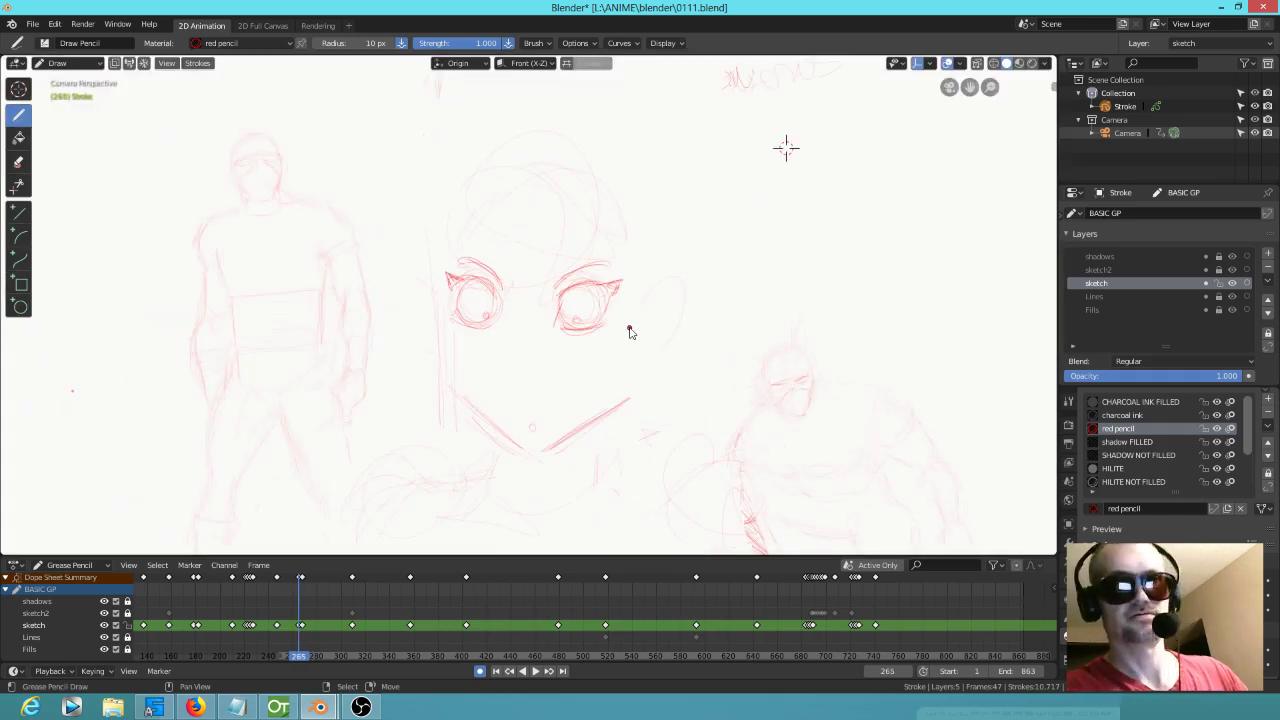
{"action": "key", "text": "Left"}
{"action": "left_click_drag", "start_coordinate": [554, 280], "coordinate": [622, 268]}
Step: Return to frame 225 and play the animation to review the redrawn eyes and jaw in motion
{"action": "key", "text": "Up"}
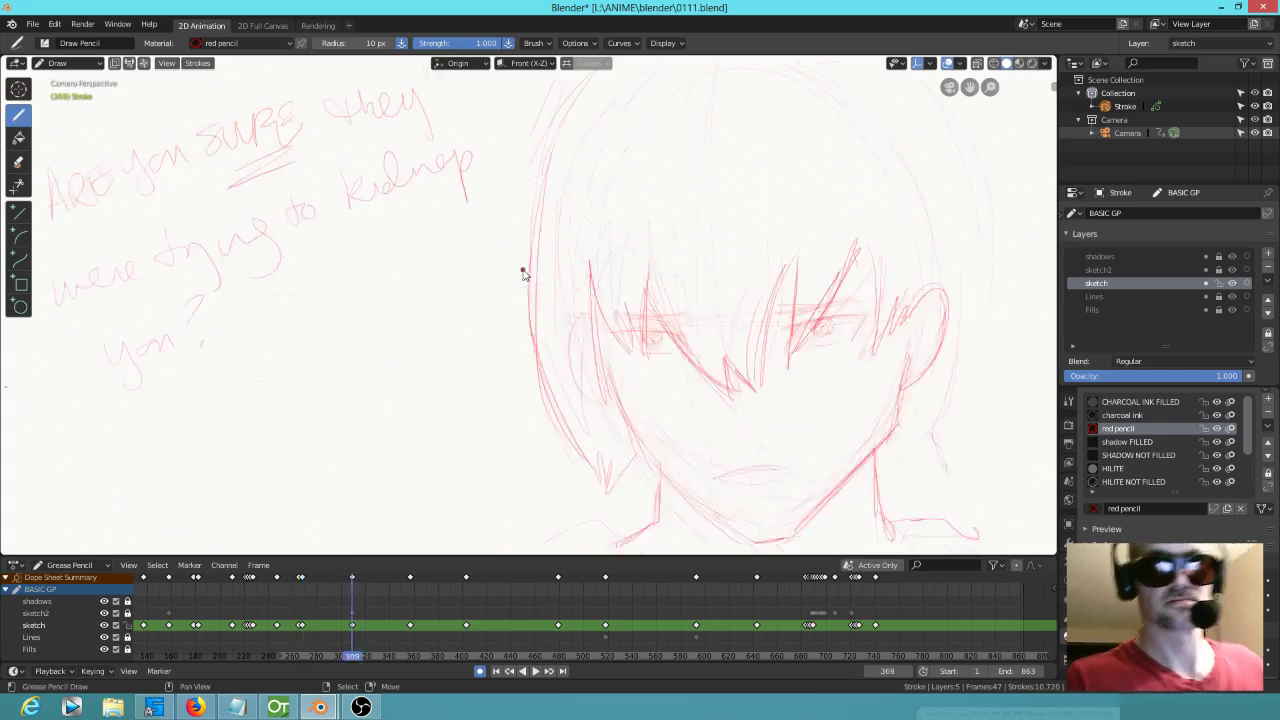
{"action": "key", "text": "Down"}
{"action": "key", "text": "Down"}
{"action": "key", "text": "Down"}
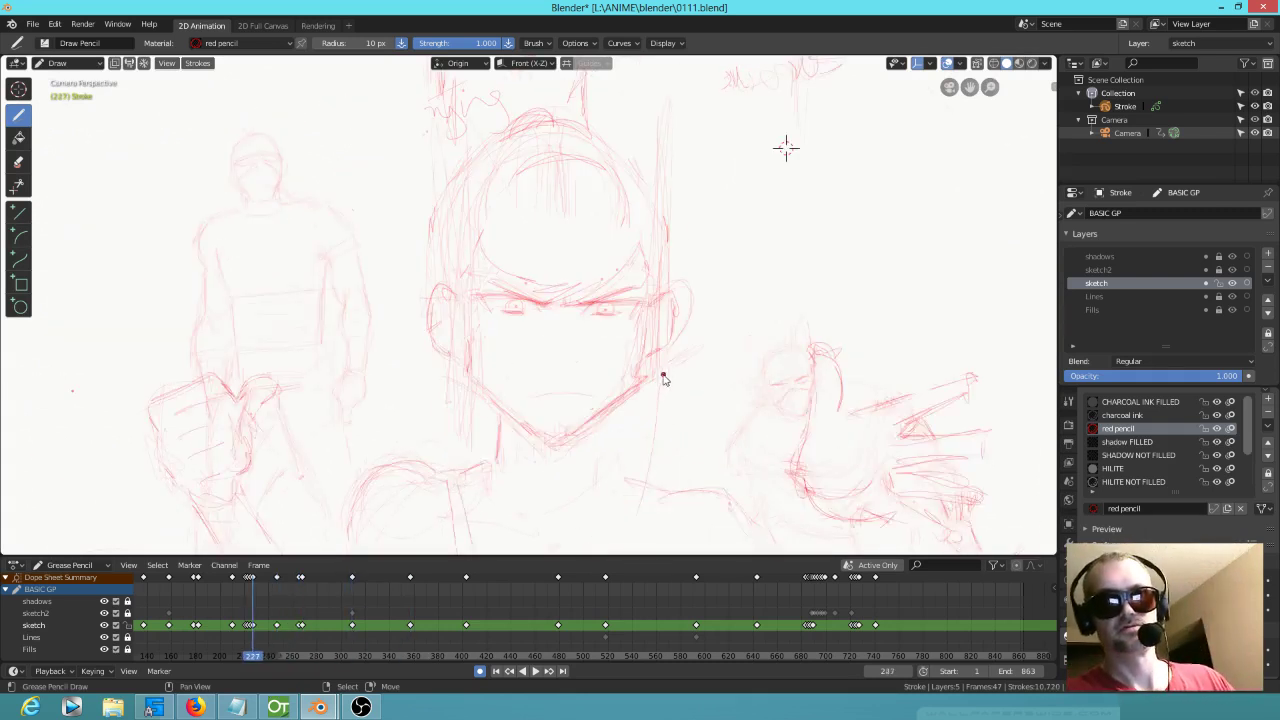
{"action": "scroll", "coordinate": [670, 378], "scroll_direction": "down", "scroll_amount": 4}
{"action": "scroll", "coordinate": [651, 400], "scroll_direction": "up", "scroll_amount": 3}
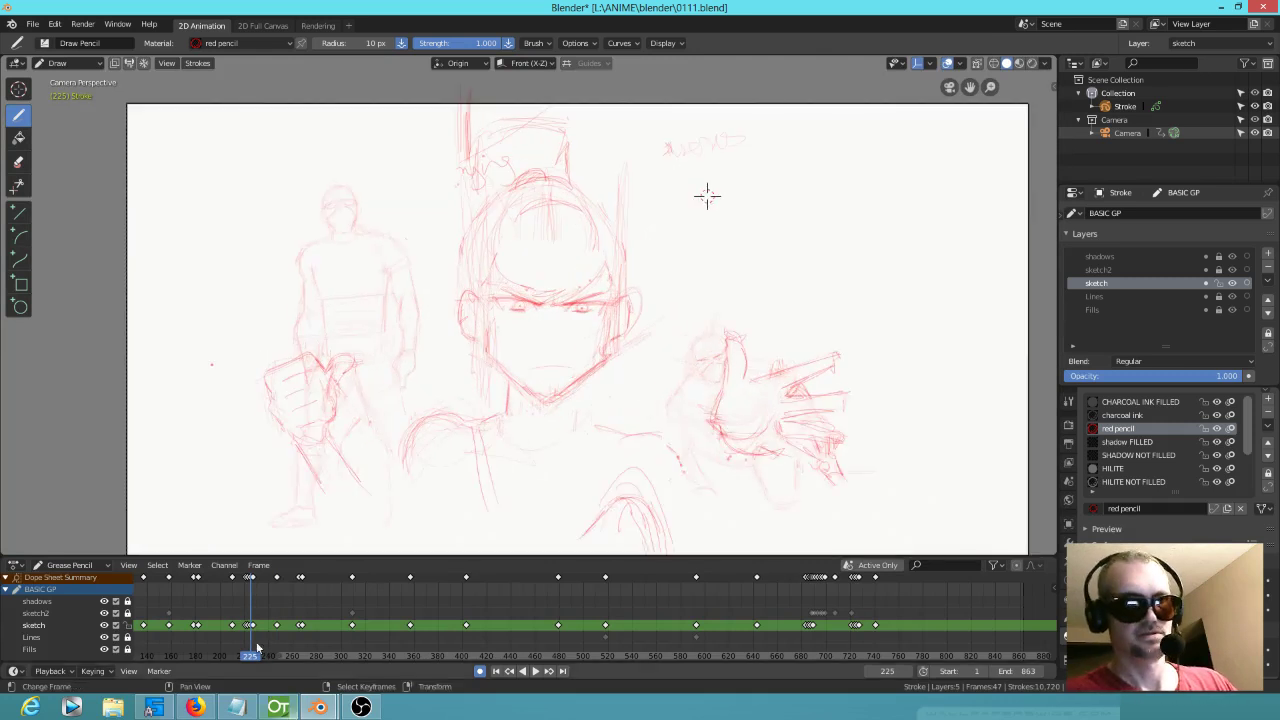
{"action": "key", "text": "space"}
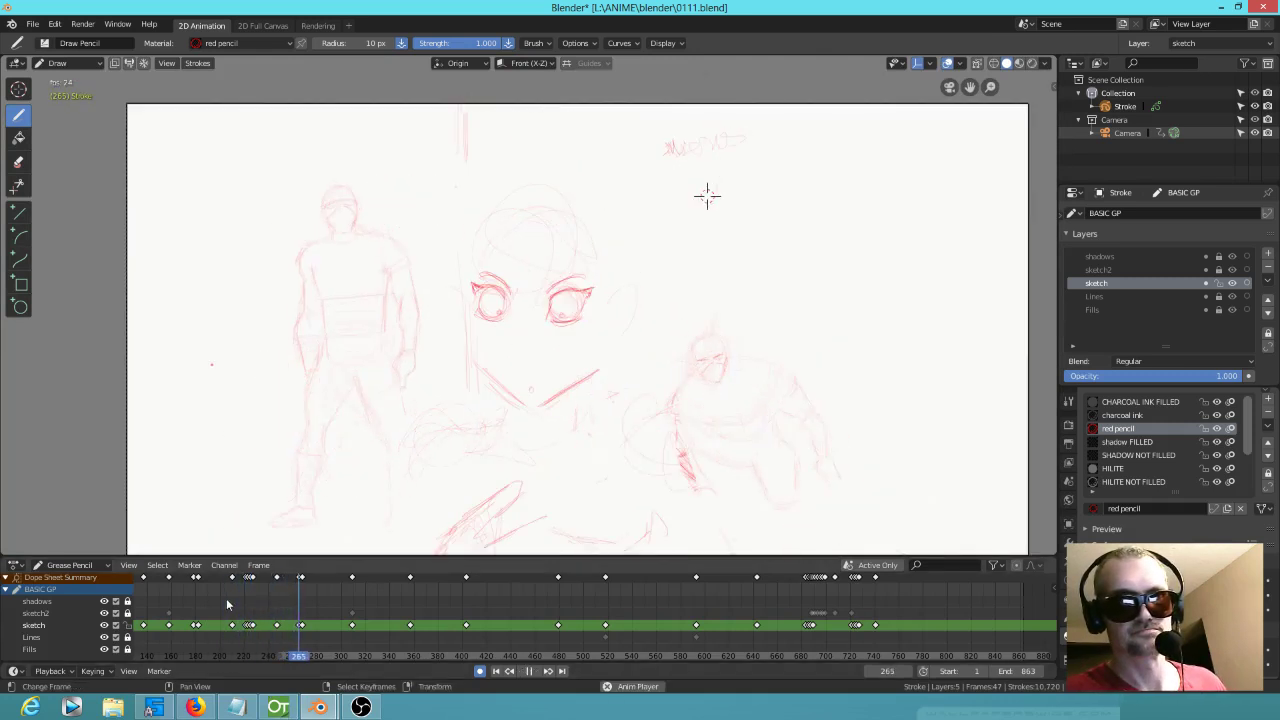
{"action": "key", "text": "space"}
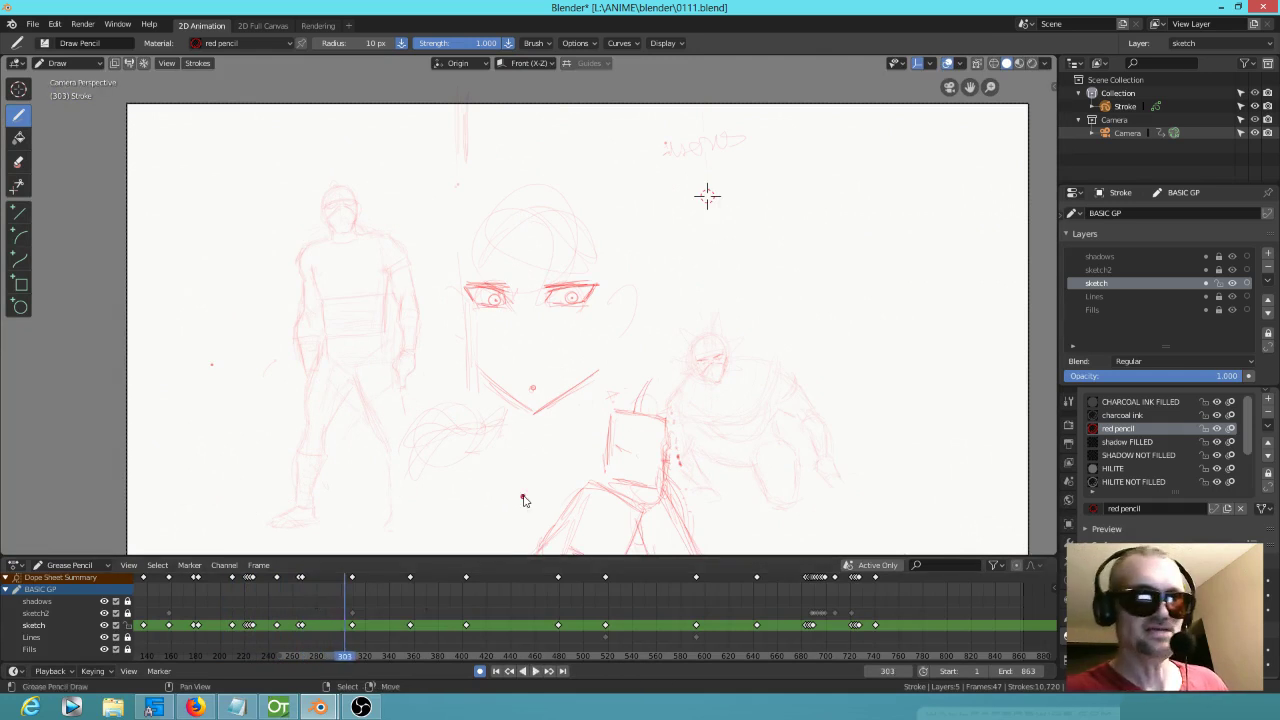
Step: Play the animation from about frame 164 into the following close-up shot, viewing the whole camera frame
{"action": "scroll", "coordinate": [540, 495], "scroll_direction": "down", "scroll_amount": 3}
{"action": "scroll", "coordinate": [587, 470], "scroll_direction": "up", "scroll_amount": 1}
{"action": "left_click", "coordinate": [180, 598]}
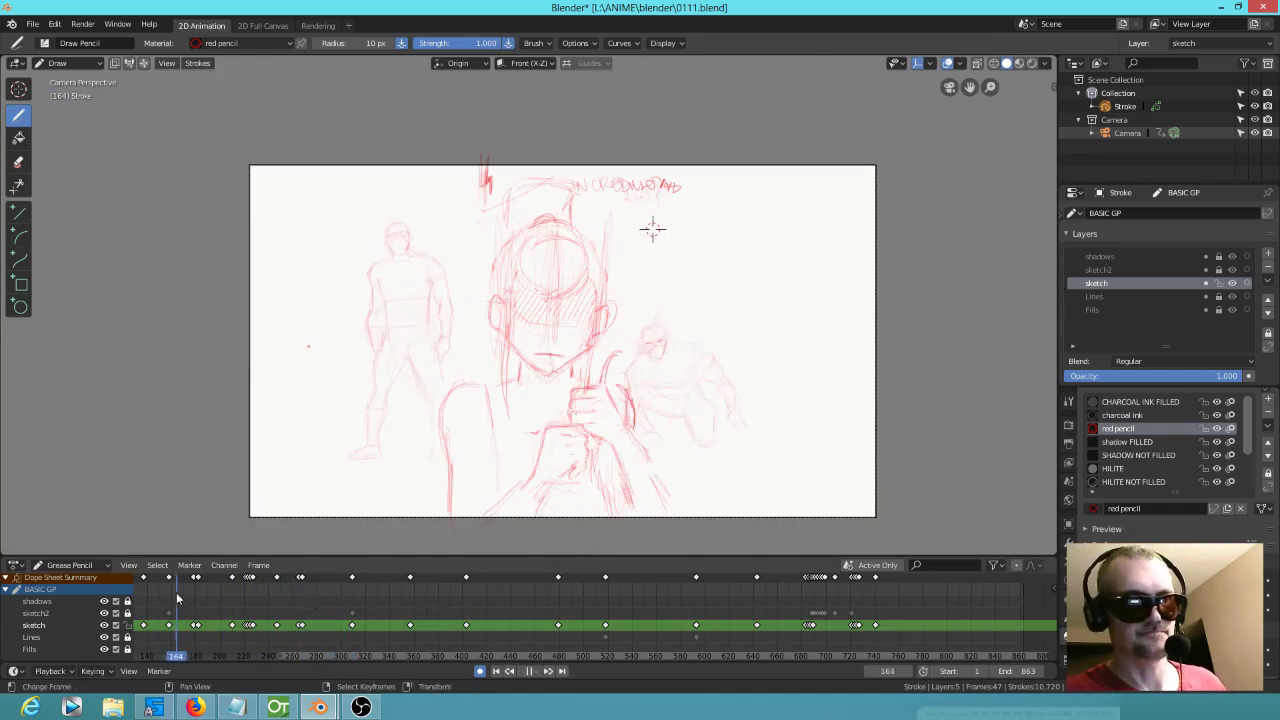
{"action": "key", "text": "space"}
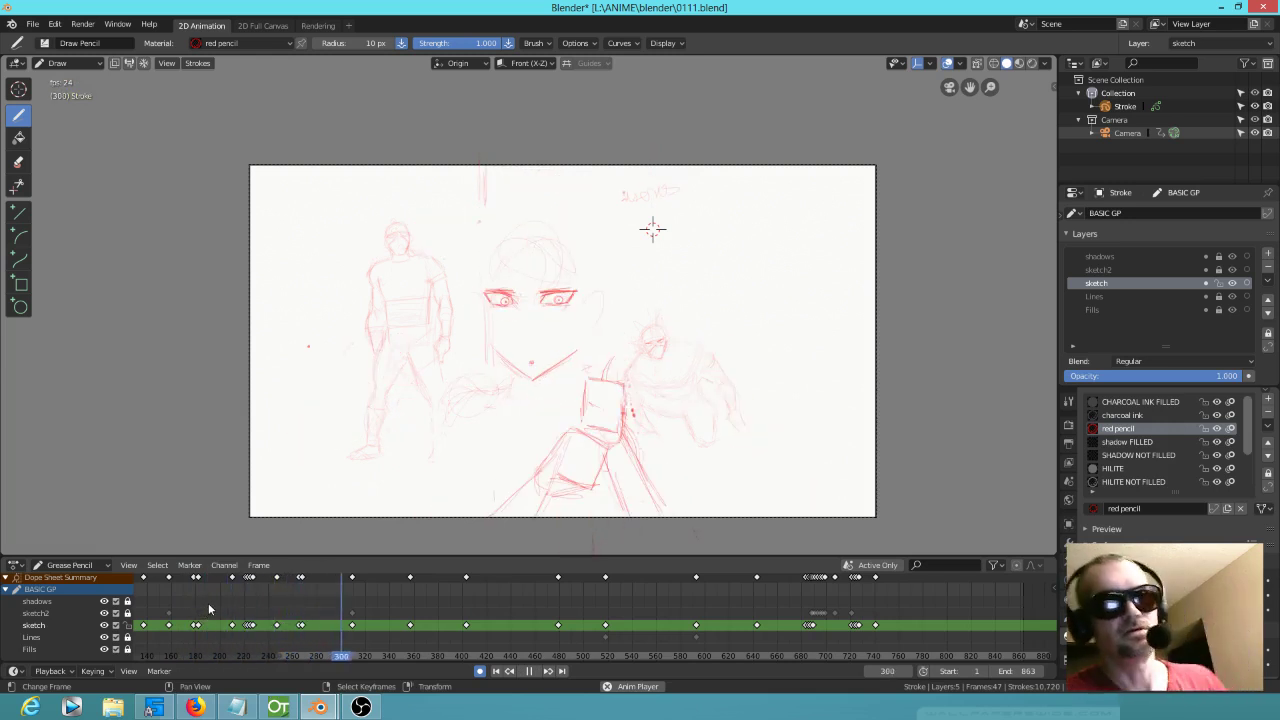
{"action": "key", "text": "space"}
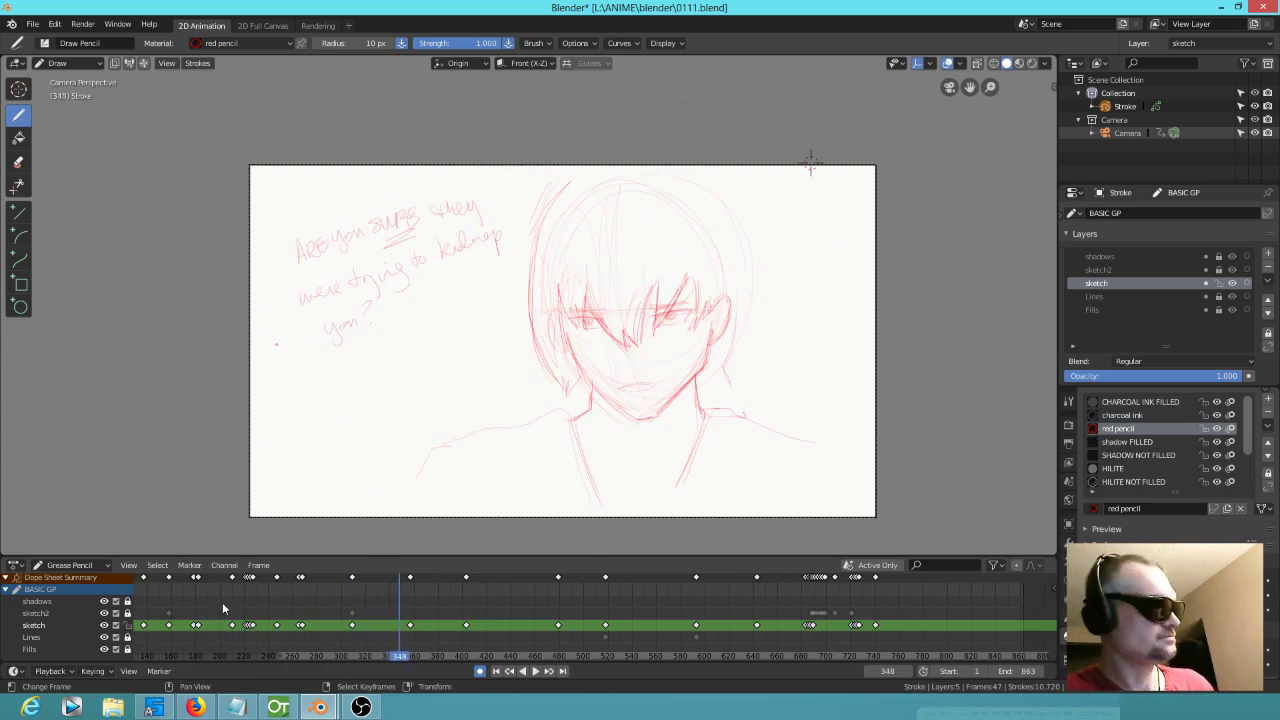
Step: Flip back and forth through the keyframes between 227 and the close-up shot to check the central face's movement, ending at frame 247
{"action": "key", "text": "Down"}
{"action": "key", "text": "Down"}
{"action": "key", "text": "Down"}
{"action": "key", "text": "Down"}
{"action": "key", "text": "Down"}
{"action": "key", "text": "Up"}
{"action": "key", "text": "Up"}
{"action": "key", "text": "Down"}
{"action": "key", "text": "Down"}
{"action": "key", "text": "Up"}
{"action": "key", "text": "Up"}
{"action": "key", "text": "Up"}
{"action": "key", "text": "Down"}
{"action": "key", "text": "Down"}
{"action": "key", "text": "Down"}
{"action": "key", "text": "Down"}
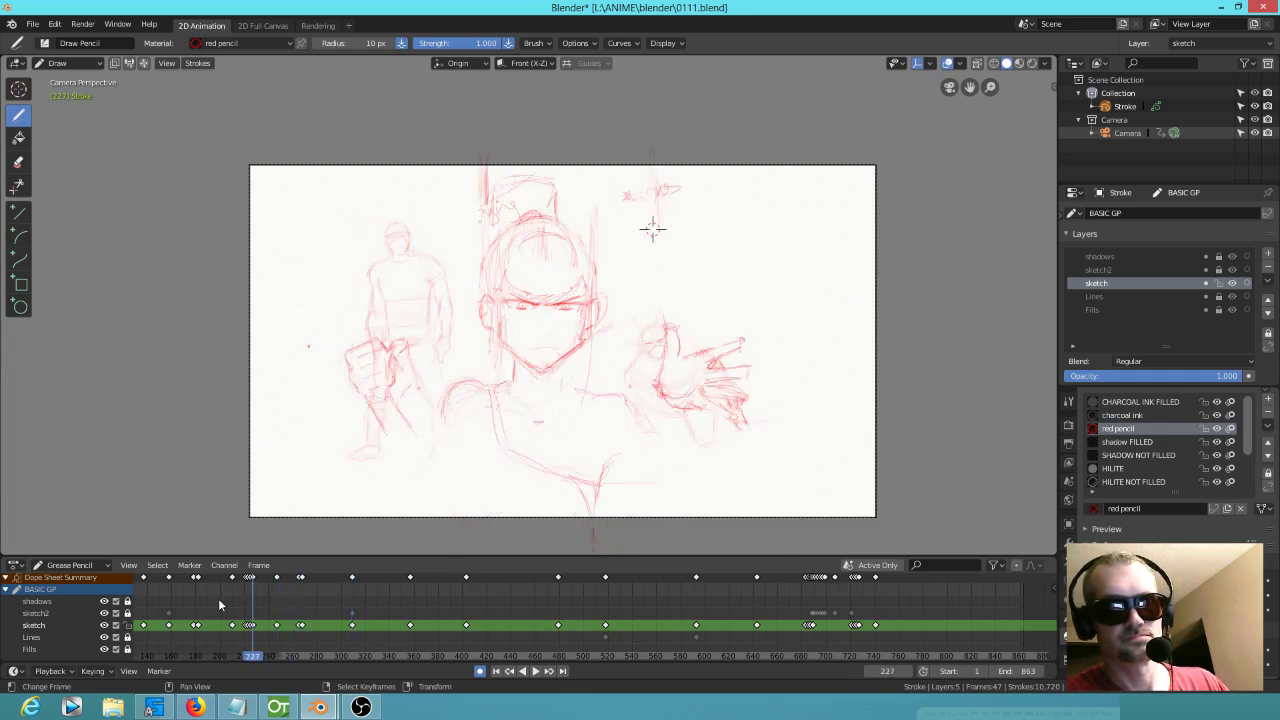
{"action": "key", "text": "Up"}
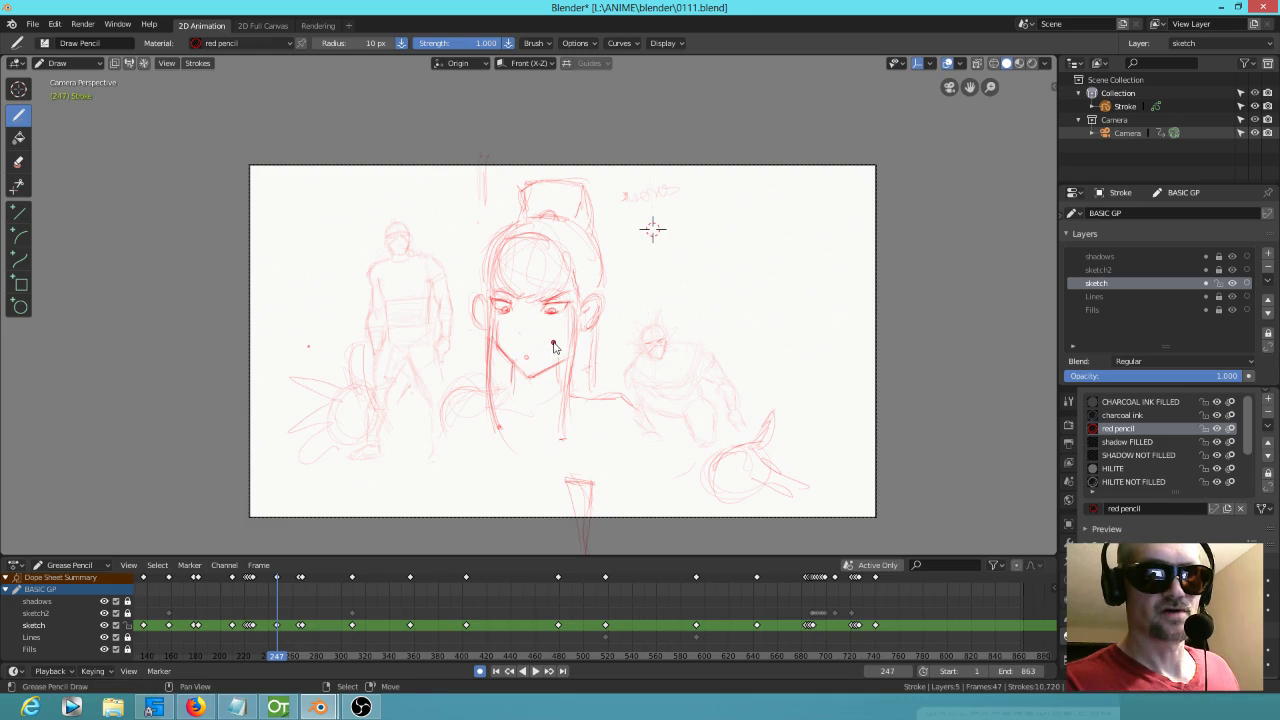
Step: Lasso the mouth and jaw points of the central face in Edit Mode at frame 247 and move them up 0.125 m
{"action": "key", "text": "Tab"}
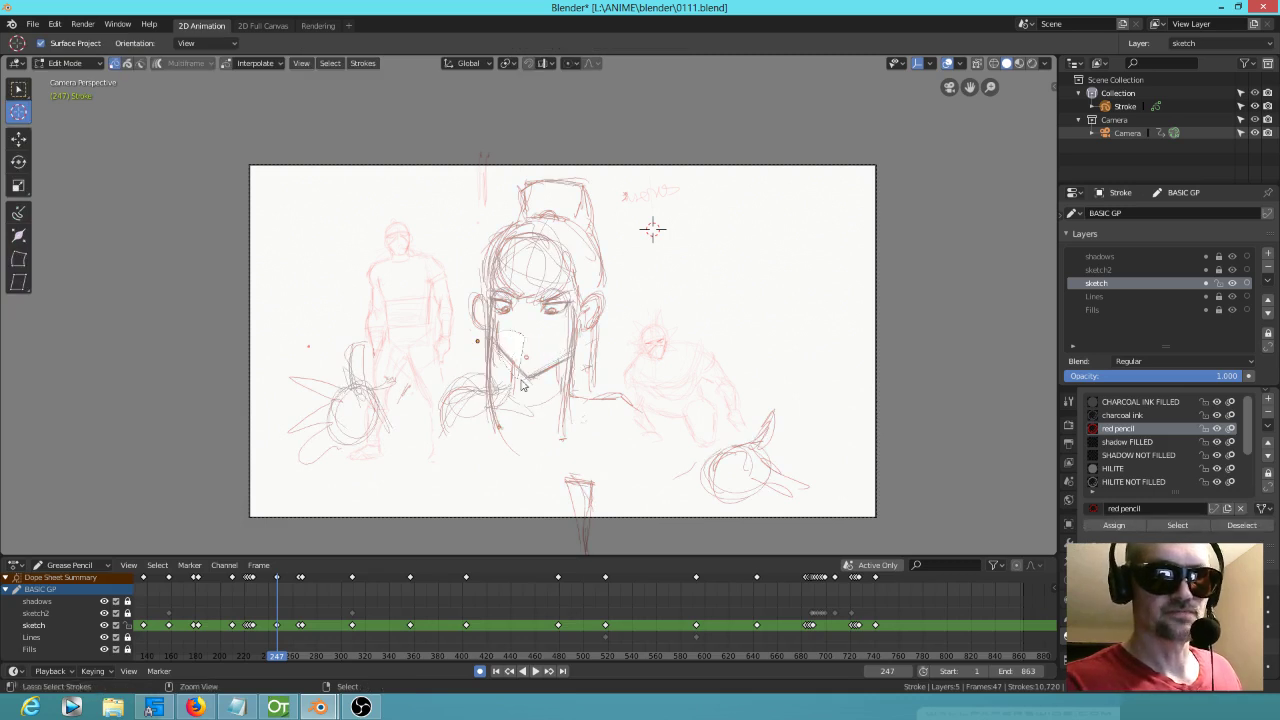
{"action": "left_click_drag", "start_coordinate": [514, 322], "coordinate": [575, 372]}
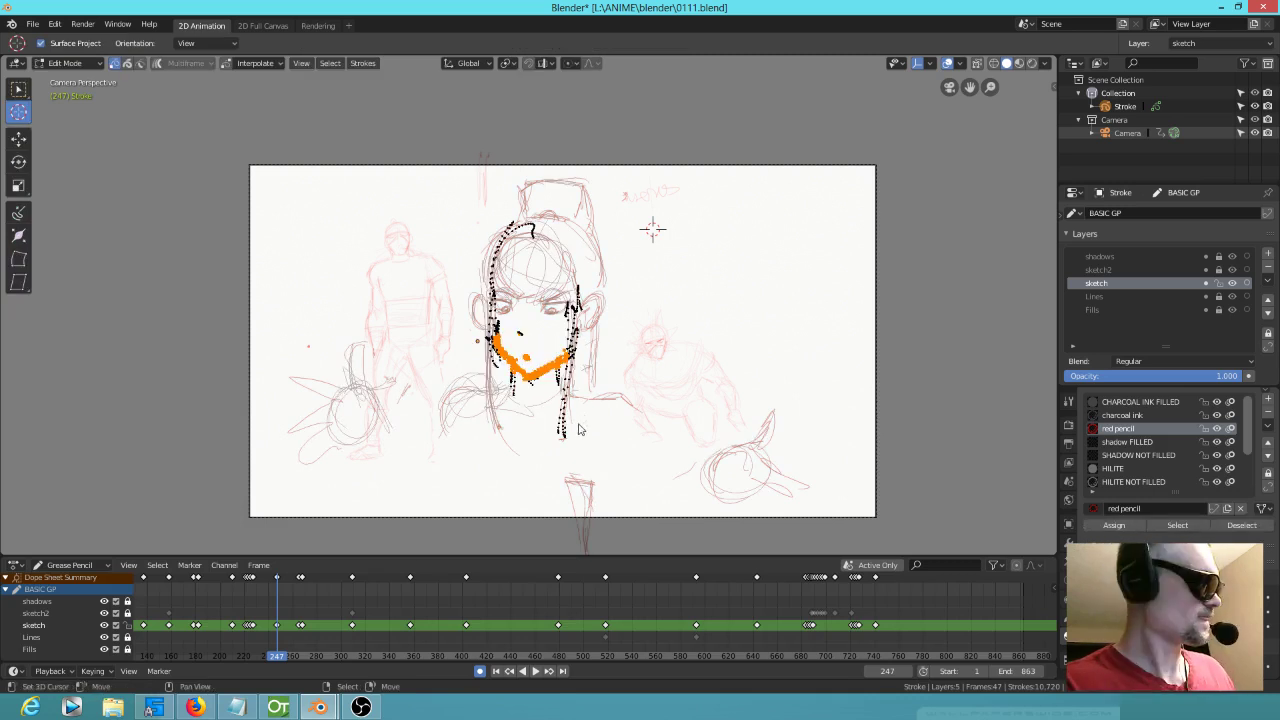
{"action": "key", "text": "g"}
{"action": "left_click", "coordinate": [576, 407]}
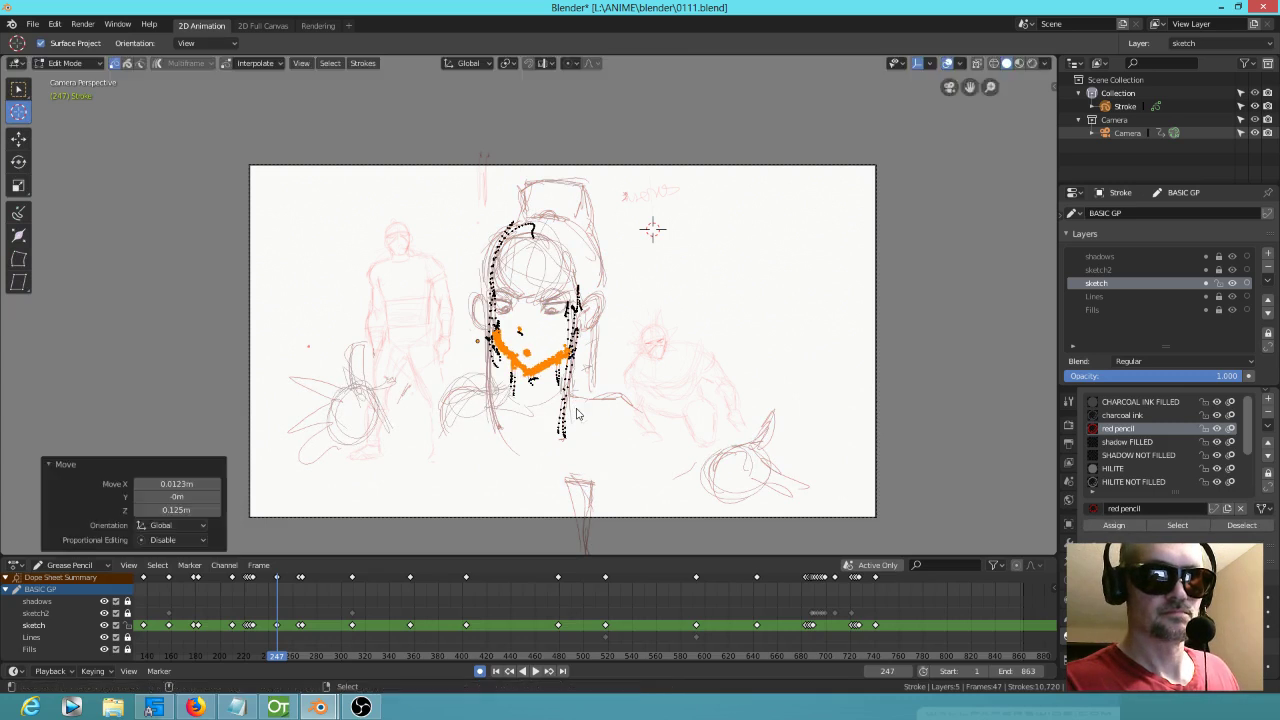
{"action": "key", "text": "Down"}
{"action": "key", "text": "Up"}
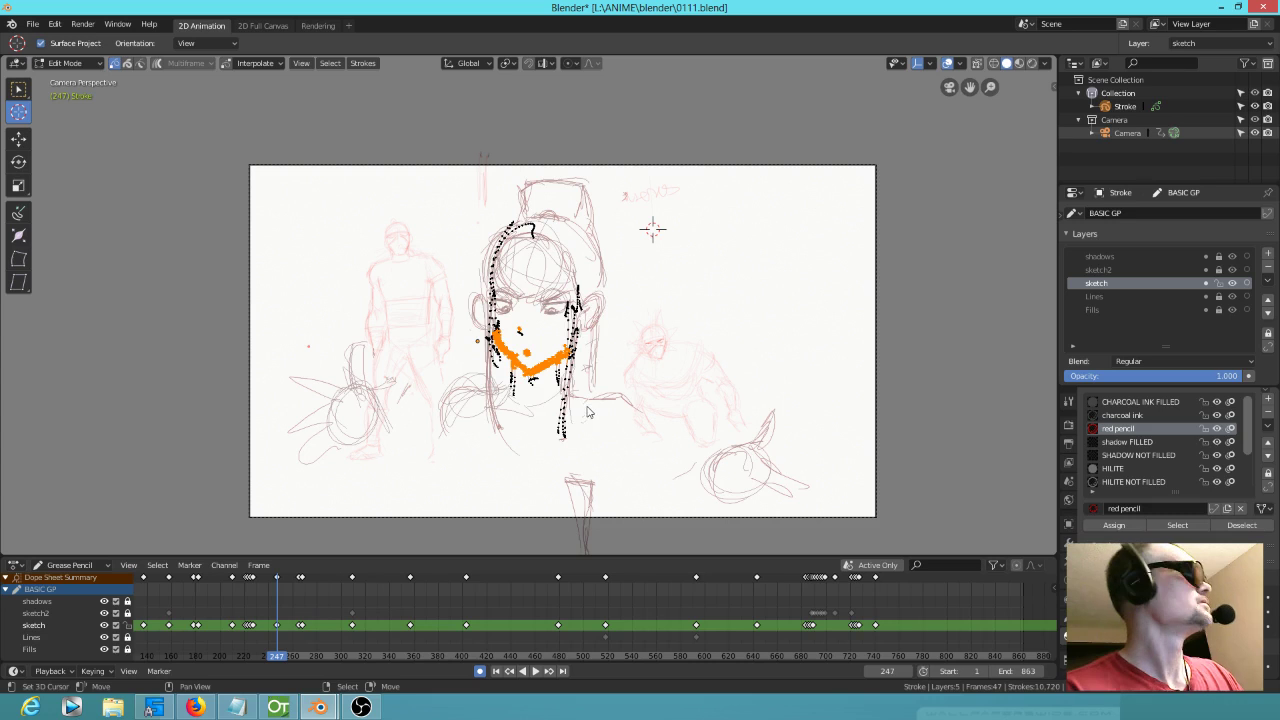
Step: Flip between frame 247 and its neighbouring keyframes to compare the central face's jaw and mouth positions
{"action": "key", "text": "Down"}
{"action": "key", "text": "Up"}
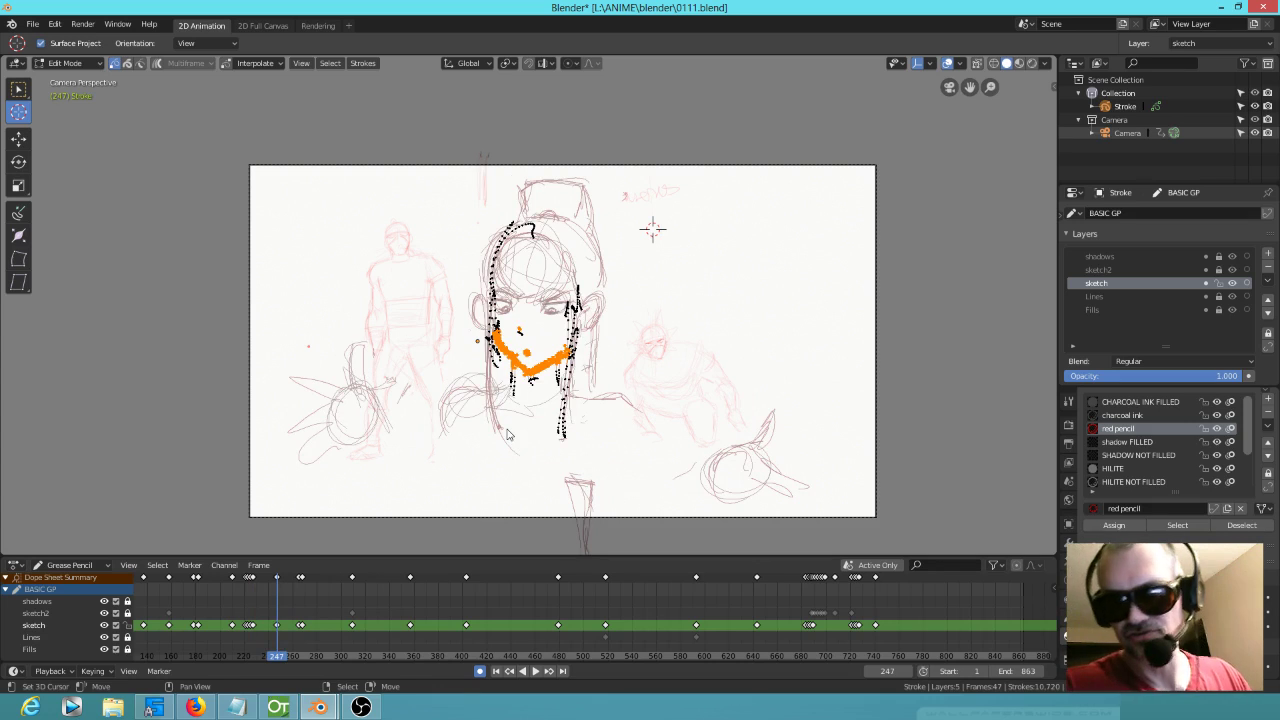
{"action": "key", "text": "Down"}
{"action": "key", "text": "Up"}
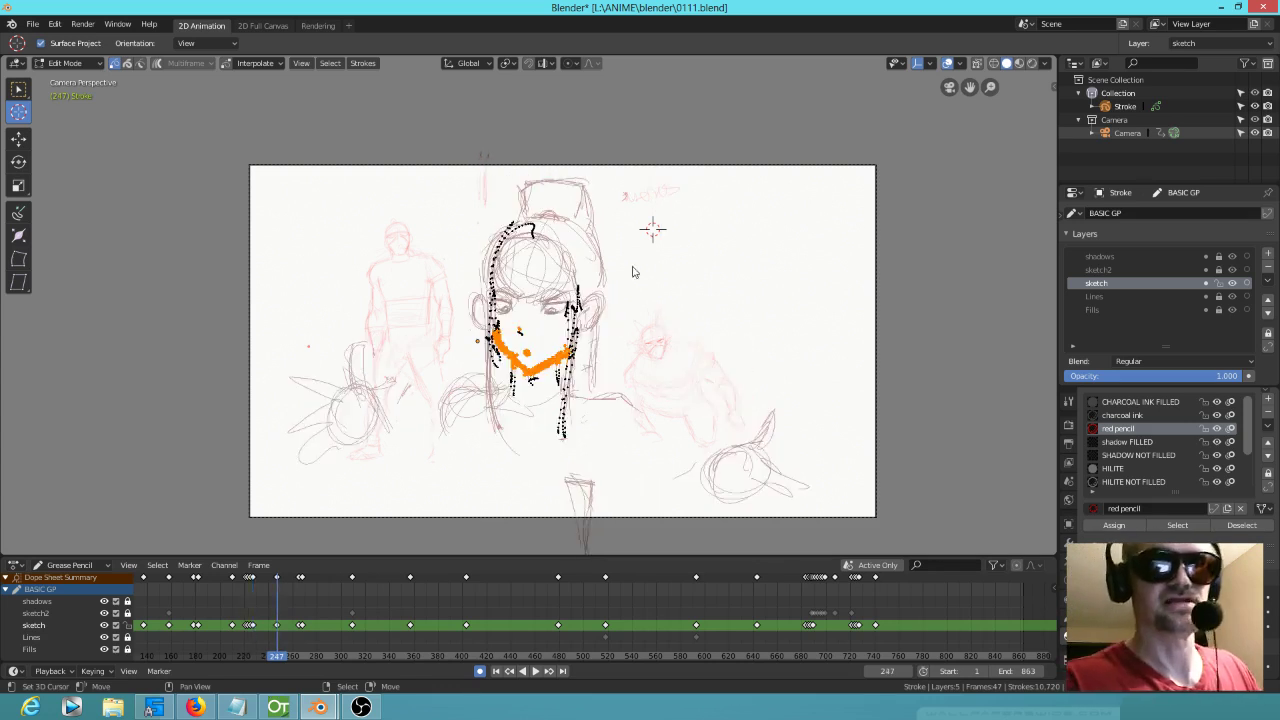
{"action": "key", "text": "Up"}
{"action": "key", "text": "Down"}
{"action": "key", "text": "Up"}
{"action": "key", "text": "Down"}
Step: Lasso the mouth and jaw points of the central face at frame 265 and move them up about 0.084 m
{"action": "key", "text": "Up"}
{"action": "mouse_move", "coordinate": [576, 349]}
{"action": "right_mouse_down", "text": "ctrl"}
{"action": "mouse_move", "coordinate": [495, 355]}
{"action": "mouse_move", "coordinate": [561, 374]}
{"action": "mouse_move", "coordinate": [578, 349]}
{"action": "right_mouse_up", "text": "ctrl"}
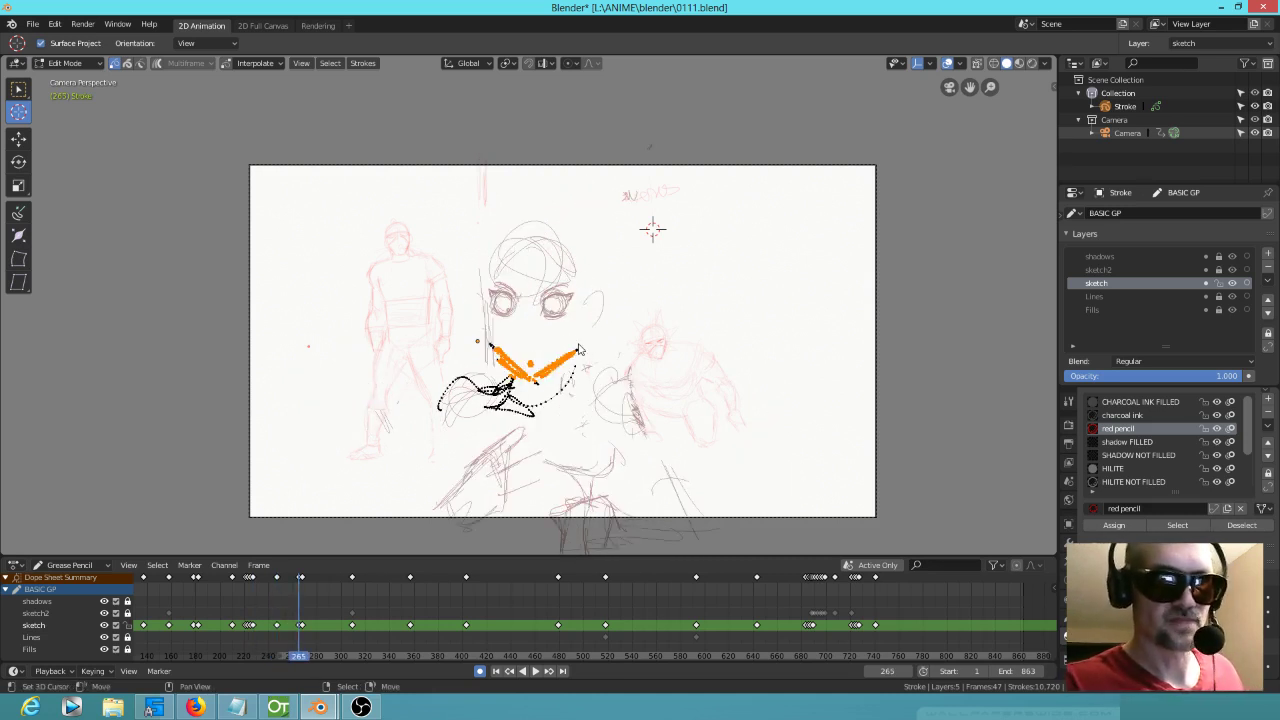
{"action": "key", "text": "g"}
{"action": "left_click", "coordinate": [557, 419]}
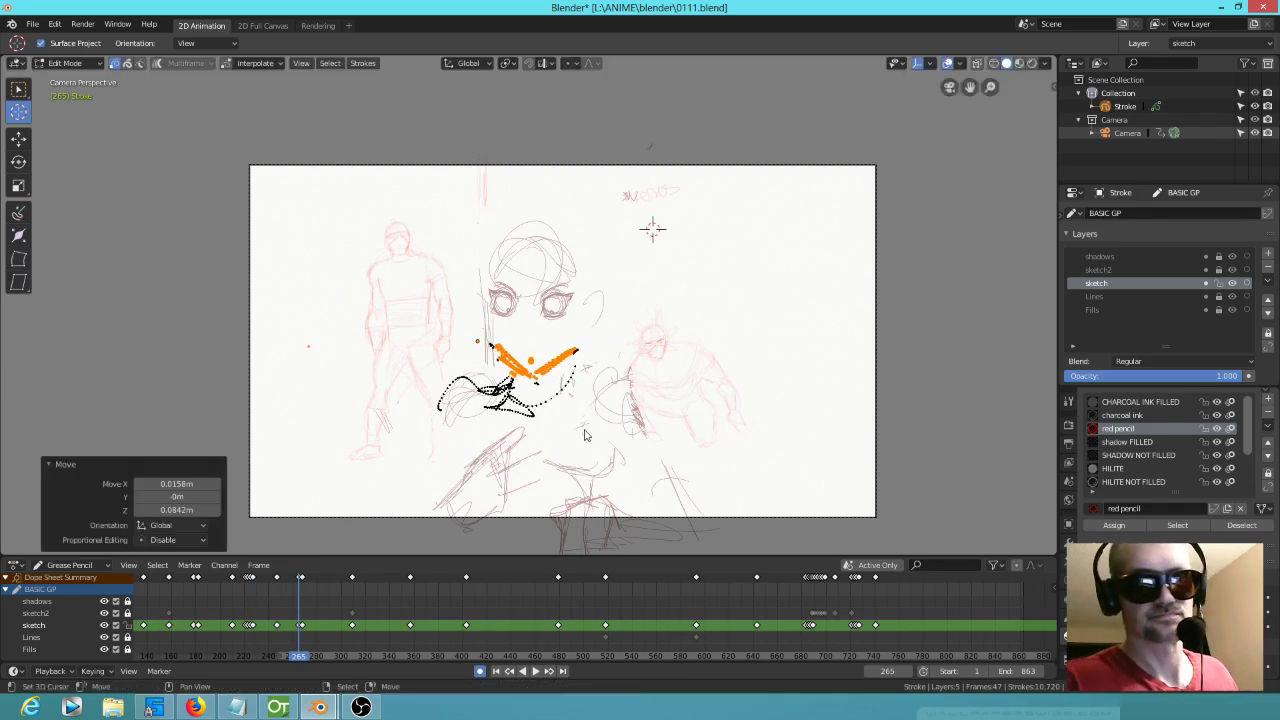
Step: Lasso the mouth and jaw points of the central face at frame 268 and move them up slightly
{"action": "scroll", "coordinate": [482, 390], "scroll_direction": "up", "scroll_amount": 4}
{"action": "scroll", "coordinate": [582, 418], "scroll_direction": "down", "scroll_amount": 1}
{"action": "middle_click_drag", "start_coordinate": [617, 416], "coordinate": [628, 388], "text": "shift"}
{"action": "key", "text": "Right"}
{"action": "key", "text": "Right"}
{"action": "key", "text": "Right"}
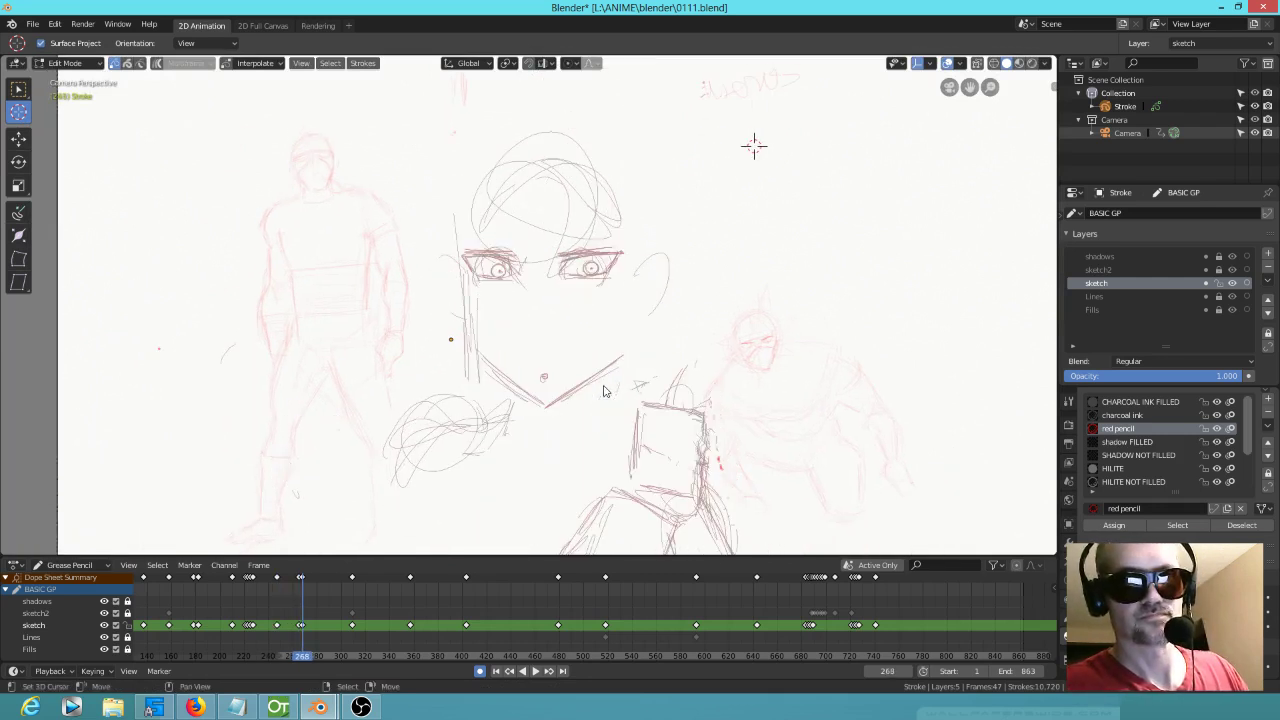
{"action": "key", "text": "Down"}
{"action": "key", "text": "Down"}
{"action": "key", "text": "Up"}
{"action": "key", "text": "Up"}
{"action": "mouse_move", "coordinate": [614, 337]}
{"action": "left_mouse_down"}
{"action": "mouse_move", "coordinate": [505, 335]}
{"action": "mouse_move", "coordinate": [543, 420]}
{"action": "mouse_move", "coordinate": [631, 355]}
{"action": "left_mouse_up"}
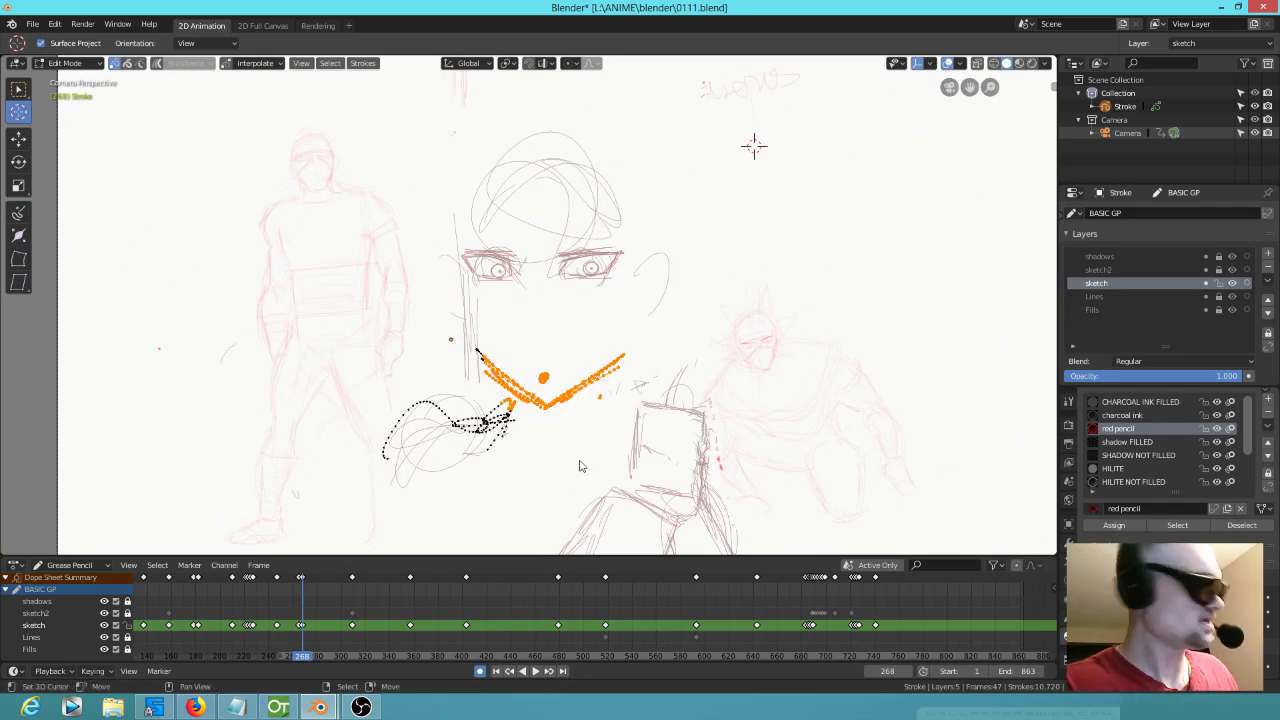
{"action": "left_click", "coordinate": [568, 410]}
Step: Flip through frames 268, 265 and 247 and briefly play the animation to check the adjusted jaw
{"action": "key", "text": "Down"}
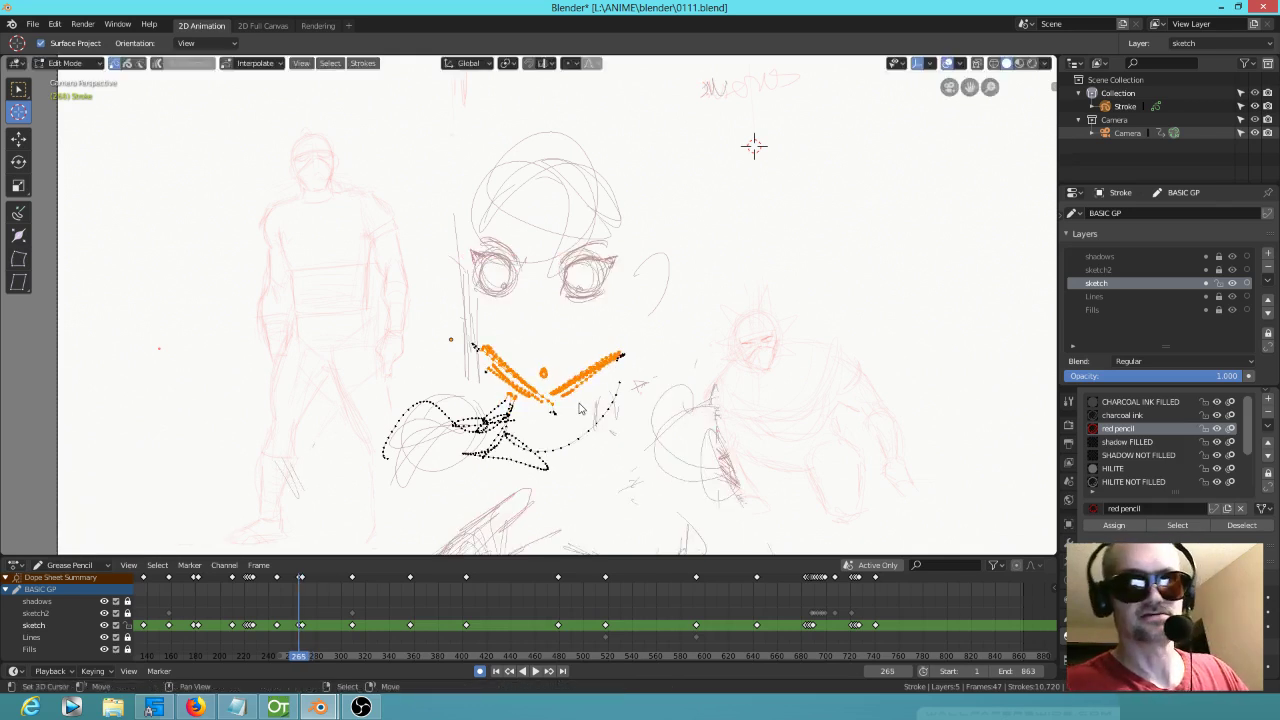
{"action": "key", "text": "Up"}
{"action": "key", "text": "Down"}
{"action": "key", "text": "Down"}
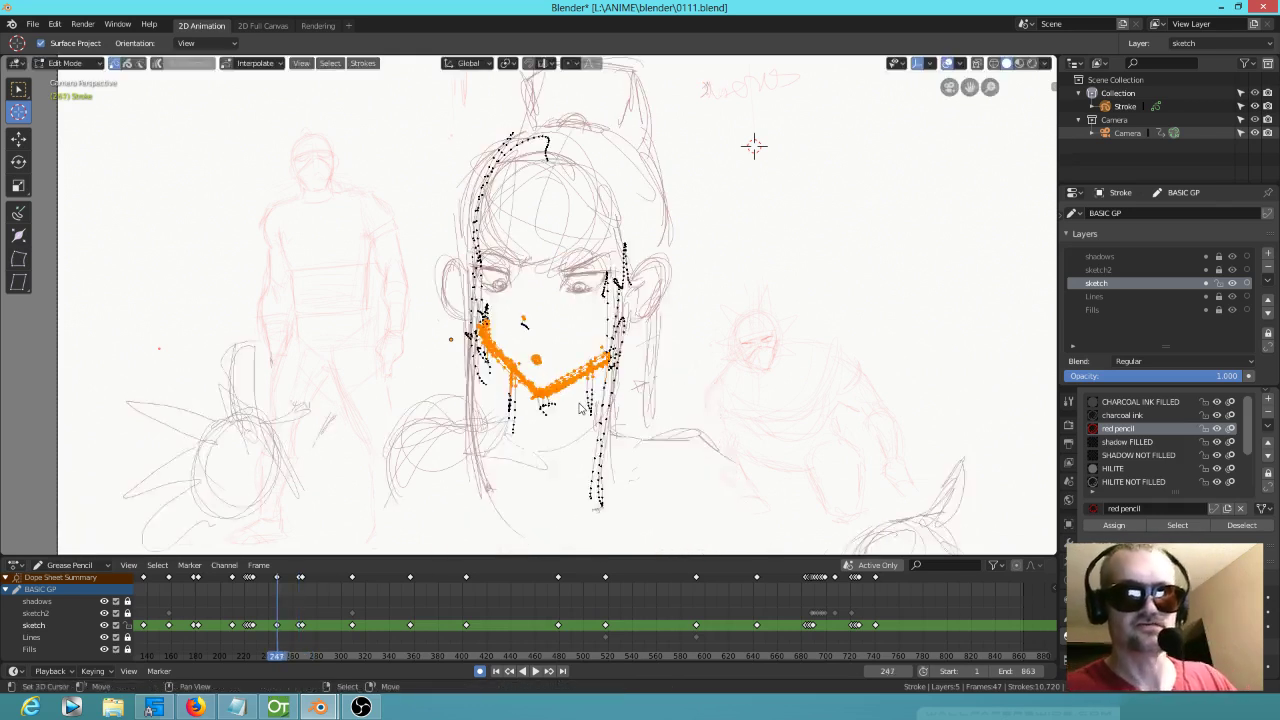
{"action": "key", "text": "space"}
{"action": "key", "text": "Escape"}
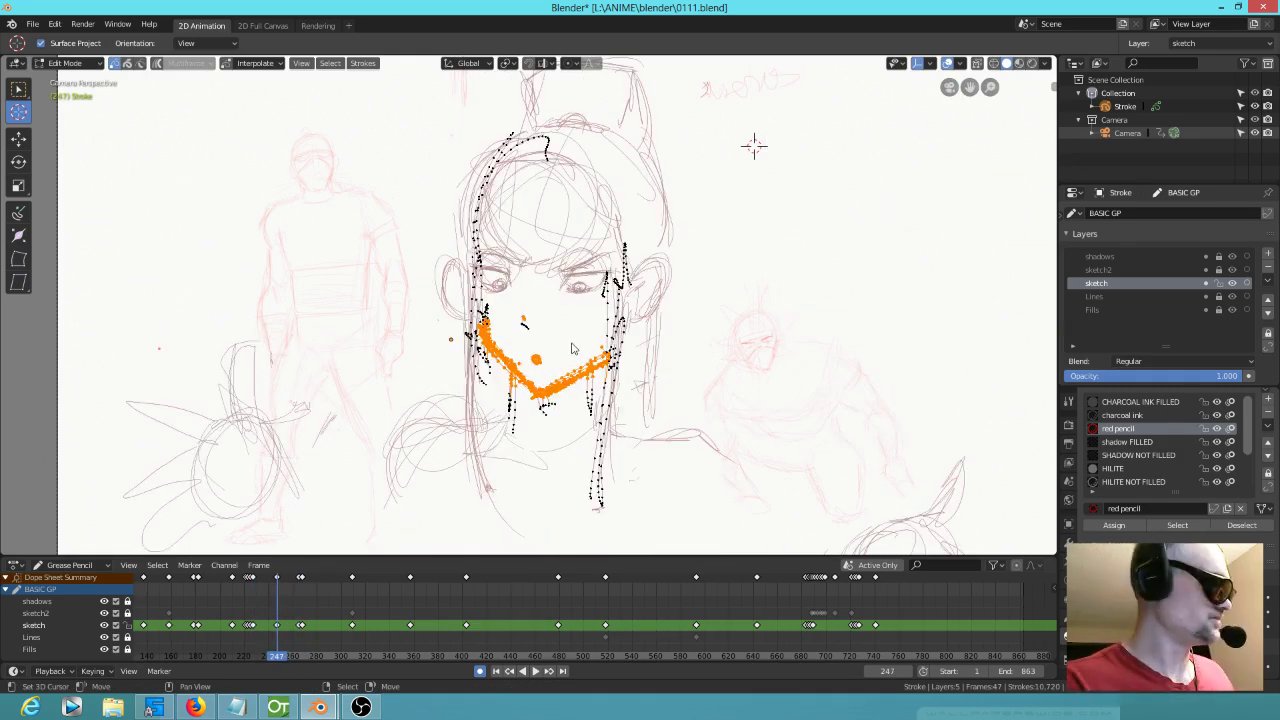
Step: Deselect the points and redraw the central face's left cheek and jaw line at frame 247 in Draw Mode
{"action": "key", "text": "alt+a"}
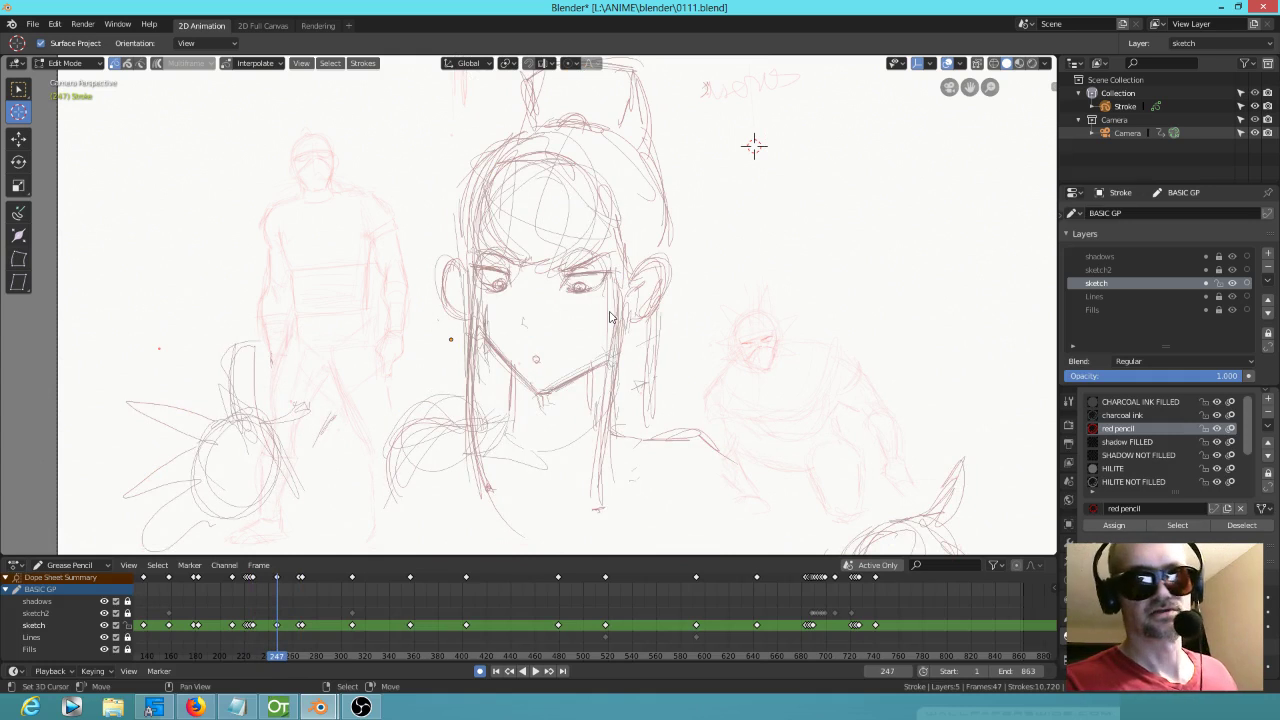
{"action": "key", "text": "ctrl+Tab"}
{"action": "left_click", "coordinate": [526, 256]}
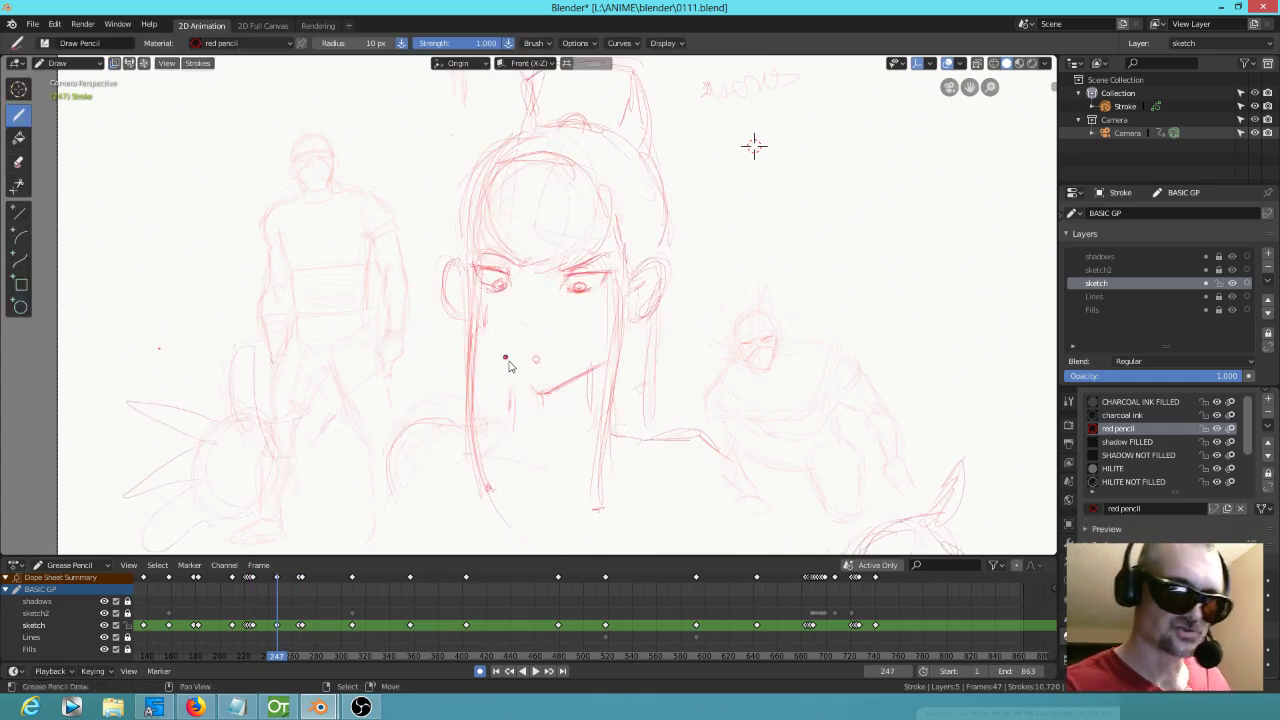
{"action": "left_click_drag", "start_coordinate": [502, 355], "coordinate": [510, 367]}
{"action": "left_click_drag", "start_coordinate": [487, 300], "coordinate": [503, 361]}
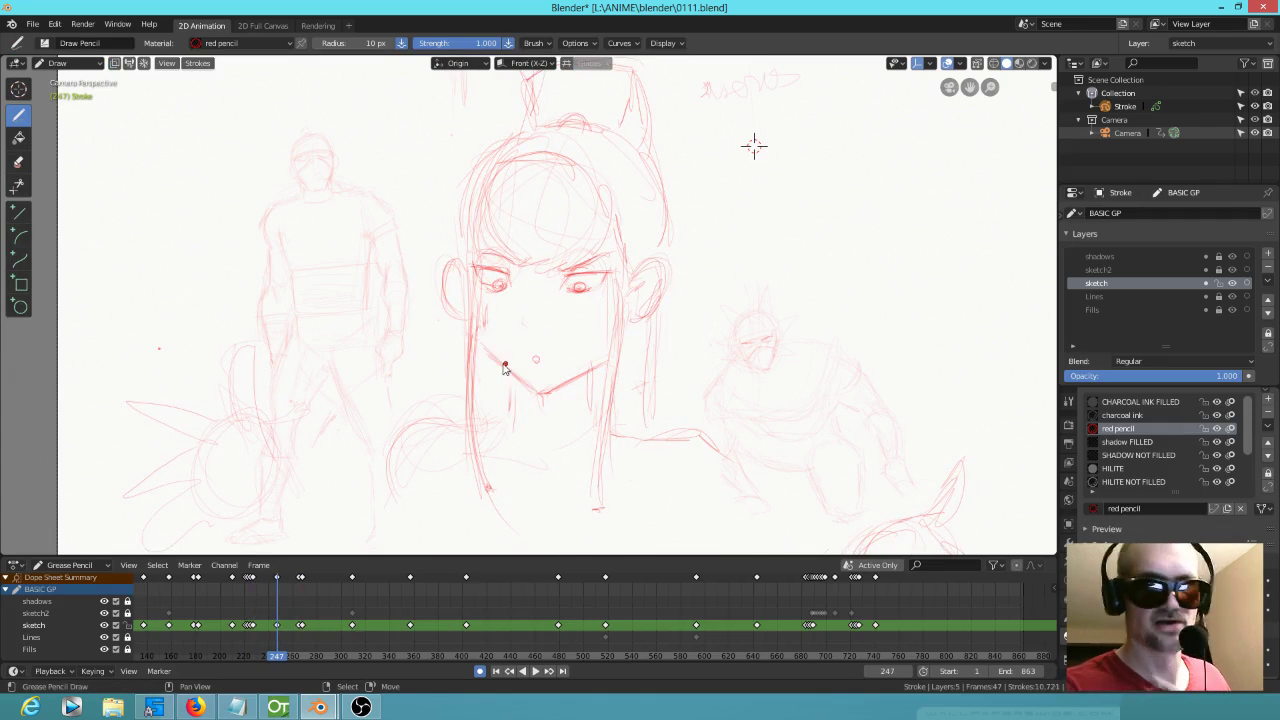
Step: Play the animation into the close-up at frame 309 and step back through the earlier keyframes to review the motion
{"action": "key", "text": "space"}
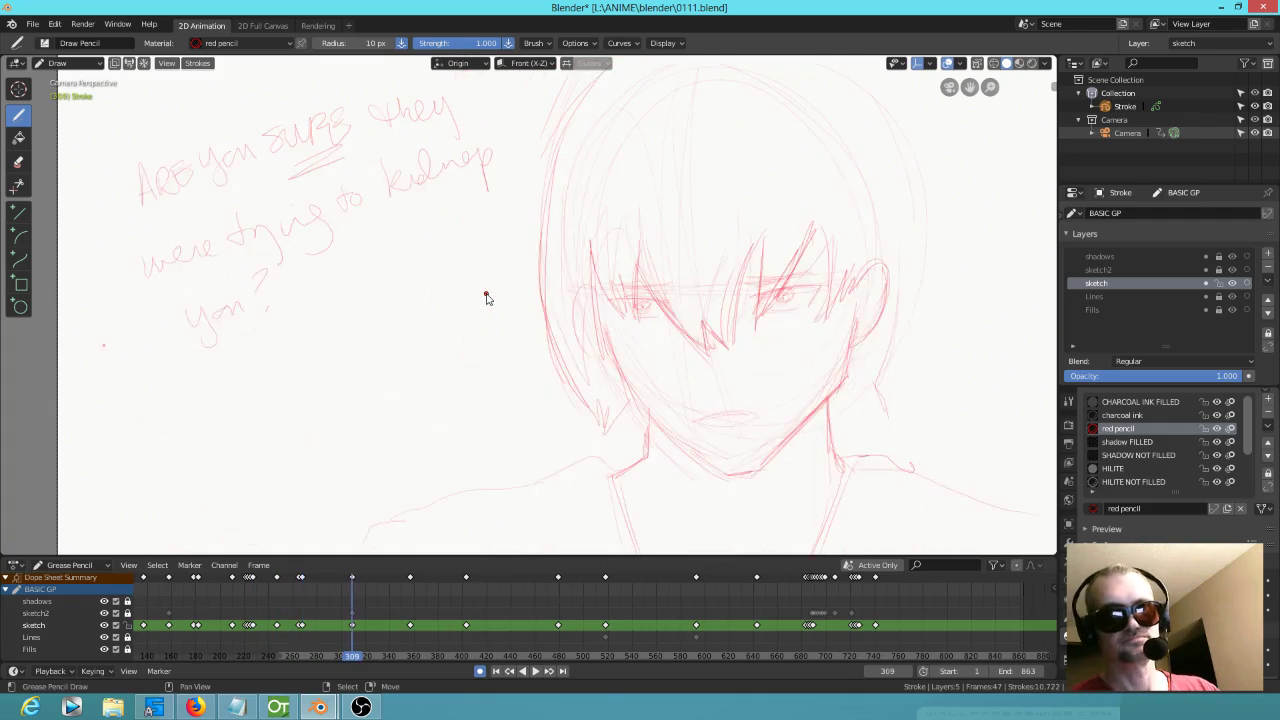
{"action": "key", "text": "Up"}
{"action": "key", "text": "Down"}
{"action": "key", "text": "Down"}
{"action": "key", "text": "Down"}
{"action": "key", "text": "Down"}
{"action": "key", "text": "Down"}
{"action": "key", "text": "Down"}
{"action": "scroll", "coordinate": [575, 308], "scroll_direction": "up", "scroll_amount": 2}
{"action": "scroll", "coordinate": [592, 346], "scroll_direction": "down", "scroll_amount": 4}
{"action": "scroll", "coordinate": [611, 351], "scroll_direction": "down", "scroll_amount": 1}
{"action": "middle_click_drag", "start_coordinate": [618, 359], "coordinate": [617, 379]}
Step: Flip back and forth through the keyframes around 247 and 268 in the full camera frame, ending at frame 309
{"action": "key", "text": "Up"}
{"action": "key", "text": "Up"}
{"action": "key", "text": "Up"}
{"action": "key", "text": "Up"}
{"action": "key", "text": "Up"}
{"action": "key", "text": "Down"}
{"action": "key", "text": "Down"}
{"action": "key", "text": "Down"}
{"action": "key", "text": "Up"}
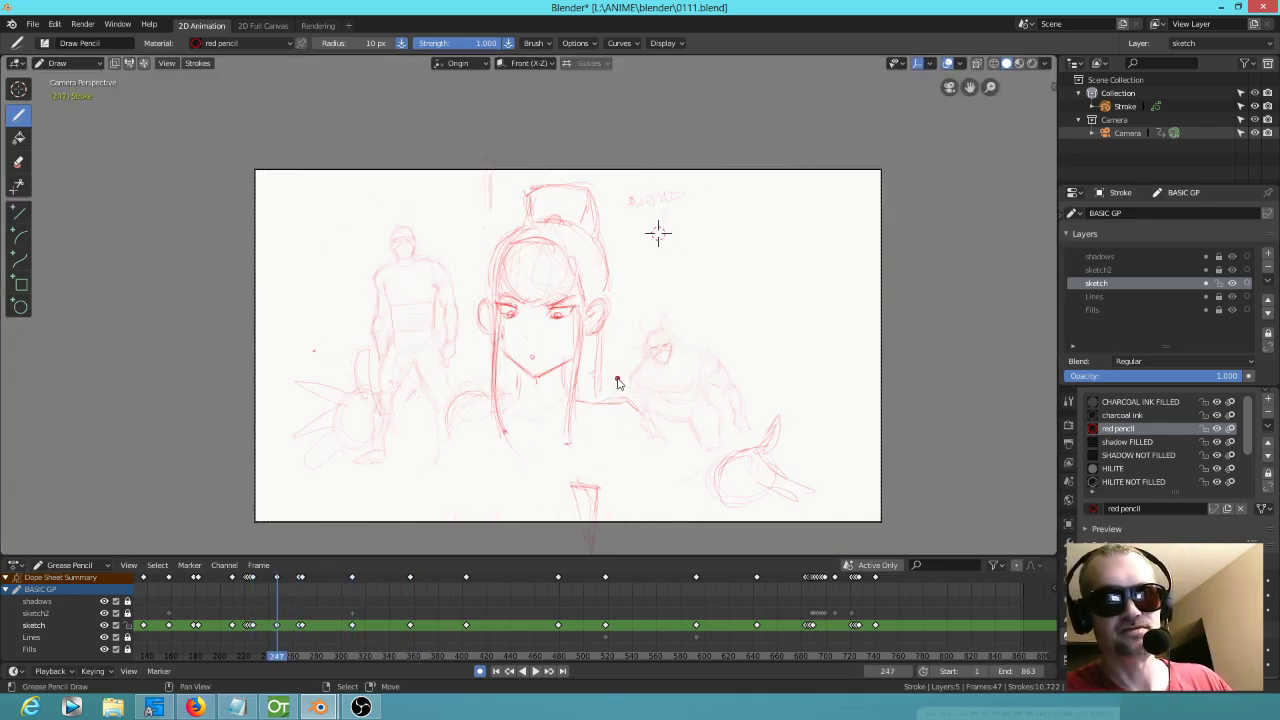
{"action": "key", "text": "Up"}
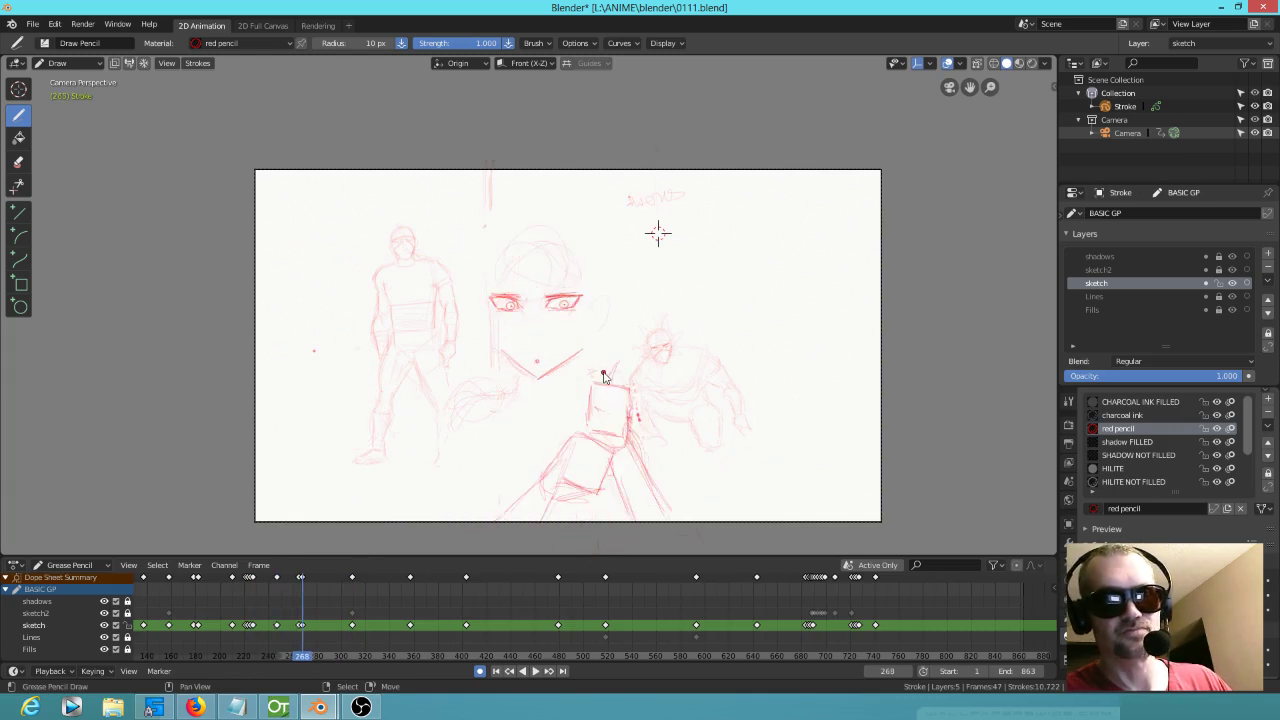
{"action": "key", "text": "Up"}
{"action": "key", "text": "Up"}
{"action": "key", "text": "Down"}
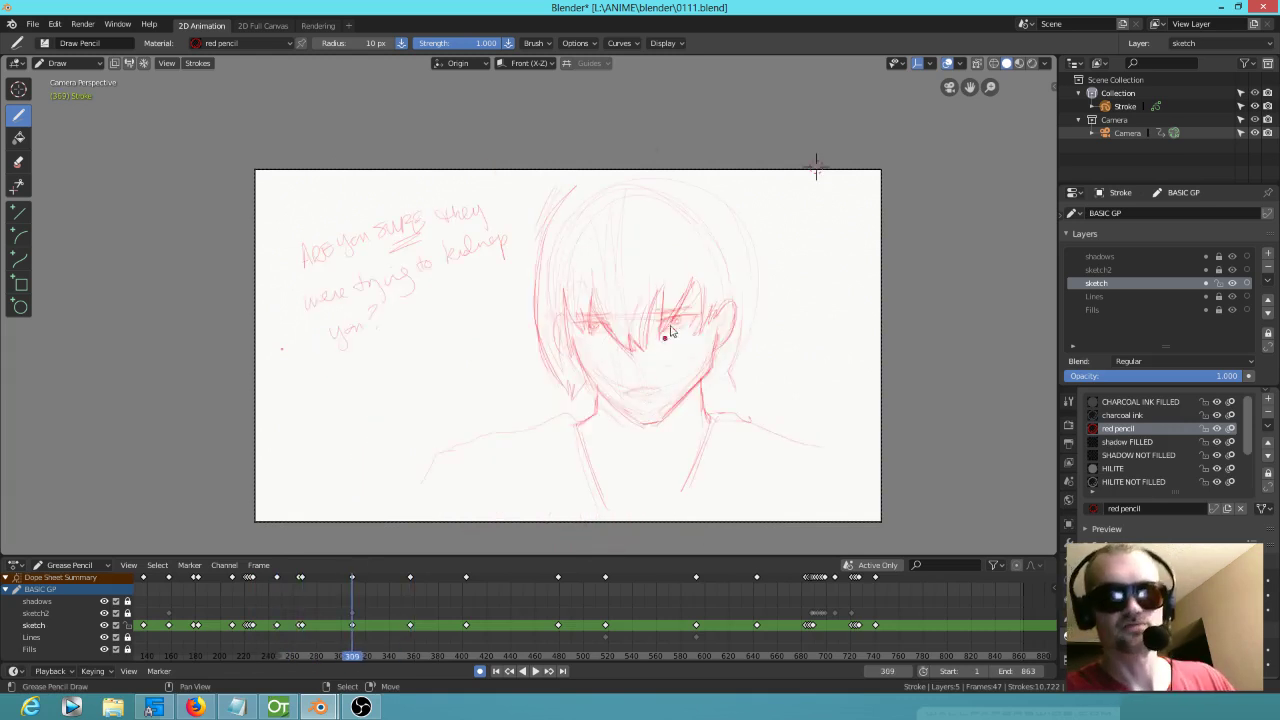
Step: Reinforce the close-up face's eyes, jawline and mouth with red pencil strokes at frame 309
{"action": "scroll", "coordinate": [710, 333], "scroll_direction": "up", "scroll_amount": 3}
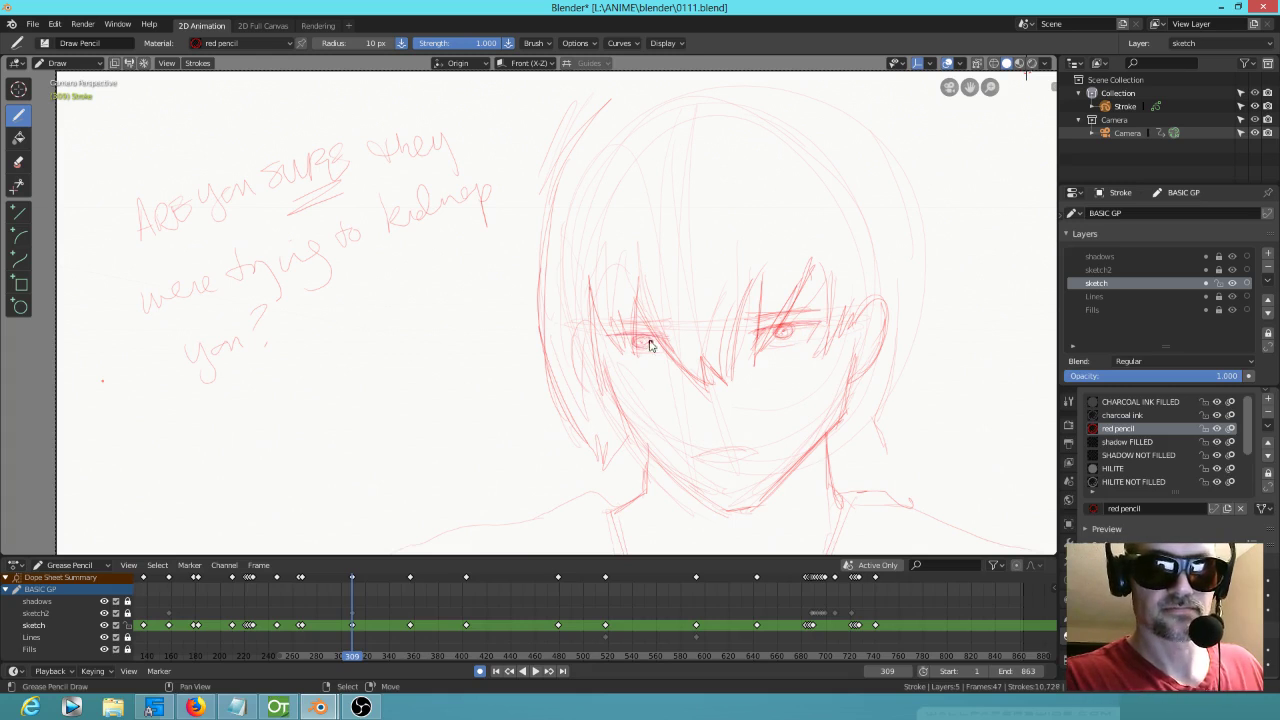
{"action": "left_click", "coordinate": [740, 298]}
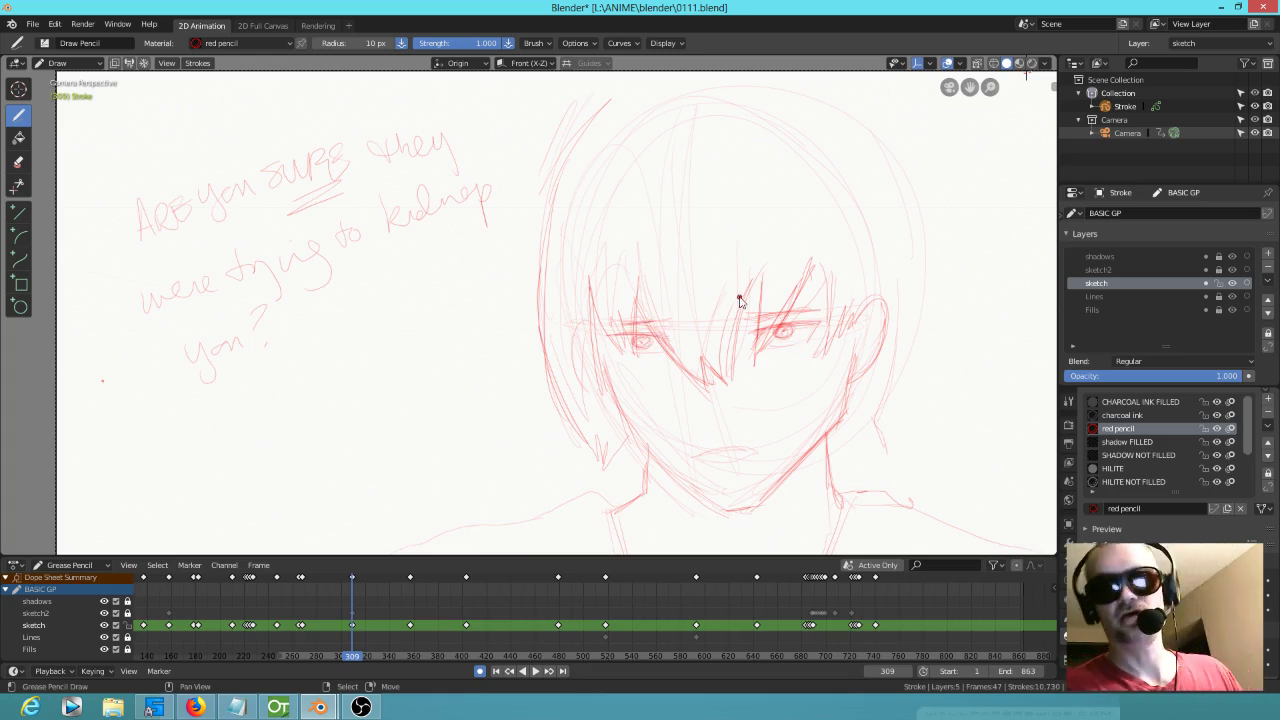
{"action": "left_click_drag", "start_coordinate": [851, 384], "coordinate": [845, 418]}
{"action": "left_click_drag", "start_coordinate": [627, 428], "coordinate": [731, 512]}
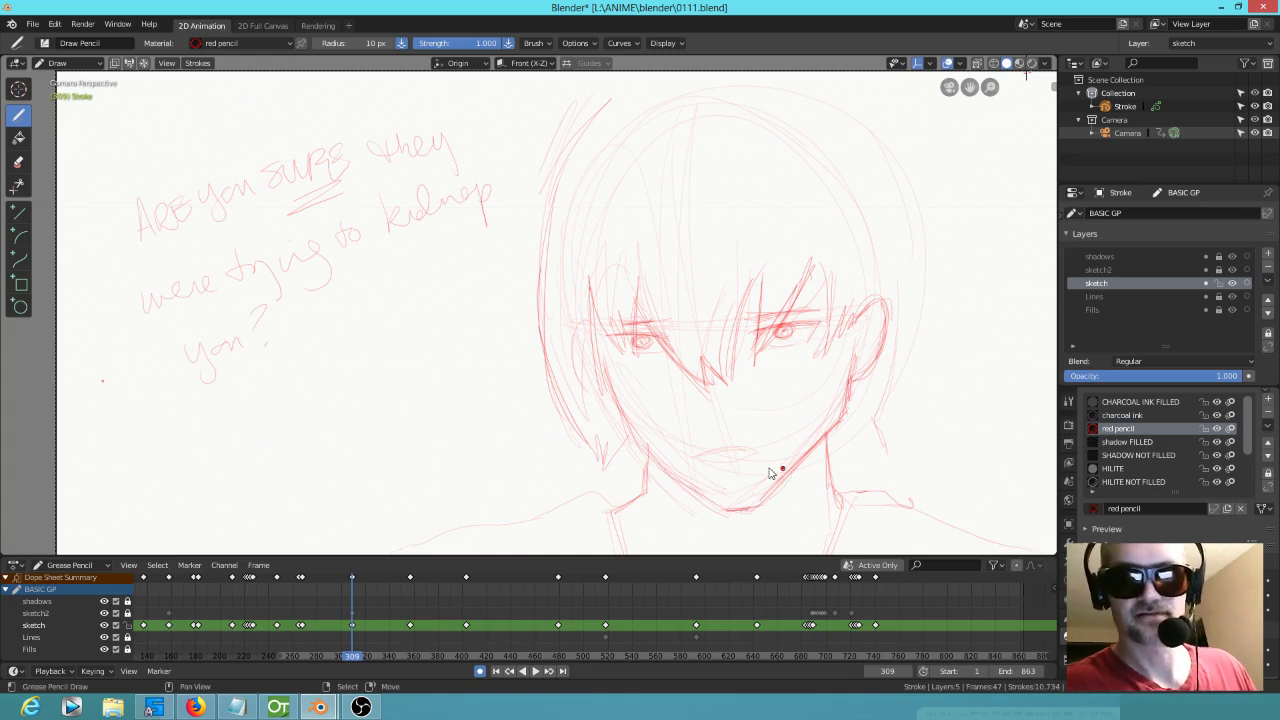
{"action": "left_click_drag", "start_coordinate": [704, 457], "coordinate": [776, 449]}
{"action": "left_click_drag", "start_coordinate": [782, 446], "coordinate": [786, 452]}
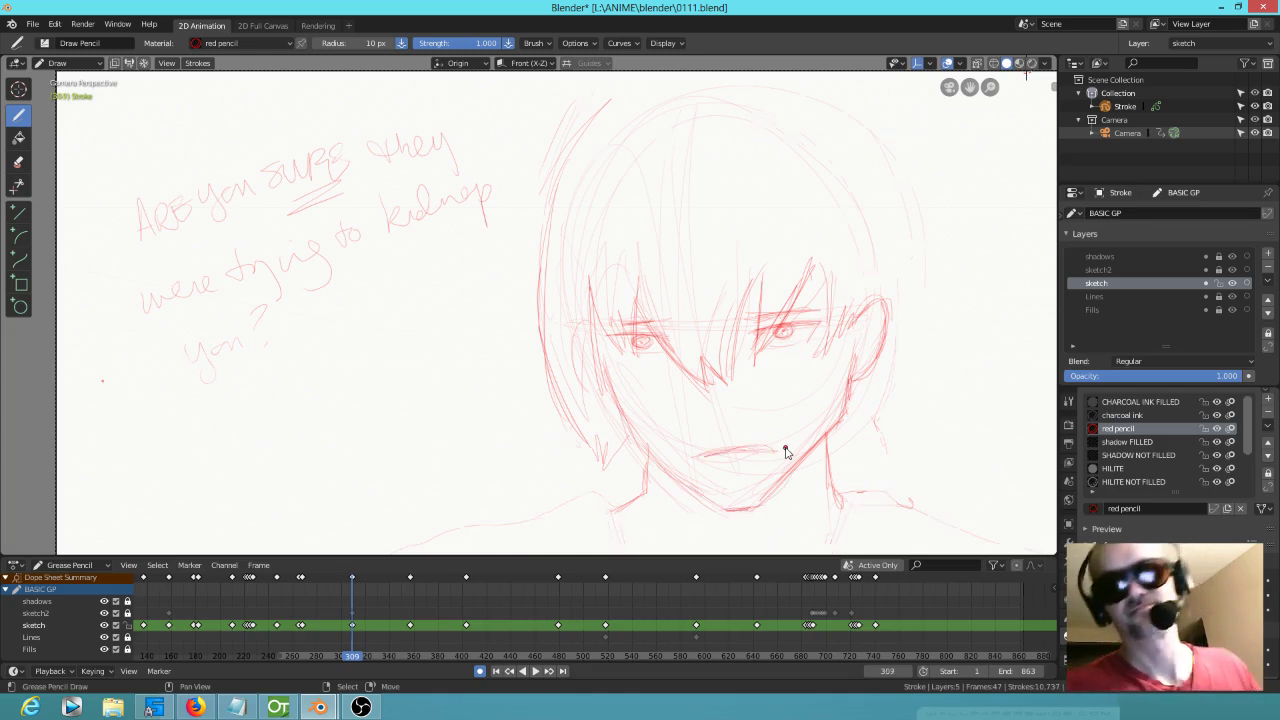
Step: View the "GRR" face sketch at frame 357 and step back through the earlier keyframes to review the sequence
{"action": "key", "text": "Up"}
{"action": "scroll", "coordinate": [666, 343], "scroll_direction": "down", "scroll_amount": 4}
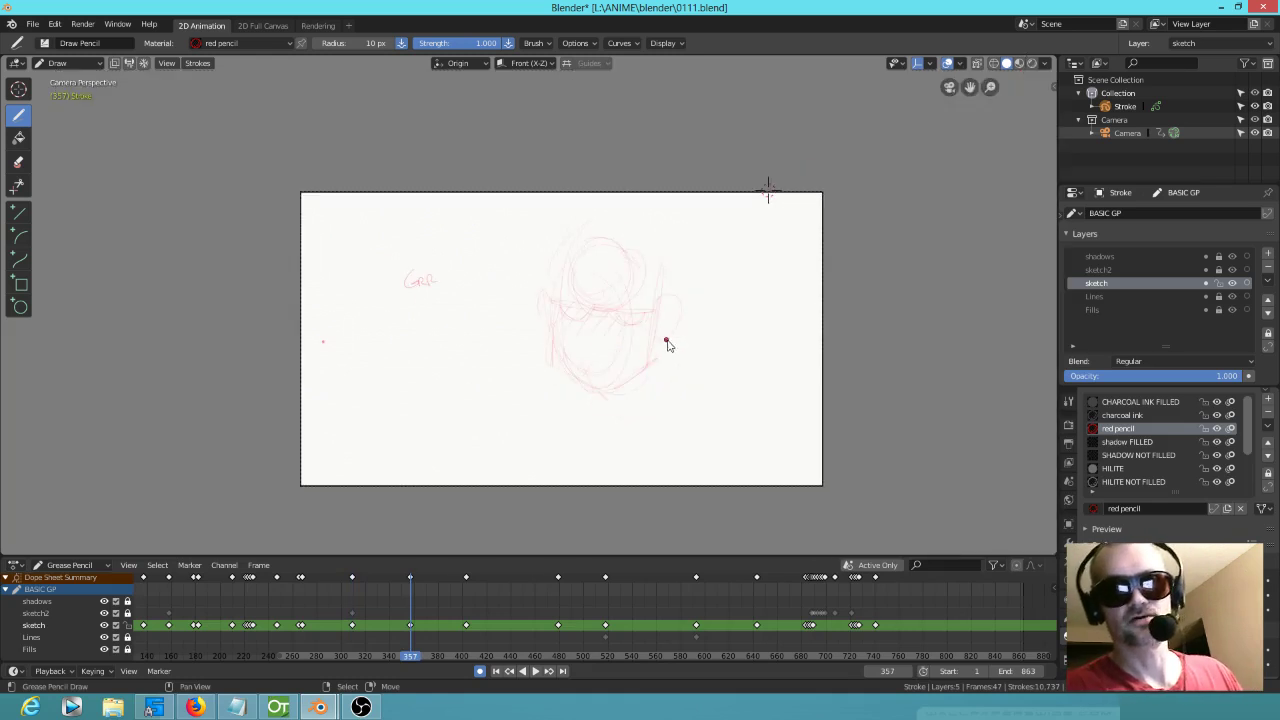
{"action": "scroll", "coordinate": [700, 371], "scroll_direction": "up", "scroll_amount": 2}
{"action": "scroll", "coordinate": [703, 358], "scroll_direction": "up", "scroll_amount": 1}
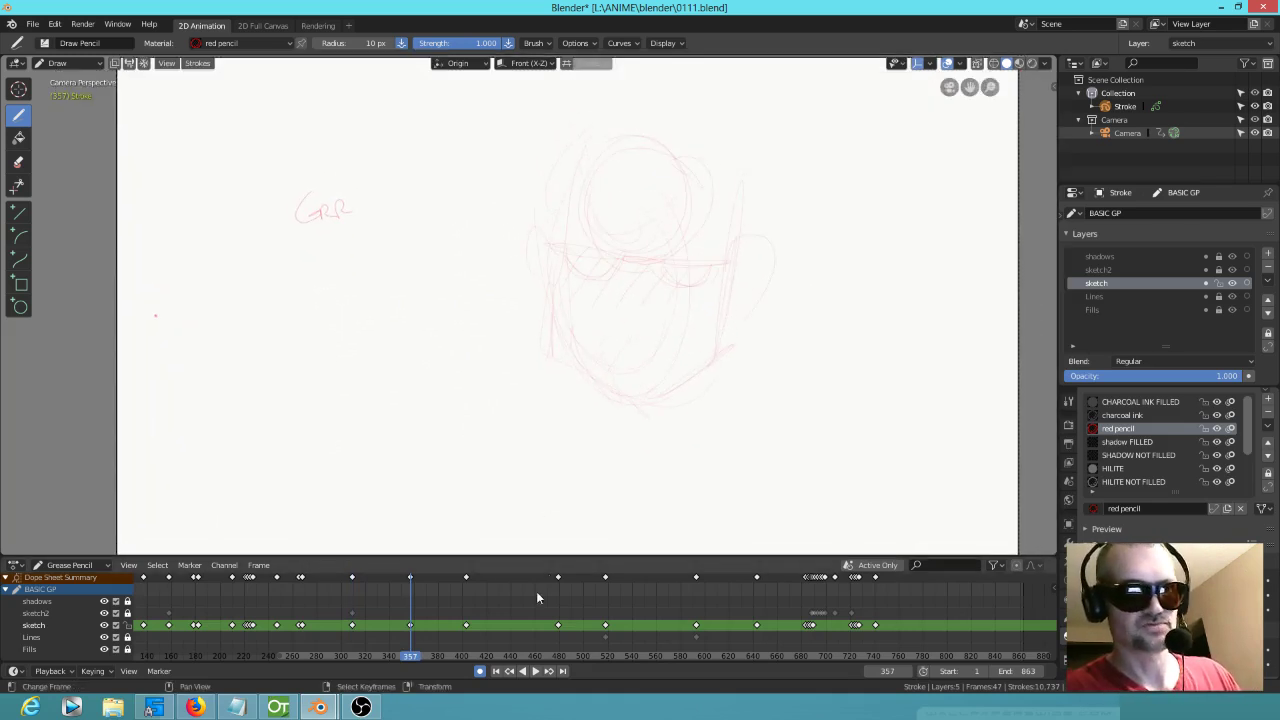
{"action": "key", "text": "Down"}
{"action": "key", "text": "Down"}
{"action": "key", "text": "Down"}
{"action": "key", "text": "Down"}
{"action": "key", "text": "Down"}
{"action": "key", "text": "Down"}
{"action": "key", "text": "Down"}
{"action": "key", "text": "Down"}
{"action": "key", "text": "Down"}
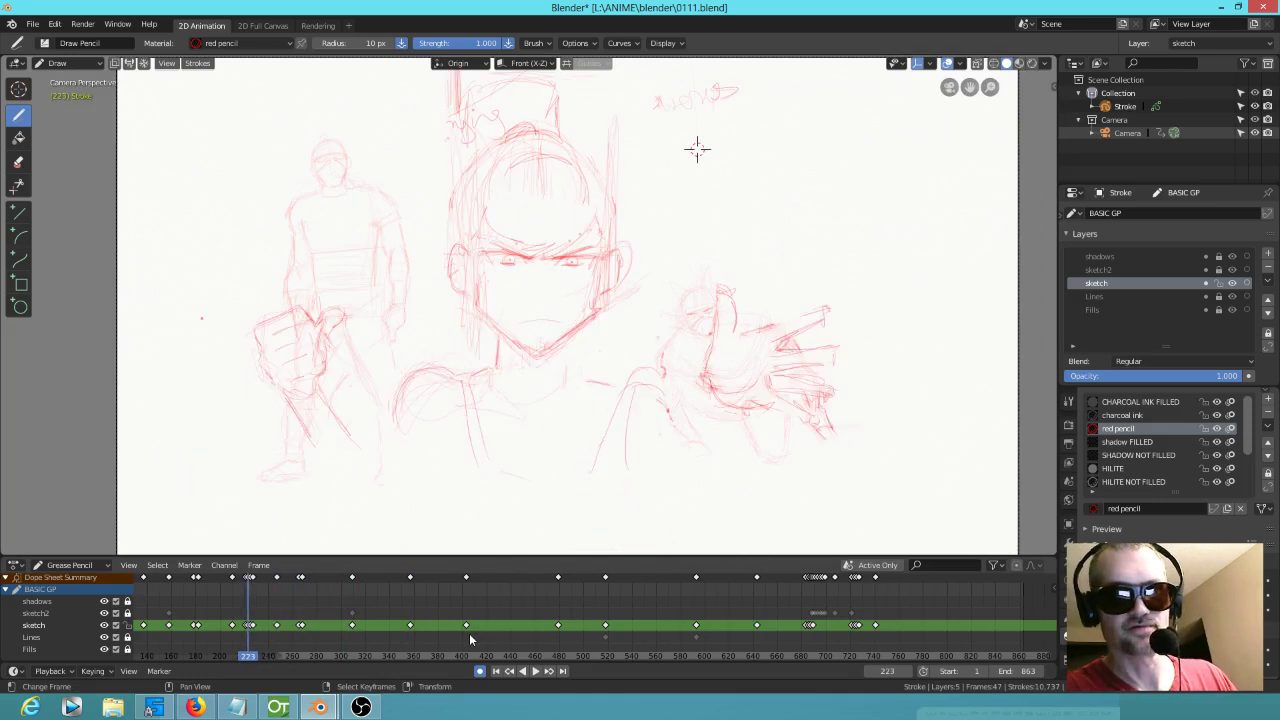
{"action": "key", "text": "Up"}
{"action": "key", "text": "Up"}
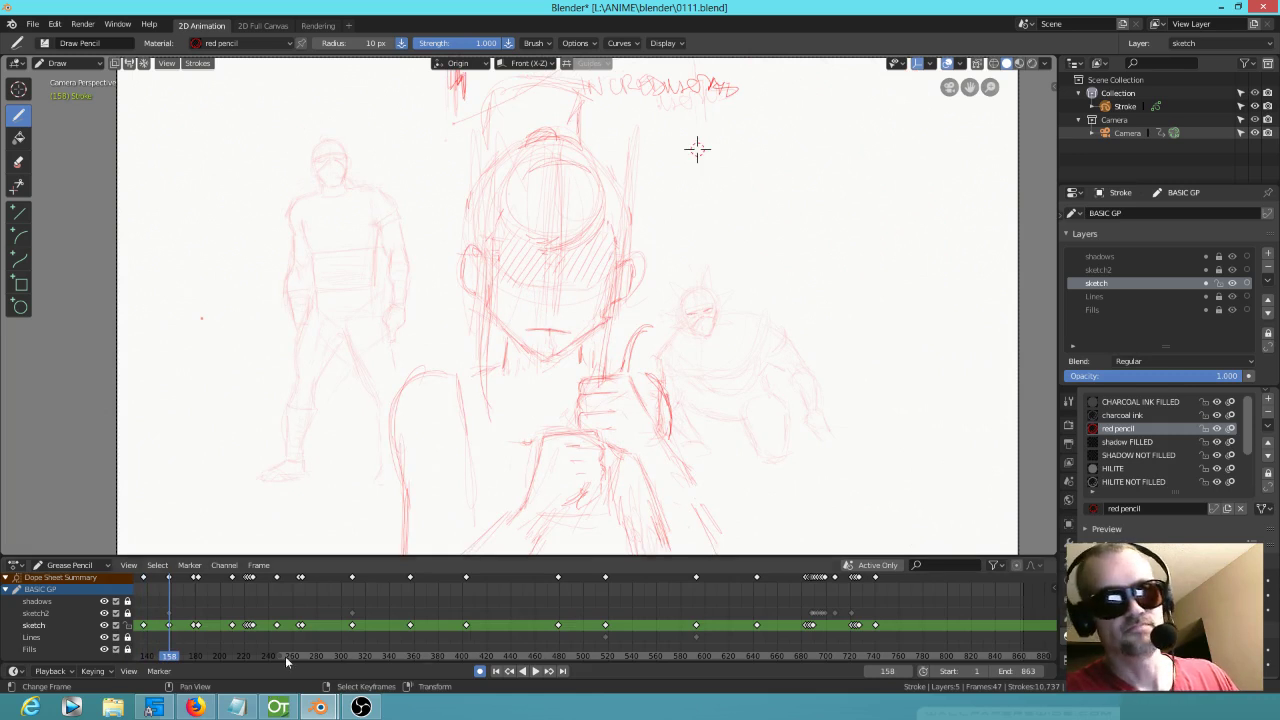
Step: Play and scrub the timeline between about frames 155 and 532 to compare the shots, ending at frame 483
{"action": "left_click", "coordinate": [167, 649]}
{"action": "key", "text": "space"}
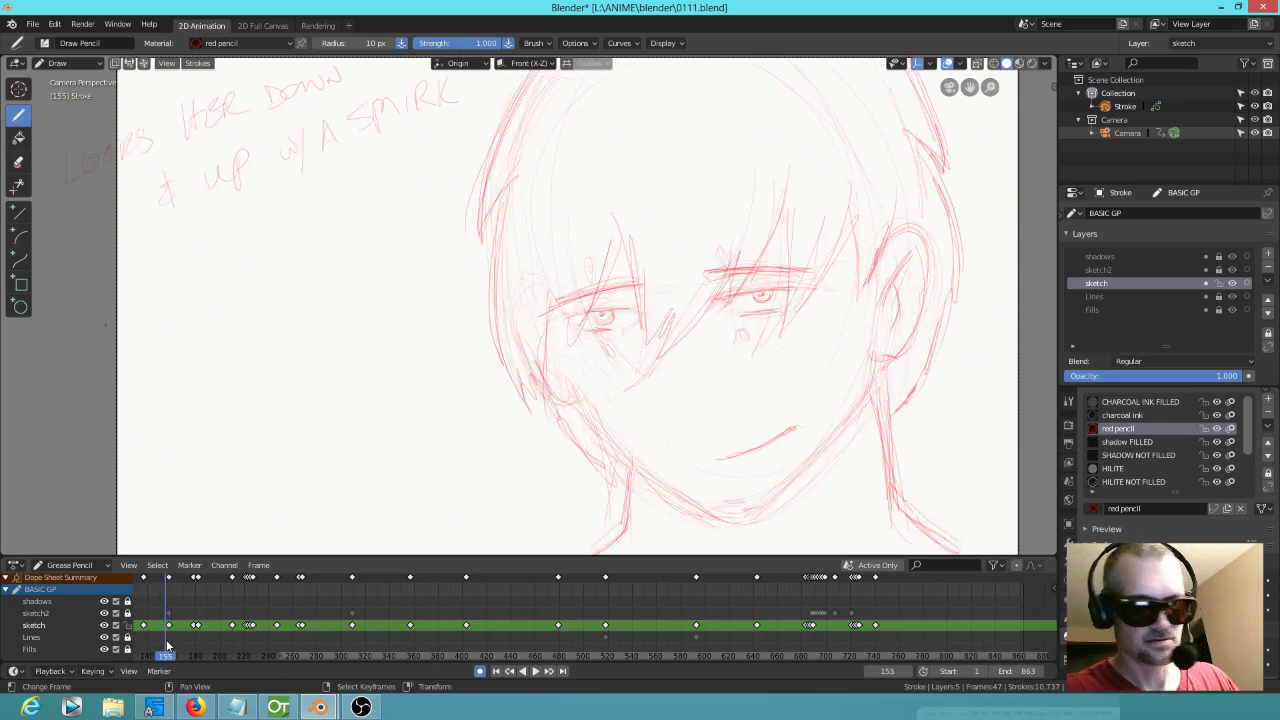
{"action": "key", "text": "space"}
{"action": "left_click", "coordinate": [624, 642]}
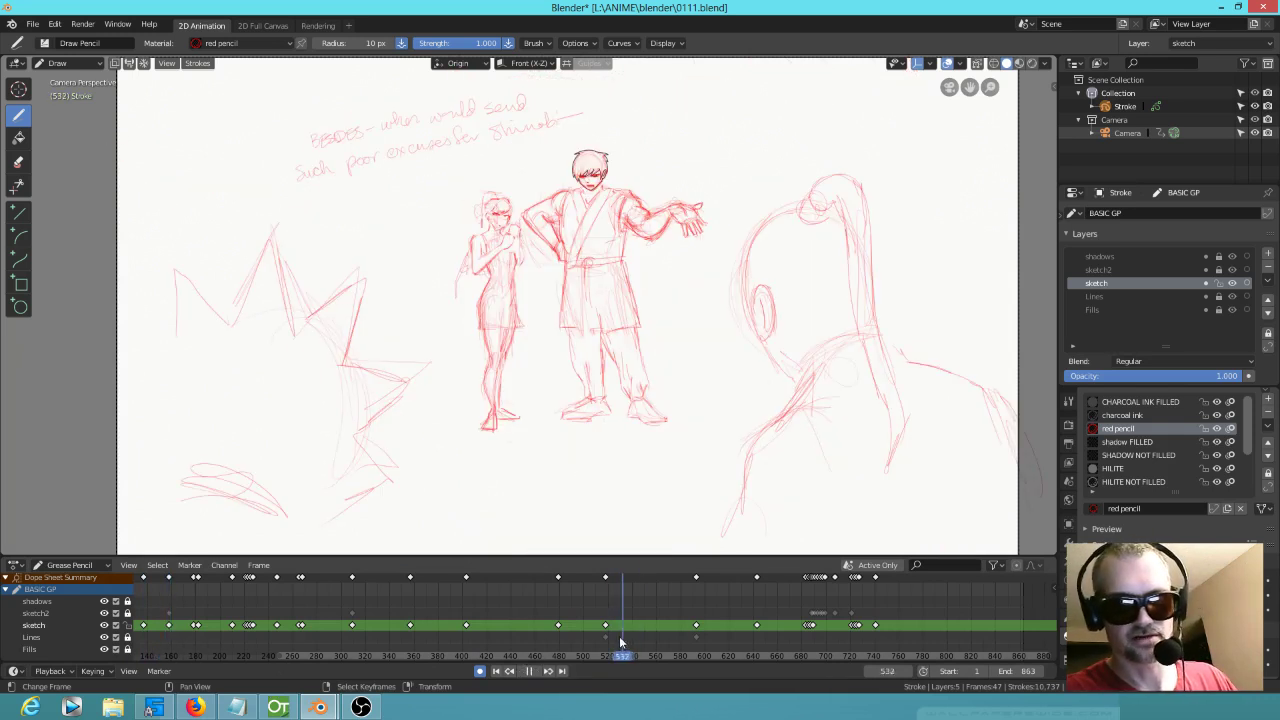
{"action": "left_click", "coordinate": [689, 642]}
{"action": "left_click", "coordinate": [508, 629]}
{"action": "mouse_move", "coordinate": [505, 627]}
{"action": "left_mouse_down"}
{"action": "mouse_move", "coordinate": [582, 628]}
{"action": "mouse_move", "coordinate": [561, 626]}
{"action": "left_mouse_up"}
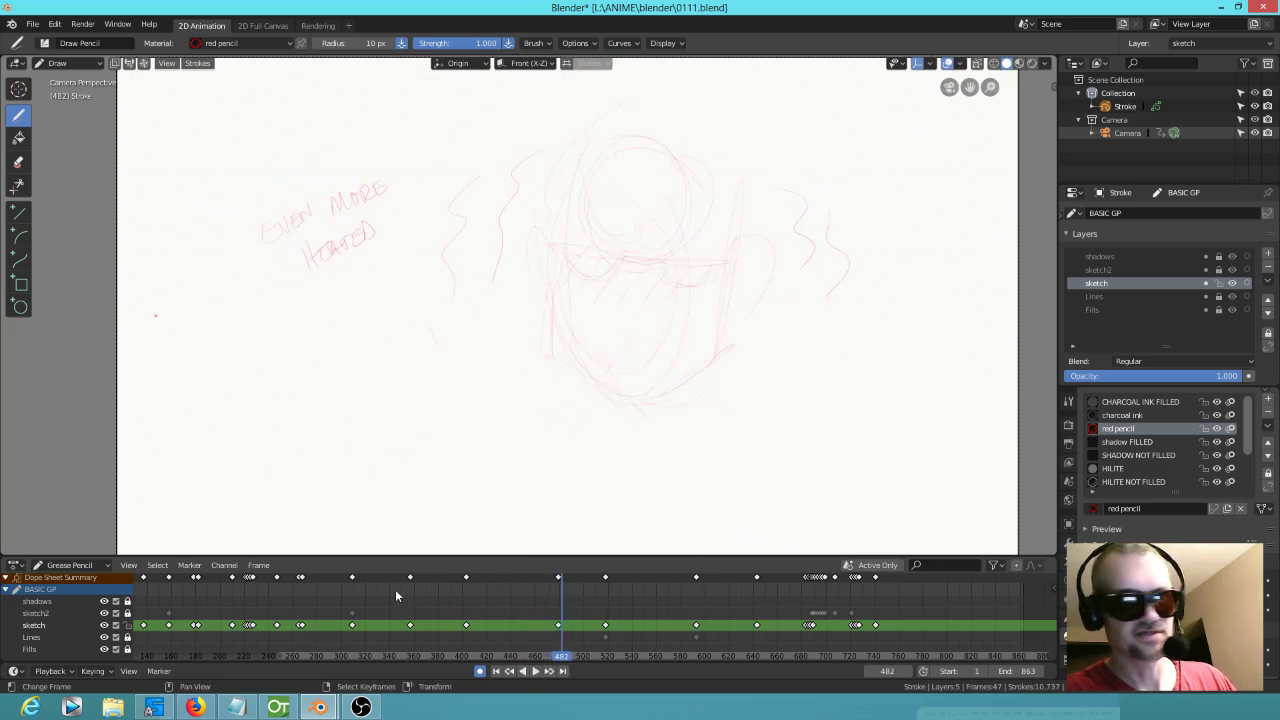
{"action": "left_click", "coordinate": [181, 635]}
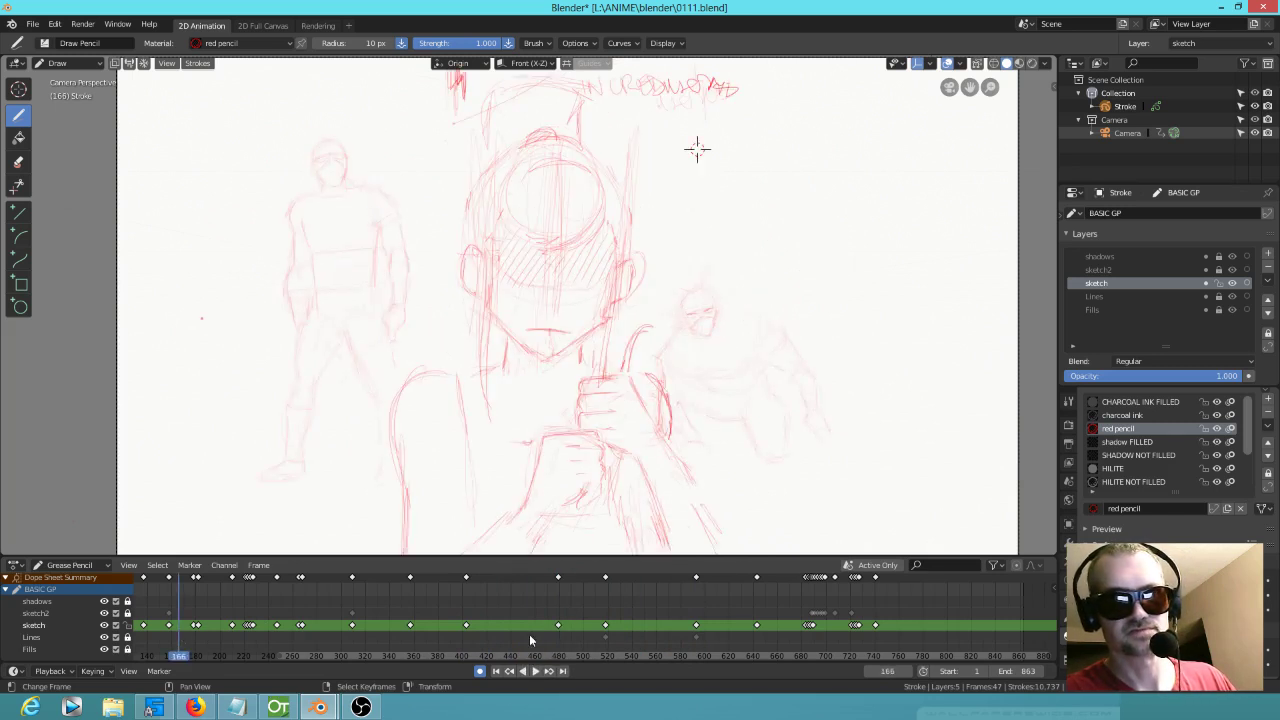
{"action": "left_click_drag", "start_coordinate": [548, 636], "coordinate": [564, 637]}
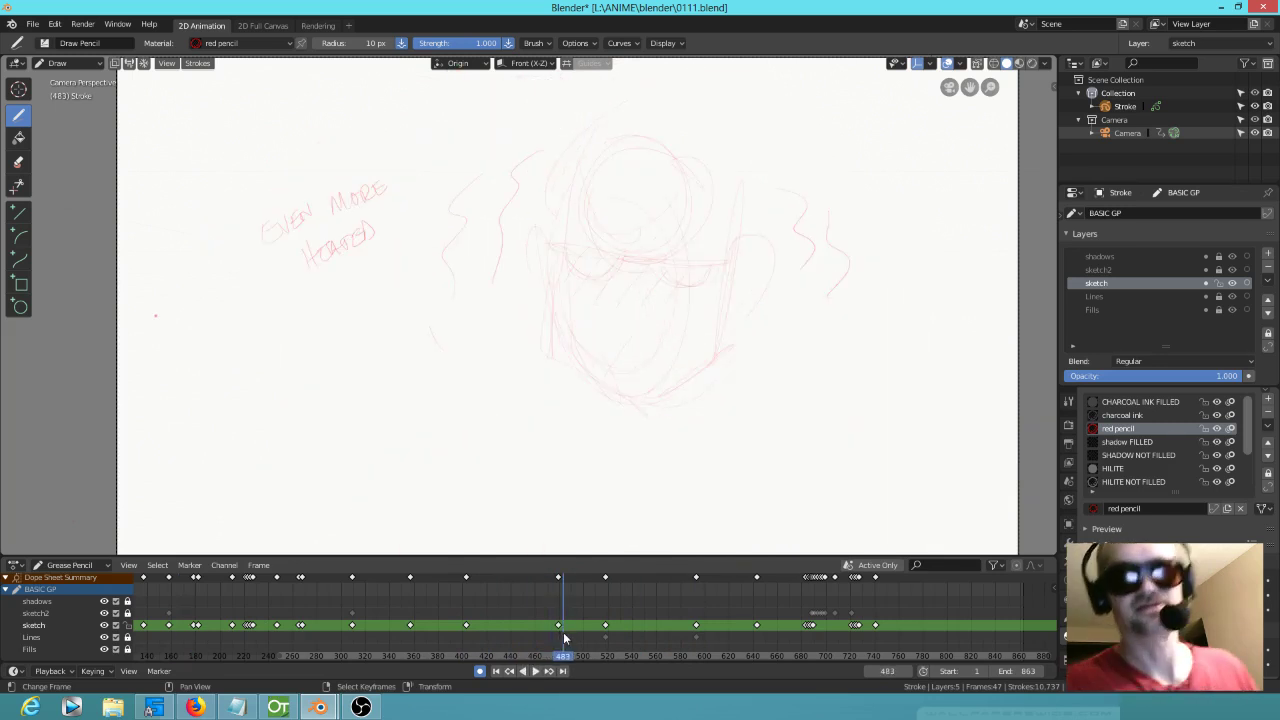
{"action": "left_click_drag", "start_coordinate": [649, 157], "coordinate": [620, 108]}
{"action": "left_click_drag", "start_coordinate": [666, 160], "coordinate": [724, 248]}
{"action": "left_click_drag", "start_coordinate": [557, 240], "coordinate": [636, 241]}
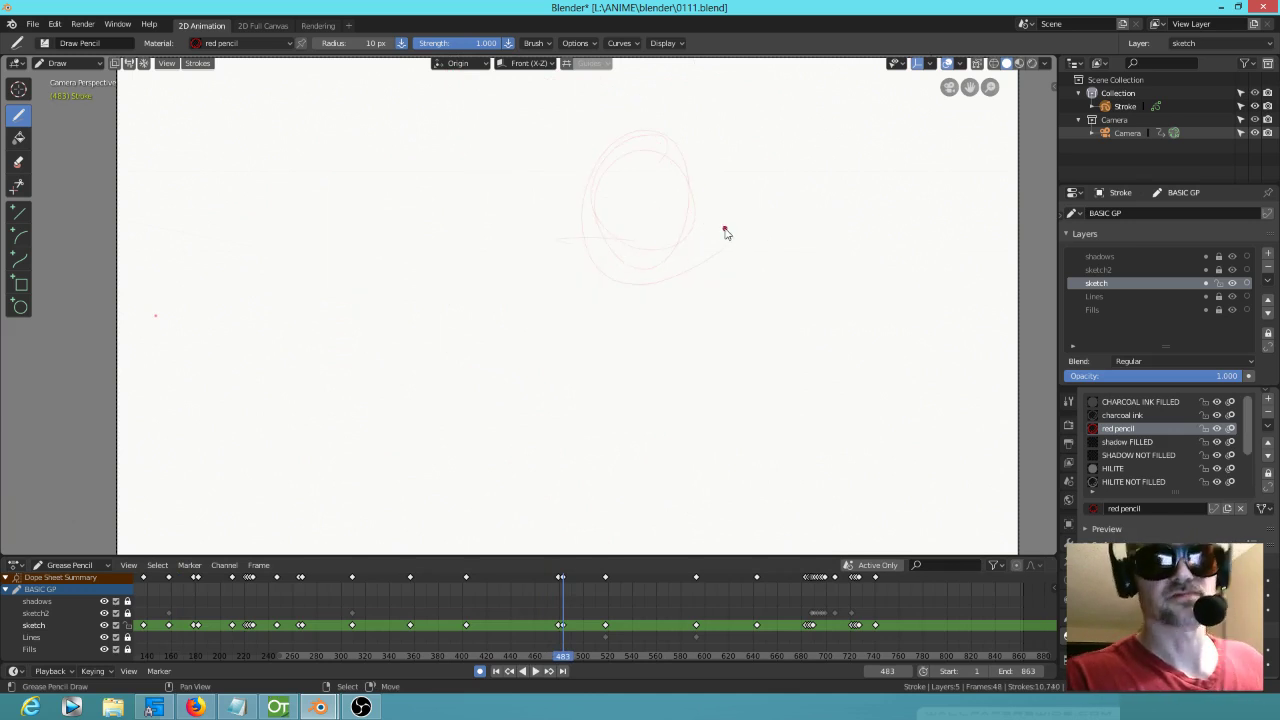
{"action": "key", "text": "x"}
{"action": "left_click", "coordinate": [563, 626]}
Step: Go to the keyframe at frame 479 and frame the face sketch labelled "EVEN MORE HEATED" closely
{"action": "key", "text": "shift+ctrl+space"}
{"action": "left_click", "coordinate": [566, 628]}
{"action": "key", "text": "Down"}
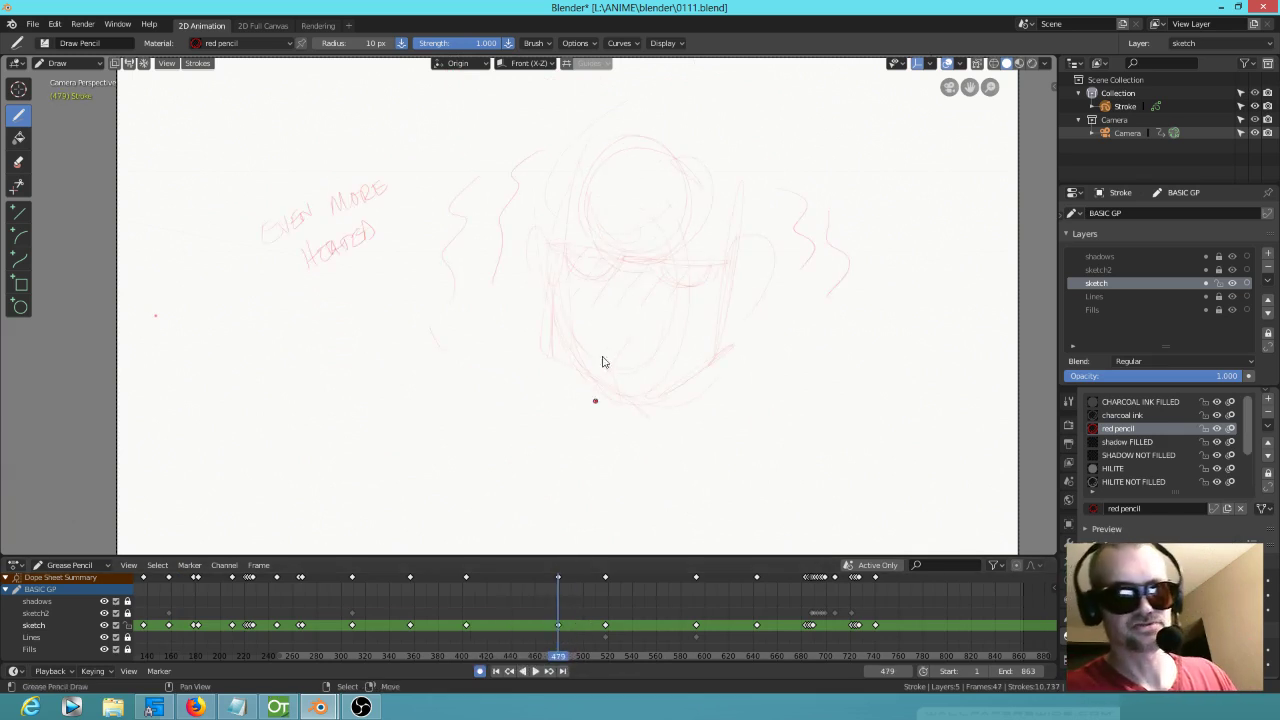
{"action": "scroll", "coordinate": [666, 314], "scroll_direction": "up", "scroll_amount": 1}
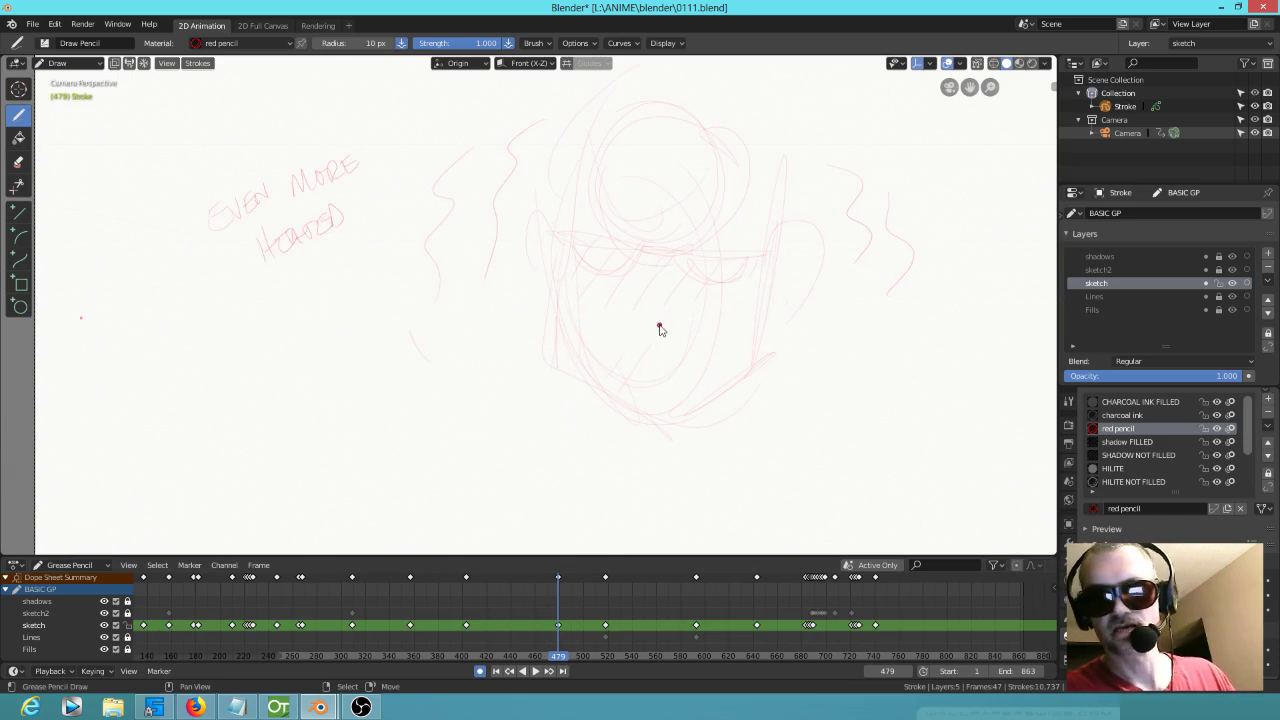
{"action": "scroll", "coordinate": [686, 314], "scroll_direction": "up", "scroll_amount": 2}
{"action": "scroll", "coordinate": [700, 312], "scroll_direction": "down", "scroll_amount": 1}
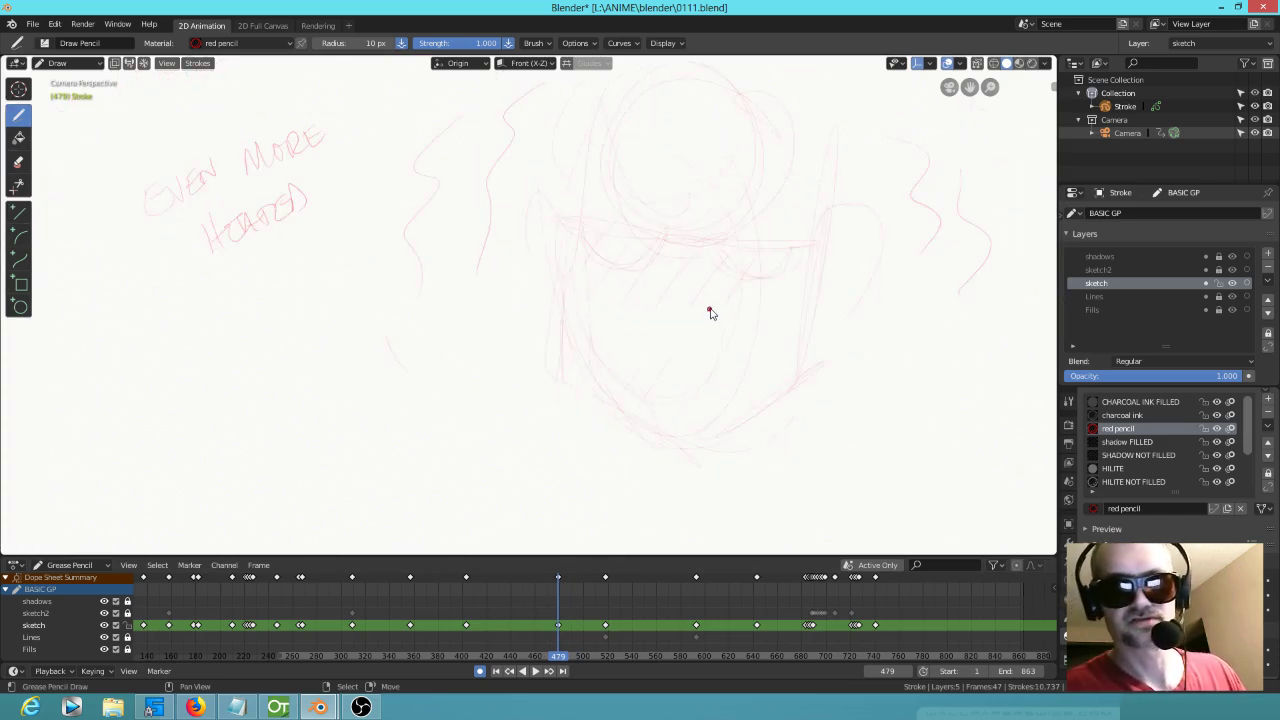
{"action": "scroll", "coordinate": [625, 335], "scroll_direction": "down", "scroll_amount": 1}
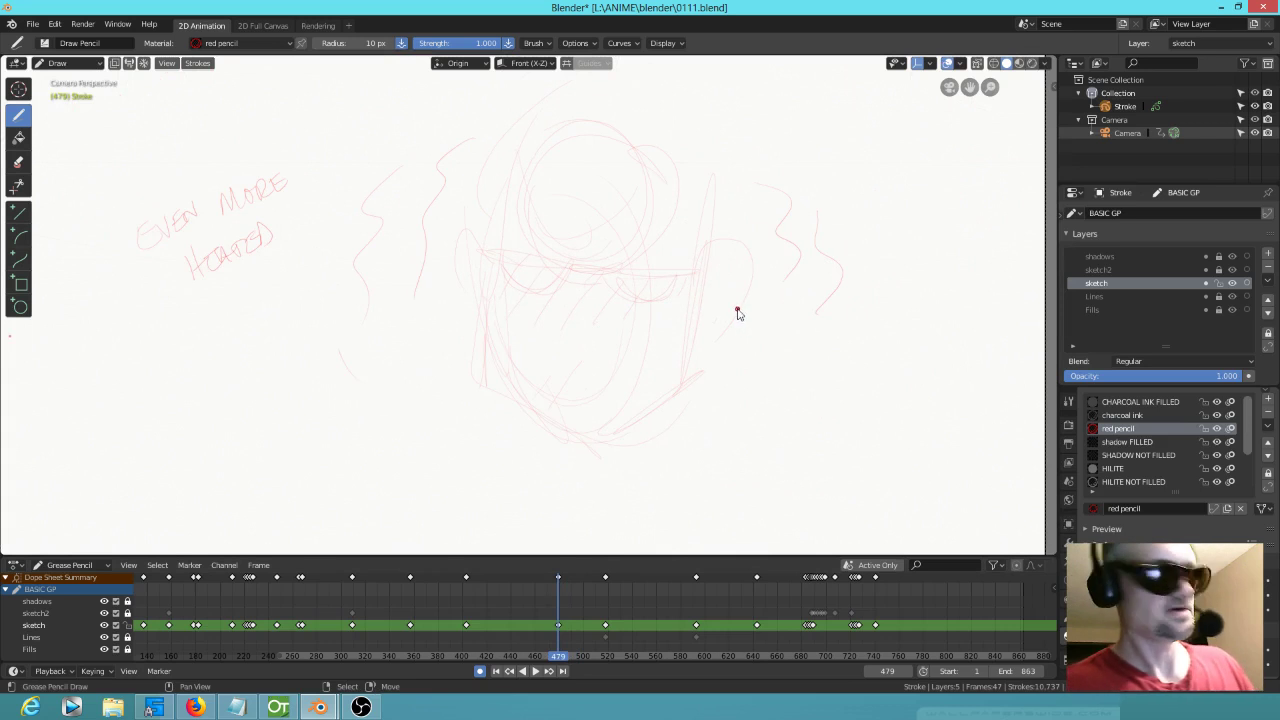
Step: Go to the "GRR" keyframe at frame 357 and darken the lower hairline curve across the character's forehead
{"action": "key", "text": "Down"}
{"action": "key", "text": "Down"}
{"action": "key", "text": "Up"}
{"action": "key", "text": "Up"}
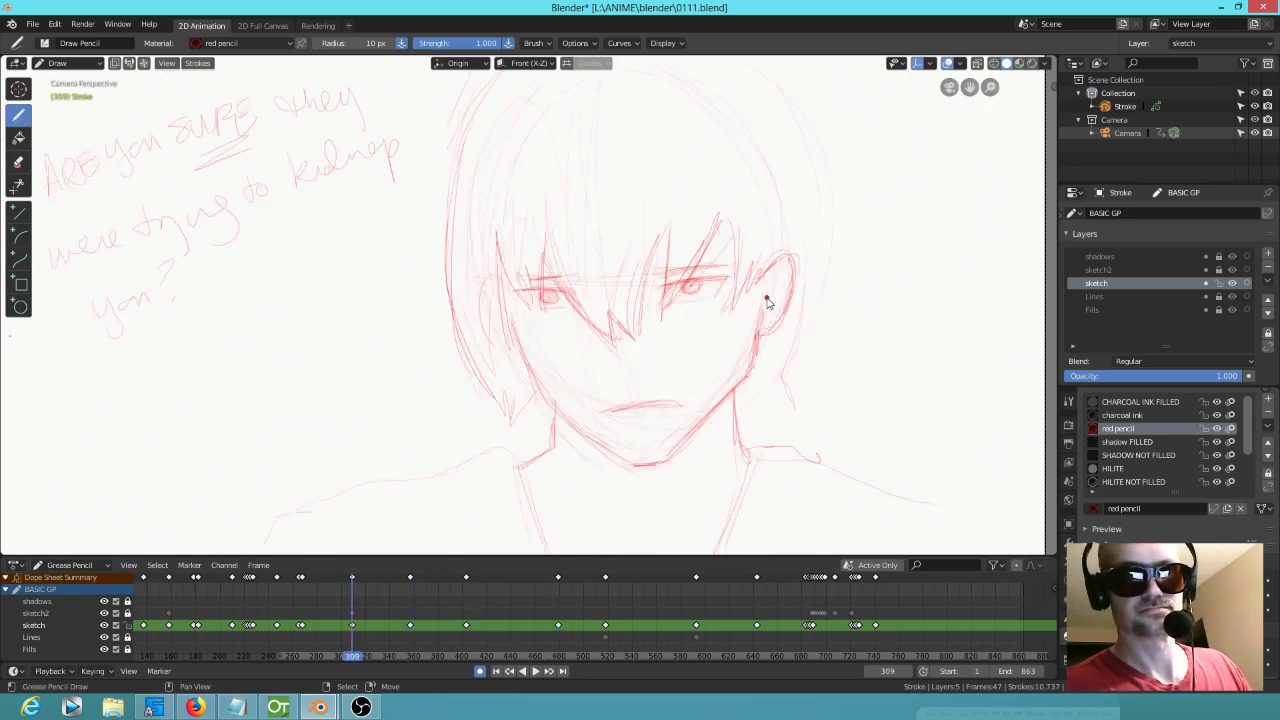
{"action": "key", "text": "Down"}
{"action": "key", "text": "Down"}
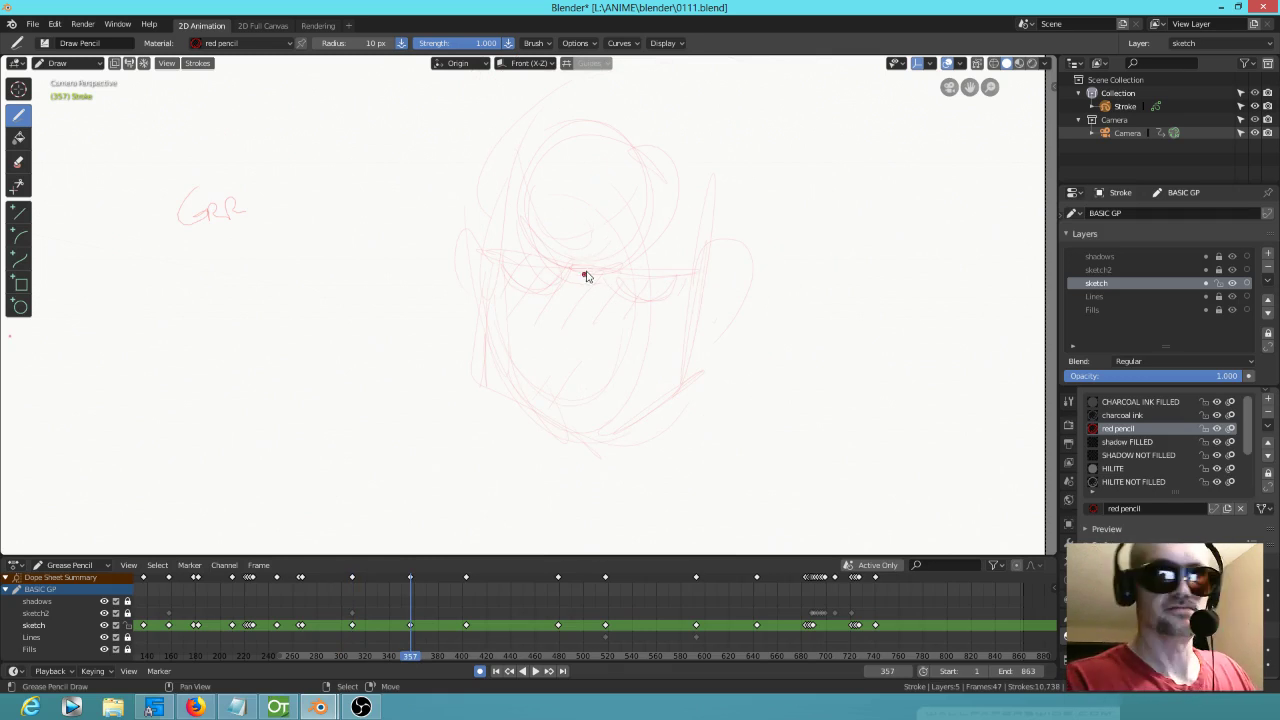
{"action": "left_click_drag", "start_coordinate": [655, 258], "coordinate": [686, 205]}
{"action": "left_click_drag", "start_coordinate": [542, 256], "coordinate": [529, 167]}
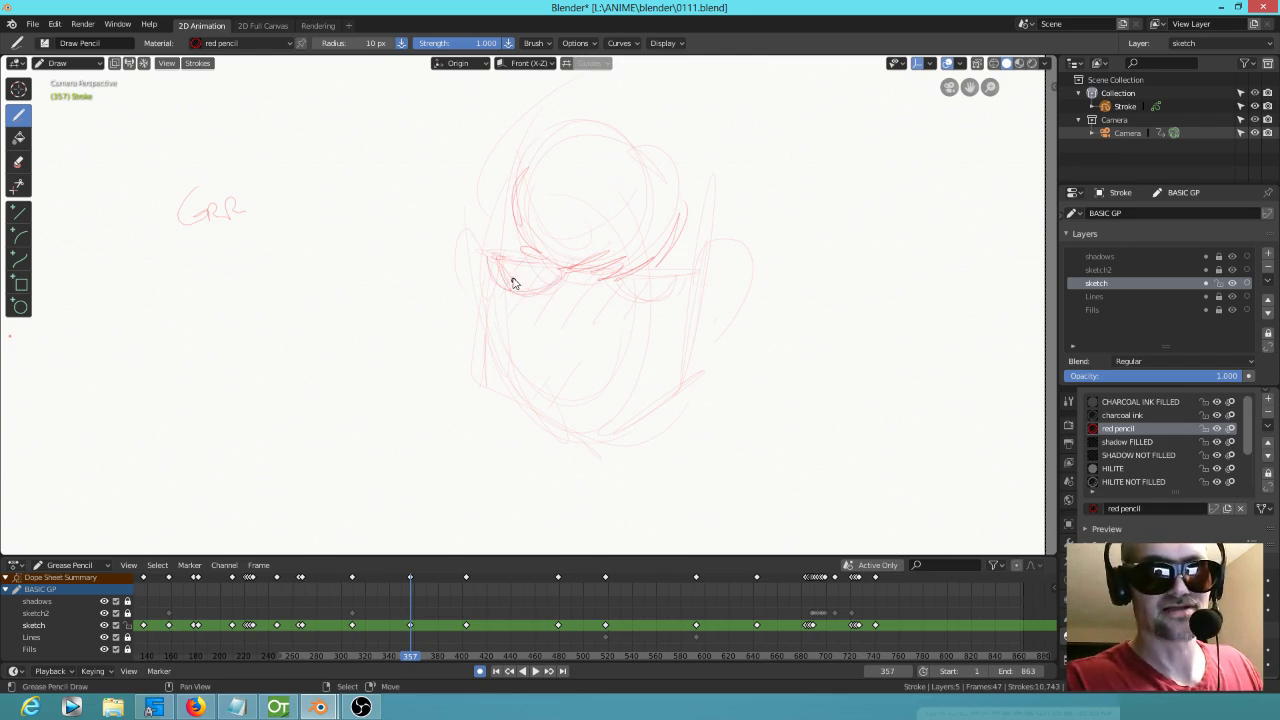
Step: Try filling both glasses lenses with short hatching strokes
{"action": "mouse_move", "coordinate": [524, 272]}
{"action": "left_mouse_down"}
{"action": "mouse_move", "coordinate": [520, 296]}
{"action": "mouse_move", "coordinate": [538, 264]}
{"action": "left_mouse_up"}
{"action": "left_click_drag", "start_coordinate": [541, 266], "coordinate": [534, 292]}
{"action": "left_click_drag", "start_coordinate": [626, 298], "coordinate": [680, 292]}
{"action": "left_click_drag", "start_coordinate": [638, 278], "coordinate": [655, 302]}
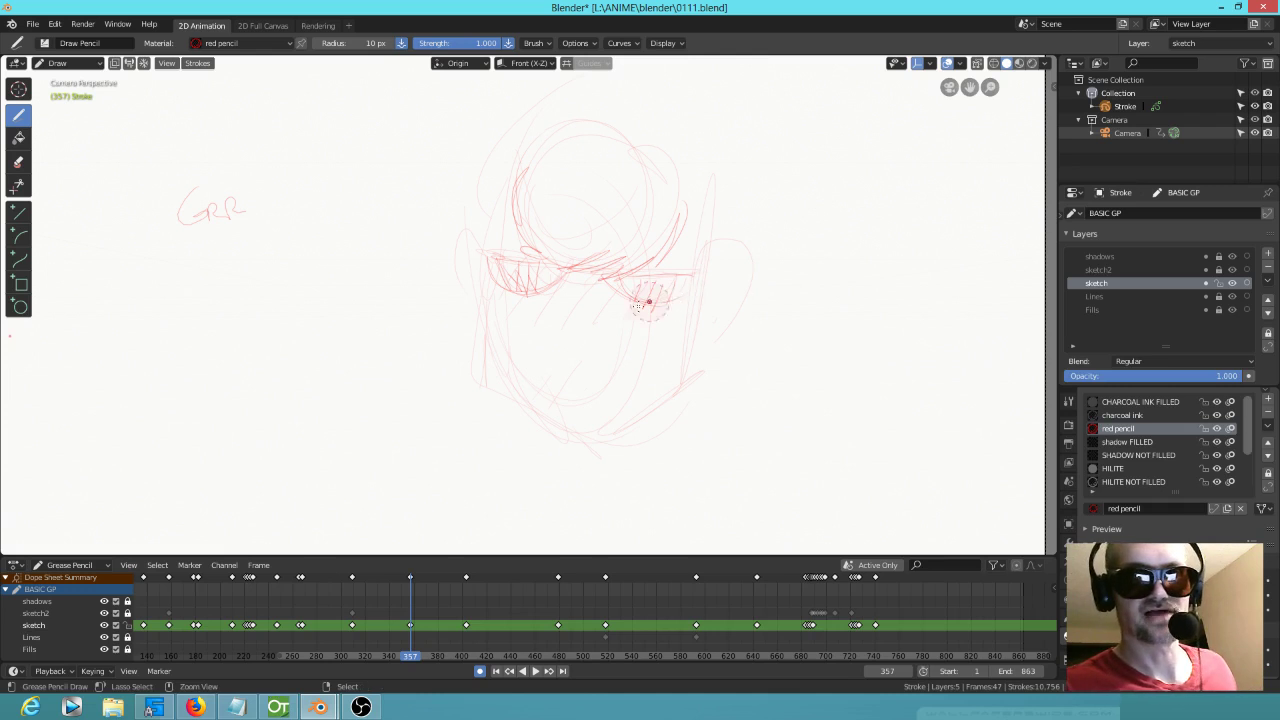
Step: Erase the glasses and hatch a diagonal shadow below the hairline over both eyes
{"action": "mouse_move", "coordinate": [534, 283]}
{"action": "left_mouse_down", "text": "ctrl"}
{"action": "mouse_move", "coordinate": [500, 303]}
{"action": "mouse_move", "coordinate": [515, 318]}
{"action": "left_mouse_up", "text": "ctrl"}
{"action": "mouse_move", "coordinate": [570, 268]}
{"action": "left_mouse_down"}
{"action": "mouse_move", "coordinate": [535, 310]}
{"action": "mouse_move", "coordinate": [585, 290]}
{"action": "left_mouse_up"}
{"action": "mouse_move", "coordinate": [625, 268]}
{"action": "left_mouse_down"}
{"action": "mouse_move", "coordinate": [600, 282]}
{"action": "mouse_move", "coordinate": [618, 298]}
{"action": "left_mouse_up"}
{"action": "left_click_drag", "start_coordinate": [652, 264], "coordinate": [632, 327]}
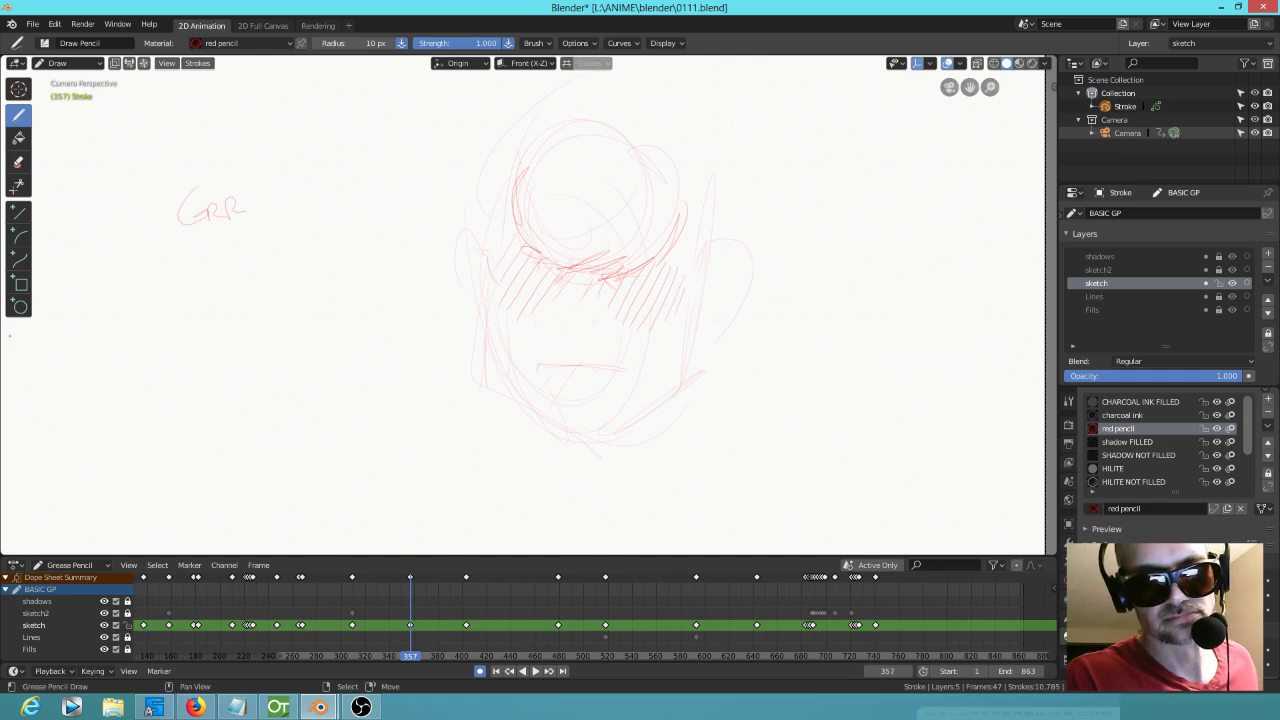
Step: Sketch a wide, flat mouth and extend the diagonal eye shadow across the bridge of the nose
{"action": "mouse_move", "coordinate": [540, 390]}
{"action": "left_mouse_down"}
{"action": "mouse_move", "coordinate": [623, 382]}
{"action": "mouse_move", "coordinate": [620, 372]}
{"action": "left_mouse_up"}
{"action": "left_click_drag", "start_coordinate": [571, 277], "coordinate": [540, 316]}
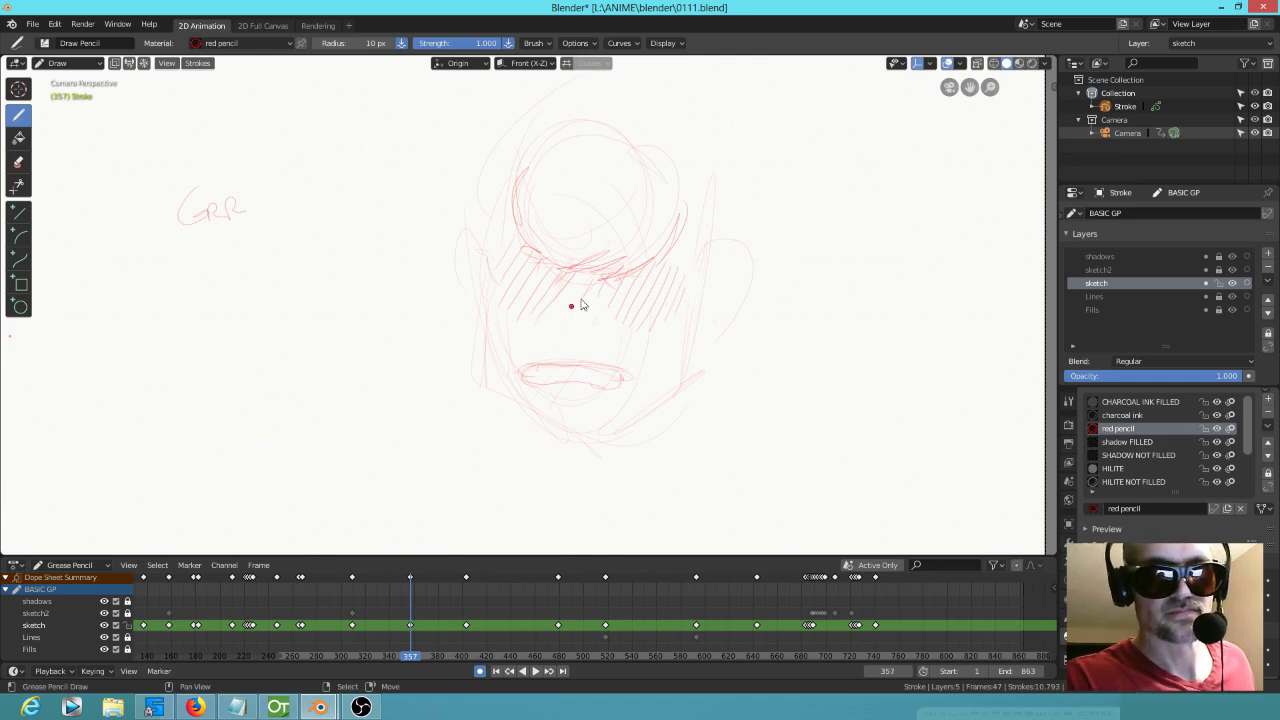
{"action": "left_click_drag", "start_coordinate": [631, 263], "coordinate": [609, 294]}
Step: Darken both vertical sides of the face and erase the wide mouth
{"action": "left_click_drag", "start_coordinate": [493, 287], "coordinate": [494, 366]}
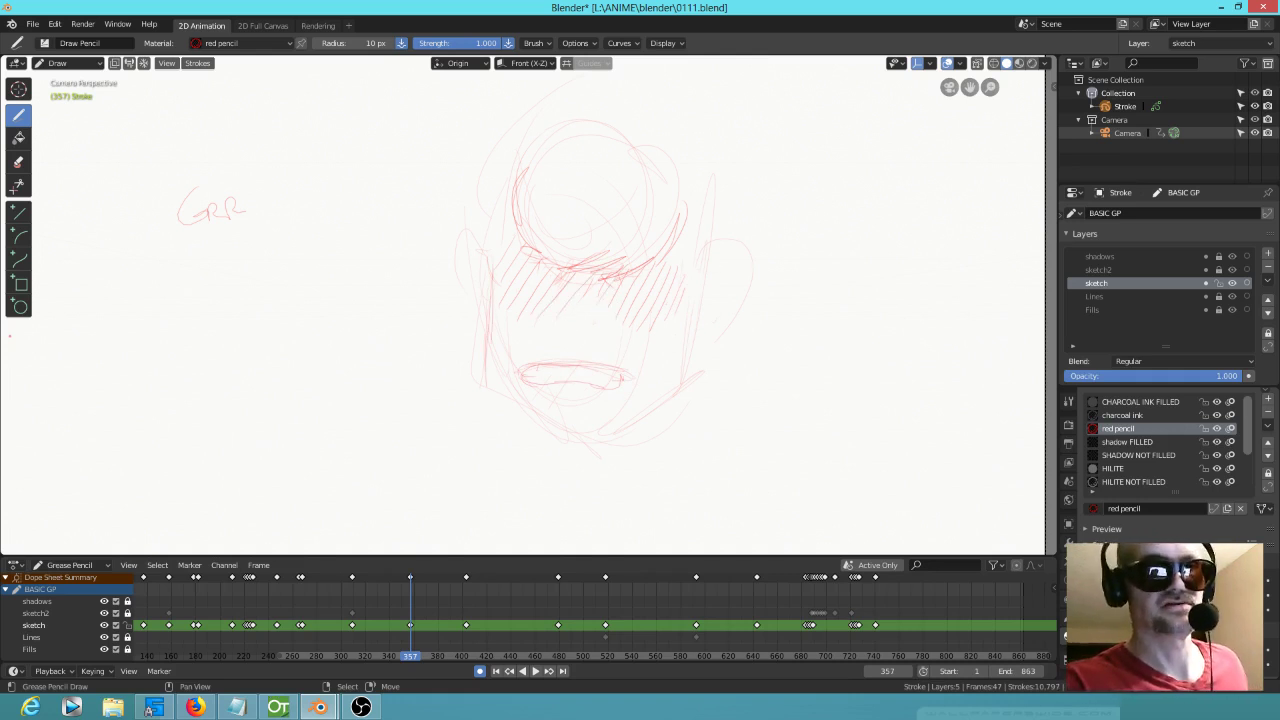
{"action": "left_click_drag", "start_coordinate": [694, 290], "coordinate": [683, 383]}
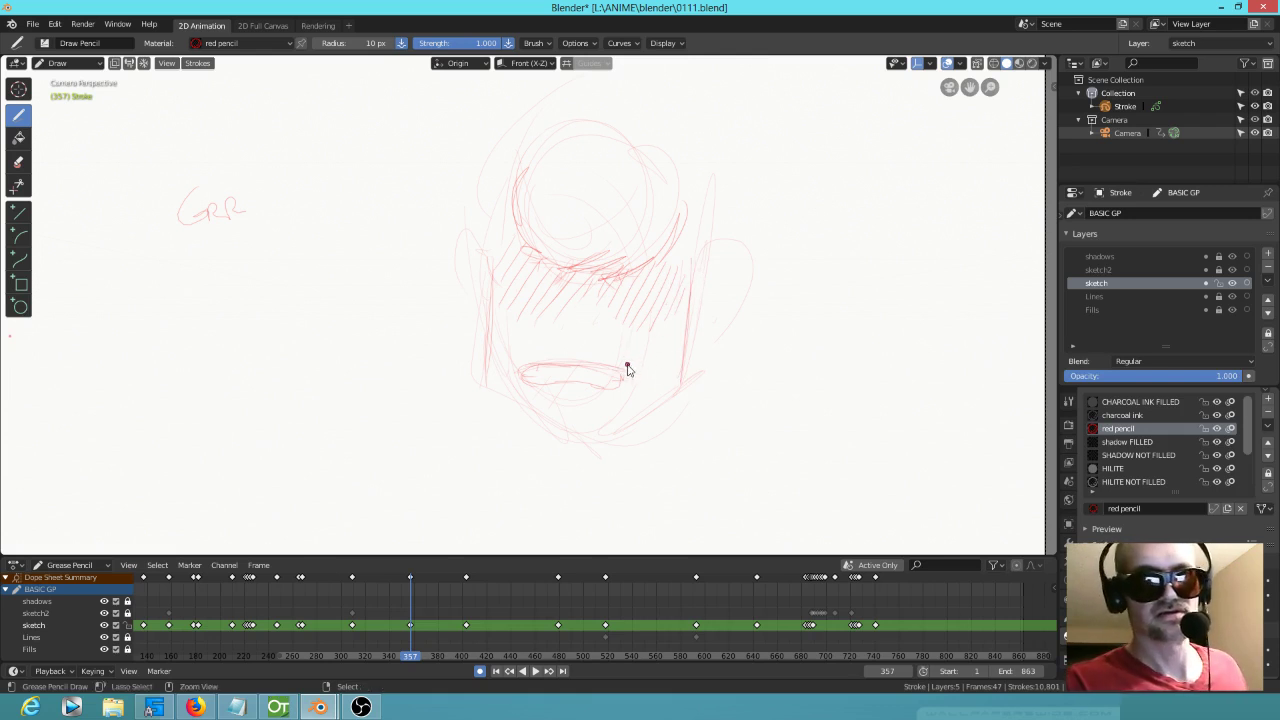
{"action": "mouse_move", "coordinate": [630, 367]}
{"action": "left_mouse_down", "text": "ctrl+alt"}
{"action": "mouse_move", "coordinate": [508, 377]}
{"action": "mouse_move", "coordinate": [645, 370]}
{"action": "left_mouse_up", "text": "ctrl+alt"}
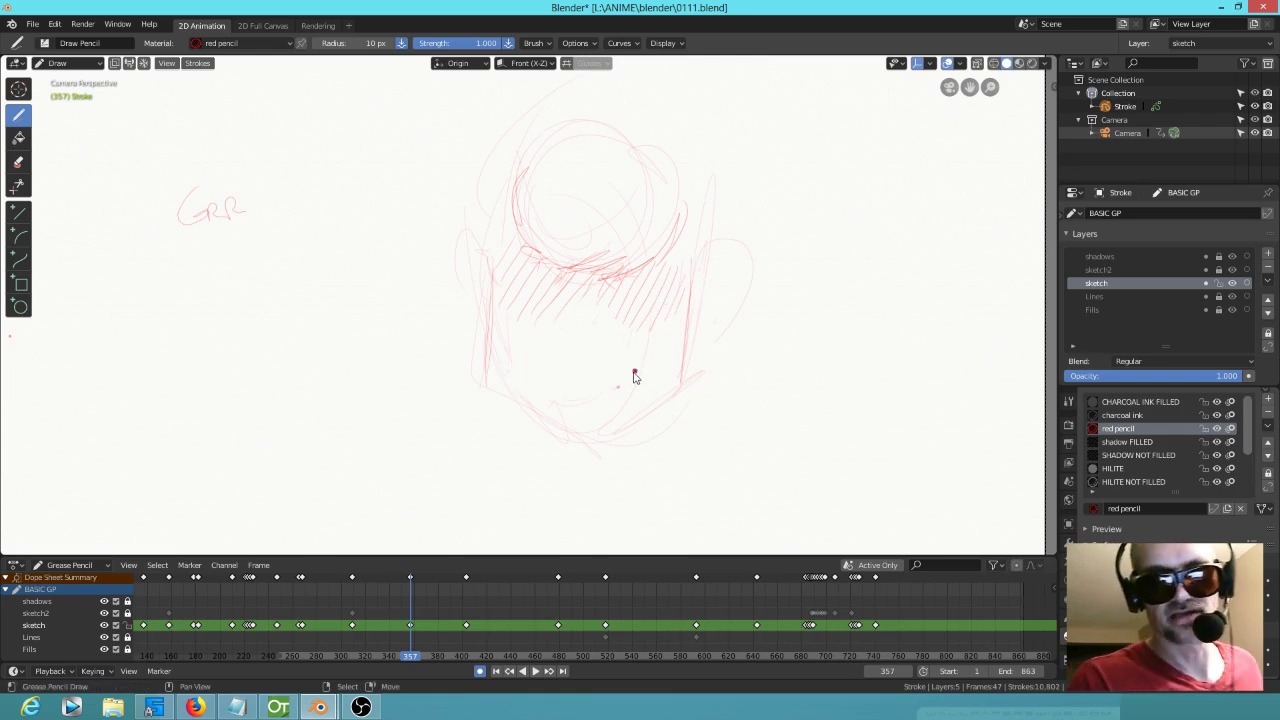
{"action": "left_click_drag", "start_coordinate": [477, 366], "coordinate": [497, 389], "text": "ctrl+alt"}
Step: Sketch a vertical centre guideline with a small mouth just above the chin, and reinforce the angular jawline
{"action": "left_click_drag", "start_coordinate": [619, 218], "coordinate": [611, 195], "text": "ctrl+alt"}
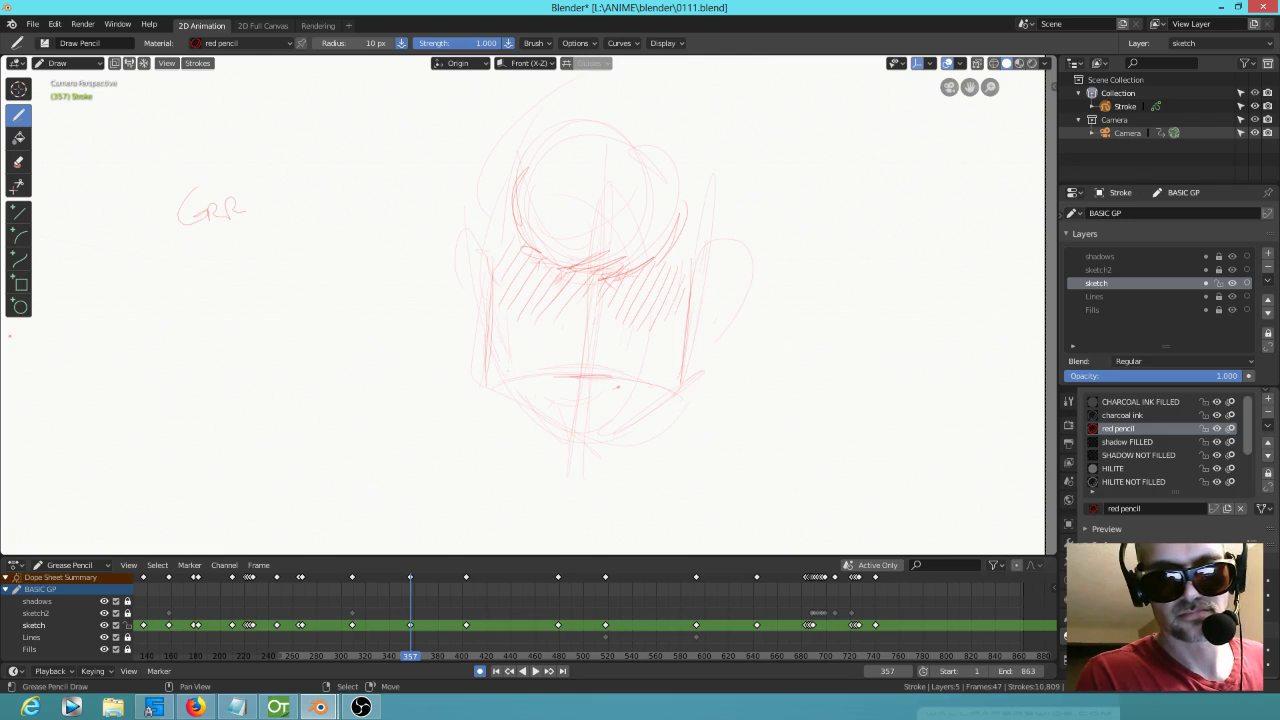
{"action": "mouse_move", "coordinate": [600, 382]}
{"action": "left_mouse_down", "text": "ctrl"}
{"action": "mouse_move", "coordinate": [573, 379]}
{"action": "mouse_move", "coordinate": [578, 401]}
{"action": "left_mouse_up", "text": "ctrl"}
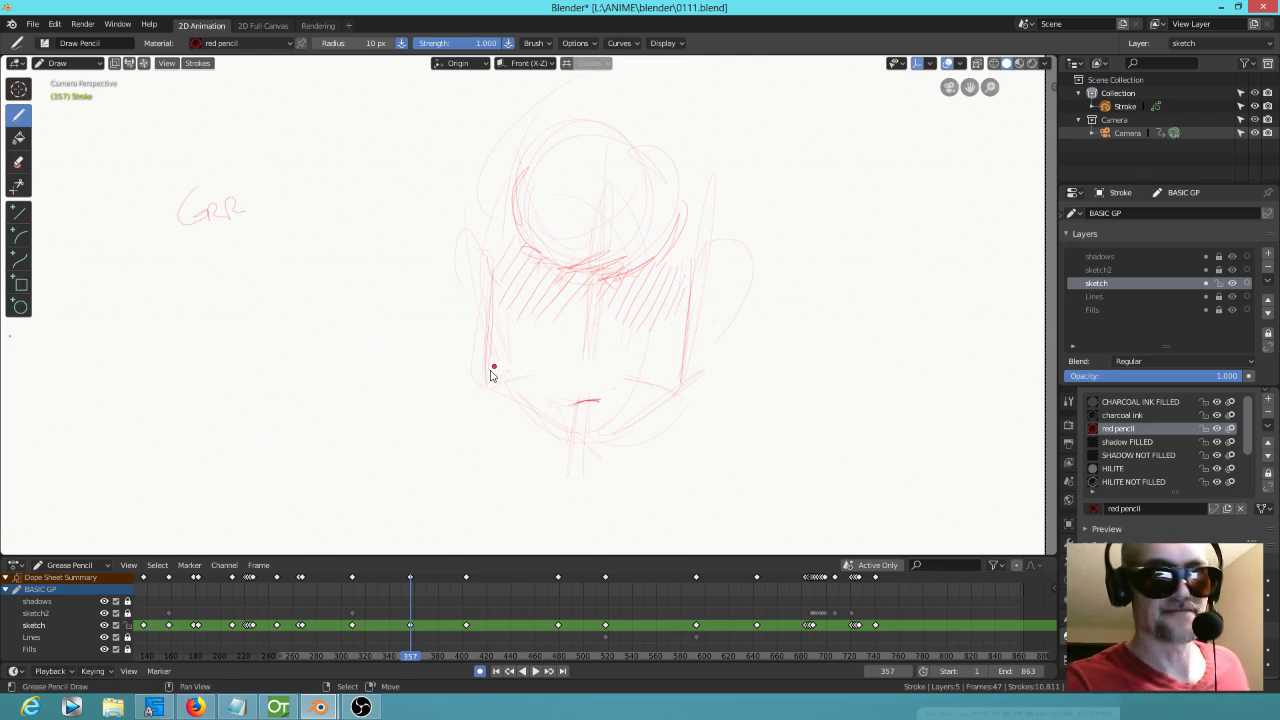
{"action": "left_click_drag", "start_coordinate": [602, 434], "coordinate": [690, 386]}
Step: Review the sketch keyframes between frames 268 and 518 to compare them with the face at frame 357
{"action": "key", "text": "Down"}
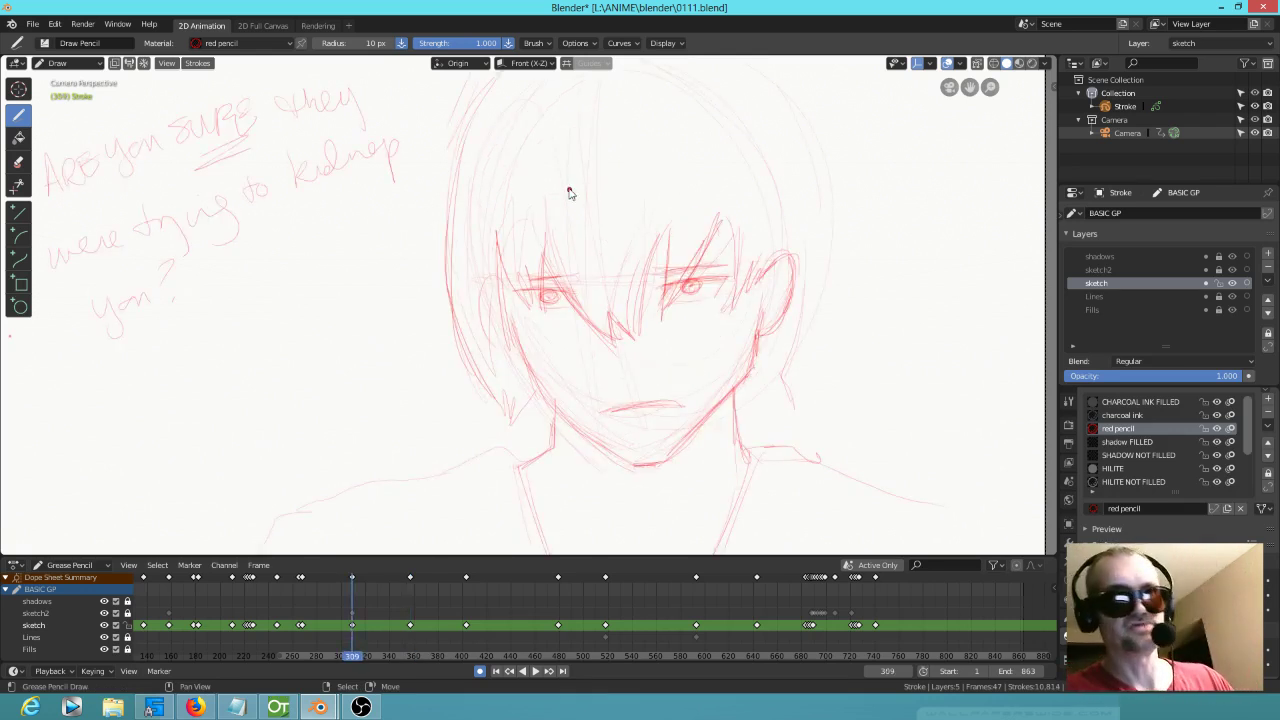
{"action": "key", "text": "Down"}
{"action": "middle_click_drag", "start_coordinate": [570, 296], "coordinate": [609, 314], "text": "shift"}
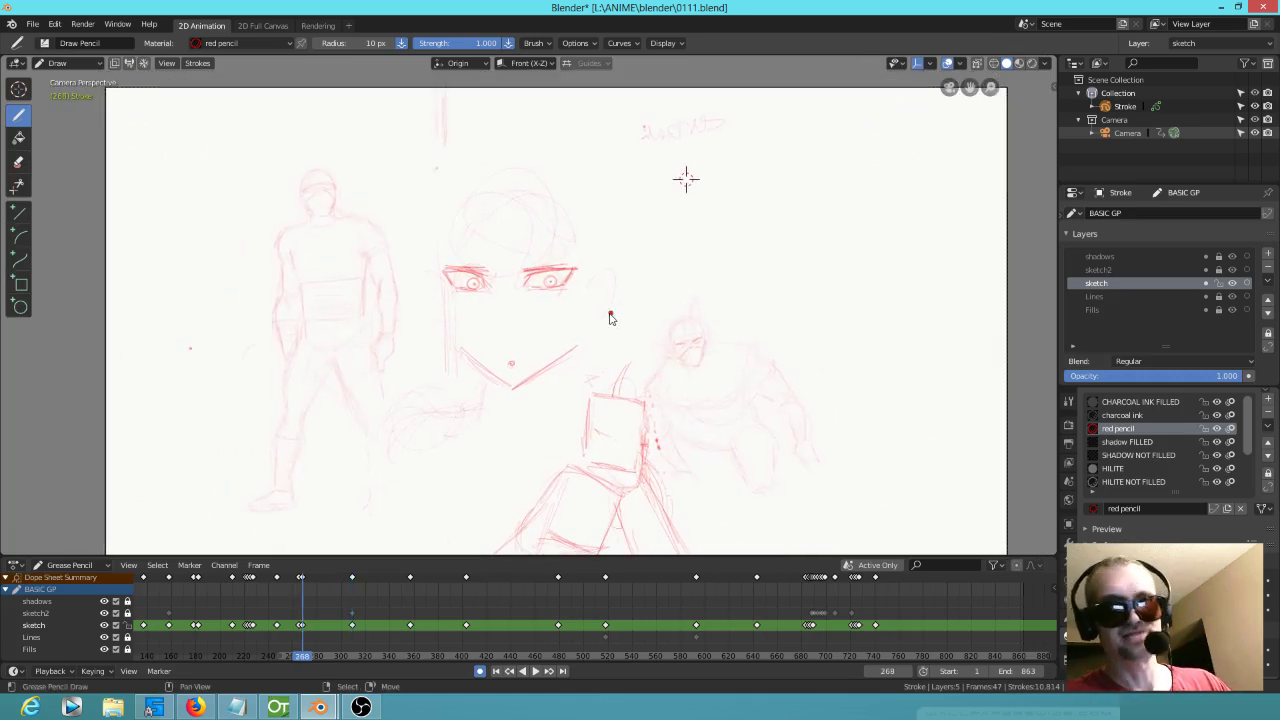
{"action": "key", "text": "Up"}
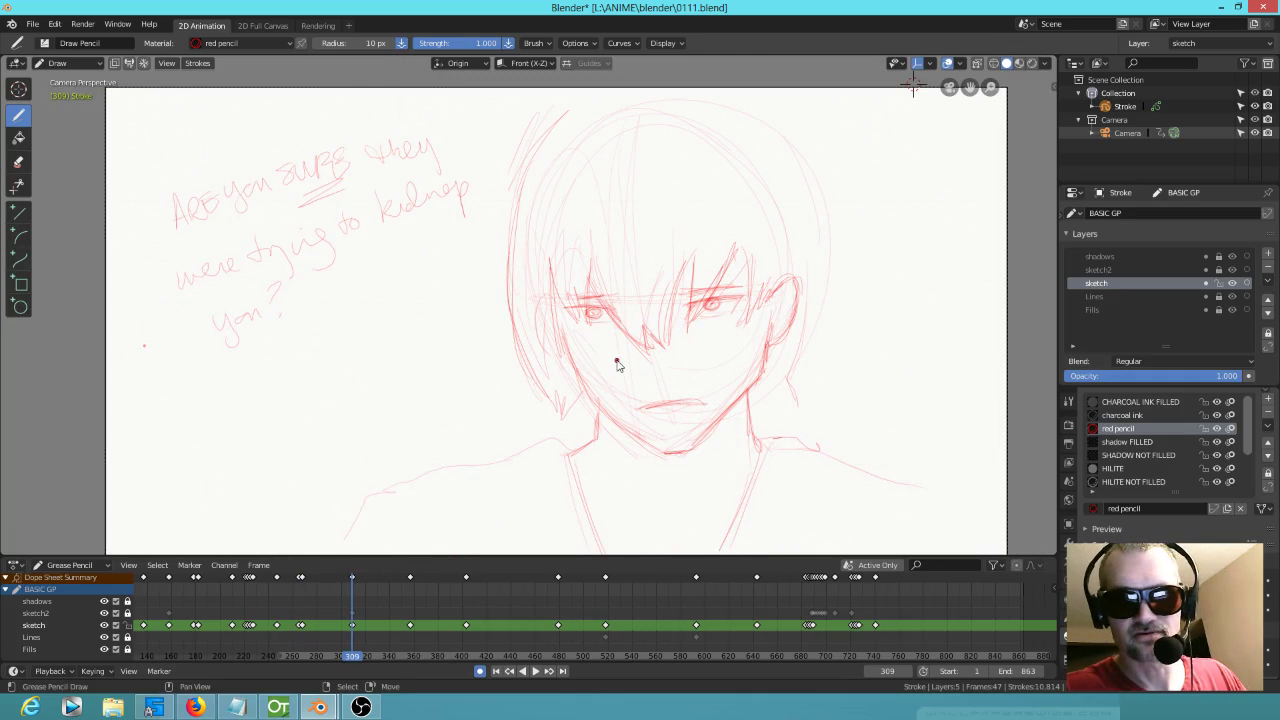
{"action": "key", "text": "Up"}
{"action": "key", "text": "Up"}
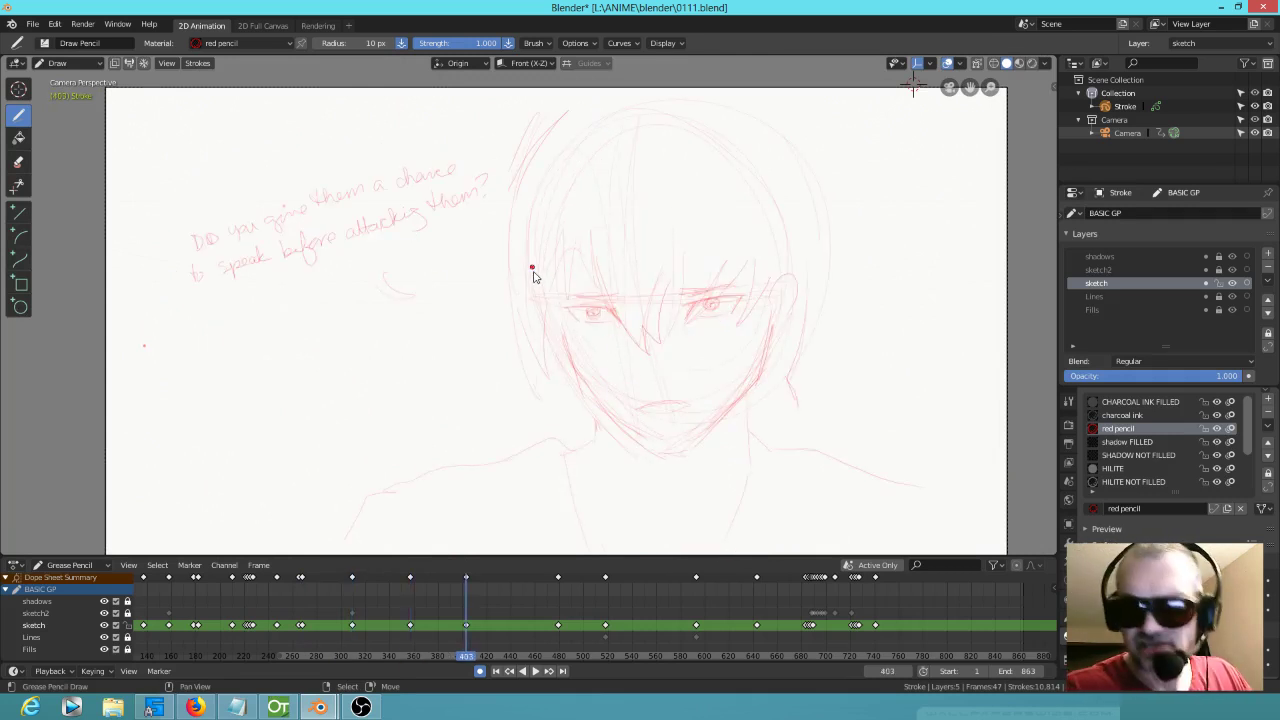
{"action": "key", "text": "Up"}
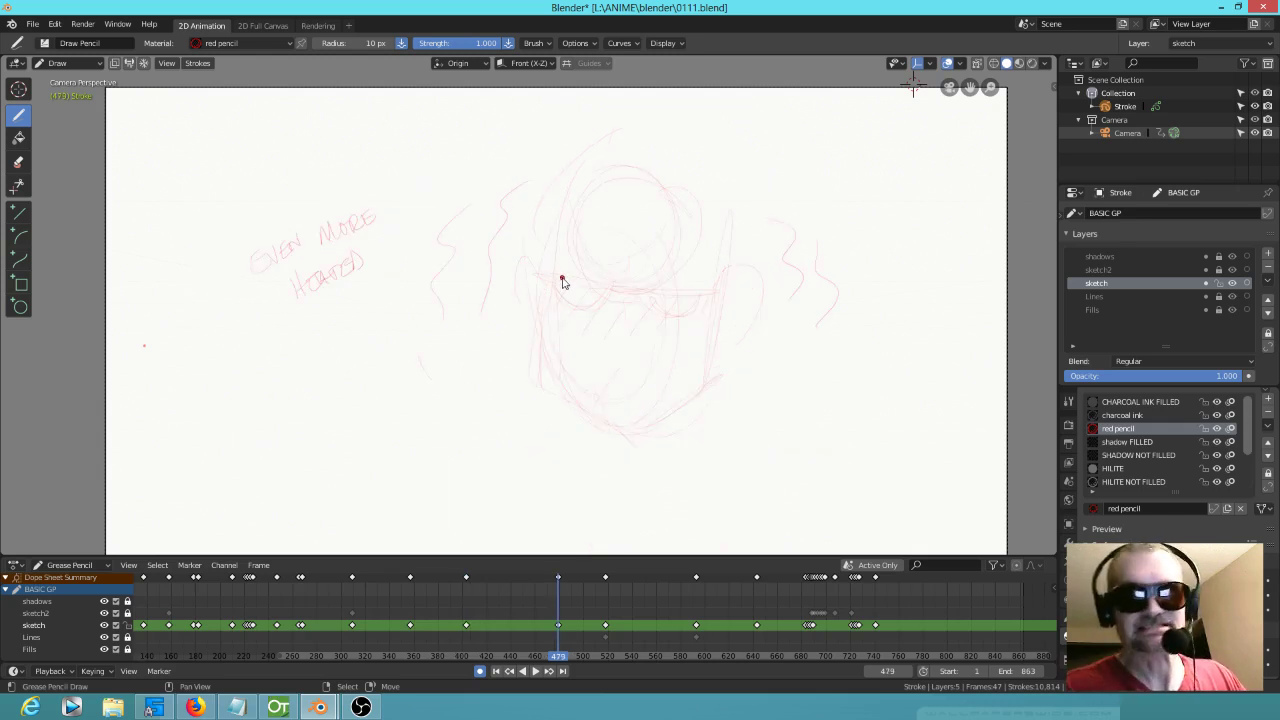
{"action": "key", "text": "Up"}
{"action": "scroll", "coordinate": [405, 196], "scroll_direction": "up", "scroll_amount": 5}
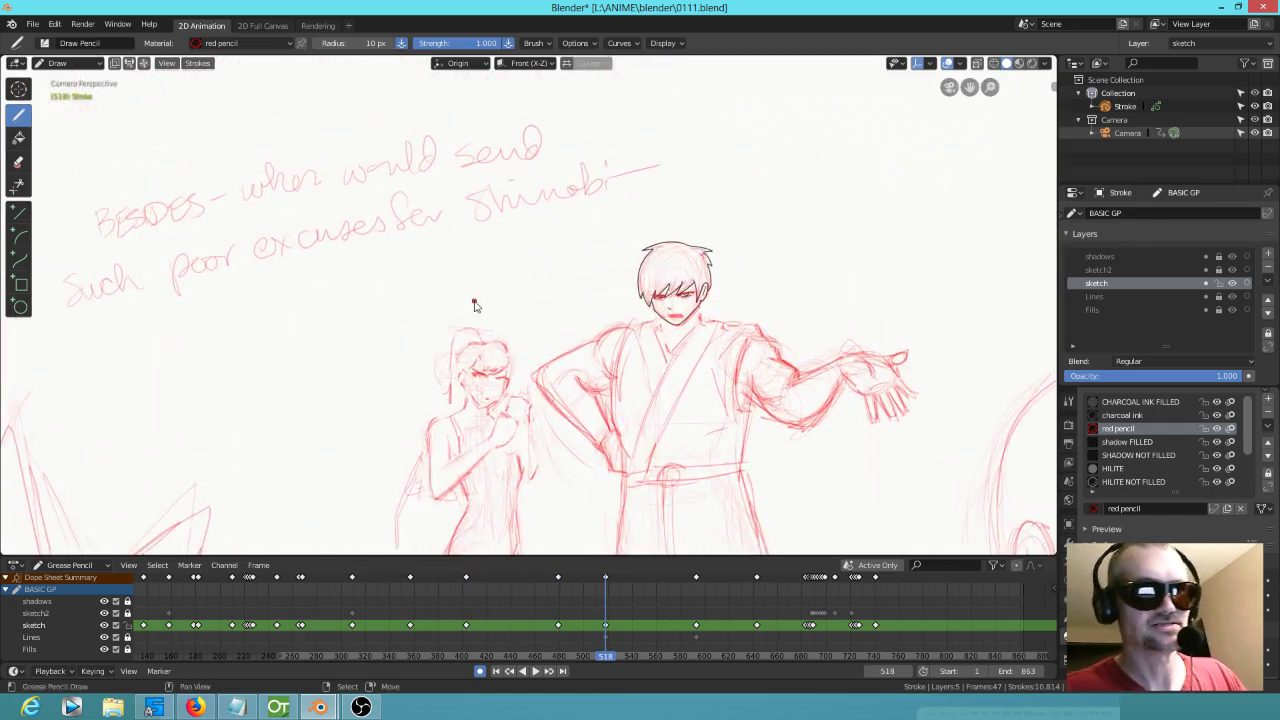
{"action": "key", "text": "Down"}
{"action": "key", "text": "Down"}
{"action": "key", "text": "Down"}
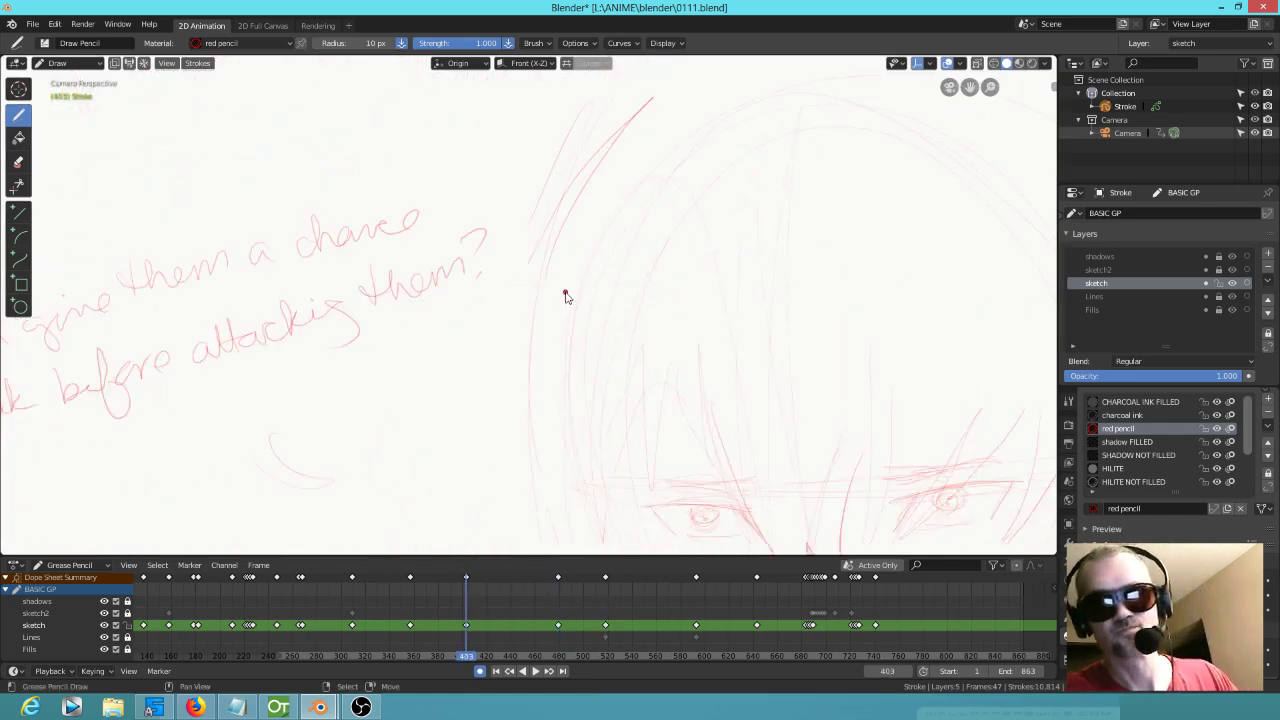
{"action": "key", "text": "Home"}
{"action": "middle_click_drag", "start_coordinate": [911, 391], "coordinate": [840, 317], "text": "shift"}
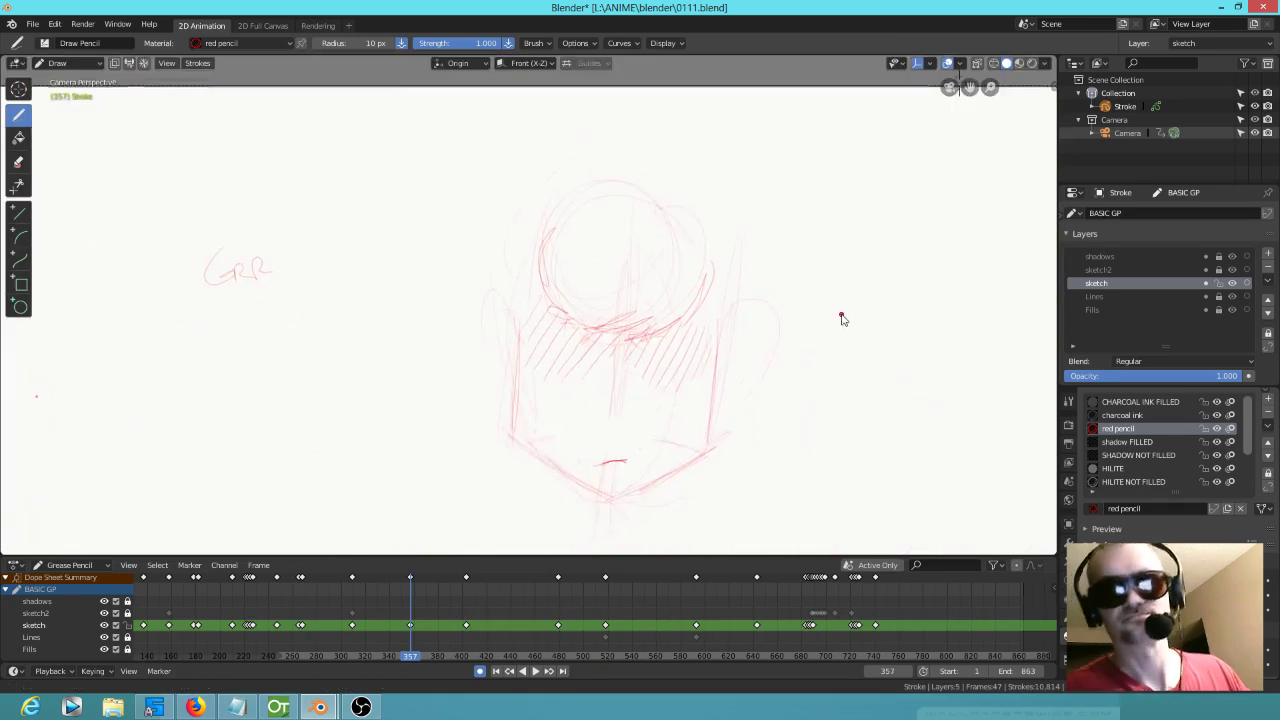
{"action": "key", "text": "Down"}
{"action": "key", "text": "Up"}
{"action": "key", "text": "Down"}
{"action": "key", "text": "Down"}
{"action": "key", "text": "Up"}
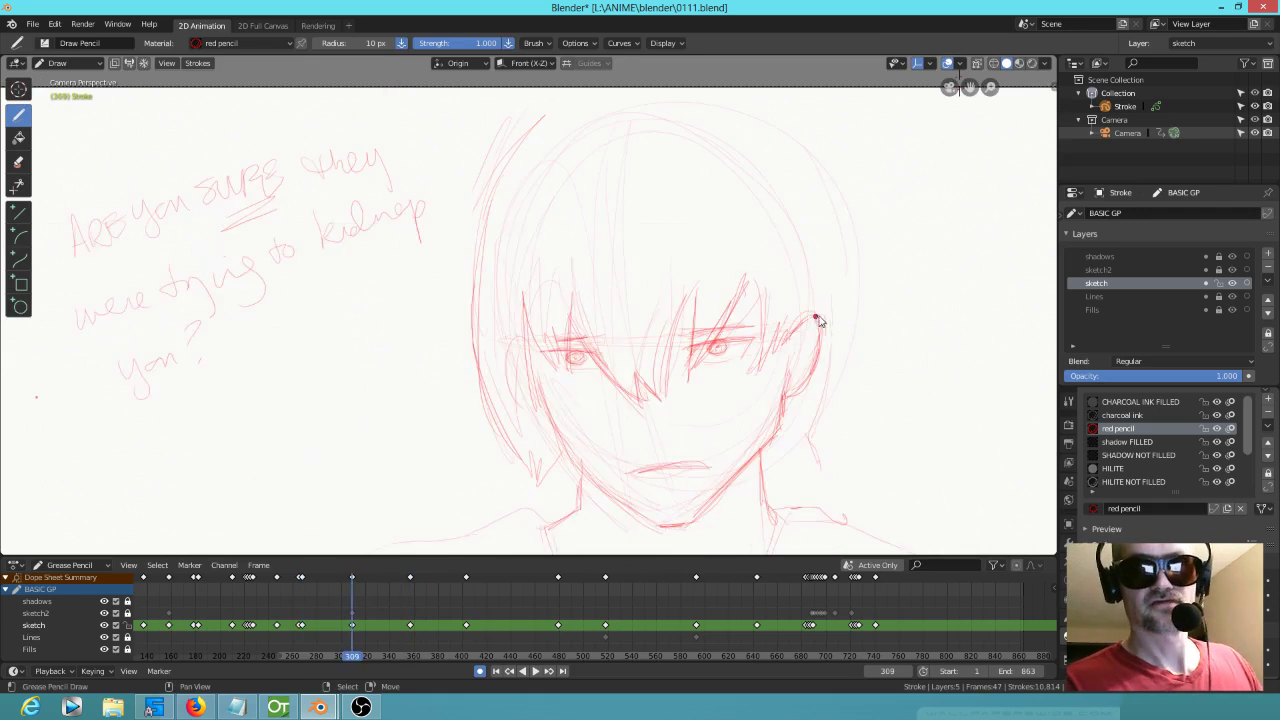
Step: Return to frame 357 and sketch curved ears on both sides of the head
{"action": "key", "text": "Up"}
{"action": "mouse_move", "coordinate": [735, 352]}
{"action": "left_mouse_down"}
{"action": "mouse_move", "coordinate": [756, 340]}
{"action": "mouse_move", "coordinate": [728, 390]}
{"action": "left_mouse_up"}
{"action": "left_click", "coordinate": [509, 357]}
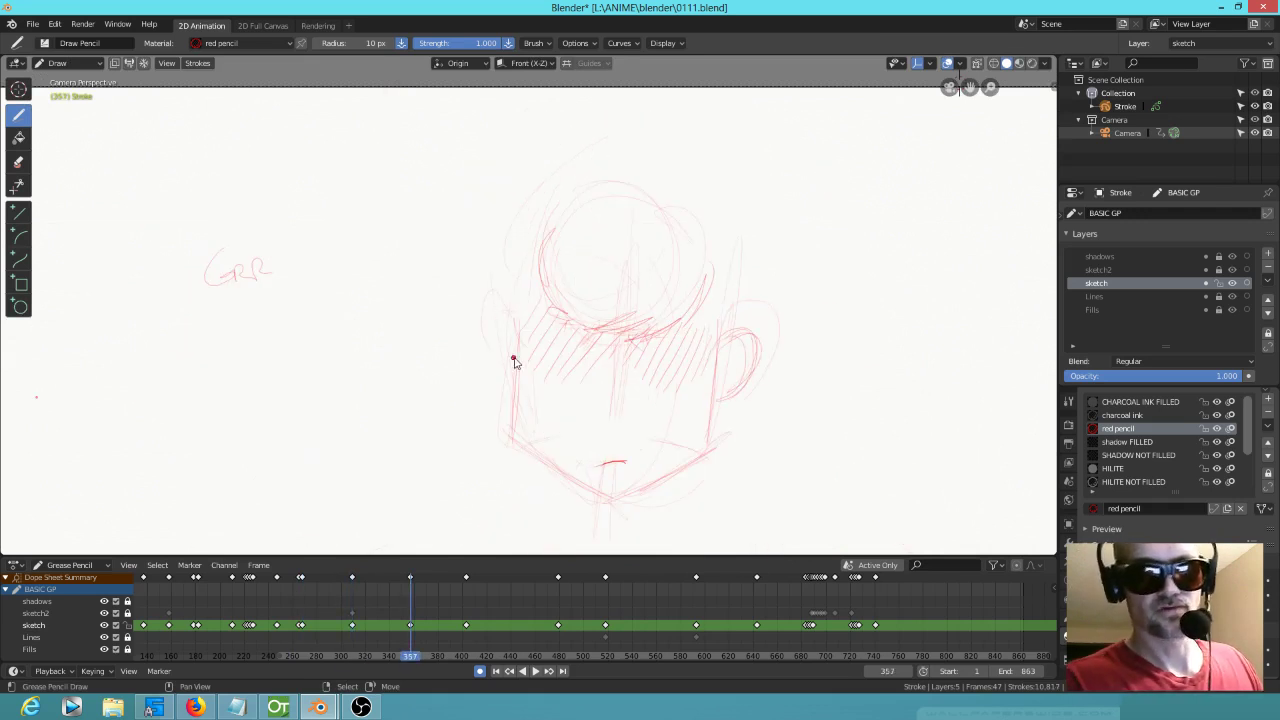
{"action": "left_click_drag", "start_coordinate": [484, 340], "coordinate": [492, 384]}
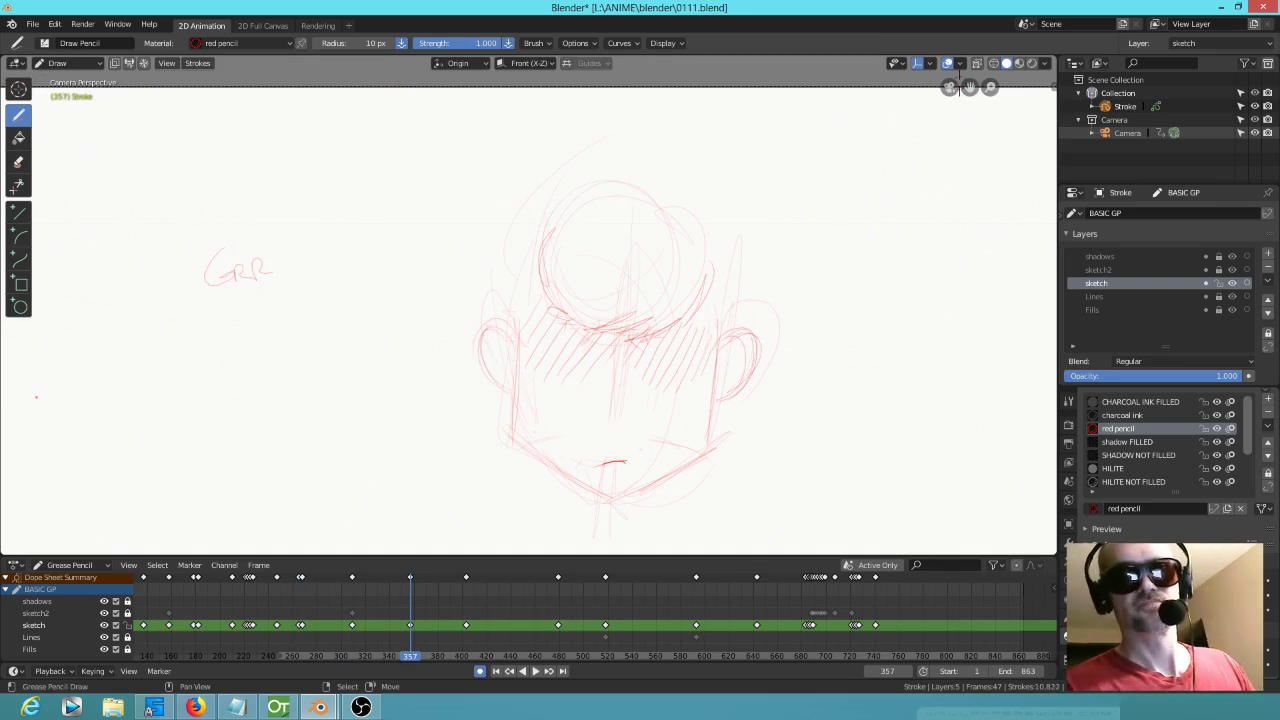
Step: Draw short temple lines linking the hairline to both ears, and compare them with the previous keyframe
{"action": "left_click_drag", "start_coordinate": [538, 286], "coordinate": [522, 305]}
{"action": "left_click_drag", "start_coordinate": [708, 306], "coordinate": [718, 329]}
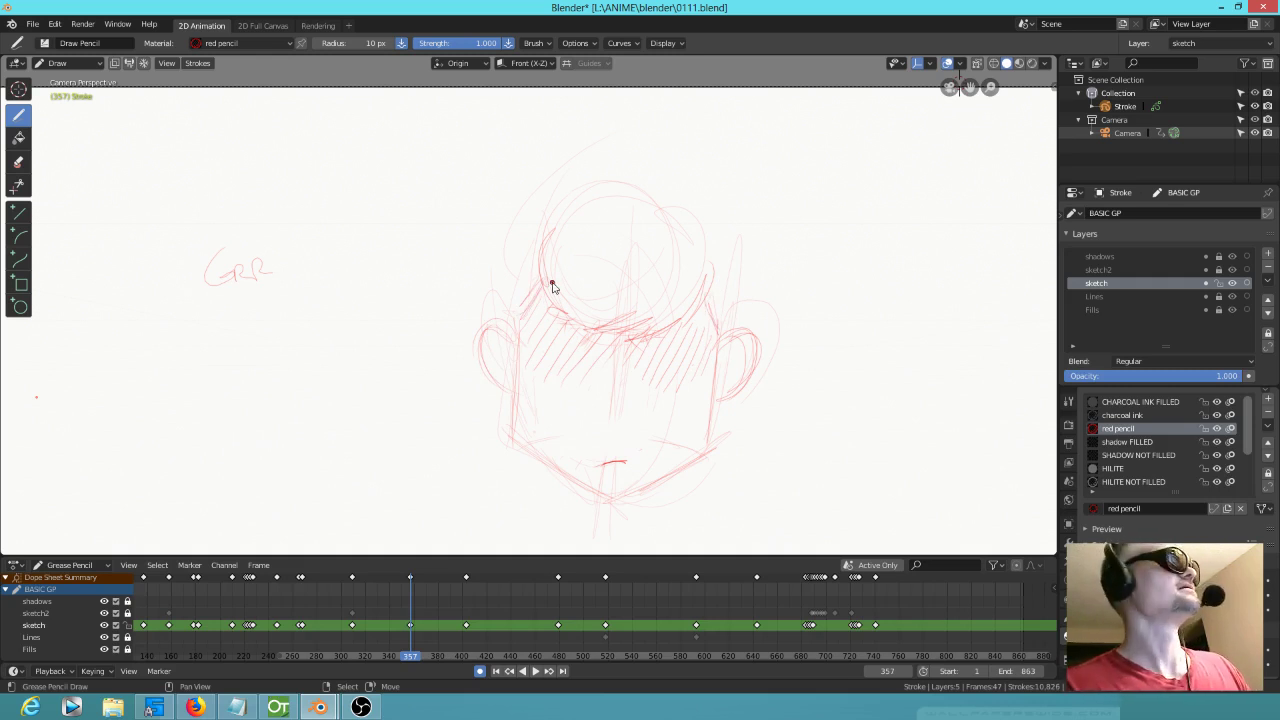
{"action": "key", "text": "Down"}
{"action": "key", "text": "Up"}
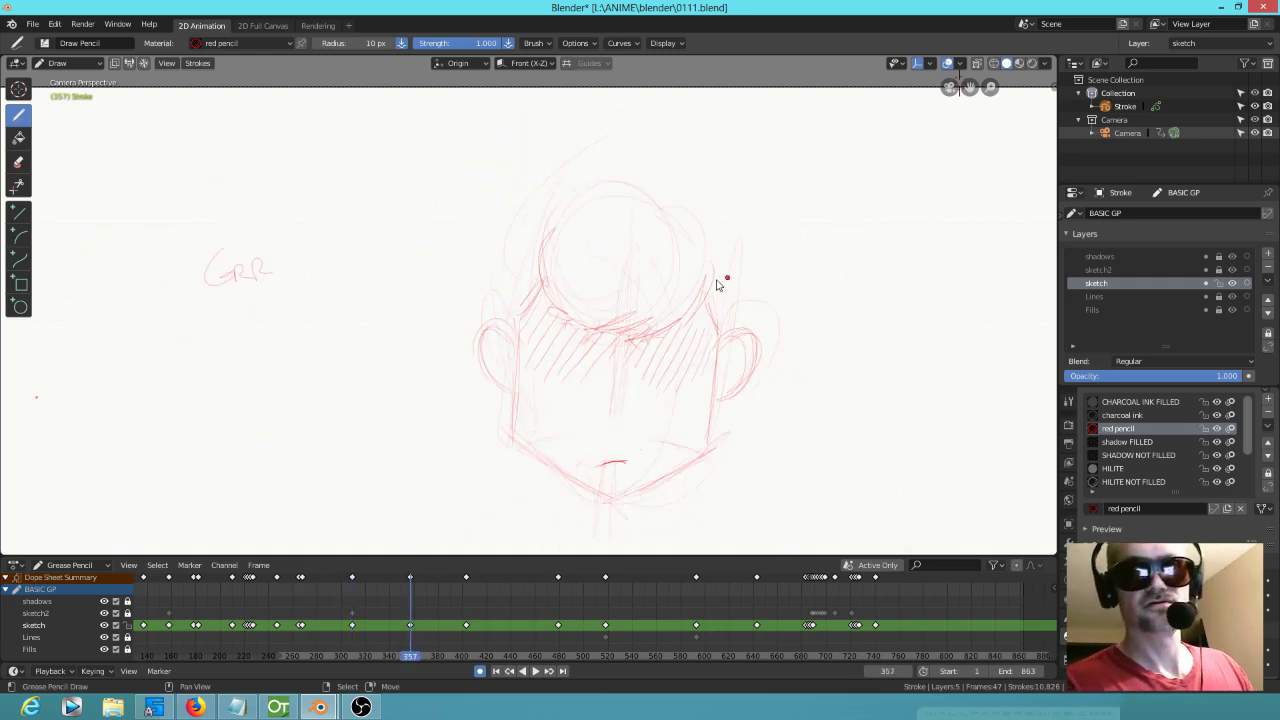
Step: Thicken the diagonal shadow hatching over both eyes with additional strokes
{"action": "mouse_move", "coordinate": [557, 323]}
{"action": "left_mouse_down"}
{"action": "mouse_move", "coordinate": [528, 376]}
{"action": "mouse_move", "coordinate": [542, 370]}
{"action": "mouse_move", "coordinate": [551, 387]}
{"action": "left_mouse_up"}
{"action": "mouse_move", "coordinate": [610, 336]}
{"action": "left_mouse_down"}
{"action": "mouse_move", "coordinate": [588, 371]}
{"action": "mouse_move", "coordinate": [632, 362]}
{"action": "left_mouse_up"}
{"action": "mouse_move", "coordinate": [661, 340]}
{"action": "left_mouse_down"}
{"action": "mouse_move", "coordinate": [642, 376]}
{"action": "mouse_move", "coordinate": [654, 378]}
{"action": "left_mouse_up"}
{"action": "mouse_move", "coordinate": [688, 325]}
{"action": "left_mouse_down"}
{"action": "mouse_move", "coordinate": [662, 382]}
{"action": "mouse_move", "coordinate": [685, 388]}
{"action": "left_mouse_up"}
{"action": "left_click_drag", "start_coordinate": [715, 338], "coordinate": [698, 380]}
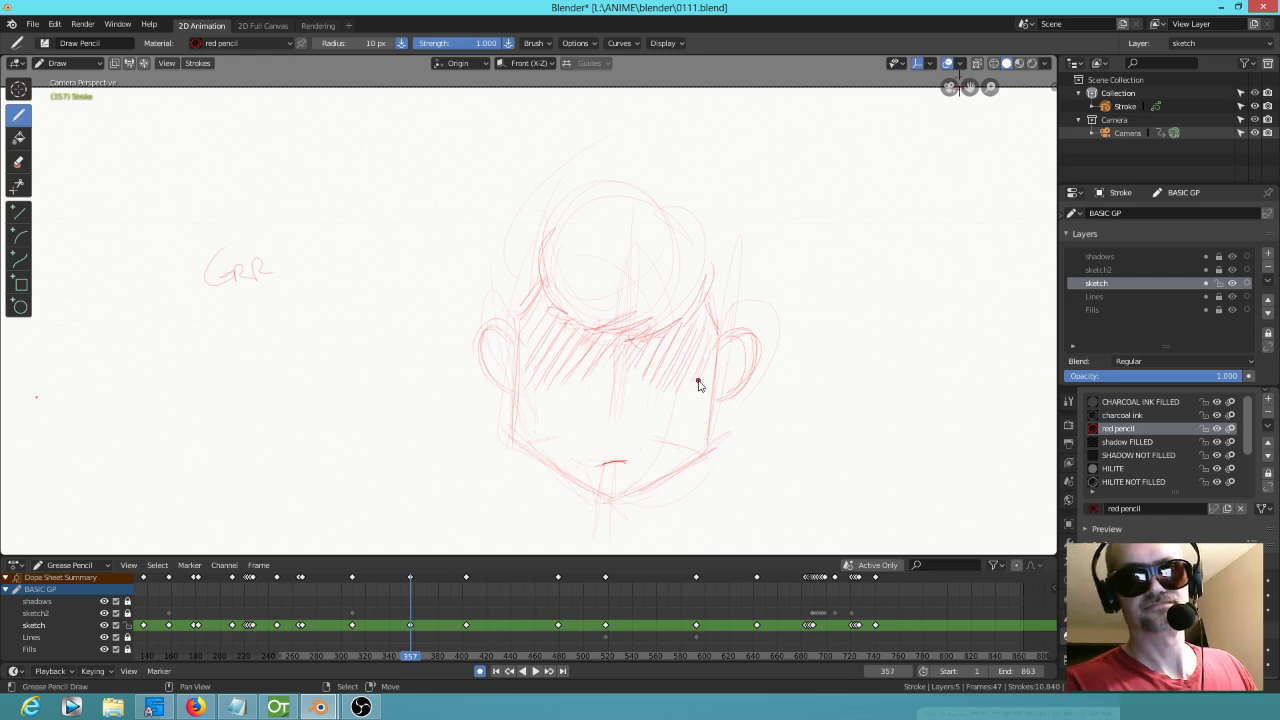
{"action": "mouse_move", "coordinate": [680, 320]}
{"action": "left_mouse_down"}
{"action": "mouse_move", "coordinate": [654, 362]}
{"action": "mouse_move", "coordinate": [686, 374]}
{"action": "left_mouse_up"}
{"action": "left_click_drag", "start_coordinate": [716, 352], "coordinate": [705, 374]}
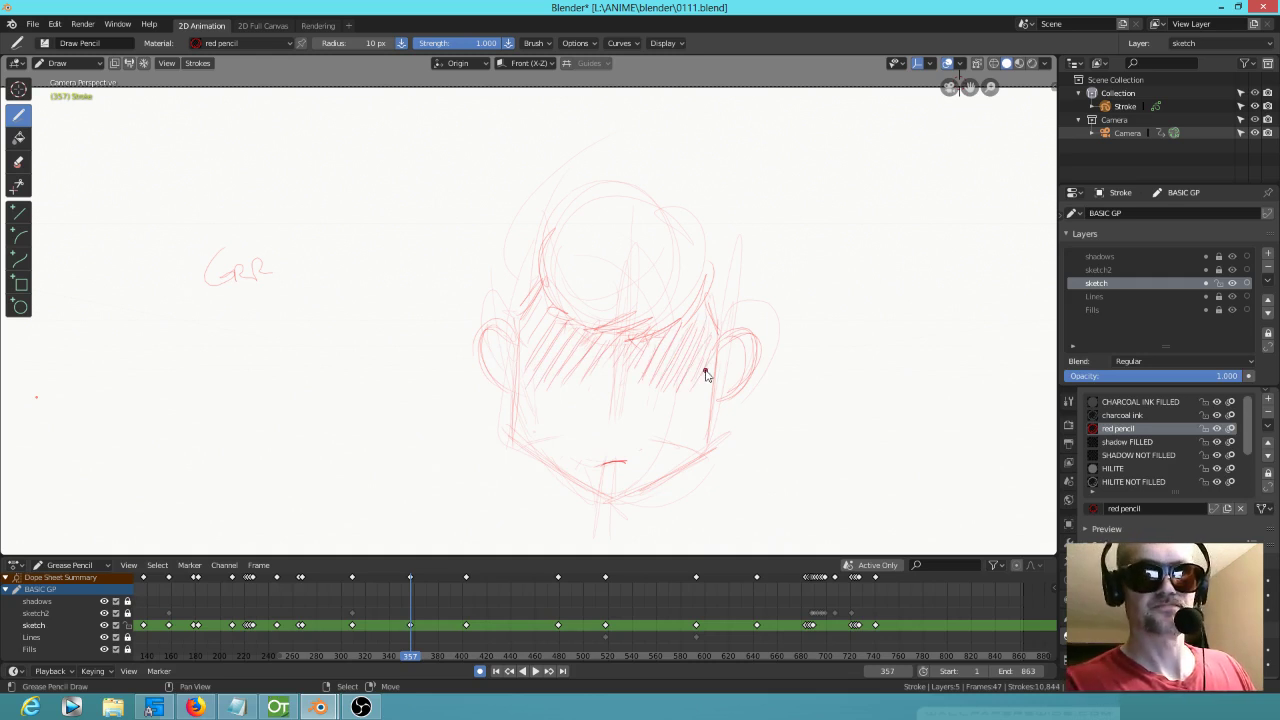
Step: Sketch curved strokes across the upper hair and rough in the outer contour on both sides of the head
{"action": "mouse_move", "coordinate": [582, 203]}
{"action": "left_mouse_down"}
{"action": "mouse_move", "coordinate": [634, 195]}
{"action": "mouse_move", "coordinate": [568, 172]}
{"action": "left_mouse_up"}
{"action": "key", "text": "Down"}
{"action": "key", "text": "Up"}
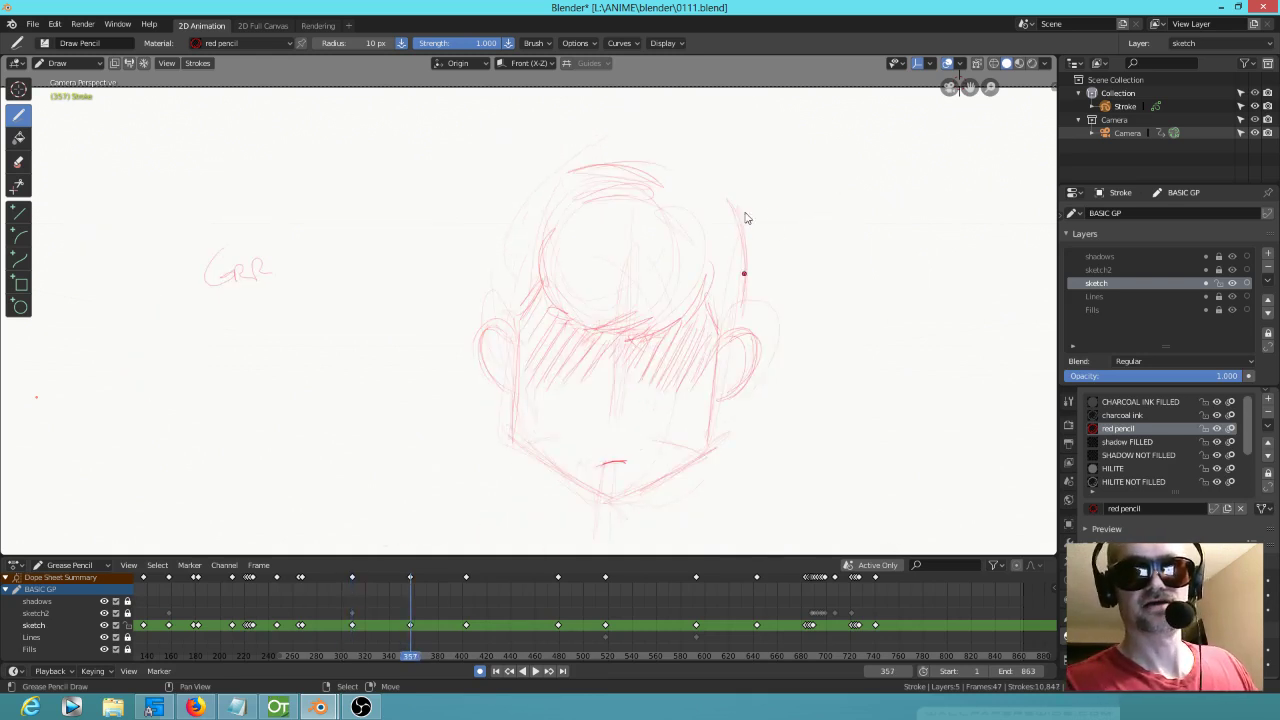
{"action": "left_click_drag", "start_coordinate": [496, 256], "coordinate": [592, 154]}
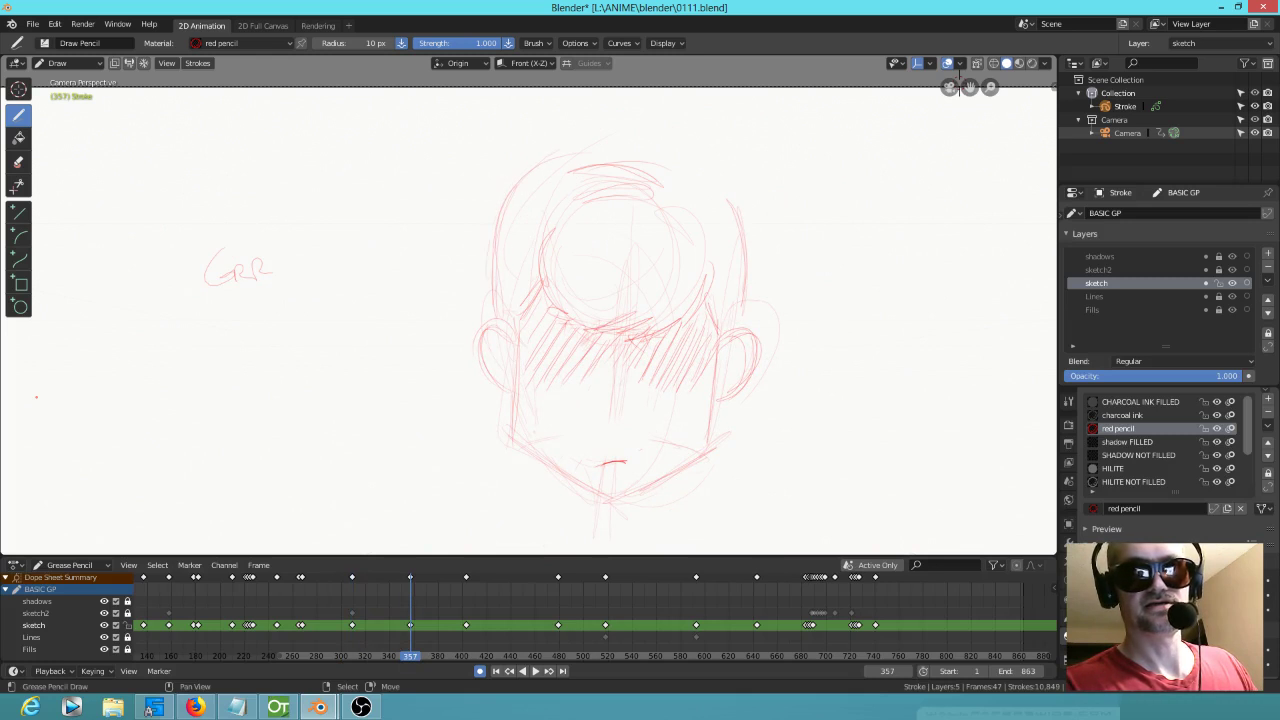
Step: Reinforce both sides of the head outline and close it with a rounded curve over the crown
{"action": "left_click_drag", "start_coordinate": [753, 240], "coordinate": [740, 297]}
{"action": "left_click_drag", "start_coordinate": [752, 210], "coordinate": [748, 288]}
{"action": "left_click_drag", "start_coordinate": [751, 240], "coordinate": [747, 270]}
{"action": "left_click_drag", "start_coordinate": [518, 184], "coordinate": [502, 290]}
{"action": "left_click_drag", "start_coordinate": [500, 230], "coordinate": [509, 314]}
{"action": "left_click_drag", "start_coordinate": [518, 192], "coordinate": [502, 312]}
{"action": "left_click_drag", "start_coordinate": [580, 140], "coordinate": [760, 275]}
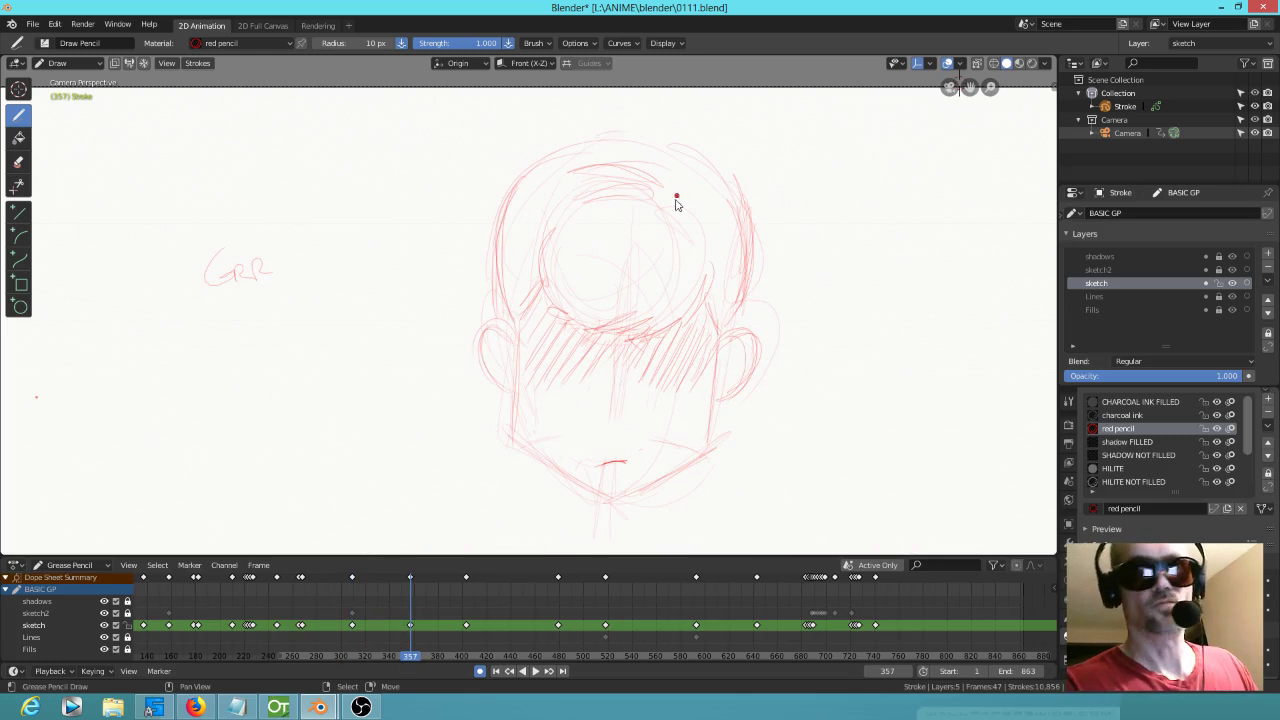
Step: Sketch a small hair knot on the crown with a tall topknot shape above it, and strengthen the crown contour
{"action": "middle_click_drag", "start_coordinate": [676, 204], "coordinate": [654, 277], "text": "shift"}
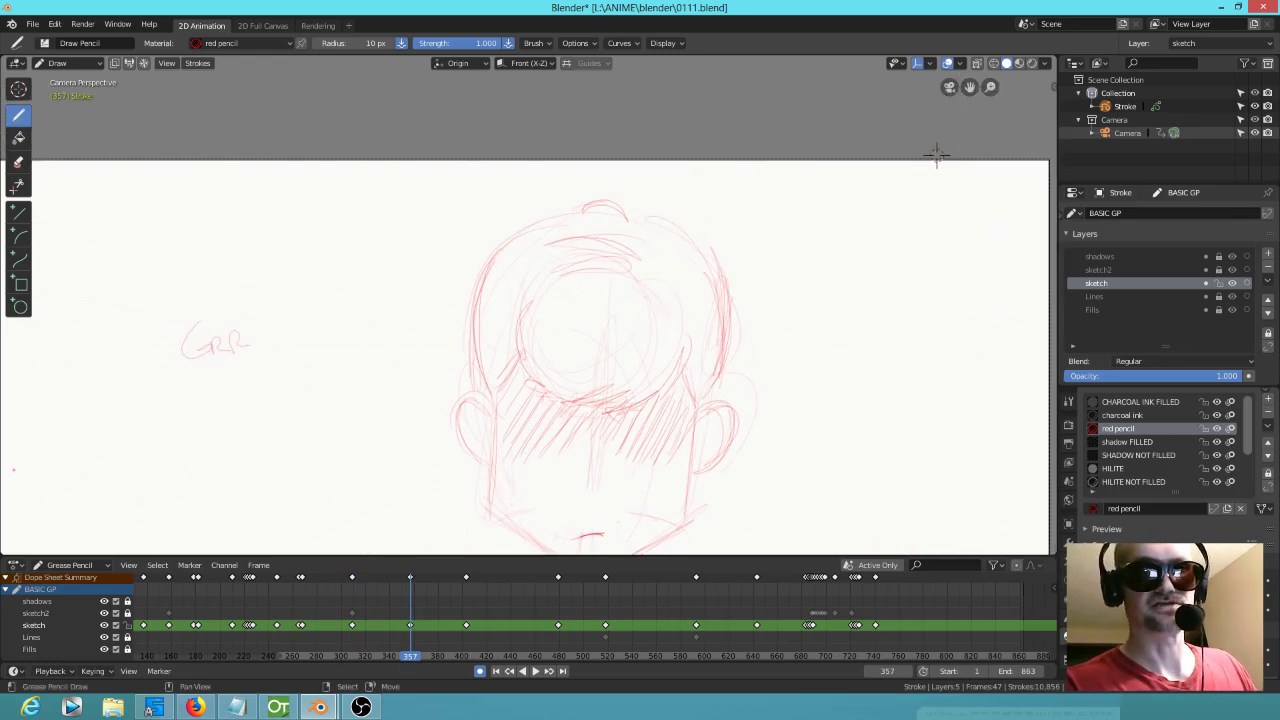
{"action": "mouse_move", "coordinate": [602, 203]}
{"action": "left_mouse_down"}
{"action": "mouse_move", "coordinate": [621, 221]}
{"action": "mouse_move", "coordinate": [660, 179]}
{"action": "left_mouse_up"}
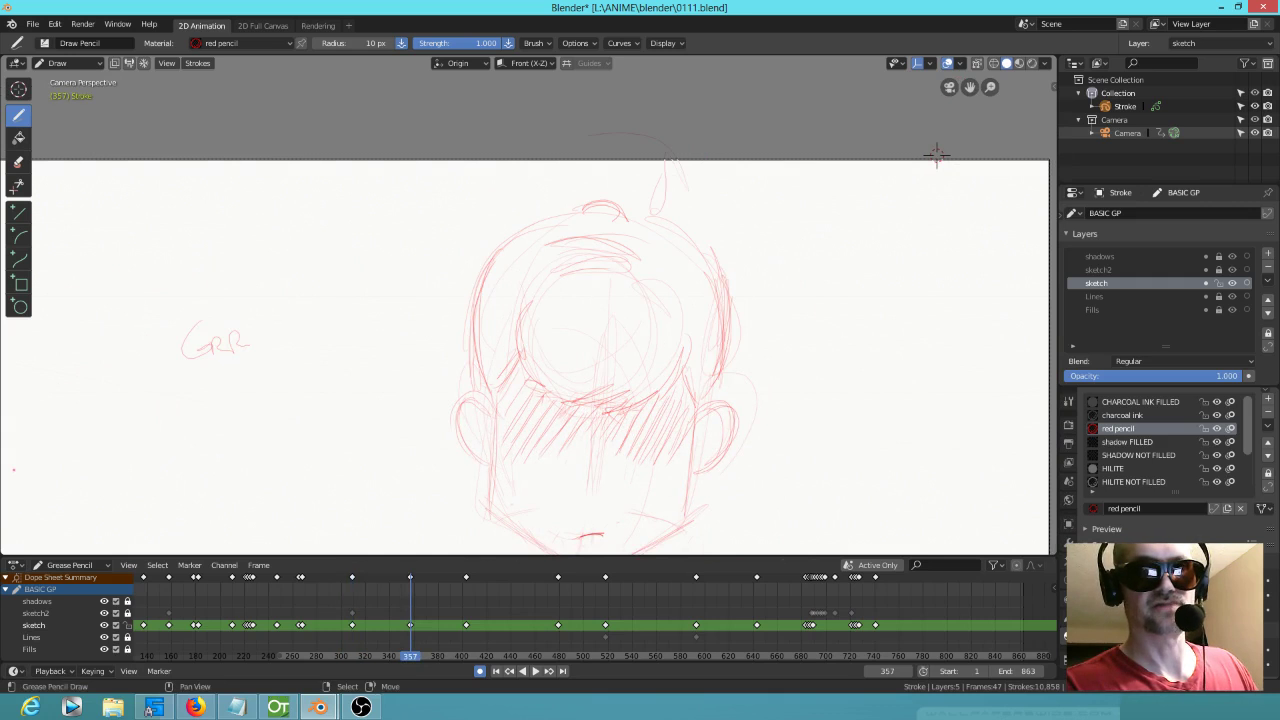
{"action": "left_click_drag", "start_coordinate": [533, 170], "coordinate": [522, 216]}
{"action": "left_click_drag", "start_coordinate": [540, 152], "coordinate": [677, 158]}
{"action": "left_click_drag", "start_coordinate": [670, 166], "coordinate": [666, 227]}
{"action": "left_click_drag", "start_coordinate": [678, 160], "coordinate": [673, 236]}
{"action": "mouse_move", "coordinate": [580, 213]}
{"action": "left_mouse_down"}
{"action": "mouse_move", "coordinate": [656, 231]}
{"action": "mouse_move", "coordinate": [734, 338]}
{"action": "left_mouse_up"}
Step: Compare with the previous keyframe and darken the contours of both ears
{"action": "key", "text": "Down"}
{"action": "key", "text": "Up"}
{"action": "mouse_move", "coordinate": [826, 425]}
{"action": "middle_mouse_down"}
{"action": "mouse_move", "coordinate": [806, 294]}
{"action": "mouse_move", "coordinate": [702, 330]}
{"action": "middle_mouse_up"}
{"action": "left_click_drag", "start_coordinate": [716, 334], "coordinate": [686, 380]}
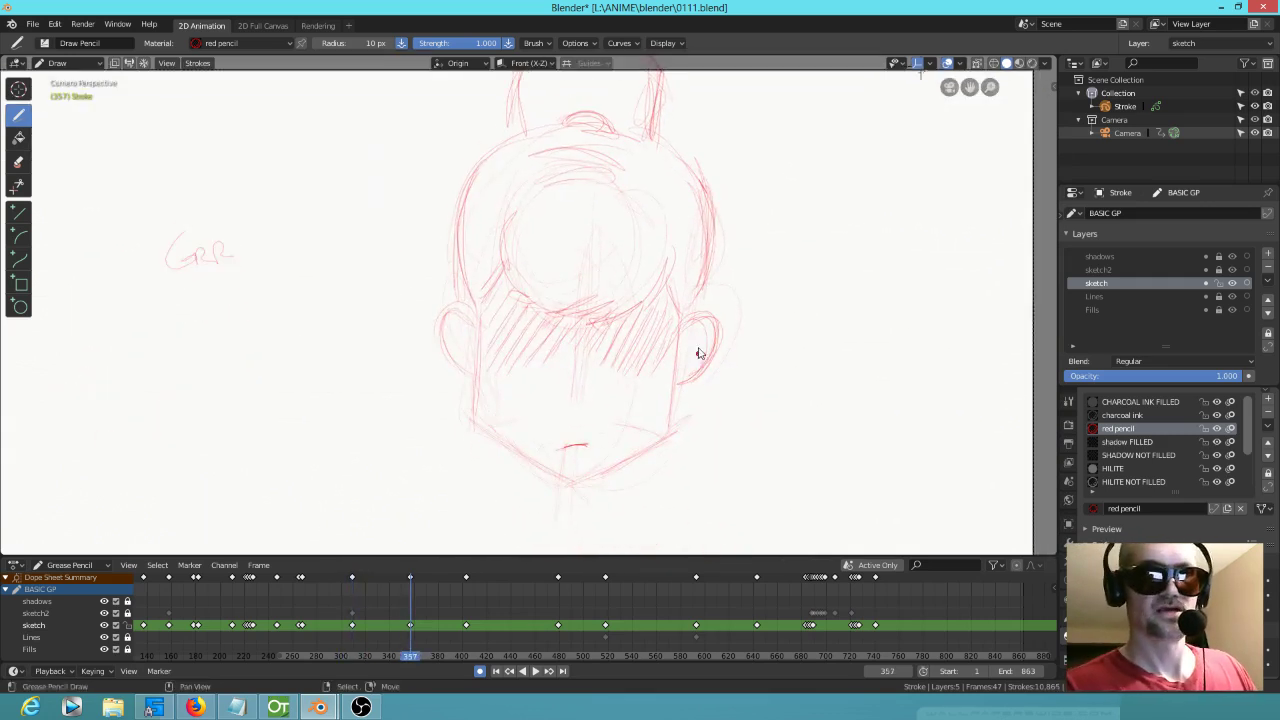
{"action": "mouse_move", "coordinate": [475, 309]}
{"action": "left_mouse_down"}
{"action": "mouse_move", "coordinate": [441, 338]}
{"action": "mouse_move", "coordinate": [464, 370]}
{"action": "left_mouse_up"}
Step: Sketch both sides of the neck below the jaw and flare them into the shoulder lines
{"action": "middle_click_drag", "start_coordinate": [668, 443], "coordinate": [746, 297]}
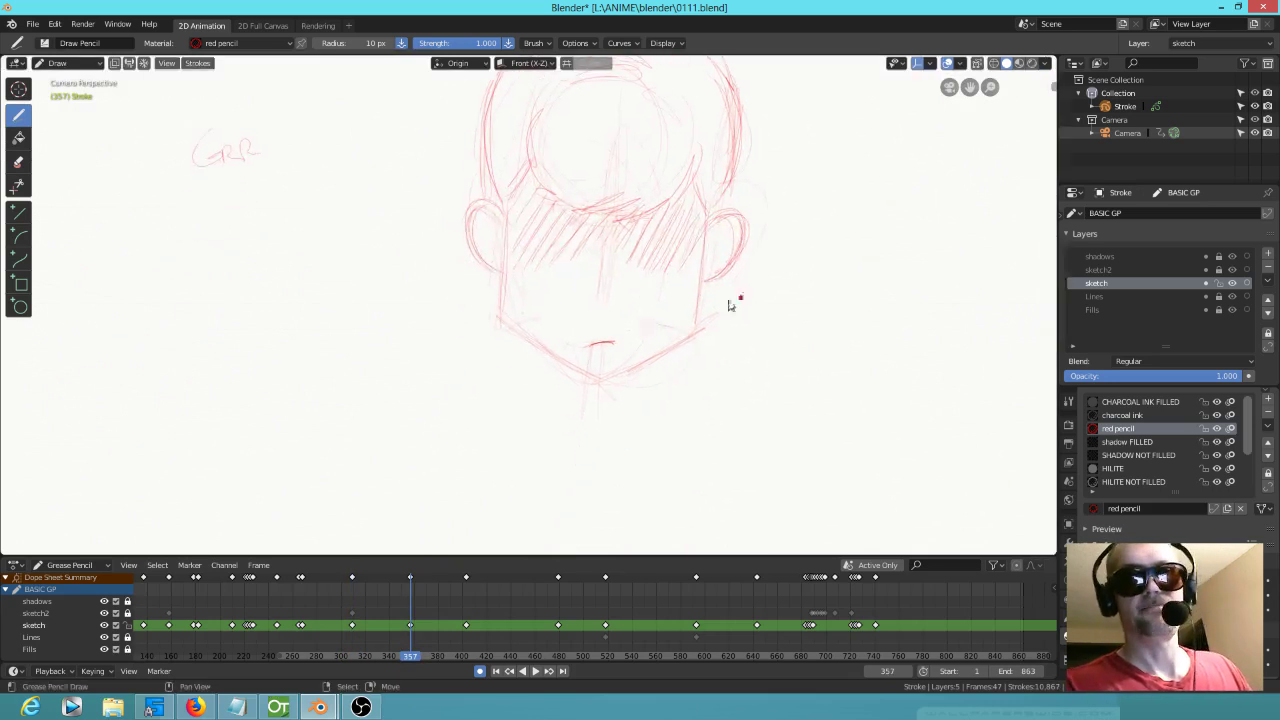
{"action": "left_click_drag", "start_coordinate": [543, 340], "coordinate": [530, 426]}
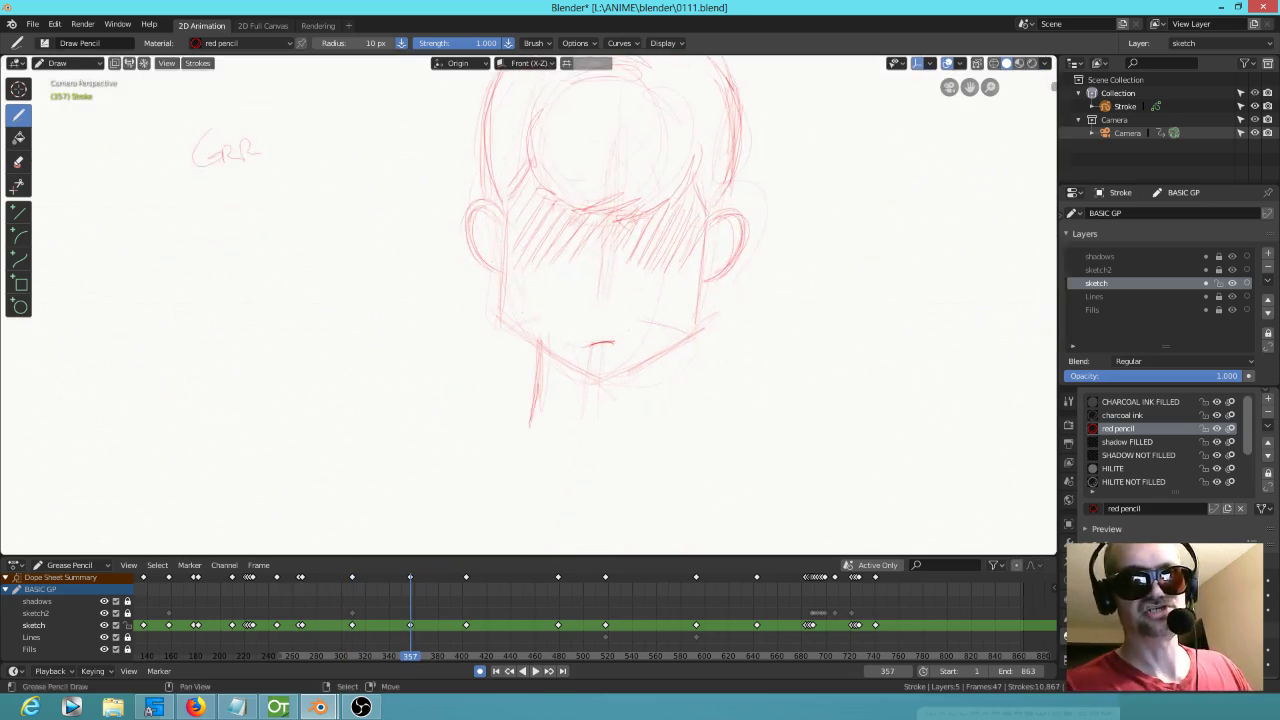
{"action": "left_click_drag", "start_coordinate": [656, 398], "coordinate": [686, 446]}
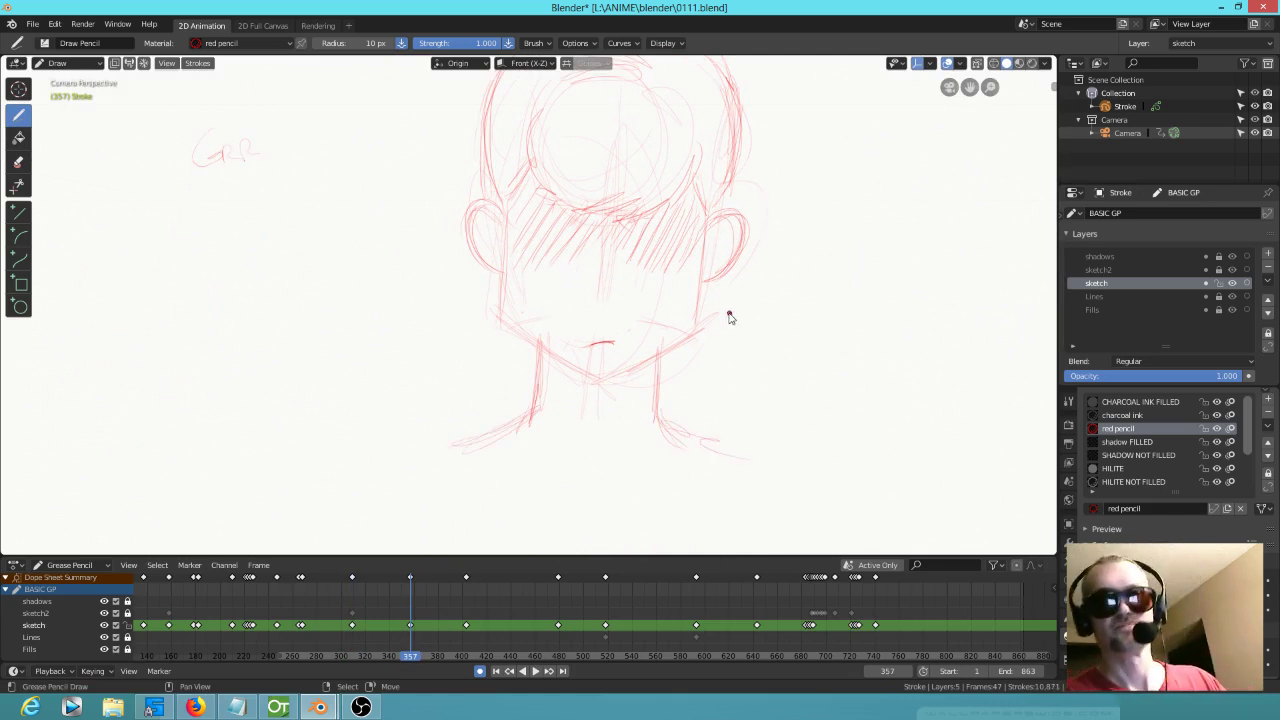
Step: Compare the "GRR" drawing's proportions with the neighbouring keyframes by flipping between them
{"action": "scroll", "coordinate": [730, 316], "scroll_direction": "down", "scroll_amount": 3}
{"action": "scroll", "coordinate": [733, 320], "scroll_direction": "up", "scroll_amount": 2}
{"action": "key", "text": "Down"}
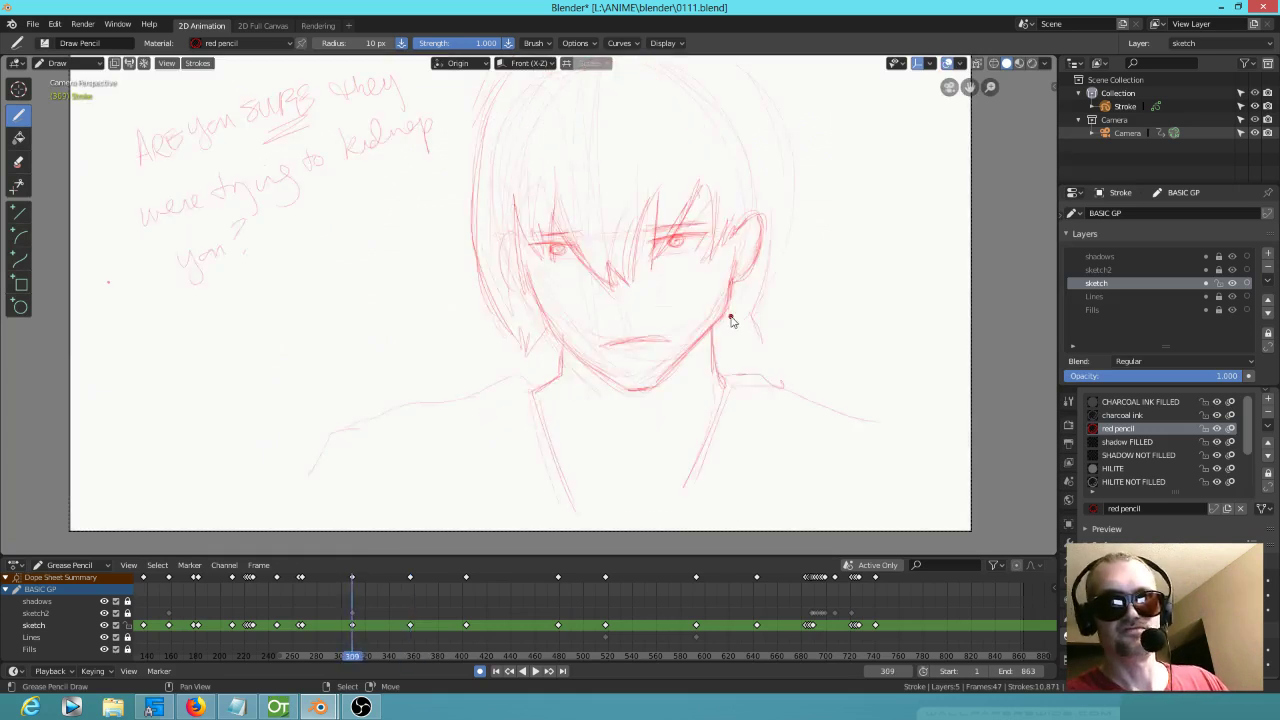
{"action": "key", "text": "Down"}
{"action": "key", "text": "Up"}
{"action": "key", "text": "Down"}
{"action": "key", "text": "Up"}
{"action": "key", "text": "Up"}
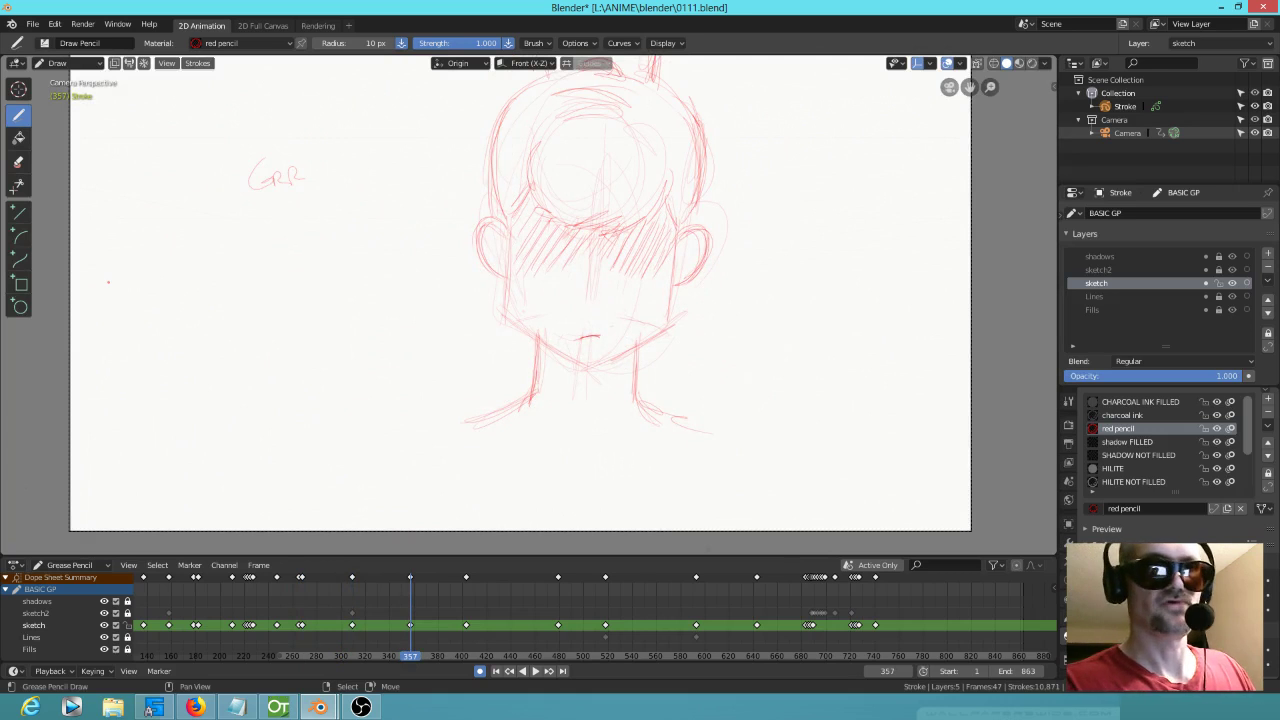
Step: Sketch a long hair strand hanging from the left temple past the shoulder, curving inward at its lower end
{"action": "left_click_drag", "start_coordinate": [514, 225], "coordinate": [508, 423]}
{"action": "left_click_drag", "start_coordinate": [510, 304], "coordinate": [526, 491]}
{"action": "left_click_drag", "start_coordinate": [514, 249], "coordinate": [510, 423]}
{"action": "left_click_drag", "start_coordinate": [518, 285], "coordinate": [532, 507]}
{"action": "key", "text": "Down"}
{"action": "key", "text": "Up"}
Step: Sketch a matching long hair strand from the right temple past the shoulder, and darken both strands at the temples
{"action": "left_click_drag", "start_coordinate": [675, 265], "coordinate": [667, 390]}
{"action": "left_click_drag", "start_coordinate": [676, 288], "coordinate": [668, 474]}
{"action": "left_click_drag", "start_coordinate": [668, 382], "coordinate": [670, 496]}
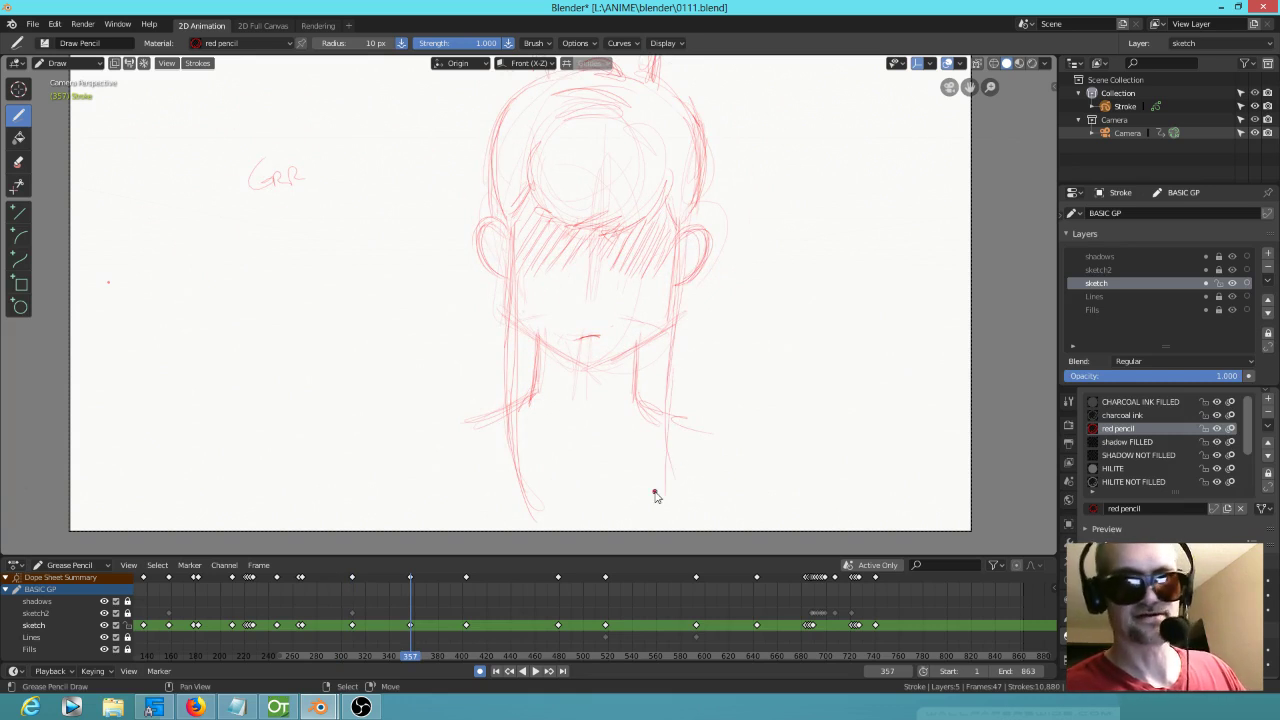
{"action": "mouse_move", "coordinate": [733, 456]}
{"action": "middle_mouse_down", "text": "shift"}
{"action": "mouse_move", "coordinate": [649, 414]}
{"action": "mouse_move", "coordinate": [624, 453]}
{"action": "middle_mouse_up", "text": "shift"}
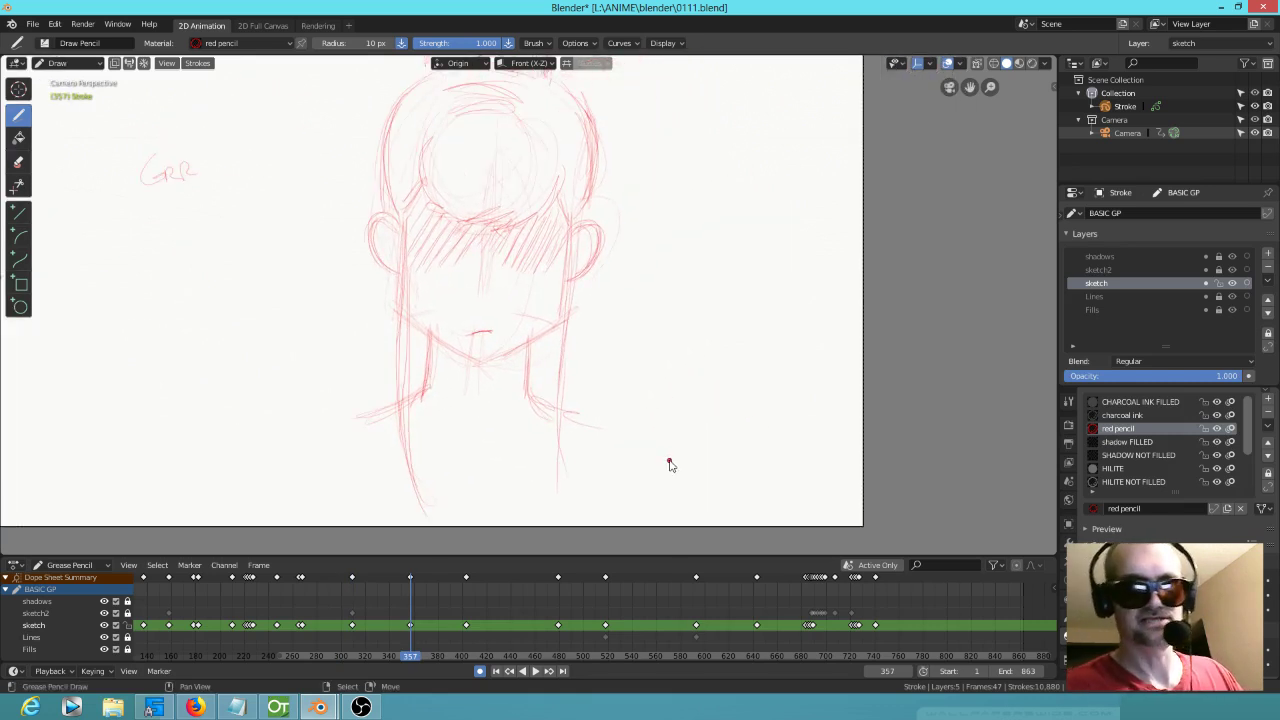
{"action": "left_click_drag", "start_coordinate": [560, 250], "coordinate": [543, 444]}
{"action": "mouse_move", "coordinate": [558, 300]}
{"action": "left_mouse_down"}
{"action": "mouse_move", "coordinate": [550, 476]}
{"action": "mouse_move", "coordinate": [533, 524]}
{"action": "mouse_move", "coordinate": [578, 186]}
{"action": "mouse_move", "coordinate": [560, 290]}
{"action": "left_mouse_up"}
{"action": "left_click_drag", "start_coordinate": [562, 208], "coordinate": [561, 264]}
{"action": "left_click_drag", "start_coordinate": [418, 210], "coordinate": [406, 300]}
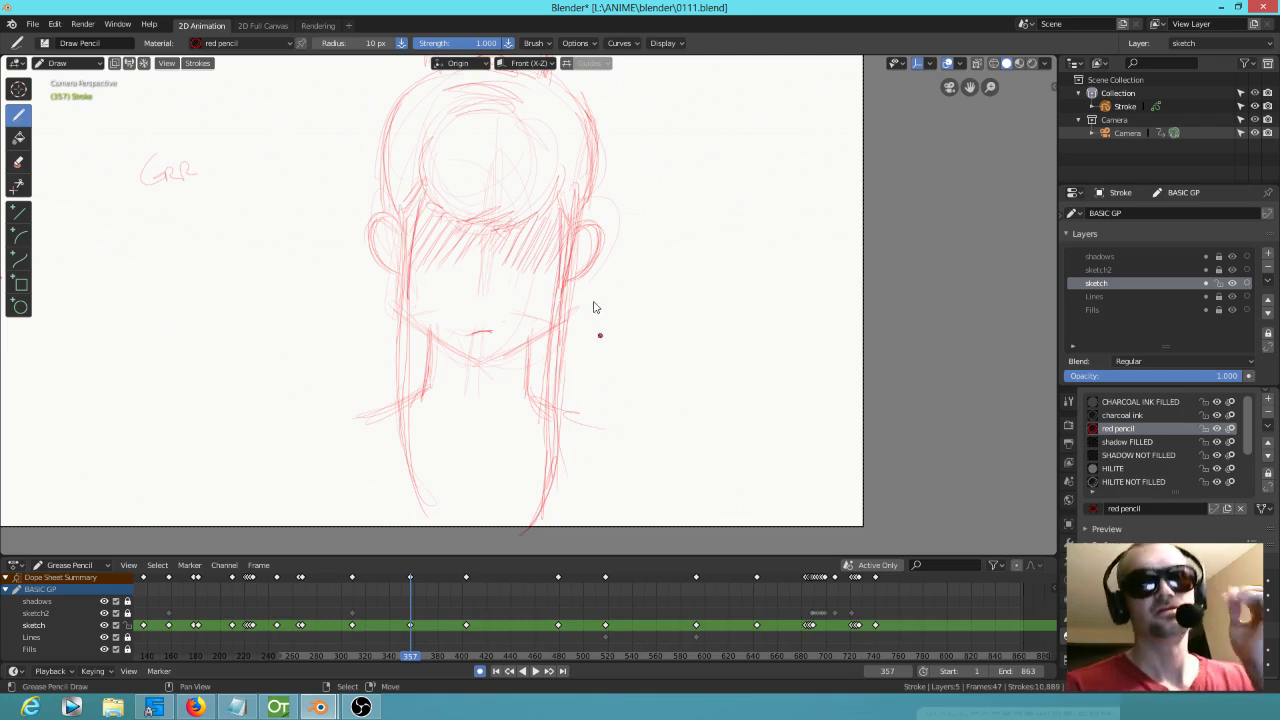
Step: Add inner contour lines to both ears and darken the pointed jaw line down to the chin
{"action": "left_click_drag", "start_coordinate": [584, 236], "coordinate": [572, 250]}
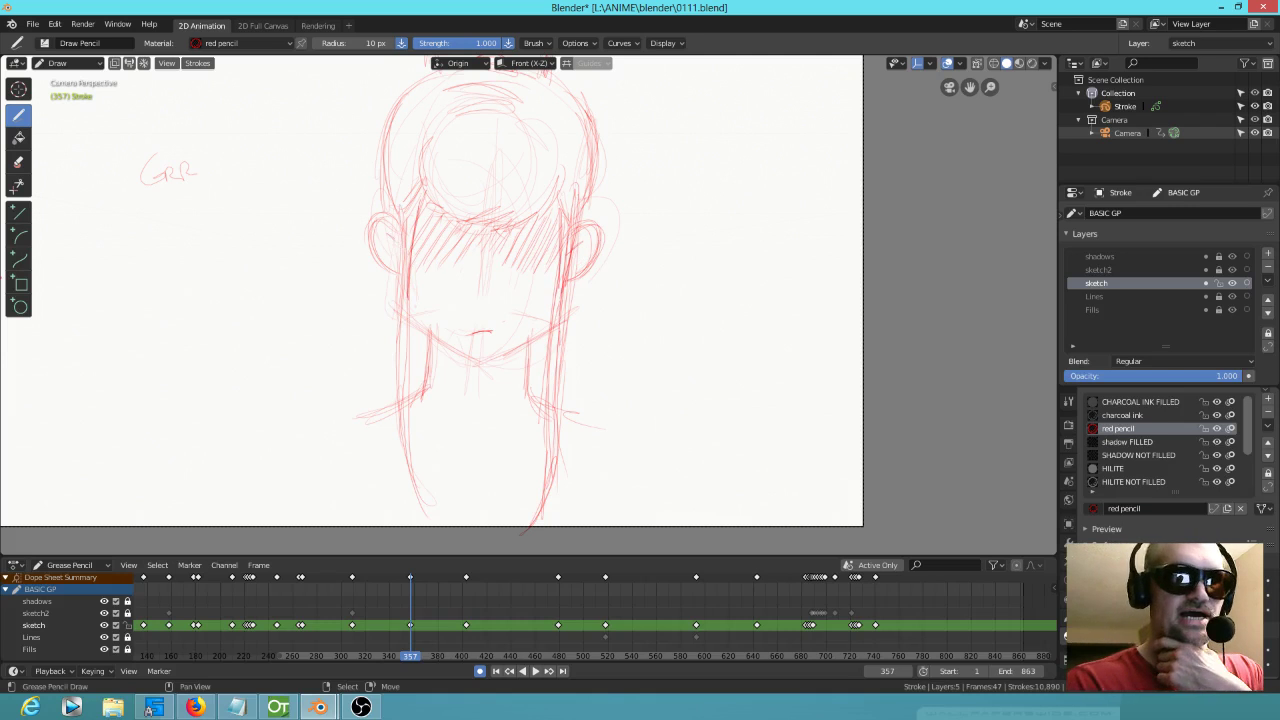
{"action": "left_click_drag", "start_coordinate": [380, 258], "coordinate": [403, 324]}
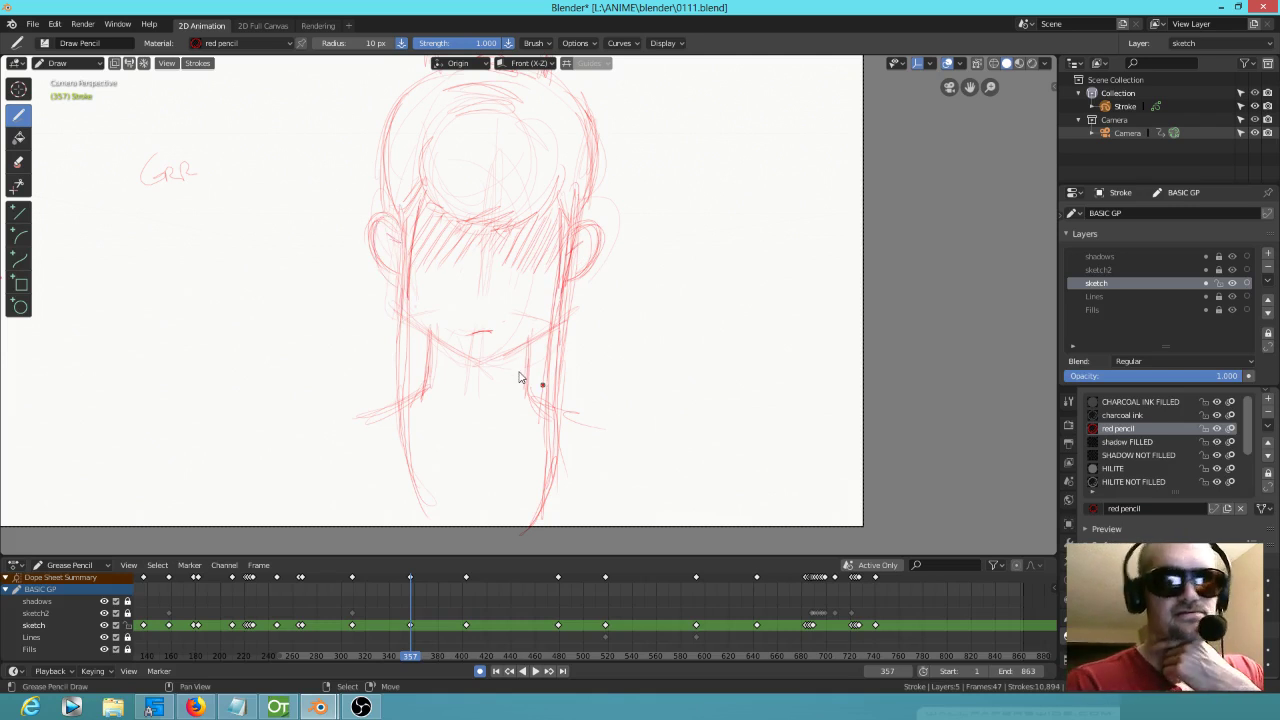
{"action": "mouse_move", "coordinate": [483, 370]}
{"action": "left_mouse_down"}
{"action": "mouse_move", "coordinate": [510, 362]}
{"action": "mouse_move", "coordinate": [406, 322]}
{"action": "left_mouse_up"}
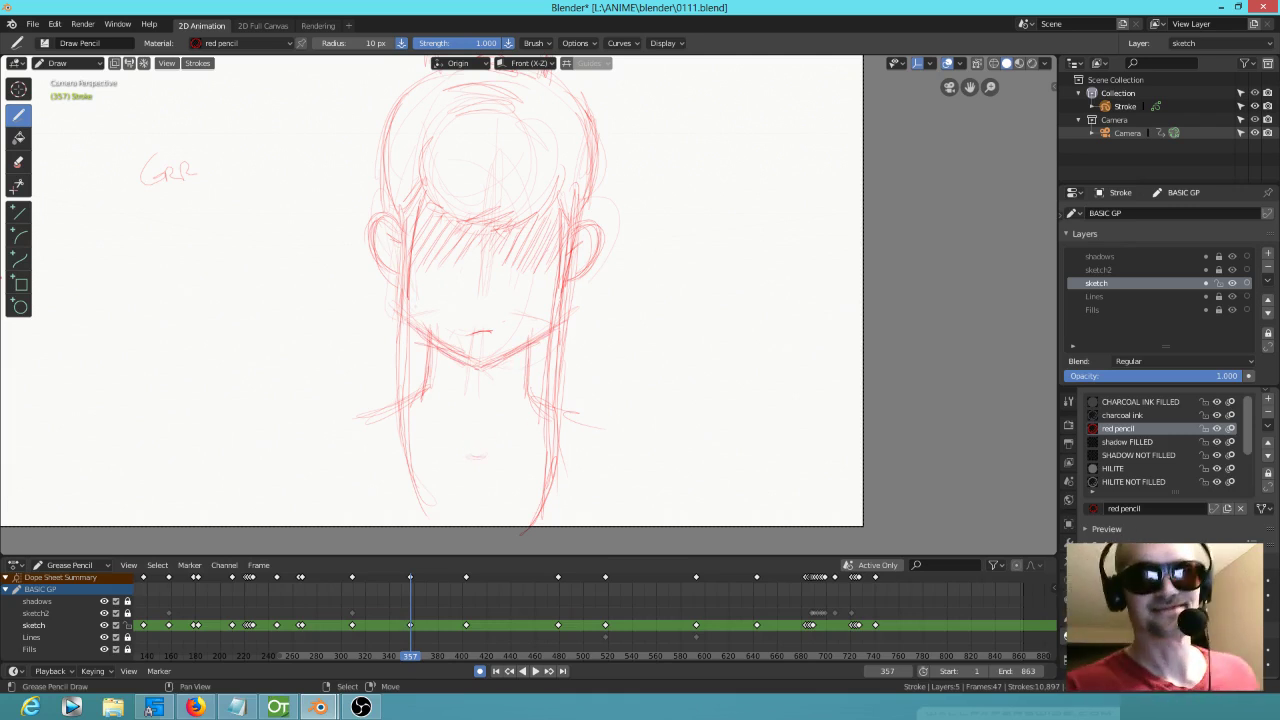
Step: Reinforce the round shape on the forehead, the sides of the topknot and the right side of the crown
{"action": "middle_click_drag", "start_coordinate": [608, 294], "coordinate": [589, 386], "text": "shift"}
{"action": "left_click", "coordinate": [424, 160]}
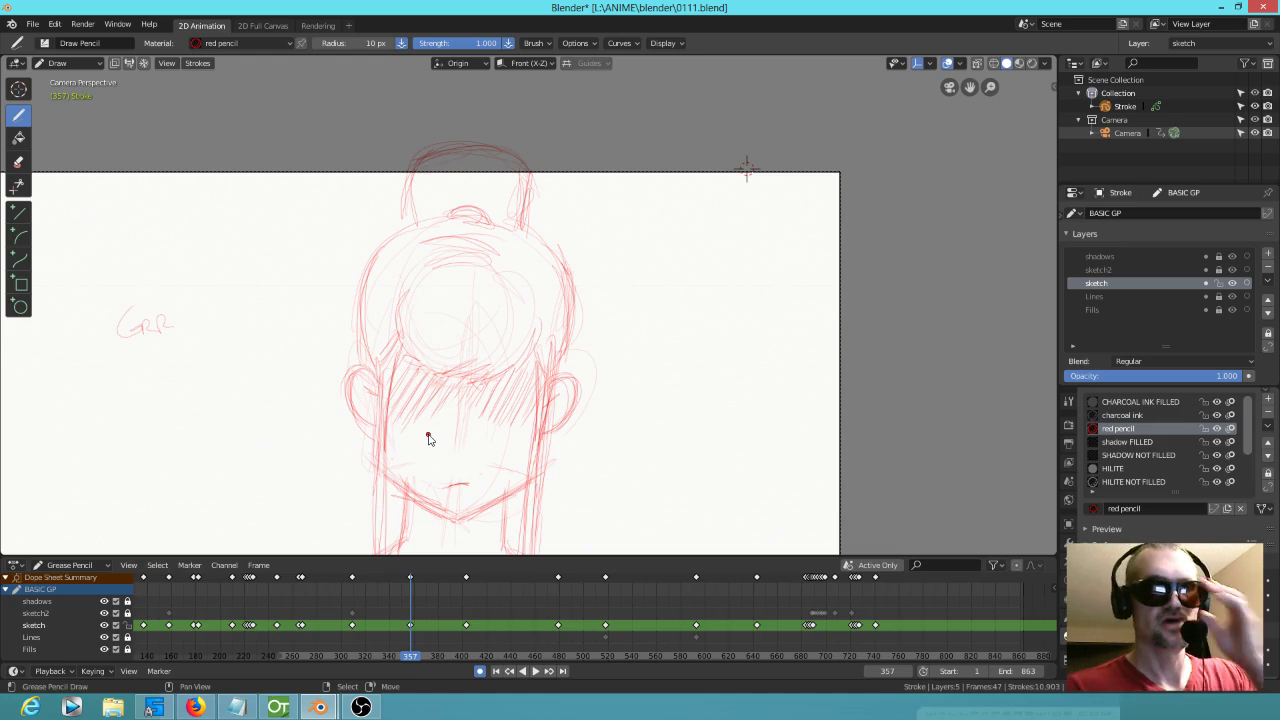
{"action": "left_click_drag", "start_coordinate": [516, 272], "coordinate": [536, 319]}
{"action": "mouse_move", "coordinate": [426, 262]}
{"action": "left_mouse_down"}
{"action": "mouse_move", "coordinate": [393, 303]}
{"action": "mouse_move", "coordinate": [417, 270]}
{"action": "mouse_move", "coordinate": [492, 262]}
{"action": "left_mouse_up"}
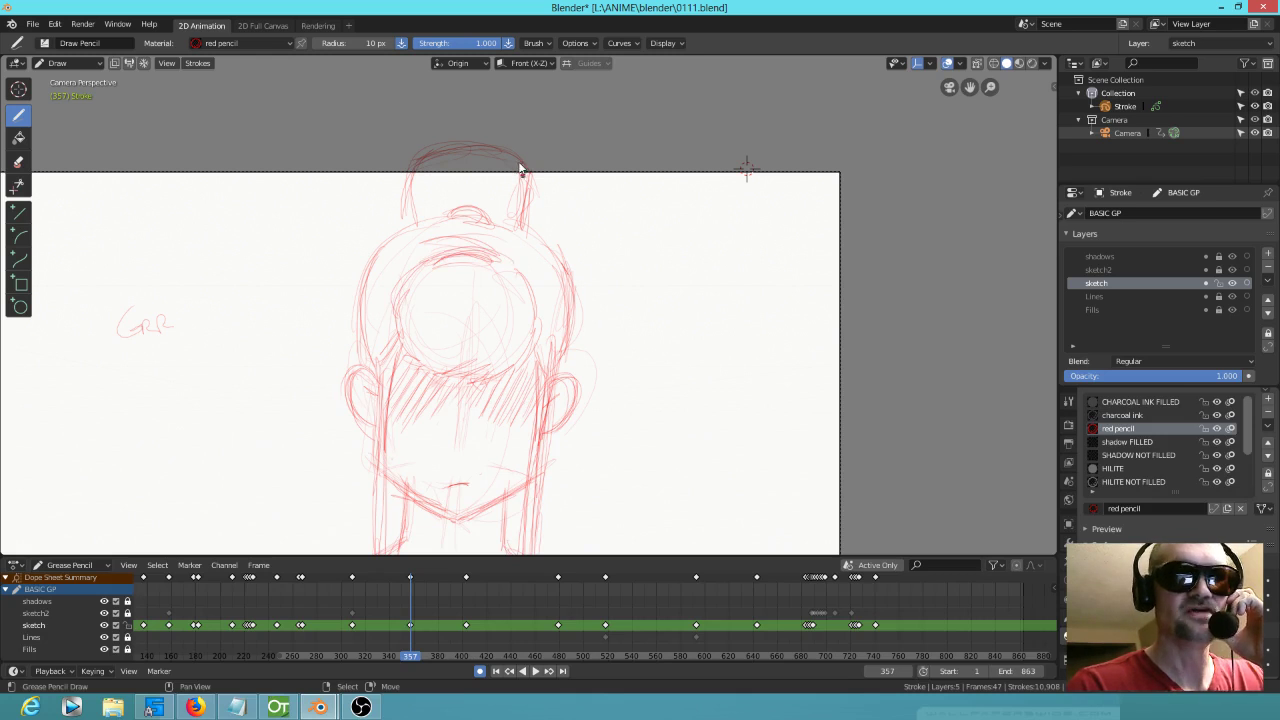
{"action": "mouse_move", "coordinate": [446, 254]}
{"action": "left_mouse_down"}
{"action": "mouse_move", "coordinate": [510, 262]}
{"action": "mouse_move", "coordinate": [407, 275]}
{"action": "left_mouse_up"}
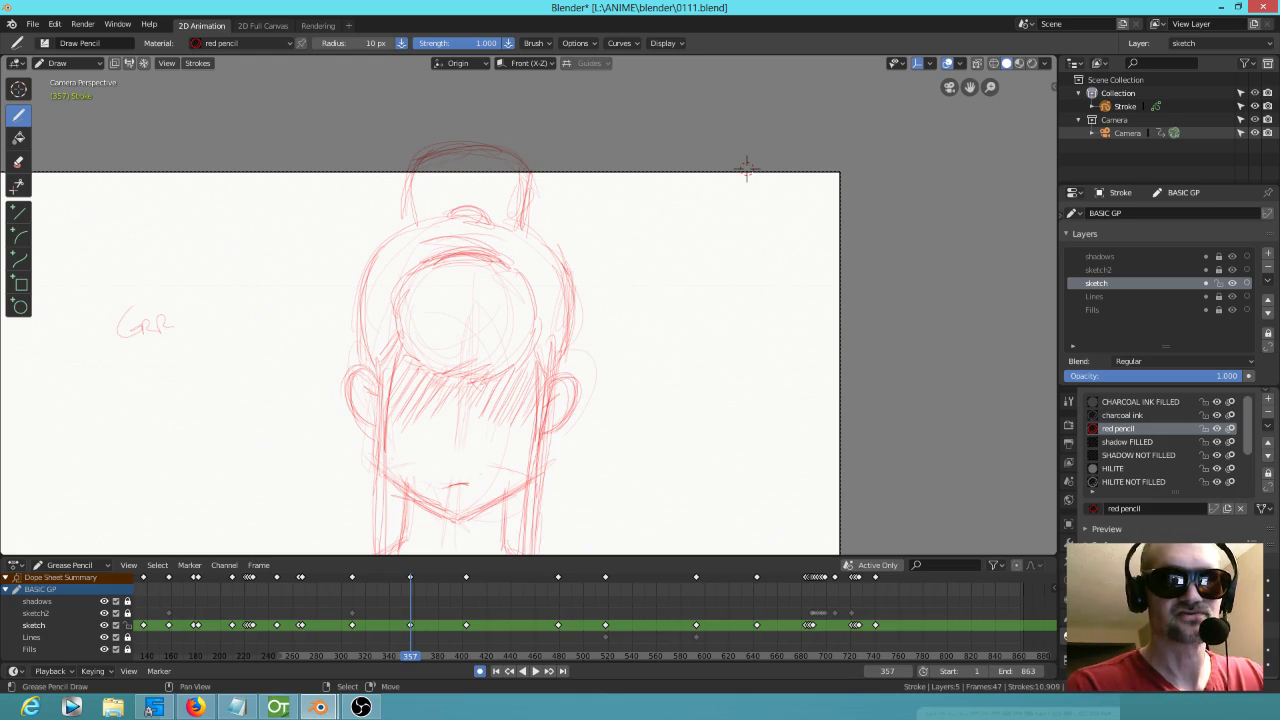
{"action": "left_click_drag", "start_coordinate": [477, 210], "coordinate": [474, 218]}
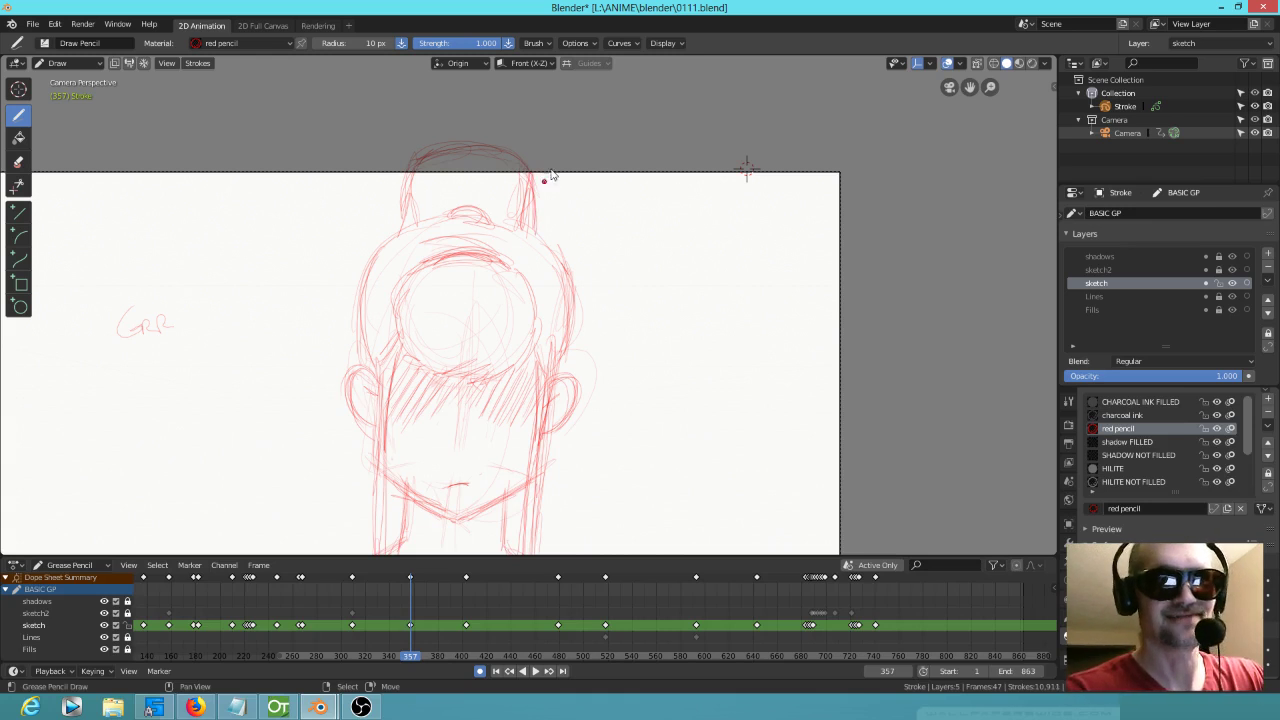
{"action": "mouse_move", "coordinate": [518, 205]}
{"action": "left_mouse_down"}
{"action": "mouse_move", "coordinate": [514, 184]}
{"action": "mouse_move", "coordinate": [570, 300]}
{"action": "left_mouse_up"}
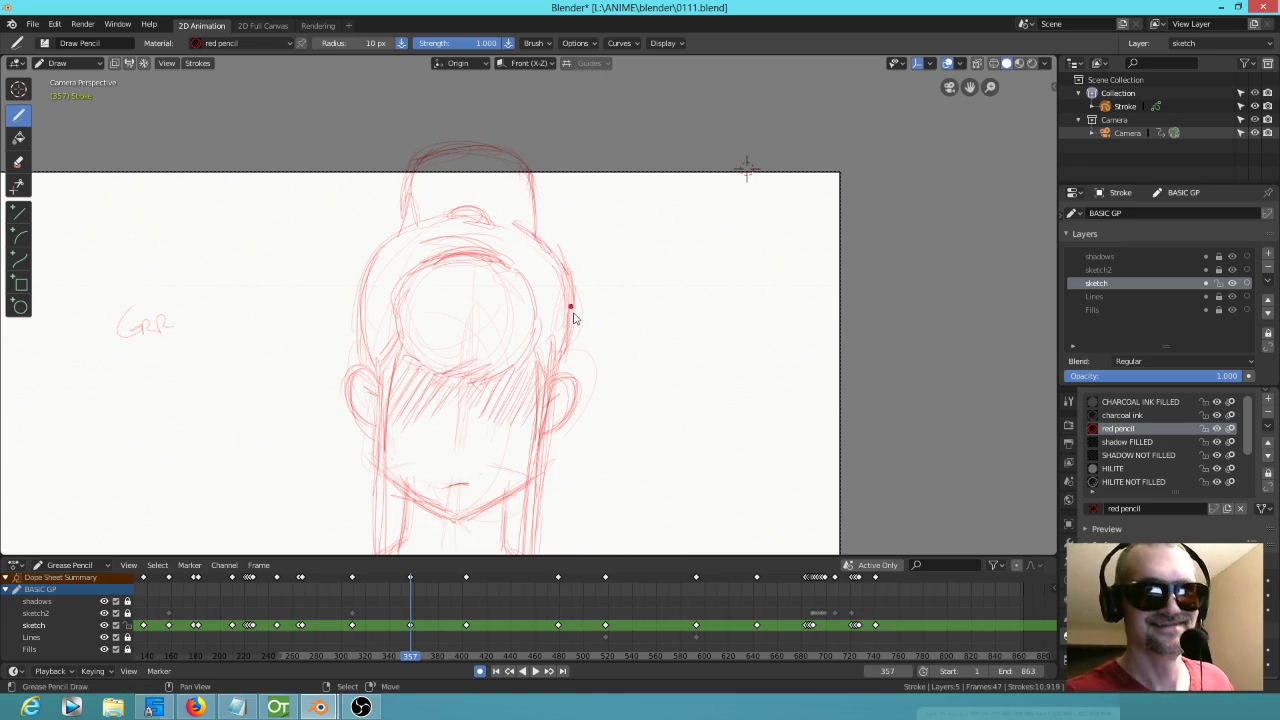
Step: Check the whole "GRR" drawing in the camera frame against its neighbouring keyframes
{"action": "middle_click_drag", "start_coordinate": [658, 447], "coordinate": [686, 362], "text": "shift"}
{"action": "scroll", "coordinate": [686, 366], "scroll_direction": "down", "scroll_amount": 2}
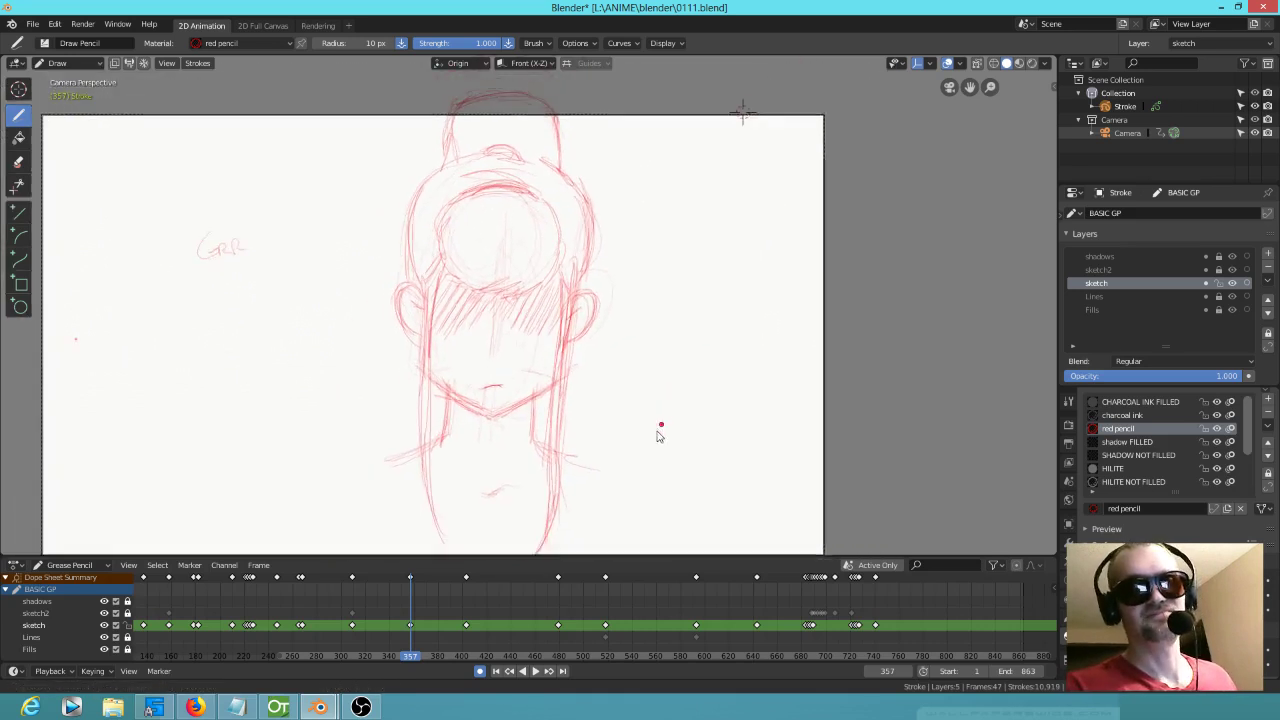
{"action": "key", "text": "Down"}
{"action": "key", "text": "Up"}
{"action": "key", "text": "Up"}
{"action": "key", "text": "Up"}
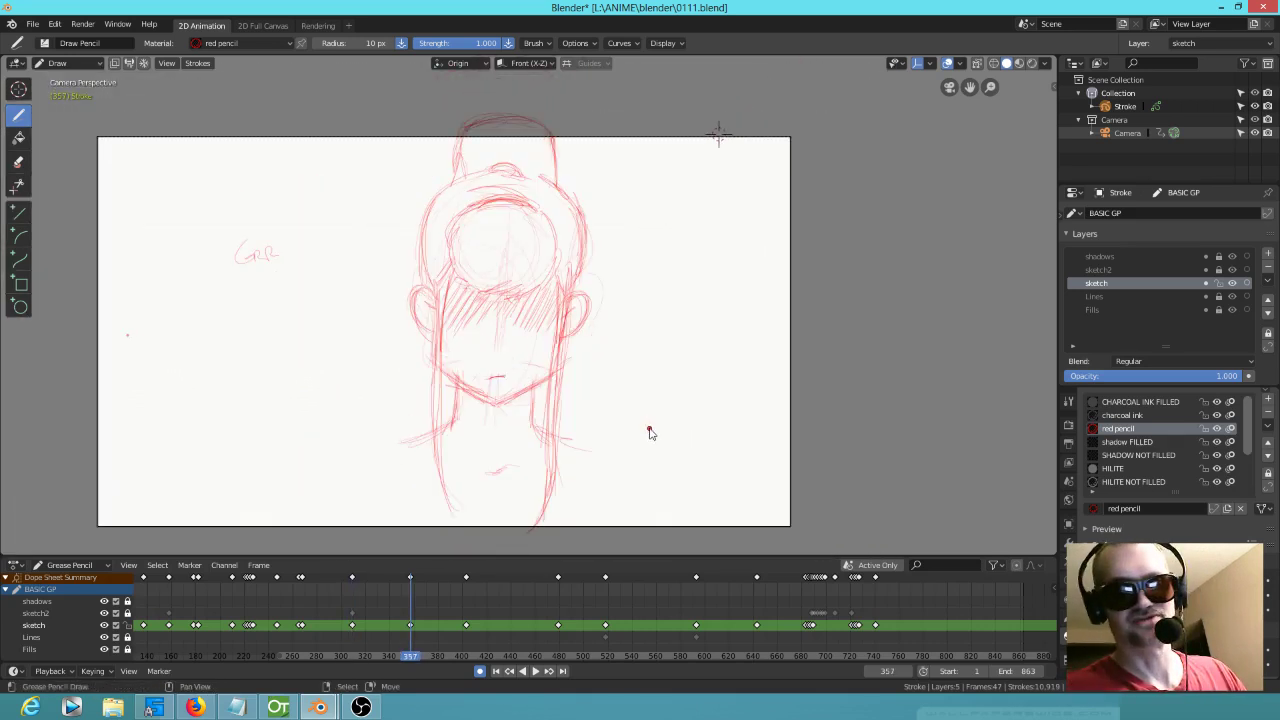
{"action": "key", "text": "Down"}
{"action": "key", "text": "Down"}
{"action": "key", "text": "Down"}
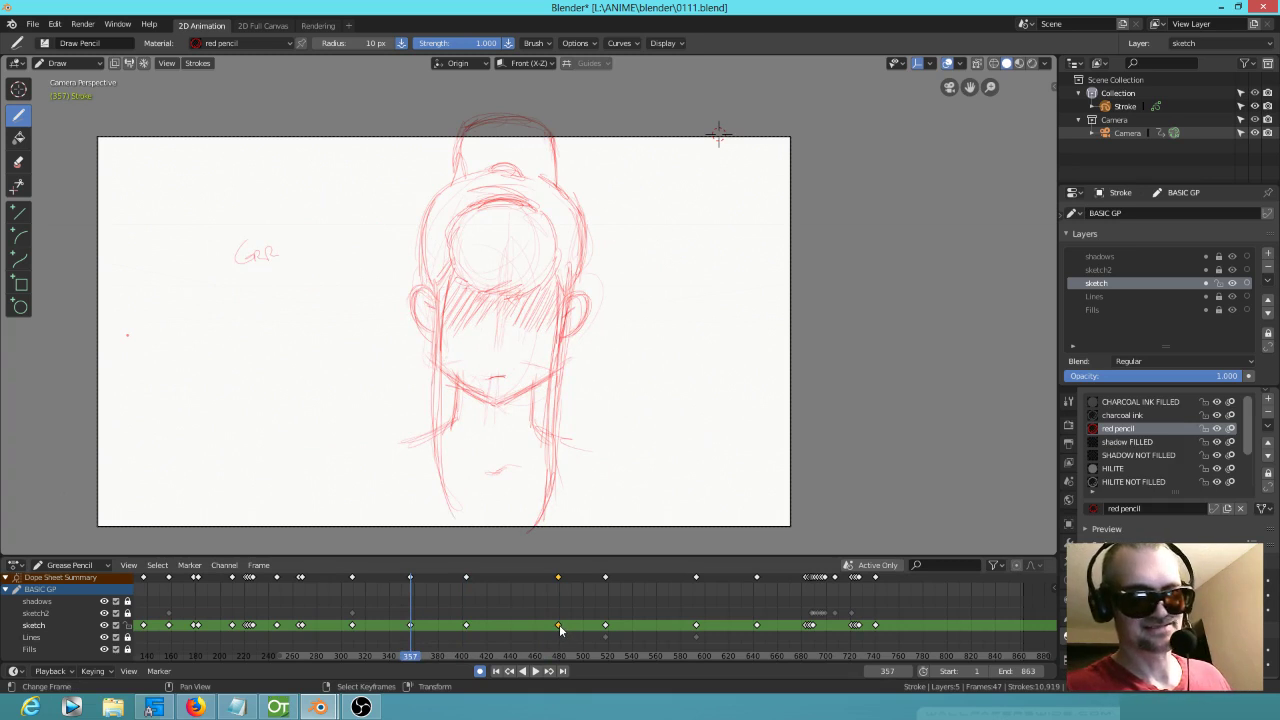
Step: Delete the "EVEN MORE HEATED" sketch keyframe near frame 480
{"action": "key", "text": "space"}
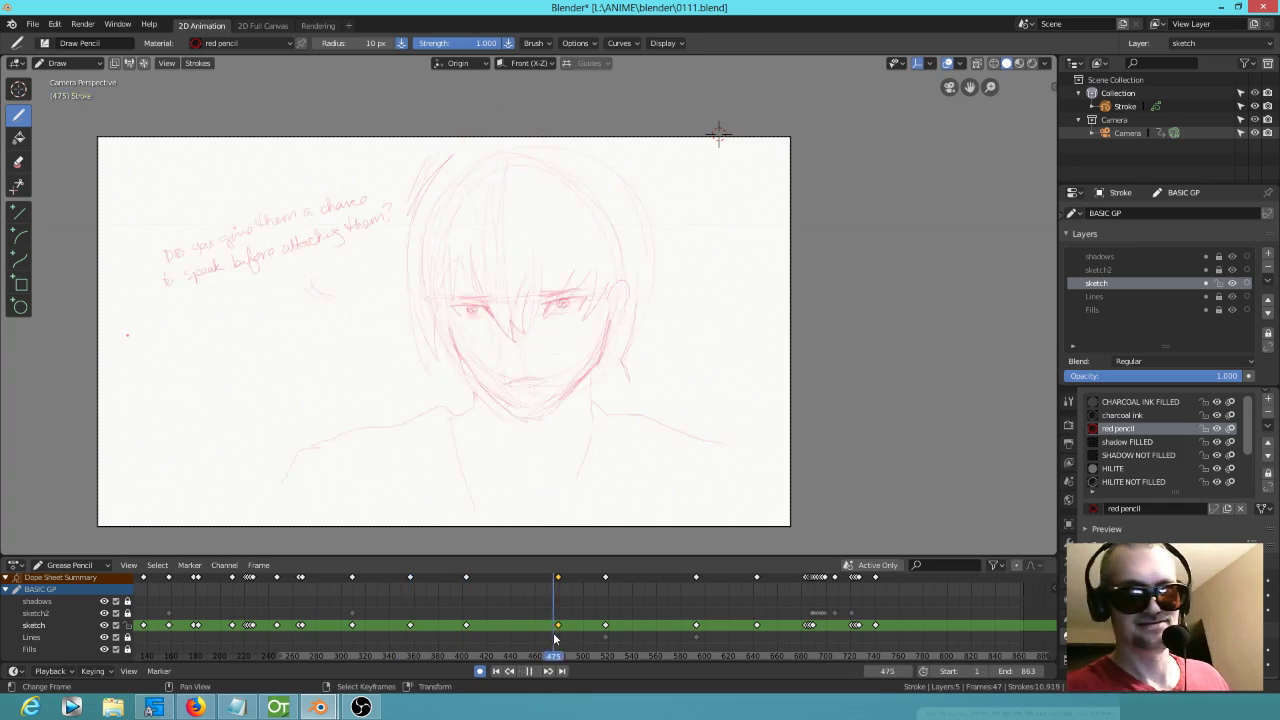
{"action": "key", "text": "space"}
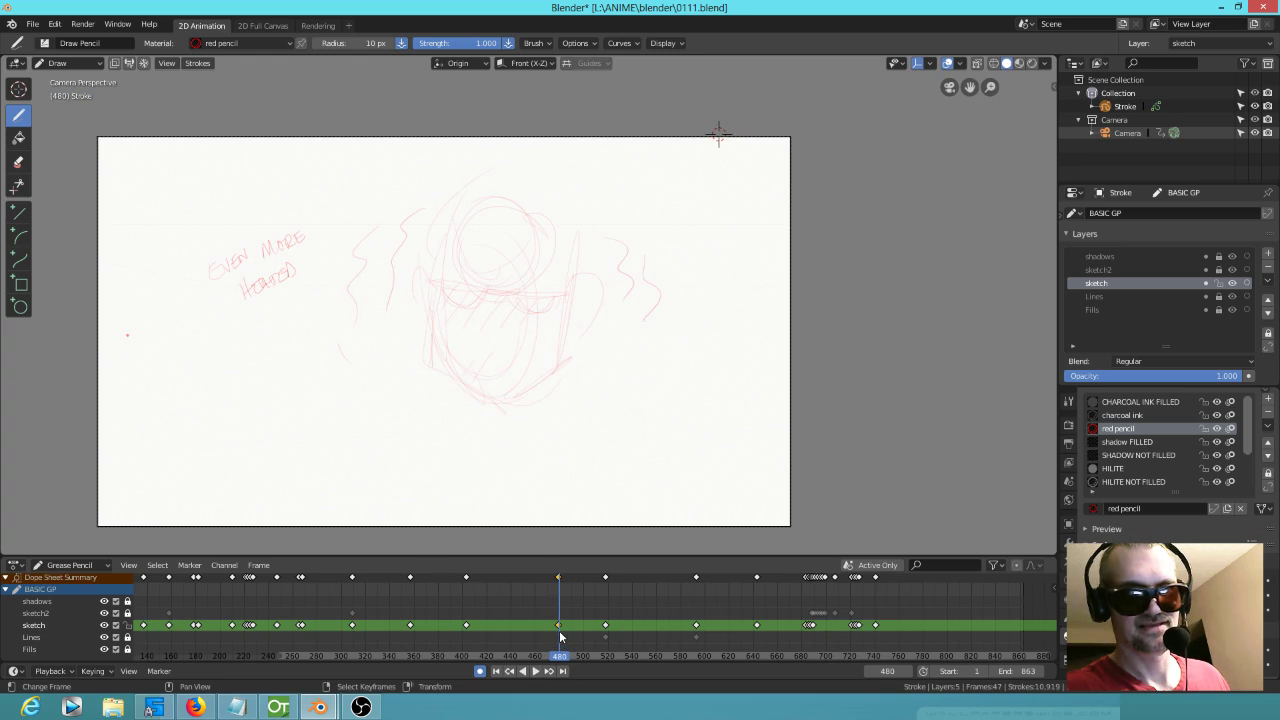
{"action": "key", "text": "x"}
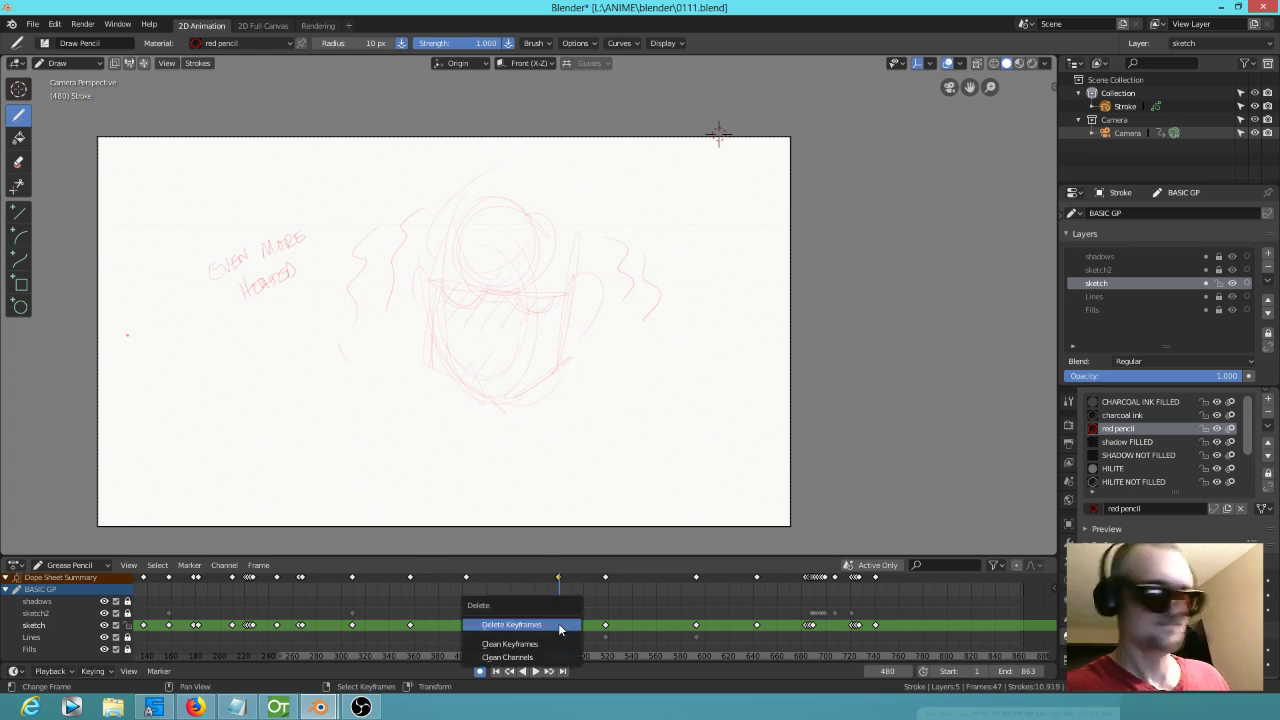
{"action": "left_click", "coordinate": [558, 623]}
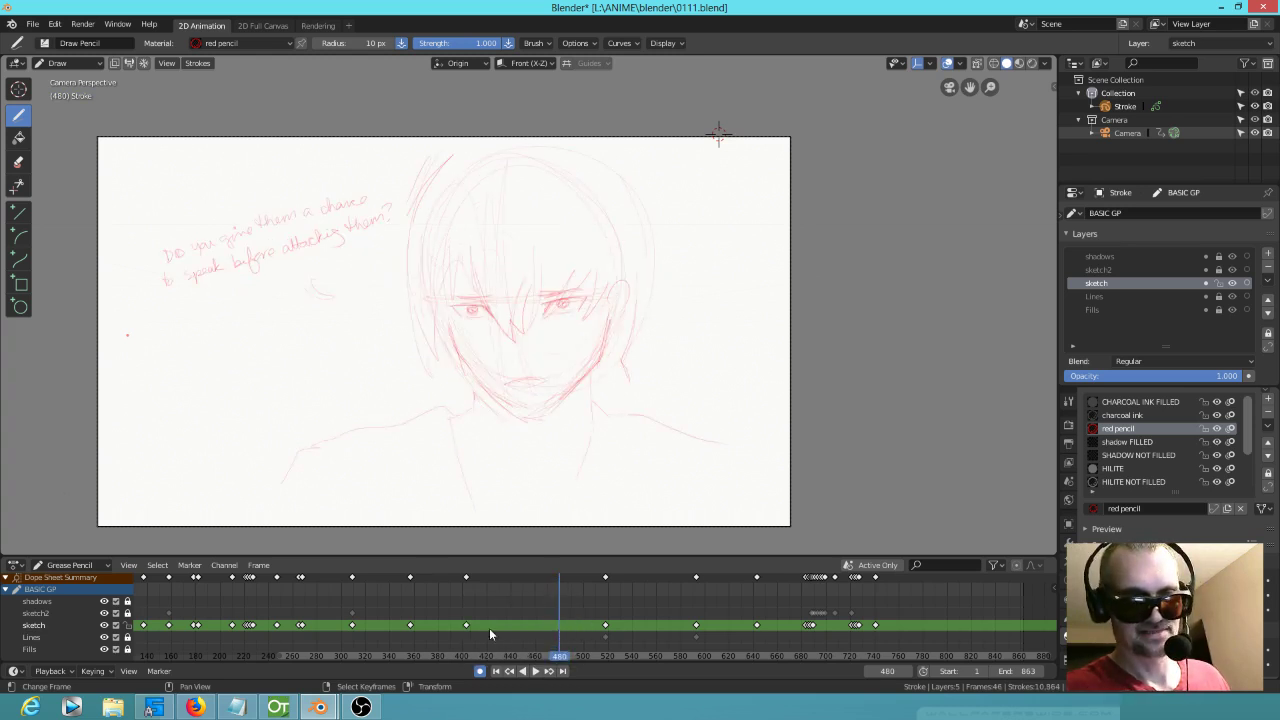
Step: Duplicate the "GRR" keyframe from frame 357 to frame 479 on the sketch layer
{"action": "left_click", "coordinate": [412, 625]}
{"action": "key", "text": "shift+d"}
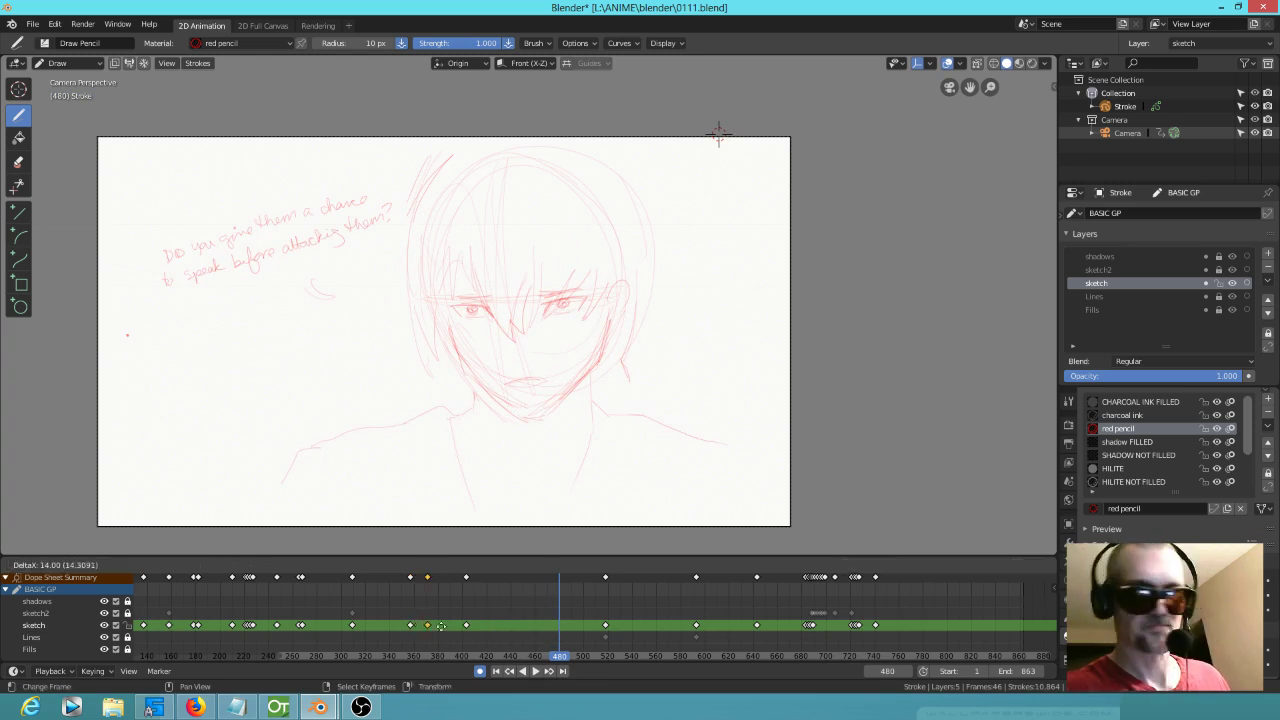
{"action": "left_click", "coordinate": [558, 627]}
{"action": "key", "text": "space"}
{"action": "key", "text": "space"}
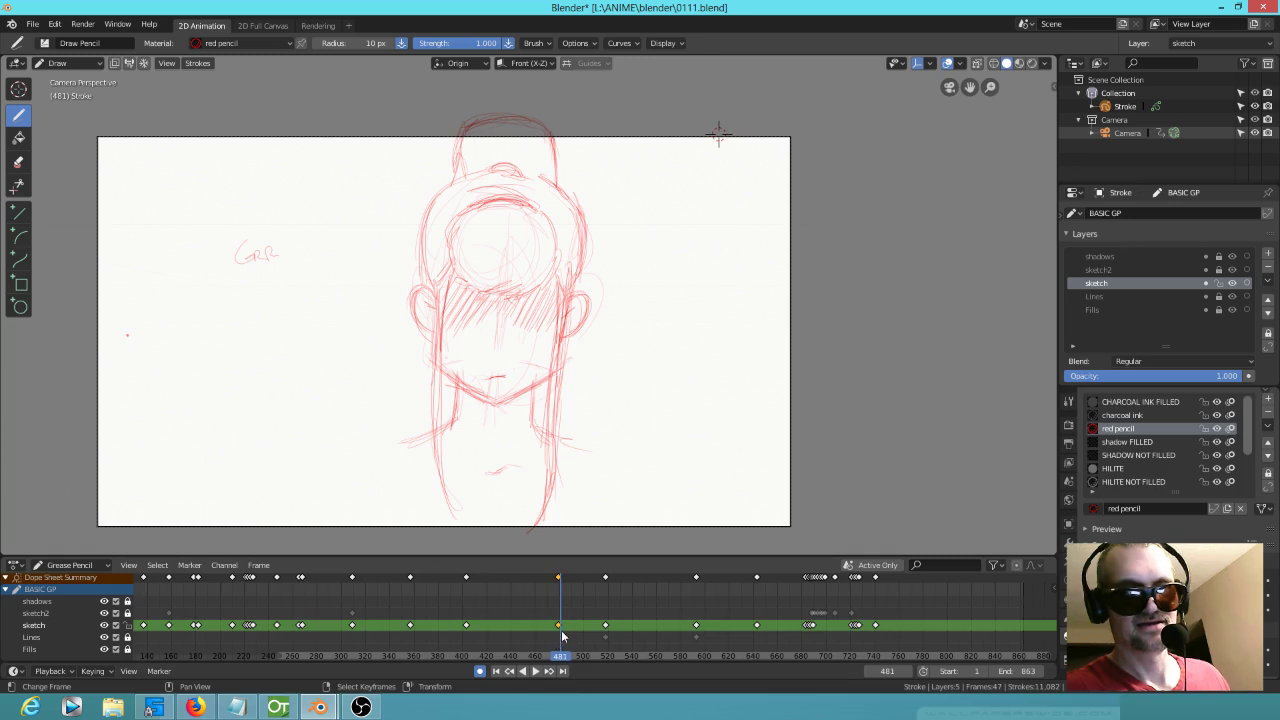
Step: On the duplicated drawing at frame 479, draw two wavy heat lines on each side of the head
{"action": "scroll", "coordinate": [561, 631], "scroll_direction": "up", "scroll_amount": 2}
{"action": "key", "text": "Left"}
{"action": "key", "text": "Left"}
{"action": "scroll", "coordinate": [620, 395], "scroll_direction": "up", "scroll_amount": 4}
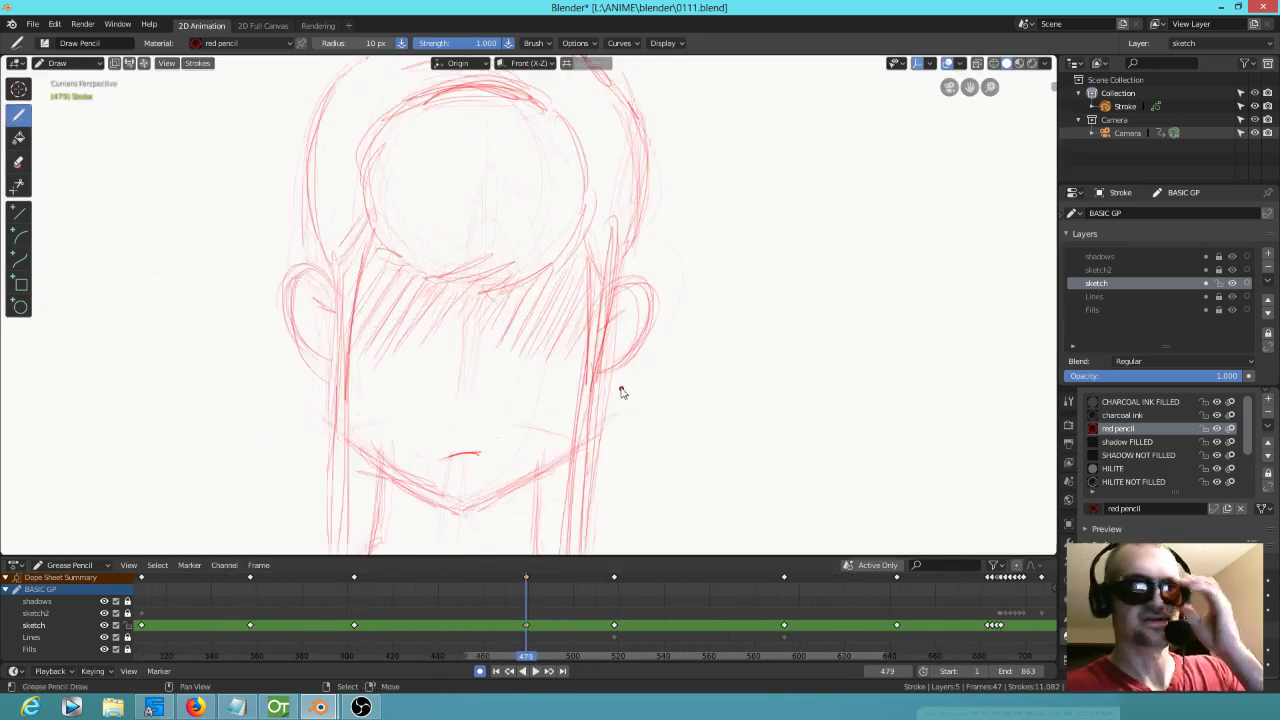
{"action": "left_click_drag", "start_coordinate": [718, 162], "coordinate": [686, 438]}
{"action": "left_click_drag", "start_coordinate": [780, 122], "coordinate": [766, 384]}
{"action": "left_click", "coordinate": [605, 407]}
{"action": "middle_click_drag", "start_coordinate": [294, 169], "coordinate": [409, 214], "text": "shift"}
{"action": "mouse_move", "coordinate": [345, 165]}
{"action": "left_mouse_down"}
{"action": "mouse_move", "coordinate": [320, 270]}
{"action": "mouse_move", "coordinate": [354, 452]}
{"action": "left_mouse_up"}
{"action": "left_click_drag", "start_coordinate": [280, 186], "coordinate": [281, 459]}
Step: Strengthen the lowered eyes under the fringe hatching, and add strokes left of the heat lines and under the jaw
{"action": "mouse_move", "coordinate": [565, 383]}
{"action": "left_mouse_down"}
{"action": "mouse_move", "coordinate": [535, 386]}
{"action": "mouse_move", "coordinate": [558, 379]}
{"action": "left_mouse_up"}
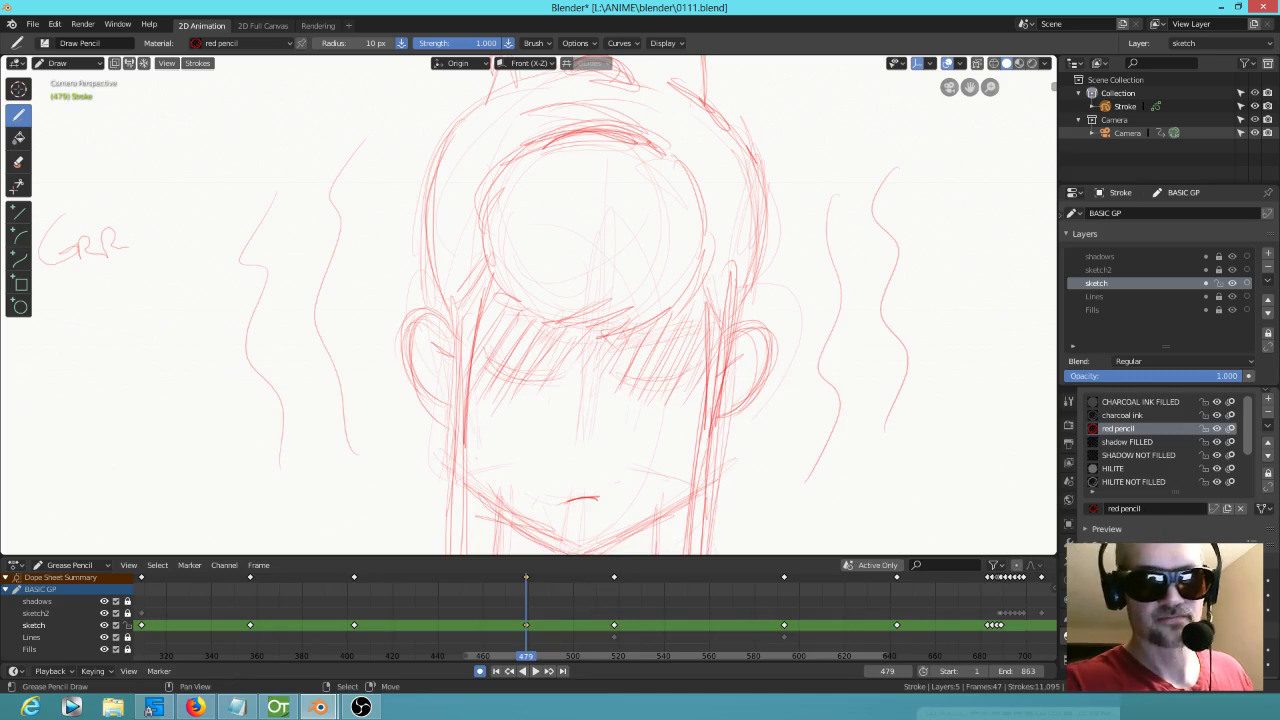
{"action": "scroll", "coordinate": [566, 291], "scroll_direction": "down", "scroll_amount": 4}
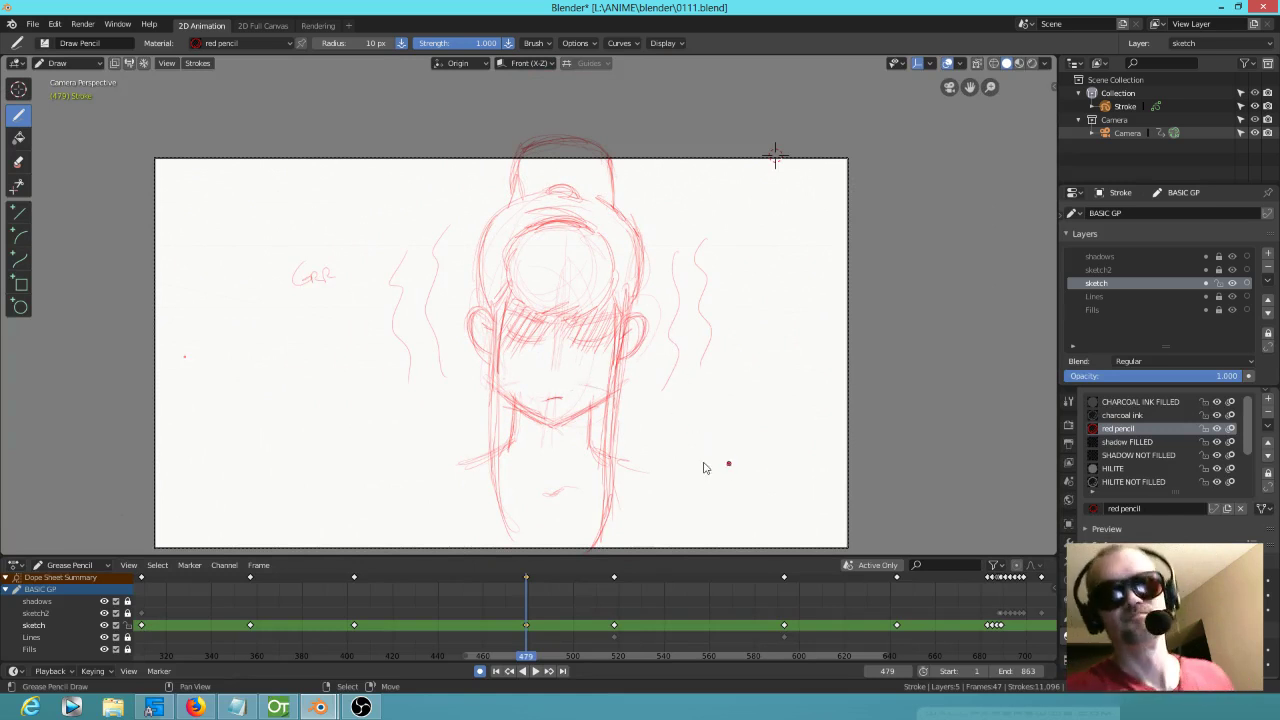
{"action": "scroll", "coordinate": [591, 414], "scroll_direction": "down", "scroll_amount": 1}
{"action": "left_click_drag", "start_coordinate": [392, 295], "coordinate": [392, 370]}
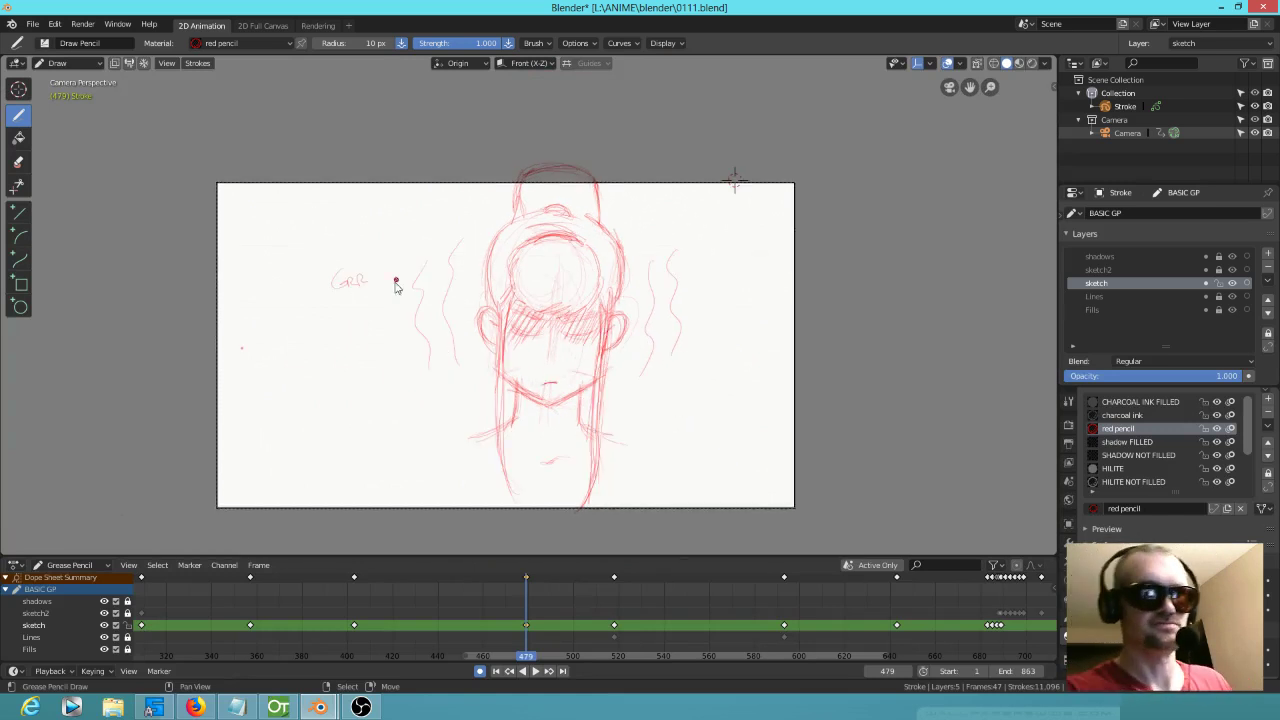
{"action": "left_click_drag", "start_coordinate": [515, 392], "coordinate": [585, 398]}
Step: Scrub the timeline to view the "If they even ARE shinobi..." drawing at frame 593
{"action": "mouse_move", "coordinate": [574, 589]}
{"action": "left_mouse_down"}
{"action": "mouse_move", "coordinate": [580, 625]}
{"action": "mouse_move", "coordinate": [628, 640]}
{"action": "mouse_move", "coordinate": [784, 640]}
{"action": "mouse_move", "coordinate": [748, 622]}
{"action": "mouse_move", "coordinate": [784, 628]}
{"action": "left_mouse_up"}
{"action": "middle_click_drag", "start_coordinate": [434, 457], "coordinate": [542, 392], "text": "shift"}
{"action": "scroll", "coordinate": [734, 616], "scroll_direction": "down", "scroll_amount": 6}
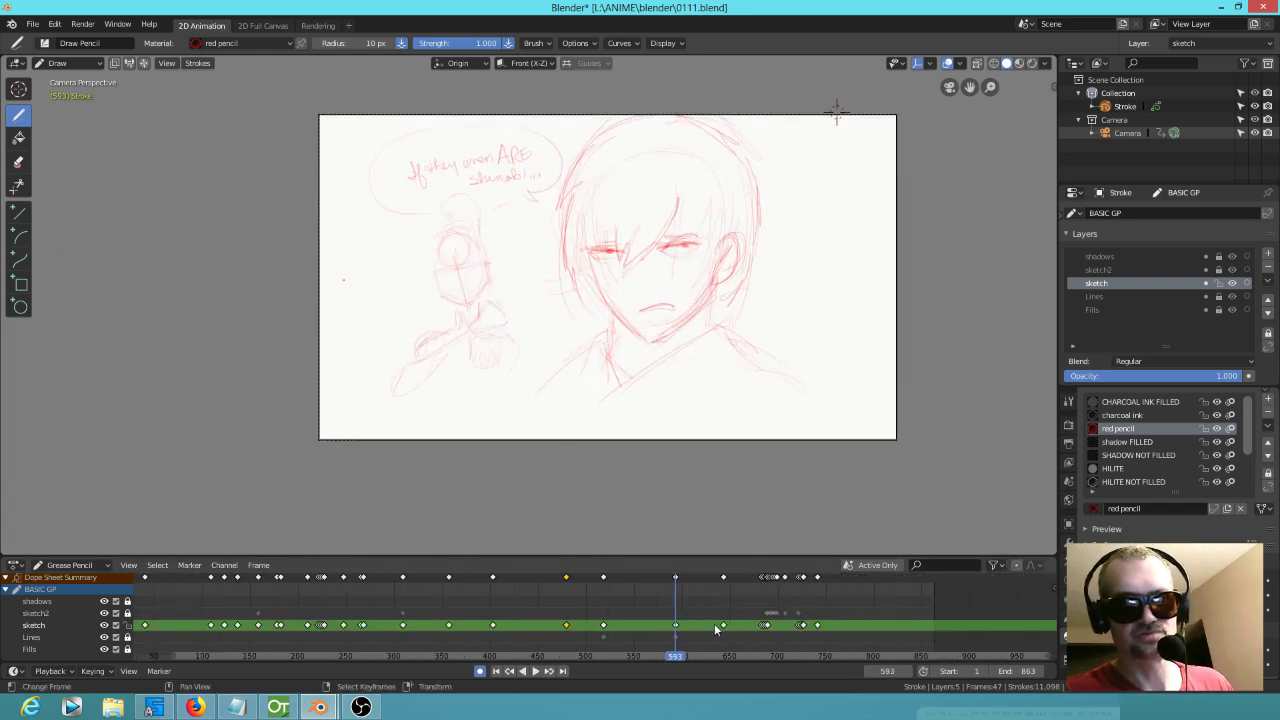
Step: Return to frame 0, switch to Edit Mode, and lasso the small topknot character's strokes to copy them
{"action": "key", "text": "shift+Left"}
{"action": "key", "text": "space"}
{"action": "key", "text": "Escape"}
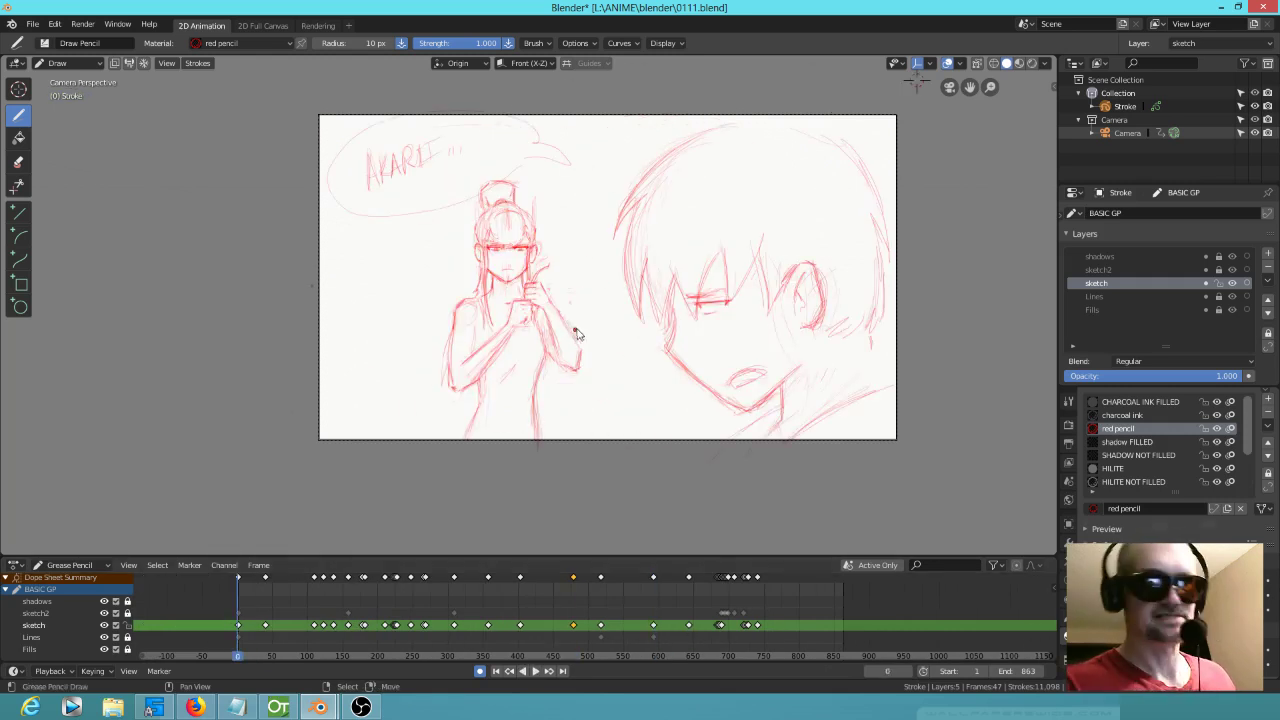
{"action": "key", "text": "Tab"}
{"action": "mouse_move", "coordinate": [585, 170]}
{"action": "left_mouse_down"}
{"action": "mouse_move", "coordinate": [497, 503]}
{"action": "mouse_move", "coordinate": [590, 384]}
{"action": "left_mouse_up"}
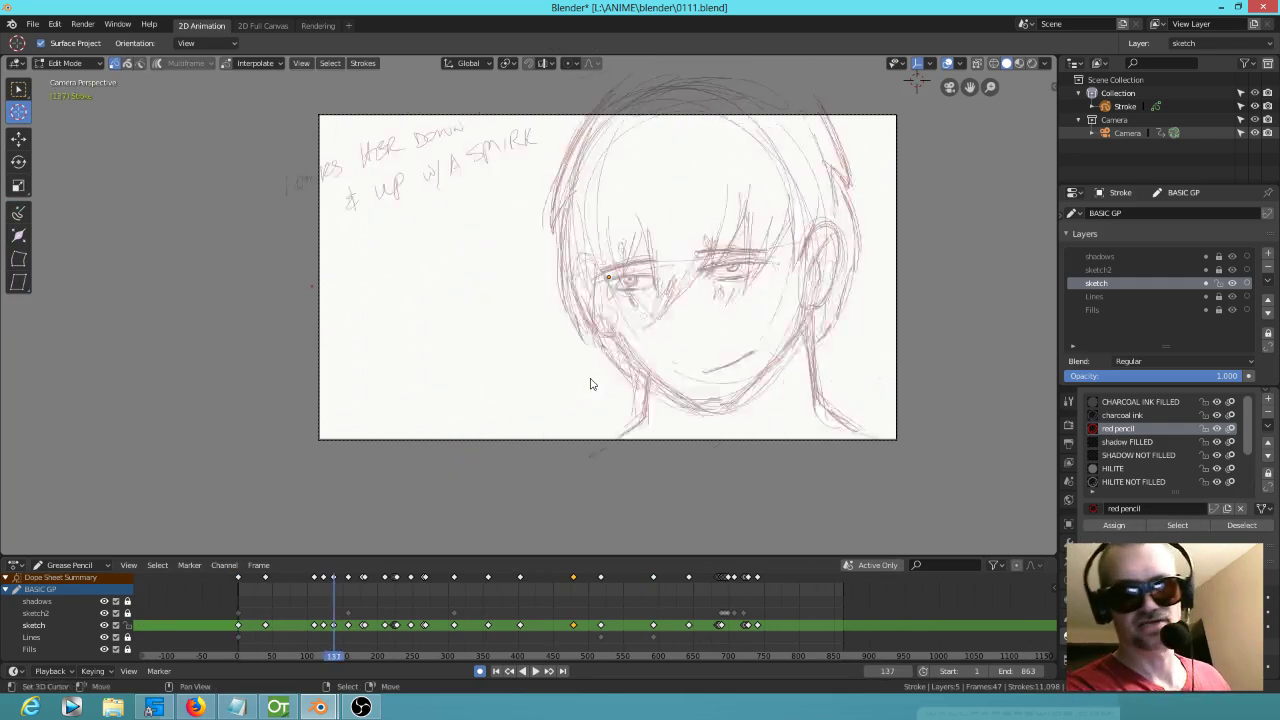
Step: Step through the keyframes to the "If they even ARE shinobi..." drawing at frame 593
{"action": "key", "text": "Up"}
{"action": "key", "text": "Up"}
{"action": "key", "text": "Up"}
{"action": "key", "text": "Up"}
{"action": "key", "text": "Up"}
{"action": "key", "text": "Up"}
{"action": "key", "text": "Up"}
{"action": "key", "text": "Up"}
{"action": "key", "text": "Up"}
{"action": "key", "text": "Up"}
{"action": "key", "text": "Up"}
{"action": "key", "text": "Up"}
{"action": "key", "text": "Up"}
{"action": "key", "text": "Up"}
{"action": "key", "text": "Up"}
{"action": "key", "text": "Up"}
{"action": "key", "text": "Up"}
{"action": "key", "text": "Up"}
{"action": "key", "text": "Up"}
{"action": "key", "text": "Up"}
{"action": "key", "text": "Down"}
{"action": "key", "text": "Down"}
{"action": "key", "text": "Down"}
{"action": "key", "text": "Down"}
{"action": "key", "text": "Down"}
{"action": "key", "text": "Down"}
{"action": "key", "text": "Down"}
{"action": "key", "text": "Down"}
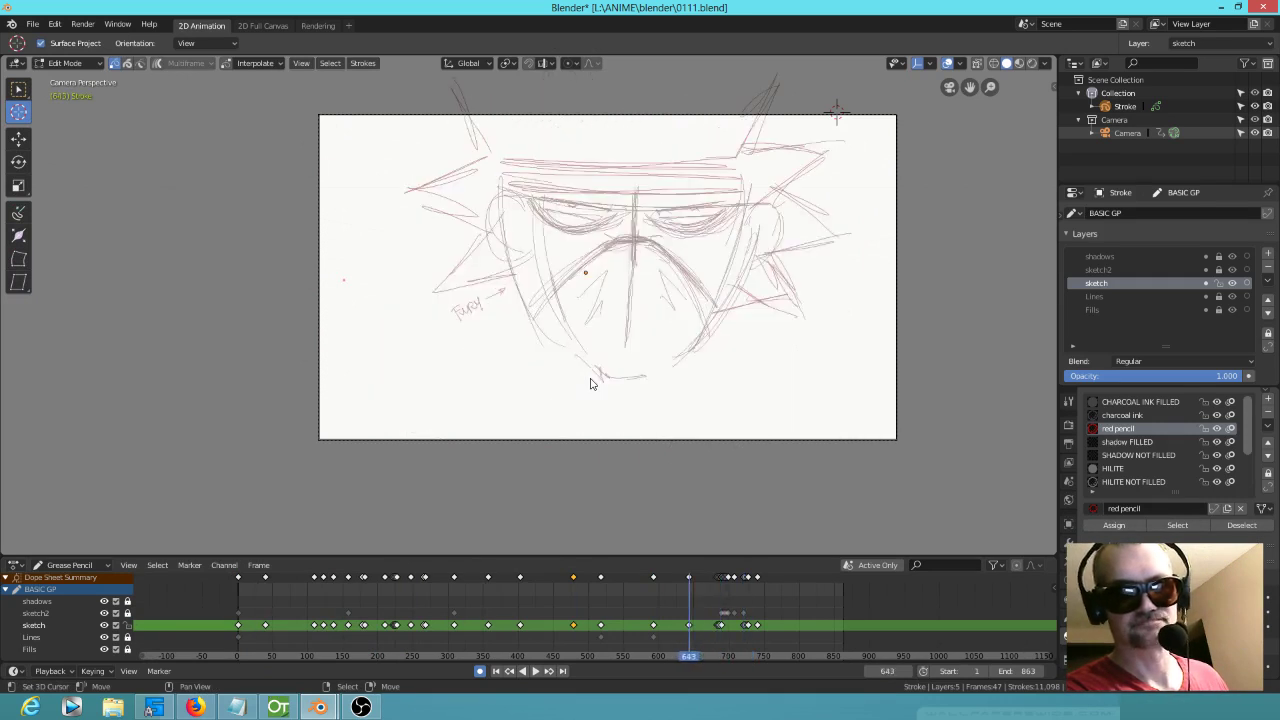
{"action": "key", "text": "Up"}
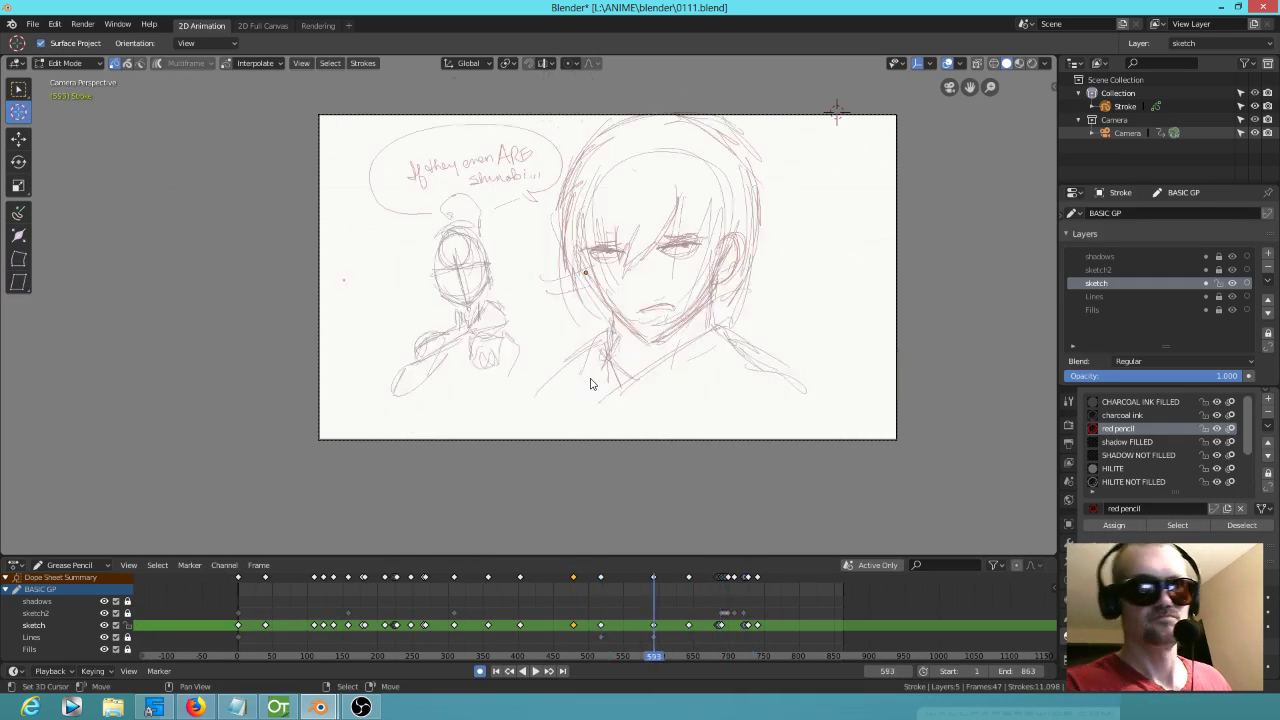
Step: Lasso the rough placeholder figure below the dialogue and delete the selected strokes, including the speech bubble outline
{"action": "mouse_move", "coordinate": [481, 201]}
{"action": "left_mouse_down", "text": "ctrl"}
{"action": "mouse_move", "coordinate": [420, 290]}
{"action": "mouse_move", "coordinate": [515, 350]}
{"action": "mouse_move", "coordinate": [514, 337]}
{"action": "left_mouse_up", "text": "ctrl"}
{"action": "key", "text": "x"}
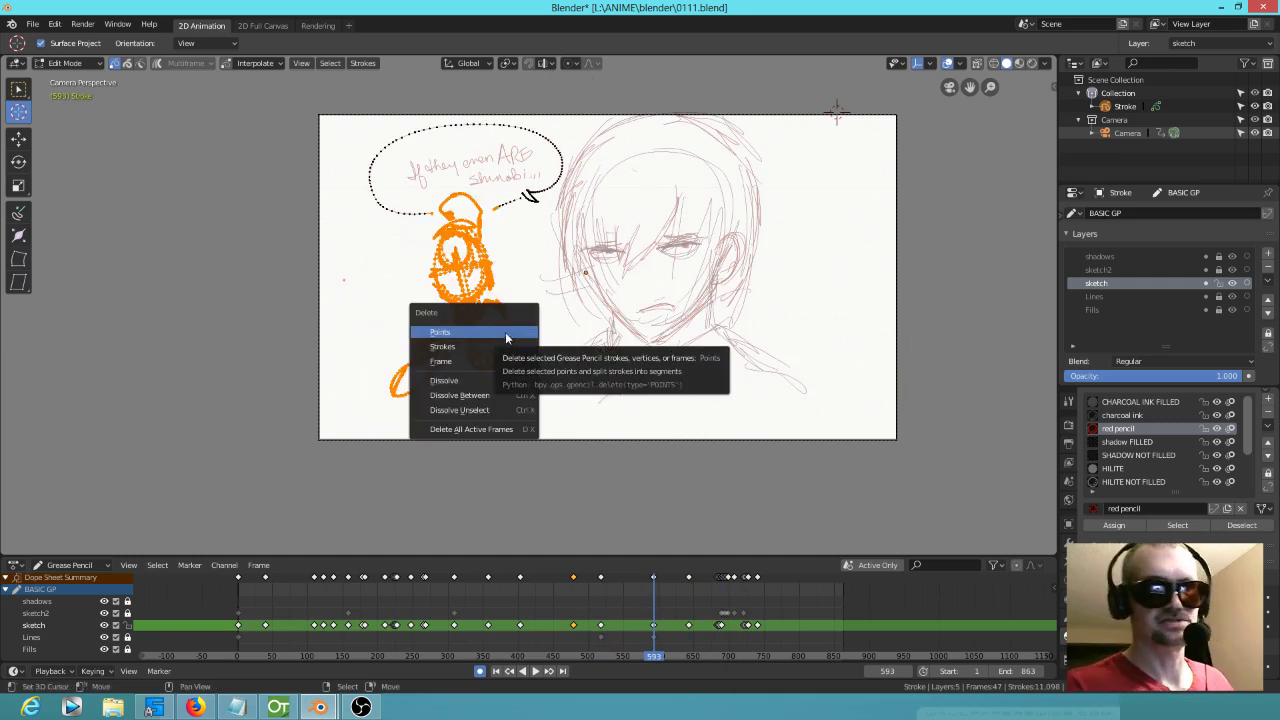
{"action": "left_click", "coordinate": [498, 346]}
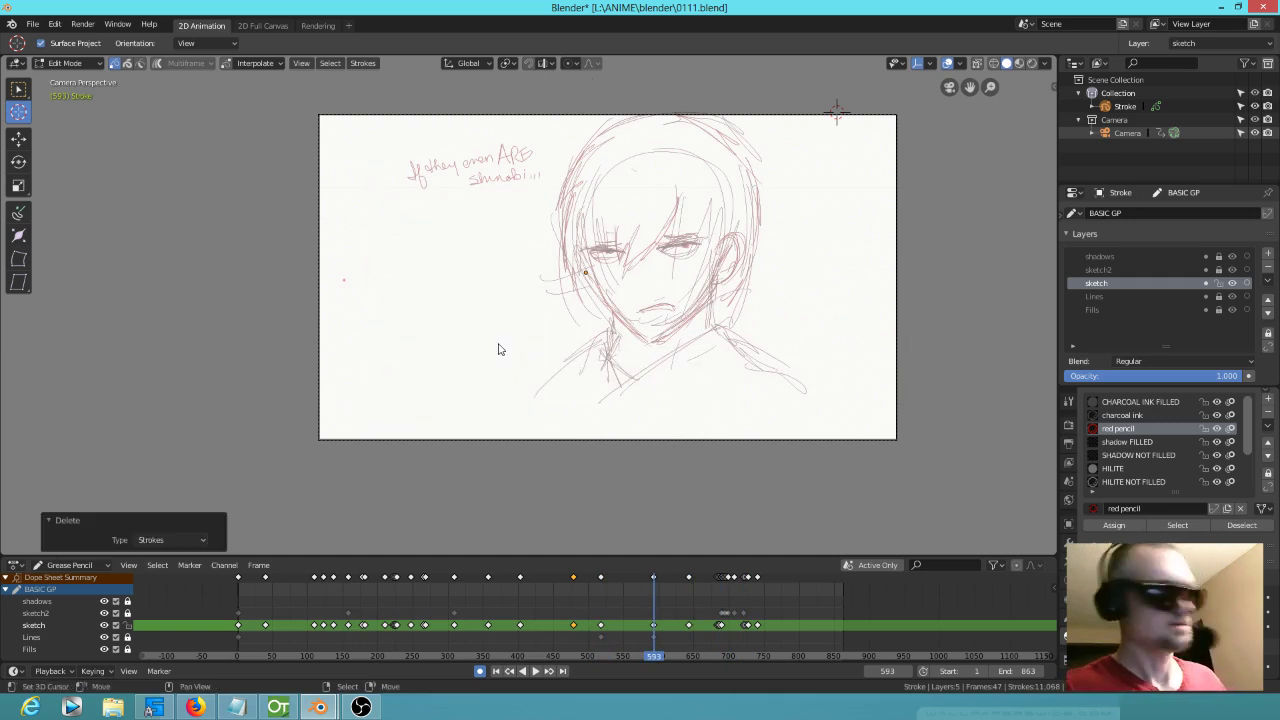
Step: Paste the copied topknot character into frame 593 and move it by about -1.16 m in X and -0.66 m in Z
{"action": "key", "text": "ctrl+v"}
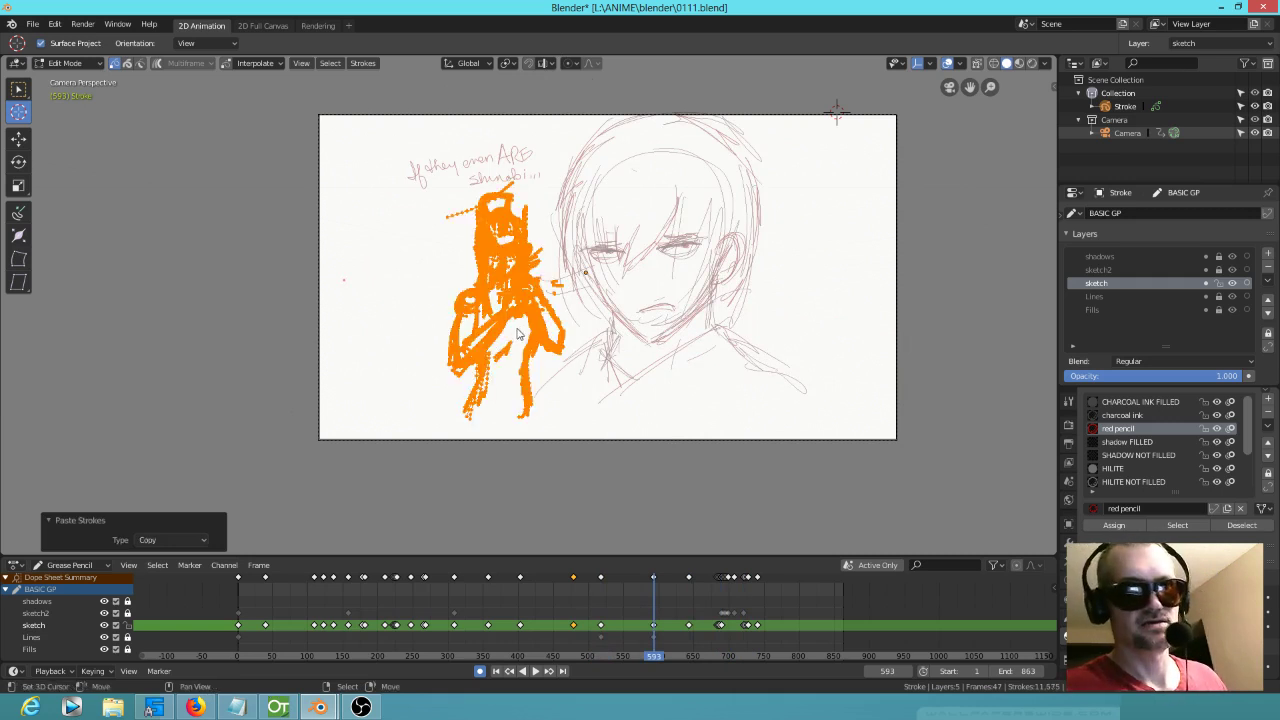
{"action": "middle_click_drag", "start_coordinate": [530, 315], "coordinate": [521, 318], "text": "shift"}
{"action": "key", "text": "g"}
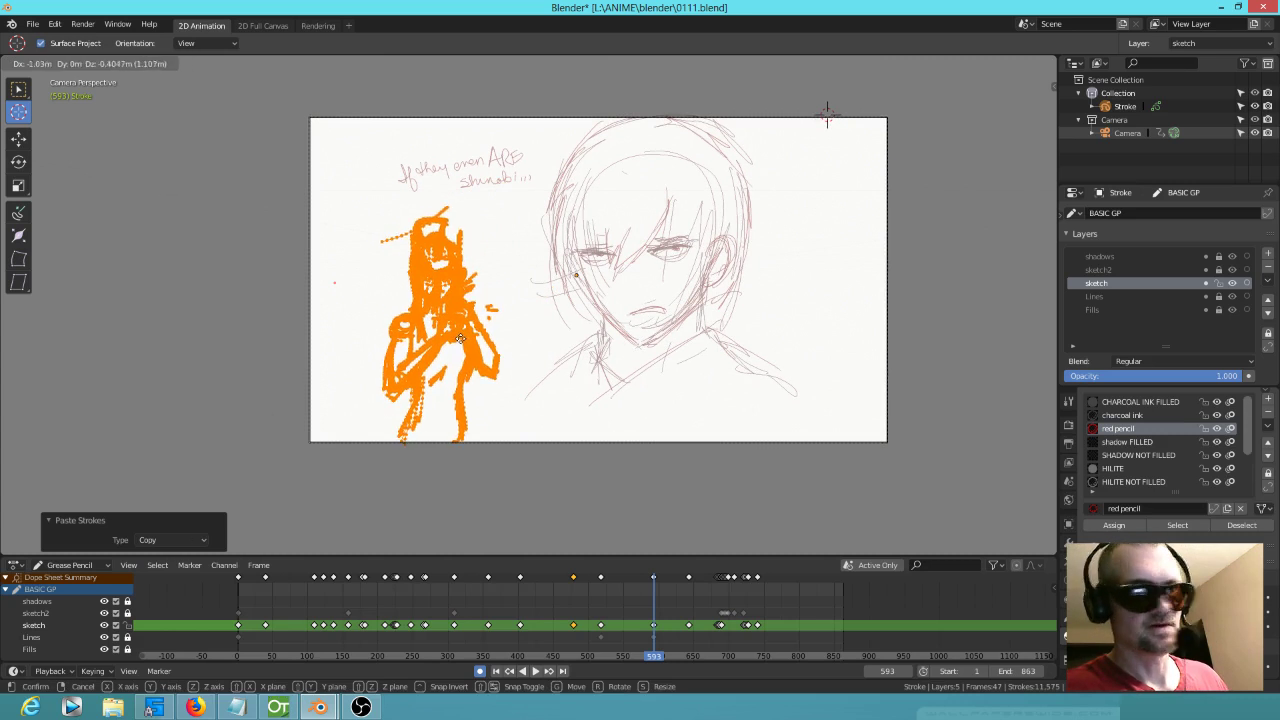
{"action": "left_click", "coordinate": [454, 360]}
Step: Scale the pasted topknot character to 1.333, shift it about 0.61 m in X, and deselect its strokes
{"action": "key", "text": "s"}
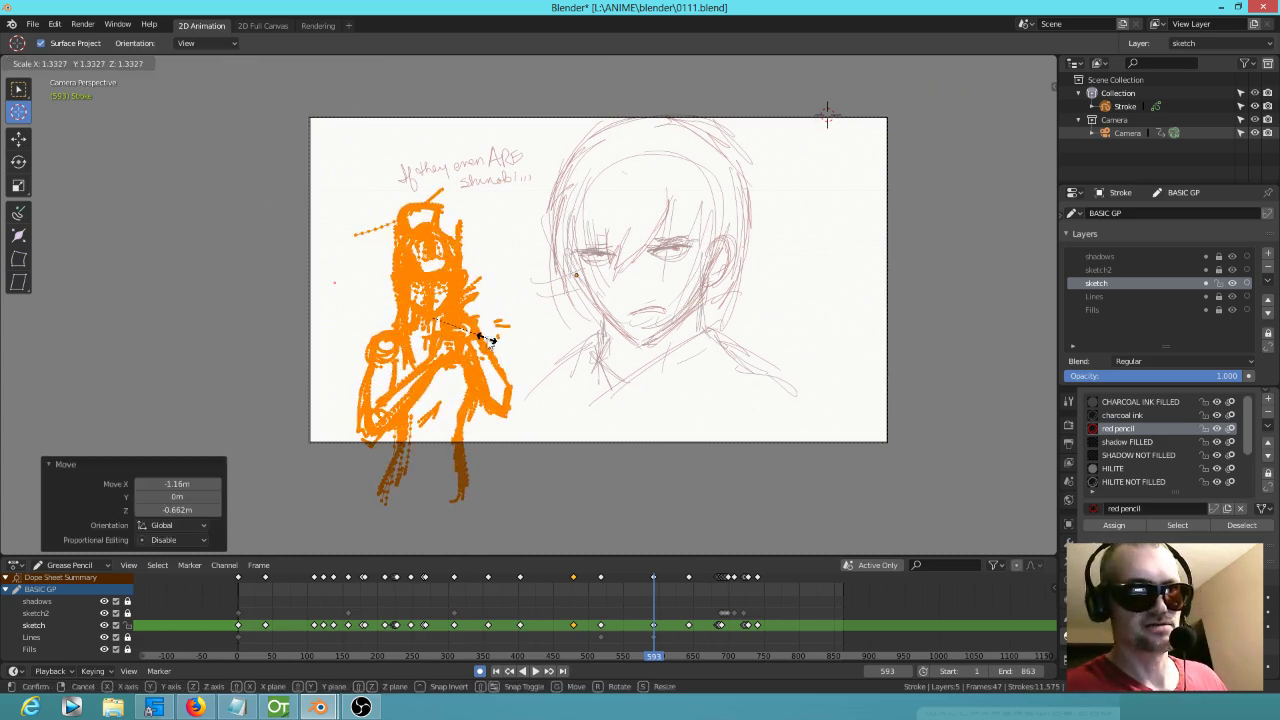
{"action": "left_click", "coordinate": [489, 343]}
{"action": "key", "text": "g"}
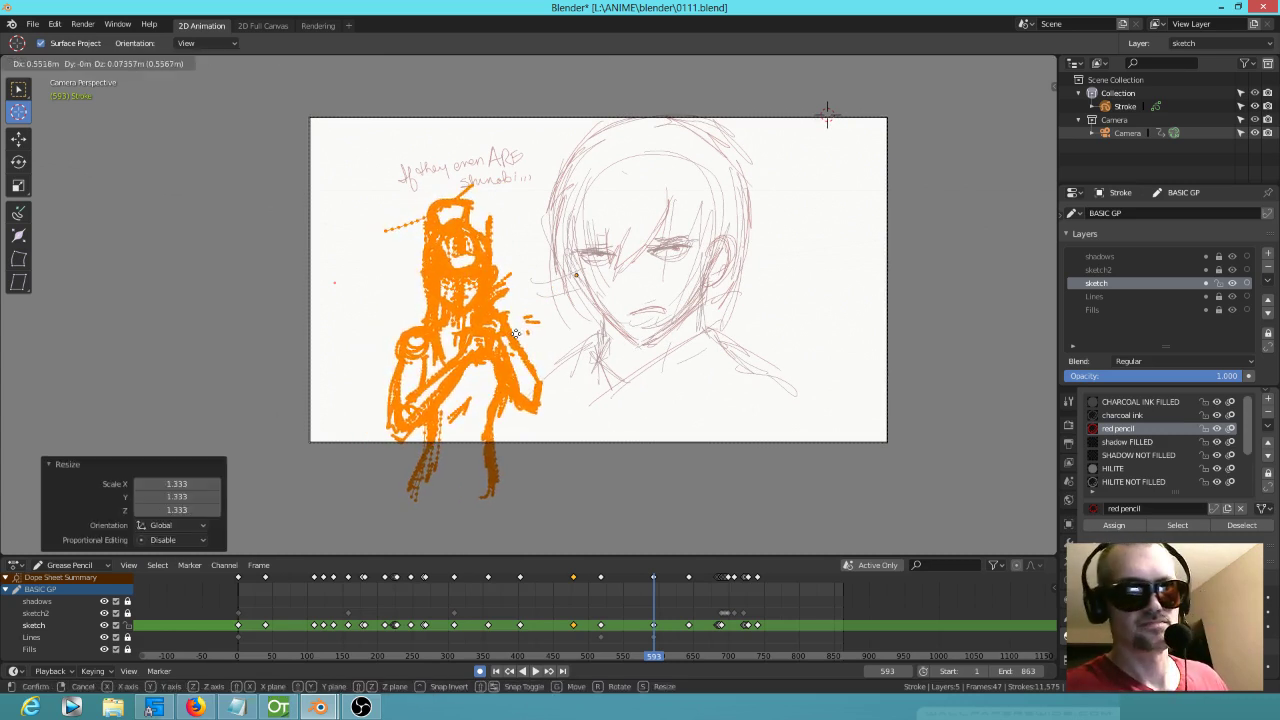
{"action": "left_click", "coordinate": [521, 341]}
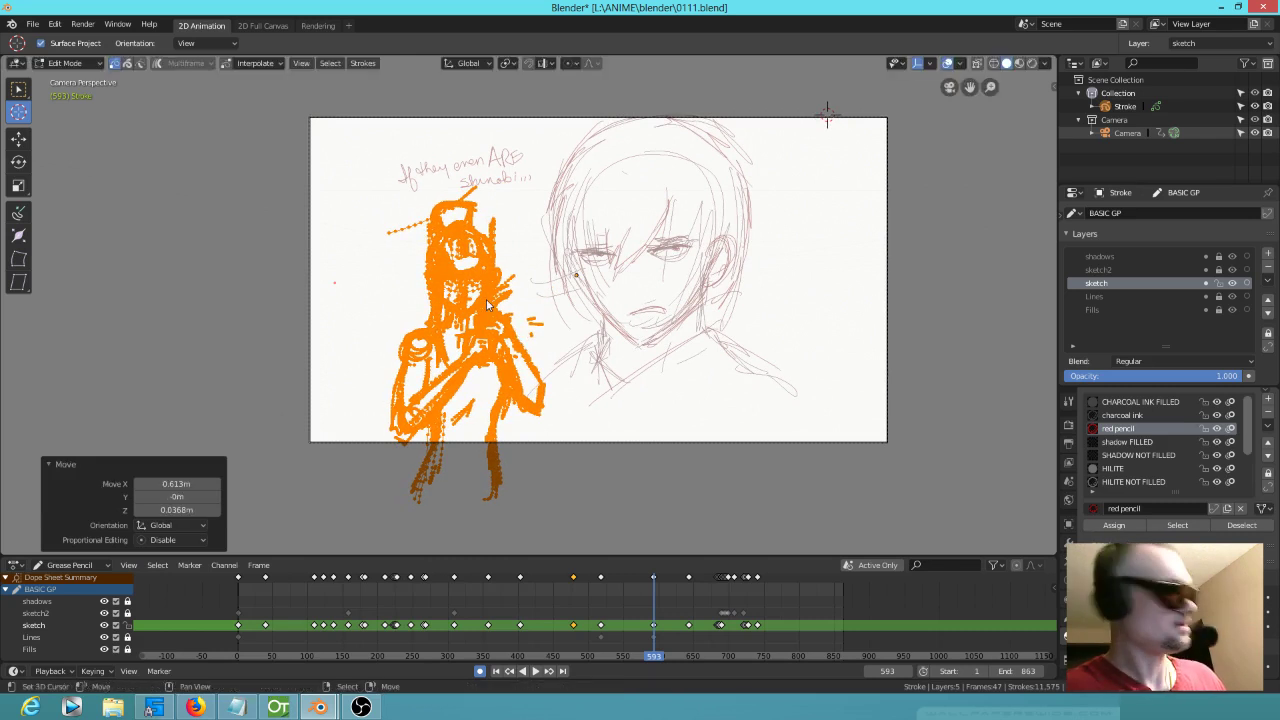
{"action": "key", "text": "a"}
{"action": "key", "text": "alt+a"}
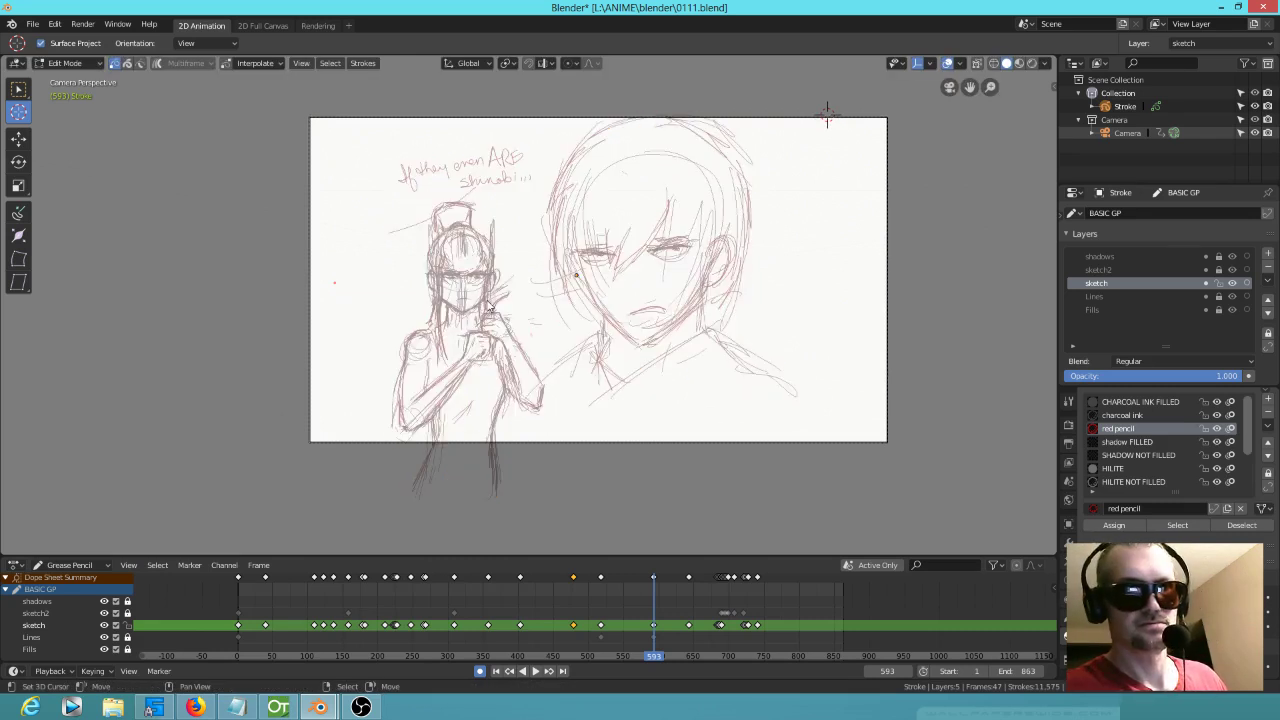
Step: Examine the pasted topknot figure up close at frame 593 and compare it with the neighbouring keyframe
{"action": "scroll", "coordinate": [488, 305], "scroll_direction": "up", "scroll_amount": 3}
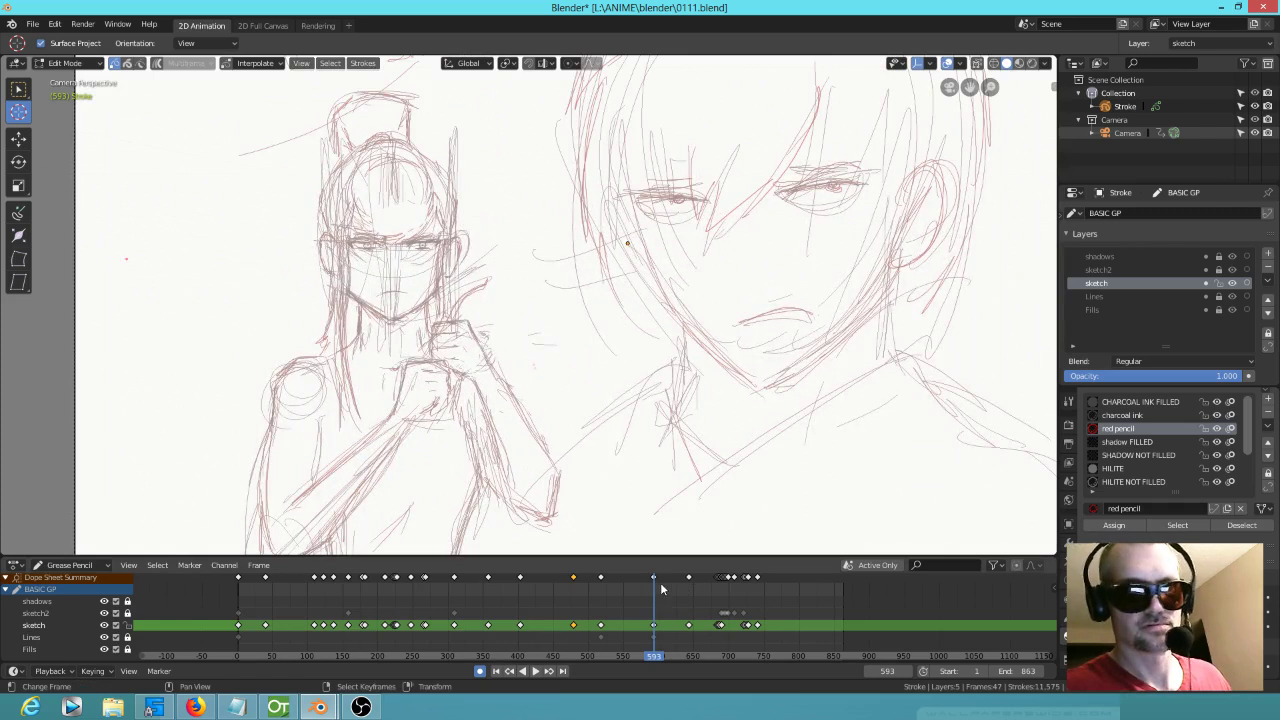
{"action": "key", "text": "Down"}
{"action": "key", "text": "Up"}
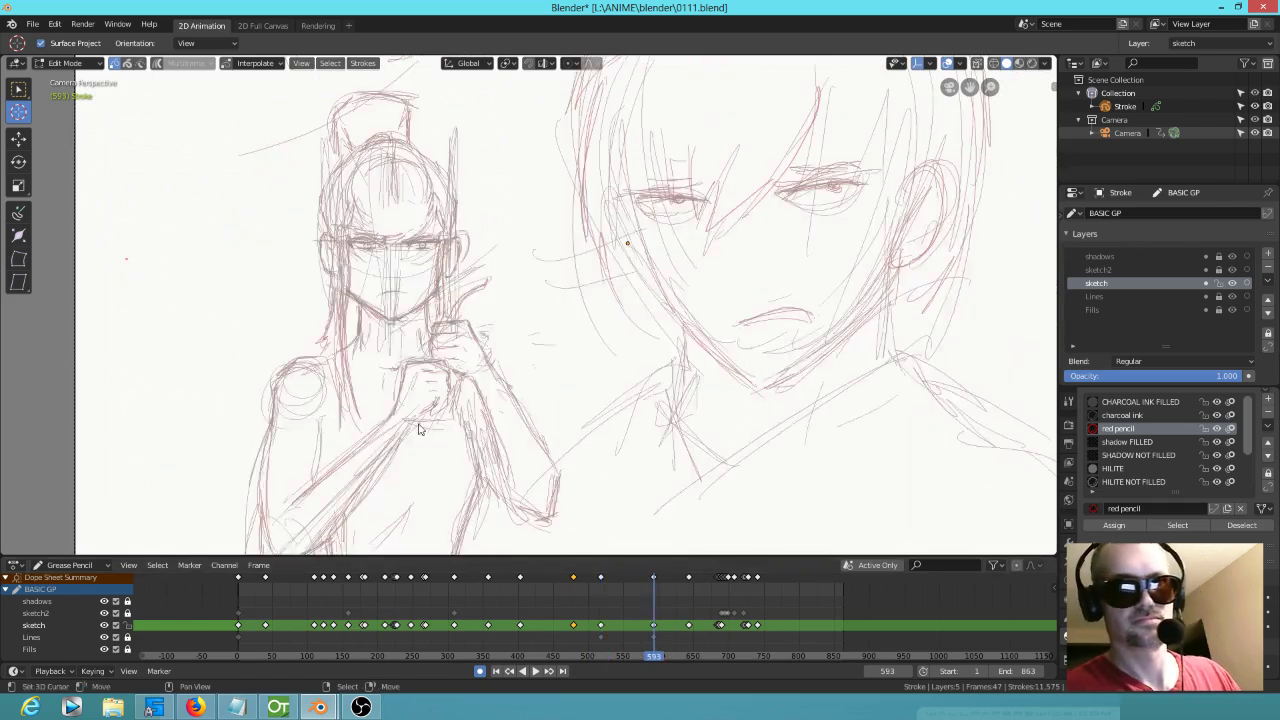
{"action": "scroll", "coordinate": [422, 362], "scroll_direction": "up", "scroll_amount": 2}
{"action": "scroll", "coordinate": [466, 362], "scroll_direction": "down", "scroll_amount": 2}
{"action": "middle_click_drag", "start_coordinate": [509, 356], "coordinate": [651, 214], "text": "shift"}
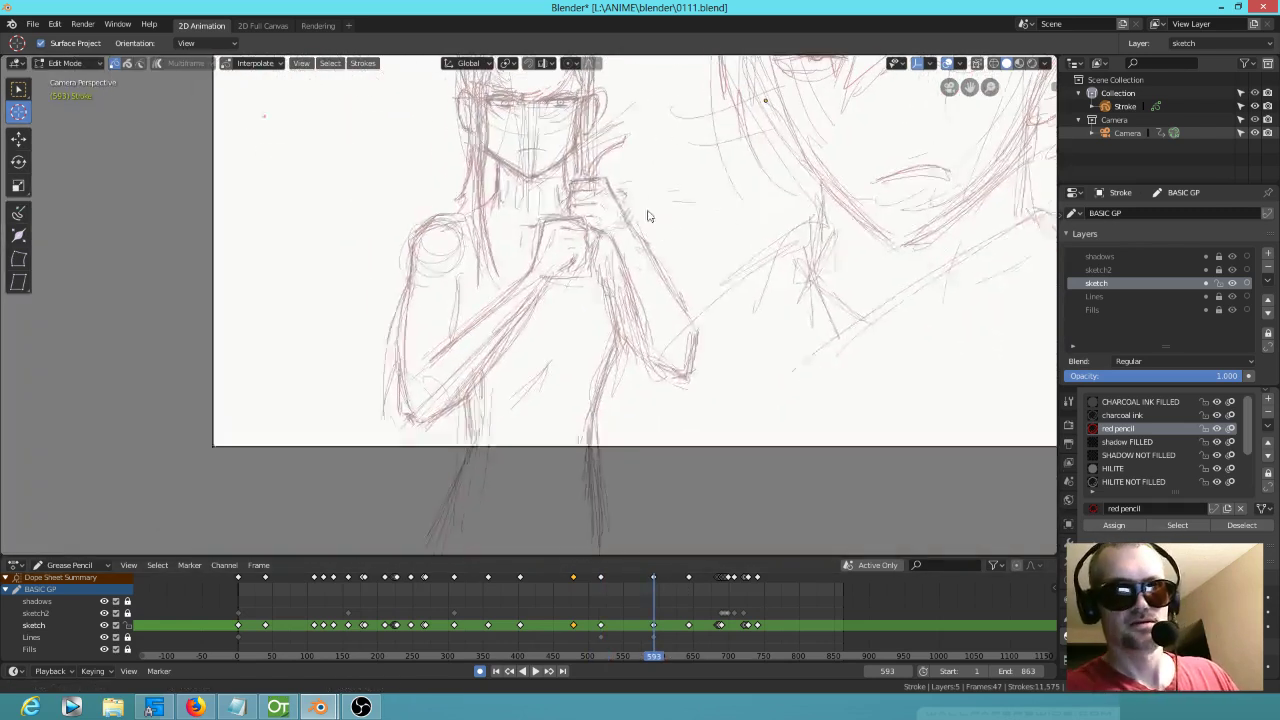
{"action": "scroll", "coordinate": [645, 222], "scroll_direction": "down", "scroll_amount": 2}
{"action": "middle_click_drag", "start_coordinate": [629, 257], "coordinate": [591, 380], "text": "shift"}
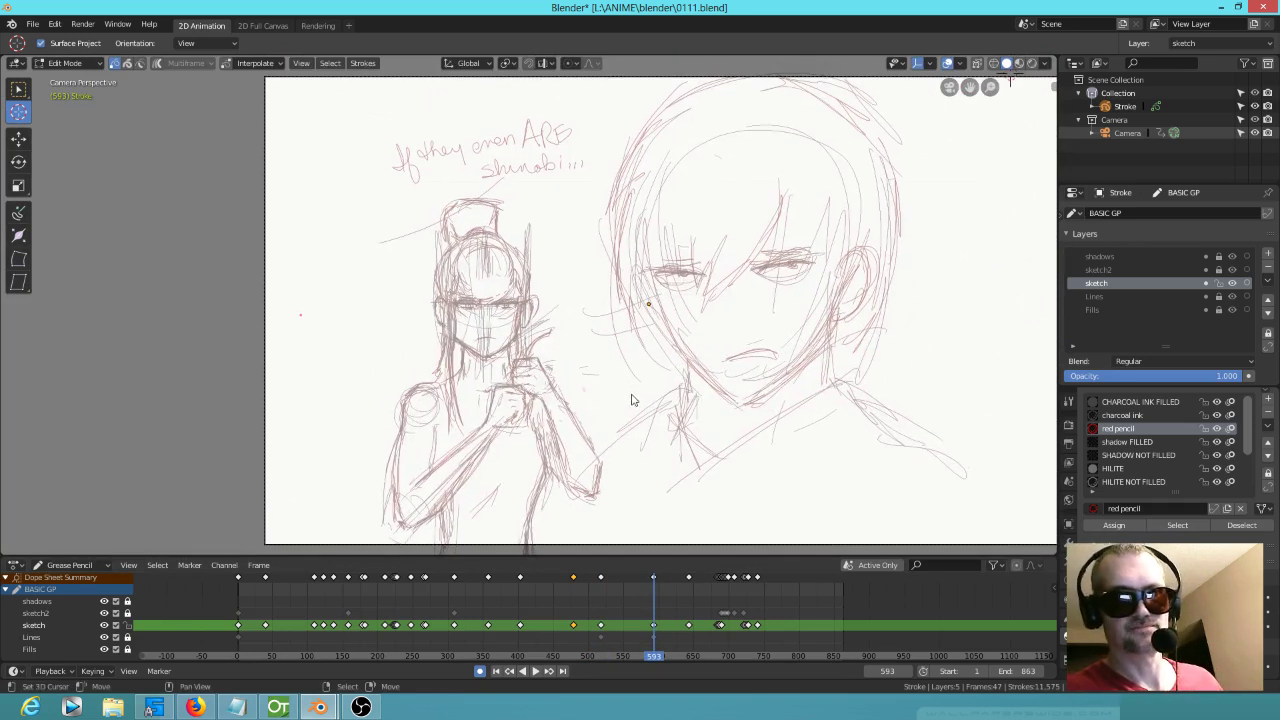
Step: Select the topknot figure's upper body and rotate it 8.56° around the 3D cursor at its hips, with smooth proportional editing enabled
{"action": "mouse_move", "coordinate": [540, 188]}
{"action": "right_mouse_down", "text": "ctrl"}
{"action": "mouse_move", "coordinate": [518, 190]}
{"action": "mouse_move", "coordinate": [356, 362]}
{"action": "mouse_move", "coordinate": [425, 532]}
{"action": "mouse_move", "coordinate": [603, 511]}
{"action": "mouse_move", "coordinate": [616, 425]}
{"action": "right_mouse_up", "text": "ctrl"}
{"action": "scroll", "coordinate": [579, 444], "scroll_direction": "down", "scroll_amount": 1}
{"action": "middle_click_drag", "start_coordinate": [579, 444], "coordinate": [588, 391], "text": "shift"}
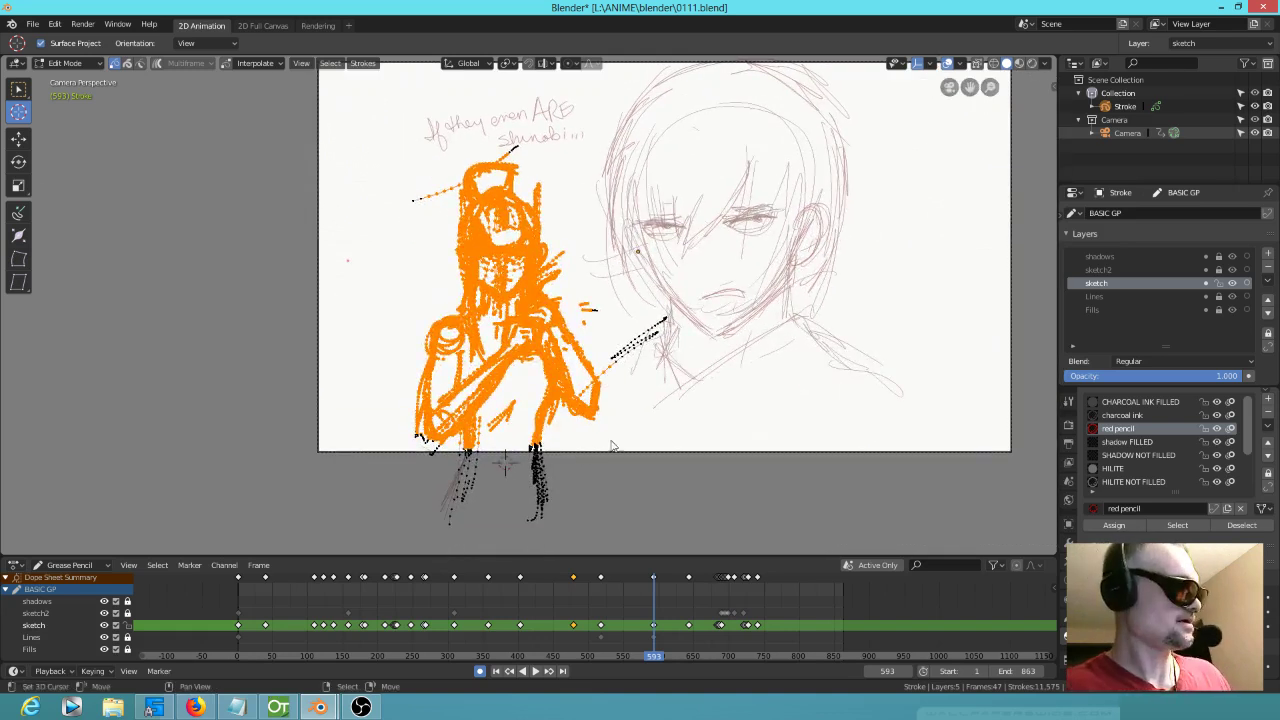
{"action": "key", "text": "o"}
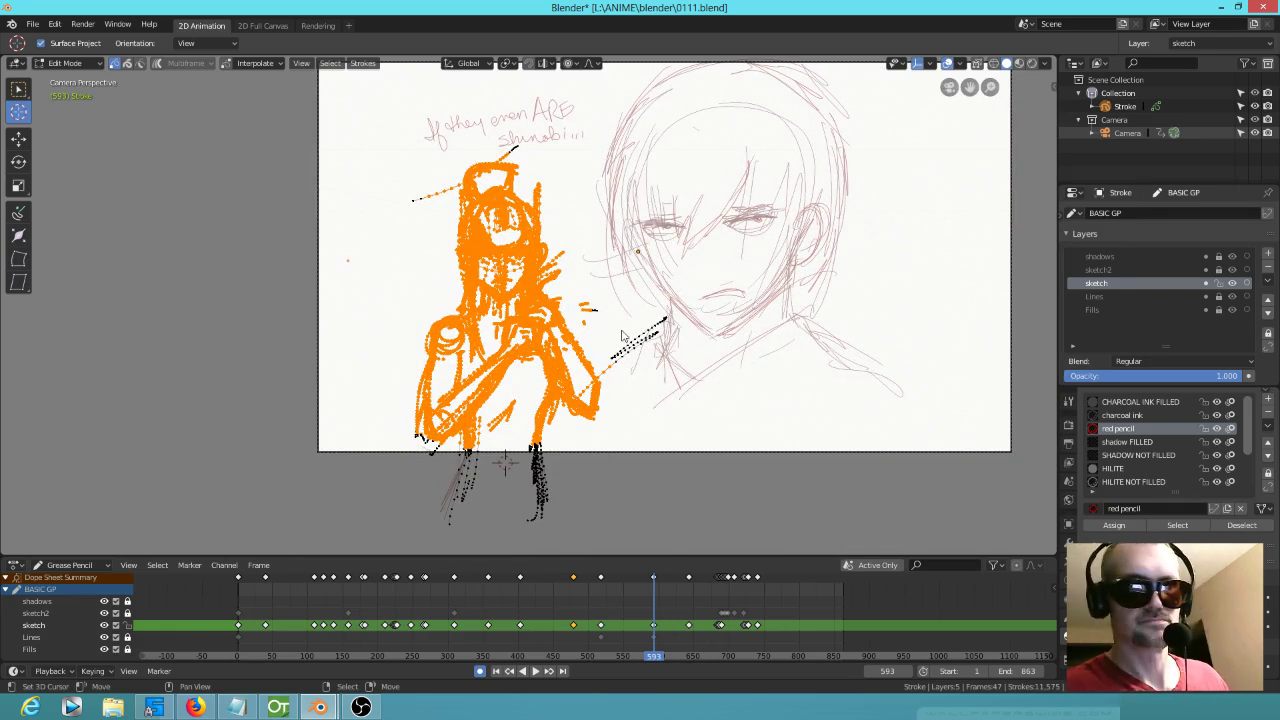
{"action": "key", "text": "g"}
{"action": "key", "text": "Escape"}
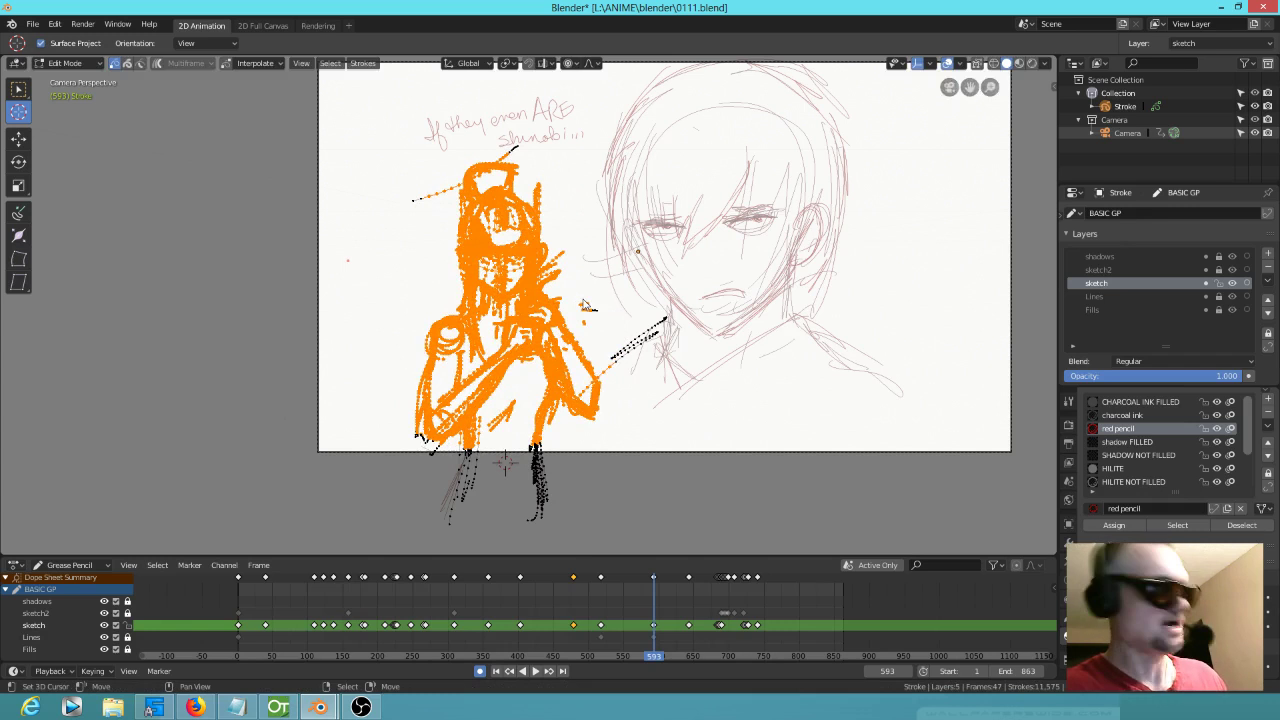
{"action": "key", "text": "period"}
{"action": "left_click", "coordinate": [680, 297]}
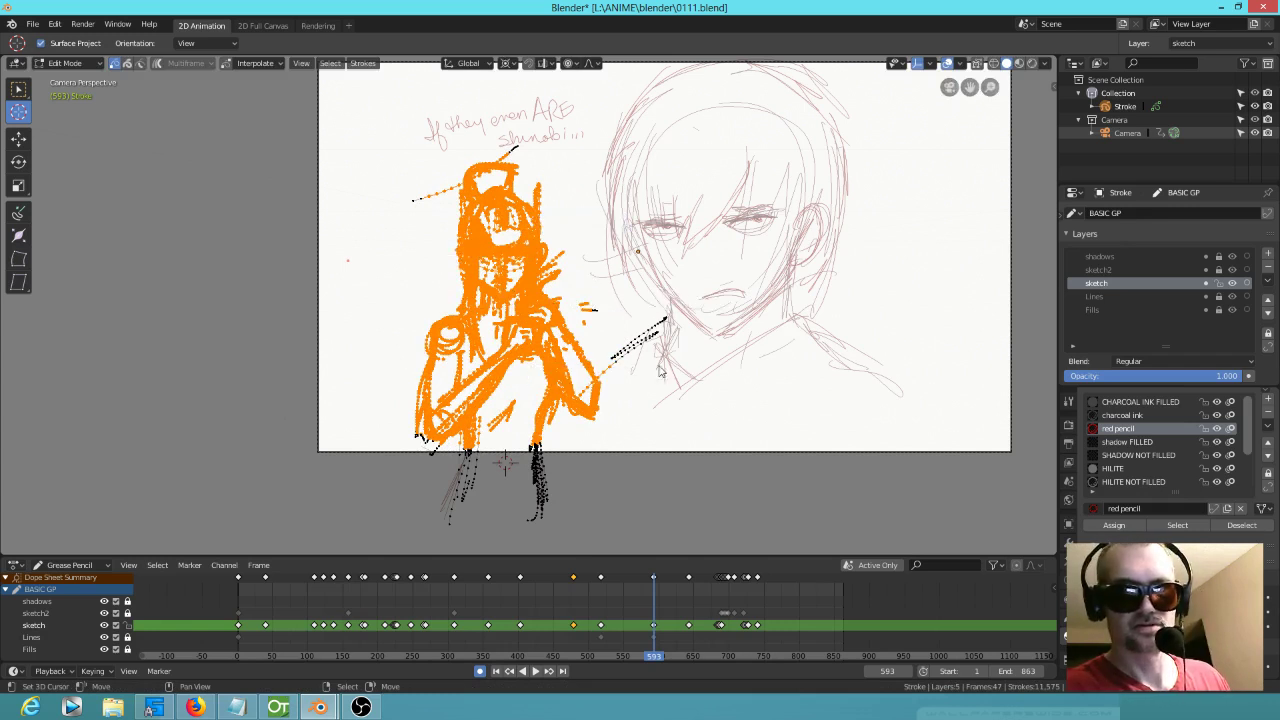
{"action": "key", "text": "r"}
{"action": "left_click", "coordinate": [728, 462]}
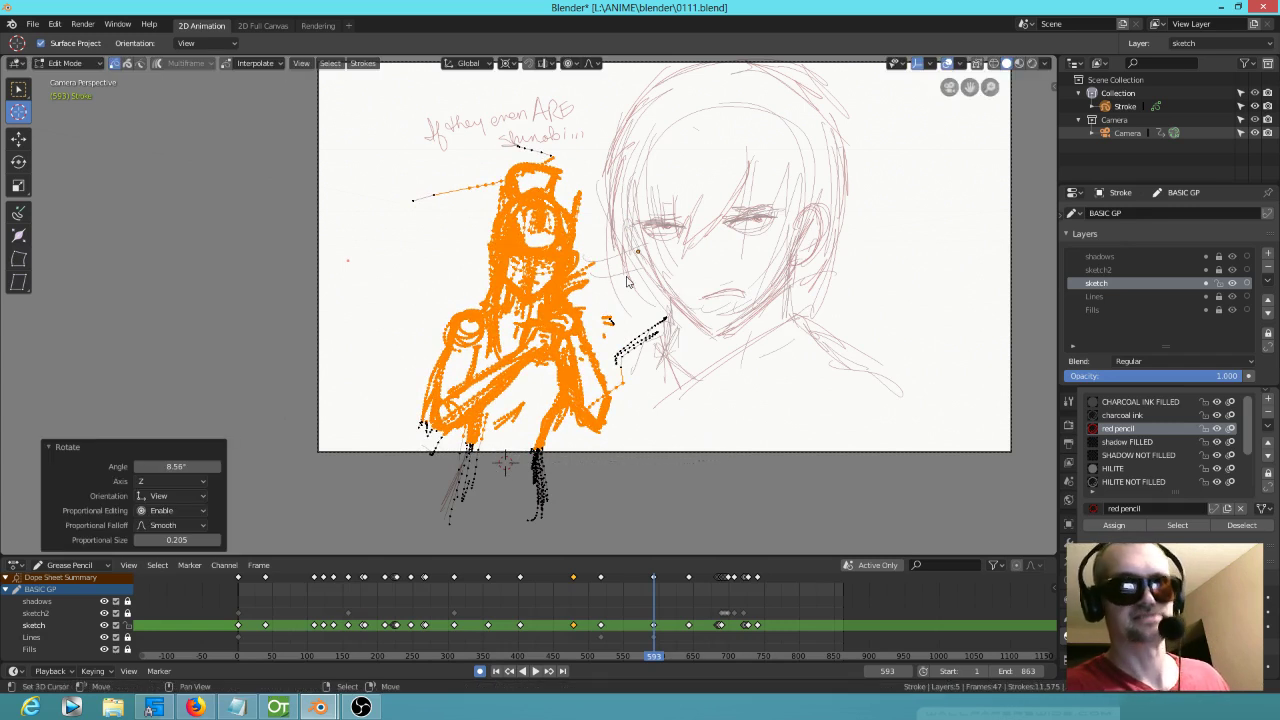
{"action": "key", "text": "alt+a"}
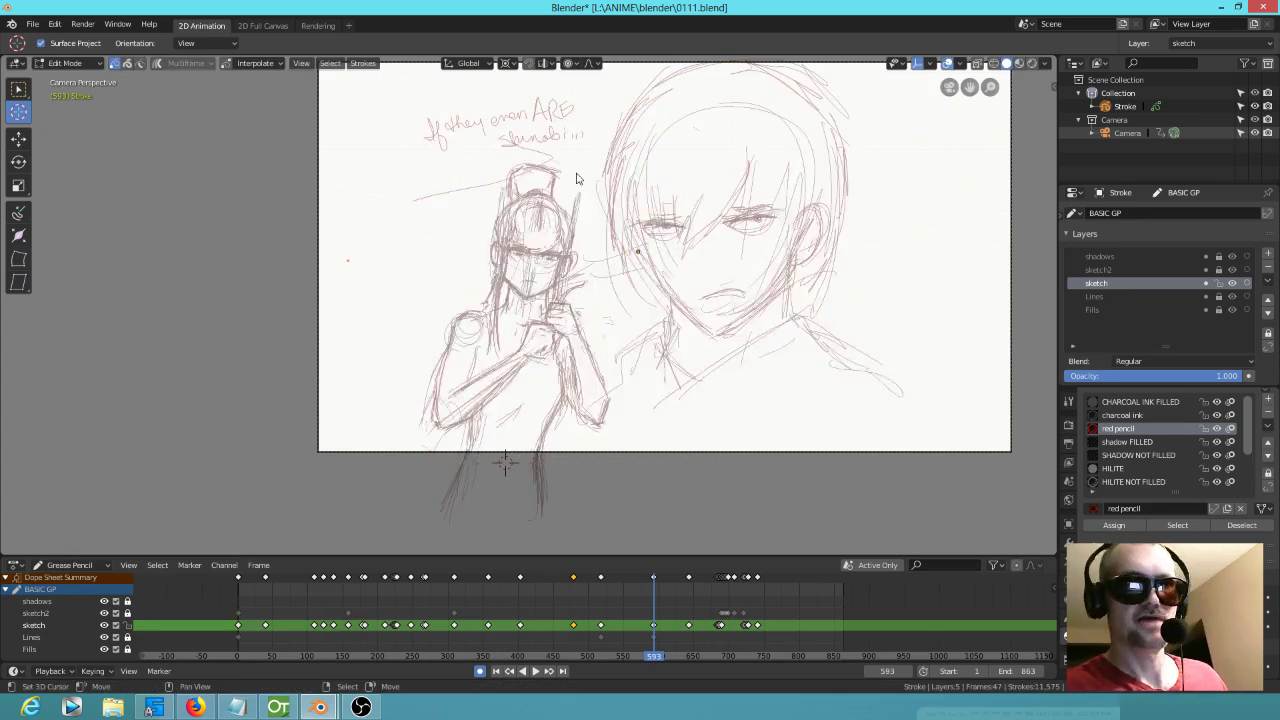
Step: Select the topknot figure's head and rotate it back about -7.8° around the 3D cursor placed at its chin
{"action": "mouse_move", "coordinate": [483, 187]}
{"action": "left_mouse_down"}
{"action": "mouse_move", "coordinate": [490, 250]}
{"action": "mouse_move", "coordinate": [530, 298]}
{"action": "mouse_move", "coordinate": [578, 290]}
{"action": "mouse_move", "coordinate": [585, 205]}
{"action": "left_mouse_up"}
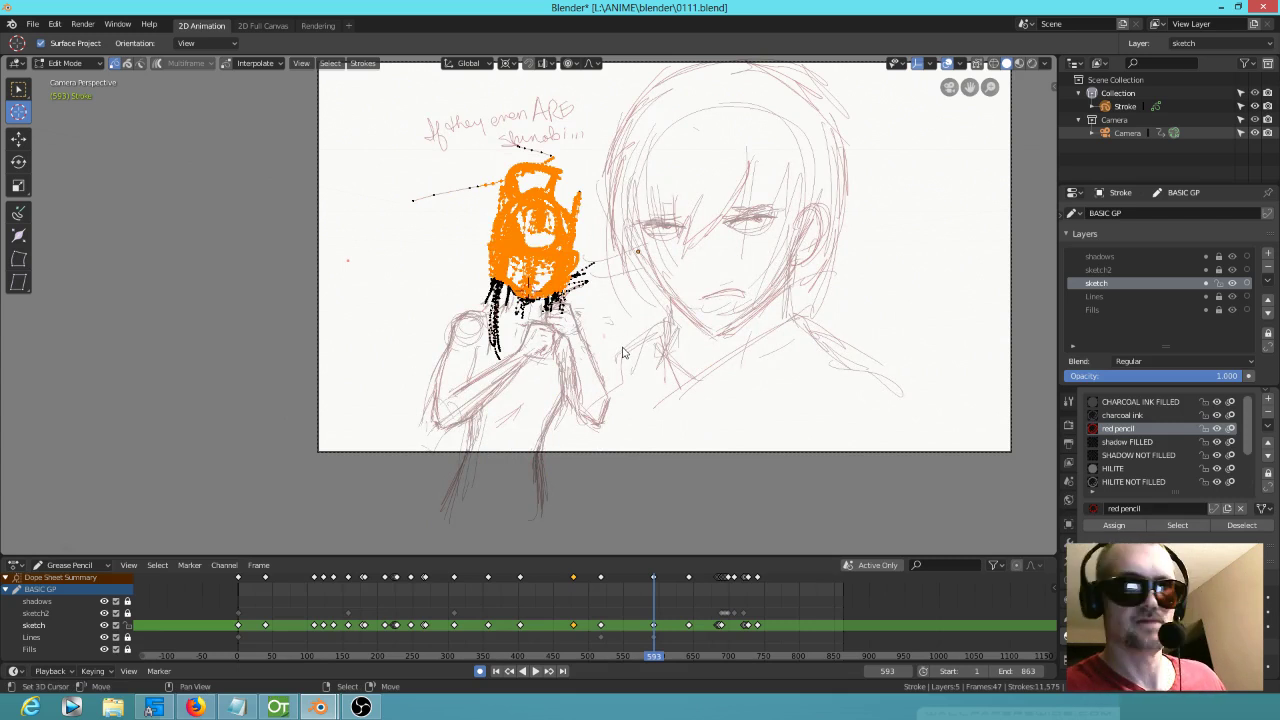
{"action": "key", "text": "r"}
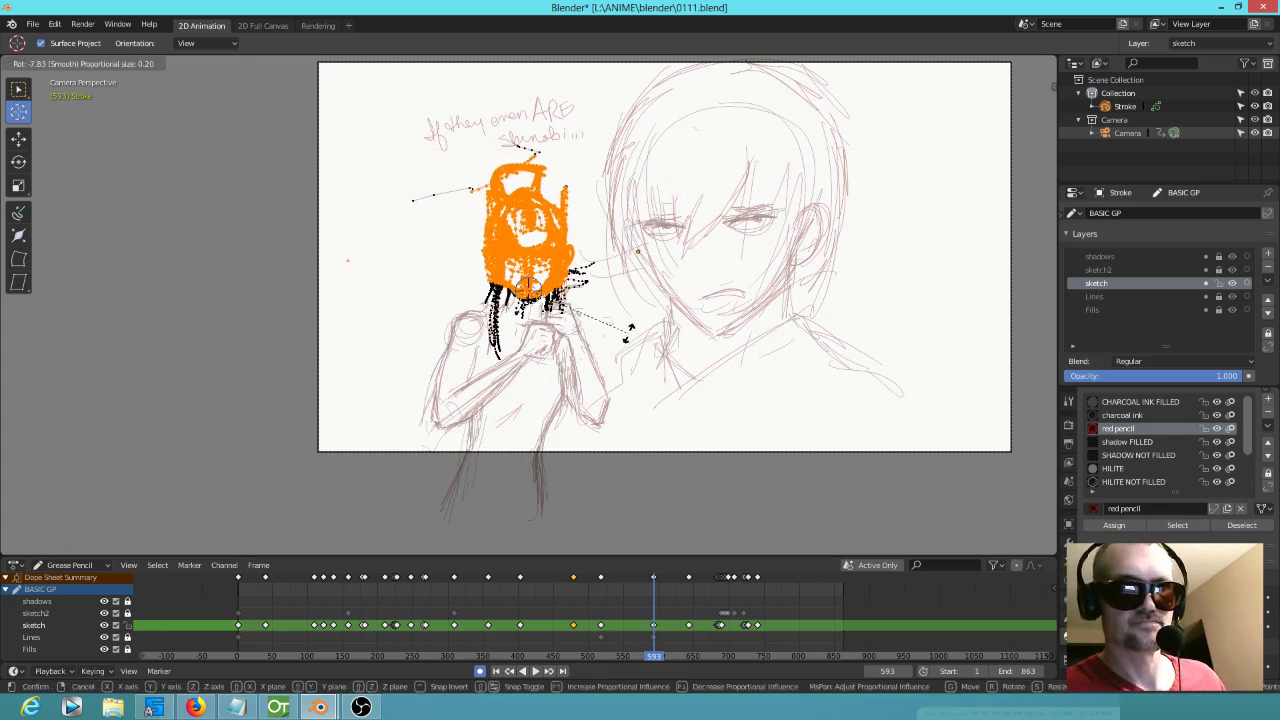
{"action": "left_click", "coordinate": [631, 338]}
{"action": "key", "text": "a"}
{"action": "key", "text": "alt+a"}
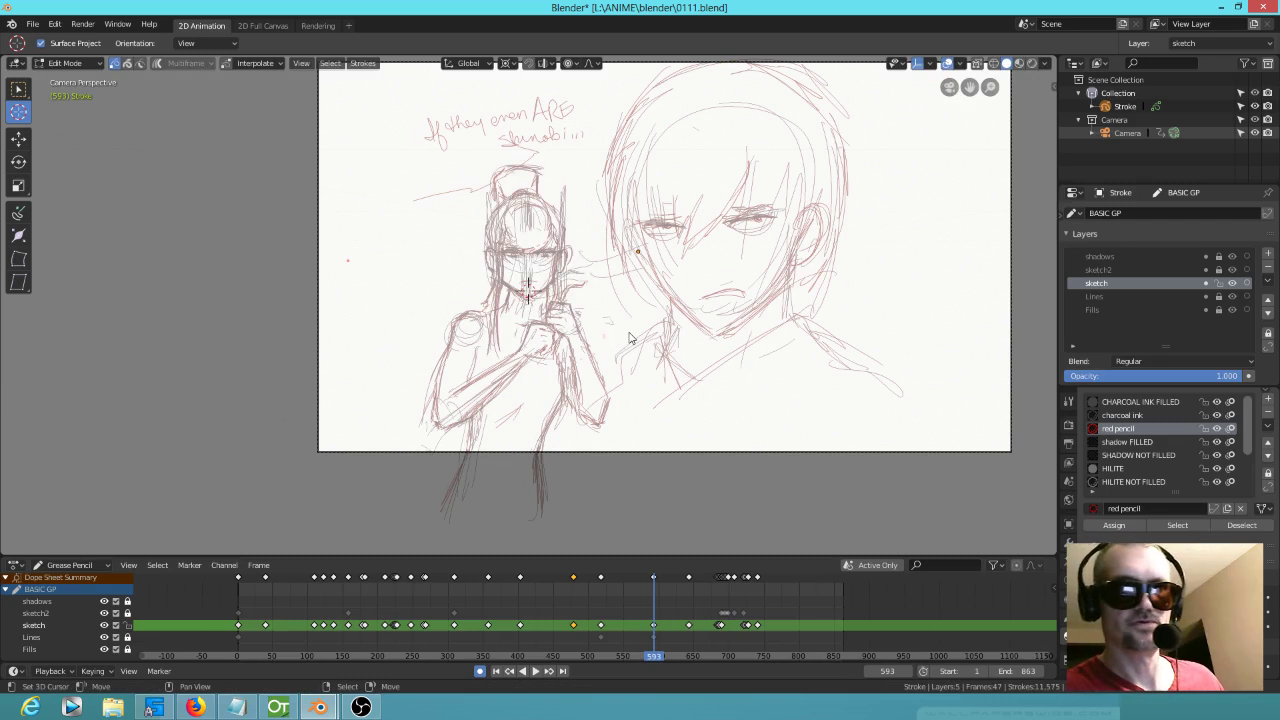
Step: Lasso the large face beside the topknot figure and move it 1 m in X, away from the figure
{"action": "scroll", "coordinate": [631, 338], "scroll_direction": "down", "scroll_amount": 1}
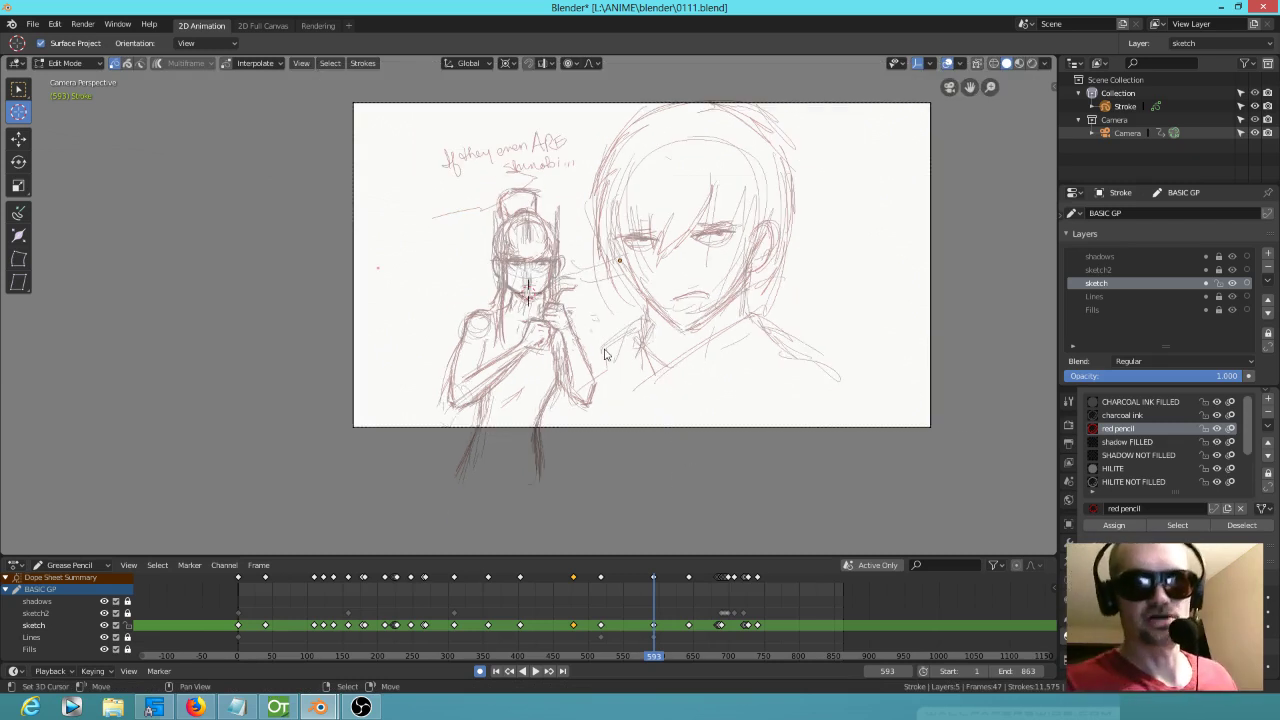
{"action": "mouse_move", "coordinate": [830, 120]}
{"action": "left_mouse_down"}
{"action": "mouse_move", "coordinate": [790, 95]}
{"action": "mouse_move", "coordinate": [625, 100]}
{"action": "mouse_move", "coordinate": [582, 262]}
{"action": "mouse_move", "coordinate": [623, 440]}
{"action": "mouse_move", "coordinate": [835, 140]}
{"action": "mouse_move", "coordinate": [830, 122]}
{"action": "left_mouse_up"}
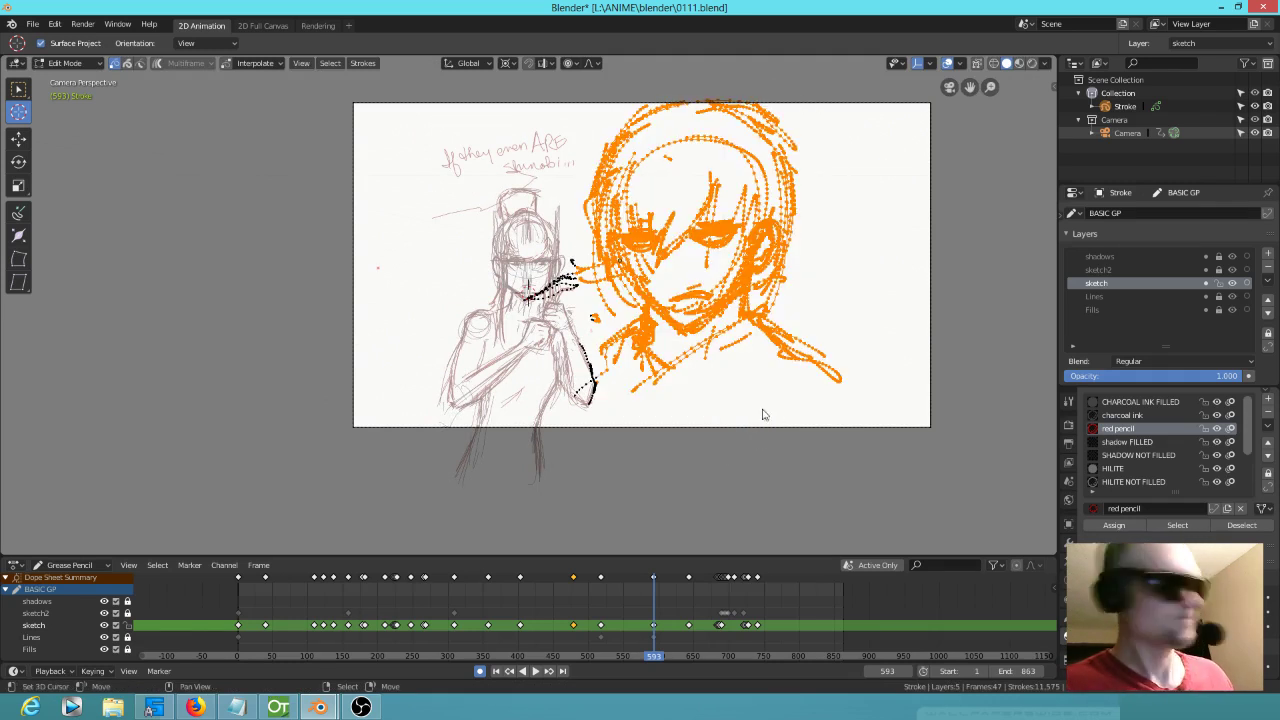
{"action": "key", "text": "g"}
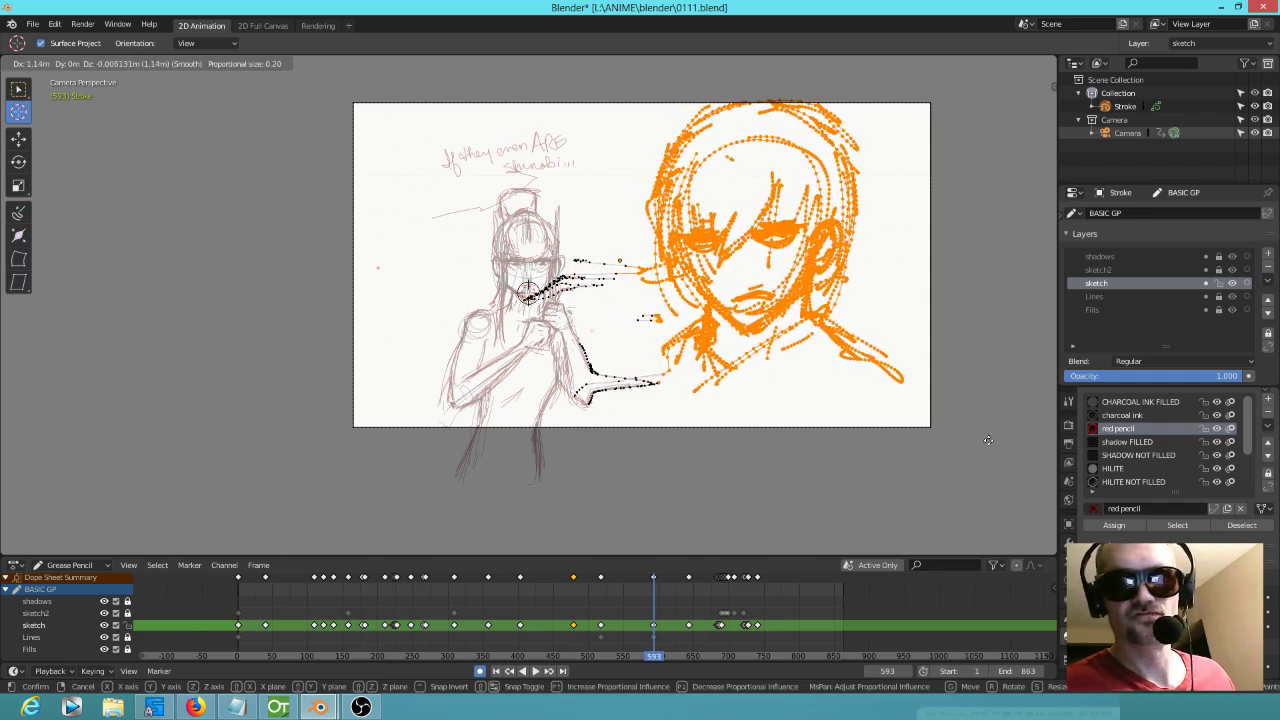
{"action": "left_click", "coordinate": [918, 456]}
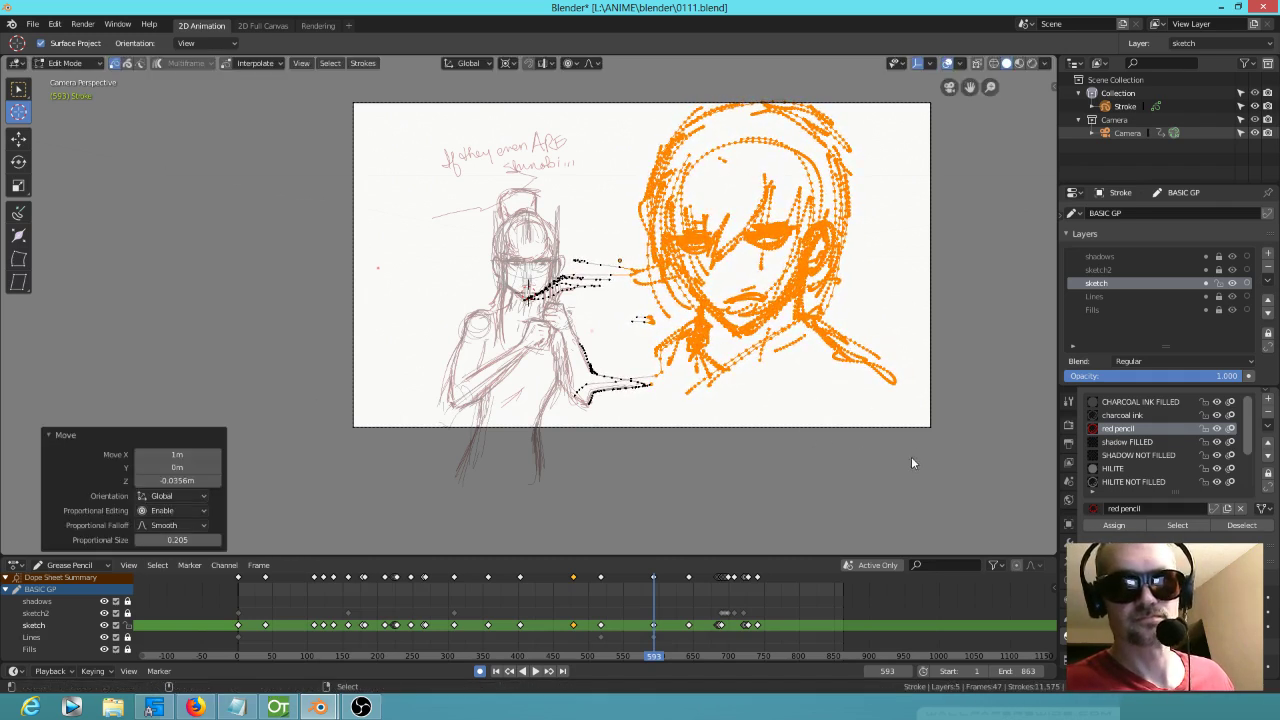
Step: Switch to Draw mode and sketch the large character's shoulders, sleeves and crossed robe collar in red pencil, reaching past the camera frame
{"action": "key", "text": "ctrl+Tab"}
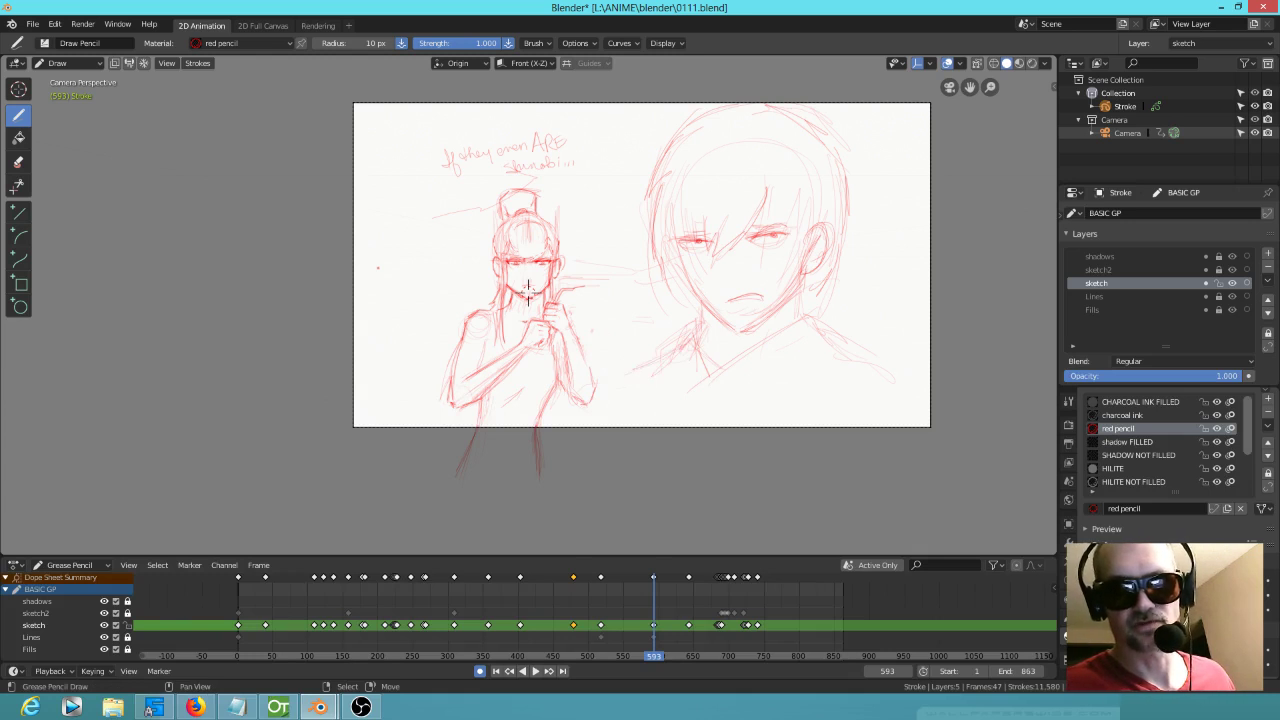
{"action": "mouse_move", "coordinate": [656, 360]}
{"action": "left_mouse_down"}
{"action": "mouse_move", "coordinate": [586, 414]}
{"action": "mouse_move", "coordinate": [562, 458]}
{"action": "left_mouse_up"}
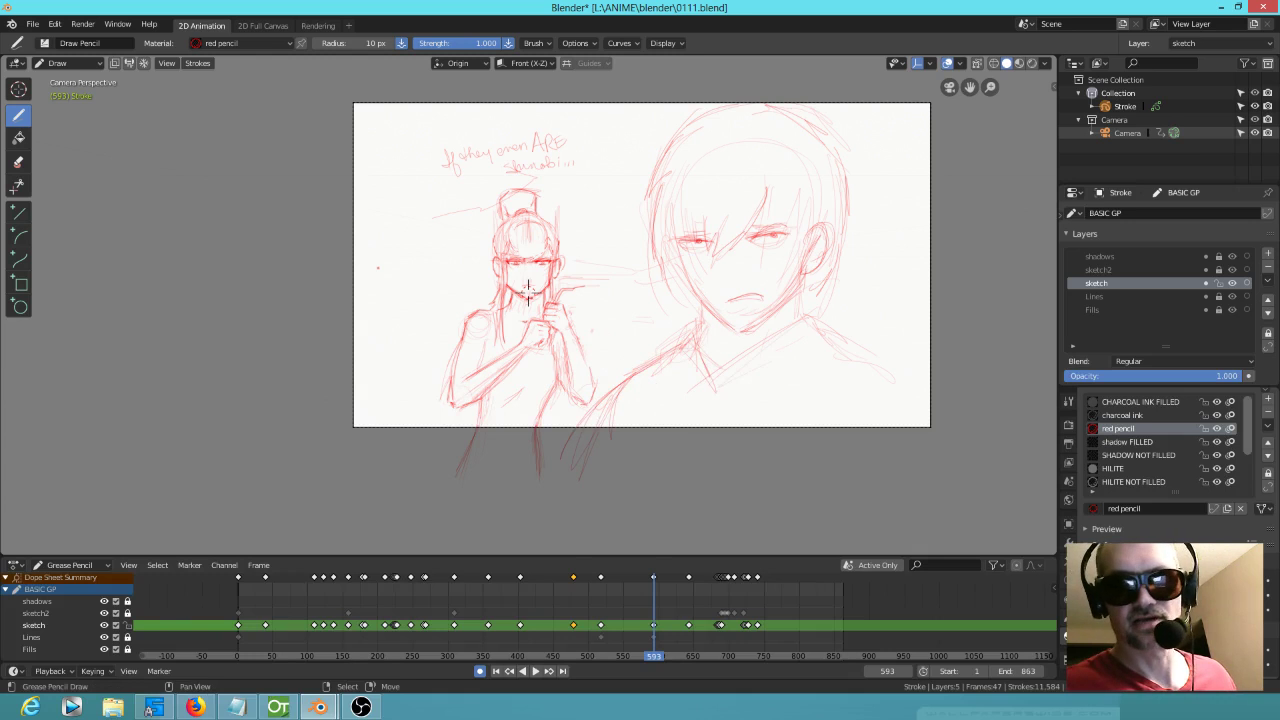
{"action": "left_click_drag", "start_coordinate": [786, 328], "coordinate": [693, 421]}
{"action": "left_click_drag", "start_coordinate": [829, 332], "coordinate": [732, 438]}
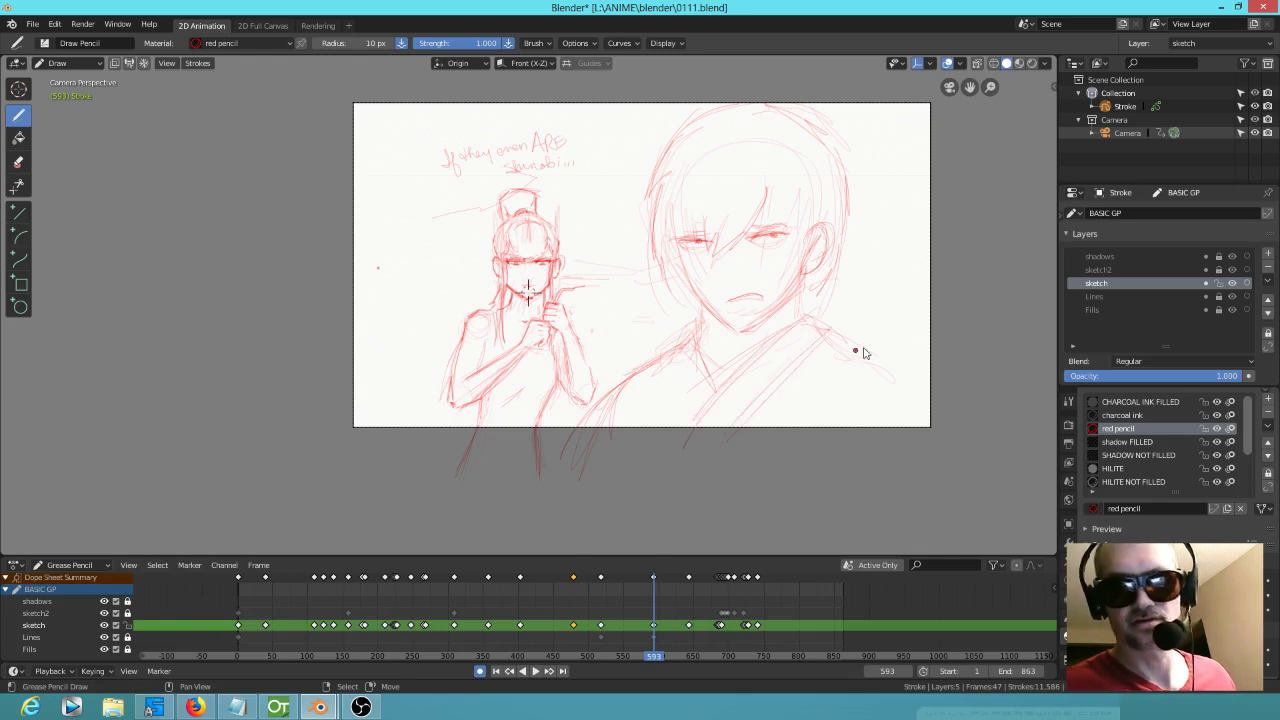
{"action": "mouse_move", "coordinate": [898, 368]}
{"action": "left_mouse_down"}
{"action": "mouse_move", "coordinate": [965, 378]}
{"action": "mouse_move", "coordinate": [832, 424]}
{"action": "left_mouse_up"}
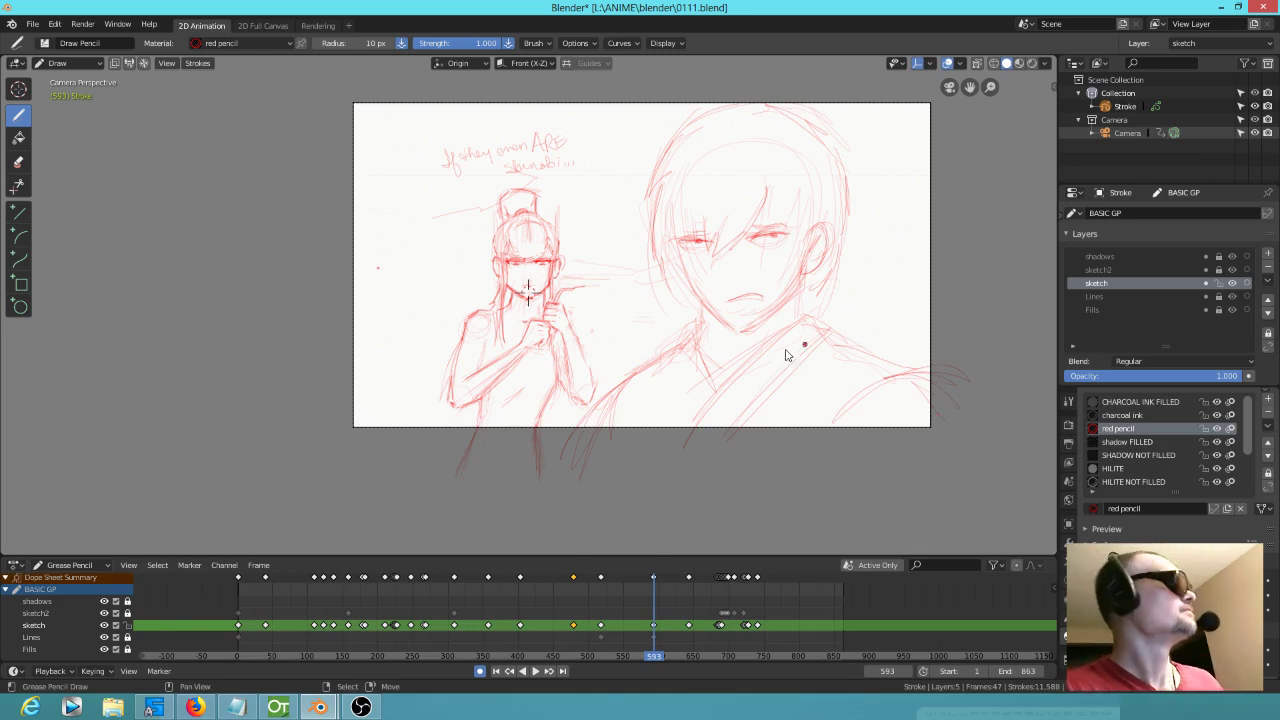
Step: Step through the keyframes to the masked spiky-haired character at frames 683 to 687 and sketch his outer arm line down from the shoulder
{"action": "key", "text": "Up"}
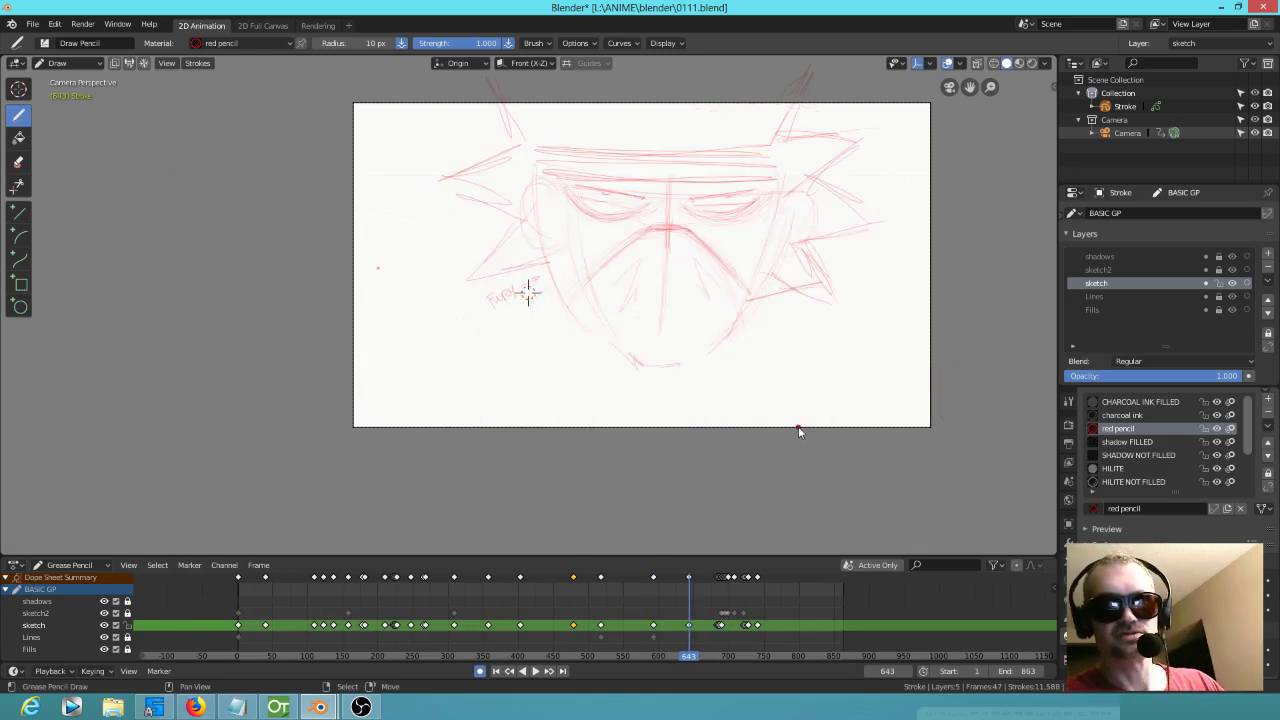
{"action": "key", "text": "Down"}
{"action": "key", "text": "Up"}
{"action": "key", "text": "Up"}
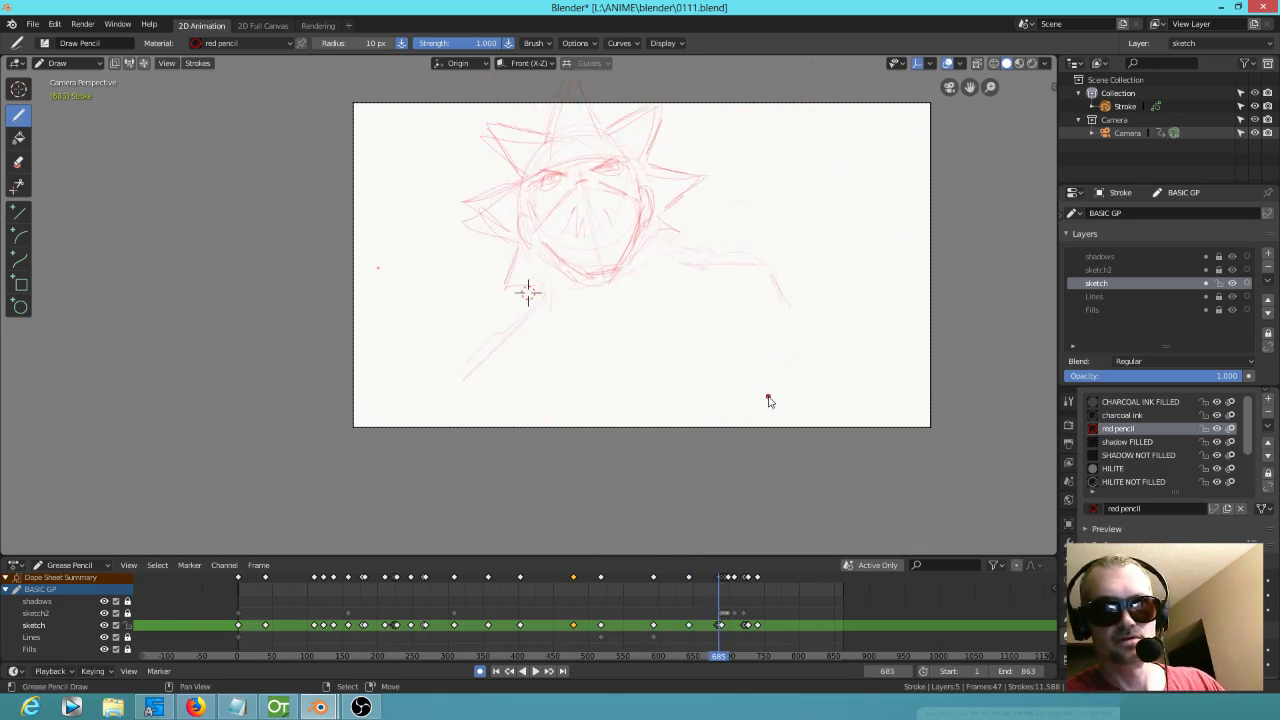
{"action": "key", "text": "Down"}
{"action": "key", "text": "Up"}
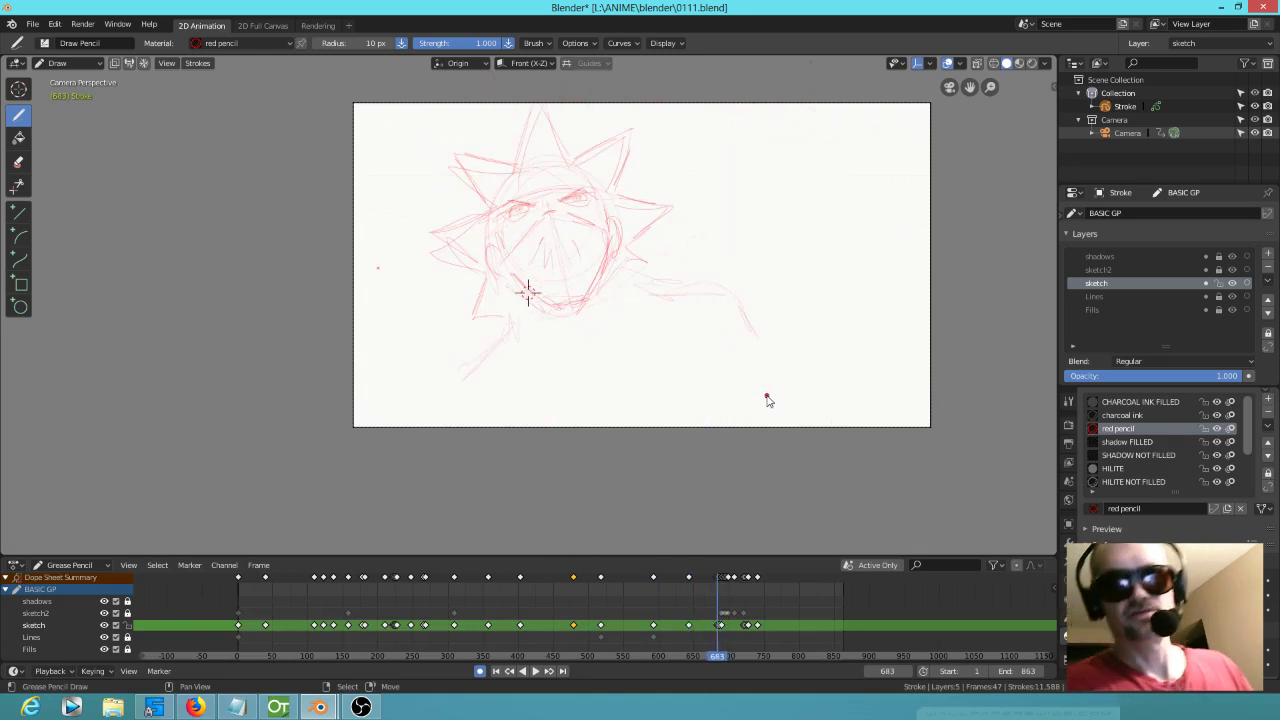
{"action": "key", "text": "Up"}
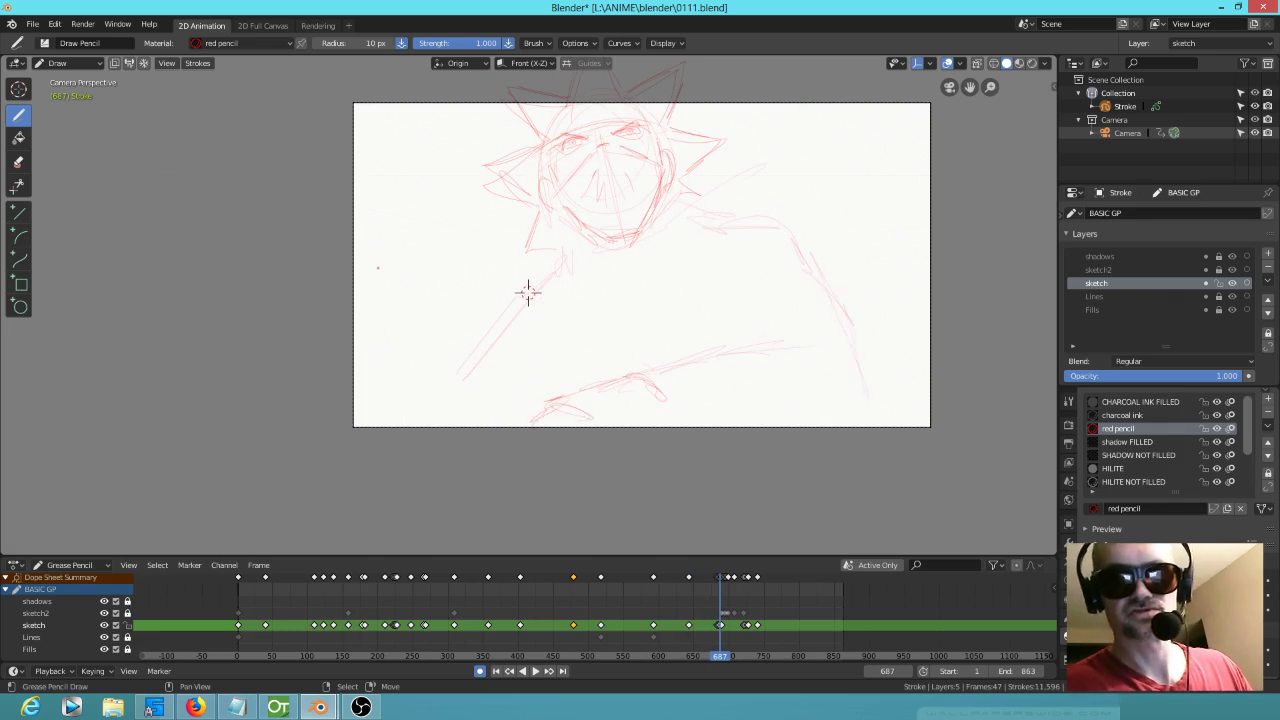
Step: Add matching red pencil arm and forearm strokes to the masked character's drawings at frames 683 and 685, and return to frame 687
{"action": "key", "text": "Down"}
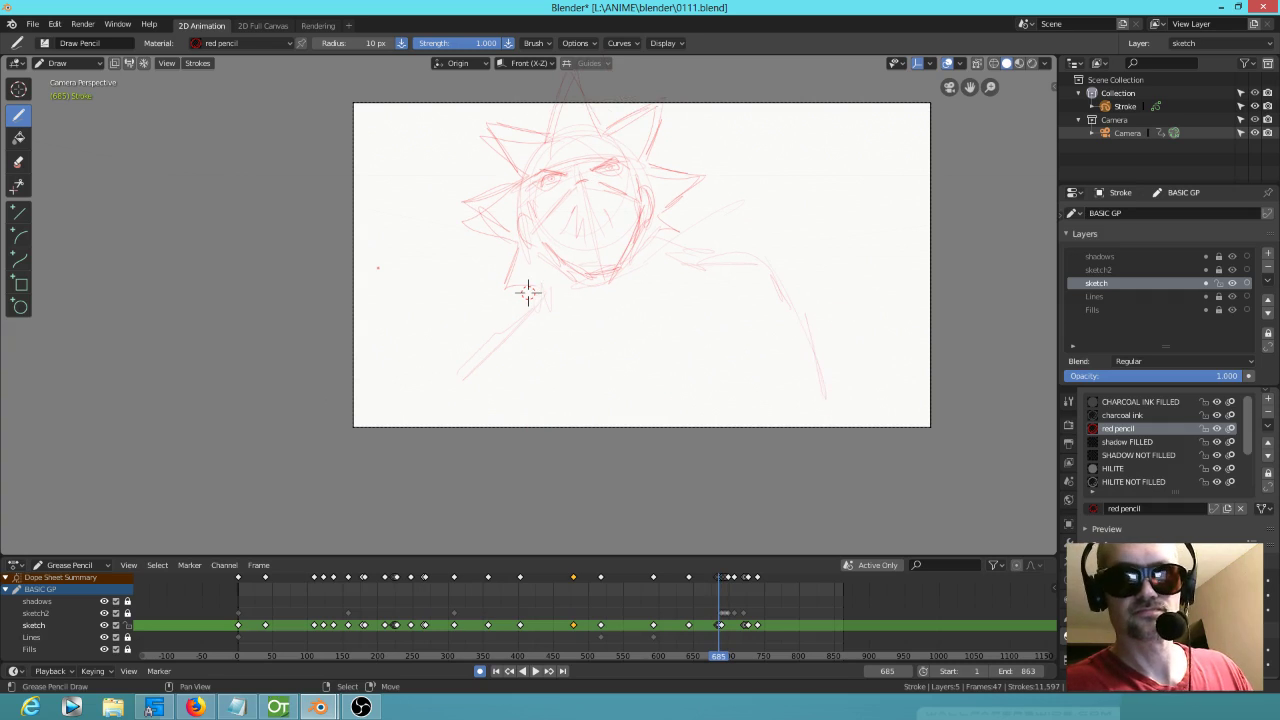
{"action": "key", "text": "Down"}
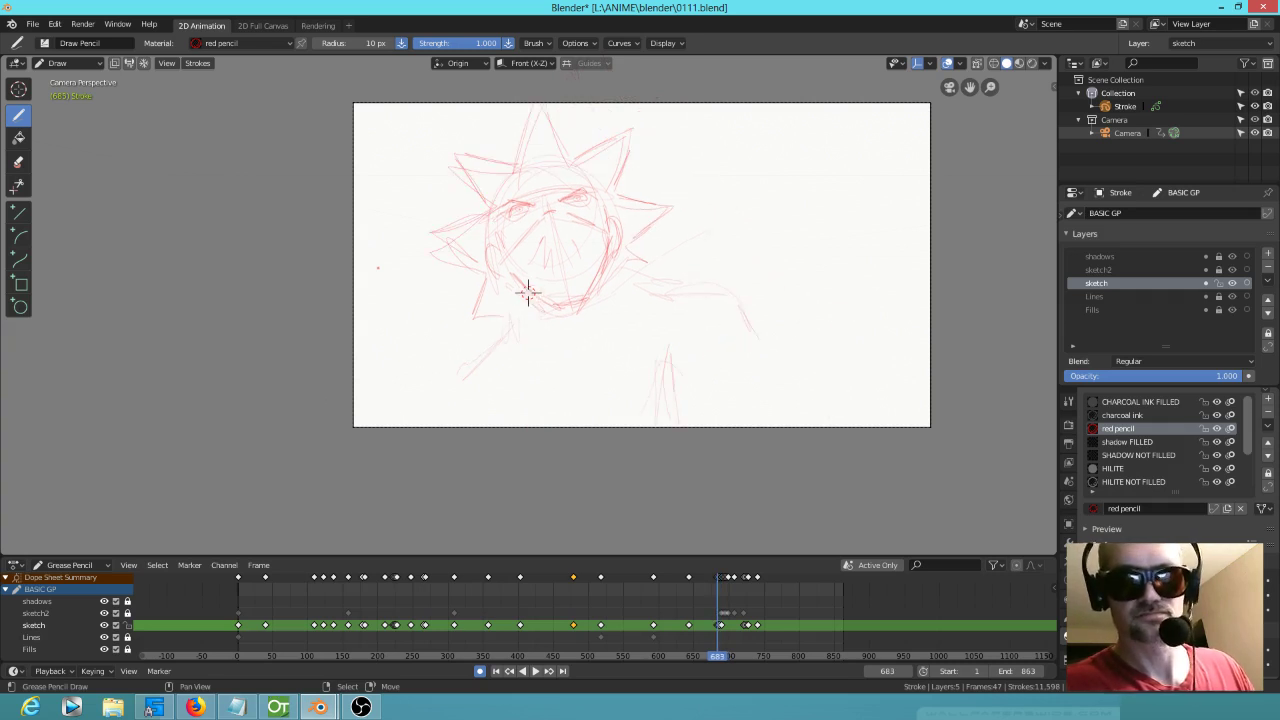
{"action": "key", "text": "Up"}
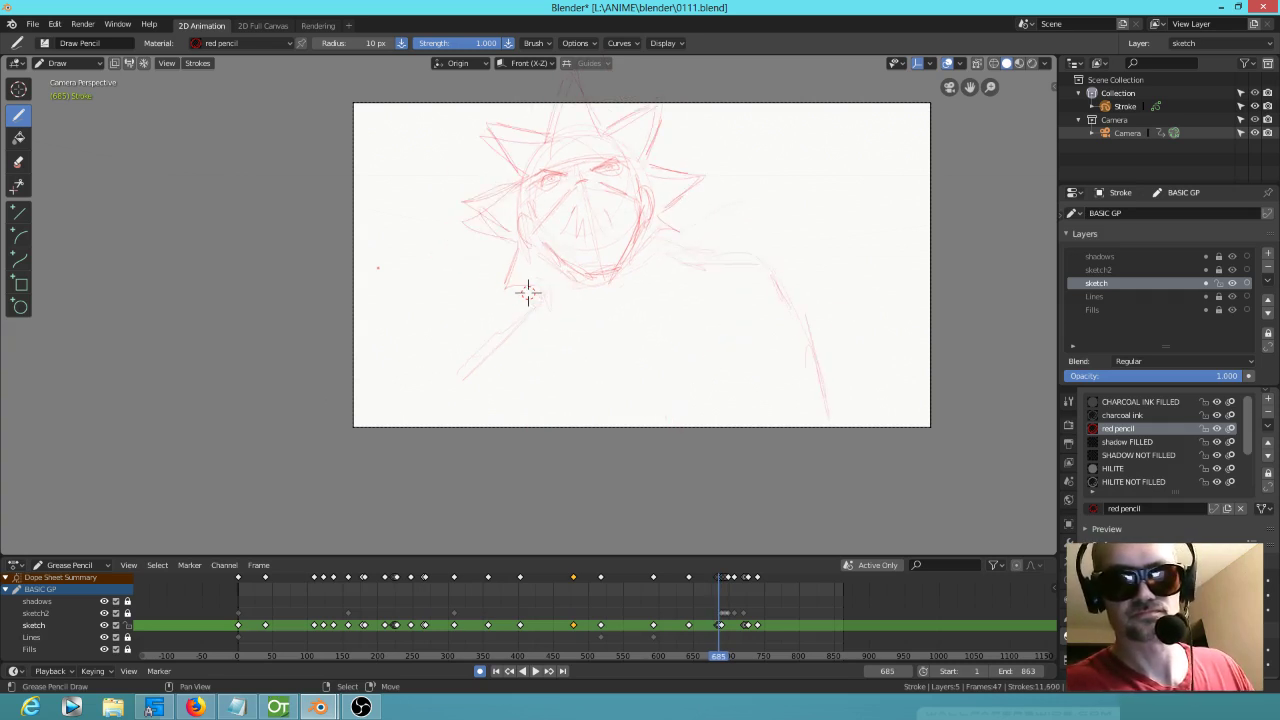
{"action": "left_click_drag", "start_coordinate": [712, 320], "coordinate": [727, 404]}
{"action": "left_click", "coordinate": [764, 411]}
{"action": "key", "text": "Up"}
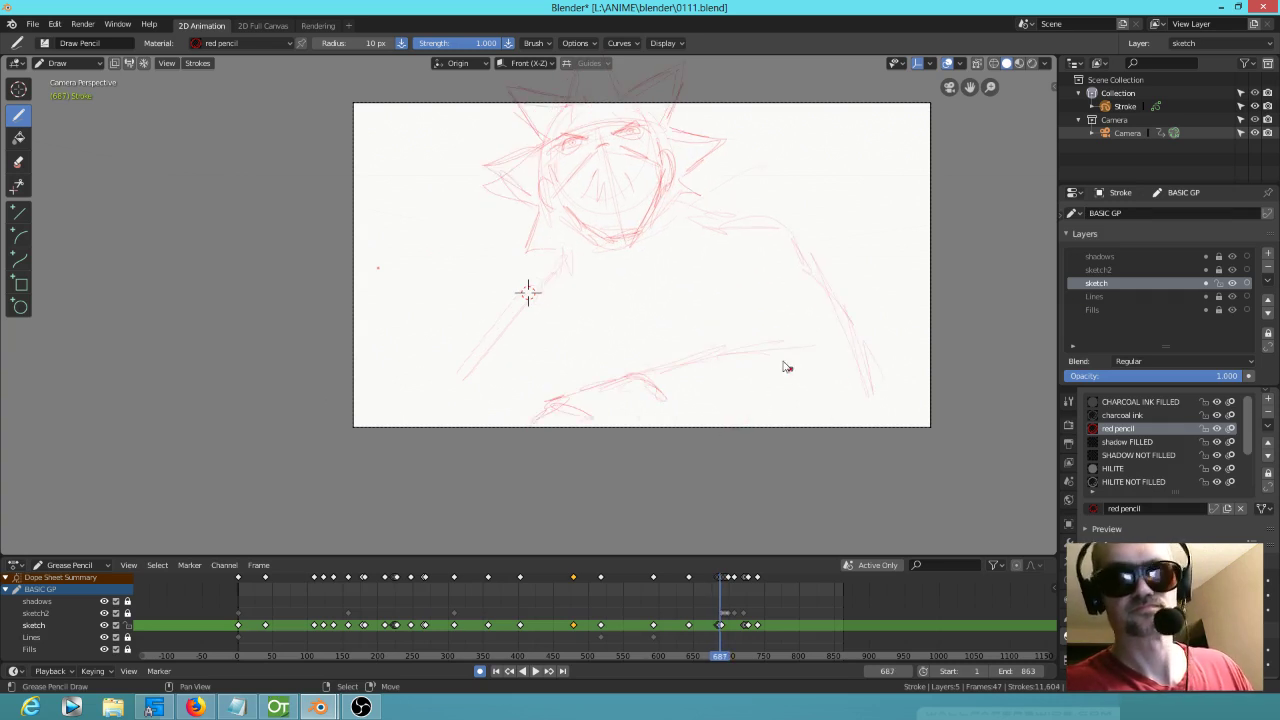
Step: Go to the keyframe at frame 689 and lift the sketch layer's isolation so all layers are unlocked
{"action": "key", "text": "Up"}
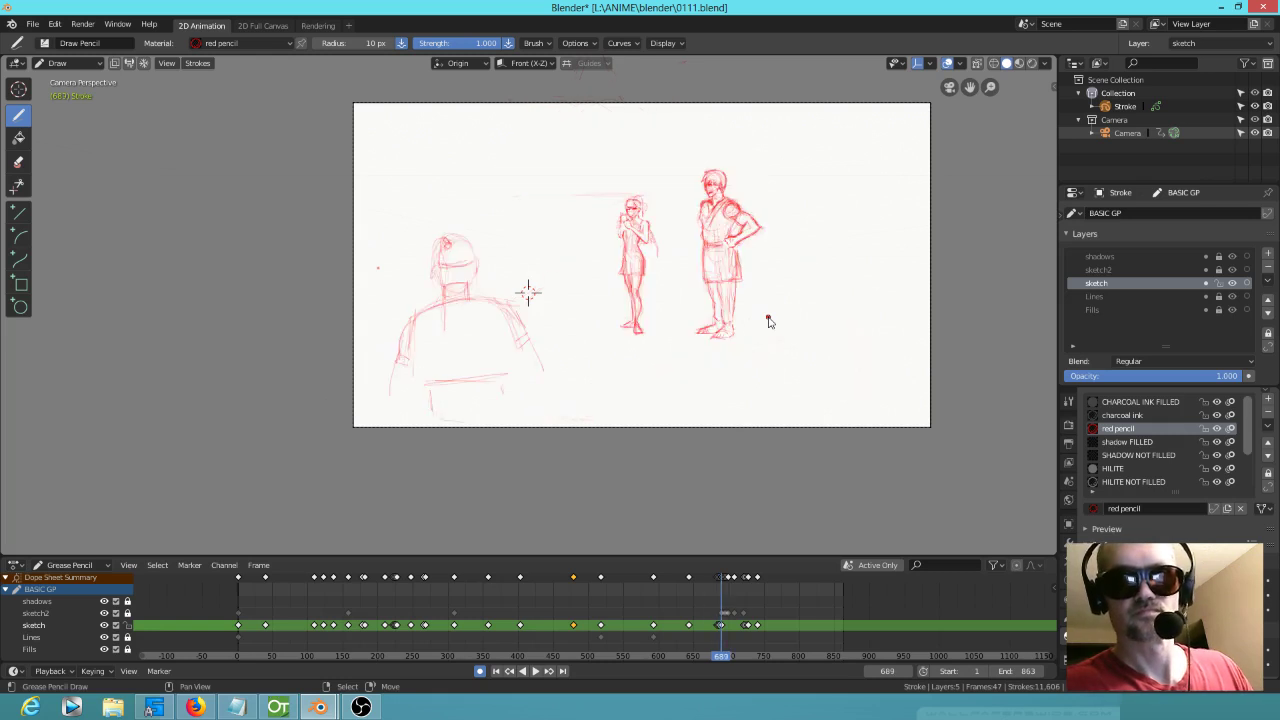
{"action": "key", "text": "Up"}
{"action": "key", "text": "Down"}
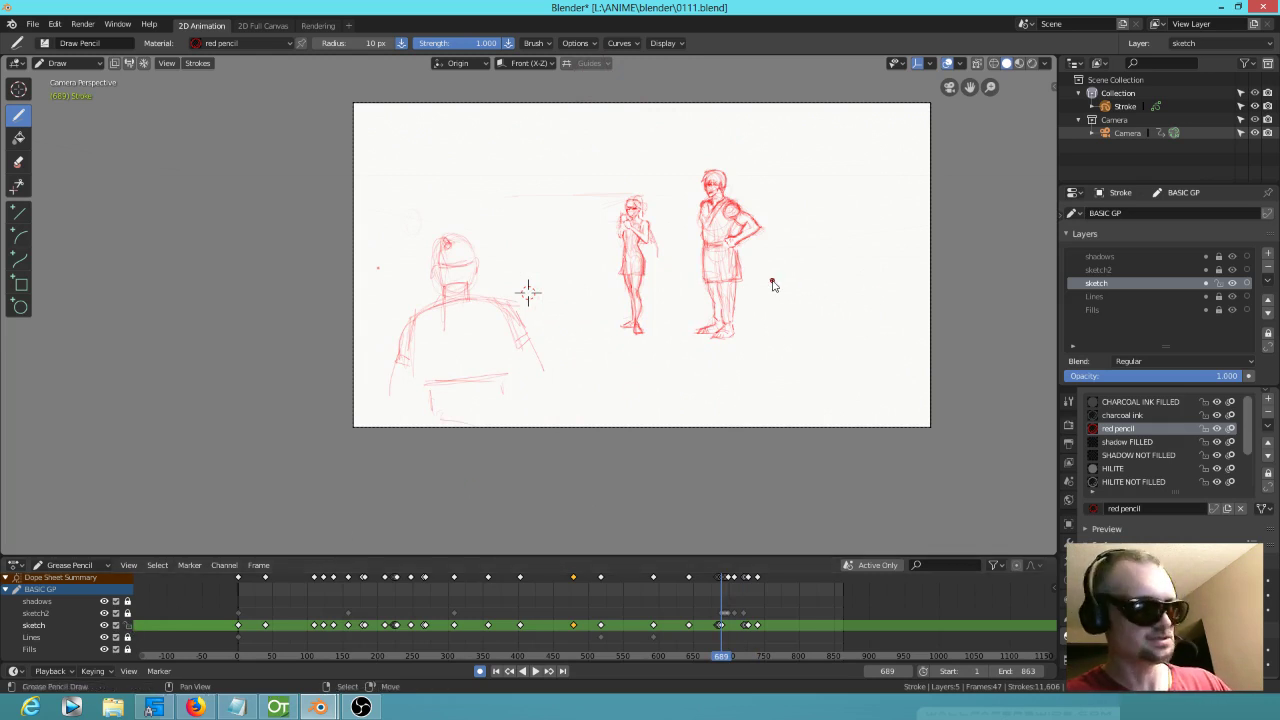
{"action": "key", "text": "KP_Multiply"}
Step: Play the animation from frame 689 and check the drawings at frames 462 and 674
{"action": "scroll", "coordinate": [745, 596], "scroll_direction": "up", "scroll_amount": 7}
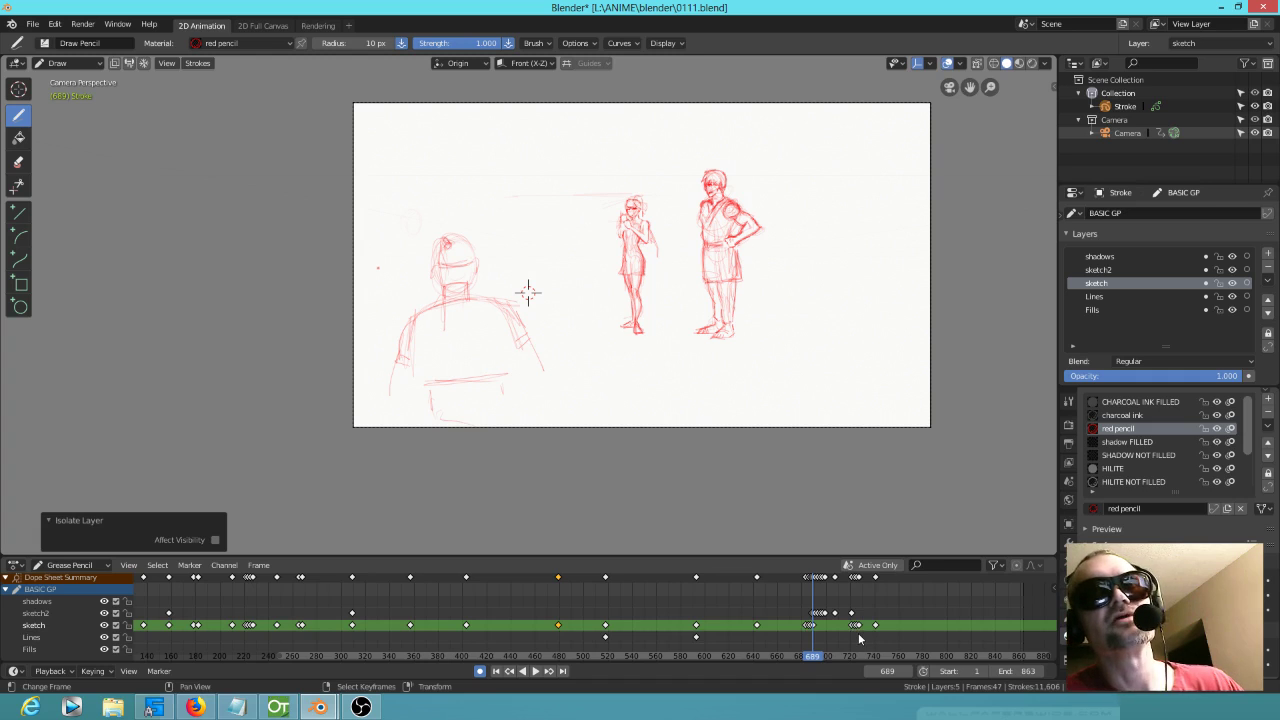
{"action": "scroll", "coordinate": [840, 628], "scroll_direction": "up", "scroll_amount": 4}
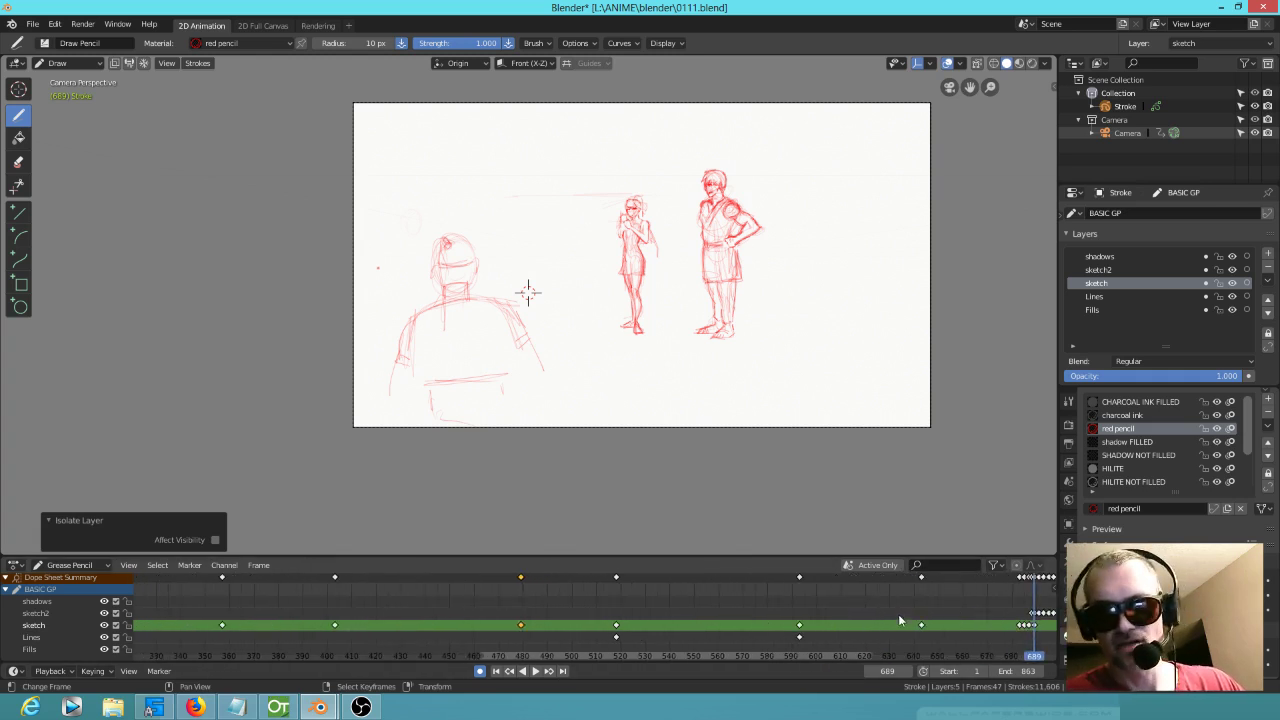
{"action": "middle_click_drag", "start_coordinate": [639, 613], "coordinate": [643, 610]}
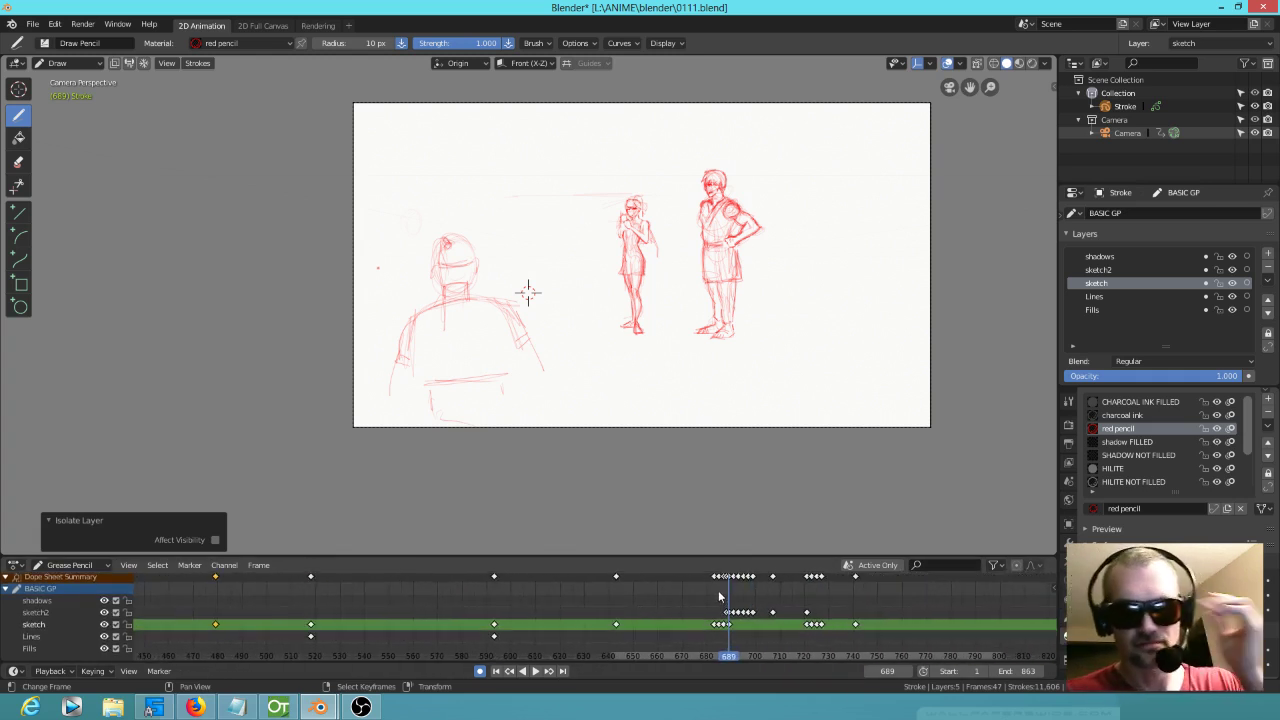
{"action": "key", "text": "space"}
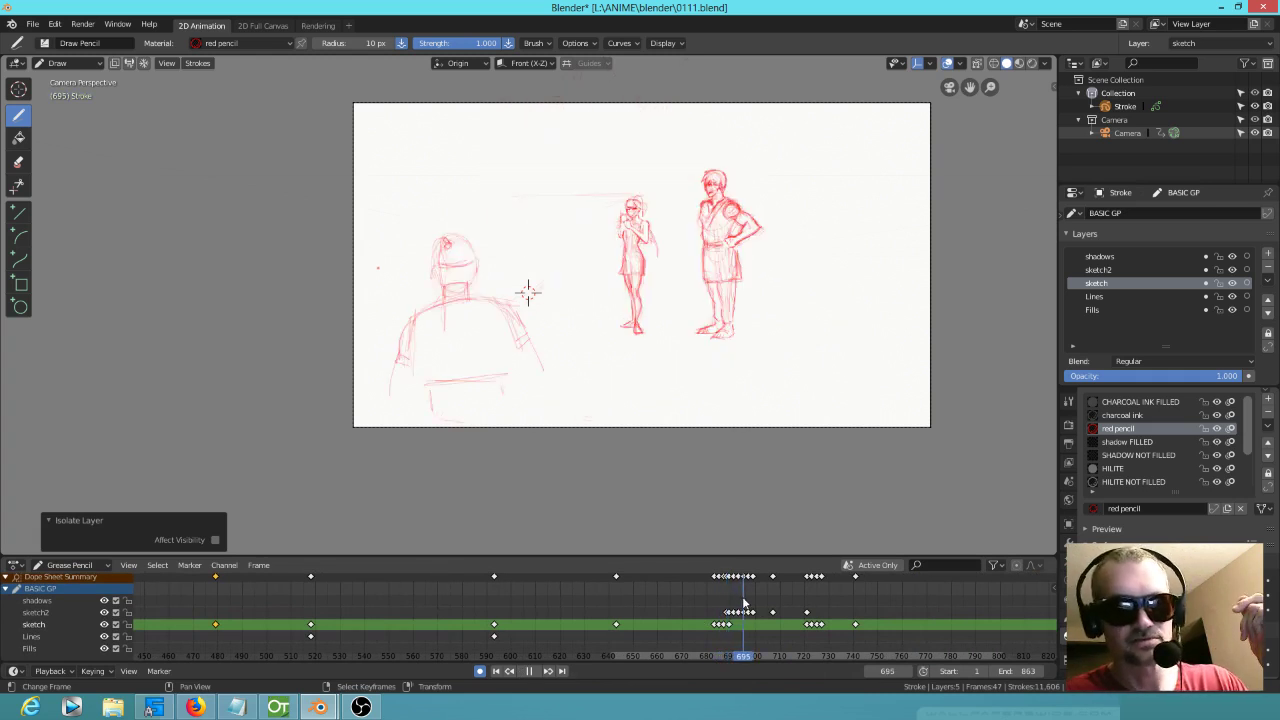
{"action": "key", "text": "space"}
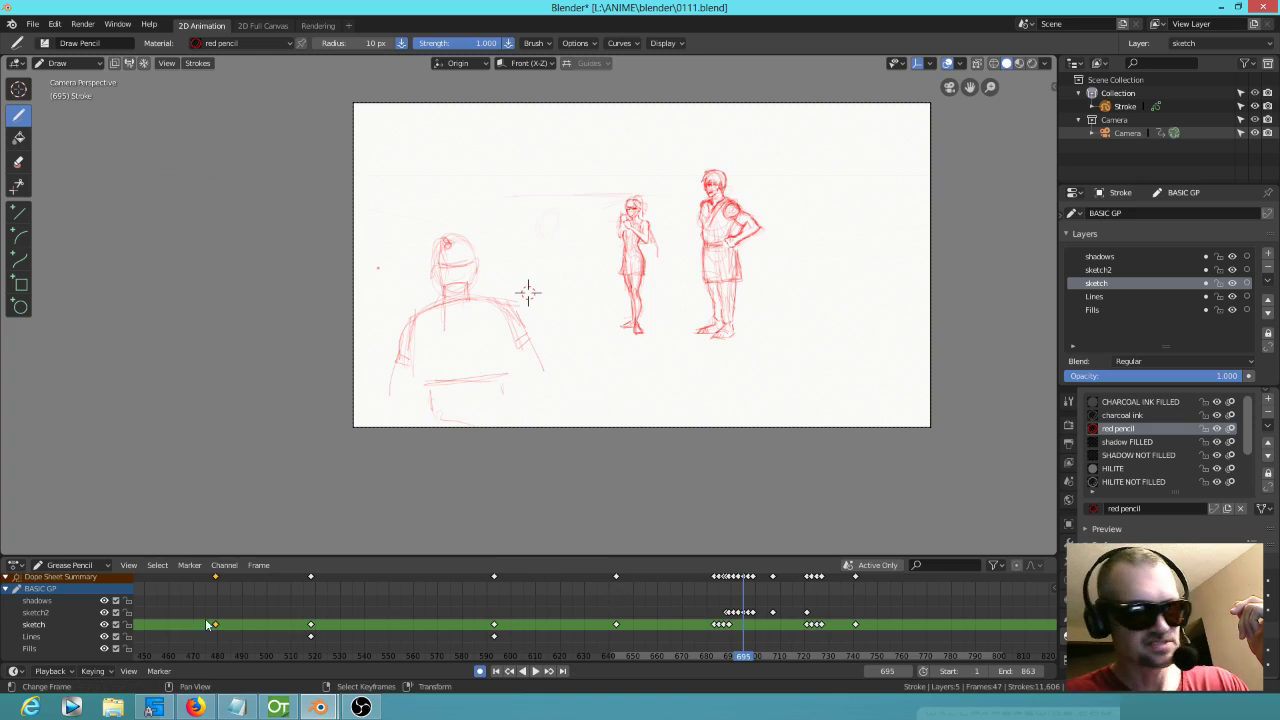
{"action": "left_click", "coordinate": [175, 622]}
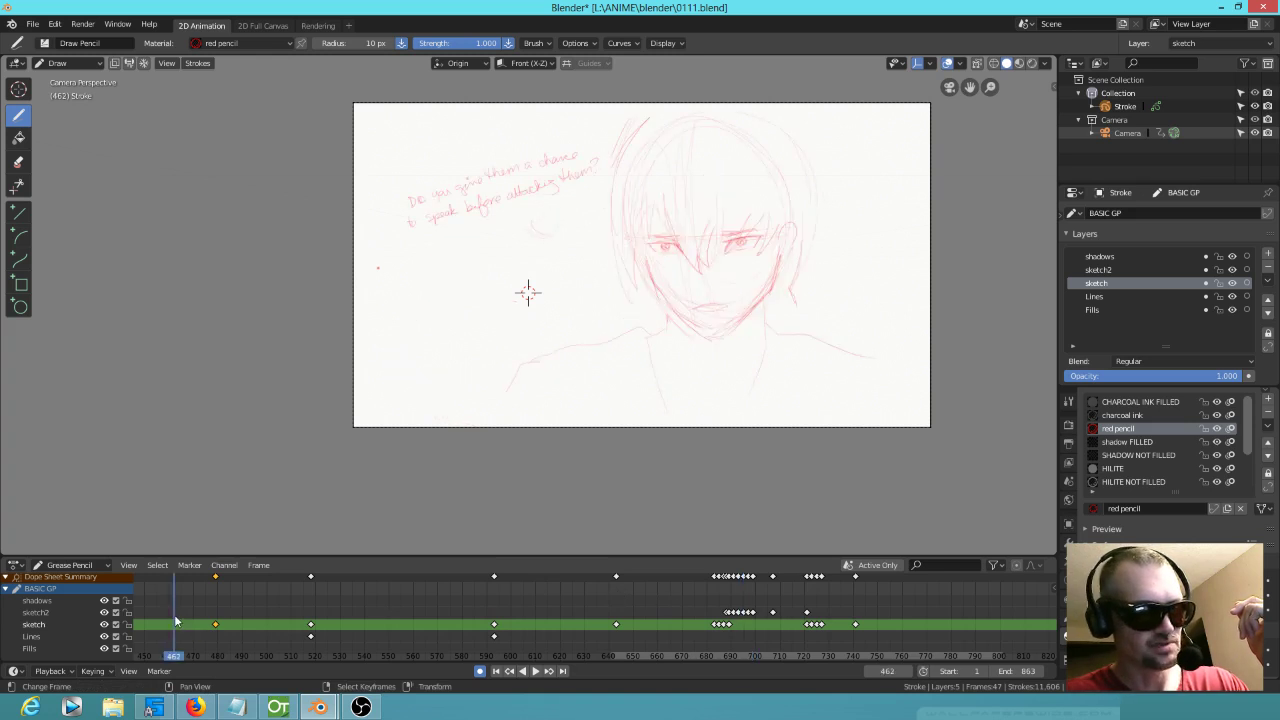
{"action": "left_click", "coordinate": [692, 608]}
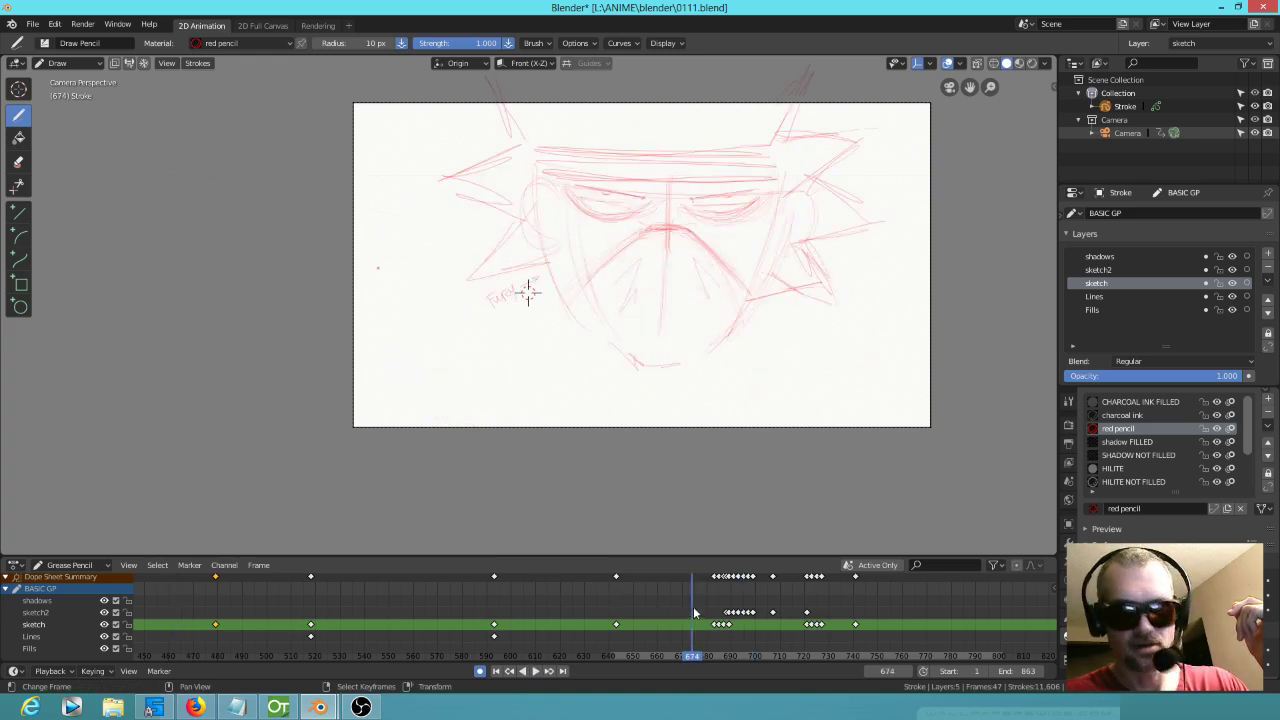
Step: Make sketch2 the active layer and scrub through the keyframes around frames 684 to 694 to examine the moving head's timing
{"action": "left_click", "coordinate": [1152, 270]}
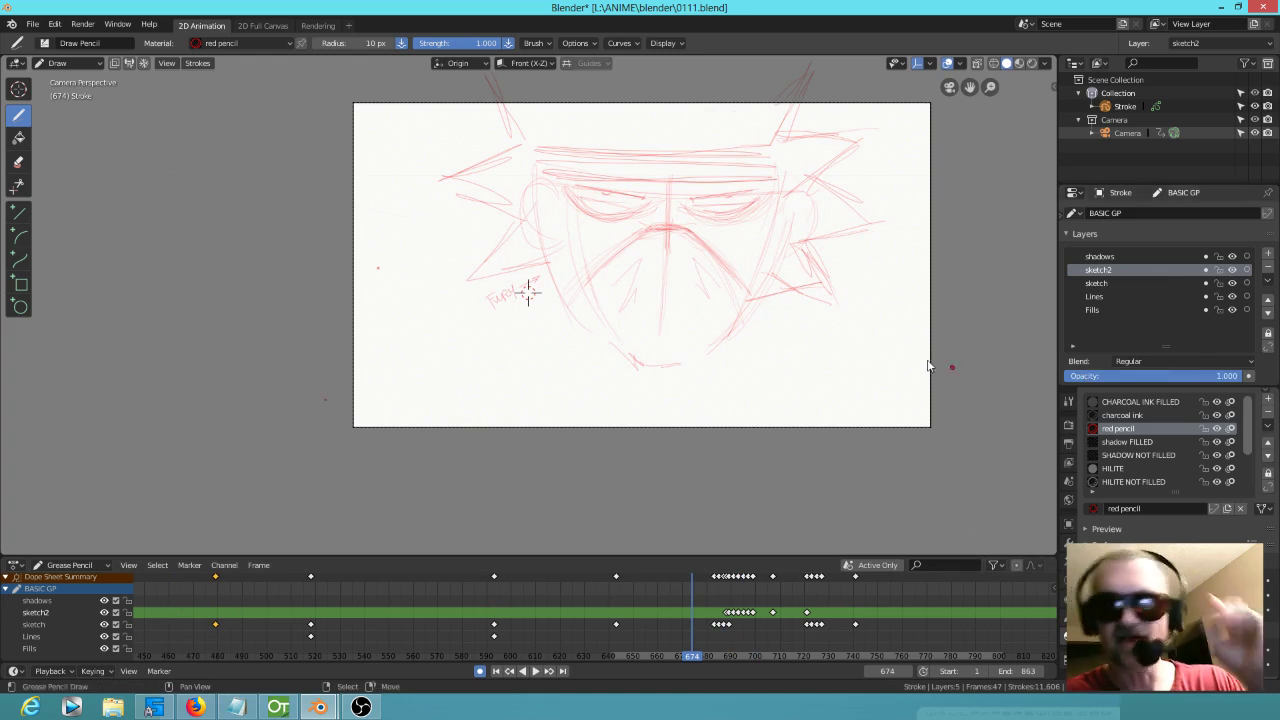
{"action": "scroll", "coordinate": [748, 601], "scroll_direction": "up", "scroll_amount": 6}
{"action": "middle_click_drag", "start_coordinate": [844, 609], "coordinate": [657, 615]}
{"action": "mouse_move", "coordinate": [567, 610]}
{"action": "left_mouse_down"}
{"action": "mouse_move", "coordinate": [686, 630]}
{"action": "mouse_move", "coordinate": [555, 636]}
{"action": "mouse_move", "coordinate": [590, 636]}
{"action": "left_mouse_up"}
{"action": "scroll", "coordinate": [604, 636], "scroll_direction": "up", "scroll_amount": 2}
{"action": "key", "text": "Up"}
{"action": "key", "text": "Down"}
{"action": "key", "text": "Down"}
{"action": "key", "text": "Up"}
{"action": "key", "text": "Up"}
{"action": "key", "text": "Down"}
{"action": "key", "text": "Up"}
{"action": "key", "text": "Down"}
{"action": "mouse_move", "coordinate": [602, 626]}
{"action": "left_mouse_down"}
{"action": "mouse_move", "coordinate": [938, 656]}
{"action": "mouse_move", "coordinate": [707, 655]}
{"action": "left_mouse_up"}
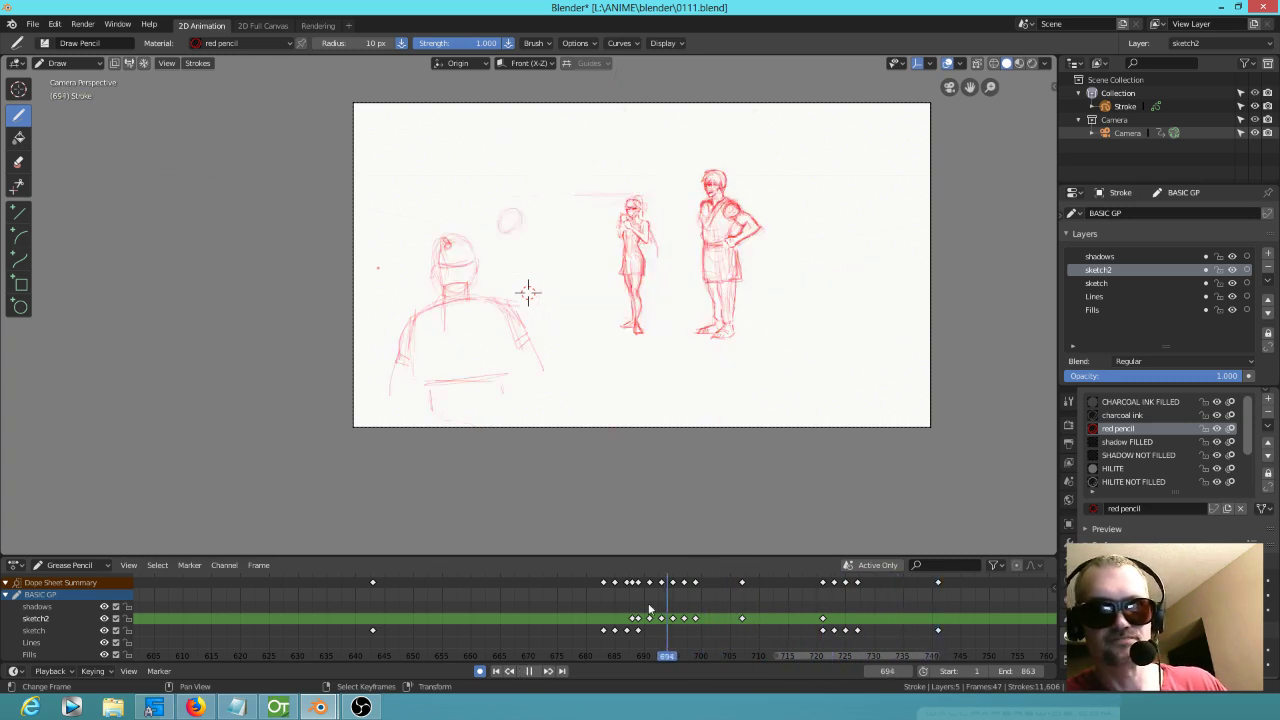
{"action": "left_click_drag", "start_coordinate": [684, 608], "coordinate": [609, 600]}
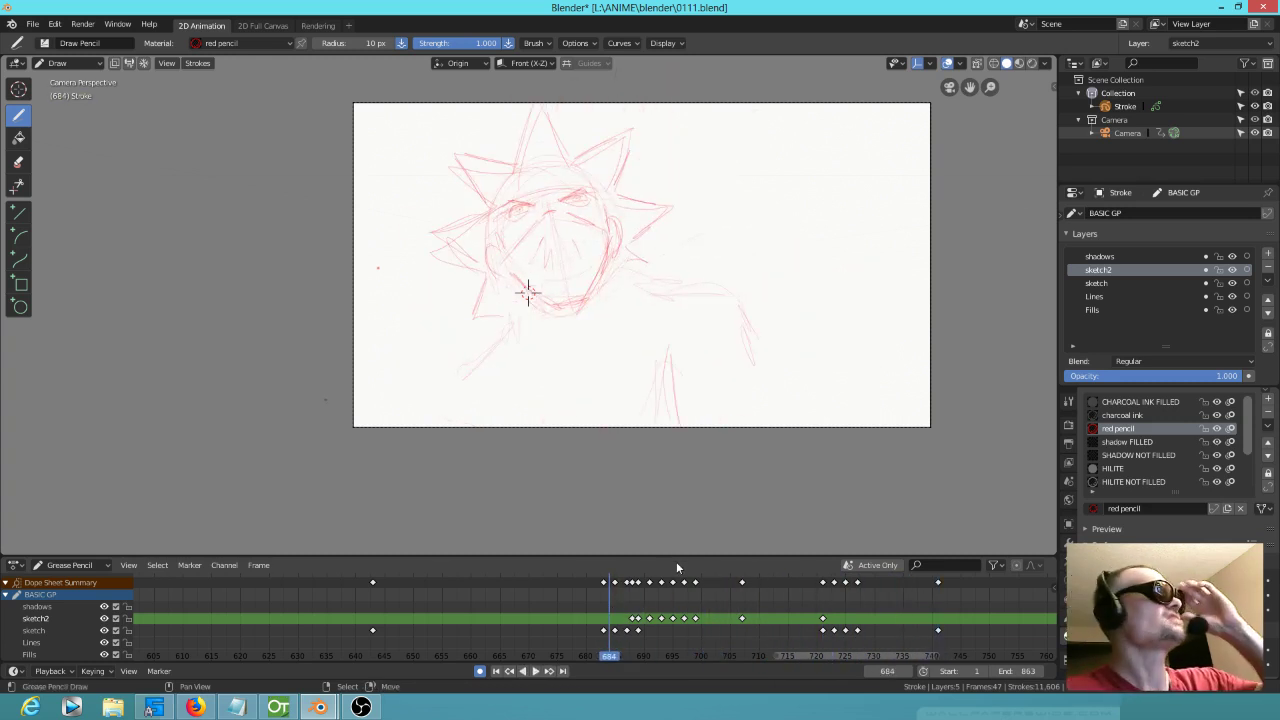
Step: Play the sequence from before the masked character's close-up to review it, and return to his drawing at frame 685
{"action": "scroll", "coordinate": [640, 423], "scroll_direction": "up", "scroll_amount": 3}
{"action": "scroll", "coordinate": [531, 457], "scroll_direction": "down", "scroll_amount": 3}
{"action": "key", "text": "space"}
{"action": "mouse_move", "coordinate": [612, 618]}
{"action": "left_mouse_down"}
{"action": "mouse_move", "coordinate": [705, 638]}
{"action": "mouse_move", "coordinate": [588, 632]}
{"action": "left_mouse_up"}
{"action": "left_click", "coordinate": [546, 634]}
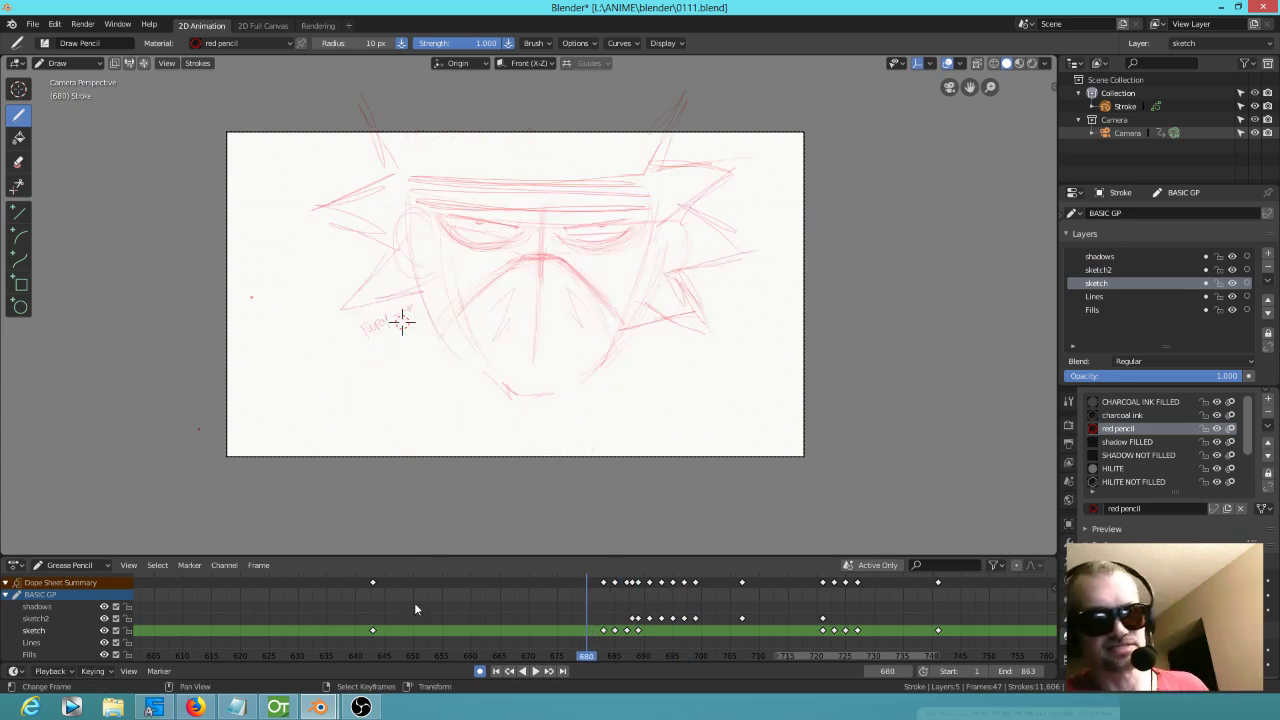
{"action": "left_click", "coordinate": [335, 605]}
{"action": "key", "text": "space"}
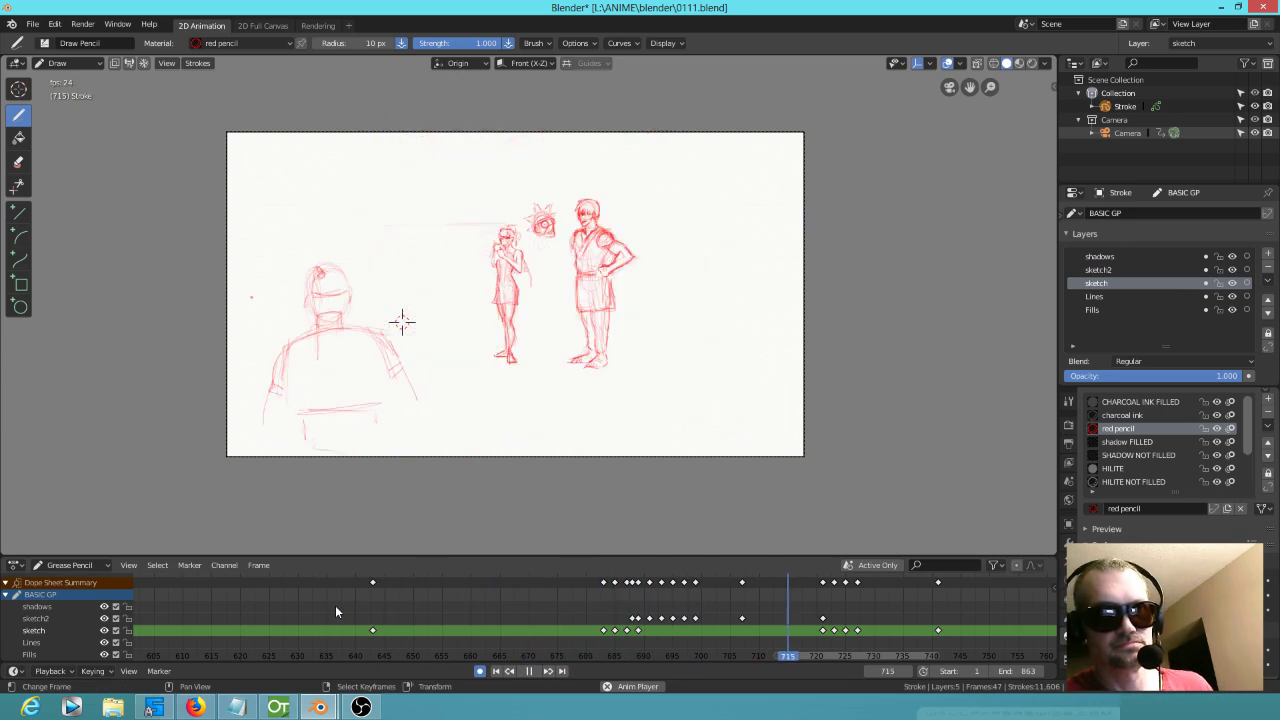
{"action": "key", "text": "space"}
{"action": "left_click", "coordinate": [603, 616]}
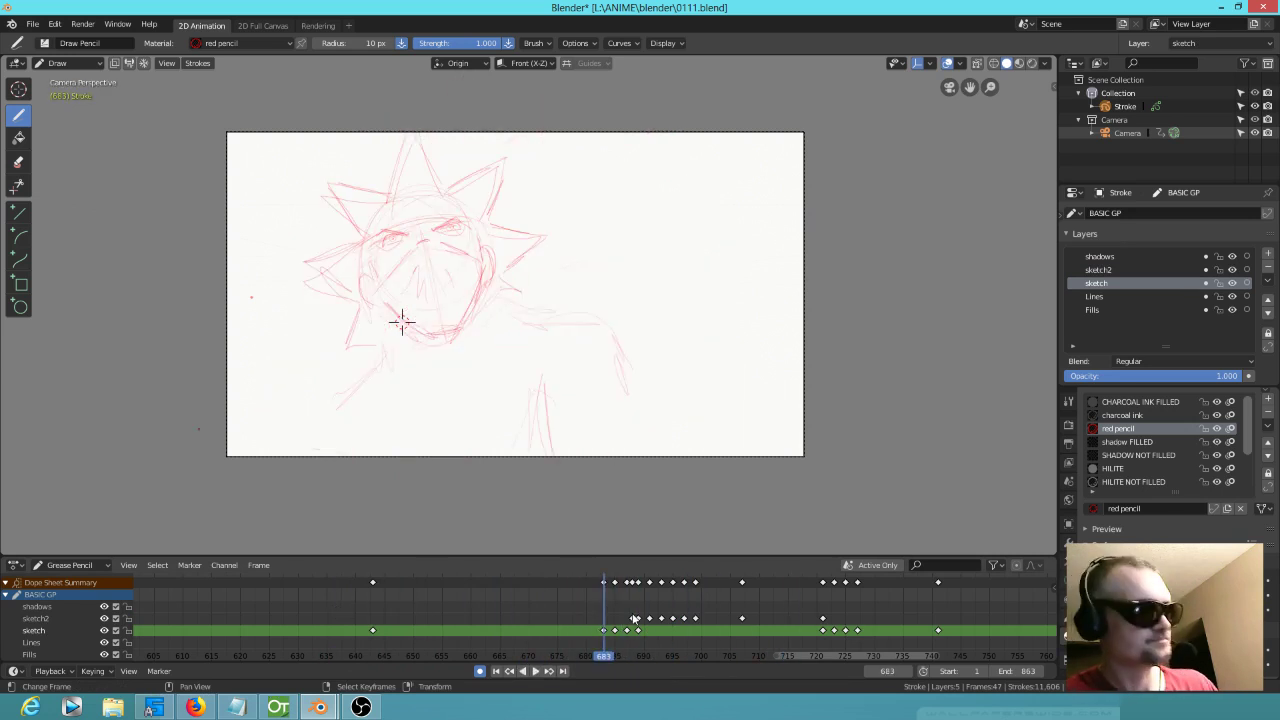
{"action": "left_click", "coordinate": [614, 619]}
Step: Isolate the sketch2 layer so the other layers are locked, and go to its keyframe at frame 689
{"action": "left_click", "coordinate": [52, 617]}
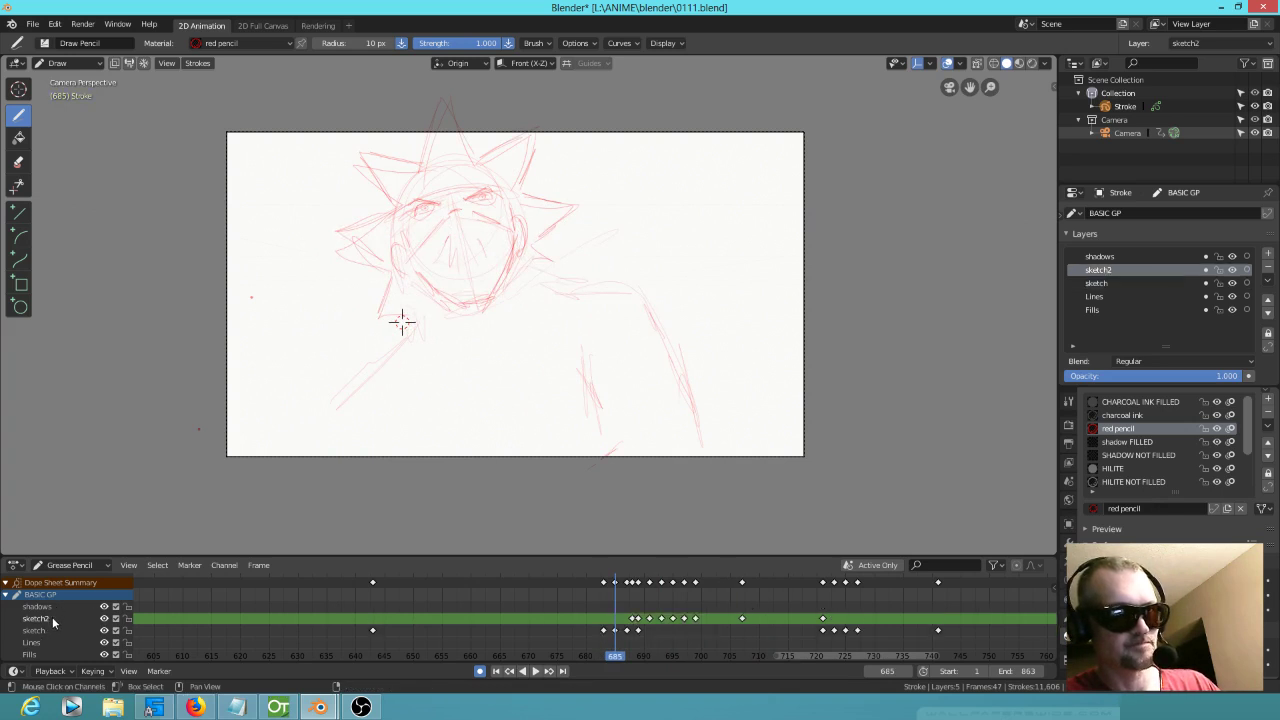
{"action": "key", "text": "KP_Multiply"}
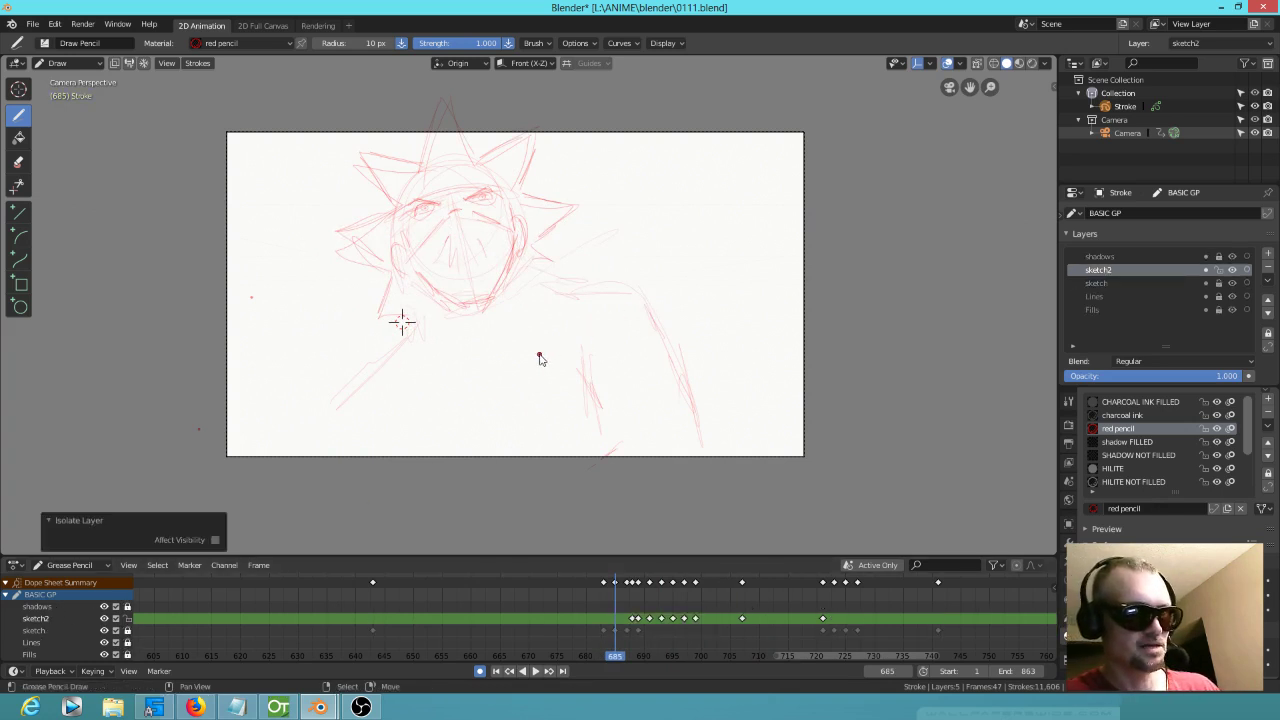
{"action": "key", "text": "Up"}
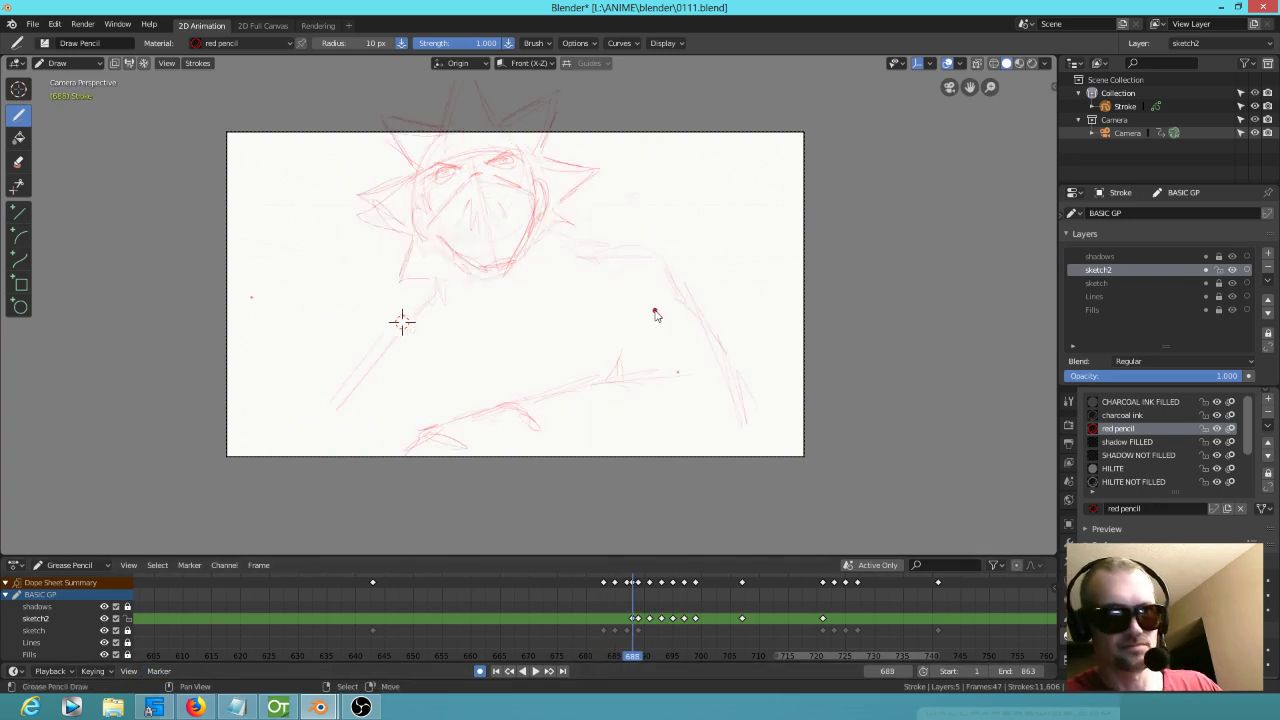
{"action": "key", "text": "Up"}
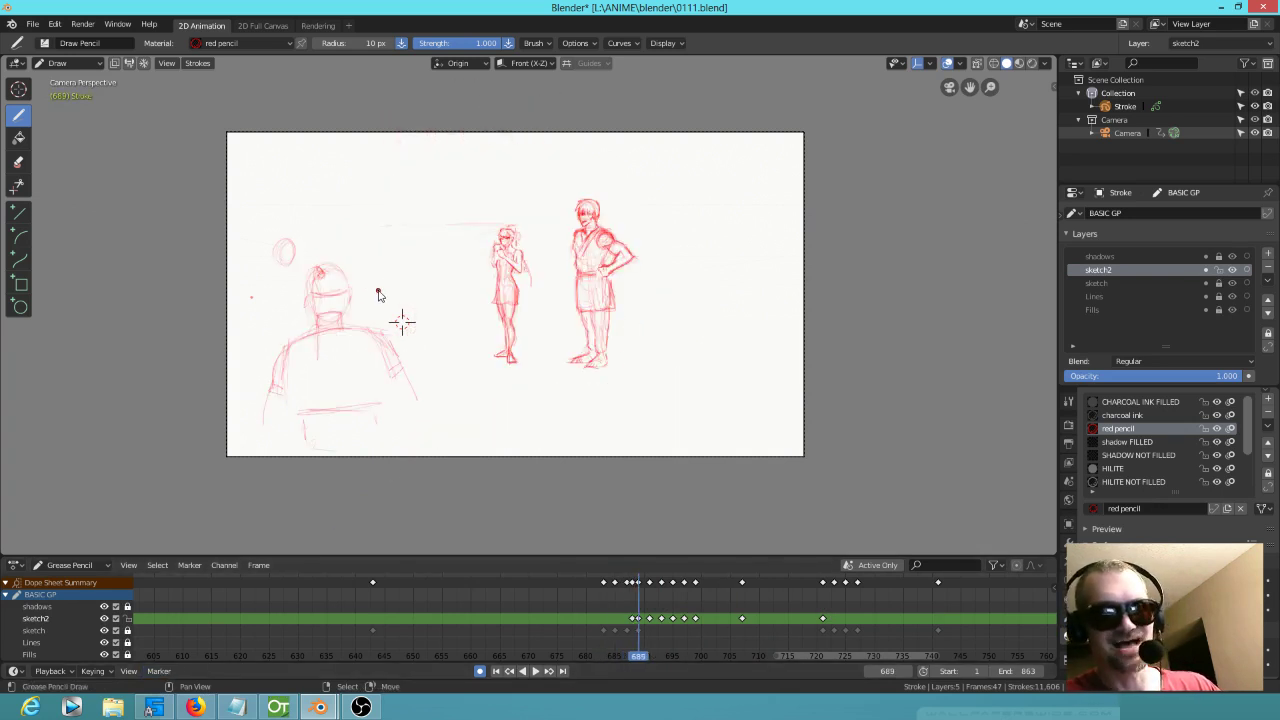
{"action": "key", "text": "Up"}
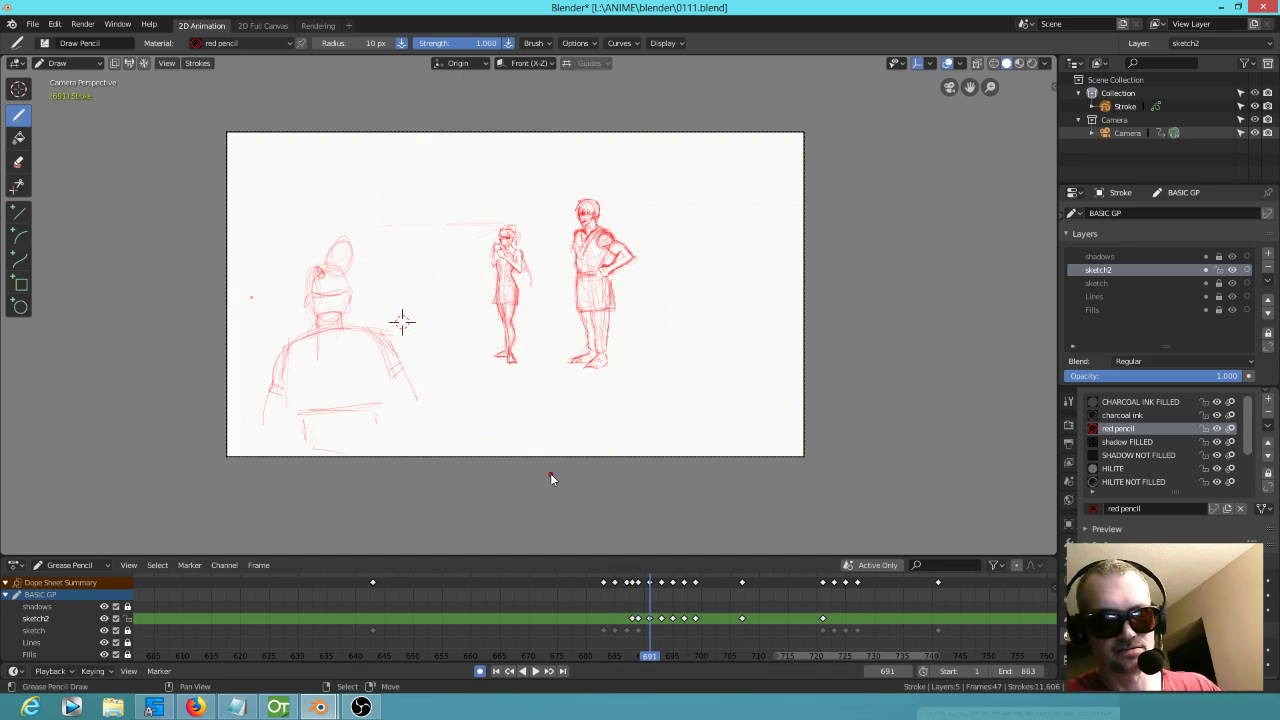
{"action": "key", "text": "Down"}
{"action": "key", "text": "Down"}
{"action": "key", "text": "Up"}
Step: Sketch spiky hair and a headband line in red pencil around the small head oval at frame 689
{"action": "scroll", "coordinate": [441, 340], "scroll_direction": "up", "scroll_amount": 2}
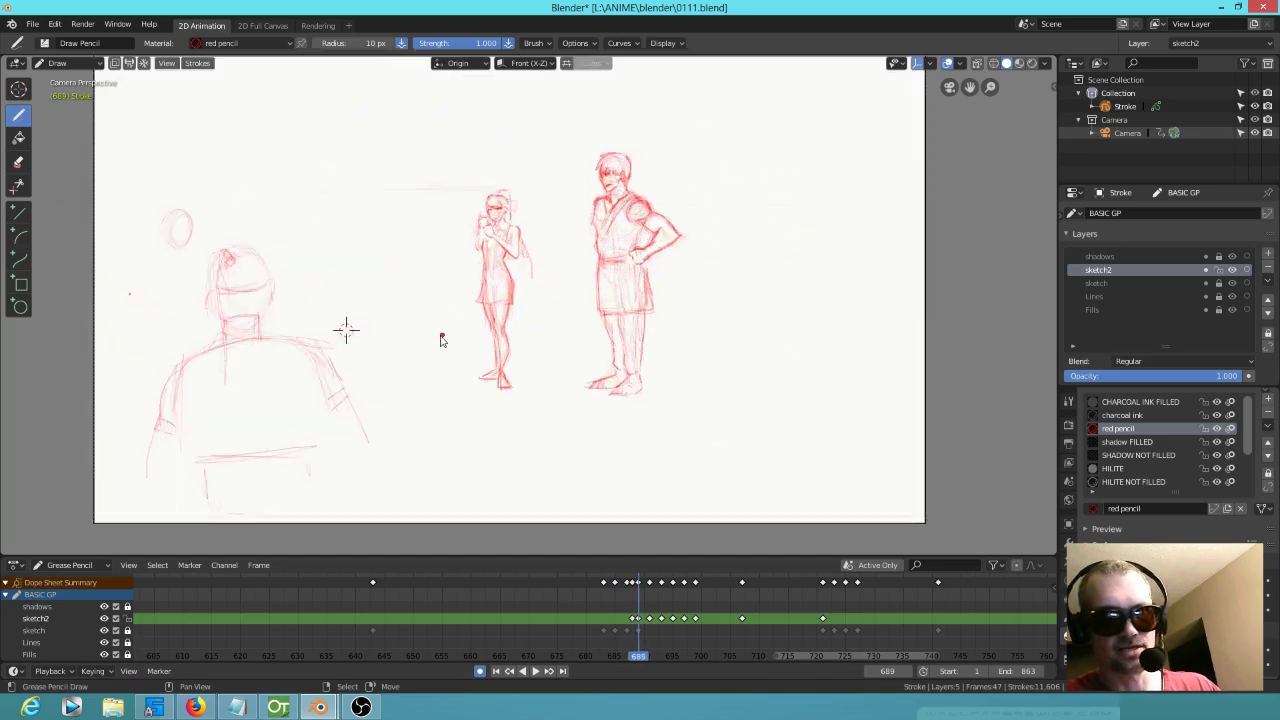
{"action": "scroll", "coordinate": [425, 345], "scroll_direction": "up", "scroll_amount": 3}
{"action": "mouse_move", "coordinate": [409, 351]}
{"action": "middle_mouse_down", "text": "shift"}
{"action": "mouse_move", "coordinate": [554, 363]}
{"action": "mouse_move", "coordinate": [634, 346]}
{"action": "middle_mouse_up", "text": "shift"}
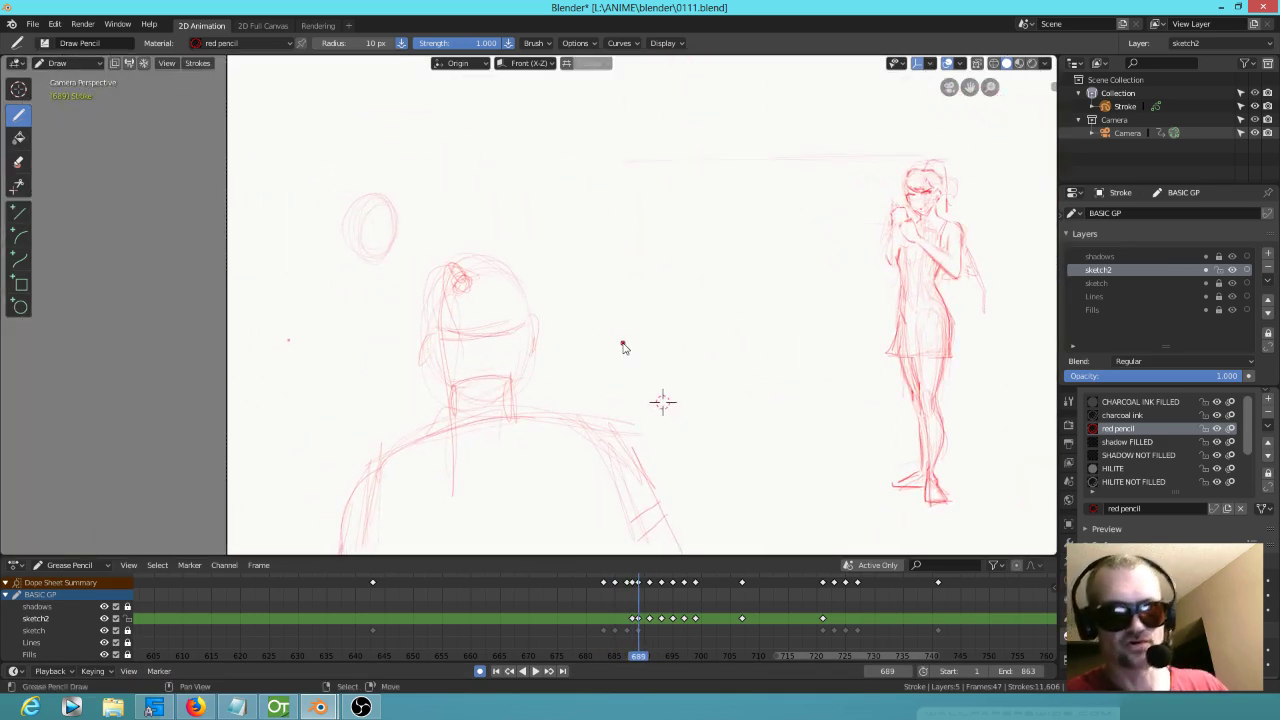
{"action": "left_click_drag", "start_coordinate": [395, 194], "coordinate": [401, 214]}
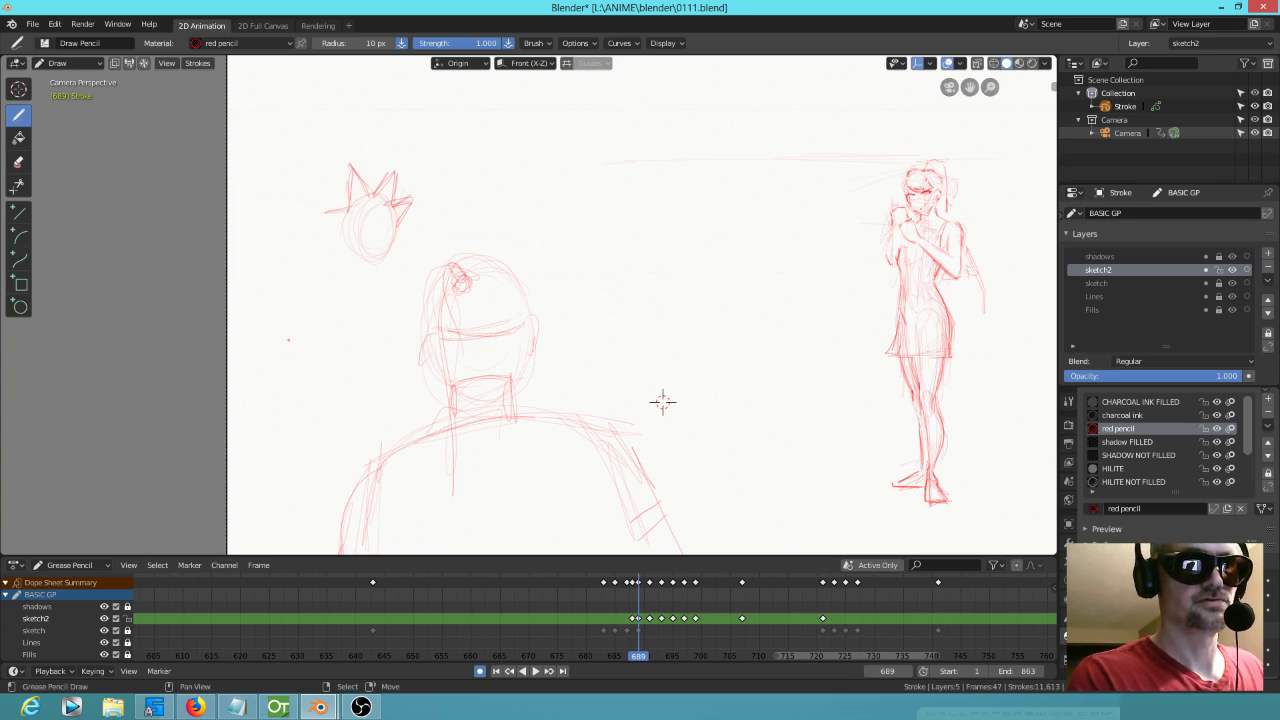
{"action": "left_click_drag", "start_coordinate": [411, 201], "coordinate": [400, 222]}
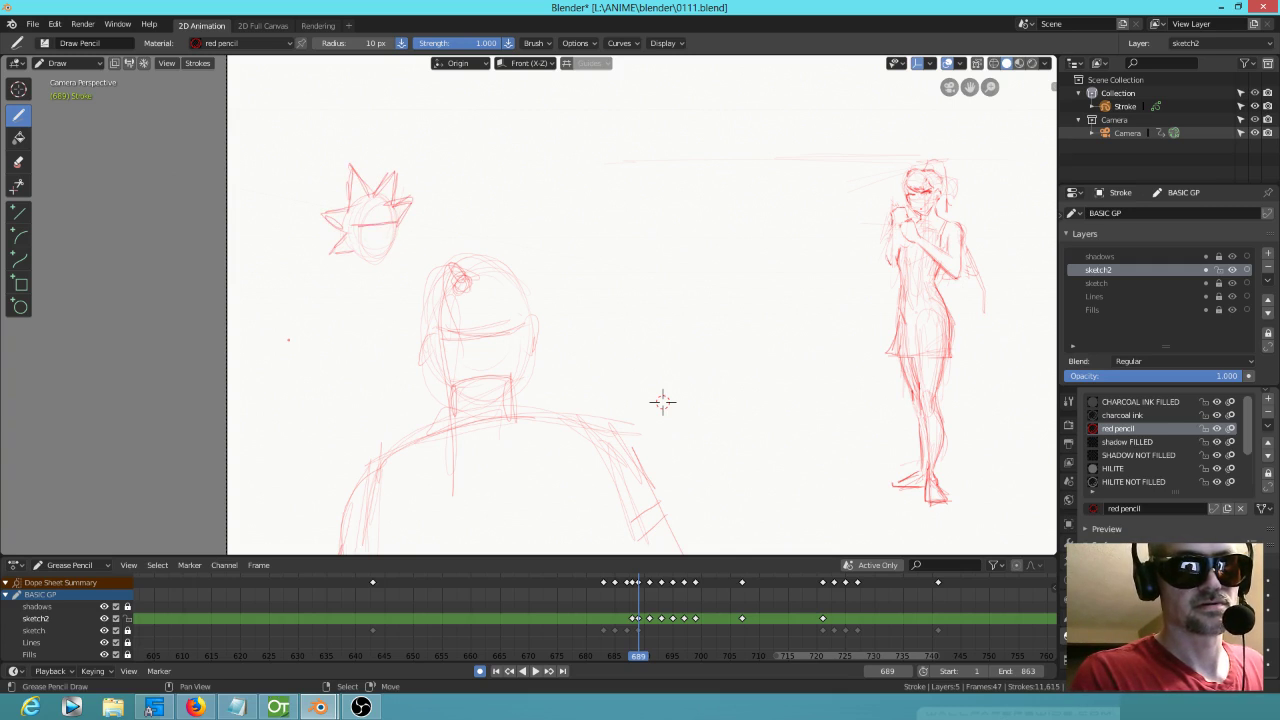
Step: Draw the small head's face opening, pointed mask and eyes in red pencil, and extend and reshape the hair spike facing the standing figures
{"action": "left_click_drag", "start_coordinate": [362, 231], "coordinate": [392, 230]}
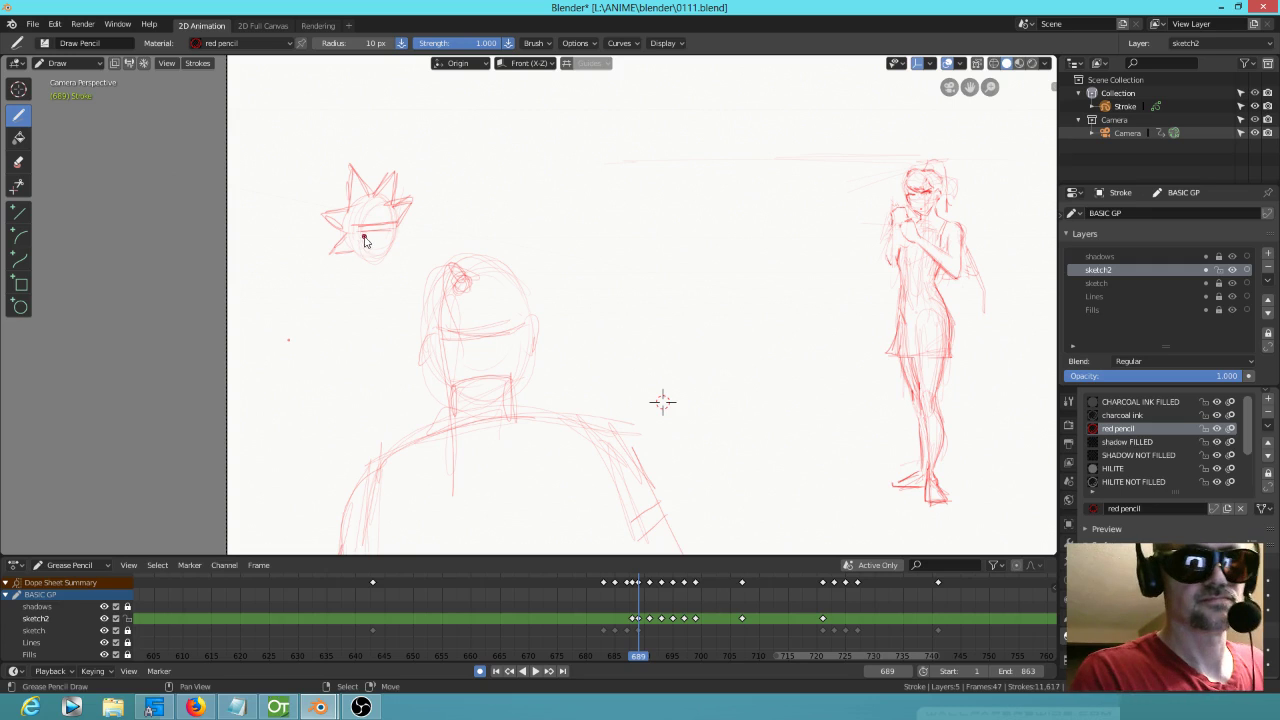
{"action": "left_click_drag", "start_coordinate": [367, 230], "coordinate": [360, 264]}
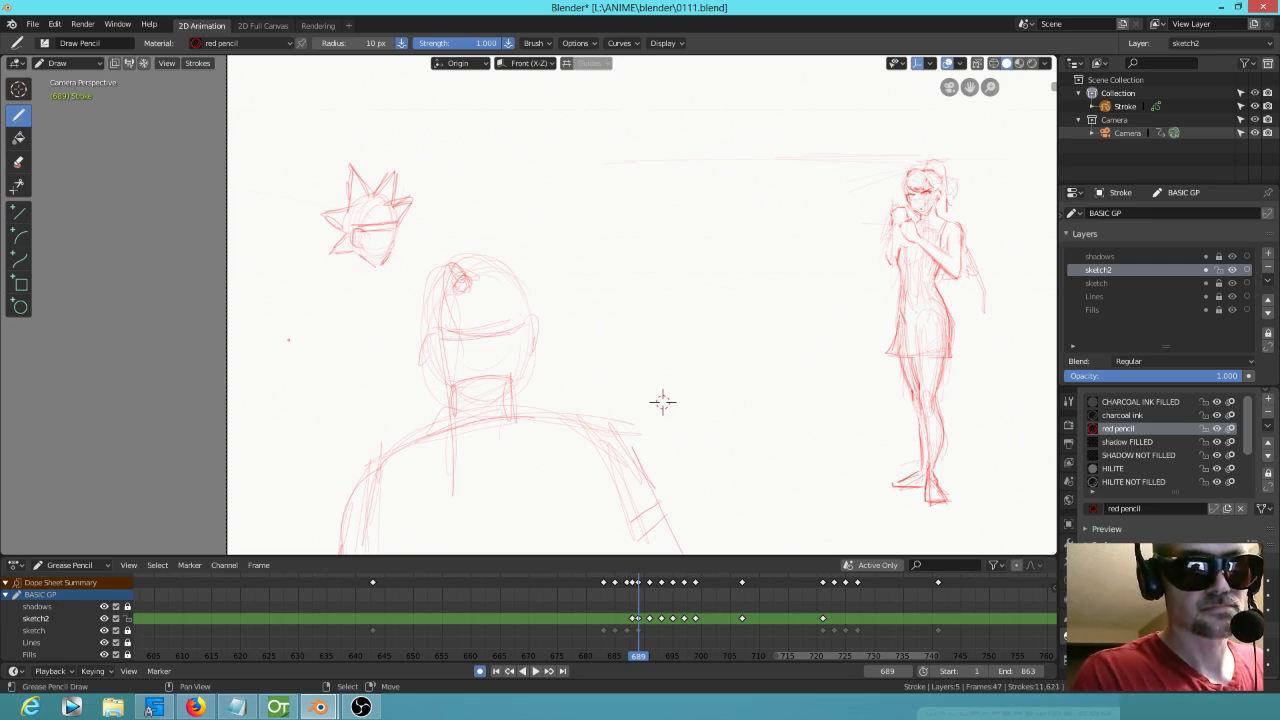
{"action": "left_click_drag", "start_coordinate": [366, 250], "coordinate": [398, 230]}
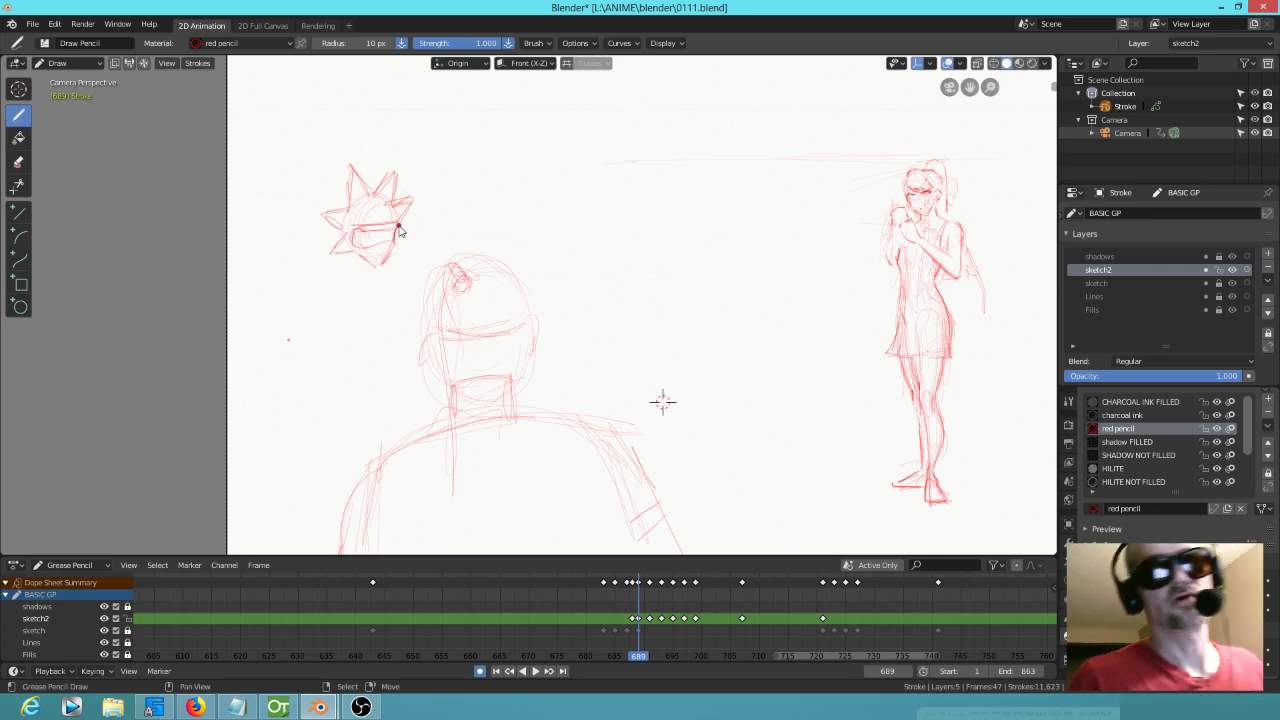
{"action": "left_click_drag", "start_coordinate": [397, 201], "coordinate": [421, 193]}
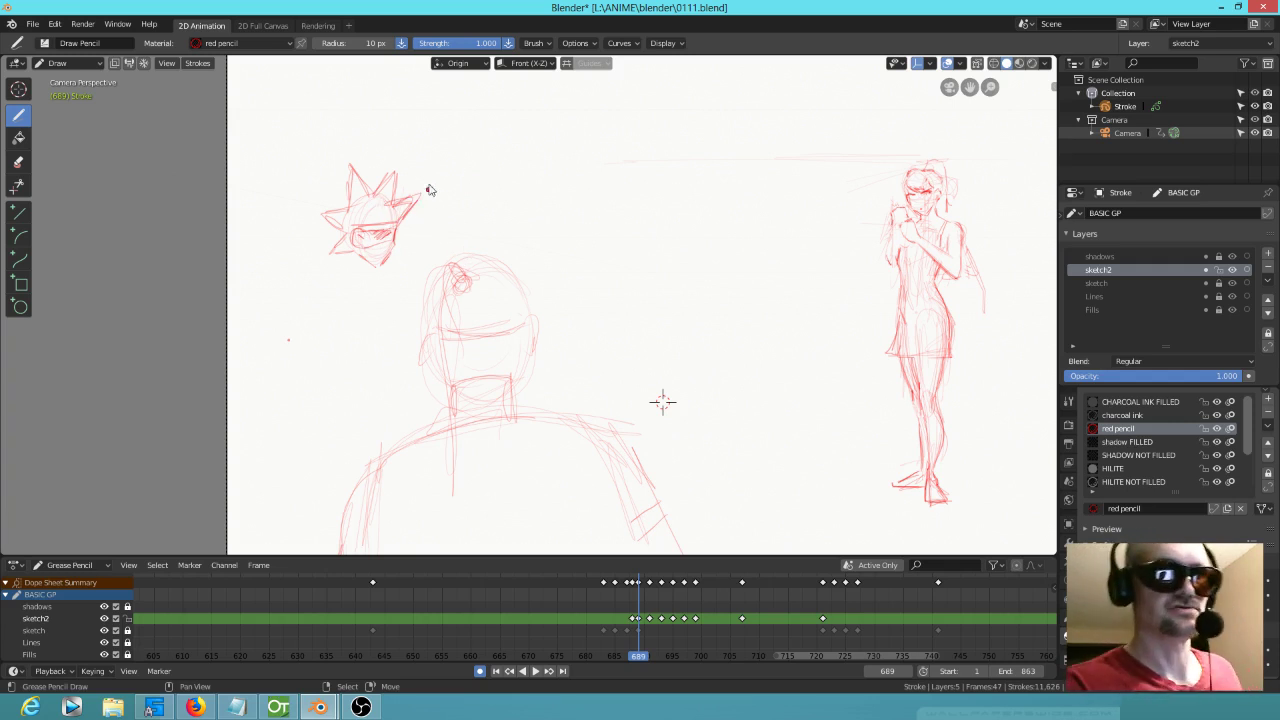
{"action": "mouse_move", "coordinate": [426, 186]}
{"action": "left_mouse_down", "text": "ctrl"}
{"action": "mouse_move", "coordinate": [406, 220]}
{"action": "mouse_move", "coordinate": [376, 226]}
{"action": "left_mouse_up", "text": "ctrl"}
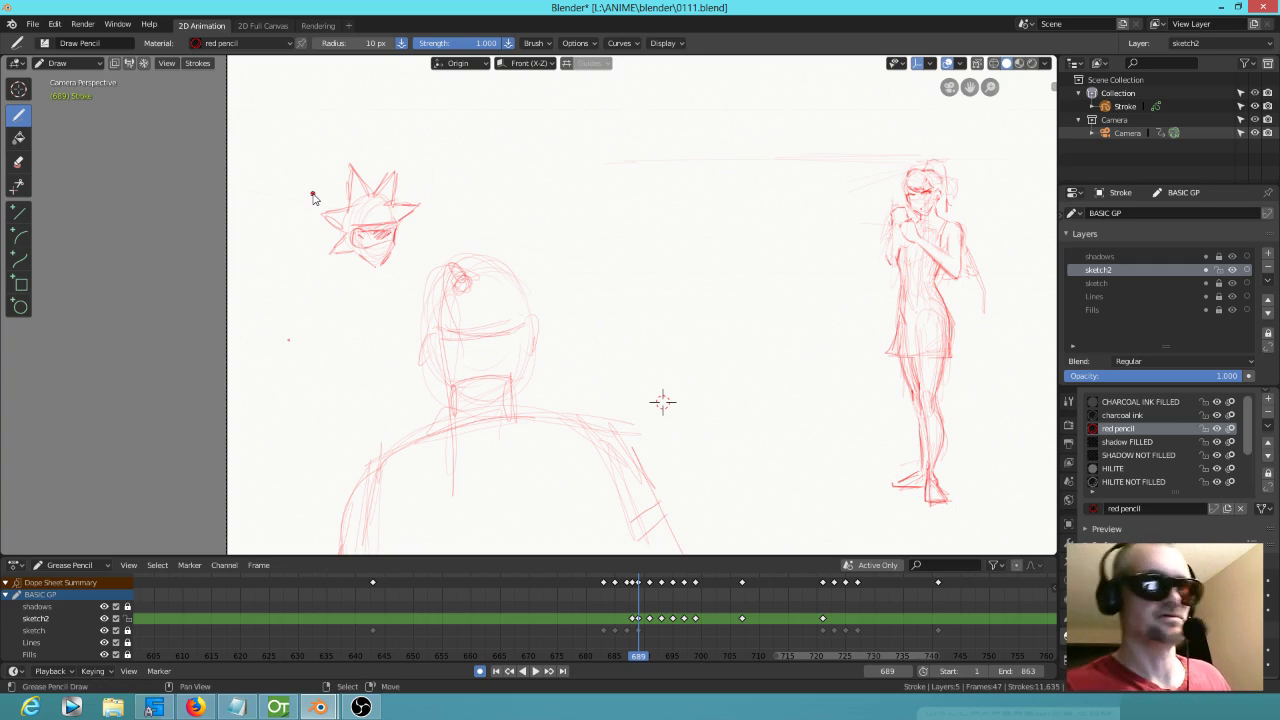
Step: Copy the small masked head's strokes in Edit mode from frame 689 to frame 691 and move them onto the guide oval there
{"action": "key", "text": "Tab"}
{"action": "mouse_move", "coordinate": [314, 197]}
{"action": "left_mouse_down"}
{"action": "mouse_move", "coordinate": [363, 151]}
{"action": "mouse_move", "coordinate": [441, 199]}
{"action": "left_mouse_up"}
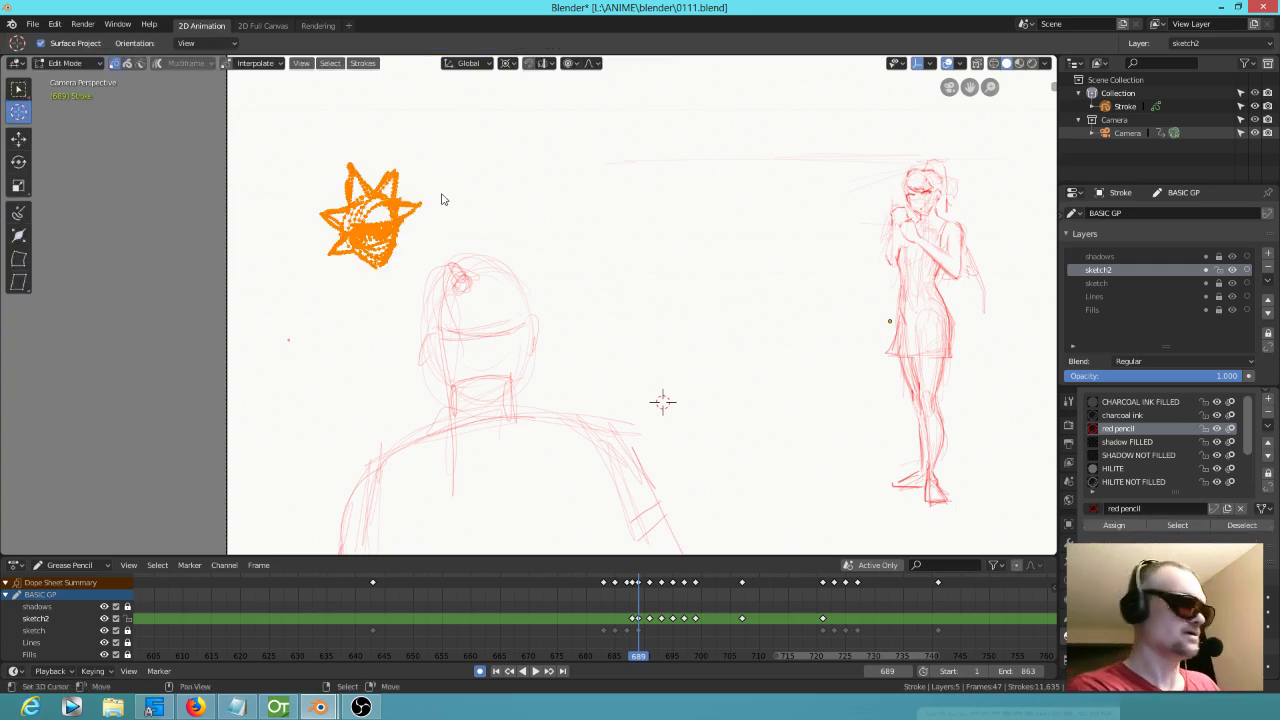
{"action": "key", "text": "Up"}
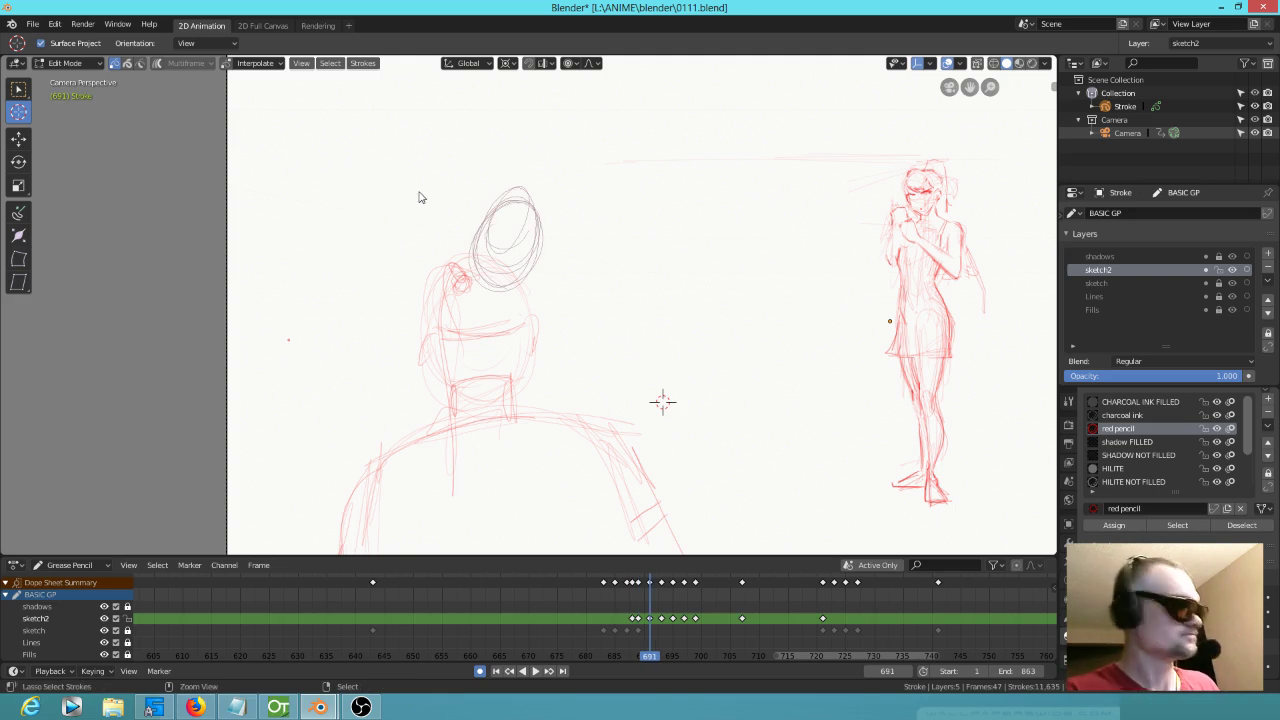
{"action": "key", "text": "ctrl+v"}
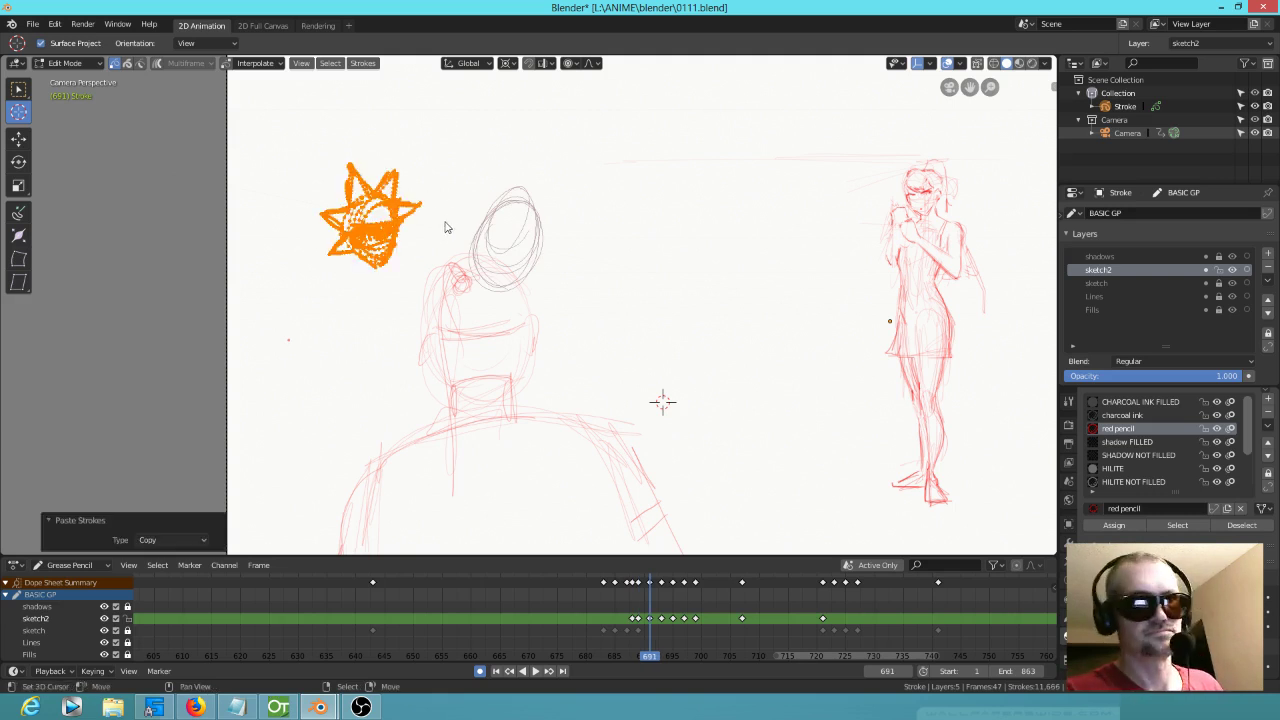
{"action": "key", "text": "g"}
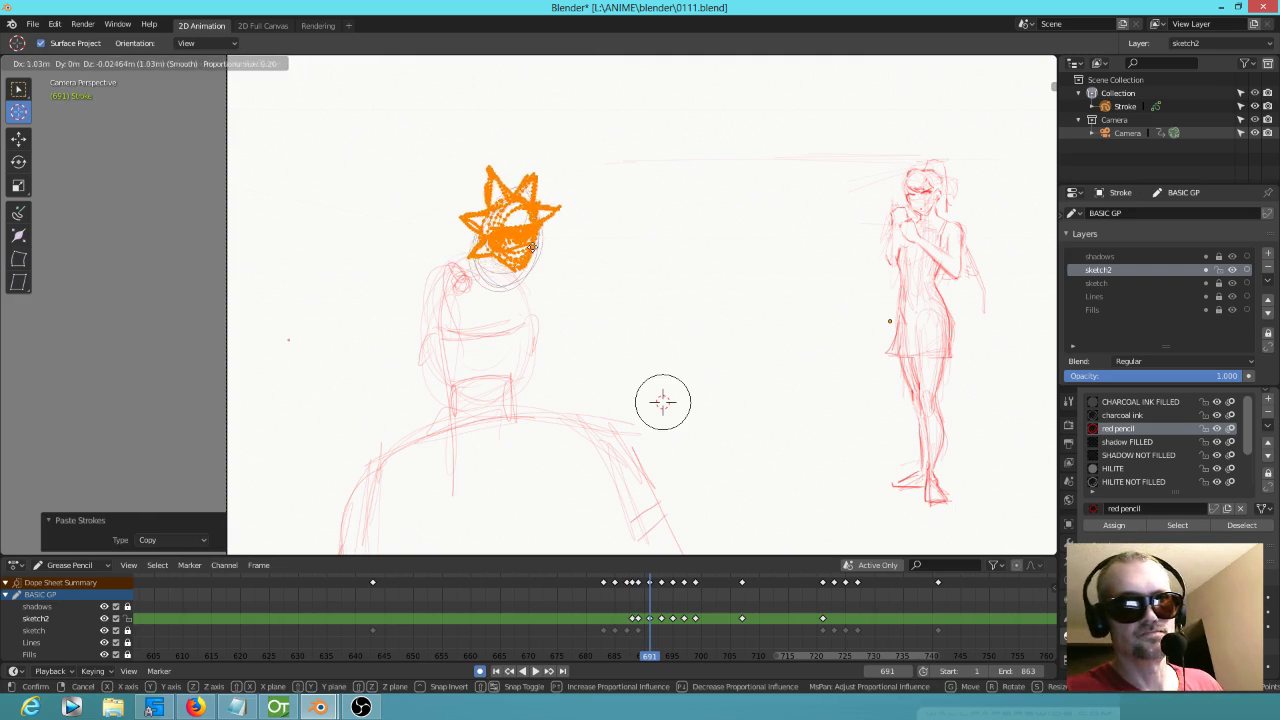
{"action": "left_click", "coordinate": [537, 262]}
Step: Paste the copied masked head into the keyframe at frame 693 and move it onto the guide oval there
{"action": "key", "text": "Up"}
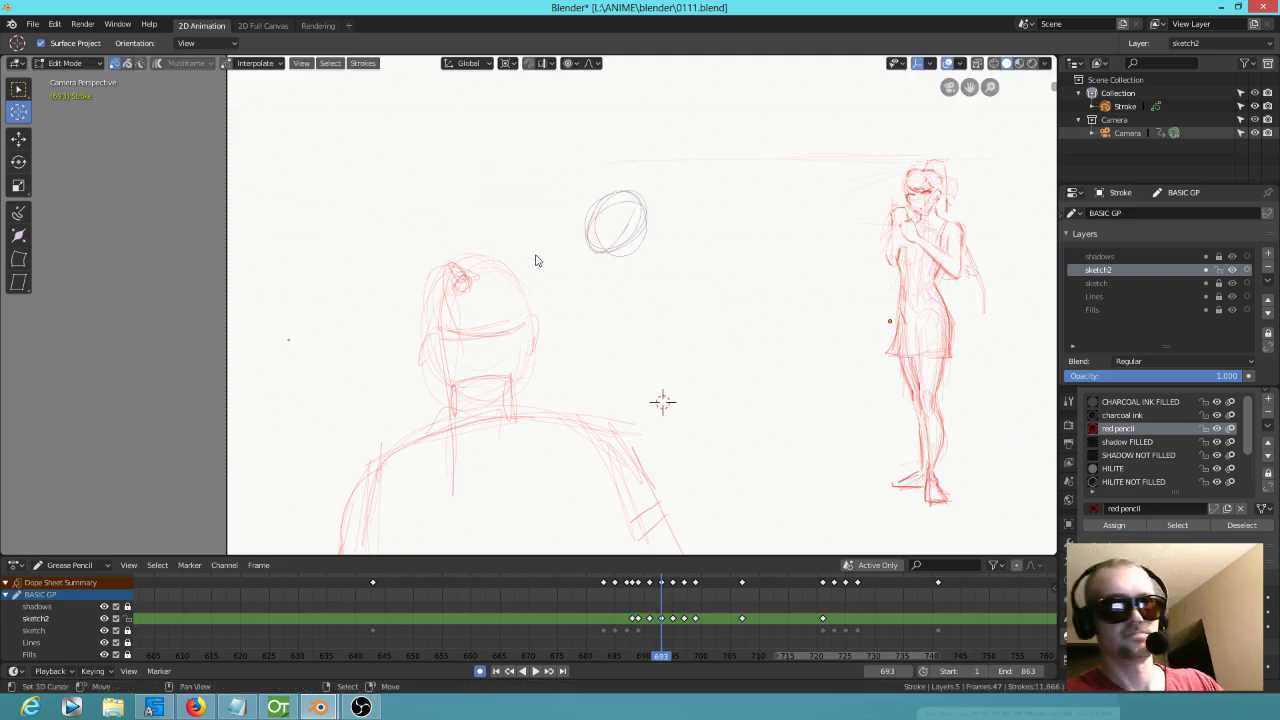
{"action": "key", "text": "ctrl+v"}
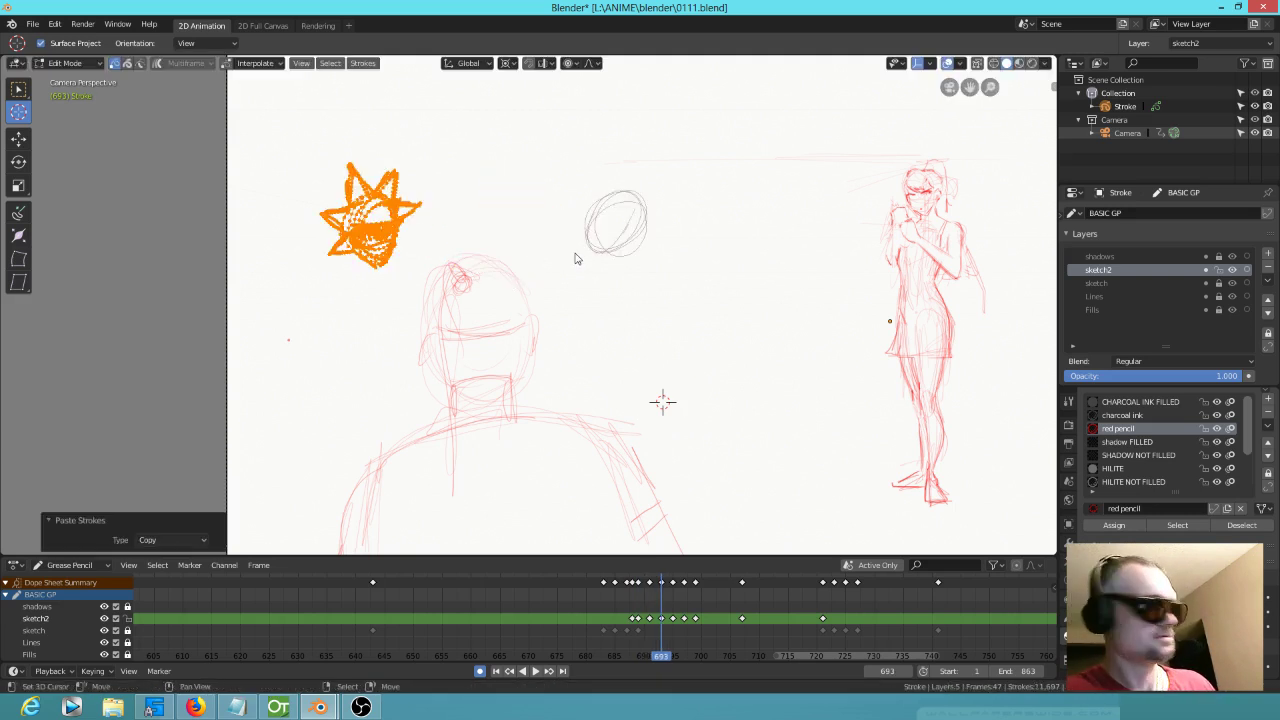
{"action": "key", "text": "g"}
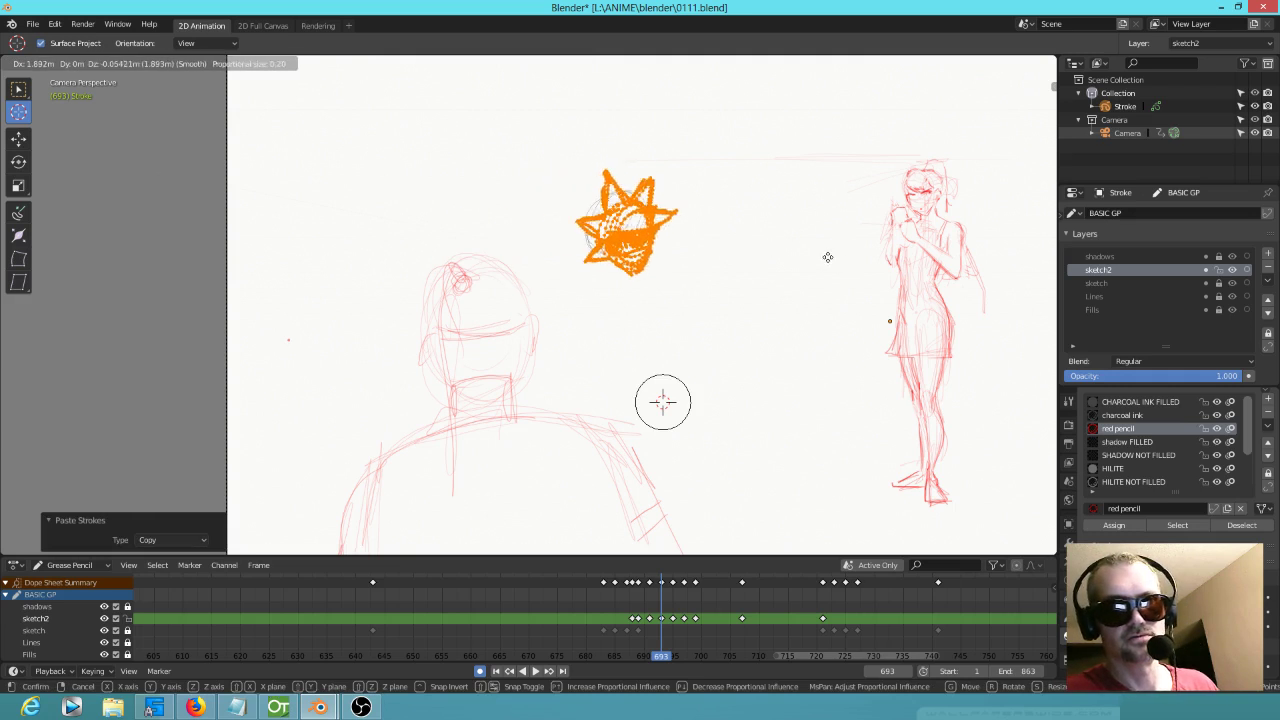
{"action": "left_click", "coordinate": [823, 251]}
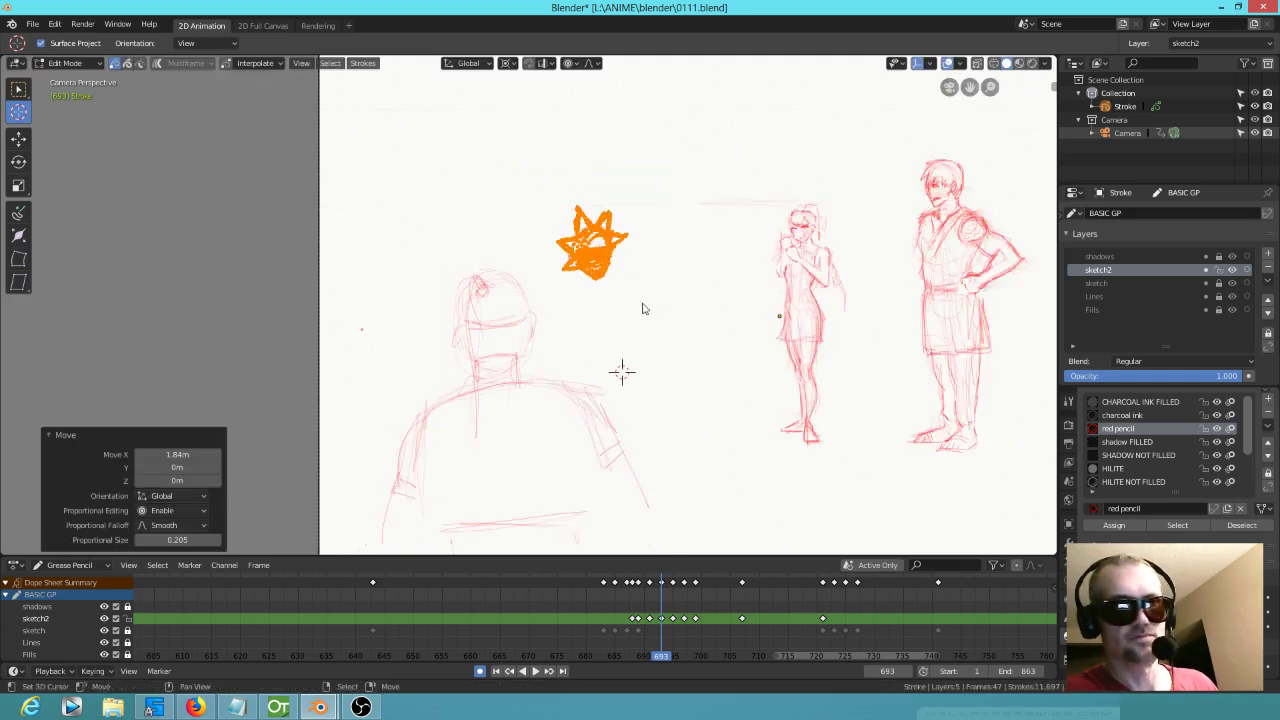
{"action": "middle_click_drag", "start_coordinate": [643, 309], "coordinate": [534, 329], "text": "shift"}
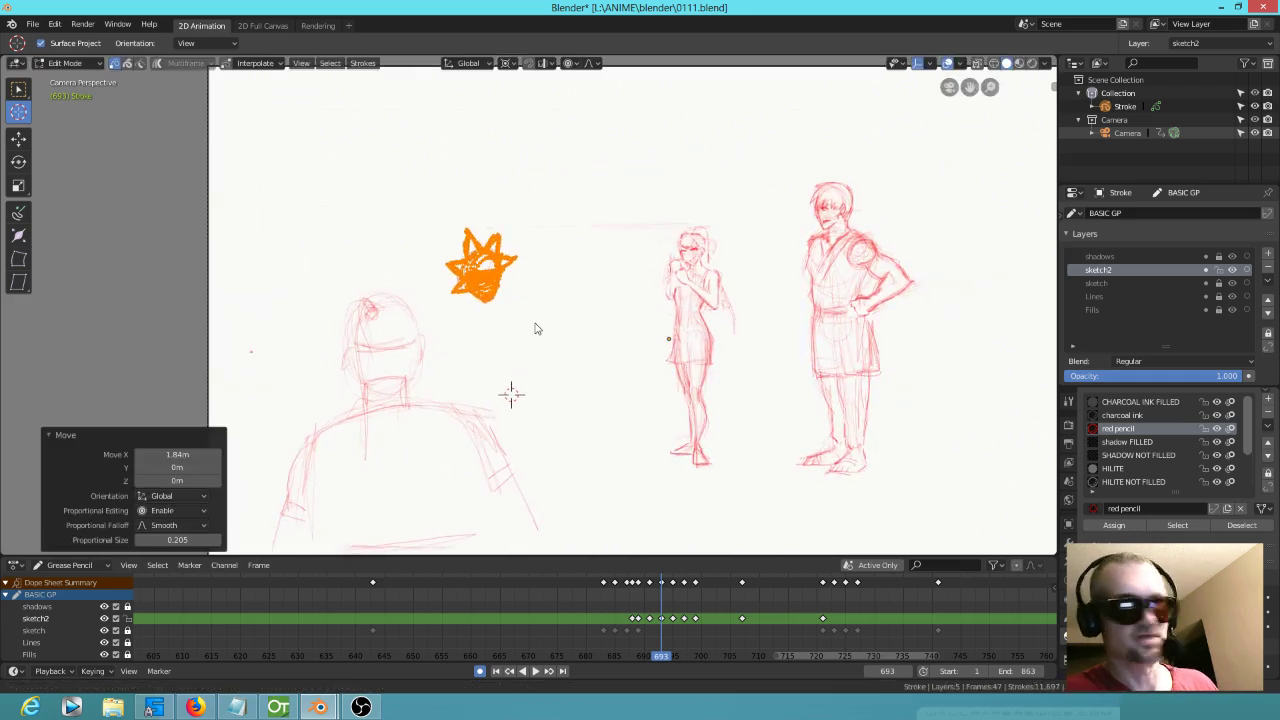
Step: Paste the masked head into the keyframe at frame 695 and move it over that frame's guide oval
{"action": "key", "text": "Up"}
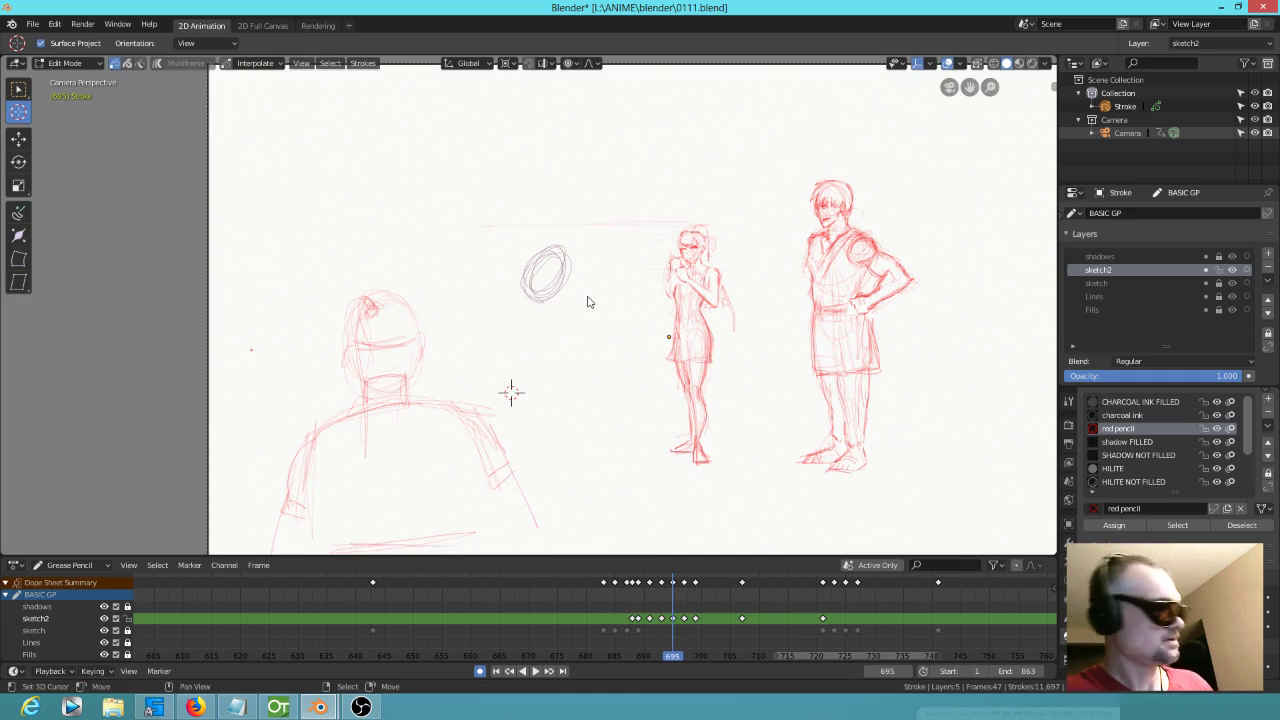
{"action": "key", "text": "ctrl+v"}
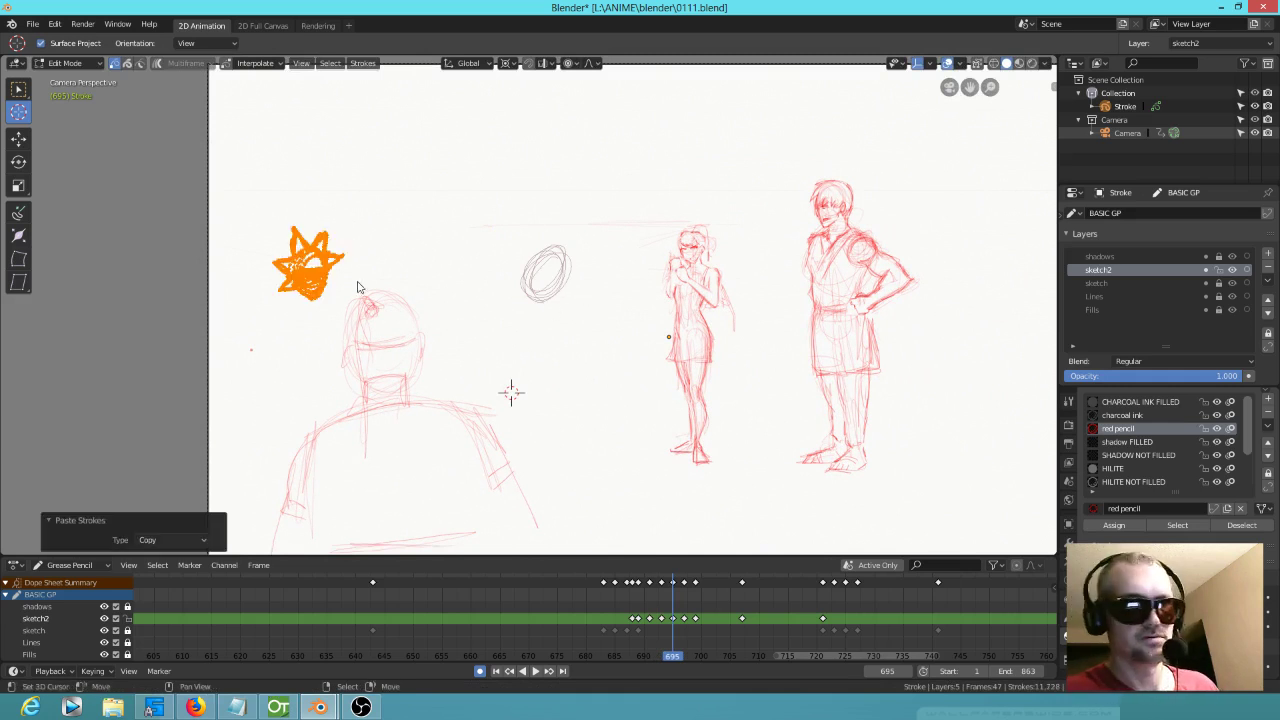
{"action": "key", "text": "g"}
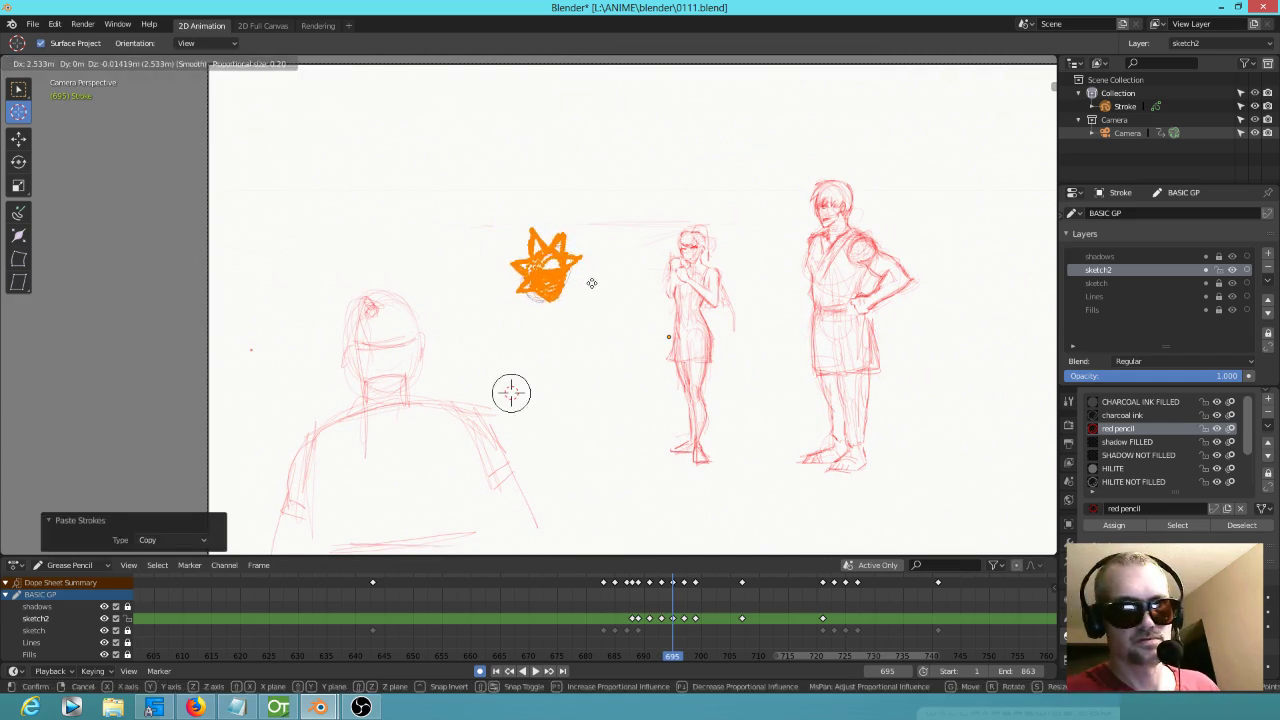
{"action": "left_click", "coordinate": [593, 291]}
Step: Paste the masked head at frame 697 and move it onto the guide oval beside the standing woman
{"action": "key", "text": "Right"}
{"action": "key", "text": "Right"}
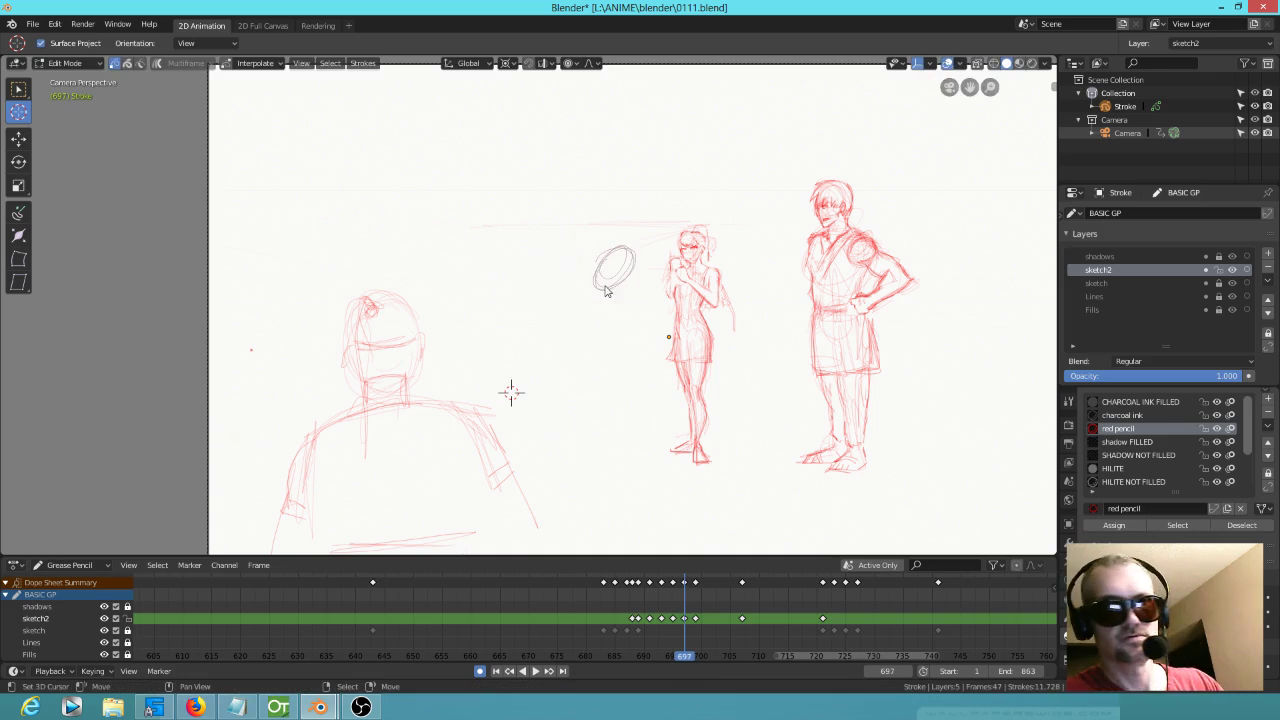
{"action": "key", "text": "ctrl+v"}
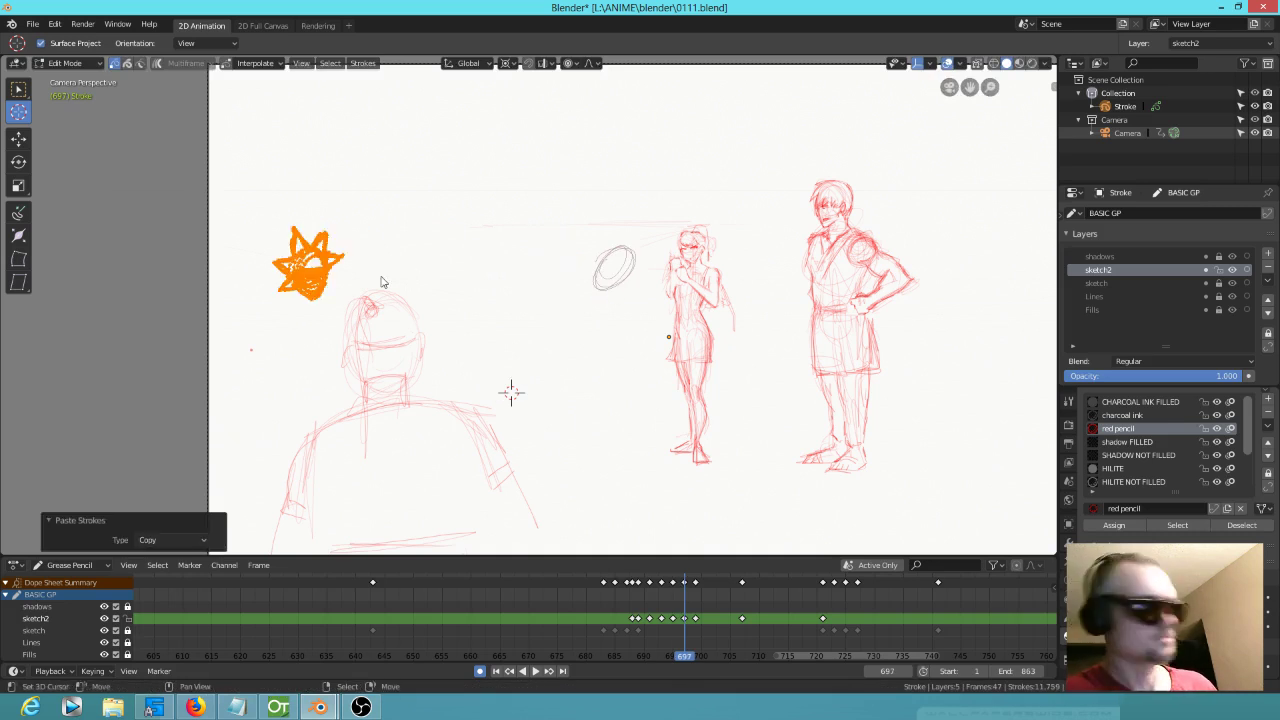
{"action": "key", "text": "g"}
{"action": "left_click", "coordinate": [674, 289]}
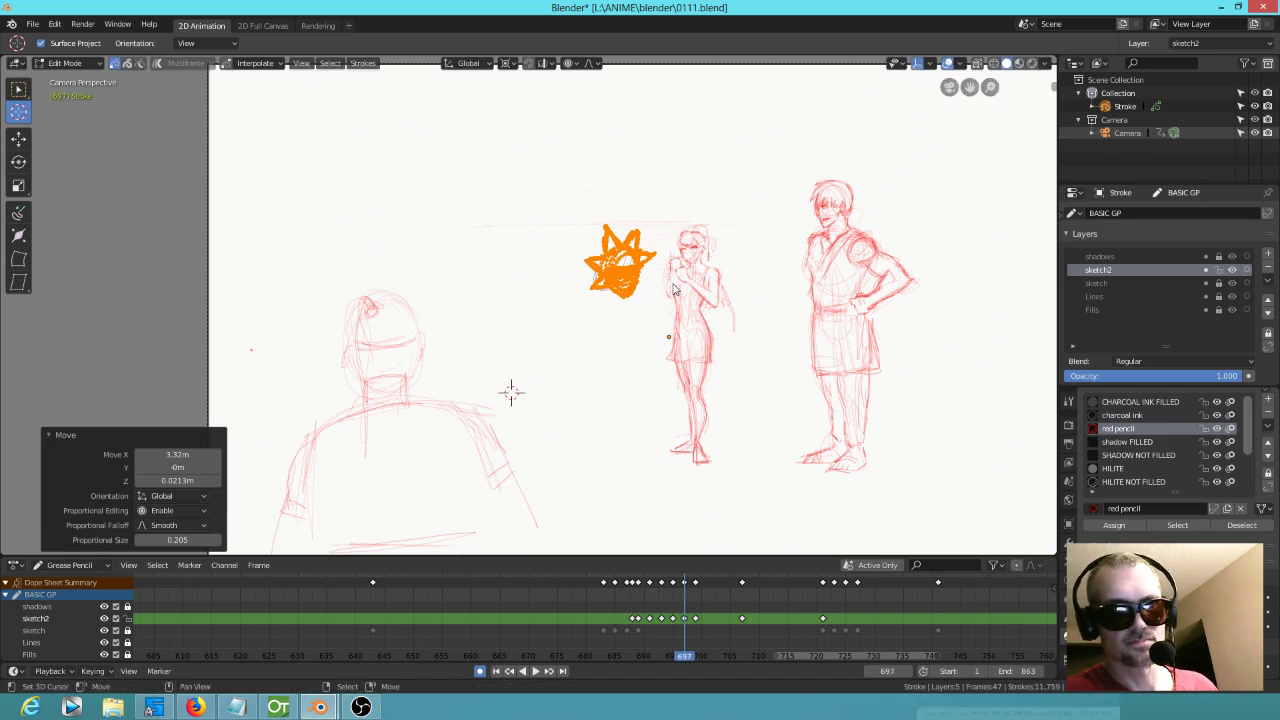
Step: Paste the masked head at frame 699 and move it onto the guide oval between the two standing figures
{"action": "key", "text": "Right"}
{"action": "key", "text": "Right"}
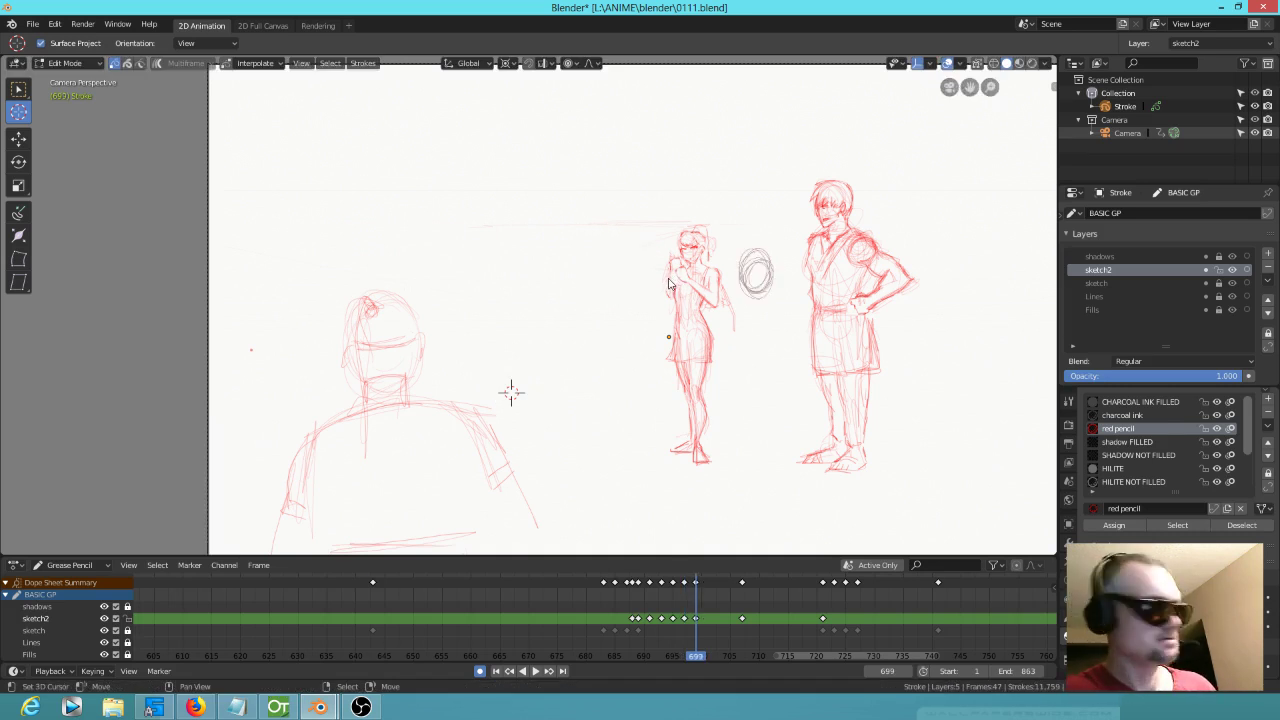
{"action": "key", "text": "ctrl+v"}
{"action": "key", "text": "g"}
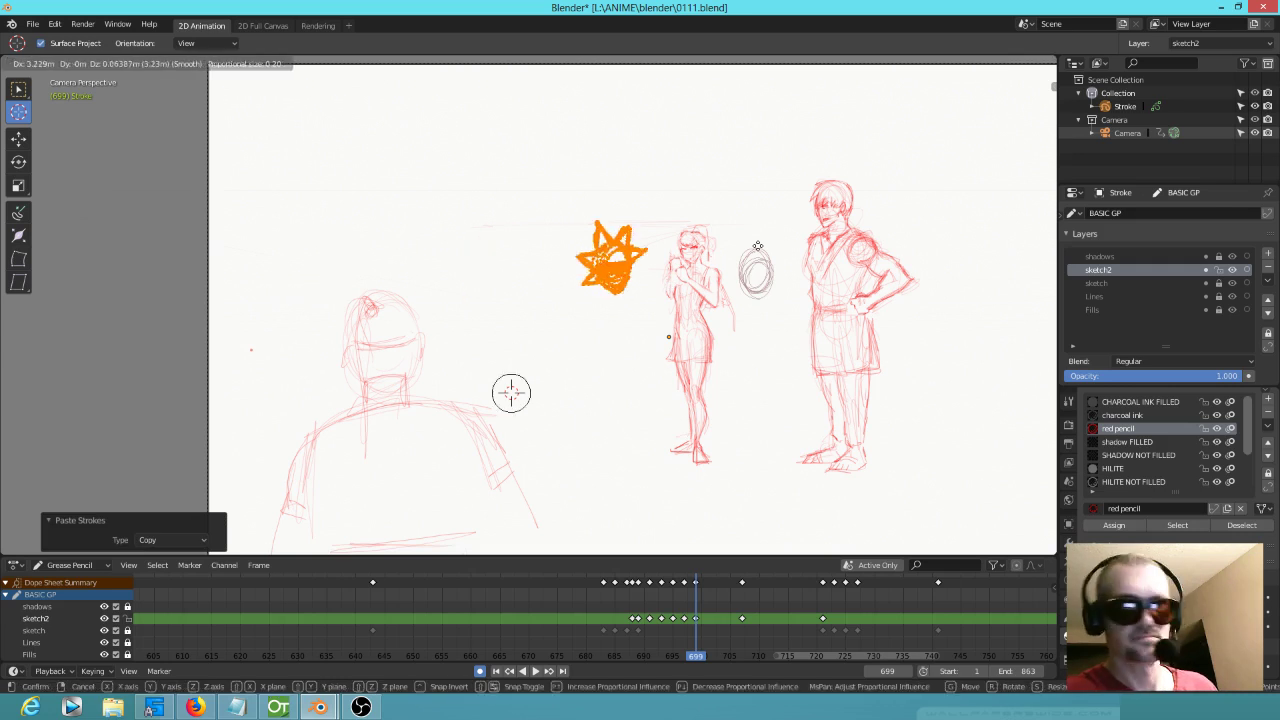
{"action": "left_click", "coordinate": [785, 268]}
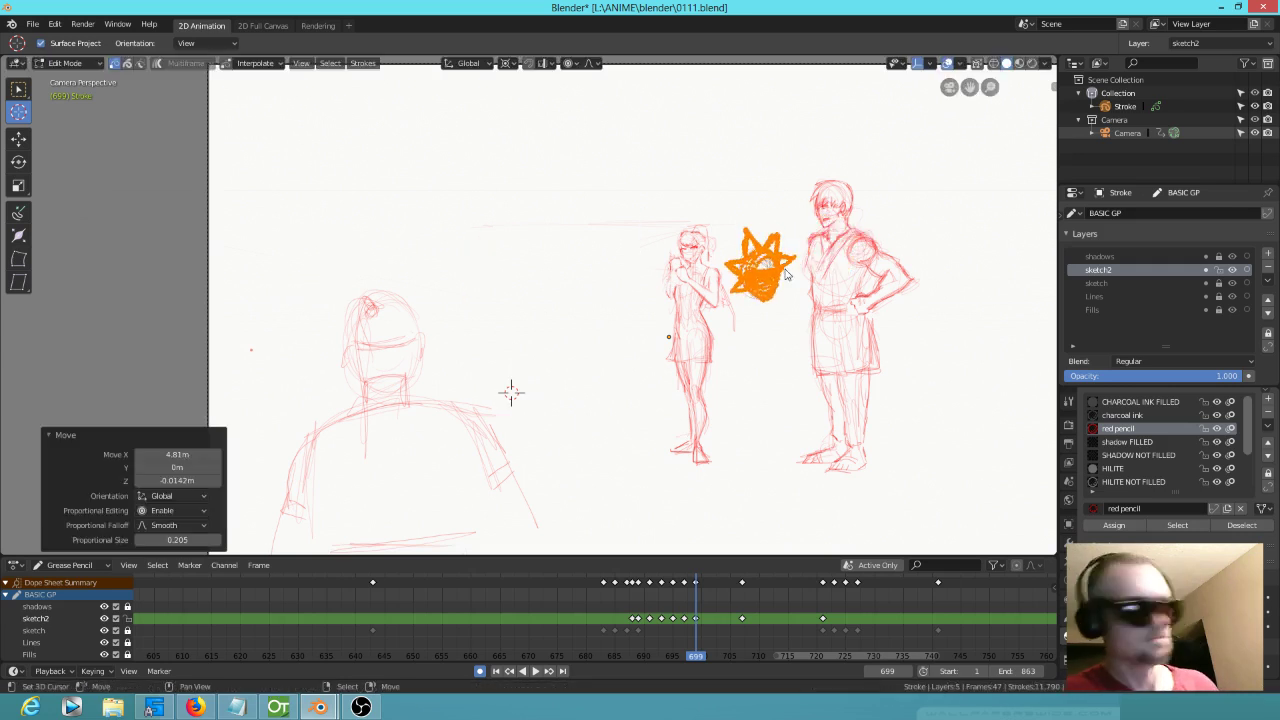
Step: Step through the sketch2 keyframes around frame 707 to check how the pasted heads lead into the existing masked head
{"action": "key", "text": "Up"}
{"action": "key", "text": "Down"}
{"action": "key", "text": "Up"}
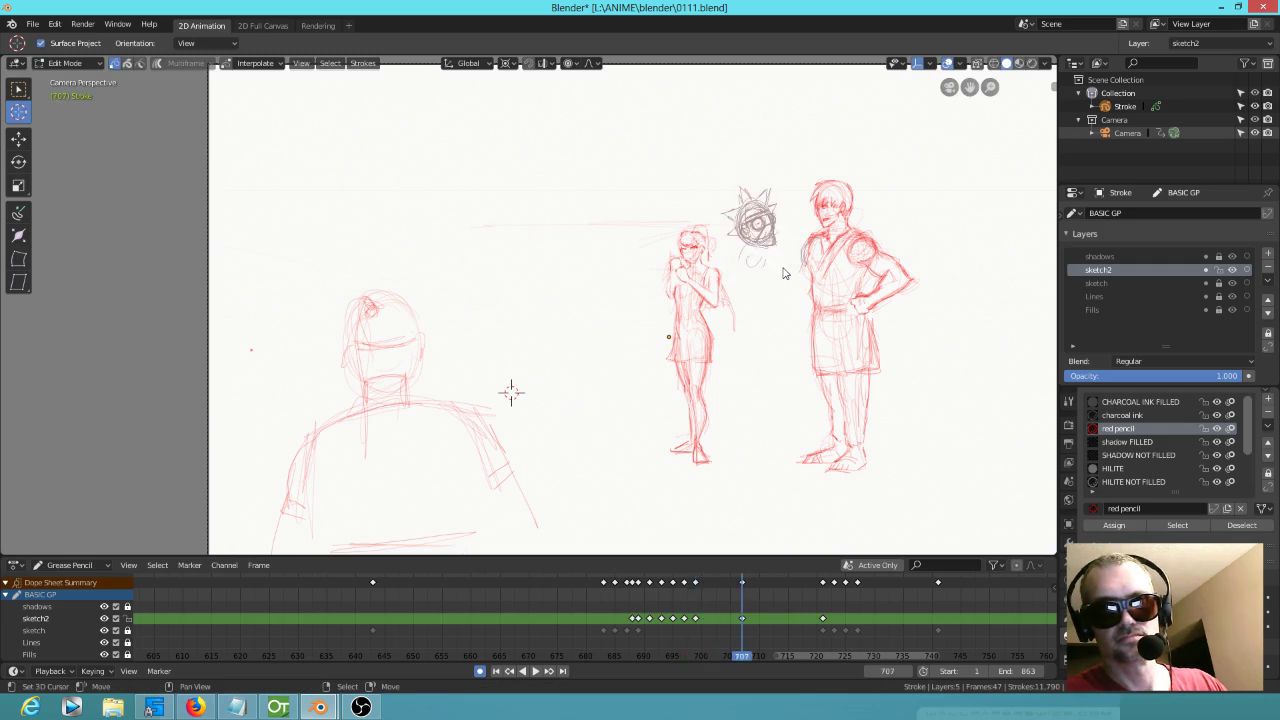
{"action": "key", "text": "Up"}
{"action": "key", "text": "Left"}
{"action": "key", "text": "Left"}
{"action": "key", "text": "Left"}
{"action": "key", "text": "Left"}
{"action": "key", "text": "Left"}
{"action": "key", "text": "Left"}
{"action": "key", "text": "Left"}
{"action": "key", "text": "Left"}
{"action": "key", "text": "Left"}
{"action": "key", "text": "Left"}
{"action": "key", "text": "Left"}
{"action": "key", "text": "Left"}
{"action": "key", "text": "Left"}
{"action": "key", "text": "Left"}
{"action": "key", "text": "Left"}
{"action": "key", "text": "Left"}
{"action": "key", "text": "Left"}
{"action": "key", "text": "Left"}
{"action": "key", "text": "Left"}
{"action": "key", "text": "Left"}
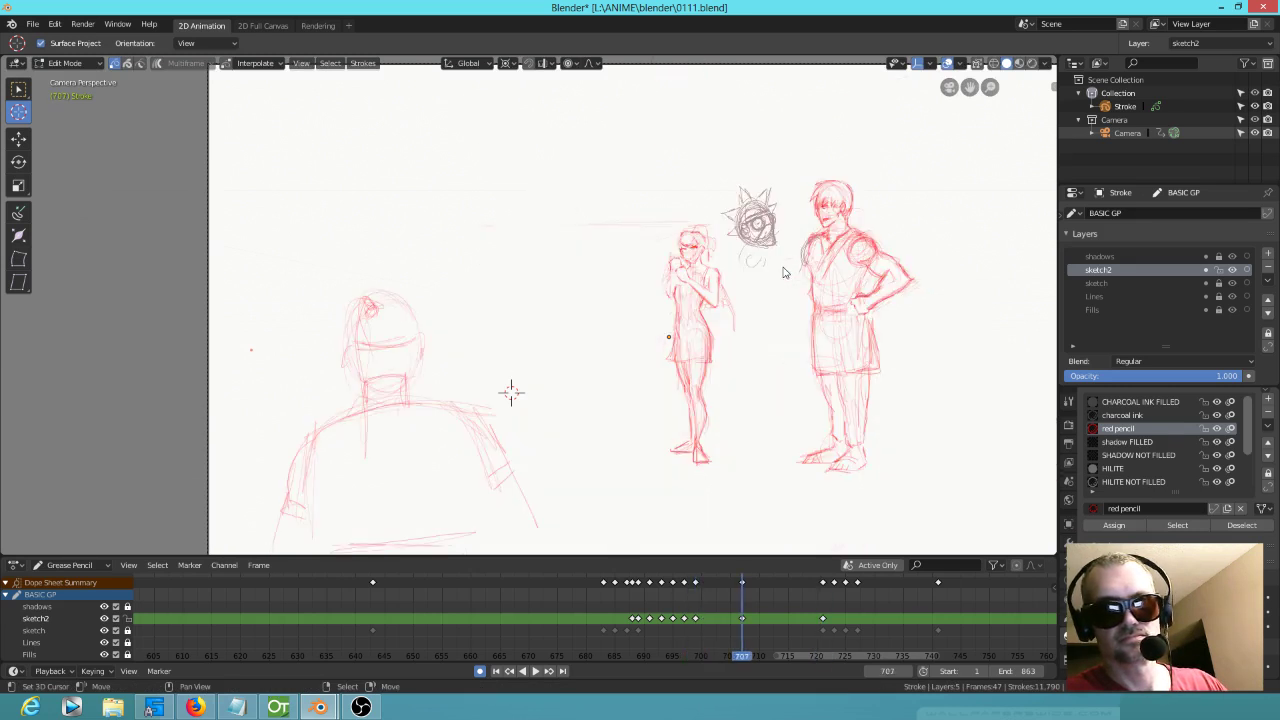
Step: Return to the keyframe at frame 689 and deselect the masked head's strokes
{"action": "key", "text": "Down"}
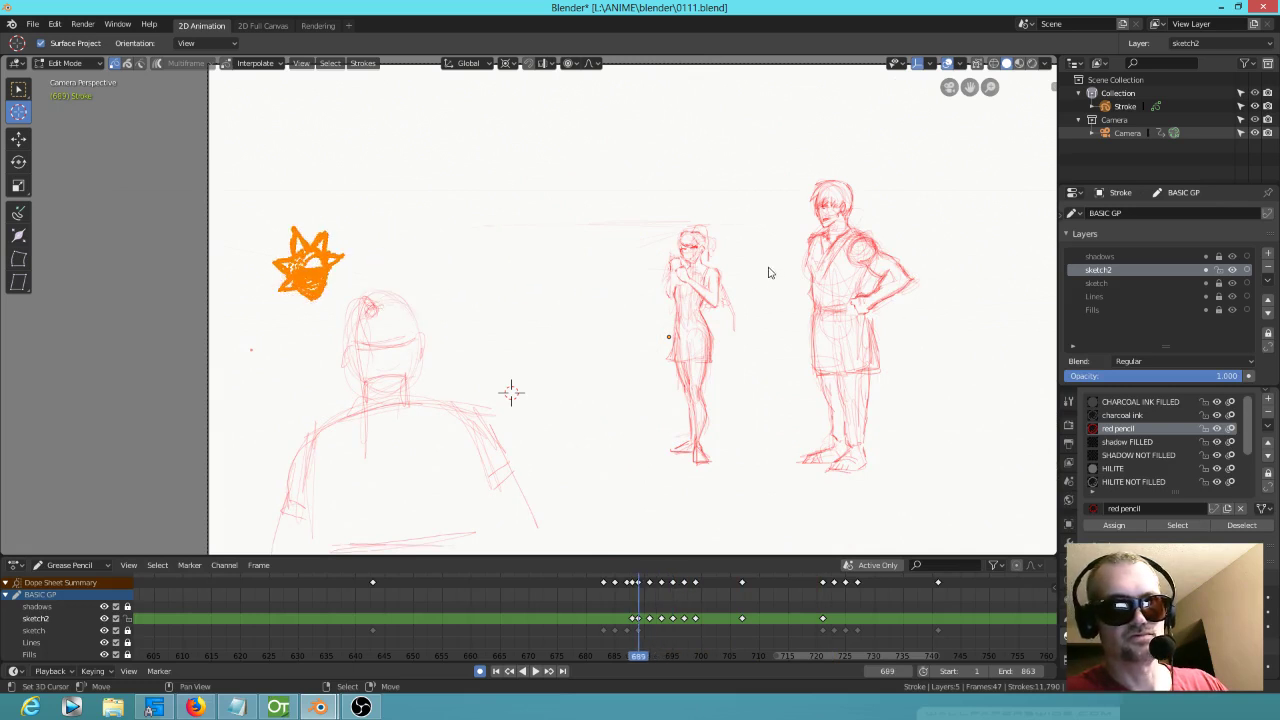
{"action": "key", "text": "Down"}
{"action": "key", "text": "Up"}
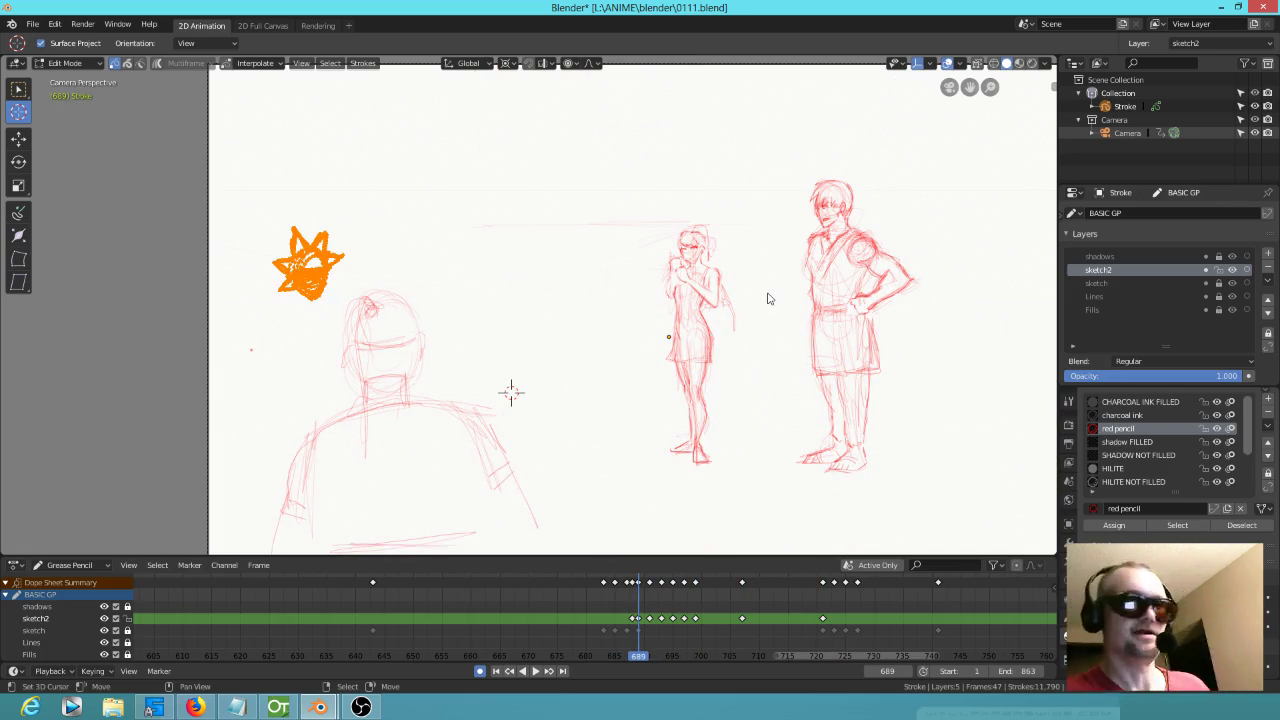
{"action": "left_click", "coordinate": [768, 298]}
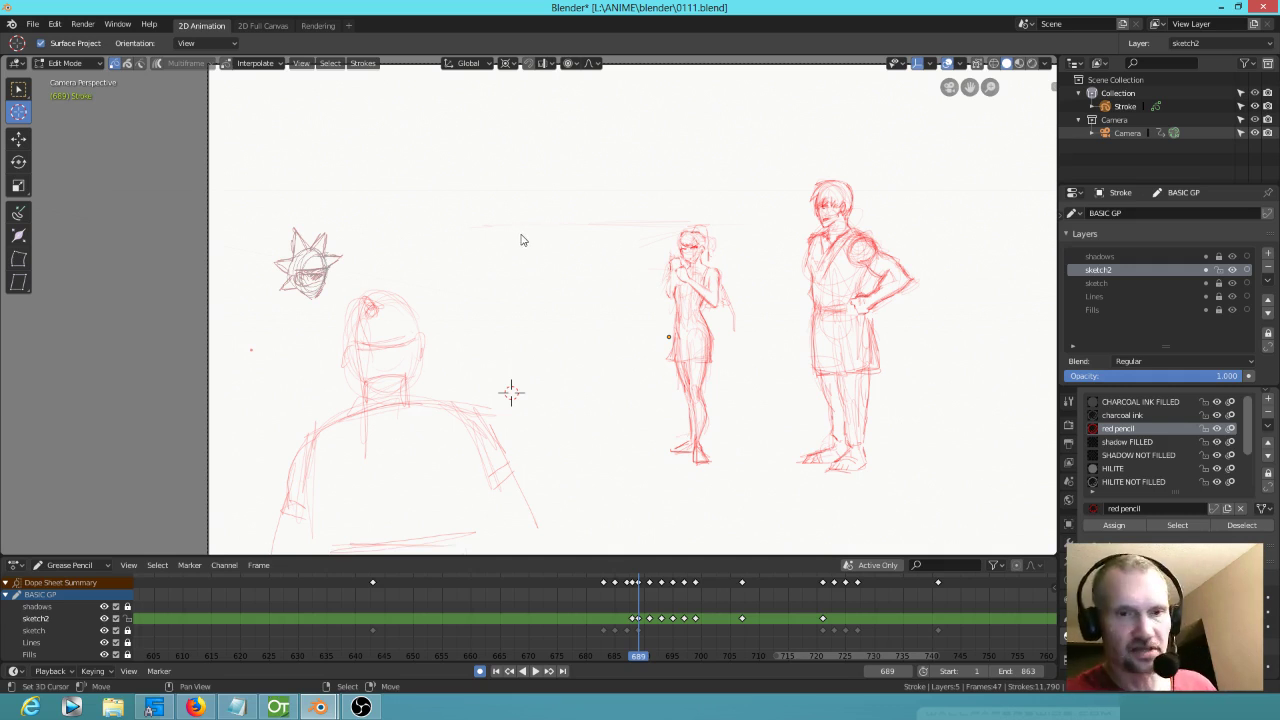
Step: Examine the head's movement between the keyframes around frames 689 and 691 in the timeline, ending at frame 689
{"action": "left_click", "coordinate": [629, 607]}
{"action": "mouse_move", "coordinate": [629, 607]}
{"action": "left_mouse_down"}
{"action": "mouse_move", "coordinate": [652, 608]}
{"action": "mouse_move", "coordinate": [636, 609]}
{"action": "left_mouse_up"}
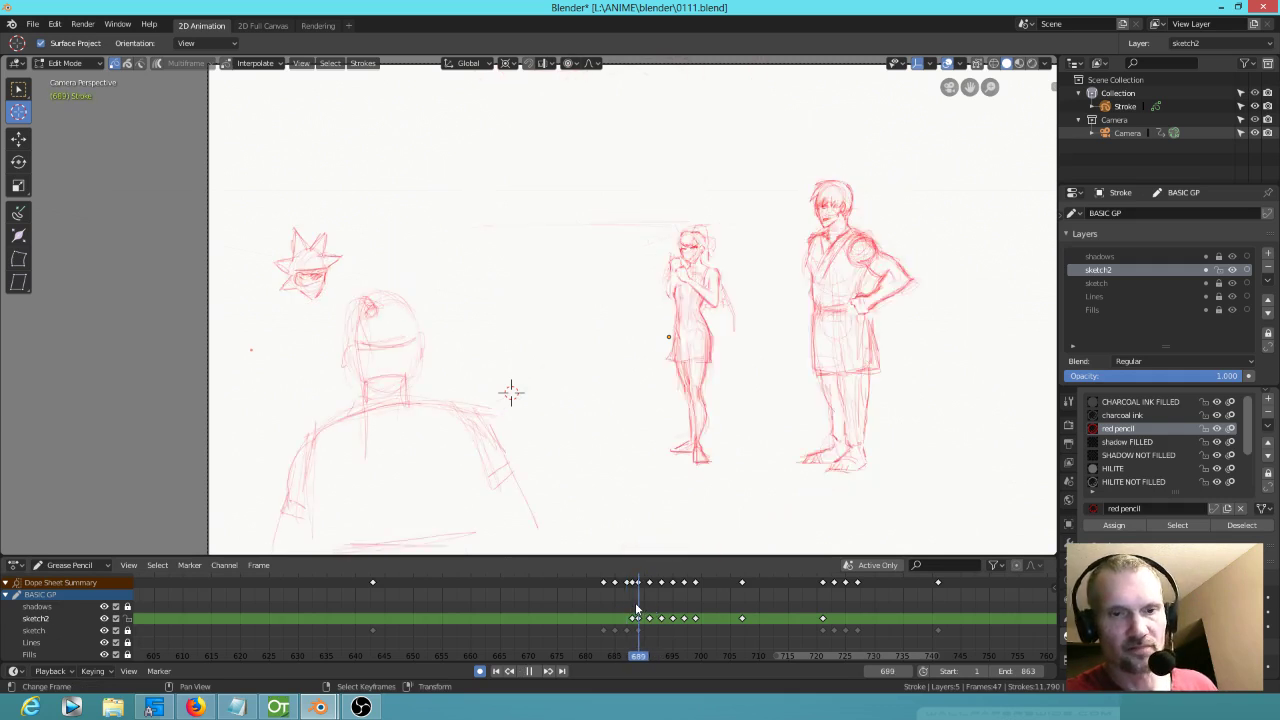
{"action": "scroll", "coordinate": [650, 612], "scroll_direction": "up", "scroll_amount": 4}
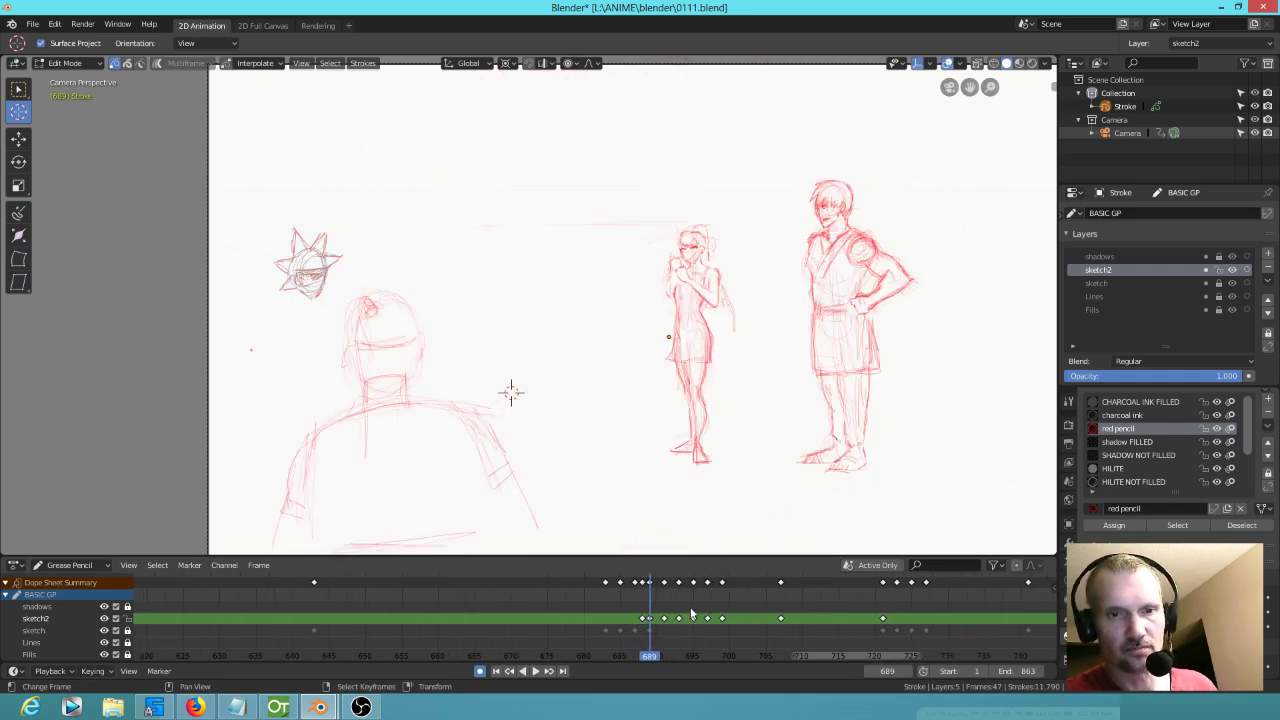
{"action": "scroll", "coordinate": [665, 612], "scroll_direction": "up", "scroll_amount": 1}
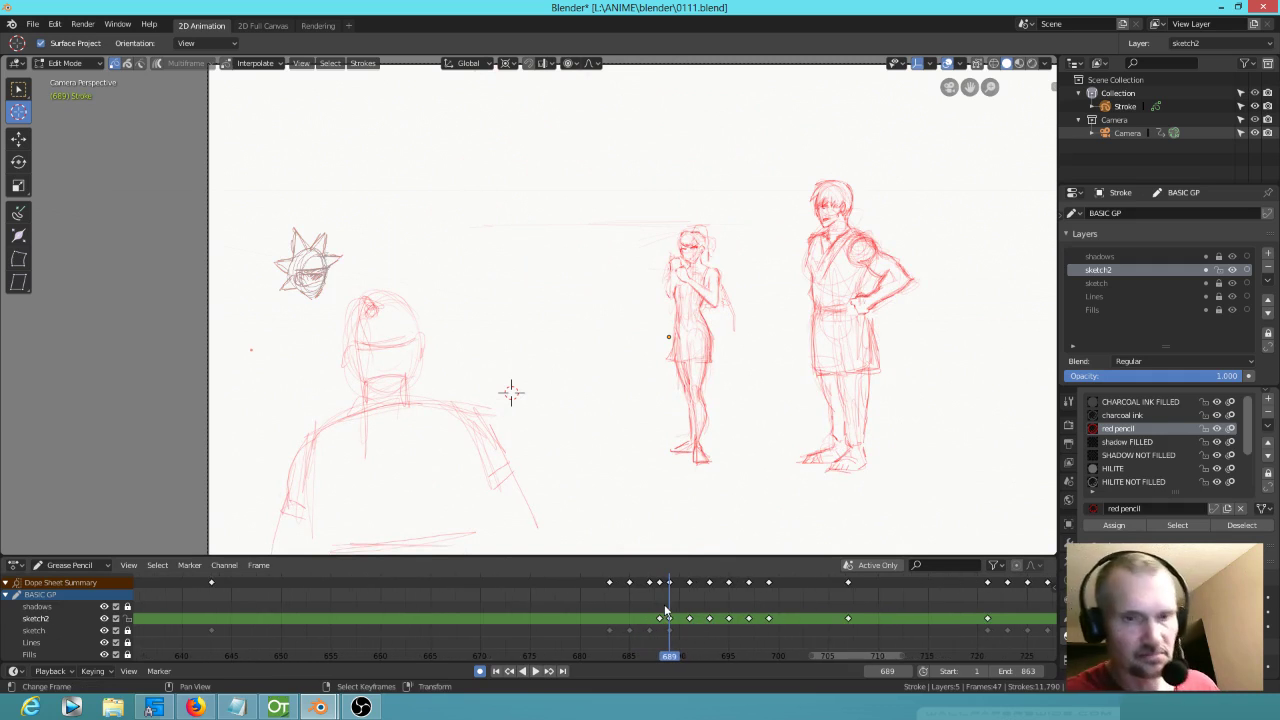
{"action": "scroll", "coordinate": [660, 612], "scroll_direction": "down", "scroll_amount": 2, "text": "ctrl"}
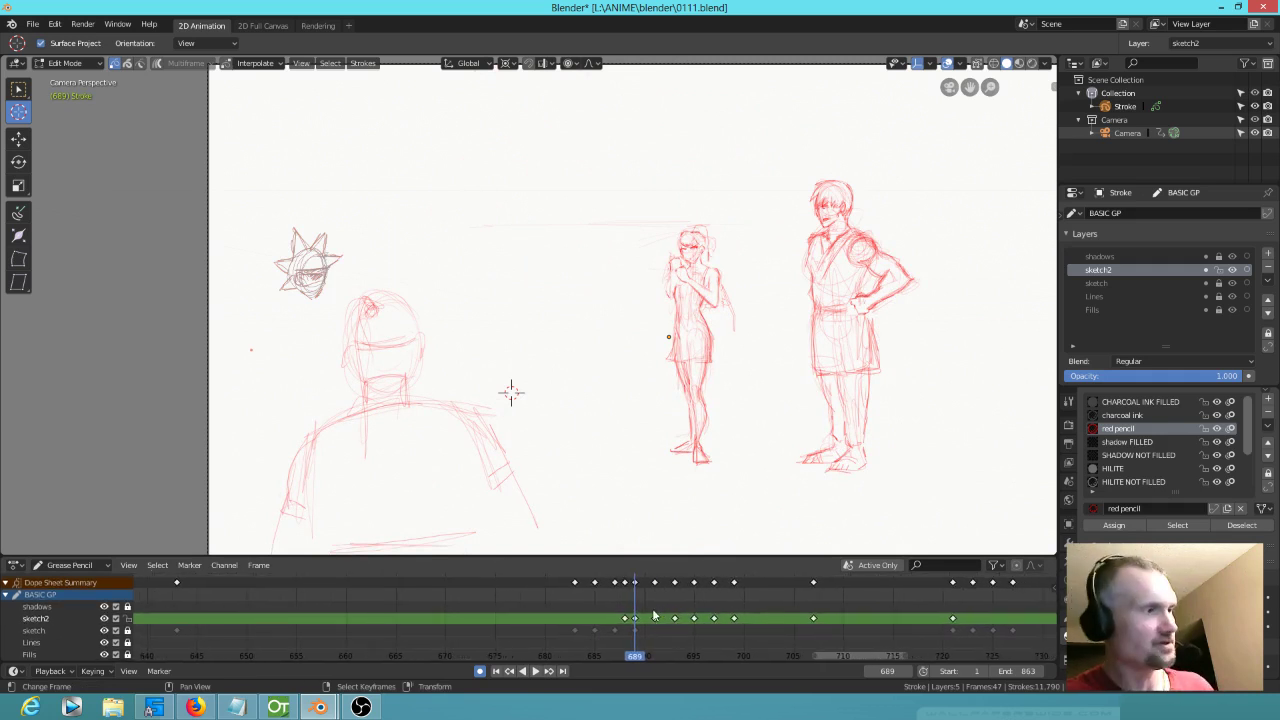
{"action": "key", "text": "Right"}
{"action": "key", "text": "Right"}
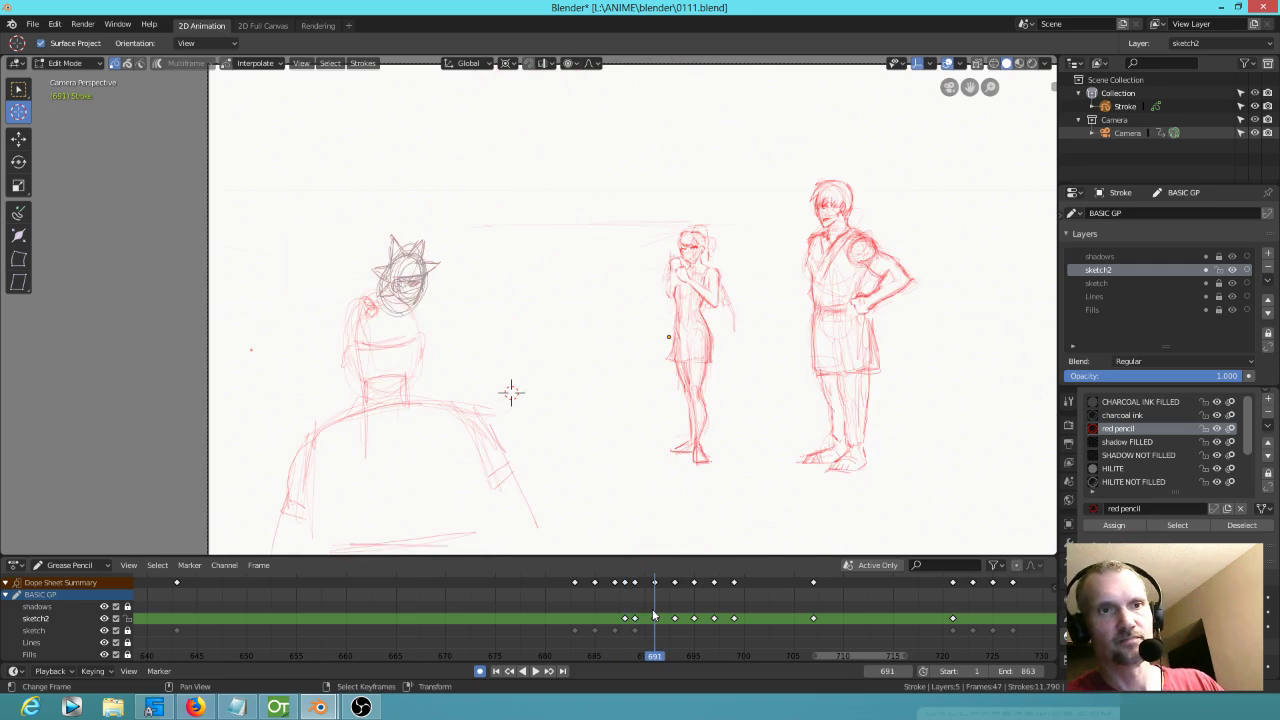
{"action": "key", "text": "Left"}
{"action": "key", "text": "Right"}
{"action": "key", "text": "Left"}
{"action": "key", "text": "Left"}
{"action": "key", "text": "Left"}
{"action": "key", "text": "Right"}
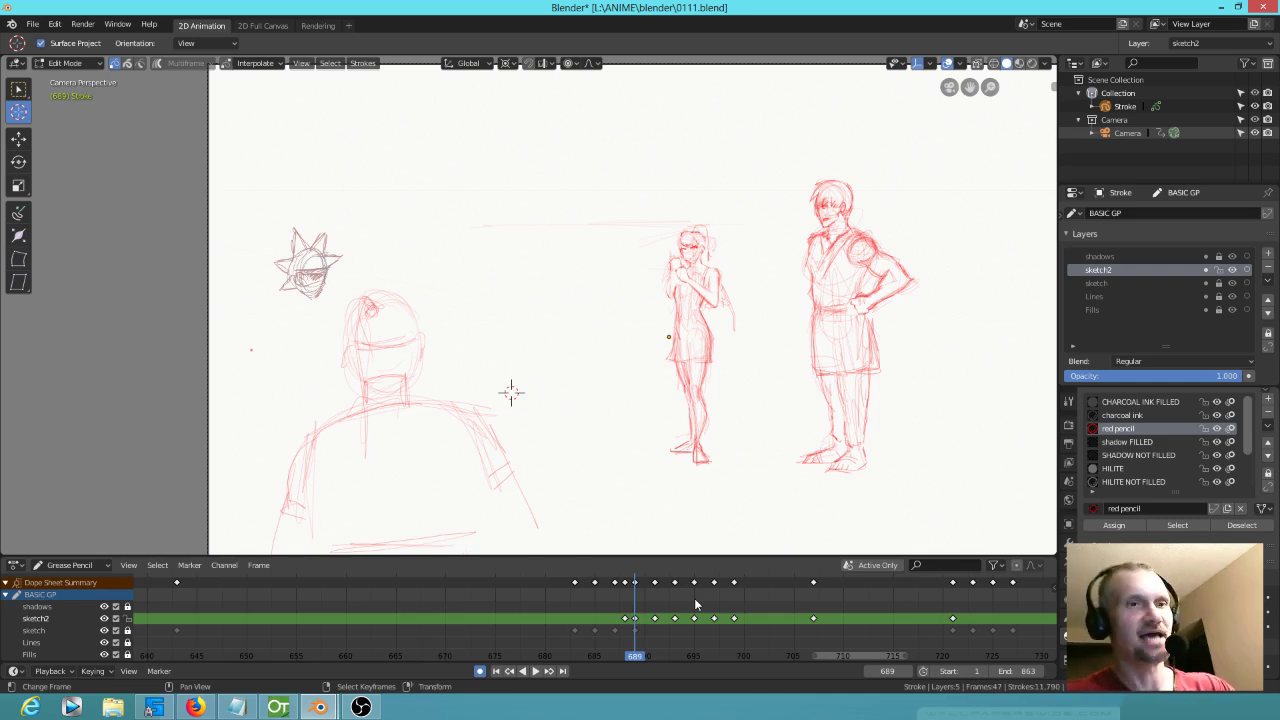
{"action": "mouse_move", "coordinate": [640, 652]}
{"action": "left_mouse_down"}
{"action": "mouse_move", "coordinate": [794, 650]}
{"action": "mouse_move", "coordinate": [830, 590]}
{"action": "mouse_move", "coordinate": [617, 598]}
{"action": "mouse_move", "coordinate": [636, 590]}
{"action": "left_mouse_up"}
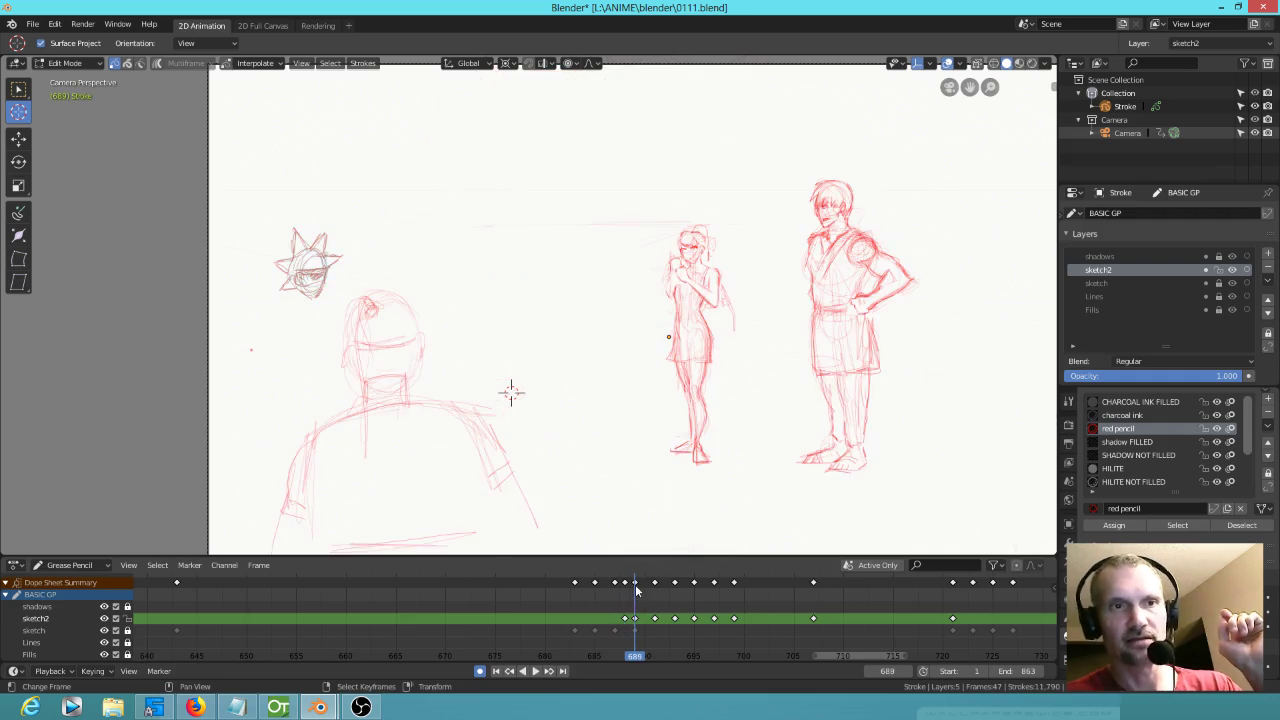
{"action": "mouse_move", "coordinate": [655, 605]}
{"action": "left_mouse_down"}
{"action": "mouse_move", "coordinate": [838, 628]}
{"action": "mouse_move", "coordinate": [600, 623]}
{"action": "mouse_move", "coordinate": [634, 622]}
{"action": "left_mouse_up"}
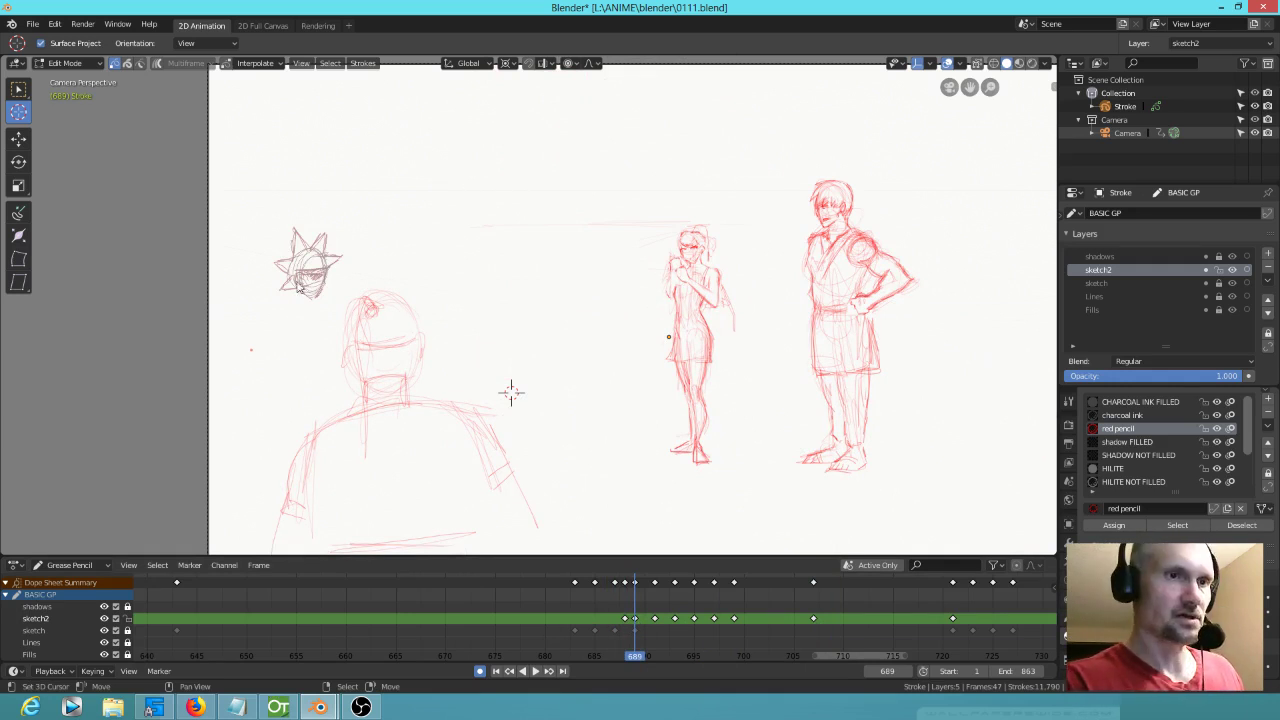
Step: Switch to Draw mode and sketch the leaping body's shoulder, torso and limbs in red pencil around the masked head at frame 689
{"action": "key", "text": "ctrl+Tab"}
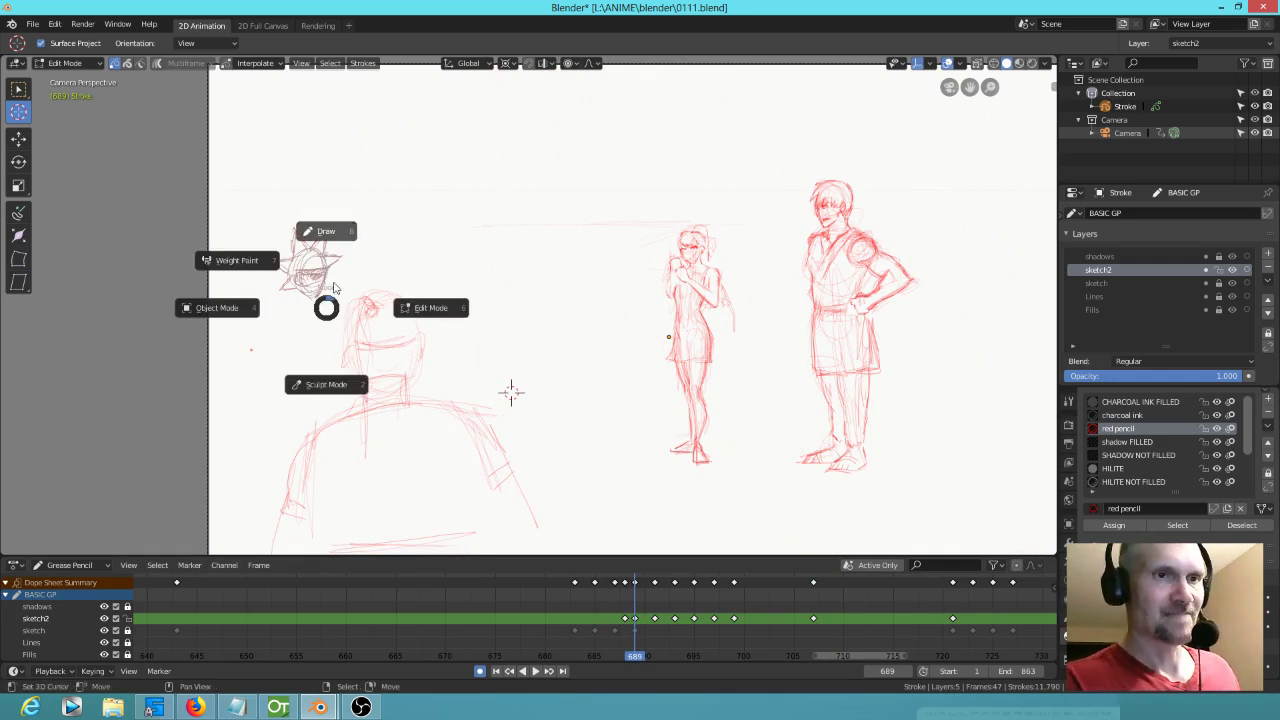
{"action": "left_click", "coordinate": [337, 245]}
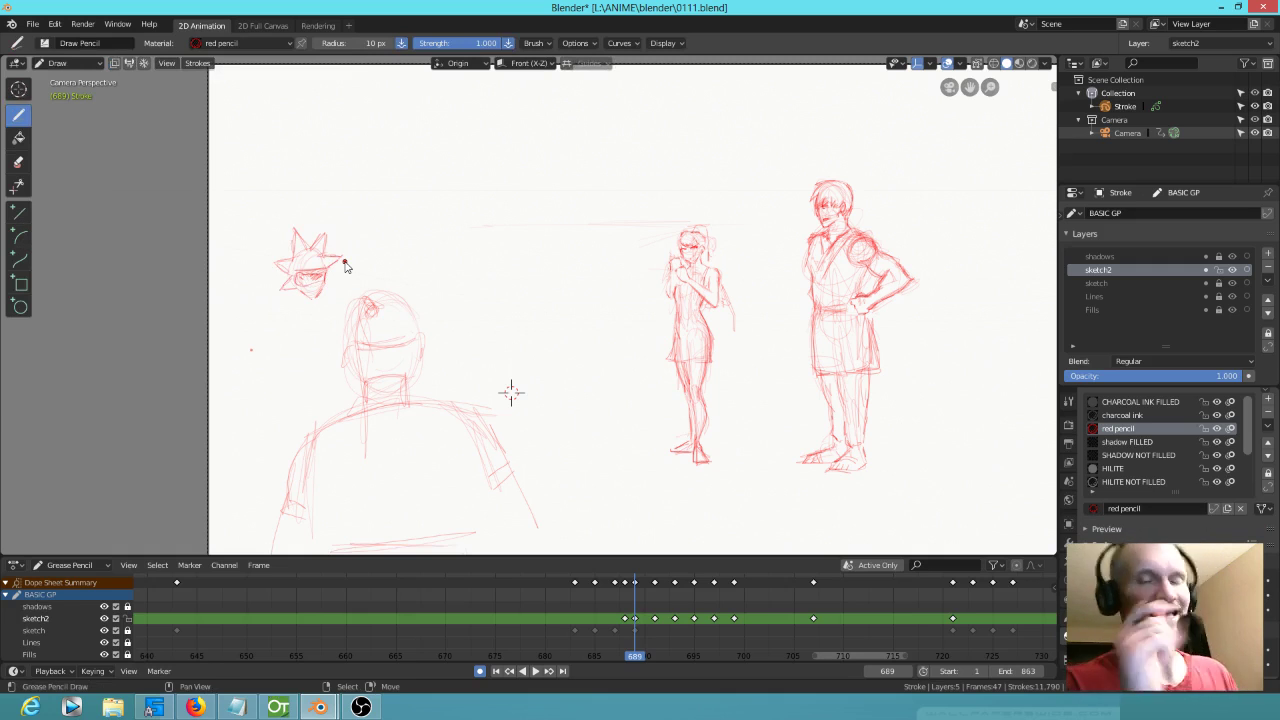
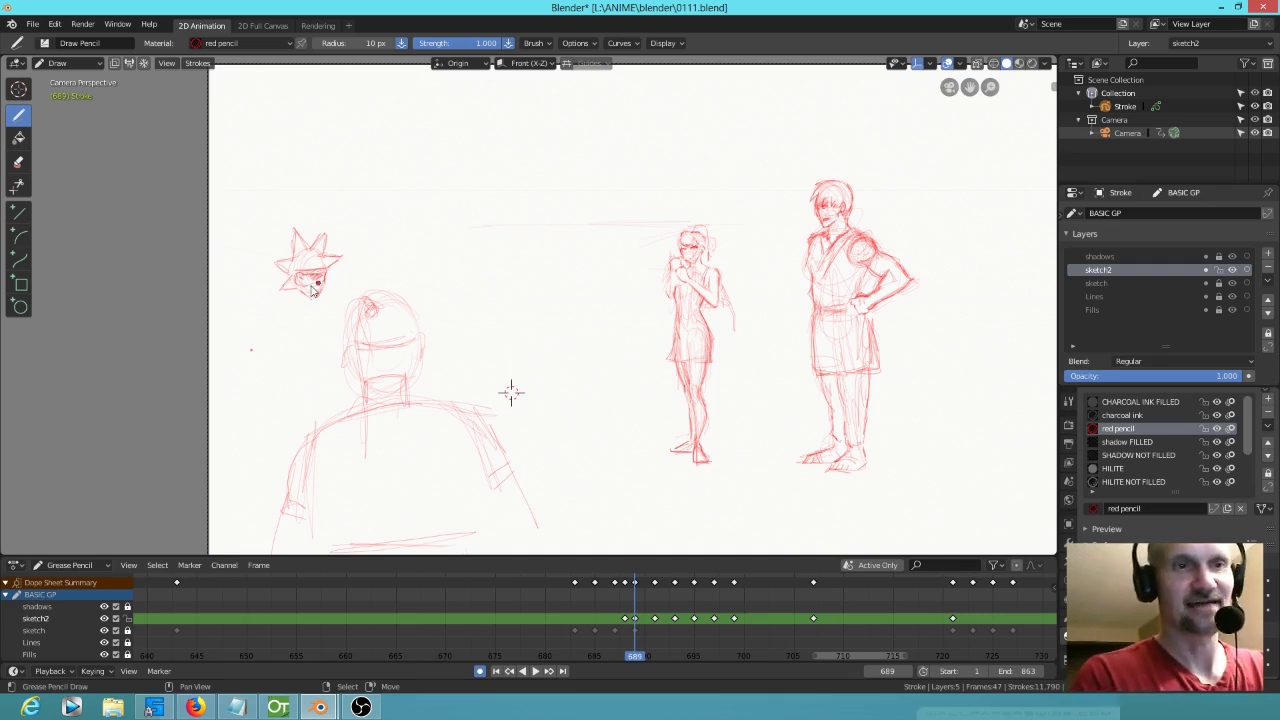
{"action": "left_click_drag", "start_coordinate": [251, 283], "coordinate": [251, 291]}
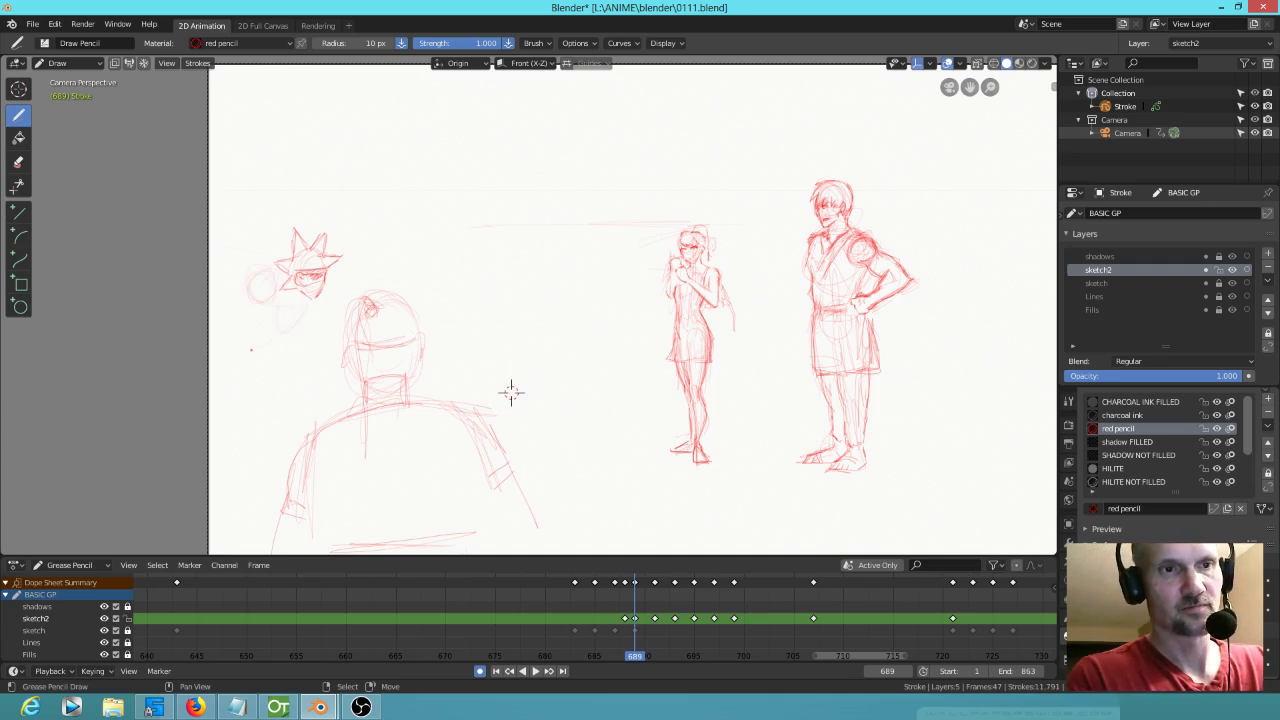
{"action": "left_click_drag", "start_coordinate": [242, 306], "coordinate": [228, 330]}
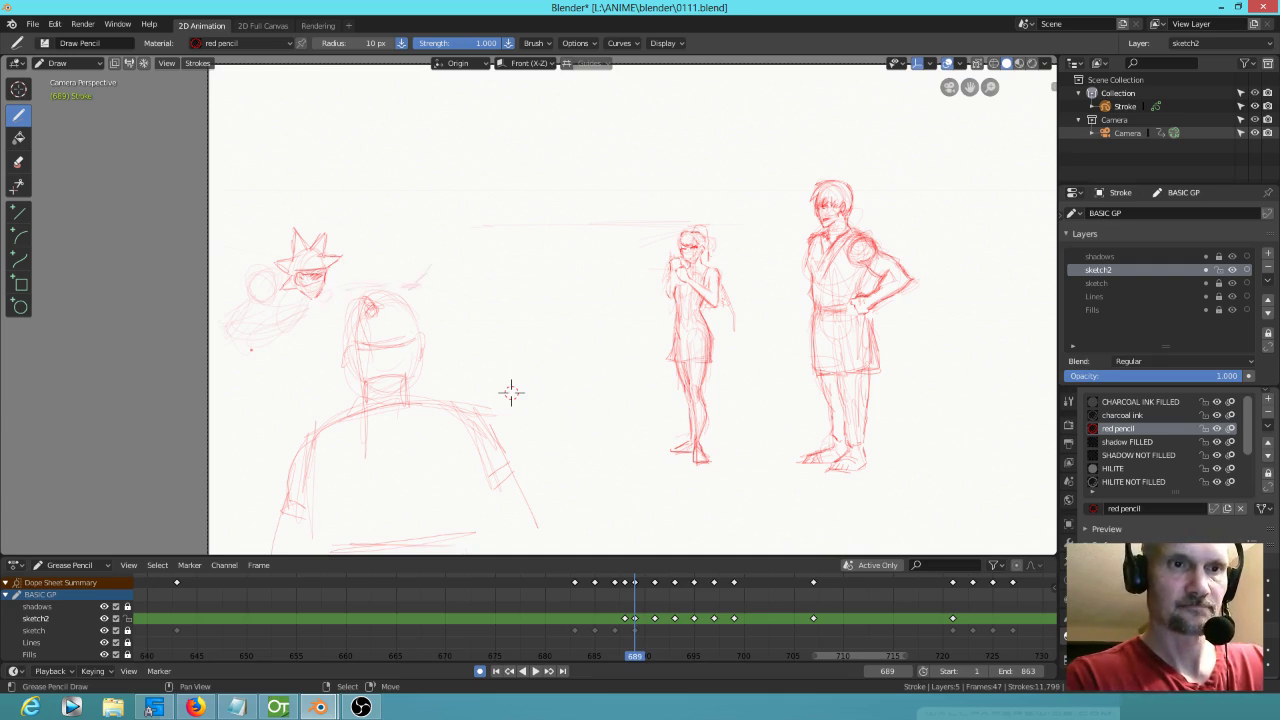
{"action": "left_click_drag", "start_coordinate": [262, 294], "coordinate": [226, 332]}
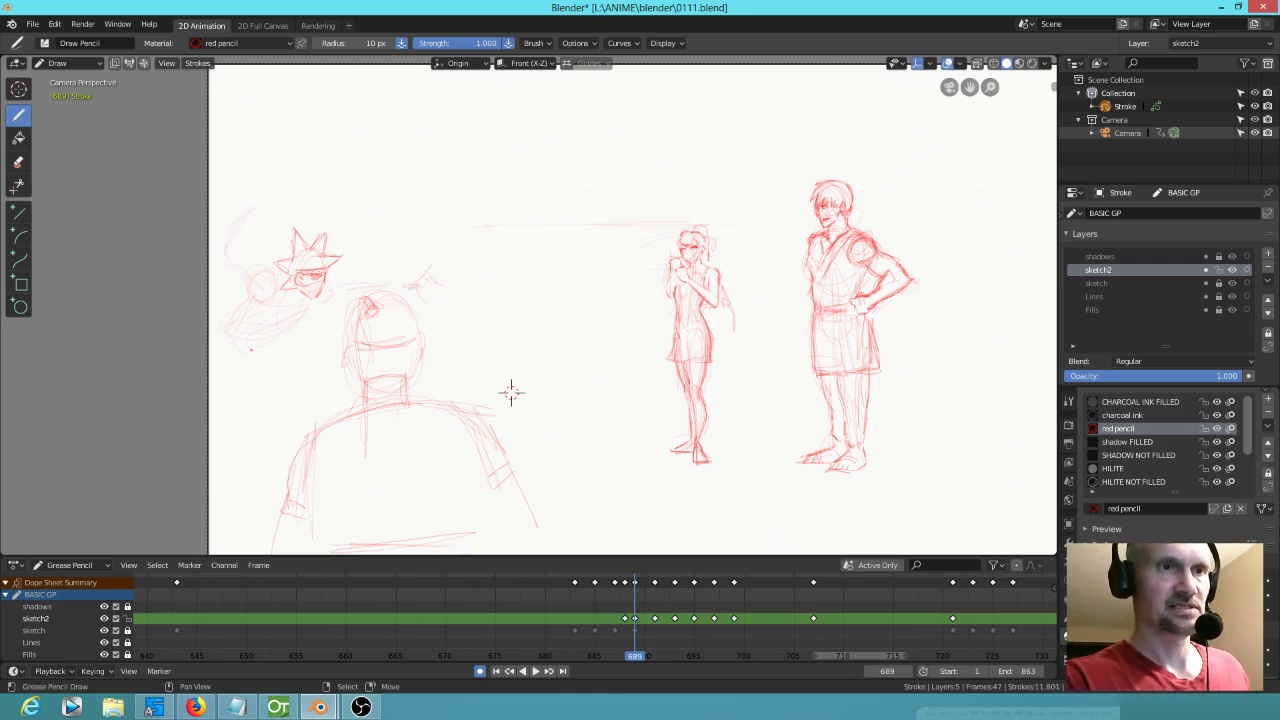
{"action": "left_click", "coordinate": [263, 197]}
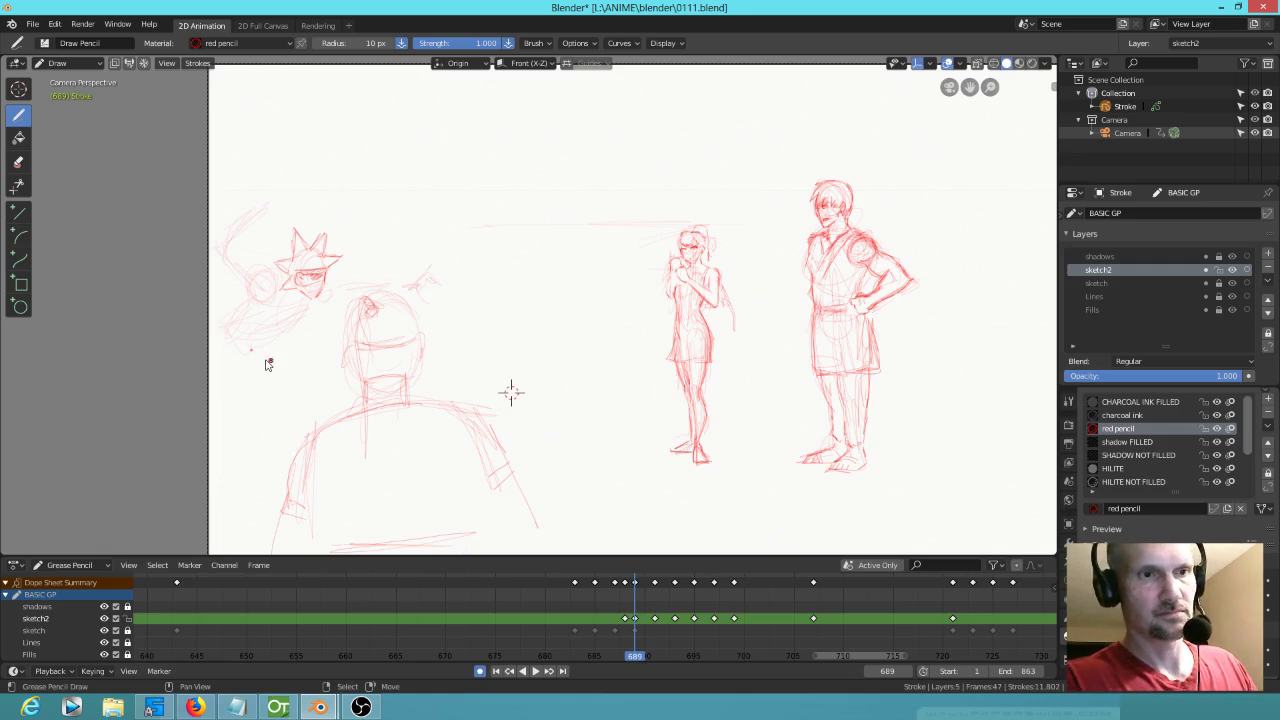
{"action": "left_click_drag", "start_coordinate": [316, 400], "coordinate": [296, 378]}
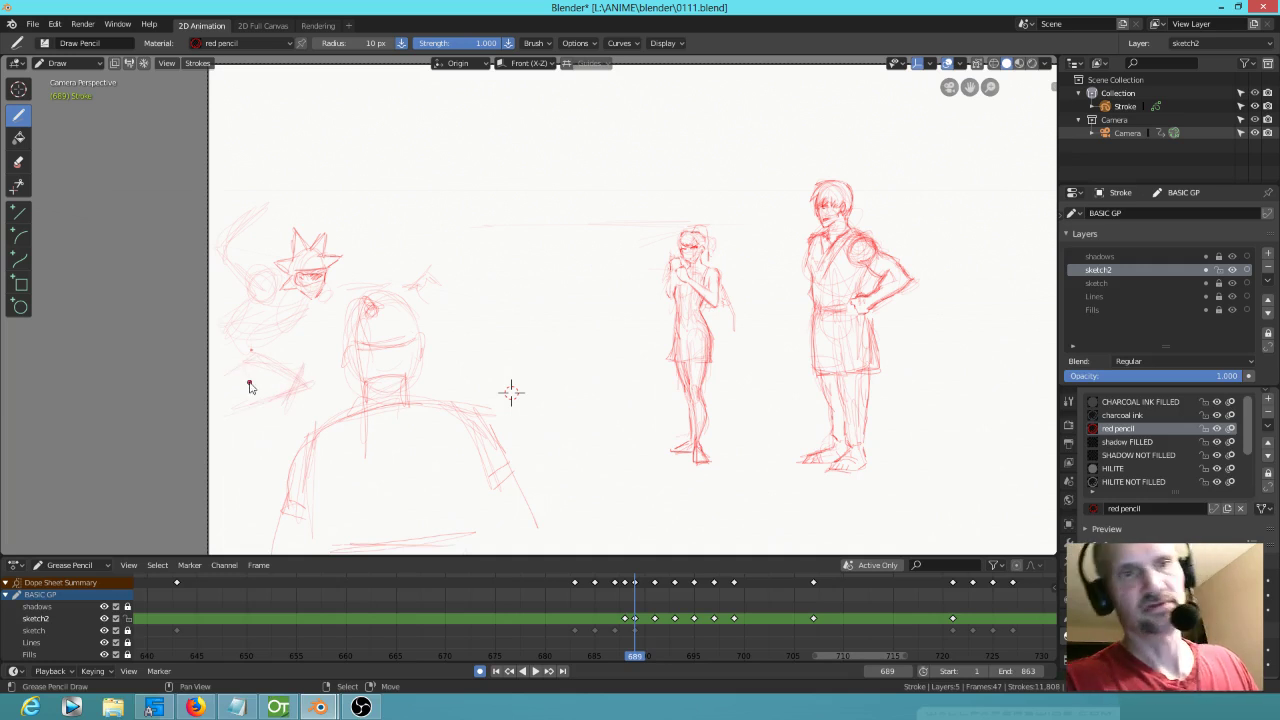
Step: Compare frames 689 and 691, and sketch the outstretched arm with its hand reaching forward from the masked head at frame 691
{"action": "key", "text": "Up"}
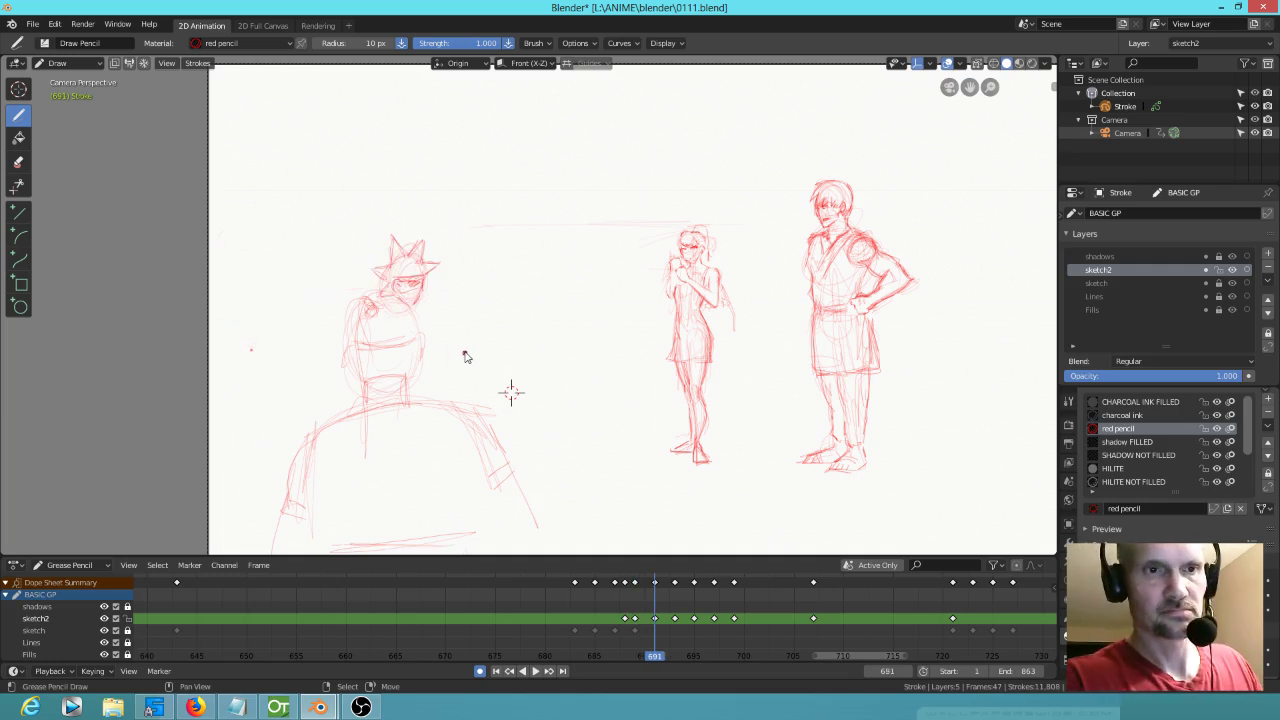
{"action": "key", "text": "Down"}
{"action": "key", "text": "Up"}
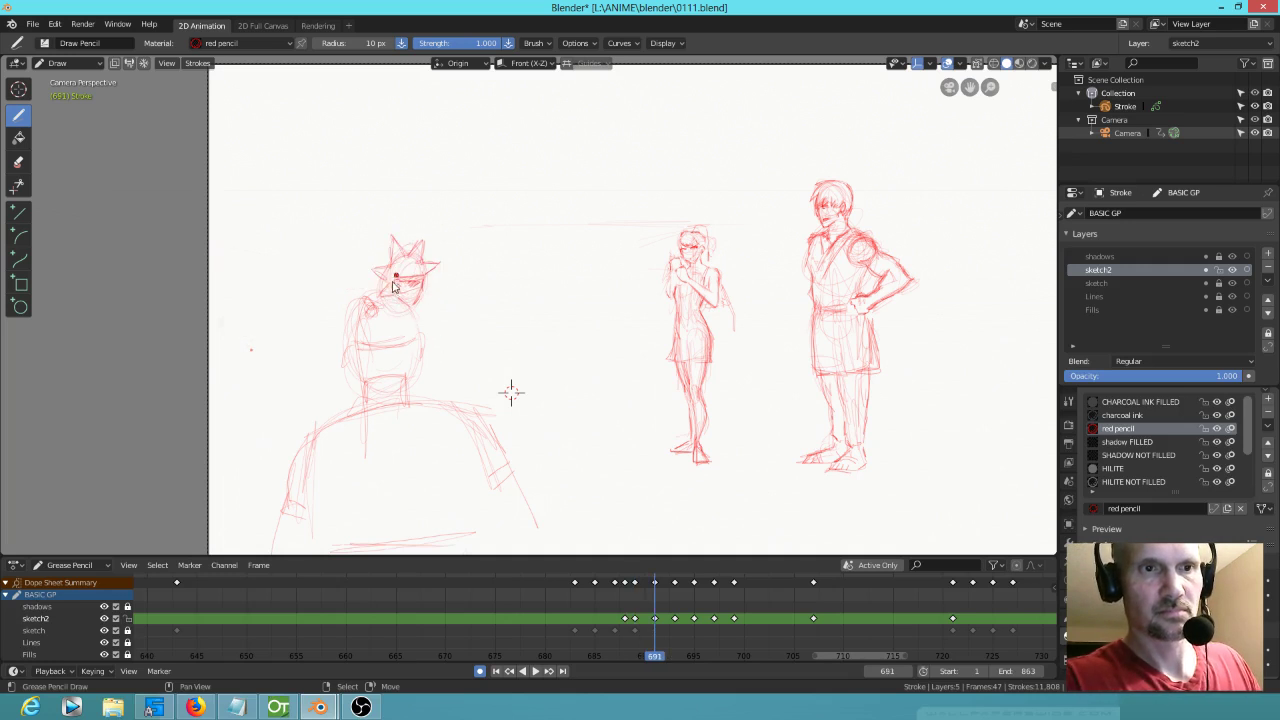
{"action": "key", "text": "Down"}
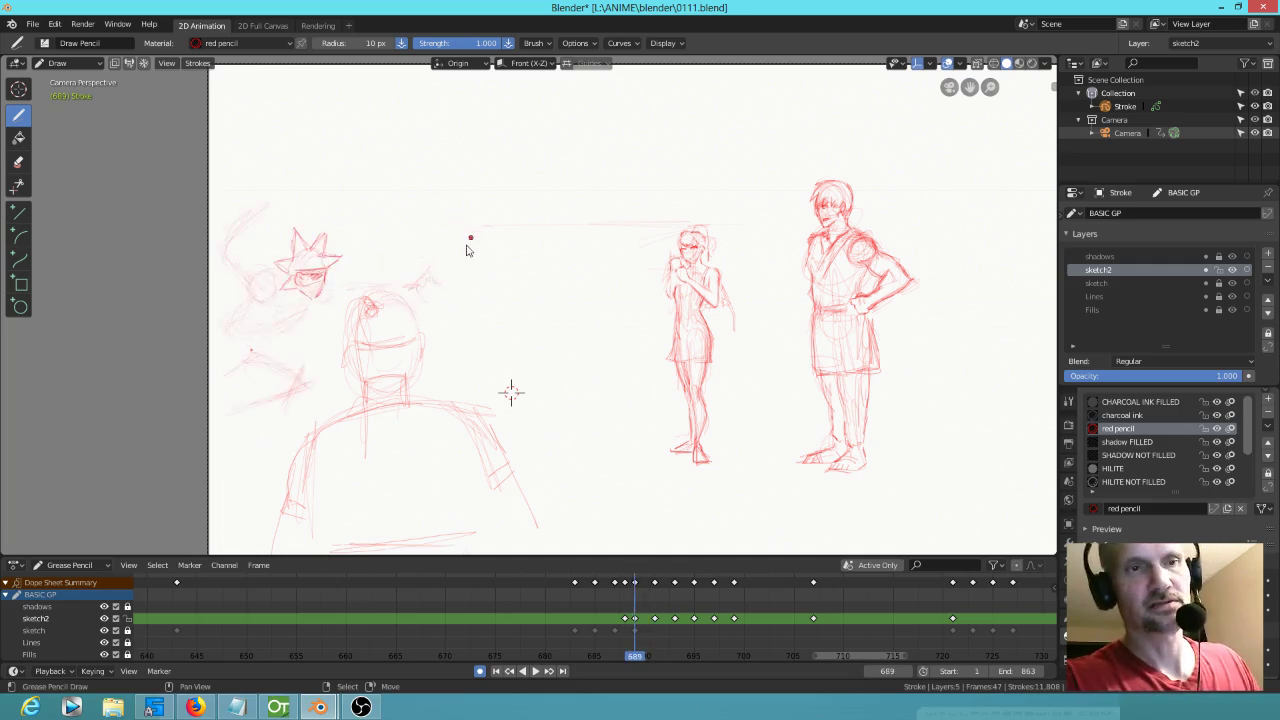
{"action": "key", "text": "Up"}
{"action": "left_click_drag", "start_coordinate": [408, 308], "coordinate": [472, 289]}
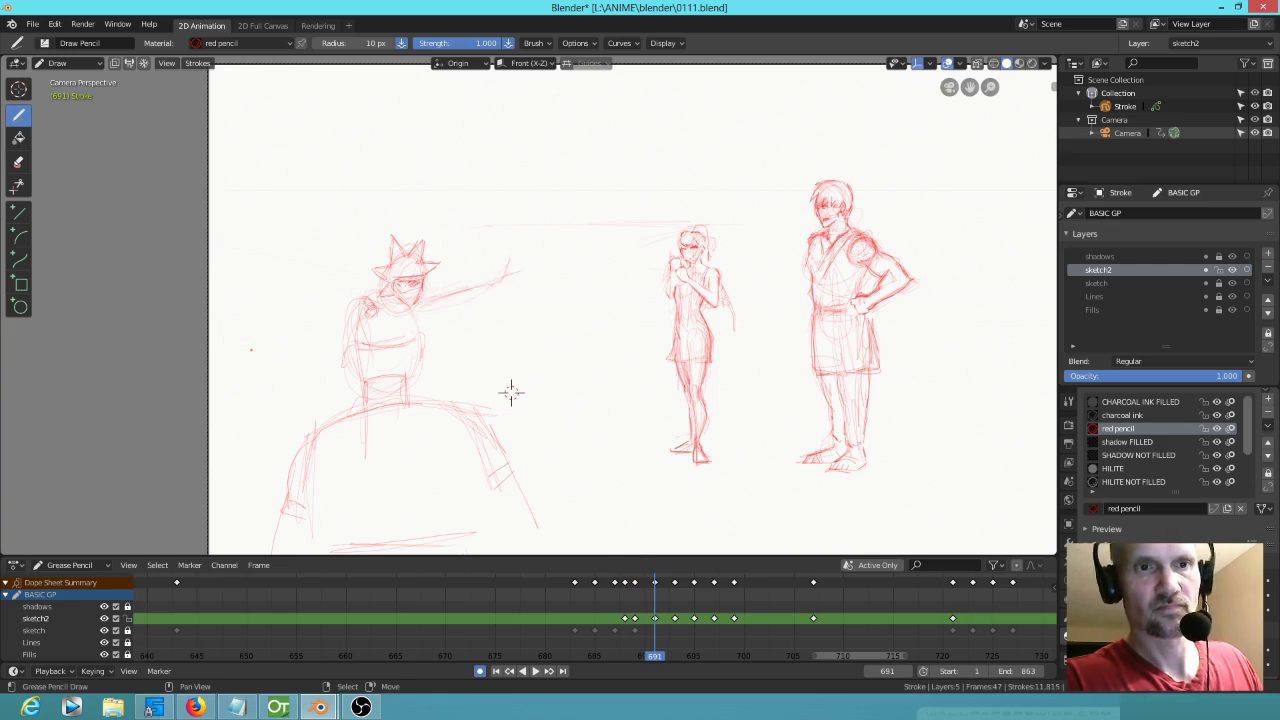
{"action": "left_click_drag", "start_coordinate": [535, 274], "coordinate": [508, 278]}
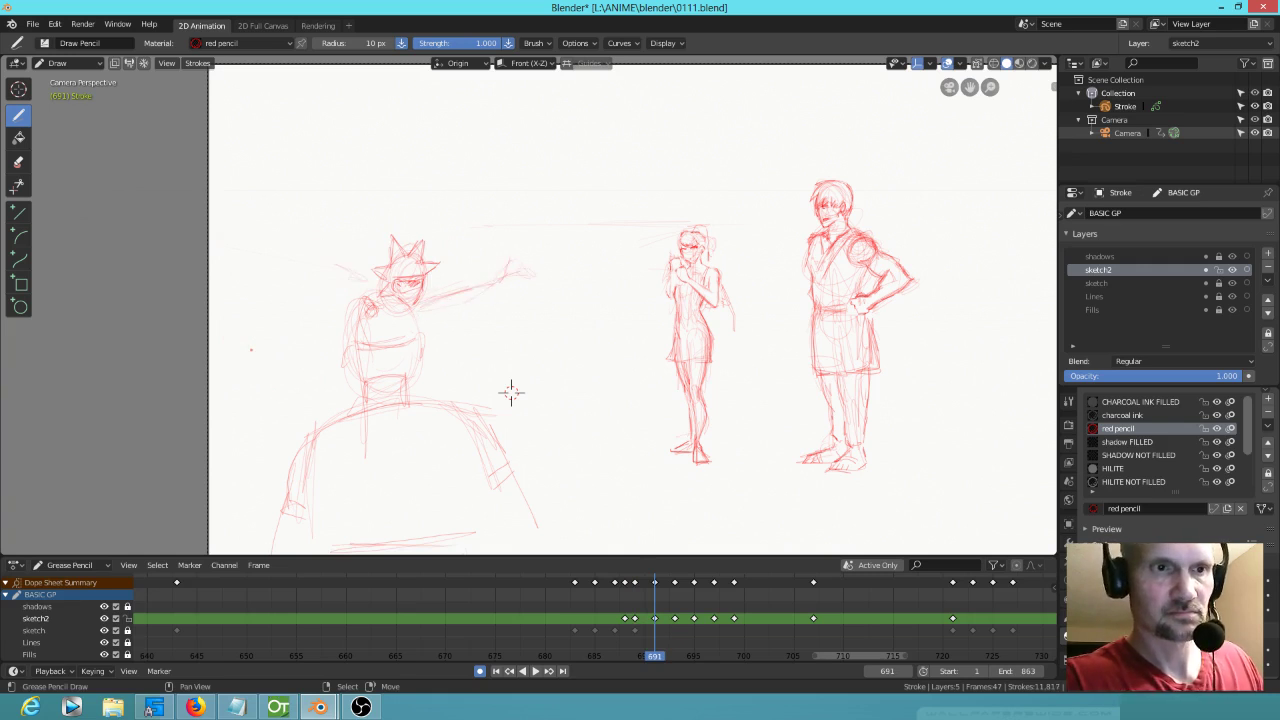
Step: Rough in the bent rear arm behind the masked head at frame 691, checking it against the pose at frame 689
{"action": "key", "text": "Down"}
{"action": "key", "text": "Up"}
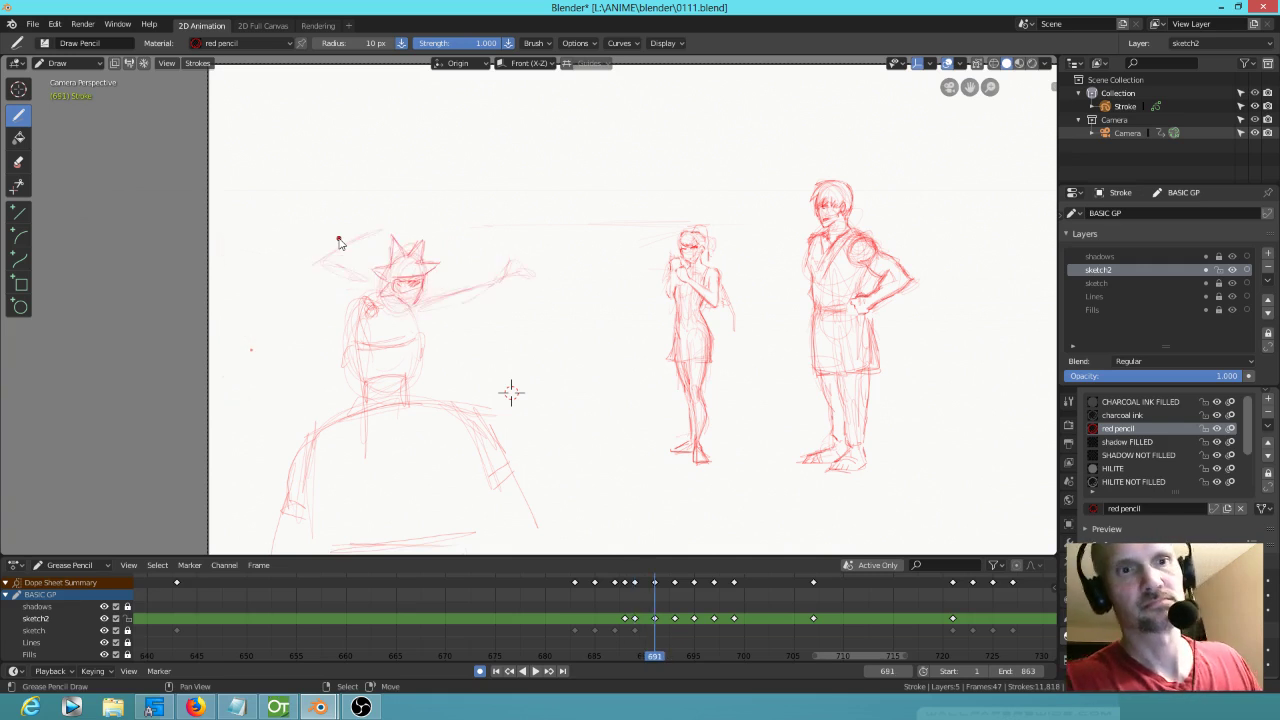
{"action": "key", "text": "Down"}
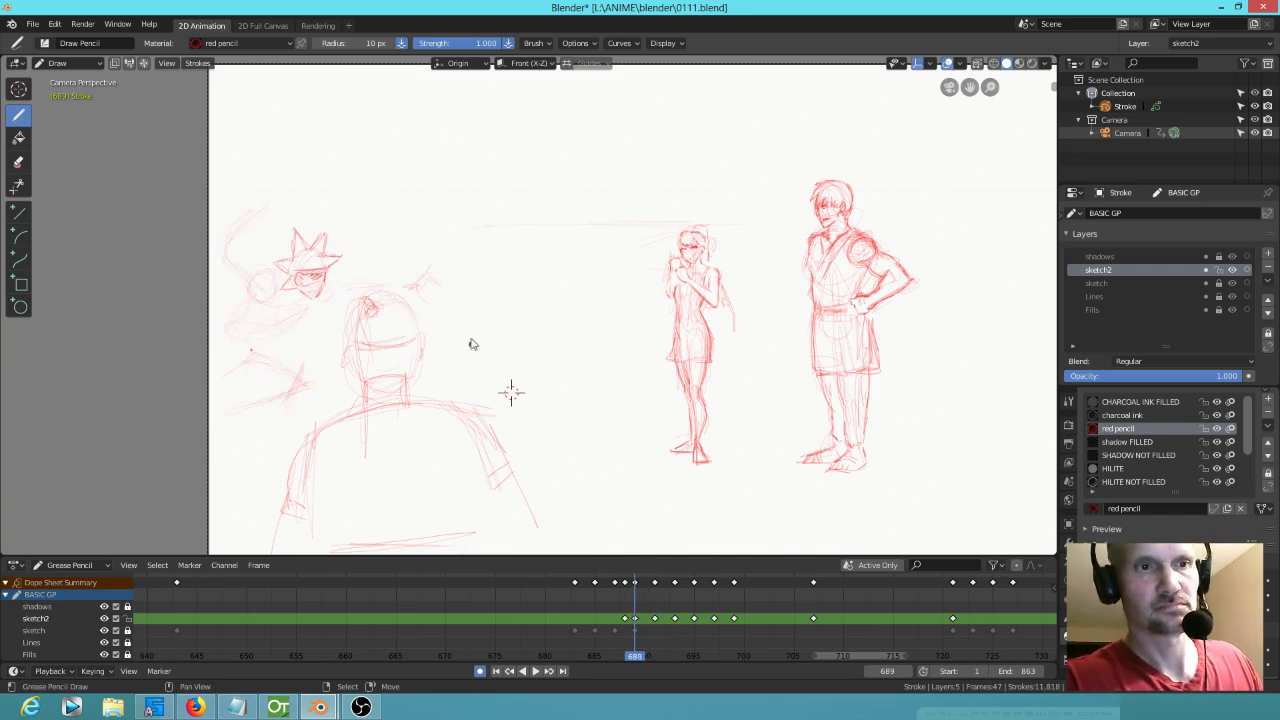
{"action": "key", "text": "Up"}
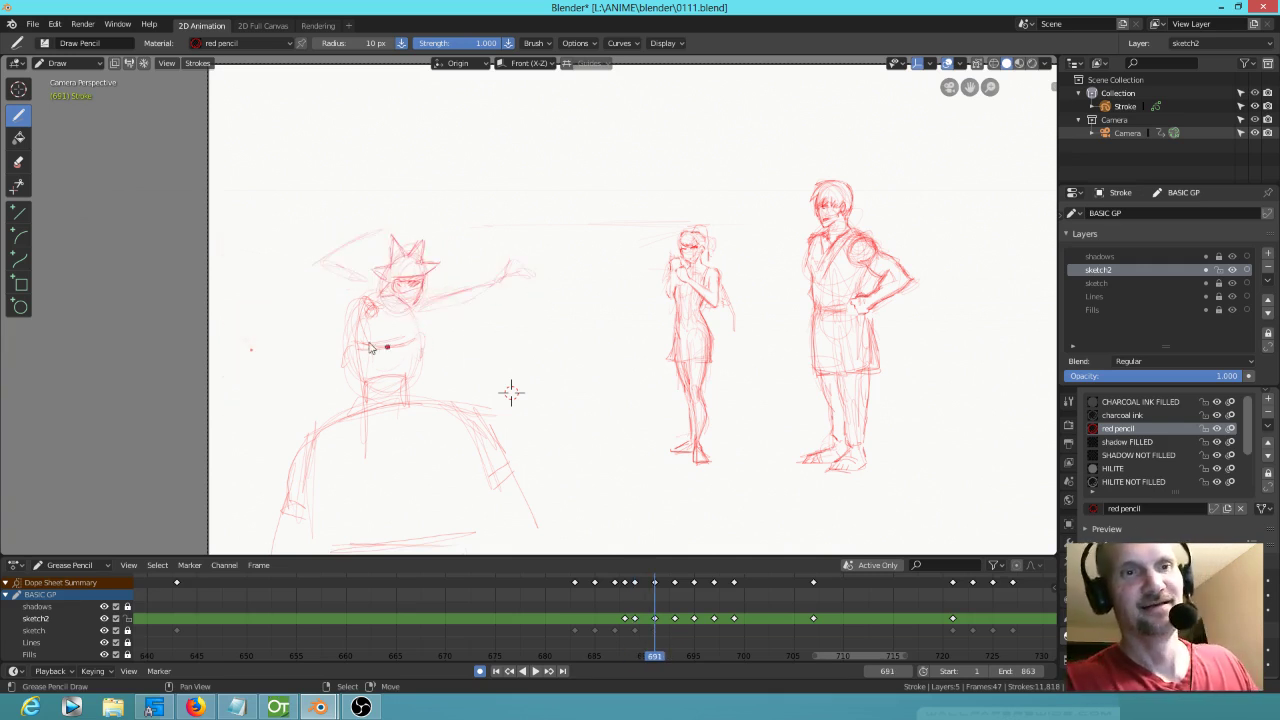
{"action": "key", "text": "Down"}
{"action": "key", "text": "Up"}
Step: Sketch light diagonal limb lines below the masked head at frame 693, checking them against the earlier keyframes
{"action": "key", "text": "Up"}
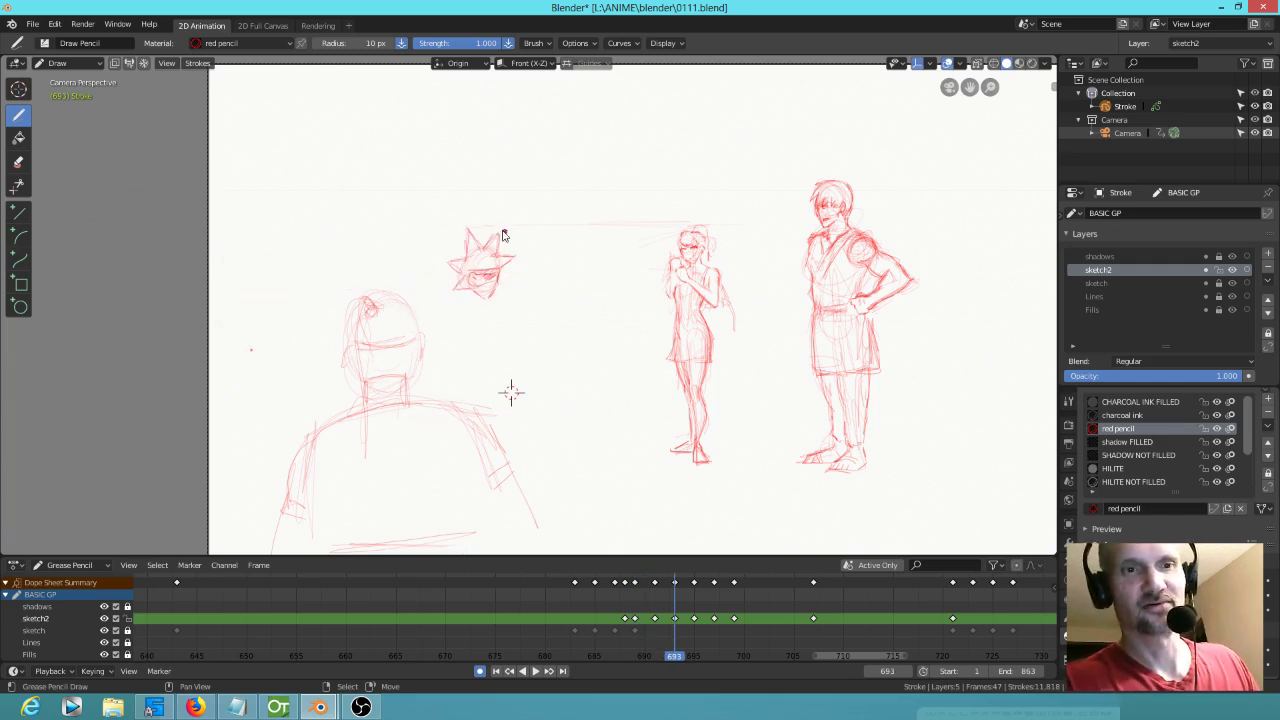
{"action": "key", "text": "Down"}
{"action": "key", "text": "Up"}
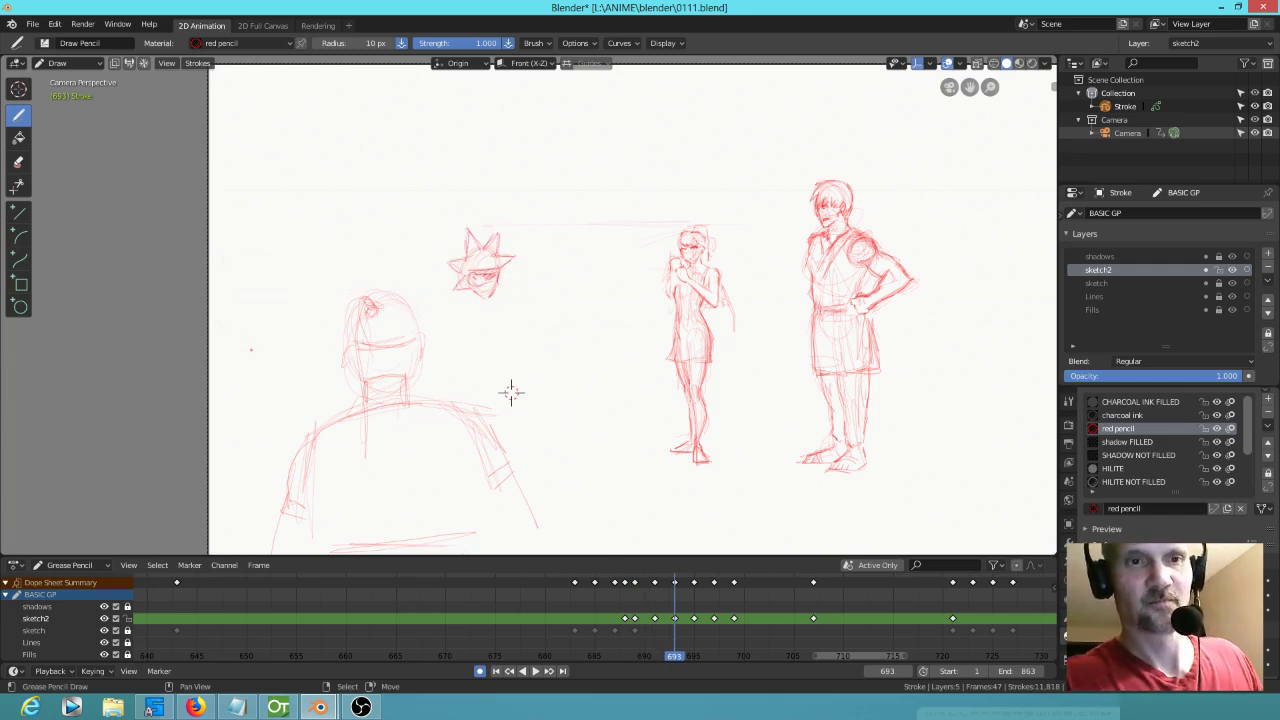
{"action": "key", "text": "Down"}
{"action": "key", "text": "Up"}
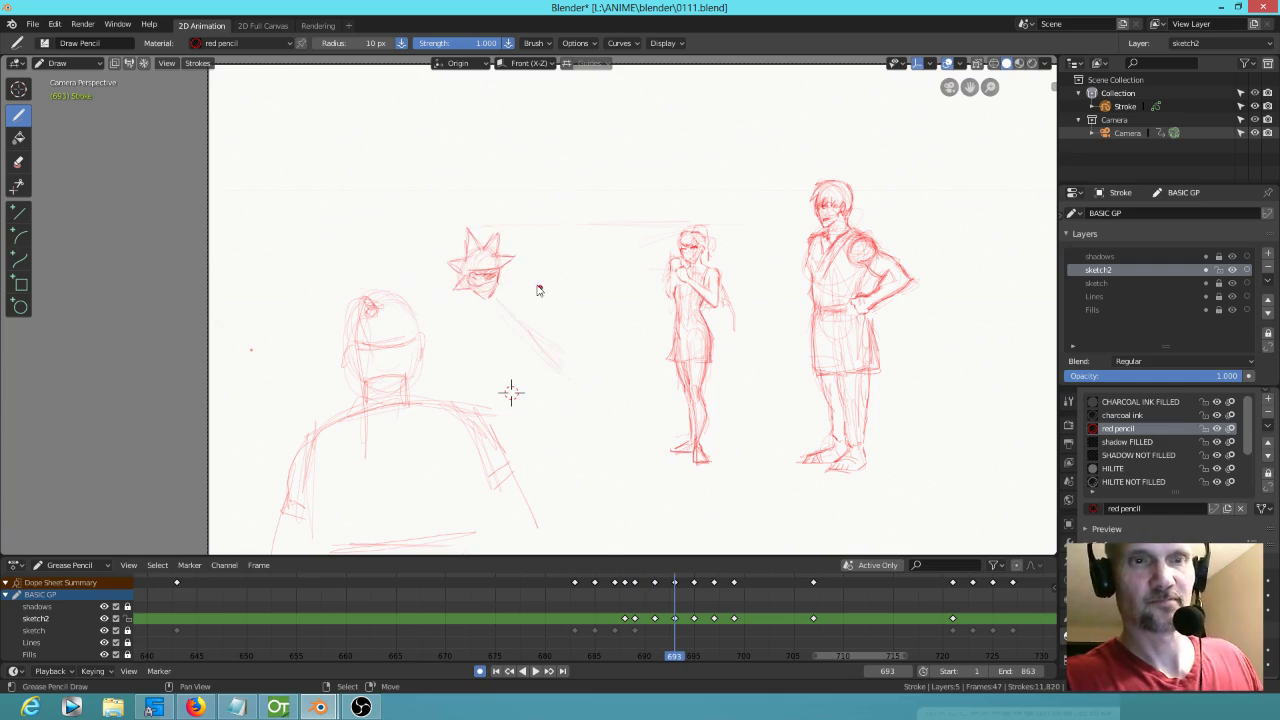
{"action": "key", "text": "Down"}
{"action": "key", "text": "Down"}
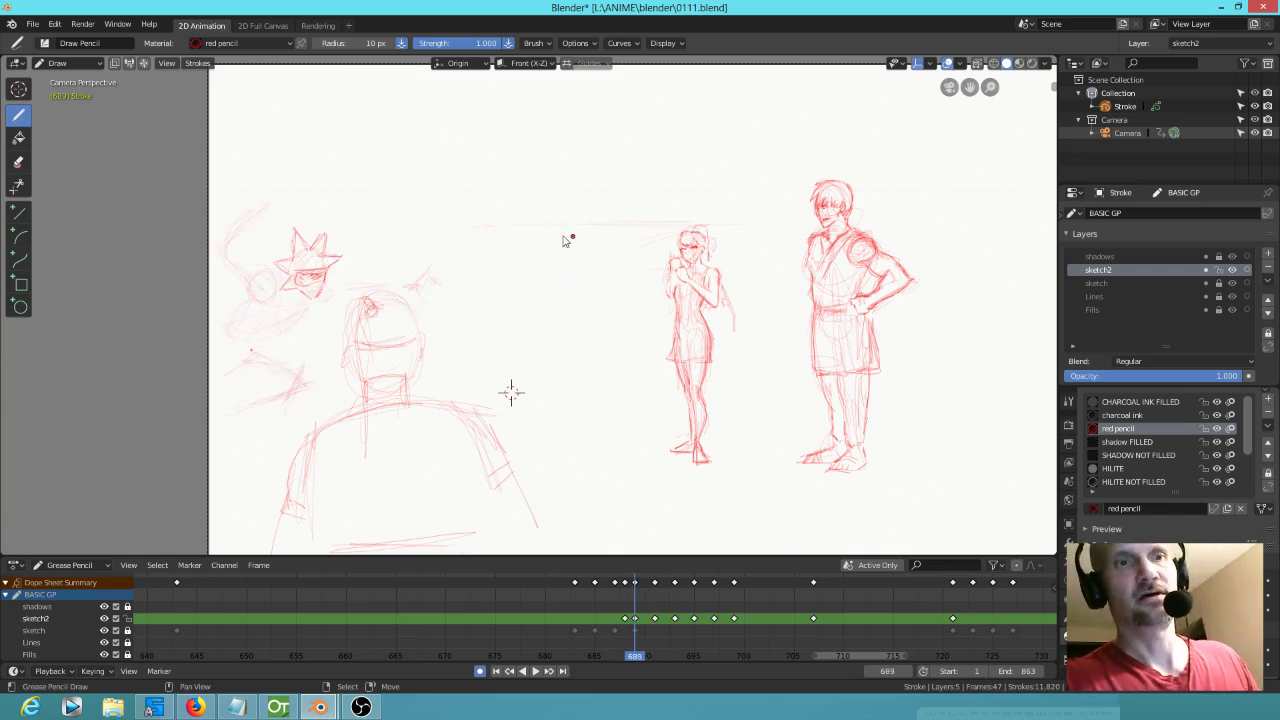
Step: Refine the rear and outstretched arms at frame 691 and add short body strokes beneath the front shoulder
{"action": "key", "text": "Up"}
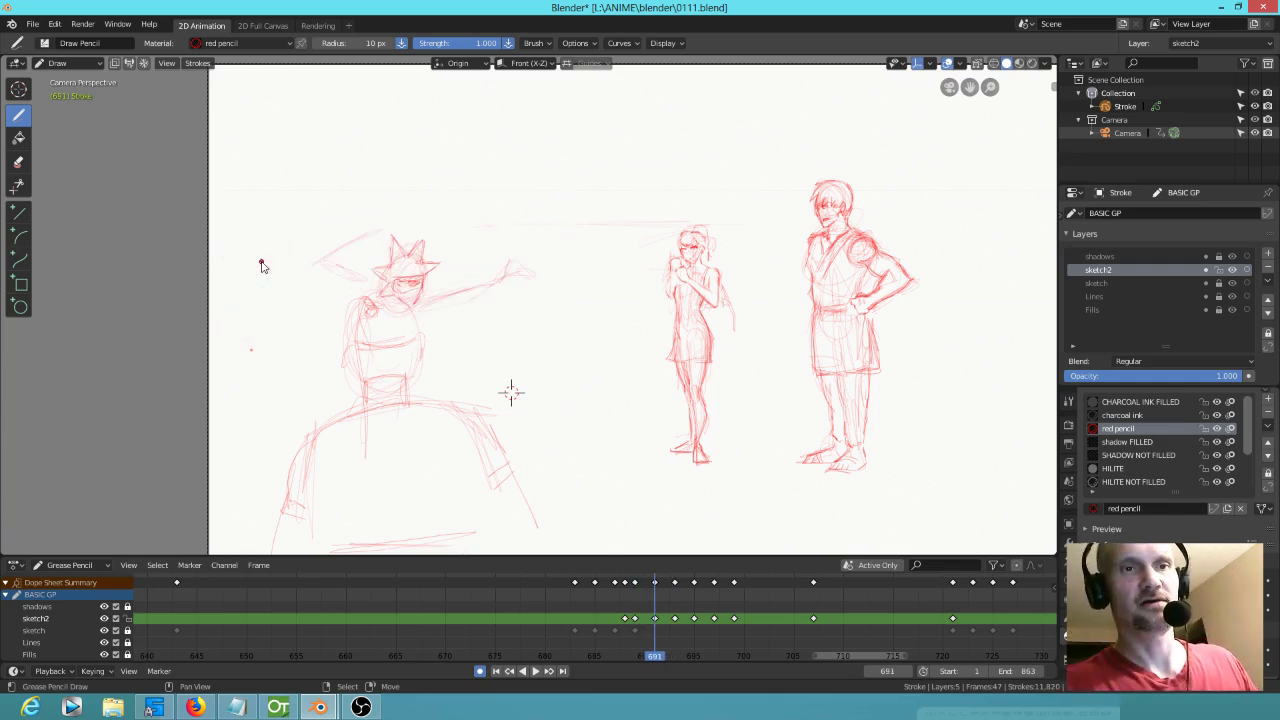
{"action": "mouse_move", "coordinate": [328, 268]}
{"action": "left_mouse_down"}
{"action": "mouse_move", "coordinate": [346, 271]}
{"action": "mouse_move", "coordinate": [342, 285]}
{"action": "mouse_move", "coordinate": [360, 275]}
{"action": "left_mouse_up"}
{"action": "left_click_drag", "start_coordinate": [430, 300], "coordinate": [502, 283]}
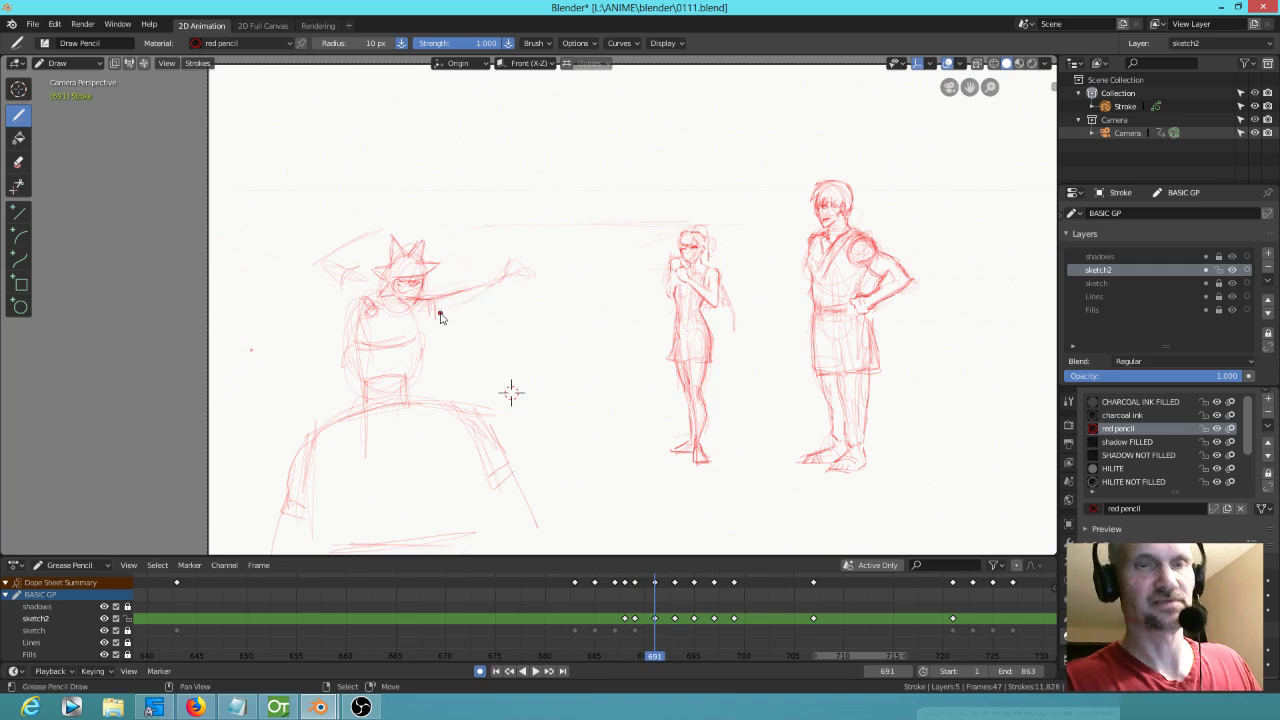
Step: Sketch the raised arm and hand reaching up and forward from the masked head at frame 693
{"action": "key", "text": "Up"}
{"action": "key", "text": "Down"}
{"action": "key", "text": "Up"}
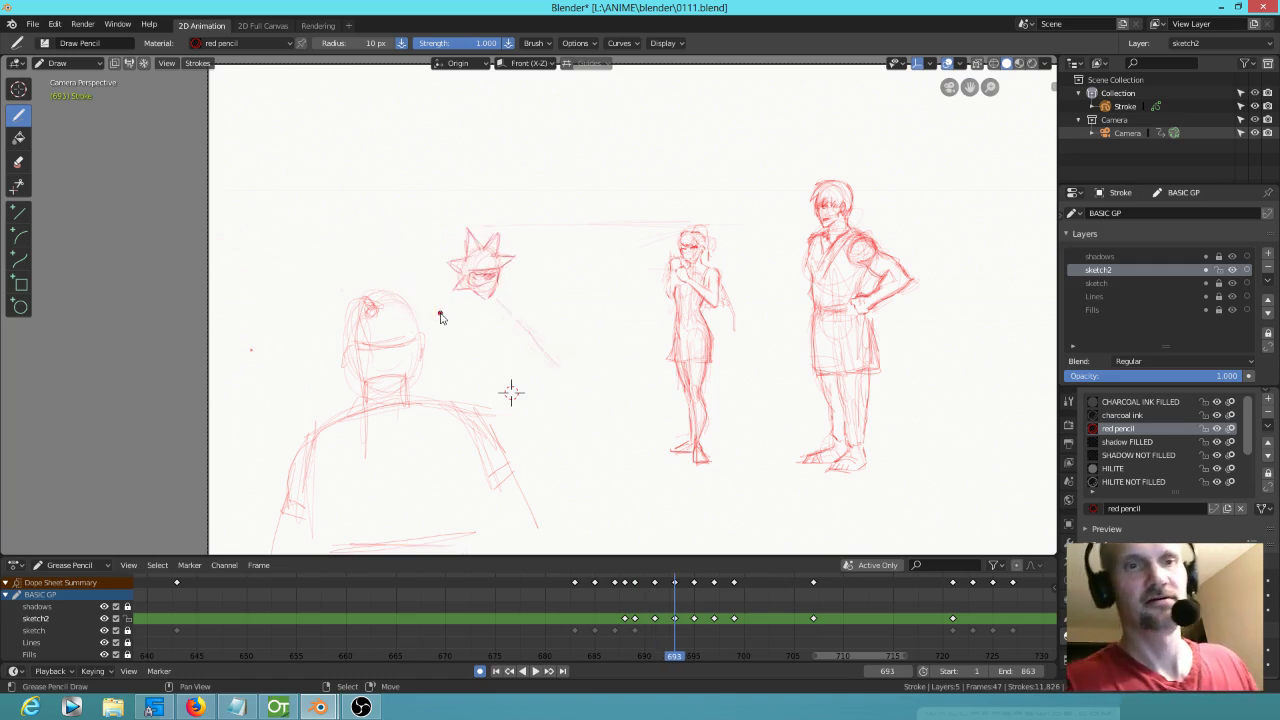
{"action": "left_click_drag", "start_coordinate": [512, 236], "coordinate": [572, 198]}
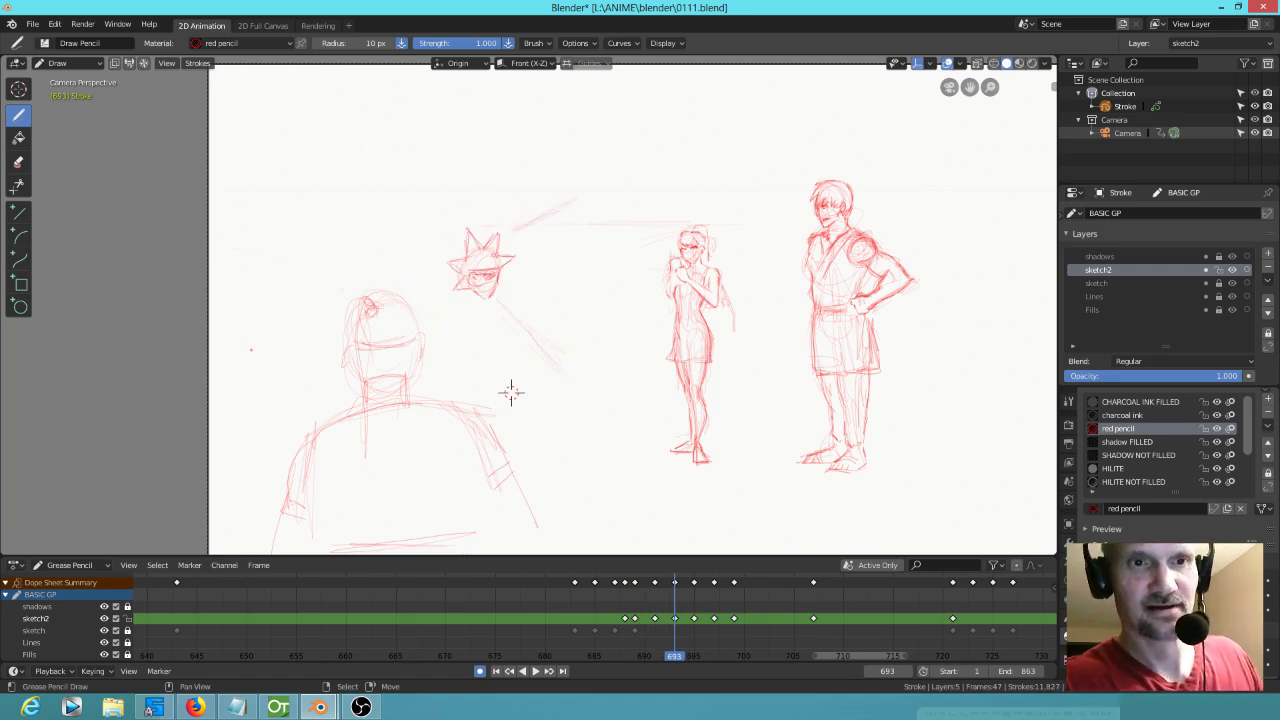
{"action": "left_click_drag", "start_coordinate": [520, 232], "coordinate": [577, 190]}
{"action": "mouse_move", "coordinate": [510, 240]}
{"action": "left_mouse_down"}
{"action": "mouse_move", "coordinate": [562, 200]}
{"action": "mouse_move", "coordinate": [550, 207]}
{"action": "left_mouse_up"}
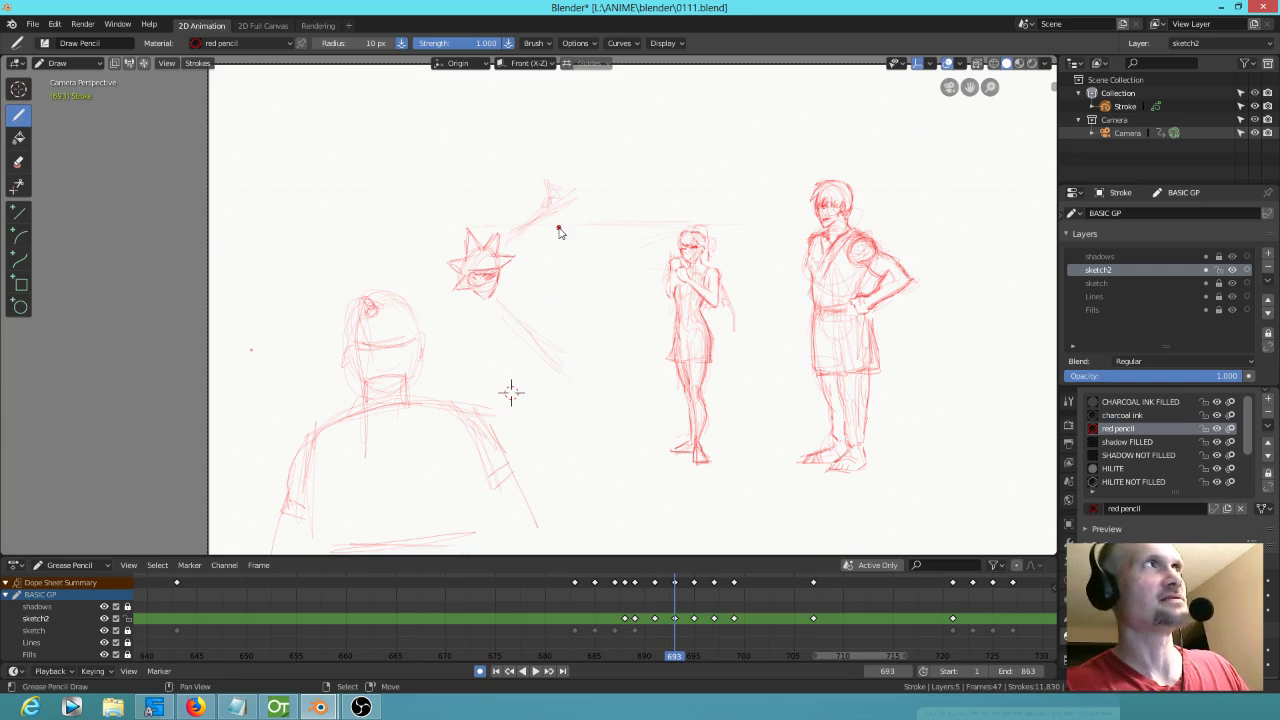
Step: Rough in the torso lines behind and below the masked head at frame 693, comparing them with frame 691
{"action": "key", "text": "Down"}
{"action": "key", "text": "Up"}
{"action": "left_click_drag", "start_coordinate": [428, 300], "coordinate": [468, 272]}
{"action": "mouse_move", "coordinate": [442, 308]}
{"action": "left_mouse_down"}
{"action": "mouse_move", "coordinate": [462, 296]}
{"action": "mouse_move", "coordinate": [498, 306]}
{"action": "left_mouse_up"}
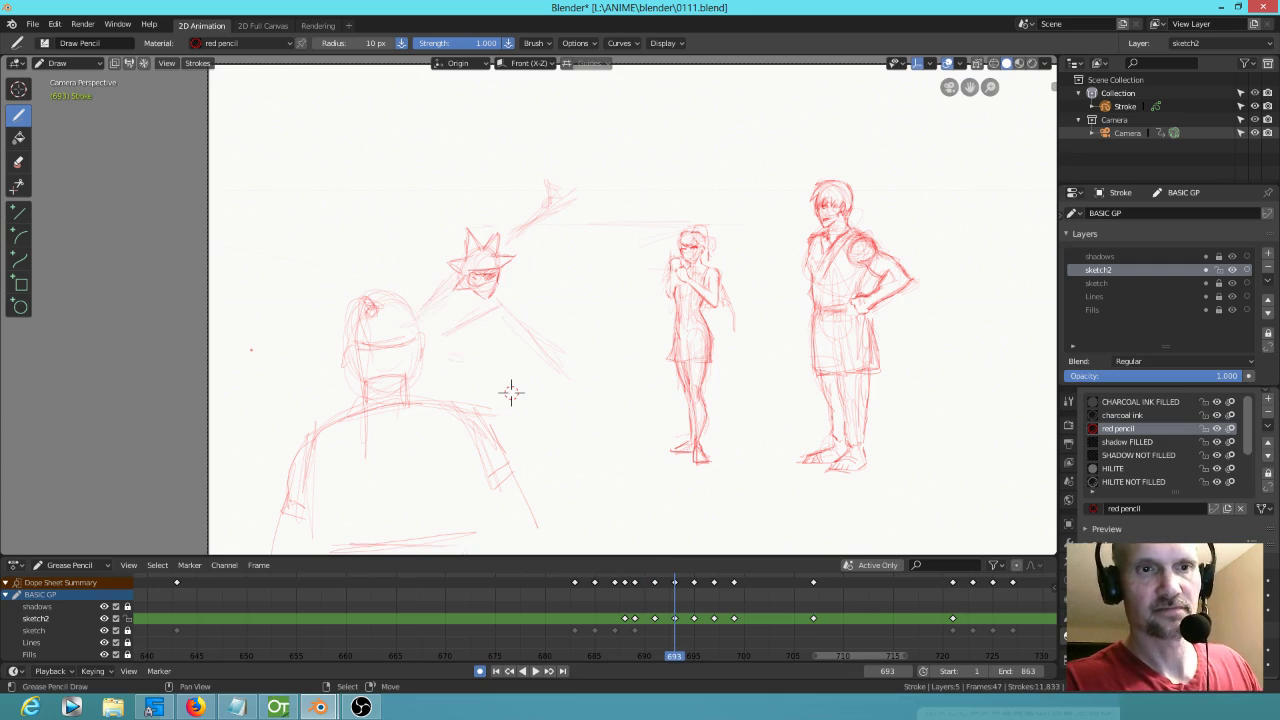
{"action": "key", "text": "Down"}
{"action": "key", "text": "Up"}
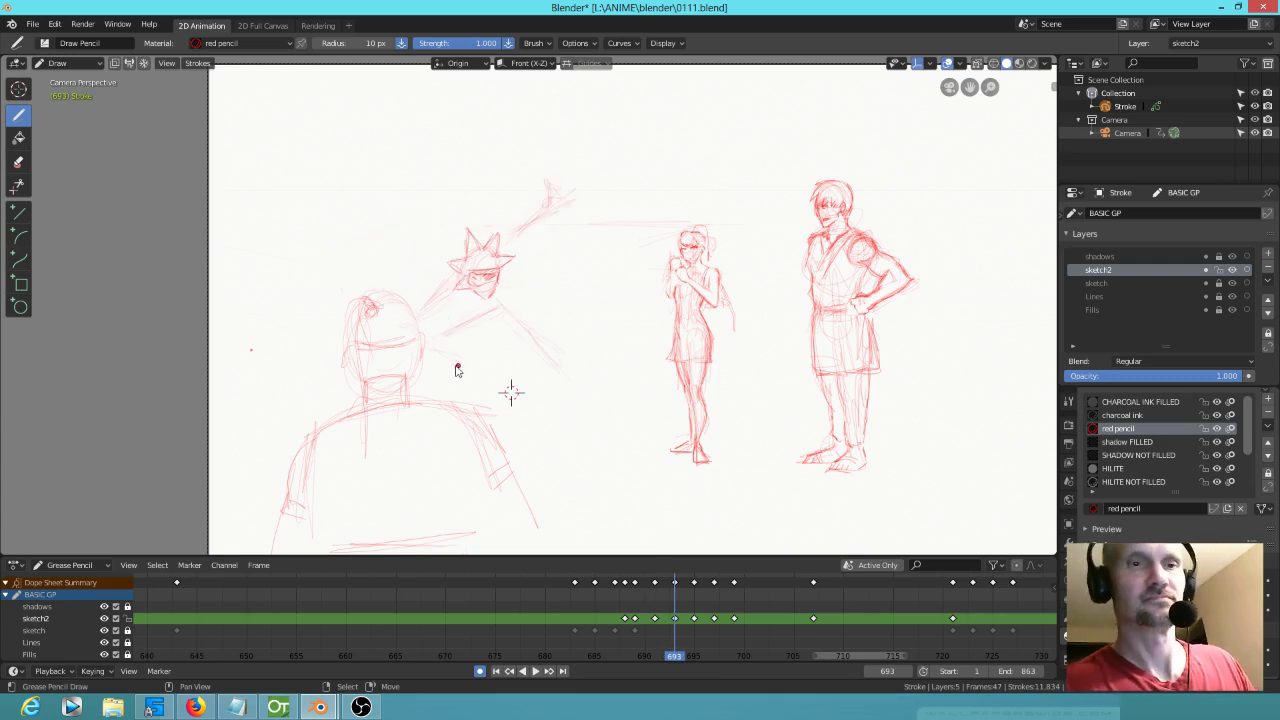
Step: Sketch the shoulder and slanted torso below the masked head at frame 695, checking them against frame 693
{"action": "key", "text": "Up"}
{"action": "key", "text": "Down"}
{"action": "key", "text": "Up"}
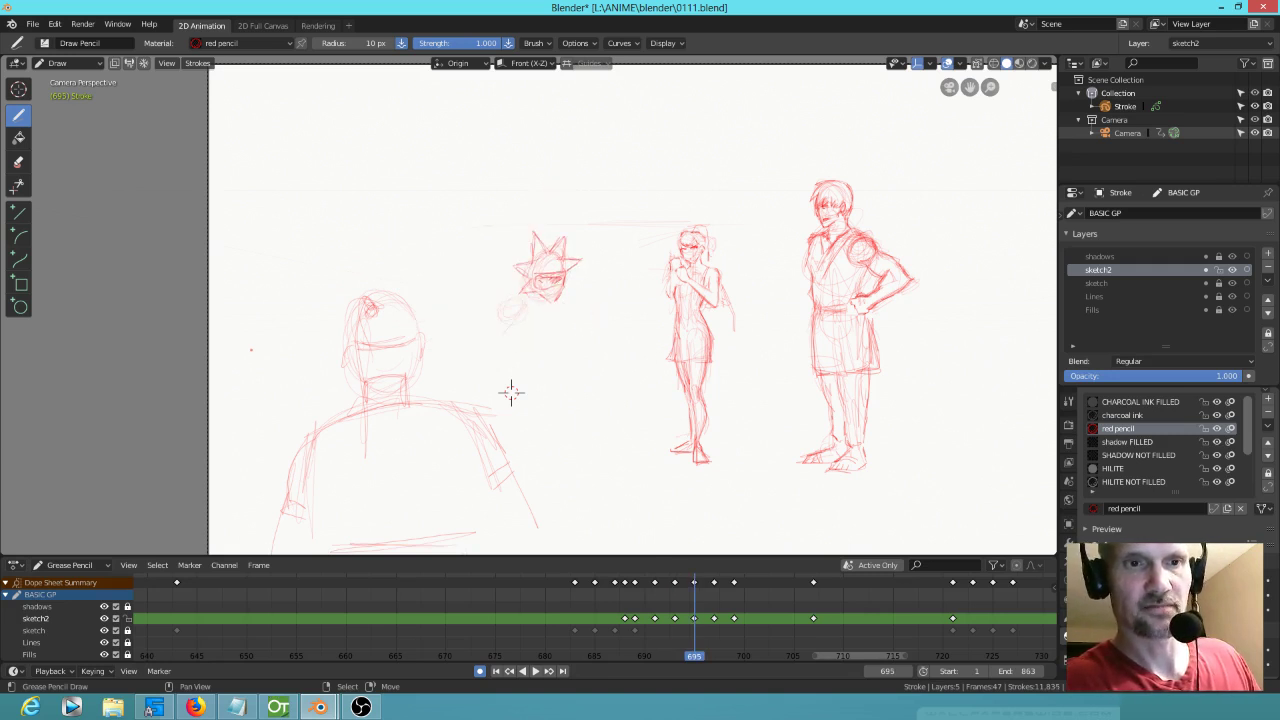
{"action": "left_click_drag", "start_coordinate": [522, 298], "coordinate": [506, 318]}
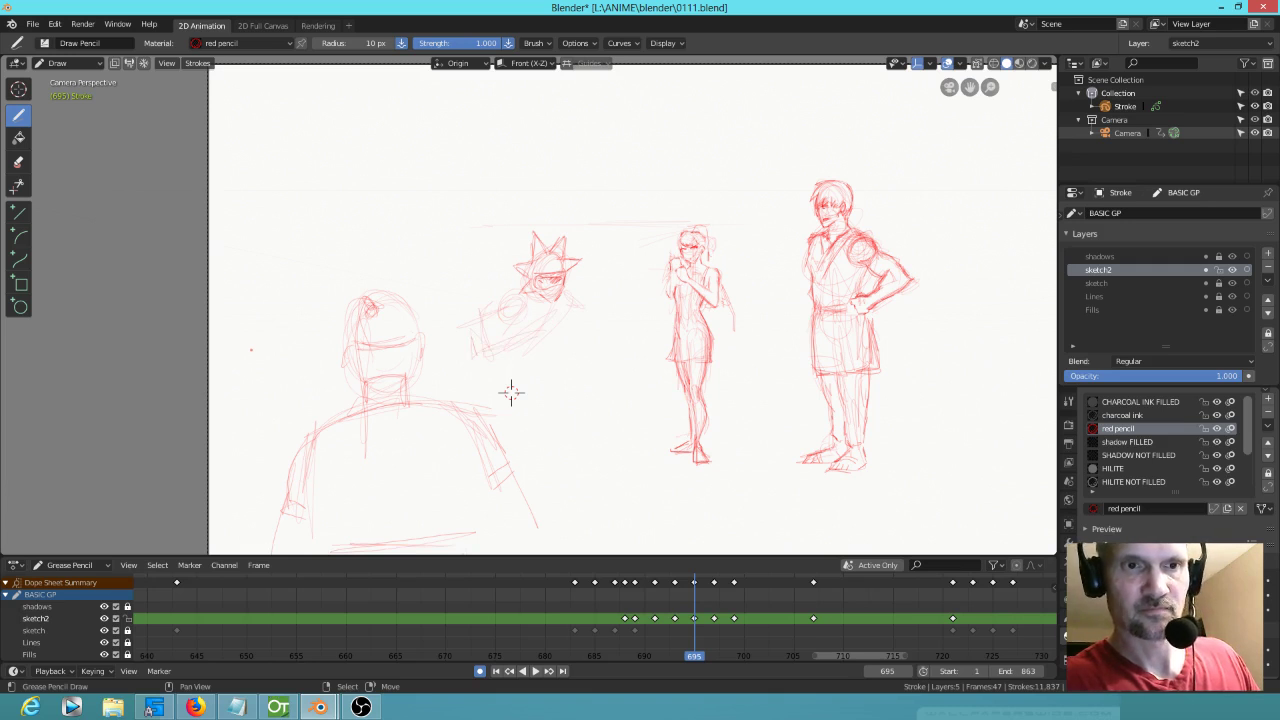
{"action": "key", "text": "Down"}
{"action": "key", "text": "Up"}
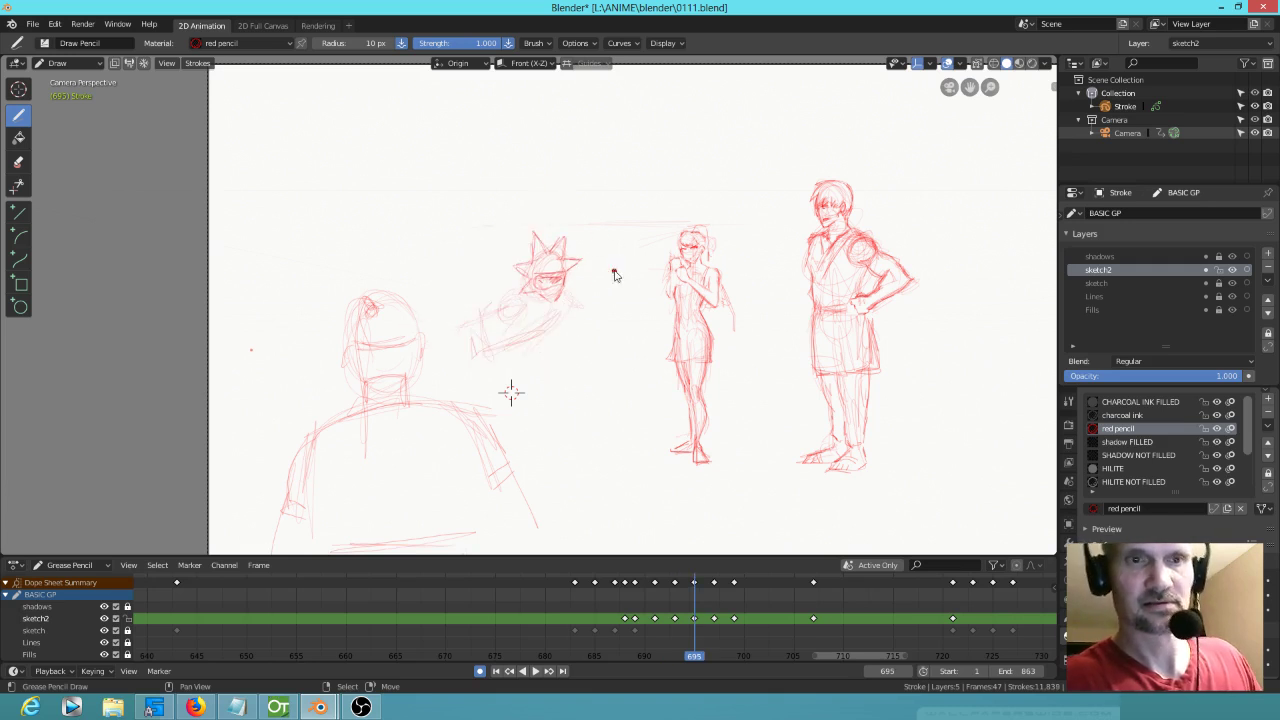
Step: Add the arm and hand reaching toward the woman and a lower limb trailing from the torso at frame 695
{"action": "key", "text": "Down"}
{"action": "left_click", "coordinate": [657, 246]}
{"action": "key", "text": "Up"}
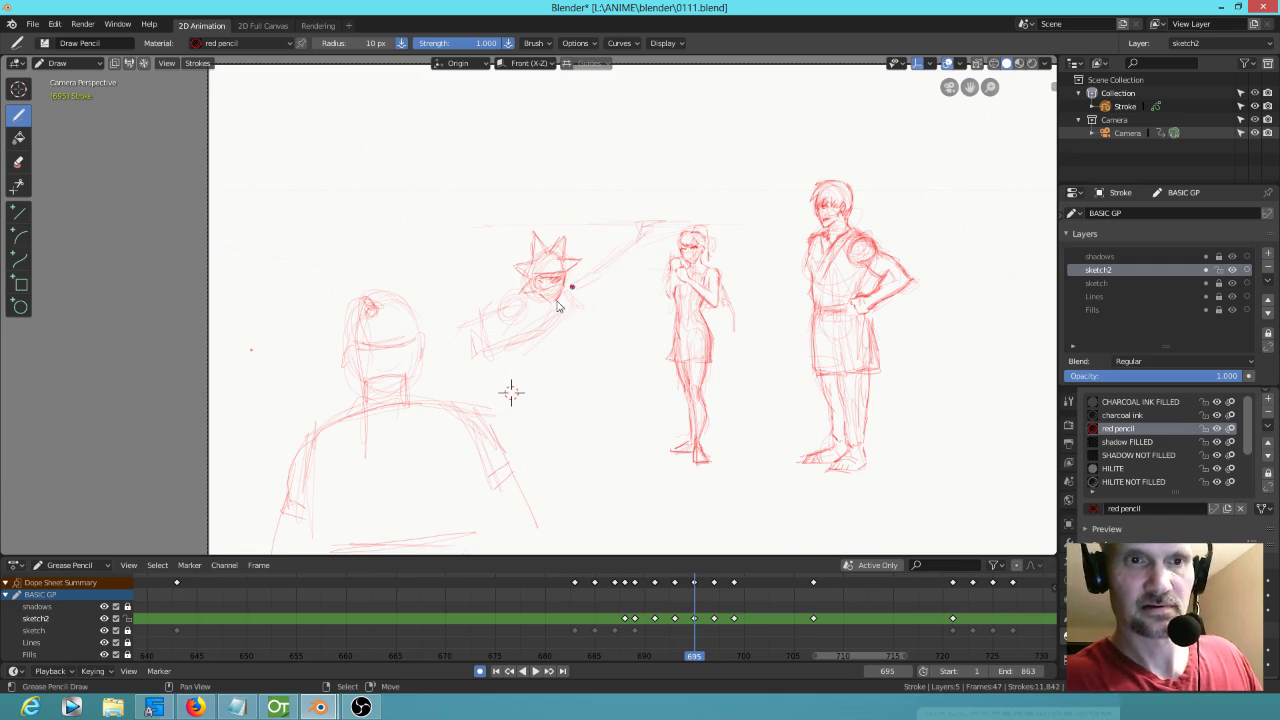
{"action": "key", "text": "Down"}
{"action": "key", "text": "Up"}
{"action": "mouse_move", "coordinate": [500, 318]}
{"action": "left_mouse_down"}
{"action": "mouse_move", "coordinate": [512, 302]}
{"action": "mouse_move", "coordinate": [500, 321]}
{"action": "left_mouse_up"}
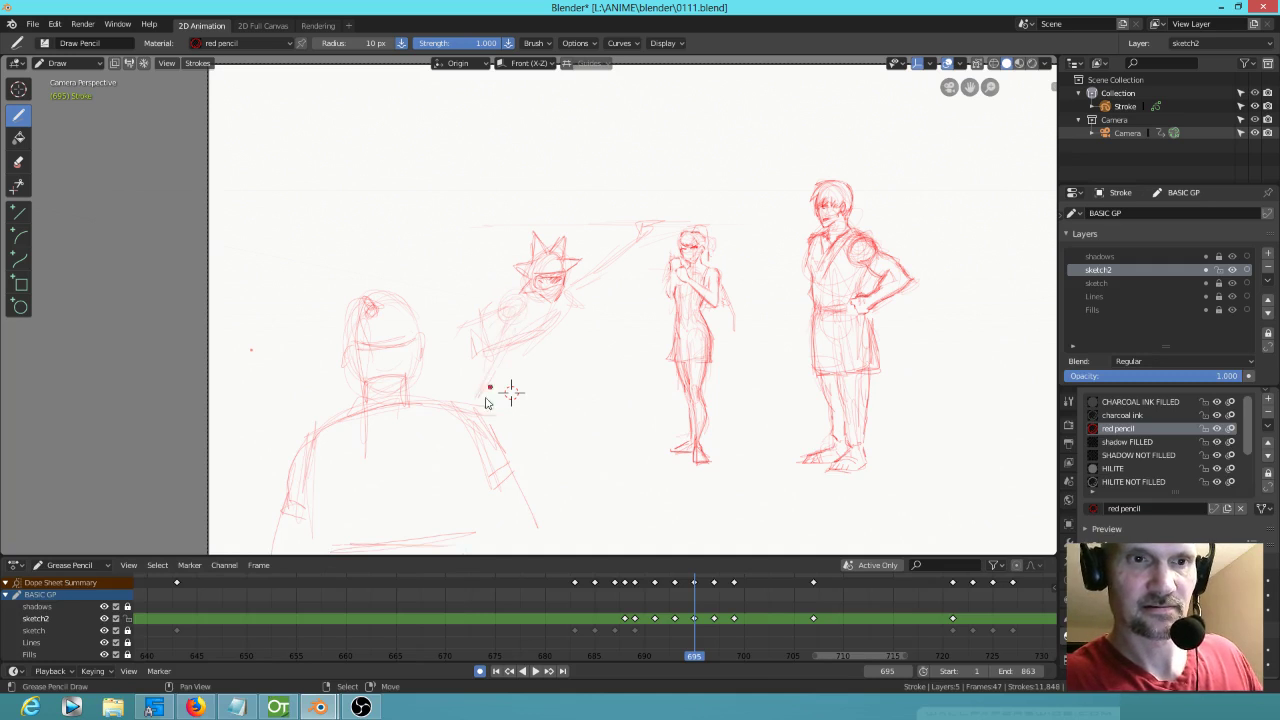
Step: Rough in the body stretched out behind the masked head at frame 697 and compare it with the pose at frame 695
{"action": "key", "text": "Up"}
{"action": "key", "text": "Down"}
{"action": "key", "text": "Up"}
{"action": "key", "text": "Down"}
{"action": "key", "text": "Up"}
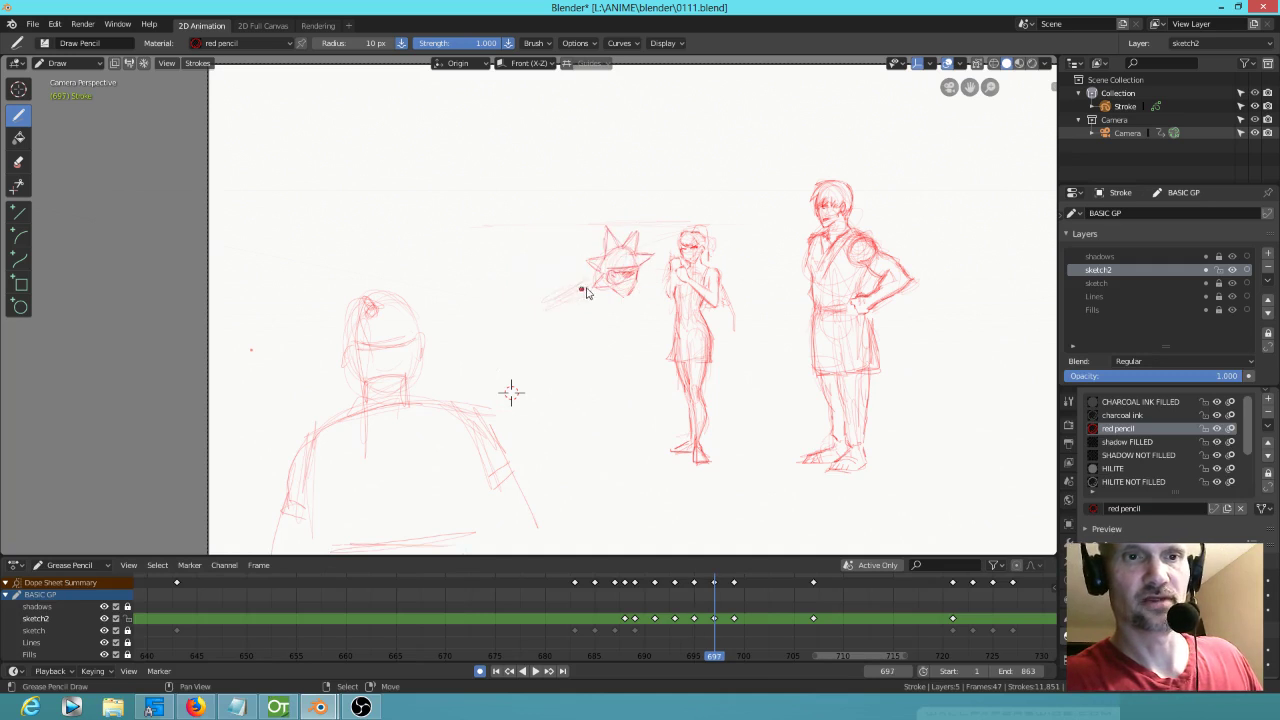
{"action": "mouse_move", "coordinate": [517, 308]}
{"action": "left_mouse_down"}
{"action": "mouse_move", "coordinate": [534, 352]}
{"action": "mouse_move", "coordinate": [603, 318]}
{"action": "left_mouse_up"}
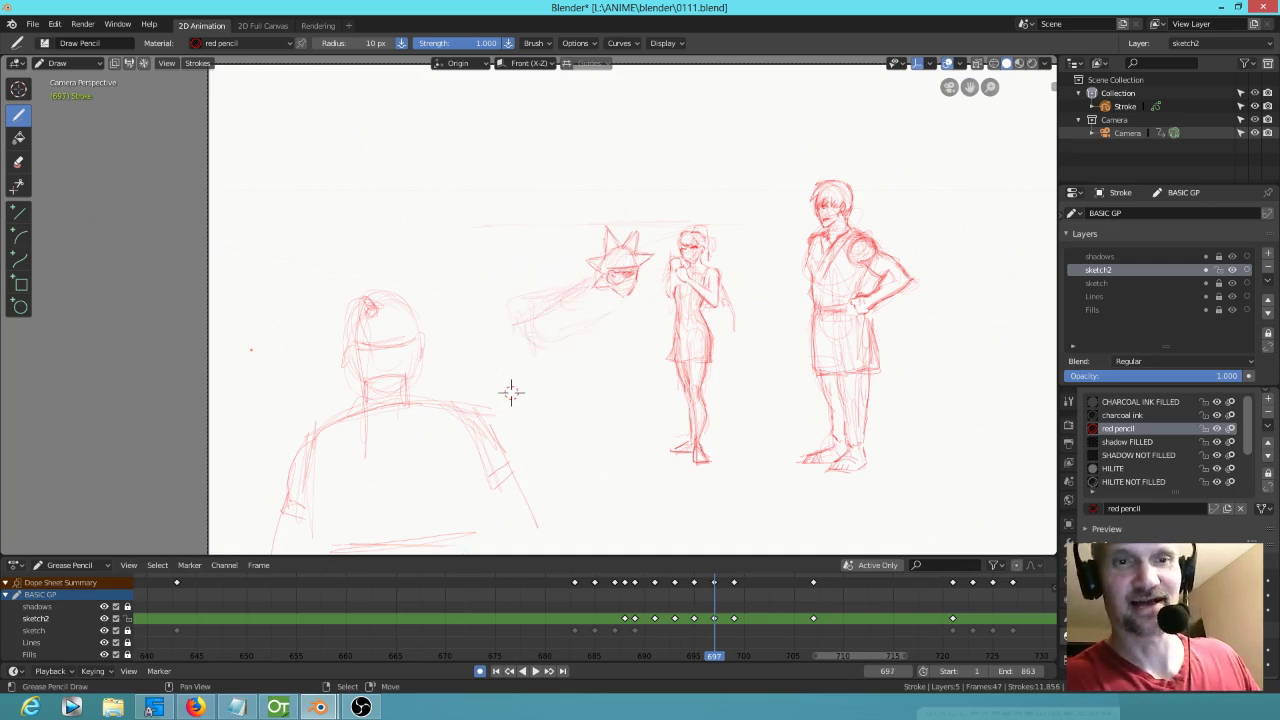
{"action": "key", "text": "Down"}
{"action": "key", "text": "Up"}
{"action": "key", "text": "Down"}
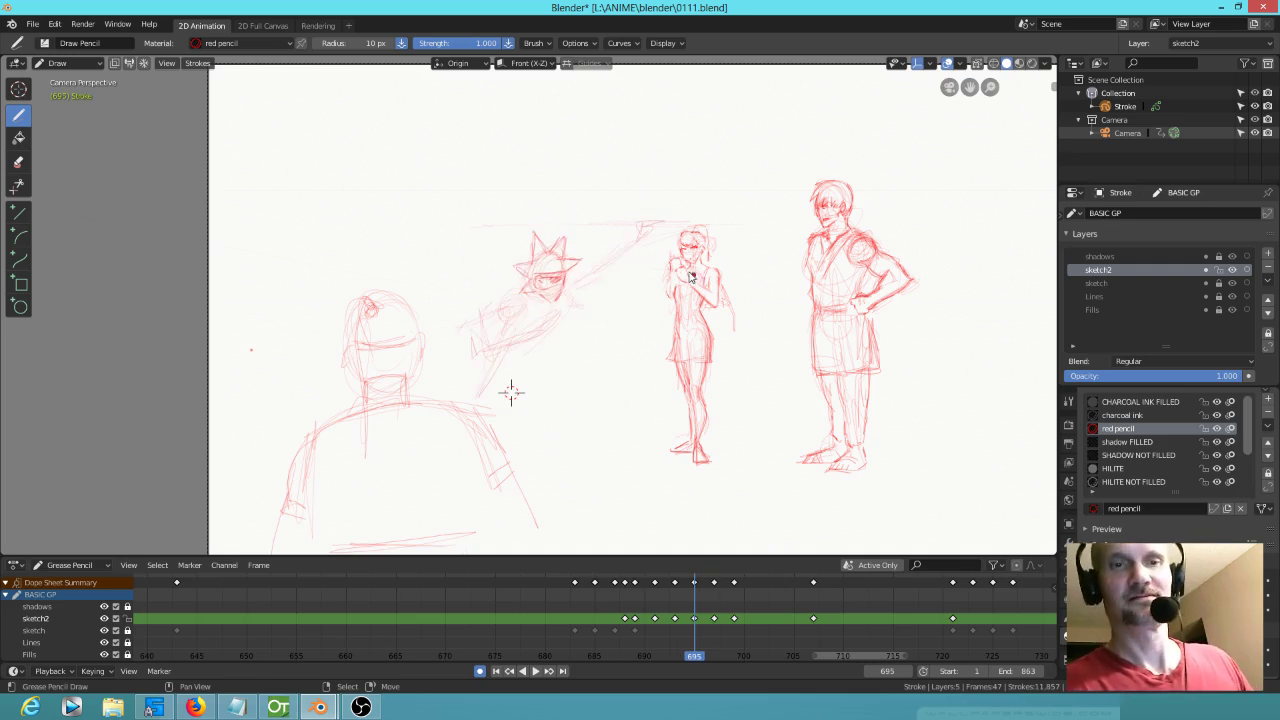
Step: Add the leg lines trailing behind the masked body and a forearm reaching past the woman at frame 697, comparing with frame 695
{"action": "key", "text": "Down"}
{"action": "key", "text": "Up"}
{"action": "key", "text": "Up"}
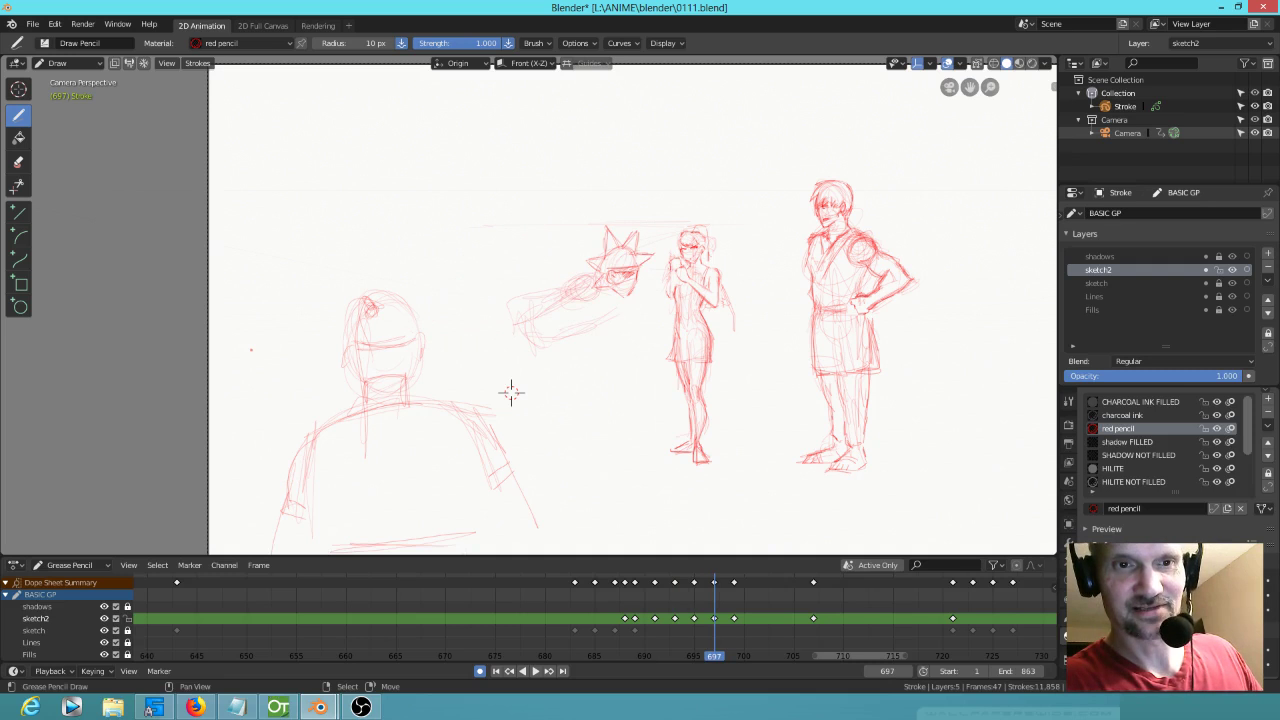
{"action": "mouse_move", "coordinate": [562, 280]}
{"action": "left_mouse_down"}
{"action": "mouse_move", "coordinate": [486, 270]}
{"action": "mouse_move", "coordinate": [560, 279]}
{"action": "left_mouse_up"}
{"action": "left_click_drag", "start_coordinate": [472, 257], "coordinate": [564, 275]}
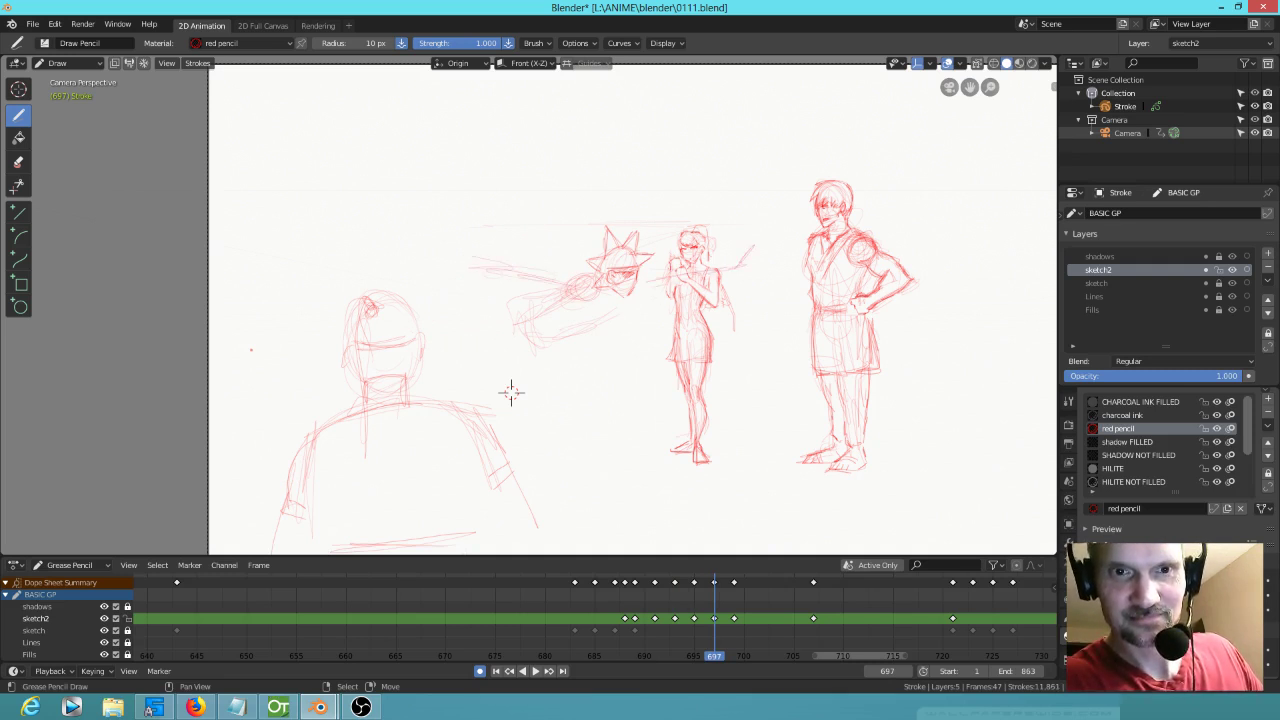
{"action": "key", "text": "Down"}
{"action": "key", "text": "Up"}
Step: Begin the pose at frame 699 with a few small strokes around the masked head, checking it against frame 697
{"action": "key", "text": "Up"}
{"action": "left_click", "coordinate": [755, 337]}
{"action": "key", "text": "Down"}
{"action": "key", "text": "Up"}
{"action": "left_click", "coordinate": [758, 295]}
{"action": "left_click", "coordinate": [787, 293]}
{"action": "left_click", "coordinate": [797, 268]}
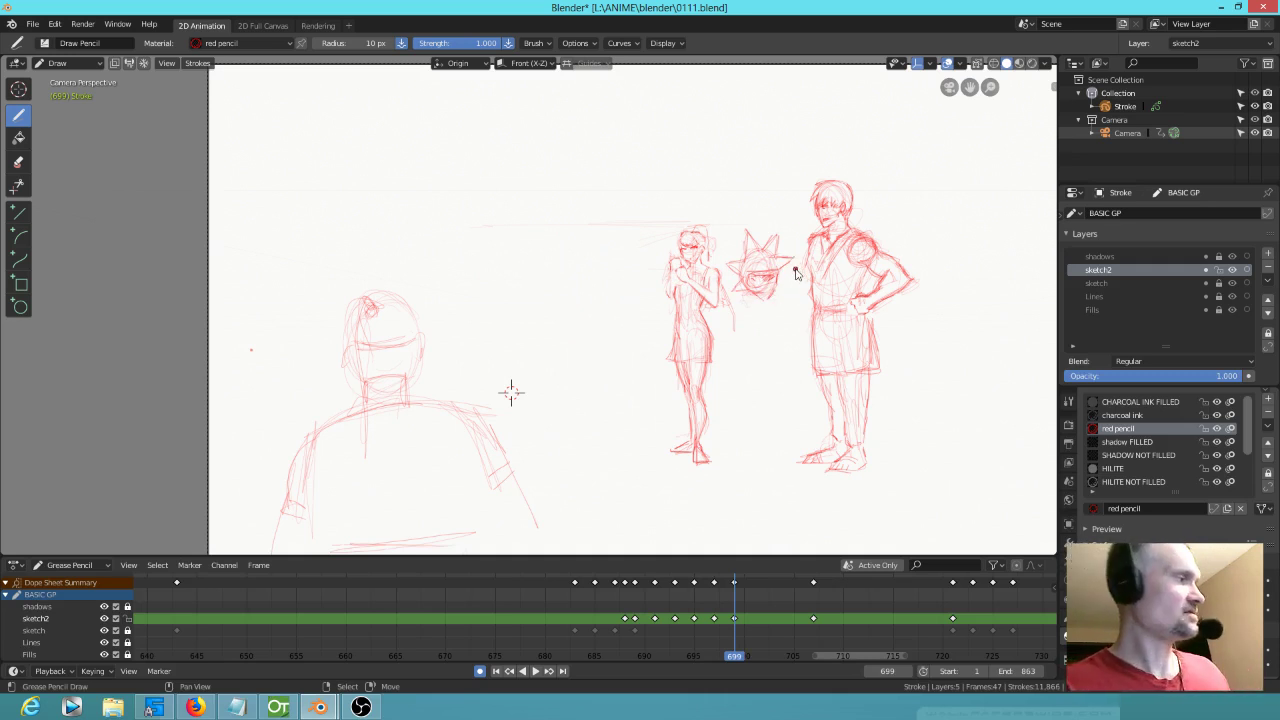
Step: Select the masked head at frame 699, rotate it by -25.1° about its own center, and return to drawing
{"action": "key", "text": "Tab"}
{"action": "mouse_move", "coordinate": [790, 222]}
{"action": "left_mouse_down"}
{"action": "mouse_move", "coordinate": [727, 262]}
{"action": "mouse_move", "coordinate": [780, 309]}
{"action": "mouse_move", "coordinate": [797, 287]}
{"action": "left_mouse_up"}
{"action": "key", "text": "r"}
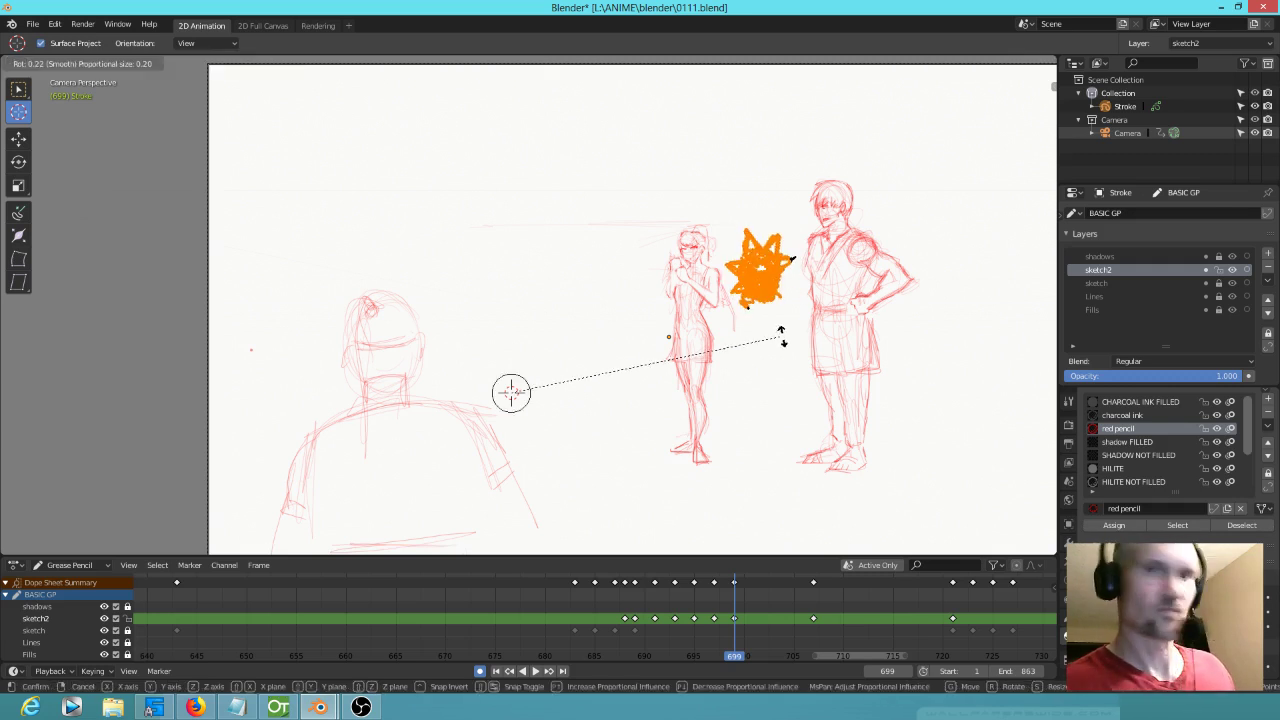
{"action": "right_click", "coordinate": [788, 336]}
{"action": "key", "text": "period"}
{"action": "left_click", "coordinate": [787, 310]}
{"action": "key", "text": "r"}
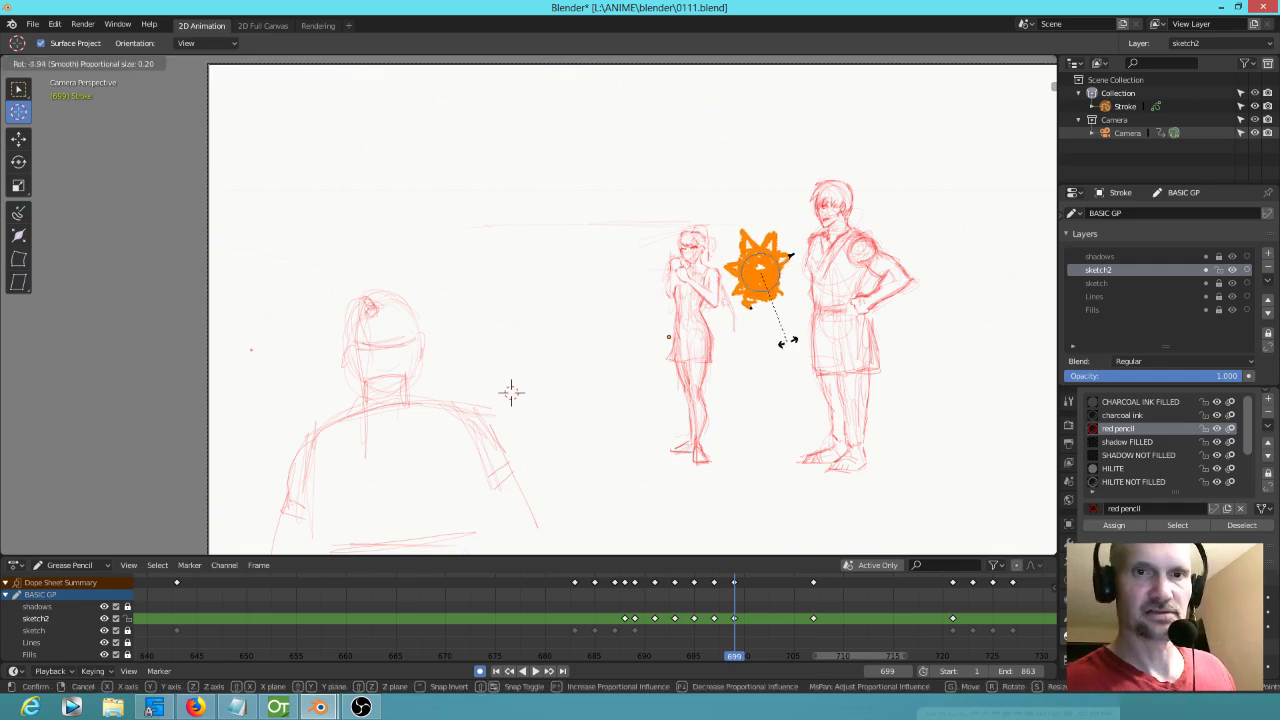
{"action": "left_click", "coordinate": [803, 328]}
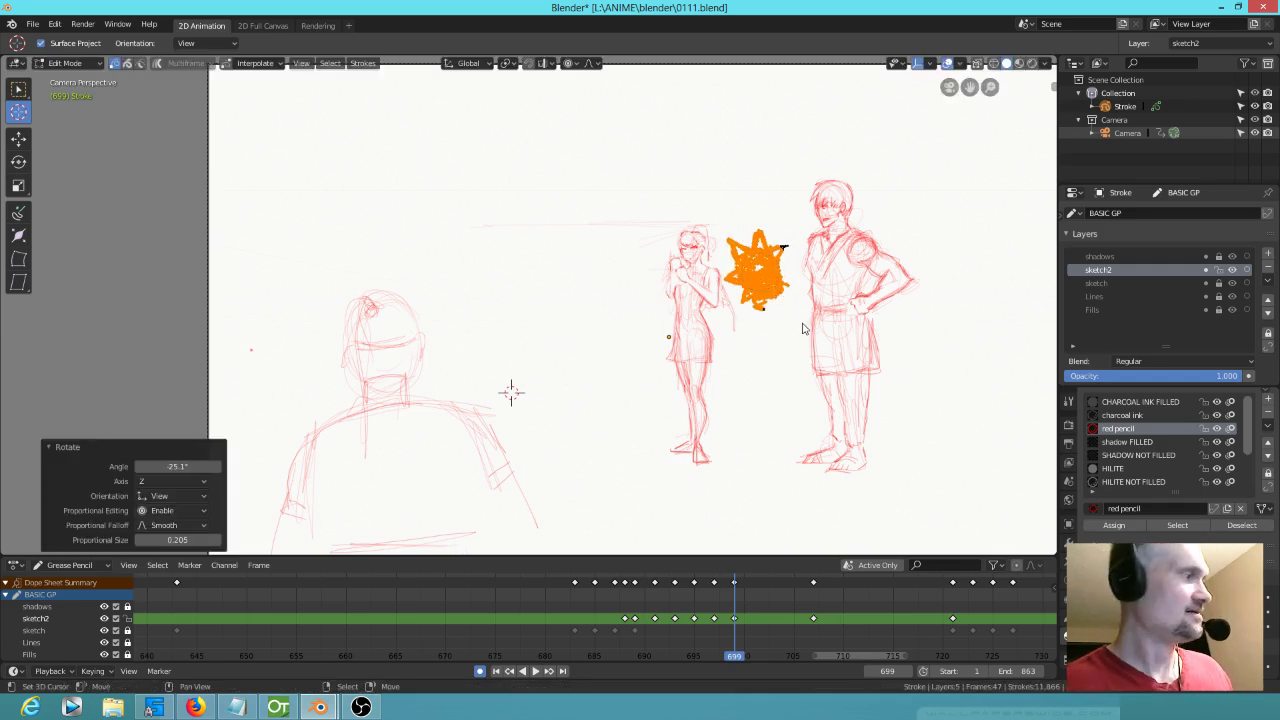
{"action": "key", "text": "ctrl+Tab"}
{"action": "left_click", "coordinate": [797, 247]}
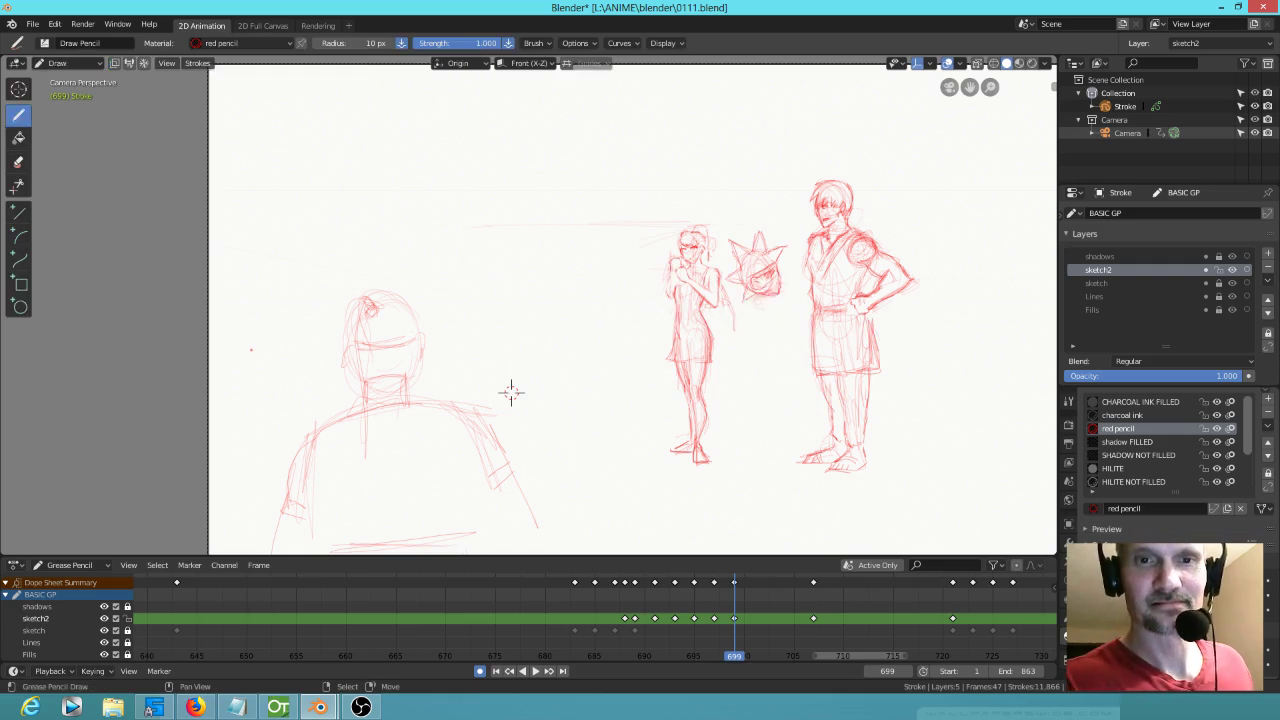
Step: Sketch the arm reaching to the man and the torso stretching back across the woman at frame 699, comparing it with frame 697
{"action": "left_click", "coordinate": [762, 297]}
{"action": "left_click_drag", "start_coordinate": [766, 305], "coordinate": [780, 296]}
{"action": "left_click_drag", "start_coordinate": [757, 302], "coordinate": [779, 296]}
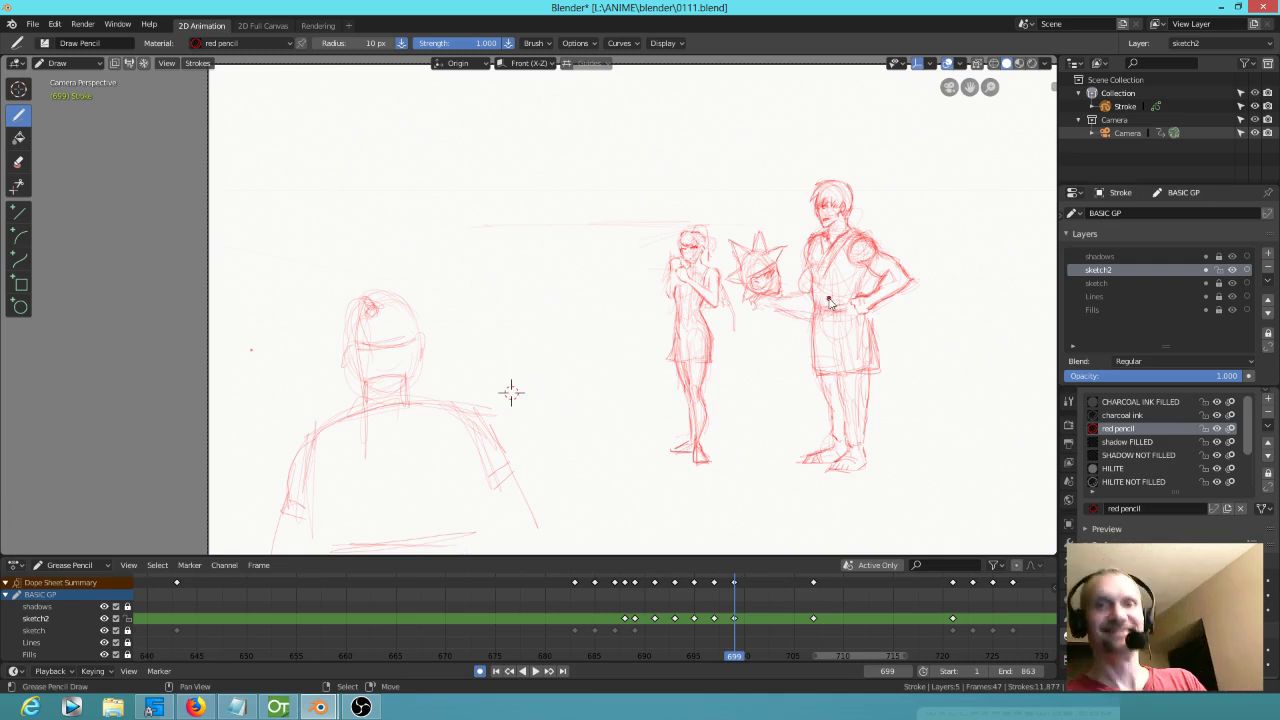
{"action": "left_click_drag", "start_coordinate": [776, 301], "coordinate": [812, 292]}
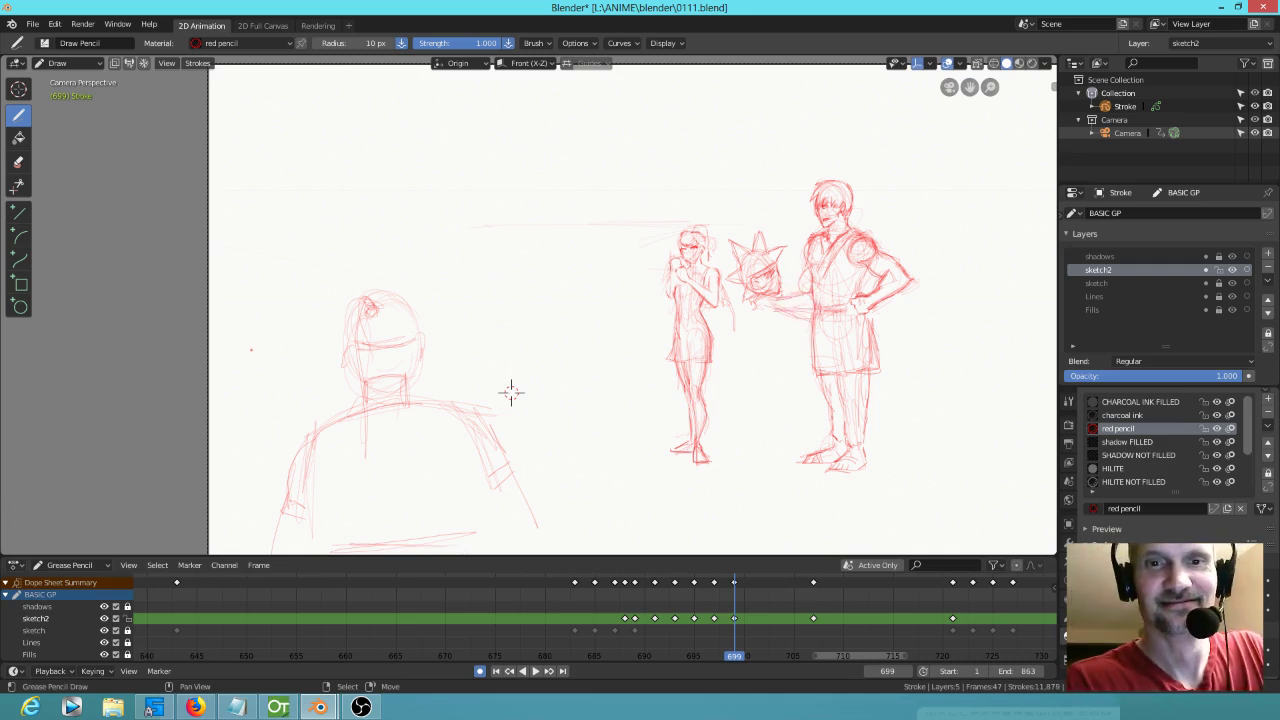
{"action": "left_click_drag", "start_coordinate": [807, 271], "coordinate": [810, 279]}
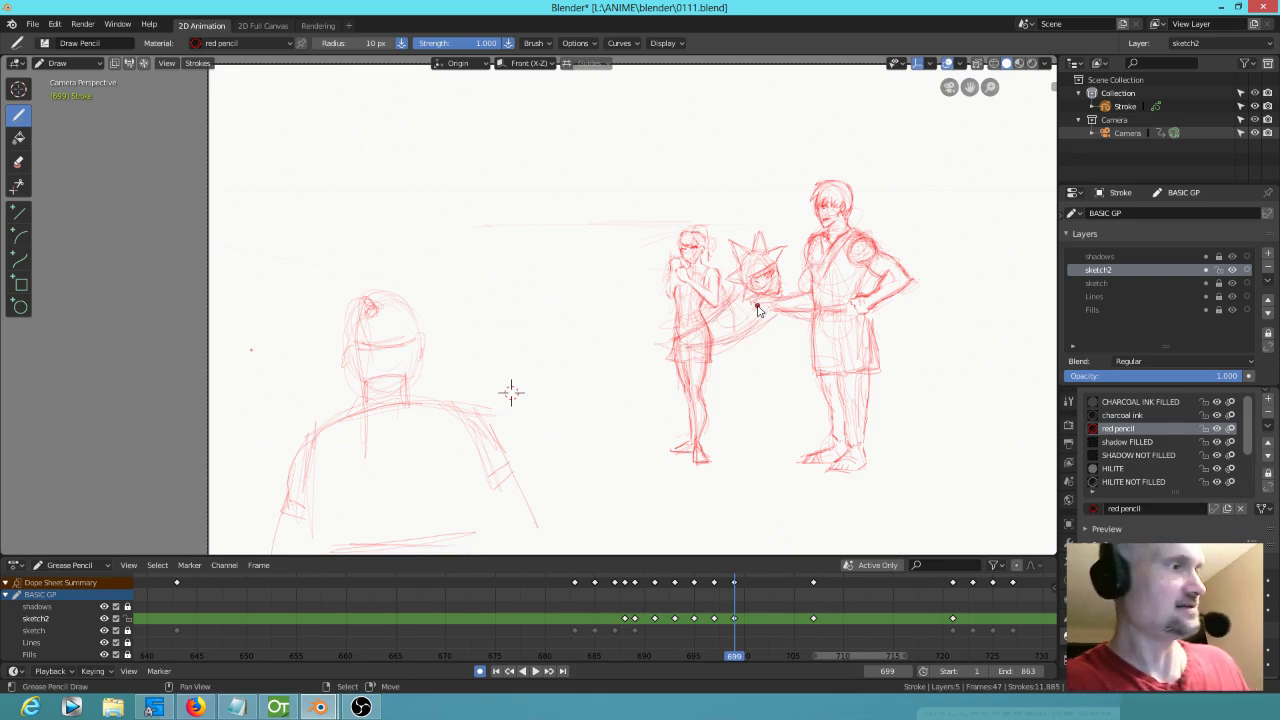
{"action": "key", "text": "Down"}
{"action": "key", "text": "Up"}
{"action": "key", "text": "Down"}
{"action": "key", "text": "Up"}
Step: Add the lowered arm with its hand and the trailing limb lines at frame 699, comparing the pose with the neighboring frames
{"action": "left_click_drag", "start_coordinate": [779, 324], "coordinate": [800, 382]}
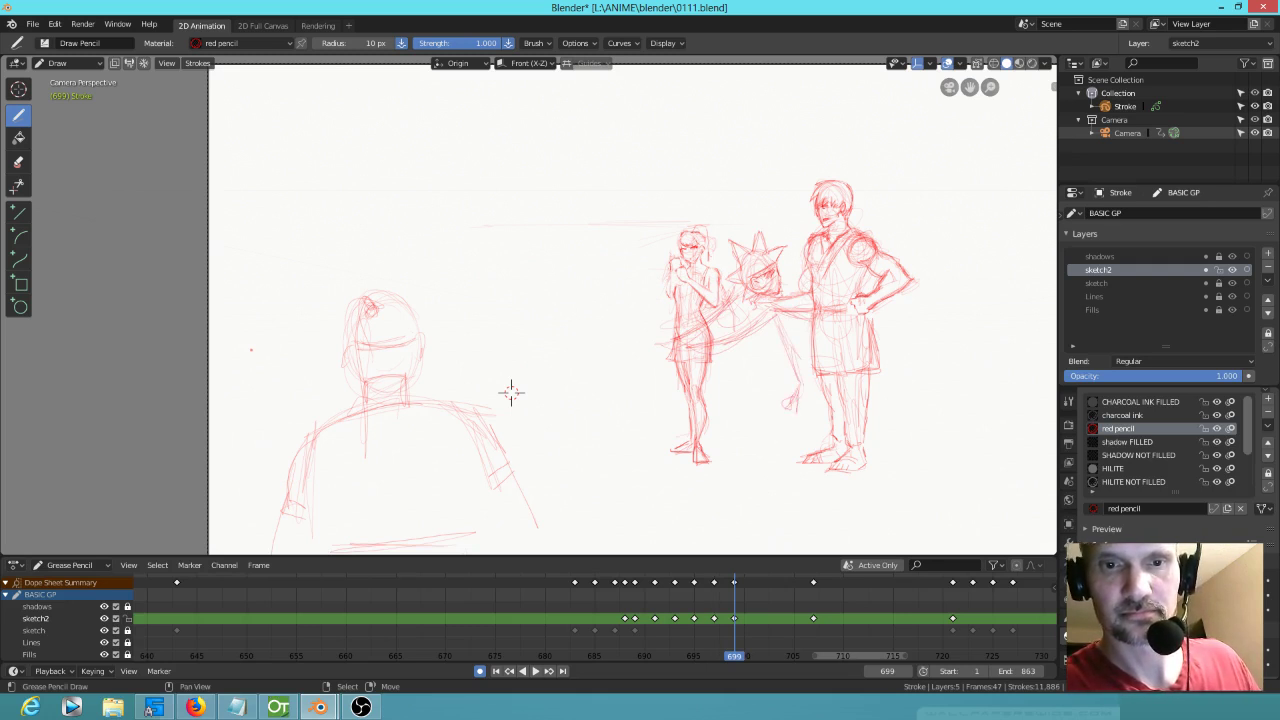
{"action": "key", "text": "Left"}
{"action": "key", "text": "Right"}
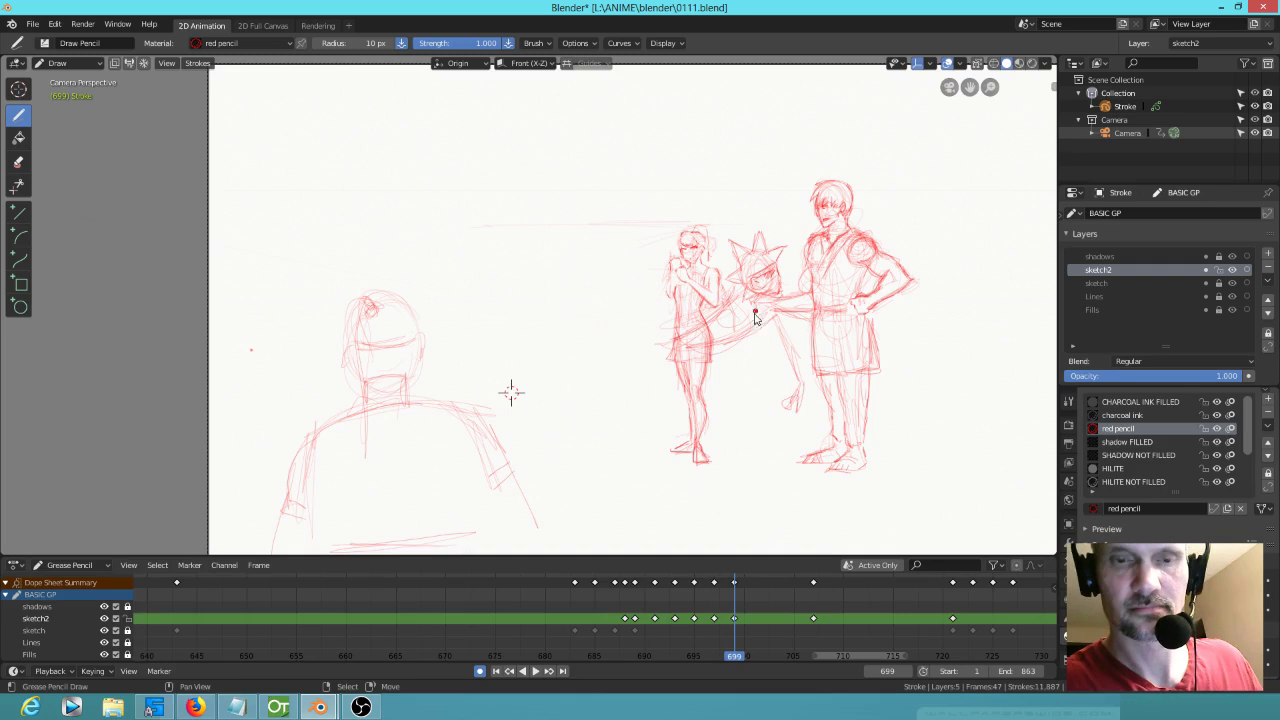
{"action": "left_click_drag", "start_coordinate": [743, 308], "coordinate": [740, 303]}
{"action": "left_click_drag", "start_coordinate": [620, 280], "coordinate": [688, 278]}
{"action": "key", "text": "Left"}
{"action": "key", "text": "Right"}
{"action": "key", "text": "Left"}
{"action": "key", "text": "Right"}
Step: Sketch the arms hanging from the masked head's shoulder, with a lowered hand and short strokes under the shoulder, at frame 707
{"action": "key", "text": "Up"}
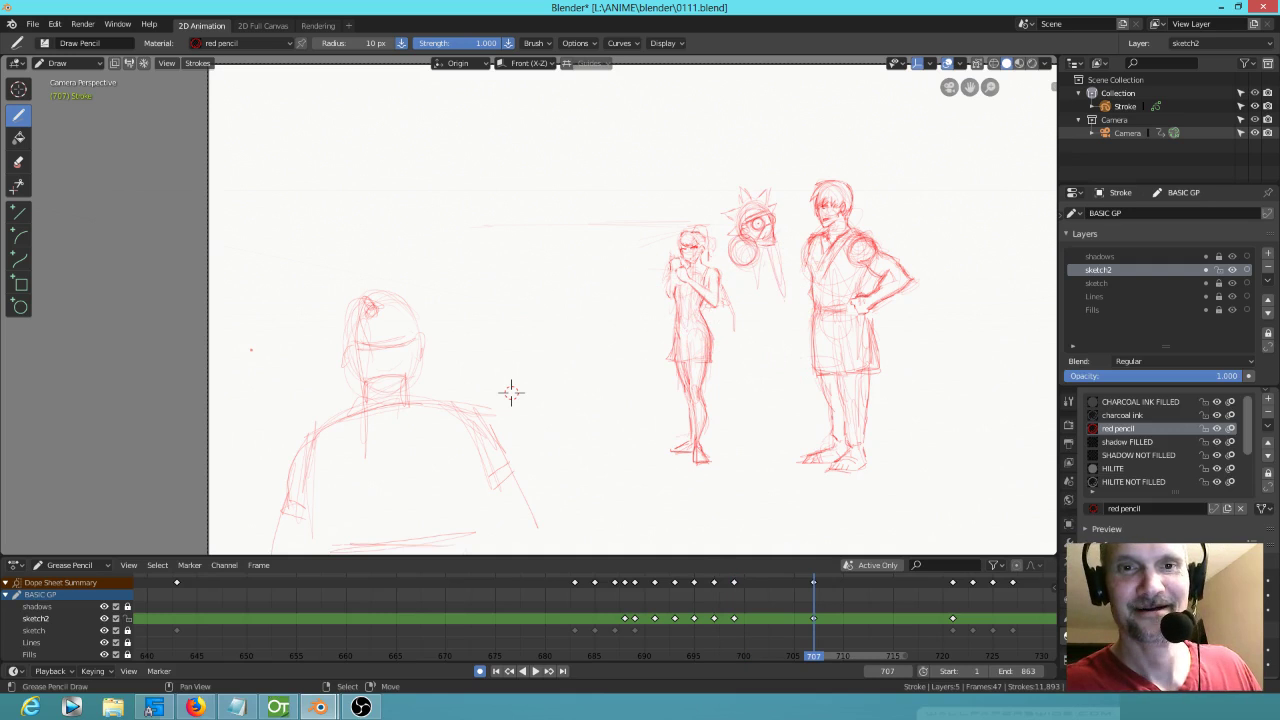
{"action": "mouse_move", "coordinate": [785, 290]}
{"action": "left_mouse_down"}
{"action": "mouse_move", "coordinate": [788, 318]}
{"action": "mouse_move", "coordinate": [753, 341]}
{"action": "mouse_move", "coordinate": [750, 366]}
{"action": "left_mouse_up"}
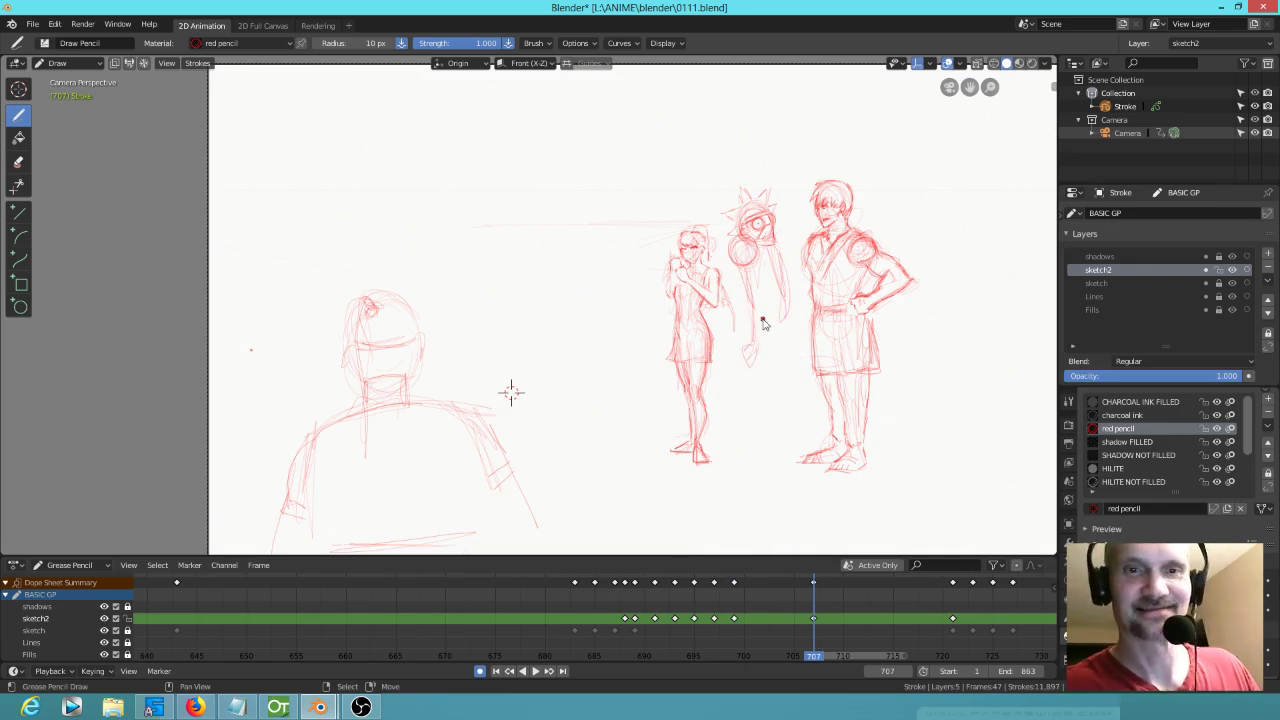
{"action": "key", "text": "Down"}
{"action": "key", "text": "Up"}
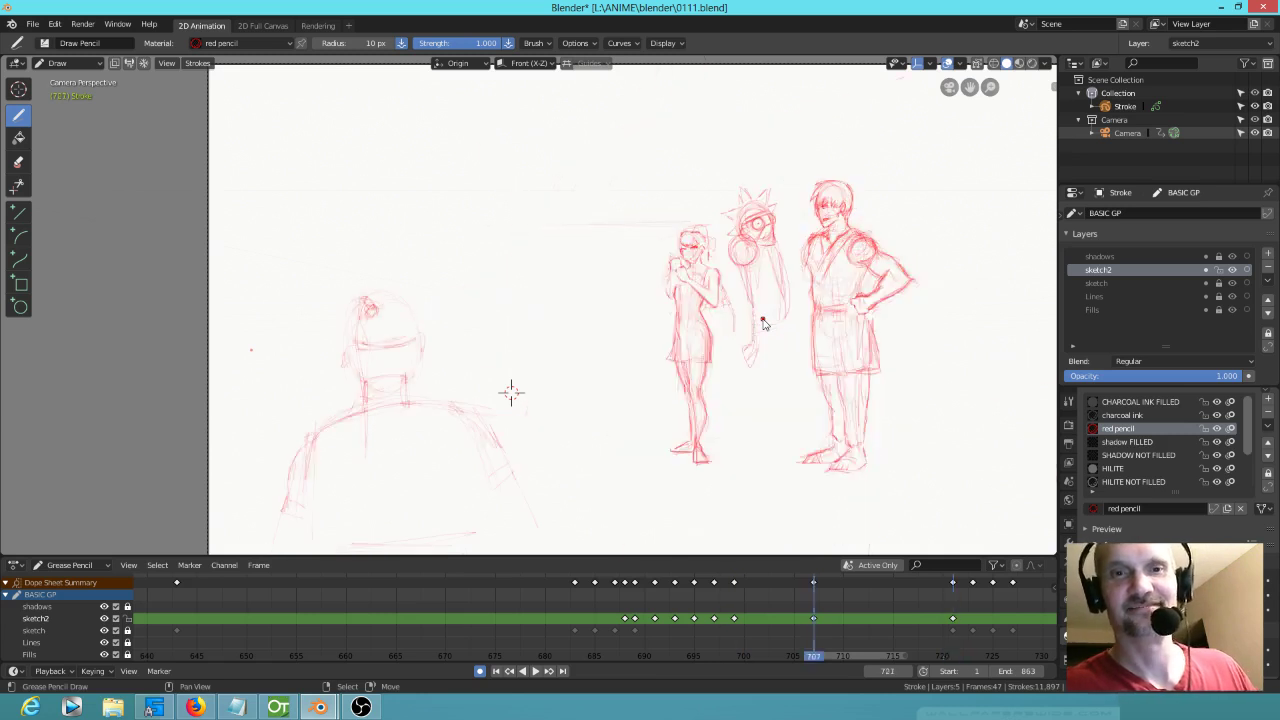
{"action": "left_click_drag", "start_coordinate": [740, 278], "coordinate": [753, 270]}
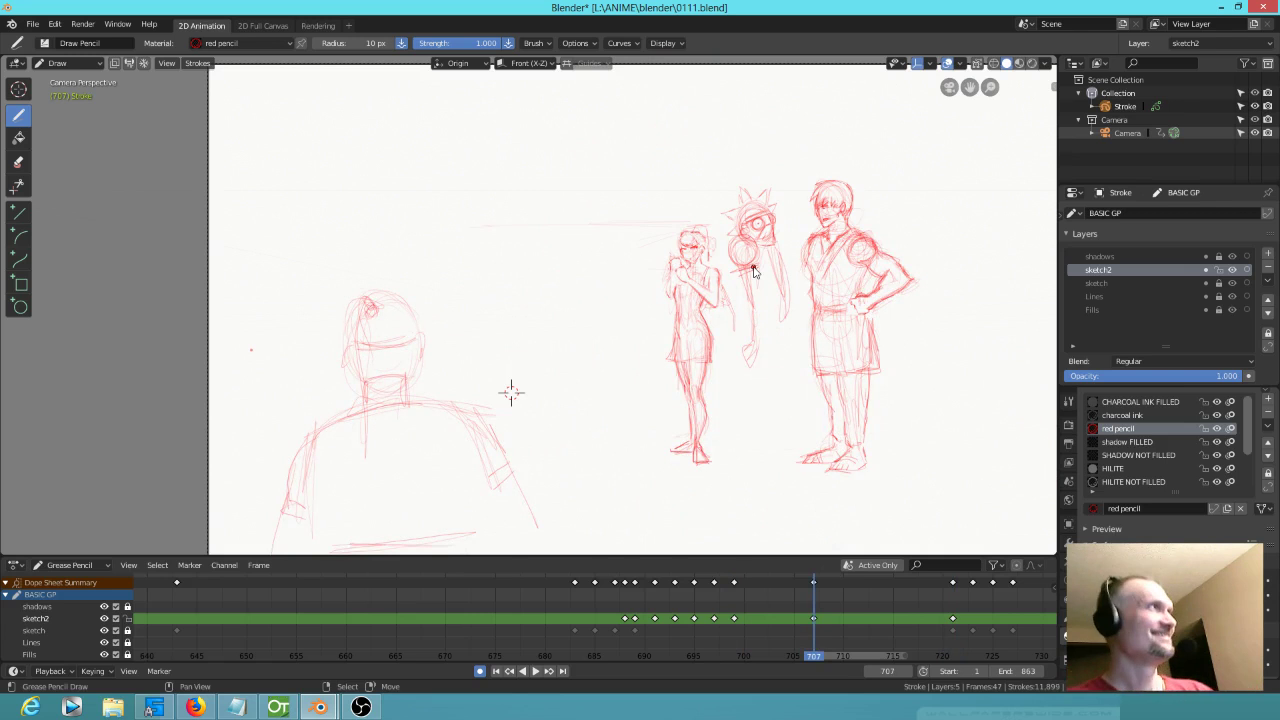
Step: Step back and forth through the keyframes between 688 and 707 to examine the flow of the leap
{"action": "key", "text": "space"}
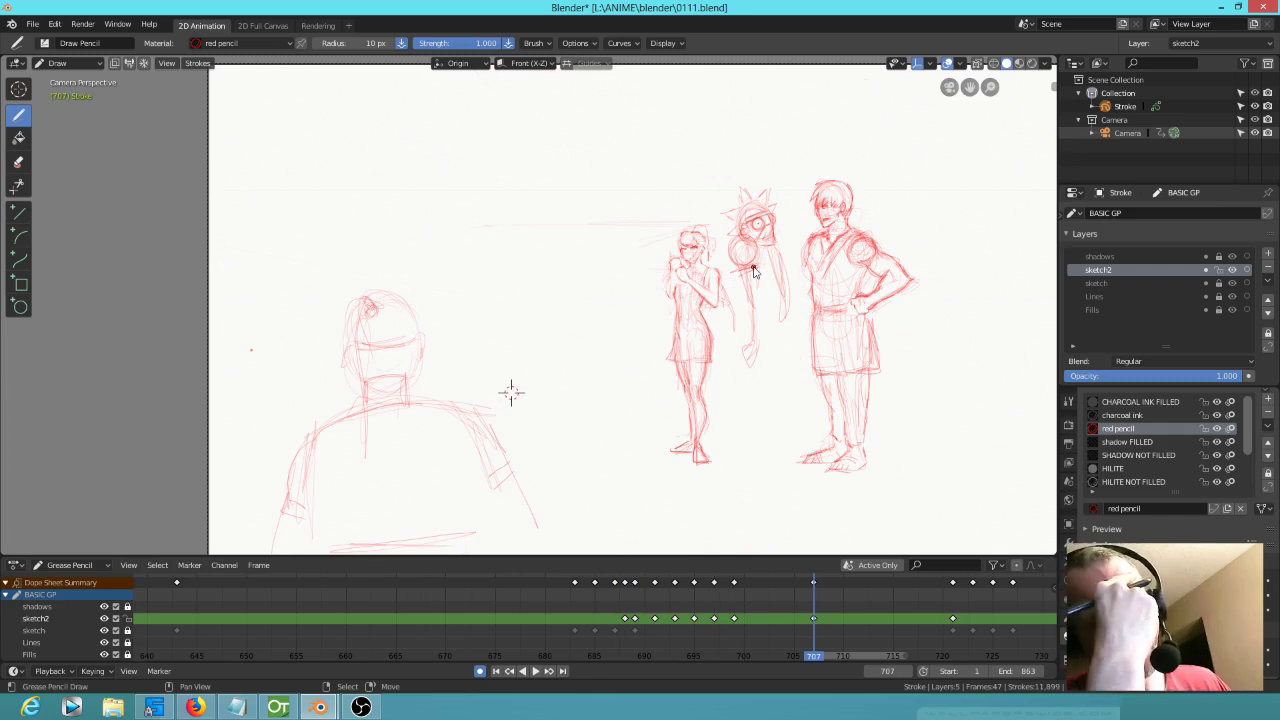
{"action": "key", "text": "Down"}
{"action": "key", "text": "Down"}
{"action": "key", "text": "Down"}
{"action": "key", "text": "Down"}
{"action": "key", "text": "Down"}
{"action": "key", "text": "Down"}
{"action": "key", "text": "Down"}
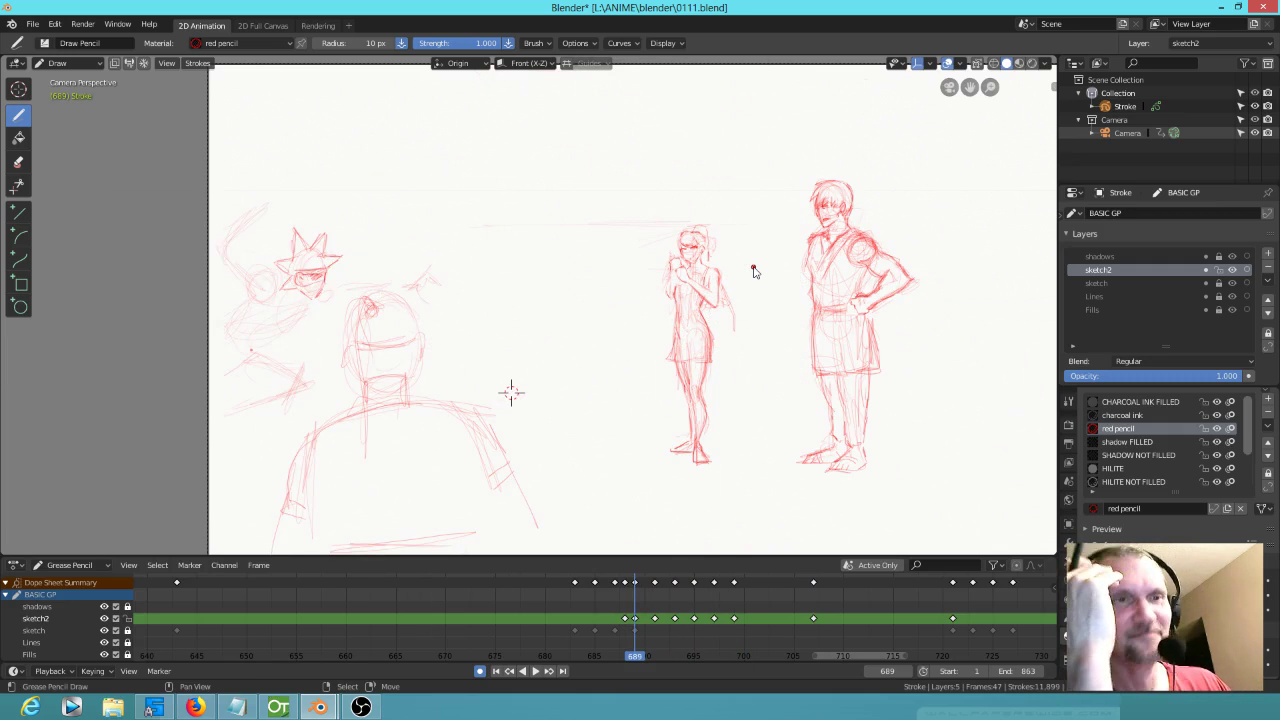
{"action": "key", "text": "Up"}
{"action": "key", "text": "Up"}
{"action": "key", "text": "Up"}
{"action": "key", "text": "Up"}
{"action": "key", "text": "Up"}
{"action": "key", "text": "Up"}
{"action": "key", "text": "Up"}
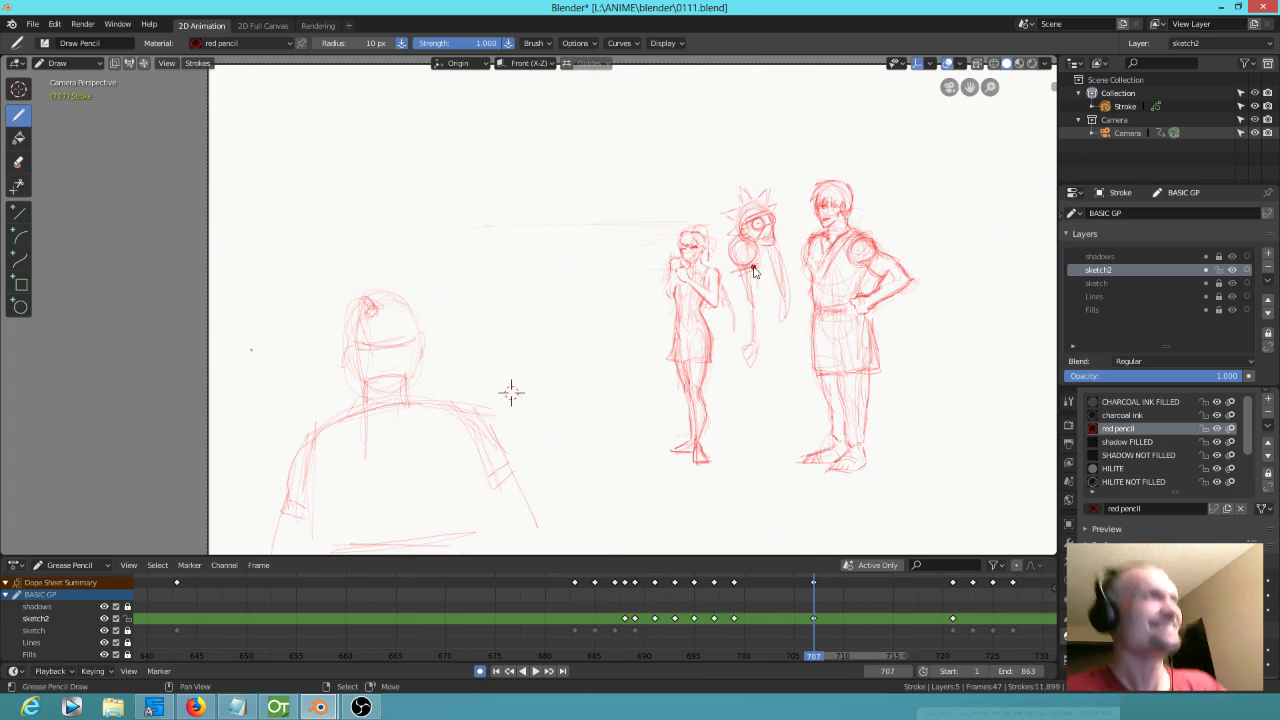
{"action": "key", "text": "Down"}
{"action": "key", "text": "Down"}
{"action": "key", "text": "Down"}
{"action": "key", "text": "Down"}
{"action": "key", "text": "Down"}
{"action": "key", "text": "Down"}
{"action": "key", "text": "Down"}
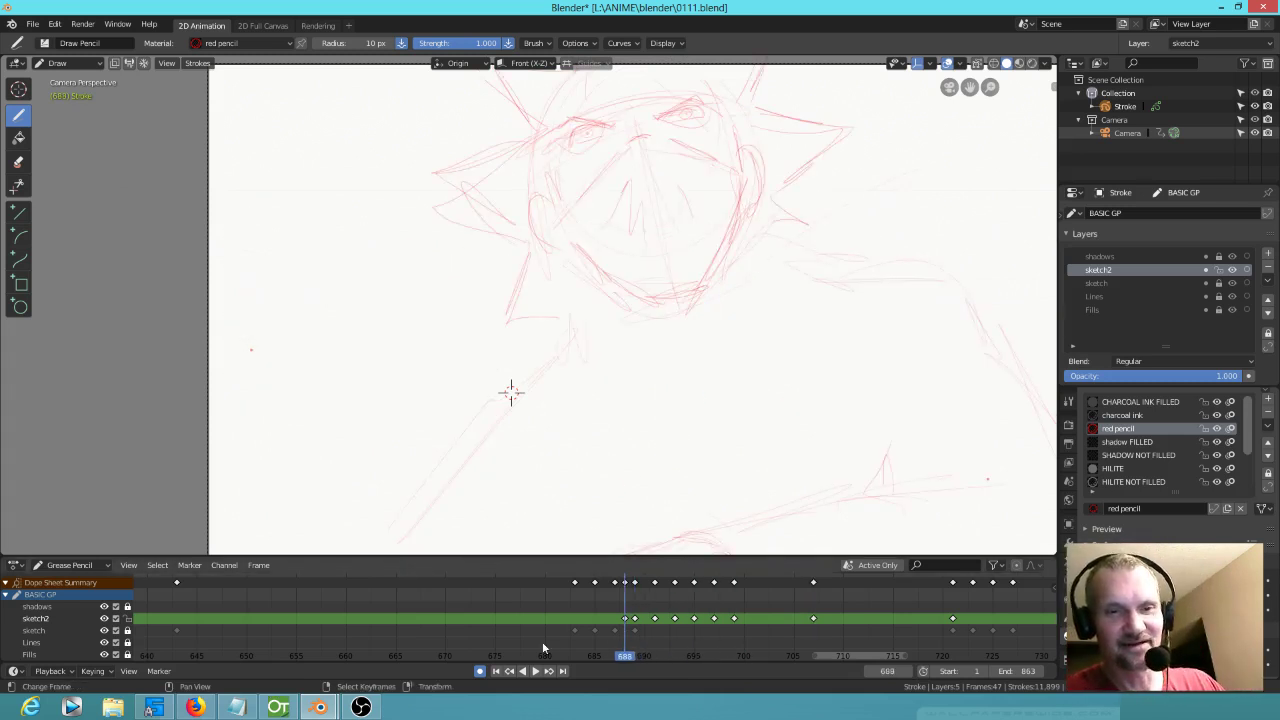
Step: Play the sequence from around frame 678 twice to review the timing of the leap
{"action": "left_click_drag", "start_coordinate": [534, 622], "coordinate": [526, 618]}
{"action": "scroll", "coordinate": [737, 397], "scroll_direction": "down", "scroll_amount": 3}
{"action": "key", "text": "space"}
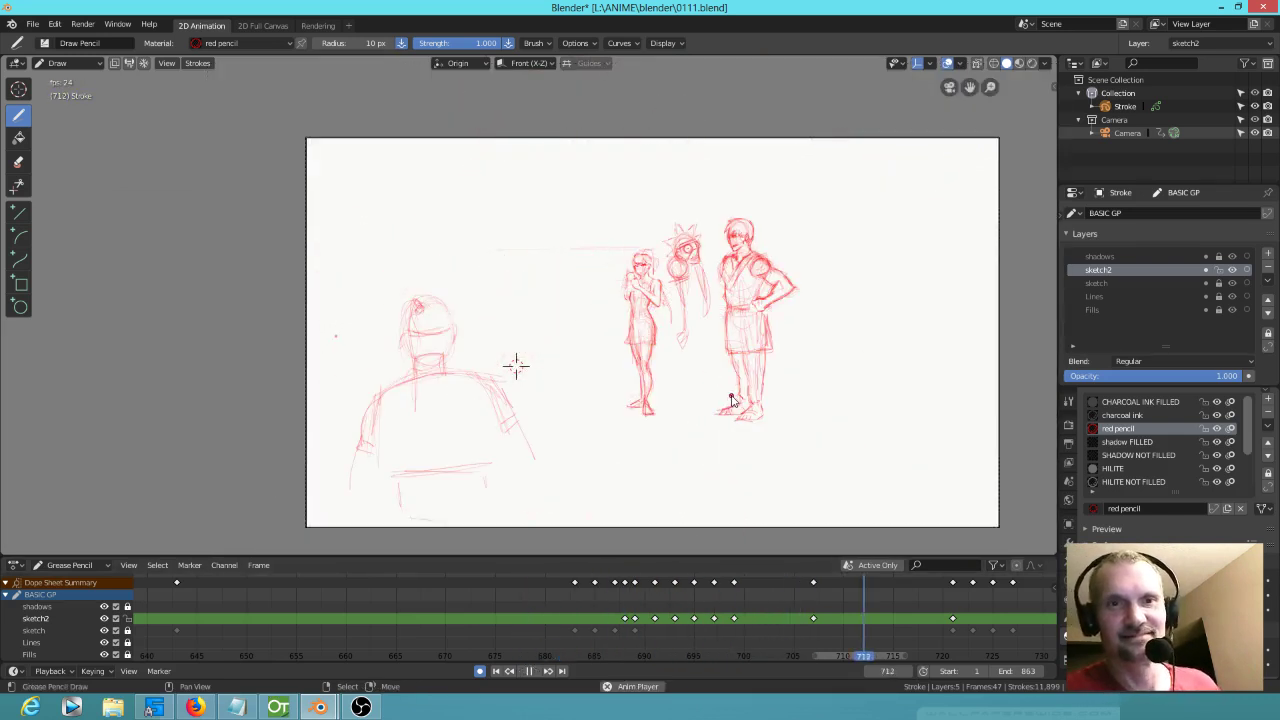
{"action": "left_click", "coordinate": [524, 618]}
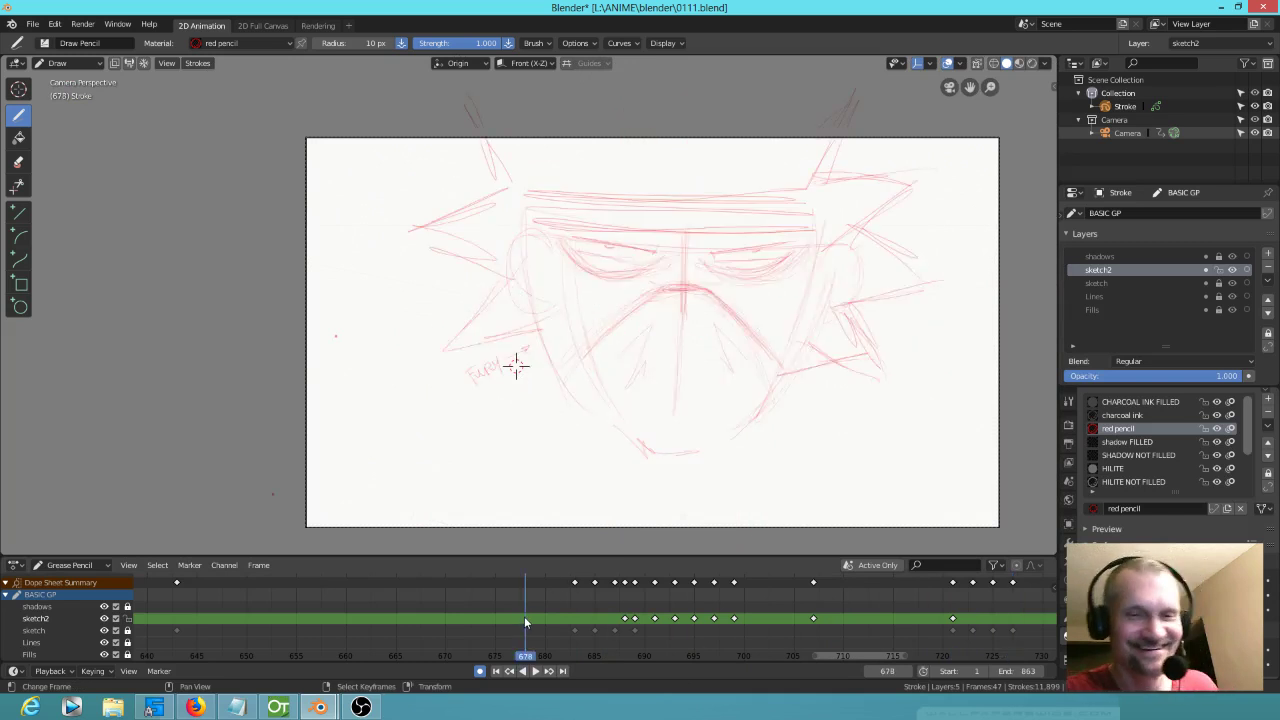
{"action": "key", "text": "space"}
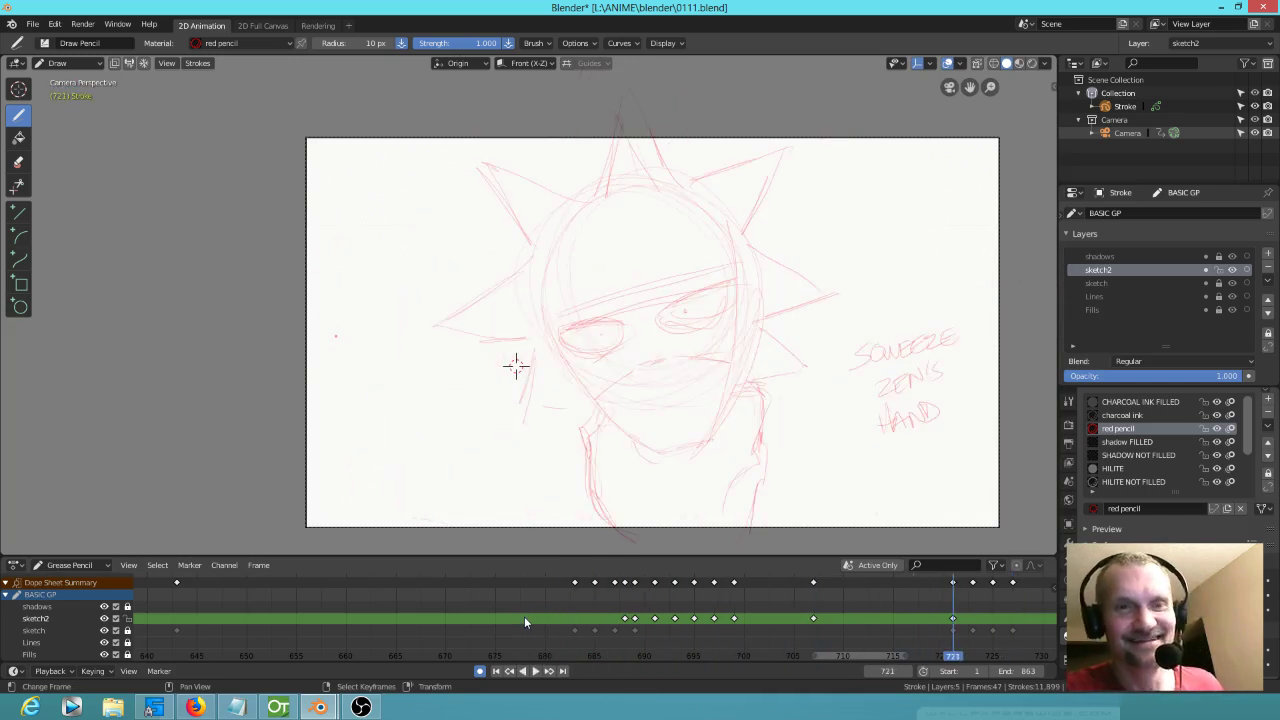
Step: Strengthen the raised arm and shoulder lines beside the masked head at frame 689
{"action": "left_click_drag", "start_coordinate": [556, 618], "coordinate": [622, 636]}
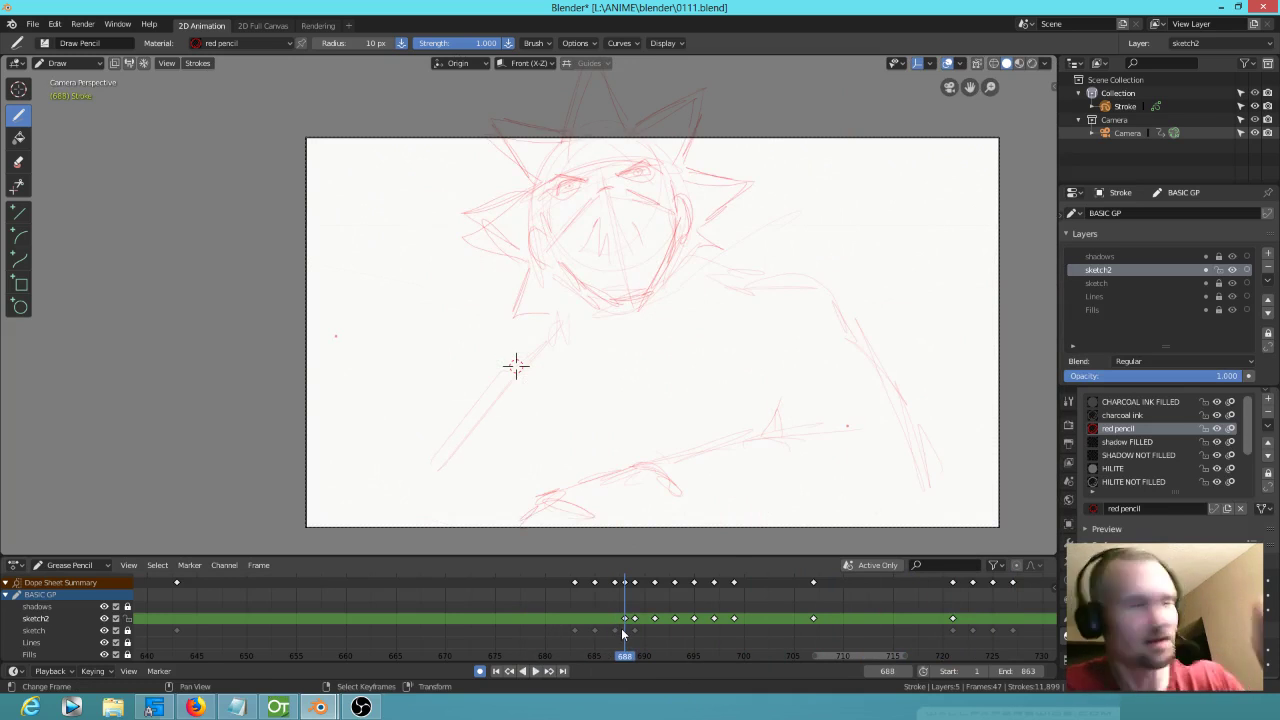
{"action": "key", "text": "Right"}
{"action": "scroll", "coordinate": [430, 405], "scroll_direction": "up", "scroll_amount": 3}
{"action": "mouse_move", "coordinate": [424, 391]}
{"action": "middle_mouse_down", "text": "shift"}
{"action": "mouse_move", "coordinate": [482, 388]}
{"action": "mouse_move", "coordinate": [546, 418]}
{"action": "middle_mouse_up", "text": "shift"}
{"action": "key", "text": "Up"}
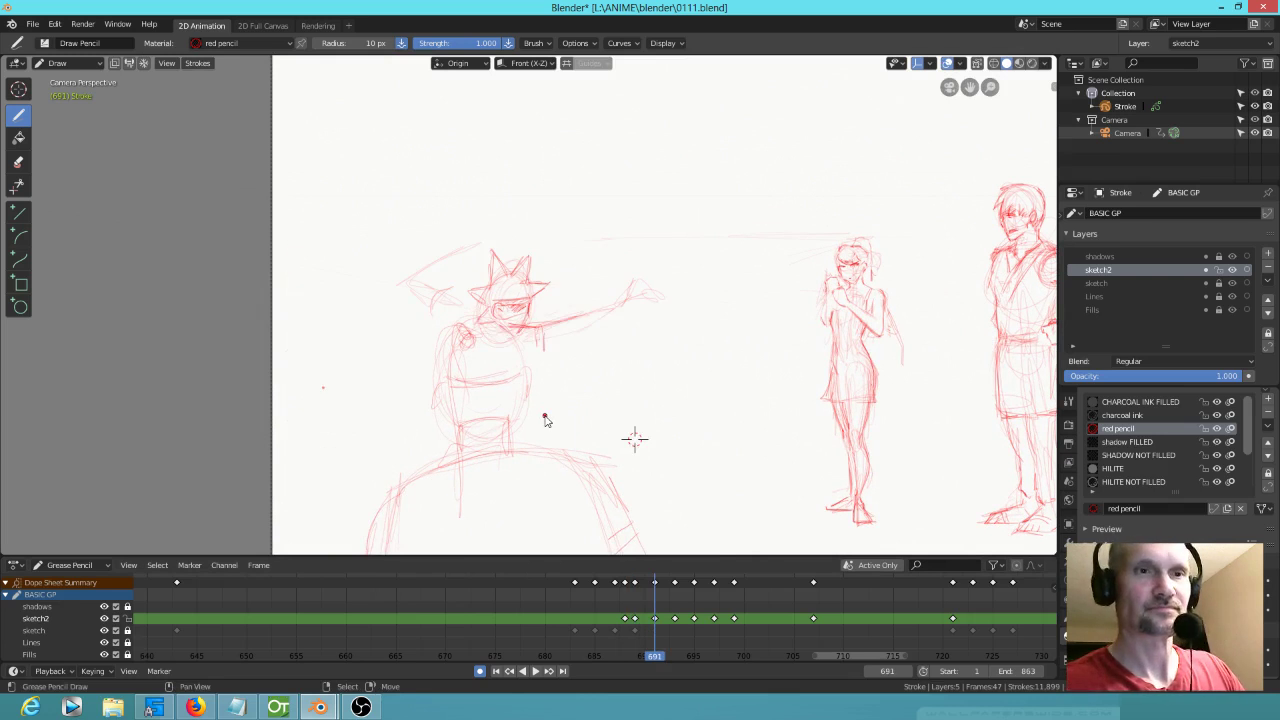
{"action": "key", "text": "Down"}
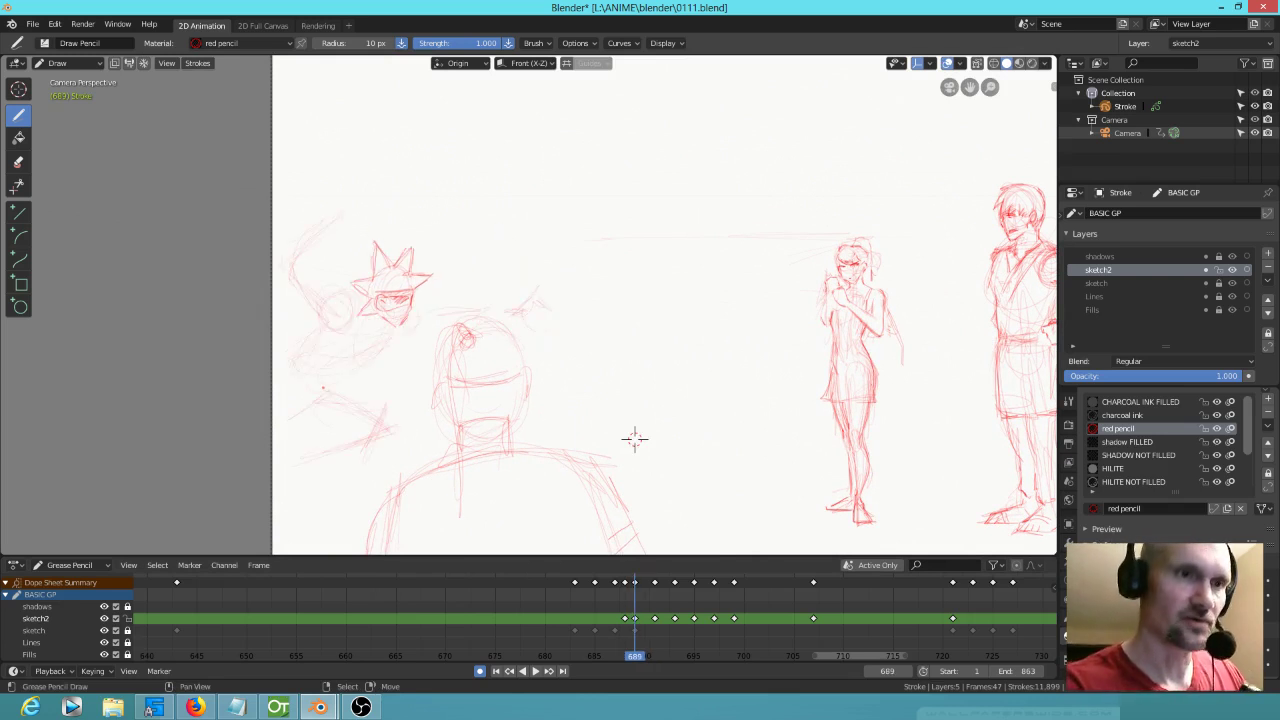
{"action": "mouse_move", "coordinate": [296, 258]}
{"action": "left_mouse_down"}
{"action": "mouse_move", "coordinate": [326, 318]}
{"action": "mouse_move", "coordinate": [349, 213]}
{"action": "mouse_move", "coordinate": [321, 251]}
{"action": "left_mouse_up"}
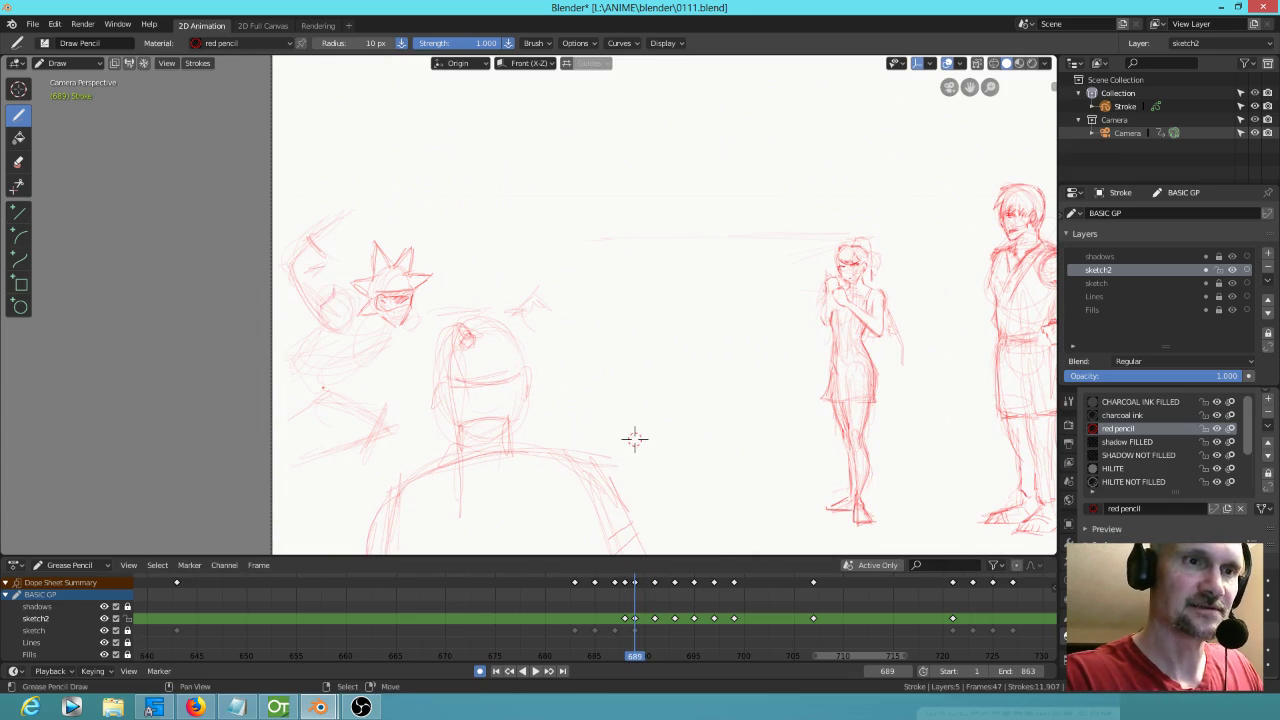
{"action": "left_click_drag", "start_coordinate": [338, 283], "coordinate": [313, 308]}
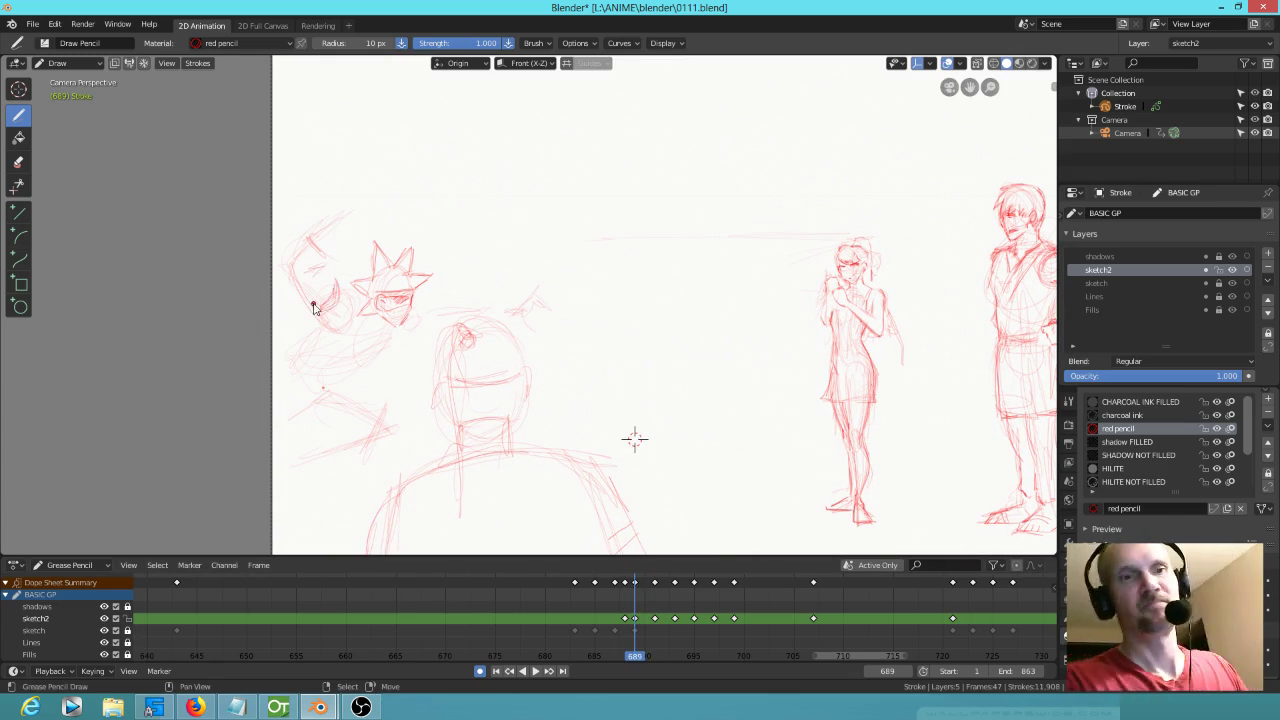
{"action": "left_click_drag", "start_coordinate": [334, 300], "coordinate": [328, 306]}
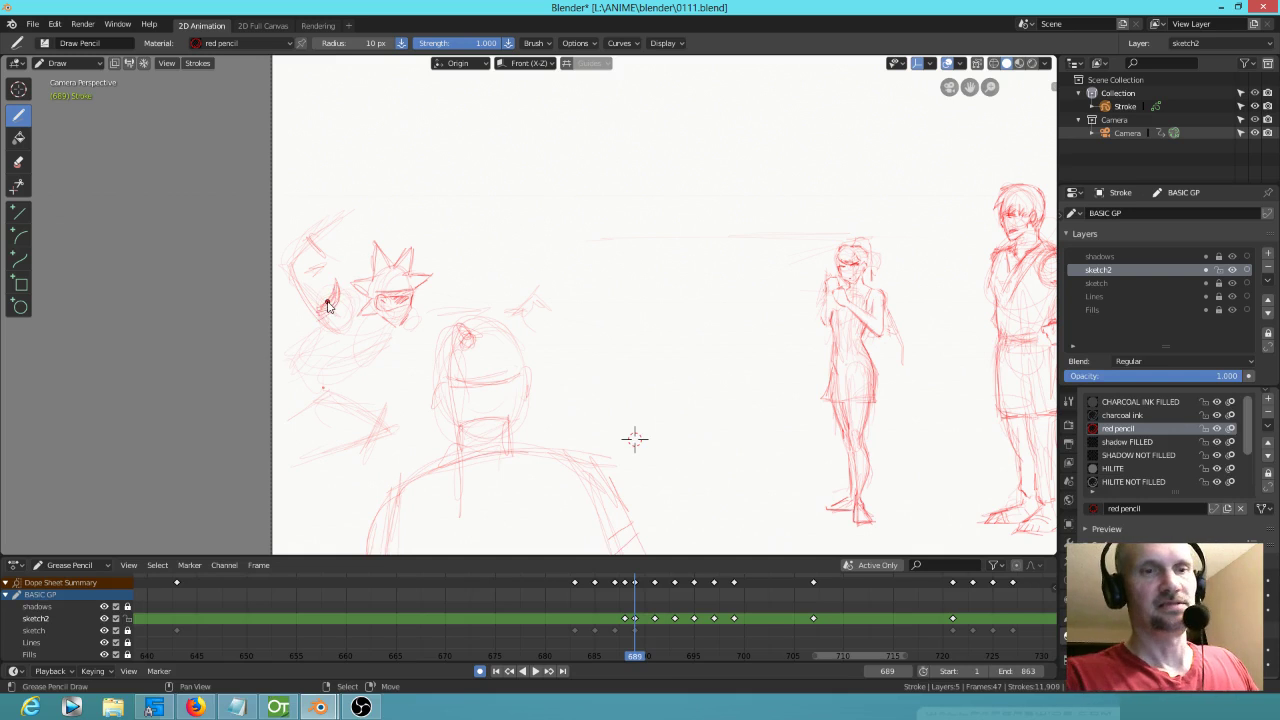
Step: Add shoulder and chest strokes around the masked head at frame 691 and compare the pose with frame 689
{"action": "key", "text": "Up"}
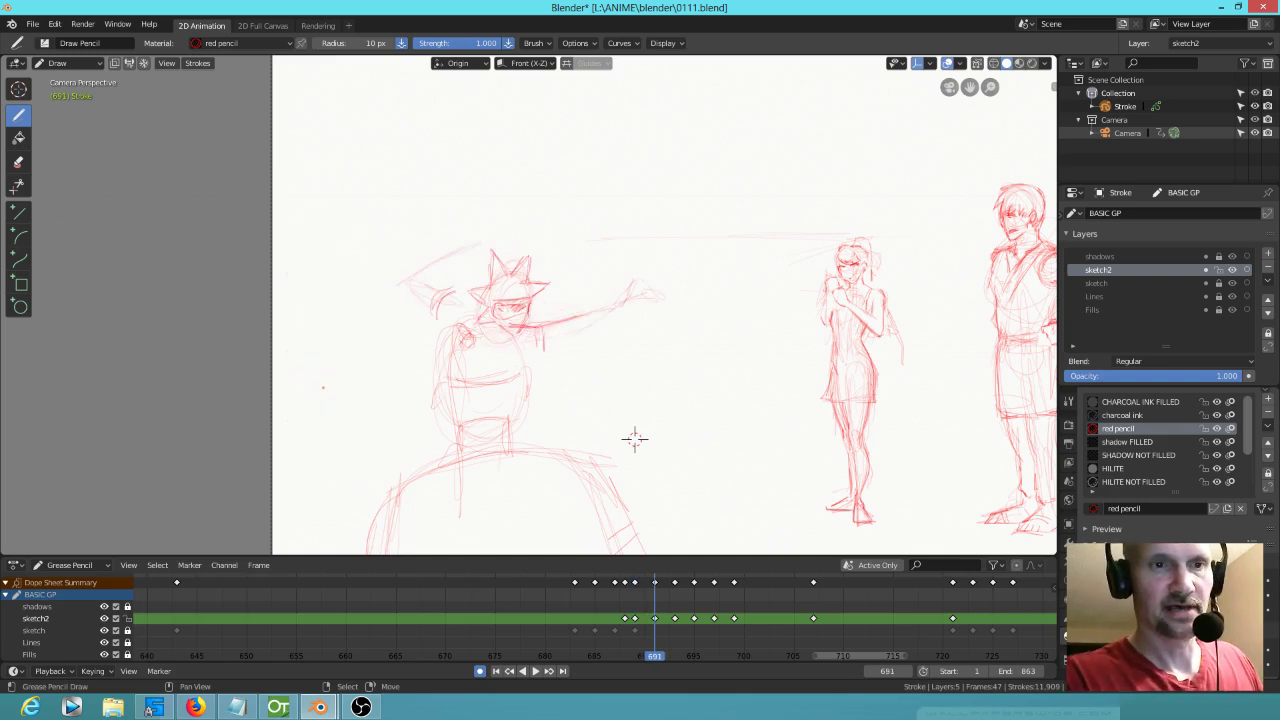
{"action": "left_click_drag", "start_coordinate": [470, 338], "coordinate": [500, 359]}
{"action": "key", "text": "Down"}
{"action": "key", "text": "Up"}
{"action": "key", "text": "Down"}
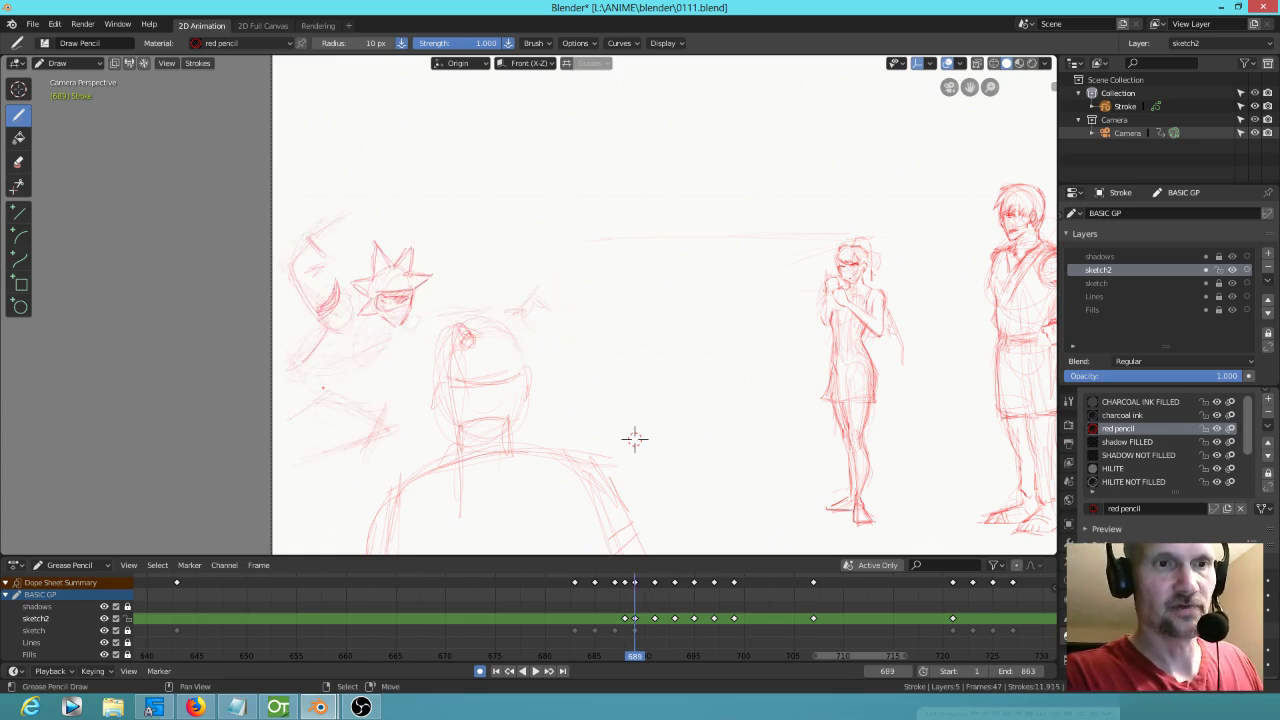
Step: Strengthen the waist, torso and bent-leg lines of the leaping figure at frame 689
{"action": "left_click_drag", "start_coordinate": [323, 388], "coordinate": [304, 399]}
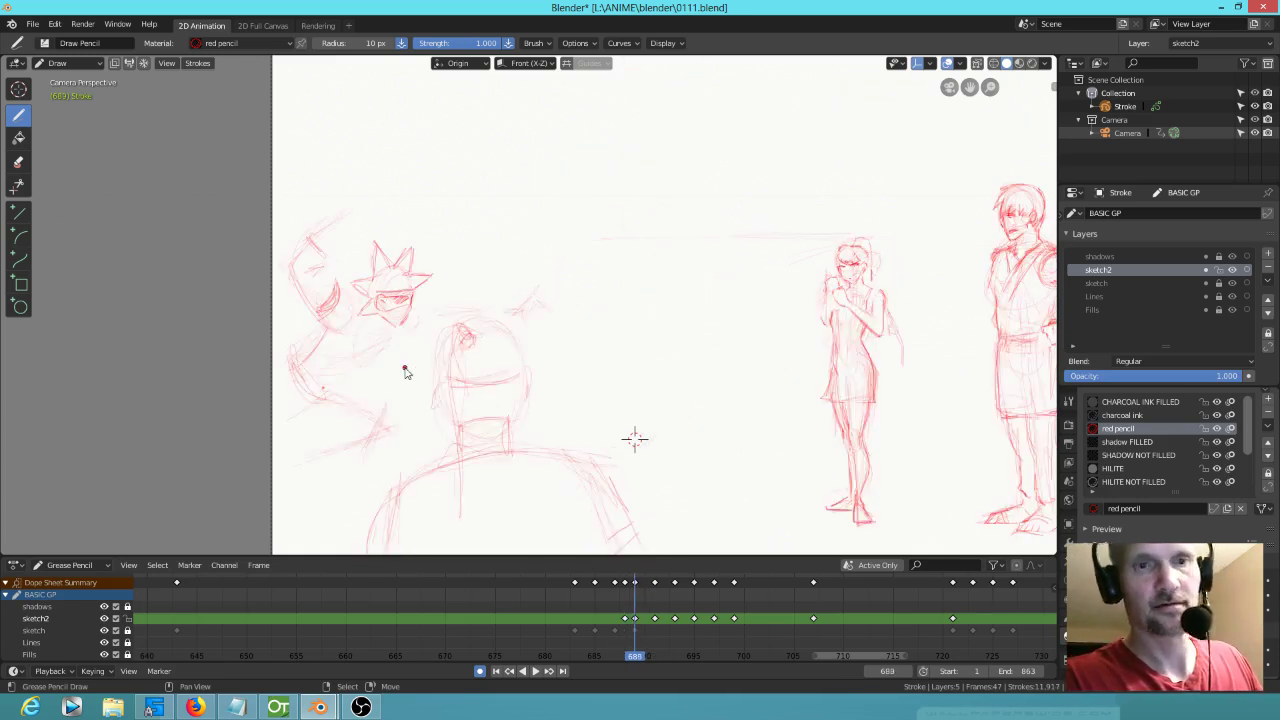
{"action": "left_click_drag", "start_coordinate": [314, 353], "coordinate": [353, 384]}
{"action": "key", "text": "Up"}
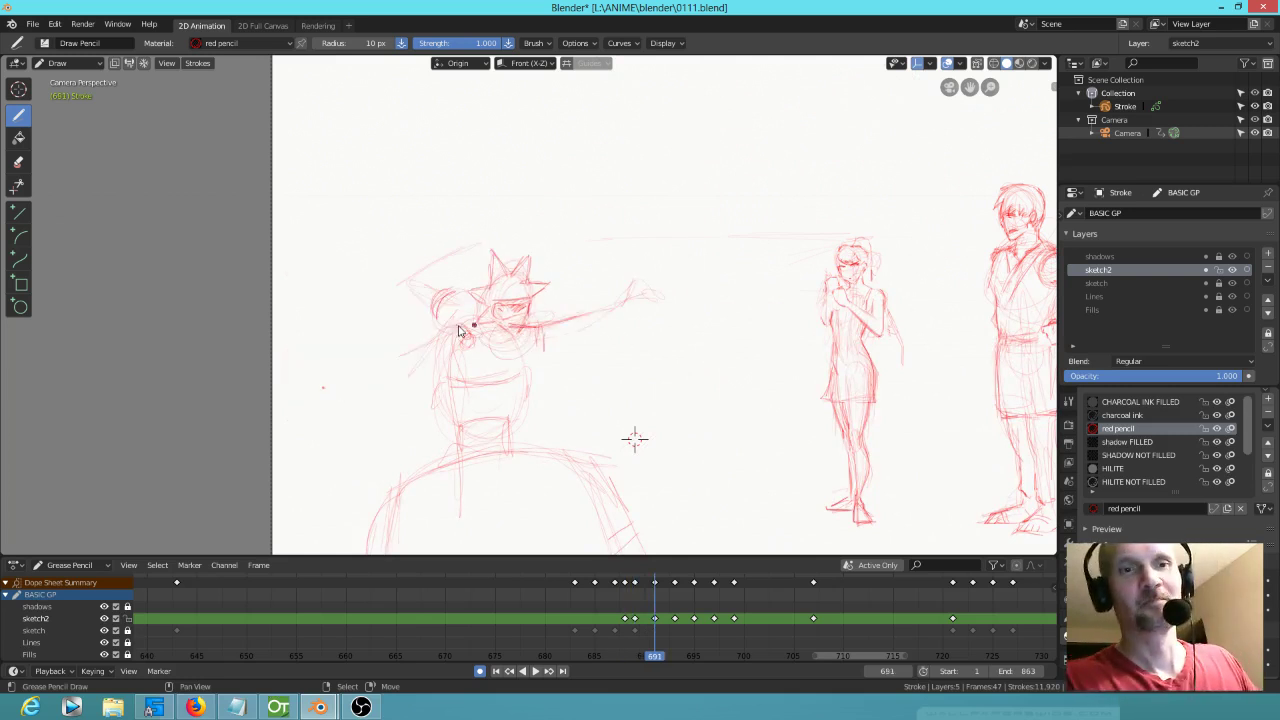
Step: Add shoulder and waist lines to the slanted torso at frame 695 and compare it with frame 697
{"action": "key", "text": "Up"}
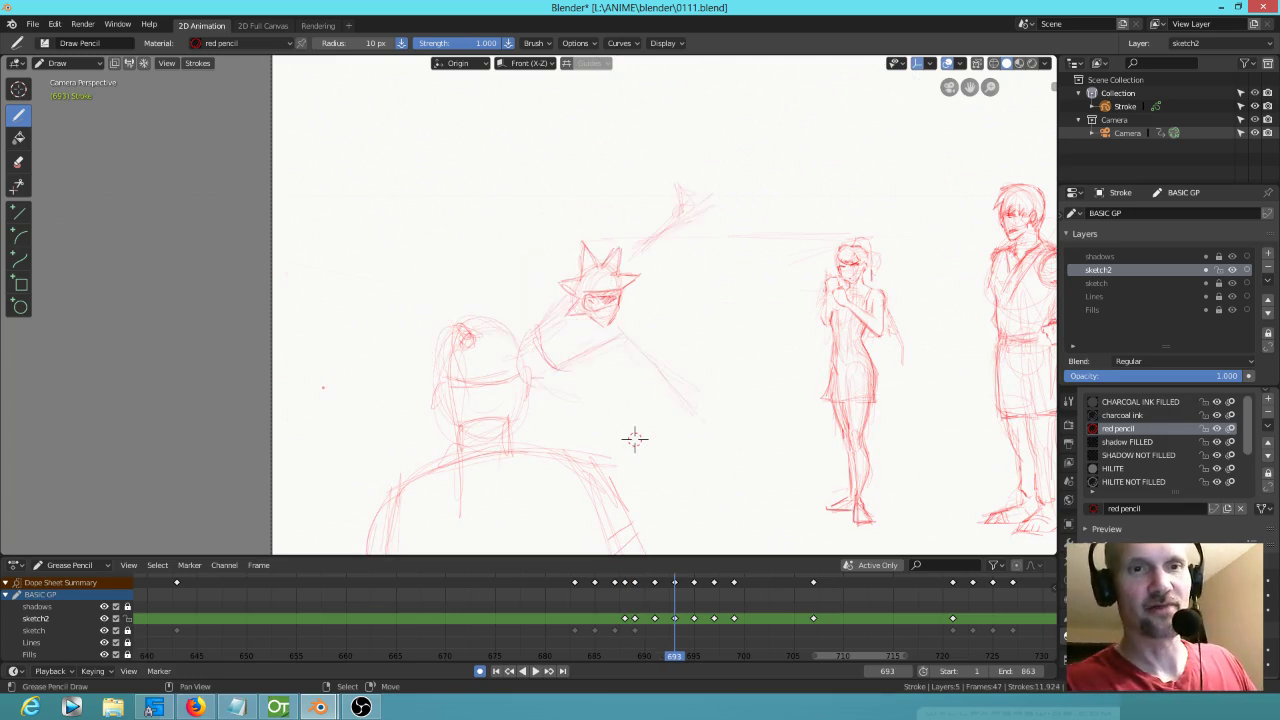
{"action": "key", "text": "Up"}
{"action": "mouse_move", "coordinate": [606, 383]}
{"action": "left_mouse_down"}
{"action": "mouse_move", "coordinate": [605, 343]}
{"action": "mouse_move", "coordinate": [611, 370]}
{"action": "left_mouse_up"}
{"action": "mouse_move", "coordinate": [609, 355]}
{"action": "left_mouse_down"}
{"action": "mouse_move", "coordinate": [618, 383]}
{"action": "mouse_move", "coordinate": [649, 357]}
{"action": "left_mouse_up"}
{"action": "key", "text": "Up"}
{"action": "key", "text": "Down"}
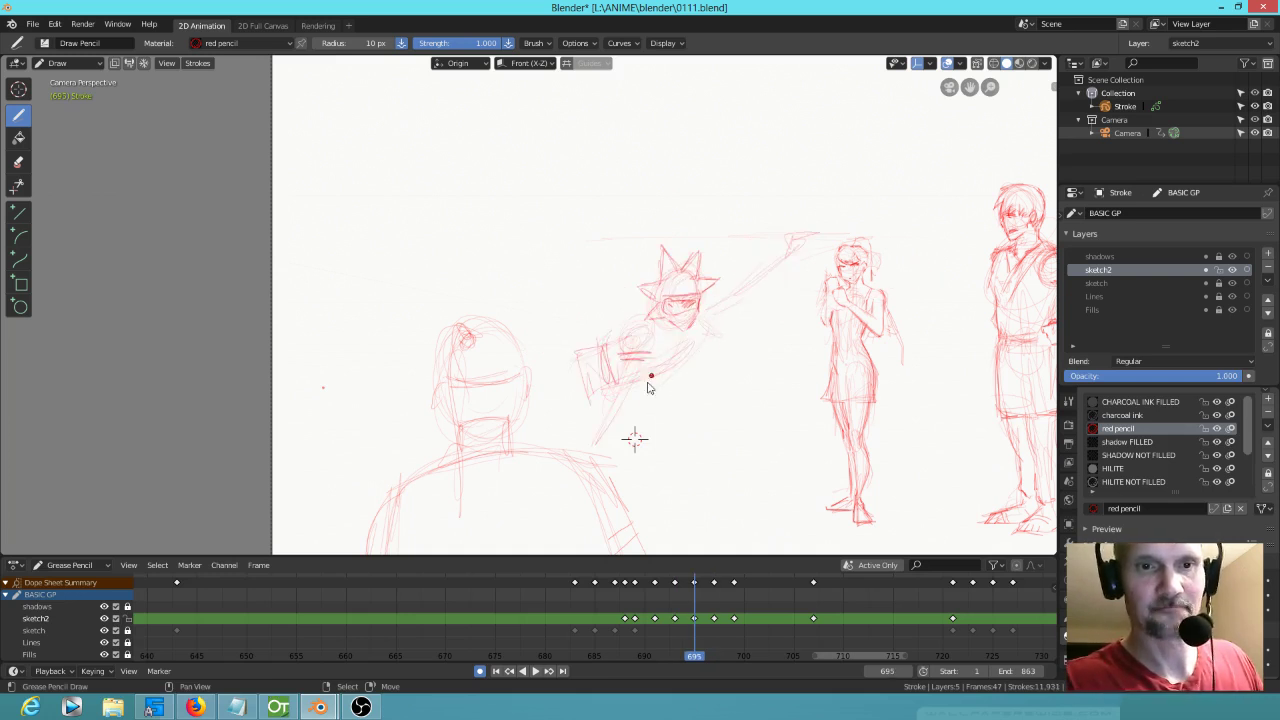
Step: Add cuff and band lines across the limbs of the slanted masked figure at frame 695 and compare it with frames 693 and 697
{"action": "left_click_drag", "start_coordinate": [603, 446], "coordinate": [624, 411]}
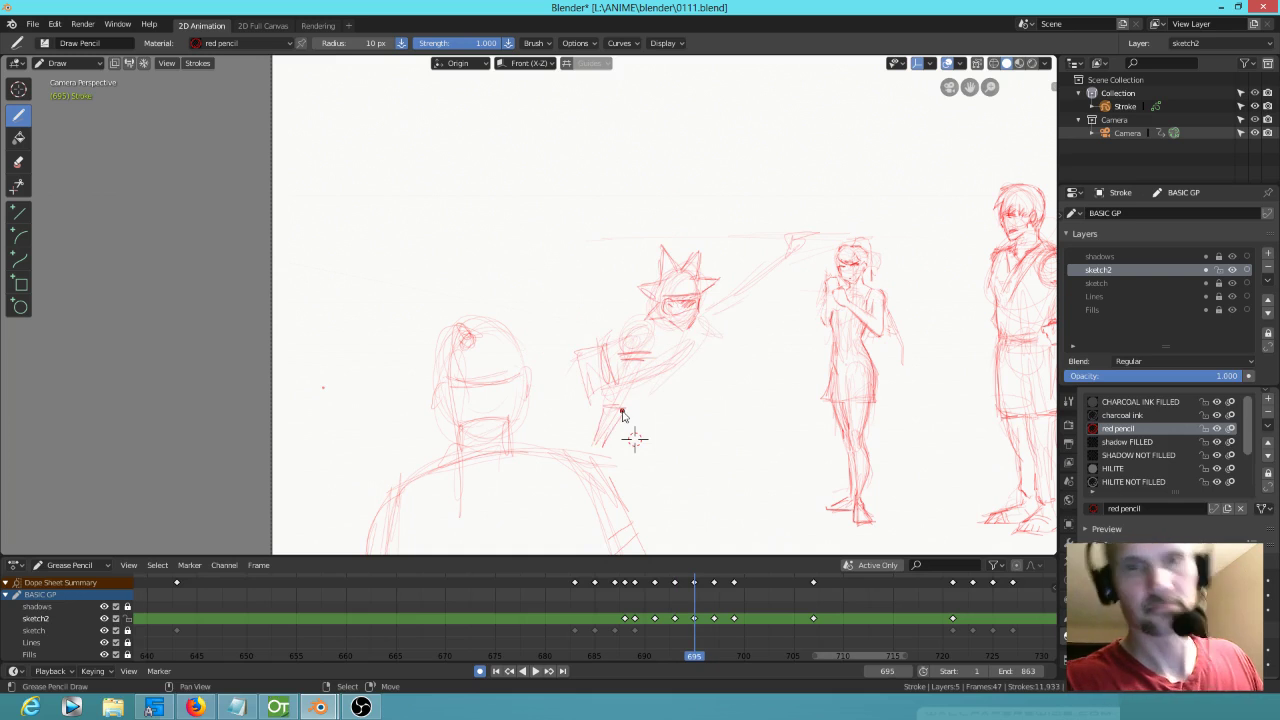
{"action": "key", "text": "Down"}
{"action": "key", "text": "Up"}
{"action": "left_click_drag", "start_coordinate": [717, 304], "coordinate": [715, 323]}
{"action": "mouse_move", "coordinate": [749, 271]}
{"action": "left_mouse_down"}
{"action": "mouse_move", "coordinate": [759, 290]}
{"action": "mouse_move", "coordinate": [787, 260]}
{"action": "left_mouse_up"}
{"action": "key", "text": "Up"}
{"action": "key", "text": "Down"}
{"action": "key", "text": "Up"}
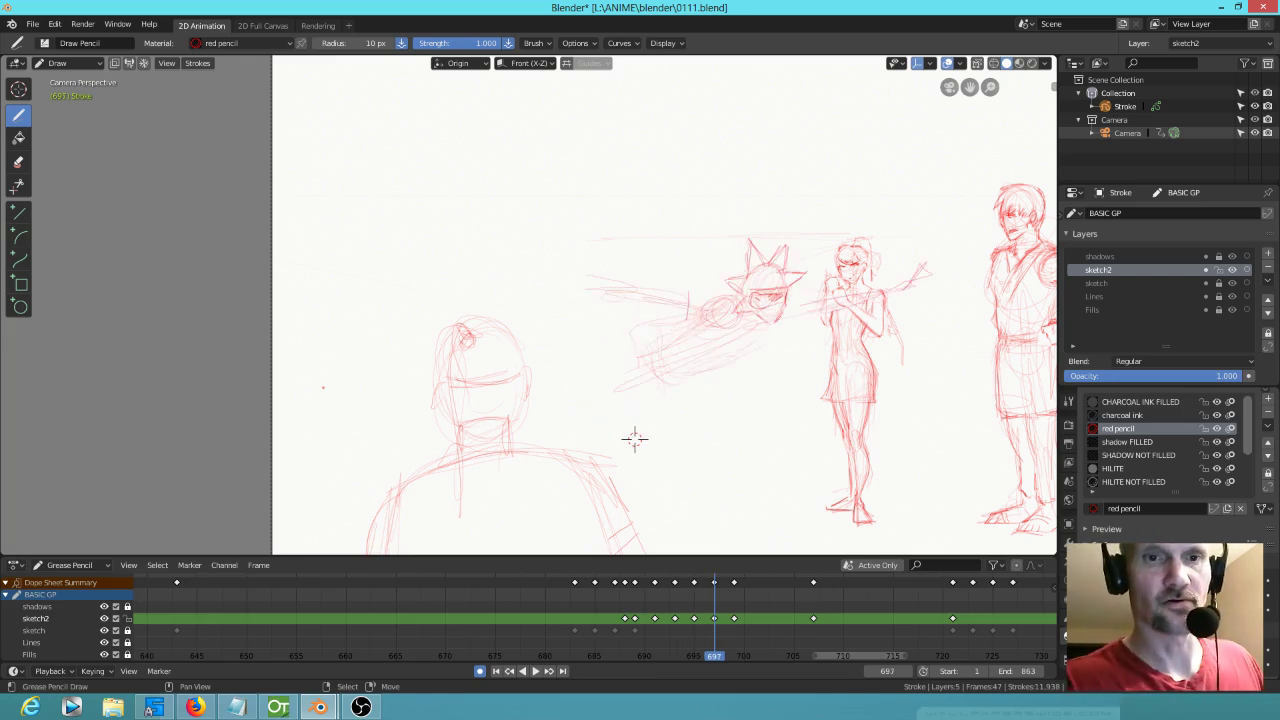
Step: Draw short band lines across the masked figure's trailing arm at frame 697, checking them against the previous keyframe
{"action": "left_click_drag", "start_coordinate": [690, 294], "coordinate": [695, 326]}
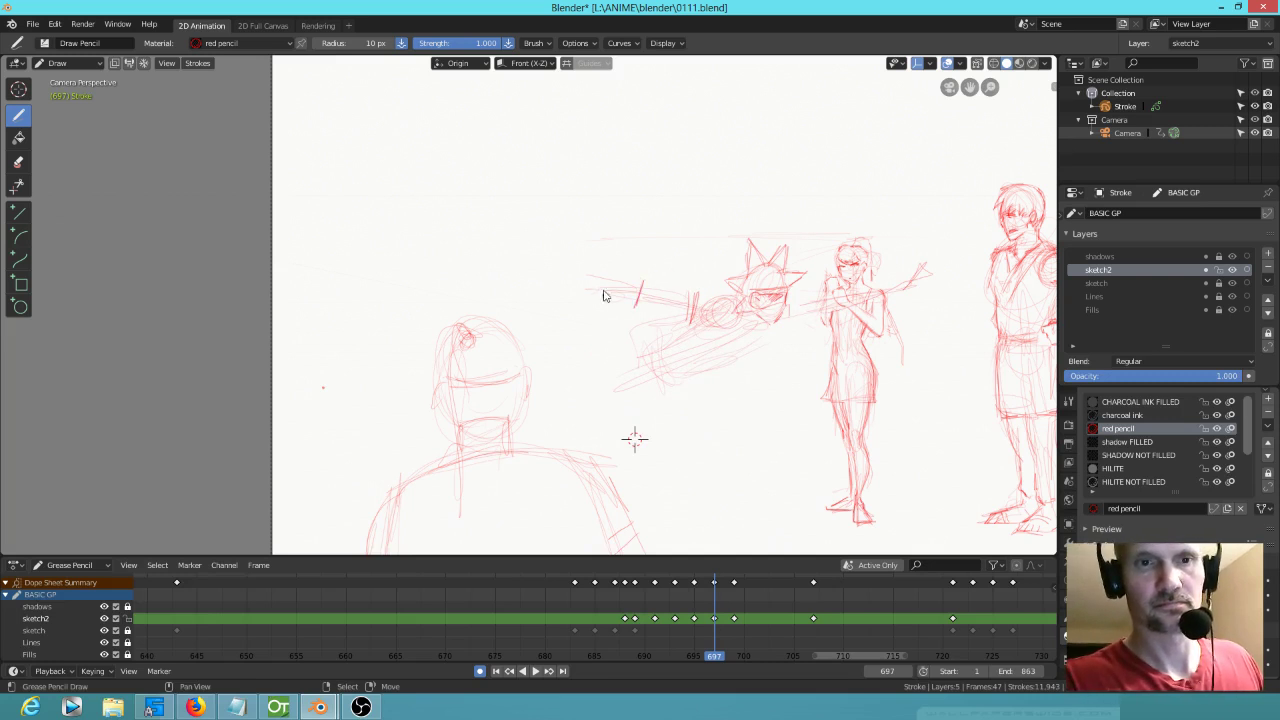
{"action": "key", "text": "Down"}
{"action": "key", "text": "Up"}
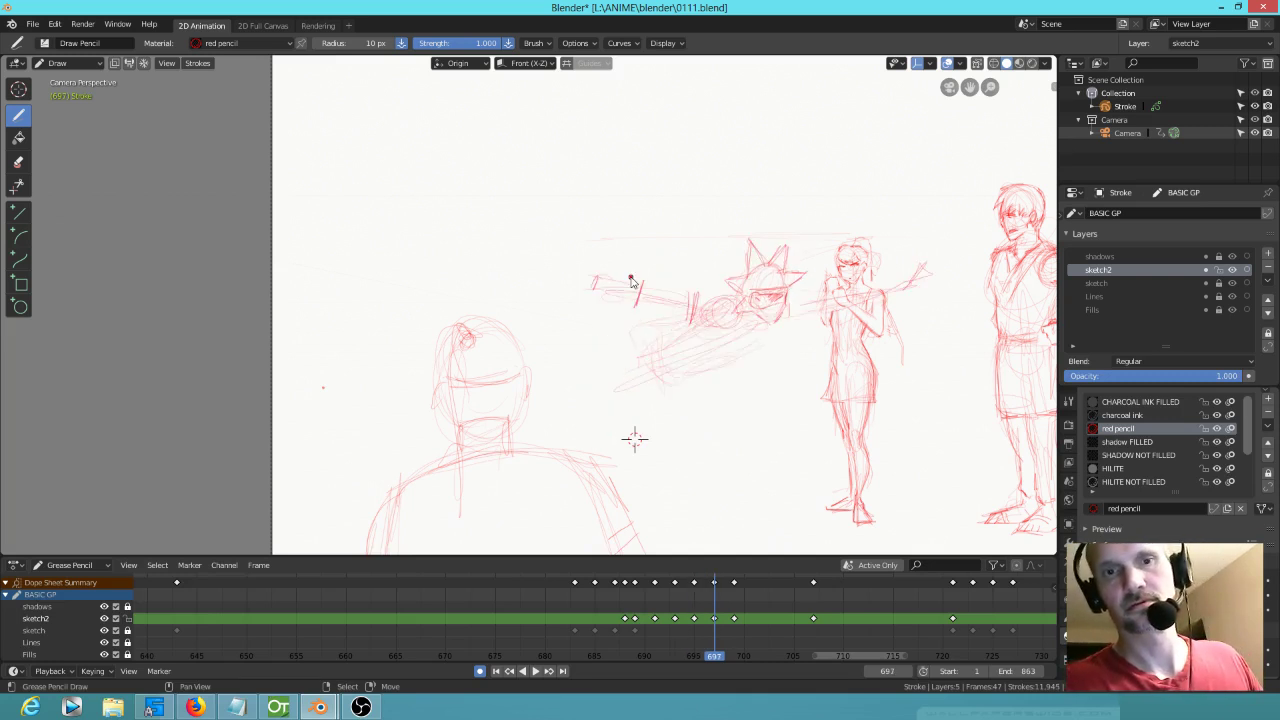
Step: At frame 699, add cuff lines to the masked figure's hanging and trailing limbs and strengthen the rounded shoulder
{"action": "key", "text": "Up"}
{"action": "middle_click_drag", "start_coordinate": [871, 416], "coordinate": [657, 423]}
{"action": "key", "text": "Down"}
{"action": "key", "text": "Up"}
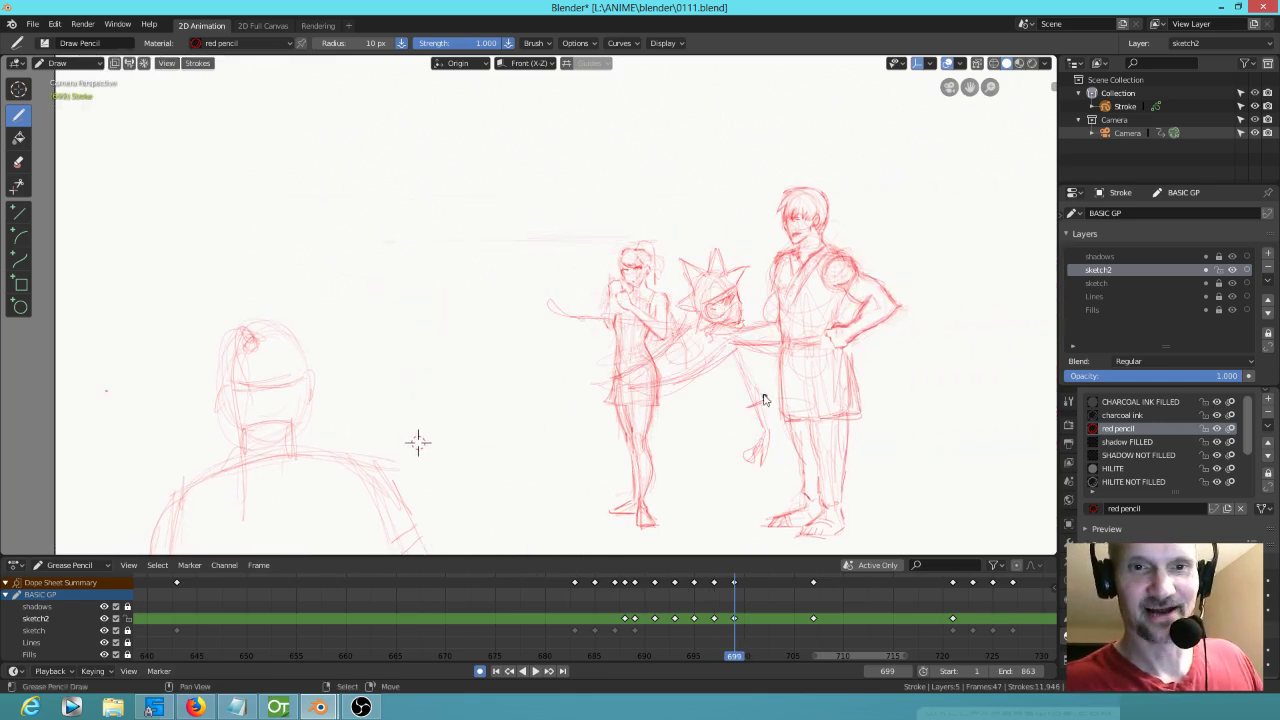
{"action": "key", "text": "Down"}
{"action": "key", "text": "Up"}
{"action": "key", "text": "Down"}
{"action": "key", "text": "Up"}
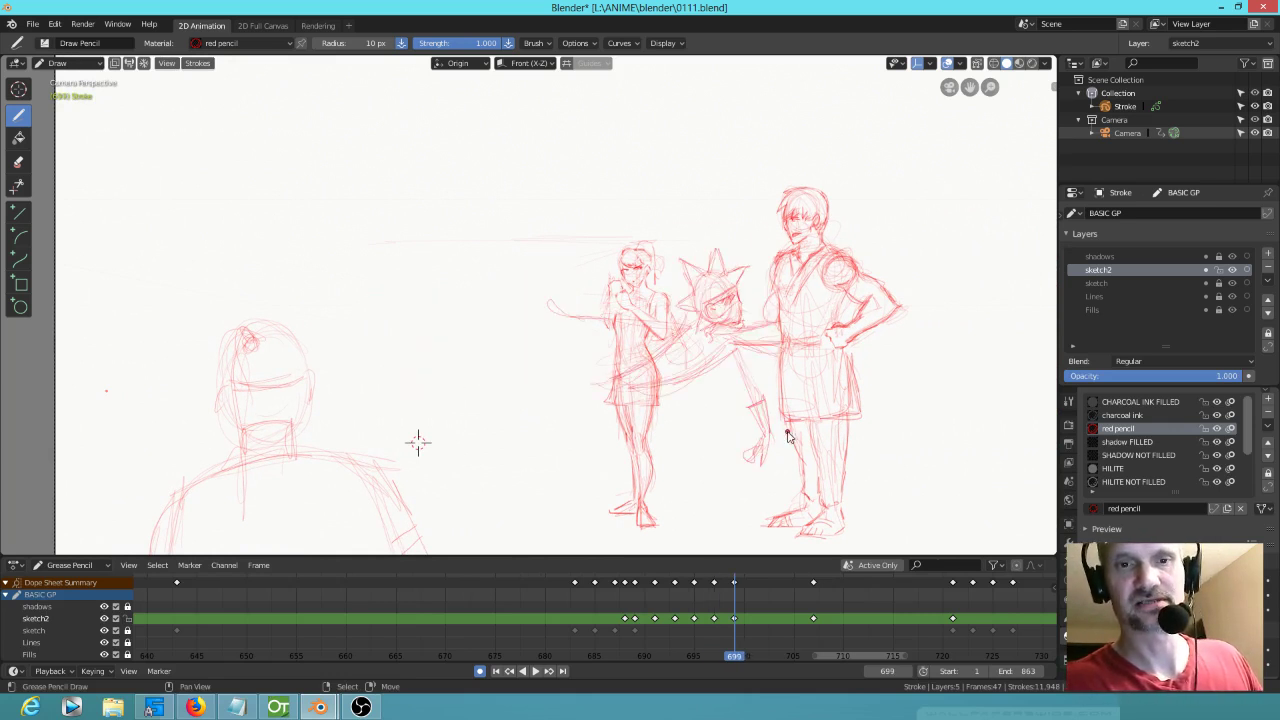
{"action": "left_click_drag", "start_coordinate": [608, 315], "coordinate": [601, 327]}
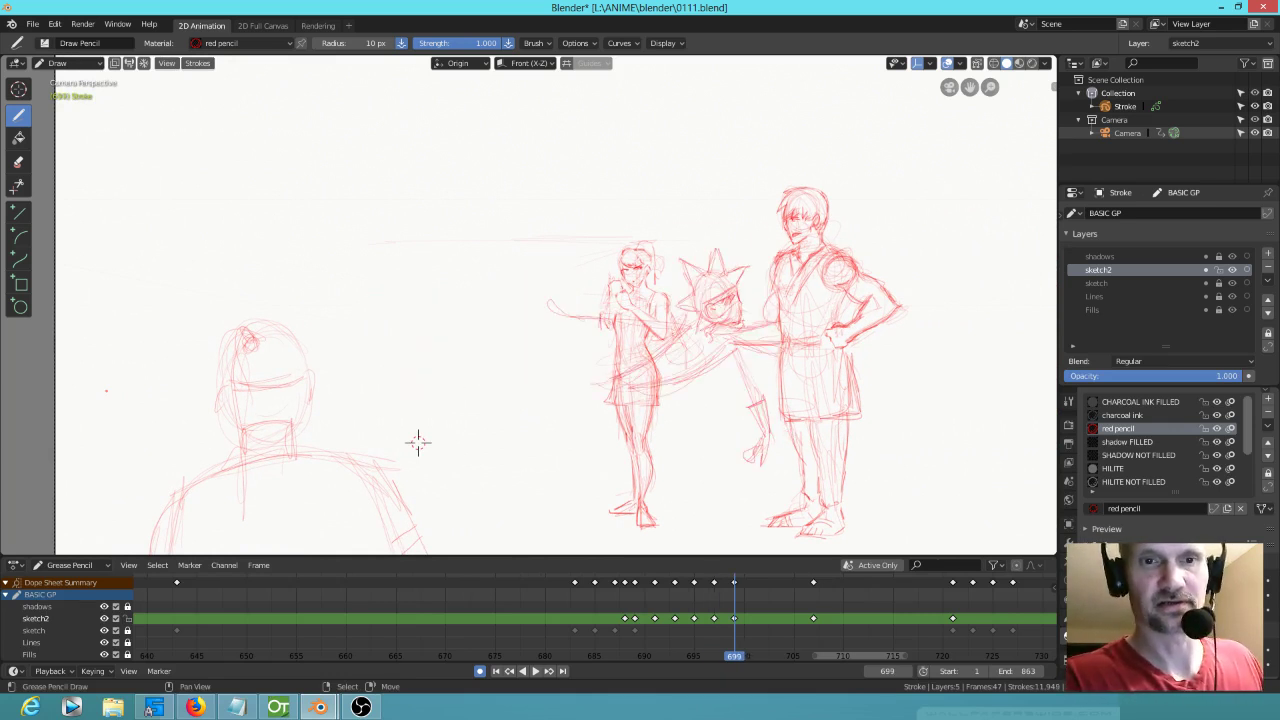
{"action": "mouse_move", "coordinate": [690, 318]}
{"action": "left_mouse_down"}
{"action": "mouse_move", "coordinate": [678, 338]}
{"action": "mouse_move", "coordinate": [663, 330]}
{"action": "left_mouse_up"}
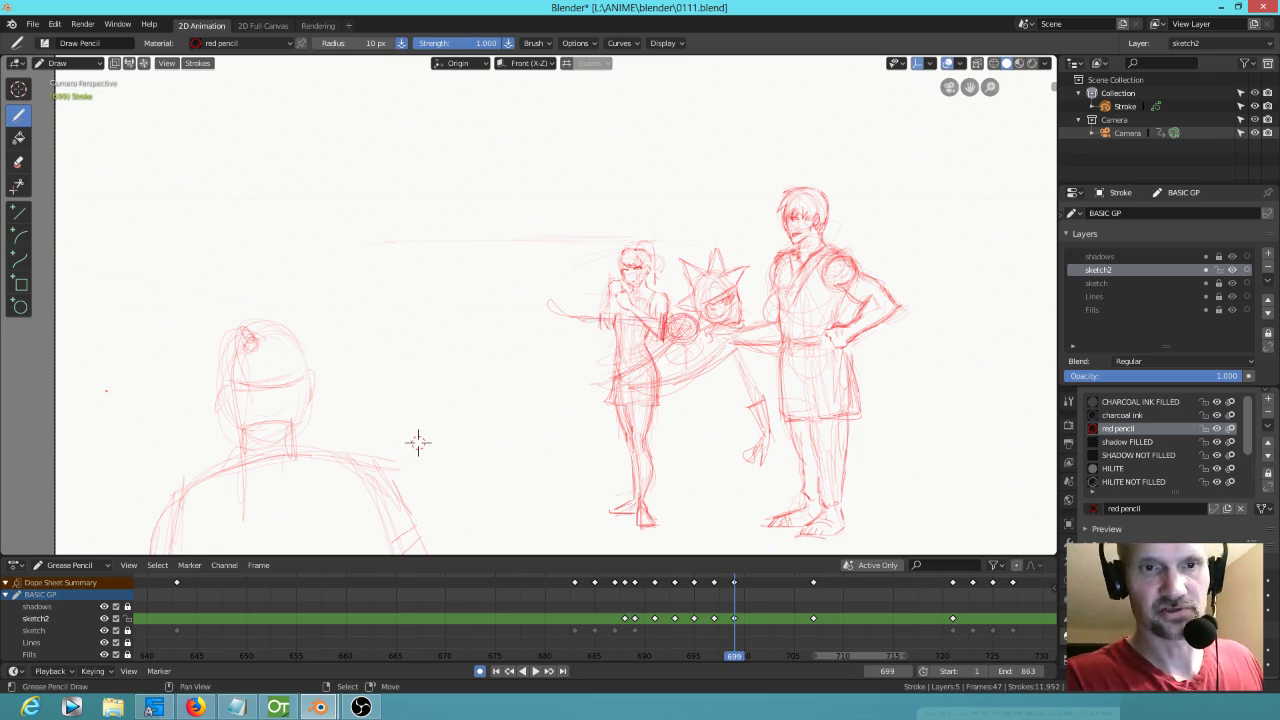
{"action": "left_click_drag", "start_coordinate": [575, 313], "coordinate": [575, 328]}
Step: Step back through the drawn keyframes from frame 699 to the close-up at frame 309 to review the poses
{"action": "key", "text": "Up"}
{"action": "key", "text": "Down"}
{"action": "key", "text": "Up"}
{"action": "key", "text": "Up"}
{"action": "key", "text": "Down"}
{"action": "key", "text": "Down"}
{"action": "key", "text": "Down"}
{"action": "key", "text": "Down"}
{"action": "key", "text": "Down"}
{"action": "key", "text": "Down"}
{"action": "key", "text": "Down"}
{"action": "key", "text": "Down"}
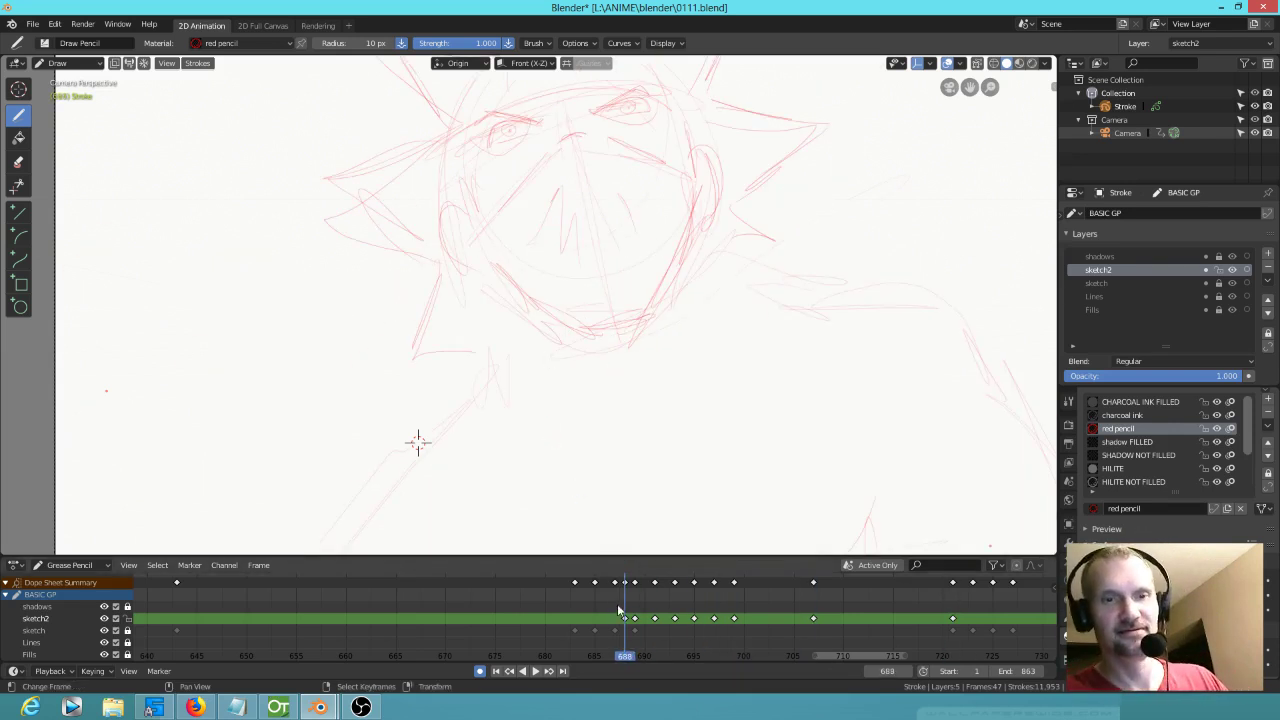
{"action": "key", "text": "Down"}
{"action": "key", "text": "Up"}
{"action": "key", "text": "Down"}
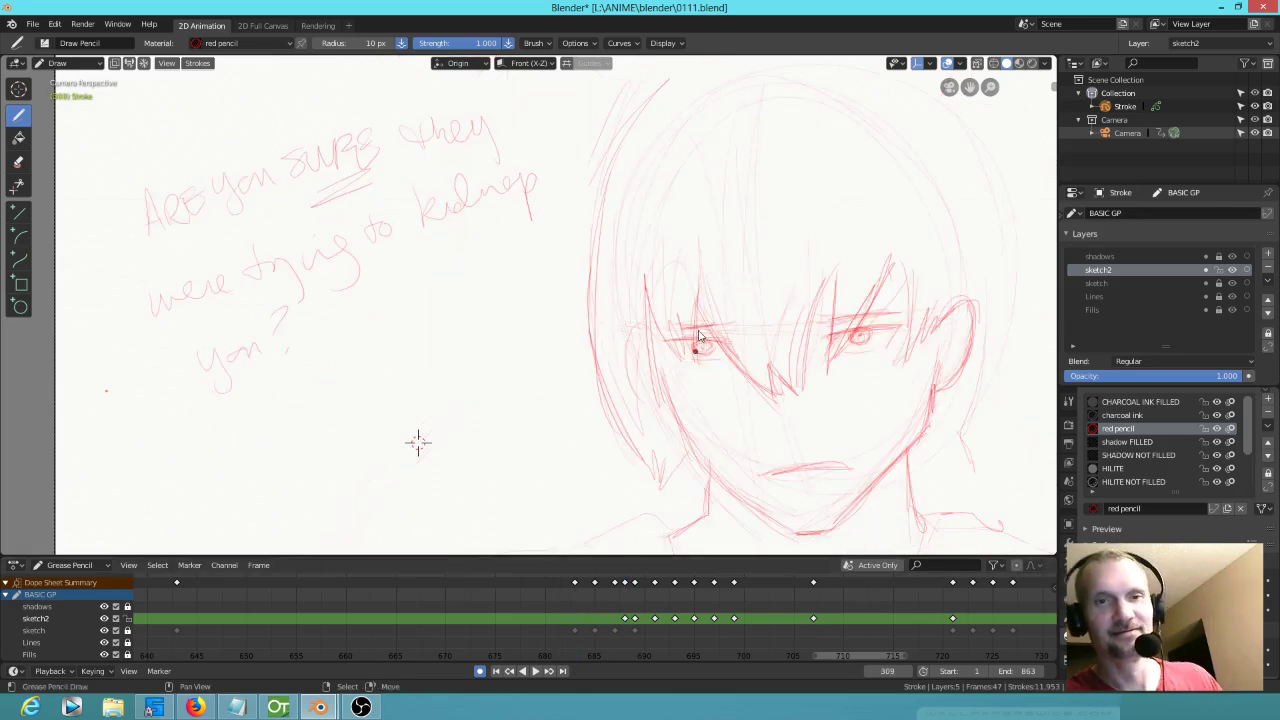
Step: Play the animation, replaying the masked character's leap from shortly before its first keyframes to judge the timing
{"action": "scroll", "coordinate": [680, 385], "scroll_direction": "down", "scroll_amount": 2}
{"action": "key", "text": "space"}
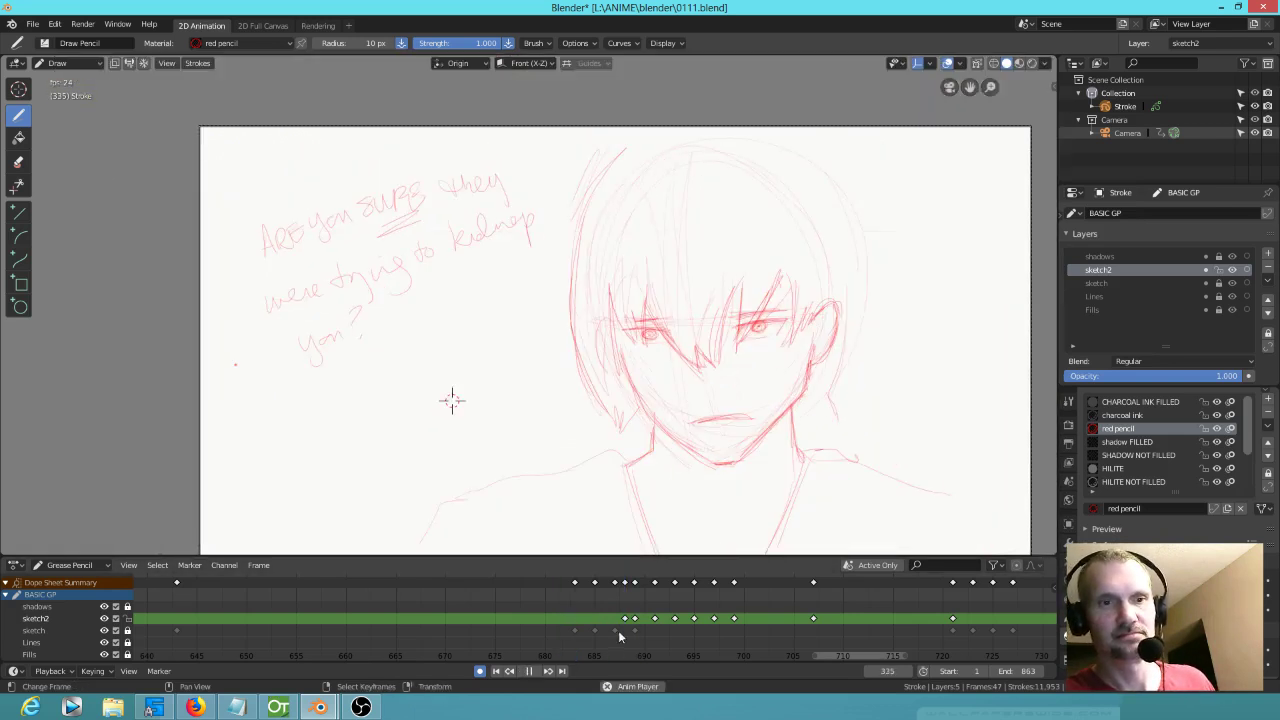
{"action": "left_click", "coordinate": [554, 611]}
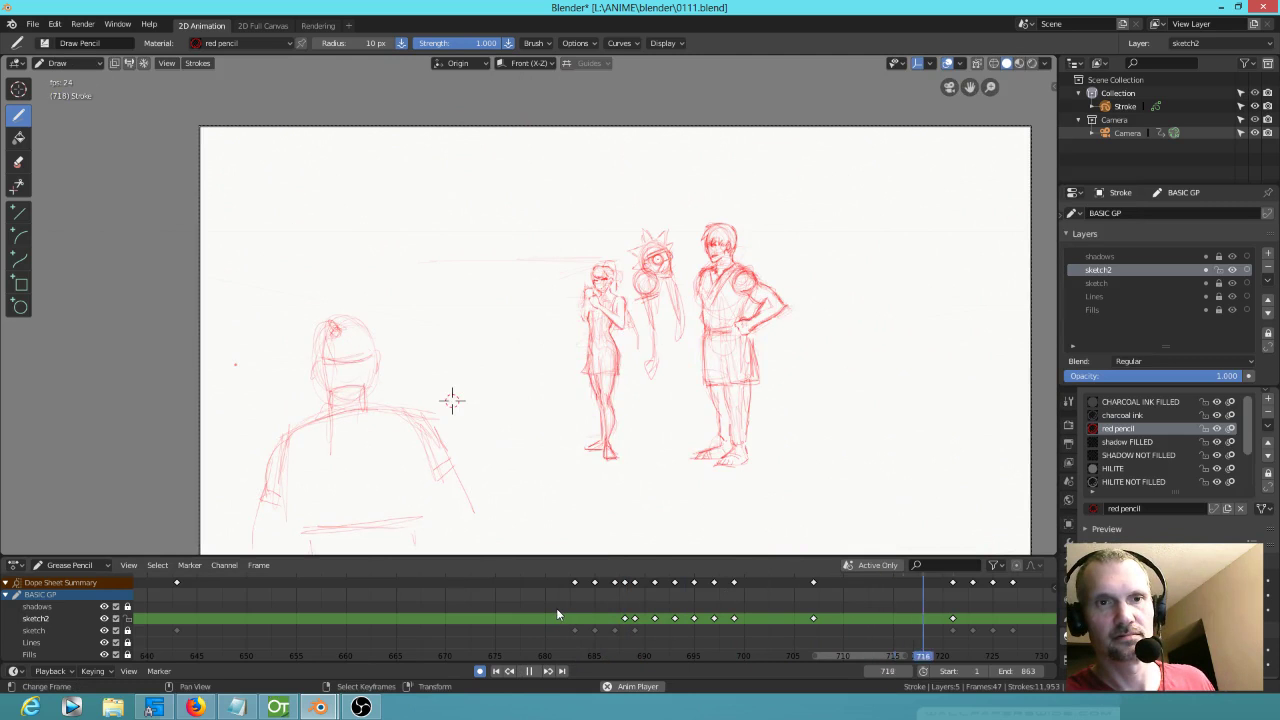
{"action": "left_click", "coordinate": [474, 600]}
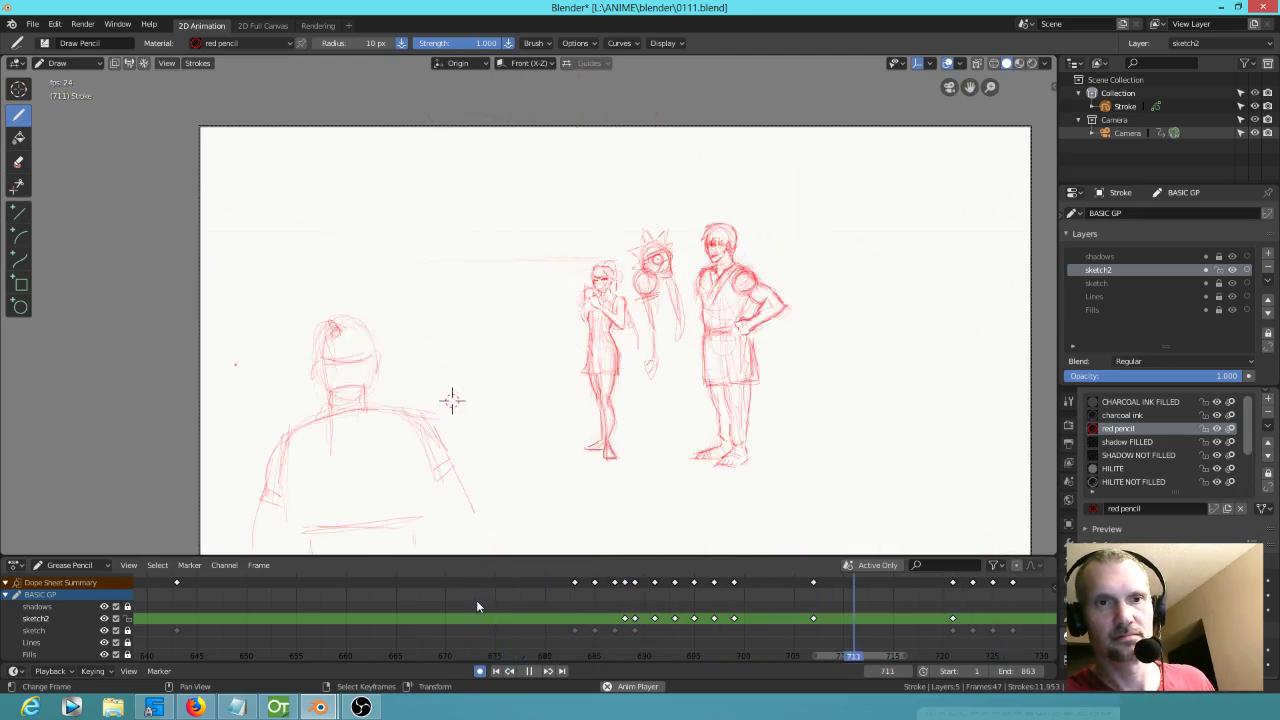
{"action": "left_click", "coordinate": [480, 598]}
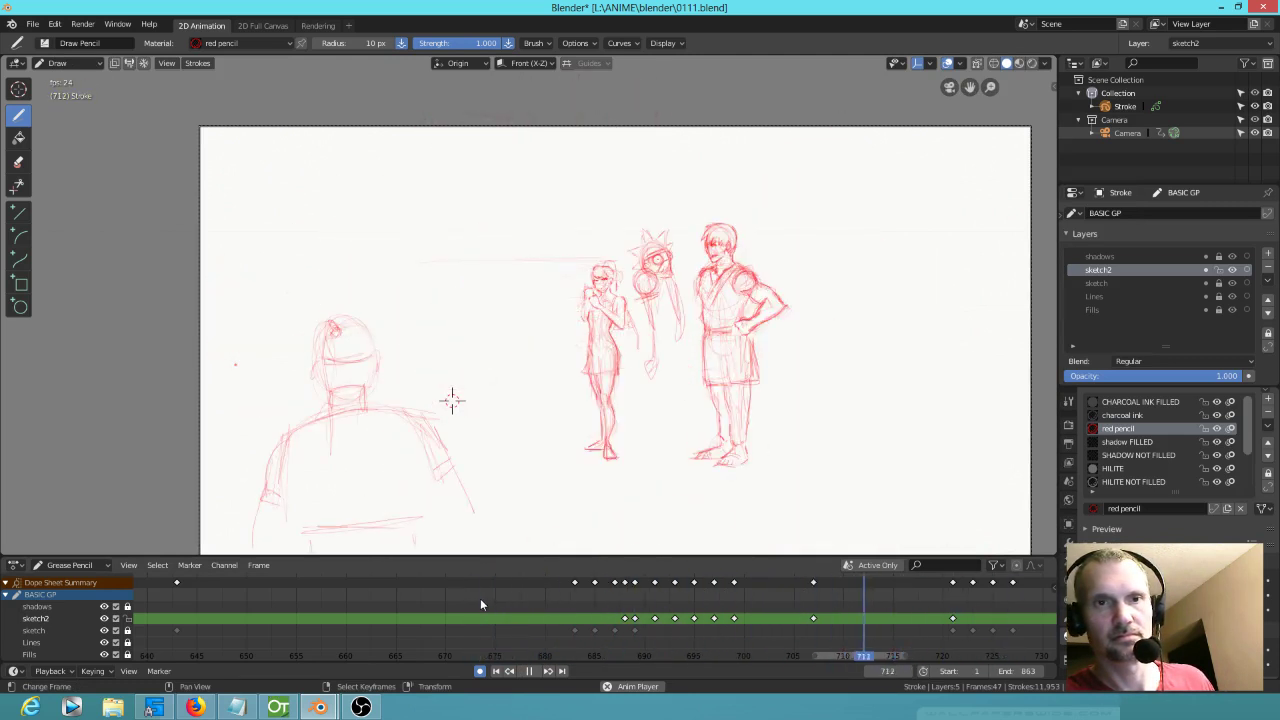
{"action": "left_click", "coordinate": [480, 598]}
{"action": "key", "text": "space"}
Step: Go to frame 687, select the keyframe at frame 683 and unlock all the grease pencil layers
{"action": "left_click_drag", "start_coordinate": [480, 598], "coordinate": [617, 618]}
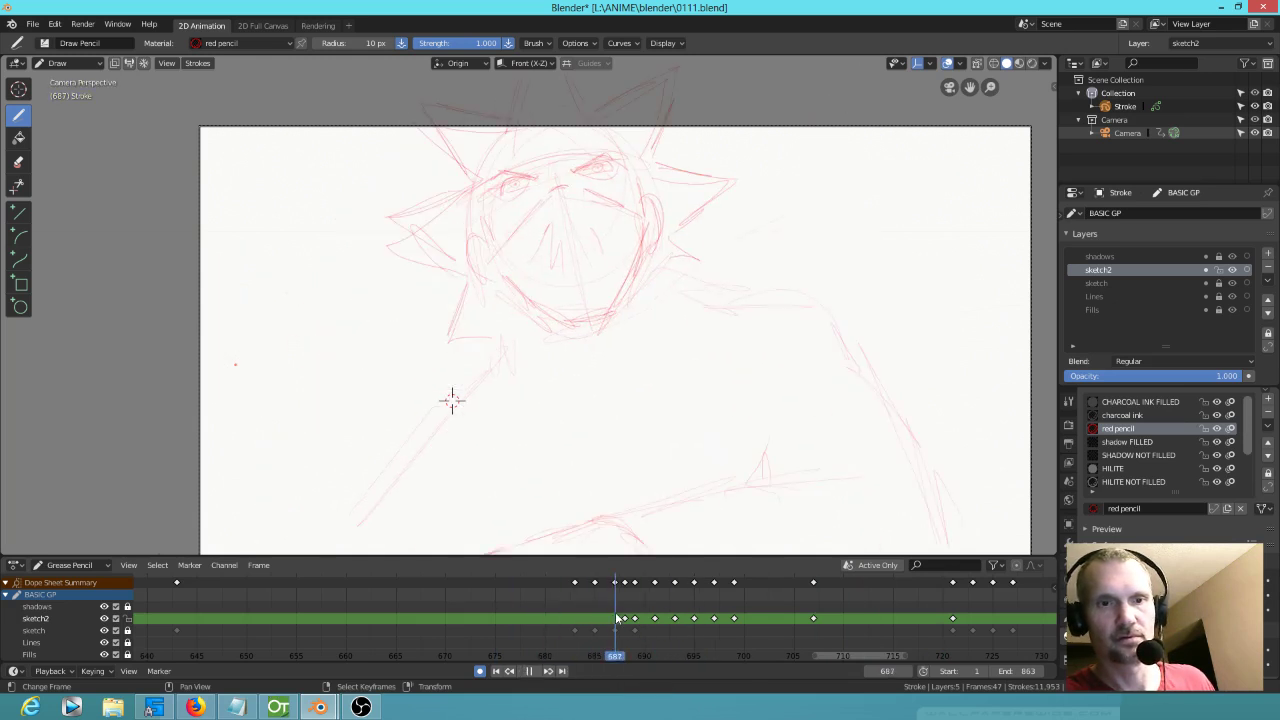
{"action": "left_click", "coordinate": [572, 583]}
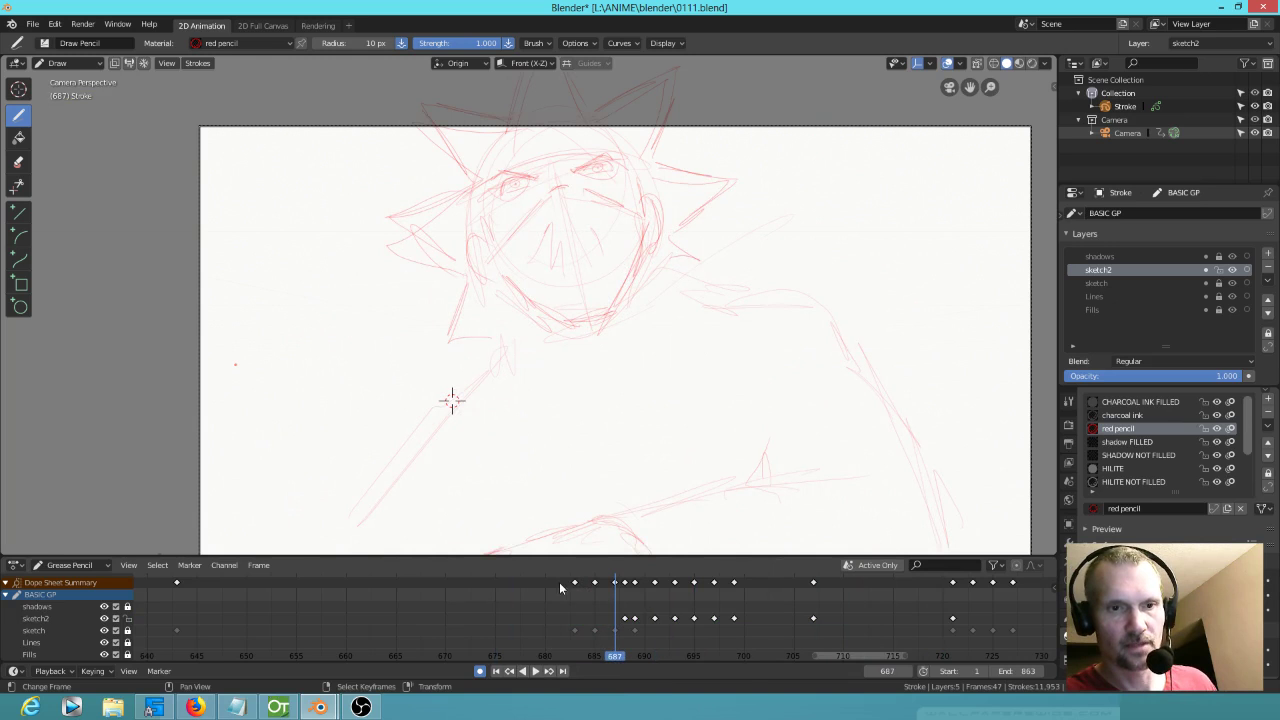
{"action": "left_click", "coordinate": [575, 583]}
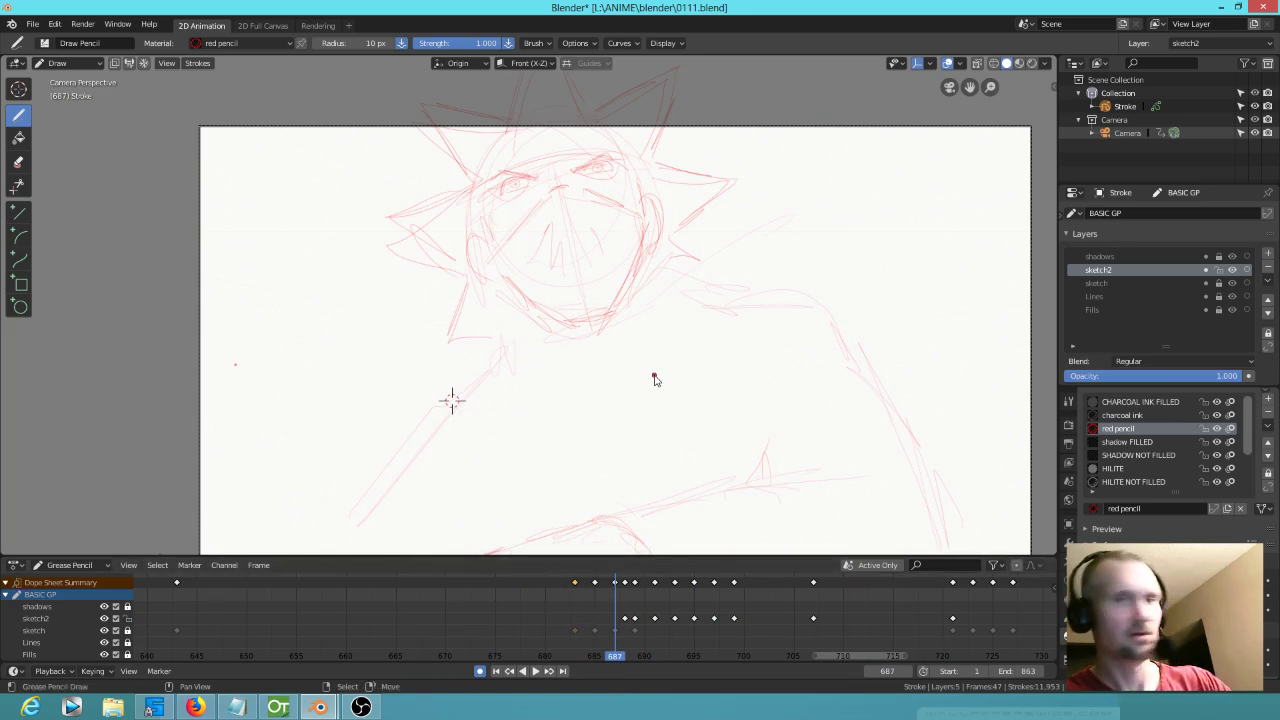
{"action": "key", "text": "KP_Multiply"}
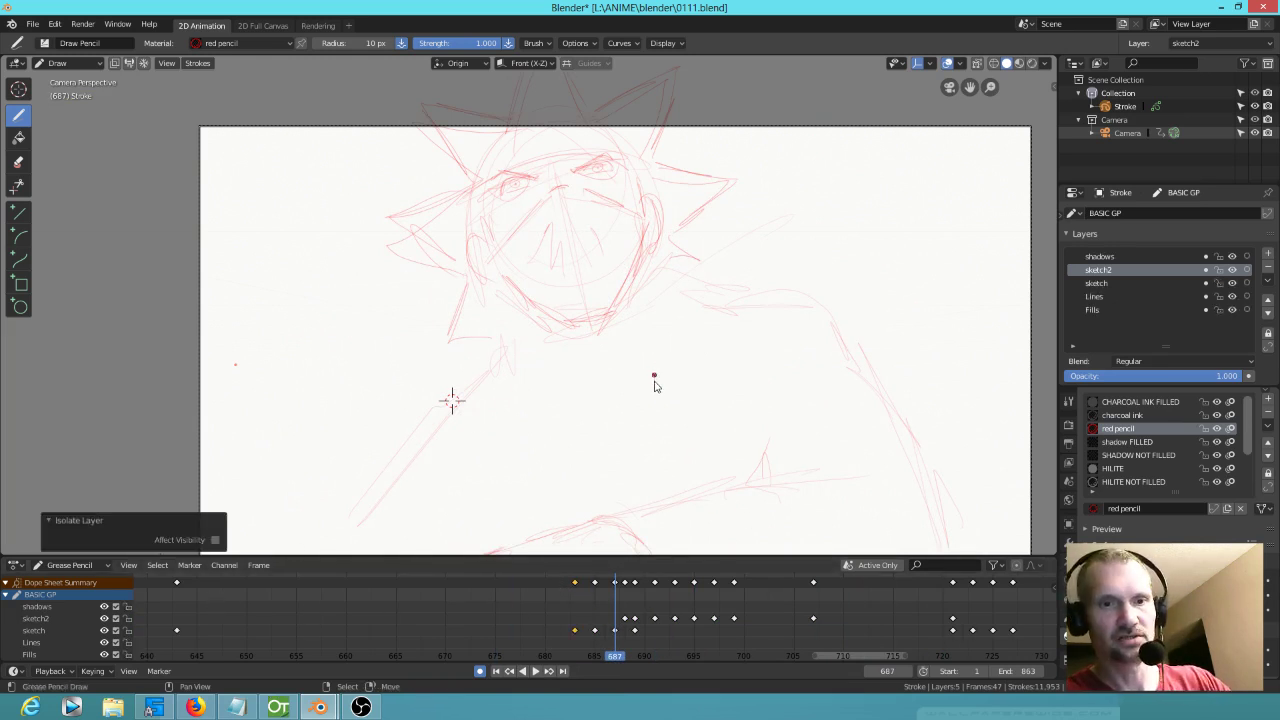
Step: Move the sketch layer's keyframes at frames 683, 685 and 687 three frames earlier and duplicate the last one to frame 686
{"action": "left_click", "coordinate": [578, 633]}
{"action": "left_click", "coordinate": [596, 631], "text": "shift"}
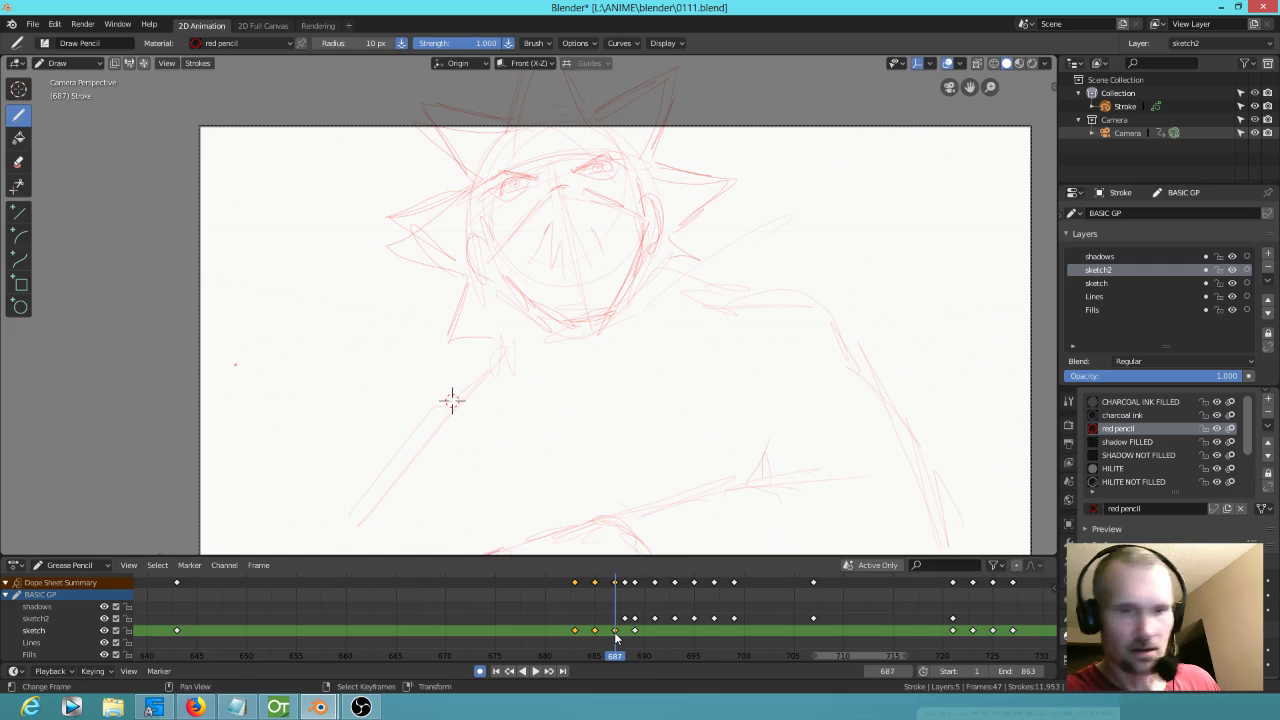
{"action": "key", "text": "g"}
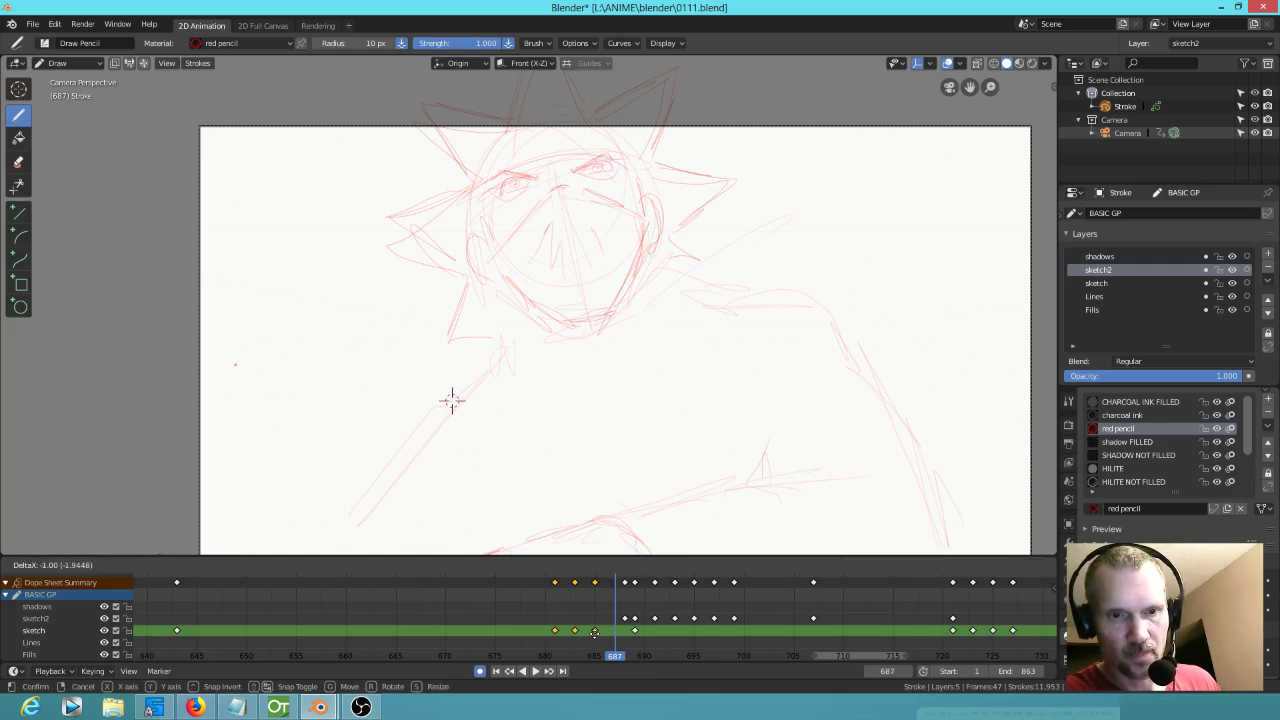
{"action": "left_click", "coordinate": [588, 634]}
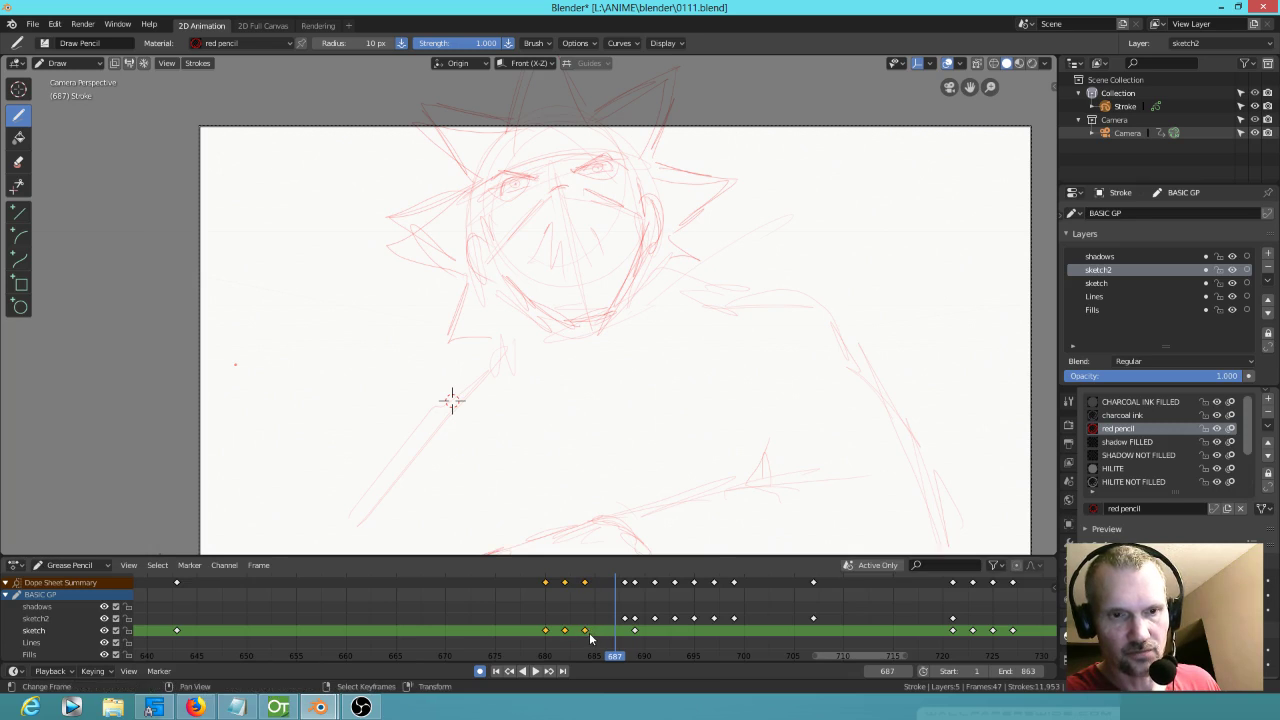
{"action": "left_click_drag", "start_coordinate": [588, 636], "coordinate": [606, 636]}
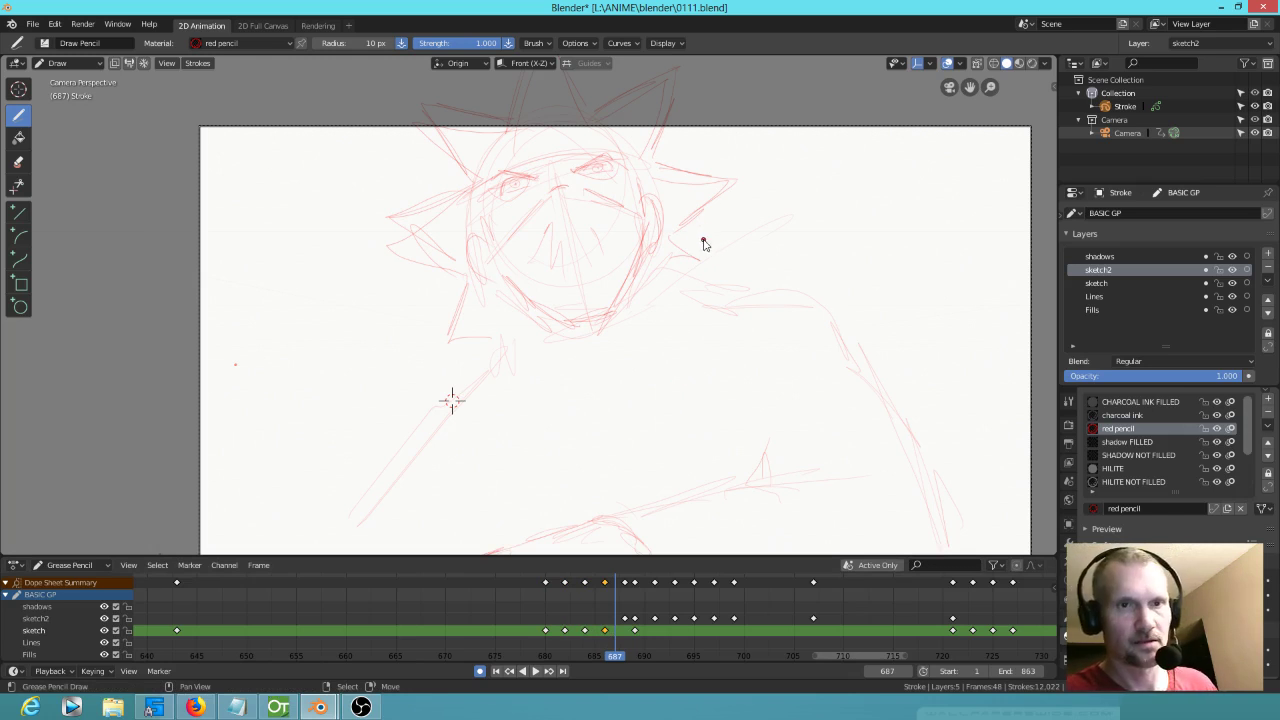
Step: In Edit Mode, move all strokes of the masked close-up at frame 687 by about 0.72 m in X and 1.16 m in Z
{"action": "key", "text": "ctrl+Tab"}
{"action": "key", "text": "6"}
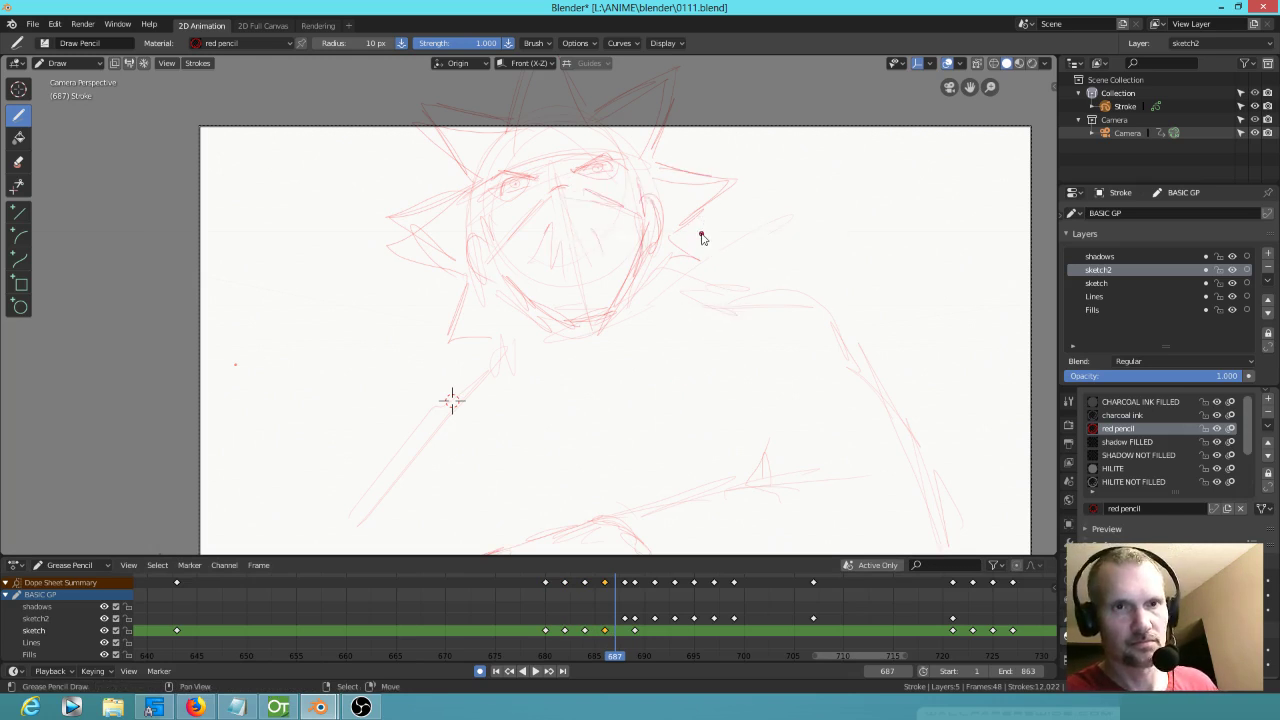
{"action": "key", "text": "a"}
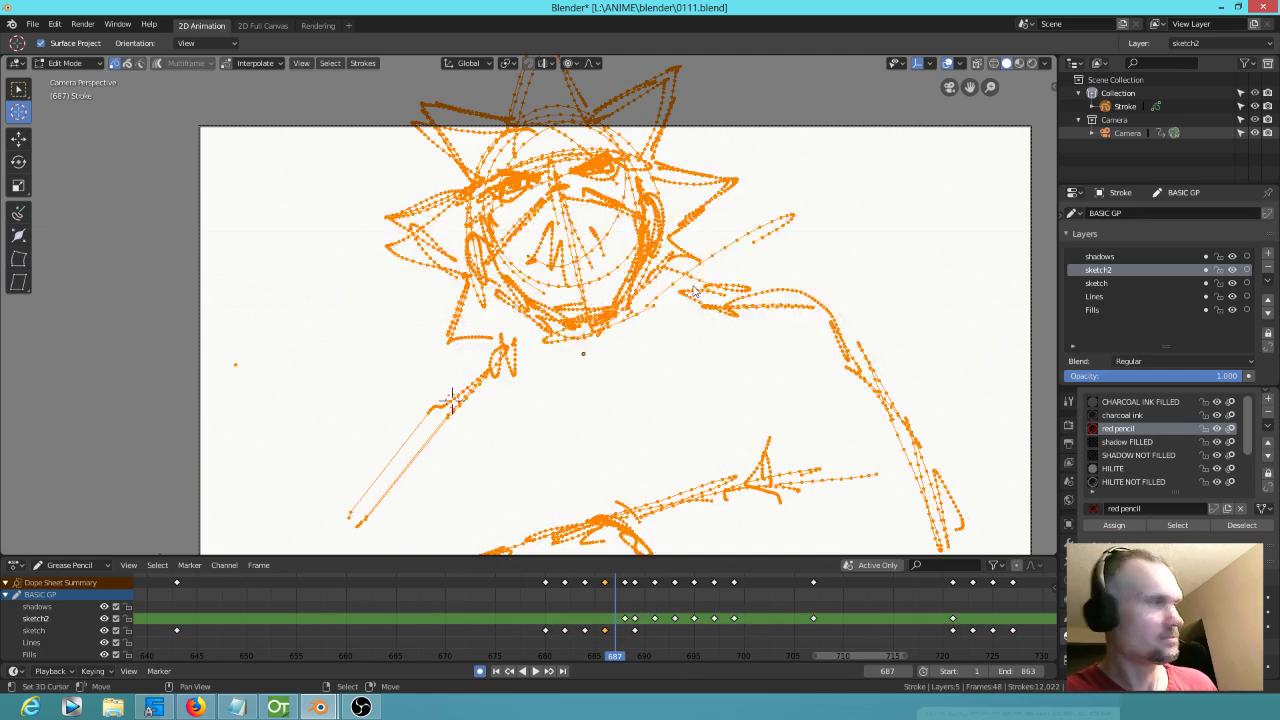
{"action": "key", "text": "g"}
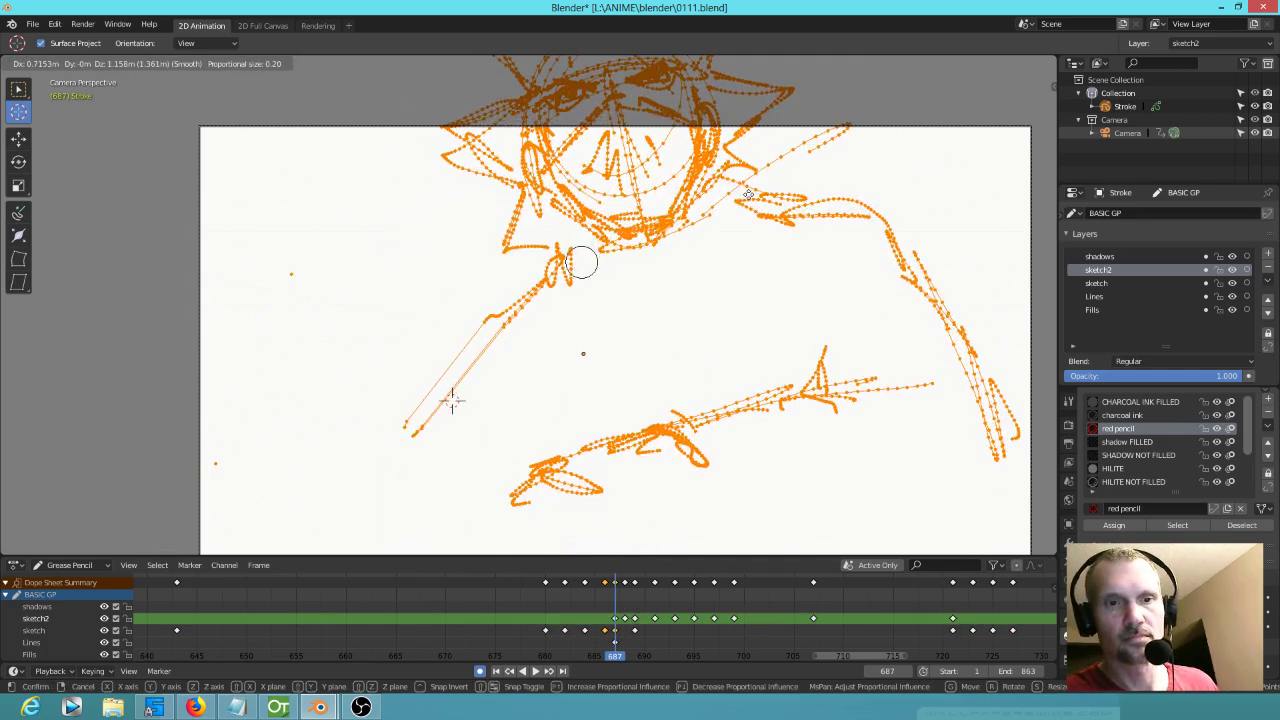
{"action": "left_click", "coordinate": [582, 262]}
Step: Delete the extra frame 687 keyframes from the Lines and sketch2 layers
{"action": "scroll", "coordinate": [660, 615], "scroll_direction": "up", "scroll_amount": 4}
{"action": "scroll", "coordinate": [660, 615], "scroll_direction": "up", "scroll_amount": 2}
{"action": "left_click", "coordinate": [655, 645]}
{"action": "key", "text": "x"}
{"action": "left_click", "coordinate": [655, 646]}
{"action": "right_click", "coordinate": [654, 618]}
{"action": "key", "text": "x"}
{"action": "left_click", "coordinate": [654, 618]}
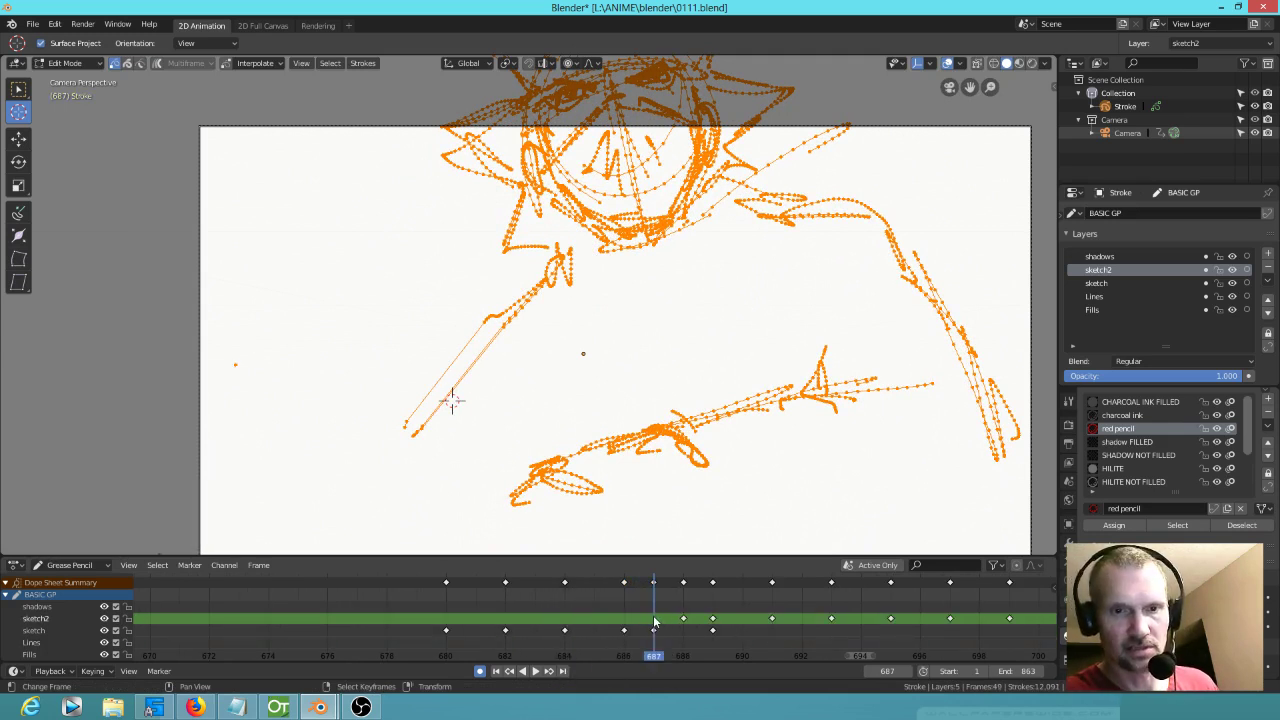
Step: Scrub between frames 686 and 687 to compare the original and shifted masked close-ups
{"action": "key", "text": "space"}
{"action": "left_click_drag", "start_coordinate": [698, 622], "coordinate": [634, 625]}
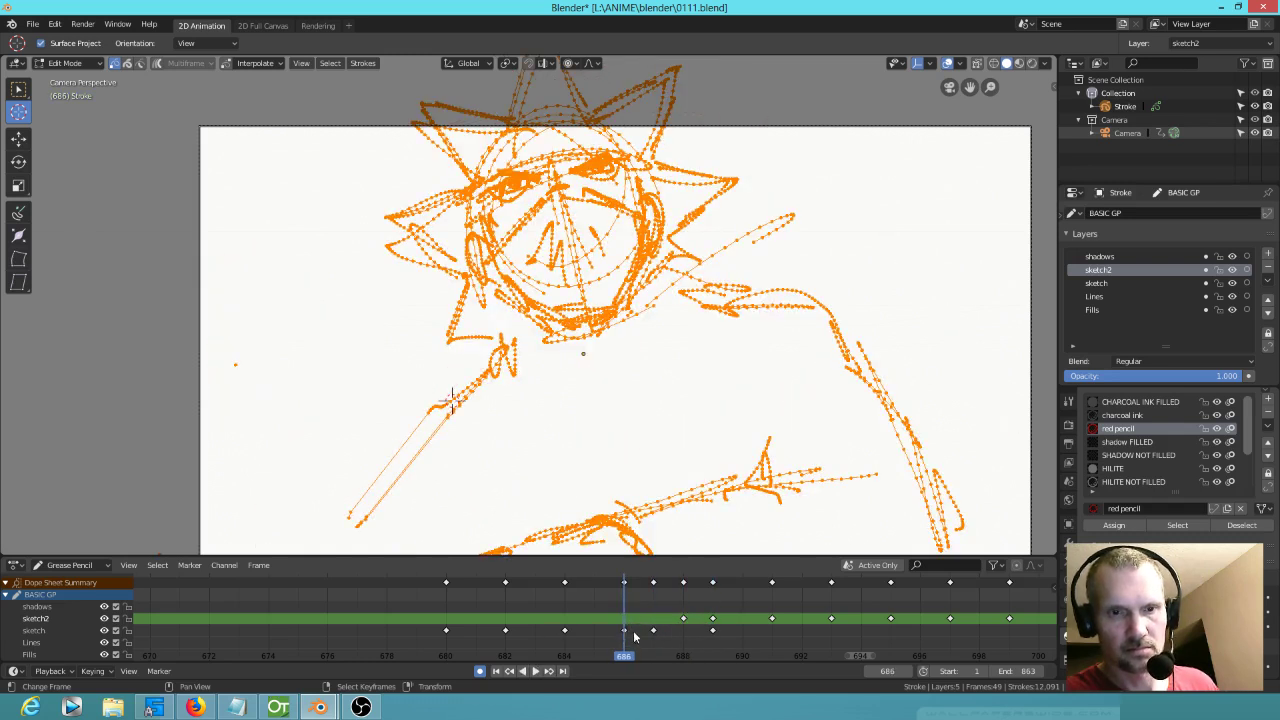
{"action": "key", "text": "space"}
{"action": "key", "text": "space"}
{"action": "middle_click_drag", "start_coordinate": [669, 631], "coordinate": [655, 628]}
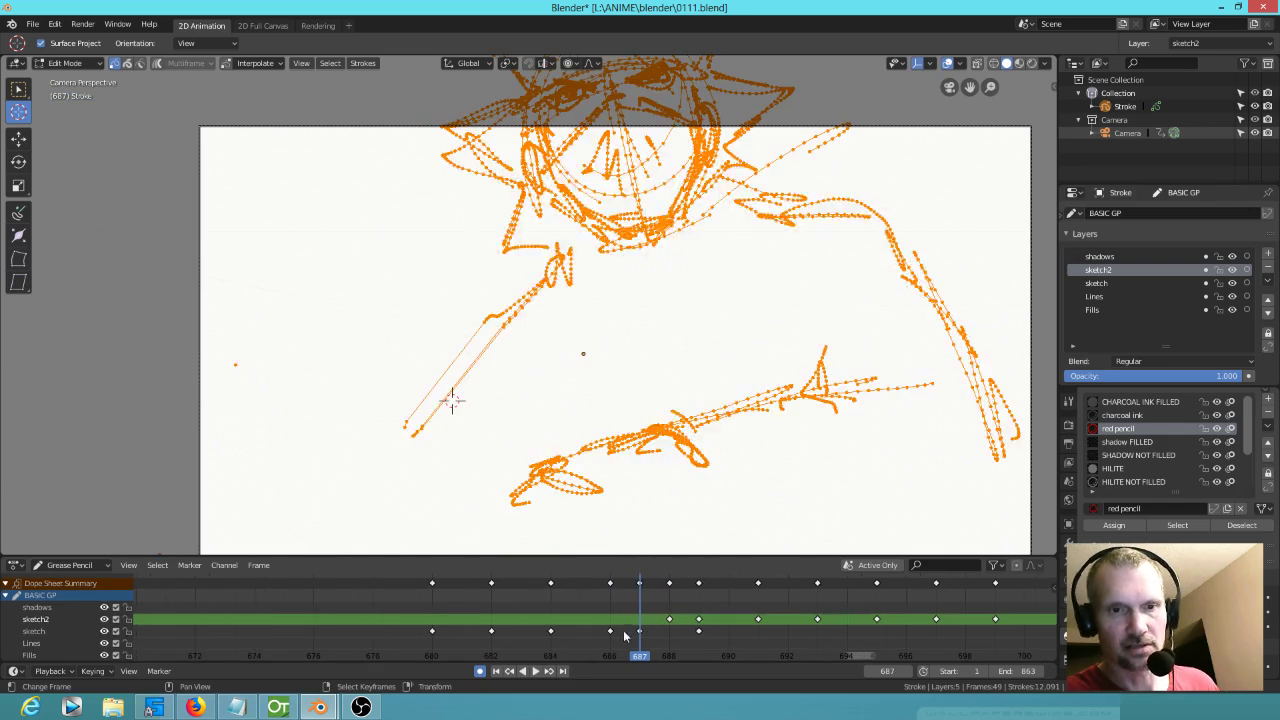
{"action": "left_click_drag", "start_coordinate": [435, 643], "coordinate": [615, 651]}
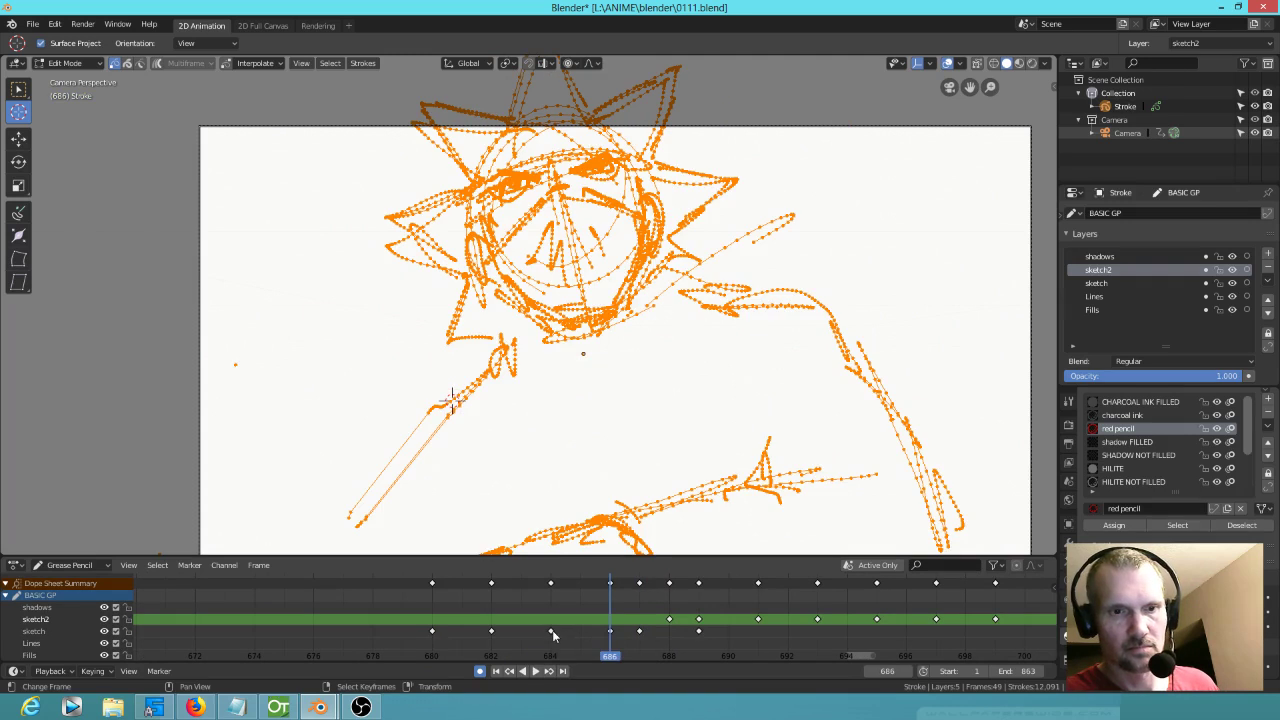
Step: Try to shift the sketch layer's keyframes at frames 682 and 684 one frame later
{"action": "left_click", "coordinate": [580, 631]}
{"action": "key", "text": "g"}
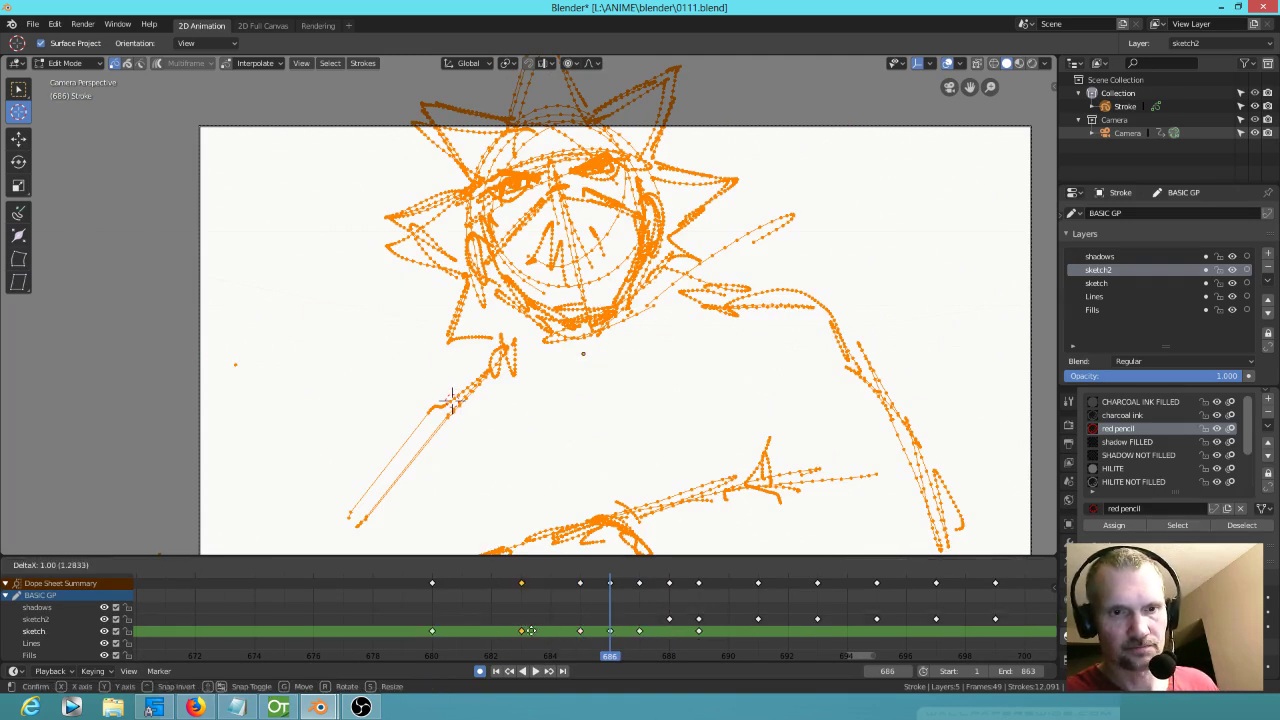
{"action": "left_click", "coordinate": [522, 630]}
{"action": "left_click", "coordinate": [580, 631]}
{"action": "key", "text": "g"}
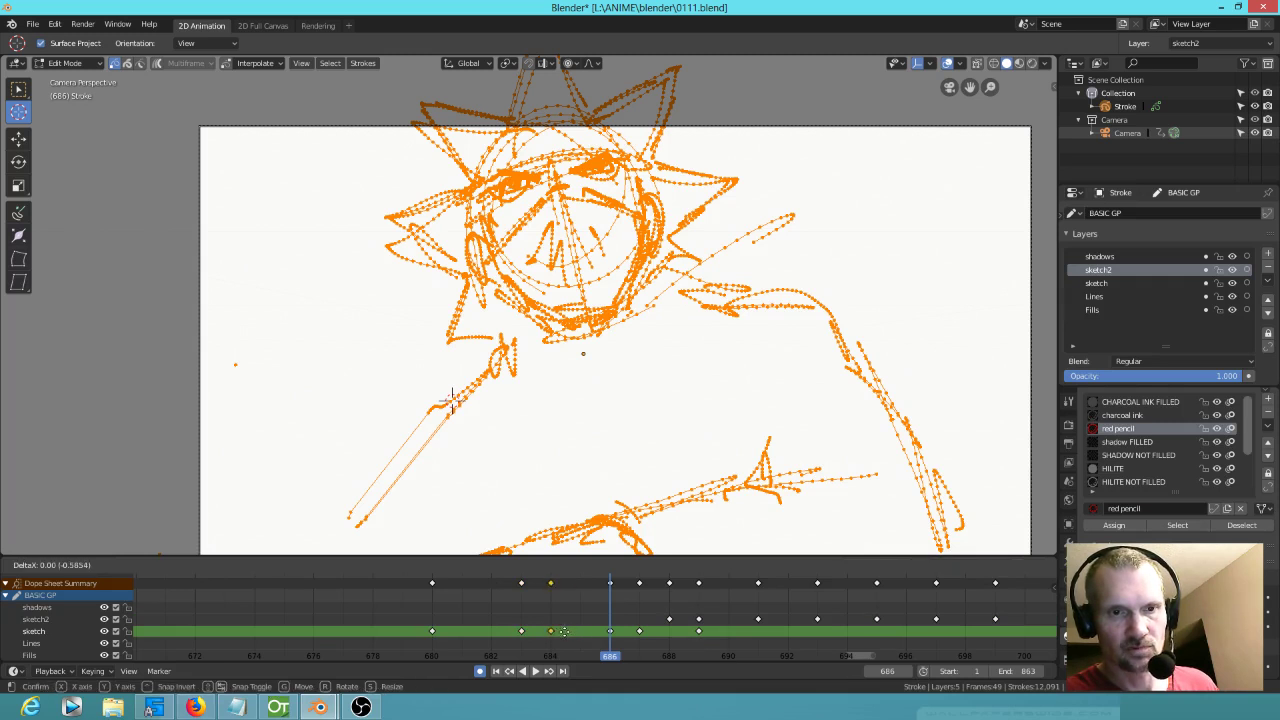
{"action": "right_click_drag", "start_coordinate": [521, 630], "coordinate": [499, 632]}
Step: Play back and scrub the retimed close-up and leap, and return to frame 679
{"action": "left_click", "coordinate": [441, 613]}
{"action": "key", "text": "space"}
{"action": "left_click_drag", "start_coordinate": [441, 614], "coordinate": [718, 628]}
{"action": "scroll", "coordinate": [661, 624], "scroll_direction": "down", "scroll_amount": 9}
{"action": "left_click", "coordinate": [475, 602]}
{"action": "key", "text": "space"}
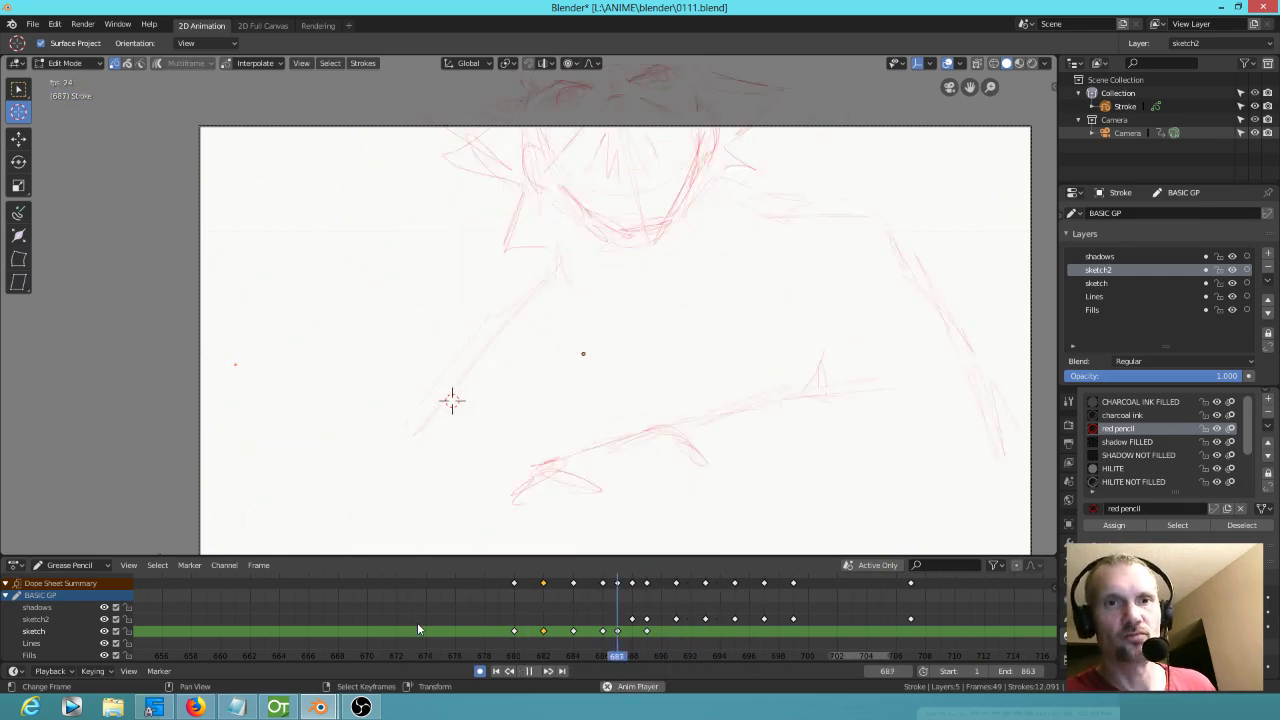
{"action": "key", "text": "space"}
{"action": "key", "text": "space"}
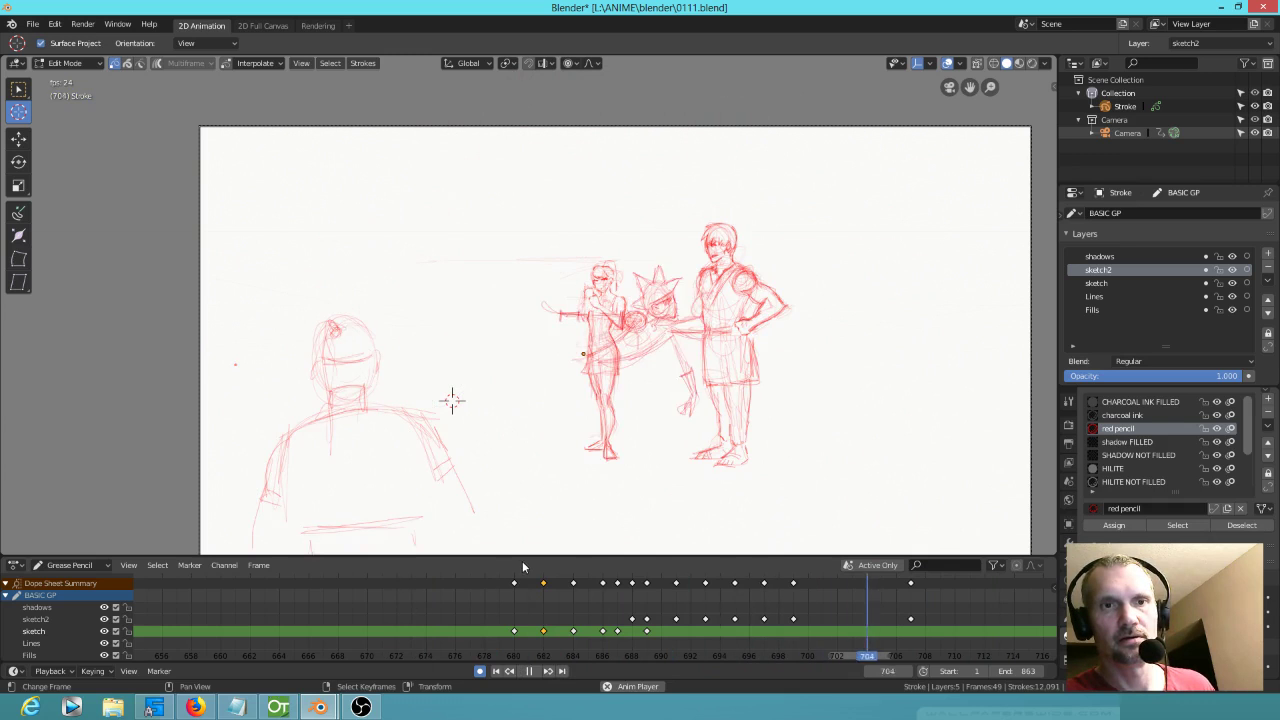
{"action": "scroll", "coordinate": [460, 390], "scroll_direction": "down", "scroll_amount": 1}
{"action": "key", "text": "space"}
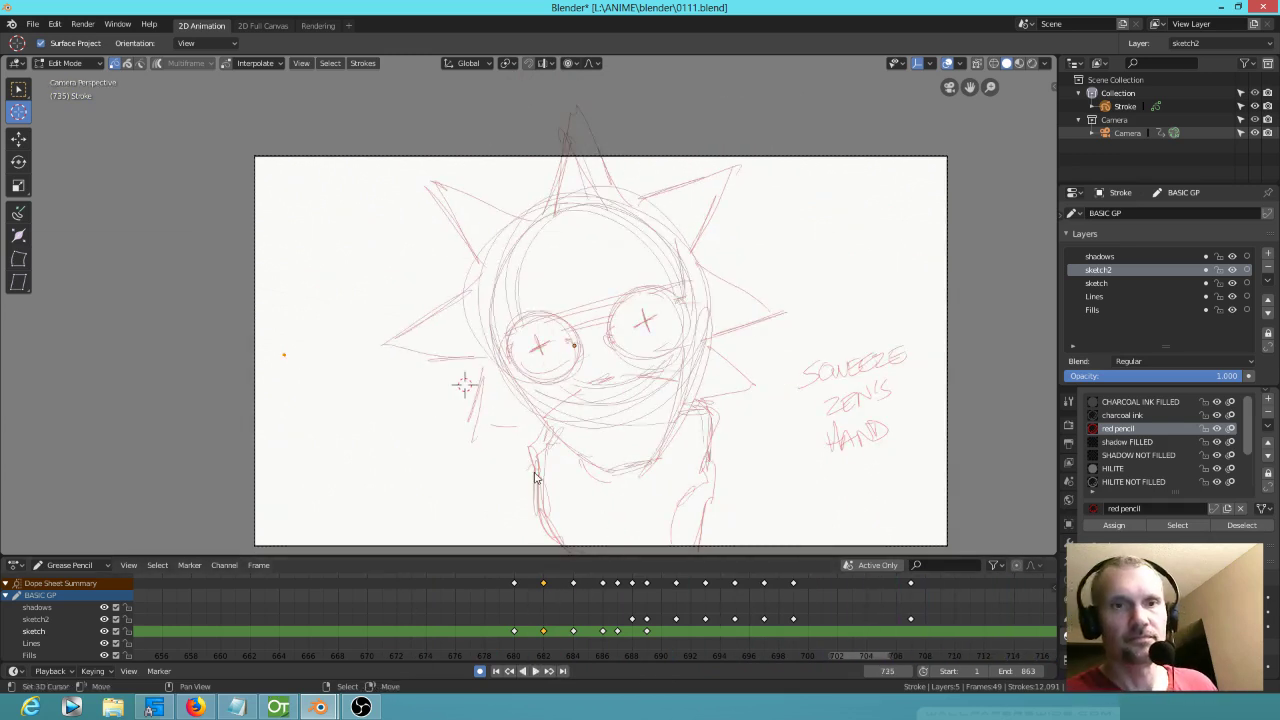
{"action": "left_click", "coordinate": [501, 608]}
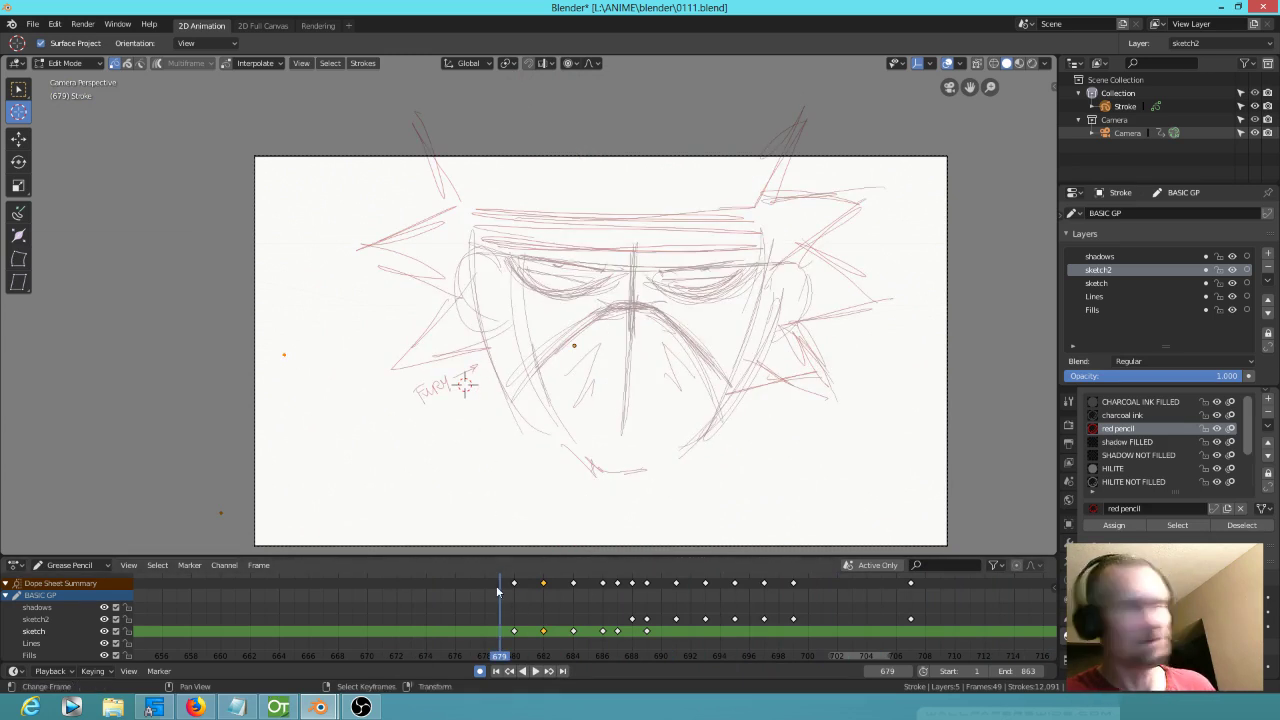
{"action": "key", "text": "ctrl+Tab"}
{"action": "key", "text": "ctrl+Tab"}
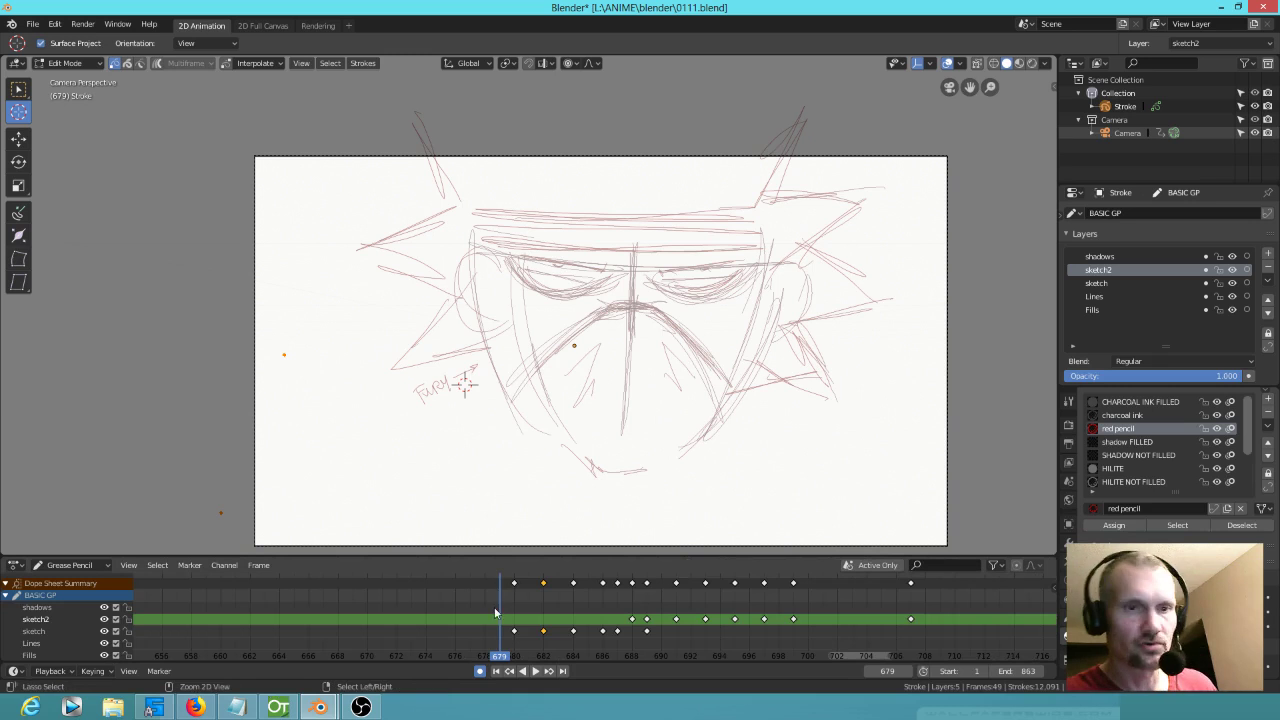
{"action": "key", "text": "ctrl+Tab"}
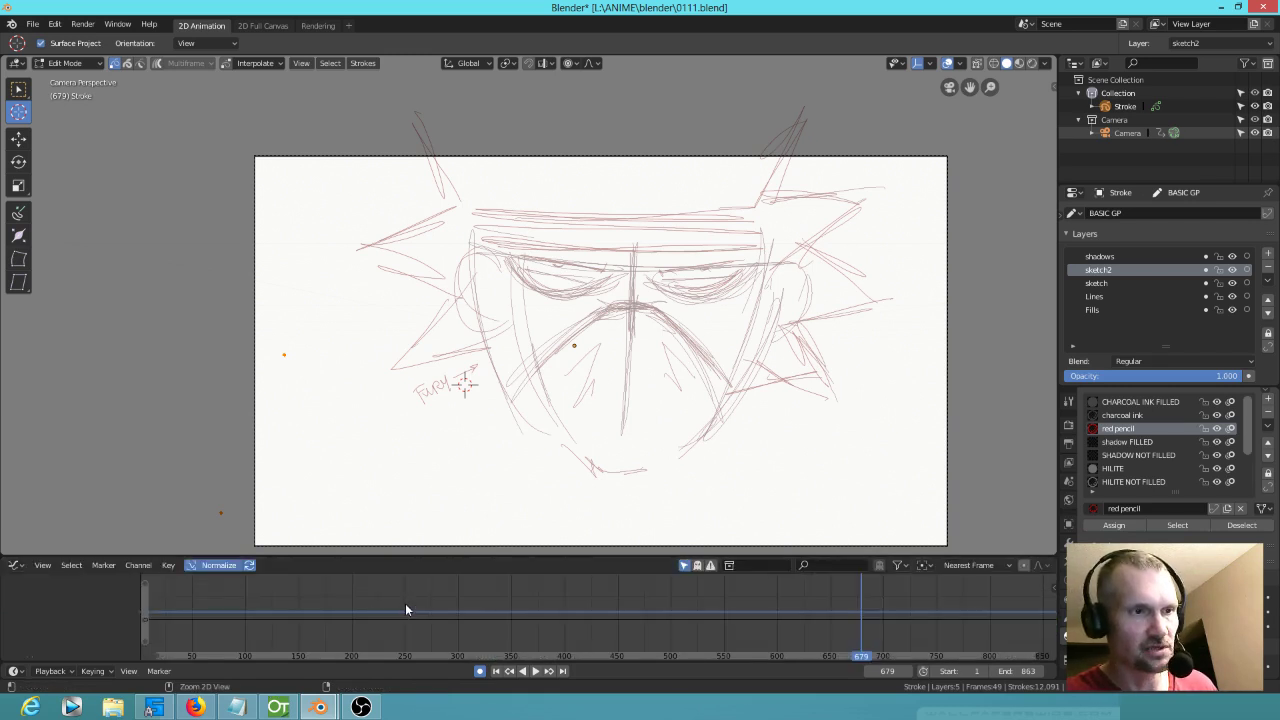
{"action": "key", "text": "ctrl+Tab"}
{"action": "key", "text": "ctrl+Tab"}
{"action": "key", "text": "ctrl+Tab"}
{"action": "key", "text": "ctrl+Tab"}
{"action": "key", "text": "ctrl+Tab"}
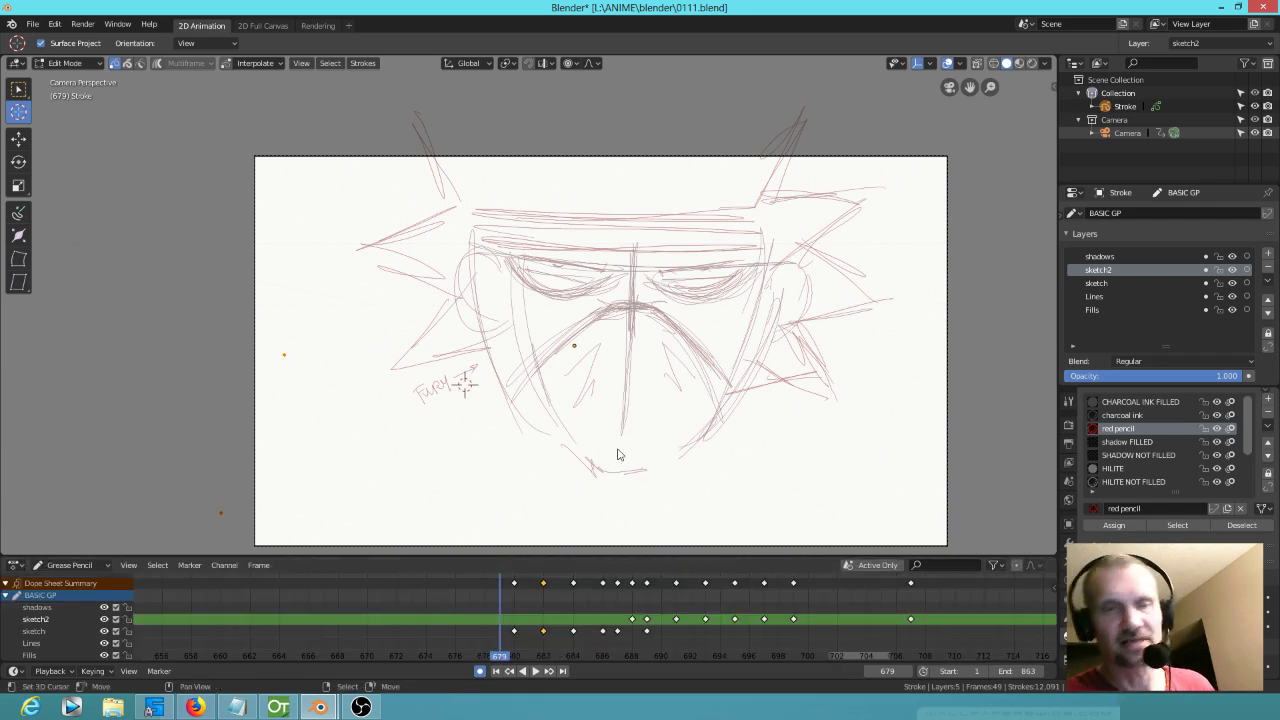
Step: Switch to Draw mode and sketch the masked character's bent legs at frame 689 on the sketch2 layer
{"action": "key", "text": "ctrl+Tab"}
{"action": "left_click", "coordinate": [619, 376]}
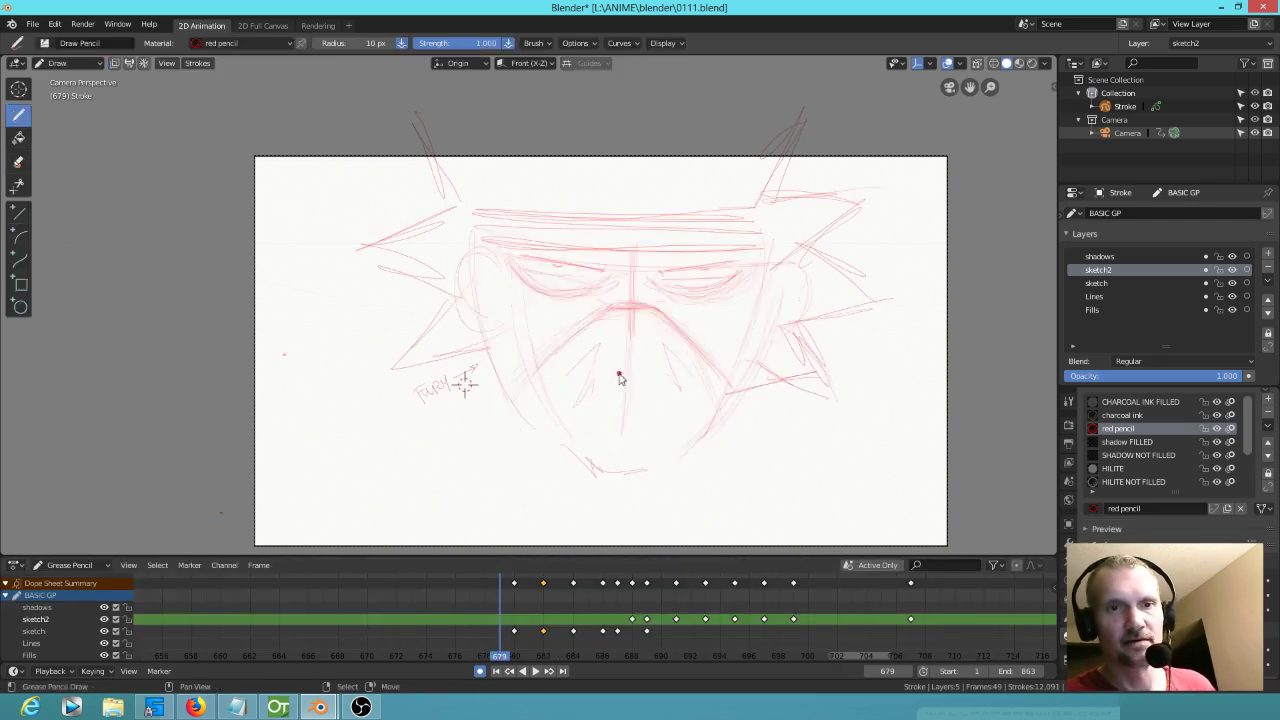
{"action": "key", "text": "Up"}
{"action": "key", "text": "Up"}
{"action": "key", "text": "Up"}
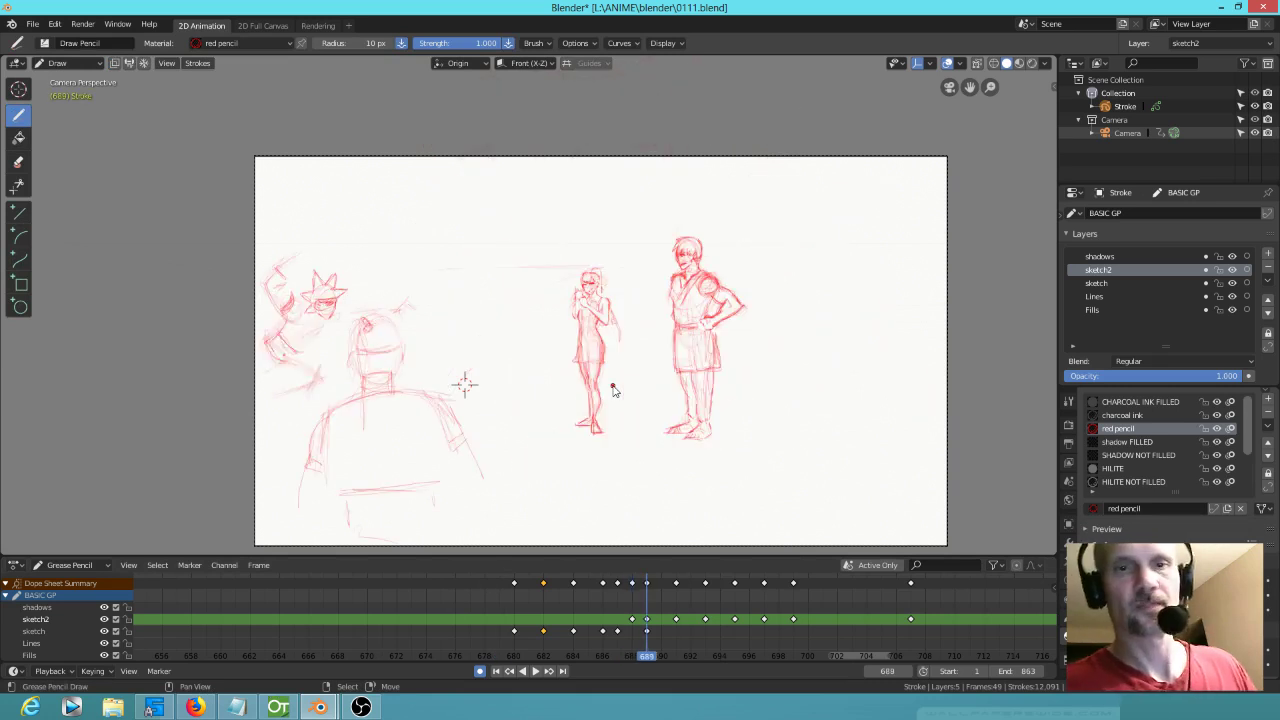
{"action": "key", "text": "Down"}
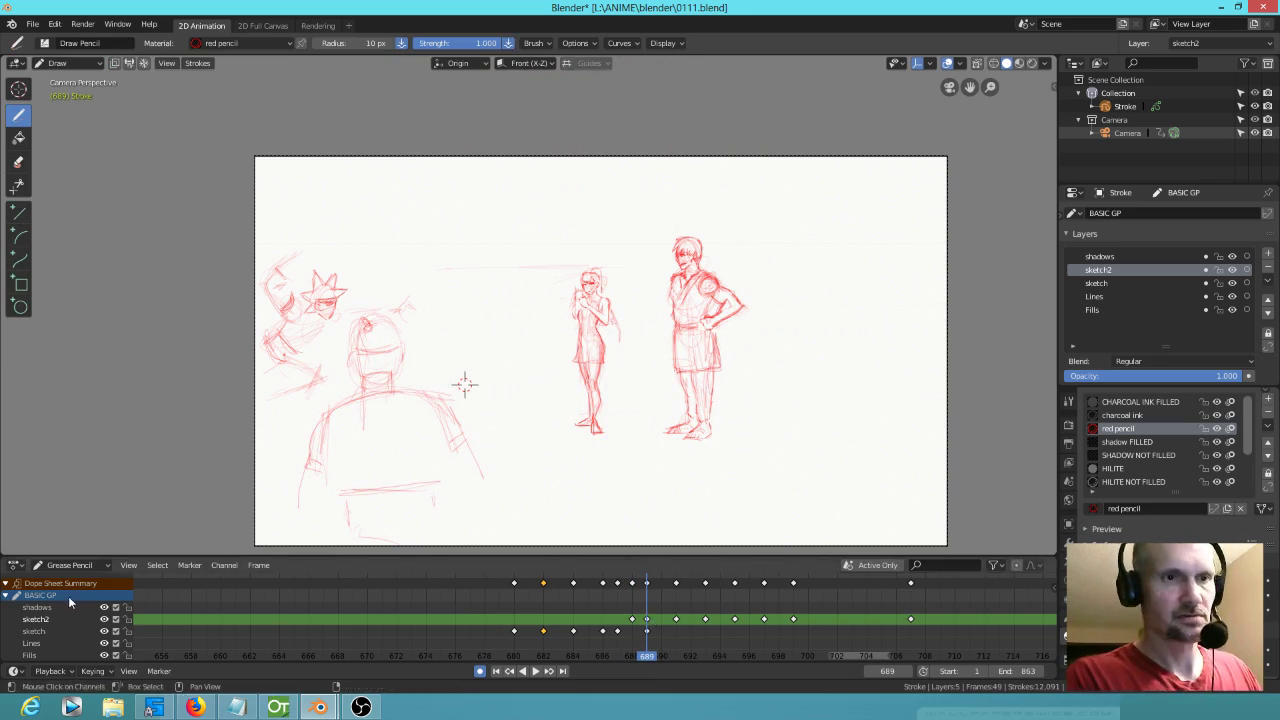
{"action": "left_click_drag", "start_coordinate": [331, 386], "coordinate": [320, 401]}
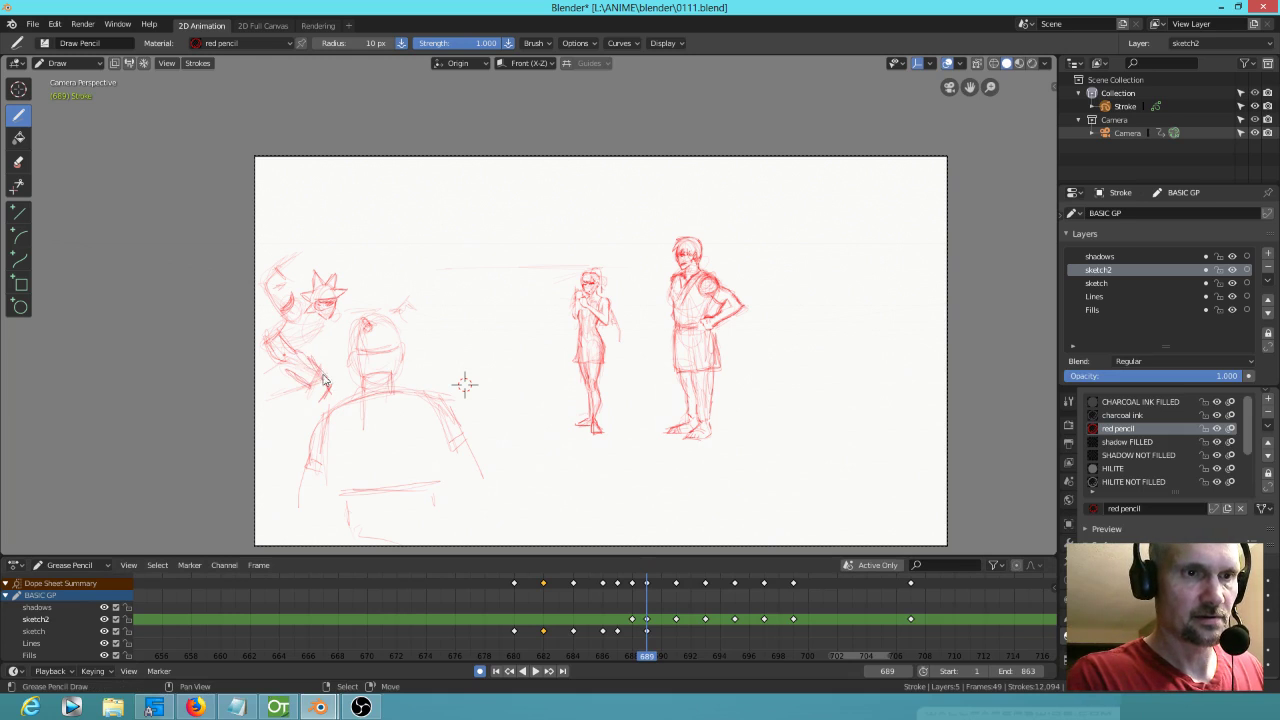
{"action": "mouse_move", "coordinate": [270, 374]}
{"action": "left_mouse_down"}
{"action": "mouse_move", "coordinate": [255, 395]}
{"action": "mouse_move", "coordinate": [322, 400]}
{"action": "left_mouse_up"}
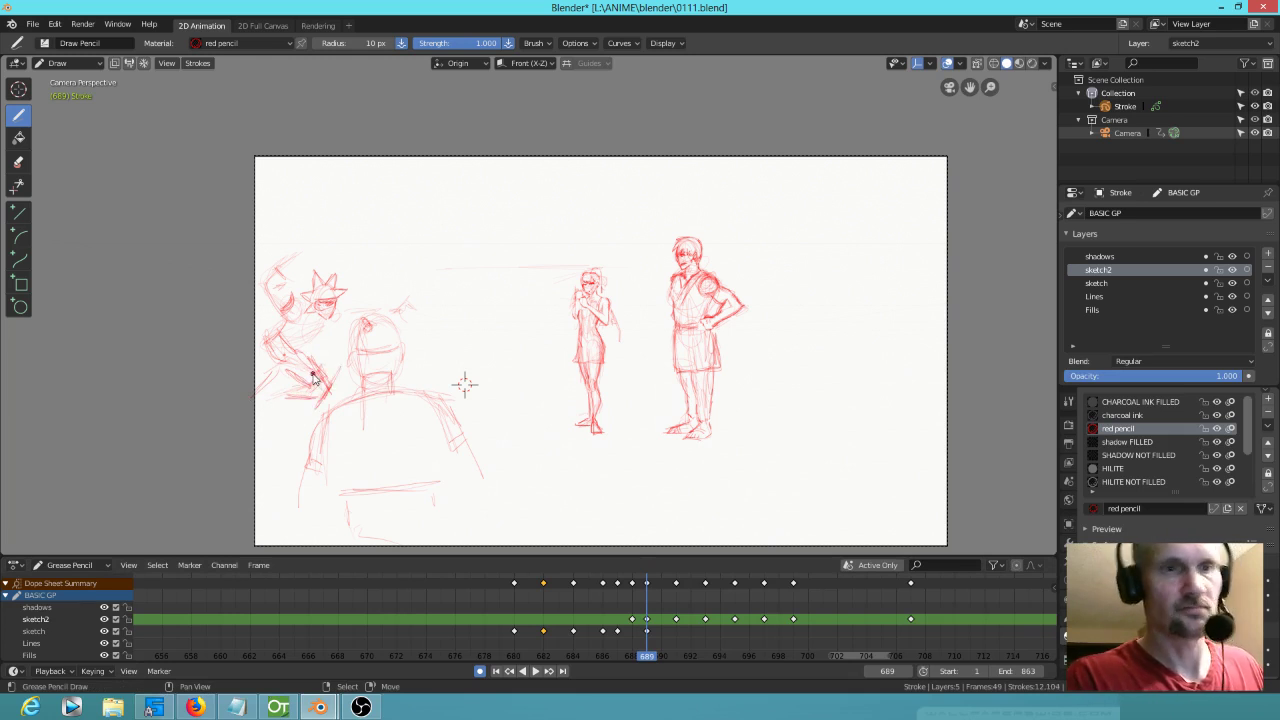
Step: Compare frames 689 and 691 and rough in the masked character's lower trailing leg at frame 691
{"action": "key", "text": "Up"}
{"action": "key", "text": "Down"}
{"action": "key", "text": "Up"}
{"action": "key", "text": "Down"}
{"action": "key", "text": "Up"}
{"action": "key", "text": "Down"}
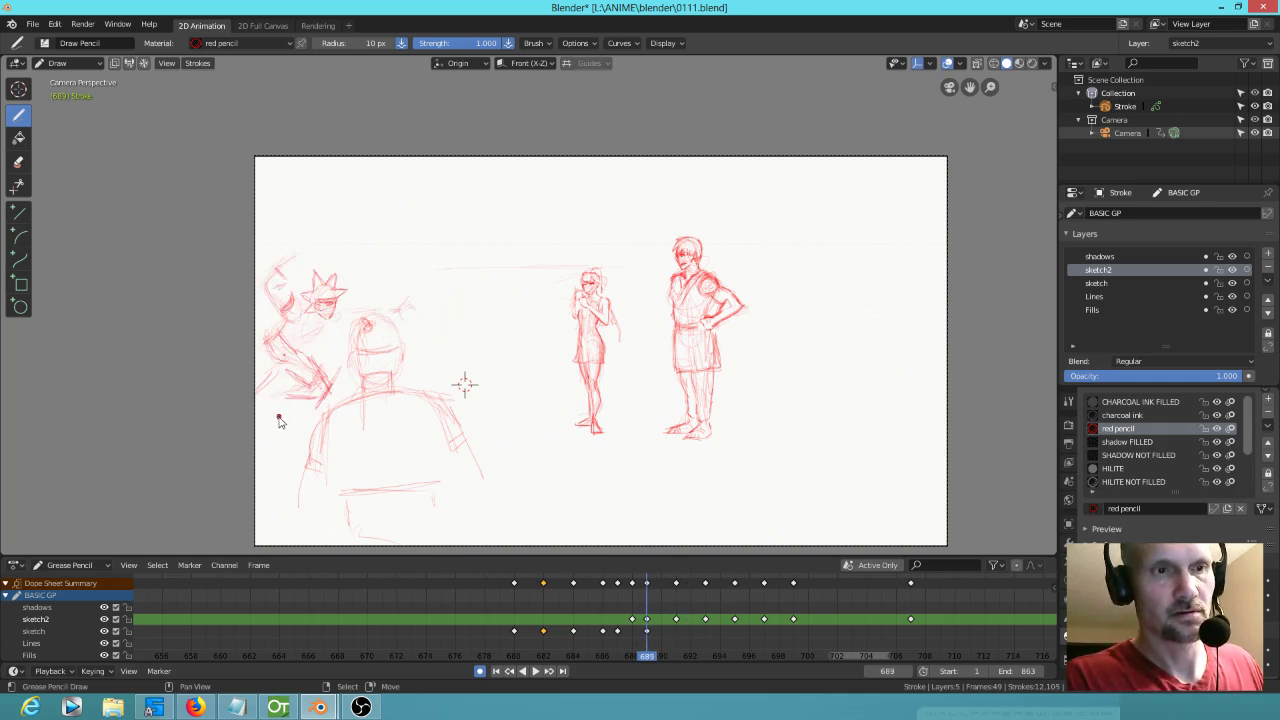
{"action": "key", "text": "Up"}
{"action": "left_click", "coordinate": [281, 421]}
{"action": "left_click", "coordinate": [281, 421]}
{"action": "left_click", "coordinate": [281, 421]}
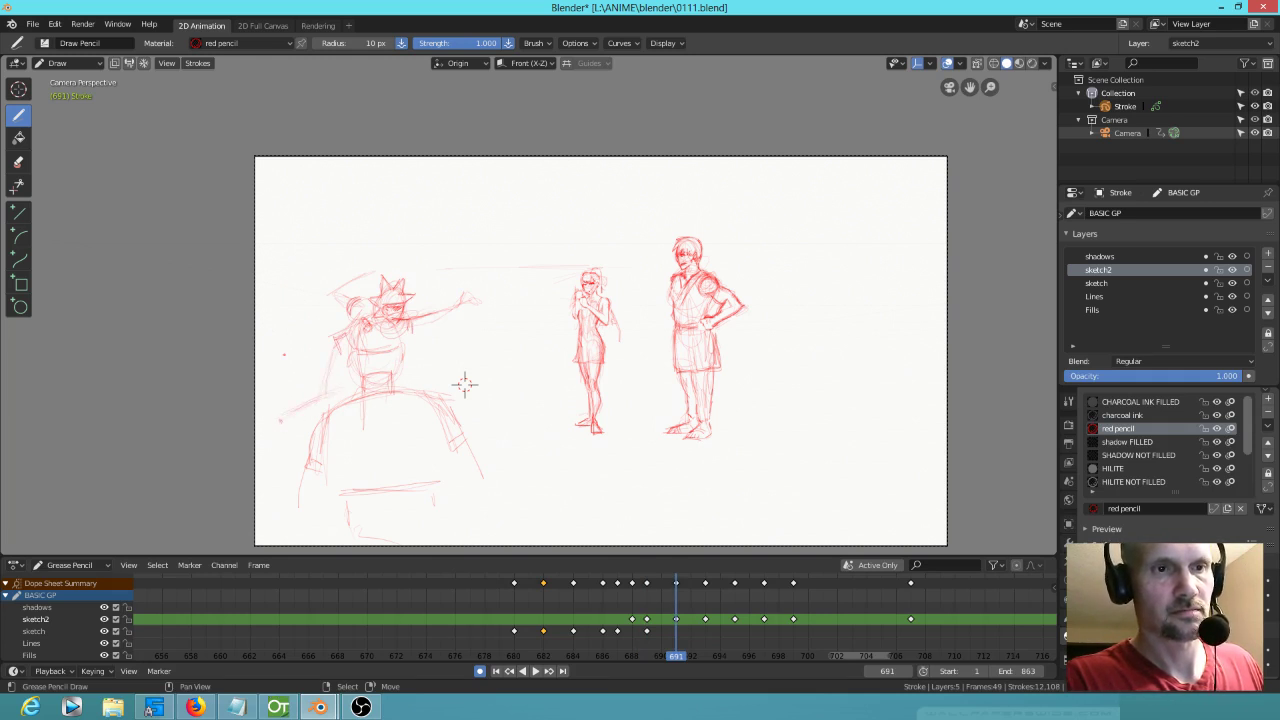
{"action": "key", "text": "Down"}
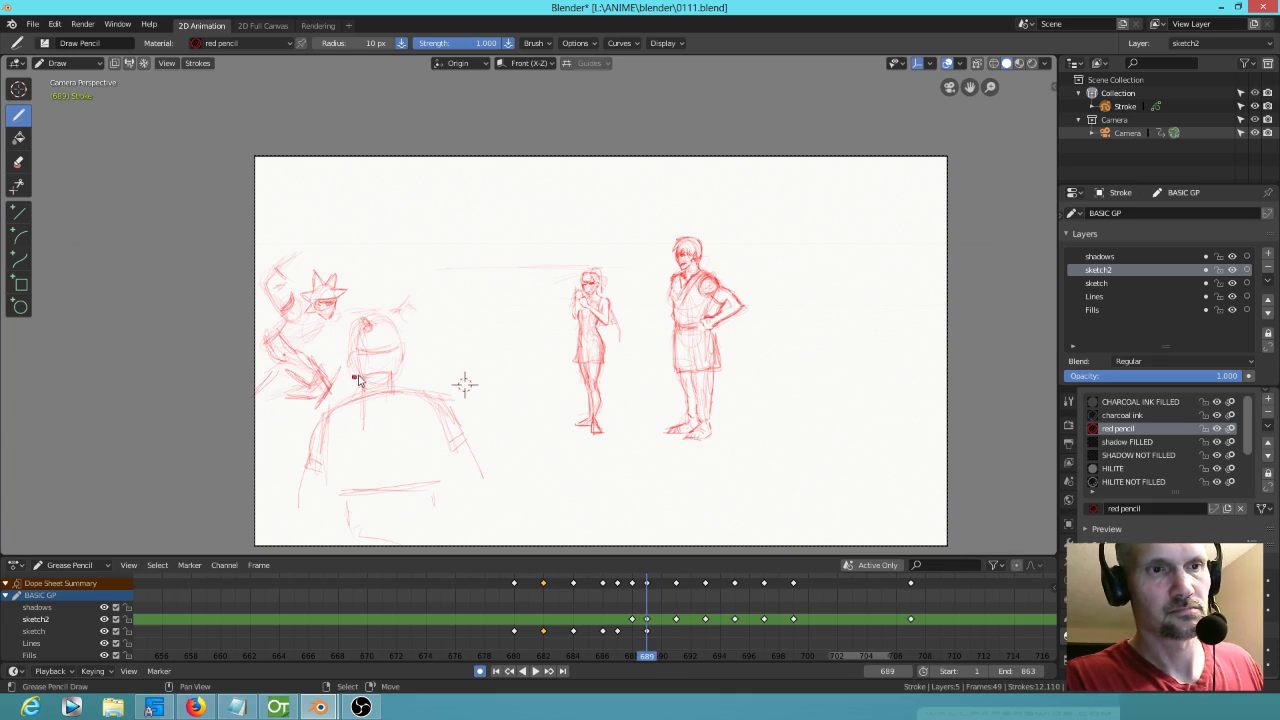
{"action": "key", "text": "Up"}
{"action": "left_click", "coordinate": [313, 383]}
{"action": "left_click", "coordinate": [313, 383]}
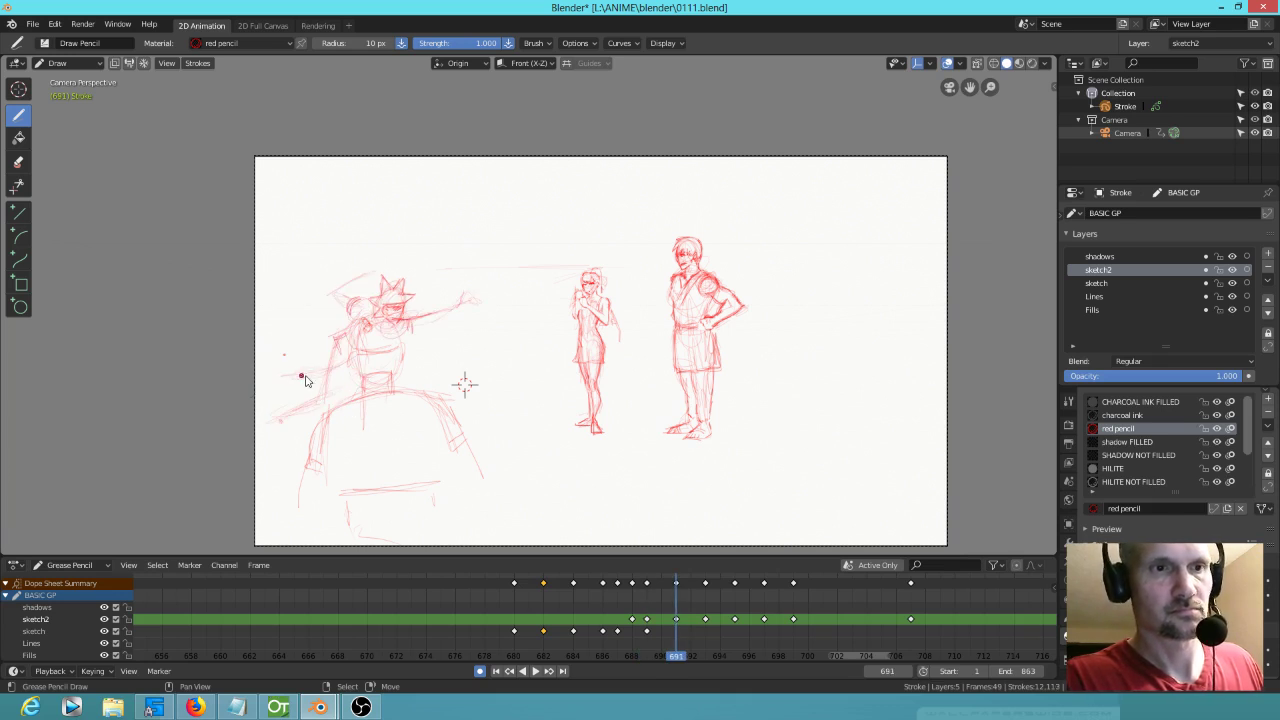
Step: Sketch the masked character's second leg and foot stretched back past the camera frame's edge at frame 691, checking against frame 689
{"action": "left_click_drag", "start_coordinate": [271, 379], "coordinate": [340, 362]}
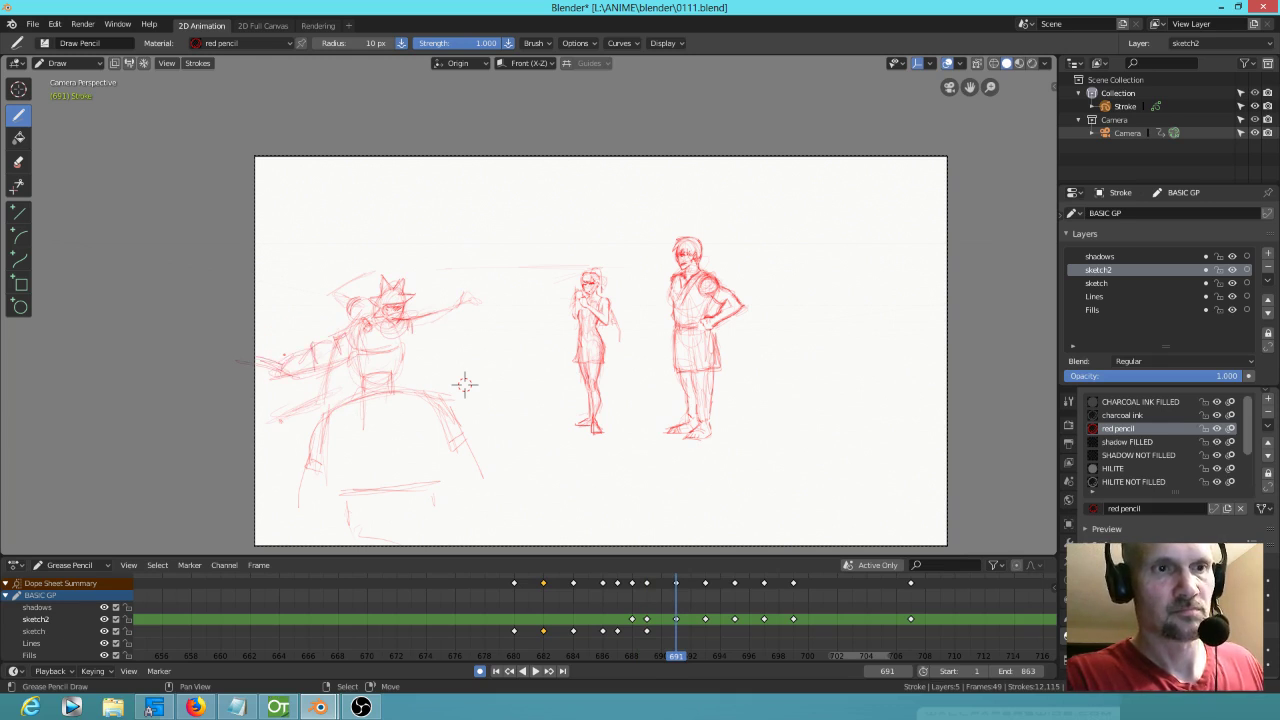
{"action": "key", "text": "Down"}
{"action": "key", "text": "Up"}
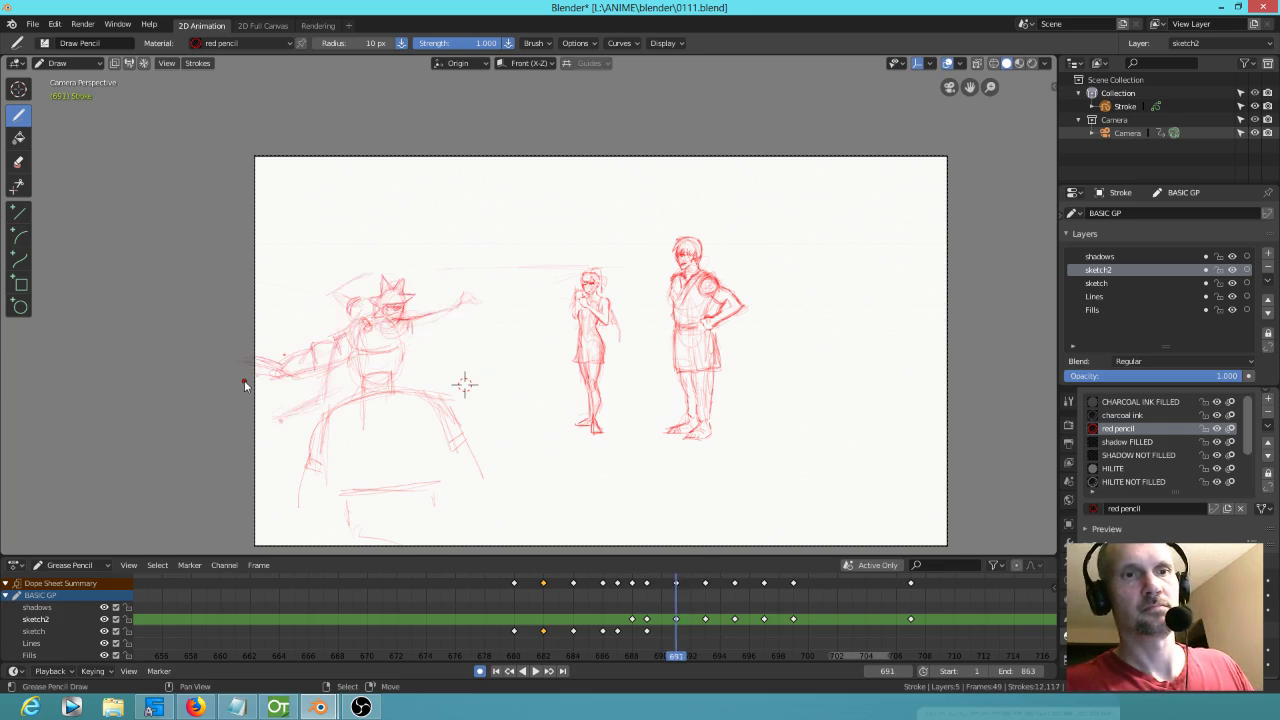
{"action": "key", "text": "Down"}
{"action": "key", "text": "Up"}
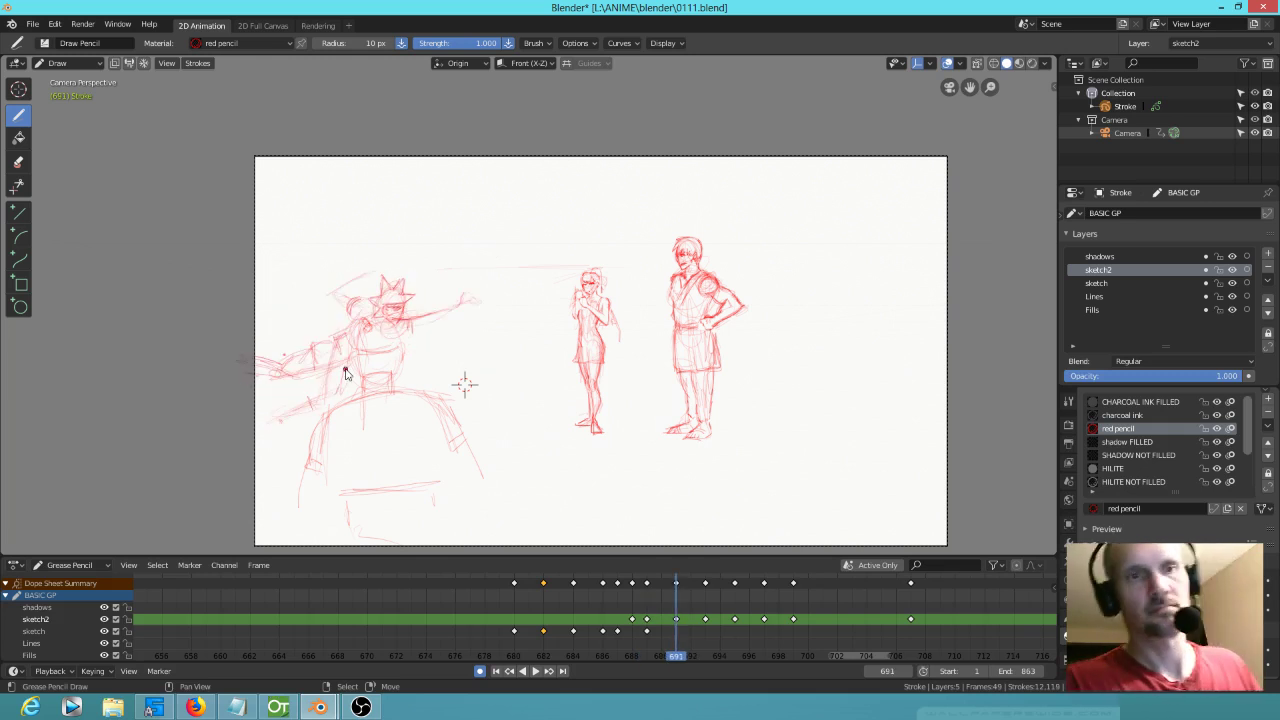
{"action": "key", "text": "Up"}
{"action": "key", "text": "Down"}
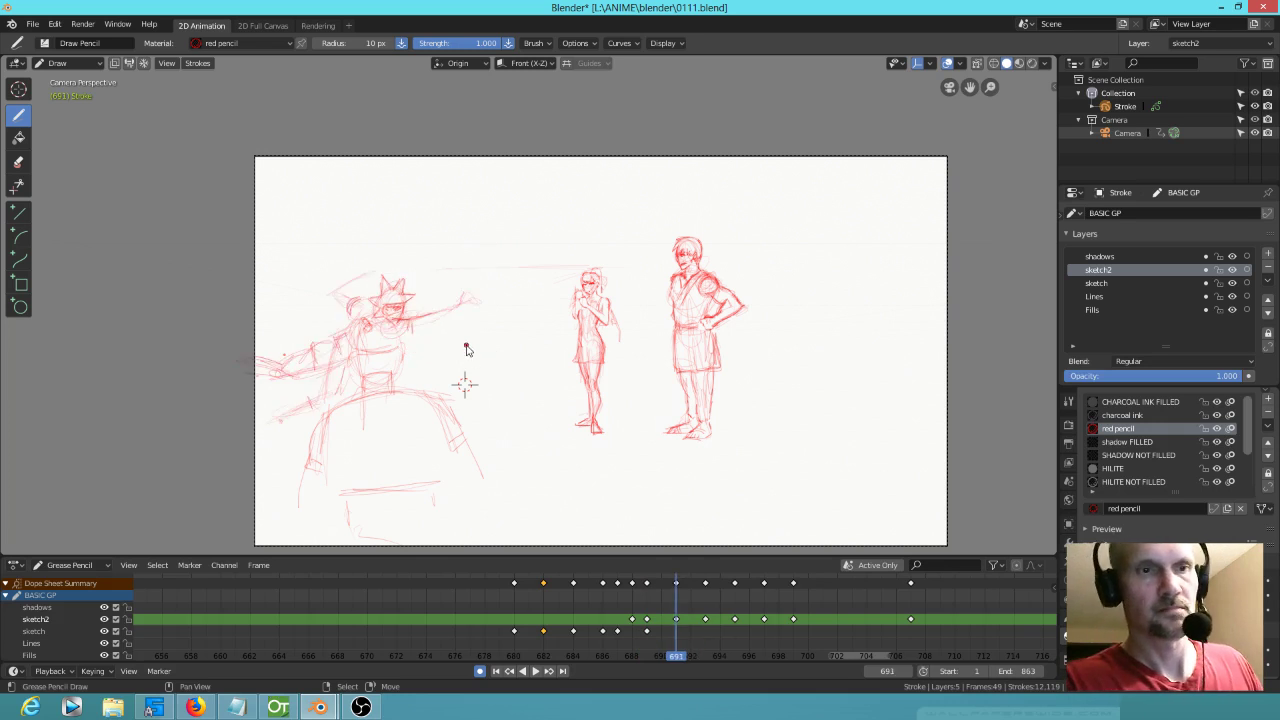
{"action": "key", "text": "Up"}
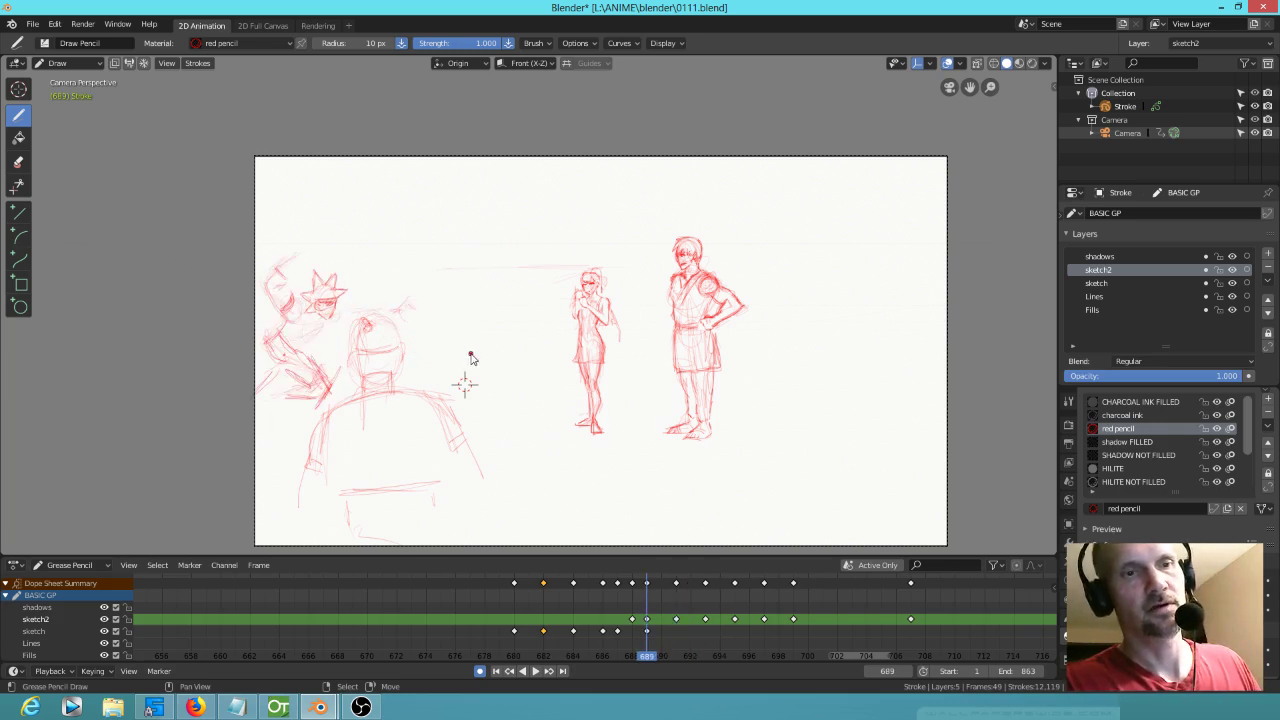
{"action": "key", "text": "Down"}
{"action": "key", "text": "Up"}
{"action": "key", "text": "Down"}
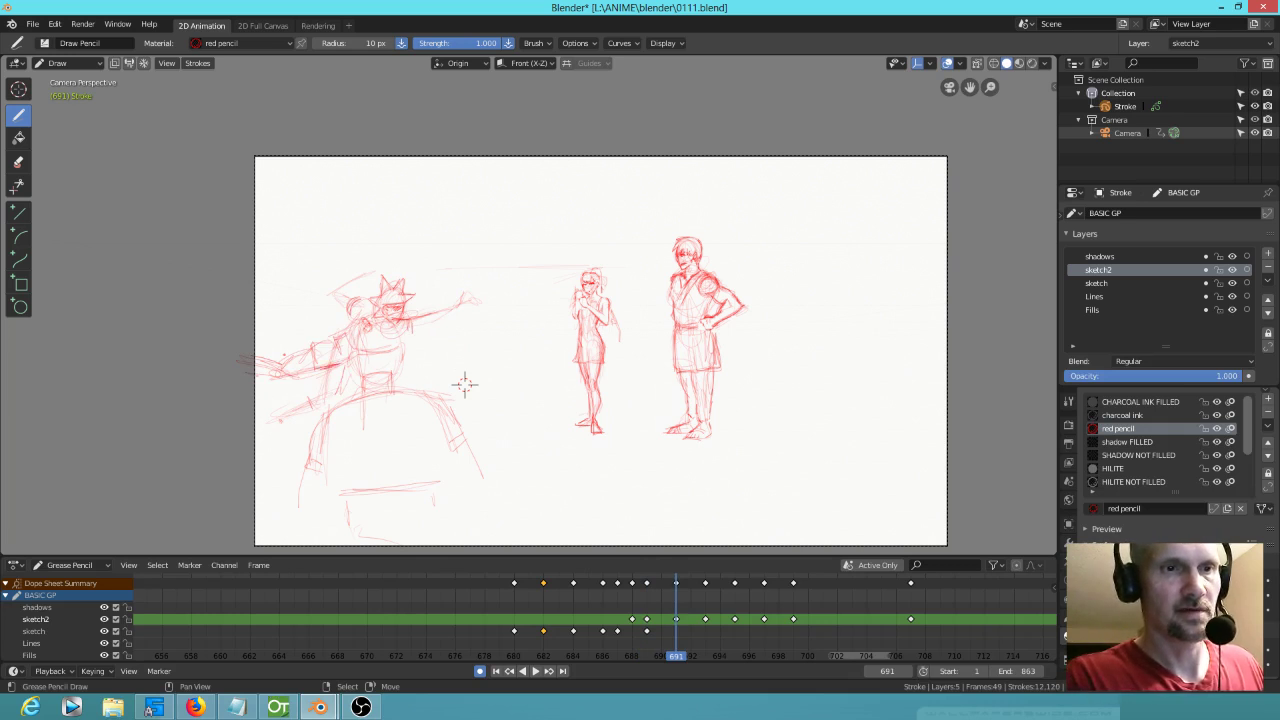
Step: Sketch the masked character's bent leg beside the foreground figure's head at frame 693, checking the neighbouring poses
{"action": "key", "text": "Up"}
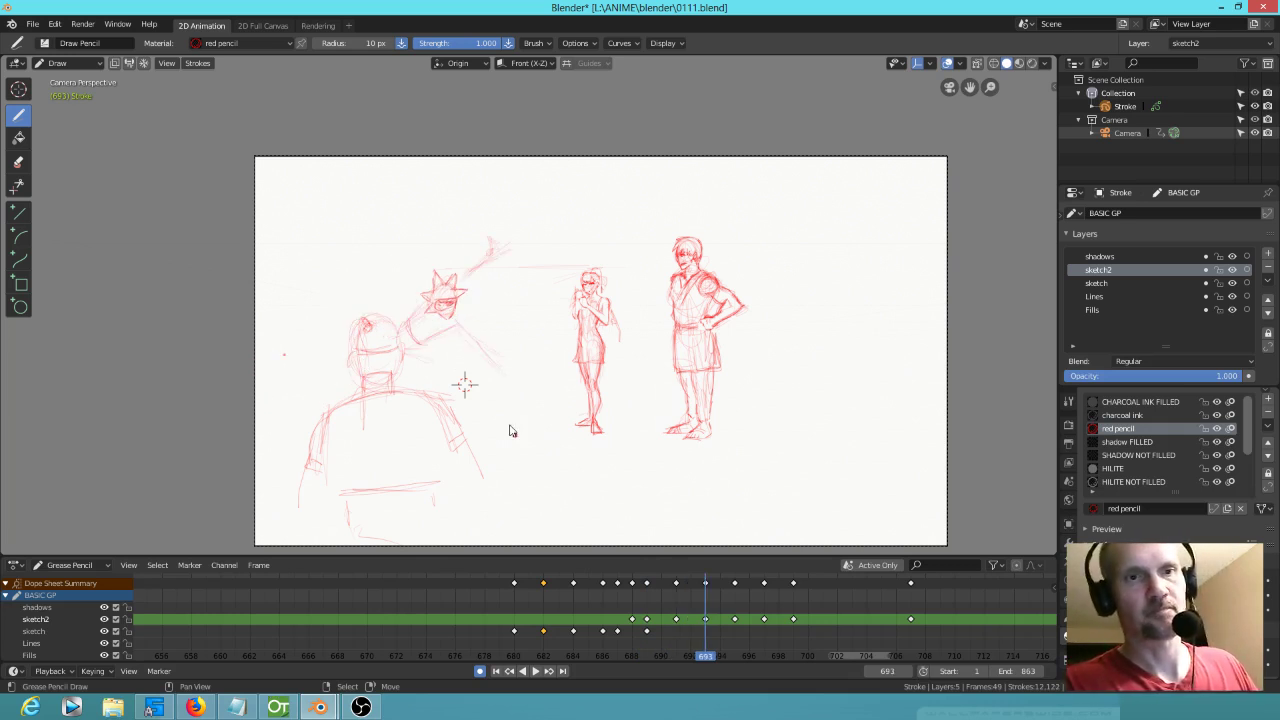
{"action": "key", "text": "Down"}
{"action": "key", "text": "Up"}
{"action": "key", "text": "Down"}
{"action": "key", "text": "Up"}
{"action": "mouse_move", "coordinate": [421, 347]}
{"action": "left_mouse_down"}
{"action": "mouse_move", "coordinate": [461, 357]}
{"action": "mouse_move", "coordinate": [389, 378]}
{"action": "left_mouse_up"}
{"action": "key", "text": "Up"}
{"action": "key", "text": "Down"}
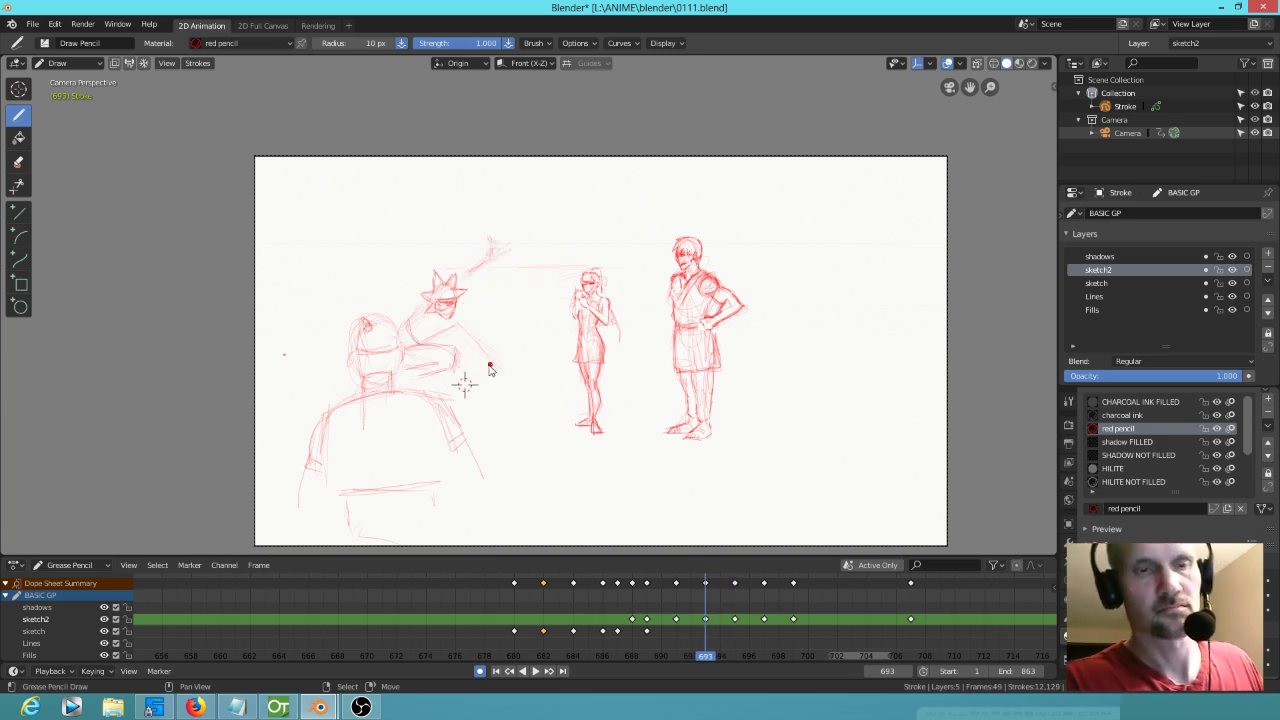
Step: Sketch the masked character's tucked legs below the torso at frame 695, erasing stray strokes
{"action": "key", "text": "Up"}
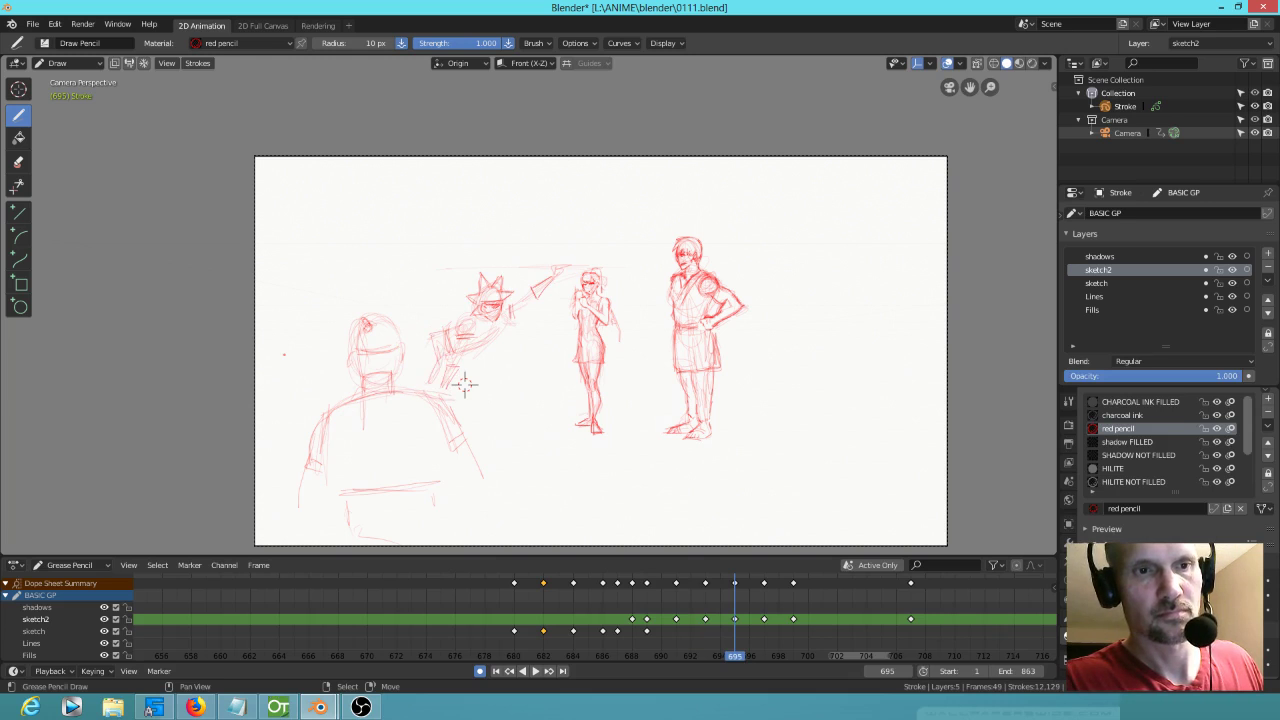
{"action": "key", "text": "Down"}
{"action": "key", "text": "Up"}
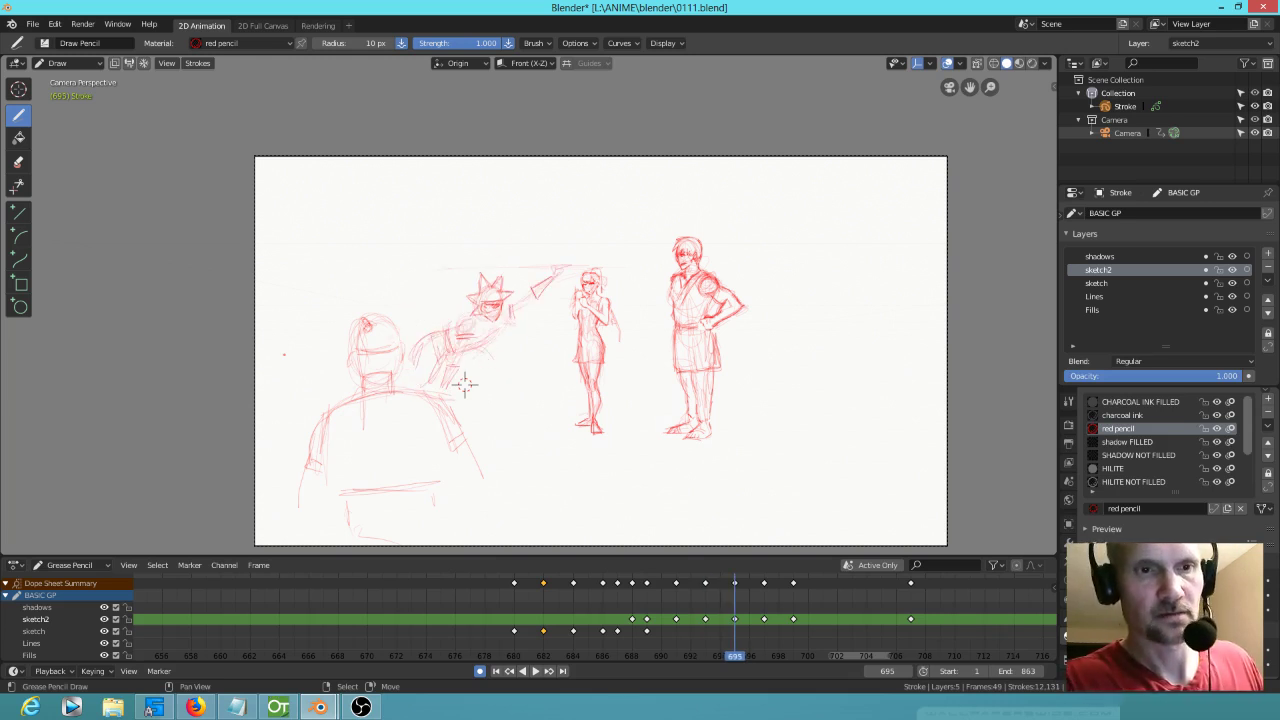
{"action": "left_click", "coordinate": [482, 370]}
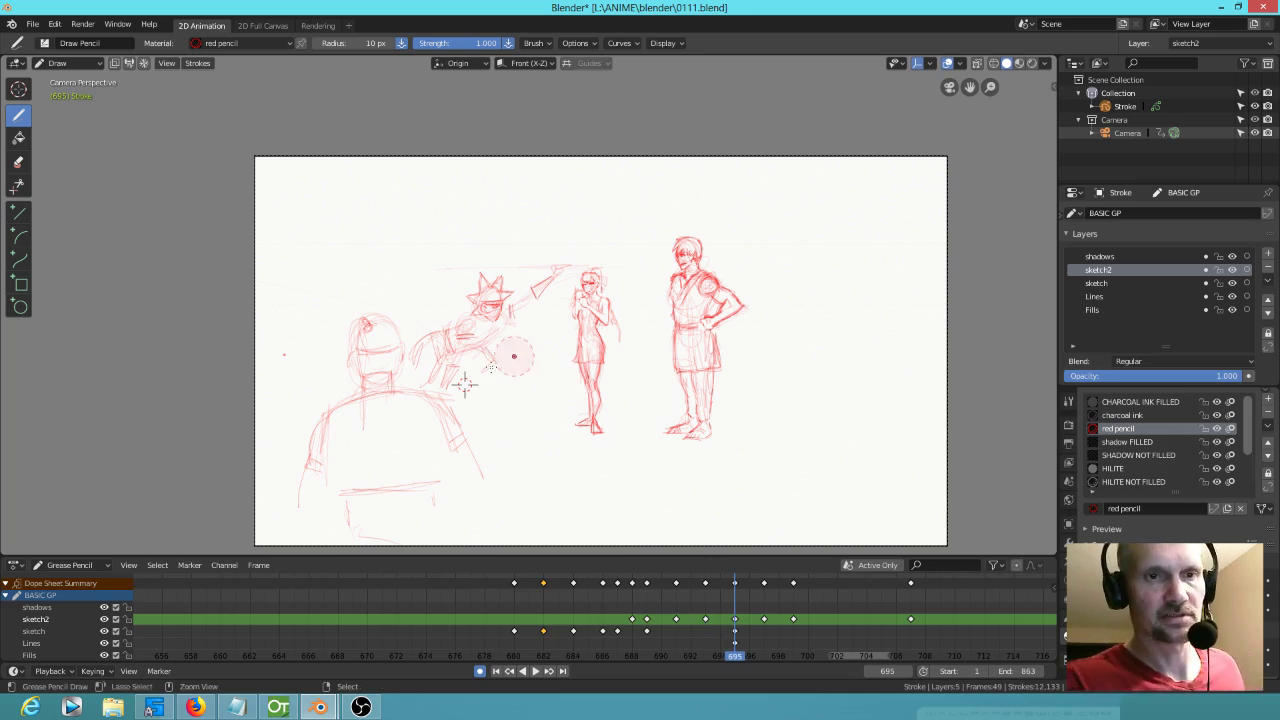
{"action": "left_click", "coordinate": [542, 375]}
Step: Sketch the masked character's two legs trailing diagonally behind the body at frame 697
{"action": "key", "text": "Up"}
{"action": "key", "text": "Down"}
{"action": "key", "text": "Up"}
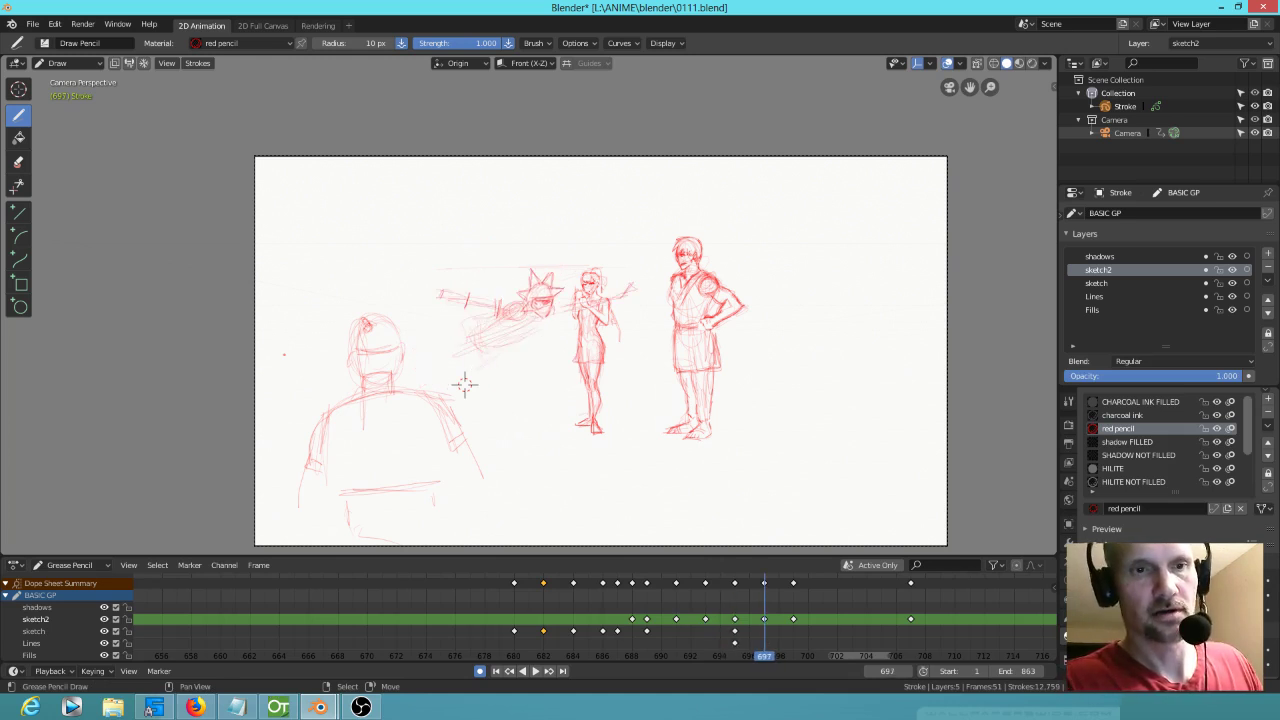
{"action": "left_click", "coordinate": [474, 398]}
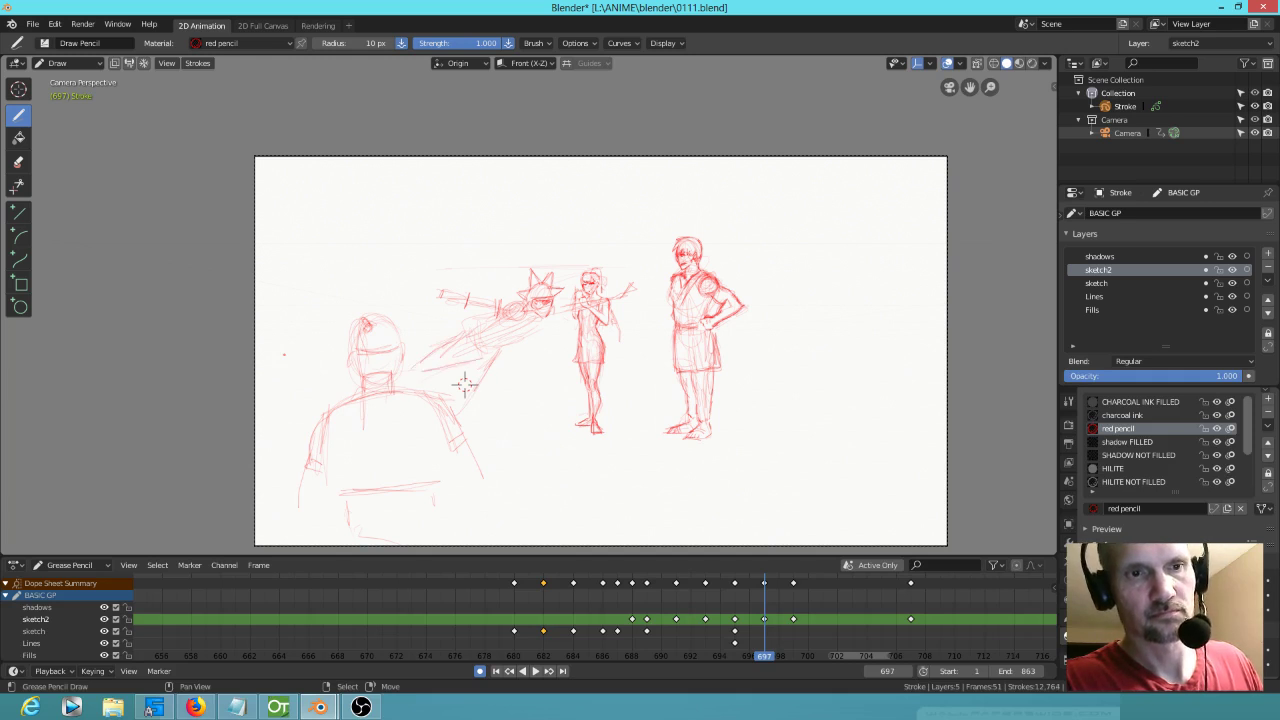
Step: Sketch the masked character's horizontal legs and feet stretched behind the woman at frame 699, comparing with frame 707
{"action": "key", "text": "Up"}
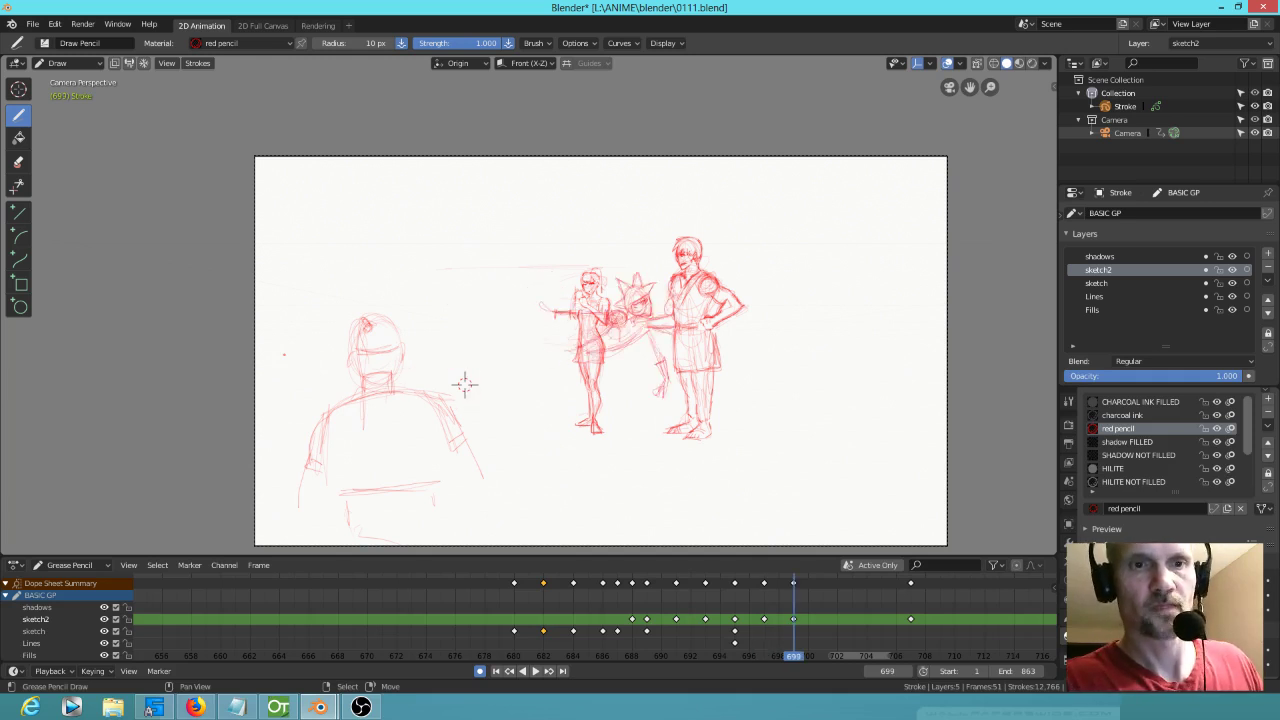
{"action": "left_click_drag", "start_coordinate": [481, 340], "coordinate": [574, 344]}
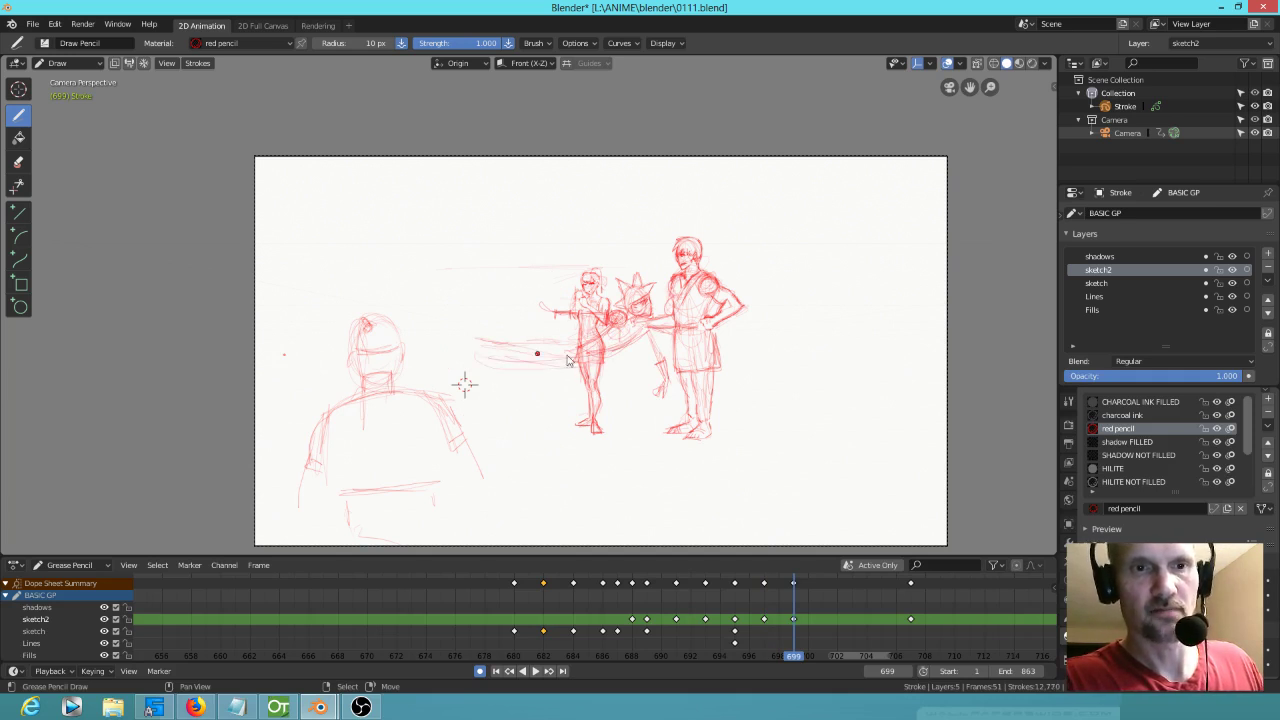
{"action": "key", "text": "Up"}
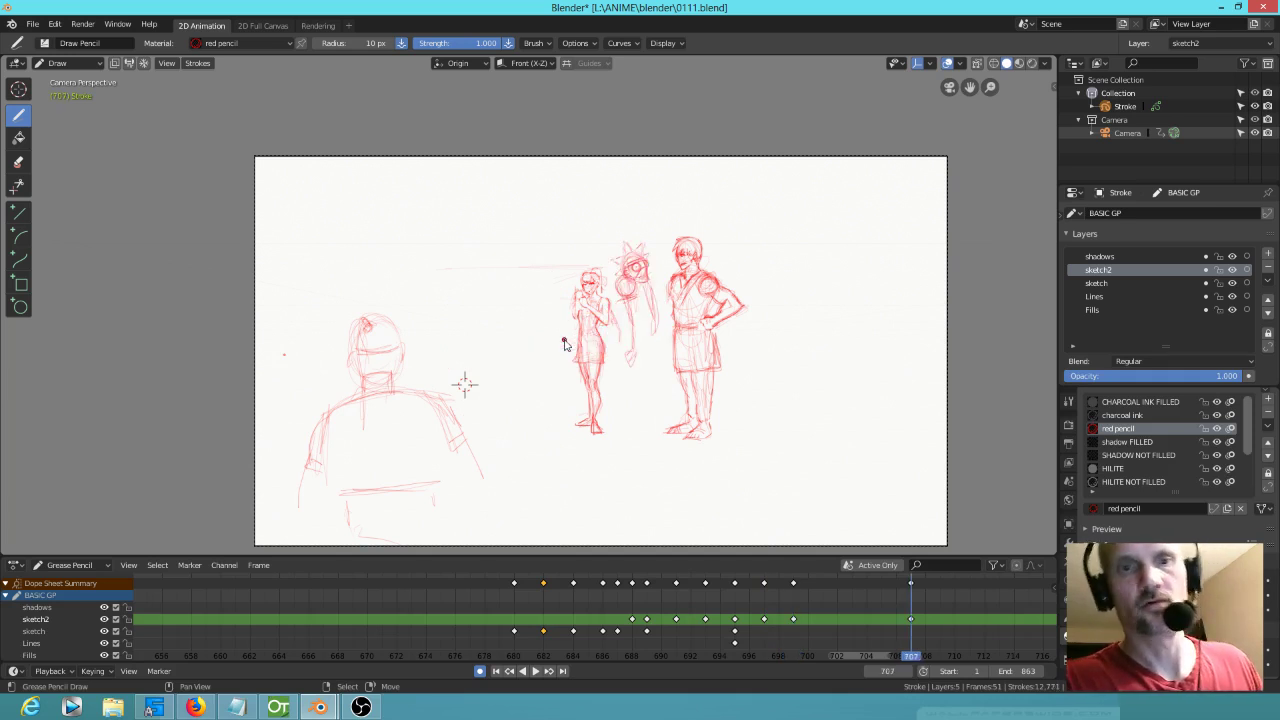
{"action": "key", "text": "Down"}
{"action": "key", "text": "Up"}
{"action": "key", "text": "Down"}
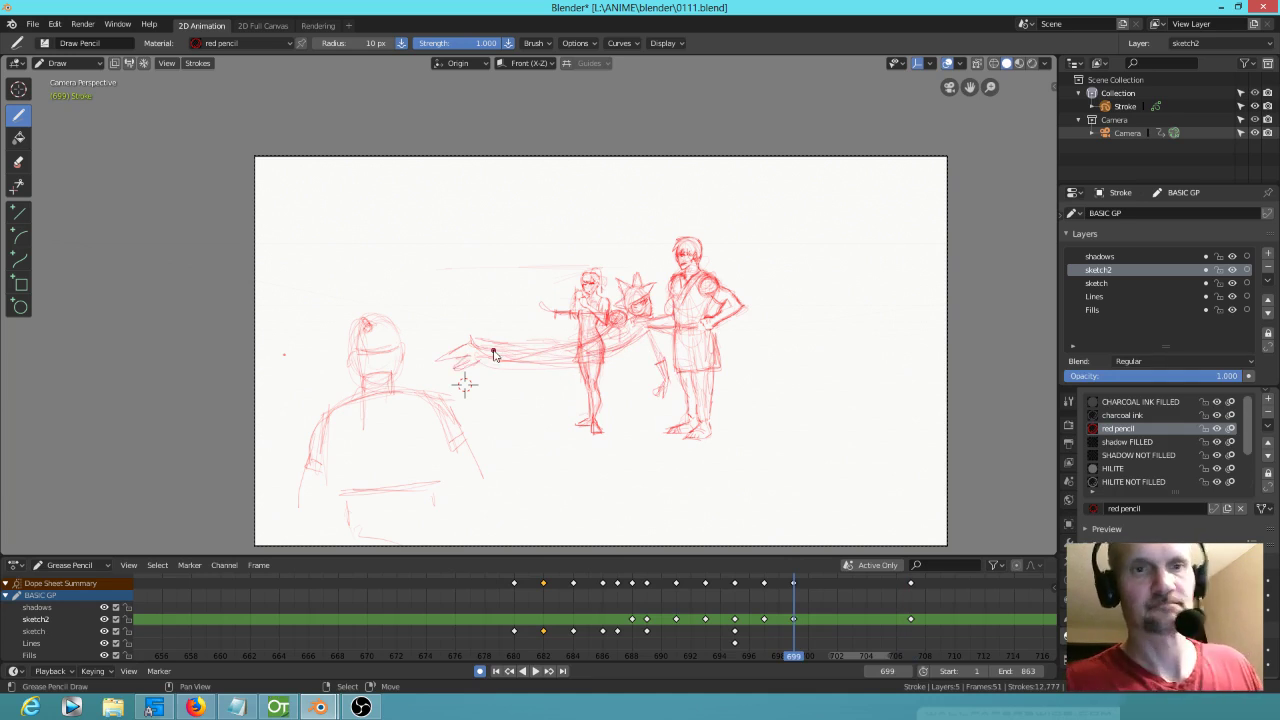
Step: Sketch the masked character's standing legs and feet between the two background figures at frame 707, and play back the leap
{"action": "key", "text": "Up"}
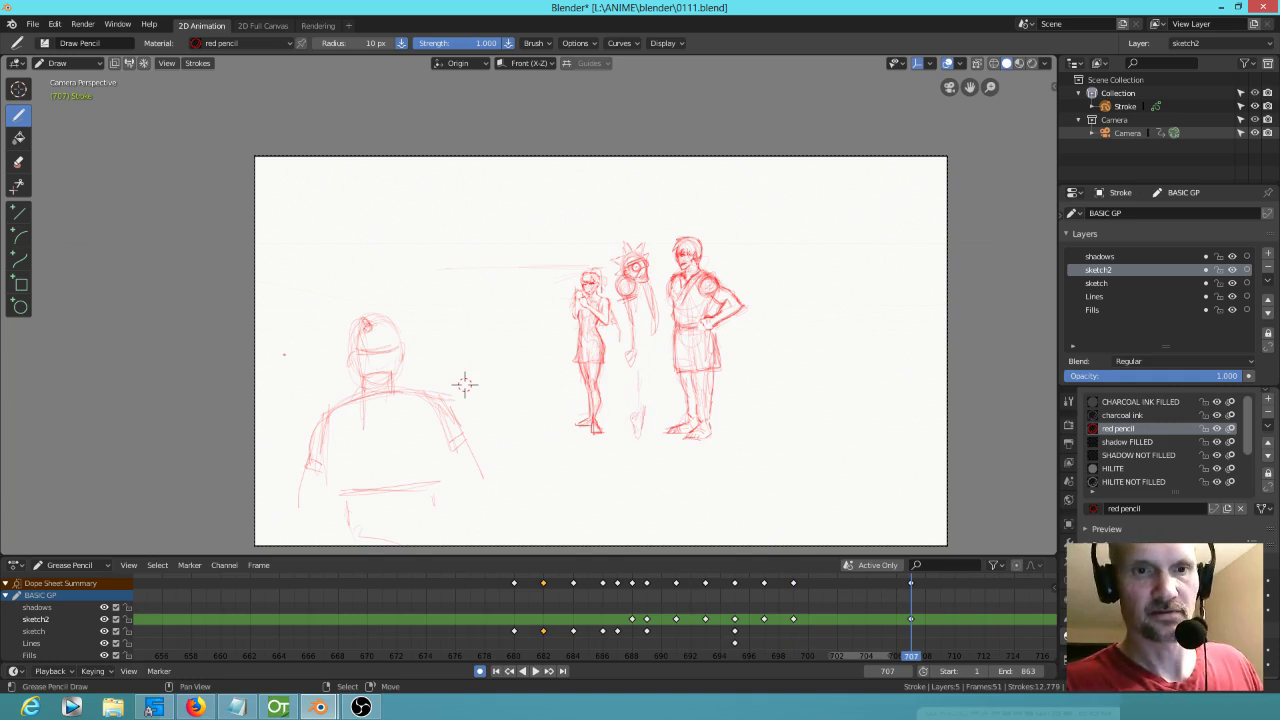
{"action": "left_click_drag", "start_coordinate": [638, 394], "coordinate": [634, 416]}
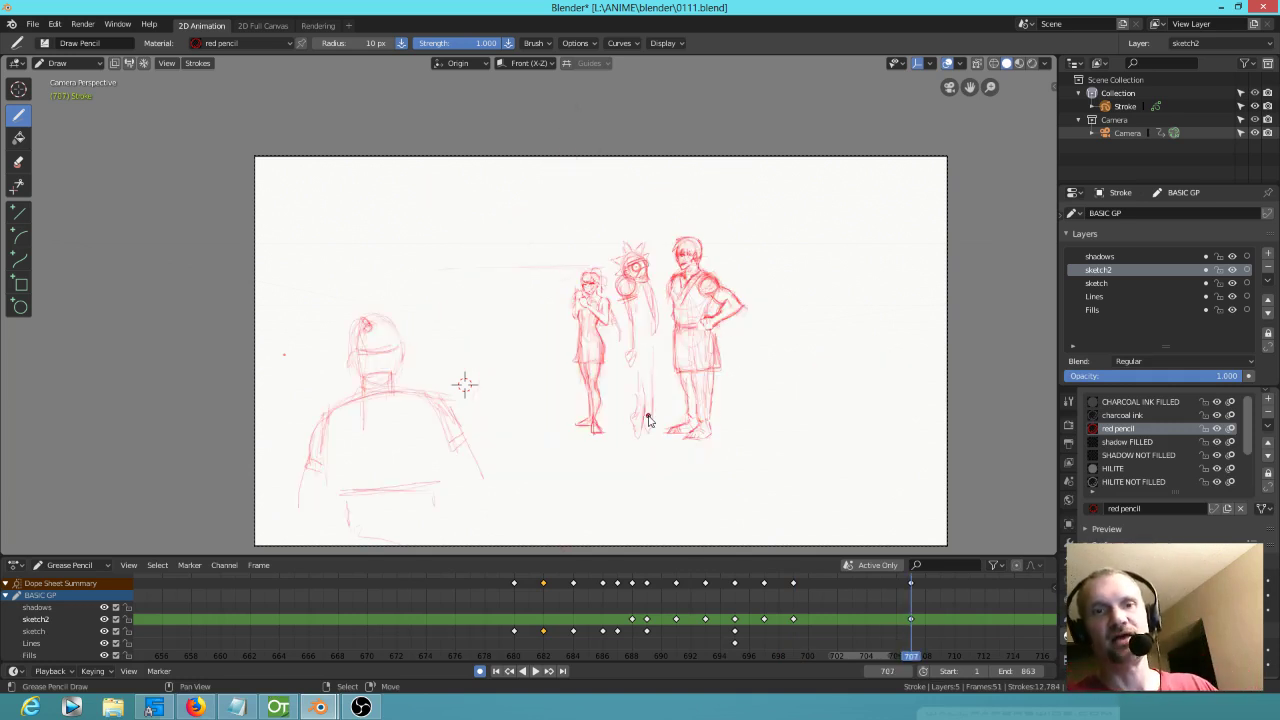
{"action": "key", "text": "space"}
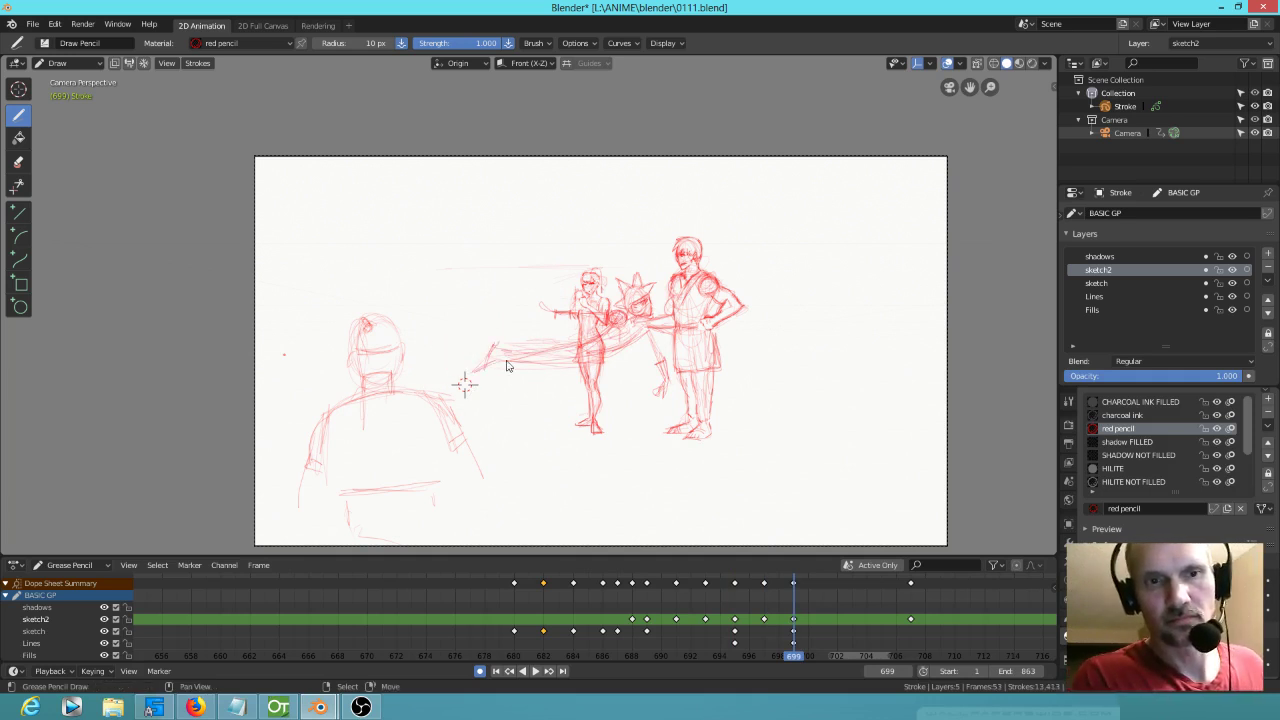
Step: Redraw the masked character's feet closer to the body at frame 699, and return to frame 677
{"action": "left_click_drag", "start_coordinate": [502, 365], "coordinate": [491, 371]}
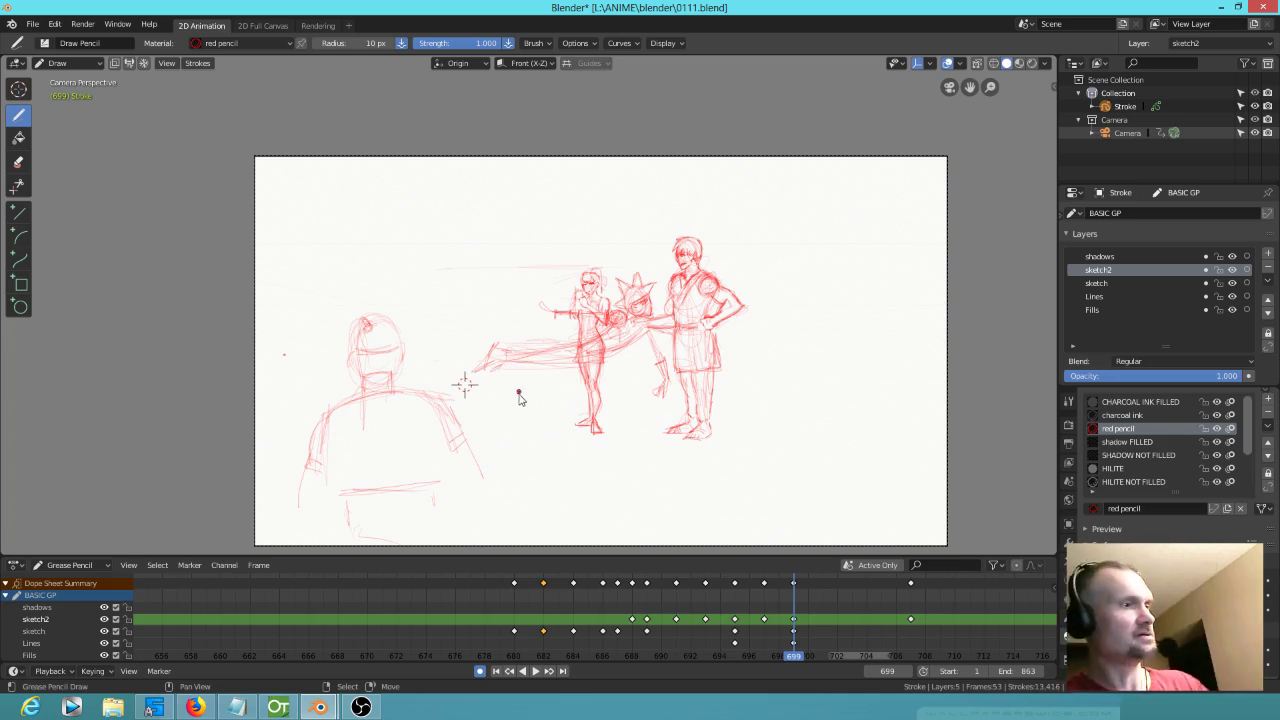
{"action": "key", "text": "Down"}
{"action": "key", "text": "Down"}
{"action": "key", "text": "Down"}
{"action": "key", "text": "Down"}
{"action": "key", "text": "Down"}
{"action": "key", "text": "Down"}
{"action": "key", "text": "Down"}
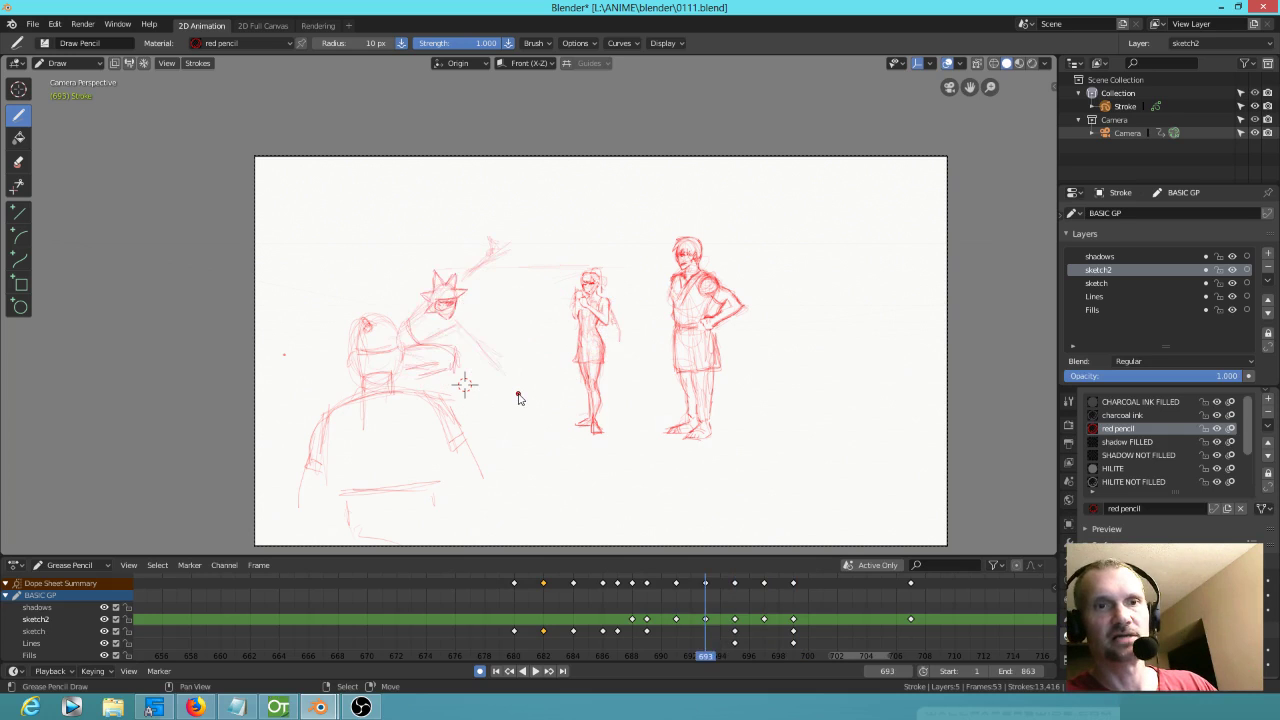
{"action": "left_click", "coordinate": [463, 626]}
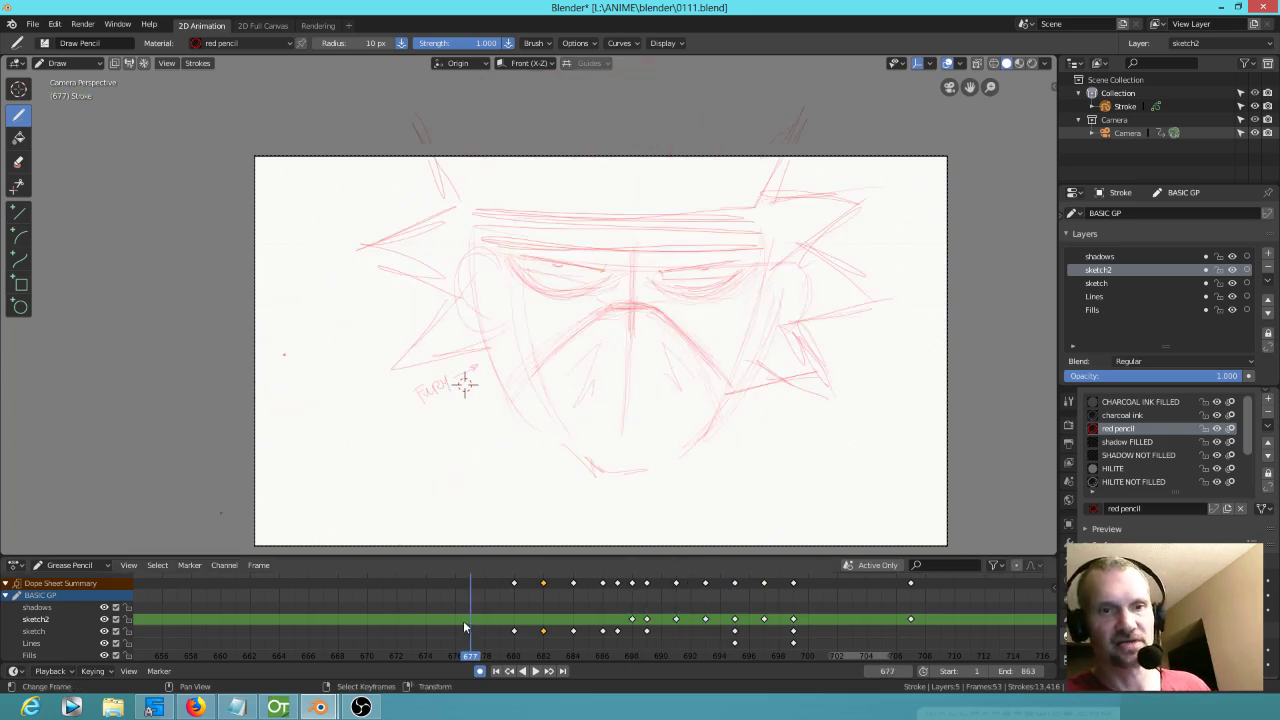
Step: Play back the masked character's leap from around frame 677 and the whole storyboard from its first frame to check the timing
{"action": "key", "text": "space"}
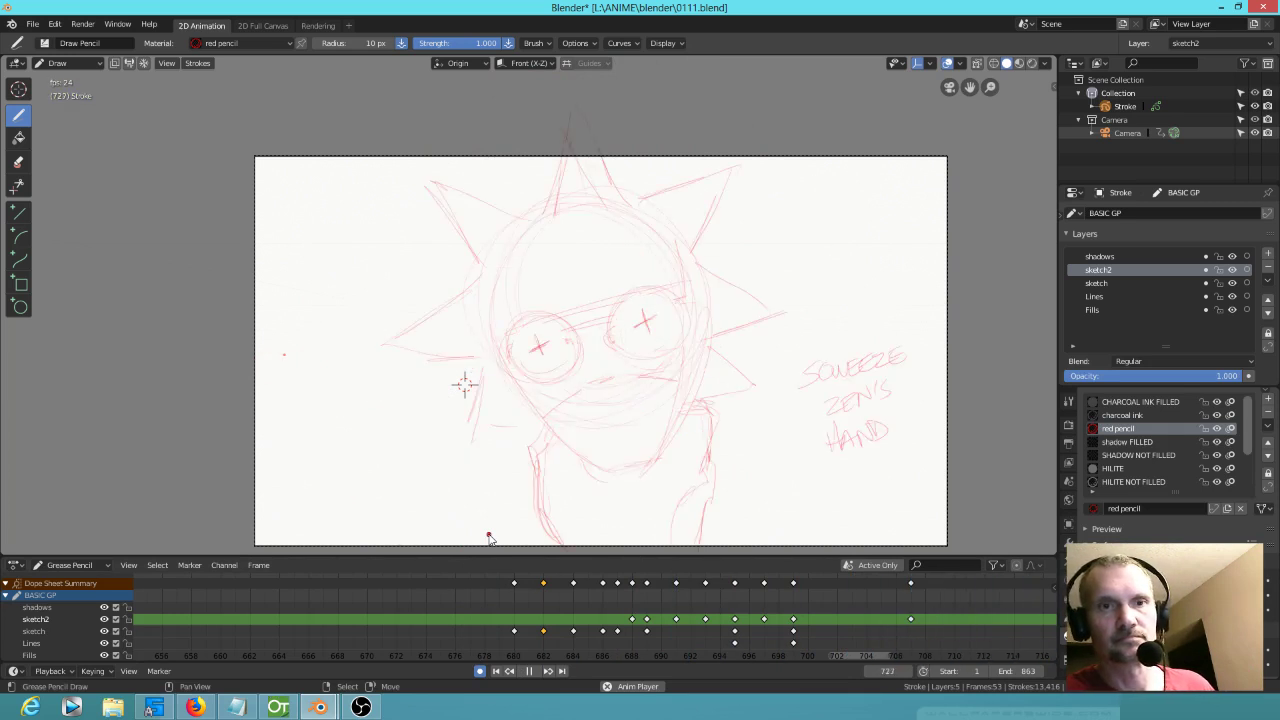
{"action": "left_click", "coordinate": [468, 615]}
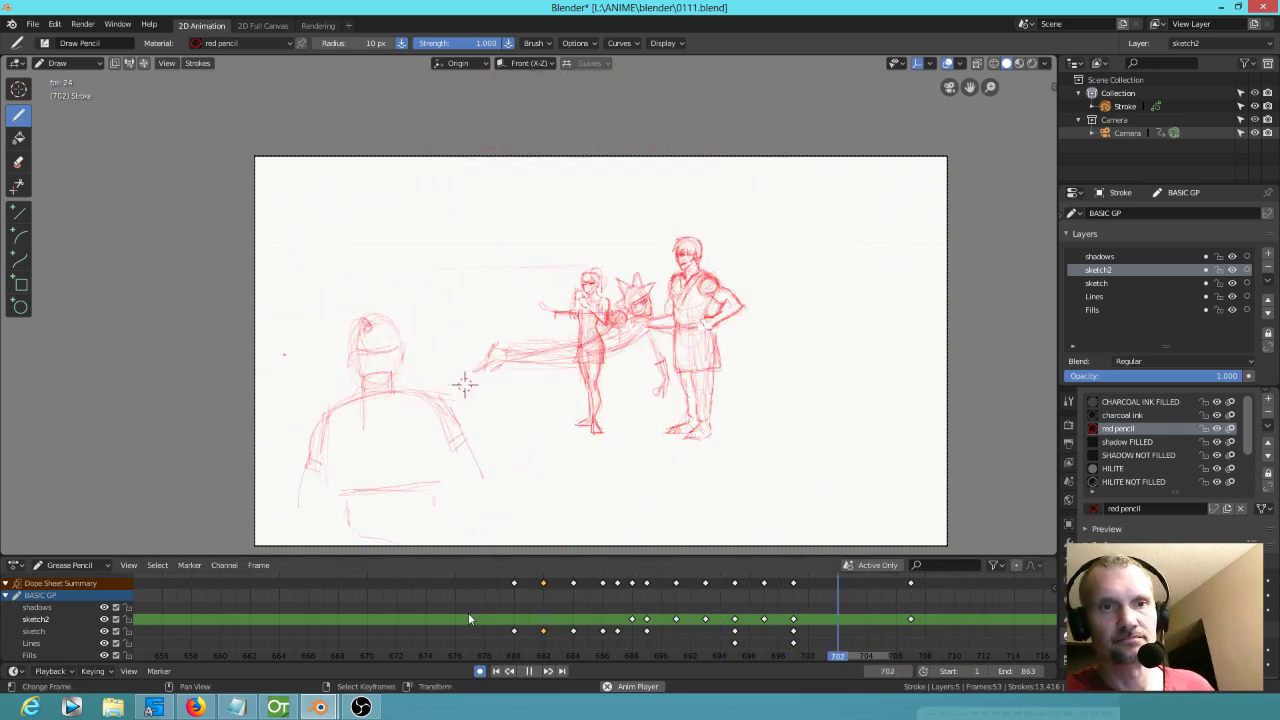
{"action": "left_click", "coordinate": [496, 671]}
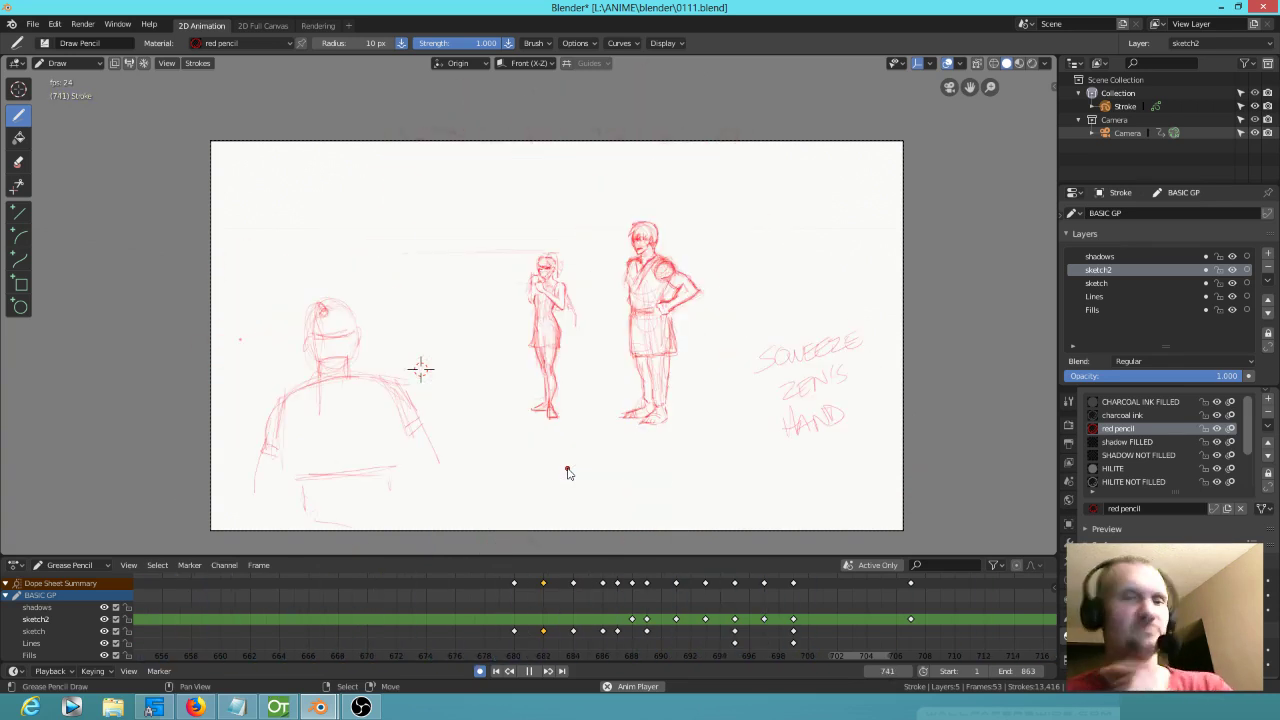
{"action": "key", "text": "space"}
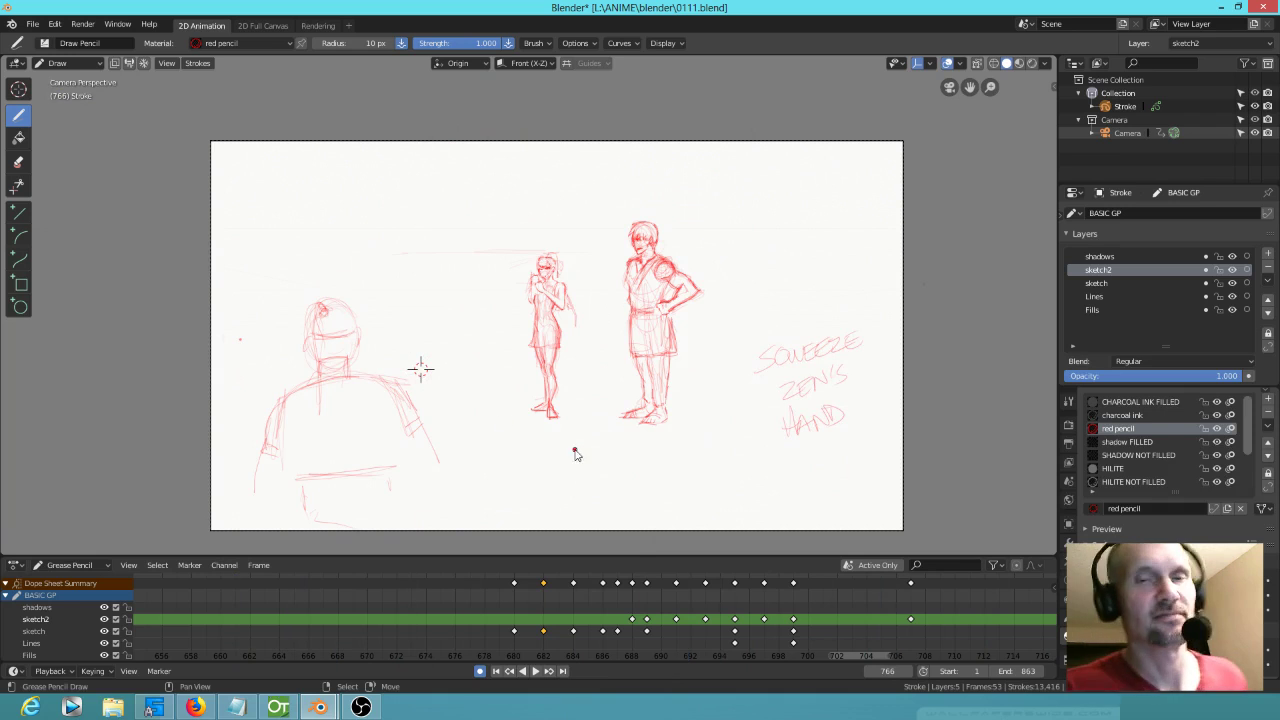
{"action": "left_click", "coordinate": [471, 587]}
{"action": "key", "text": "space"}
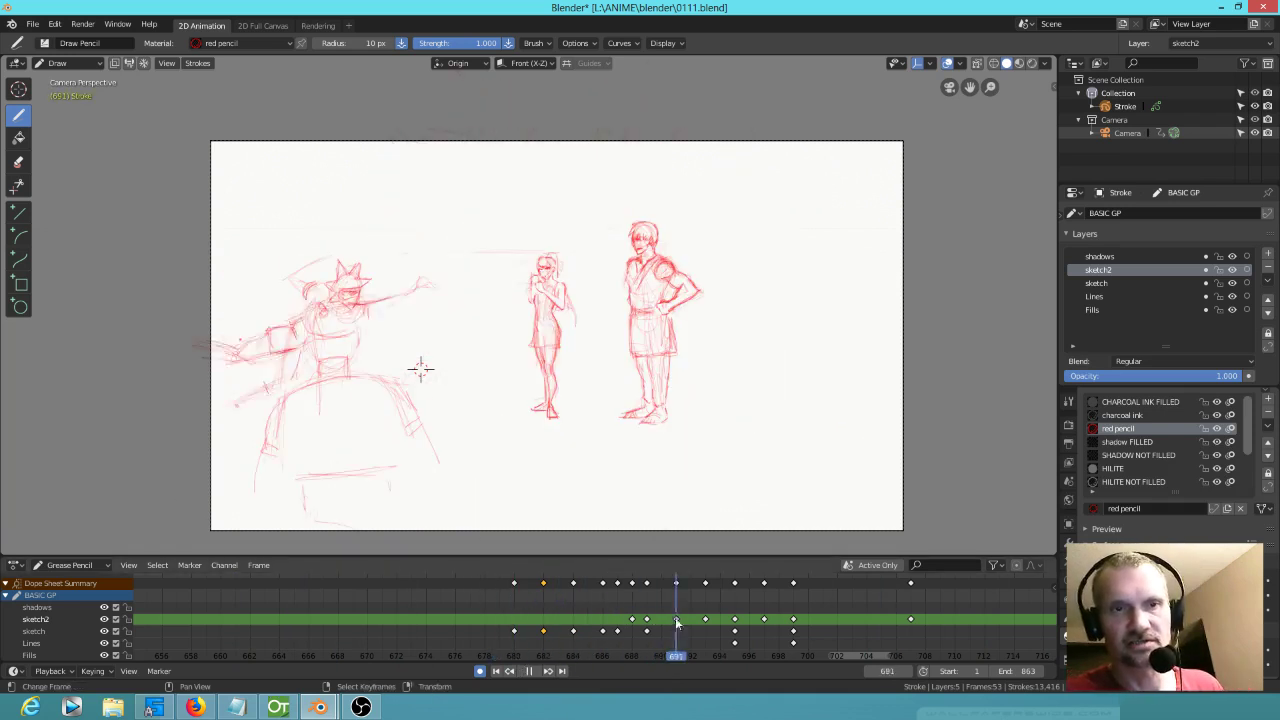
Step: Stop the review at frame 704 and save the storyboard file 0111.blend
{"action": "mouse_move", "coordinate": [868, 657]}
{"action": "left_mouse_down"}
{"action": "mouse_move", "coordinate": [926, 585]}
{"action": "mouse_move", "coordinate": [870, 588]}
{"action": "left_mouse_up"}
{"action": "scroll", "coordinate": [912, 589], "scroll_direction": "down", "scroll_amount": 1}
{"action": "scroll", "coordinate": [910, 585], "scroll_direction": "down", "scroll_amount": 4}
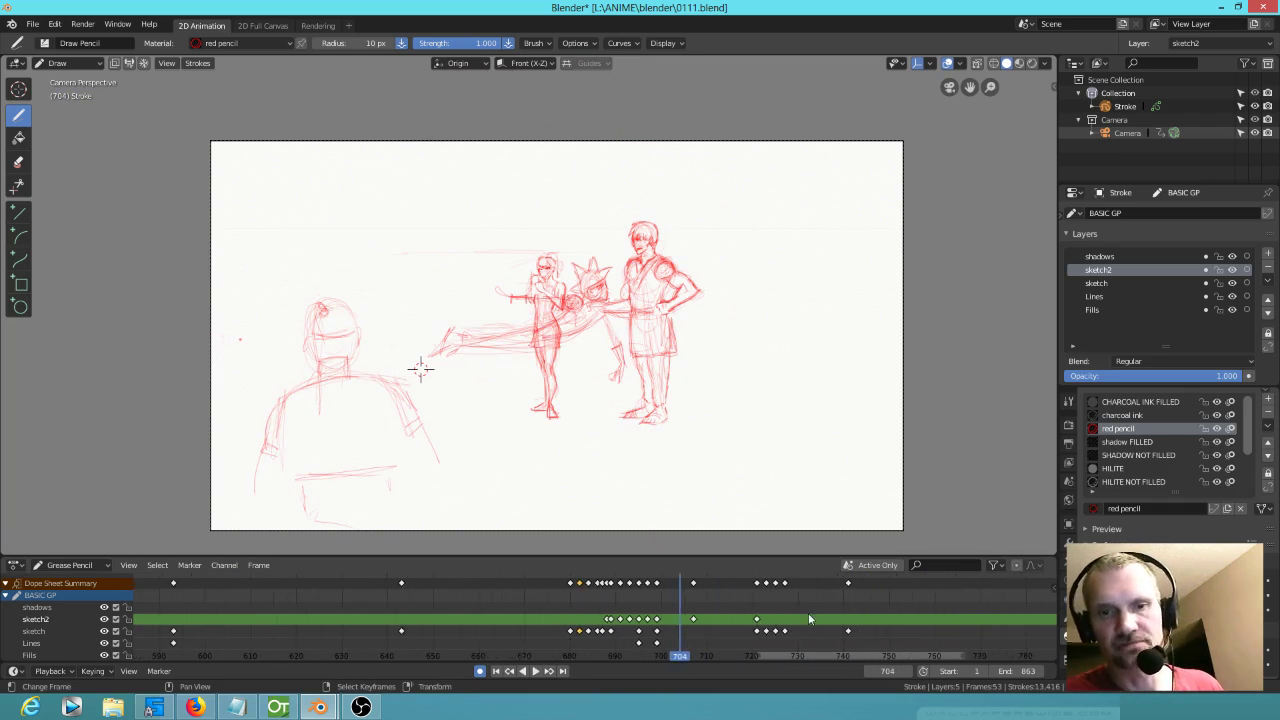
{"action": "left_click", "coordinate": [33, 24]}
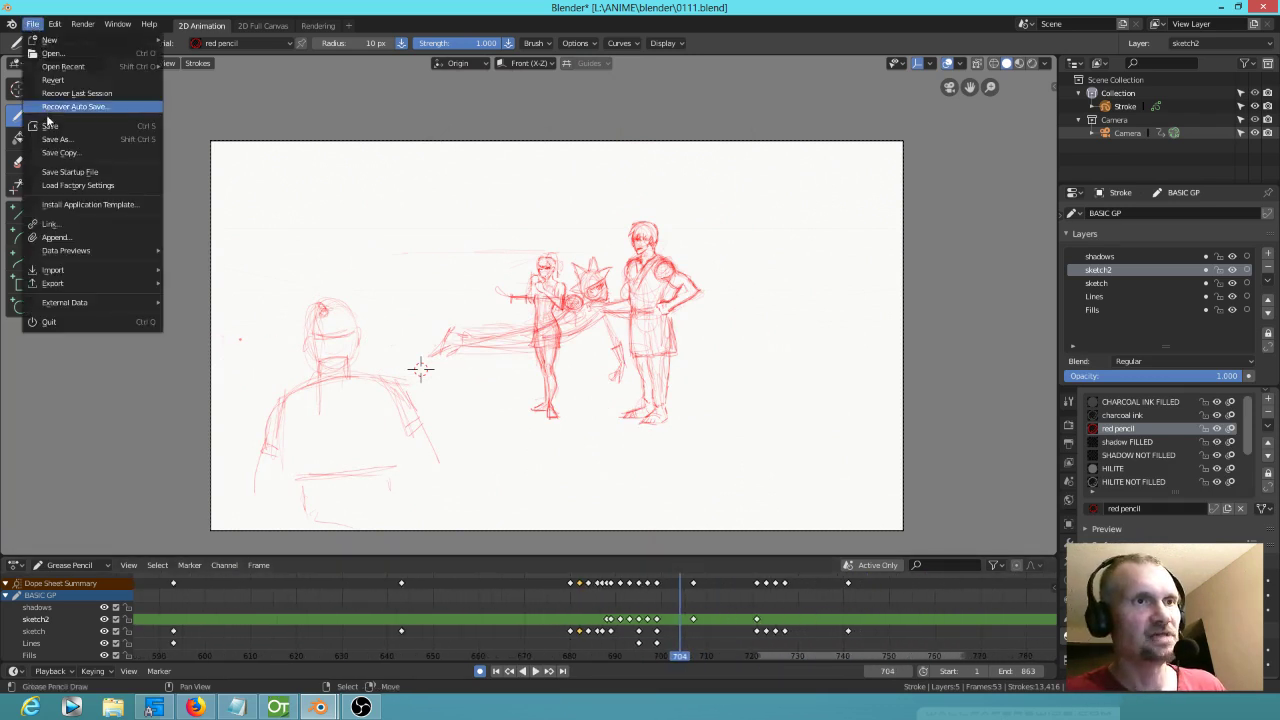
{"action": "left_click", "coordinate": [44, 129]}
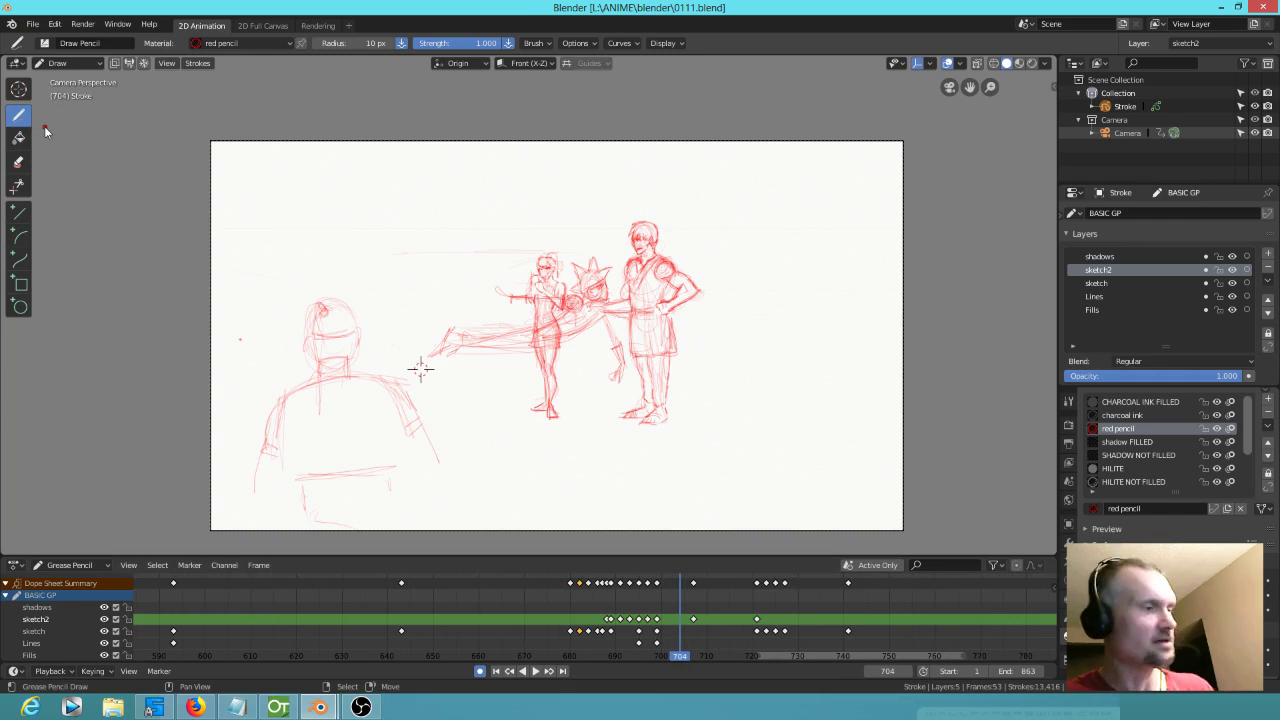